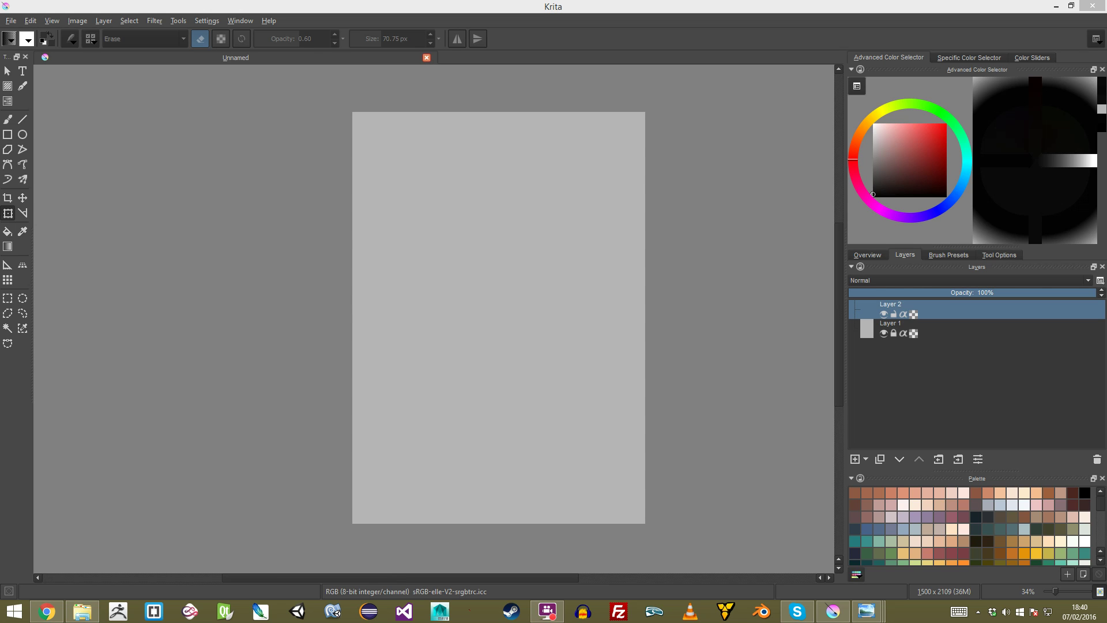
Step: Create a new 2500 x 1500 px document at 300 ppi with two layers and a #B4B4B4 grey background
left_click(11, 21)
left_click(25, 33)
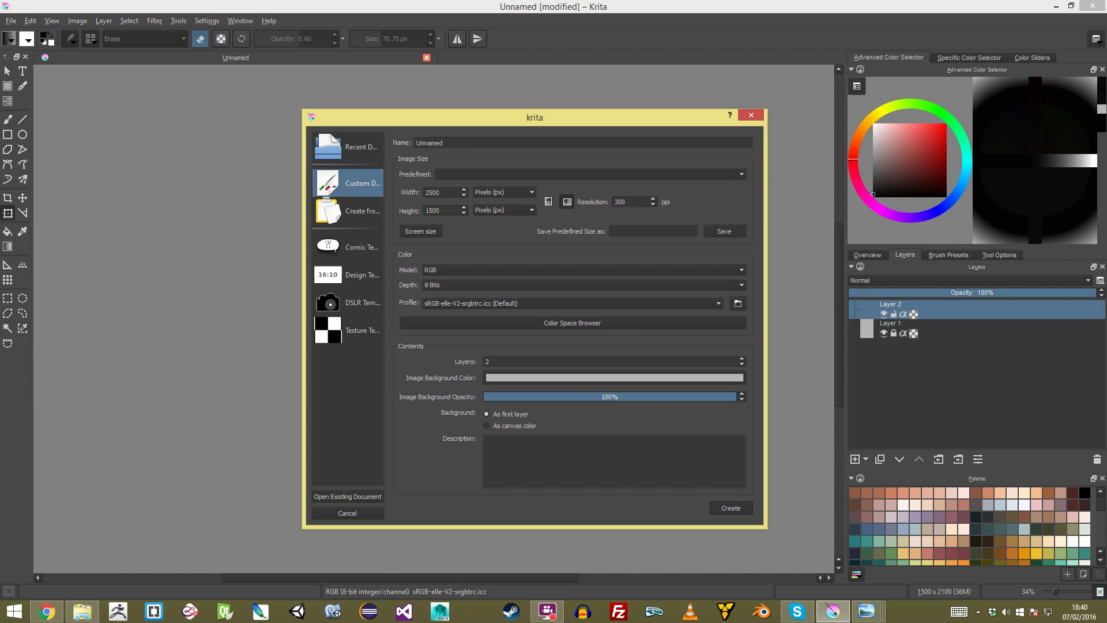
left_click_drag(449, 211, 425, 211)
key("Tab")
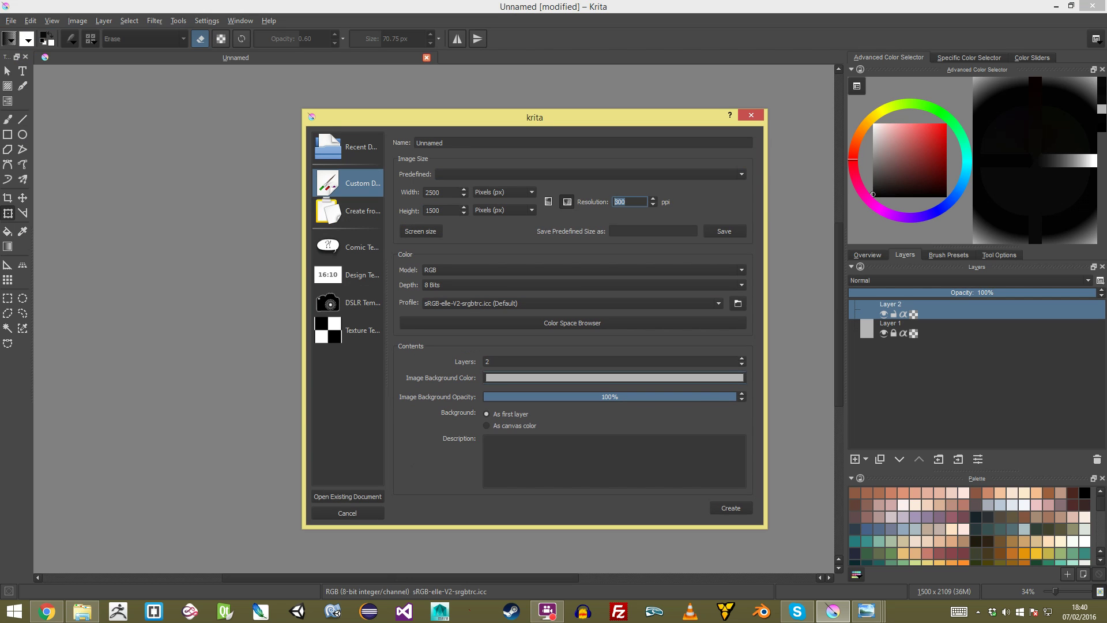
left_click(614, 378)
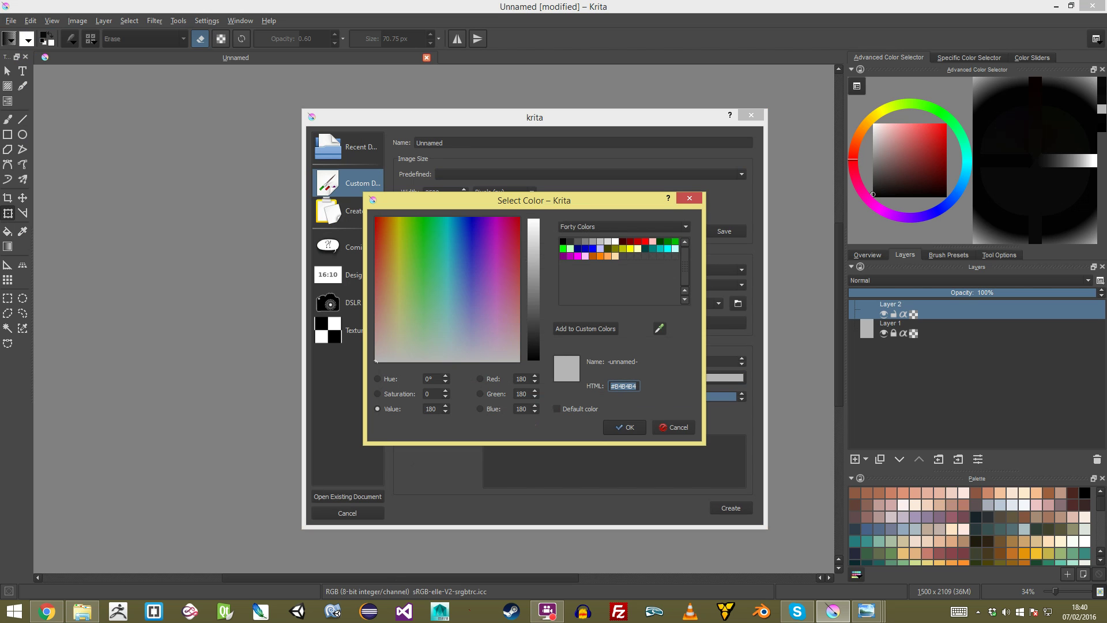
left_click(625, 427)
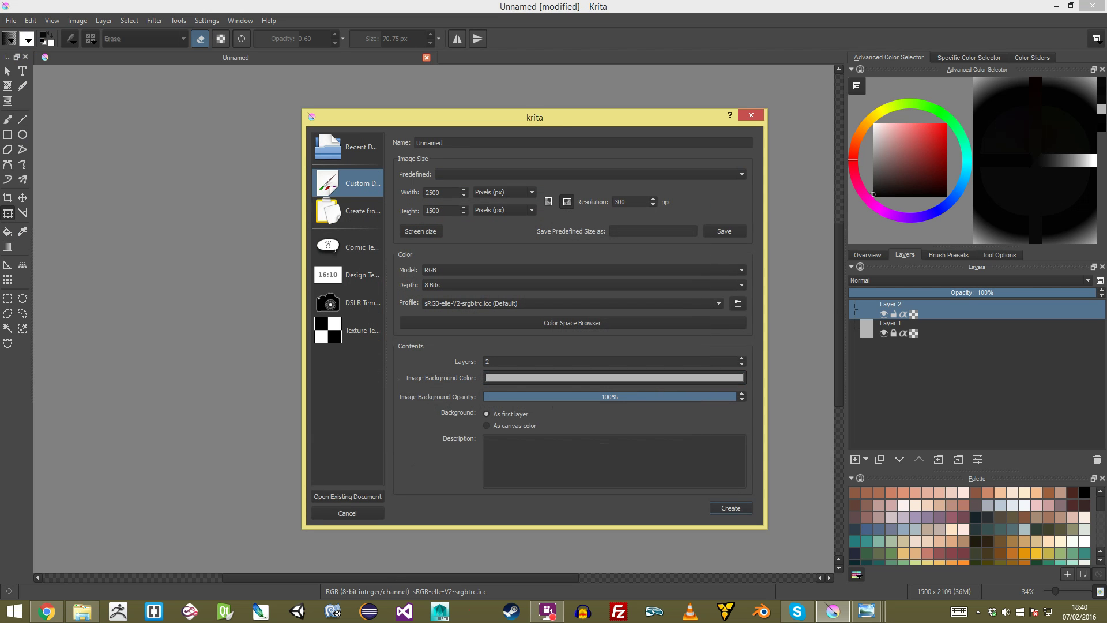
left_click(731, 508)
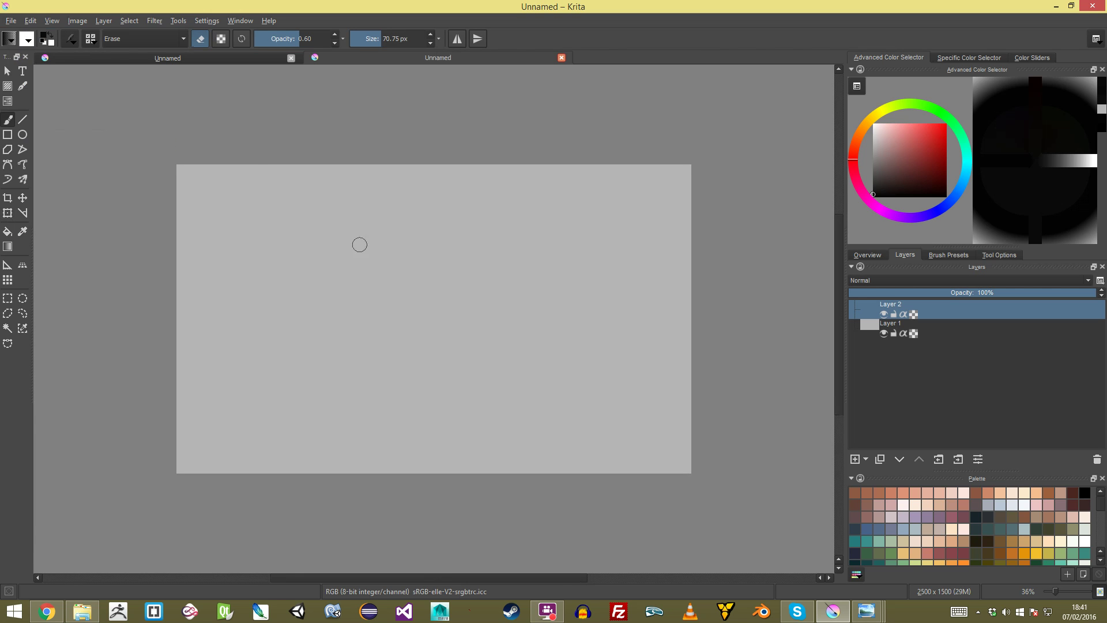
Step: Rotate the whole image 90° to the right for a portrait canvas
left_click(78, 20)
mouse_move(92, 108)
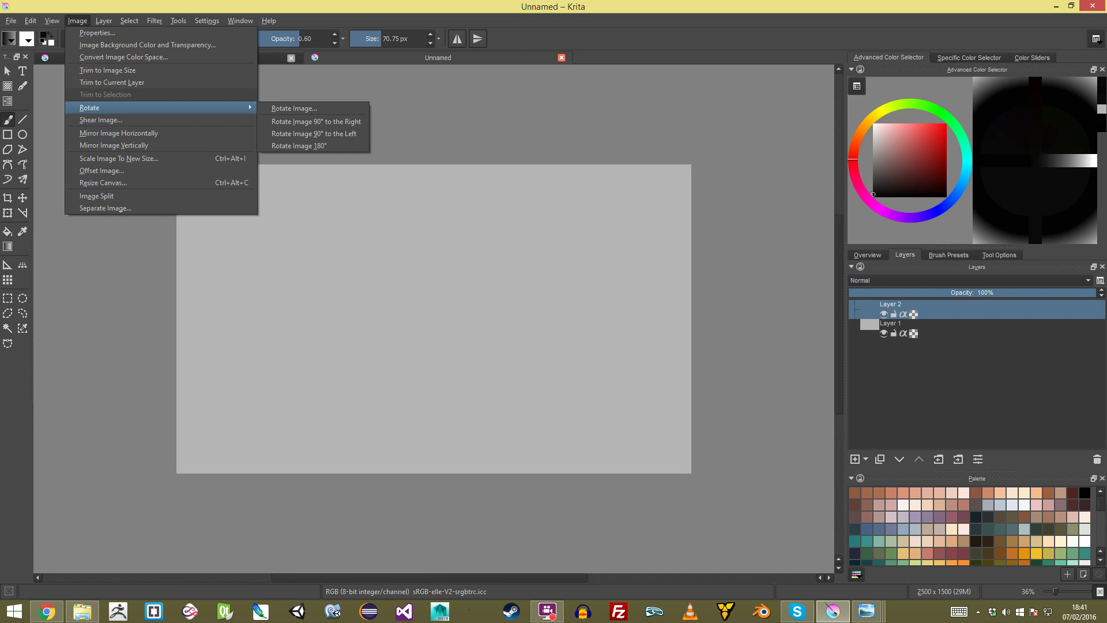
left_click(316, 121)
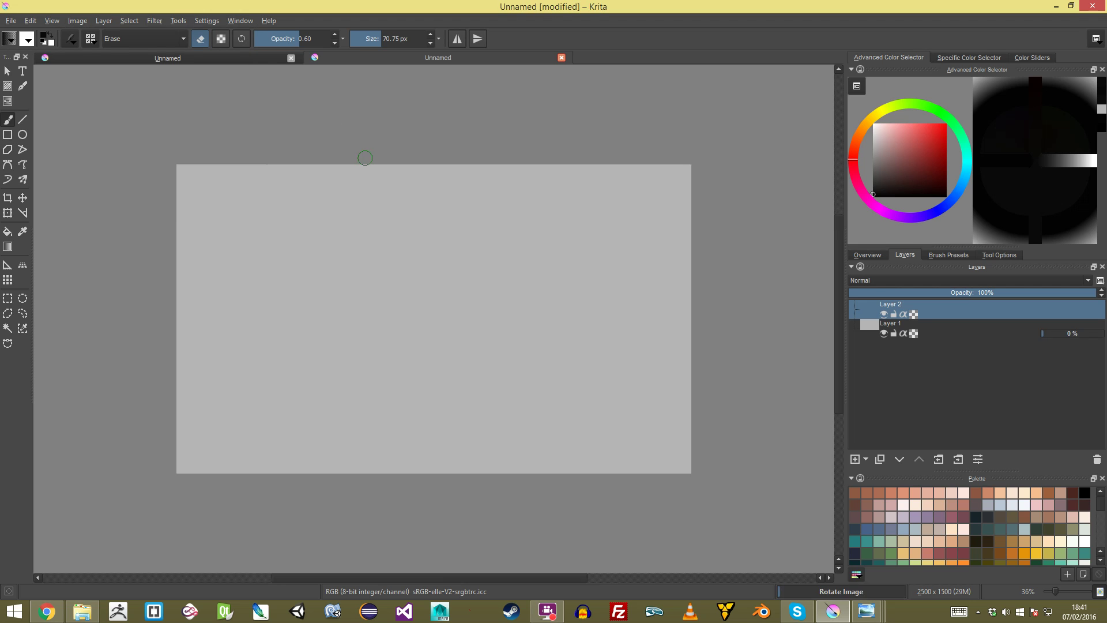
scroll(434, 318, "down", 1)
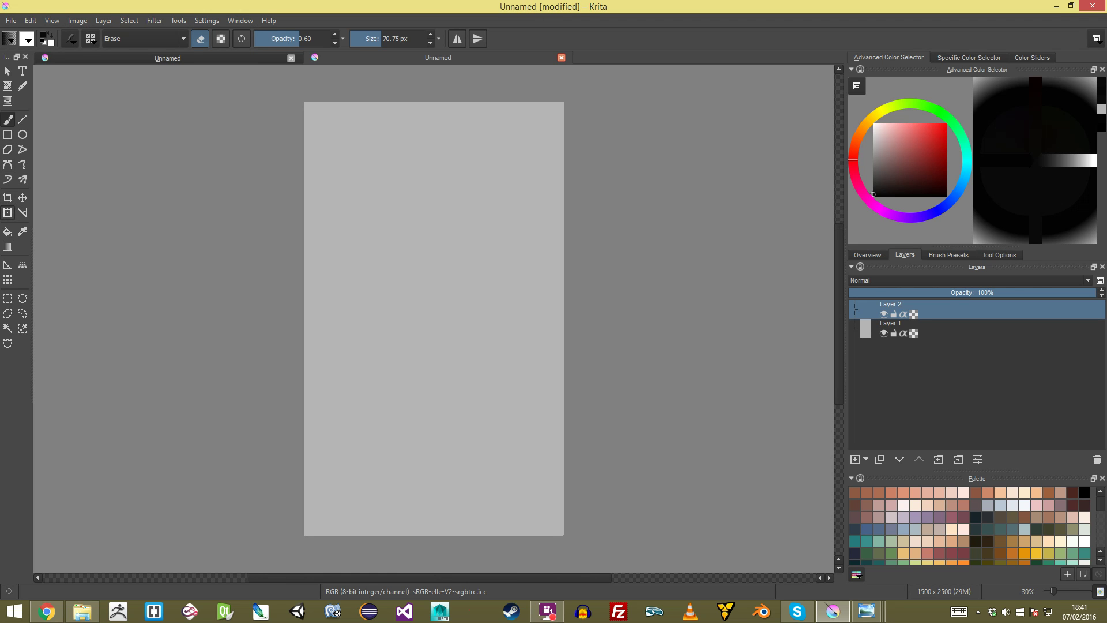
Step: Crop the canvas's height in two passes, ending at about 1500 x 1930 px
left_click(8, 213)
left_click(7, 198)
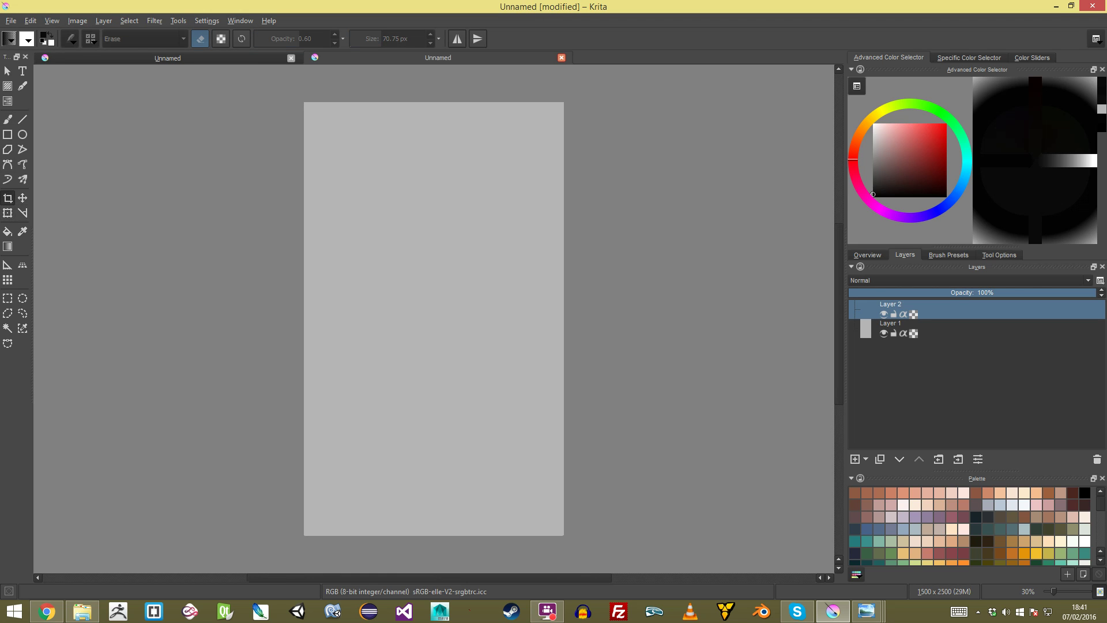
left_click_drag(298, 124, 568, 380)
left_click_drag(434, 380, 434, 481)
key("Return")
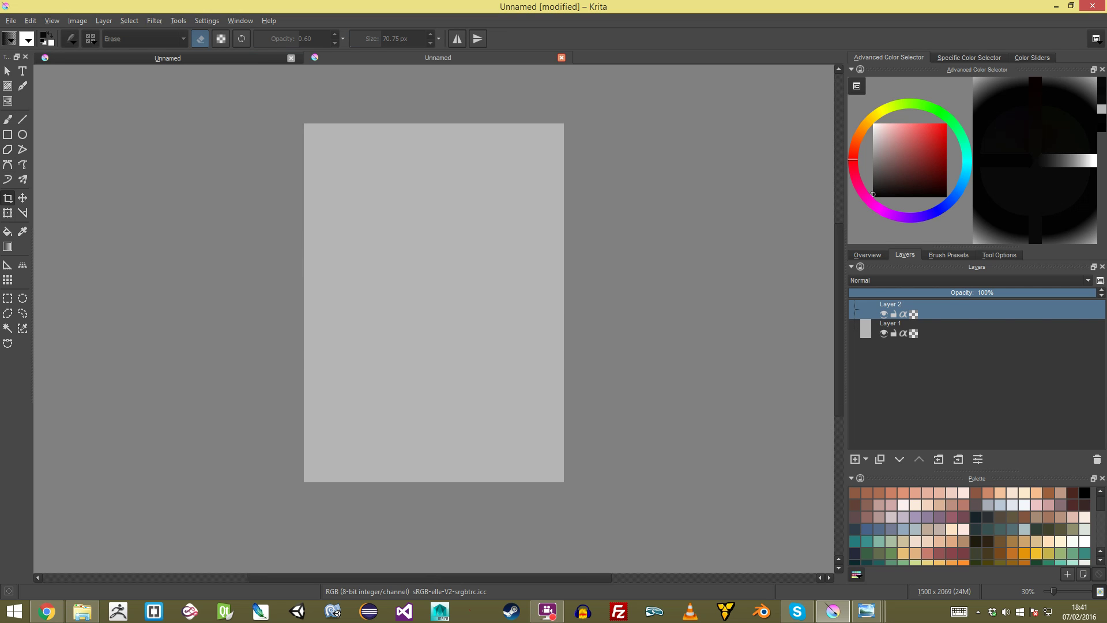
left_click_drag(304, 130, 564, 465)
key("Return")
left_click_drag(434, 299, 469, 301)
Step: Close the older unnamed document without saving it
left_click(167, 58)
key("ctrl+w")
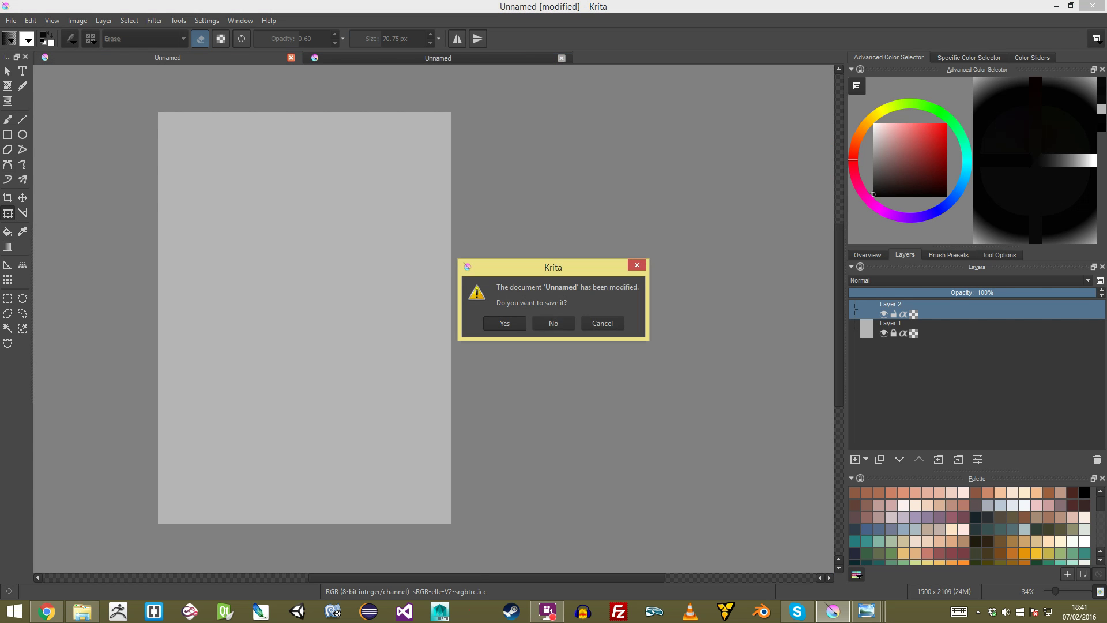
left_click(554, 323)
left_click_drag(323, 312, 460, 317)
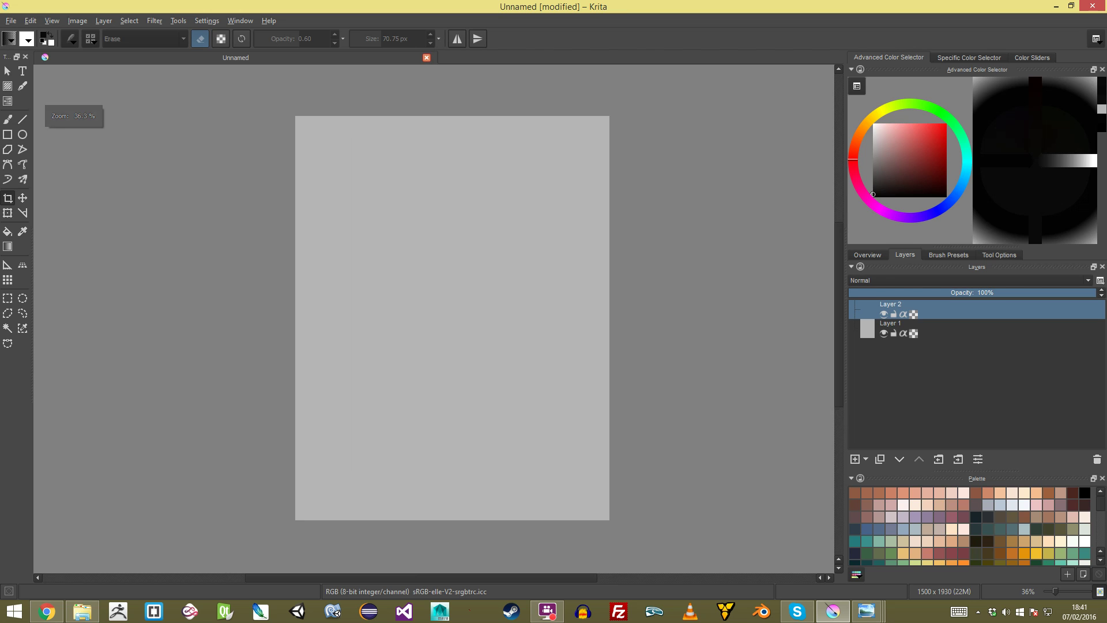
Step: Lock the grey background Layer 1 and make Layer 2 active for freehand brush drawing
left_click(894, 334)
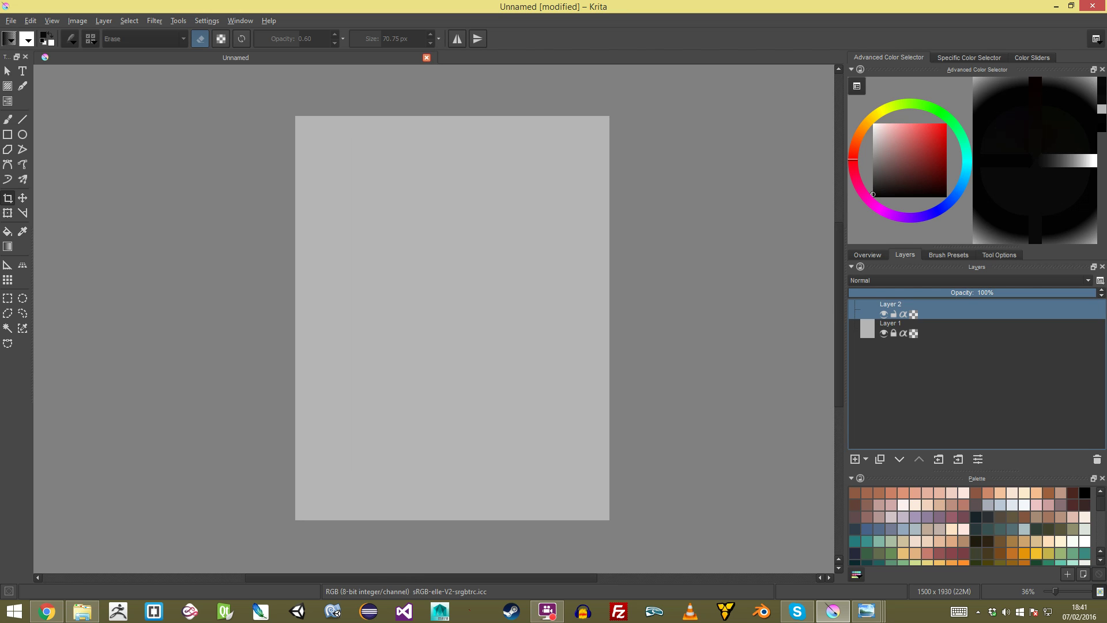
left_click(937, 328)
key("b")
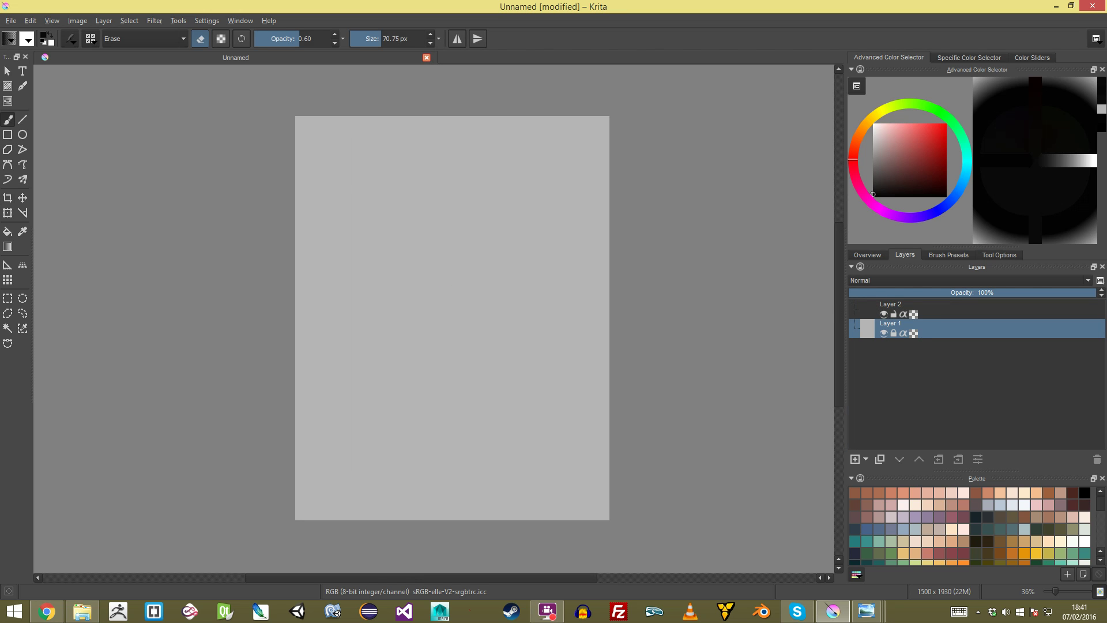
left_click(946, 309)
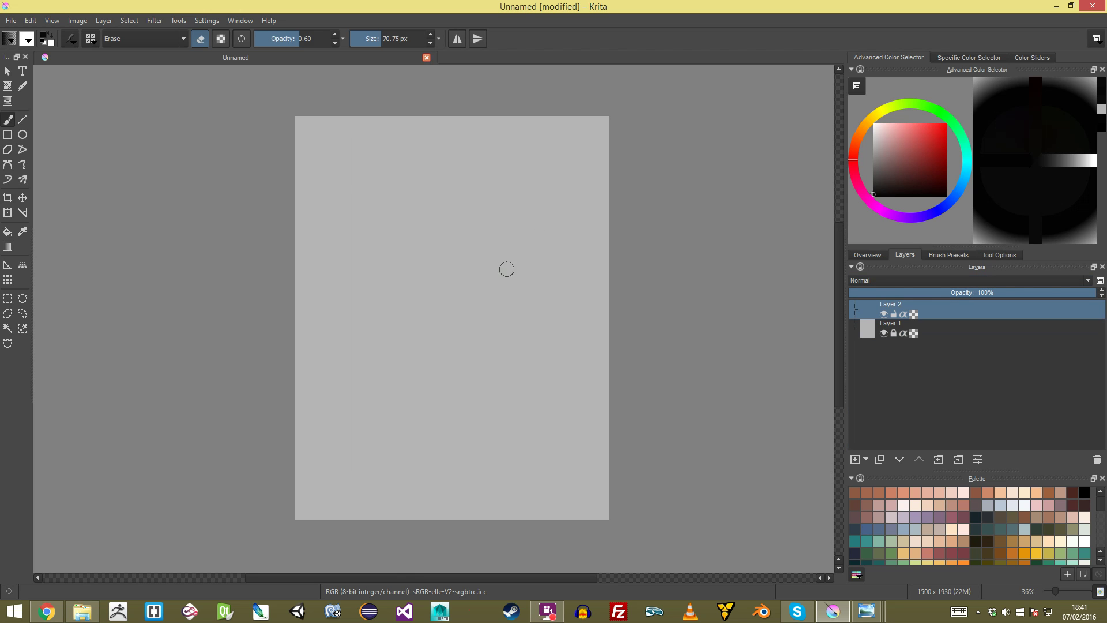
left_click_drag(495, 272, 495, 253)
Step: Go through the brush presets in the FUN tag one by one
left_click(948, 254)
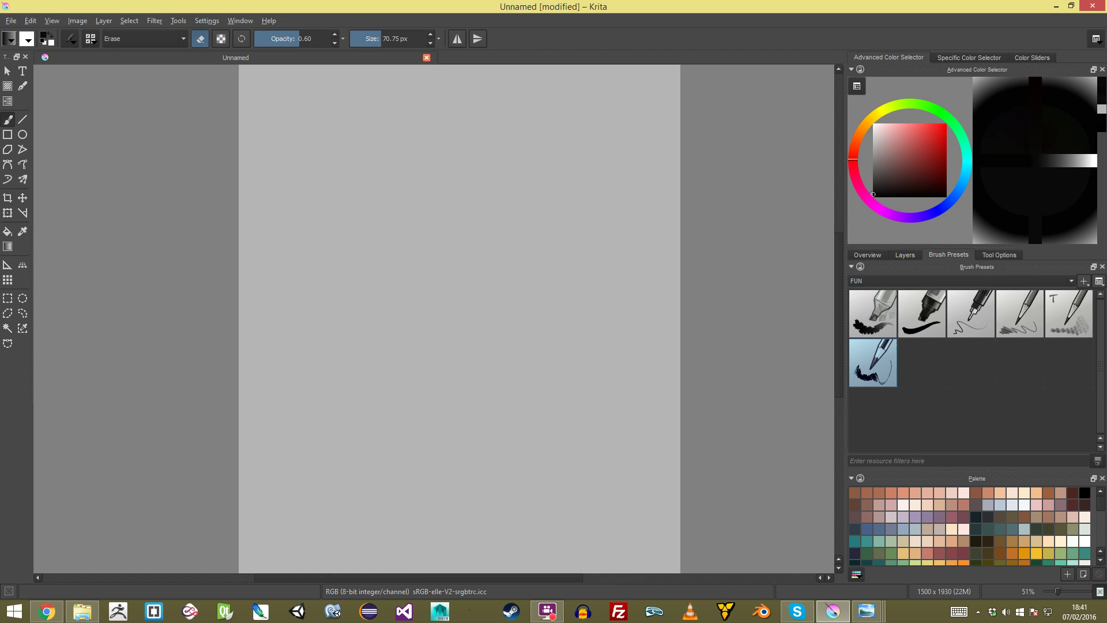
left_click(873, 314)
left_click(923, 313)
left_click(972, 314)
left_click(1021, 314)
left_click(1069, 313)
left_click(1021, 313)
key("comma")
key("comma")
key("comma")
key("comma")
key("period")
key("period")
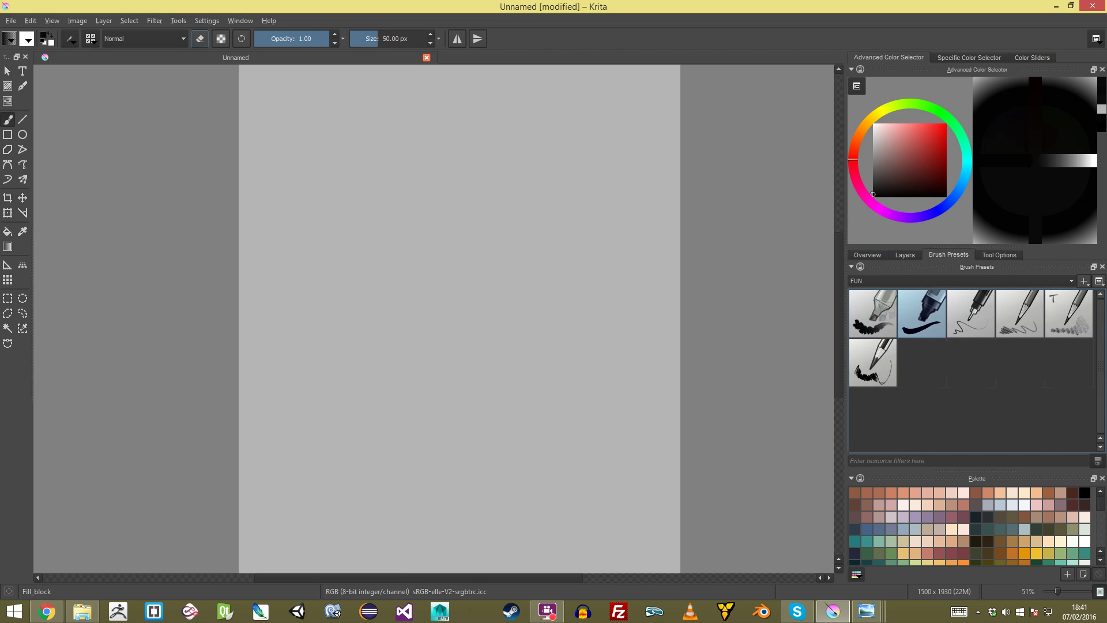
key("period")
key("period")
key("period")
Step: Examine the list of brush preset tags and the options for creating, renaming or deleting a tag
left_click(961, 280)
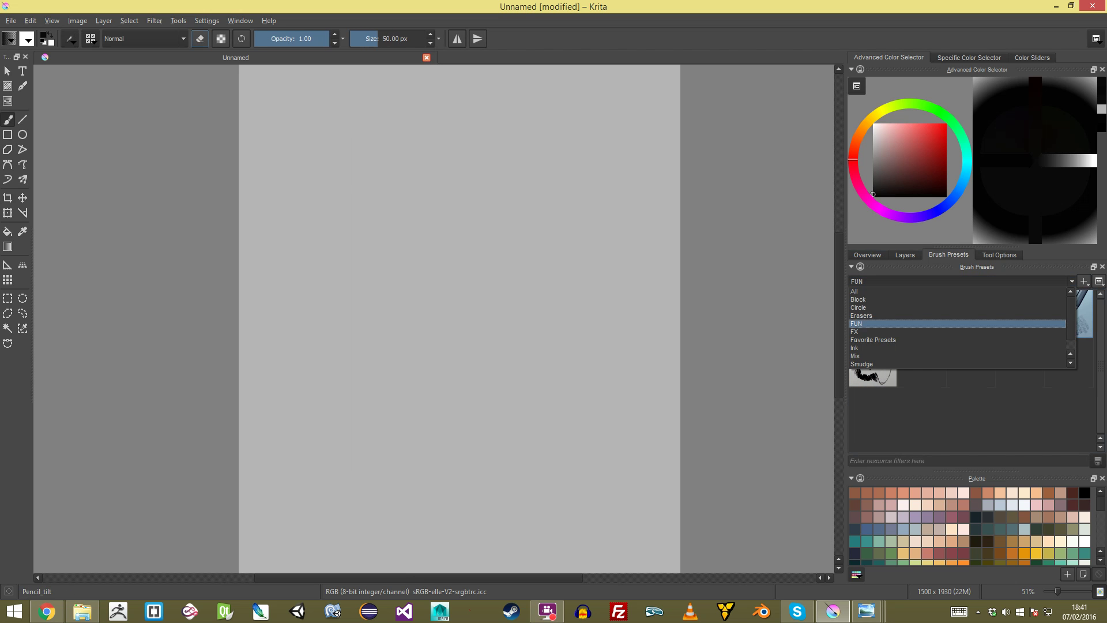
left_click(957, 324)
left_click(1084, 281)
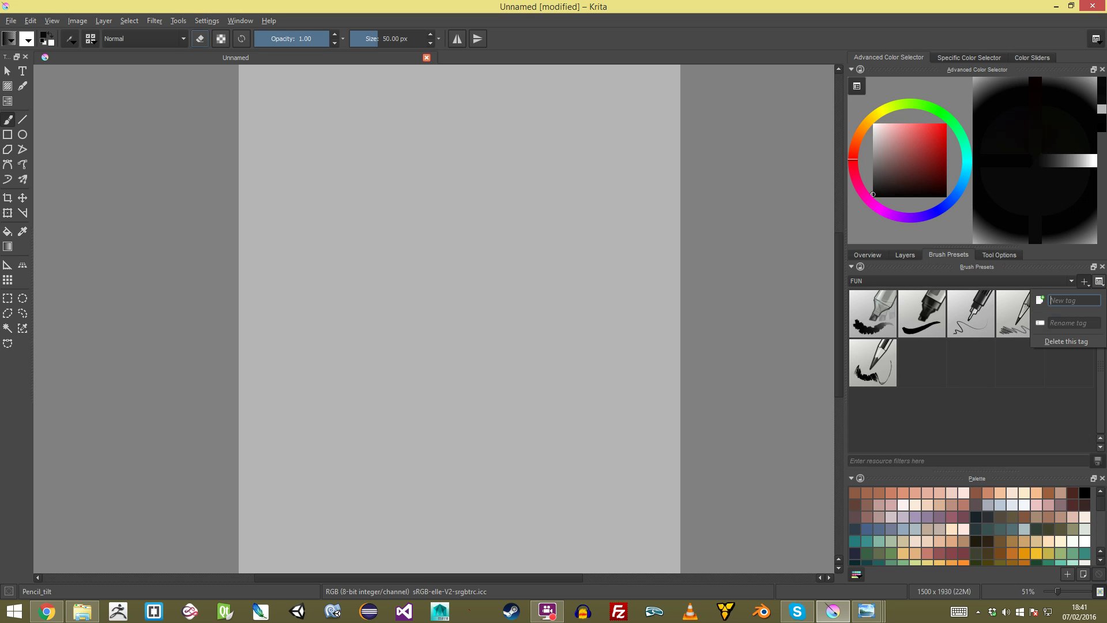
left_click(1085, 282)
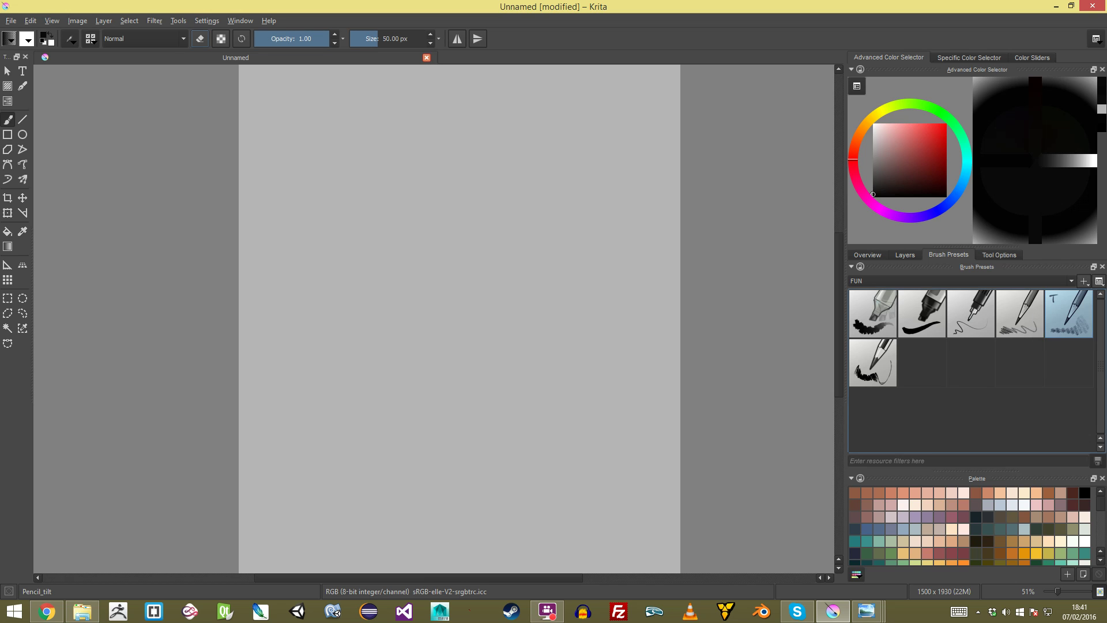
Step: Show all brush presets and examine the tags that the Clone_tool preset can be assigned to
left_click(960, 281)
left_click(958, 292)
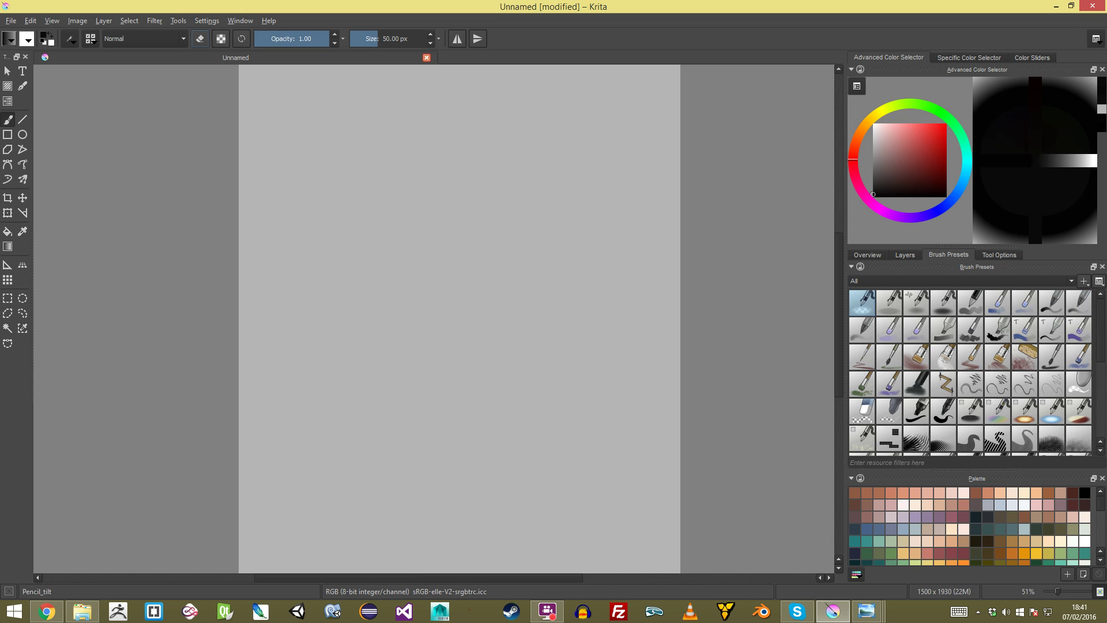
right_click(950, 382)
mouse_move(984, 401)
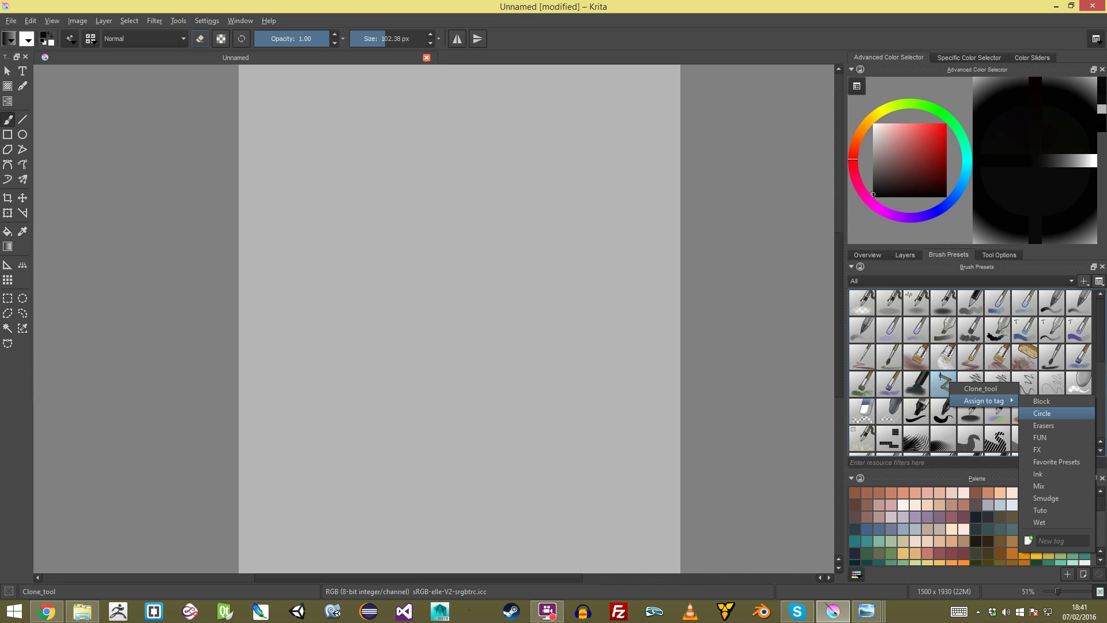
key("Down")
key("Down")
key("Down")
Step: Dock the brush presets directly beneath the color selector and choose Pencil_2B from the FUN tag
mouse_move(974, 267)
left_mouse_down()
mouse_move(932, 275)
mouse_move(956, 232)
left_mouse_up()
left_click(962, 216)
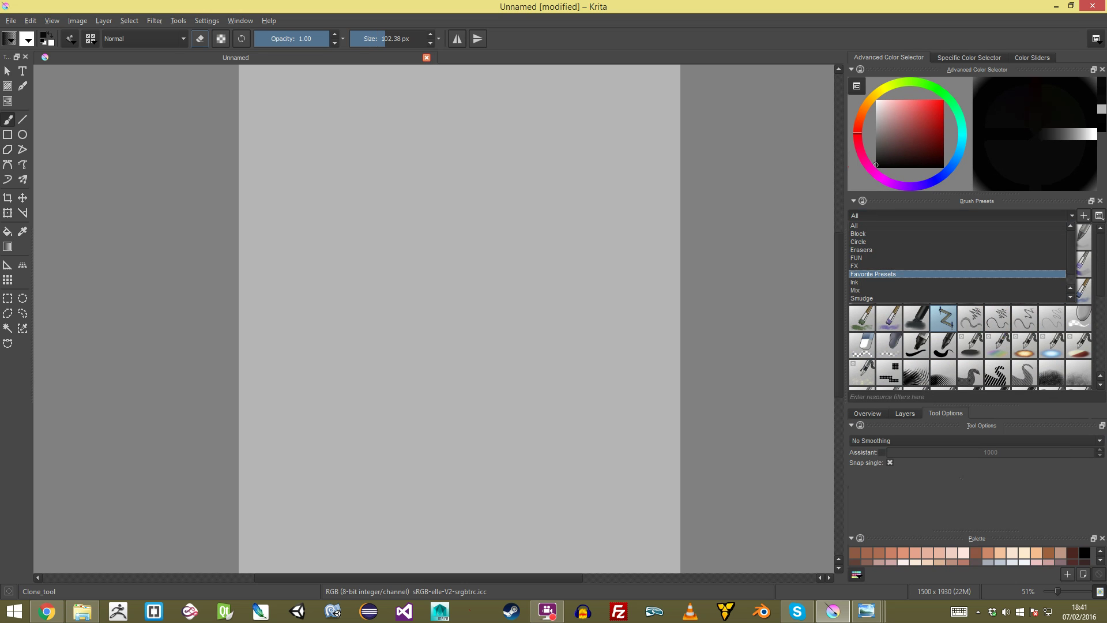
key("Return")
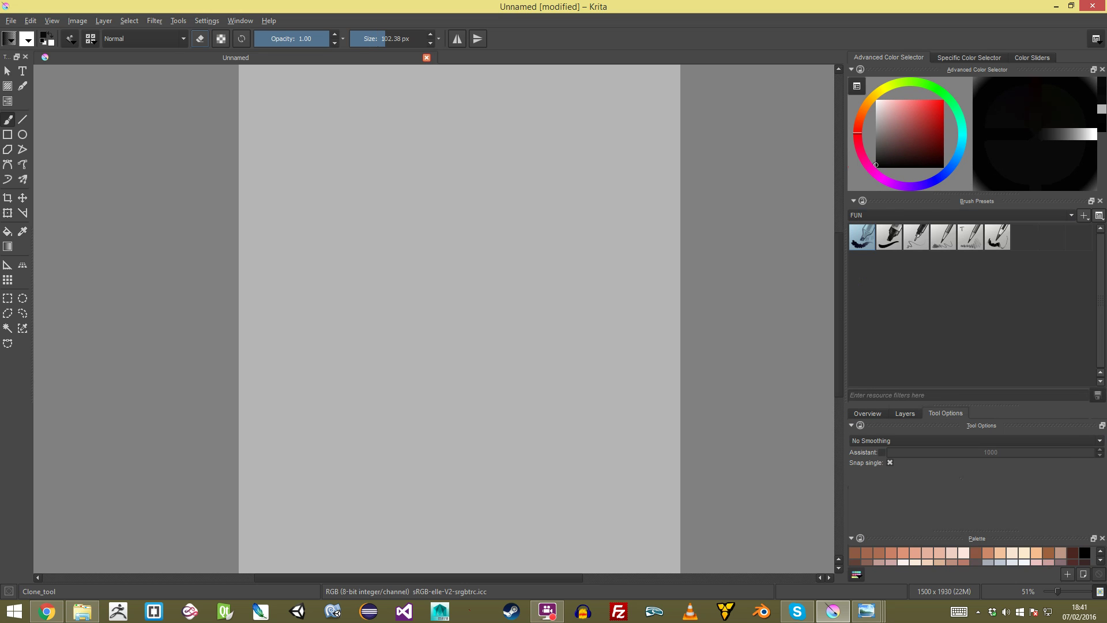
left_click(944, 237)
Step: Lower the pencil's opacity and brush size, undoing each test stroke made on the canvas
left_click_drag(439, 155, 481, 166)
key("ctrl+z")
key("i")
key("i")
key("i")
key("i")
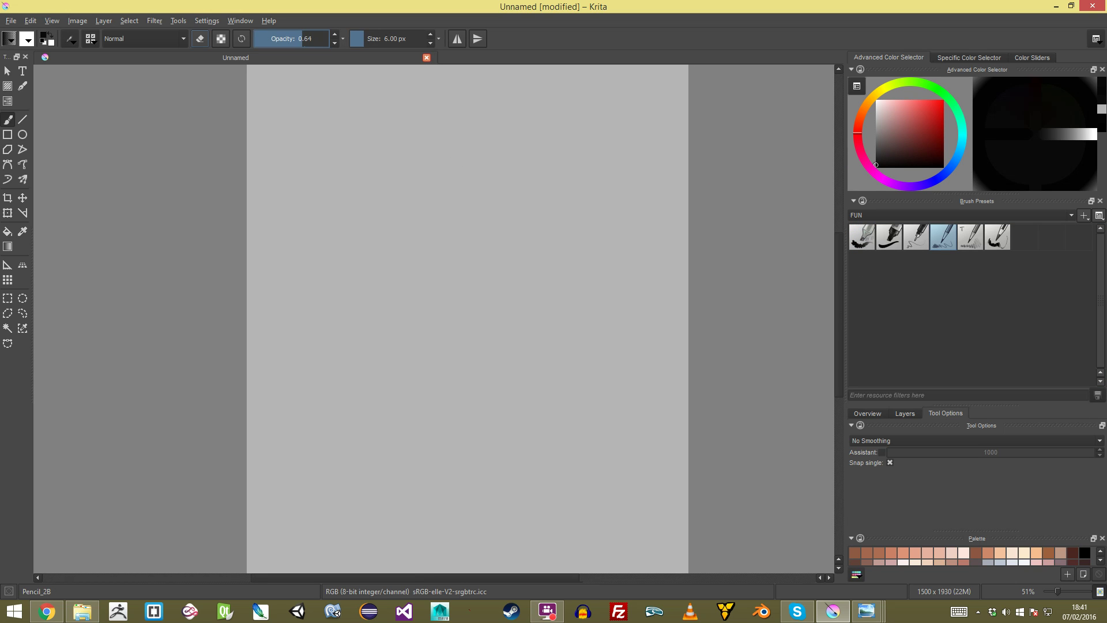
key("i")
key("i")
mouse_move(450, 115)
left_mouse_down()
mouse_move(455, 163)
mouse_move(457, 116)
left_mouse_up()
key("ctrl+z")
key("bracketleft")
left_click_drag(430, 165, 434, 168)
key("ctrl+z")
Step: Switch to the canvas-only view and sketch the figure's head and jaw near the upper middle of the canvas
key("Tab")
left_click_drag(518, 161, 525, 163)
left_click_drag(525, 163, 555, 168)
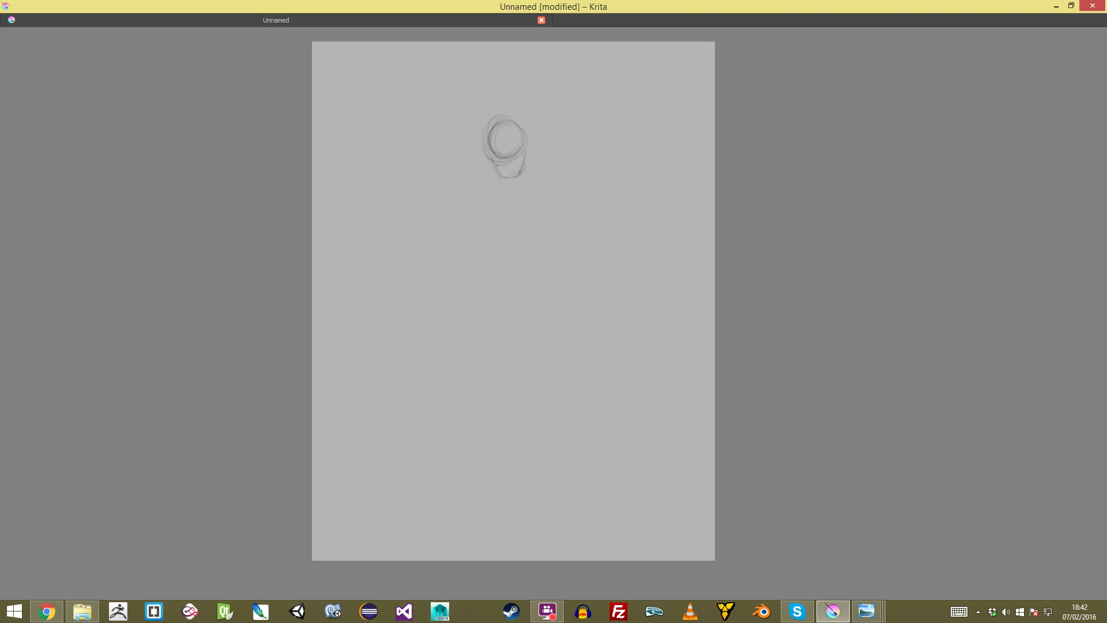
Step: Sketch the neck, broad chest, shoulder and the hanging arm with its fist on the figure's right-hand side of the canvas
left_click_drag(521, 160, 527, 158)
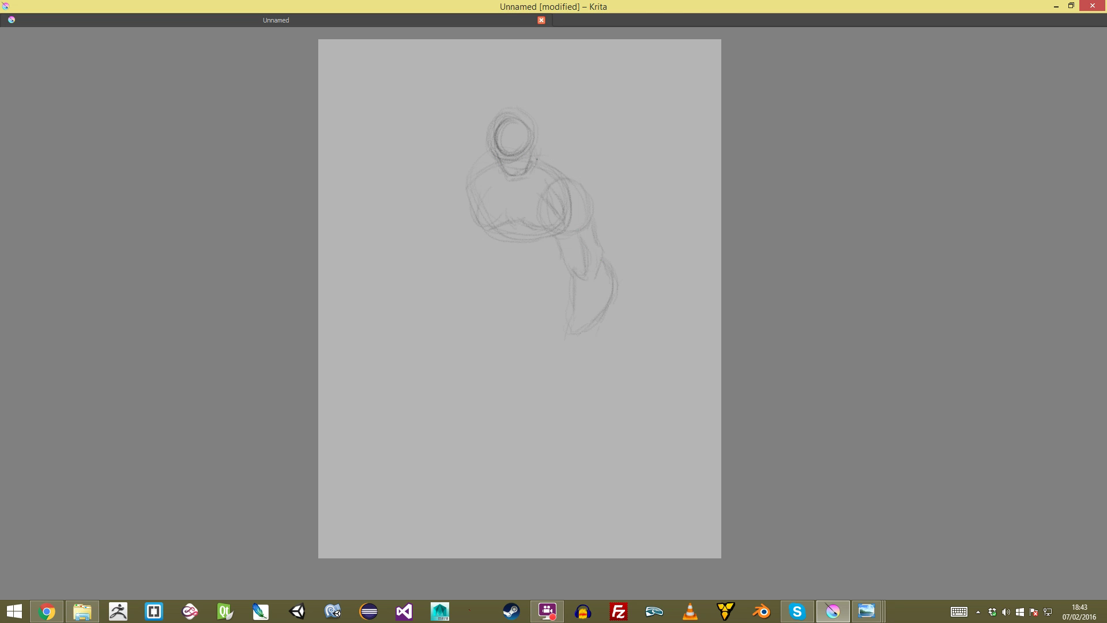
left_click_drag(556, 181, 556, 181)
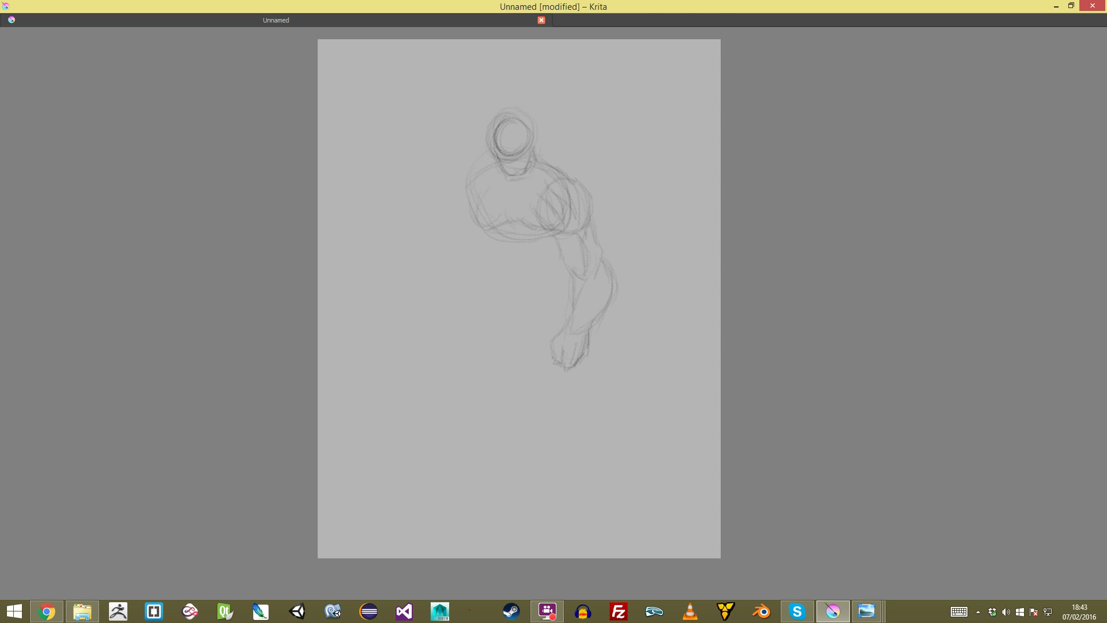
left_click_drag(542, 289, 551, 310)
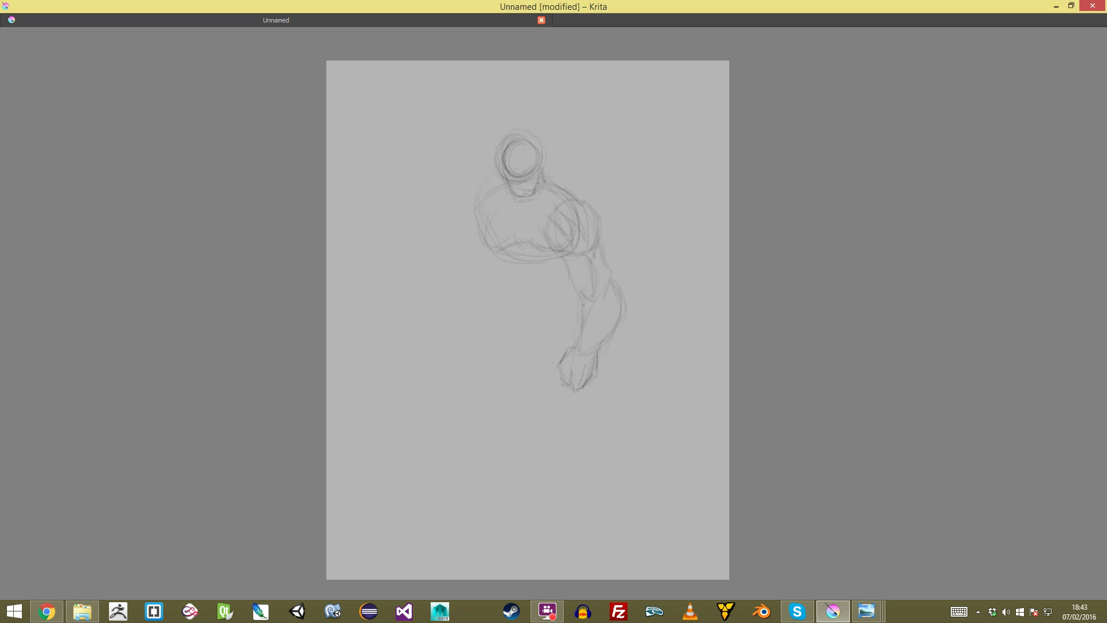
Step: Sketch the abdomen, hips, opposite shoulder and the start of the front thigh
left_click_drag(482, 160, 498, 146)
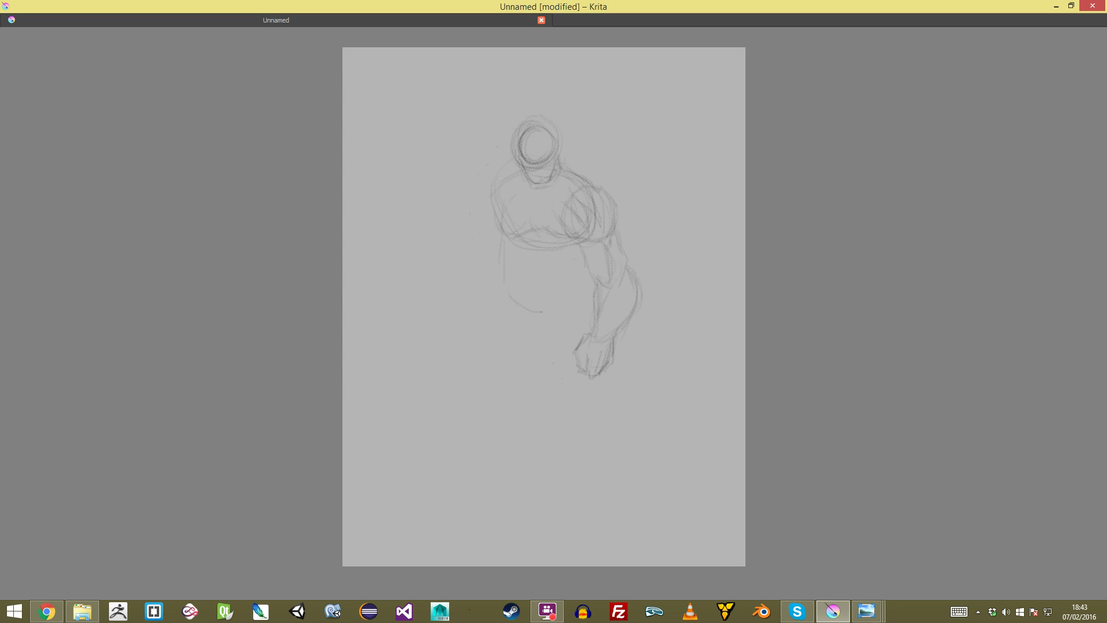
left_click_drag(581, 277, 580, 298)
left_click_drag(582, 300, 574, 263)
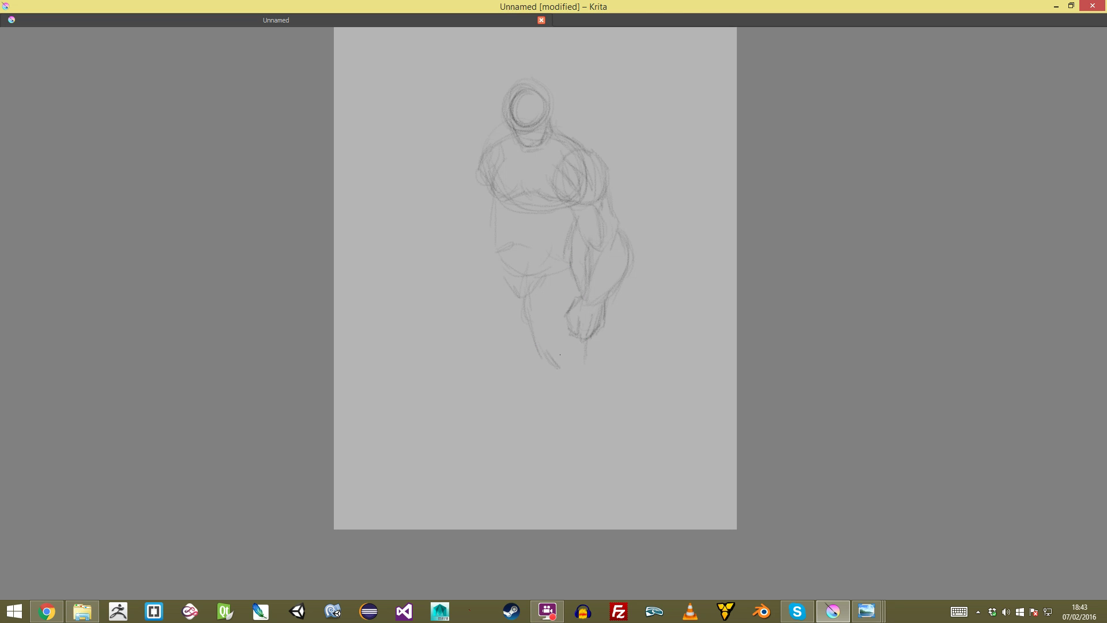
Step: Sketch the front leg by finishing the thigh and adding the knee, shin and foot below the fist
left_click_drag(558, 306, 548, 288)
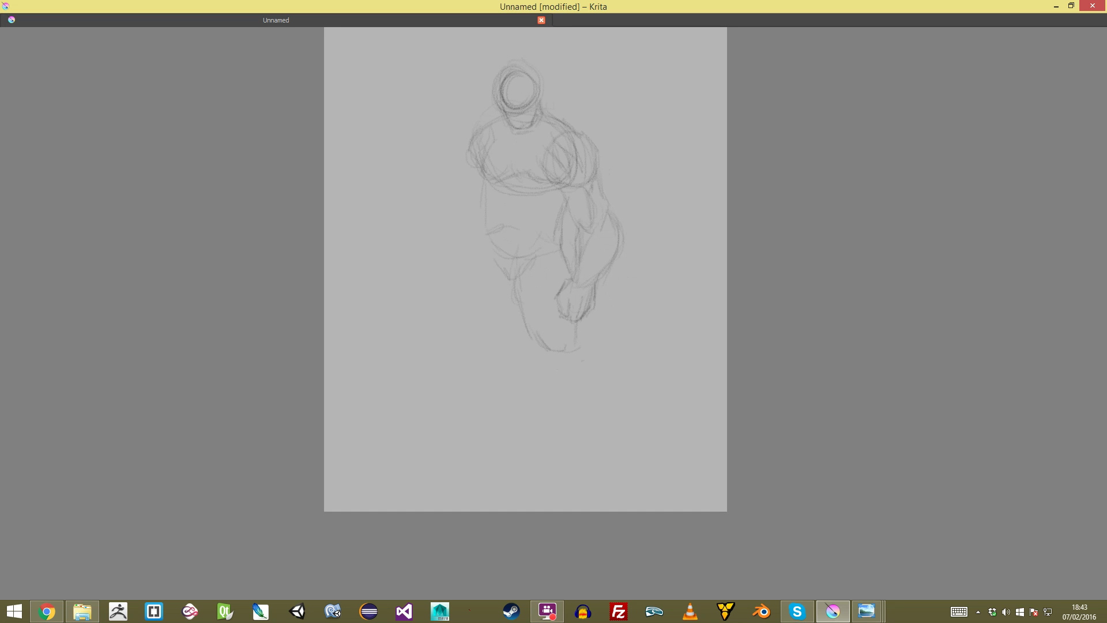
scroll(583, 360, "up", 1)
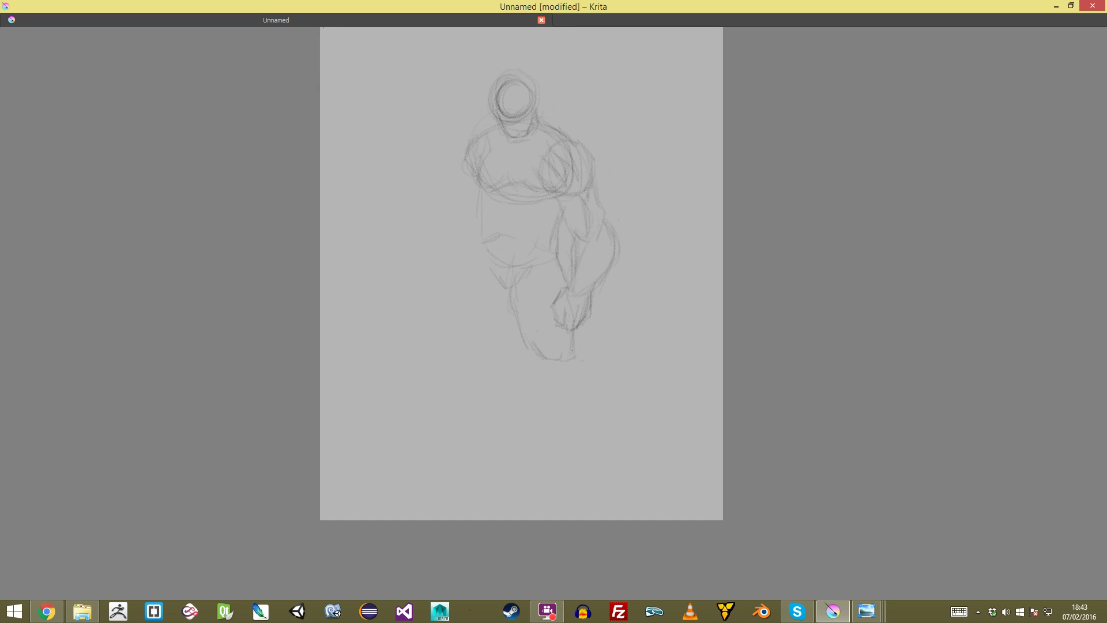
left_click_drag(567, 345, 571, 342)
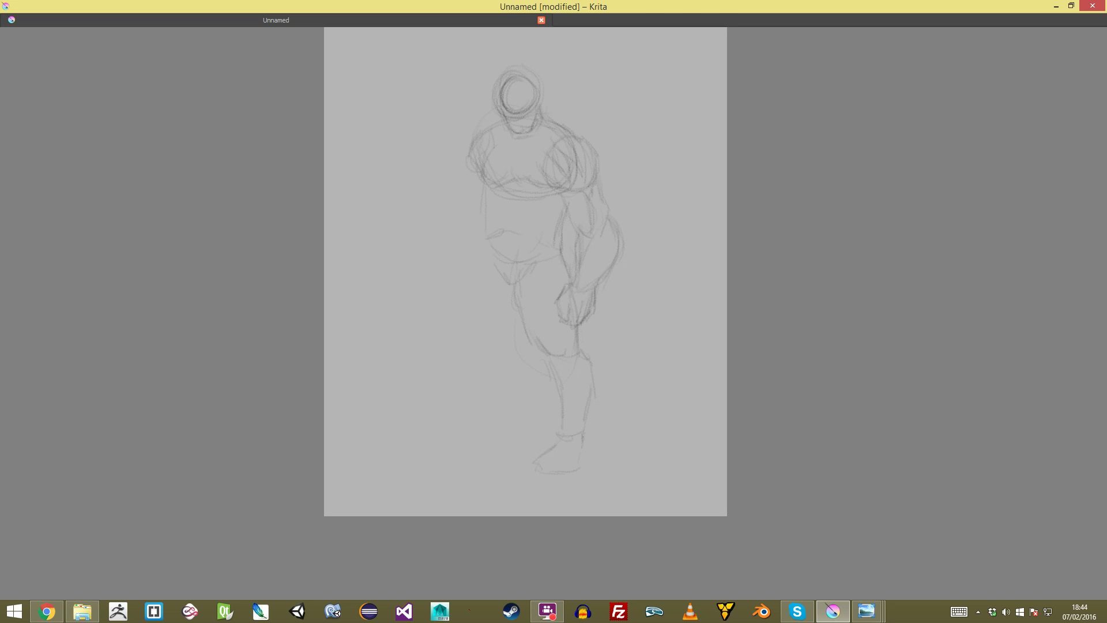
Step: Sketch the rear leg with its thigh, knee, calf and foot, and reinforce its outer contours
left_click_drag(589, 360, 586, 363)
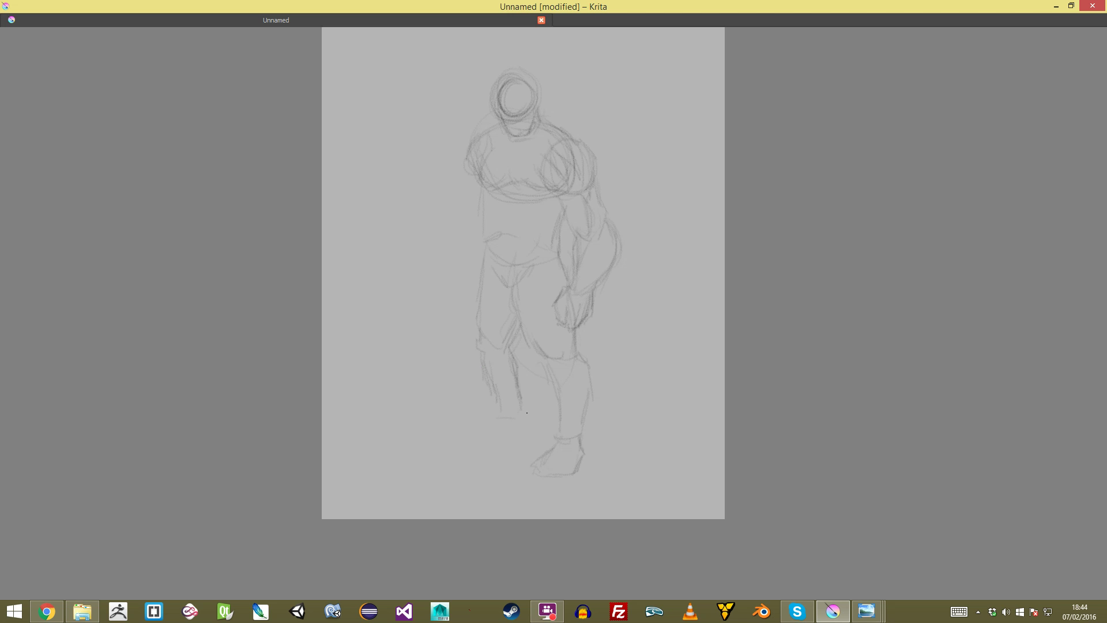
key("plus")
left_click_drag(504, 461, 531, 381)
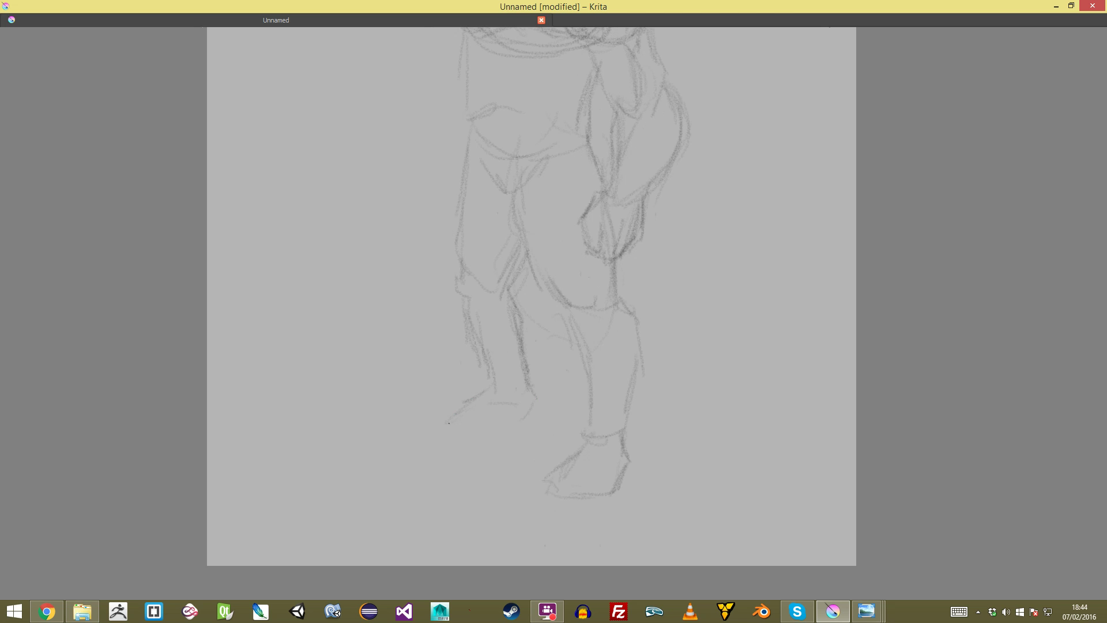
mouse_move(496, 421)
left_mouse_down()
mouse_move(536, 405)
mouse_move(522, 441)
mouse_move(519, 384)
left_mouse_up()
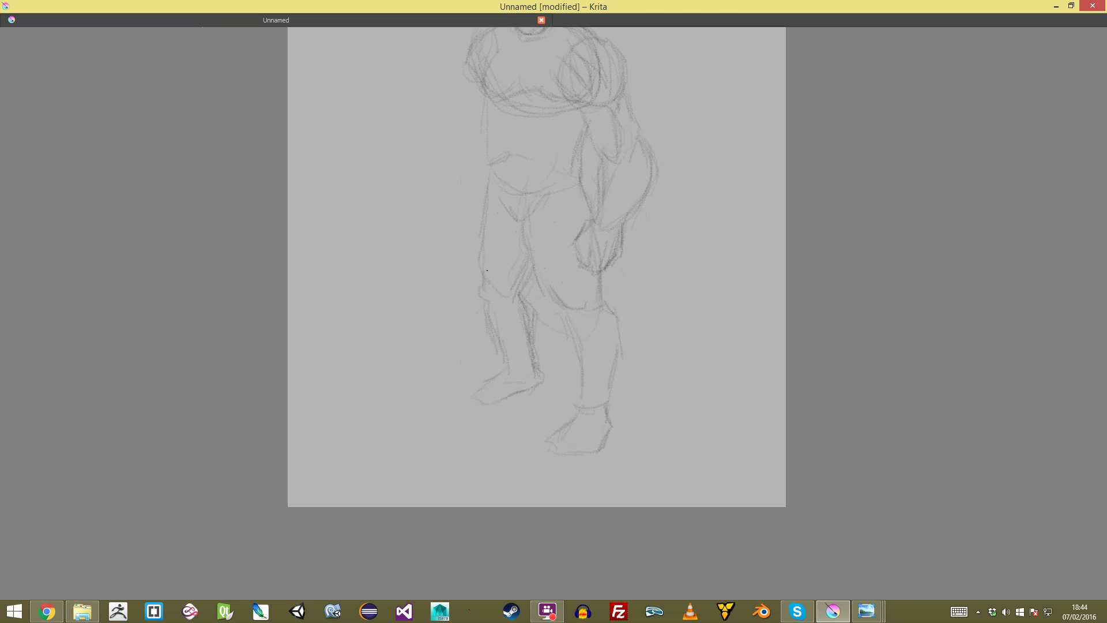
left_click_drag(483, 220, 484, 267)
mouse_move(511, 363)
left_mouse_down()
mouse_move(490, 386)
mouse_move(522, 396)
mouse_move(542, 456)
mouse_move(545, 412)
left_mouse_up()
left_click_drag(577, 346, 565, 394)
left_click_drag(620, 404, 622, 362)
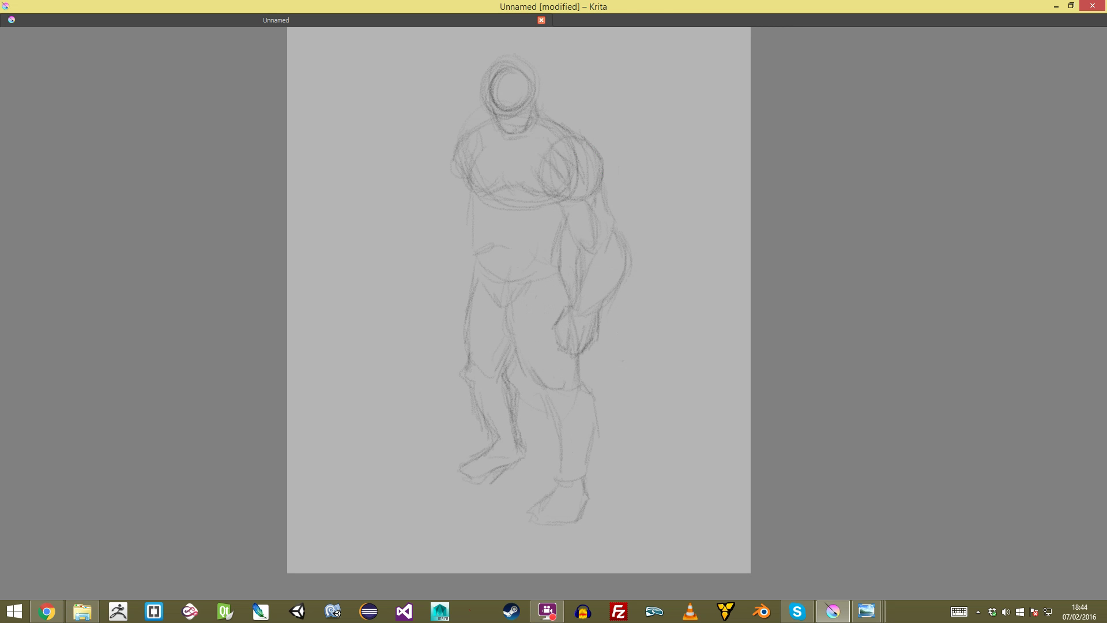
Step: Reinforce the outline of the nearer arm from the shoulder through the biceps to the forearm
left_click_drag(565, 219, 574, 241)
left_click_drag(562, 200, 579, 248)
mouse_move(601, 194)
left_mouse_down()
mouse_move(618, 211)
mouse_move(620, 247)
mouse_move(603, 297)
left_mouse_up()
scroll(553, 313, "down", 3)
scroll(554, 313, "up", 2)
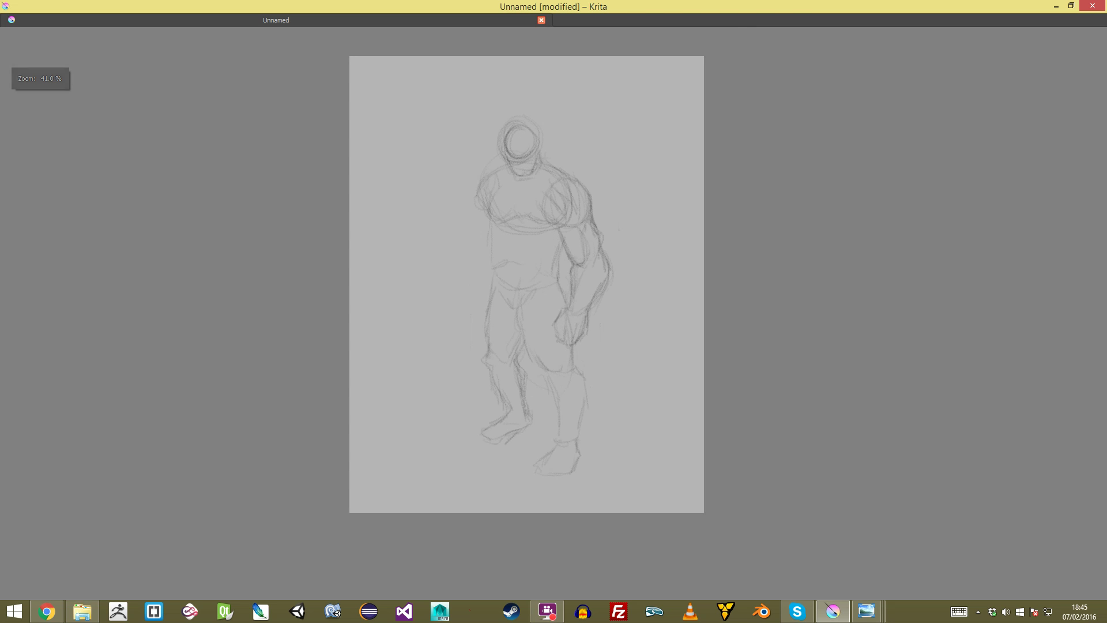
Step: Sketch the far arm beside the torso, with its upper arm, forearm and closed hand
scroll(553, 316, "up", 1)
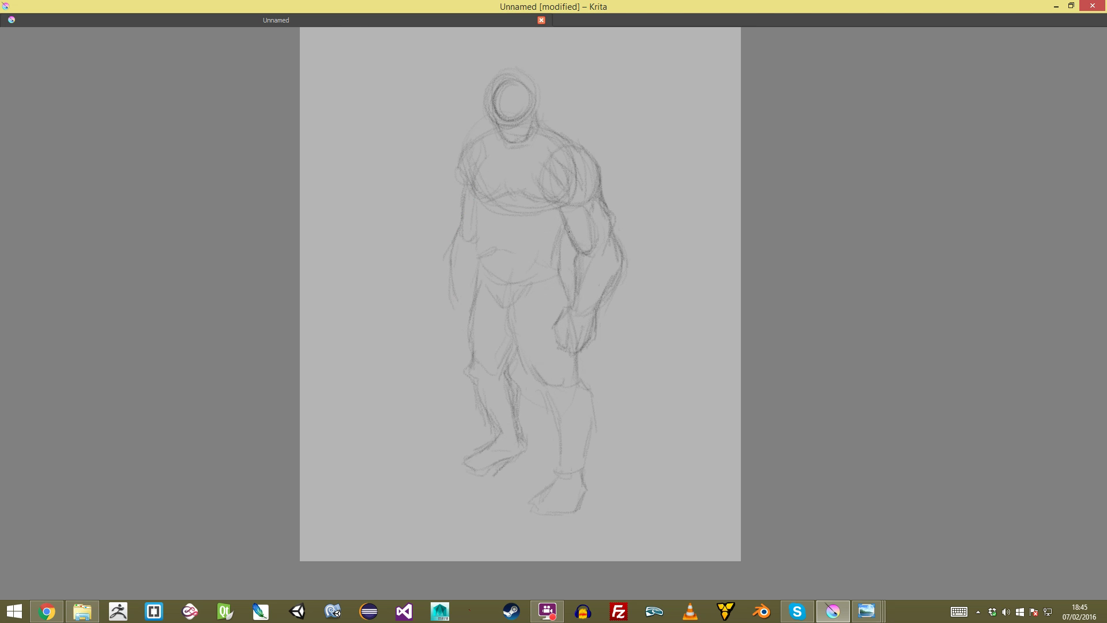
key("Tab")
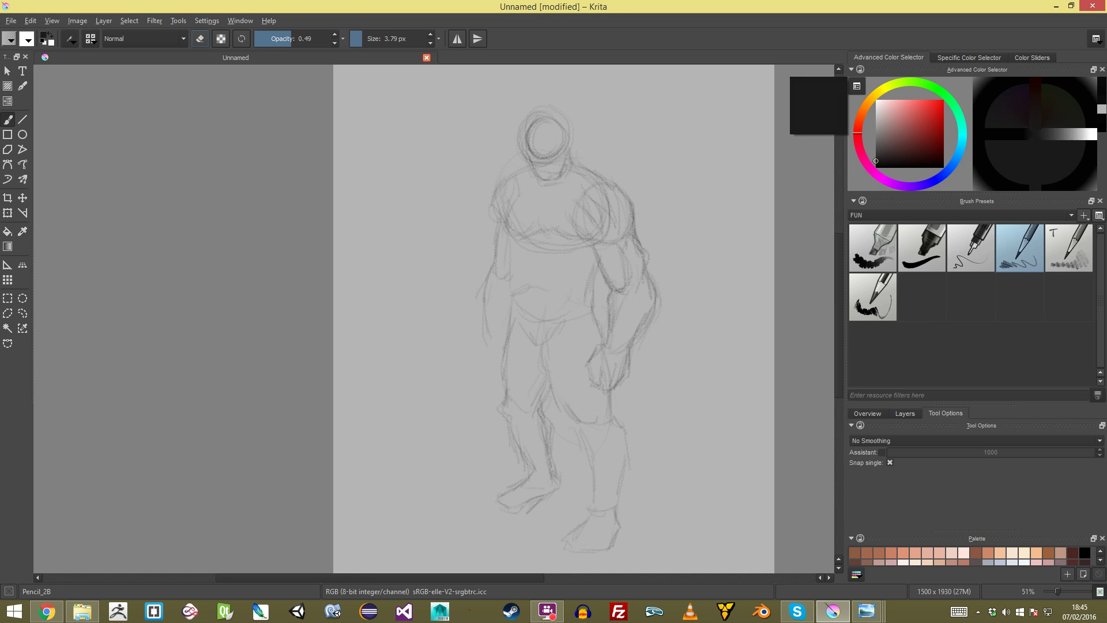
key("Tab")
mouse_move(482, 210)
left_mouse_down()
mouse_move(496, 194)
mouse_move(483, 208)
left_mouse_up()
left_click_drag(483, 208, 484, 167, "ctrl")
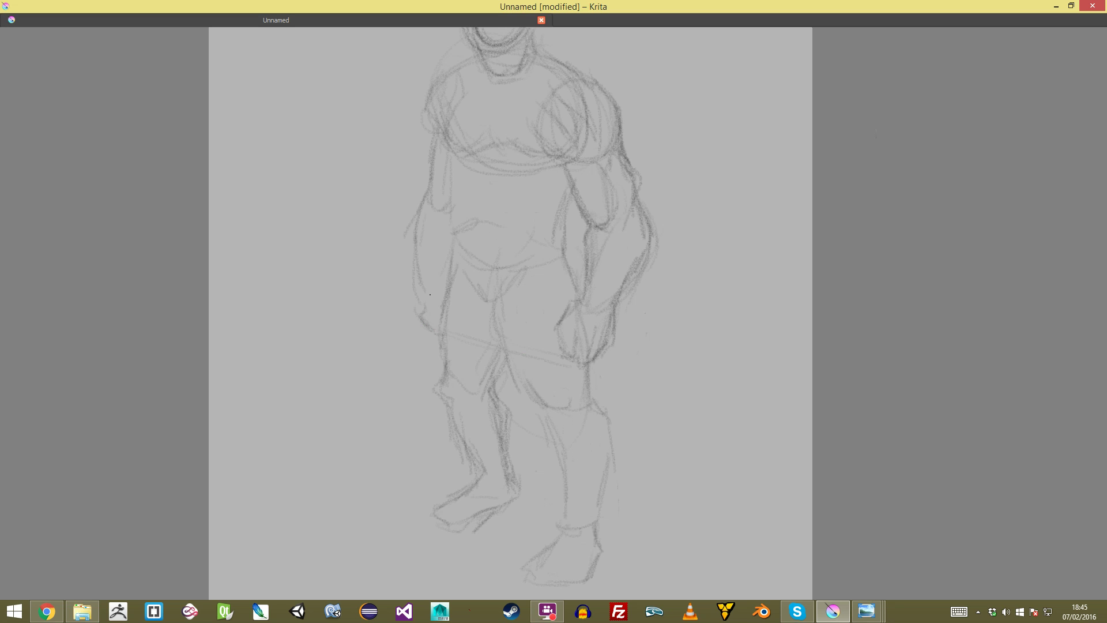
left_click_drag(416, 255, 420, 316)
mouse_move(459, 353)
left_mouse_down("ctrl")
mouse_move(456, 424)
mouse_move(436, 317)
left_mouse_up("ctrl")
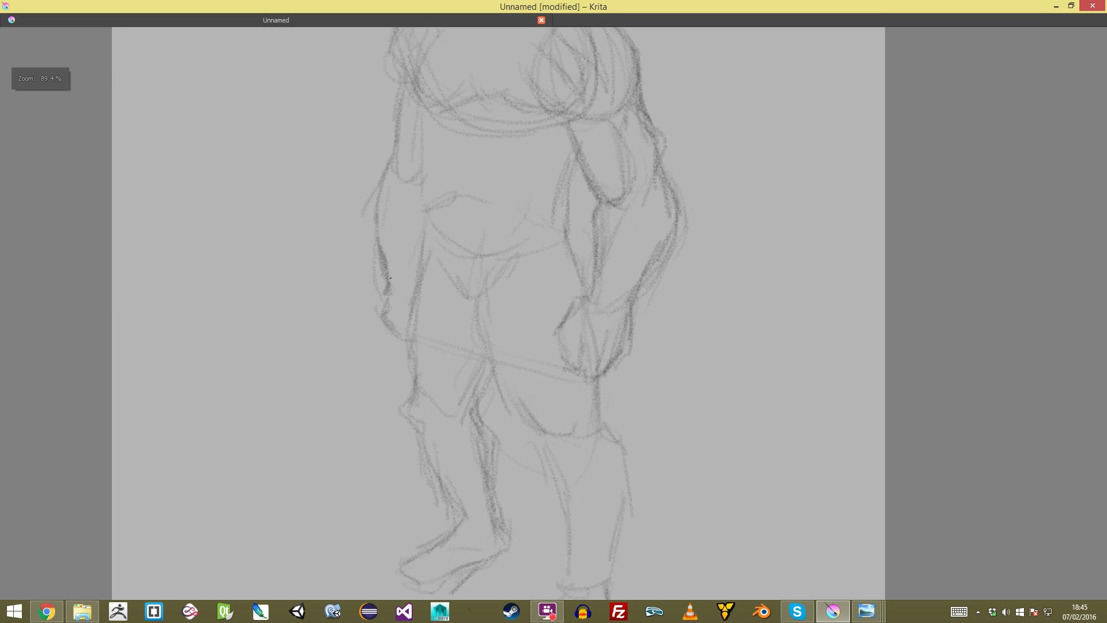
left_click_drag(419, 257, 415, 274)
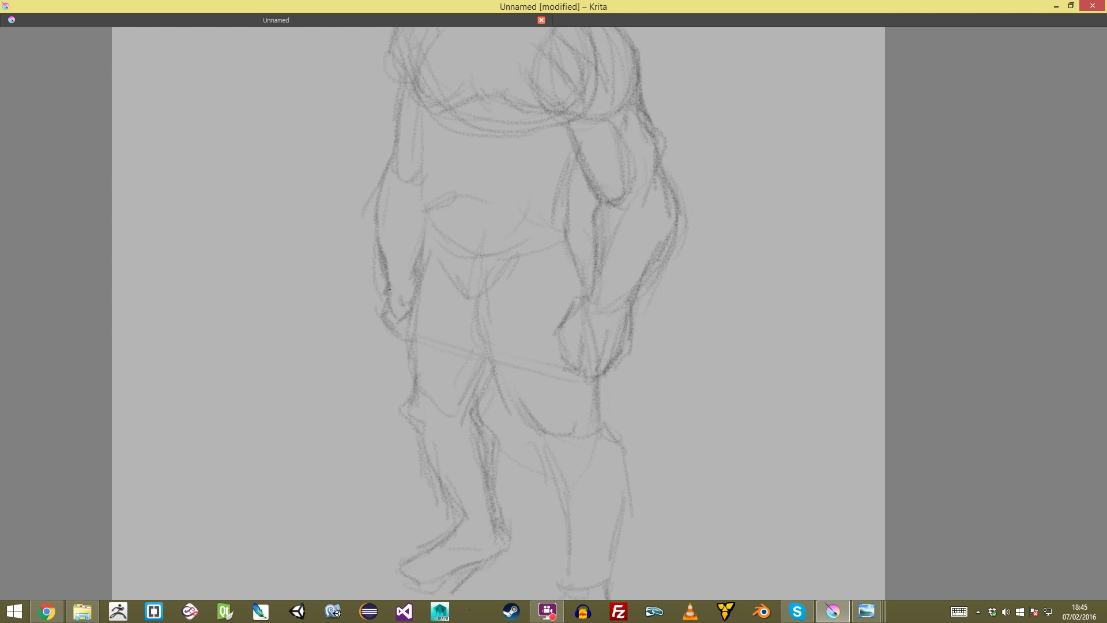
Step: Check the whole figure's proportions at several zoom levels
scroll(554, 313, "down", 6)
scroll(554, 313, "up", 5)
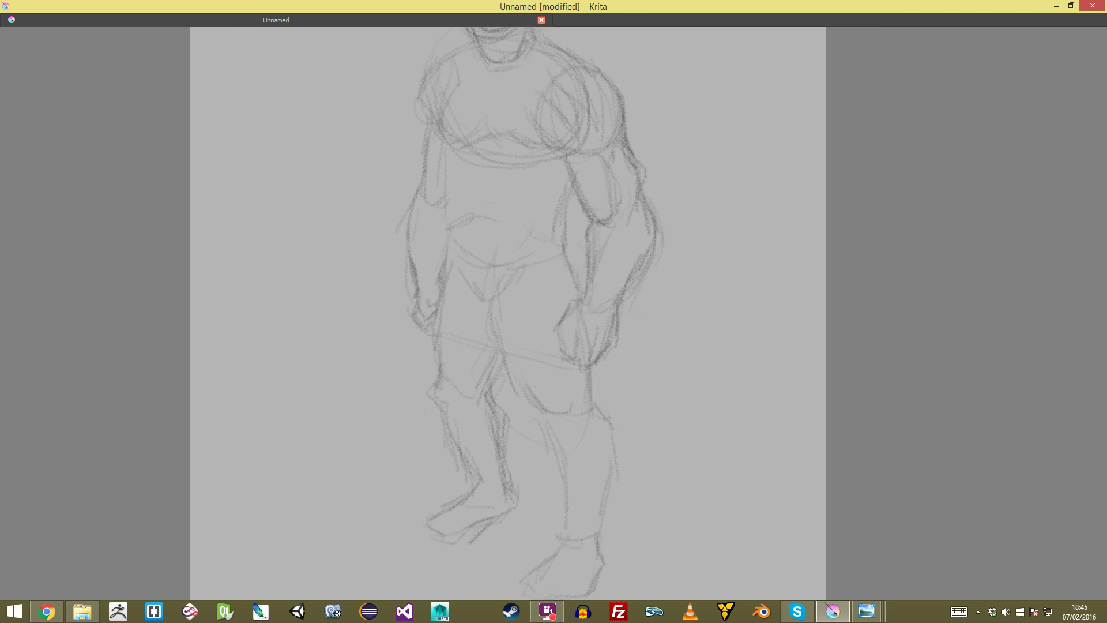
key("minus")
key("minus")
key("minus")
key("minus")
key("plus")
key("plus")
key("plus")
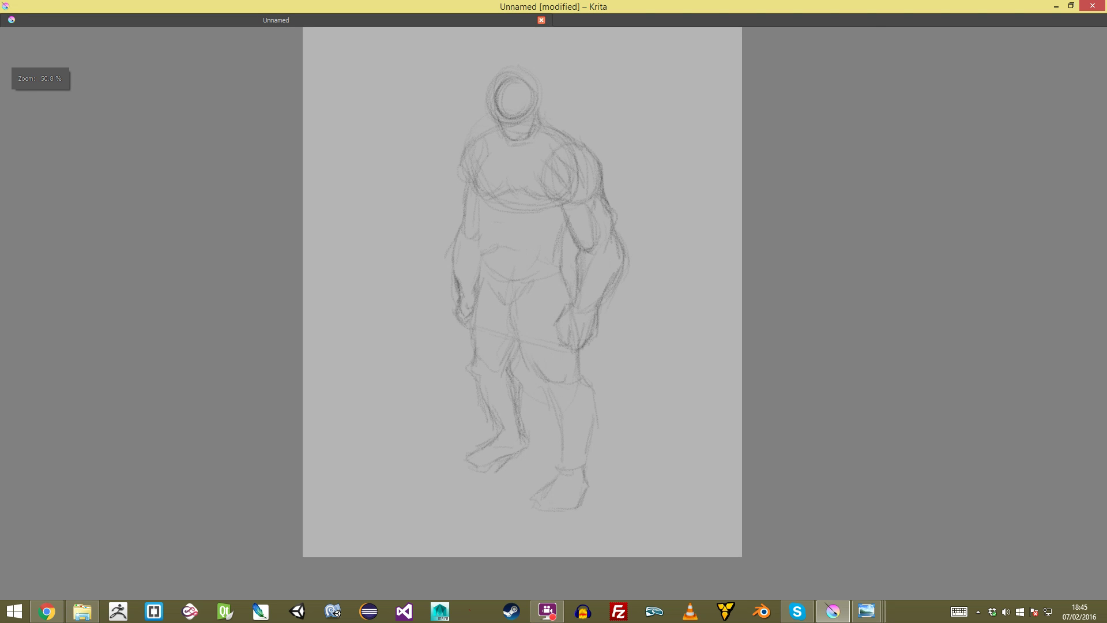
key("minus")
key("minus")
key("minus")
key("plus")
key("plus")
key("plus")
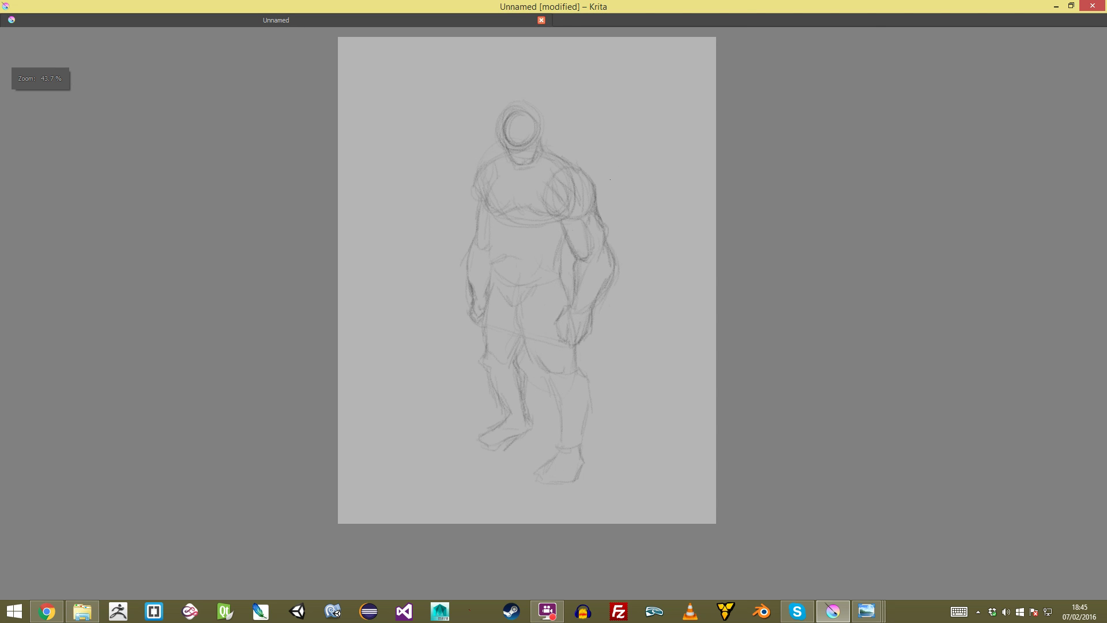
Step: Mirror the canvas view and darken the waist contour beside the nearer arm
key("m")
key("plus")
key("plus")
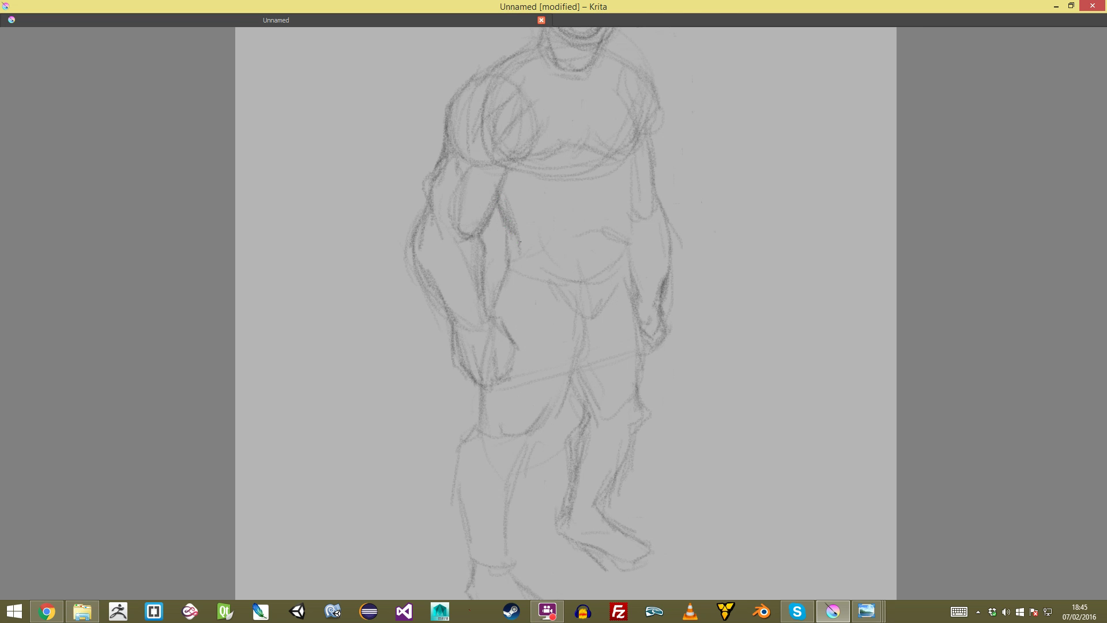
left_click_drag(510, 255, 492, 310)
left_click_drag(646, 181, 604, 257)
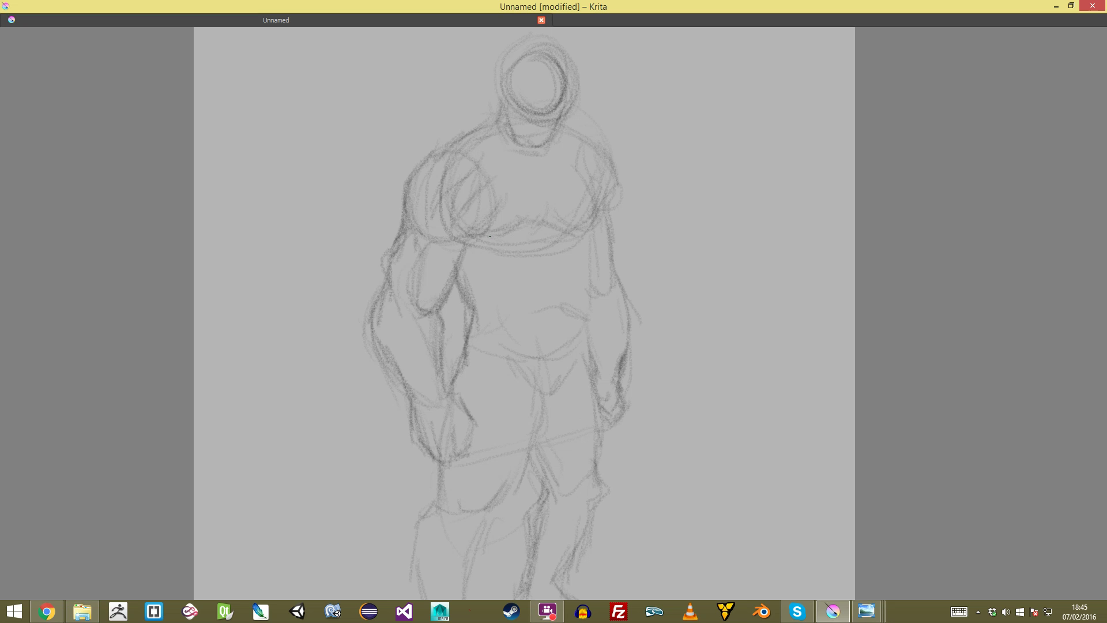
Step: Draw the torso's centre line from the neck down the abdomen and write a large letter M beside the head
left_click_drag(485, 233, 510, 240)
left_click_drag(551, 158, 552, 231)
left_click_drag(552, 185, 550, 245)
mouse_move(286, 104)
left_mouse_down()
mouse_move(286, 147)
mouse_move(338, 88)
mouse_move(334, 144)
left_mouse_up()
left_click_drag(337, 94, 334, 148)
left_click_drag(549, 213, 549, 200)
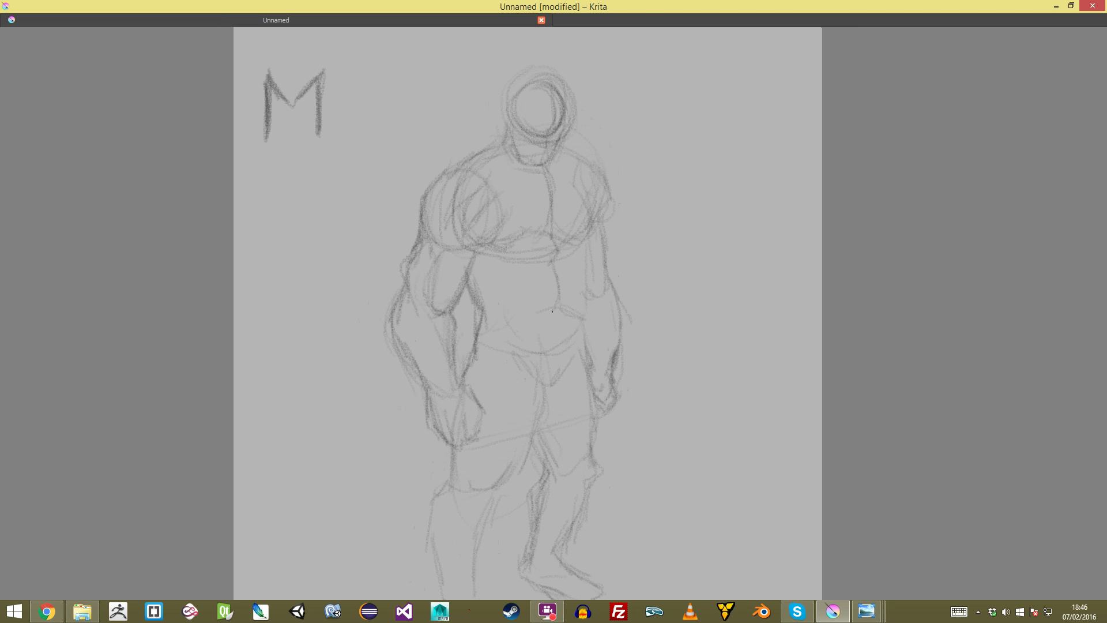
Step: Draw the ribcage arch below the chest, darken the far side of the waist and mark the V-shaped crotch
scroll(559, 265, "up", 2)
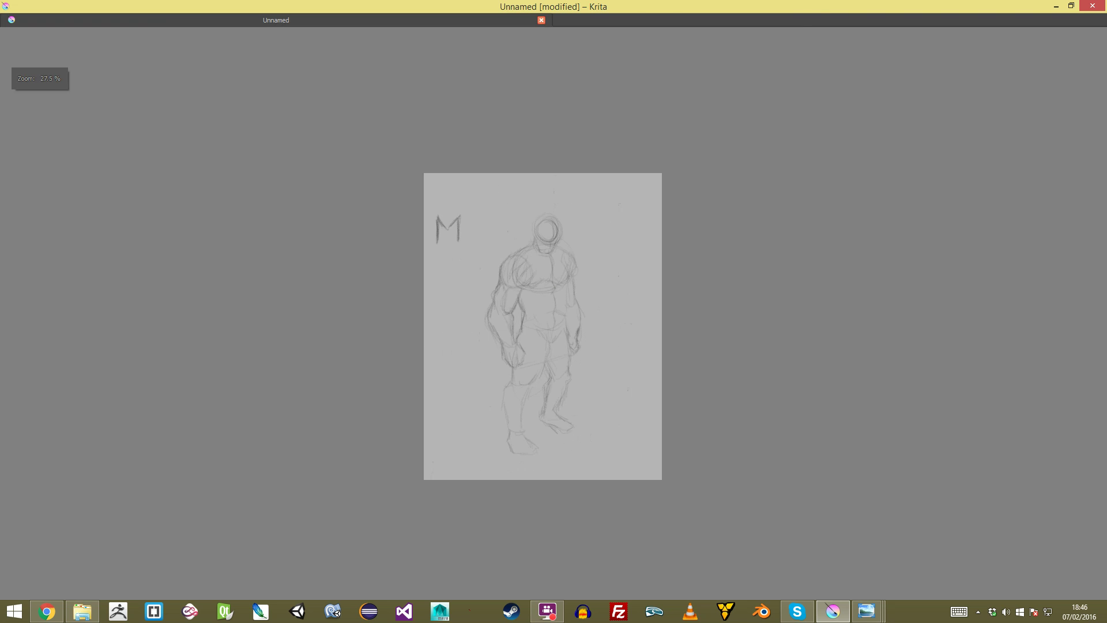
left_click_drag(558, 263, 552, 187)
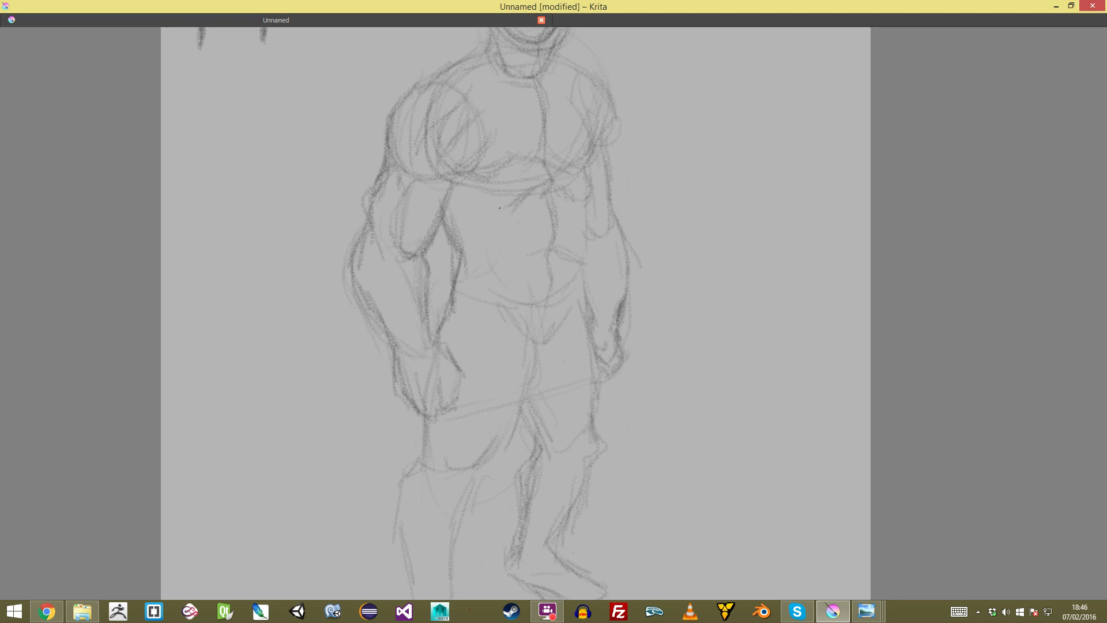
mouse_move(537, 188)
left_mouse_down()
mouse_move(560, 187)
mouse_move(573, 194)
mouse_move(536, 191)
mouse_move(562, 189)
mouse_move(548, 186)
mouse_move(588, 221)
mouse_move(587, 194)
mouse_move(598, 318)
mouse_move(591, 290)
mouse_move(589, 320)
left_mouse_up()
left_click_drag(585, 281, 591, 316)
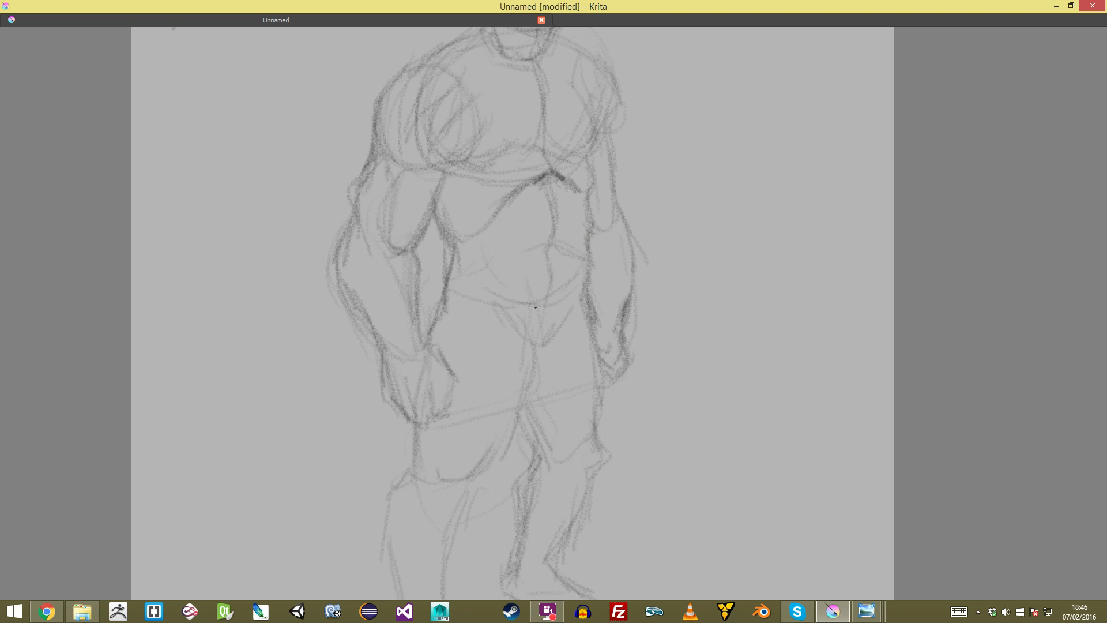
mouse_move(526, 329)
left_mouse_down()
mouse_move(539, 345)
mouse_move(567, 316)
left_mouse_up()
key("minus")
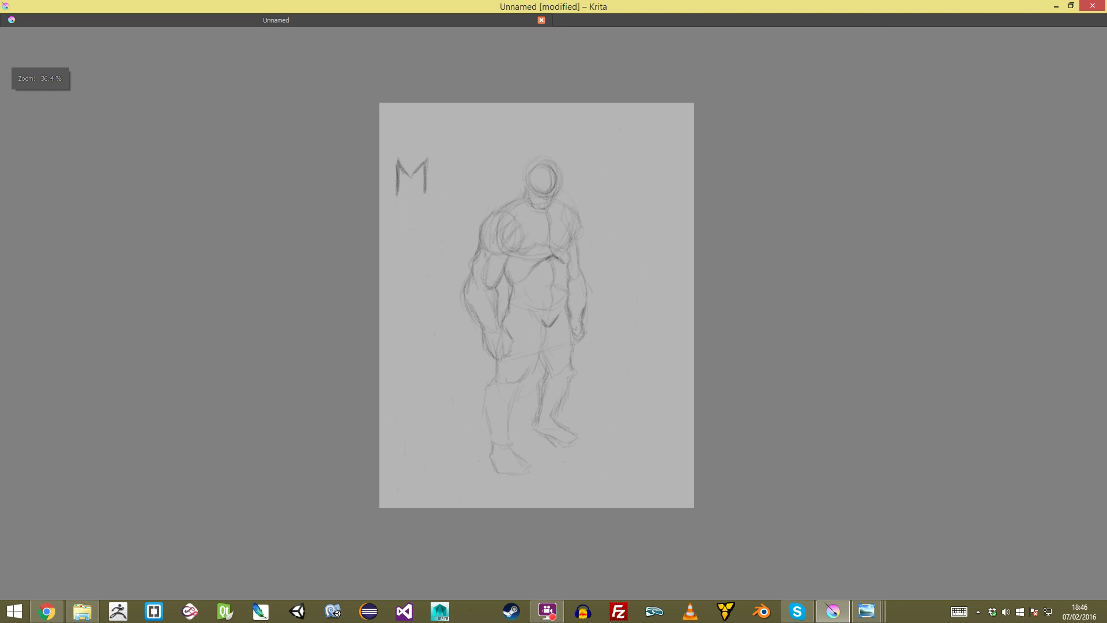
Step: Darken the front leg's outline along the inner thigh, knee, calf and ankle
mouse_move(548, 375)
left_mouse_down("ctrl")
mouse_move(547, 277)
mouse_move(549, 330)
mouse_move(524, 383)
mouse_move(487, 432)
mouse_move(451, 439)
mouse_move(478, 427)
left_mouse_up("ctrl")
left_click_drag(451, 274, 441, 292)
mouse_move(456, 269)
left_mouse_down()
mouse_move(441, 293)
mouse_move(462, 244)
left_mouse_up()
left_click_drag(443, 324, 438, 347)
mouse_move(442, 337)
left_mouse_down()
mouse_move(440, 366)
mouse_move(416, 400)
mouse_move(414, 443)
mouse_move(431, 488)
left_mouse_up()
mouse_move(501, 378)
left_mouse_down()
mouse_move(473, 459)
mouse_move(471, 530)
left_mouse_up()
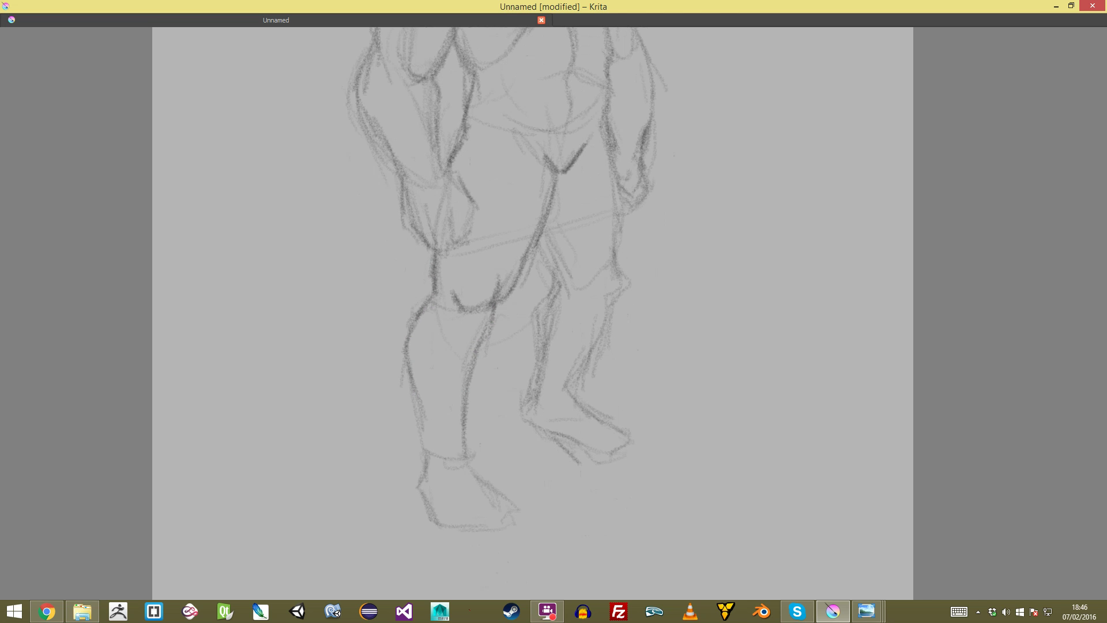
Step: Darken the rear leg's inner and outer contours from the thigh past the knee to the ankle
left_click_drag(539, 237, 577, 291)
mouse_move(602, 139)
left_mouse_down()
mouse_move(621, 284)
mouse_move(579, 367)
left_mouse_up()
left_click_drag(601, 328, 569, 390)
left_click_drag(587, 349, 570, 394)
mouse_move(552, 284)
left_mouse_down()
mouse_move(536, 317)
mouse_move(542, 357)
mouse_move(541, 341)
mouse_move(524, 416)
left_mouse_up()
mouse_move(566, 359)
left_mouse_down()
mouse_move(570, 413)
mouse_move(571, 368)
left_mouse_up()
left_click_drag(544, 243, 549, 257)
left_click_drag(587, 253, 563, 376)
Step: Darken the nearer arm's contours around the biceps, elbow and forearm
mouse_move(451, 172)
left_mouse_down()
mouse_move(421, 237)
mouse_move(404, 232)
mouse_move(404, 185)
mouse_move(395, 202)
mouse_move(400, 249)
mouse_move(397, 232)
mouse_move(419, 275)
left_mouse_up()
left_click_drag(427, 237, 432, 303)
mouse_move(369, 222)
left_mouse_down()
mouse_move(373, 271)
mouse_move(365, 262)
mouse_move(401, 318)
mouse_move(398, 361)
mouse_move(411, 369)
mouse_move(407, 348)
mouse_move(415, 374)
mouse_move(428, 381)
mouse_move(428, 368)
mouse_move(433, 382)
mouse_move(436, 358)
left_mouse_up()
scroll(553, 314, "down", 5)
scroll(554, 313, "up", 4)
scroll(554, 289, "up", 1)
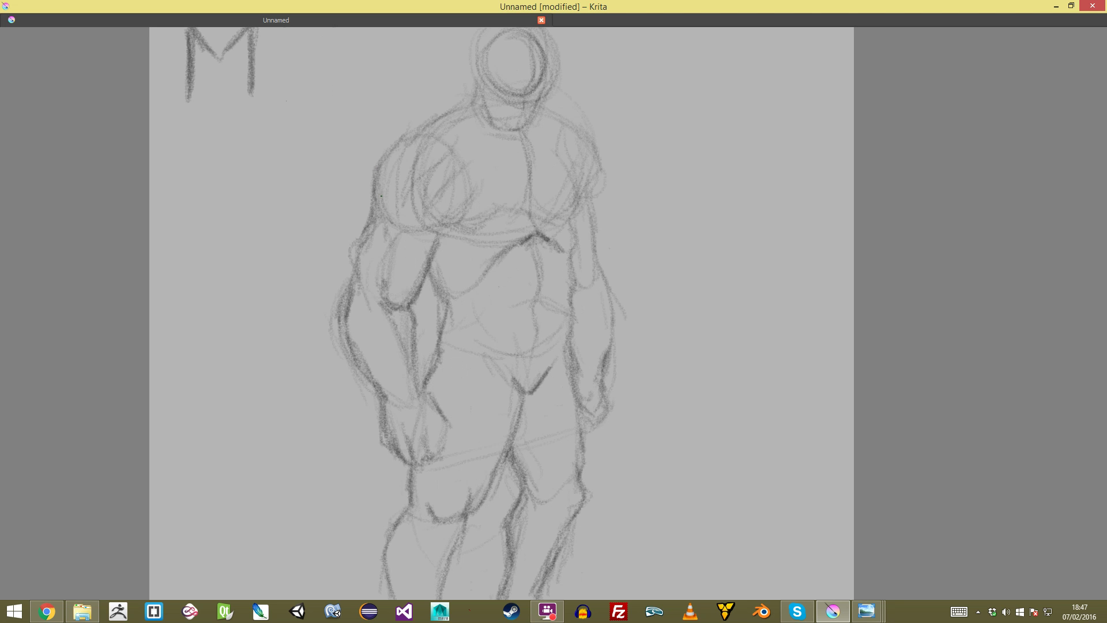
Step: Darken the nearer shoulder and neck slope, and define the collarbones and the lower edges of the pectorals
mouse_move(378, 205)
left_mouse_down()
mouse_move(379, 161)
mouse_move(403, 137)
mouse_move(456, 123)
mouse_move(438, 120)
mouse_move(477, 87)
left_mouse_up()
mouse_move(538, 105)
left_mouse_down()
mouse_move(576, 126)
mouse_move(591, 166)
mouse_move(559, 155)
mouse_move(561, 141)
mouse_move(576, 203)
mouse_move(525, 202)
mouse_move(542, 214)
mouse_move(501, 222)
mouse_move(448, 214)
mouse_move(500, 215)
mouse_move(462, 218)
mouse_move(495, 230)
mouse_move(577, 215)
mouse_move(494, 187)
mouse_move(530, 207)
left_mouse_up()
left_click_drag(517, 140, 575, 140)
mouse_move(507, 135)
left_mouse_down()
mouse_move(432, 138)
mouse_move(584, 139)
left_mouse_up()
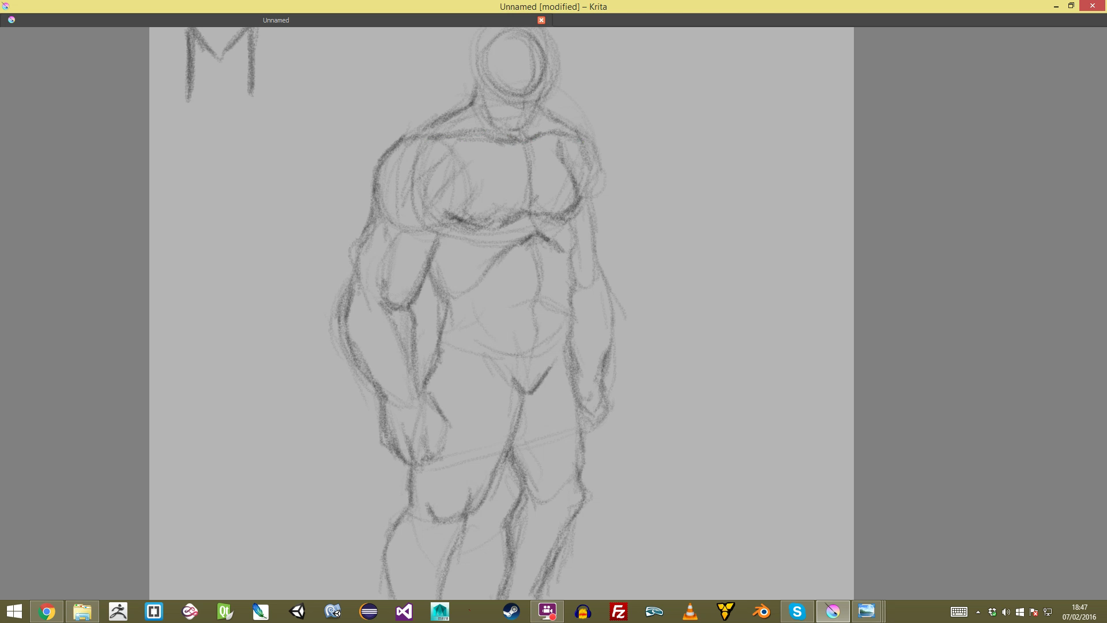
Step: Extend the nearer collarbone line across the chest and darken its end at the shoulder
scroll(554, 314, "down", 4)
scroll(554, 314, "up", 3)
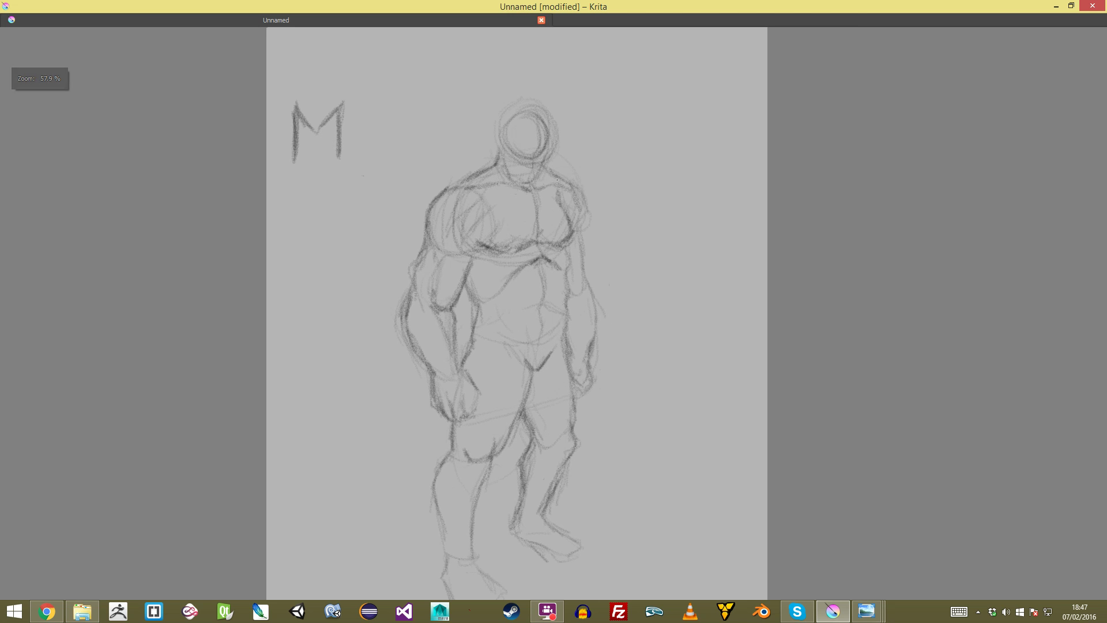
scroll(403, 144, "up", 3)
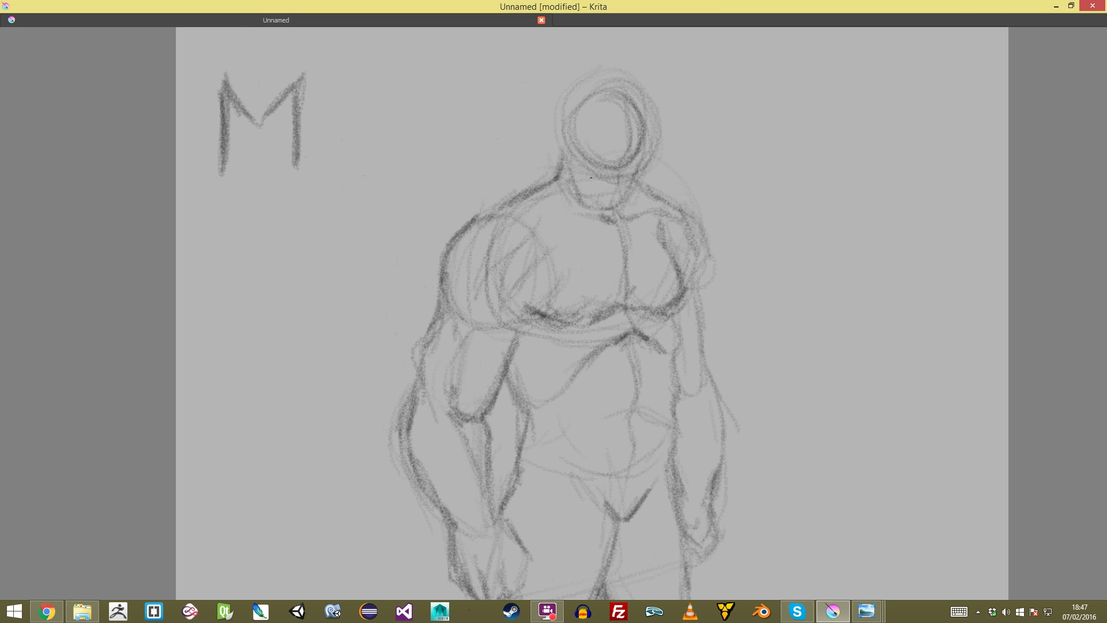
mouse_move(525, 218)
left_mouse_down()
mouse_move(502, 233)
mouse_move(604, 215)
left_mouse_up()
mouse_move(505, 232)
left_mouse_down()
mouse_move(492, 225)
mouse_move(511, 223)
left_mouse_up()
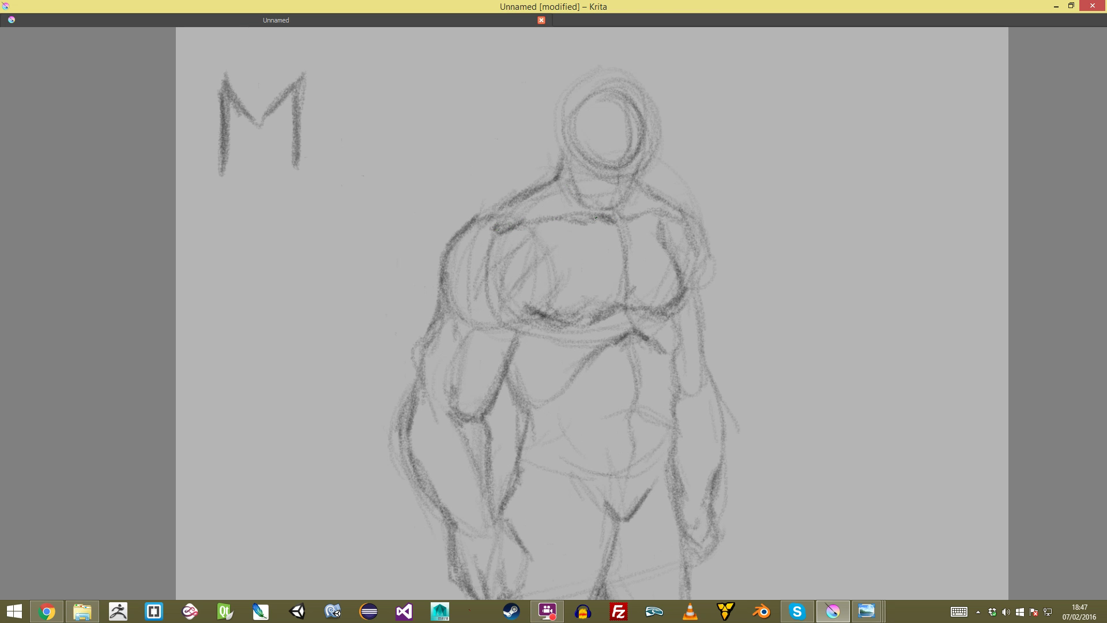
Step: Darken the far shoulder, the far pectoral's outer edge and the contours of the far arm
mouse_move(657, 214)
left_mouse_down()
mouse_move(682, 222)
mouse_move(688, 286)
mouse_move(676, 300)
left_mouse_up()
mouse_move(706, 259)
left_mouse_down()
mouse_move(695, 233)
mouse_move(698, 291)
mouse_move(707, 270)
mouse_move(672, 316)
mouse_move(672, 372)
left_mouse_up()
scroll(554, 315, "down", 5)
scroll(554, 315, "up", 4)
left_click_drag(651, 324, 667, 559)
left_click_drag(647, 392, 645, 463)
Step: Extend the groin creases from the crotch up towards both hips
left_click_drag(554, 357, 554, 277)
left_click_drag(554, 403, 530, 262)
mouse_move(554, 346)
left_mouse_down()
mouse_move(554, 277)
mouse_move(560, 349)
mouse_move(551, 311)
left_mouse_up()
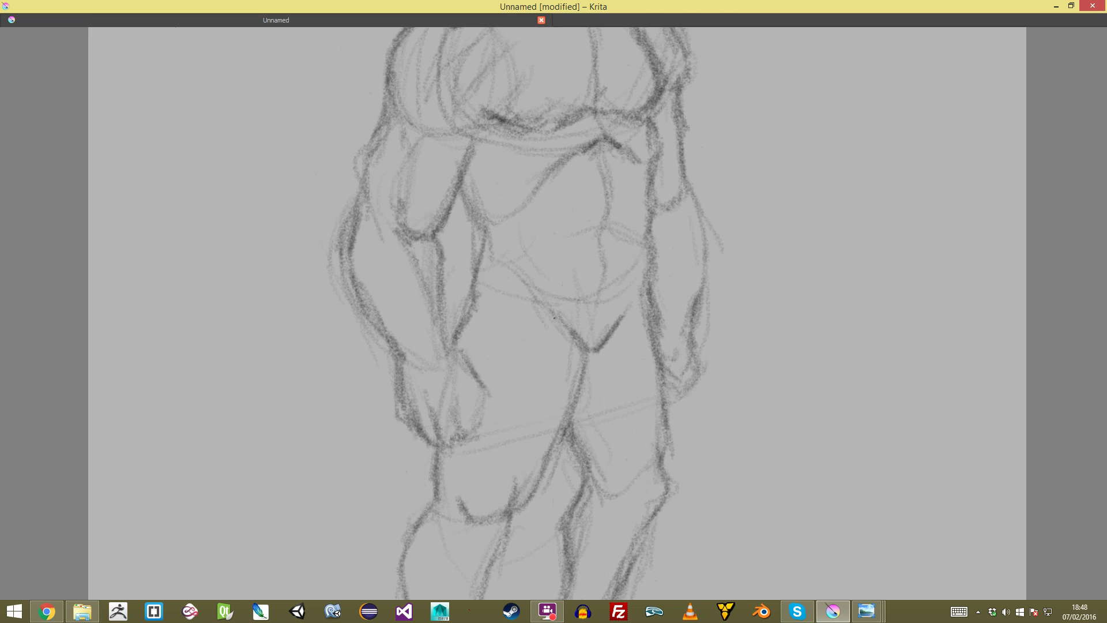
left_click_drag(626, 293, 609, 319)
Step: Thicken the waist contour and add oblique and rib muscle strokes along the sides of the abdomen
mouse_move(472, 205)
left_mouse_down()
mouse_move(486, 229)
mouse_move(471, 285)
left_mouse_up()
mouse_move(504, 234)
left_mouse_down()
mouse_move(534, 268)
mouse_move(550, 269)
left_mouse_up()
mouse_move(485, 191)
left_mouse_down()
mouse_move(502, 215)
mouse_move(532, 202)
mouse_move(539, 171)
left_mouse_up()
left_click_drag(497, 214, 523, 196)
left_click_drag(638, 155, 650, 182)
left_click_drag(638, 146, 652, 169)
Step: Define the nearer armpit and hatch light shading over the shoulder and the outer areas of both pectorals
scroll(553, 314, "down", 2)
scroll(554, 313, "up", 1)
mouse_move(529, 168)
left_mouse_down()
mouse_move(515, 235)
mouse_move(452, 247)
mouse_move(448, 215)
left_mouse_up()
mouse_move(353, 197)
left_mouse_down()
mouse_move(349, 226)
mouse_move(420, 195)
mouse_move(433, 202)
mouse_move(426, 218)
left_mouse_up()
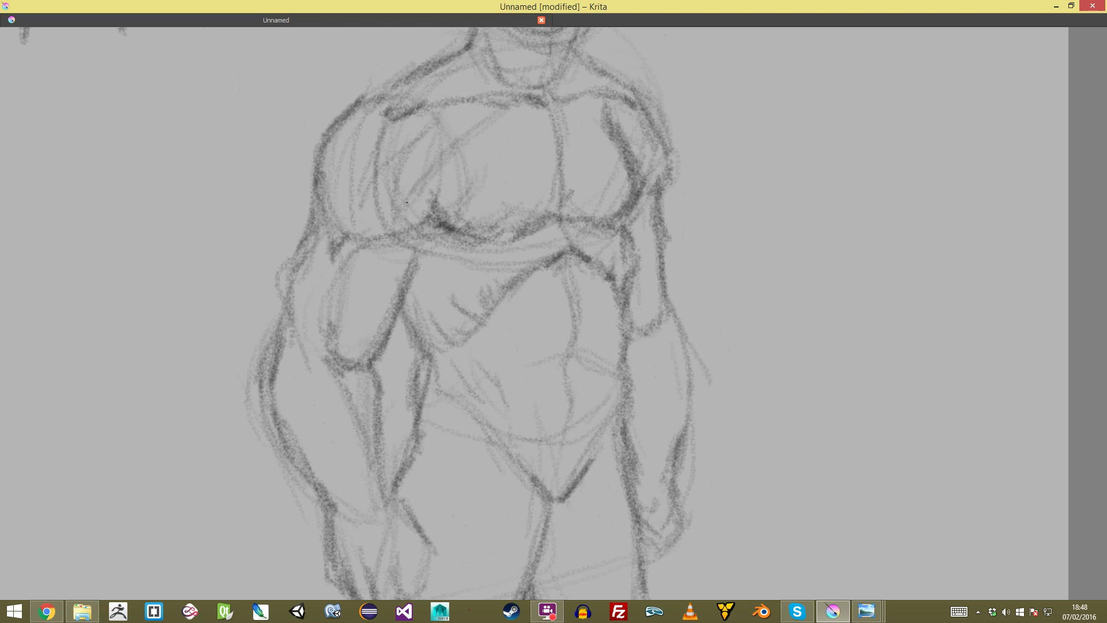
mouse_move(391, 230)
left_mouse_down()
mouse_move(472, 156)
mouse_move(409, 193)
left_mouse_up()
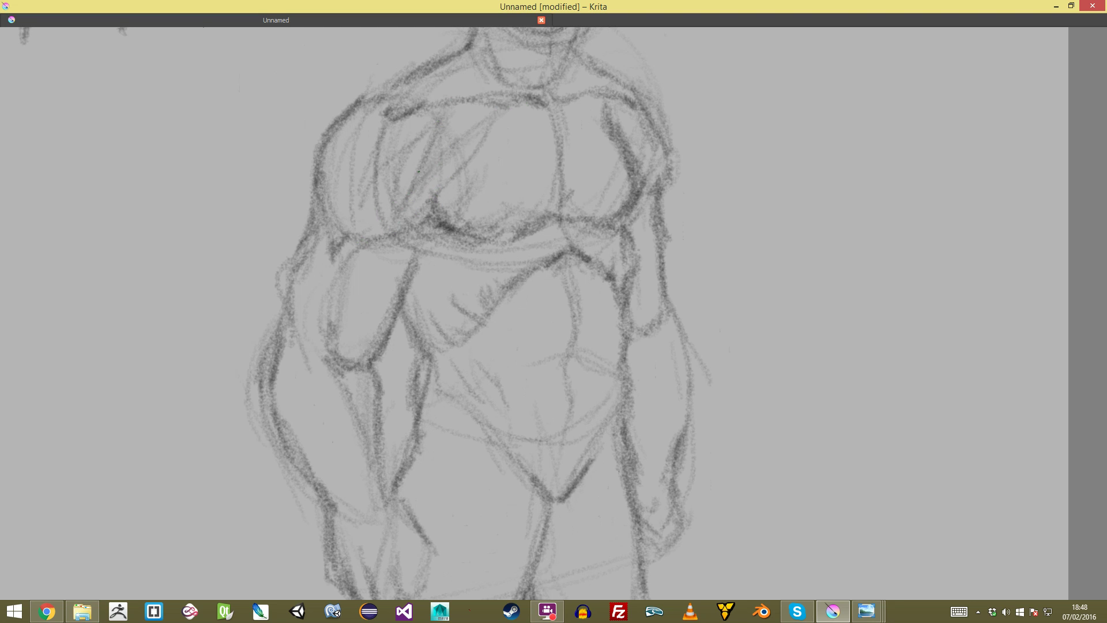
mouse_move(429, 112)
left_mouse_down()
mouse_move(417, 173)
mouse_move(402, 166)
left_mouse_up()
left_click_drag(508, 115, 482, 143)
mouse_move(614, 127)
left_mouse_down()
mouse_move(630, 172)
mouse_move(635, 160)
left_mouse_up()
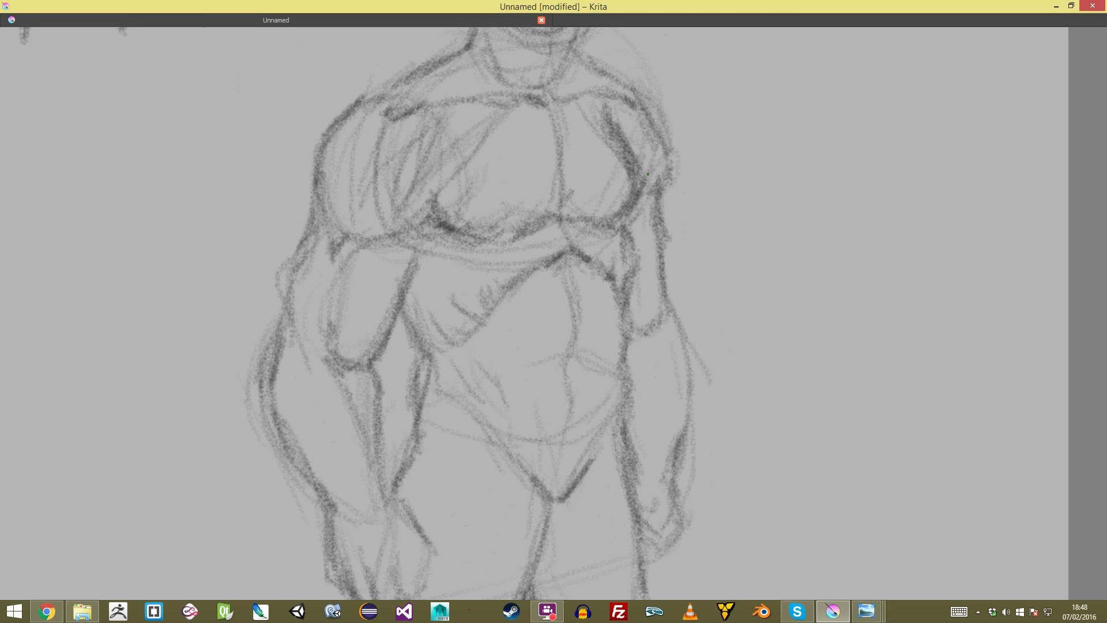
Step: Draw a small dark nipple near the lower outer corner of the nearer pectoral
scroll(555, 313, "down", 3)
scroll(554, 314, "up", 4)
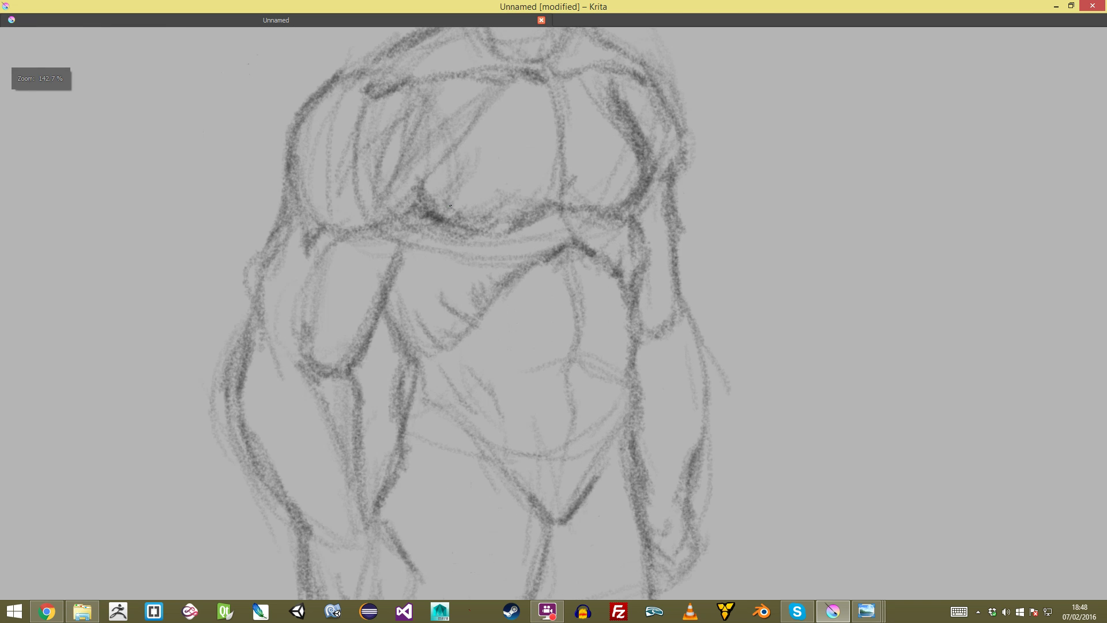
left_click_drag(451, 207, 461, 200)
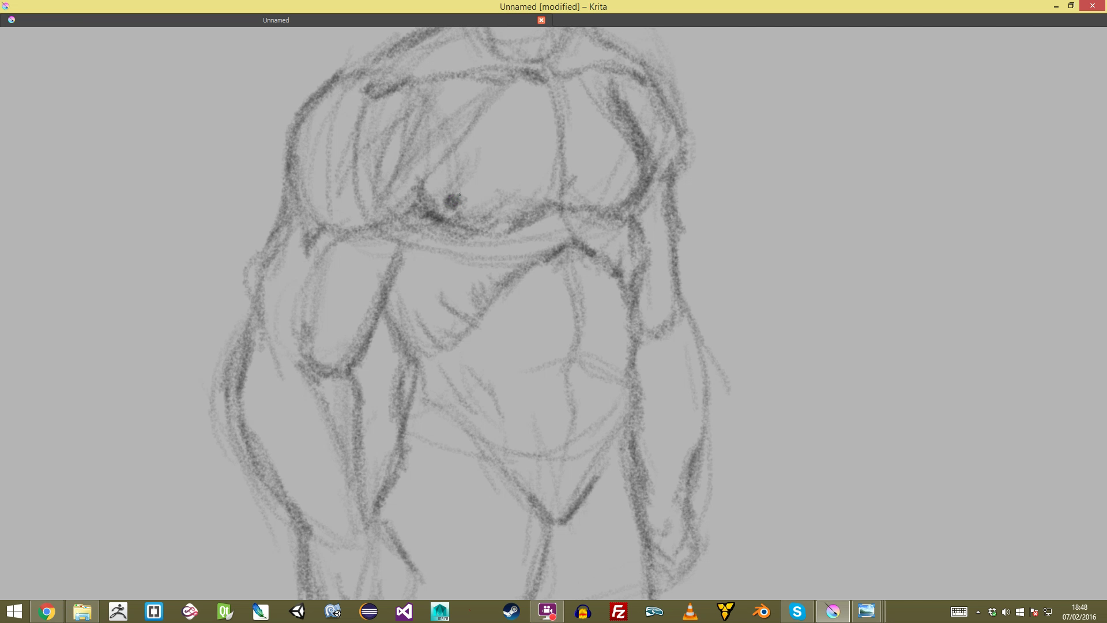
Step: Draw a dark nipple on the farther pectoral and strengthen the lower edge of the nearer pectoral
scroll(461, 201, "up", 1)
left_click_drag(632, 216, 633, 217)
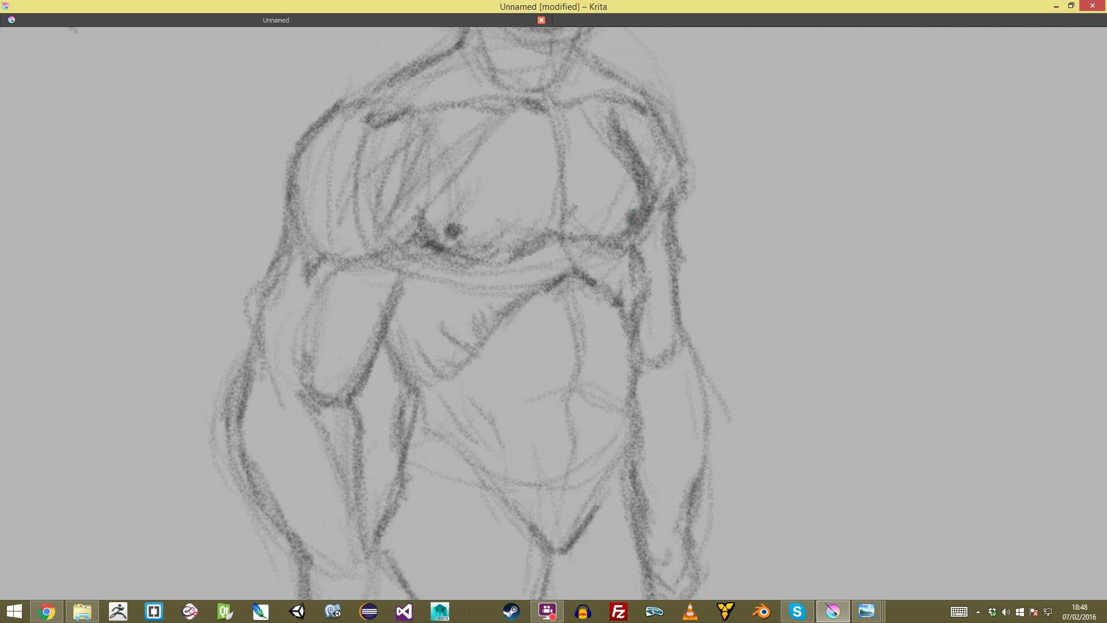
scroll(554, 314, "down", 6)
key("plus")
key("plus")
key("plus")
key("plus")
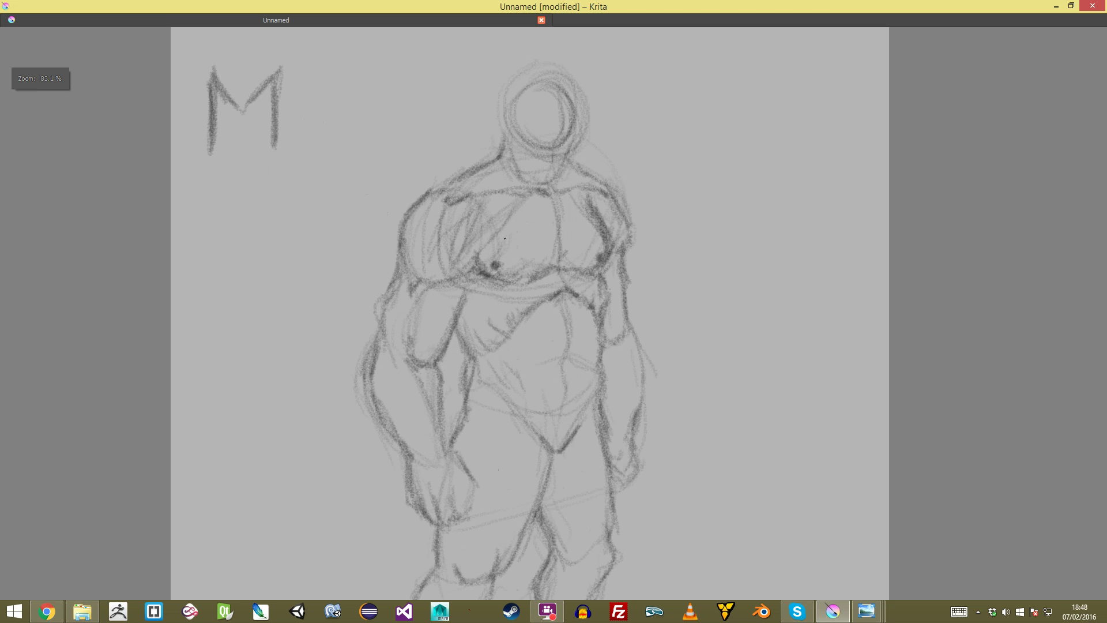
mouse_move(484, 277)
left_mouse_down()
mouse_move(515, 288)
mouse_move(538, 271)
left_mouse_up()
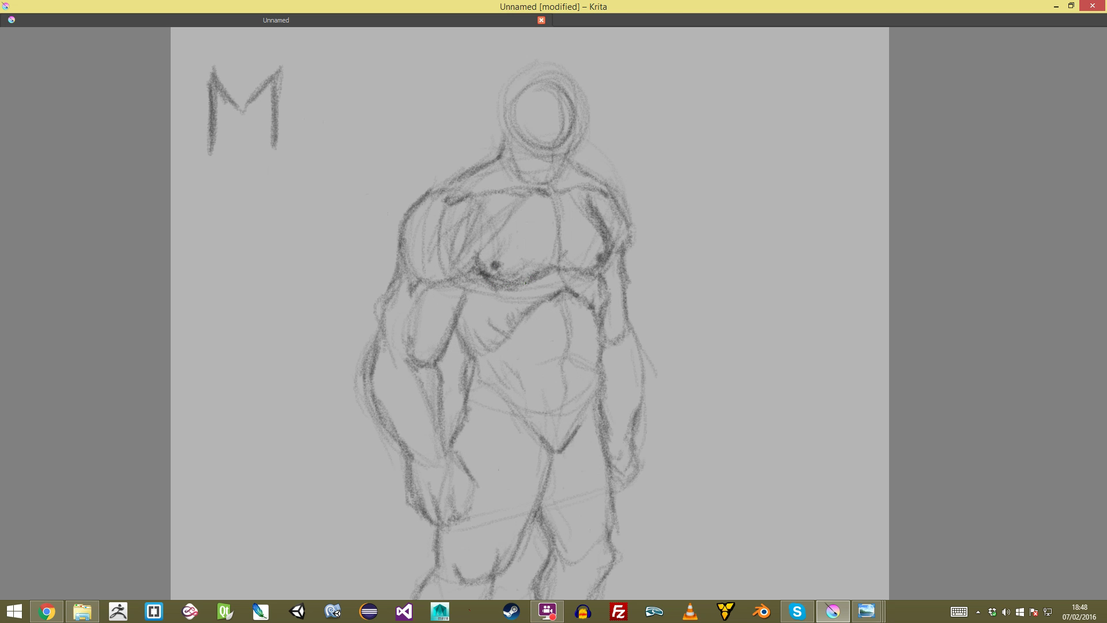
Step: Add curved rib strokes below the chest on both sides of the ribcage
key("minus")
key("minus")
key("minus")
key("plus")
key("plus")
key("plus")
key("plus")
key("plus")
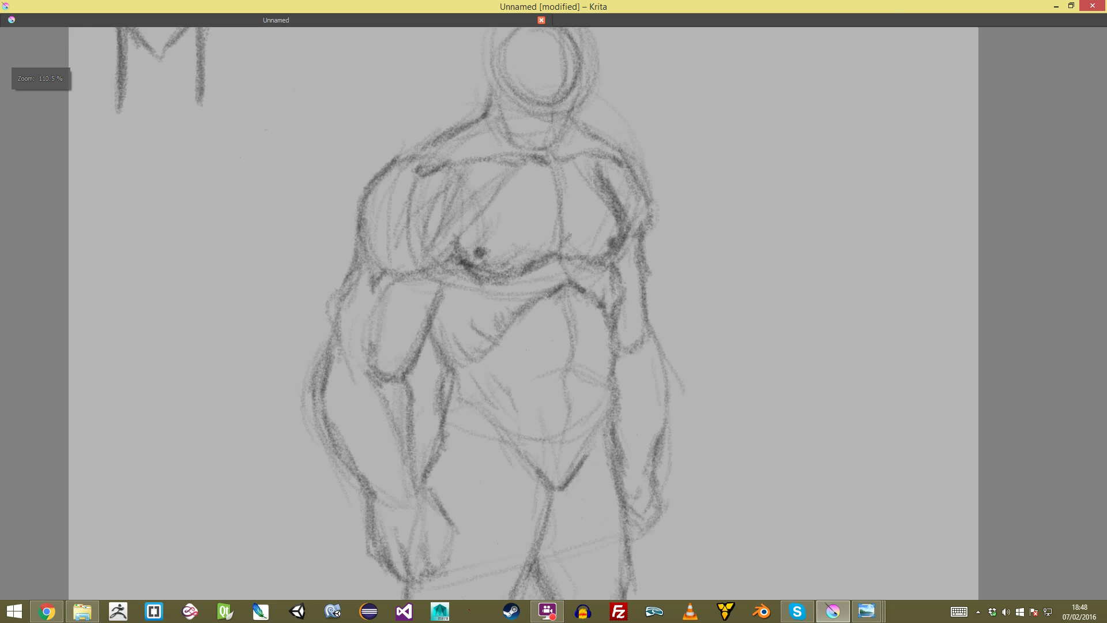
key("plus")
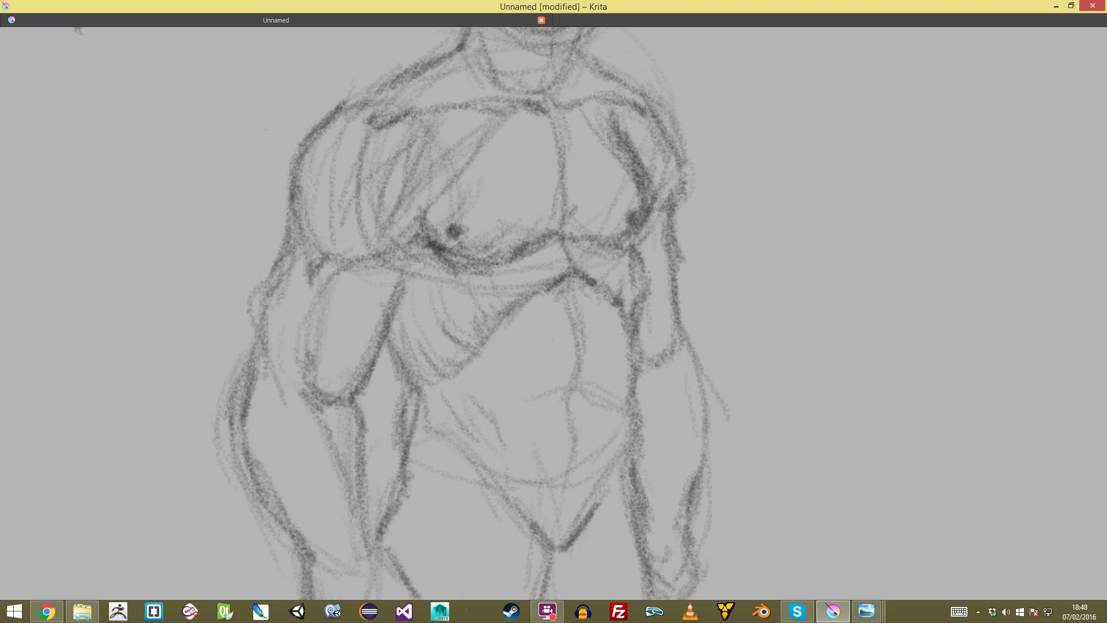
left_click_drag(627, 254, 620, 288)
left_click_drag(639, 270, 632, 298)
Step: Sketch the abdominal muscle divisions along the midline and mark a dark navel
left_click_drag(611, 340, 616, 187)
left_click_drag(574, 240, 555, 241)
scroll(519, 231, "up", 1)
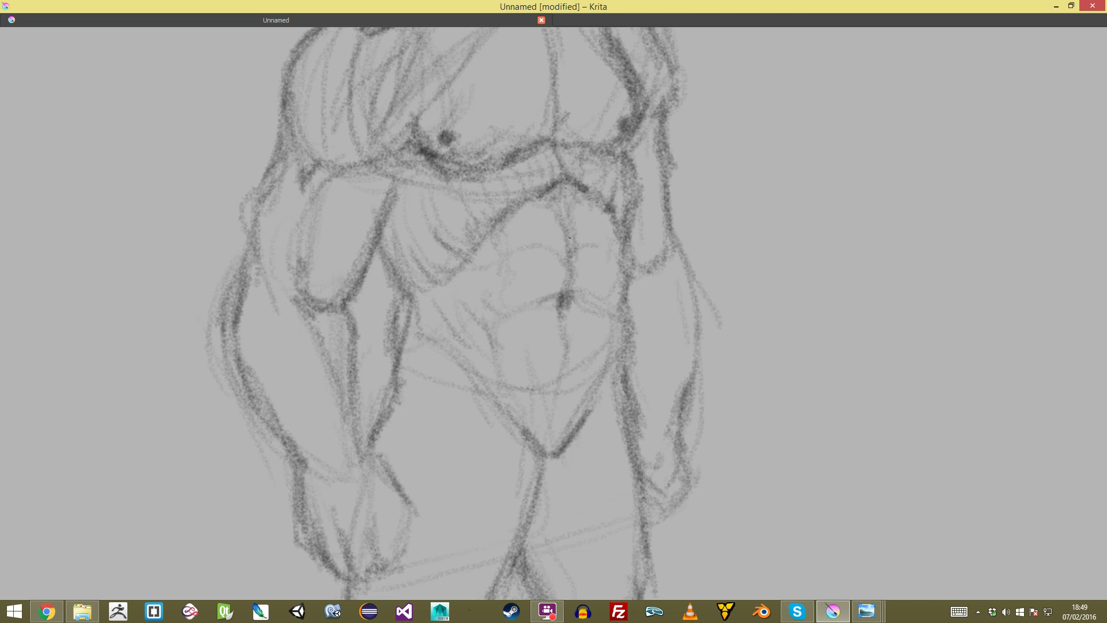
left_click_drag(537, 245, 537, 286)
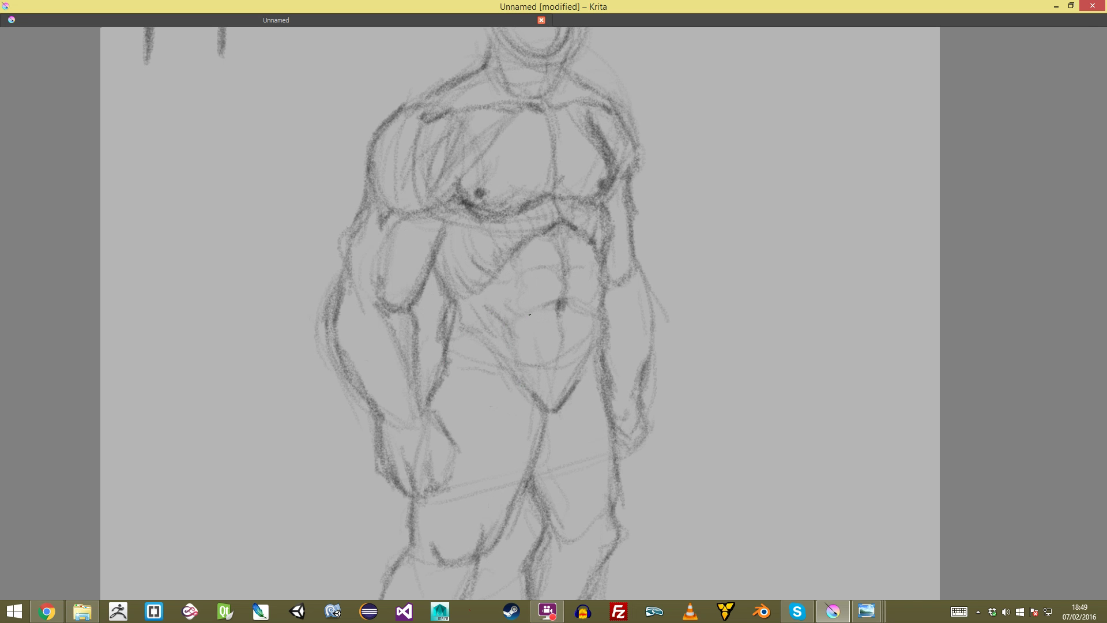
Step: Define the nearer leg's kneecap, add long shin muscle lines and darken the inner ankle
left_click_drag(600, 340, 625, 162)
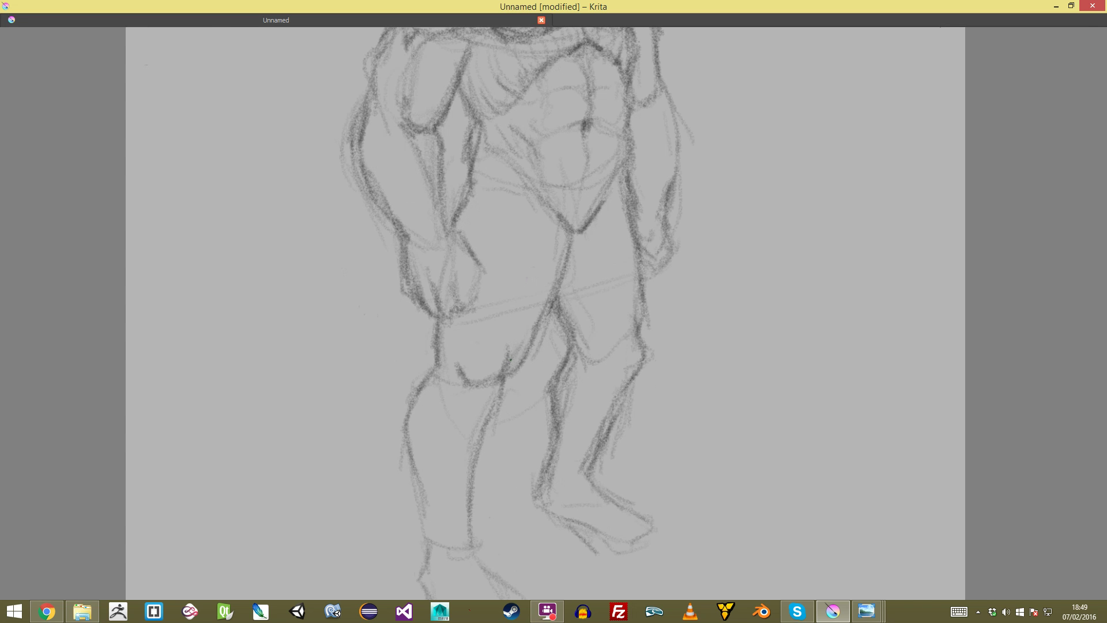
mouse_move(483, 376)
left_mouse_down()
mouse_move(486, 329)
mouse_move(498, 340)
left_mouse_up()
left_click_drag(507, 310, 483, 315)
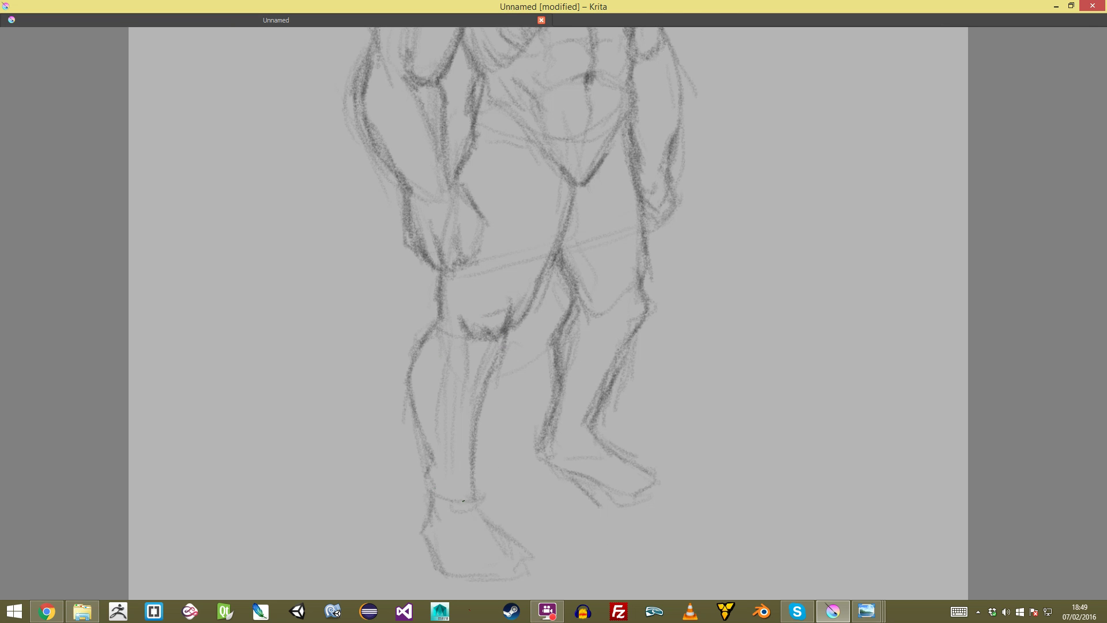
mouse_move(471, 456)
left_mouse_down()
mouse_move(483, 477)
mouse_move(484, 508)
left_mouse_up()
Step: Add shin lines to the farther leg and reinforce its knee and calf contours
mouse_move(576, 387)
left_mouse_down()
mouse_move(567, 432)
mouse_move(570, 403)
left_mouse_up()
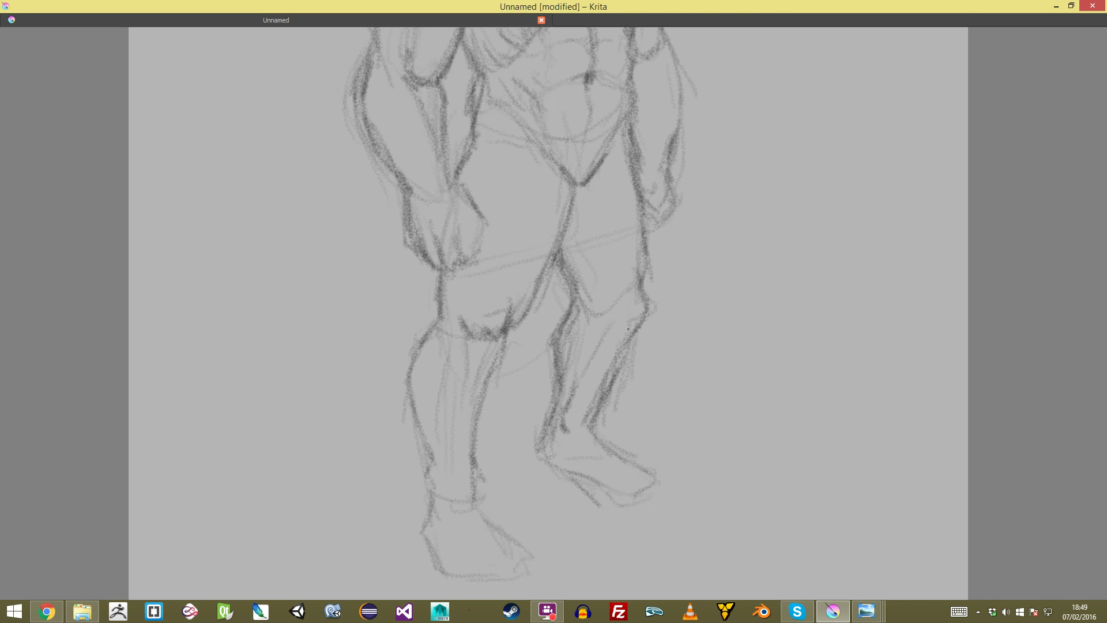
left_click_drag(617, 354, 581, 297)
left_click_drag(657, 304, 591, 458)
key("2")
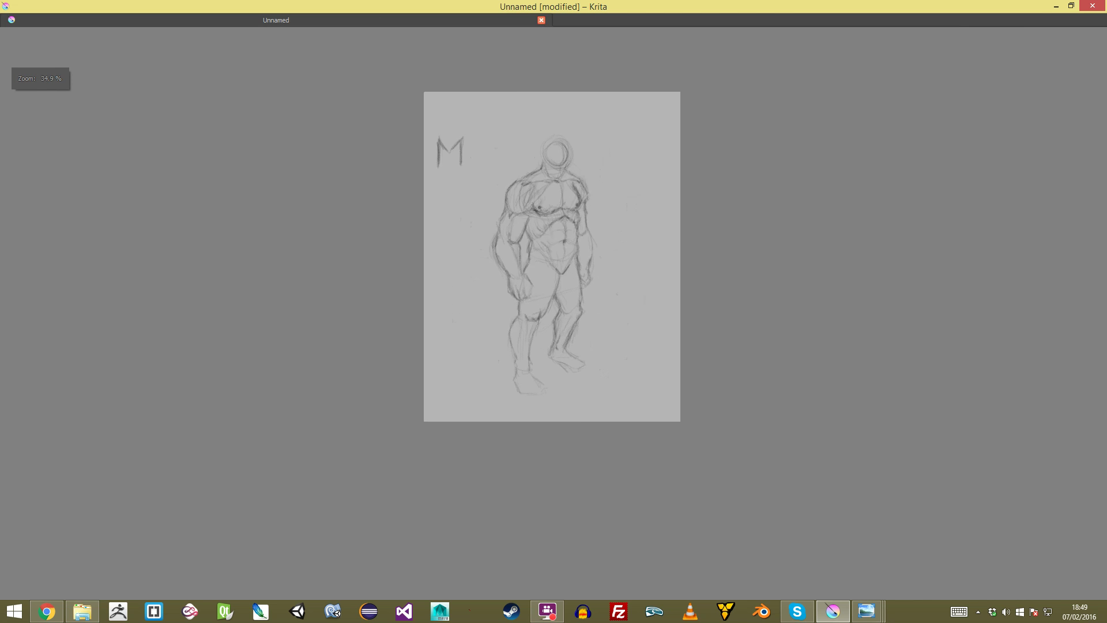
Step: Darken the base of the neck with a short stroke above the collarbones
scroll(553, 260, "up", 6)
scroll(554, 313, "down", 5)
scroll(554, 313, "up", 2)
left_click_drag(553, 242, 536, 397)
scroll(553, 313, "up", 5)
left_click_drag(519, 277, 612, 312)
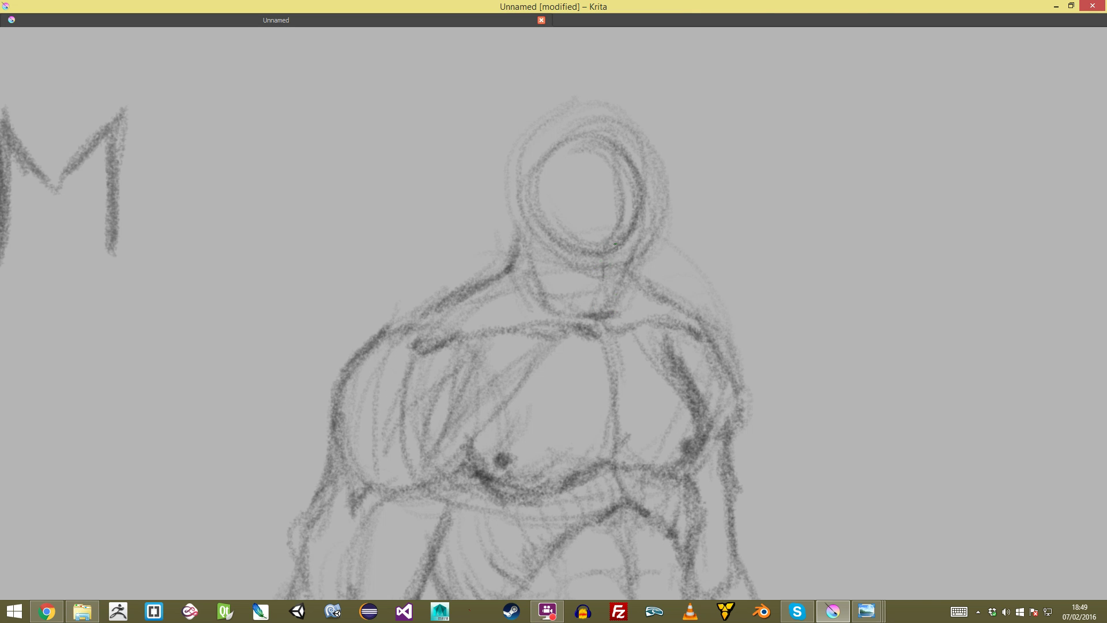
Step: Draw a pointed ear on the nearer side of the head and join the neck contour to the shoulder
scroll(602, 251, "down", 5)
scroll(554, 313, "up", 4)
mouse_move(541, 227)
left_mouse_down()
mouse_move(502, 189)
mouse_move(521, 268)
mouse_move(529, 262)
left_mouse_up()
key("2")
scroll(530, 262, "up", 5)
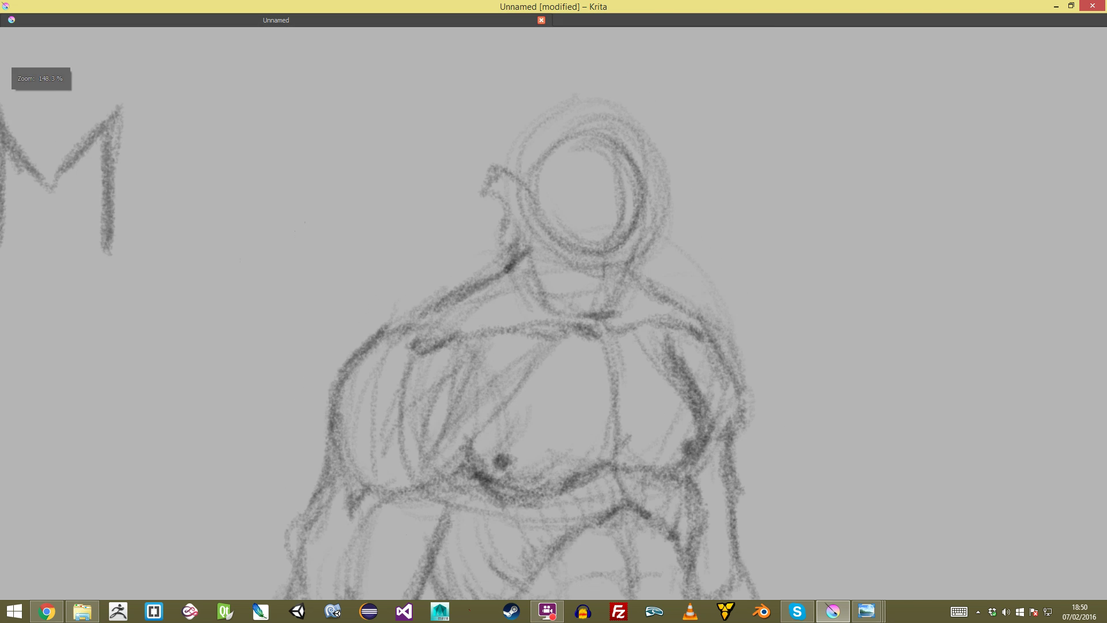
Step: Darken the skull outline and draw the farther ear and side of the head
mouse_move(488, 177)
left_mouse_down()
mouse_move(507, 162)
mouse_move(528, 180)
mouse_move(506, 118)
mouse_move(574, 80)
mouse_move(628, 87)
mouse_move(680, 127)
mouse_move(666, 135)
mouse_move(662, 237)
mouse_move(623, 320)
left_mouse_up()
mouse_move(662, 170)
left_mouse_down()
mouse_move(684, 196)
mouse_move(670, 231)
left_mouse_up()
mouse_move(577, 245)
left_mouse_down()
mouse_move(548, 364)
mouse_move(514, 241)
left_mouse_up()
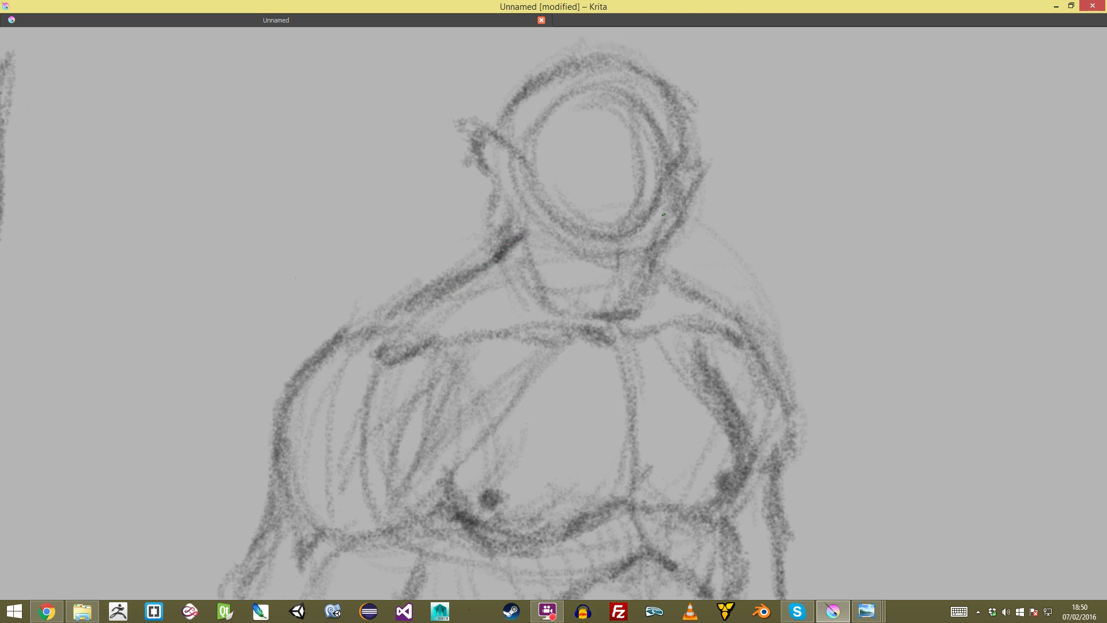
Step: Sketch the face with an angry brow, dark eyes, a nose, a cheekbone and a frowning mouth
mouse_move(640, 189)
left_mouse_down()
mouse_move(652, 230)
mouse_move(650, 219)
mouse_move(624, 247)
left_mouse_up()
mouse_move(603, 235)
left_mouse_down()
mouse_move(620, 250)
mouse_move(617, 209)
mouse_move(603, 202)
mouse_move(621, 189)
mouse_move(644, 206)
mouse_move(618, 259)
mouse_move(599, 165)
mouse_move(578, 185)
mouse_move(583, 170)
mouse_move(552, 163)
mouse_move(647, 188)
mouse_move(582, 277)
mouse_move(569, 173)
mouse_move(598, 215)
mouse_move(616, 198)
mouse_move(597, 196)
mouse_move(588, 199)
mouse_move(678, 200)
left_mouse_up()
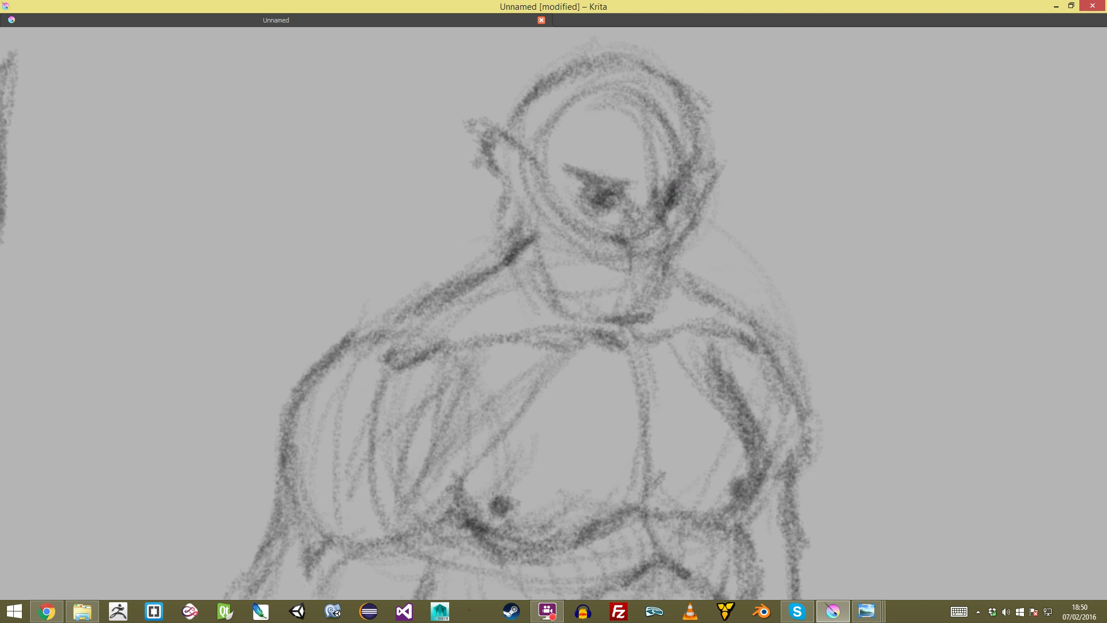
scroll(705, 208, "down", 6)
scroll(706, 208, "up", 7)
mouse_move(650, 257)
left_mouse_down()
mouse_move(609, 277)
mouse_move(672, 267)
mouse_move(653, 261)
mouse_move(617, 274)
left_mouse_up()
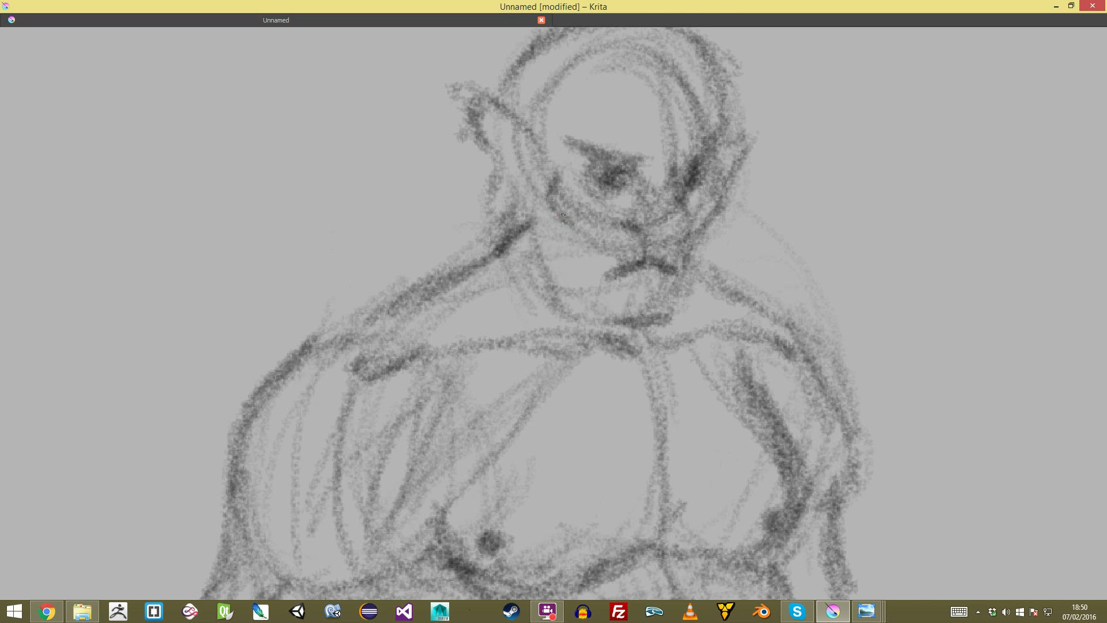
Step: Furrow the brow between the eyes and outline the jaw and chin
scroll(589, 260, "down", 6)
scroll(622, 190, "up", 6)
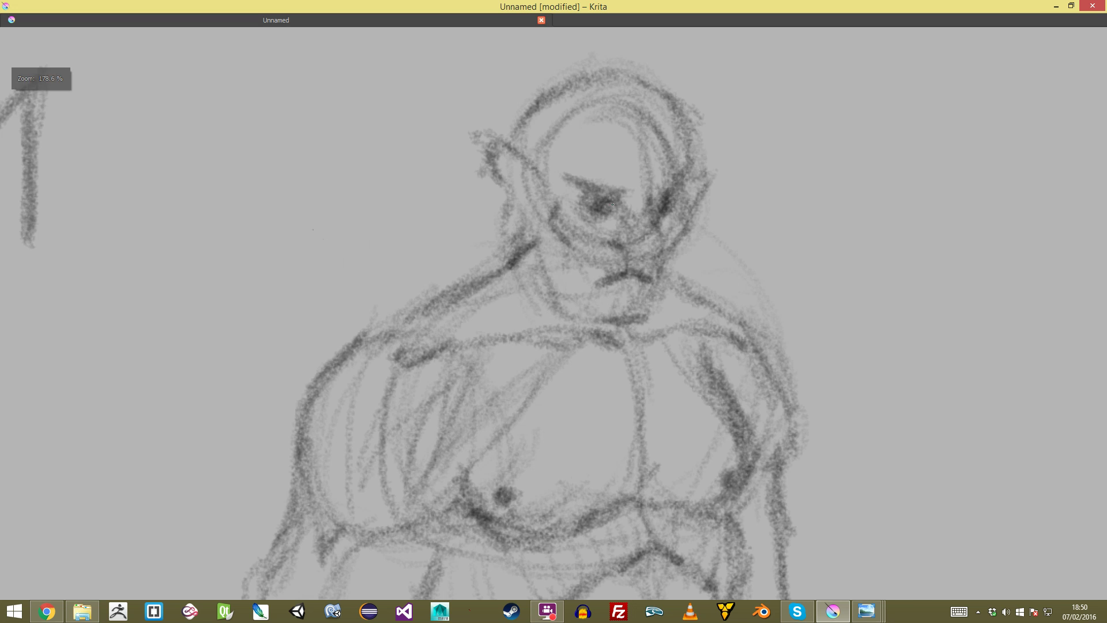
left_click_drag(622, 187, 633, 215)
mouse_move(658, 189)
left_mouse_down()
mouse_move(654, 199)
mouse_move(658, 190)
left_mouse_up()
scroll(658, 190, "down", 7)
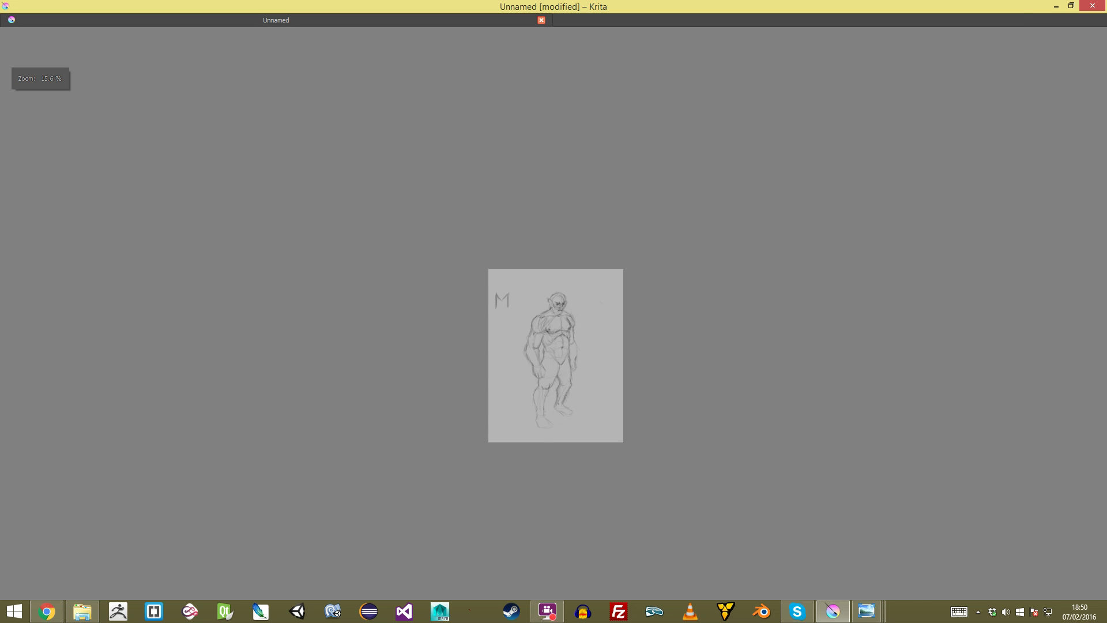
scroll(557, 261, "up", 7)
mouse_move(534, 225)
left_mouse_down()
mouse_move(543, 278)
mouse_move(602, 316)
mouse_move(636, 317)
mouse_move(655, 297)
mouse_move(651, 315)
mouse_move(643, 304)
mouse_move(661, 302)
mouse_move(666, 314)
mouse_move(649, 303)
mouse_move(663, 263)
left_mouse_up()
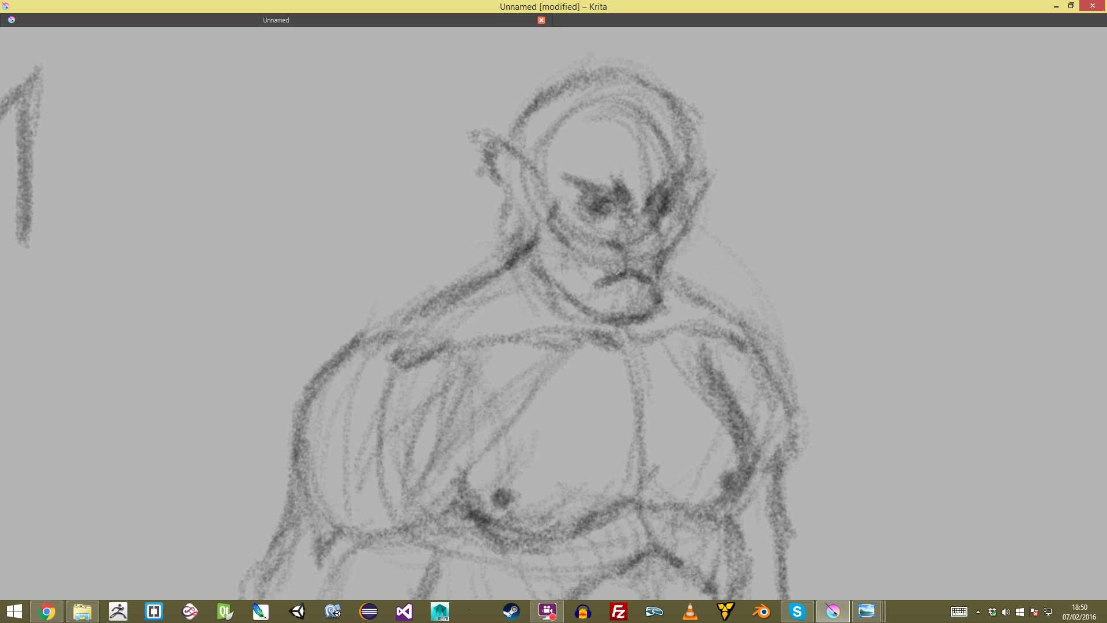
Step: Build up the nearer pointed ear and thicken the contours of the neck and farther shoulder
left_click_drag(540, 235, 530, 248)
mouse_move(512, 150)
left_mouse_down()
mouse_move(488, 133)
mouse_move(477, 155)
mouse_move(513, 225)
left_mouse_up()
mouse_move(509, 131)
left_mouse_down()
mouse_move(519, 153)
mouse_move(509, 190)
mouse_move(529, 223)
mouse_move(488, 270)
left_mouse_up()
left_click_drag(642, 171, 647, 203)
left_click_drag(638, 320, 712, 386)
mouse_move(491, 304)
left_mouse_down()
mouse_move(511, 369)
mouse_move(562, 392)
mouse_move(557, 370)
left_mouse_up()
mouse_move(628, 356)
left_mouse_down()
mouse_move(626, 380)
mouse_move(634, 344)
mouse_move(612, 359)
left_mouse_up()
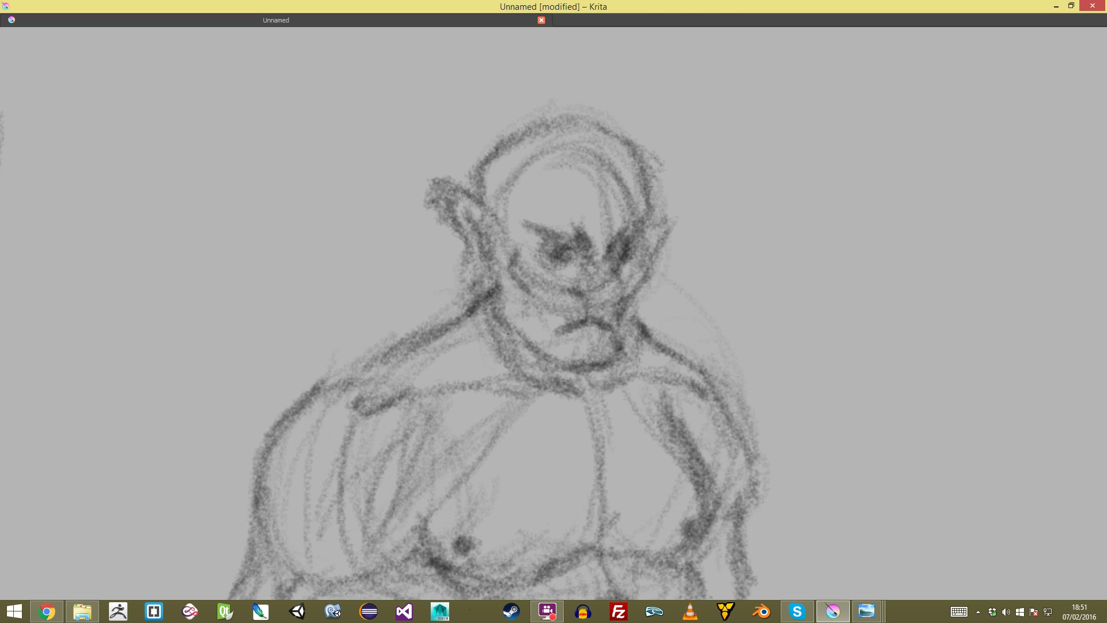
Step: Strengthen both collarbones and the notch at the base of the neck
mouse_move(489, 304)
left_mouse_down()
mouse_move(579, 410)
mouse_move(535, 390)
mouse_move(543, 396)
mouse_move(418, 402)
left_mouse_up()
mouse_move(630, 400)
left_mouse_down()
mouse_move(613, 403)
mouse_move(640, 388)
mouse_move(704, 406)
left_mouse_up()
key("ctrl+shift+0")
scroll(553, 313, "up", 6)
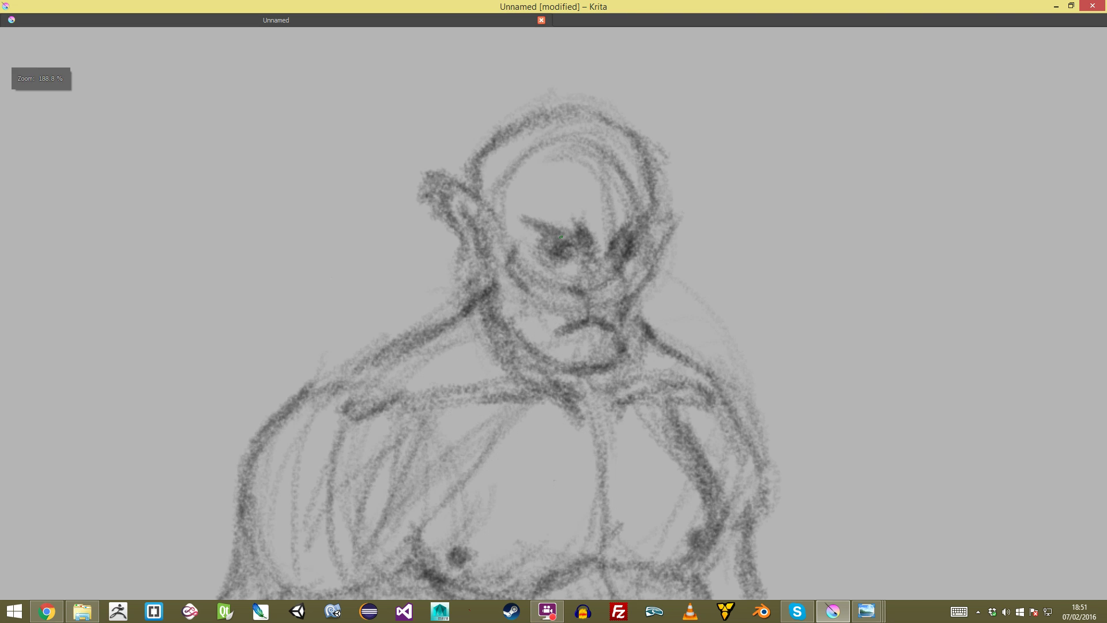
Step: Shade the nearer temple and darken the nose and cheek lines of the face
mouse_move(549, 178)
left_mouse_down()
mouse_move(519, 174)
mouse_move(526, 146)
mouse_move(507, 206)
mouse_move(499, 158)
mouse_move(513, 207)
left_mouse_up()
key("plus")
mouse_move(540, 154)
left_mouse_down()
mouse_move(520, 203)
mouse_move(533, 173)
mouse_move(529, 201)
mouse_move(493, 225)
mouse_move(491, 243)
mouse_move(495, 265)
mouse_move(508, 248)
mouse_move(506, 271)
mouse_move(545, 307)
left_mouse_up()
mouse_move(527, 270)
left_mouse_down()
mouse_move(545, 283)
mouse_move(588, 277)
mouse_move(591, 287)
mouse_move(584, 279)
mouse_move(617, 274)
mouse_move(613, 386)
left_mouse_up()
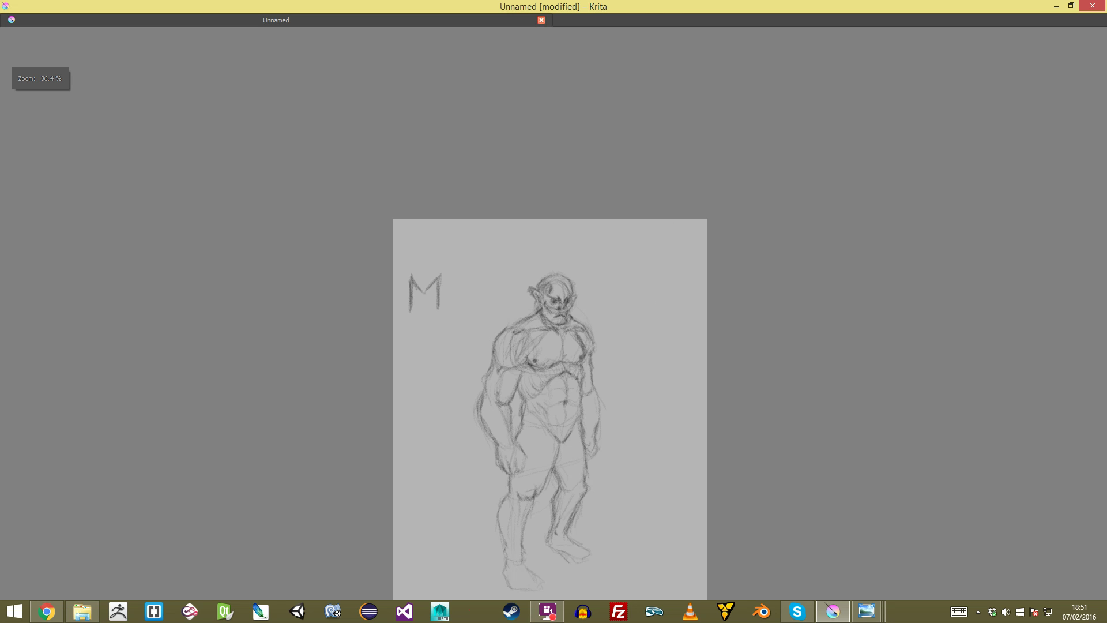
key("plus")
key("plus")
key("plus")
key("plus")
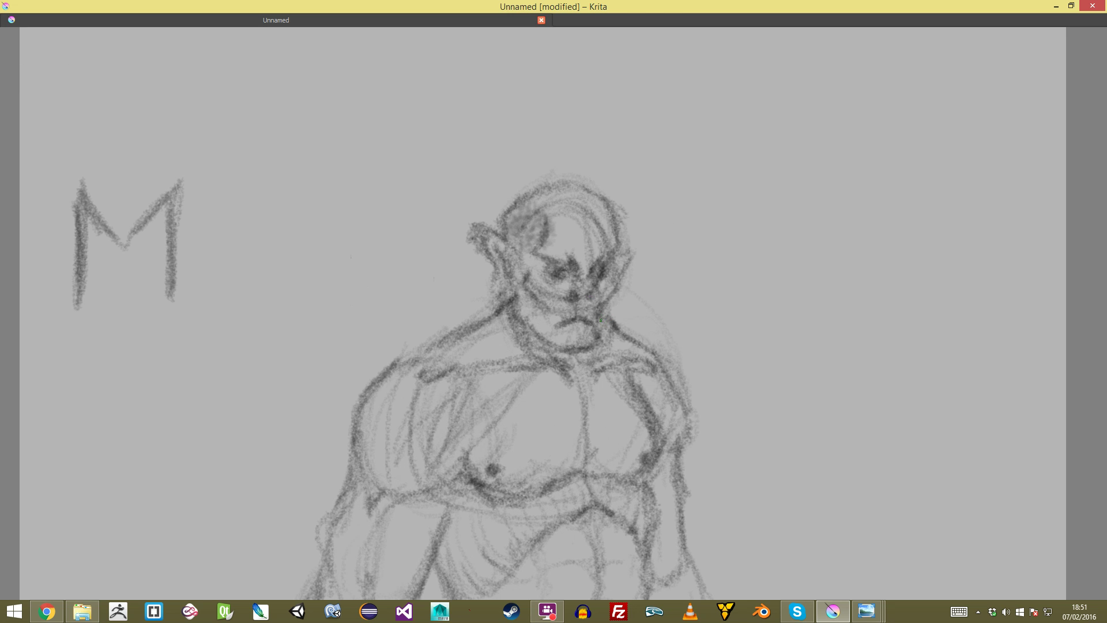
Step: Mirror the canvas view to check the figure and draw a circle around the M mark
mouse_move(614, 280)
left_mouse_down()
mouse_move(615, 290)
mouse_move(610, 229)
mouse_move(572, 199)
mouse_move(519, 203)
left_mouse_up()
scroll(552, 313, "down", 8)
scroll(552, 313, "up", 4)
key("plus")
key("m")
key("plus")
key("plus")
key("minus")
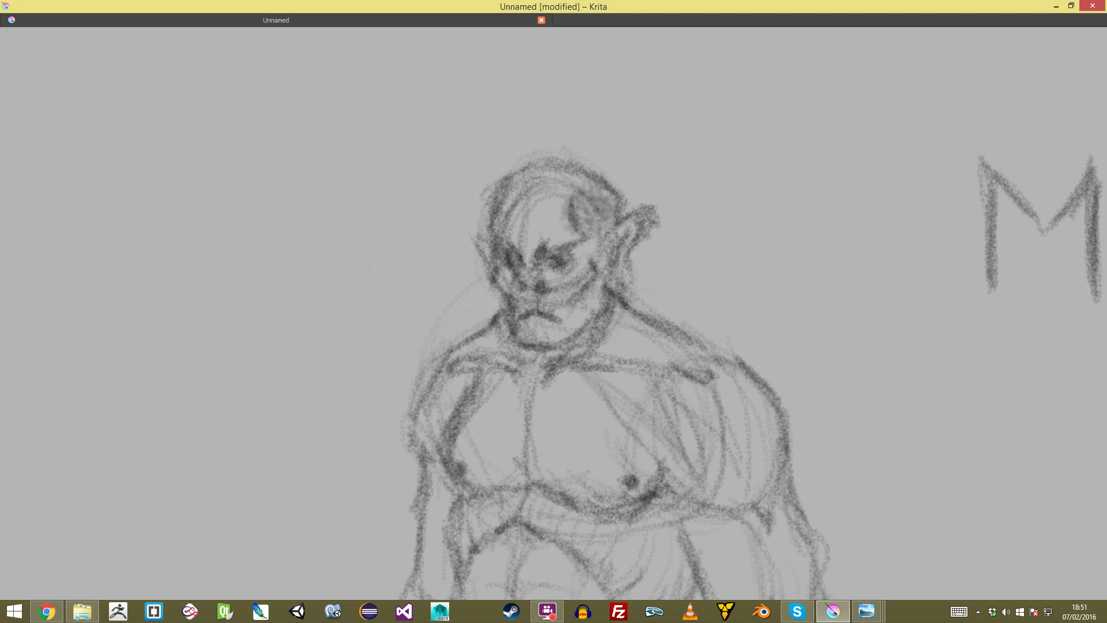
key("minus")
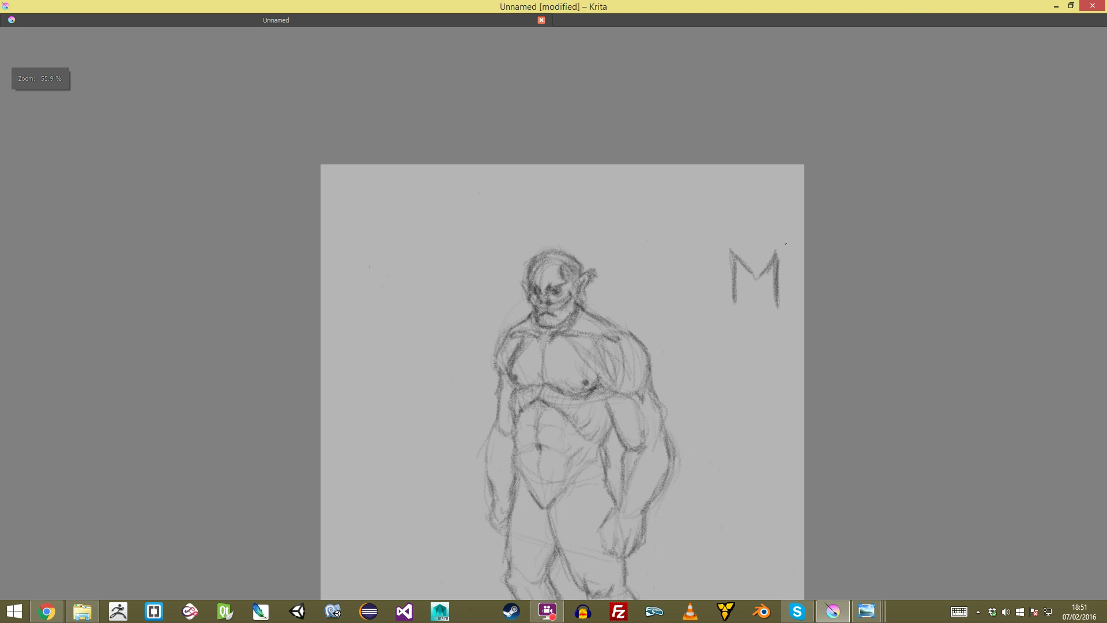
left_click_drag(750, 218, 763, 208)
scroll(553, 313, "up", 3)
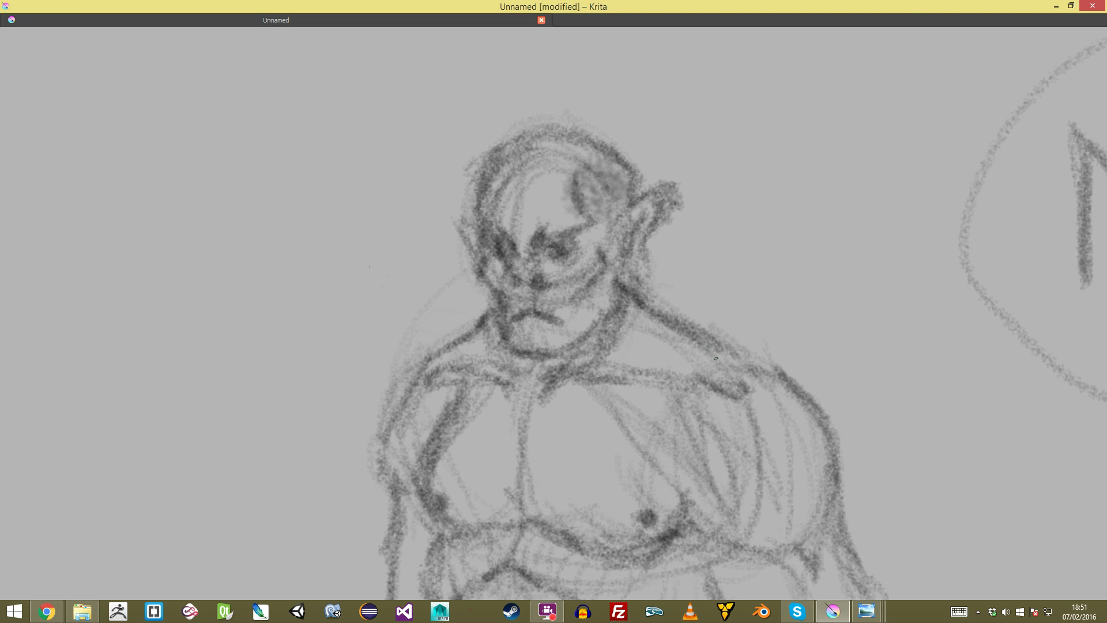
Step: Darken the farther arm's contour from the upper arm through the forearm to the hand
scroll(553, 314, "down", 6)
scroll(554, 313, "up", 3)
left_click_drag(565, 375, 553, 247)
scroll(553, 313, "up", 1)
scroll(554, 313, "down", 2)
scroll(553, 313, "up", 3)
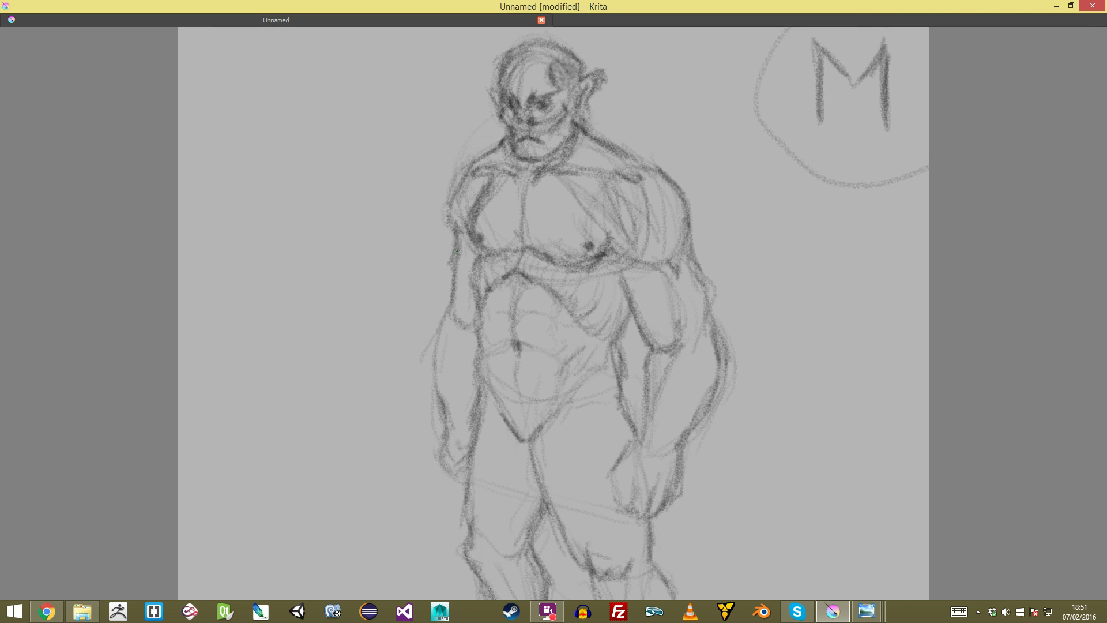
mouse_move(454, 242)
left_mouse_down()
mouse_move(449, 301)
mouse_move(460, 312)
mouse_move(429, 351)
mouse_move(446, 403)
left_mouse_up()
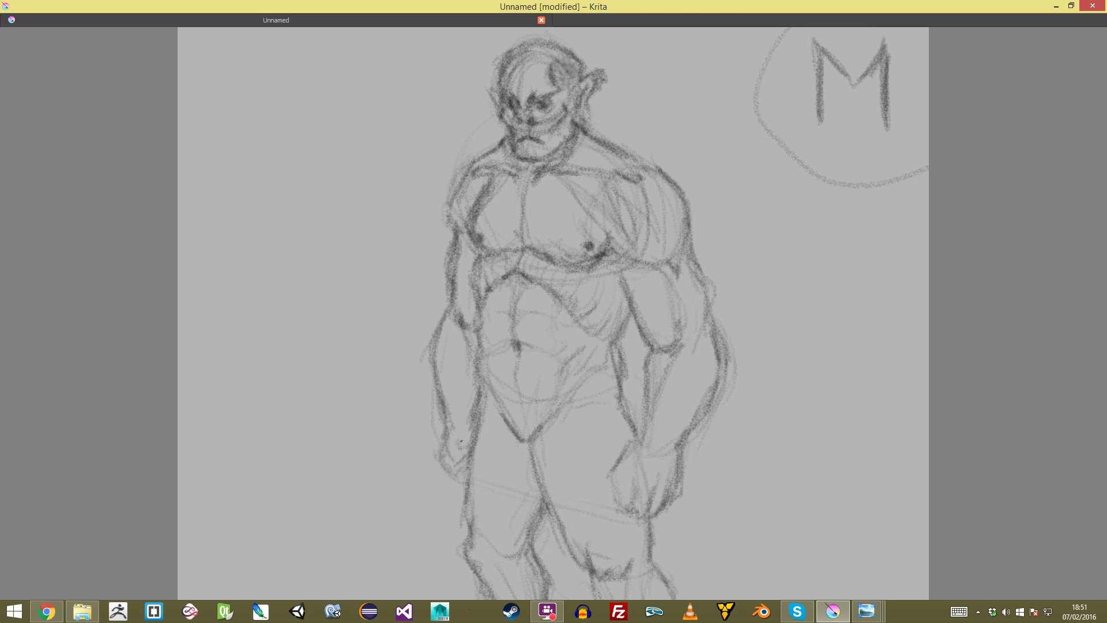
left_click_drag(463, 430, 470, 484, "ctrl")
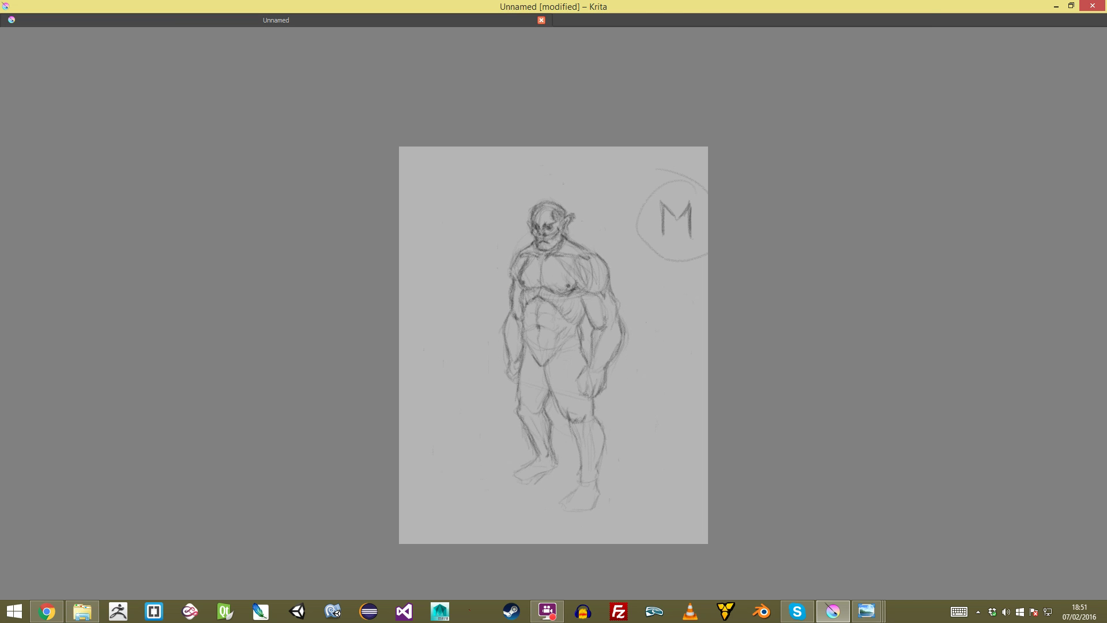
Step: Reinforce the farther leg's thigh, knee and shin contours
key("equal")
key("equal")
left_click_drag(554, 369, 535, 252)
mouse_move(472, 304)
left_mouse_down()
mouse_move(470, 370)
mouse_move(483, 397)
left_mouse_up()
left_click_drag(523, 334, 515, 398)
left_click_drag(522, 381, 522, 411)
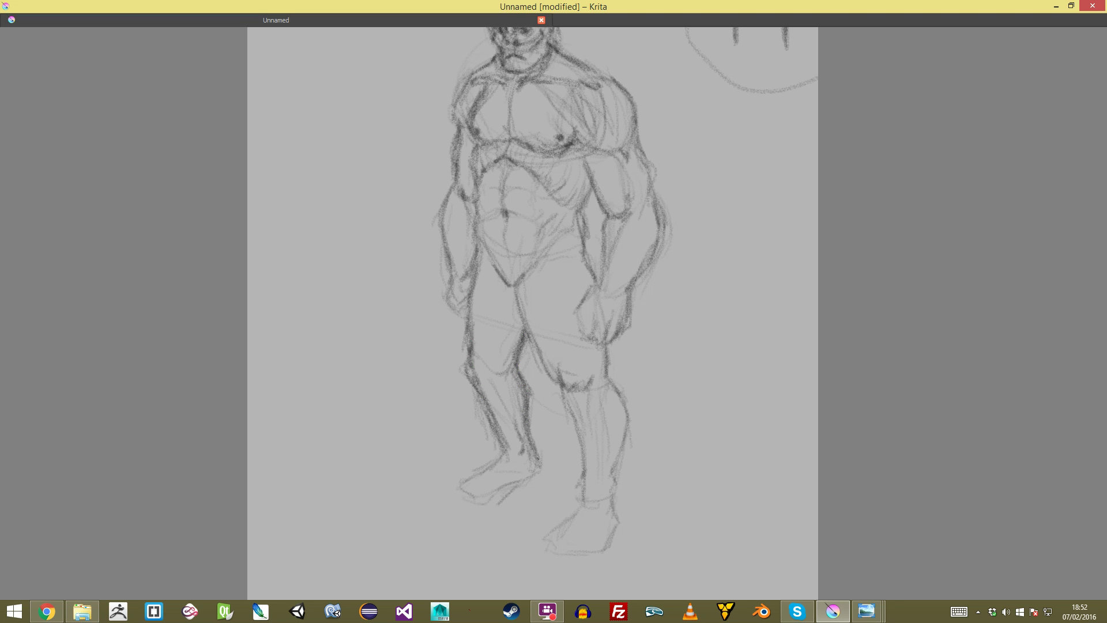
Step: Define both feet with darker outlines and individual toes
mouse_move(495, 465)
left_mouse_down()
mouse_move(482, 478)
mouse_move(504, 493)
mouse_move(538, 461)
left_mouse_up()
left_click_drag(583, 495, 579, 469)
mouse_move(564, 533)
left_mouse_down()
mouse_move(566, 555)
mouse_move(617, 540)
mouse_move(609, 495)
left_mouse_up()
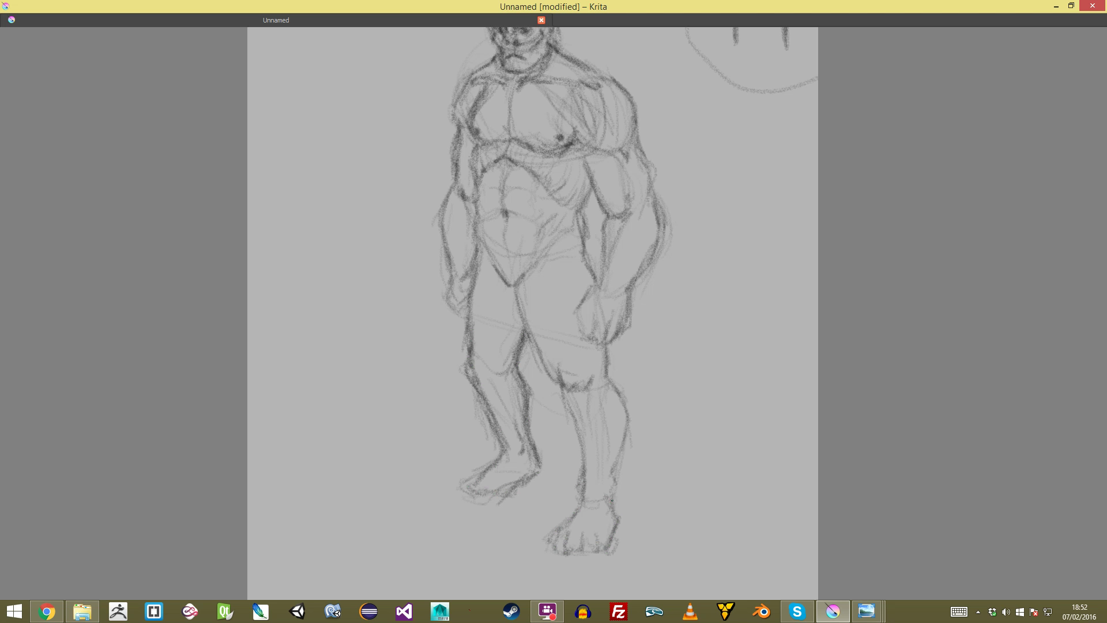
Step: Darken the inner contours of the legs from the crotch down to the knees
scroll(609, 496, "down", 5)
scroll(554, 313, "up", 5)
left_click_drag(554, 277, 545, 372)
scroll(554, 314, "down", 2)
scroll(553, 317, "up", 2)
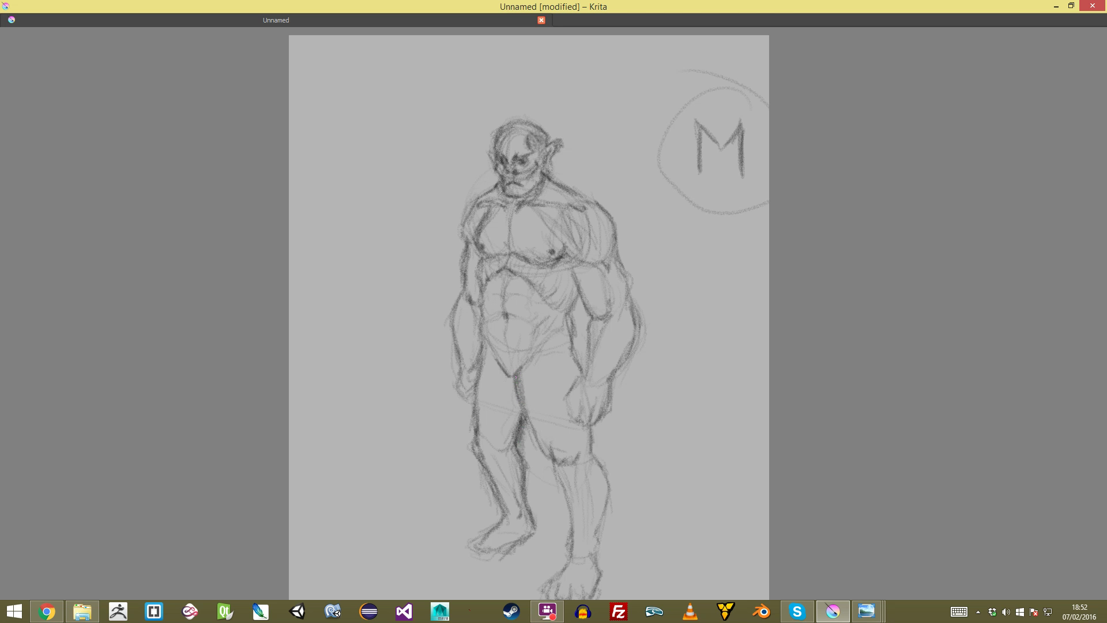
left_click_drag(497, 359, 508, 372)
mouse_move(601, 206)
left_mouse_down()
mouse_move(601, 271)
mouse_move(600, 191)
left_mouse_up()
key("ctrl+z")
key("ctrl+z")
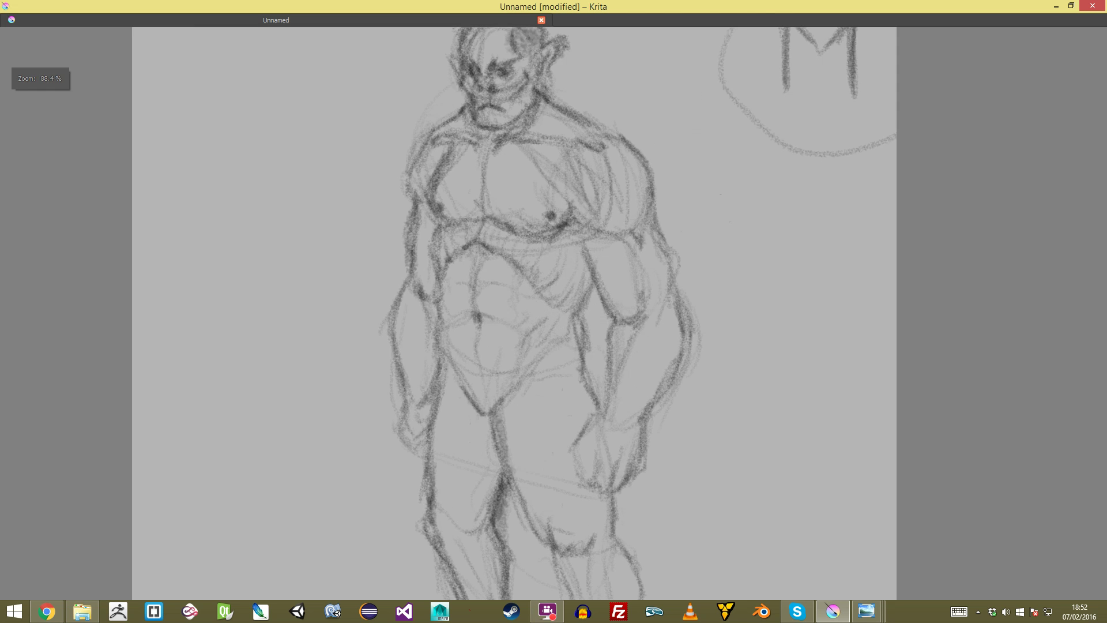
Step: Select the whole figure with a freehand outline that leaves out the circled M
key("ctrl+minus")
key("ctrl+minus")
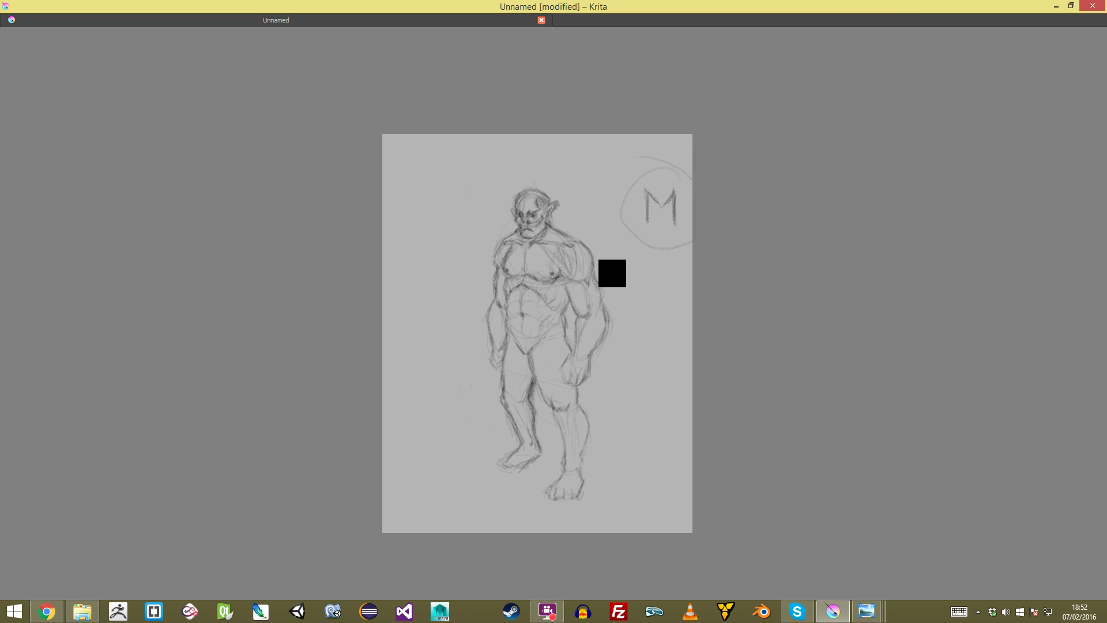
left_click_drag(549, 178, 540, 556)
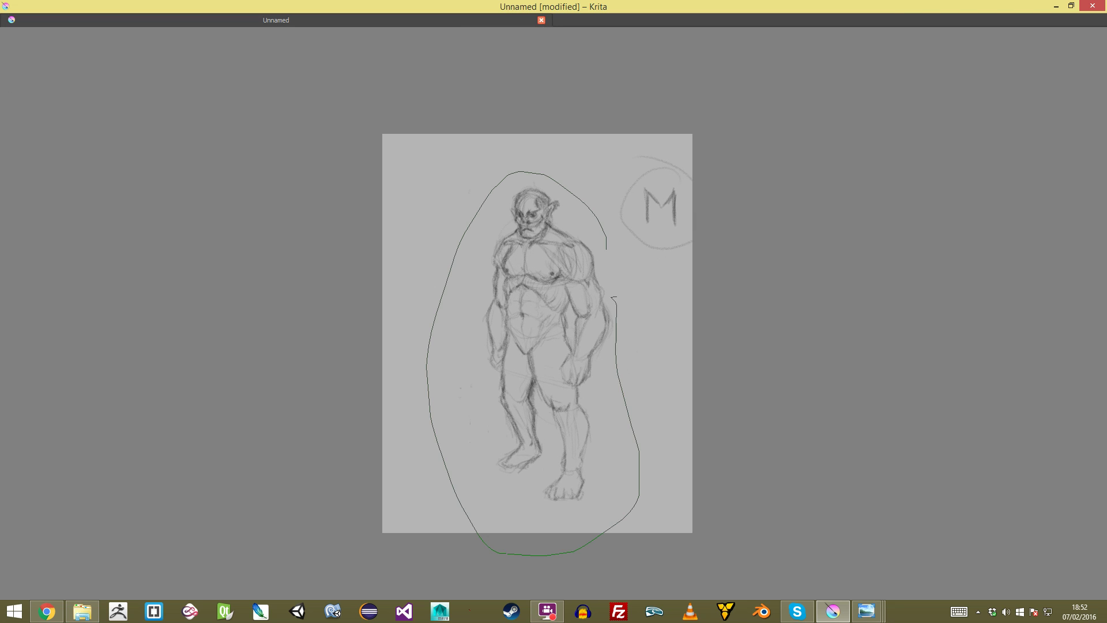
left_click_drag(613, 297, 607, 251)
Step: Transform the selected figure to make it slightly larger and higher on the canvas, and clear the selection
key("ctrl+t")
left_click_drag(650, 160, 678, 131)
key("ctrl+z")
left_click_drag(554, 277, 525, 291)
left_click_drag(523, 357, 527, 354)
key("Return")
key("plus")
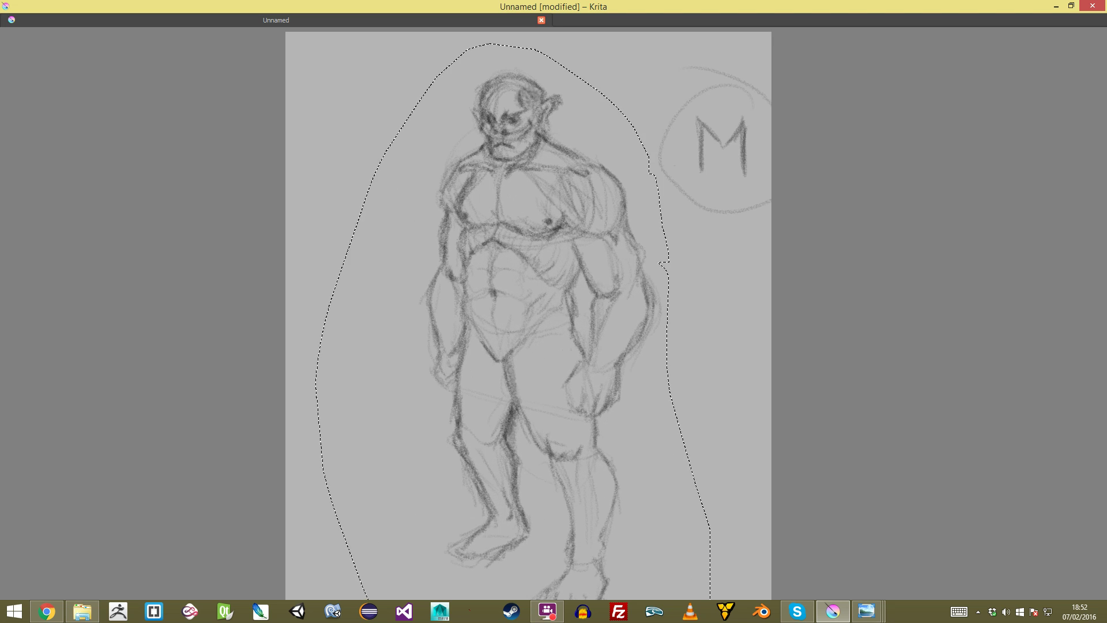
key("ctrl+shift+a")
key("minus")
key("minus")
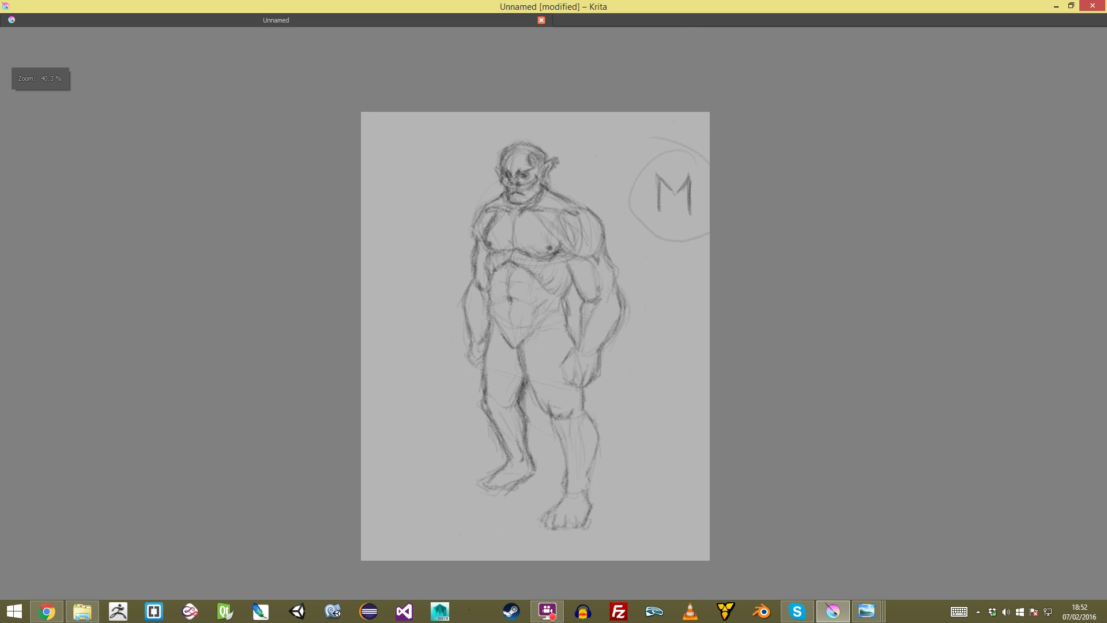
mouse_move(564, 201)
left_mouse_down()
mouse_move(550, 354)
mouse_move(445, 265)
left_mouse_up()
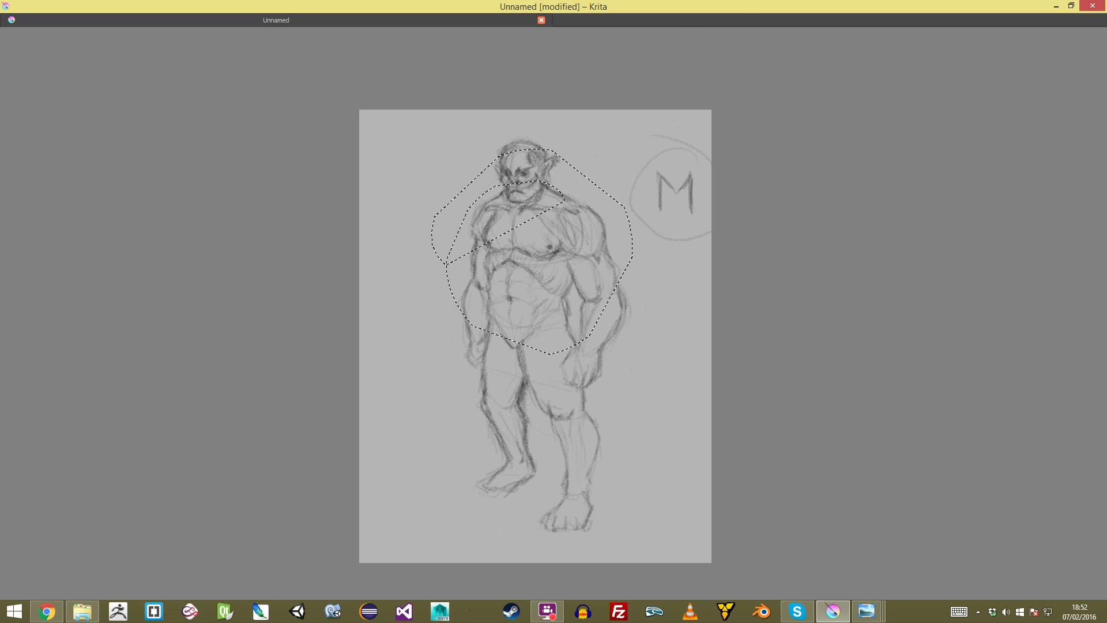
key("ctrl+shift+a")
key("Tab")
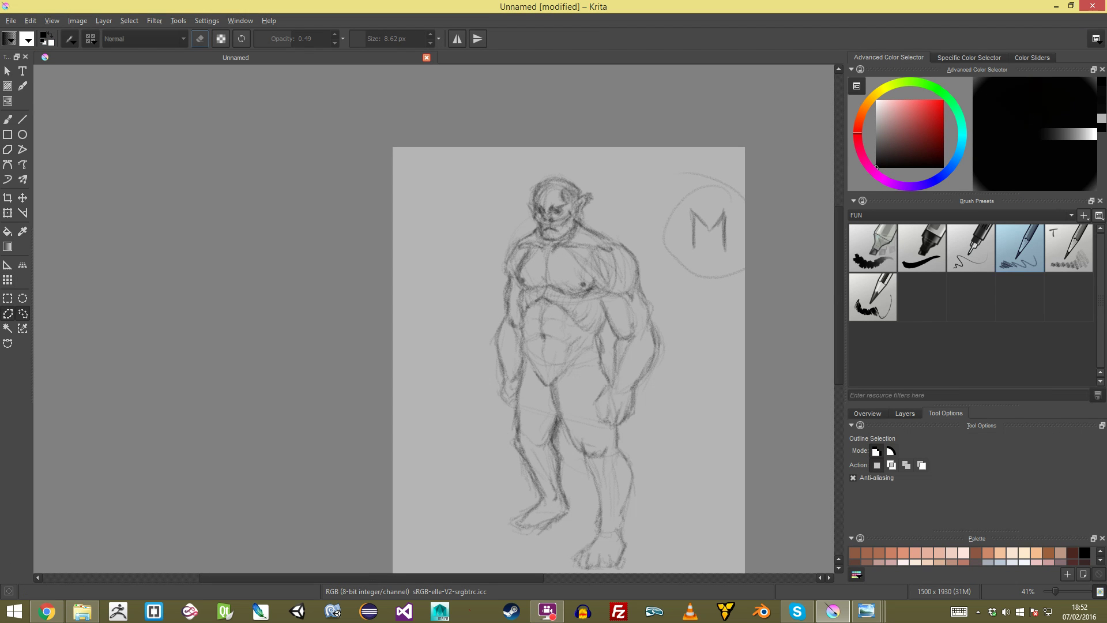
key("Tab")
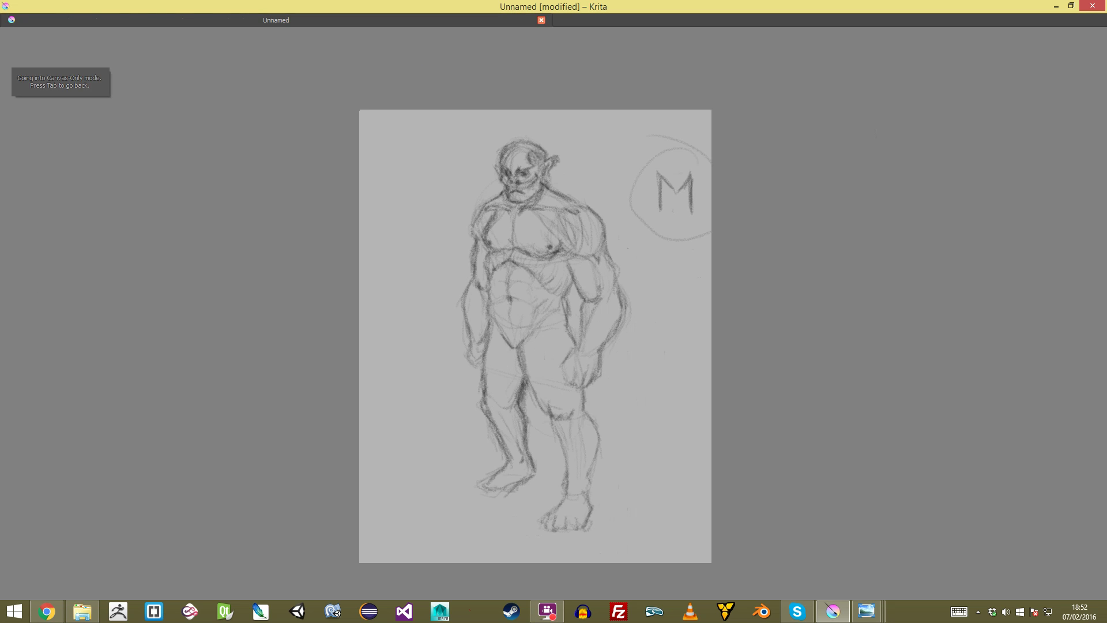
Step: Set Layer 2's opacity to 100% and toggle its lock
key("Tab")
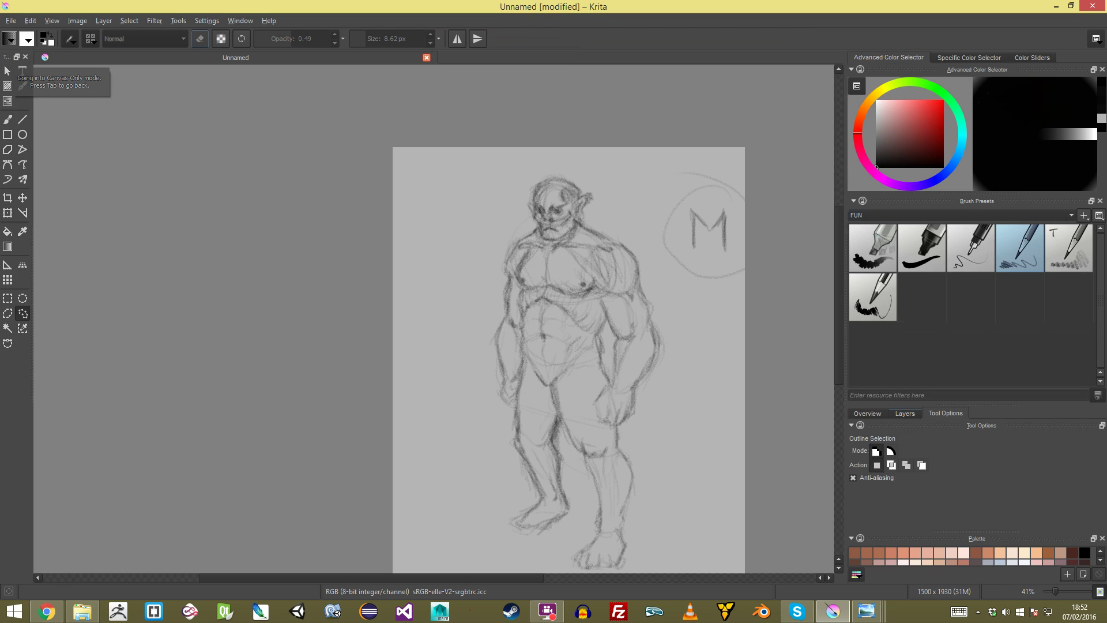
left_click(905, 414)
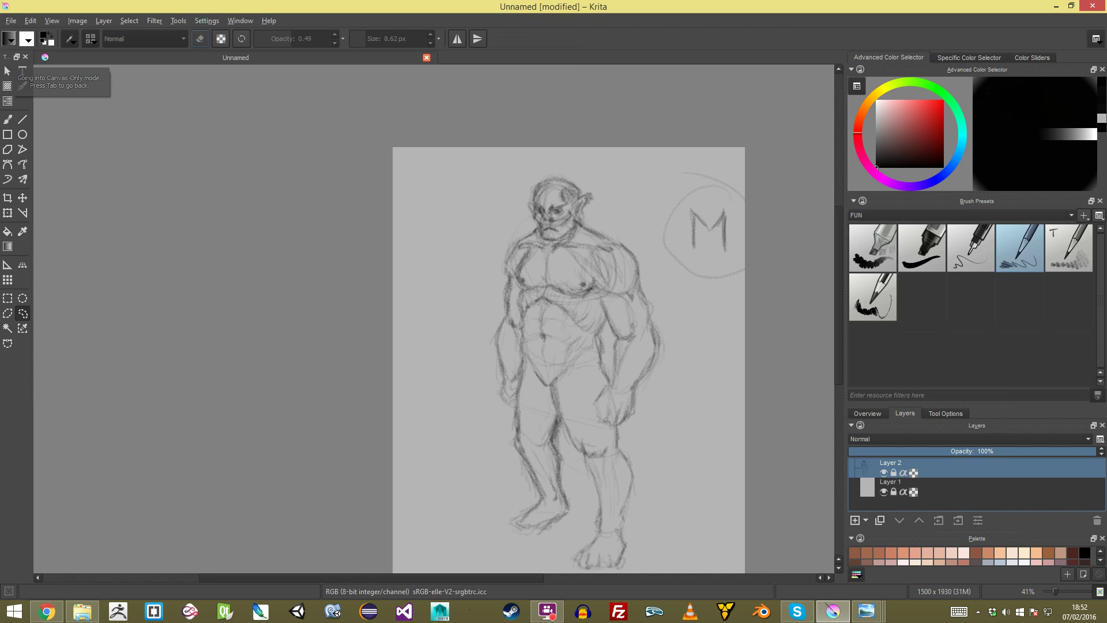
left_click(918, 451)
left_click_drag(917, 452, 1096, 452)
left_click(894, 473)
Step: Shade dark hair patches on both sides of the scalp with the brush, leaving the forehead light
scroll(436, 511, "up", 1)
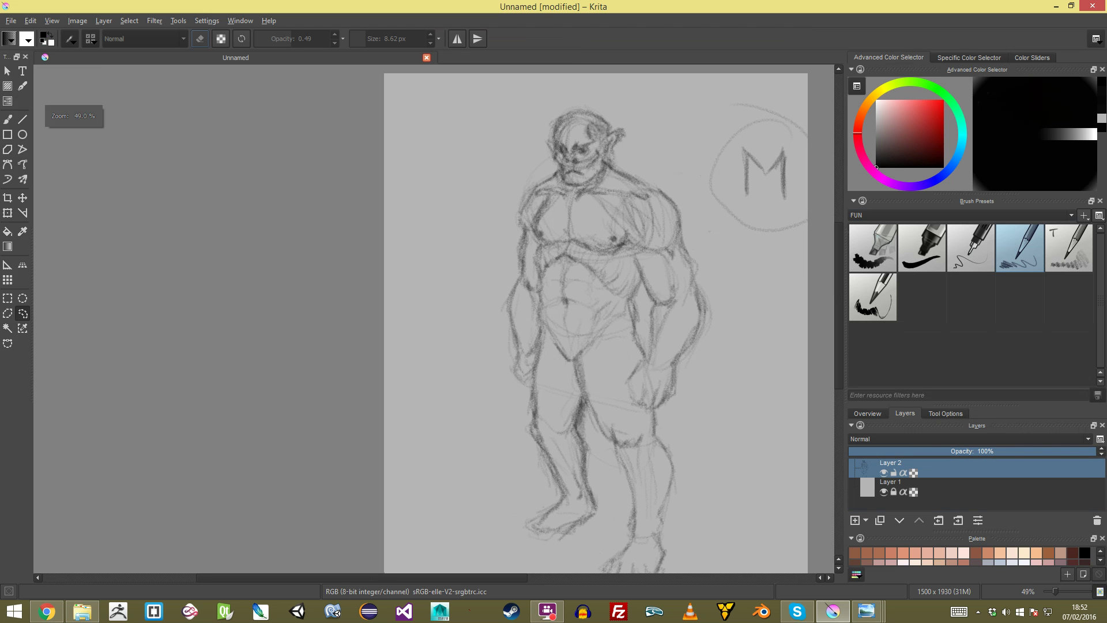
key("b")
key("Tab")
mouse_move(645, 227)
left_mouse_down()
mouse_move(611, 363)
mouse_move(592, 363)
left_mouse_up()
scroll(530, 233, "up", 4)
key("plus")
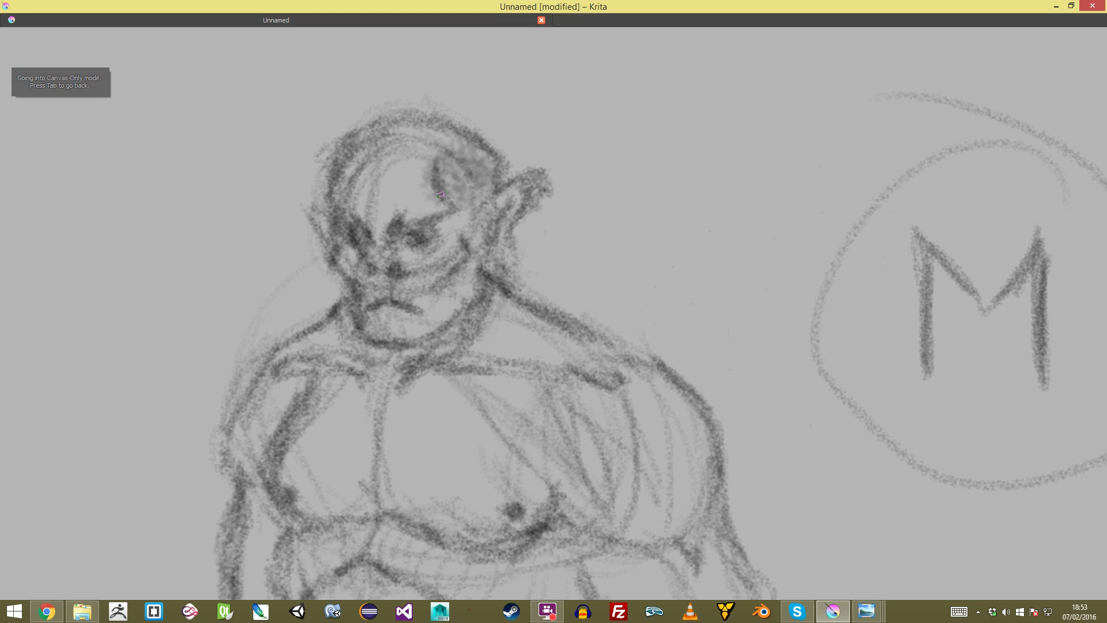
mouse_move(440, 195)
left_mouse_down()
mouse_move(477, 125)
mouse_move(493, 179)
left_mouse_up()
key("Tab")
key("Tab")
mouse_move(477, 220)
left_mouse_down()
mouse_move(460, 185)
mouse_move(446, 213)
mouse_move(478, 204)
mouse_move(482, 219)
mouse_move(487, 202)
mouse_move(462, 235)
mouse_move(448, 127)
left_mouse_up()
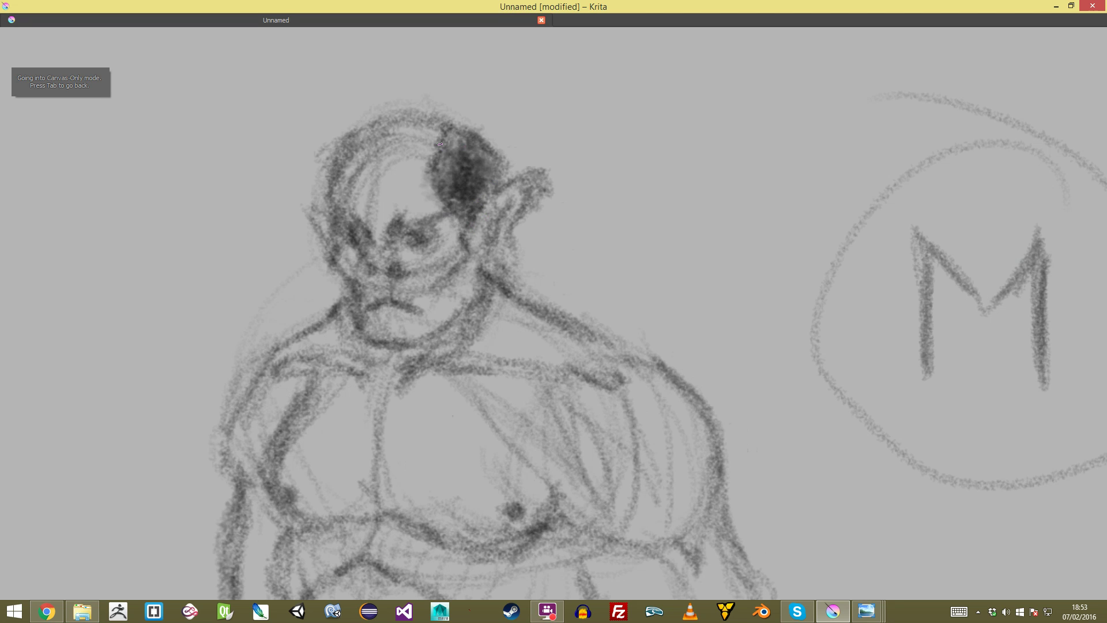
mouse_move(446, 210)
left_mouse_down()
mouse_move(429, 149)
mouse_move(454, 199)
mouse_move(446, 165)
mouse_move(445, 191)
left_mouse_up()
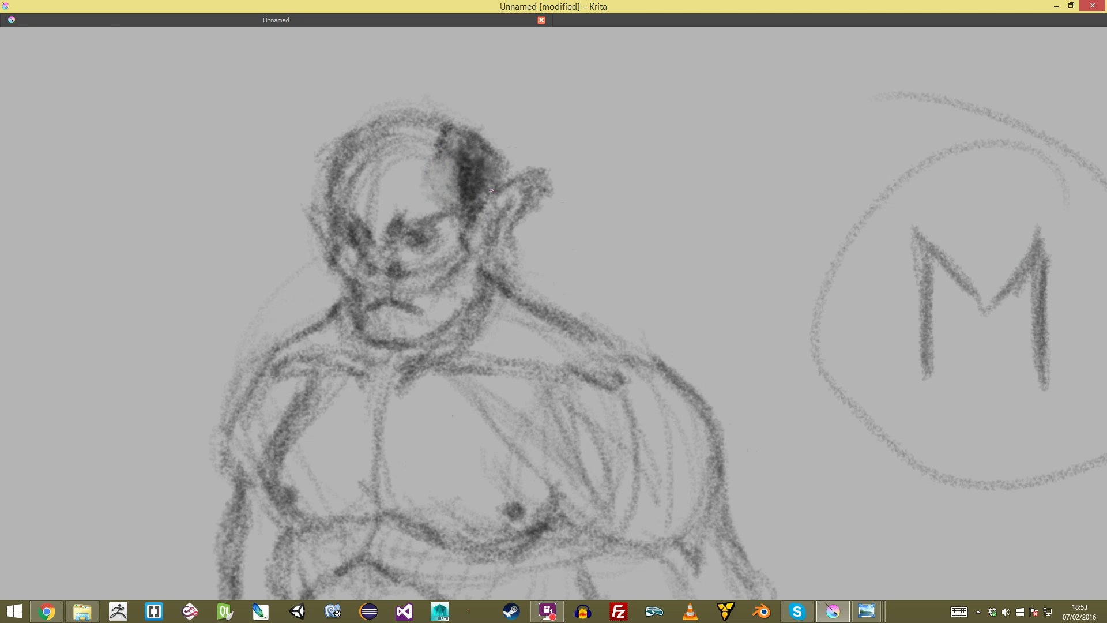
mouse_move(346, 146)
left_mouse_down()
mouse_move(332, 200)
mouse_move(361, 127)
left_mouse_up()
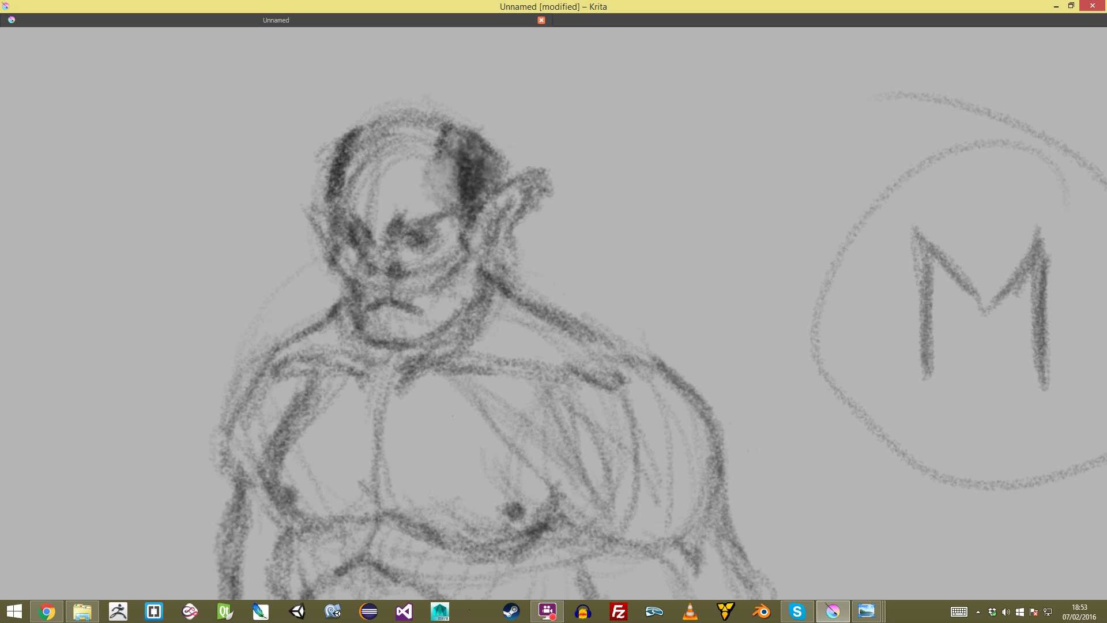
left_click_drag(358, 185, 437, 122)
Step: Sketch a dark, tapering ponytail falling from behind the near ear over the shoulder onto the chest
mouse_move(566, 210)
left_mouse_down()
mouse_move(613, 254)
mouse_move(616, 289)
mouse_move(568, 387)
mouse_move(522, 413)
left_mouse_up()
mouse_move(588, 233)
left_mouse_down()
mouse_move(576, 364)
mouse_move(595, 219)
mouse_move(587, 325)
mouse_move(557, 403)
left_mouse_up()
mouse_move(640, 241)
left_mouse_down()
mouse_move(549, 408)
mouse_move(597, 274)
mouse_move(577, 238)
mouse_move(600, 262)
mouse_move(592, 300)
left_mouse_up()
mouse_move(576, 228)
left_mouse_down()
mouse_move(581, 295)
mouse_move(539, 410)
mouse_move(530, 484)
left_mouse_up()
left_click_drag(557, 405, 554, 487)
scroll(554, 313, "down", 5)
scroll(554, 313, "up", 5)
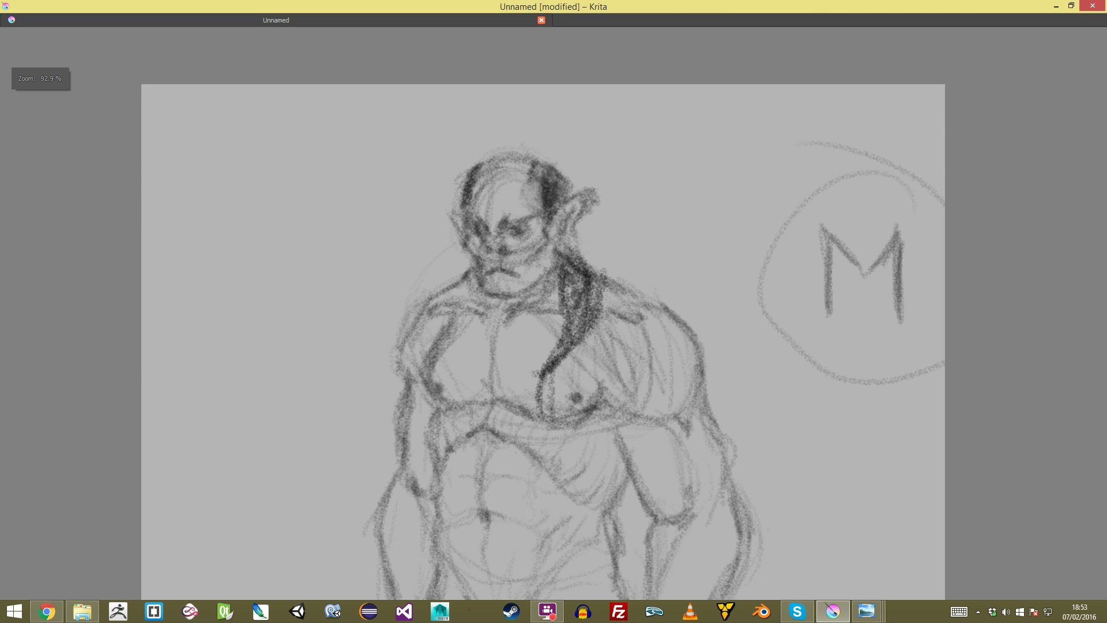
Step: Darken the near ear, eyes, nose, mouth and jaw to strengthen the scowling face
key("plus")
left_click_drag(614, 135, 584, 199)
left_click_drag(623, 122, 578, 126)
mouse_move(493, 171)
left_mouse_down()
mouse_move(426, 163)
mouse_move(522, 151)
left_mouse_up()
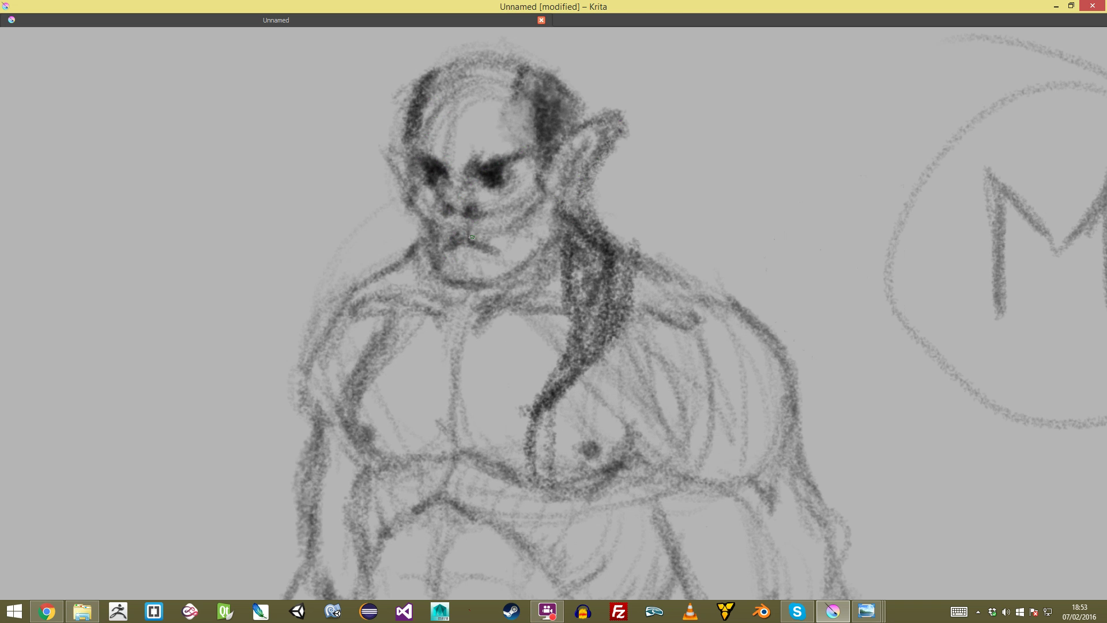
mouse_move(459, 222)
left_mouse_down()
mouse_move(460, 323)
mouse_move(460, 230)
left_mouse_up()
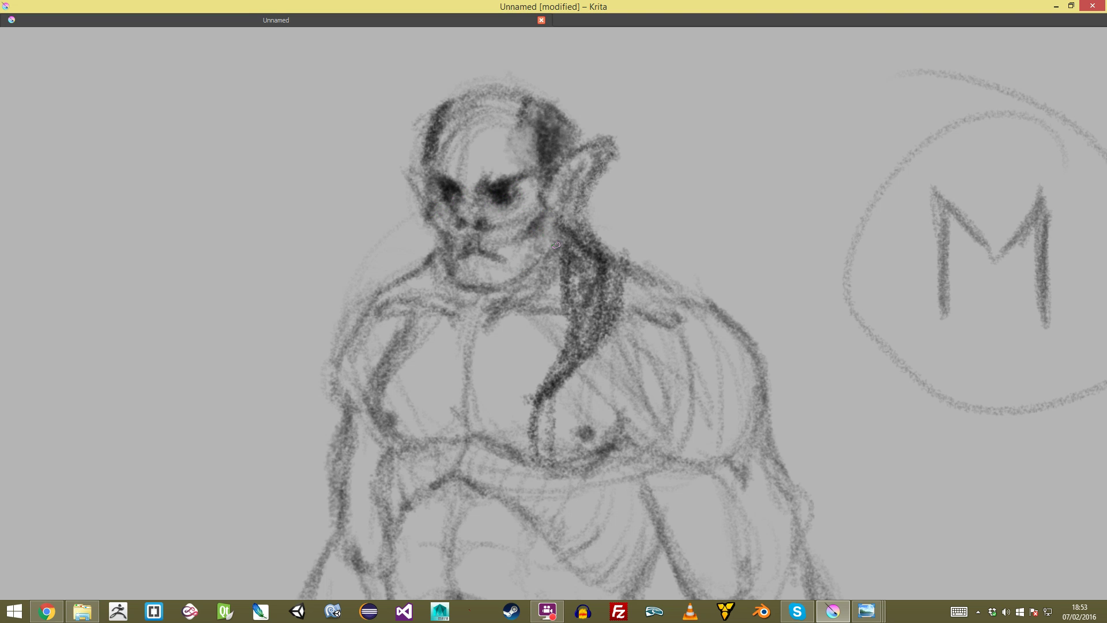
left_click_drag(553, 236, 508, 290)
Step: Fill the ponytail with dense dark strokes from behind the ear down to its tip
scroll(553, 313, "down", 5)
scroll(553, 313, "up", 4)
scroll(554, 313, "up", 2)
left_click_drag(570, 248, 588, 333)
left_click_drag(602, 251, 577, 365)
mouse_move(610, 285)
left_mouse_down()
mouse_move(541, 392)
mouse_move(534, 455)
left_mouse_up()
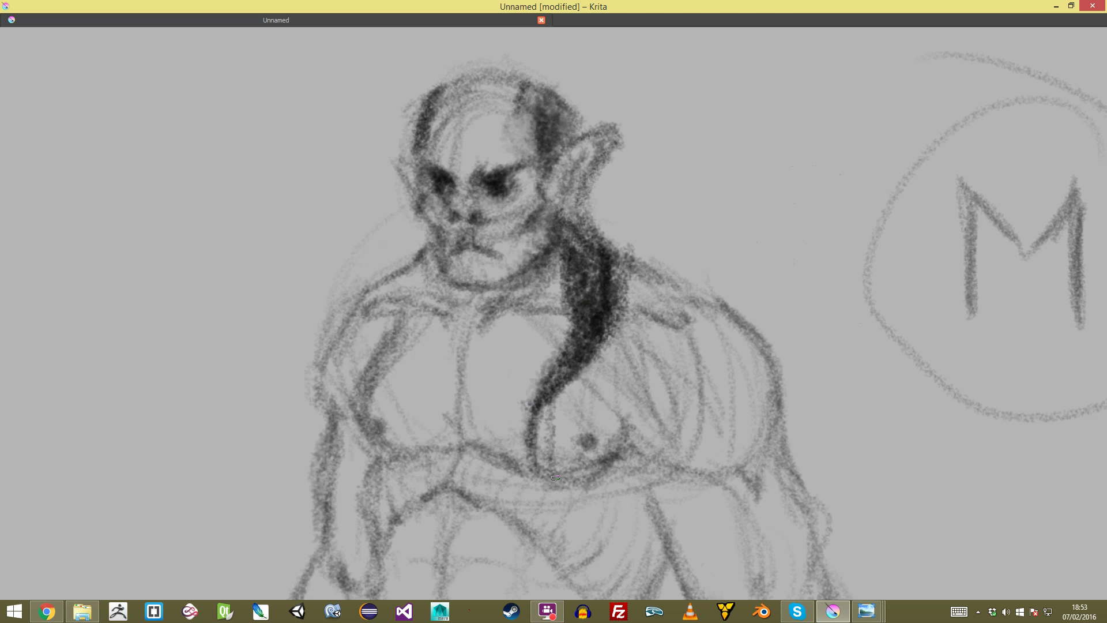
left_click_drag(586, 222, 615, 248)
mouse_move(589, 221)
left_mouse_down()
mouse_move(622, 265)
mouse_move(620, 282)
left_mouse_up()
Step: Draw a short curved contour on the upper chest beside the ponytail
scroll(554, 313, "down", 5)
scroll(554, 313, "up", 2)
scroll(553, 314, "up", 2)
left_click_drag(542, 319, 520, 354)
scroll(552, 293, "down", 5)
scroll(472, 290, "up", 5)
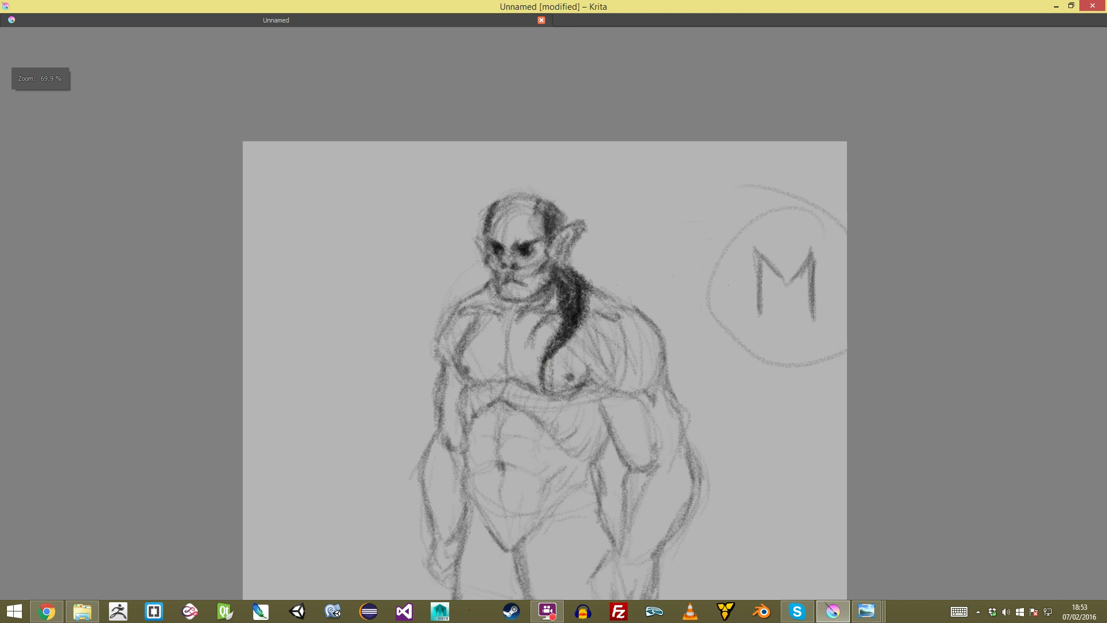
left_click_drag(474, 276, 496, 400)
scroll(553, 314, "down", 4)
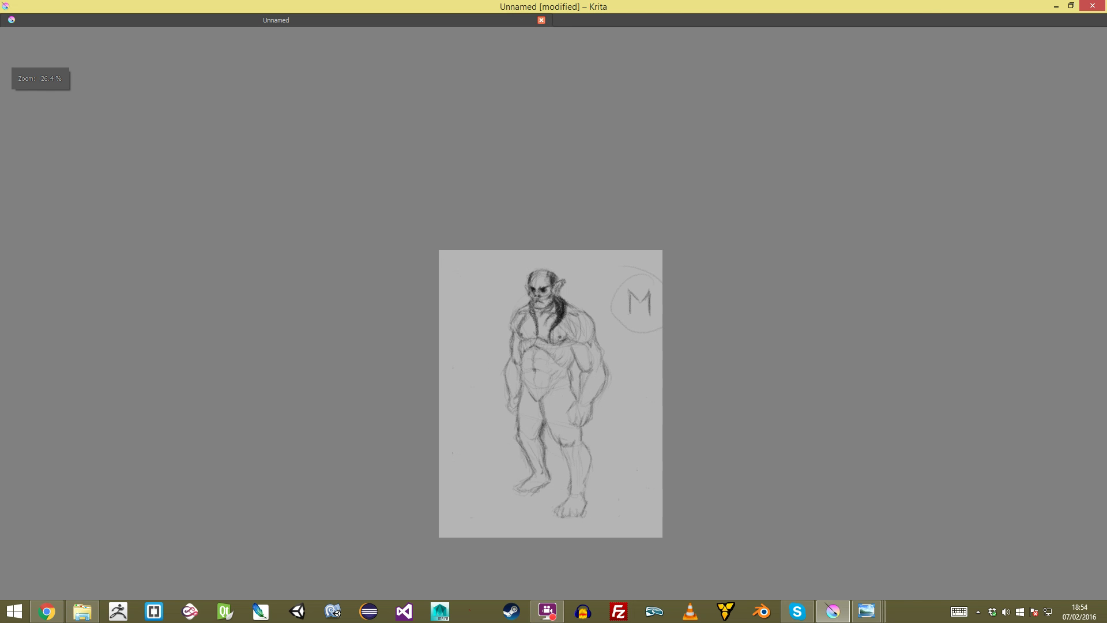
Step: Shade dark hair across the top of the head to join the side patches into a hairline
scroll(554, 313, "up", 1)
scroll(553, 313, "up", 3)
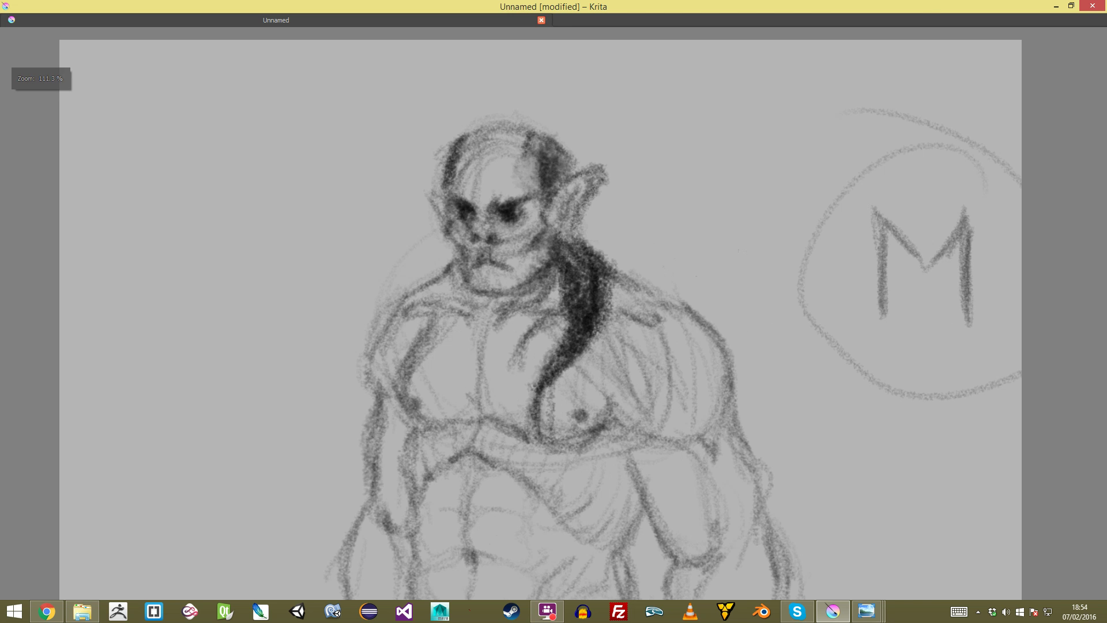
scroll(467, 141, "up", 1)
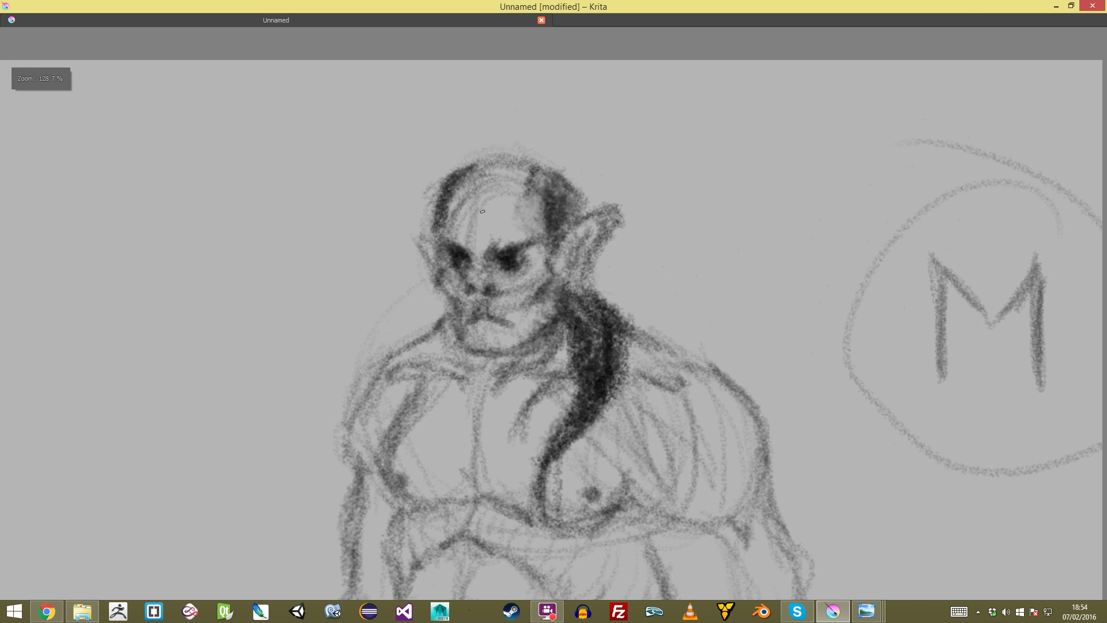
mouse_move(505, 164)
left_mouse_down()
mouse_move(482, 199)
mouse_move(467, 190)
mouse_move(491, 170)
mouse_move(544, 176)
mouse_move(533, 262)
mouse_move(524, 218)
left_mouse_up()
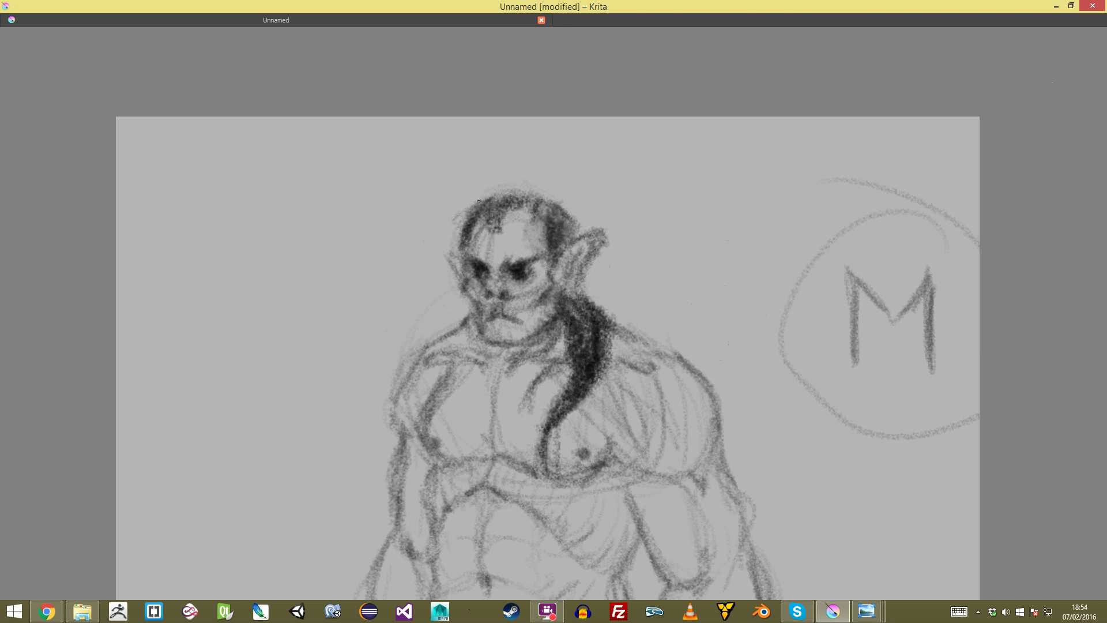
scroll(589, 223, "down", 4)
scroll(589, 223, "up", 5)
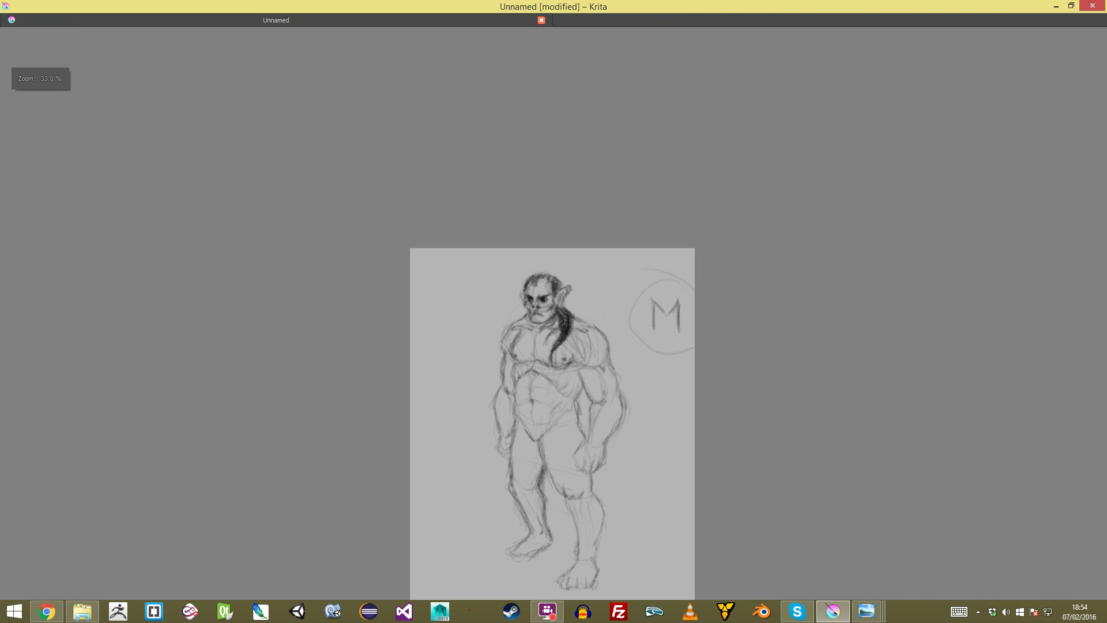
Step: Darken the near ear's upper edge and draw a thin line from the hairline down to the brow
mouse_move(570, 237)
left_mouse_down()
mouse_move(601, 237)
mouse_move(580, 285)
left_mouse_up()
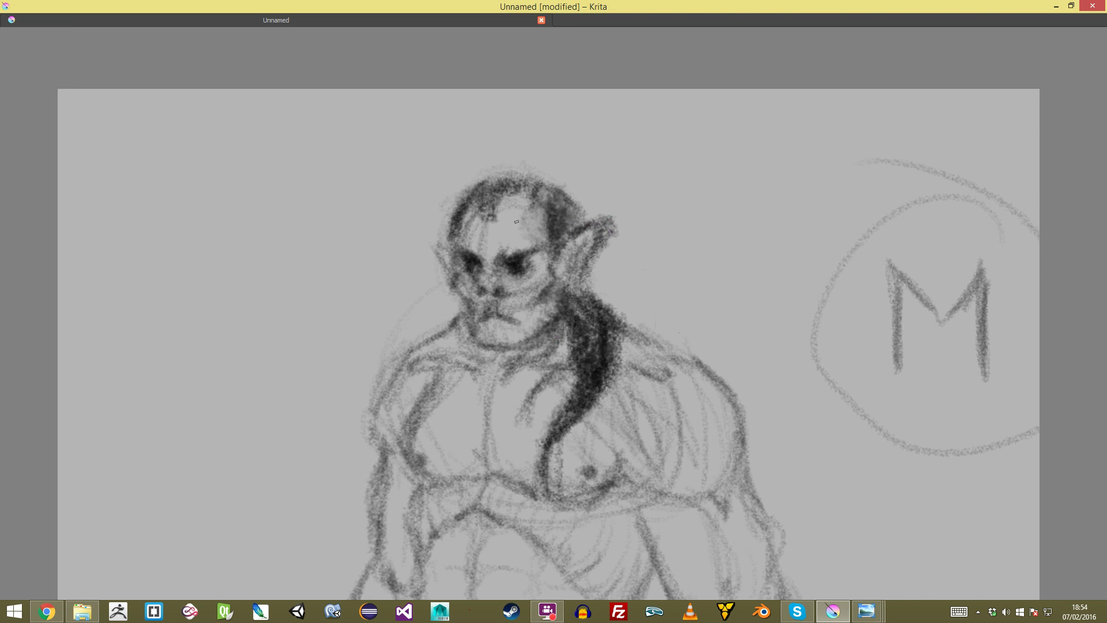
left_click_drag(514, 196, 509, 261)
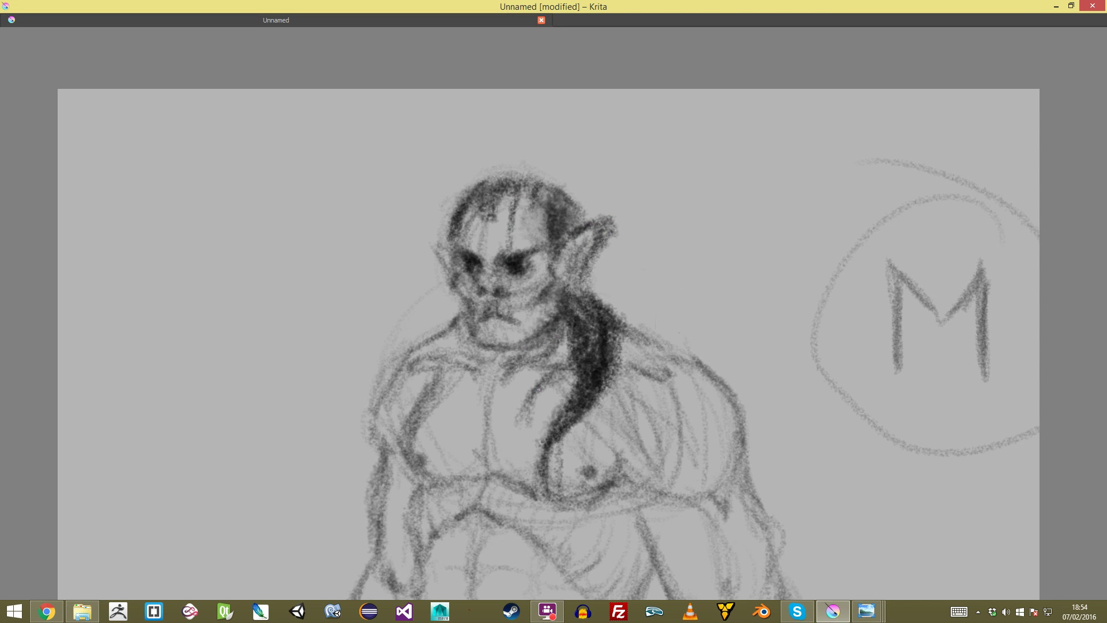
scroll(534, 389, "down", 4)
scroll(535, 388, "up", 5)
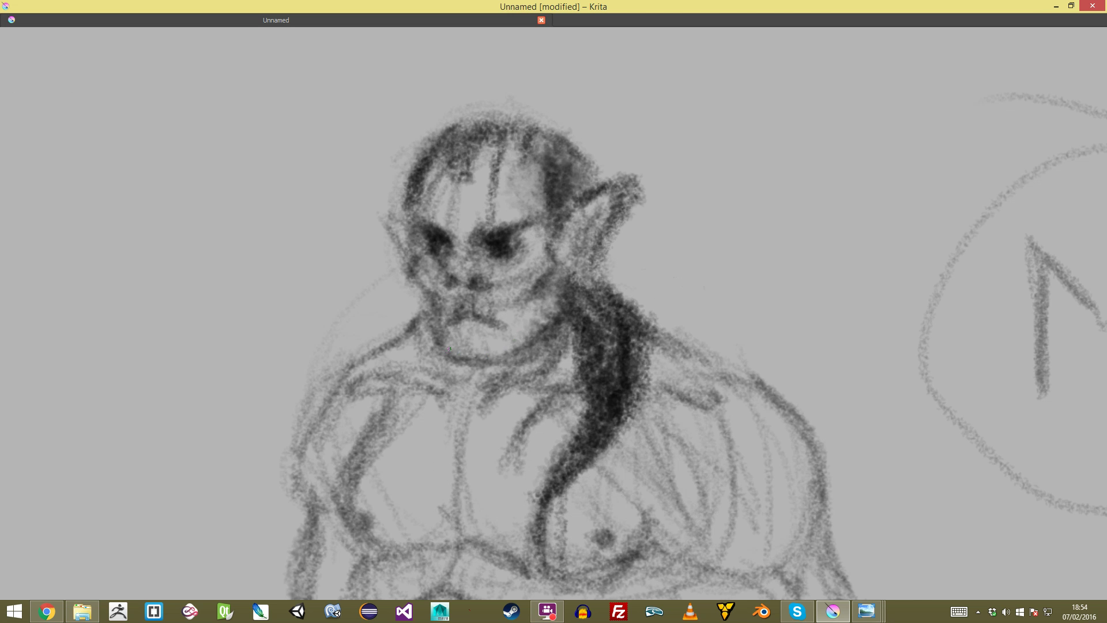
Step: Darken the chin and jaw contour up toward the ponytail
mouse_move(438, 332)
left_mouse_down()
mouse_move(456, 378)
mouse_move(514, 353)
left_mouse_up()
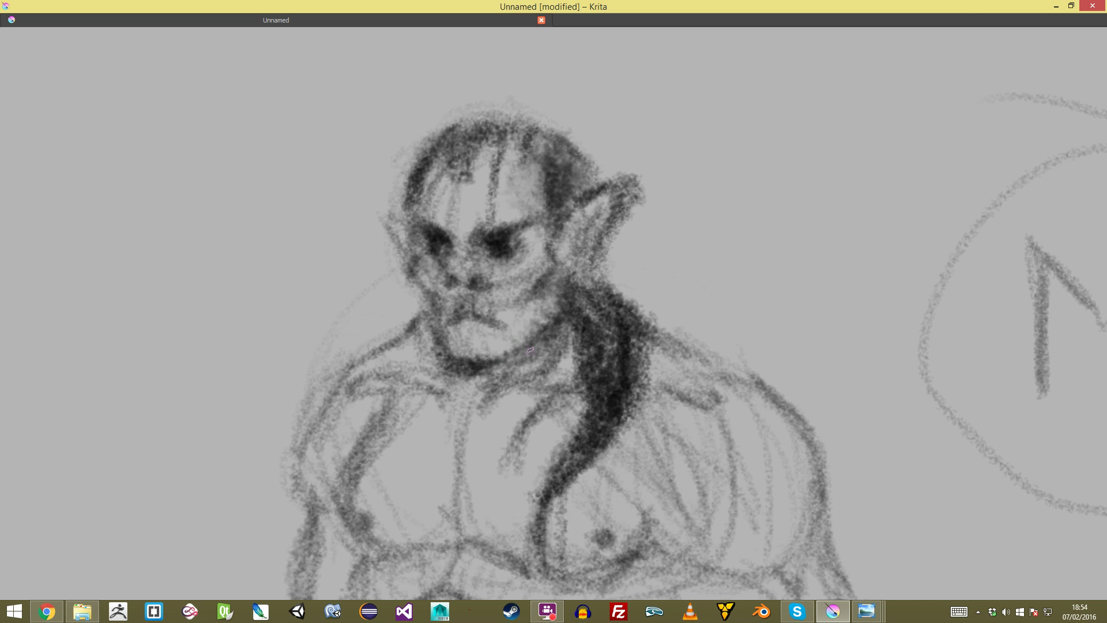
scroll(514, 353, "down", 4)
scroll(472, 333, "up", 5)
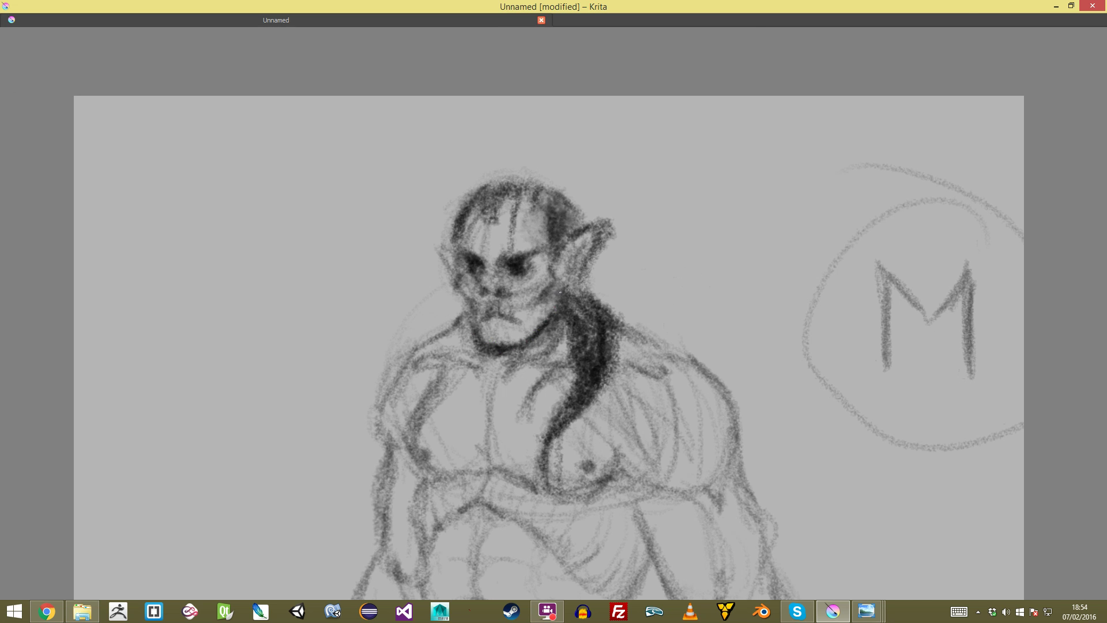
scroll(471, 353, "down", 3)
scroll(471, 353, "up", 5)
Step: Try shading a dark beard under the chin and onto the neck
mouse_move(439, 335)
left_mouse_down()
mouse_move(421, 370)
mouse_move(456, 349)
mouse_move(466, 395)
mouse_move(500, 354)
mouse_move(510, 359)
mouse_move(493, 351)
mouse_move(473, 426)
mouse_move(429, 398)
left_mouse_up()
scroll(461, 369, "down", 8)
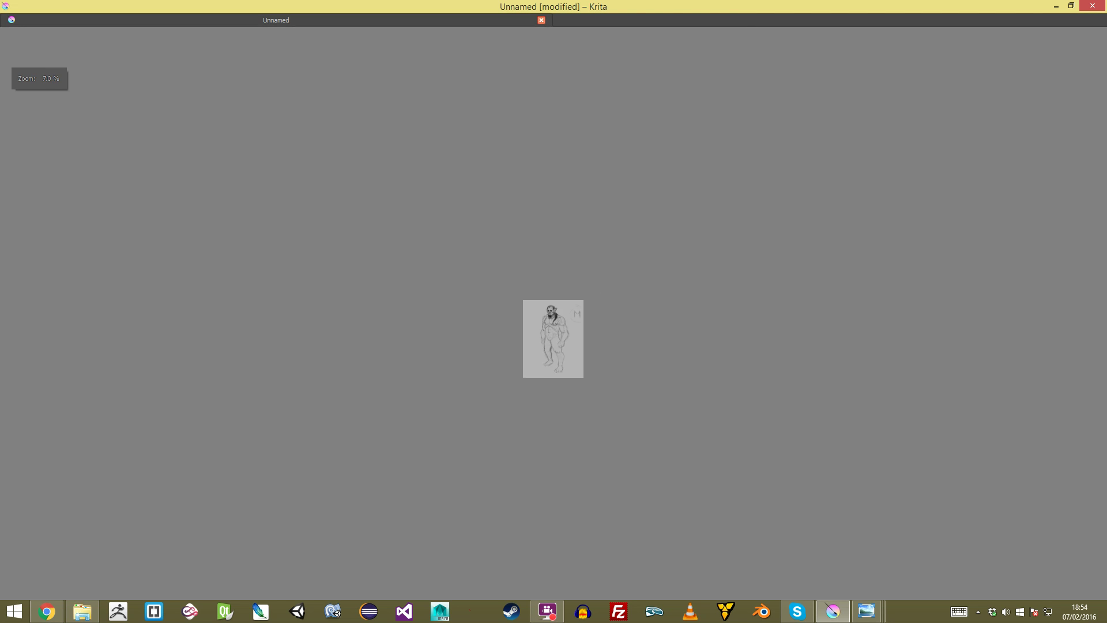
scroll(462, 369, "up", 6)
scroll(554, 315, "up", 1)
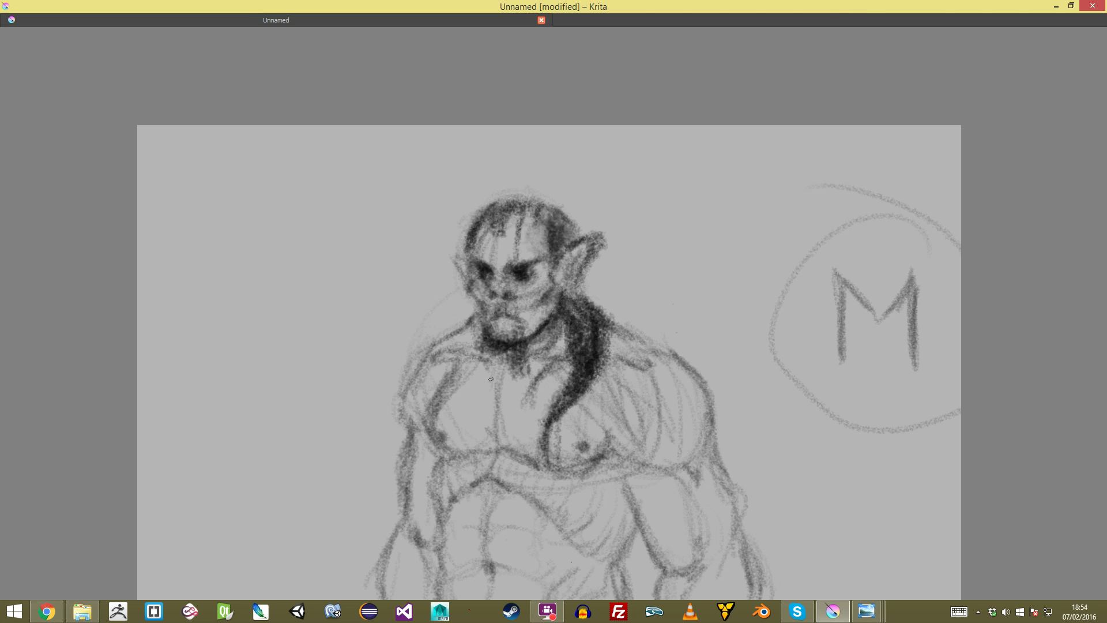
scroll(435, 334, "up", 1)
Step: Darken the farther shoulder's contour from the neck down to the upper arm
mouse_move(449, 312)
left_mouse_down()
mouse_move(386, 362)
mouse_move(352, 433)
mouse_move(348, 477)
left_mouse_up()
scroll(553, 314, "down", 2)
scroll(409, 210, "down", 1)
scroll(409, 210, "up", 3)
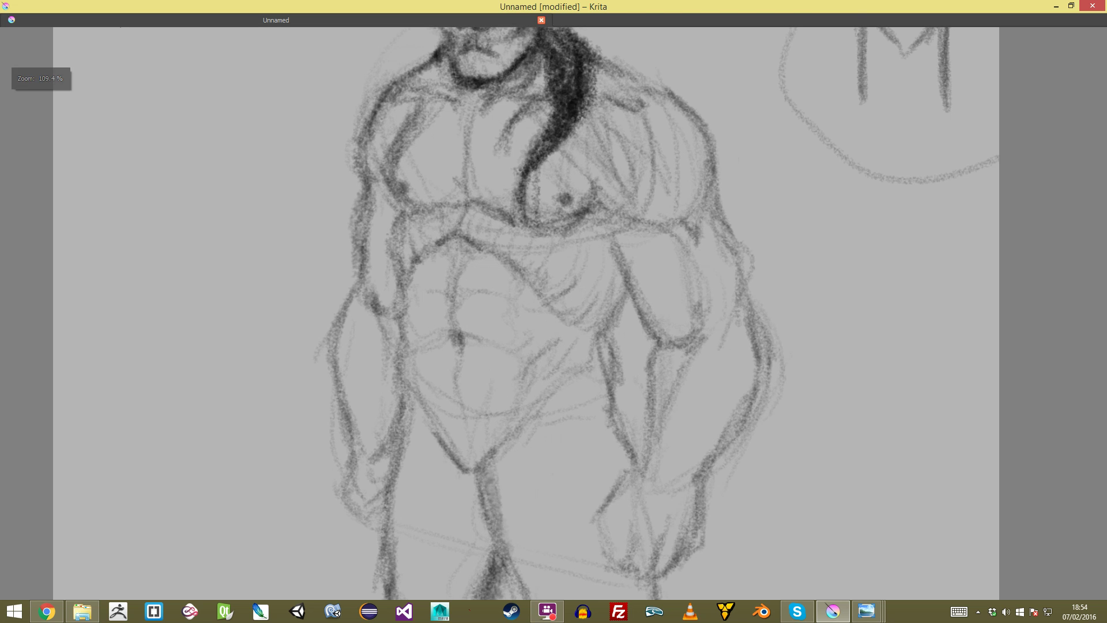
Step: Reinforce the lower edges of both pectorals and the near pectoral's outer edge
mouse_move(409, 210)
left_mouse_down()
mouse_move(534, 222)
mouse_move(589, 206)
left_mouse_up()
left_click_drag(561, 141, 625, 227)
scroll(615, 214, "down", 4)
scroll(614, 213, "up", 3)
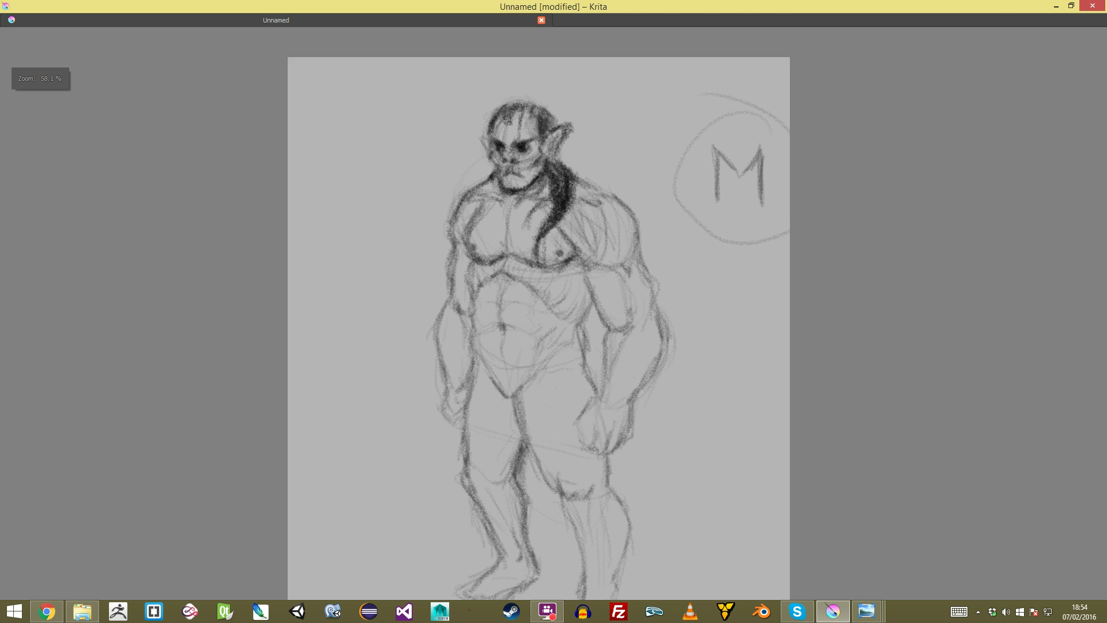
Step: Darken the lower arch of the rib cage and shade the near side of the waist beside the abdominals
scroll(415, 259, "up", 3)
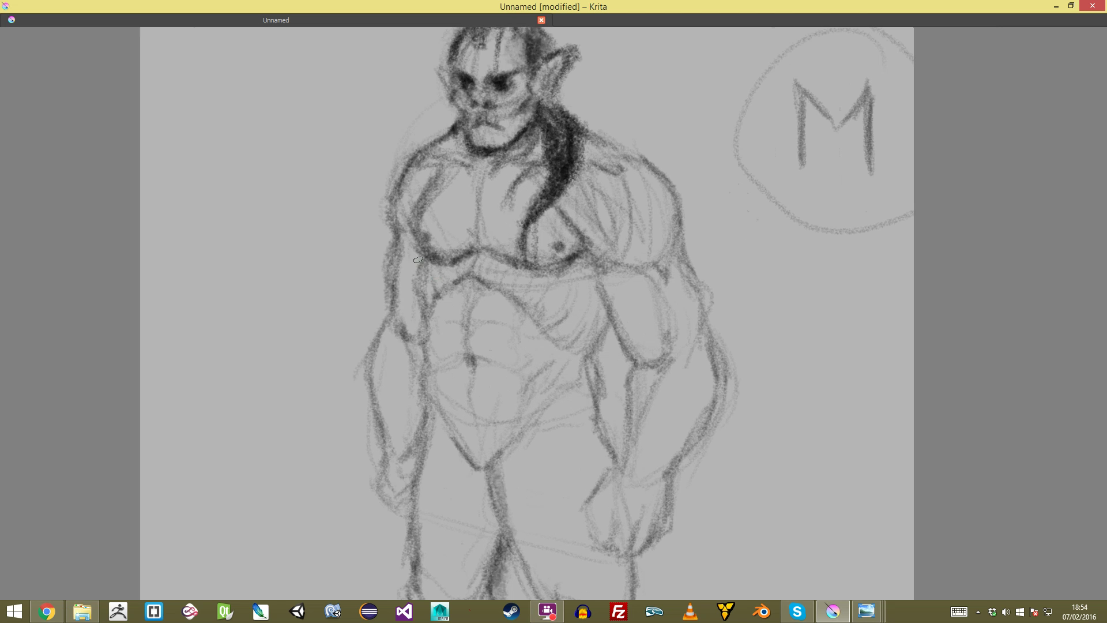
mouse_move(390, 223)
left_mouse_down()
mouse_move(406, 303)
mouse_move(404, 278)
mouse_move(479, 286)
mouse_move(517, 315)
left_mouse_up()
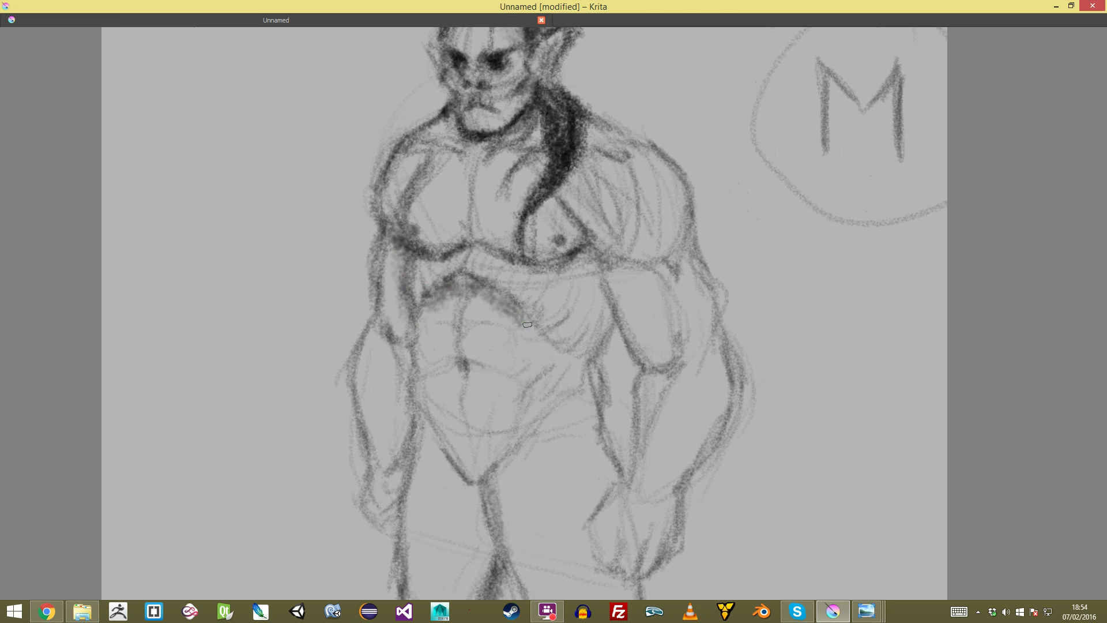
mouse_move(563, 362)
left_mouse_down()
mouse_move(573, 379)
mouse_move(547, 349)
mouse_move(594, 328)
mouse_move(544, 363)
mouse_move(518, 407)
left_mouse_up()
mouse_move(525, 433)
left_mouse_down()
mouse_move(528, 542)
mouse_move(534, 455)
left_mouse_up()
key("ctrl+z")
key("ctrl+z")
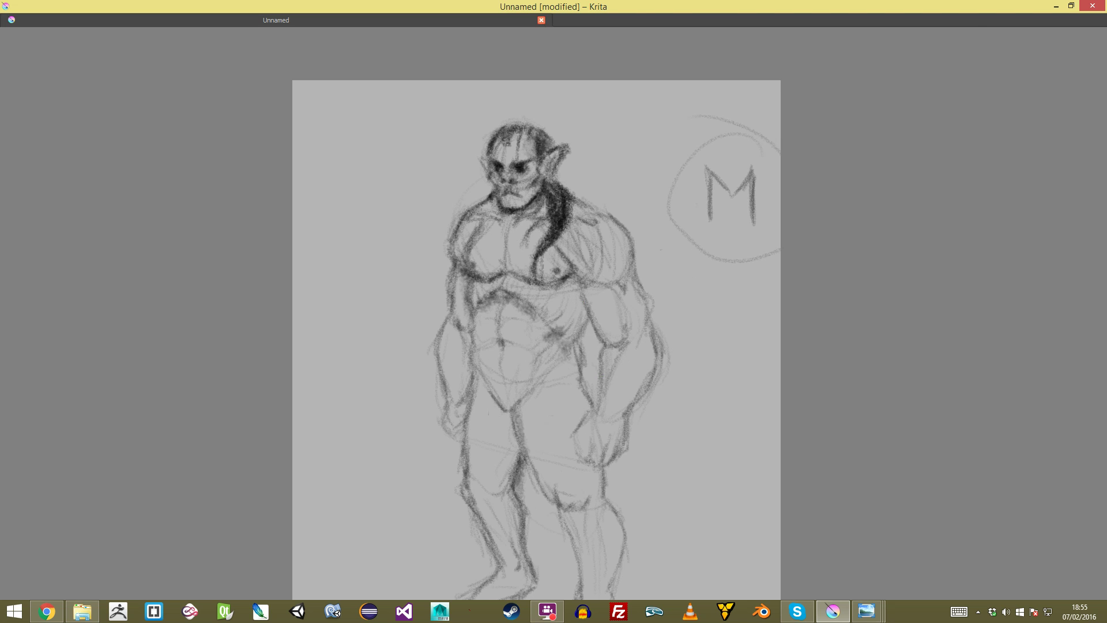
Step: Shade softly below the near pectoral and into the near armpit
scroll(581, 302, "up", 3)
key("Tab")
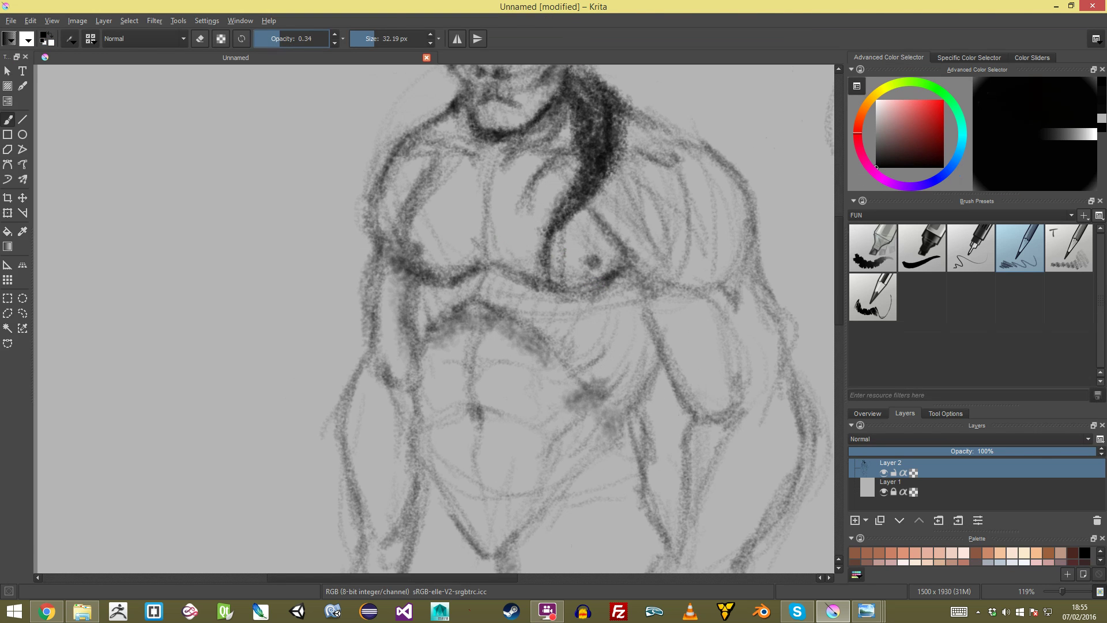
key("Tab")
mouse_move(614, 279)
left_mouse_down()
mouse_move(594, 283)
mouse_move(623, 317)
left_mouse_up()
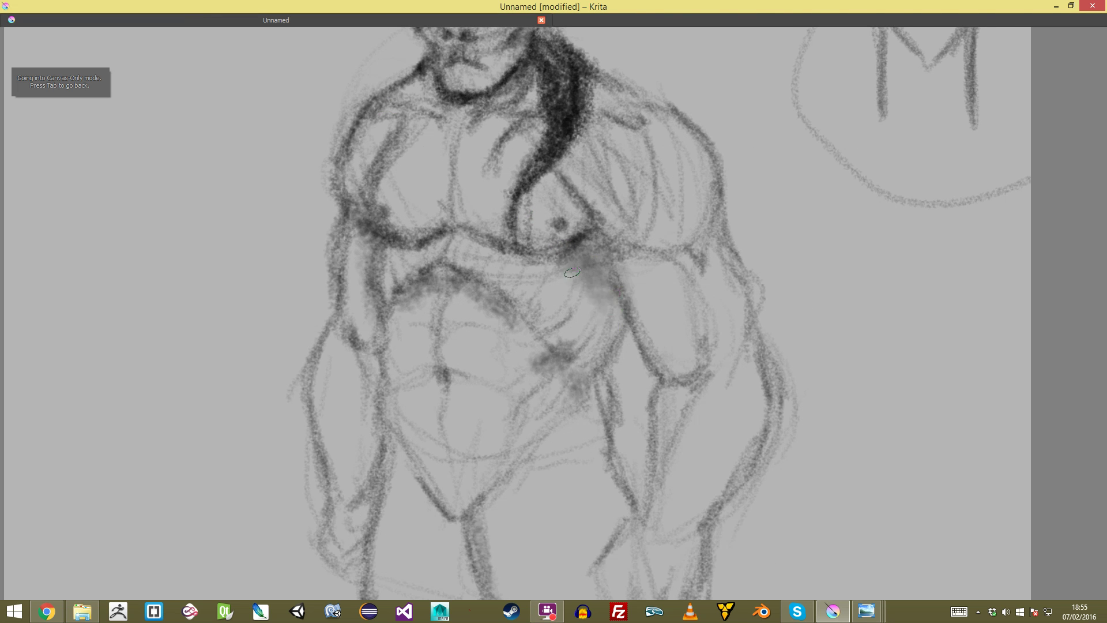
Step: Shade the far edge of the abdomen, the near hip crease and the near inner thigh
mouse_move(454, 235)
left_mouse_down()
mouse_move(418, 248)
mouse_move(437, 254)
left_mouse_up()
mouse_move(435, 300)
left_mouse_down()
mouse_move(421, 340)
mouse_move(397, 316)
mouse_move(395, 383)
mouse_move(463, 564)
left_mouse_up()
scroll(554, 313, "down", 5)
scroll(554, 313, "up", 3)
scroll(499, 580, "up", 3)
mouse_move(568, 263)
left_mouse_down()
mouse_move(603, 219)
mouse_move(545, 315)
mouse_move(534, 370)
mouse_move(557, 356)
mouse_move(594, 254)
mouse_move(586, 259)
left_mouse_up()
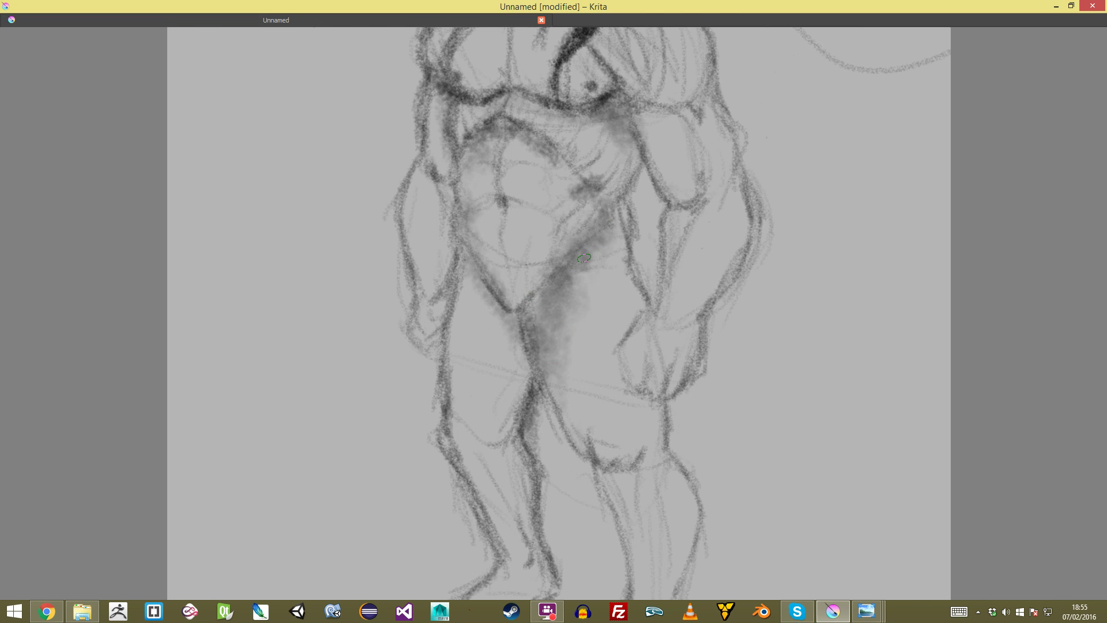
Step: Shade the far inner thigh and the inner sides of both lower legs below the knees
mouse_move(457, 276)
left_mouse_down()
mouse_move(516, 349)
mouse_move(508, 326)
mouse_move(461, 286)
mouse_move(481, 297)
mouse_move(509, 386)
left_mouse_up()
mouse_move(516, 474)
left_mouse_down()
mouse_move(507, 464)
mouse_move(522, 526)
left_mouse_up()
left_click_drag(542, 574, 519, 445)
mouse_move(578, 320)
left_mouse_down()
mouse_move(577, 339)
mouse_move(602, 363)
mouse_move(589, 390)
mouse_move(608, 427)
left_mouse_up()
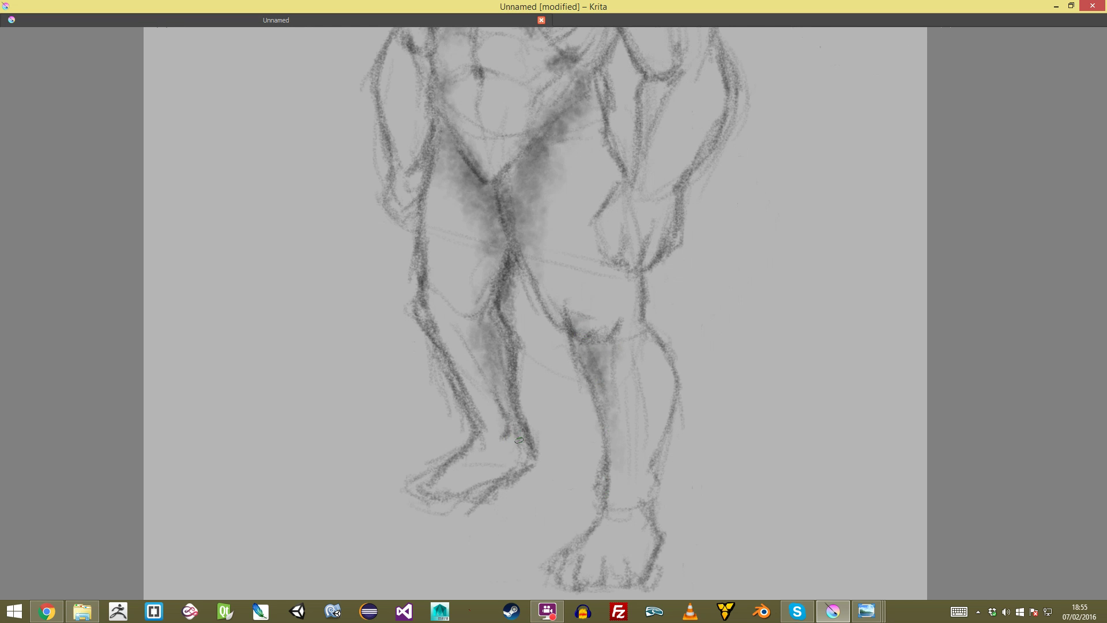
Step: Shade the top of the far foot and the inner side of the far forearm
left_click_drag(480, 477, 483, 464)
left_click_drag(420, 191, 443, 302)
mouse_move(424, 231)
left_mouse_down()
mouse_move(416, 287)
mouse_move(422, 176)
mouse_move(384, 312)
left_mouse_up()
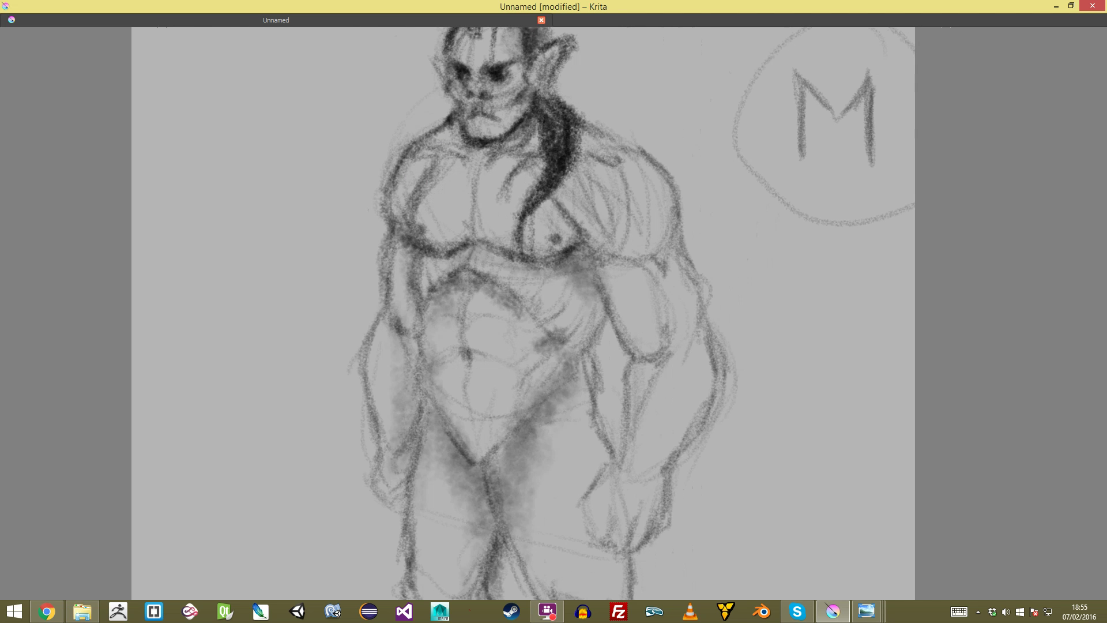
Step: Shade beneath the near deltoid and along the top of the near shoulder beside the ponytail
mouse_move(610, 263)
left_mouse_down()
mouse_move(603, 248)
mouse_move(634, 271)
mouse_move(597, 248)
left_mouse_up()
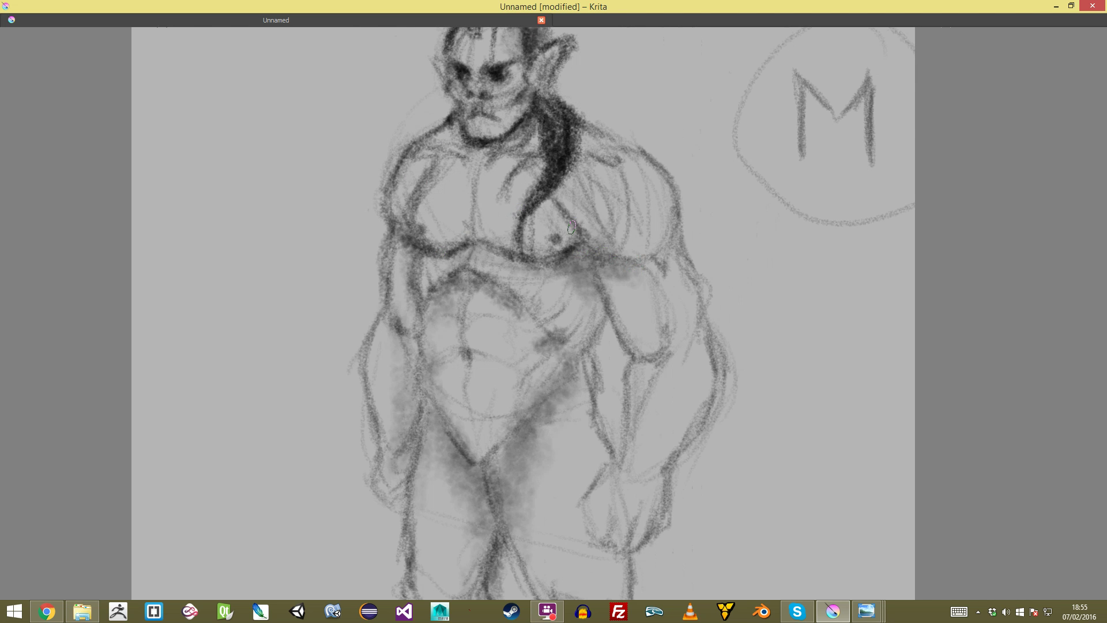
left_click_drag(659, 198, 670, 230)
left_click_drag(579, 134, 632, 164)
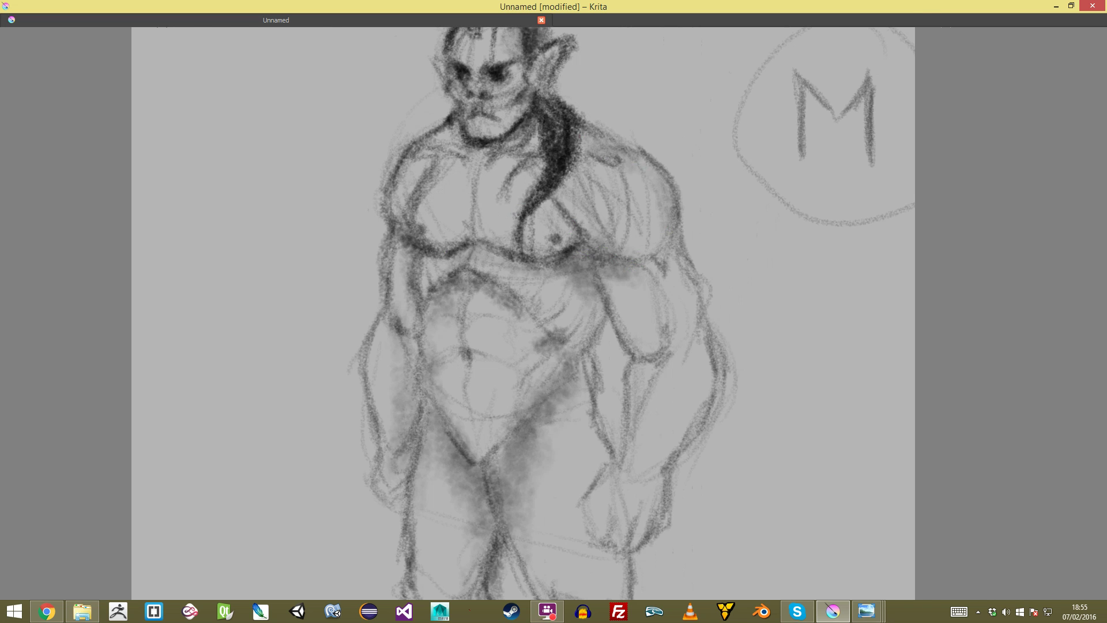
Step: Shade the base of the neck, the sternum groove and the band beneath the pectorals
left_click_drag(496, 138, 496, 248)
left_click_drag(492, 257, 445, 247)
mouse_move(483, 283)
left_mouse_down()
mouse_move(473, 297)
mouse_move(459, 278)
mouse_move(490, 282)
mouse_move(491, 368)
mouse_move(482, 179)
mouse_move(490, 268)
left_mouse_up()
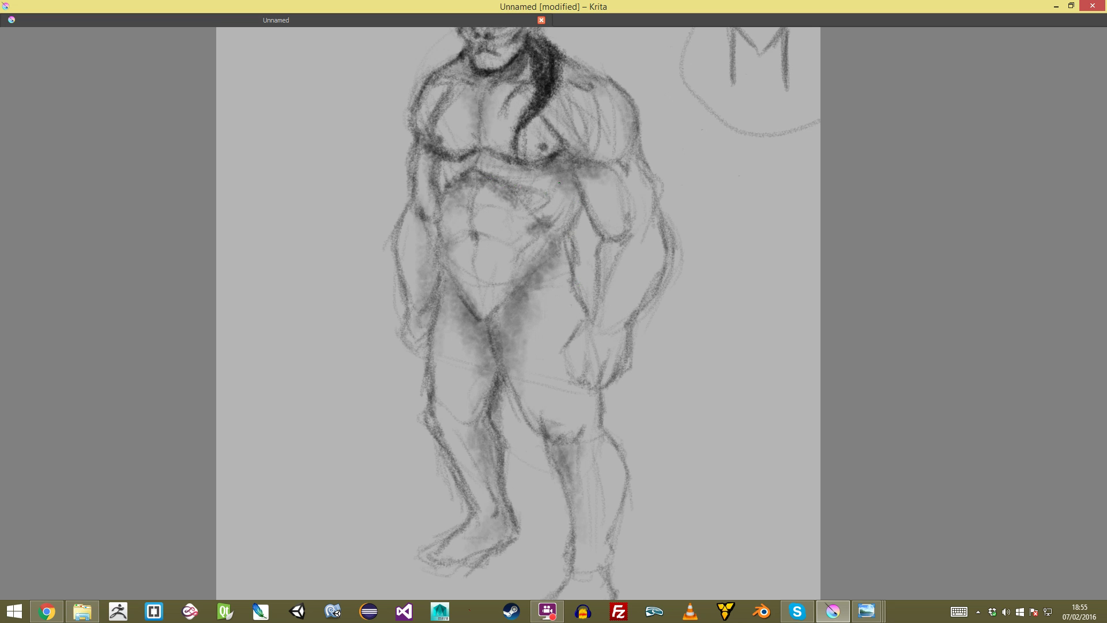
Step: Deepen the oblique shading on the near flank between the ribs and the hip
scroll(545, 315, "up", 2)
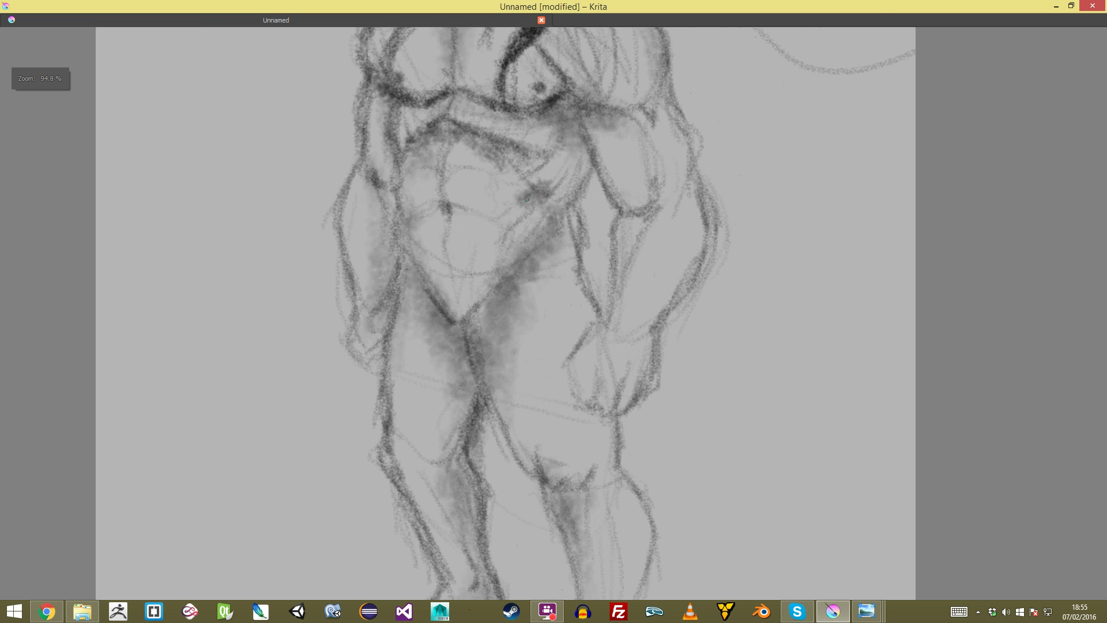
mouse_move(527, 178)
left_mouse_down()
mouse_move(557, 158)
mouse_move(521, 212)
mouse_move(561, 214)
mouse_move(586, 159)
mouse_move(571, 248)
mouse_move(513, 268)
mouse_move(573, 200)
mouse_move(579, 230)
left_mouse_up()
mouse_move(559, 188)
left_mouse_down()
mouse_move(510, 219)
mouse_move(501, 238)
left_mouse_up()
scroll(553, 313, "down", 5)
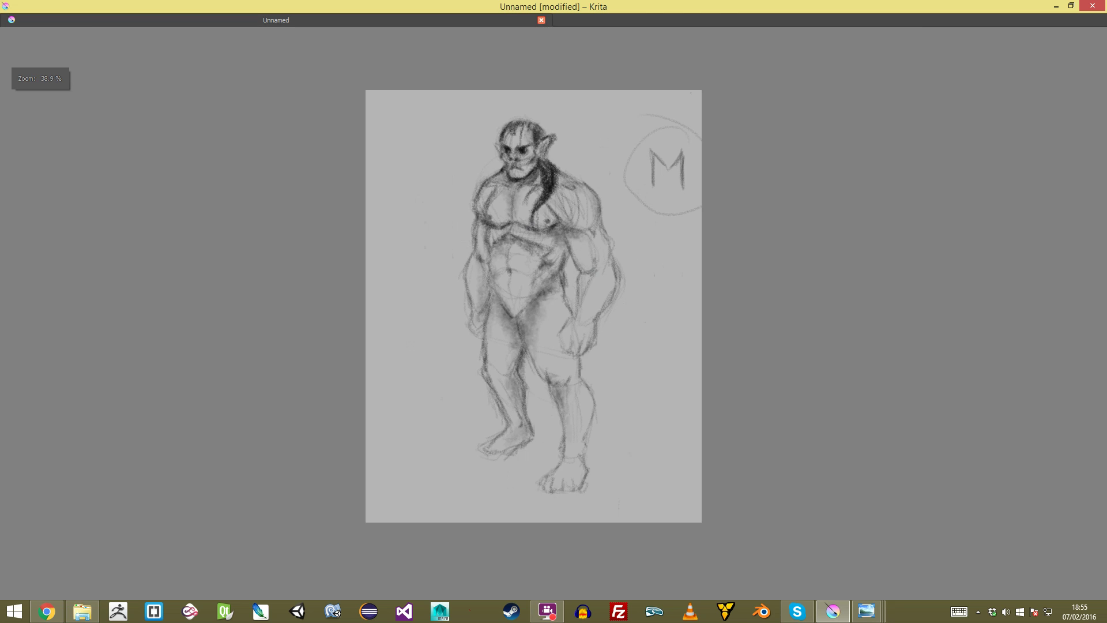
Step: Shade the far flank of the abdomen along the waist contour
scroll(554, 314, "up", 4)
left_click_drag(426, 202, 436, 229)
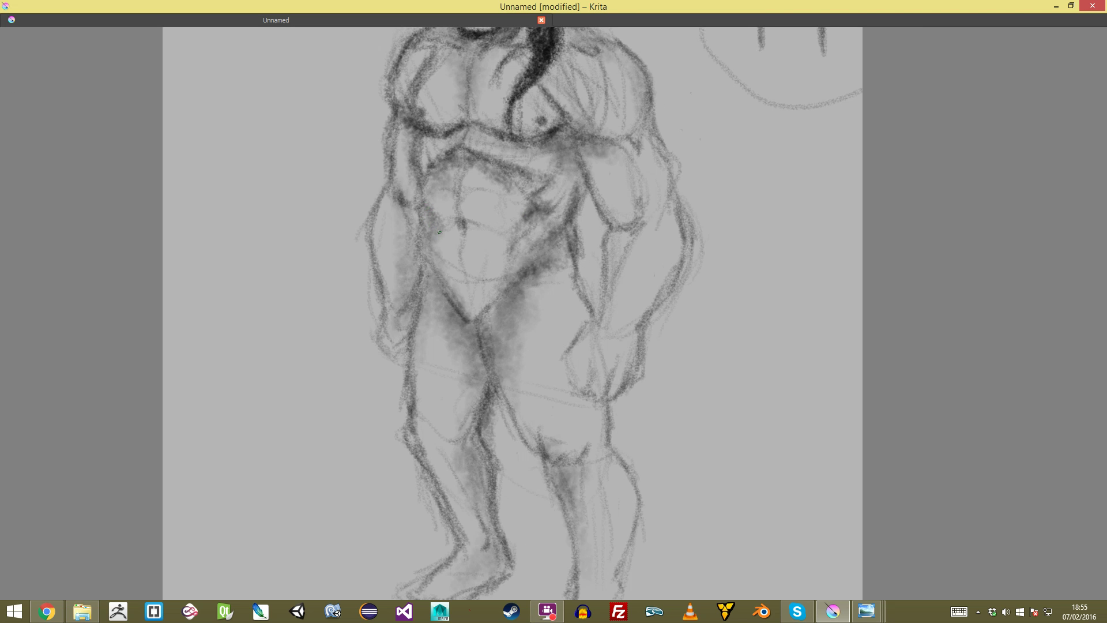
scroll(590, 286, "down", 5)
scroll(590, 286, "down", 1)
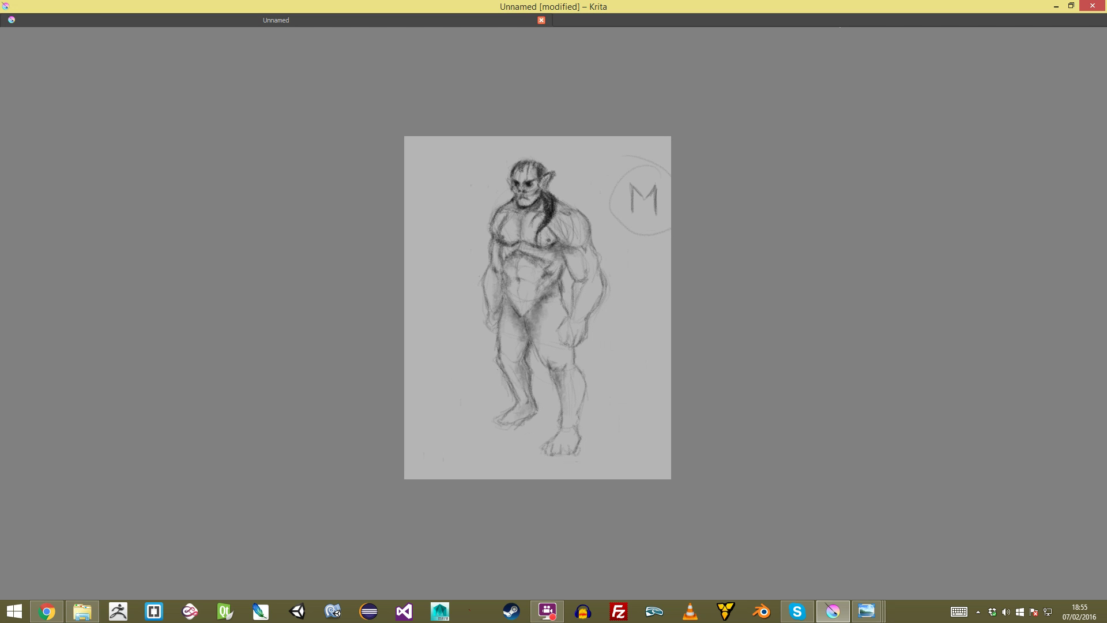
scroll(553, 311, "up", 6)
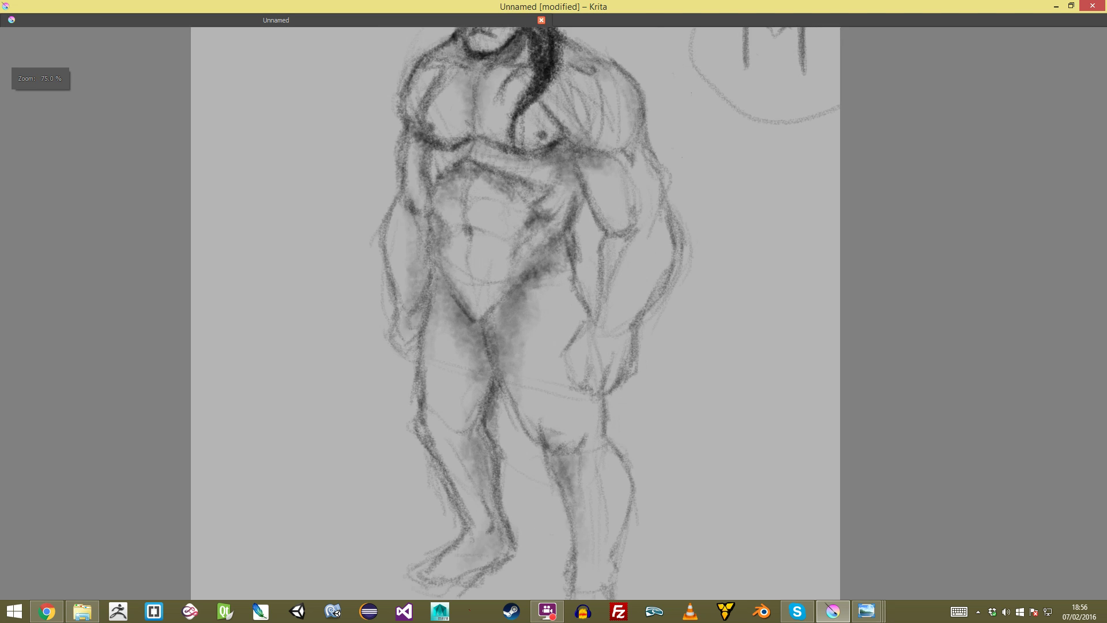
Step: Select both legs from the hips down with a freehand outline, stretch them slightly downward with Transform, and deselect
scroll(553, 312, "down", 3)
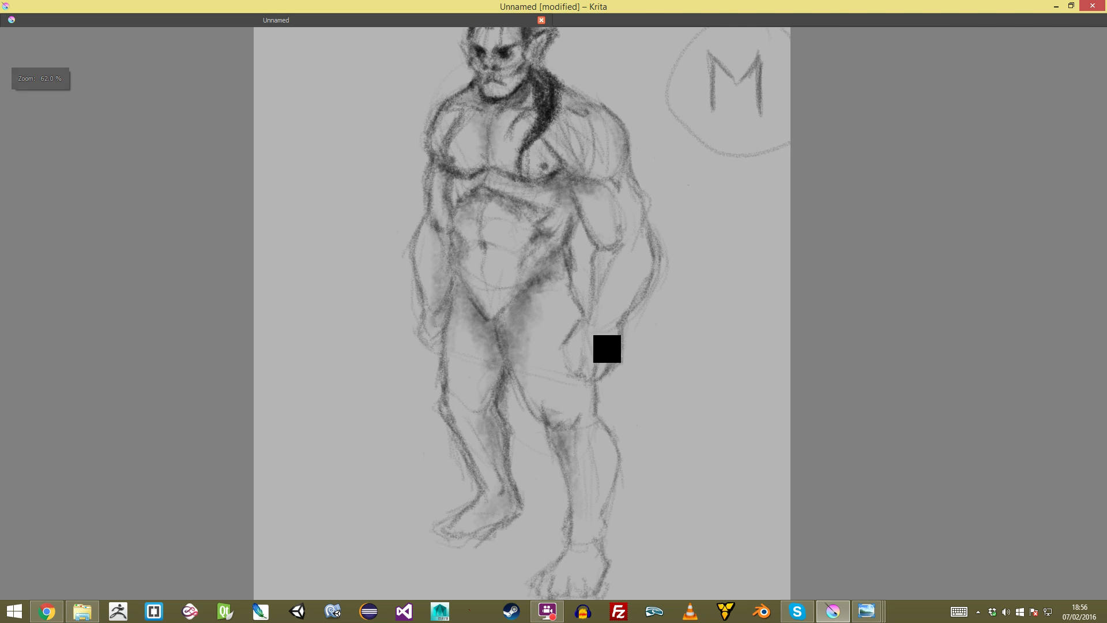
left_click_drag(616, 357, 624, 290)
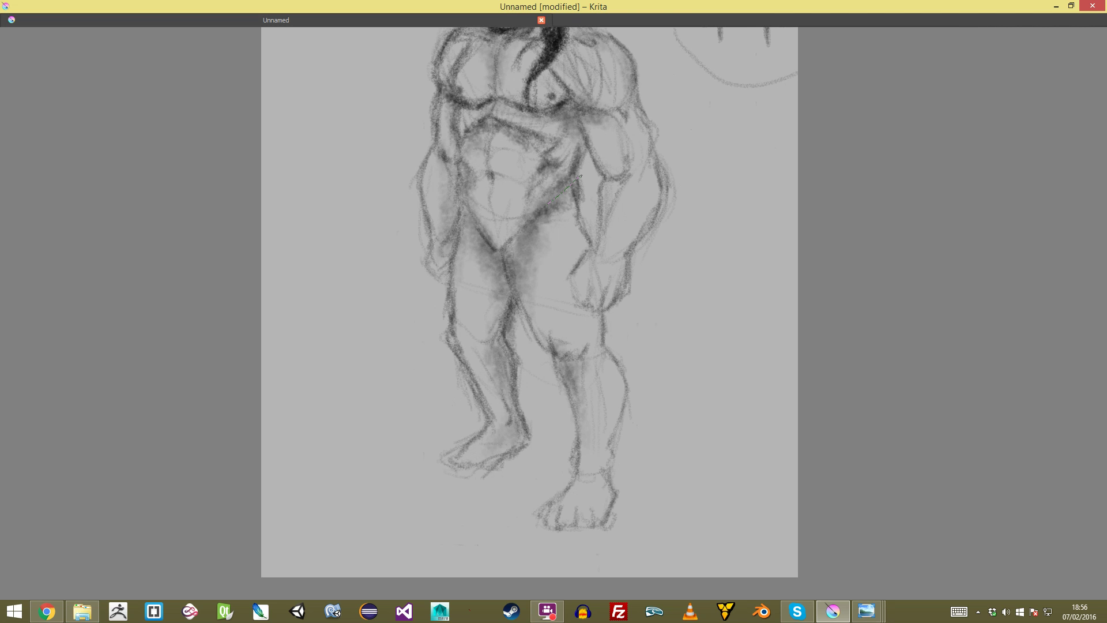
mouse_move(446, 334)
left_mouse_down()
mouse_move(438, 491)
mouse_move(615, 557)
mouse_move(674, 458)
mouse_move(645, 343)
mouse_move(607, 313)
left_mouse_up()
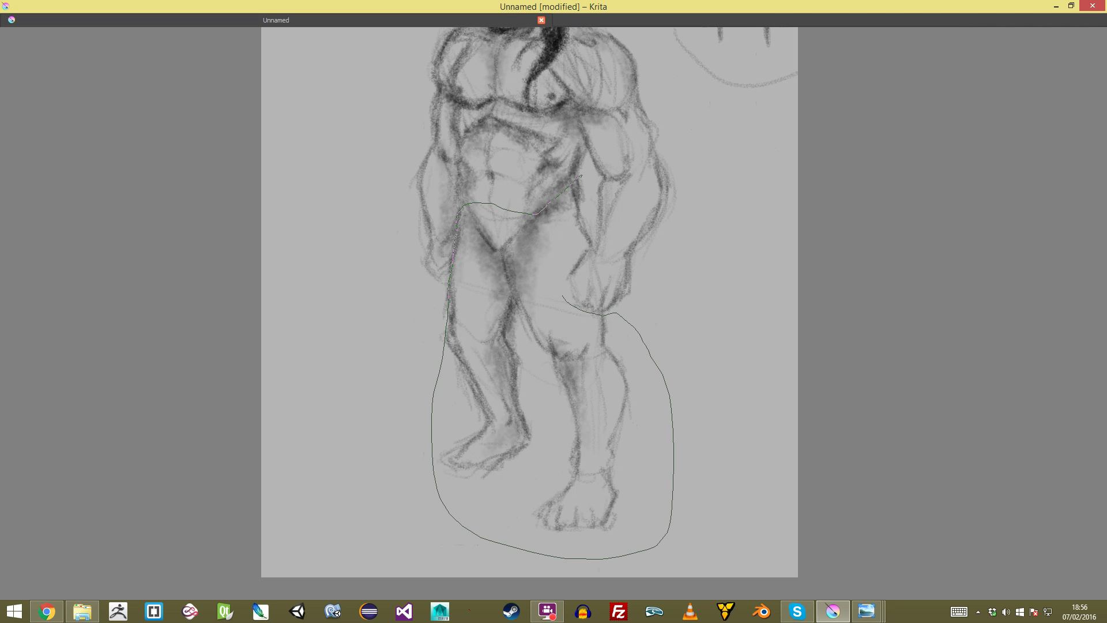
left_click_drag(585, 186, 581, 176)
key("ctrl+t")
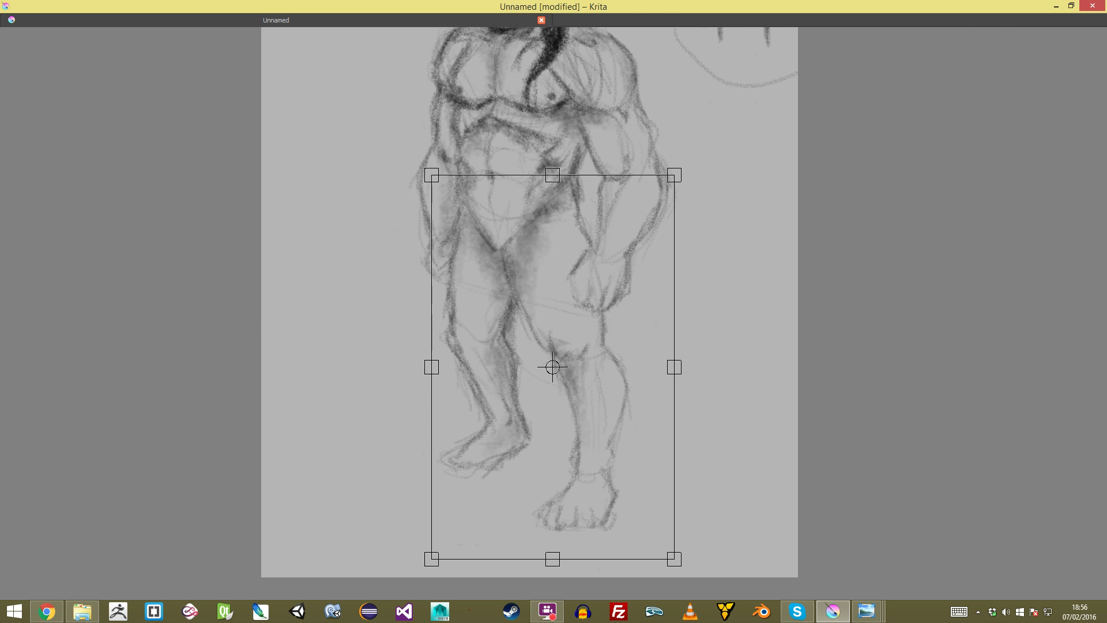
scroll(553, 313, "down", 3)
mouse_move(553, 471)
left_mouse_down()
mouse_move(553, 500)
mouse_move(553, 490)
left_mouse_up()
left_click_drag(542, 323, 541, 321)
key("Return")
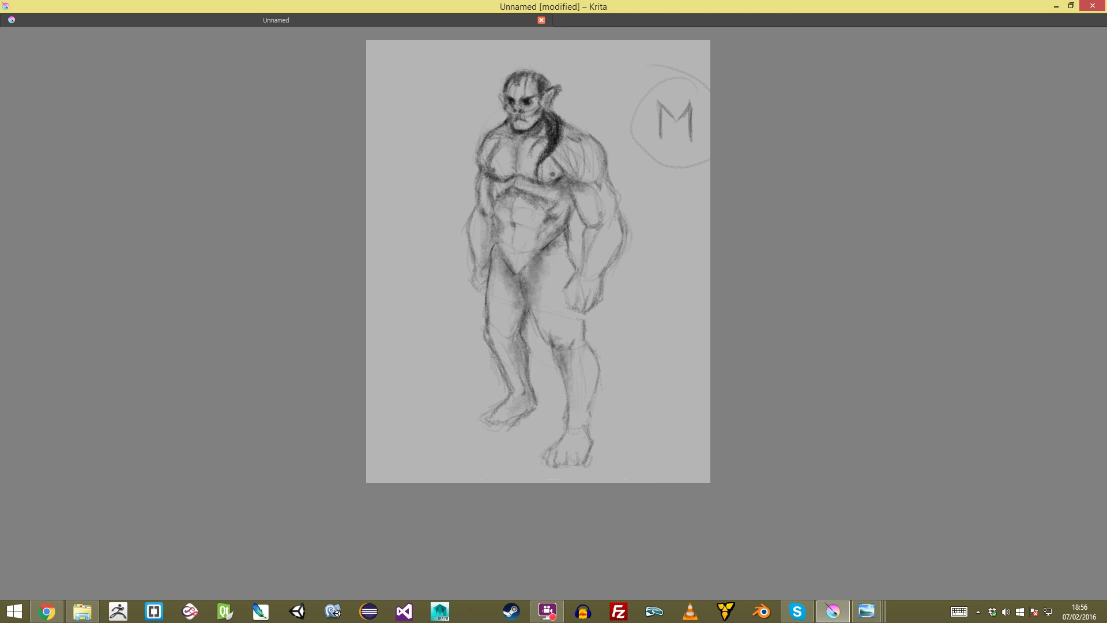
key("ctrl+shift+a")
Step: Darken the near arm's outer contour from the shoulder down to the forearm, plus the forearm's inner edge
key("minus")
left_click_drag(540, 321, 540, 295)
left_click_drag(519, 173, 524, 312)
left_click_drag(519, 265, 519, 232)
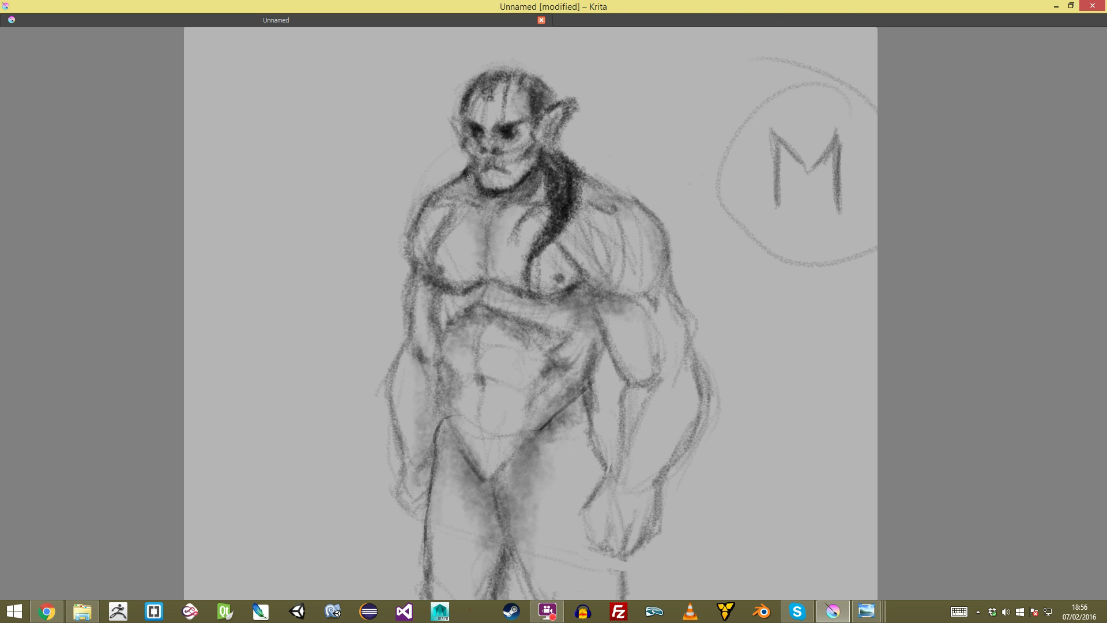
mouse_move(617, 203)
left_mouse_down()
mouse_move(660, 229)
mouse_move(665, 291)
mouse_move(689, 320)
left_mouse_up()
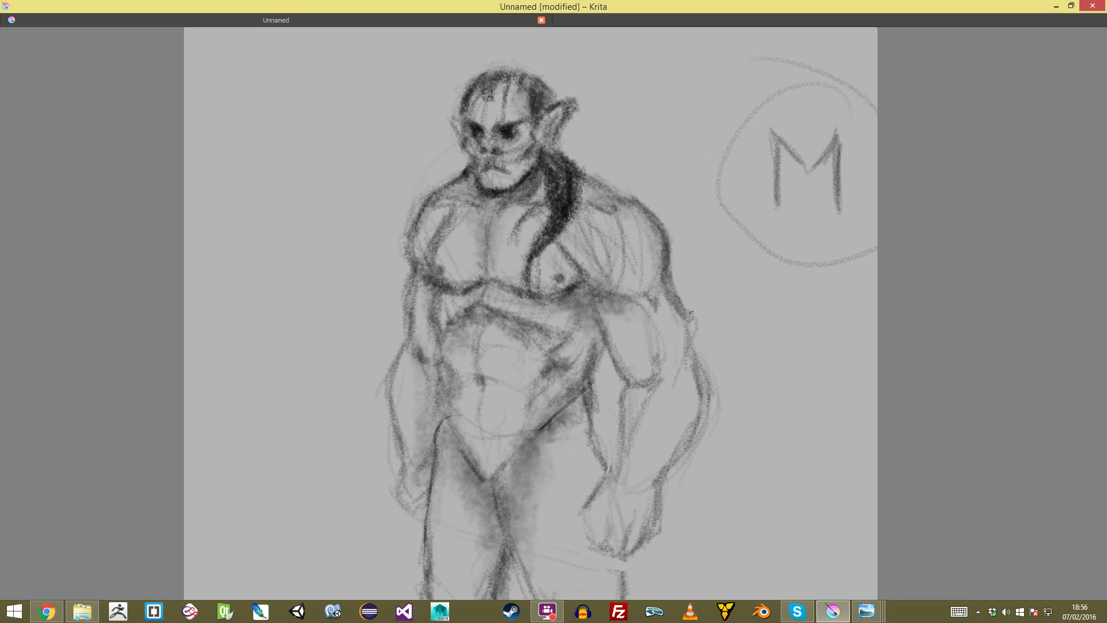
left_click_drag(668, 280, 690, 322)
left_click_drag(671, 287, 703, 404)
left_click_drag(692, 353, 701, 425)
mouse_move(616, 368)
left_mouse_down()
mouse_move(606, 346)
mouse_move(642, 383)
mouse_move(615, 464)
left_mouse_up()
Step: Darken the far arm's contours down to the hand and reinforce the adjacent side of the waist
left_click_drag(421, 338, 491, 267)
mouse_move(483, 204)
left_mouse_down()
mouse_move(468, 366)
mouse_move(460, 349)
mouse_move(491, 456)
left_mouse_up()
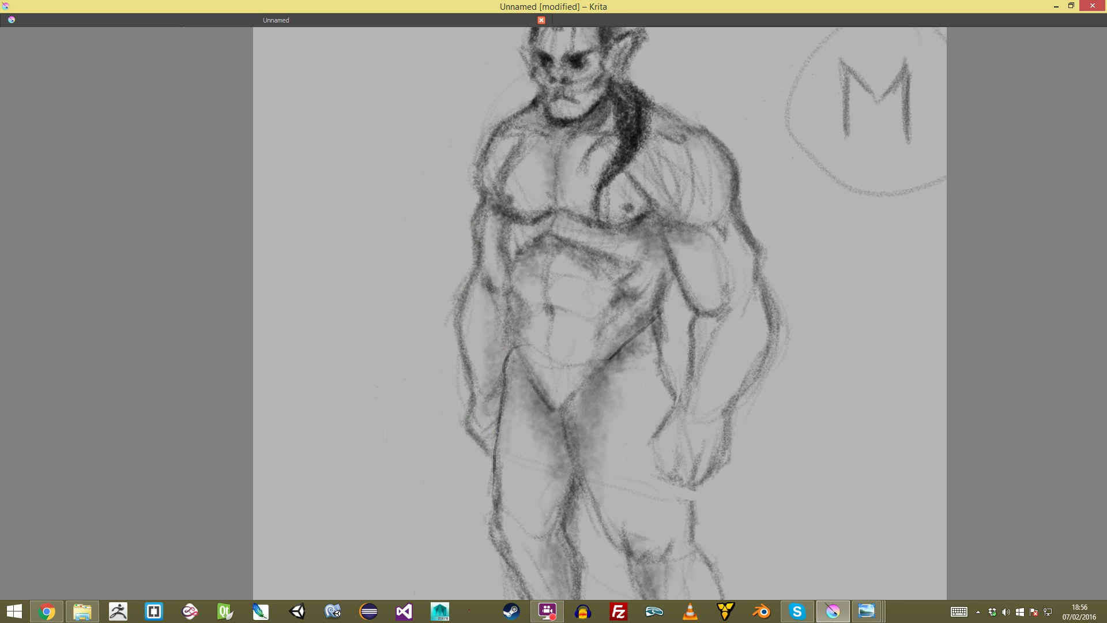
left_click_drag(509, 223, 507, 252)
left_click_drag(511, 298, 515, 355)
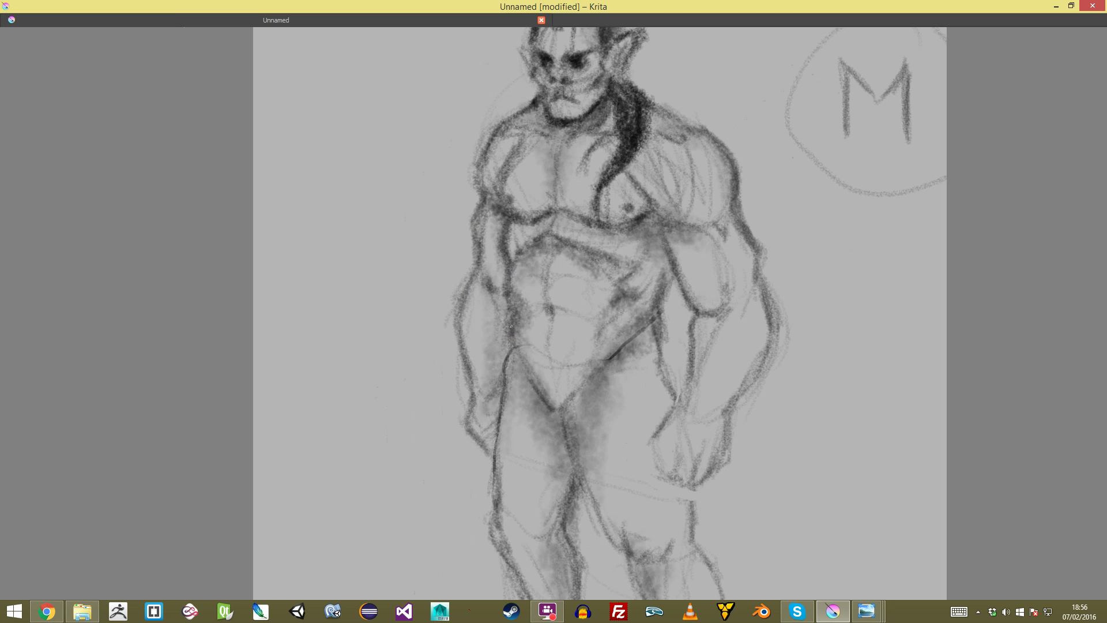
Step: Darken the far lower leg's outer contour and the outline of the far foot
scroll(554, 313, "down", 5)
scroll(554, 314, "up", 3)
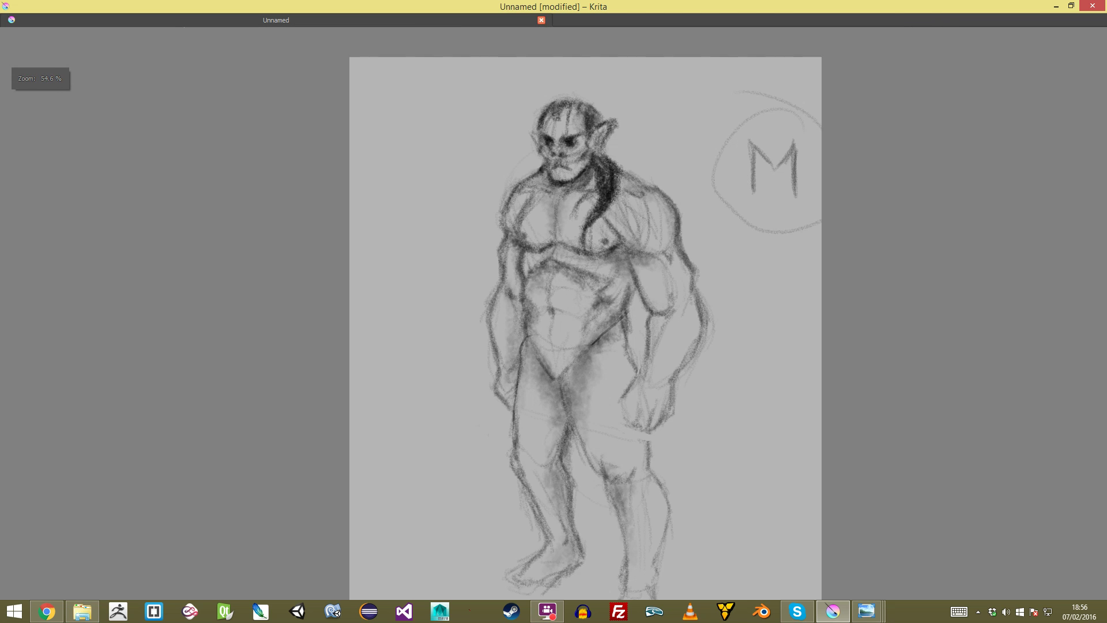
mouse_move(521, 501)
left_mouse_down()
mouse_move(542, 327)
mouse_move(562, 349)
mouse_move(568, 392)
mouse_move(562, 374)
mouse_move(553, 405)
mouse_move(528, 426)
mouse_move(577, 433)
mouse_move(620, 396)
mouse_move(604, 359)
left_mouse_up()
scroll(542, 327, "up", 1)
scroll(553, 315, "down", 2)
scroll(553, 315, "up", 1)
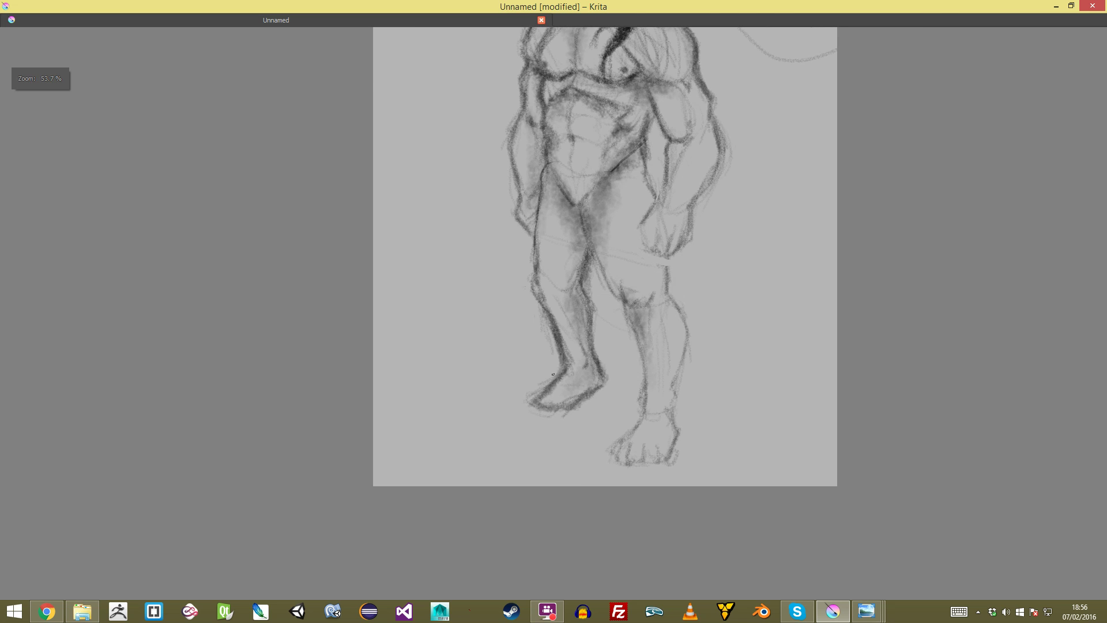
Step: Draw the toes on the far foot and darken its front and sole edge
scroll(554, 315, "up", 5)
mouse_move(553, 390)
left_mouse_down()
mouse_move(553, 315)
mouse_move(487, 349)
mouse_move(516, 314)
left_mouse_up()
mouse_move(495, 352)
left_mouse_down()
mouse_move(539, 328)
mouse_move(516, 357)
mouse_move(555, 329)
mouse_move(539, 360)
mouse_move(572, 332)
mouse_move(569, 364)
mouse_move(584, 325)
left_mouse_up()
left_click_drag(570, 367, 606, 353)
mouse_move(518, 329)
left_mouse_down()
mouse_move(495, 351)
mouse_move(508, 444)
mouse_move(507, 412)
left_mouse_up()
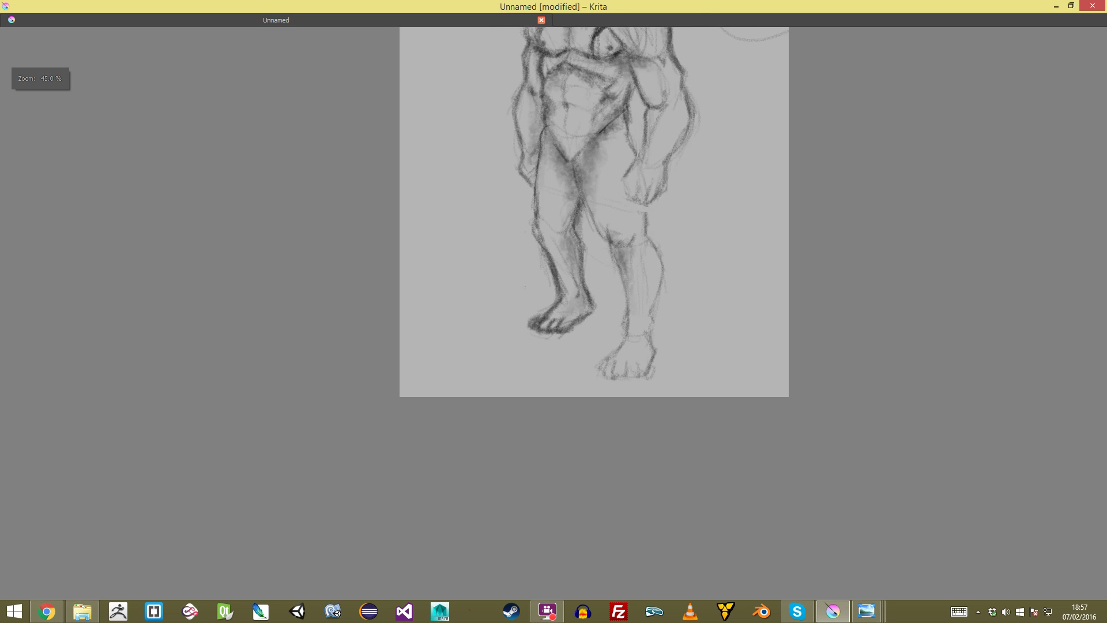
Step: Shade the top of the far foot behind the toes and reinforce the sole edge toward the heel
scroll(571, 317, "up", 3)
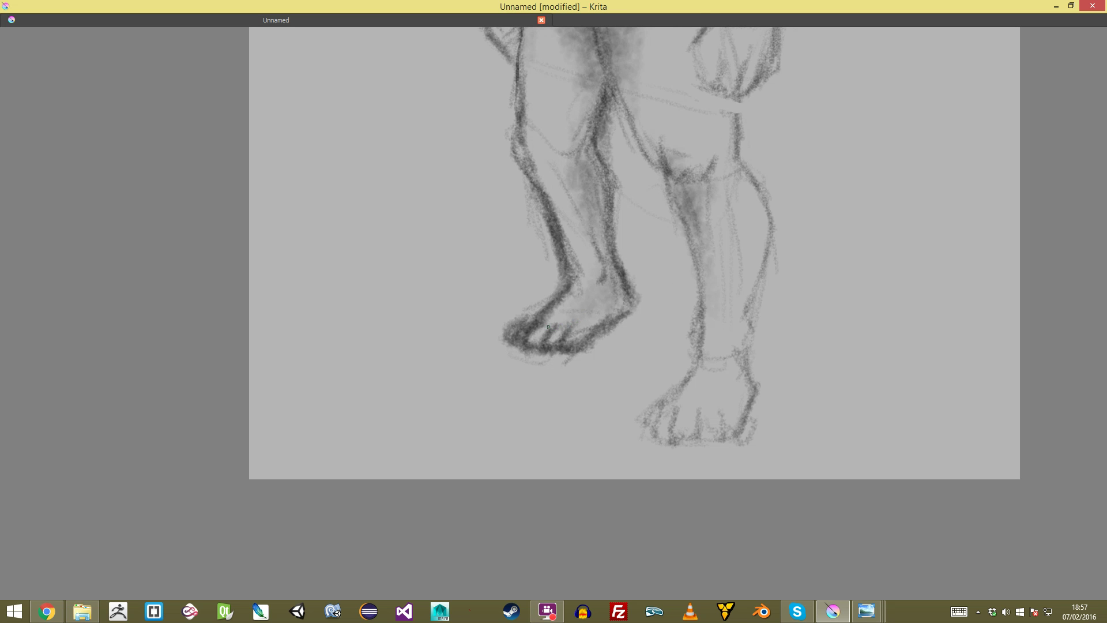
mouse_move(553, 325)
left_mouse_down()
mouse_move(571, 316)
mouse_move(580, 291)
mouse_move(574, 320)
mouse_move(585, 328)
mouse_move(610, 299)
left_mouse_up()
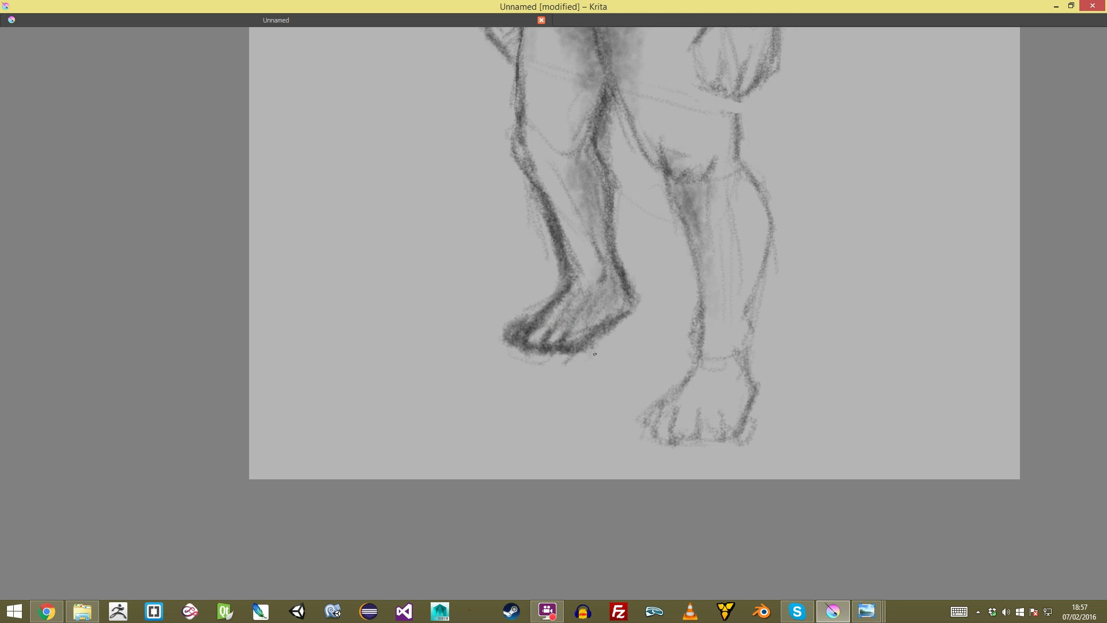
mouse_move(566, 351)
left_mouse_down()
mouse_move(636, 310)
mouse_move(618, 316)
mouse_move(616, 300)
left_mouse_up()
mouse_move(616, 306)
left_mouse_down()
mouse_move(616, 461)
mouse_move(616, 309)
left_mouse_up()
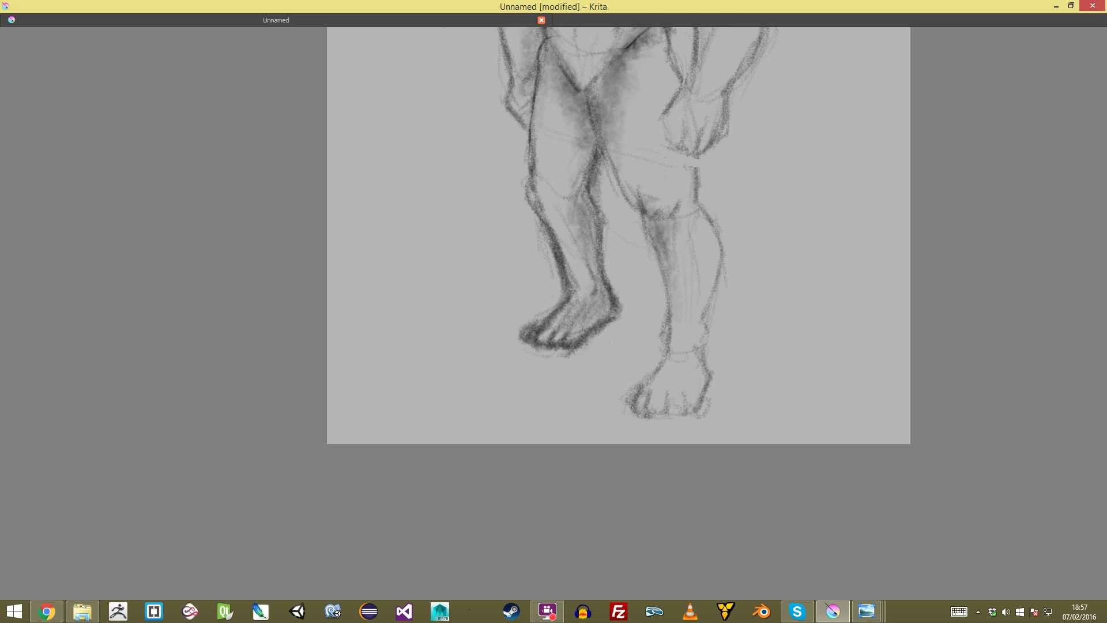
Step: Darken the near foot's toes and shade its instep and ankle
left_click_drag(658, 398, 675, 405)
mouse_move(667, 360)
left_mouse_down()
mouse_move(674, 378)
mouse_move(682, 323)
mouse_move(688, 422)
mouse_move(688, 390)
mouse_move(637, 455)
left_mouse_up()
left_click_drag(637, 455, 636, 400)
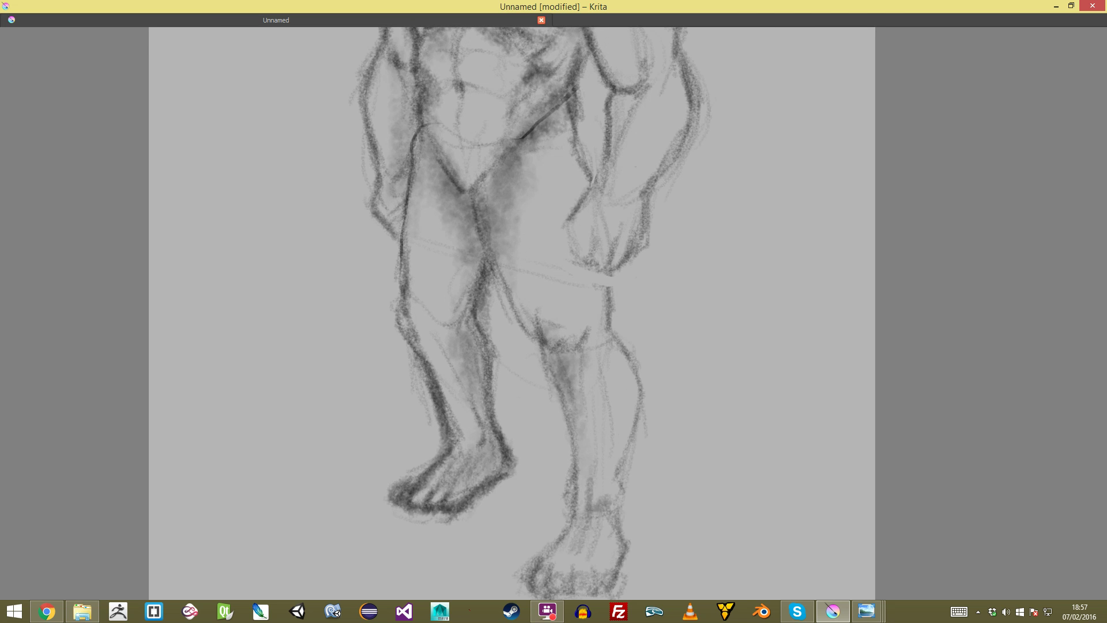
Step: Darken the outline of the near fist and define its thumb, fingers and knuckles
left_click_drag(636, 167, 635, 196)
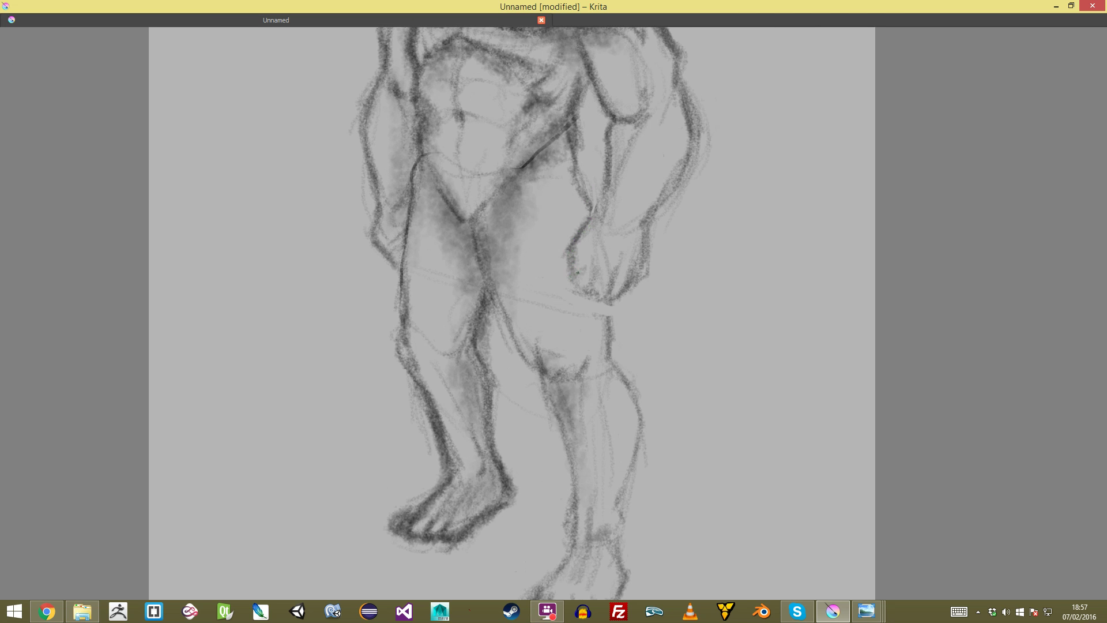
mouse_move(583, 267)
left_mouse_down()
mouse_move(639, 279)
mouse_move(626, 245)
mouse_move(618, 267)
mouse_move(633, 263)
mouse_move(626, 277)
mouse_move(644, 247)
mouse_move(623, 286)
mouse_move(593, 297)
left_mouse_up()
left_click_drag(575, 247, 567, 277)
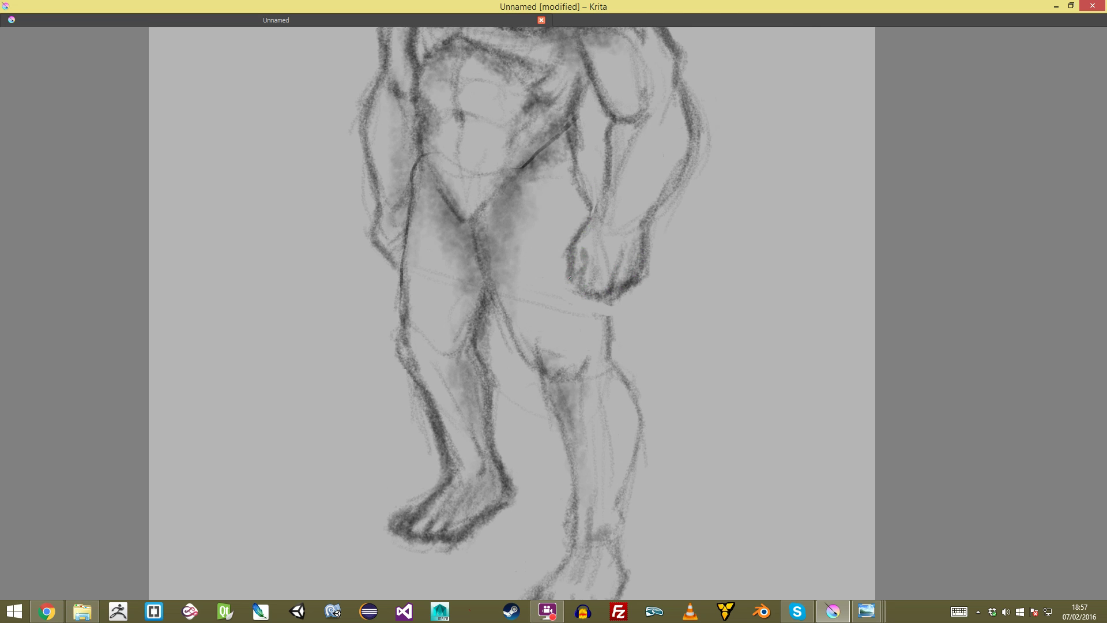
mouse_move(580, 227)
left_mouse_down()
mouse_move(602, 221)
mouse_move(609, 204)
mouse_move(604, 289)
left_mouse_up()
scroll(554, 312, "up", 2)
scroll(553, 313, "down", 3)
scroll(553, 313, "up", 2)
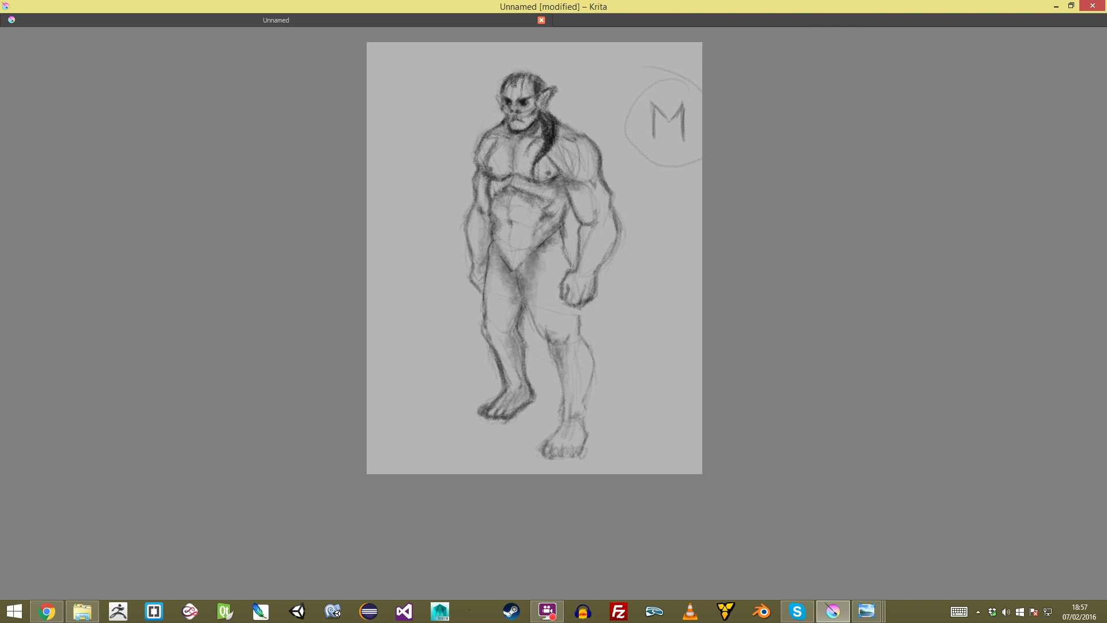
Step: Darken the outer contour of the near lower leg and the inner edge of the near thigh
key("plus")
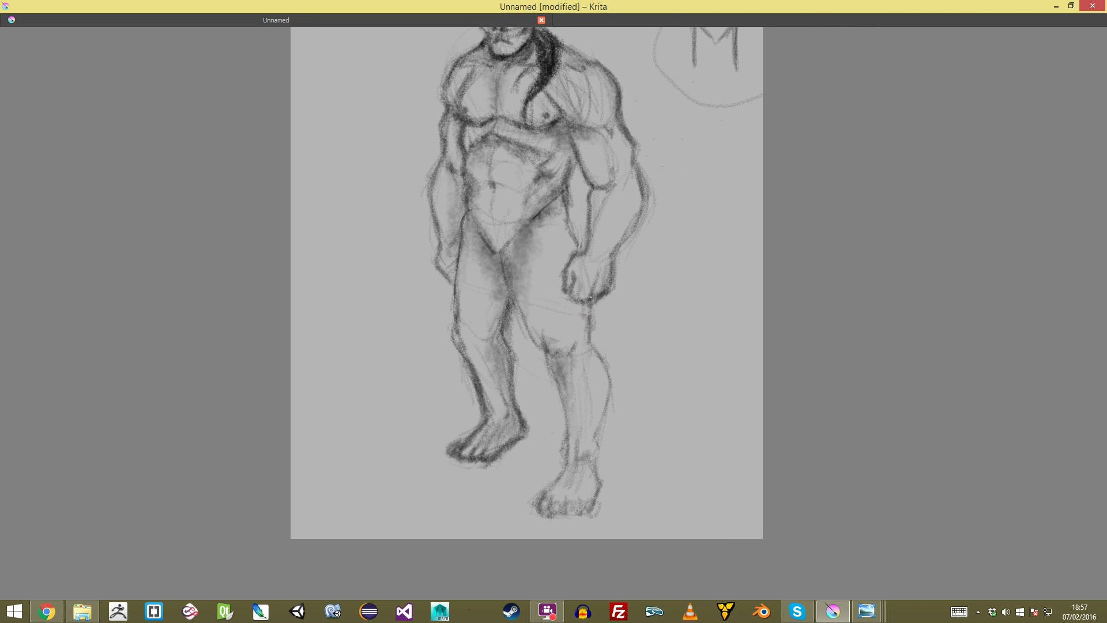
mouse_move(592, 333)
left_mouse_down()
mouse_move(608, 392)
mouse_move(600, 441)
left_mouse_up()
mouse_move(519, 316)
left_mouse_down()
mouse_move(539, 350)
mouse_move(548, 352)
mouse_move(548, 332)
left_mouse_up()
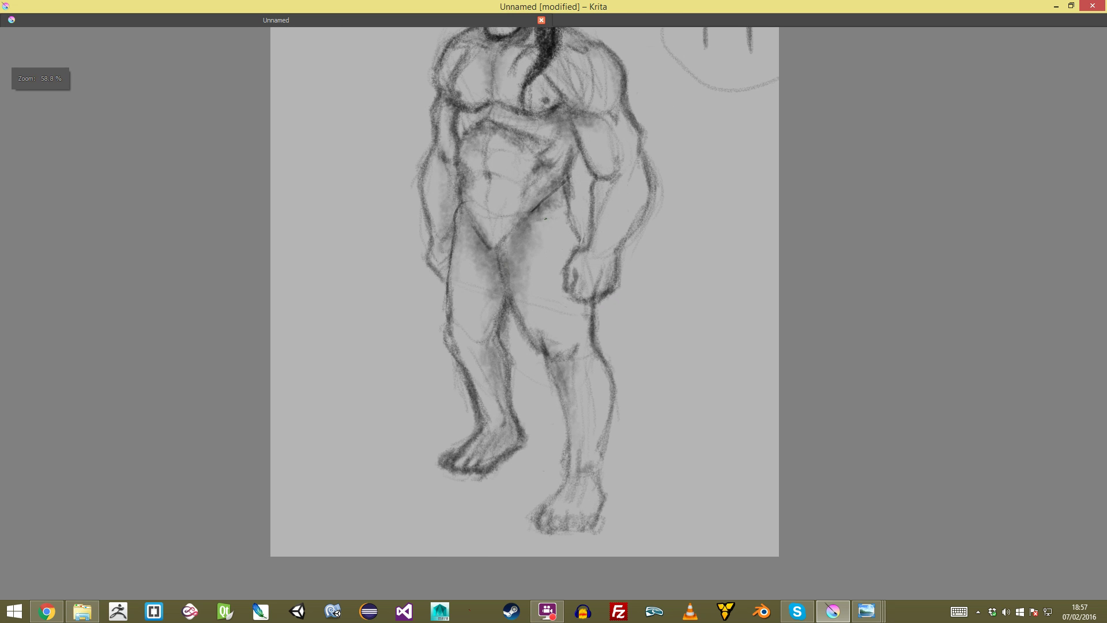
Step: Shade the inner side of the near thigh and refine the tones around the far thigh and near forearm
left_click_drag(554, 203, 526, 301)
mouse_move(537, 263)
left_mouse_down()
mouse_move(527, 312)
mouse_move(539, 409)
left_mouse_up()
scroll(493, 245, "up", 5)
mouse_move(460, 216)
left_mouse_down()
mouse_move(492, 326)
mouse_move(535, 338)
left_mouse_up()
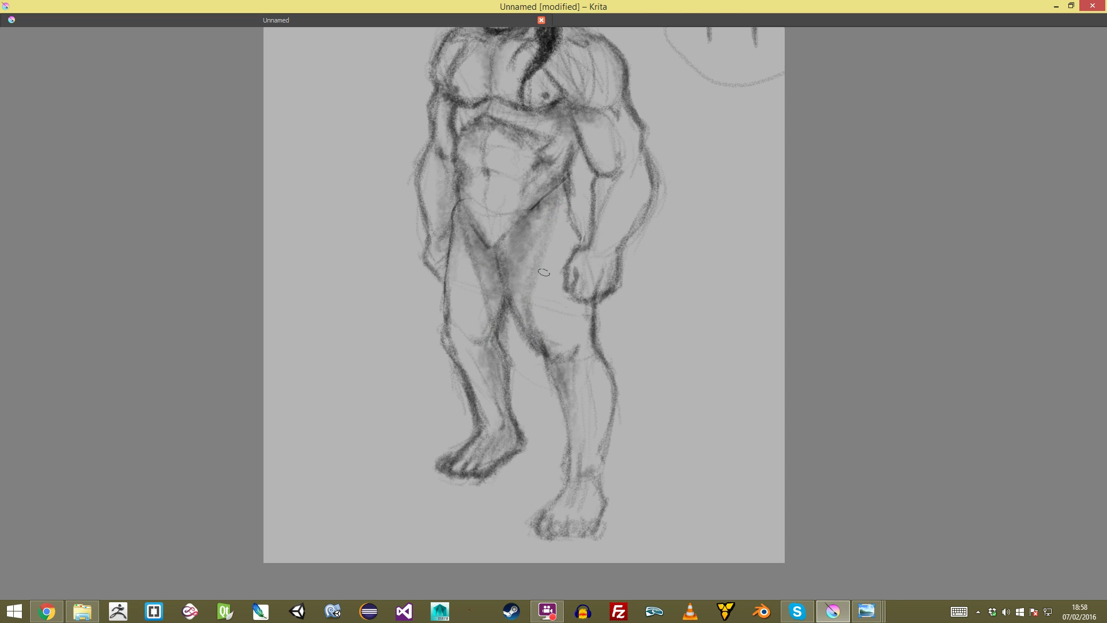
left_click_drag(486, 298, 486, 334)
left_click_drag(644, 194, 646, 213)
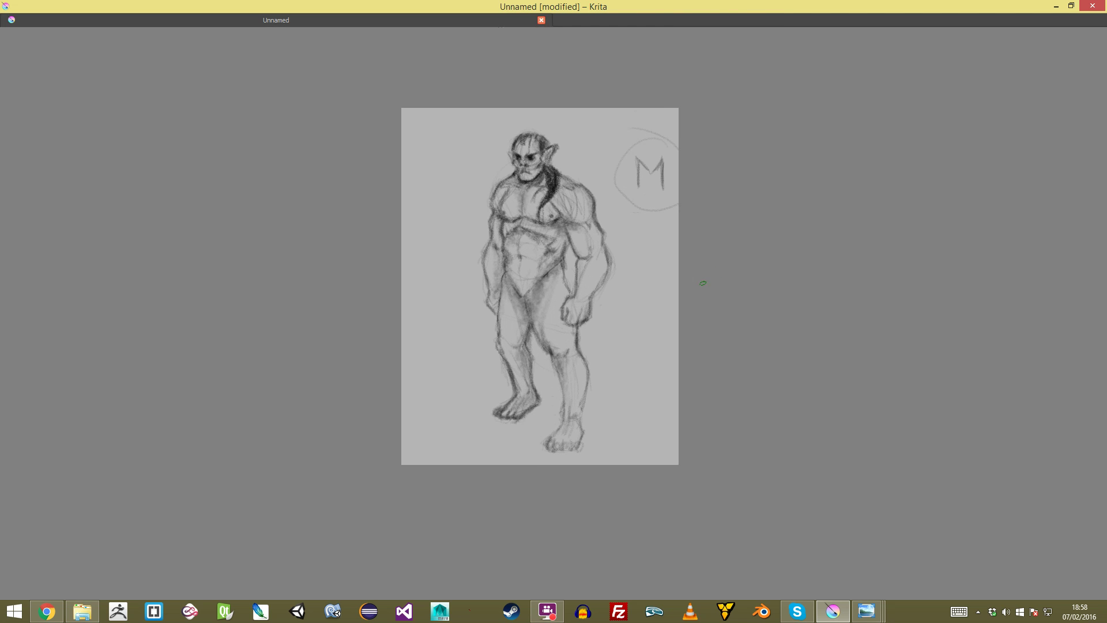
Step: Lower the opacity of the sketch on Layer 2 to 37% and add a new layer beneath it
key("Tab")
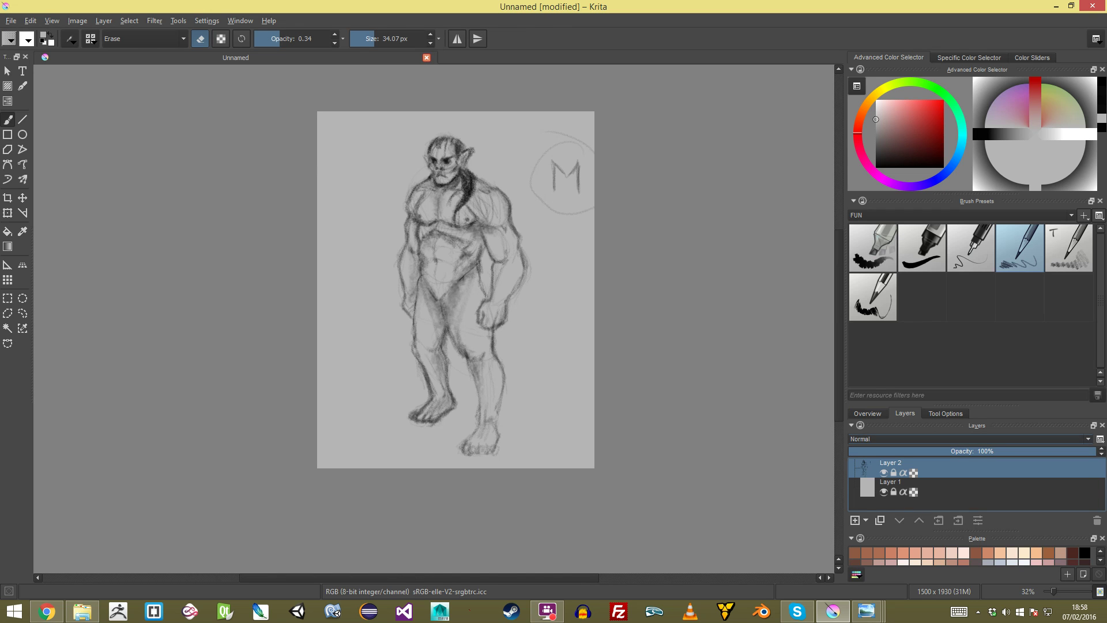
left_click_drag(976, 405, 975, 333)
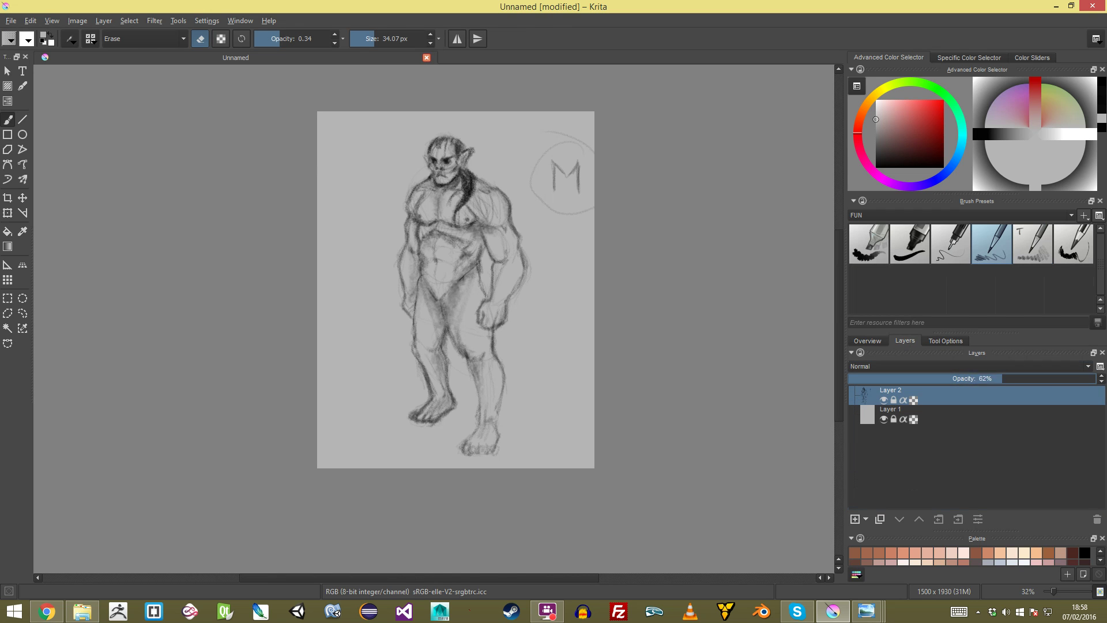
left_click(966, 379)
left_click_drag(965, 379, 941, 379)
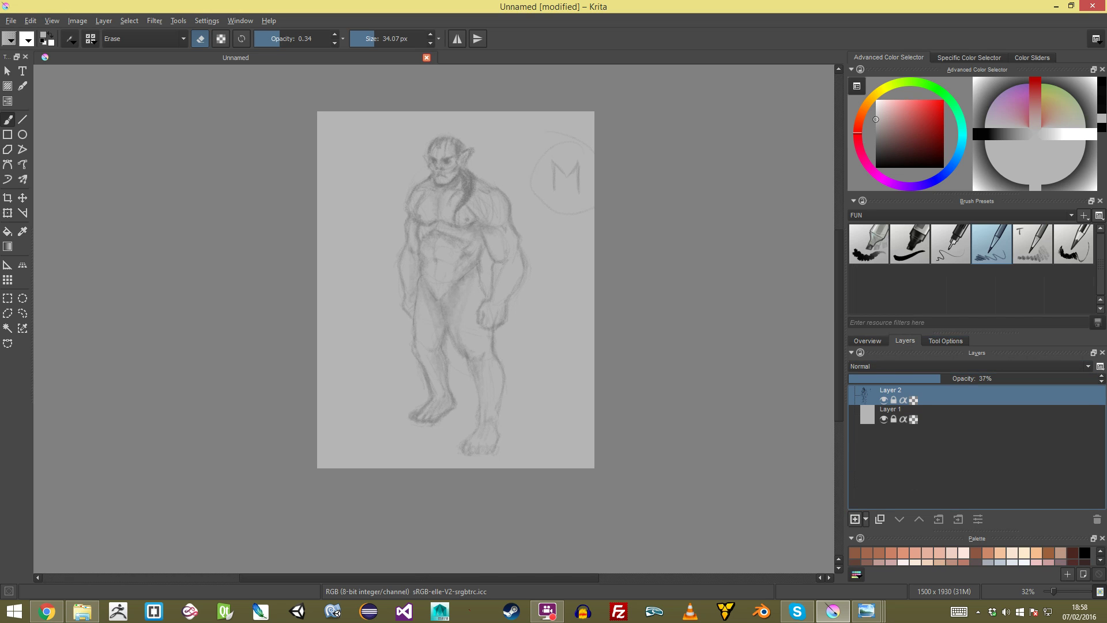
left_click(855, 519)
left_click_drag(900, 395, 900, 432)
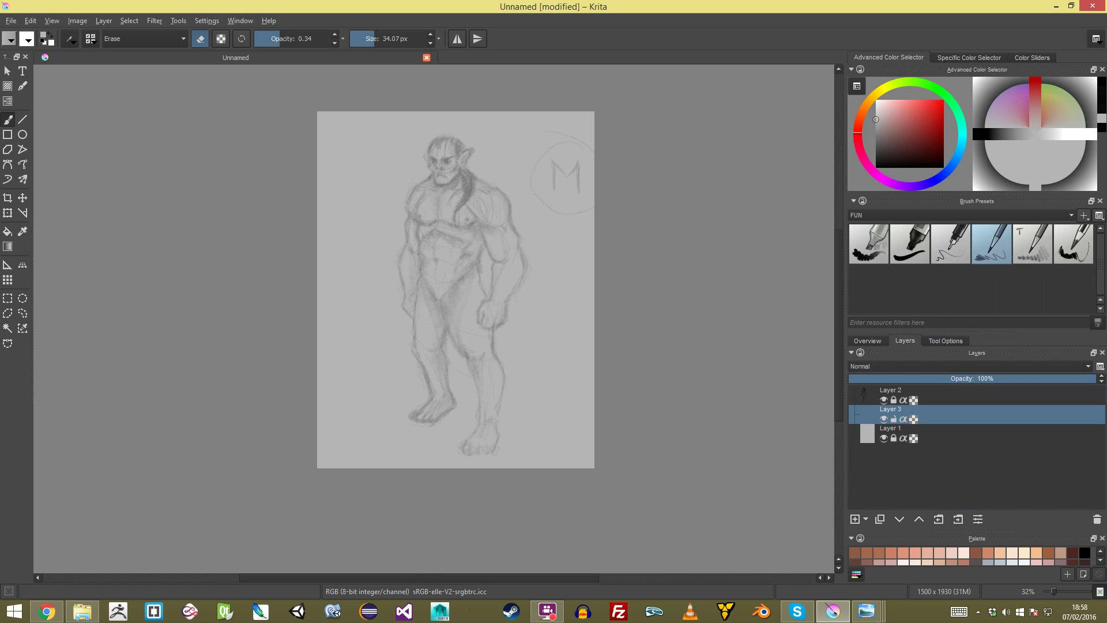
Step: Block in the chest, abdomen and groin on Layer 3 in mid grey with the Fill_block brush
left_click(910, 245)
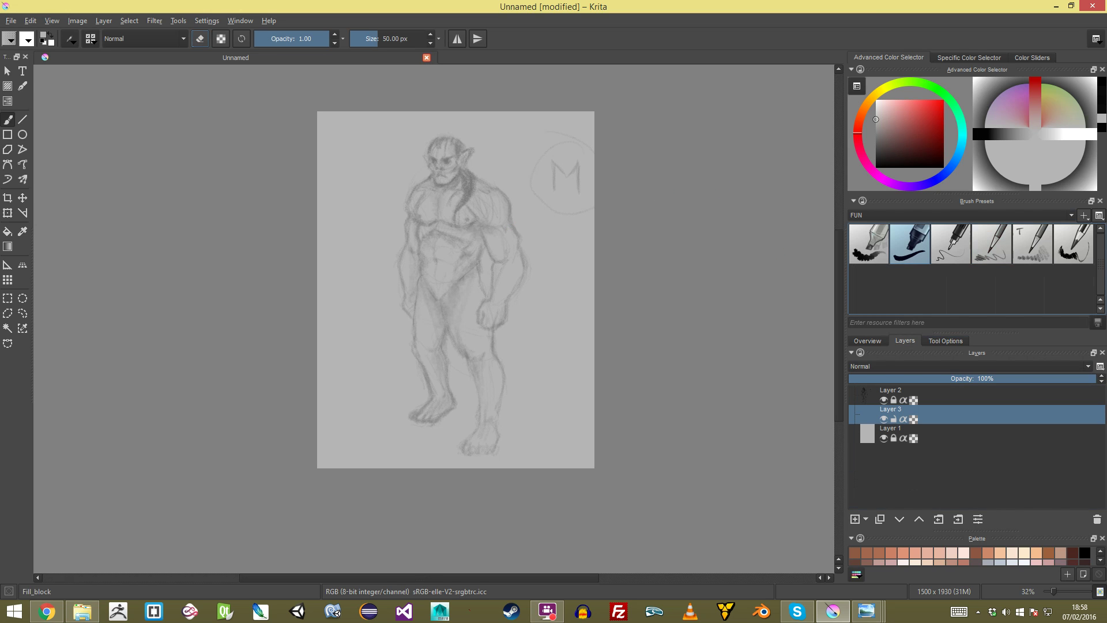
mouse_move(881, 164)
left_mouse_down()
mouse_move(887, 127)
mouse_move(876, 136)
left_mouse_up()
mouse_move(455, 155)
left_mouse_down()
mouse_move(455, 121)
mouse_move(468, 171)
left_mouse_up()
left_click_drag(468, 170, 462, 255)
key("bracketleft")
mouse_move(424, 192)
left_mouse_down()
mouse_move(416, 231)
mouse_move(453, 260)
mouse_move(481, 208)
mouse_move(480, 286)
left_mouse_up()
key("bracketleft")
key("plus")
mouse_move(416, 216)
left_mouse_down()
mouse_move(404, 229)
mouse_move(407, 292)
mouse_move(424, 340)
mouse_move(446, 269)
mouse_move(468, 268)
mouse_move(445, 341)
mouse_move(489, 316)
left_mouse_up()
left_click_drag(387, 129, 419, 240)
Step: Fill the side of the neck and the far shoulder, arm and hand in grey with a smaller brush
key("bracketleft")
key("bracketleft")
key("bracketleft")
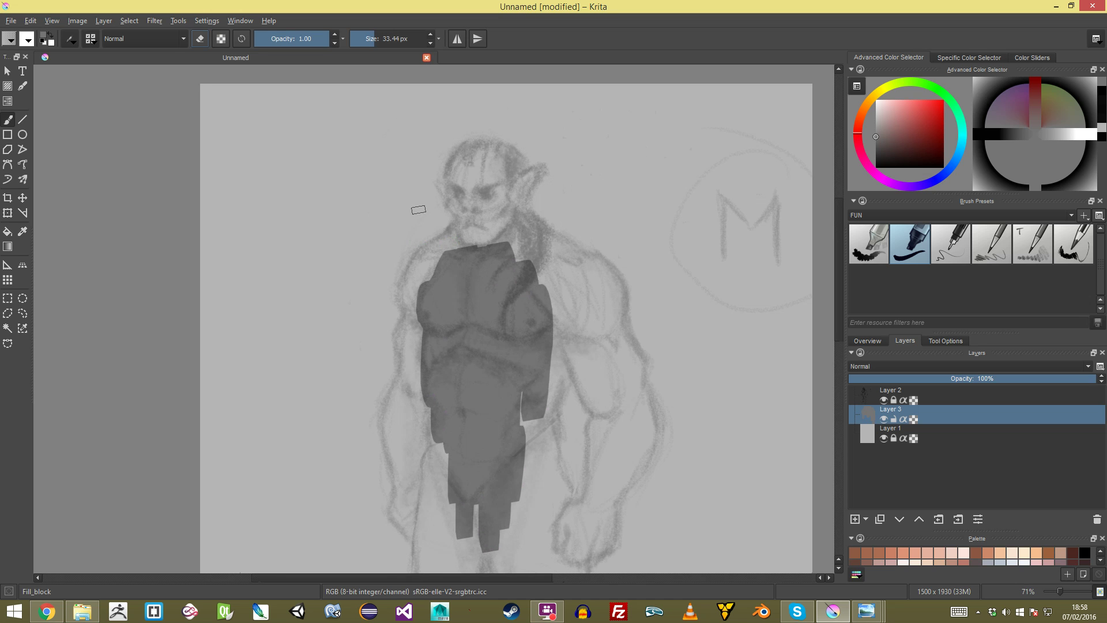
key("plus")
left_click_drag(476, 182, 397, 269)
mouse_move(420, 230)
left_mouse_down()
mouse_move(397, 271)
mouse_move(402, 304)
mouse_move(412, 258)
mouse_move(447, 258)
mouse_move(482, 129)
left_mouse_up()
mouse_move(436, 174)
left_mouse_down()
mouse_move(424, 218)
mouse_move(427, 248)
mouse_move(446, 251)
mouse_move(433, 338)
mouse_move(430, 254)
mouse_move(427, 263)
left_mouse_up()
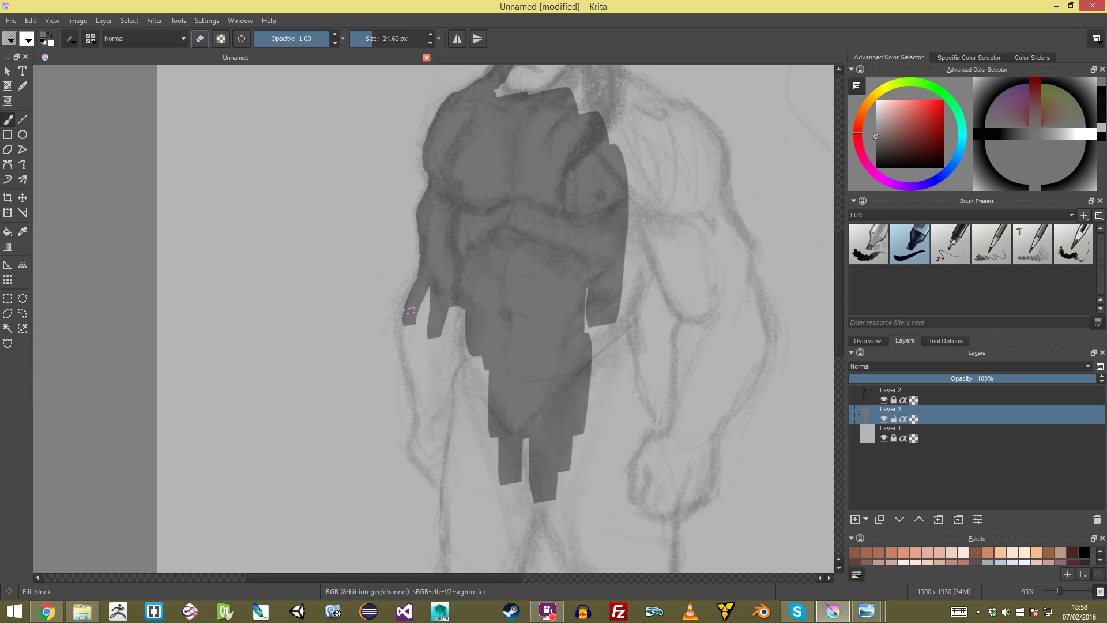
mouse_move(416, 299)
left_mouse_down()
mouse_move(406, 335)
mouse_move(417, 375)
mouse_move(431, 265)
mouse_move(445, 403)
mouse_move(466, 420)
left_mouse_up()
mouse_move(466, 381)
left_mouse_down()
mouse_move(473, 281)
mouse_move(429, 337)
mouse_move(428, 361)
mouse_move(470, 326)
mouse_move(494, 334)
mouse_move(503, 453)
left_mouse_up()
Step: Block in the far thigh, lower leg and foot in the same grey, following the sketch contour
scroll(503, 453, "down", 3)
mouse_move(447, 206)
left_mouse_down()
mouse_move(452, 284)
mouse_move(494, 363)
left_mouse_up()
left_click_drag(476, 321, 505, 427)
mouse_move(522, 177)
left_mouse_down()
mouse_move(526, 286)
mouse_move(516, 315)
mouse_move(502, 257)
mouse_move(467, 229)
mouse_move(469, 312)
mouse_move(490, 320)
mouse_move(505, 349)
left_mouse_up()
mouse_move(519, 292)
left_mouse_down()
mouse_move(540, 327)
mouse_move(543, 401)
mouse_move(517, 281)
mouse_move(502, 354)
left_mouse_up()
mouse_move(524, 315)
left_mouse_down()
mouse_move(526, 275)
mouse_move(537, 318)
mouse_move(510, 272)
mouse_move(478, 310)
mouse_move(500, 323)
mouse_move(504, 412)
mouse_move(514, 400)
mouse_move(539, 440)
mouse_move(532, 393)
mouse_move(554, 437)
mouse_move(506, 303)
mouse_move(510, 326)
mouse_move(526, 331)
mouse_move(515, 307)
mouse_move(504, 348)
mouse_move(461, 387)
mouse_move(464, 402)
mouse_move(496, 409)
mouse_move(564, 380)
mouse_move(571, 347)
mouse_move(547, 379)
left_mouse_up()
key("ctrl+z")
mouse_move(536, 346)
left_mouse_down()
mouse_move(524, 437)
mouse_move(522, 353)
mouse_move(497, 372)
mouse_move(537, 355)
mouse_move(534, 369)
mouse_move(458, 385)
left_mouse_up()
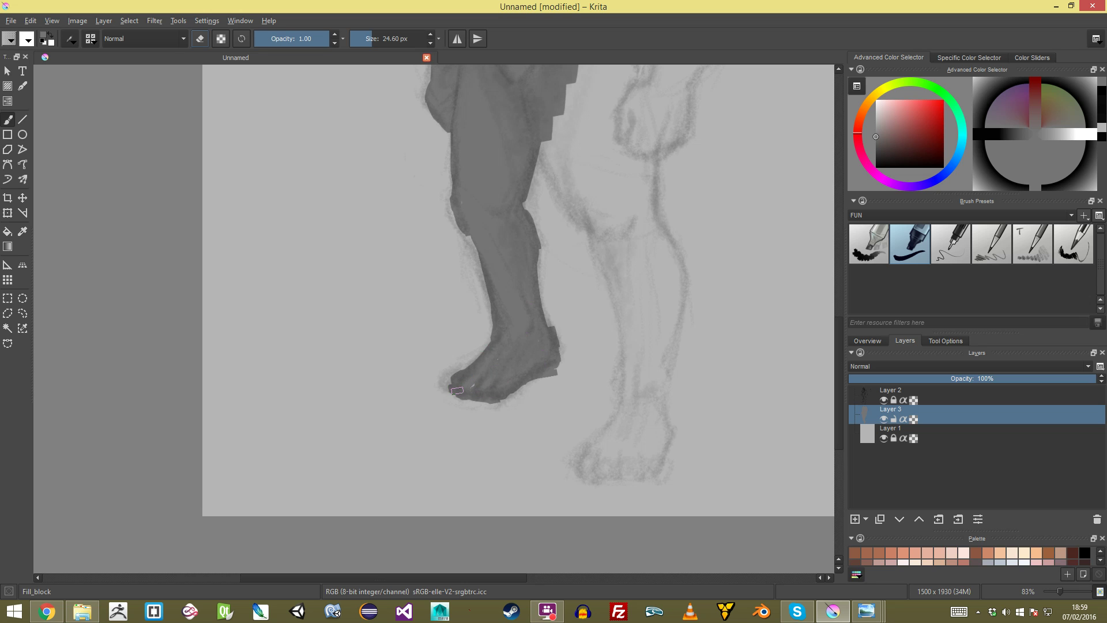
Step: Resample the silhouette grey and block in the near hip, thigh and lower leg down to the ankle
scroll(461, 380, "down", 6)
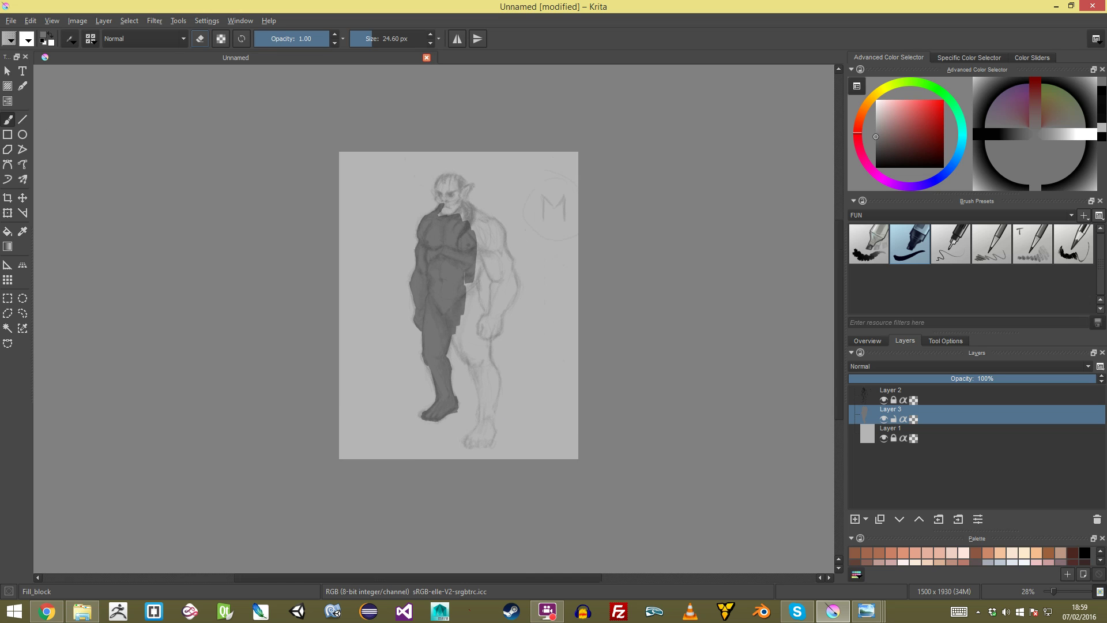
scroll(523, 315, "up", 4)
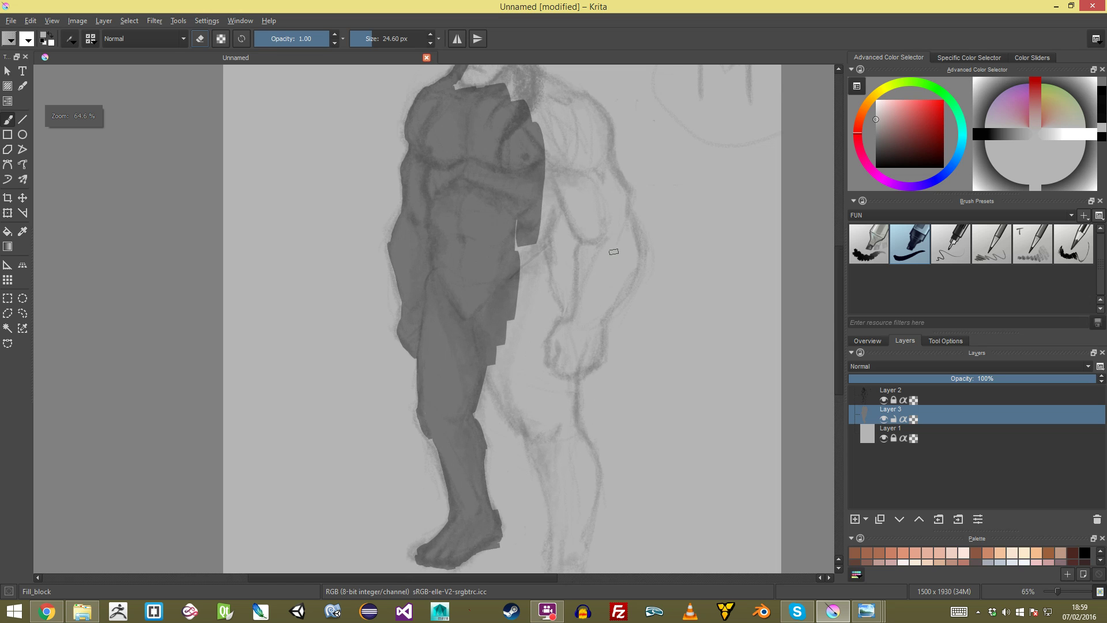
left_click(446, 395, "ctrl")
left_click_drag(523, 311, 531, 310)
mouse_move(492, 346)
left_mouse_down()
mouse_move(511, 401)
mouse_move(539, 433)
mouse_move(510, 327)
mouse_move(526, 234)
mouse_move(535, 248)
mouse_move(557, 166)
mouse_move(559, 176)
left_mouse_up()
mouse_move(533, 260)
left_mouse_down()
mouse_move(561, 327)
mouse_move(540, 297)
mouse_move(537, 341)
mouse_move(529, 335)
mouse_move(541, 406)
mouse_move(549, 354)
mouse_move(562, 370)
mouse_move(562, 333)
mouse_move(551, 450)
left_mouse_up()
mouse_move(551, 453)
left_mouse_down()
mouse_move(547, 285)
mouse_move(529, 284)
mouse_move(528, 297)
mouse_move(517, 274)
mouse_move(527, 306)
mouse_move(542, 314)
mouse_move(536, 269)
mouse_move(564, 320)
left_mouse_up()
mouse_move(546, 272)
left_mouse_down()
mouse_move(564, 324)
mouse_move(575, 300)
mouse_move(564, 265)
mouse_move(586, 303)
mouse_move(569, 392)
left_mouse_up()
key("ctrl+z")
key("ctrl+z")
key("ctrl+z")
mouse_move(575, 279)
left_mouse_down()
mouse_move(586, 330)
mouse_move(586, 303)
mouse_move(576, 373)
mouse_move(532, 298)
mouse_move(556, 365)
mouse_move(545, 332)
mouse_move(556, 404)
mouse_move(544, 328)
mouse_move(547, 425)
mouse_move(555, 339)
mouse_move(557, 381)
mouse_move(573, 331)
mouse_move(562, 434)
mouse_move(576, 367)
mouse_move(568, 435)
left_mouse_up()
left_click_drag(583, 343, 571, 419)
left_click_drag(544, 376, 565, 274)
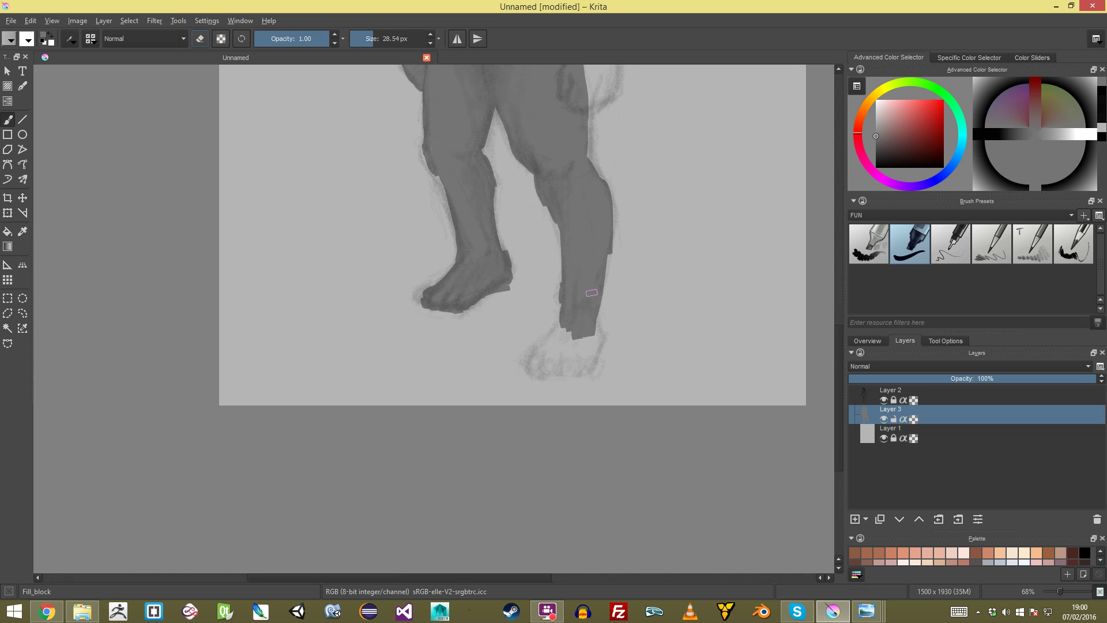
Step: Fill the near foot in grey and trim the excess around its toes with the eraser
mouse_move(594, 332)
left_mouse_down()
mouse_move(583, 383)
mouse_move(592, 332)
mouse_move(559, 360)
mouse_move(566, 321)
mouse_move(534, 362)
mouse_move(594, 383)
left_mouse_up()
key("e")
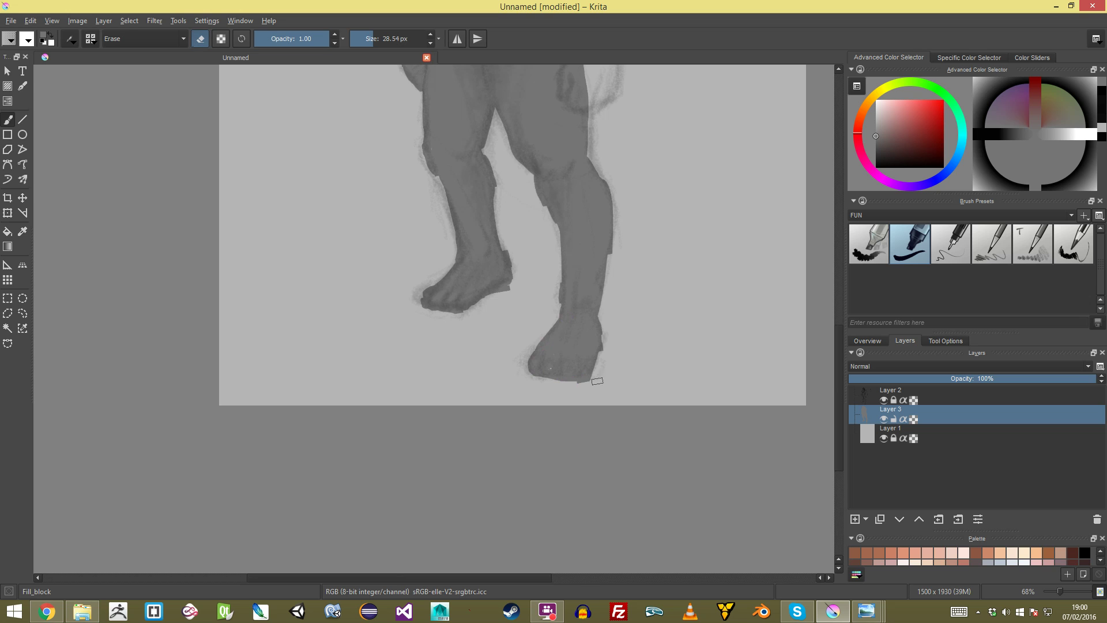
mouse_move(521, 361)
left_mouse_down()
mouse_move(539, 327)
mouse_move(527, 361)
left_mouse_up()
key("e")
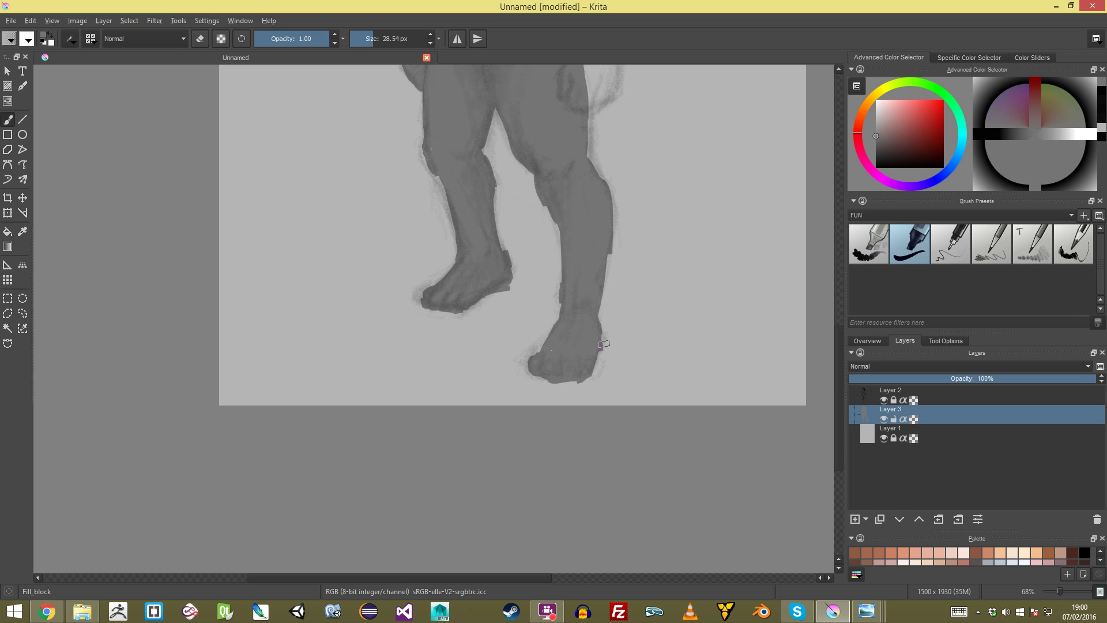
Step: Block in the near arm, fist and shoulder in grey, leaving the gap between arm and torso open
left_click_drag(568, 346, 549, 605)
left_click_drag(519, 346, 519, 388)
left_click(883, 399)
left_click(884, 400)
key("plus")
key("plus")
left_click_drag(555, 155, 570, 205)
mouse_move(550, 174)
left_mouse_down()
mouse_move(588, 246)
mouse_move(575, 273)
mouse_move(585, 244)
mouse_move(591, 253)
mouse_move(566, 382)
mouse_move(589, 366)
mouse_move(589, 318)
mouse_move(589, 330)
mouse_move(631, 254)
mouse_move(619, 226)
mouse_move(589, 312)
mouse_move(615, 272)
mouse_move(593, 285)
mouse_move(601, 242)
left_mouse_up()
left_click_drag(589, 126, 583, 252)
left_click_drag(584, 252, 590, 251)
Step: Fill the neck, face, scalp and both pointed ears in grey to complete the silhouette
mouse_move(518, 256)
left_mouse_down()
mouse_move(549, 300)
mouse_move(551, 248)
mouse_move(543, 296)
mouse_move(596, 390)
mouse_move(608, 335)
mouse_move(572, 228)
mouse_move(593, 285)
mouse_move(555, 239)
mouse_move(470, 180)
mouse_move(452, 199)
mouse_move(455, 173)
mouse_move(571, 237)
mouse_move(483, 161)
mouse_move(590, 265)
left_mouse_up()
mouse_move(578, 307)
left_mouse_down()
mouse_move(502, 193)
mouse_move(484, 135)
mouse_move(498, 283)
left_mouse_up()
mouse_move(505, 240)
left_mouse_down()
mouse_move(453, 253)
mouse_move(472, 294)
left_mouse_up()
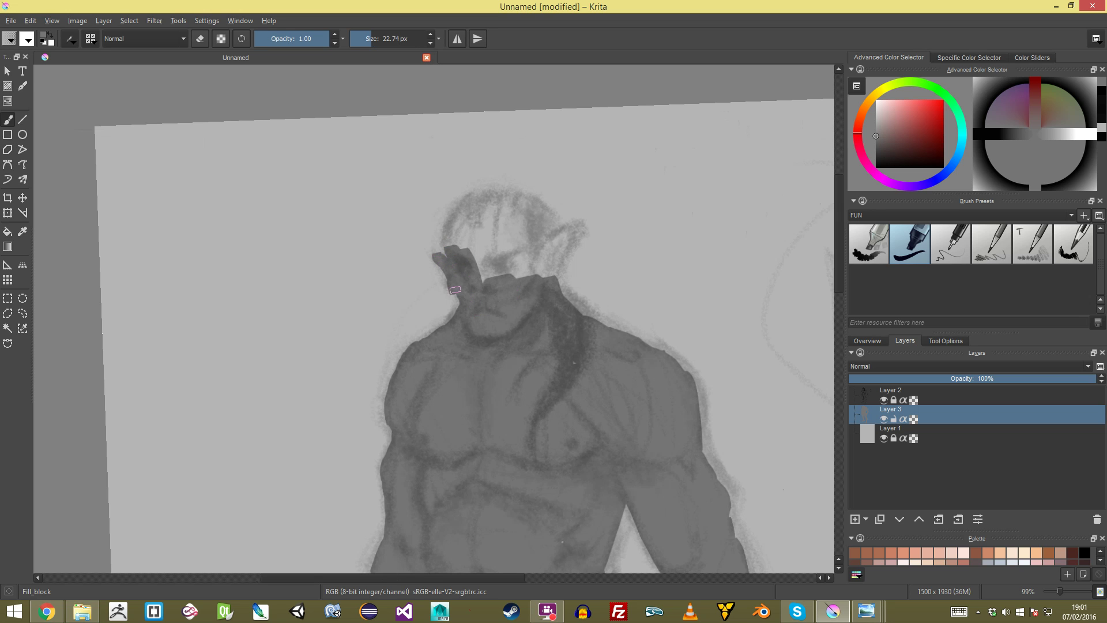
mouse_move(451, 241)
left_mouse_down()
mouse_move(469, 215)
mouse_move(503, 271)
mouse_move(514, 279)
mouse_move(548, 254)
mouse_move(553, 277)
mouse_move(566, 234)
mouse_move(542, 242)
mouse_move(517, 202)
mouse_move(479, 205)
mouse_move(532, 219)
left_mouse_up()
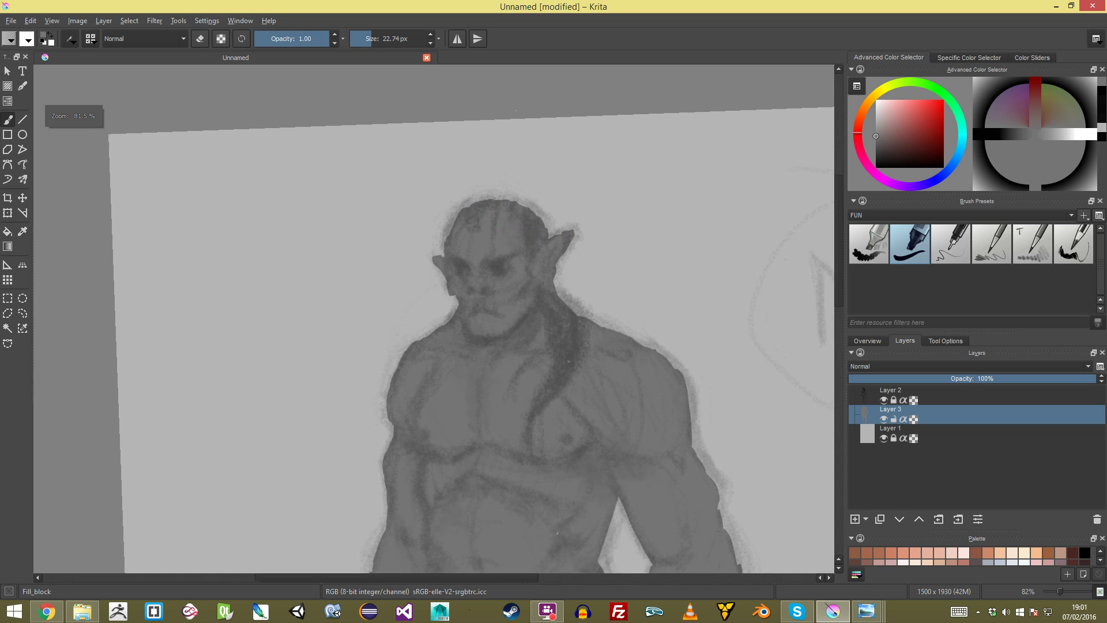
Step: Straighten the rotated canvas view and hide the Layer 2 sketch
scroll(467, 240, "down", 6)
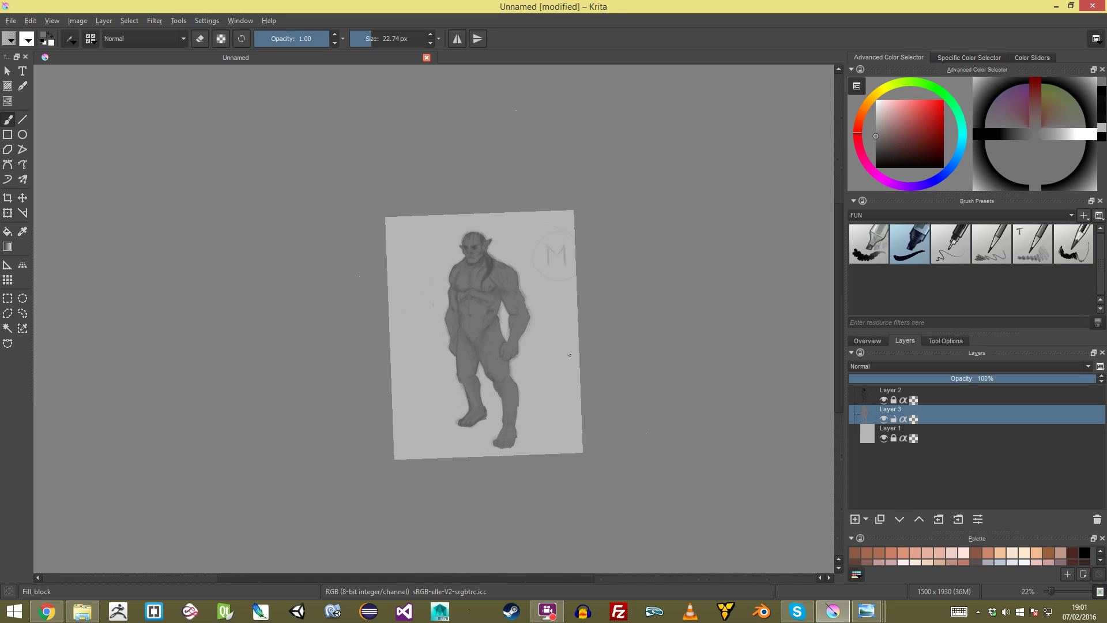
key("5")
scroll(515, 279, "up", 5)
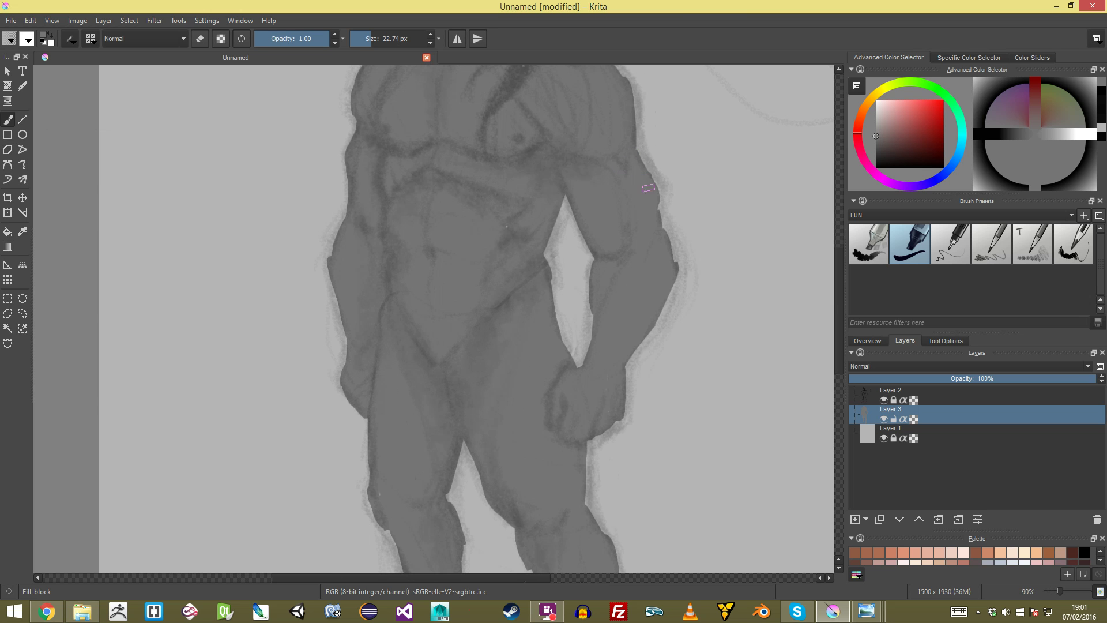
key("2")
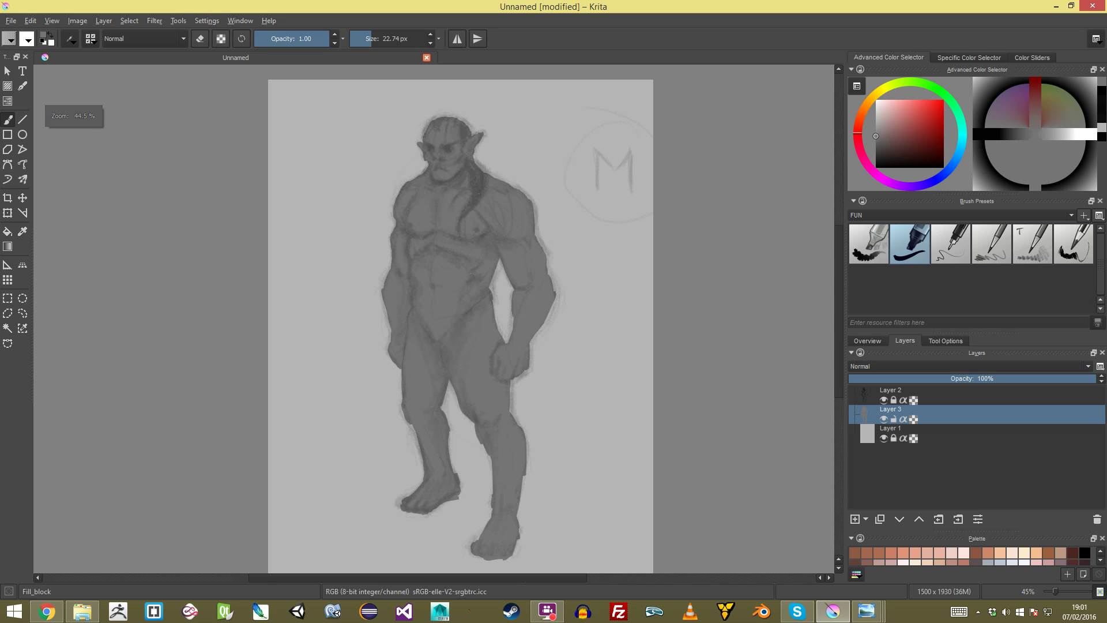
left_click(883, 400)
Step: Examine the plain silhouette at a reduced size, both mirrored and unmirrored
left_click_drag(553, 257, 545, 273)
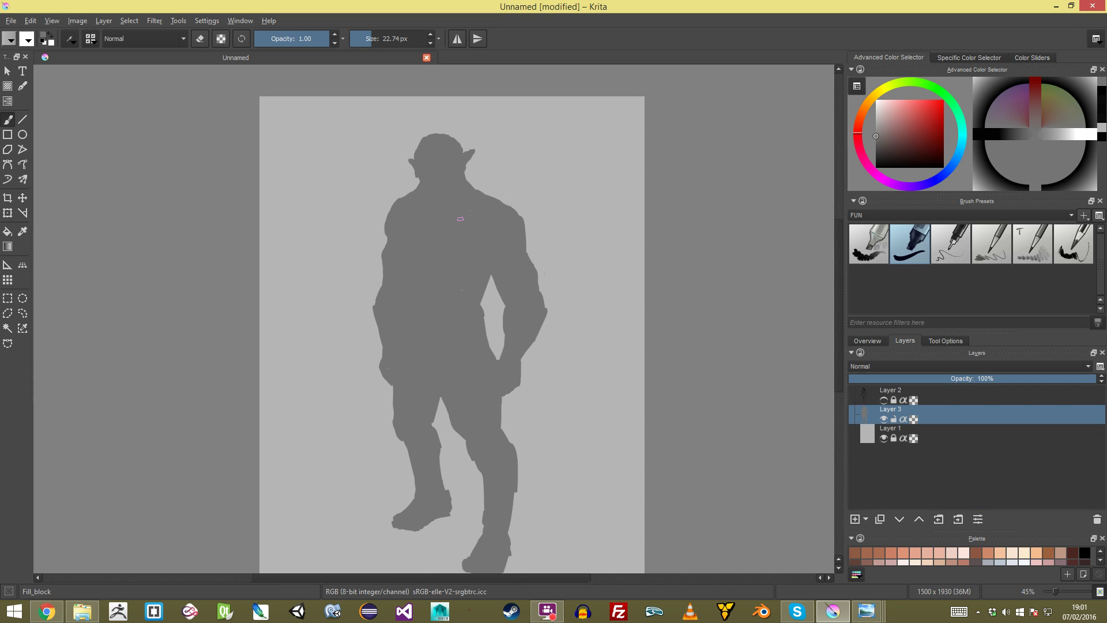
mouse_move(545, 273)
left_mouse_down()
mouse_move(561, 250)
mouse_move(560, 314)
mouse_move(561, 274)
left_mouse_up()
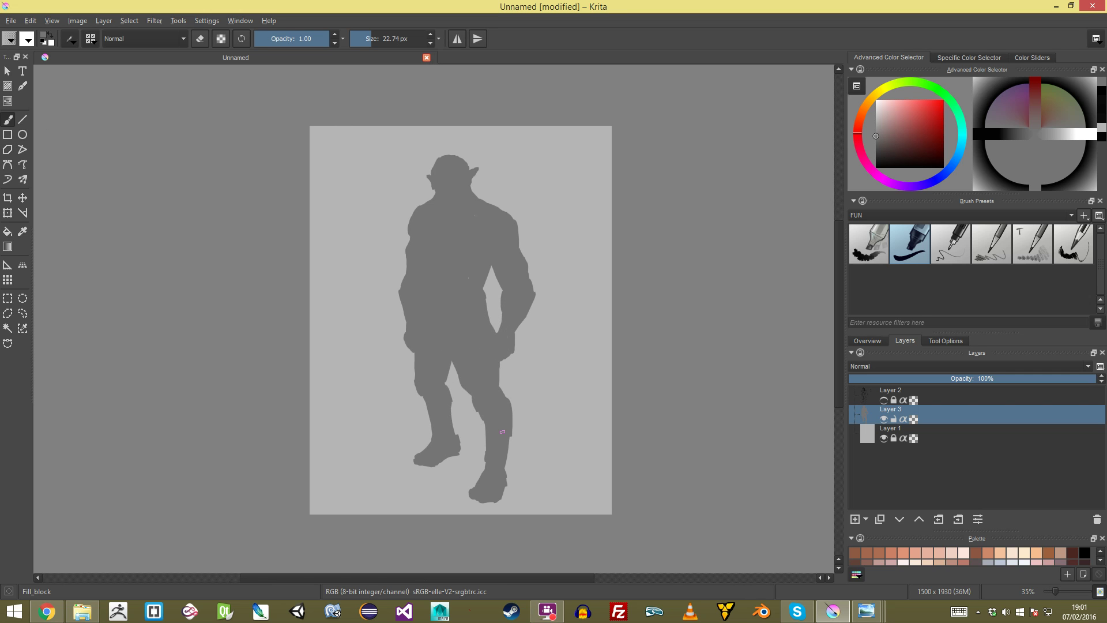
key("m")
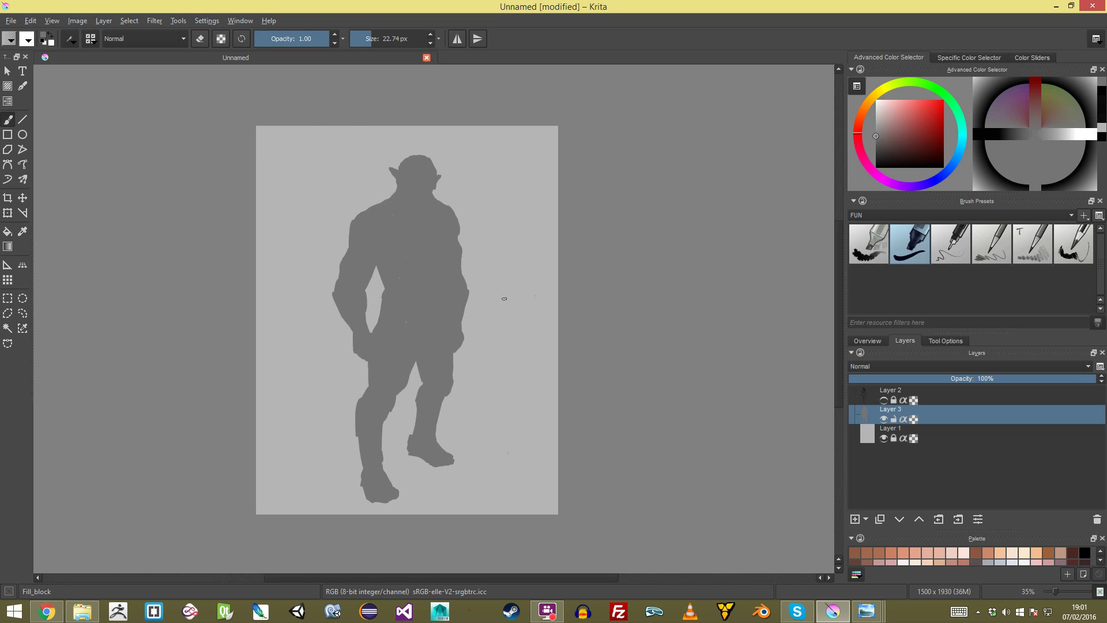
key("m")
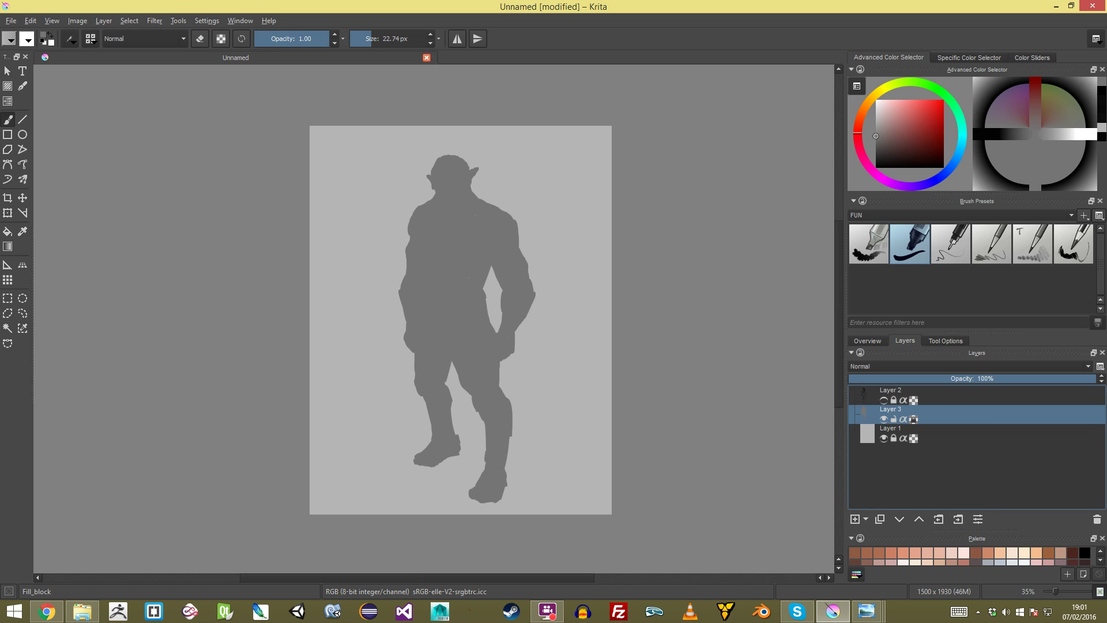
left_click(876, 167)
mouse_move(397, 265)
left_mouse_down()
mouse_move(383, 396)
mouse_move(520, 447)
mouse_move(502, 491)
left_mouse_up()
key("ctrl+z")
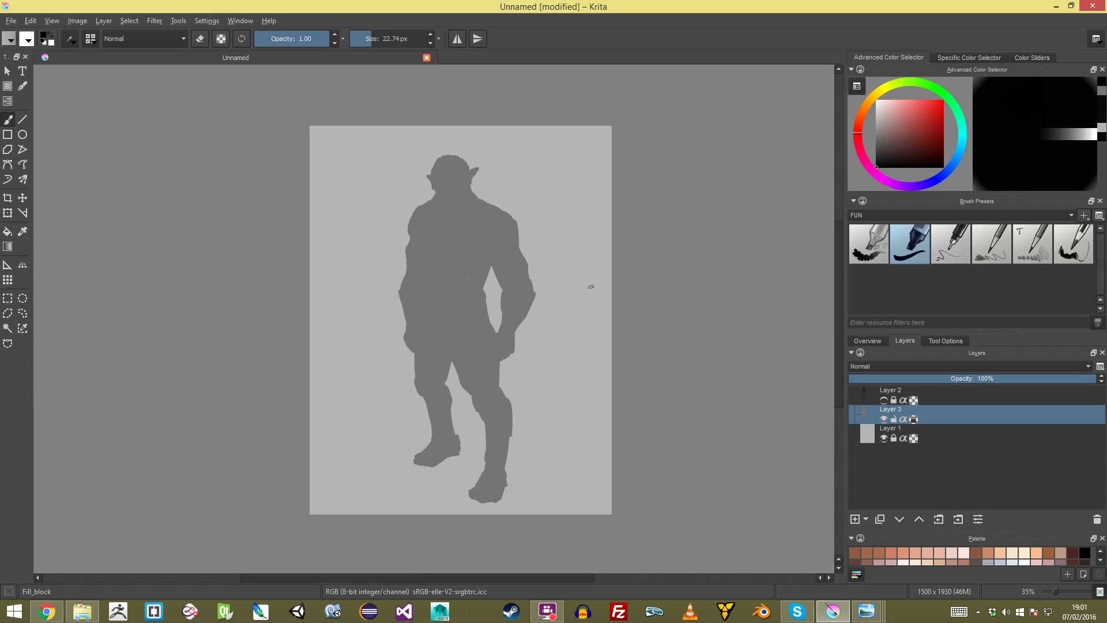
left_click_drag(564, 307, 574, 286)
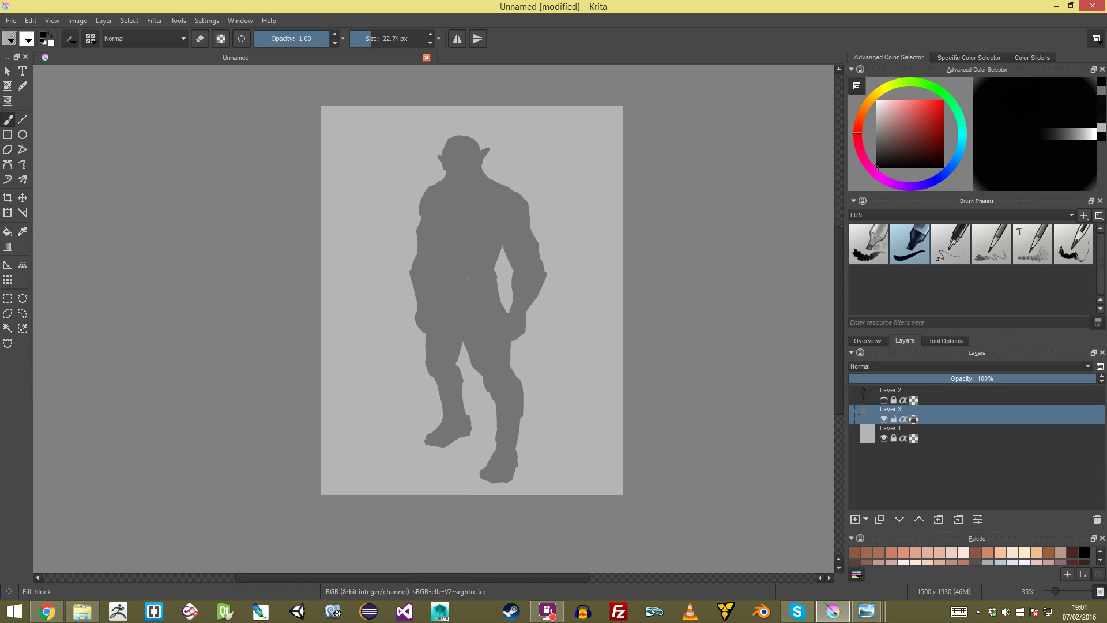
Step: Choose the Gradient tool and keep its shape set to Linear
left_click(8, 247)
left_click_drag(479, 327, 467, 170)
key("ctrl+z")
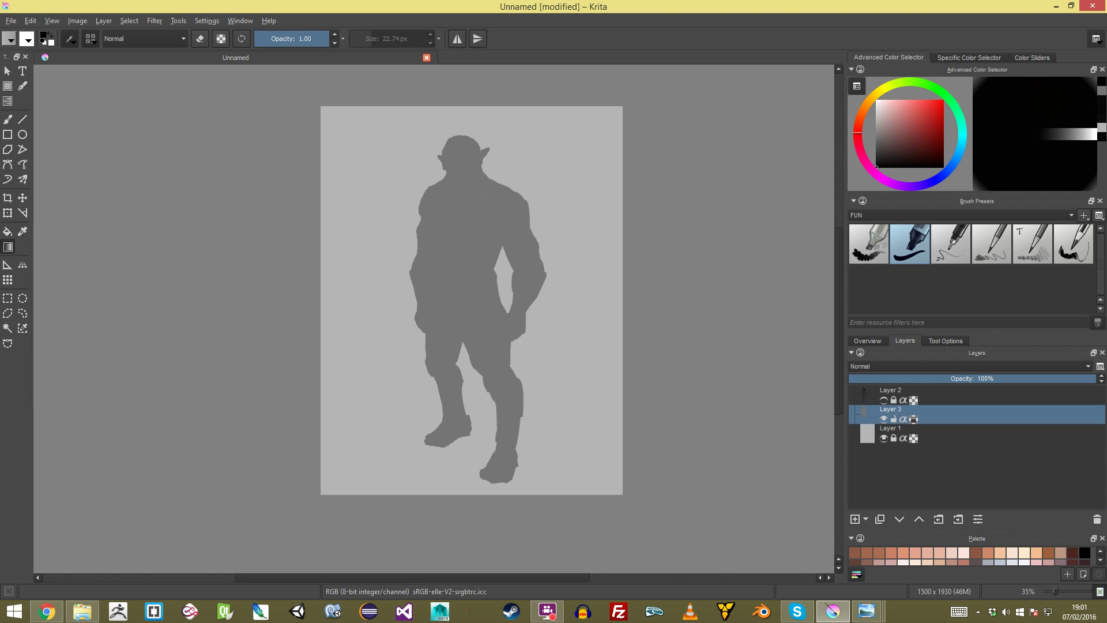
left_click(946, 340)
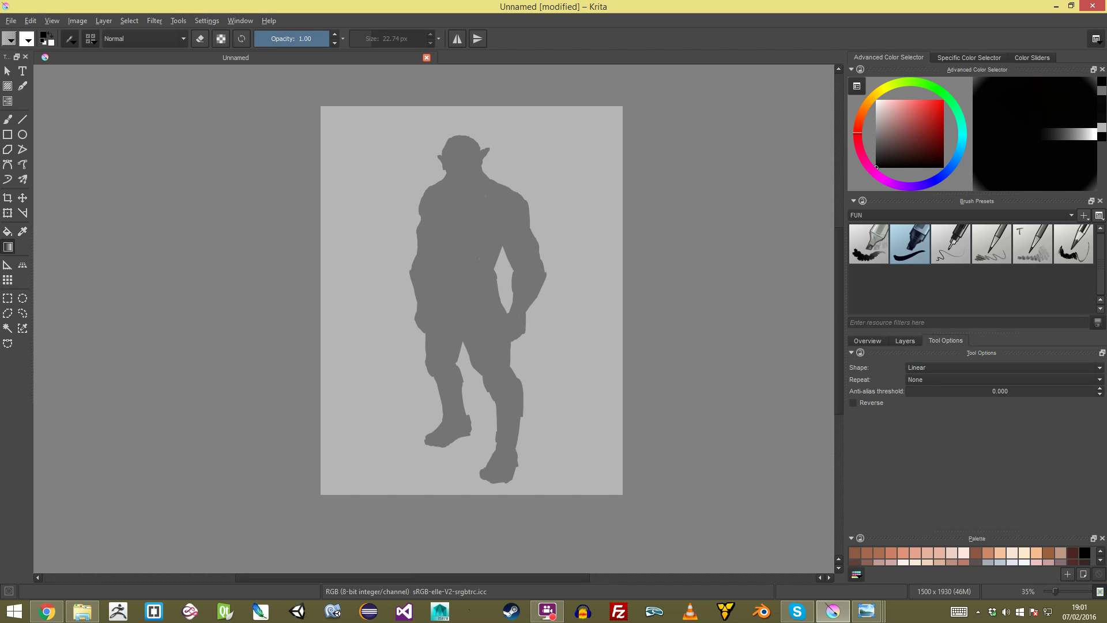
left_click(1005, 368)
left_click(1005, 368)
left_click(1005, 368)
left_click(1005, 368)
Step: Apply a linear dark-grey gradient fading upward from the feet over the silhouette on Layer 3, and return to the Brush tool
left_click_drag(884, 146, 877, 142)
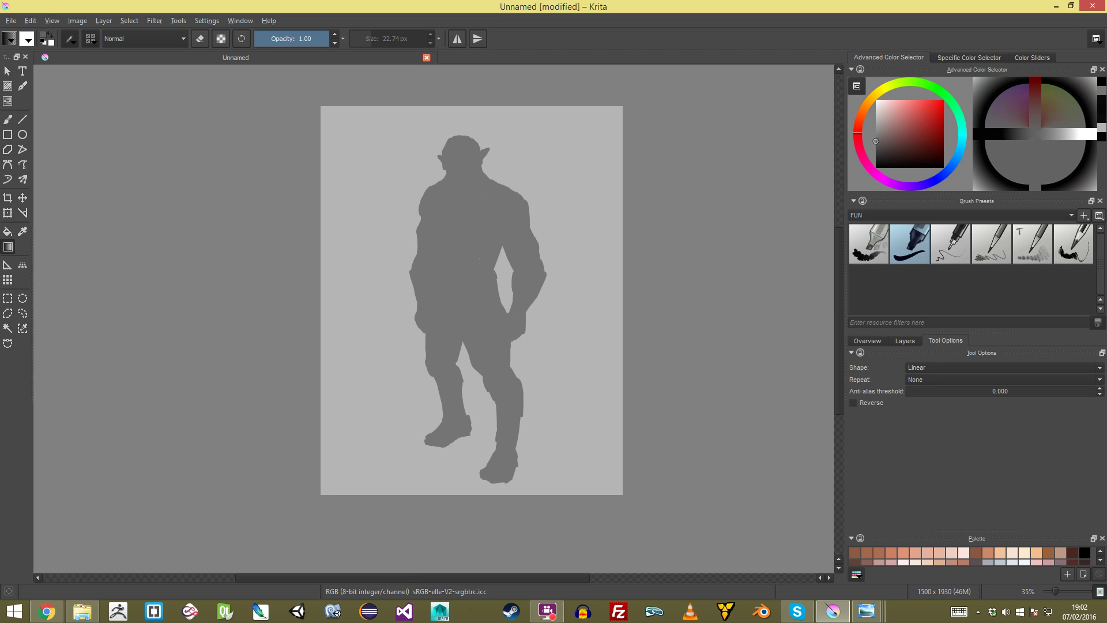
left_click_drag(495, 450, 500, 169)
left_click(876, 149)
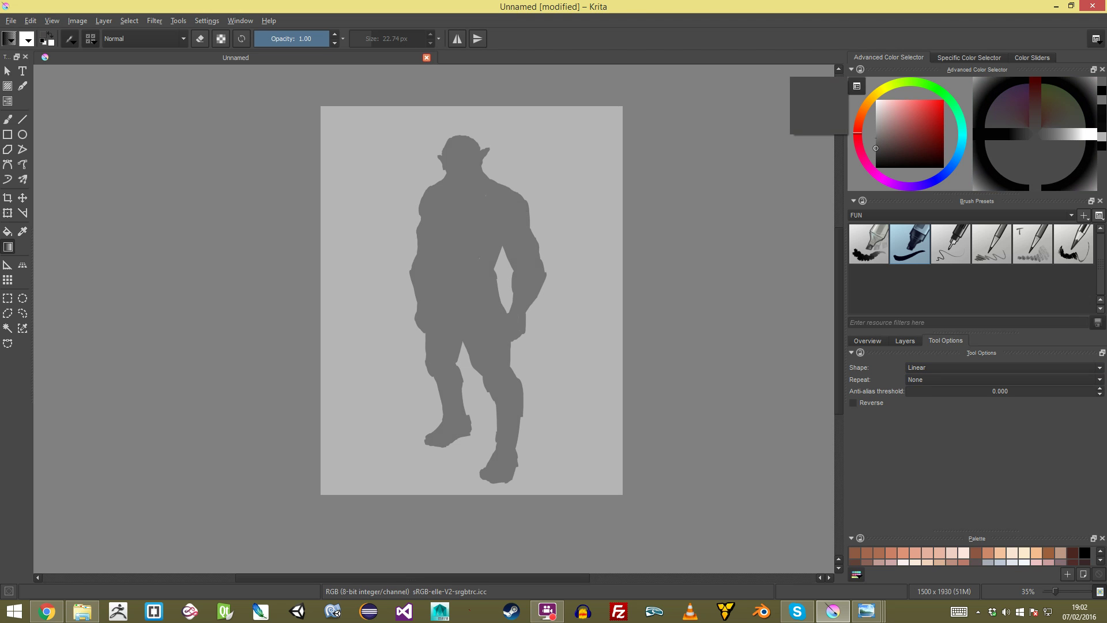
left_click_drag(453, 436, 451, 224)
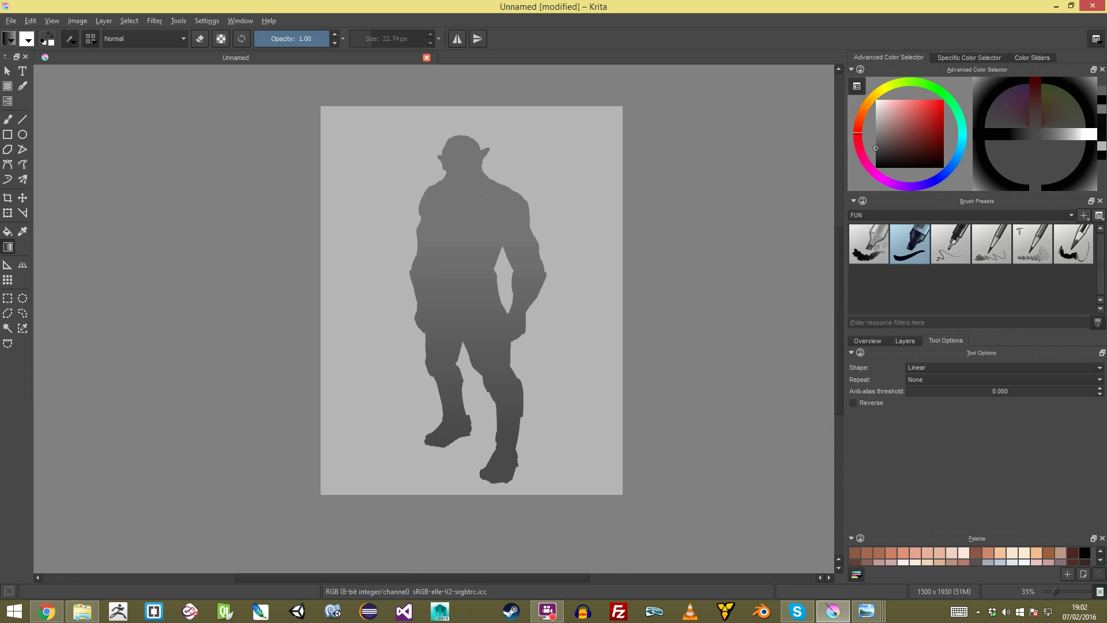
key("ctrl+z")
left_click_drag(459, 432, 459, 433)
left_click(868, 341)
left_click(905, 341)
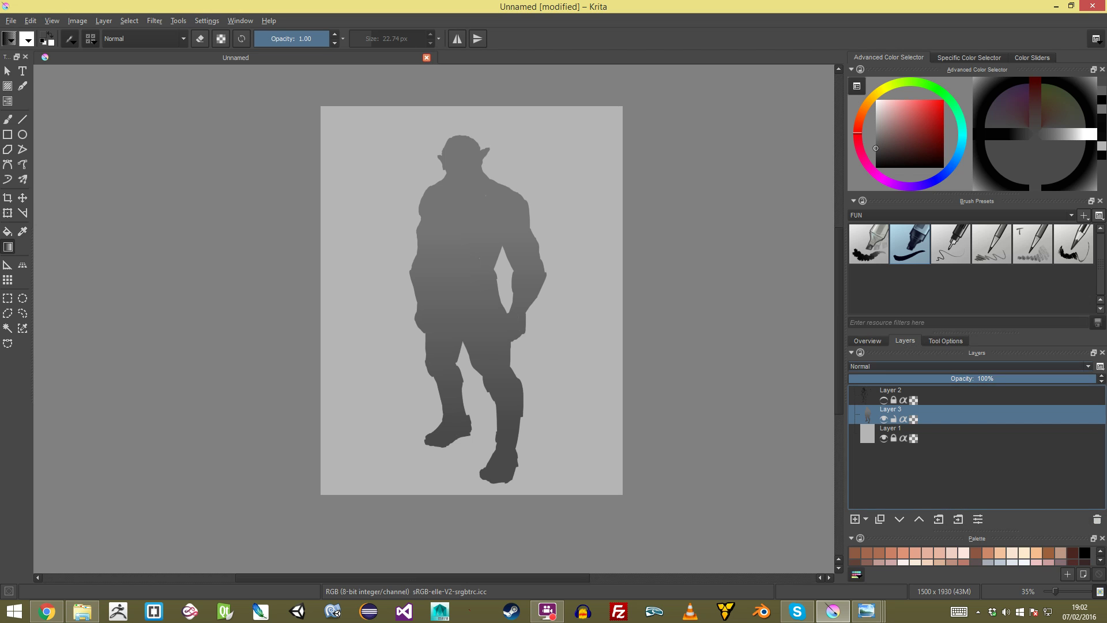
key("b")
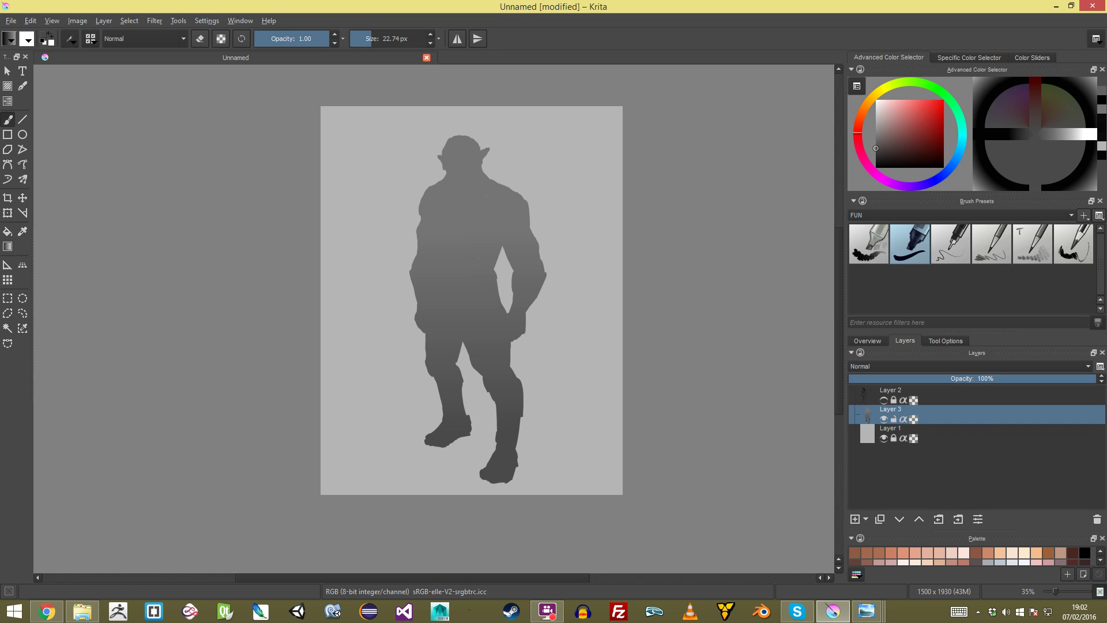
Step: Remove the trial layer above the silhouette, lock the alpha of Layer 3, and undo the test brush stroke on the arm
left_click(855, 520)
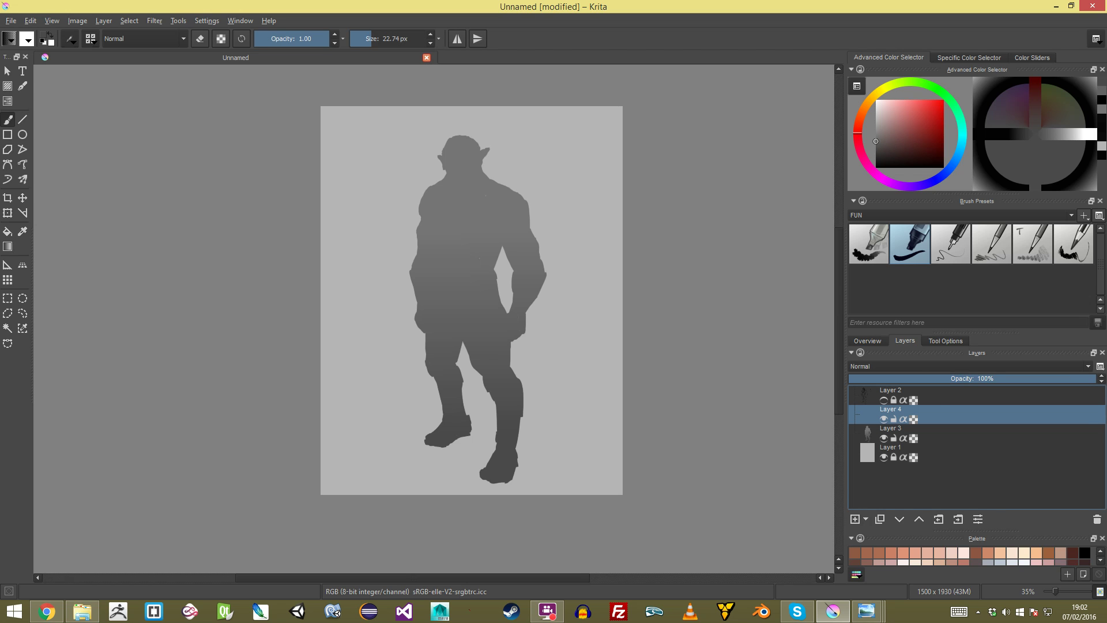
left_click(1097, 519)
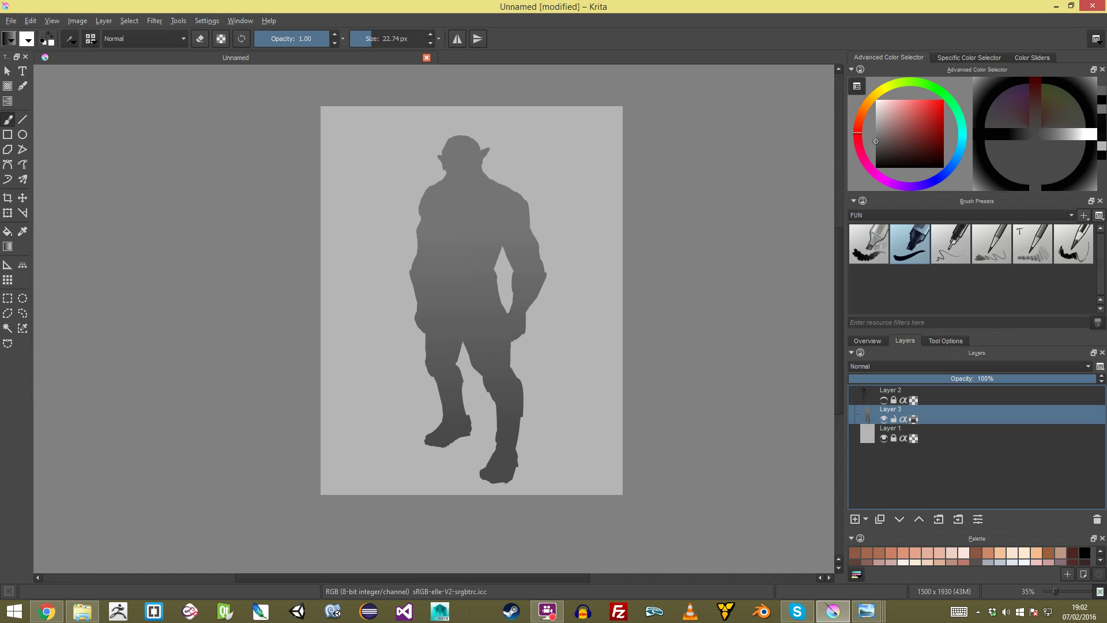
left_click_drag(527, 247, 541, 270)
key("ctrl+z")
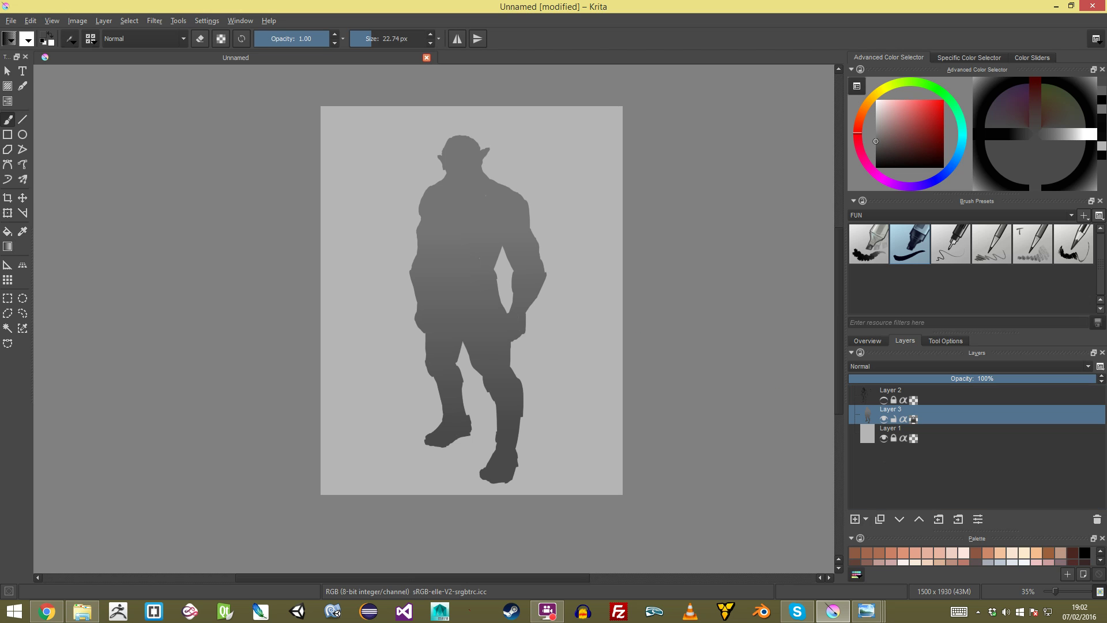
Step: Choose the Block_fuzzy brush at opacity 0.51 and size 112.18 px, and undo the two trial strokes on the upper body
left_click(869, 245)
left_click(293, 39)
left_click(386, 38)
left_click_drag(528, 214, 500, 206)
mouse_move(459, 228)
left_mouse_down()
mouse_move(468, 219)
mouse_move(470, 252)
mouse_move(500, 143)
left_mouse_up()
key("ctrl+z")
key("ctrl+z")
Step: Show the Layer 2 sketch again, lower its opacity to 30%, and make Layer 3 the active layer
left_click_drag(619, 185, 587, 237)
left_click(884, 400)
left_click(923, 394)
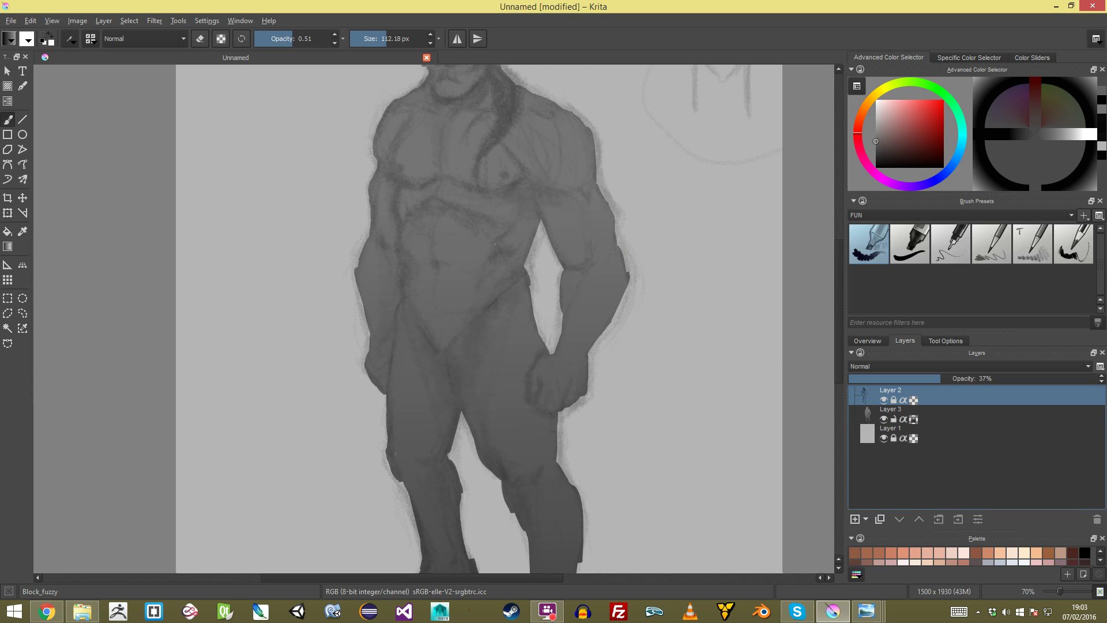
mouse_move(941, 378)
left_mouse_down()
mouse_move(852, 378)
mouse_move(923, 378)
left_mouse_up()
mouse_move(692, 276)
left_mouse_down()
mouse_move(703, 196)
mouse_move(690, 268)
left_mouse_up()
left_click(923, 410)
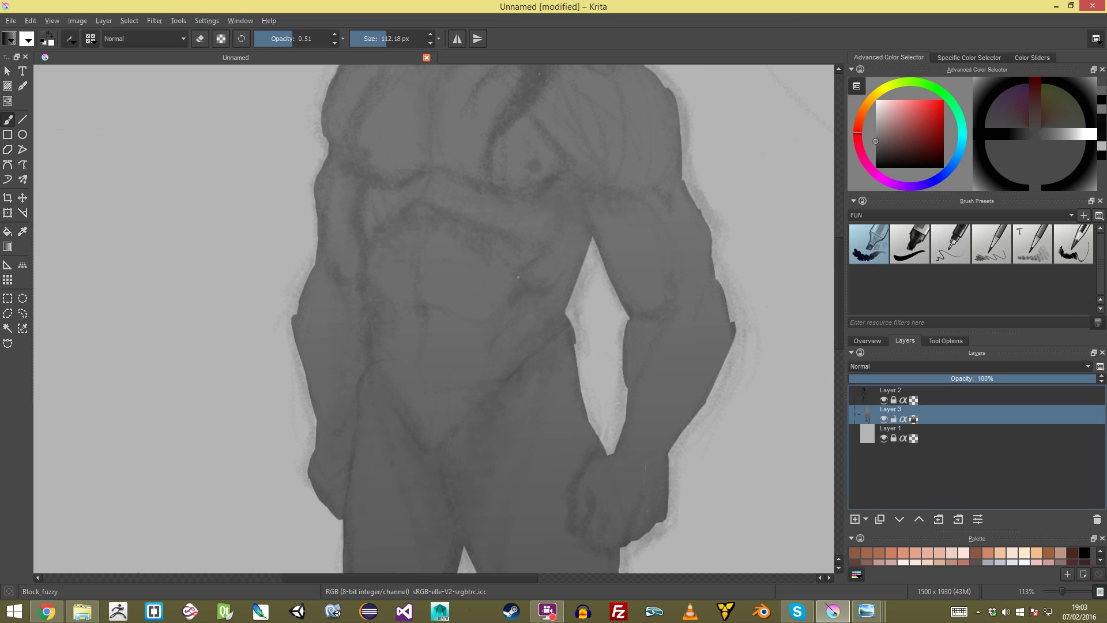
Step: Pick a darker grey for shading and reduce the brush size to 26.38 px, undoing the trial mark on the torso
left_click_drag(876, 142, 877, 151)
left_click_drag(590, 277, 629, 214)
left_click_drag(628, 216, 609, 239)
left_click_drag(378, 264, 462, 334)
key("bracketleft")
key("bracketleft")
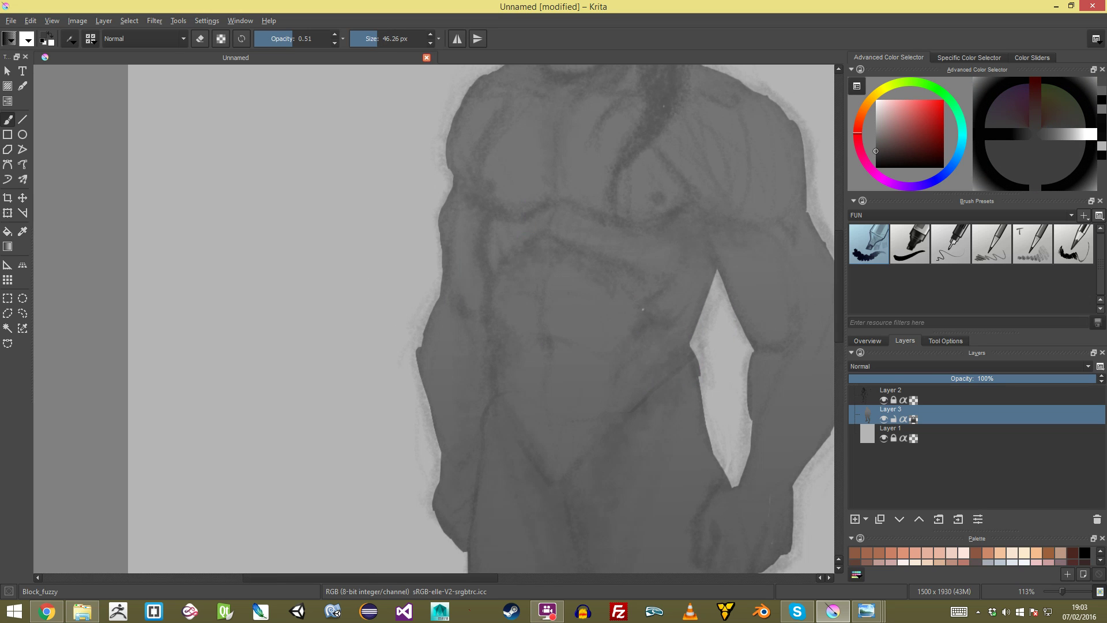
left_click(547, 612)
mouse_move(491, 201)
left_mouse_down()
mouse_move(496, 208)
mouse_move(490, 199)
left_mouse_up()
key("ctrl+z")
mouse_move(508, 143)
left_mouse_down()
mouse_move(340, 295)
mouse_move(339, 377)
left_mouse_up()
key("bracketleft")
key("bracketleft")
left_click_drag(330, 211, 374, 139)
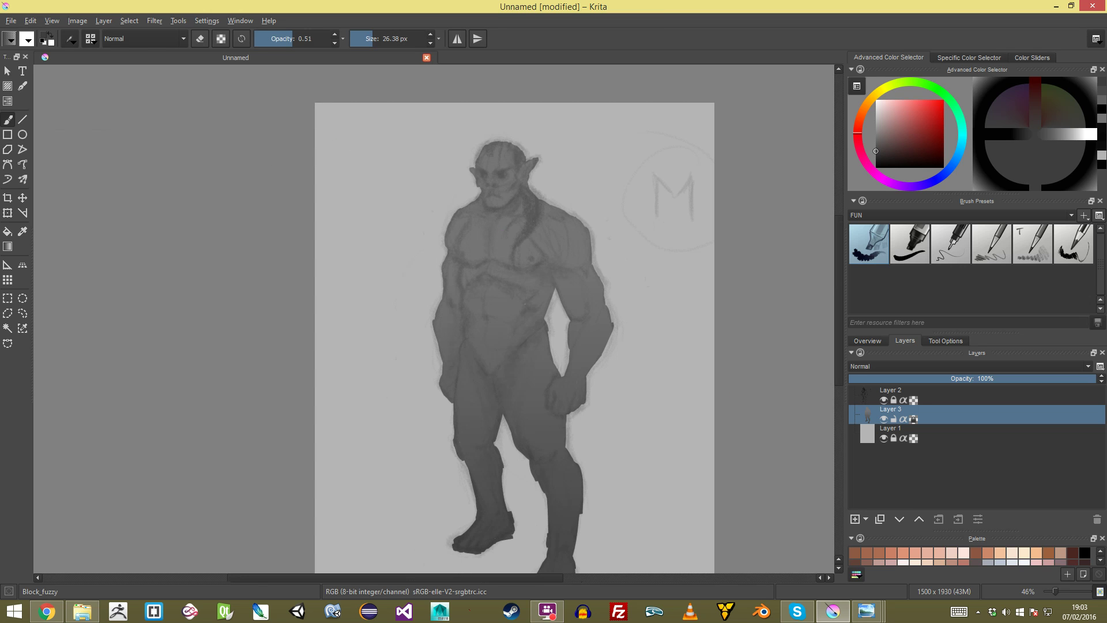
Step: Draw a light-direction arrow in the canvas's upper-left corner on Layer 2, check it mirrored, and return to Layer 3
key("Page_Up")
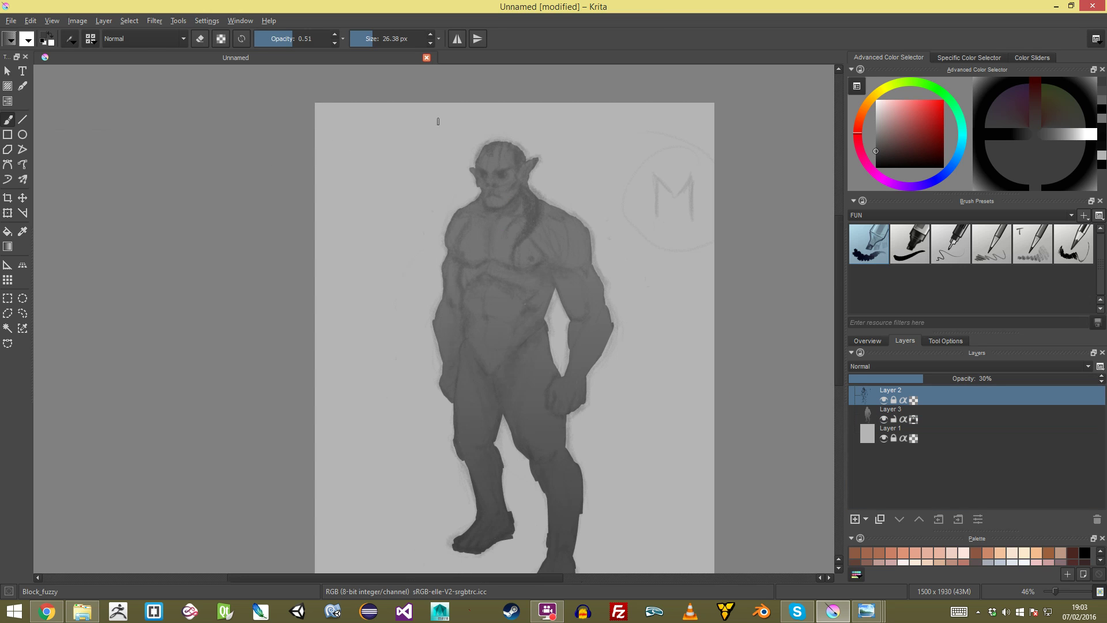
mouse_move(350, 123)
left_mouse_down()
mouse_move(345, 152)
mouse_move(359, 146)
mouse_move(341, 150)
mouse_move(380, 181)
mouse_move(388, 163)
mouse_move(389, 178)
mouse_move(353, 177)
mouse_move(378, 186)
left_mouse_up()
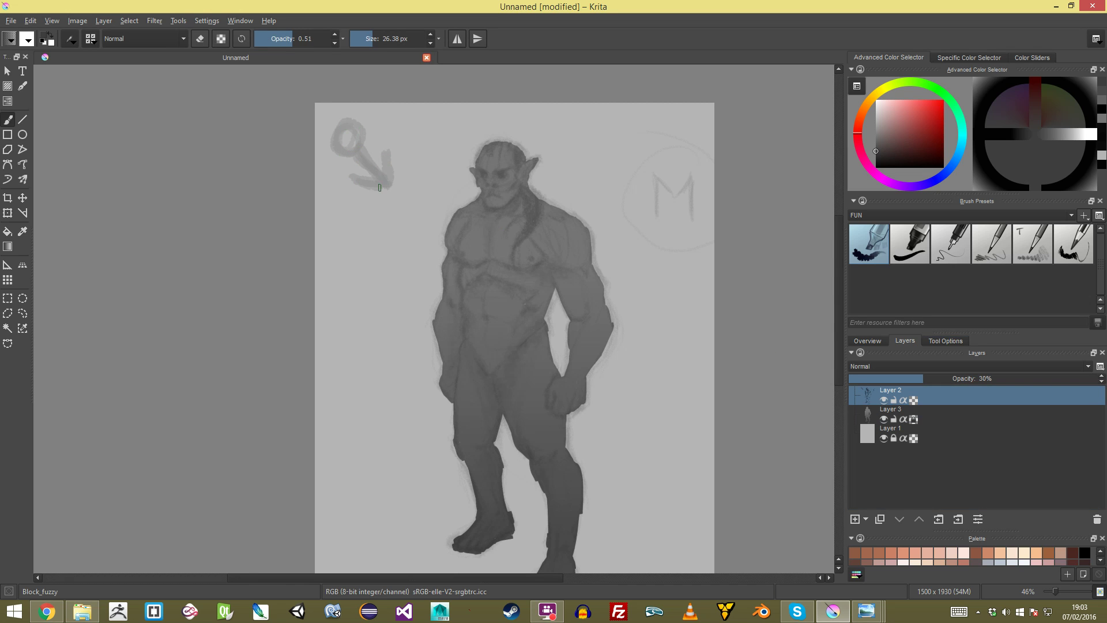
key("m")
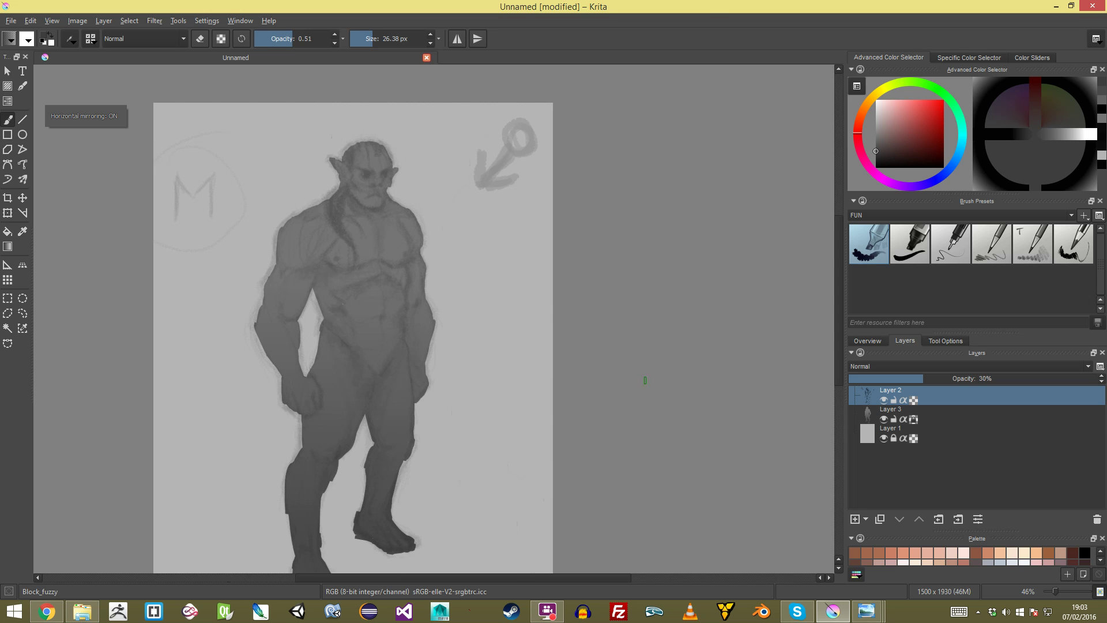
key("m")
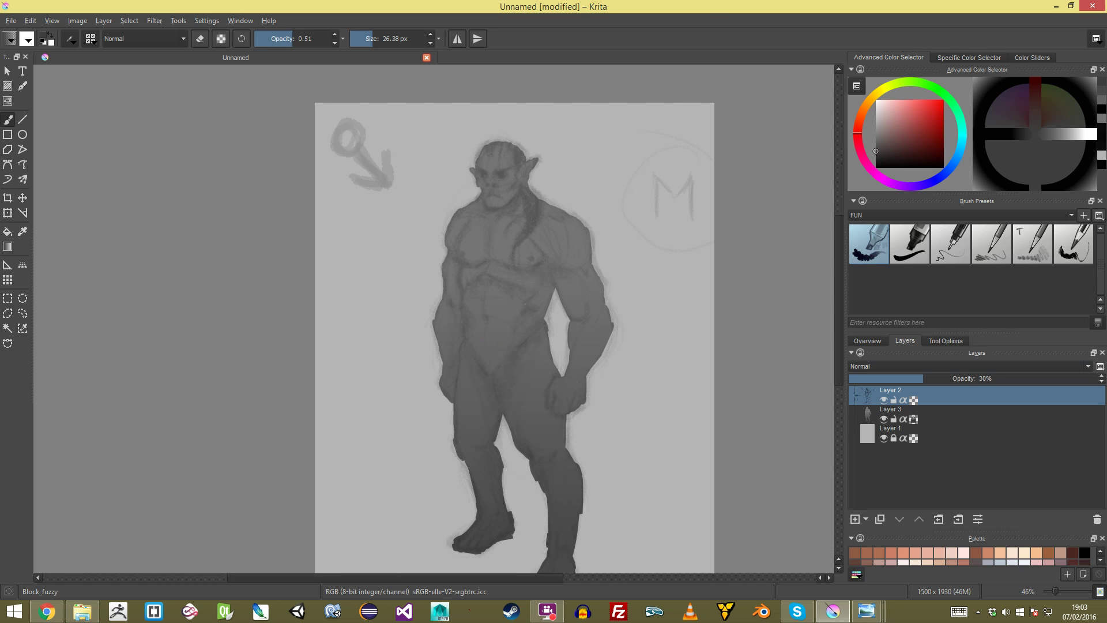
left_click(945, 415)
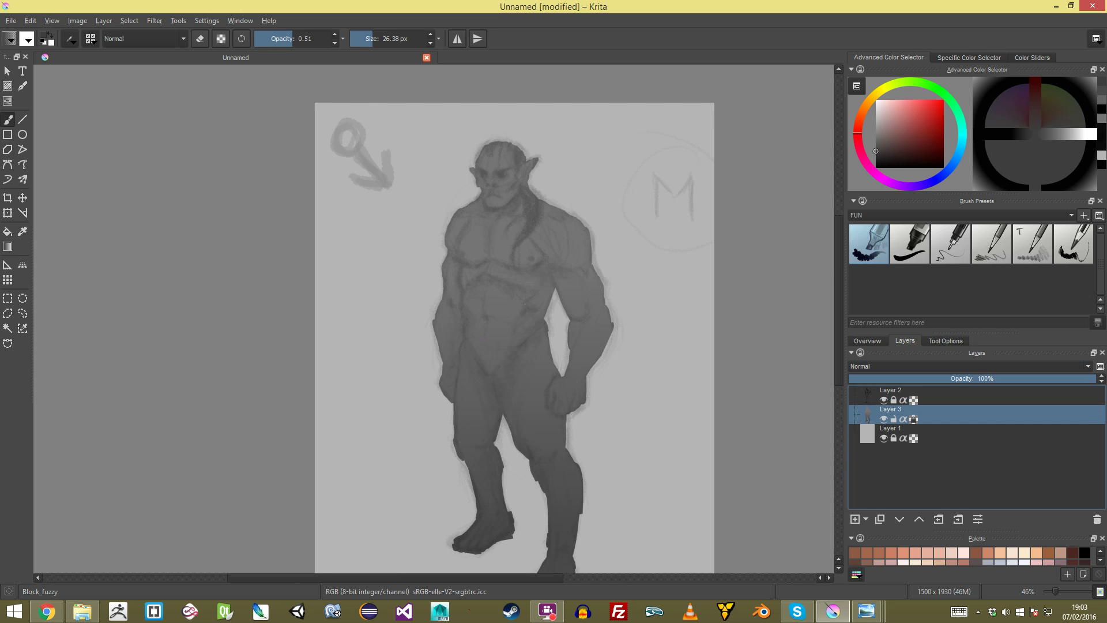
Step: Shade the side of the ribcage below the near armpit with dark grey hatching strokes on Layer 3
scroll(434, 319, "up", 5)
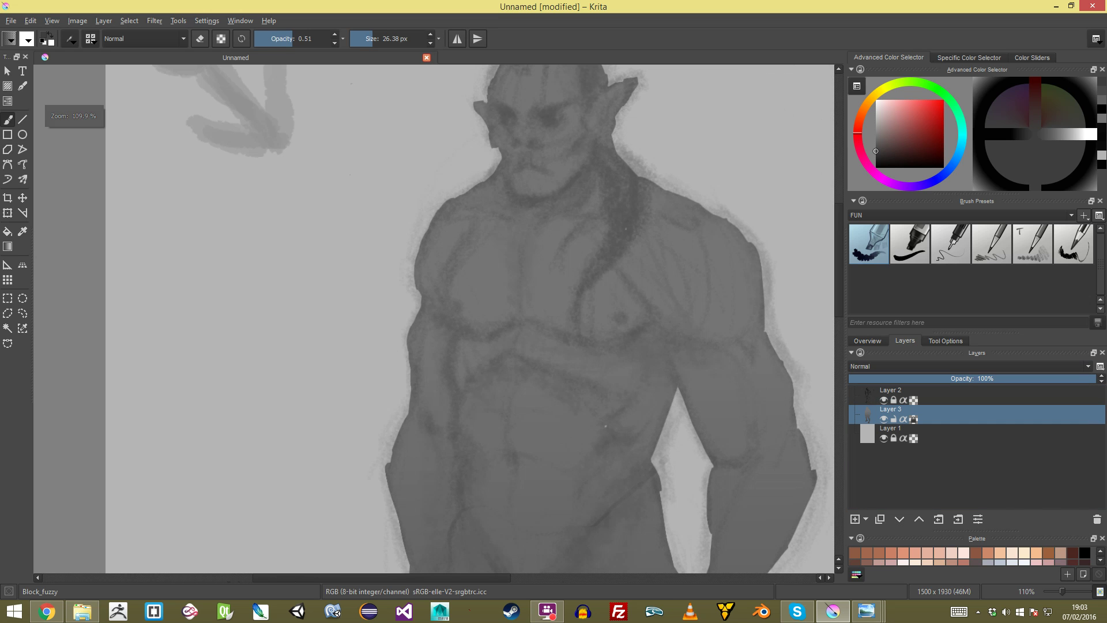
left_click_drag(387, 189, 383, 174)
key("bracketright")
mouse_move(638, 312)
left_mouse_down()
mouse_move(603, 288)
mouse_move(635, 340)
left_mouse_up()
key("bracketright")
key("bracketright")
key("bracketright")
key("bracketleft")
mouse_move(627, 341)
left_mouse_down()
mouse_move(616, 391)
mouse_move(584, 372)
left_mouse_up()
left_click_drag(615, 314, 583, 338)
Step: Paint a dark shadow along the lower edge of both pectorals with a brush size of about 40 px
mouse_move(615, 303)
left_mouse_down()
mouse_move(496, 290)
mouse_move(518, 298)
mouse_move(476, 292)
mouse_move(455, 305)
mouse_move(483, 289)
mouse_move(447, 308)
mouse_move(418, 302)
left_mouse_up()
key("bracketleft")
key("bracketleft")
mouse_move(483, 294)
left_mouse_down()
mouse_move(483, 309)
mouse_move(524, 299)
left_mouse_up()
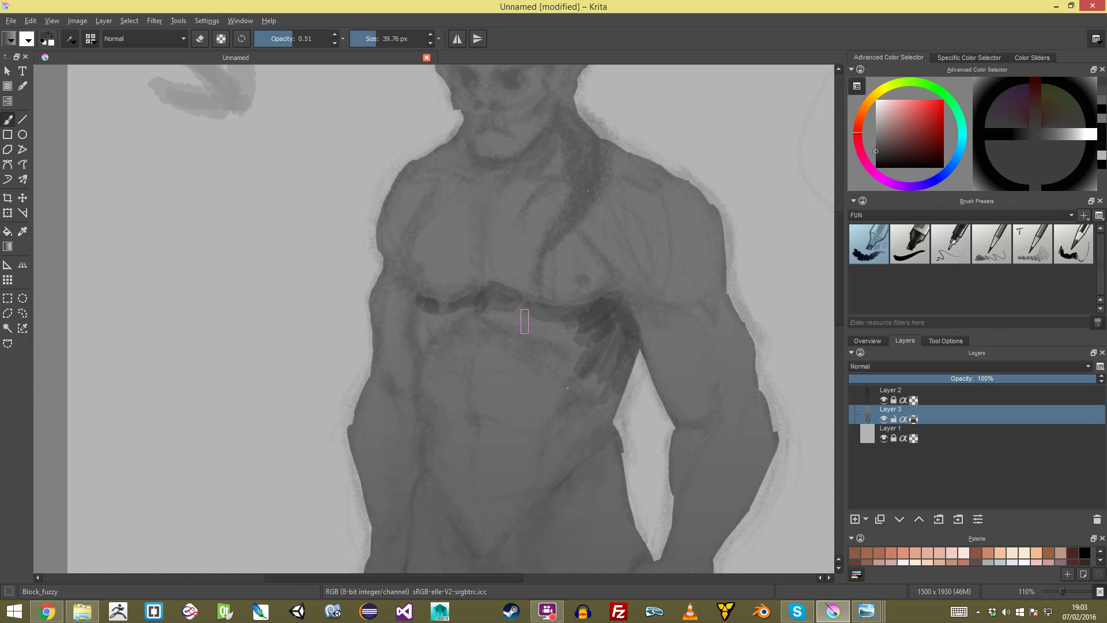
Step: Reduce the brush to 26.83 px and shade the edge between the torso and the far arm down to the hand
scroll(508, 300, "down", 2)
key("bracketleft")
key("bracketleft")
key("bracketleft")
key("bracketleft")
mouse_move(410, 230)
left_mouse_down()
mouse_move(409, 337)
mouse_move(422, 365)
mouse_move(412, 441)
left_mouse_up()
mouse_move(406, 459)
left_mouse_down()
mouse_move(433, 289)
mouse_move(435, 311)
left_mouse_up()
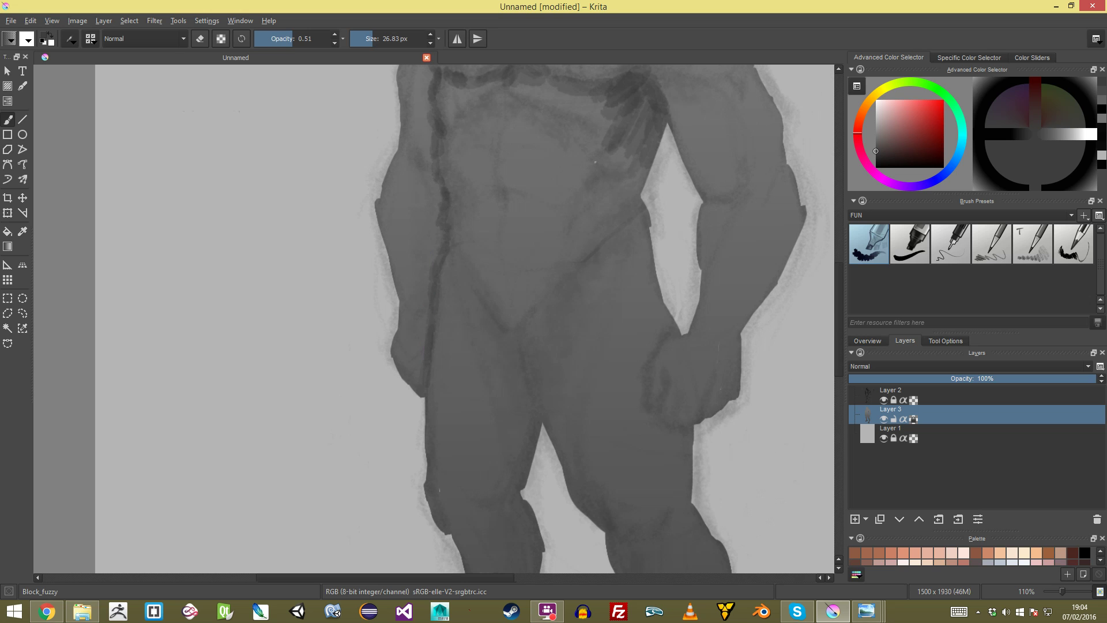
Step: Examine the shading at a reduced size with the Layer 2 sketch hidden, and show the sketch again
key("minus")
key("minus")
key("minus")
key("plus")
left_click_drag(422, 220, 403, 253)
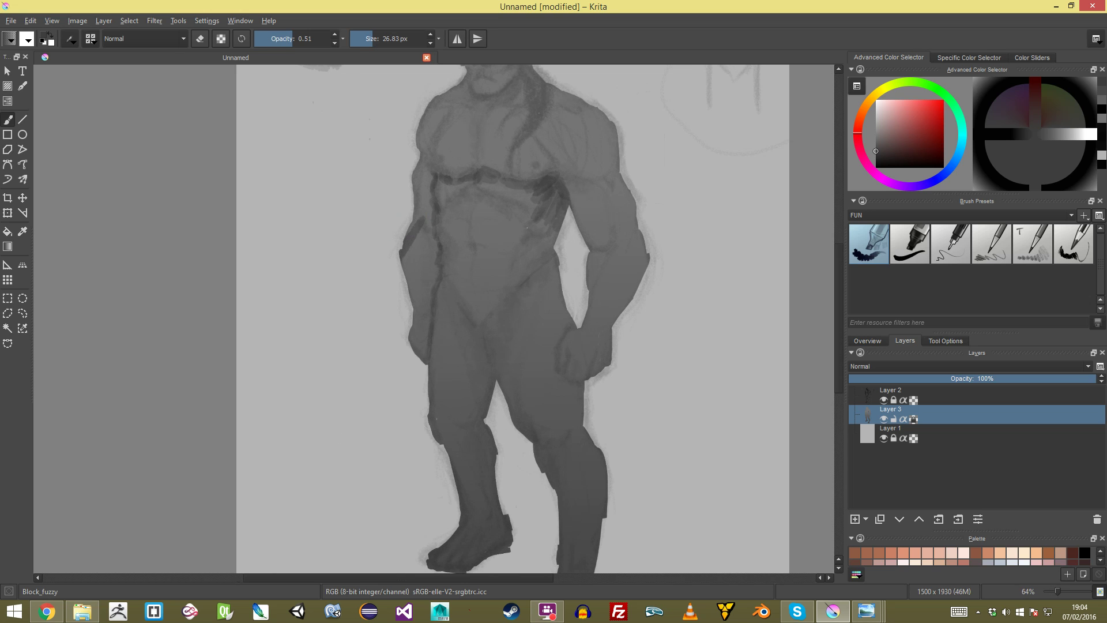
left_click(884, 400)
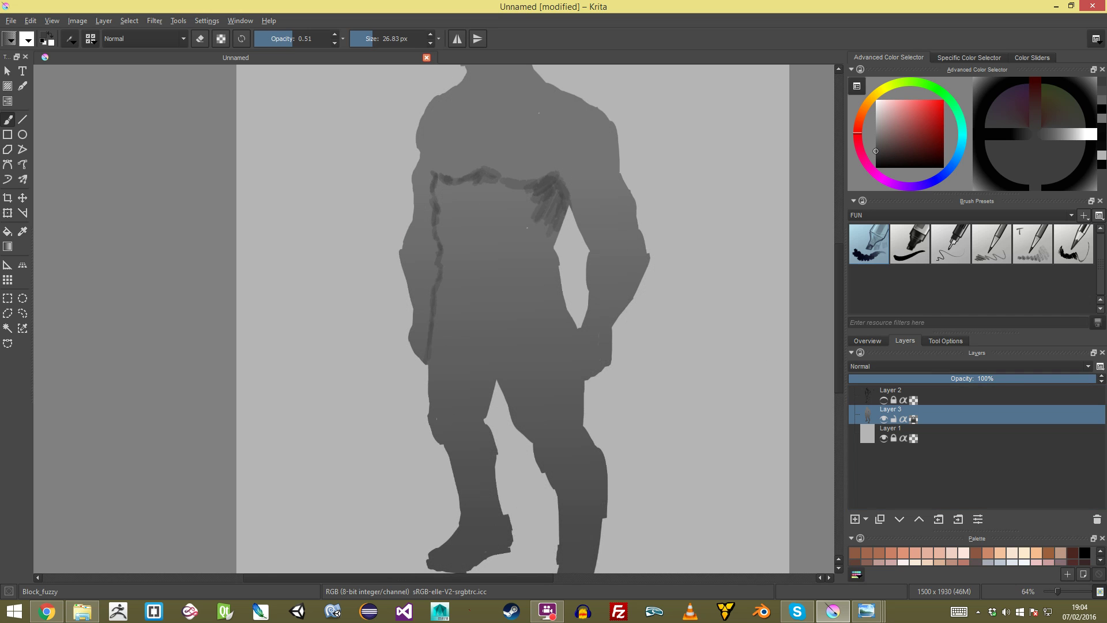
key("minus")
key("plus")
key("plus")
left_click(883, 400)
Step: Paint the dark arch of the lower ribcage across the upper abdomen
left_click_drag(510, 150, 490, 260)
mouse_move(491, 259)
left_mouse_down()
mouse_move(489, 214)
mouse_move(418, 262)
mouse_move(418, 315)
left_mouse_up()
mouse_move(493, 220)
left_mouse_down()
mouse_move(561, 241)
mouse_move(594, 276)
mouse_move(620, 279)
left_mouse_up()
Step: Shade the near side of the waist and hip down to the fist, and outline the fist's inner edge with a 23.78 px brush
key("bracketright")
left_click_drag(647, 213, 620, 287)
mouse_move(662, 225)
left_mouse_down()
mouse_move(637, 330)
mouse_move(643, 353)
mouse_move(666, 343)
mouse_move(666, 354)
mouse_move(639, 432)
mouse_move(690, 453)
mouse_move(663, 289)
mouse_move(666, 327)
mouse_move(645, 340)
mouse_move(679, 323)
mouse_move(633, 370)
left_mouse_up()
key("bracketleft")
key("bracketleft")
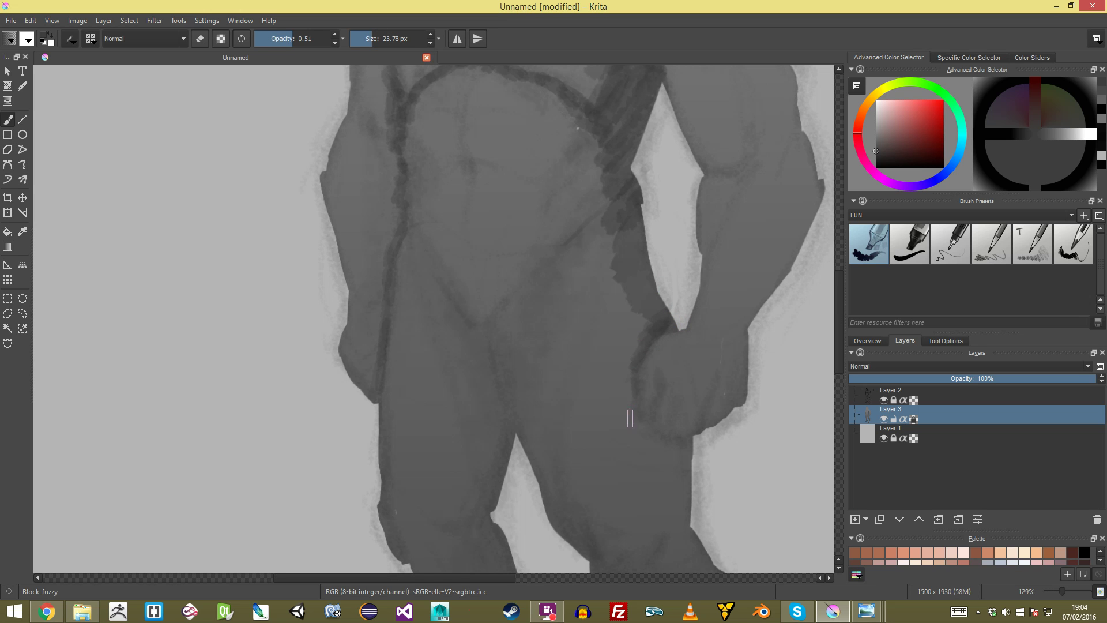
Step: Shade the outer thigh beneath the near fist and blend it with greys sampled from the leg
scroll(649, 432, "down", 3)
left_click_drag(669, 349, 676, 363)
left_click_drag(663, 358, 574, 245)
mouse_move(567, 245)
left_mouse_down()
mouse_move(589, 242)
mouse_move(588, 289)
left_mouse_up()
left_click(583, 301, "ctrl")
left_click(576, 235, "ctrl")
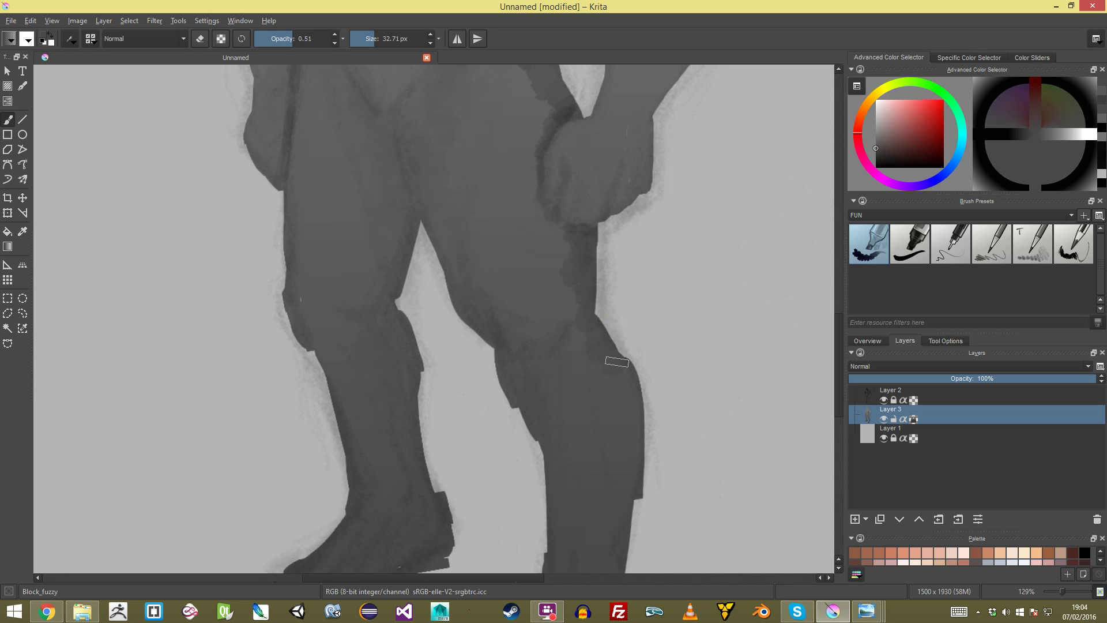
Step: Enlarge the brush to 65.64 px and lay in soft grey shading over the near knee and lower leg
left_click_drag(612, 409, 598, 279)
key("bracketright")
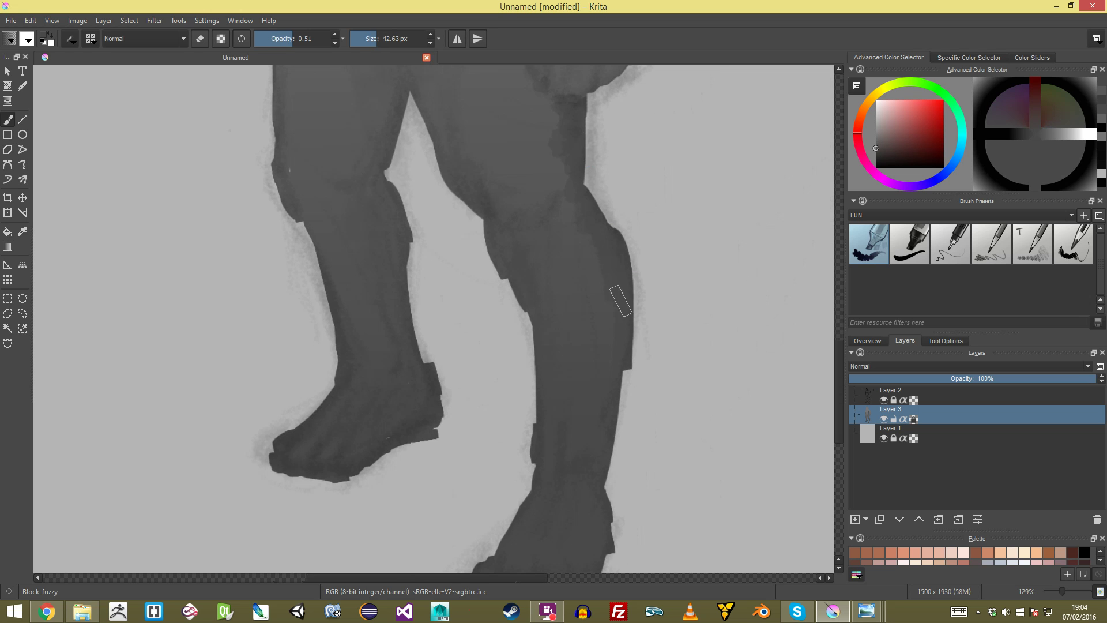
key("bracketright")
key("bracketright")
left_click_drag(606, 339, 604, 314)
left_click_drag(562, 231, 536, 255)
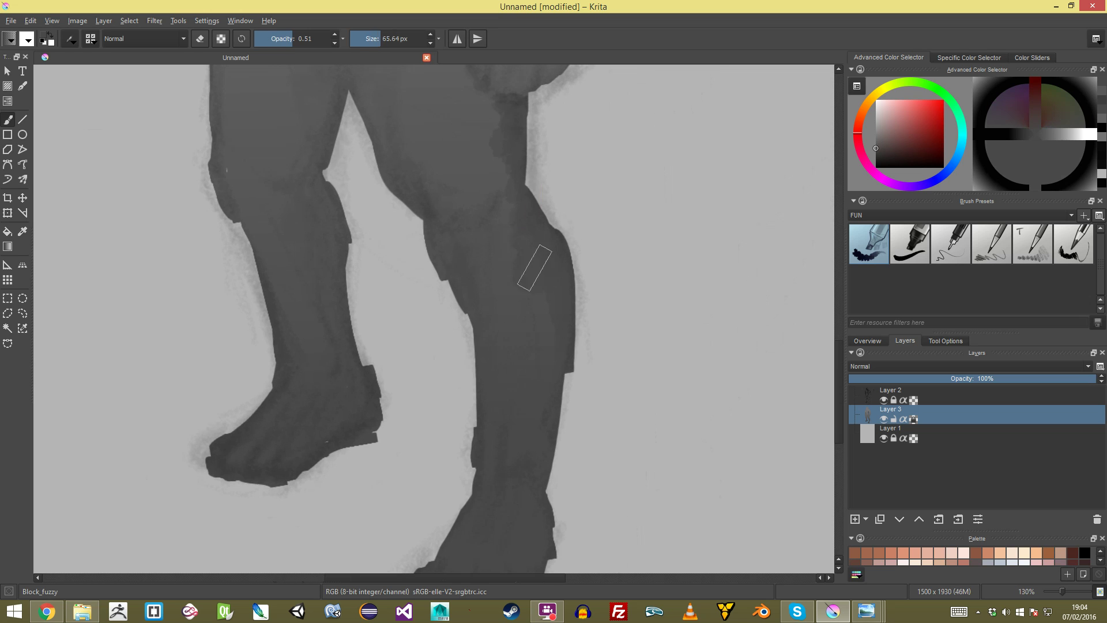
mouse_move(462, 381)
left_mouse_down()
mouse_move(480, 320)
mouse_move(480, 380)
left_mouse_up()
left_click_drag(462, 219, 494, 412)
left_click_drag(494, 413, 558, 326)
Step: Pick a darker grey, set the brush to 58.26 px, and shade the near leg's outer calf down to the foot
left_click(878, 152)
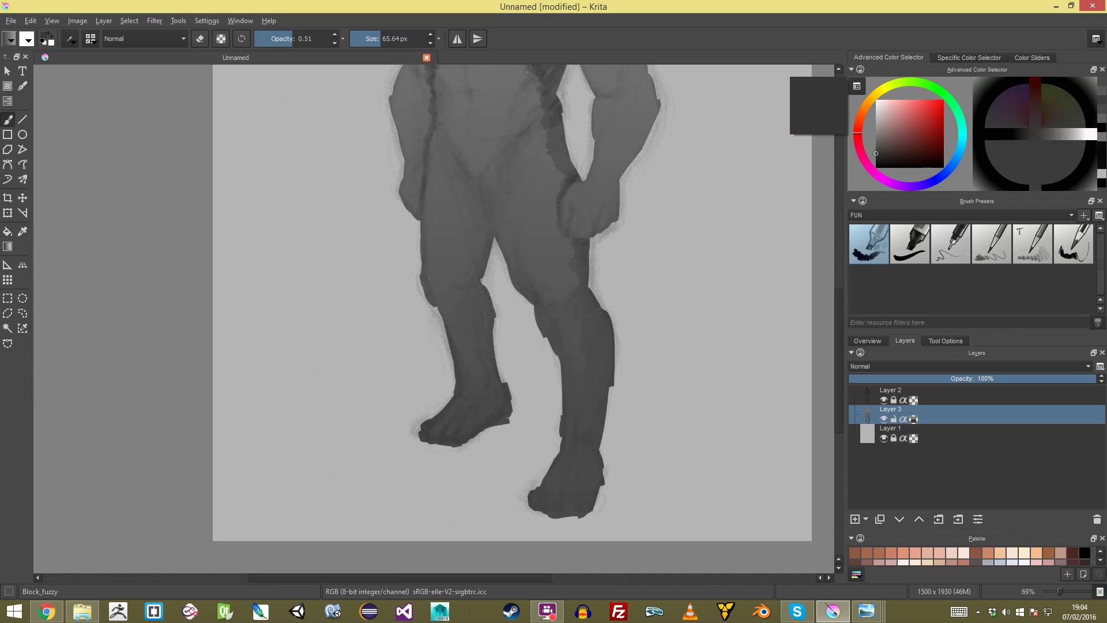
left_click_drag(627, 375, 622, 375)
mouse_move(596, 306)
left_mouse_down()
mouse_move(608, 348)
mouse_move(586, 525)
mouse_move(586, 479)
mouse_move(569, 508)
left_mouse_up()
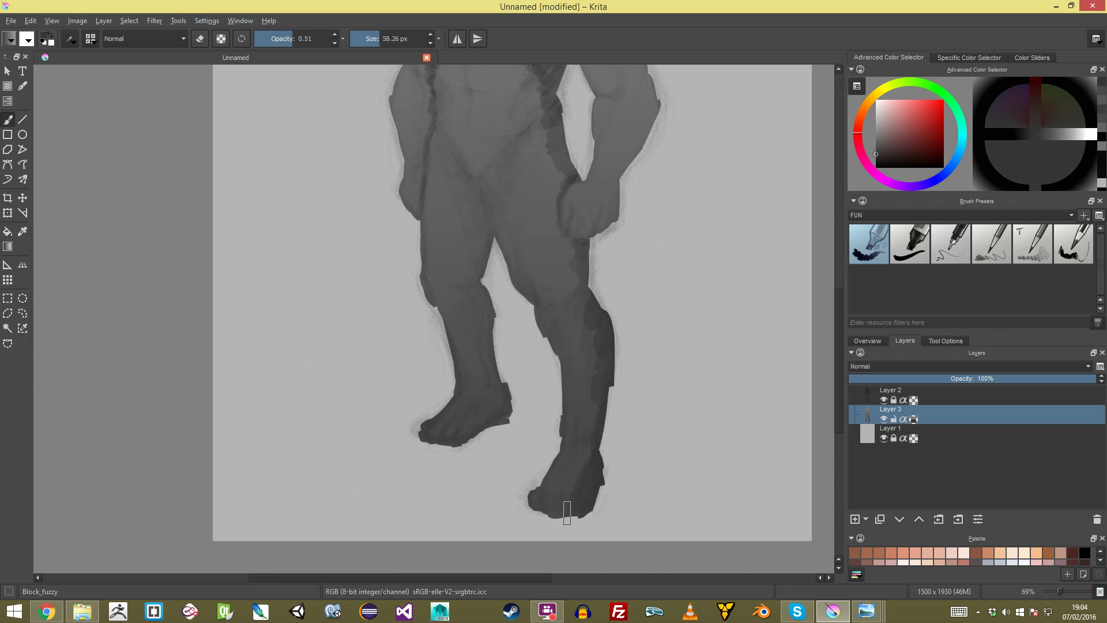
Step: Sample greys around the hips and blend the near hip crease between the abdomen and thigh
left_click_drag(627, 239, 595, 319)
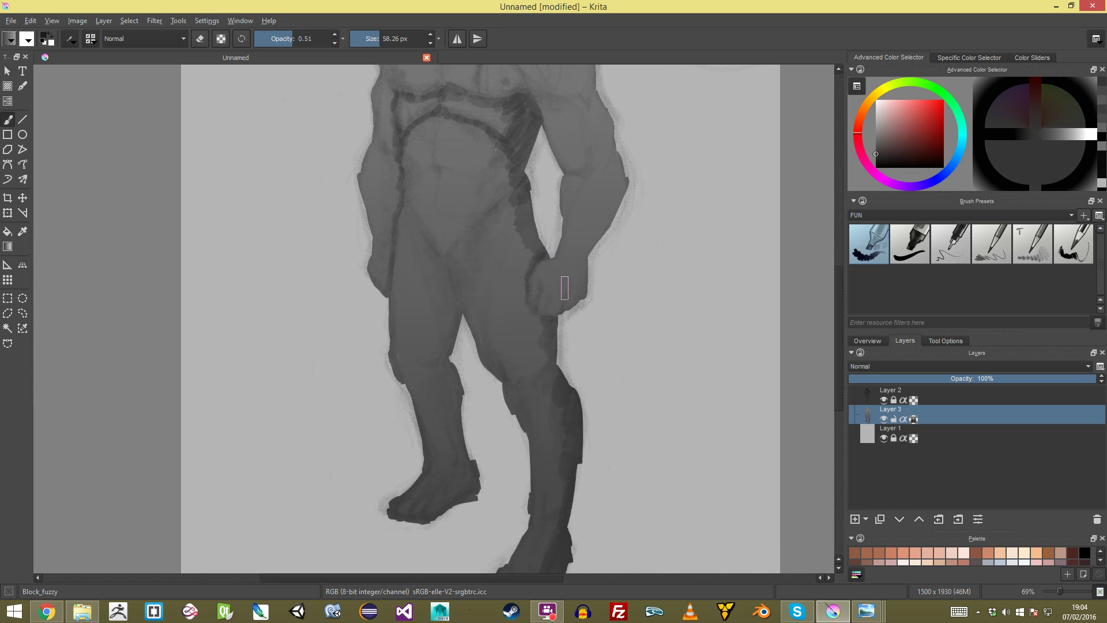
left_click(565, 273, "ctrl")
left_click(474, 270, "ctrl")
left_click(496, 212, "ctrl")
left_click_drag(480, 231, 513, 197)
left_click(485, 222, "ctrl")
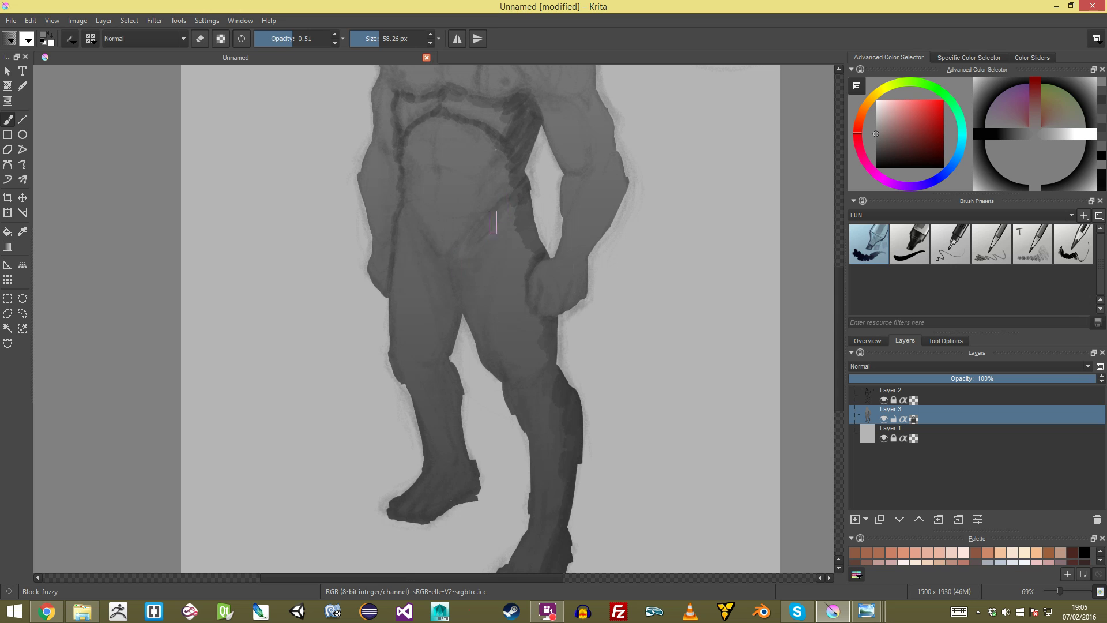
left_click(468, 245, "ctrl")
left_click(516, 218, "ctrl")
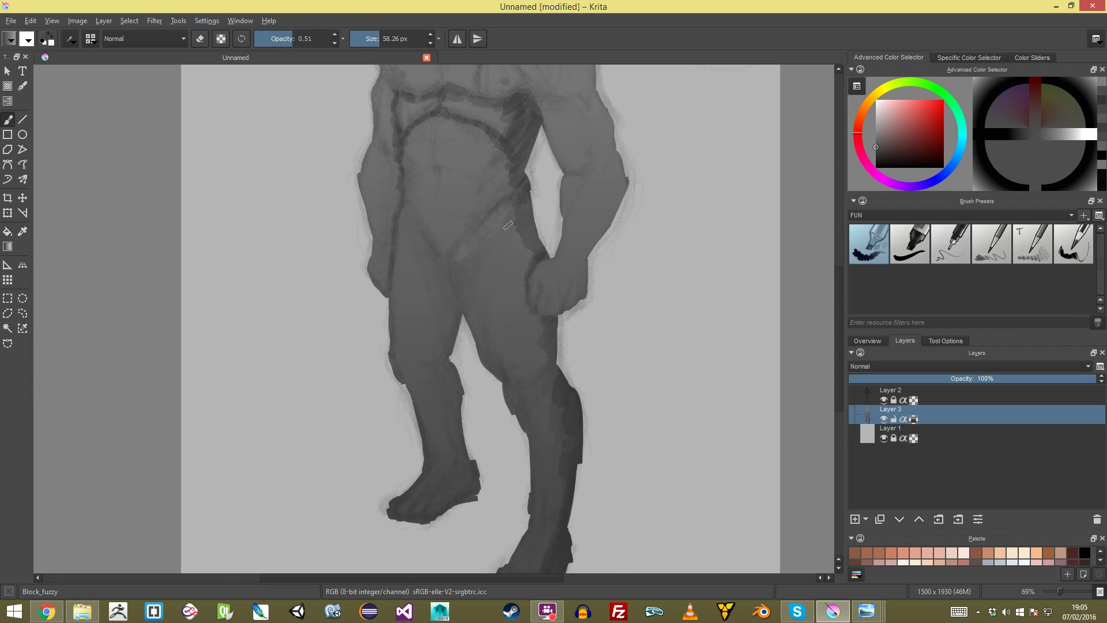
Step: Switch to canvas-only mode and shade the rib arch, navel and centre line of the abdomen
key("Tab")
left_click_drag(544, 204, 630, 384)
left_click_drag(594, 229, 595, 196)
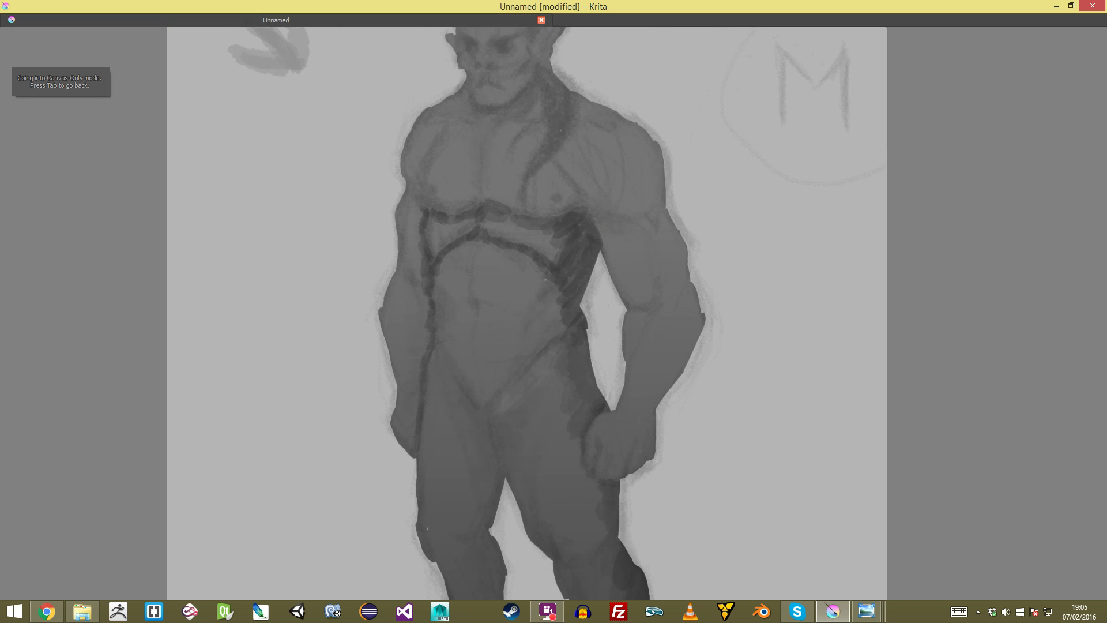
scroll(557, 239, "up", 1)
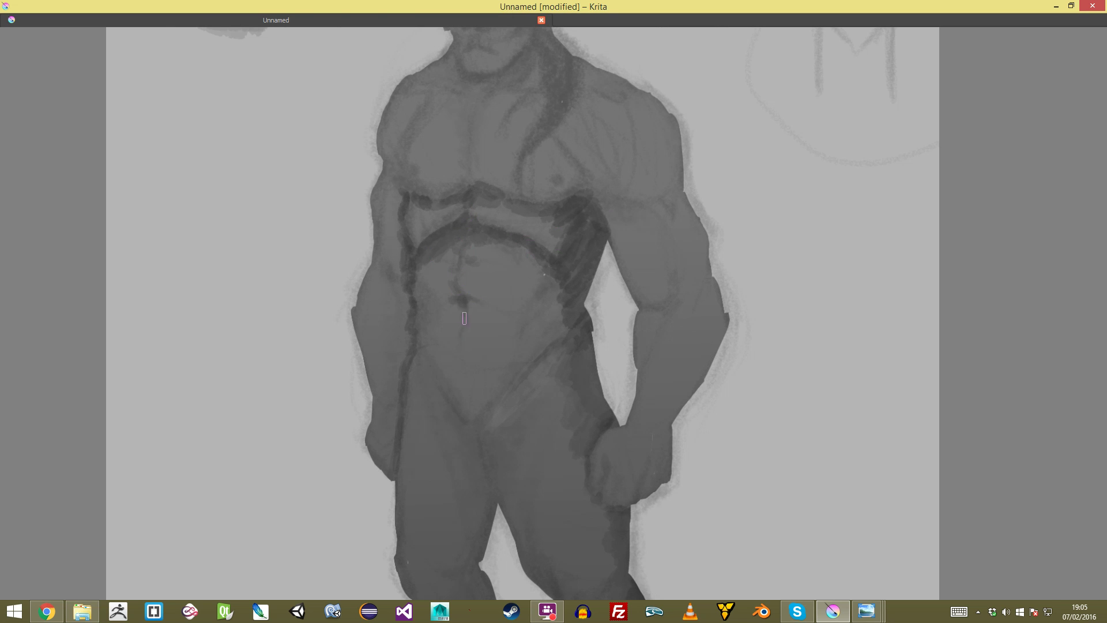
mouse_move(471, 372)
left_mouse_down()
mouse_move(497, 269)
mouse_move(500, 319)
left_mouse_up()
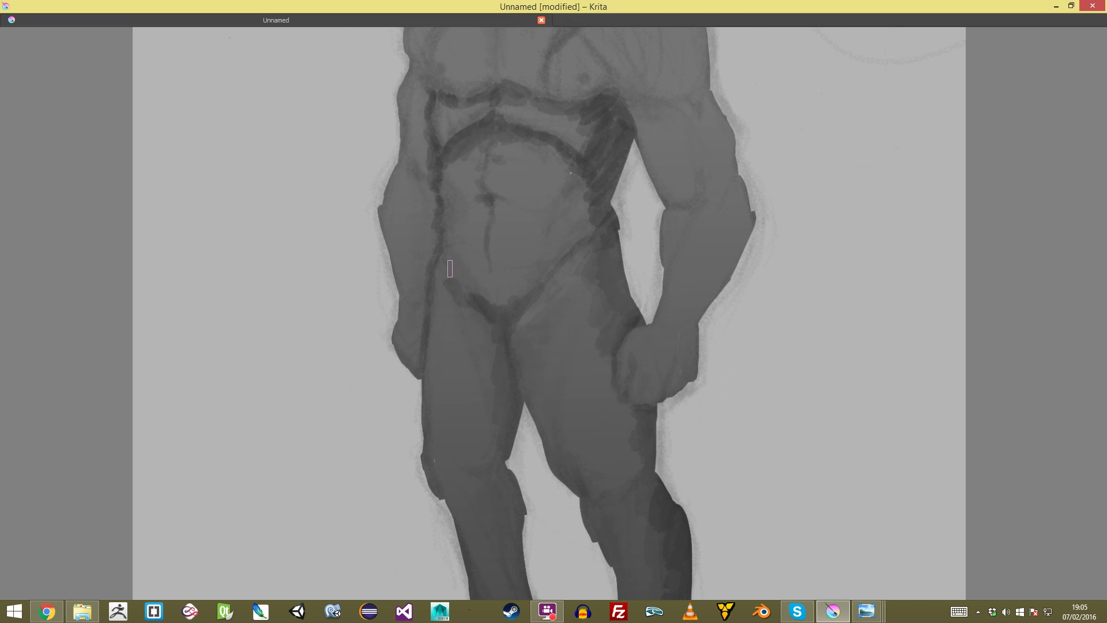
Step: Undo the last groin stroke and shade the groin and the far leg's inner thigh
key("ctrl+z")
left_click_drag(499, 322, 501, 428)
left_click_drag(498, 482, 513, 314)
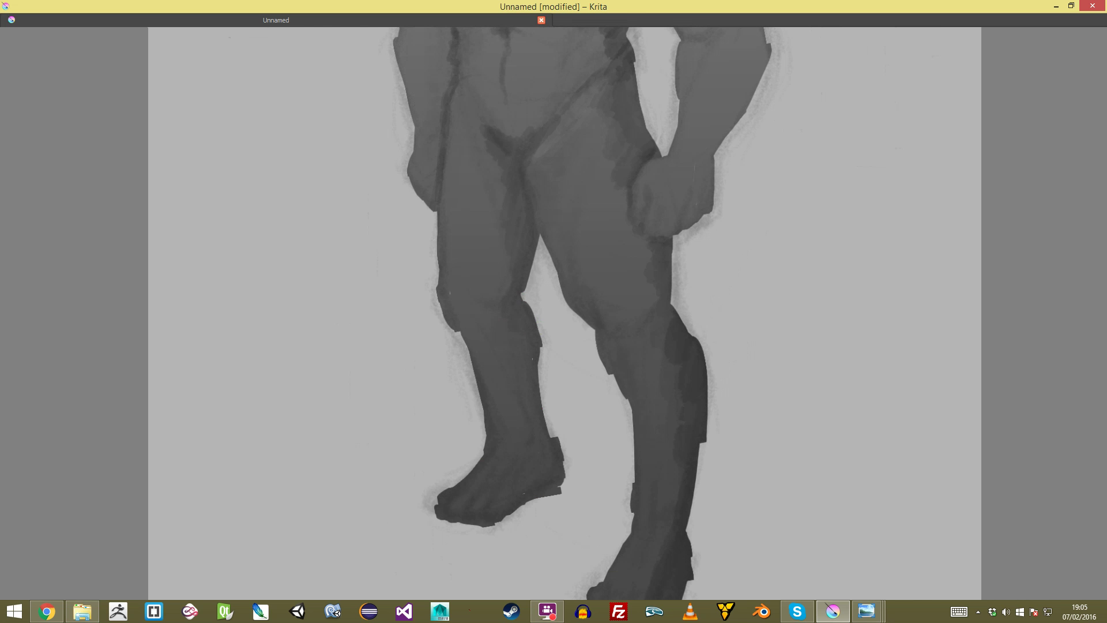
Step: Shade the elbow creases of both arms, the near inner forearm and the near armpit fold
left_click_drag(559, 420, 514, 418)
left_click_drag(490, 300, 628, 402)
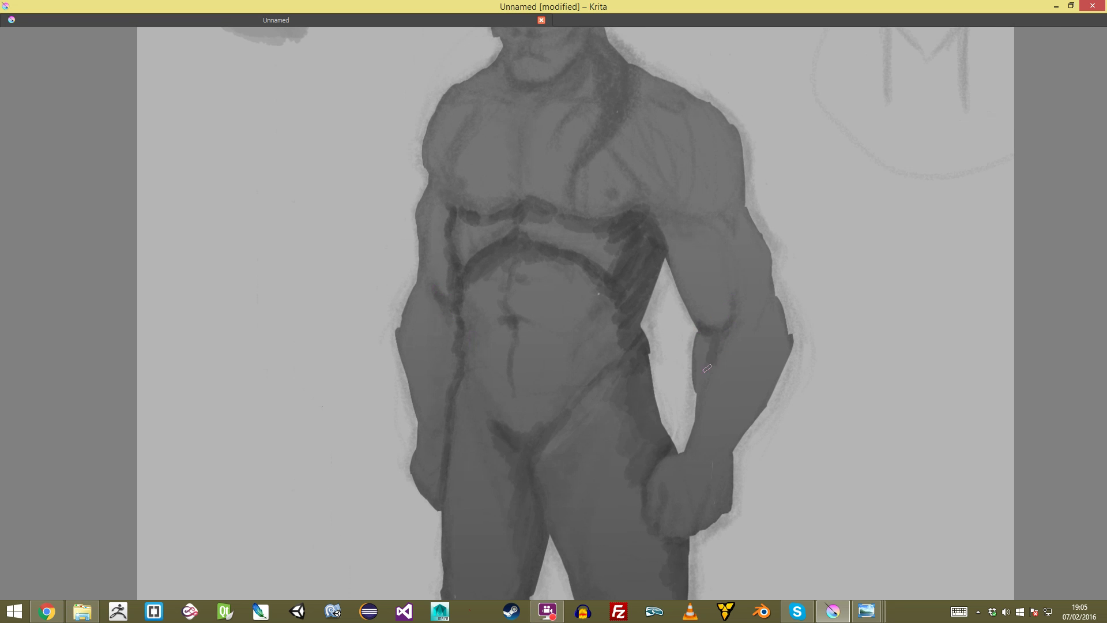
left_click_drag(707, 339, 680, 405)
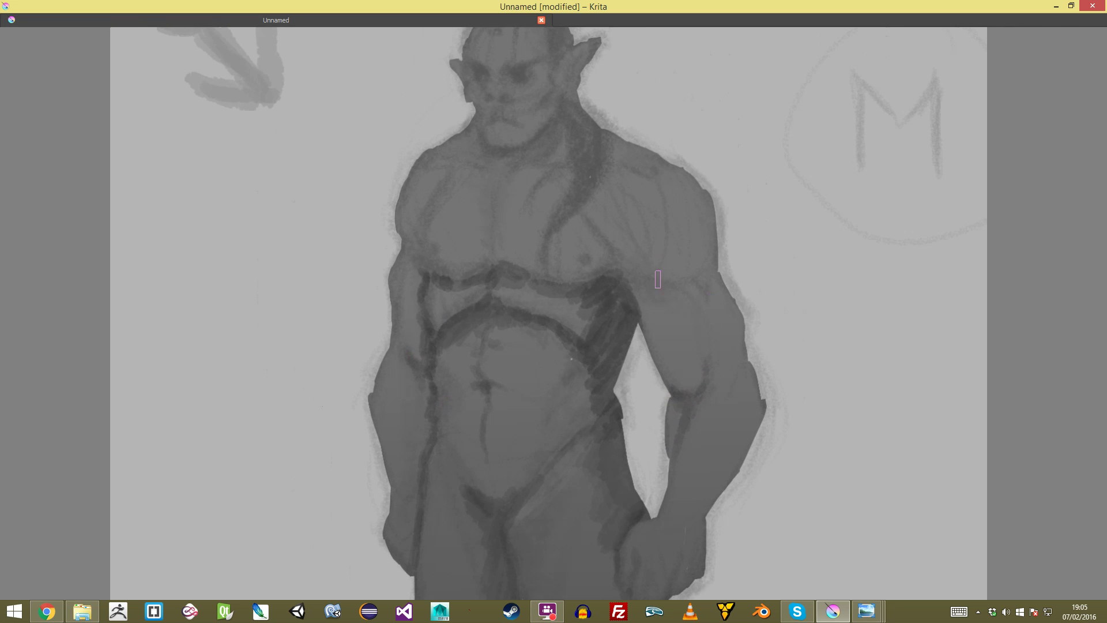
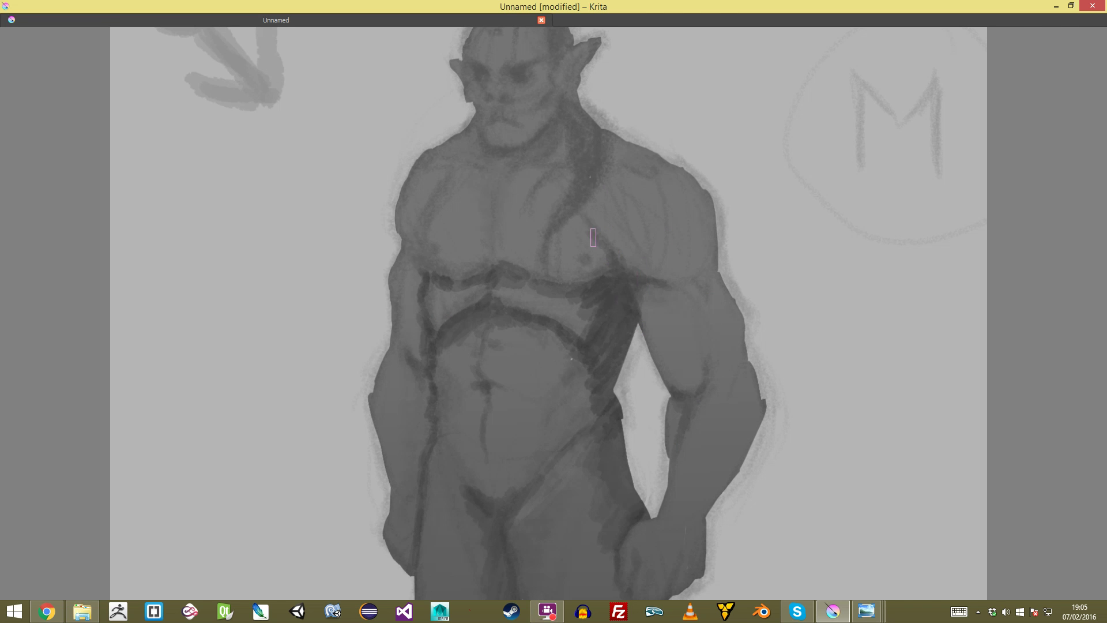
mouse_move(694, 288)
left_mouse_down()
mouse_move(704, 328)
mouse_move(690, 298)
left_mouse_up()
key("ctrl+z")
left_click_drag(706, 410, 698, 307)
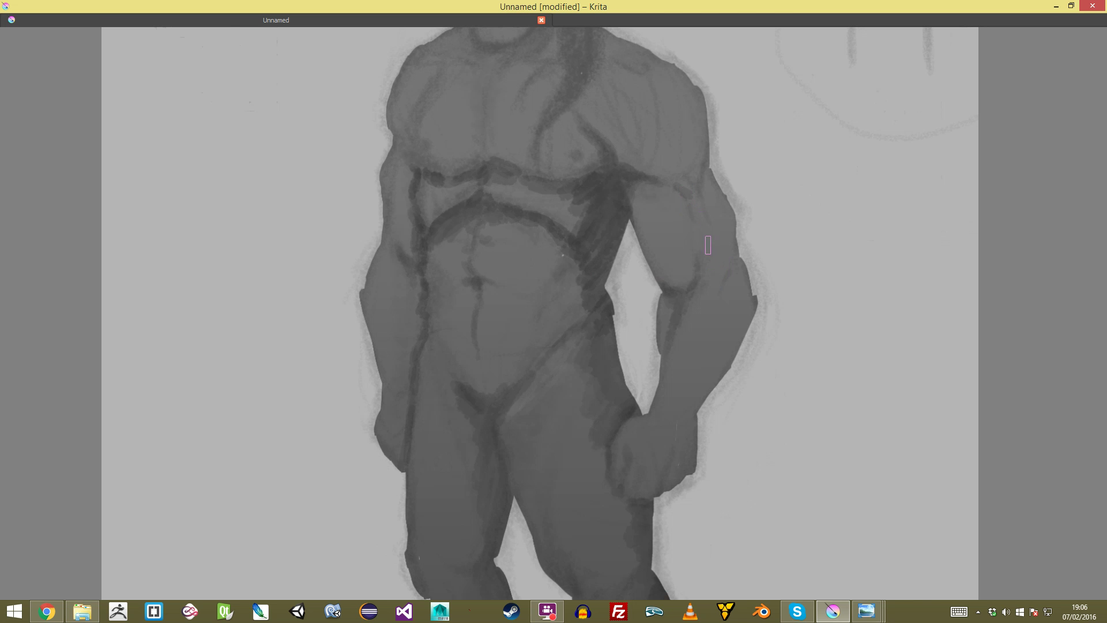
Step: Shrink the brush and shade the near forearm's muscle crease below the elbow and the wrist above the fist
key("[")
key("[")
left_click_drag(724, 280, 689, 329)
mouse_move(647, 417)
left_mouse_down()
mouse_move(647, 473)
mouse_move(647, 420)
left_mouse_up()
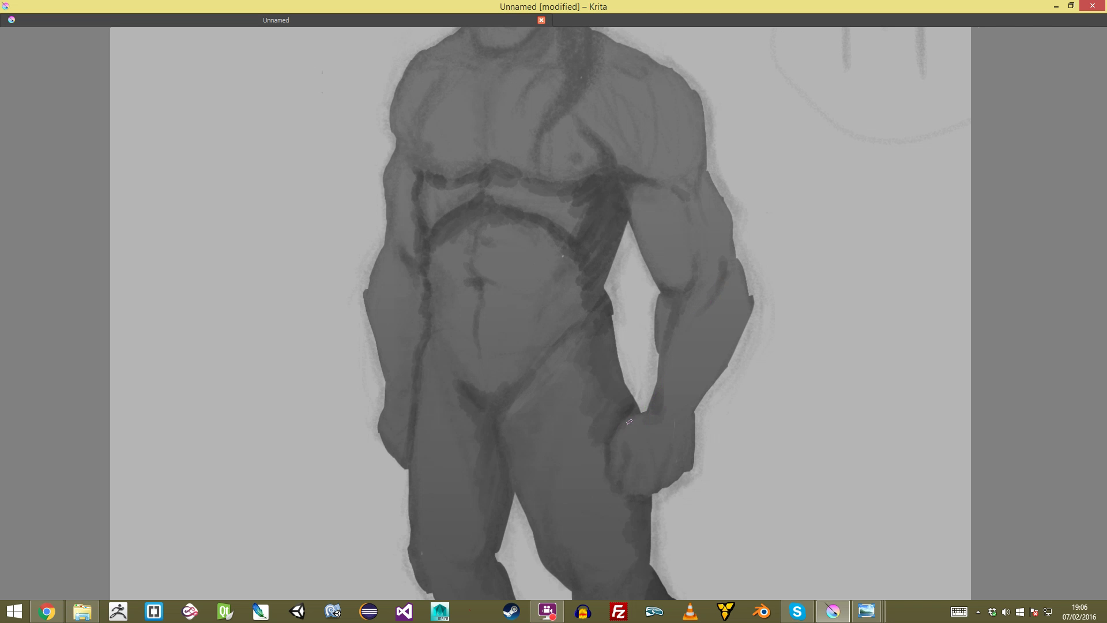
Step: Shade the near wrist above the fist and extend the near flank's shadow down over the waist
left_click_drag(672, 421, 702, 409)
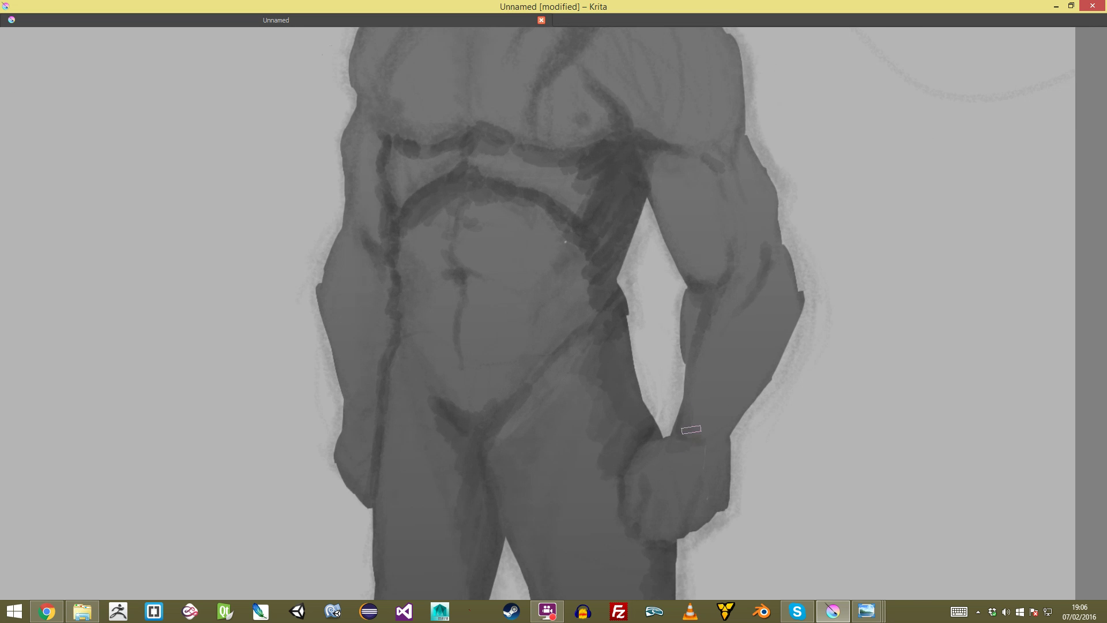
scroll(689, 430, "down", 5)
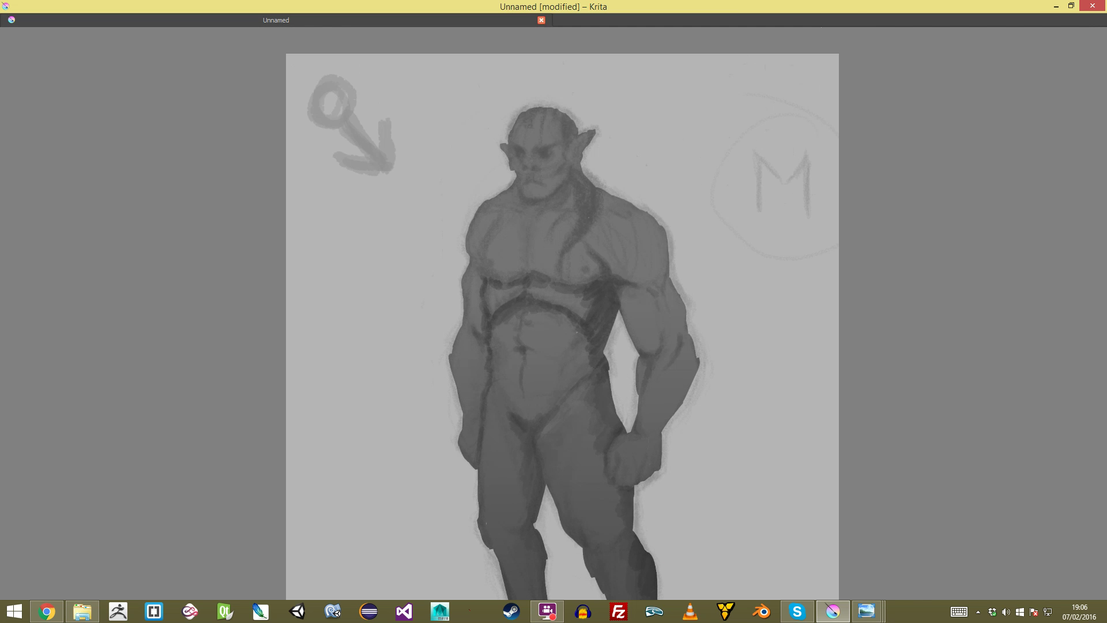
scroll(637, 283, "up", 4)
mouse_move(634, 283)
left_mouse_down()
mouse_move(608, 308)
mouse_move(601, 276)
mouse_move(587, 286)
mouse_move(613, 325)
mouse_move(572, 300)
mouse_move(619, 268)
mouse_move(607, 306)
mouse_move(629, 320)
mouse_move(616, 349)
mouse_move(644, 407)
left_mouse_up()
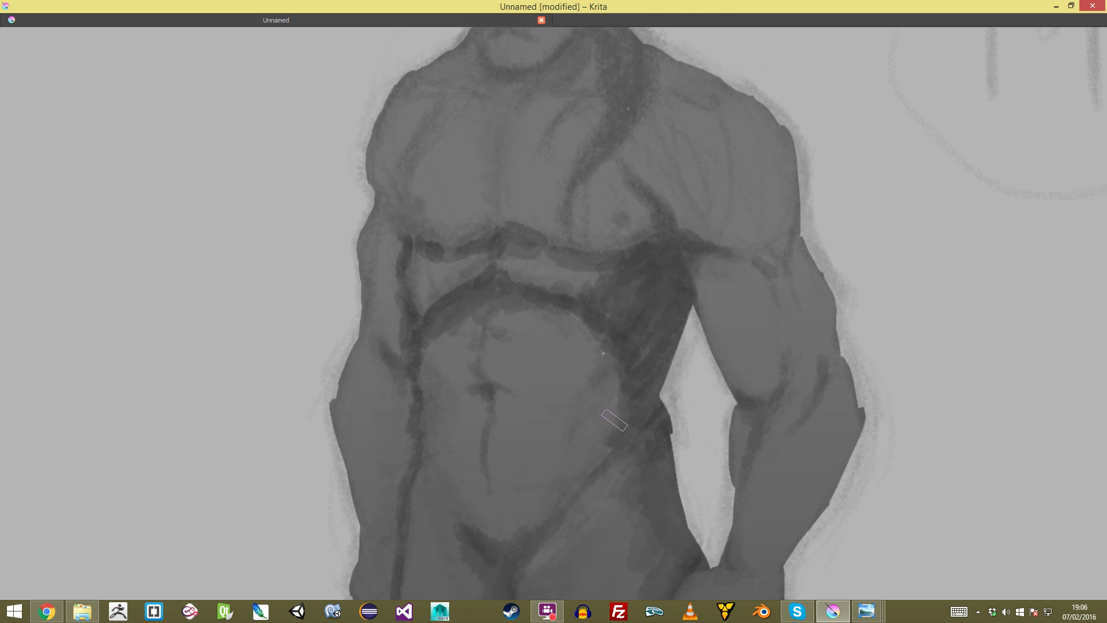
Step: Shade the far pectoral's outer contour below the collarbone and the near pectoral's upper crease
key("minus")
key("minus")
key("minus")
key("minus")
key("minus")
key("plus")
key("plus")
key("plus")
key("plus")
key("plus")
key("plus")
key("minus")
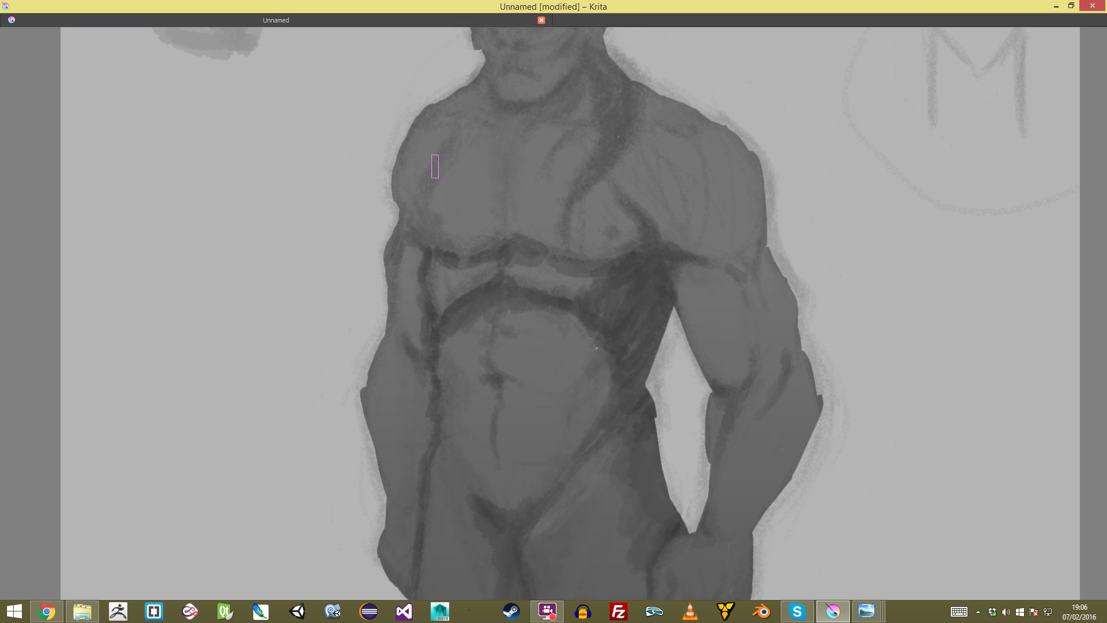
mouse_move(488, 128)
left_mouse_down()
mouse_move(467, 146)
mouse_move(471, 129)
mouse_move(458, 128)
mouse_move(470, 125)
mouse_move(419, 217)
left_mouse_up()
mouse_move(577, 173)
left_mouse_down()
mouse_move(579, 248)
mouse_move(635, 277)
mouse_move(641, 239)
left_mouse_up()
mouse_move(584, 199)
left_mouse_down()
mouse_move(610, 212)
mouse_move(624, 231)
left_mouse_up()
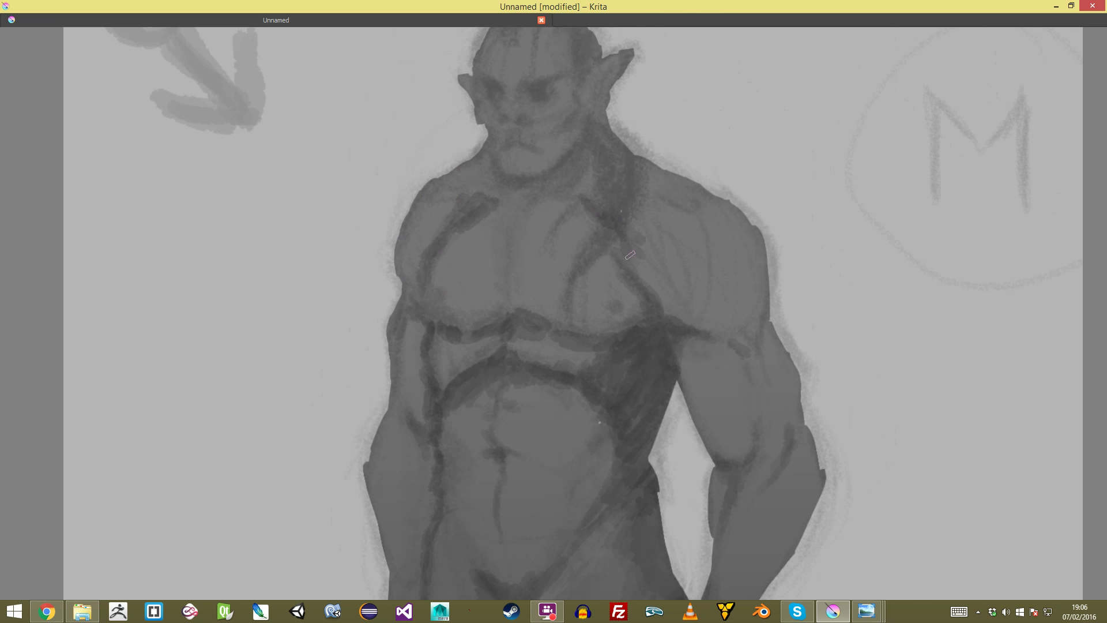
Step: Darken the near pectoral's outer edge, the trapezius, the neck under the jaw and the sternum line
left_click_drag(643, 269, 632, 345)
mouse_move(660, 260)
left_mouse_down()
mouse_move(682, 285)
mouse_move(647, 263)
mouse_move(681, 262)
mouse_move(631, 243)
left_mouse_up()
mouse_move(591, 205)
left_mouse_down()
mouse_move(581, 234)
mouse_move(644, 258)
mouse_move(582, 218)
mouse_move(582, 243)
mouse_move(664, 270)
left_mouse_up()
mouse_move(578, 240)
left_mouse_down()
mouse_move(511, 282)
mouse_move(503, 259)
mouse_move(456, 254)
mouse_move(495, 266)
mouse_move(497, 392)
left_mouse_up()
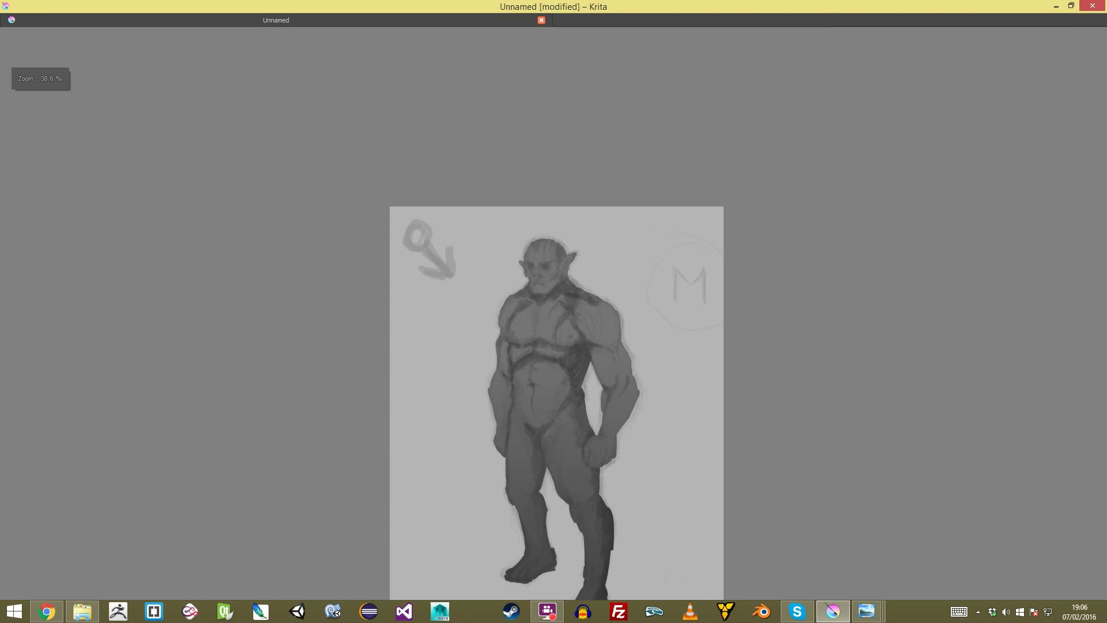
key("plus")
key("plus")
key("plus")
key("plus")
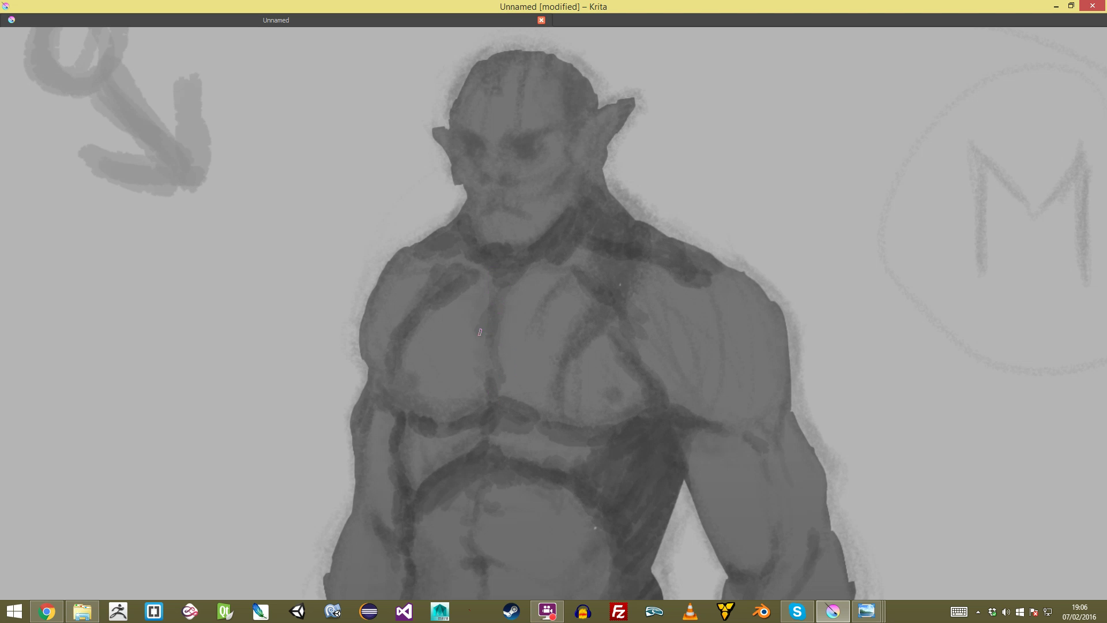
Step: Deepen the shadow between the far arm and the side of the chest
key("minus")
key("minus")
key("minus")
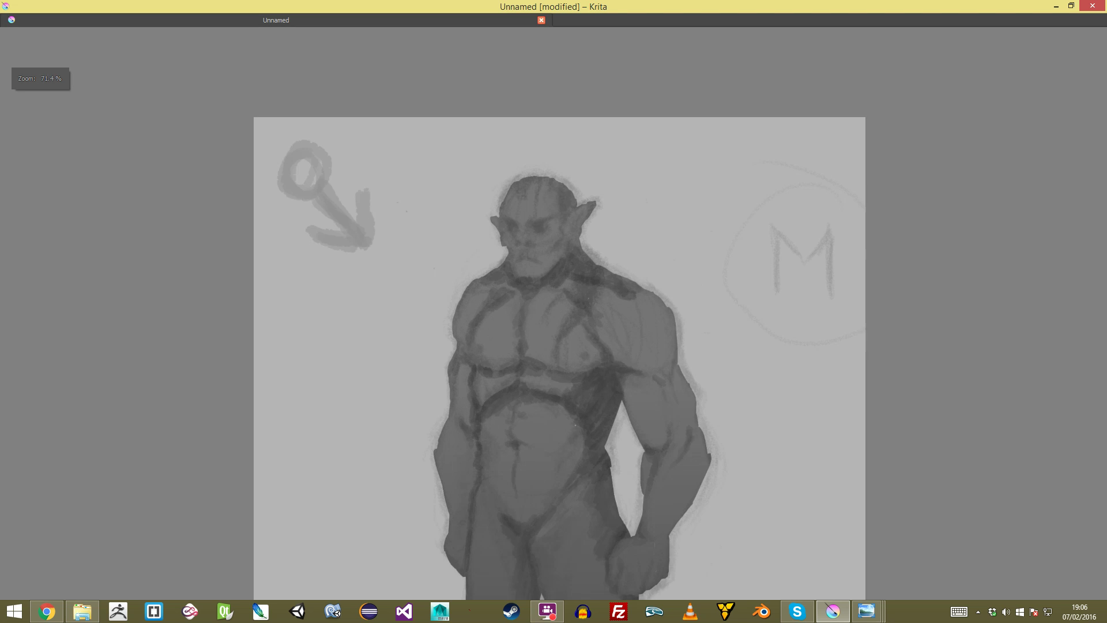
key("plus")
key("plus")
key("plus")
left_click_drag(413, 432, 407, 328)
Step: Shade the near thigh just above the knee and the outer and inner sides of the far knee
left_click_drag(534, 314, 548, 230)
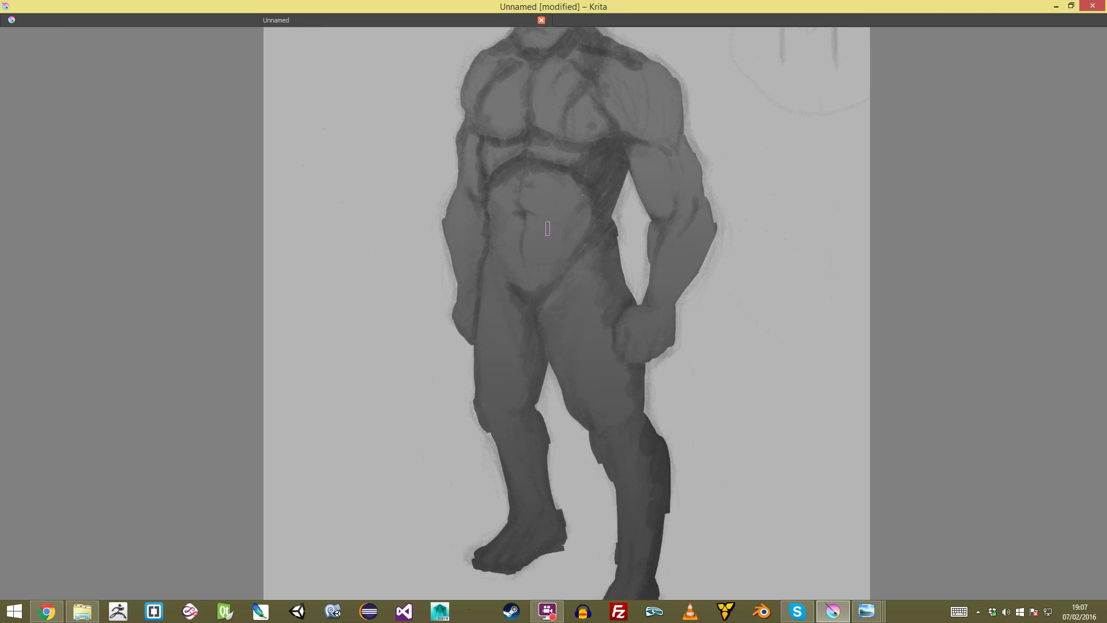
left_click_drag(526, 391, 525, 357)
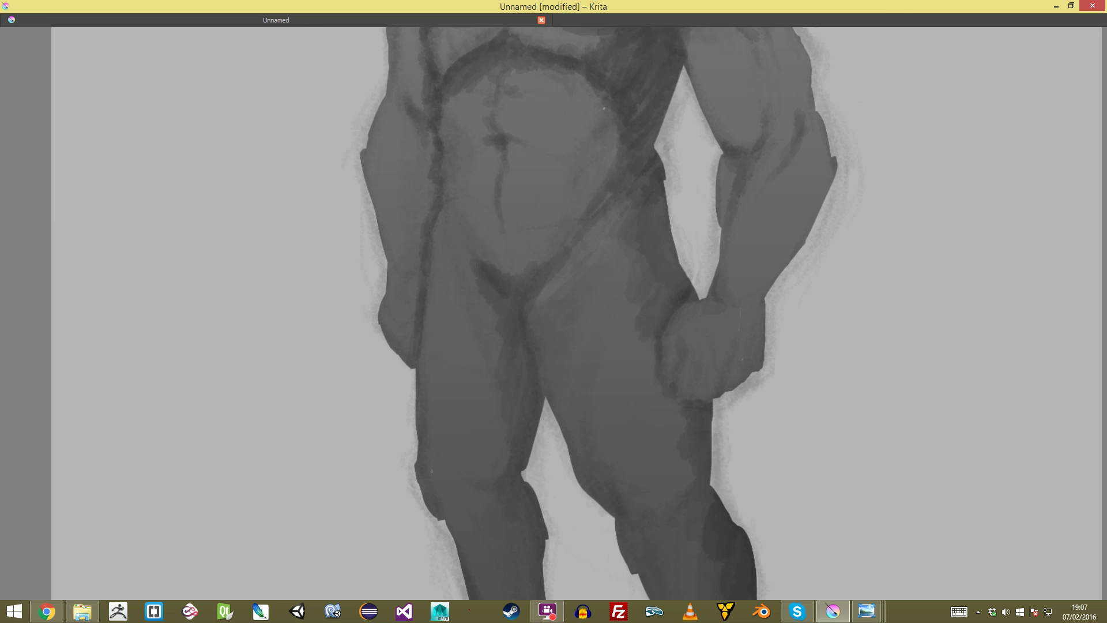
scroll(556, 390, "down", 3)
mouse_move(637, 363)
left_mouse_down()
mouse_move(645, 336)
mouse_move(607, 337)
mouse_move(624, 321)
mouse_move(612, 334)
mouse_move(619, 297)
left_mouse_up()
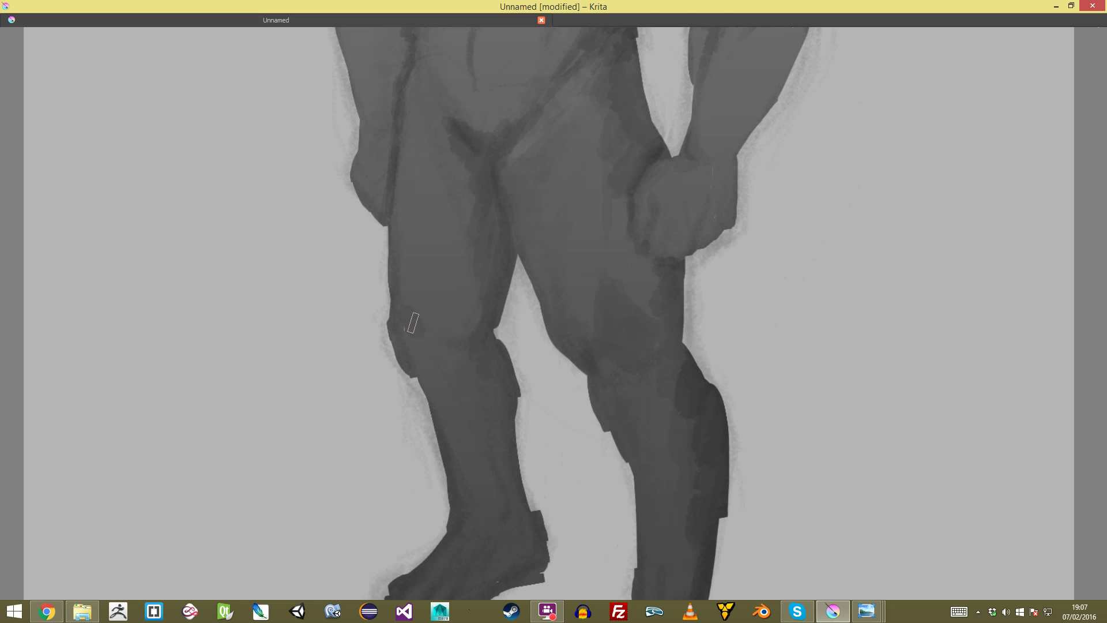
left_click_drag(426, 330, 413, 314)
mouse_move(485, 310)
left_mouse_down()
mouse_move(486, 364)
mouse_move(490, 356)
mouse_move(514, 425)
left_mouse_up()
mouse_move(509, 358)
left_mouse_down()
mouse_move(520, 444)
mouse_move(513, 358)
left_mouse_up()
Step: Shade the far wrist above the fist and the muscle crease on the far forearm below the elbow
left_click_drag(375, 501, 397, 499)
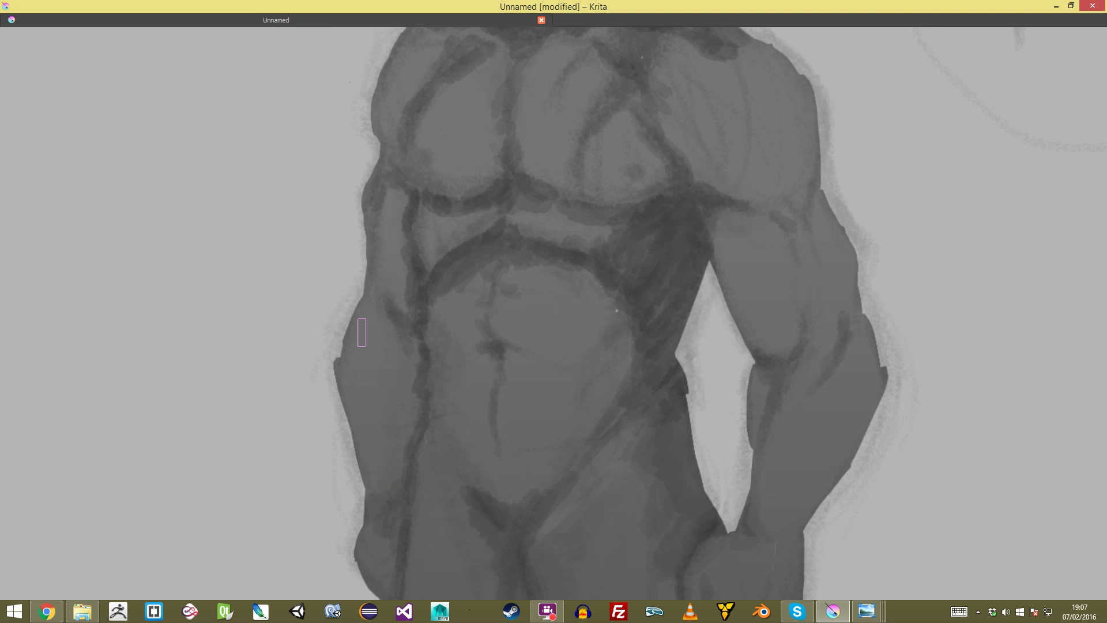
left_click_drag(365, 327, 361, 345)
left_click_drag(370, 388, 368, 364)
Step: Paint dark muscle creases across the near shoulder between the deltoid and the chest
scroll(368, 365, "down", 5)
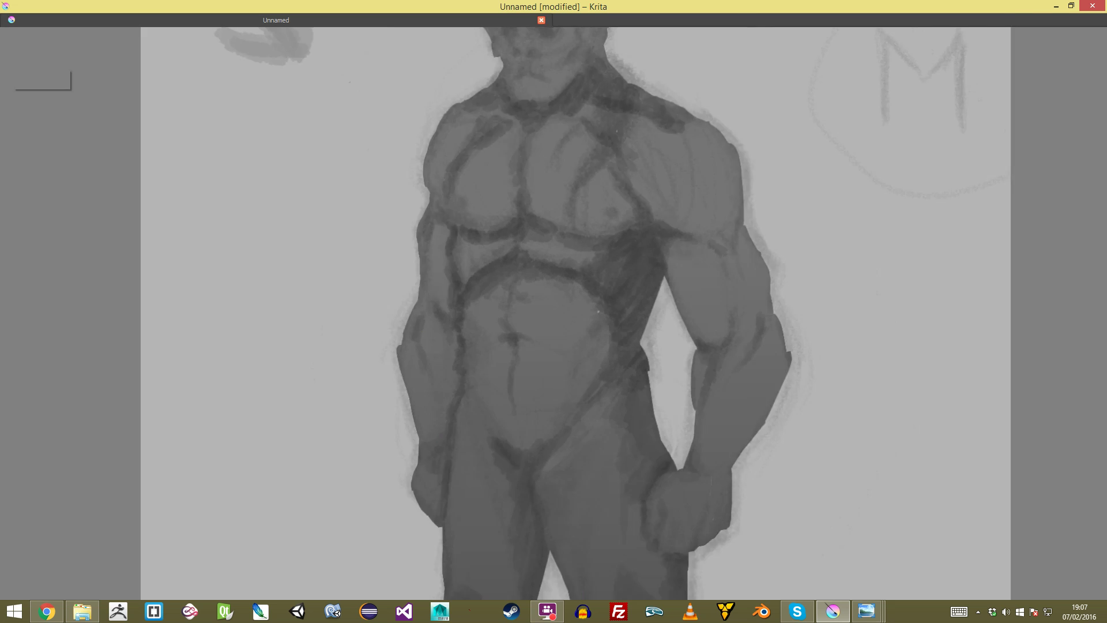
scroll(368, 365, "up", 2)
key("ctrl+plus")
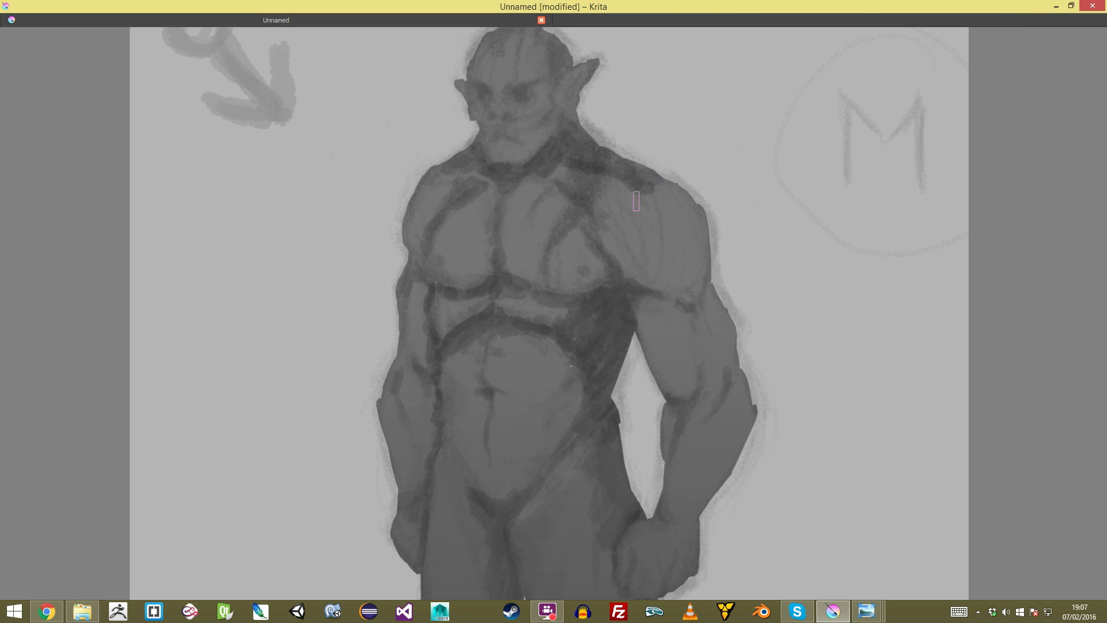
left_click_drag(619, 204, 642, 240)
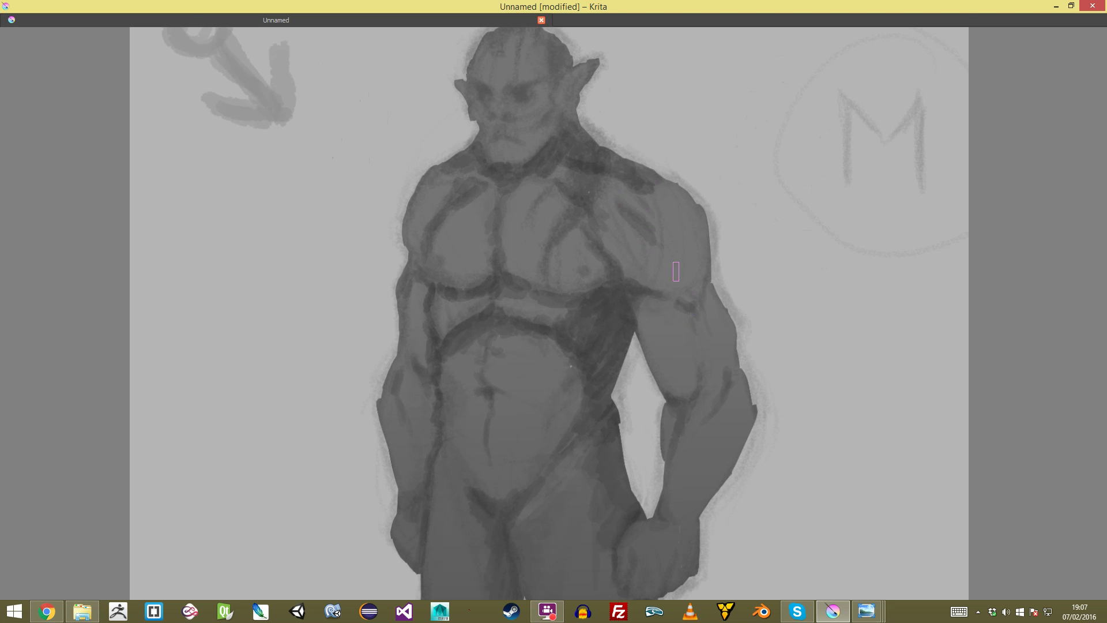
Step: Darken the eye sockets, nostrils, mouth line and lower lip, undoing unsatisfactory eye strokes
scroll(668, 252, "down", 5)
scroll(546, 229, "up", 7)
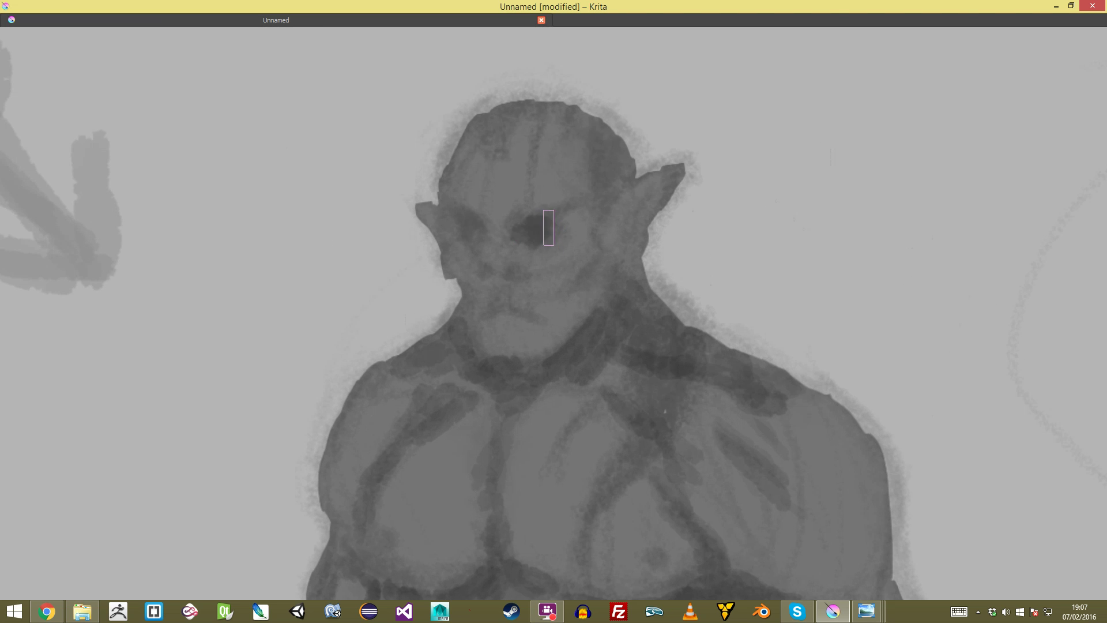
key("ctrl+z")
left_click_drag(545, 229, 470, 230)
key("ctrl+z")
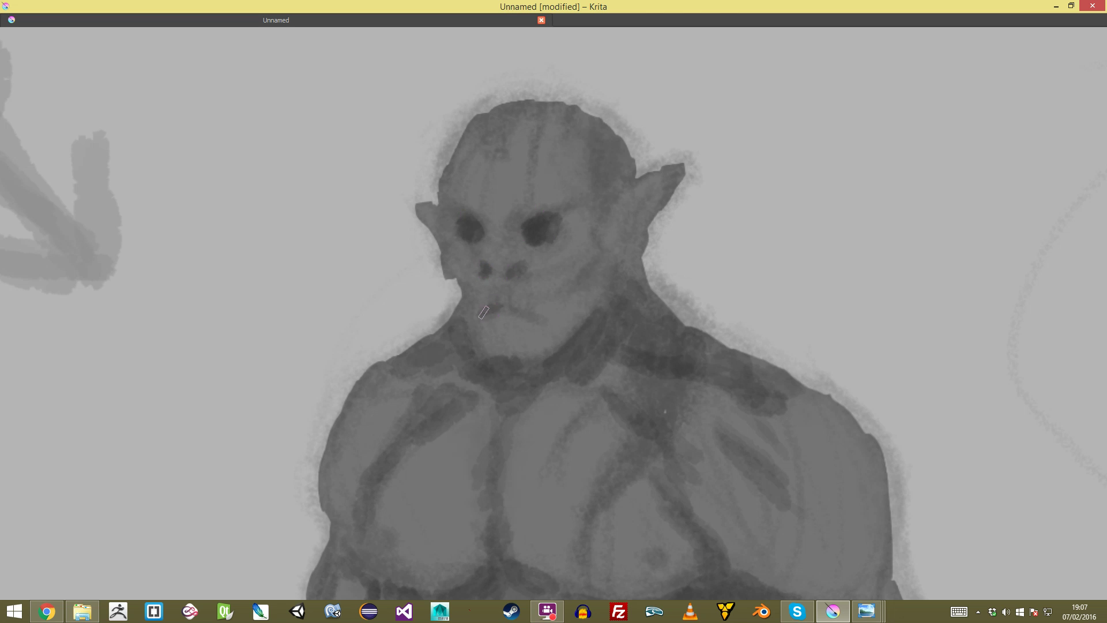
mouse_move(511, 304)
left_mouse_down()
mouse_move(536, 310)
mouse_move(493, 323)
mouse_move(524, 324)
left_mouse_up()
Step: Shade the near cheek hollow, the insides of both ears, the far jaw edge and the far brow
mouse_move(598, 238)
left_mouse_down()
mouse_move(591, 281)
mouse_move(572, 289)
mouse_move(594, 275)
mouse_move(599, 324)
left_mouse_up()
mouse_move(658, 190)
left_mouse_down()
mouse_move(640, 208)
mouse_move(647, 196)
mouse_move(636, 246)
mouse_move(626, 219)
left_mouse_up()
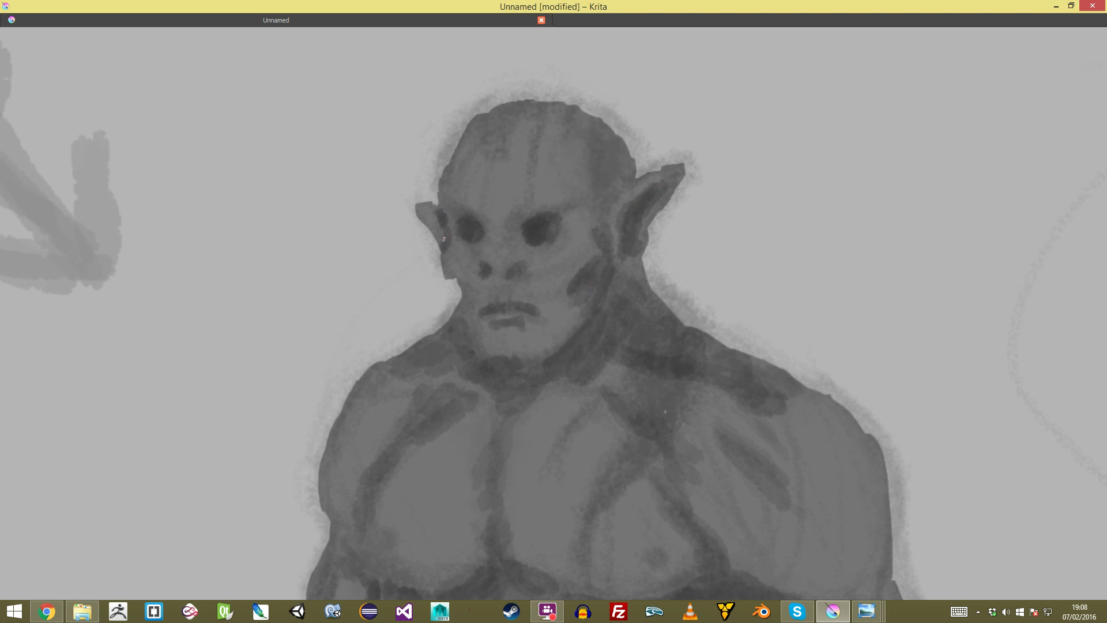
mouse_move(438, 222)
left_mouse_down()
mouse_move(441, 258)
mouse_move(470, 311)
mouse_move(451, 329)
mouse_move(454, 347)
left_mouse_up()
scroll(523, 353, "down", 5)
scroll(523, 353, "up", 6)
mouse_move(463, 192)
left_mouse_down()
mouse_move(471, 261)
mouse_move(462, 269)
mouse_move(445, 258)
left_mouse_up()
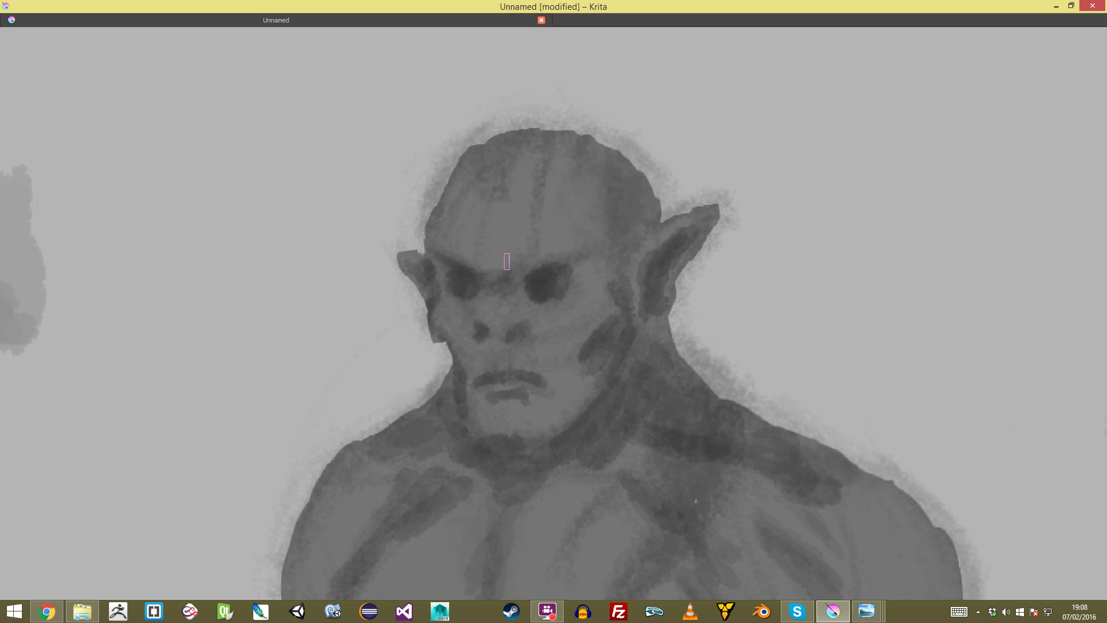
mouse_move(502, 212)
left_mouse_down()
mouse_move(521, 236)
mouse_move(516, 228)
mouse_move(480, 288)
mouse_move(518, 301)
left_mouse_up()
mouse_move(472, 229)
left_mouse_down()
mouse_move(493, 250)
mouse_move(478, 253)
mouse_move(504, 211)
left_mouse_up()
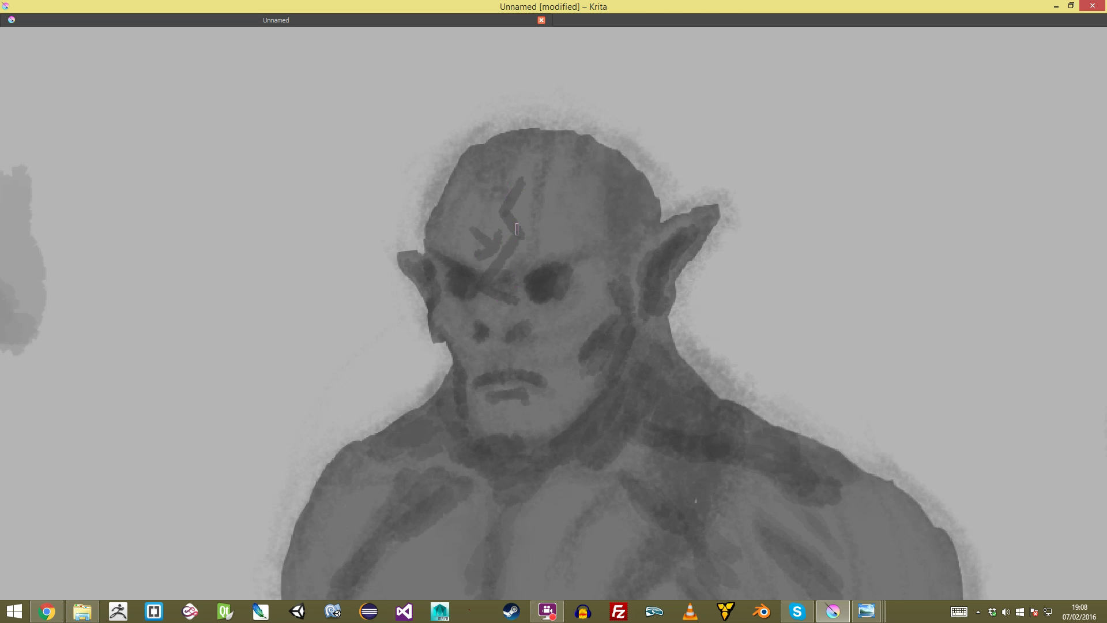
key("ctrl+z")
key("ctrl+z")
key("ctrl+z")
key("ctrl+z")
key("ctrl+z")
key("ctrl+z")
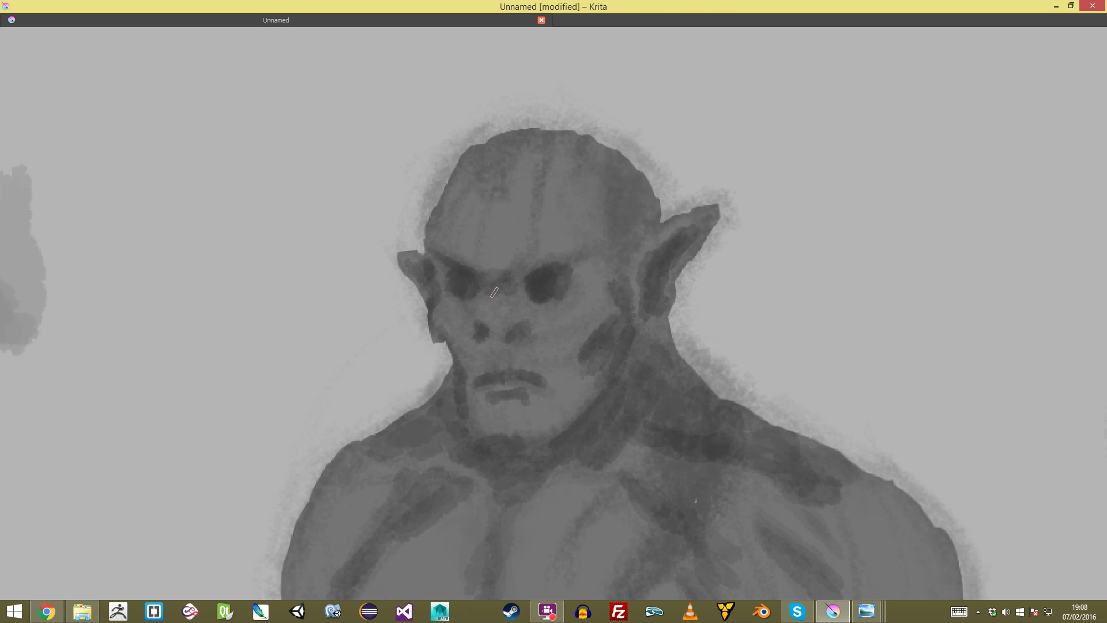
Step: Shade the hollow of the near temple beside the forehead
scroll(554, 313, "down", 4)
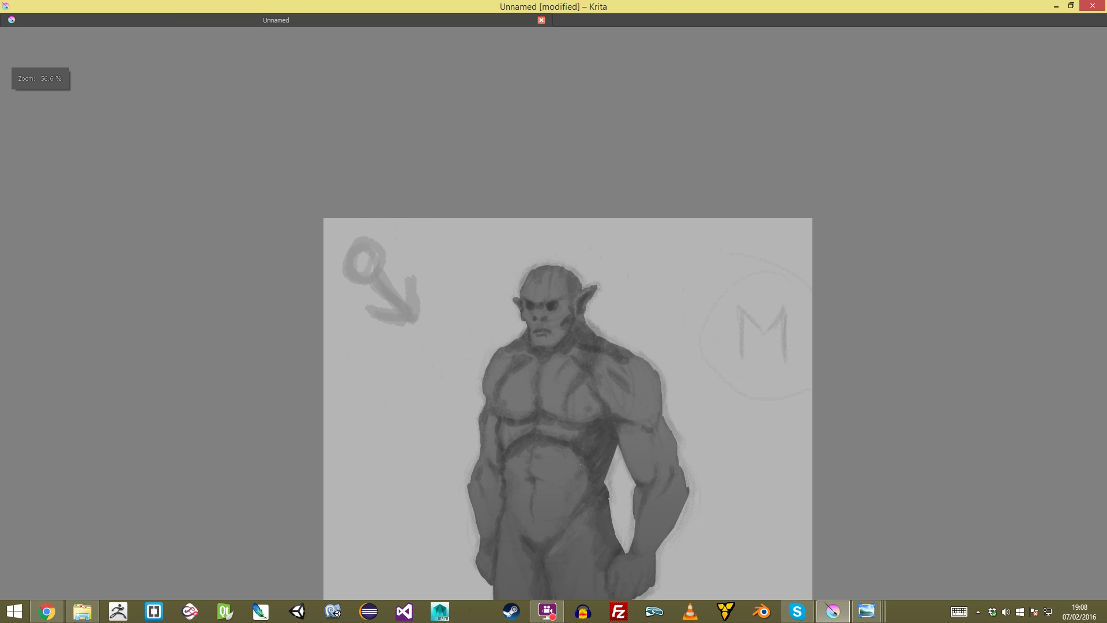
key("plus")
key("plus")
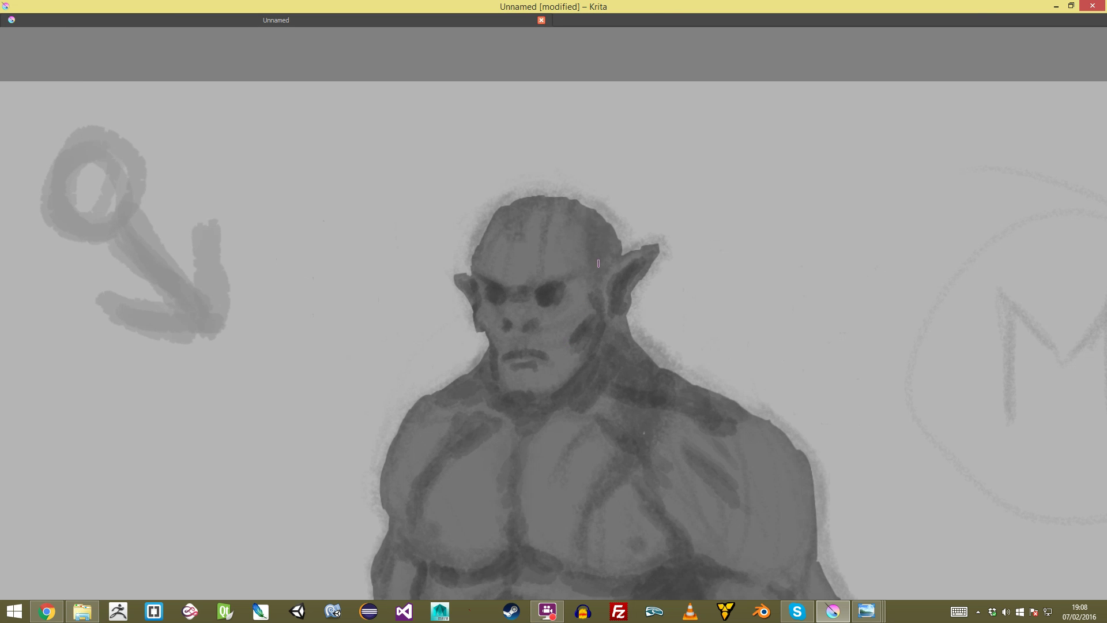
left_click_drag(591, 236, 581, 263)
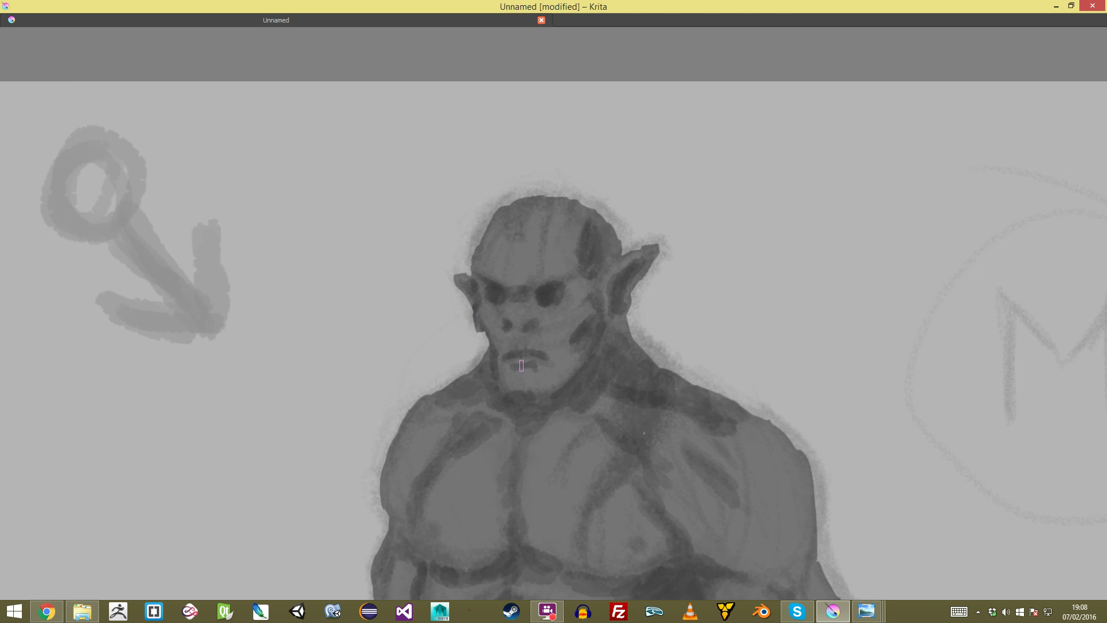
Step: Darken the shadow under the far collarbone and paint both nipples on the chest
scroll(507, 351, "down", 3)
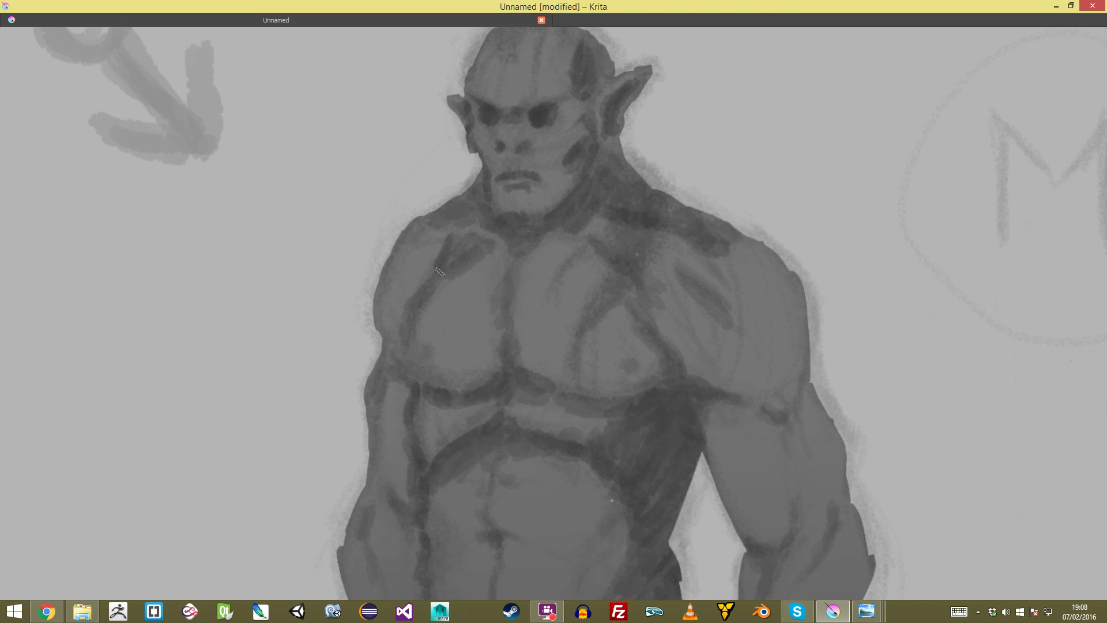
left_click_drag(427, 351, 430, 363)
key("minus")
key("minus")
left_click_drag(636, 366, 615, 136)
Step: Shade the far hip crease and the near thigh's fold beside the groin
key("plus")
key("plus")
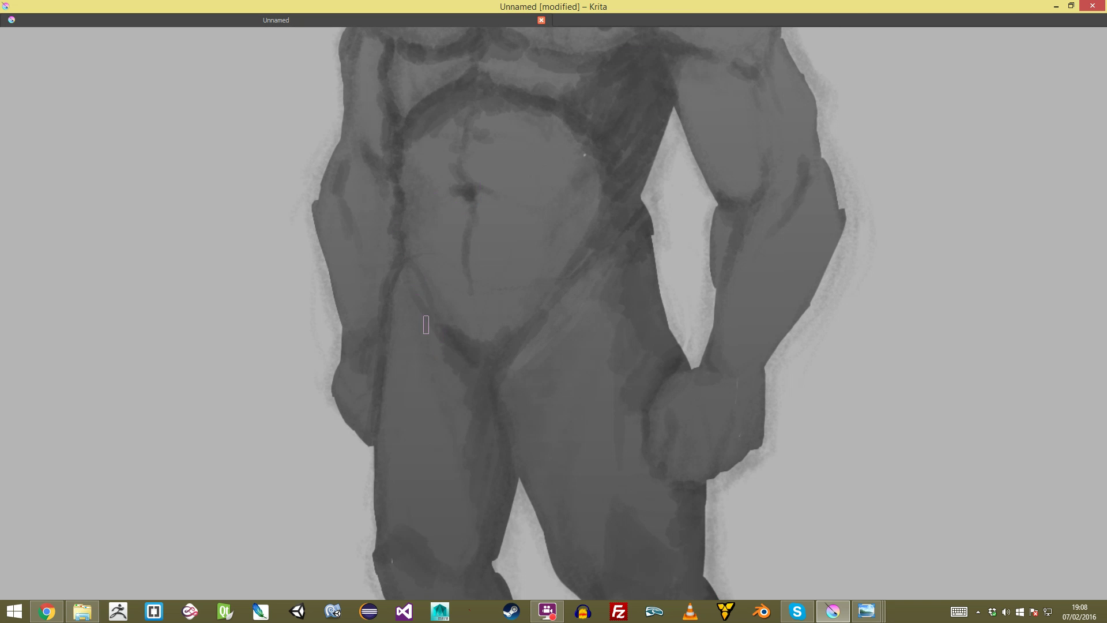
scroll(582, 304, "down", 2)
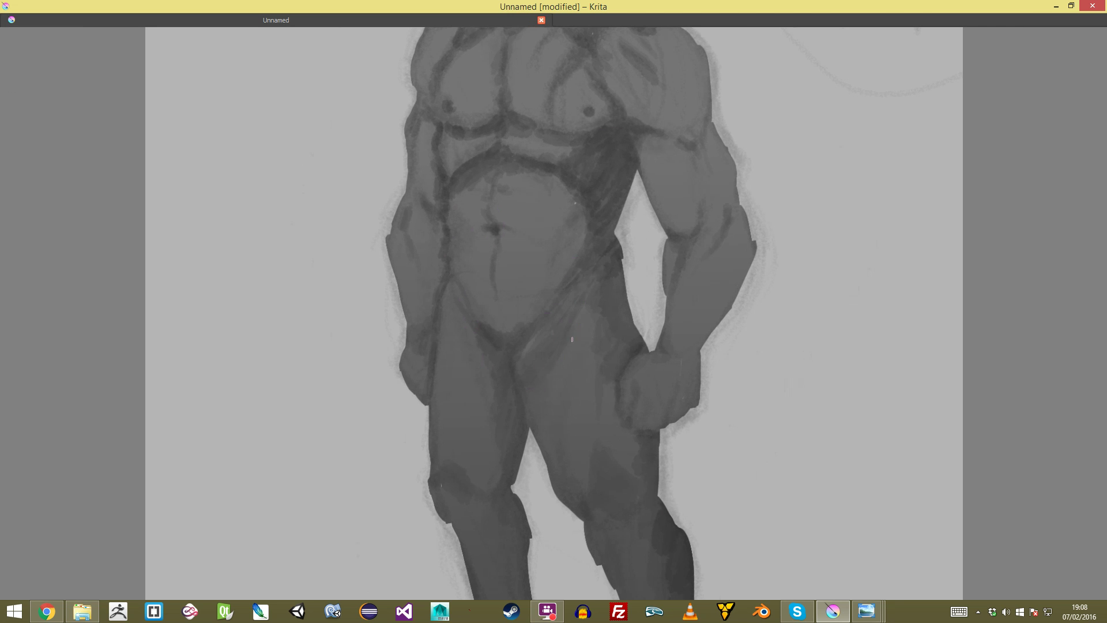
scroll(554, 303, "down", 3)
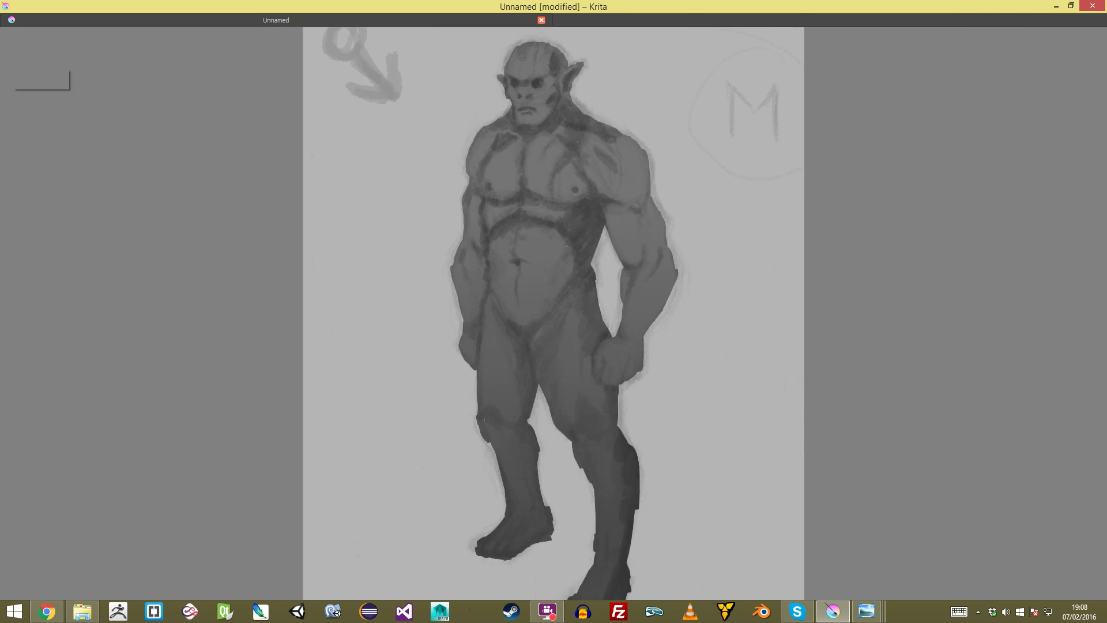
Step: Bring back the interface, hide the sketch on Layer 2 and return to canvas-only mode
scroll(554, 303, "up", 1)
scroll(624, 342, "down", 3)
key("Tab")
left_click(884, 400)
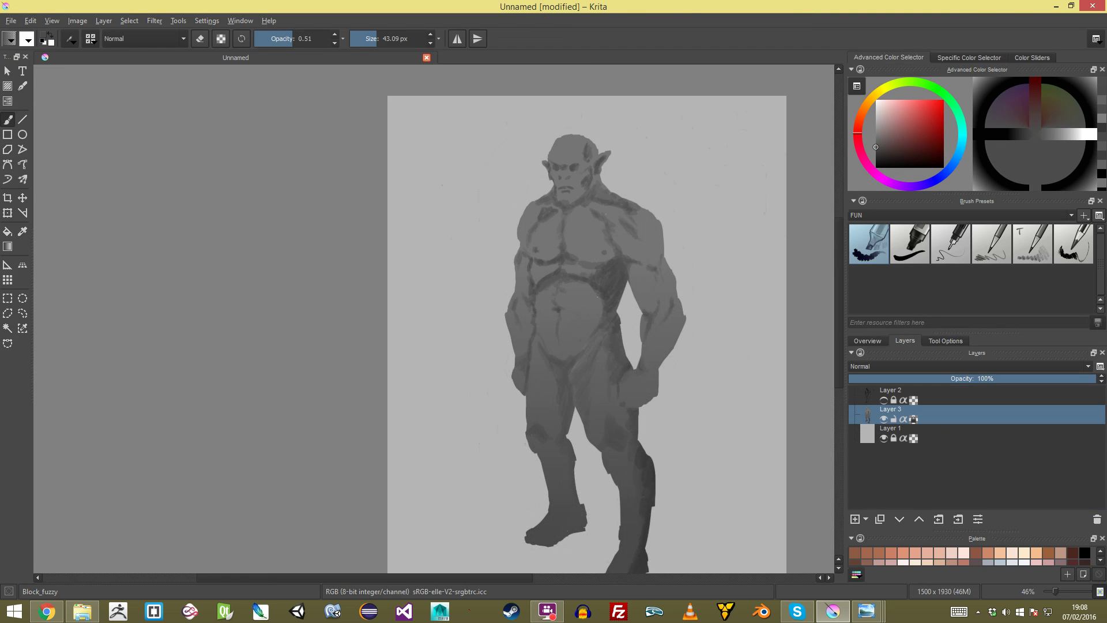
scroll(744, 356, "down", 3)
scroll(676, 304, "up", 1)
key("Tab")
scroll(677, 318, "up", 4)
scroll(628, 209, "down", 4)
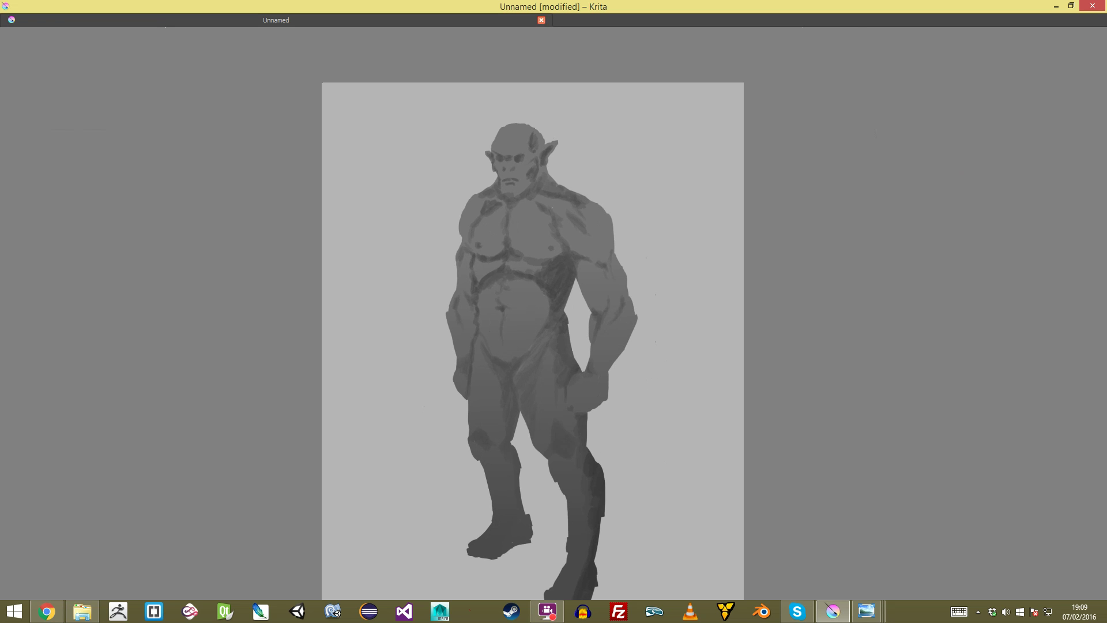
Step: Shade the outer side of the near knee and the near lower leg
scroll(562, 403, "up", 4)
left_click_drag(554, 450, 563, 242)
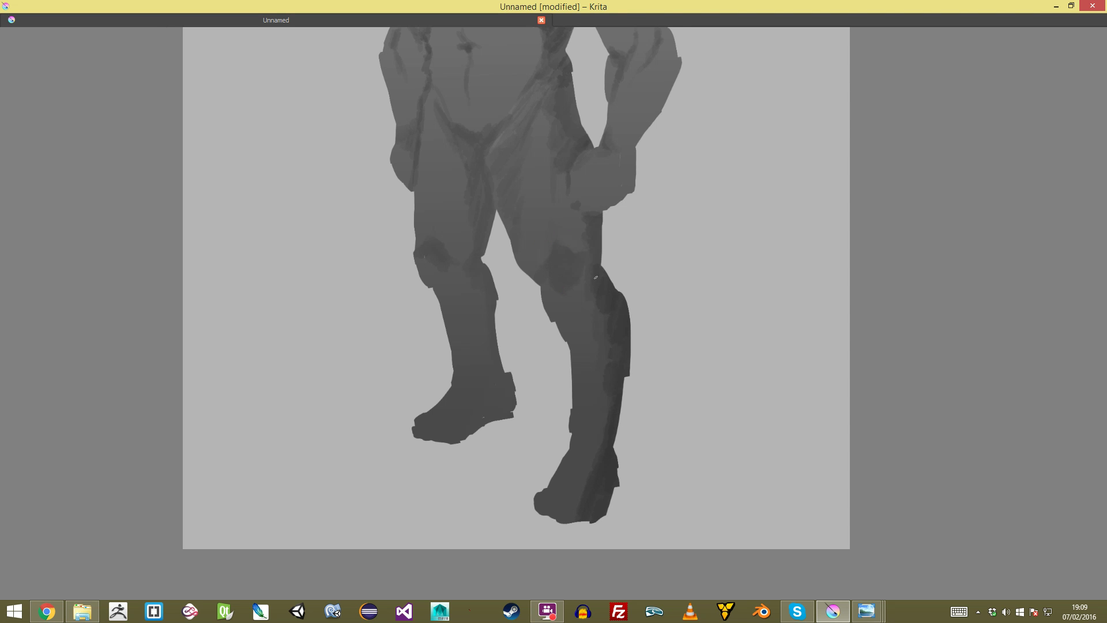
left_click_drag(595, 247, 598, 358)
left_click_drag(577, 323, 587, 447)
left_click_drag(587, 448, 587, 346)
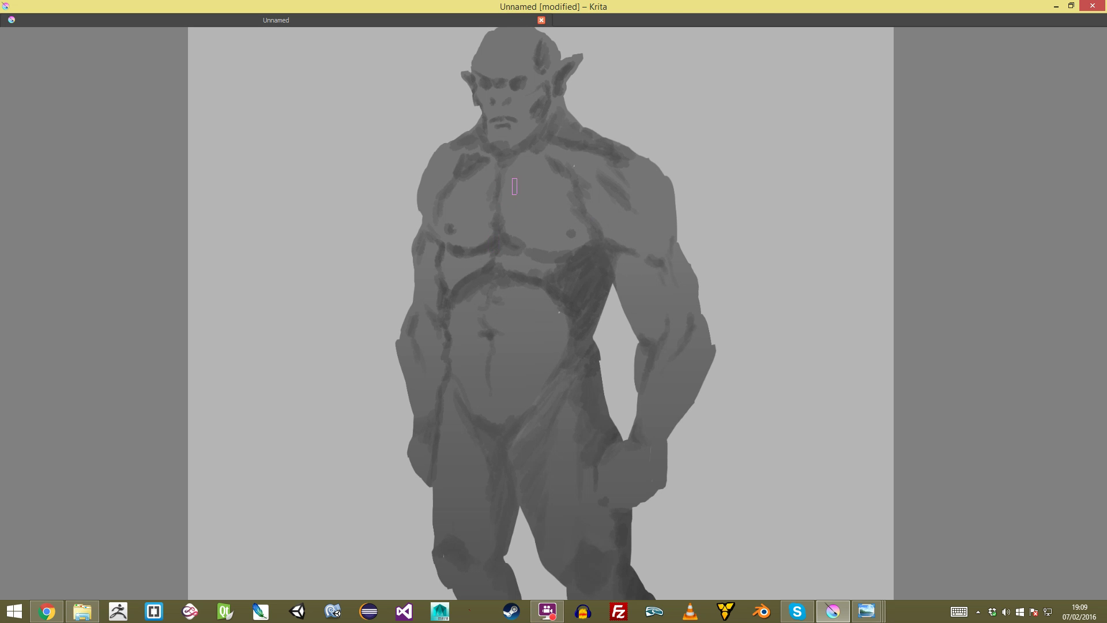
Step: Paint light grey highlights along the far pectoral's upper outer edge and across the ribs just beneath it
left_click_drag(521, 194, 535, 223)
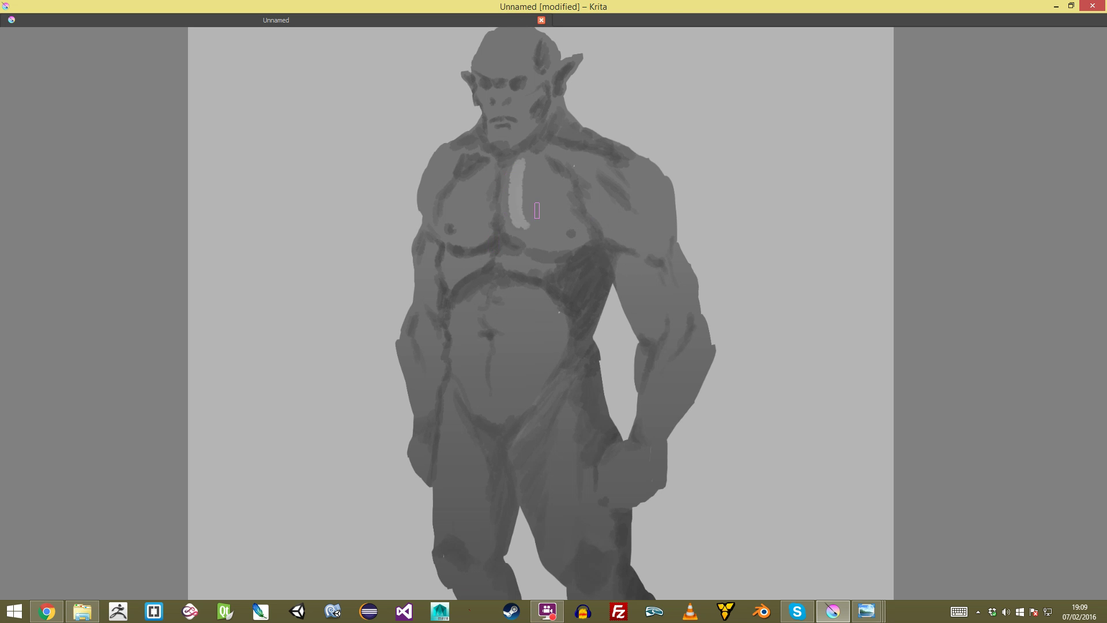
key("ctrl+z")
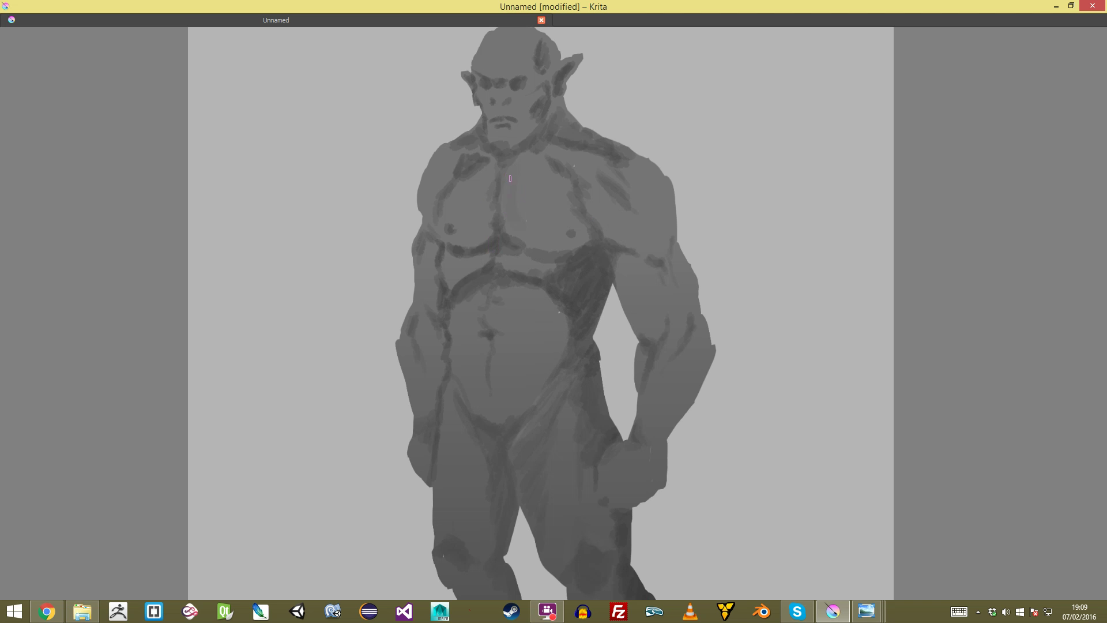
scroll(553, 237, "up", 2)
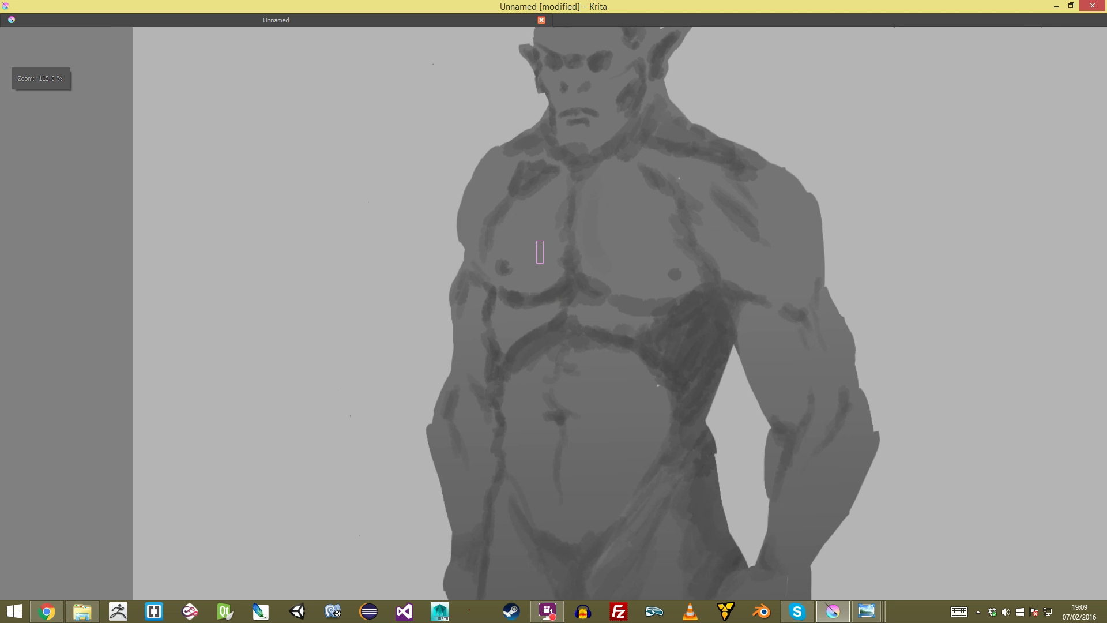
mouse_move(541, 188)
left_mouse_down()
mouse_move(490, 241)
mouse_move(556, 178)
mouse_move(504, 221)
mouse_move(489, 271)
left_mouse_up()
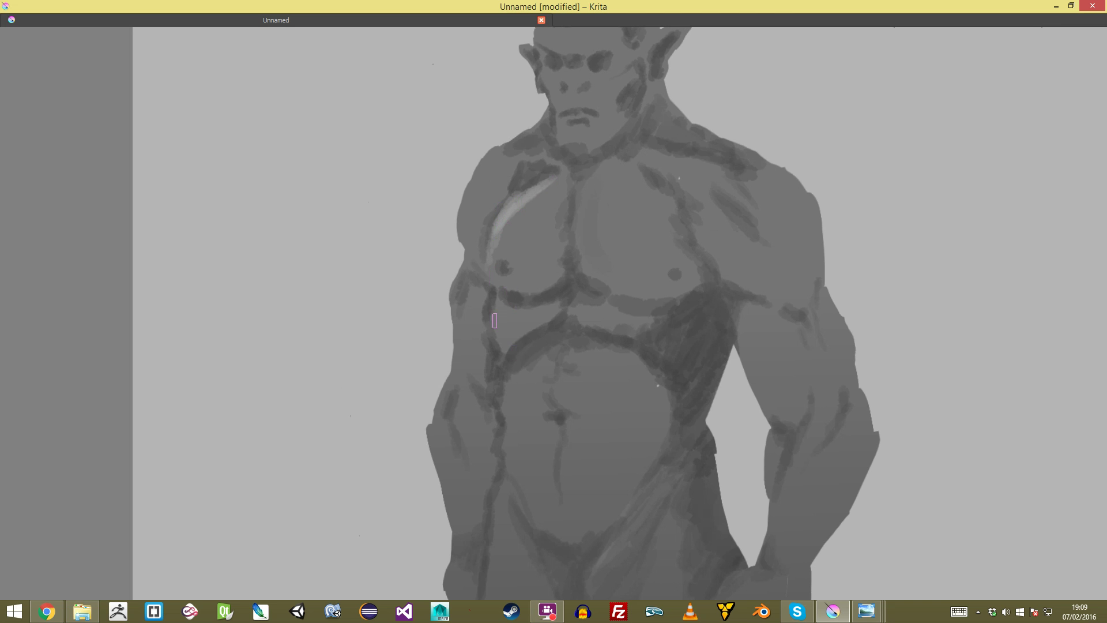
mouse_move(496, 316)
left_mouse_down()
mouse_move(504, 341)
mouse_move(543, 329)
mouse_move(555, 306)
mouse_move(483, 332)
mouse_move(504, 320)
mouse_move(500, 335)
mouse_move(511, 315)
mouse_move(550, 314)
left_mouse_up()
Step: Highlight the far side of the abdomen, the lower belly crease and the far thigh's outer edge down to the knee
scroll(509, 310, "down", 6)
scroll(413, 196, "up", 1)
scroll(554, 248, "up", 6)
scroll(554, 313, "down", 1)
mouse_move(541, 358)
left_mouse_down()
mouse_move(510, 380)
mouse_move(539, 354)
mouse_move(506, 368)
mouse_move(539, 354)
mouse_move(510, 394)
mouse_move(543, 370)
mouse_move(507, 403)
mouse_move(513, 422)
mouse_move(505, 410)
mouse_move(500, 424)
mouse_move(515, 437)
mouse_move(501, 483)
mouse_move(515, 392)
mouse_move(537, 432)
left_mouse_up()
left_click_drag(492, 374, 491, 491)
scroll(492, 524, "down", 4)
scroll(522, 388, "up", 3)
mouse_move(546, 317)
left_mouse_down()
mouse_move(538, 368)
mouse_move(542, 355)
mouse_move(547, 469)
left_mouse_up()
left_click_drag(557, 452, 582, 485)
scroll(554, 313, "down", 6)
scroll(554, 313, "up", 4)
scroll(527, 249, "up", 2)
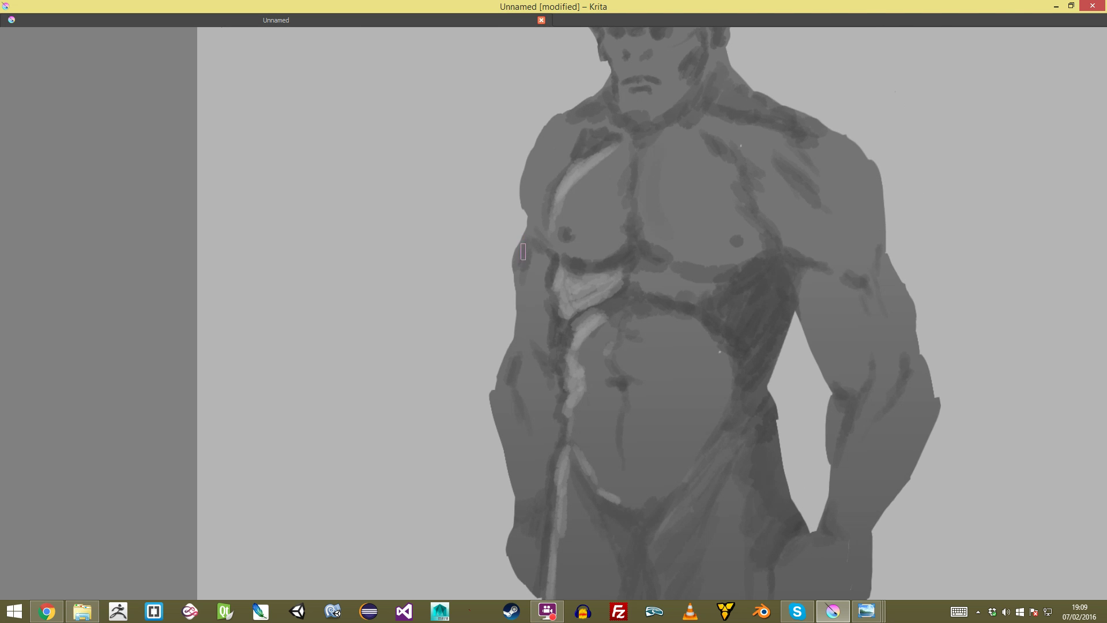
Step: Paint a light rim along the far arm's outer contour, the inner elbow and the far shoulder
mouse_move(529, 230)
left_mouse_down()
mouse_move(521, 338)
mouse_move(502, 364)
mouse_move(508, 461)
left_mouse_up()
left_click_drag(539, 347, 554, 375)
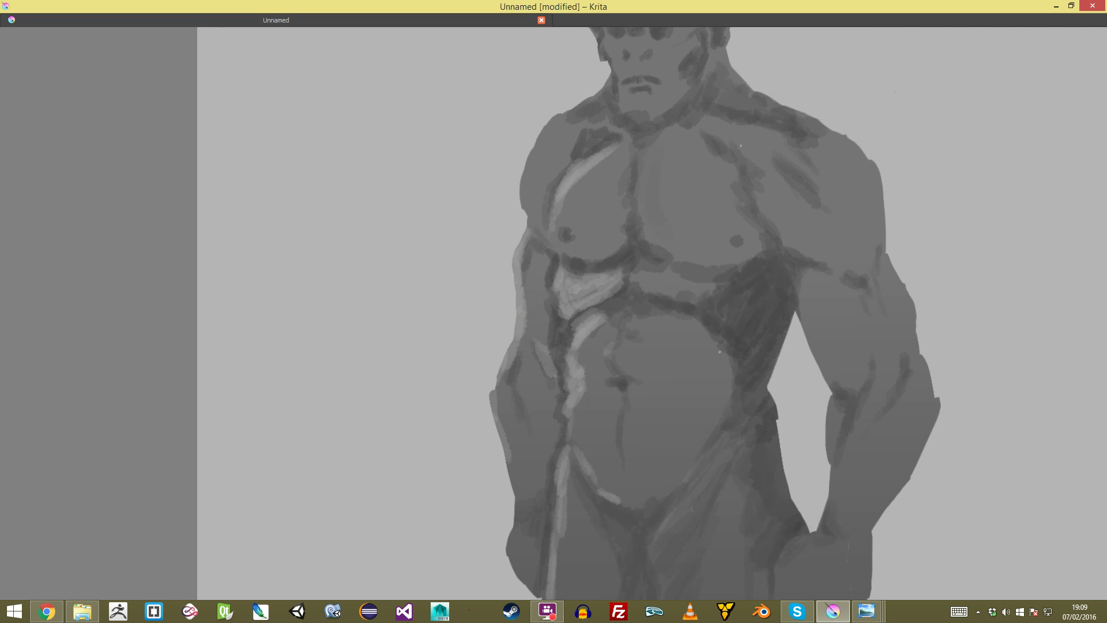
left_click_drag(545, 315, 544, 385)
mouse_move(525, 281)
left_mouse_down()
mouse_move(523, 248)
mouse_move(546, 199)
mouse_move(536, 243)
left_mouse_up()
Step: Highlight the near armpit fold and the lower edges of both pectorals
left_click_drag(623, 224, 551, 244)
mouse_move(680, 275)
left_mouse_down()
mouse_move(690, 303)
mouse_move(767, 366)
left_mouse_up()
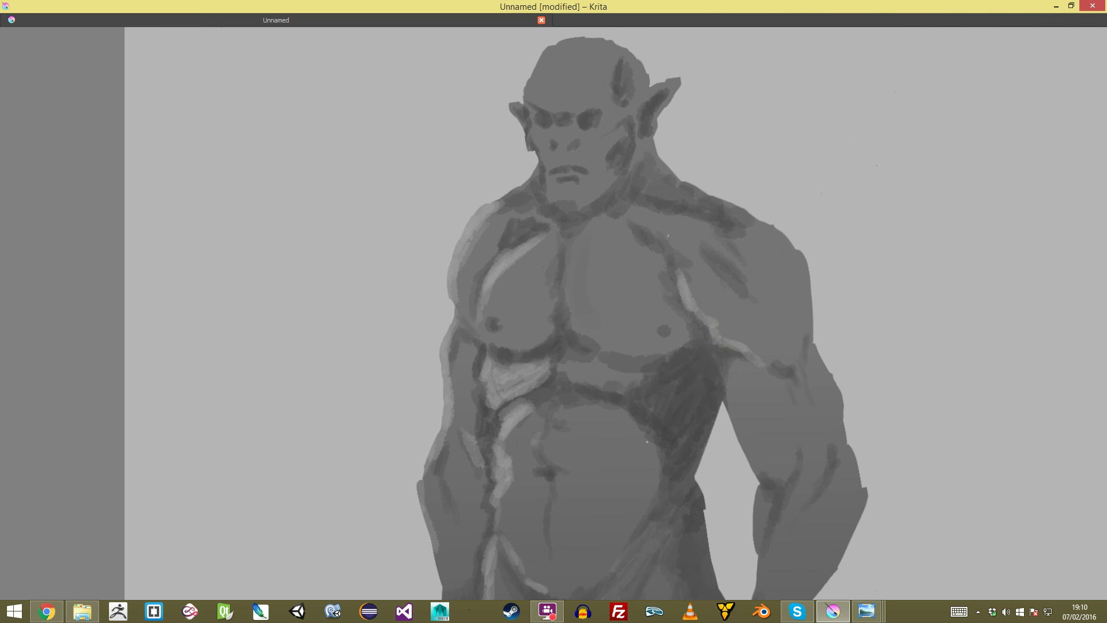
scroll(554, 314, "down", 3)
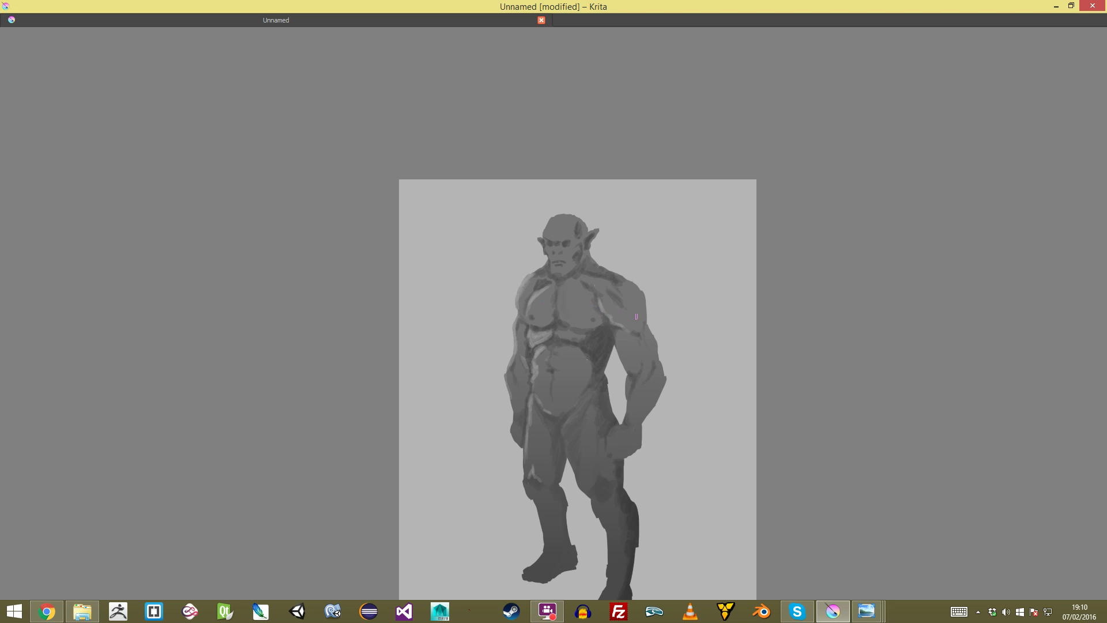
scroll(626, 341, "up", 4)
mouse_move(574, 334)
left_mouse_down()
mouse_move(603, 351)
mouse_move(674, 352)
left_mouse_up()
left_click_drag(463, 338, 498, 354)
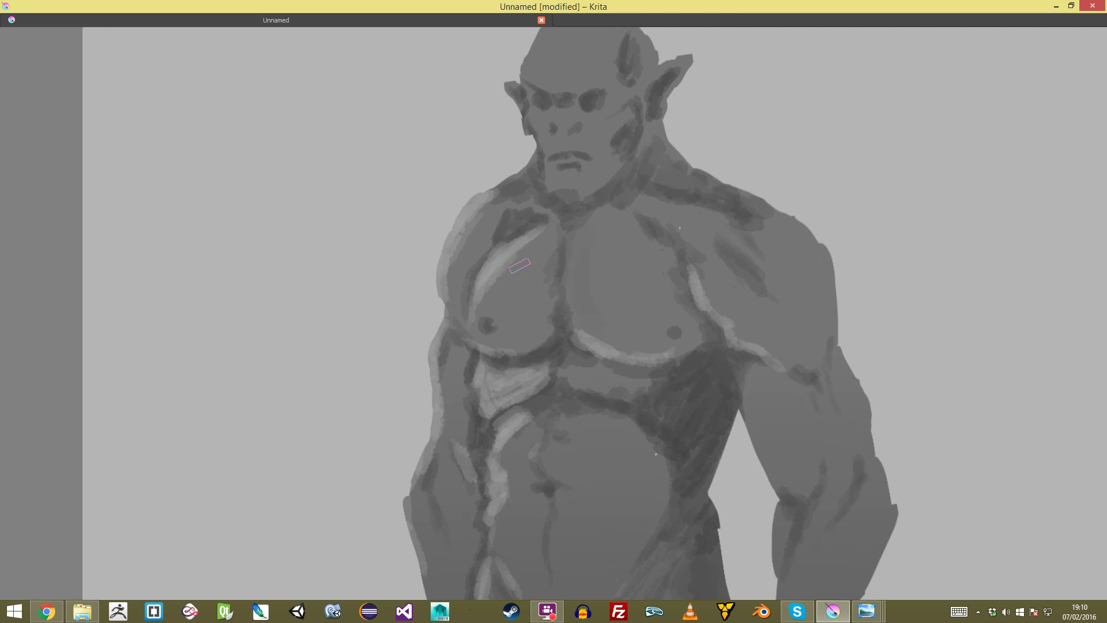
Step: Paint light patches around both nipples on the chest
mouse_move(652, 307)
left_mouse_down()
mouse_move(663, 296)
mouse_move(689, 335)
mouse_move(675, 334)
left_mouse_up()
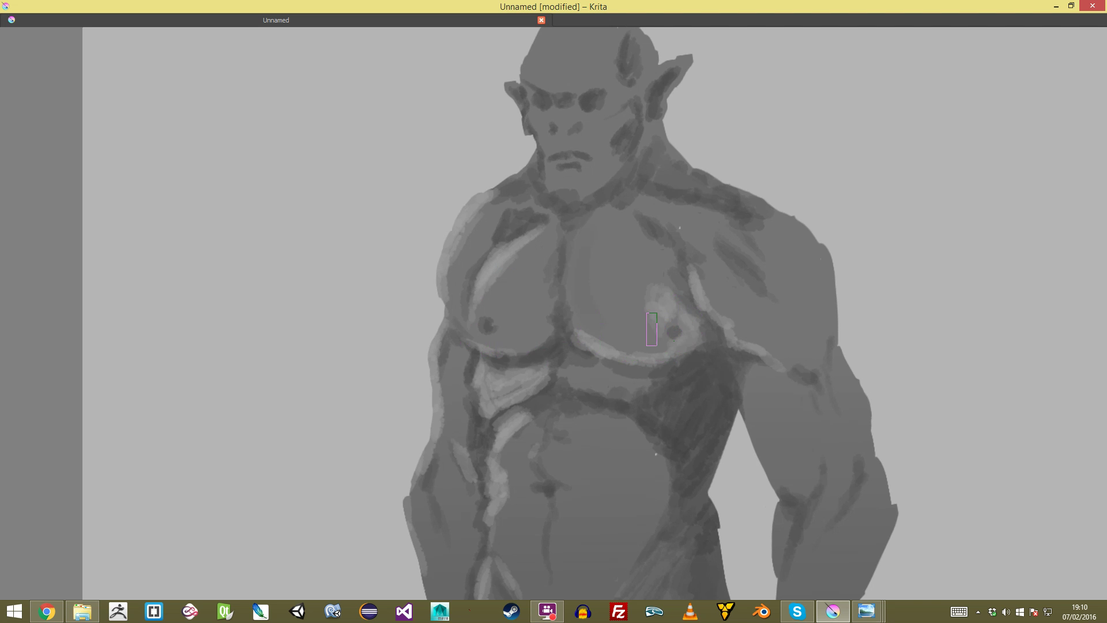
scroll(672, 323, "down", 6)
scroll(536, 296, "up", 6)
mouse_move(494, 309)
left_mouse_down()
mouse_move(471, 320)
mouse_move(503, 339)
mouse_move(506, 296)
left_mouse_up()
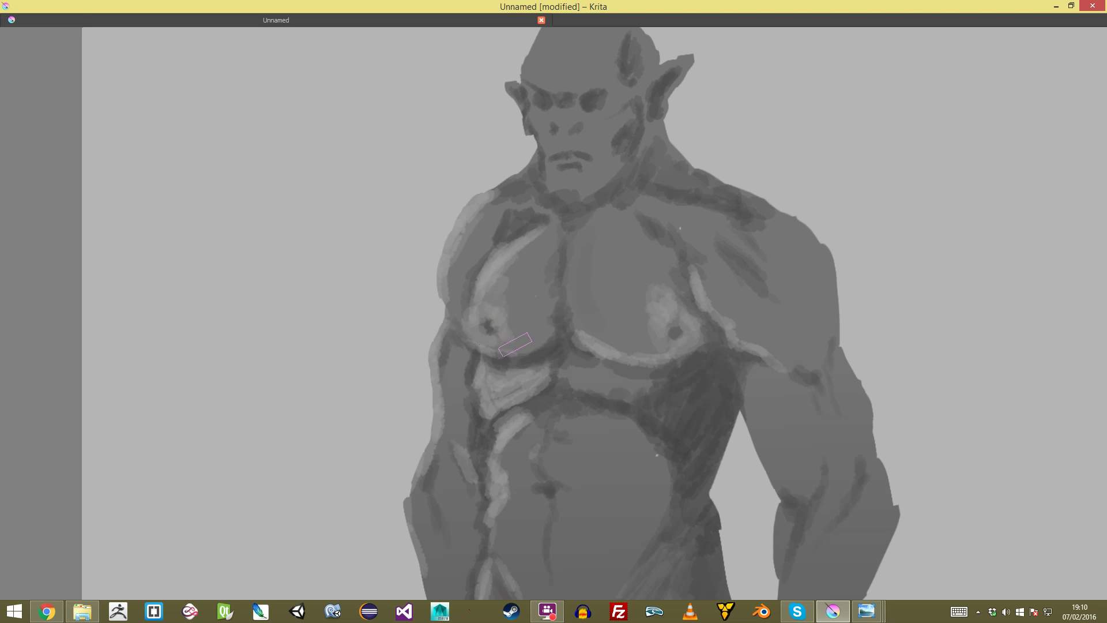
Step: Highlight the chin, the far cheek and the far side of the forehead and skull
scroll(499, 321, "down", 5)
scroll(551, 255, "up", 6)
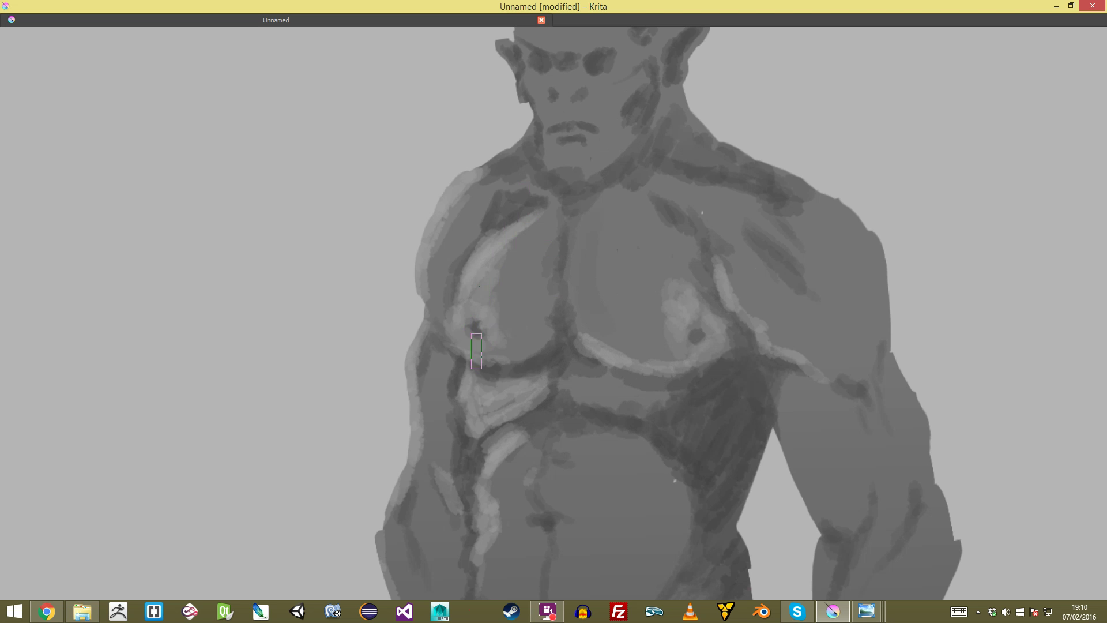
left_click_drag(566, 199, 571, 277)
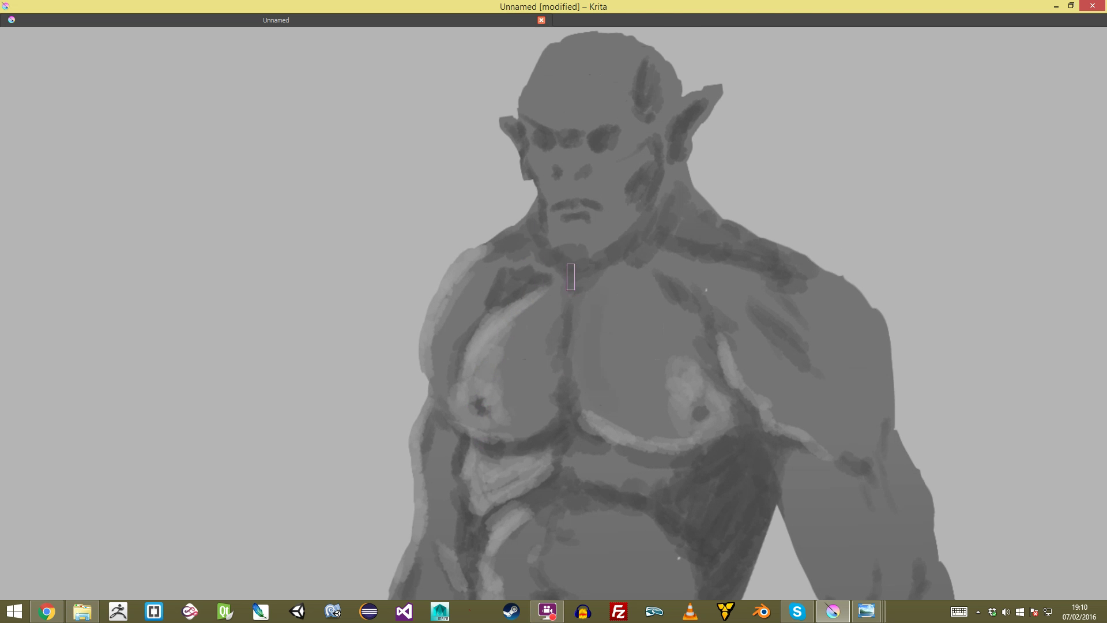
mouse_move(557, 233)
left_mouse_down()
mouse_move(580, 244)
mouse_move(582, 370)
mouse_move(581, 251)
mouse_move(525, 248)
left_mouse_up()
left_click_drag(526, 248, 529, 370)
left_click_drag(530, 256, 546, 300)
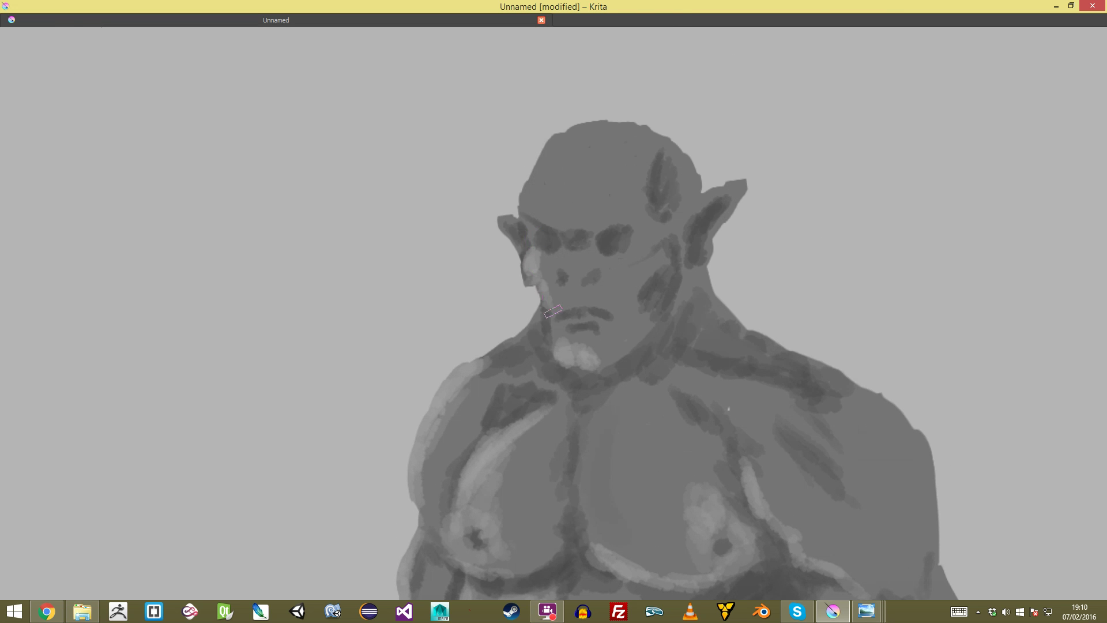
mouse_move(548, 176)
left_mouse_down()
mouse_move(527, 200)
mouse_move(533, 171)
mouse_move(598, 129)
mouse_move(559, 148)
mouse_move(627, 167)
mouse_move(556, 203)
mouse_move(591, 194)
mouse_move(544, 178)
mouse_move(576, 201)
mouse_move(542, 220)
mouse_move(567, 224)
mouse_move(597, 205)
left_mouse_up()
left_click_drag(597, 205, 597, 184)
Step: Paint a light highlight along the near brow ridge above the eye
key("plus")
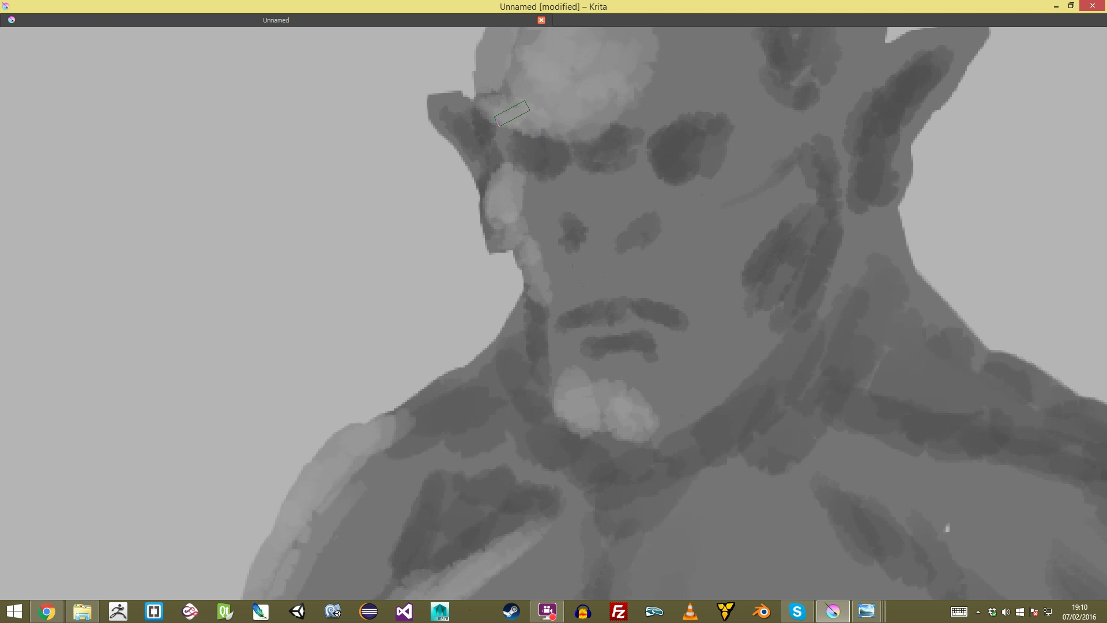
left_click_drag(630, 139, 752, 100)
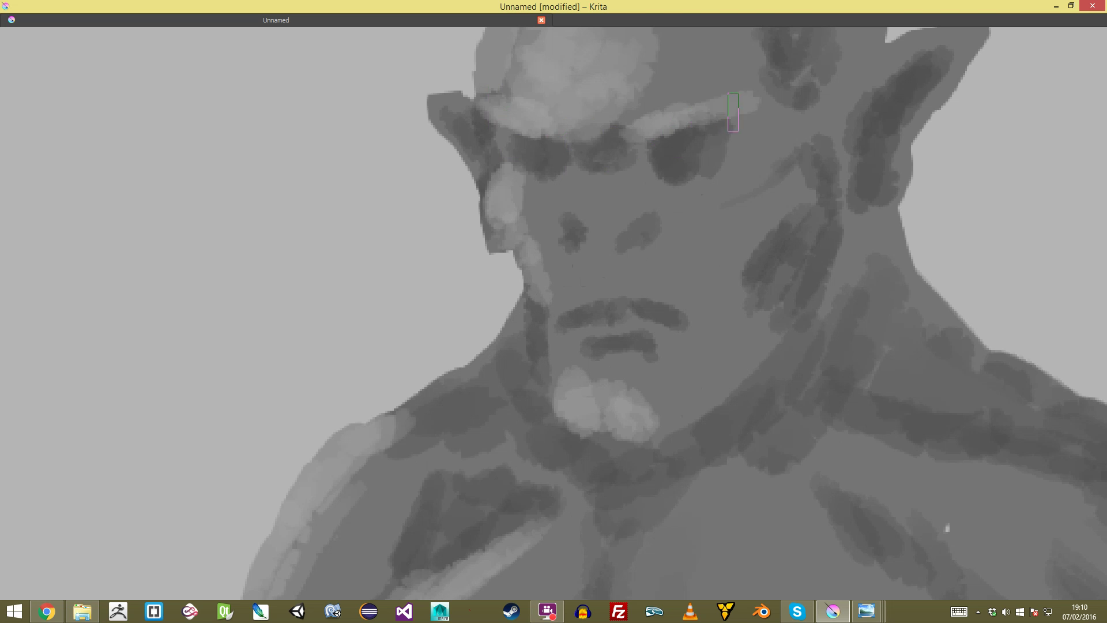
key("minus")
key("plus")
key("plus")
key("plus")
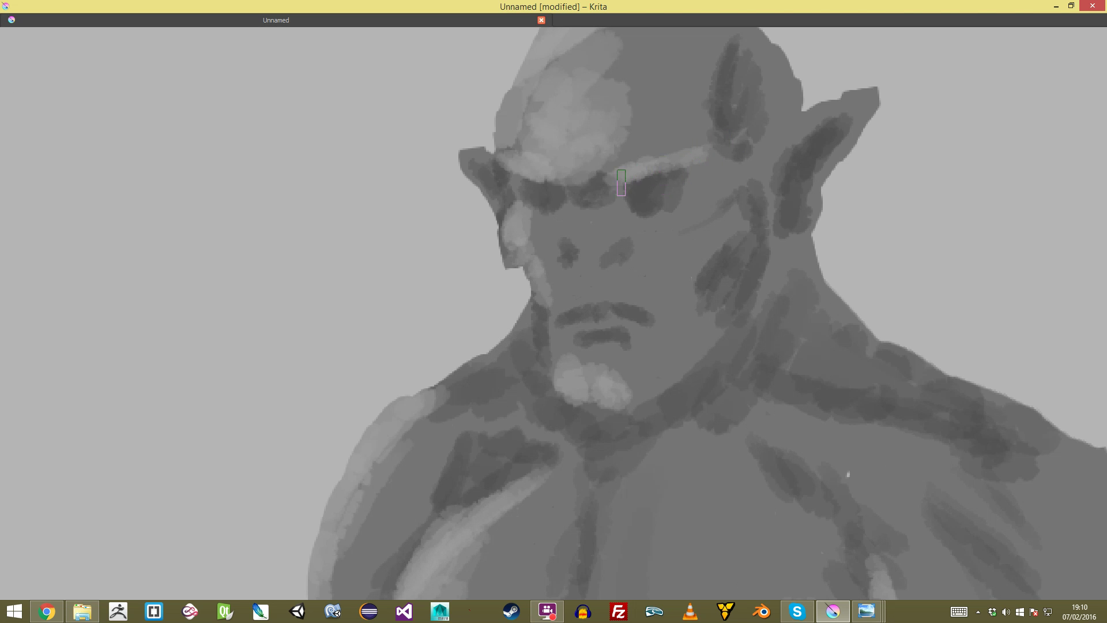
Step: Highlight the bridge of the nose and the far edge of the jaw beside the mouth
mouse_move(579, 197)
left_mouse_down()
mouse_move(573, 247)
mouse_move(591, 217)
mouse_move(600, 245)
mouse_move(584, 196)
left_mouse_up()
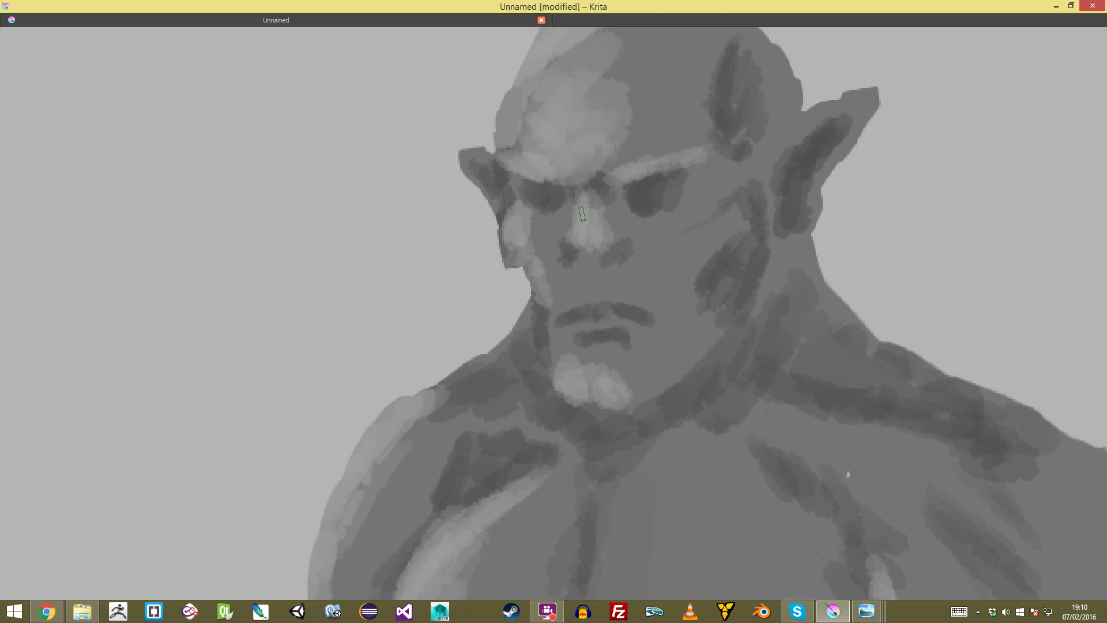
mouse_move(477, 179)
left_mouse_down()
mouse_move(464, 155)
mouse_move(483, 199)
left_mouse_up()
mouse_move(548, 330)
left_mouse_down()
mouse_move(551, 511)
mouse_move(556, 372)
mouse_move(551, 437)
left_mouse_up()
left_click_drag(552, 438, 603, 241)
left_click_drag(551, 206, 552, 294)
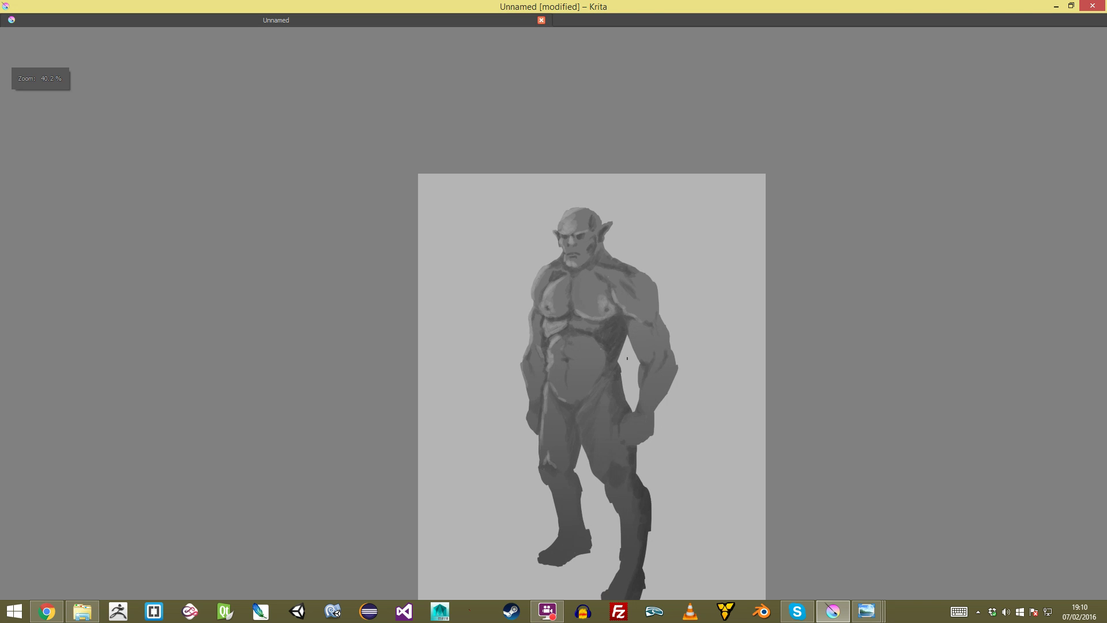
Step: Paint highlights along the abdomen's centre line and around the navel
left_click_drag(625, 341, 625, 173)
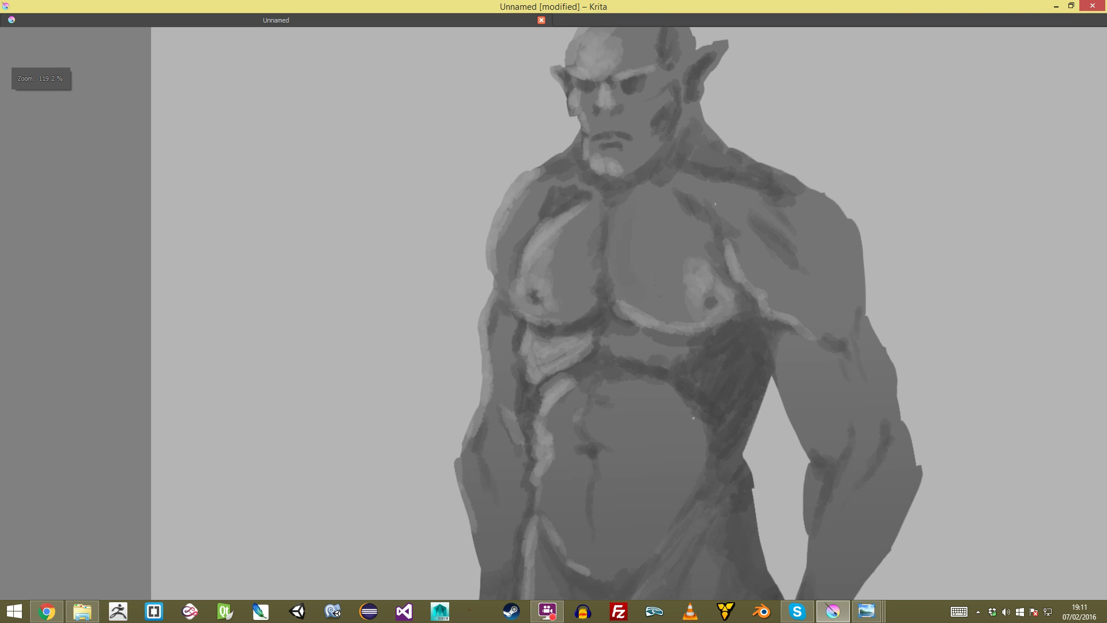
left_click_drag(594, 413, 585, 268)
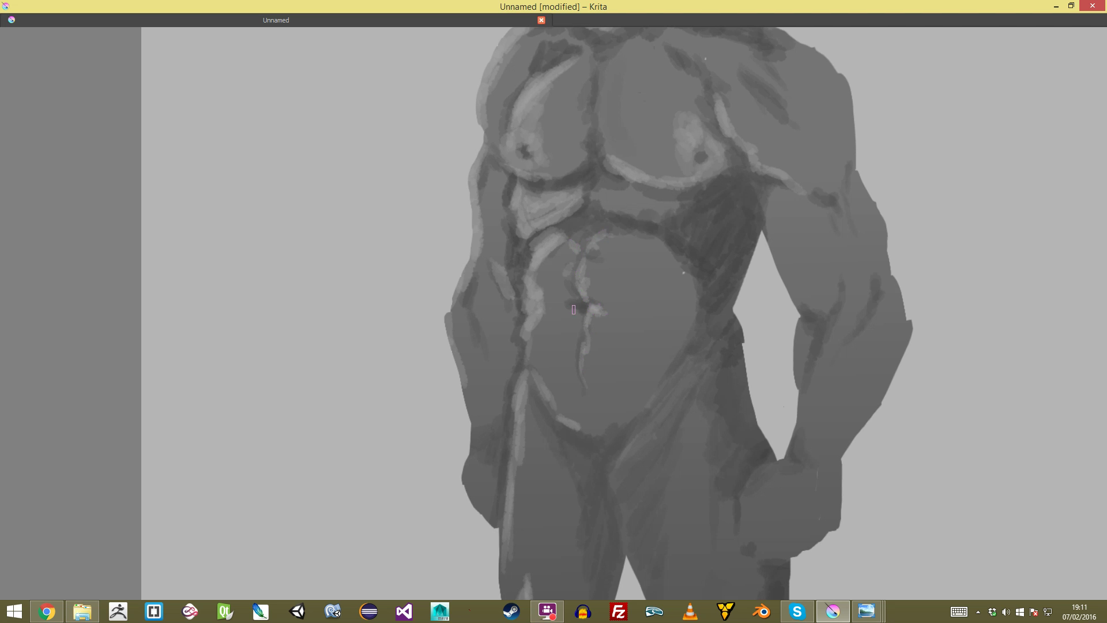
scroll(580, 317, "down", 4)
scroll(579, 317, "up", 2)
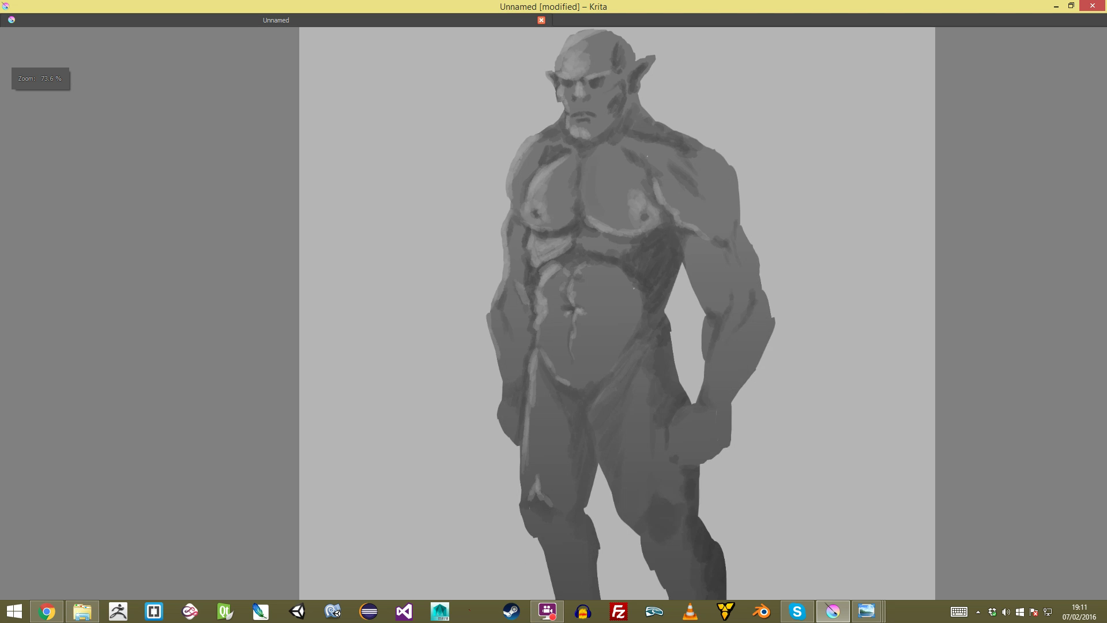
Step: Highlight the near hip crease beside the belly and the muscle on the far forearm
scroll(655, 350, "down", 3)
scroll(655, 350, "up", 4)
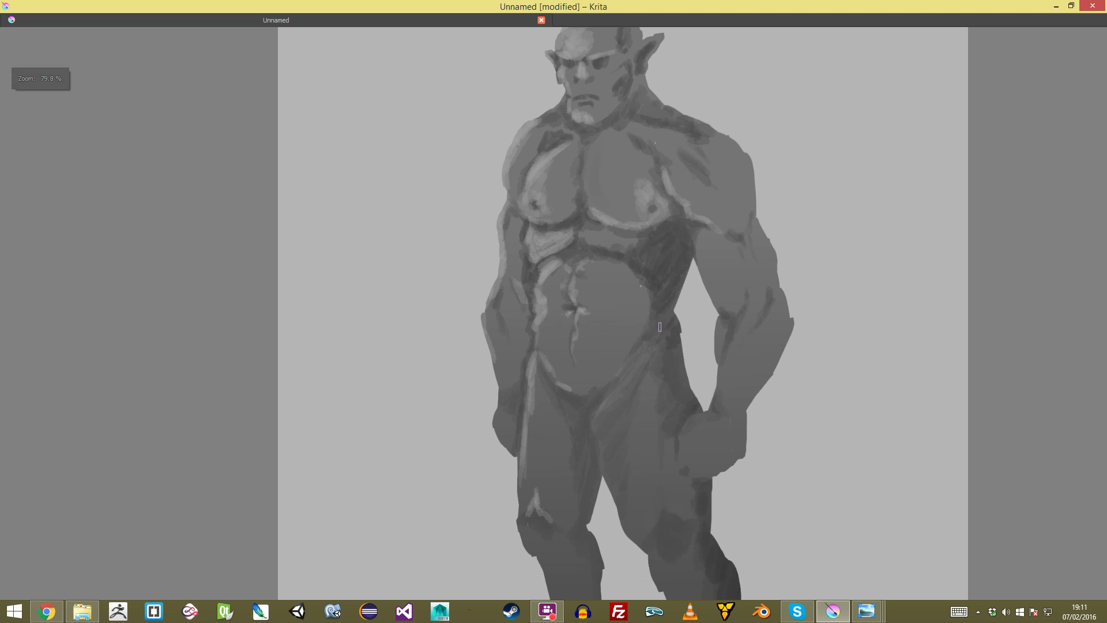
left_click_drag(660, 326, 644, 341)
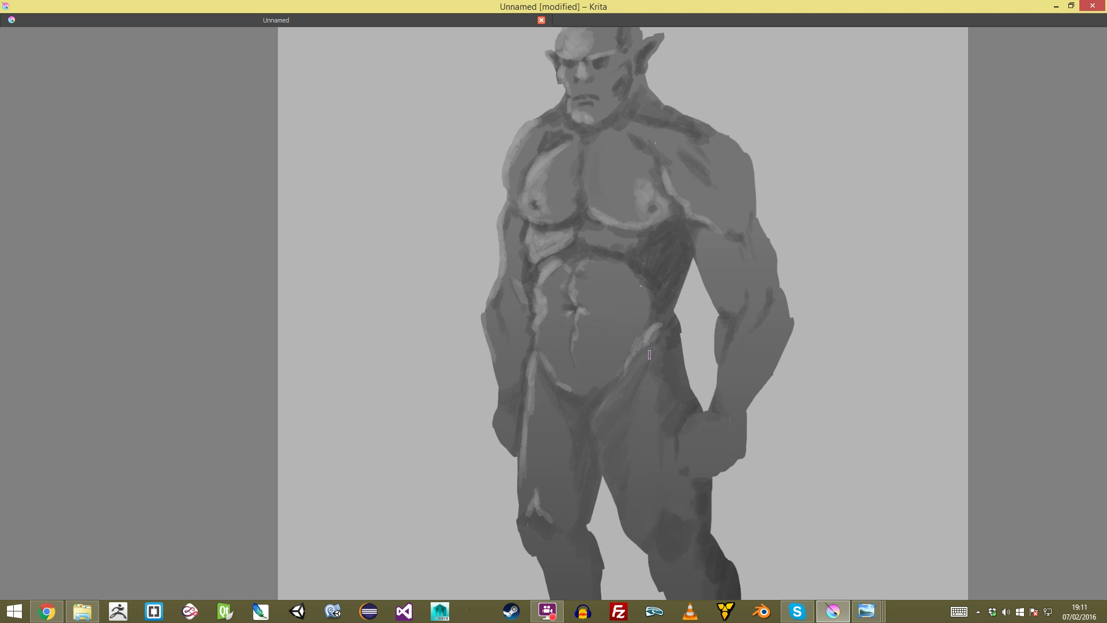
scroll(665, 326, "down", 3)
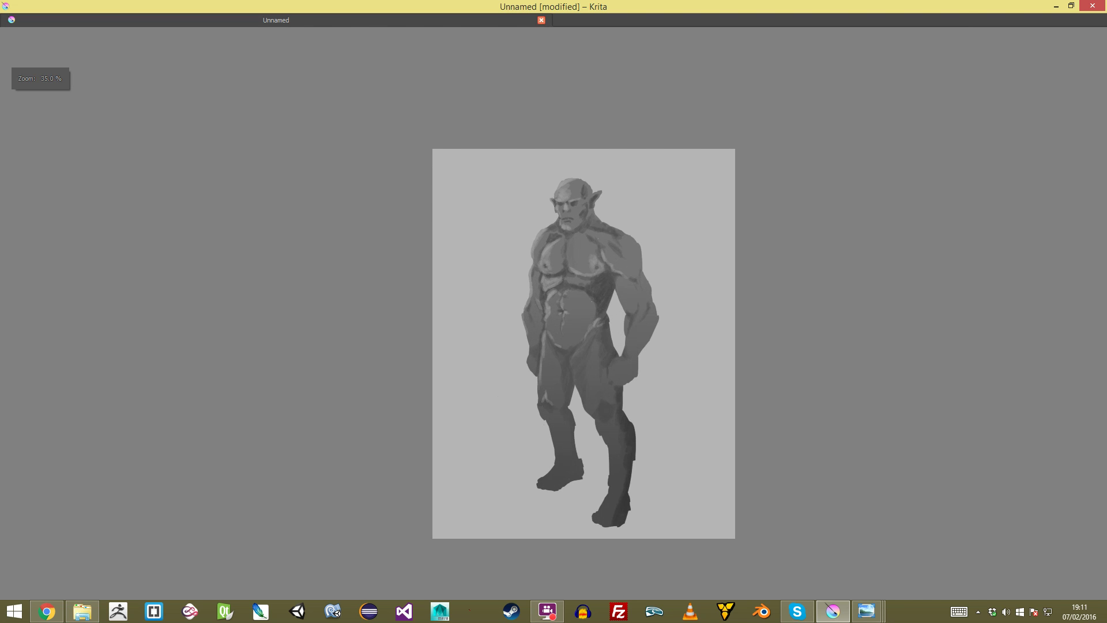
scroll(597, 321, "up", 4)
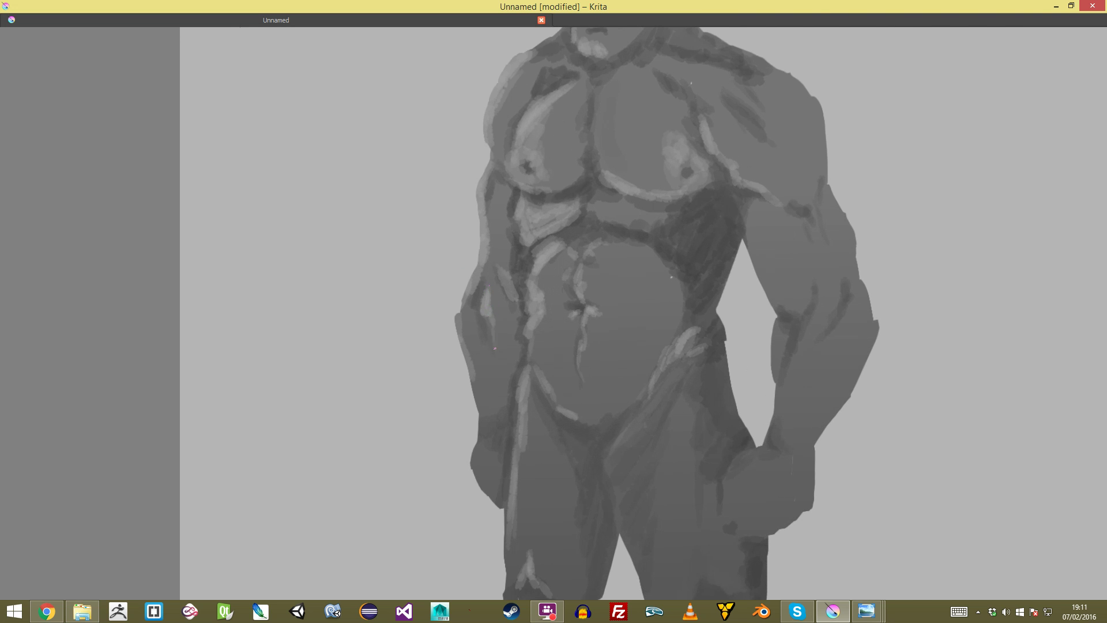
scroll(492, 359, "down", 4)
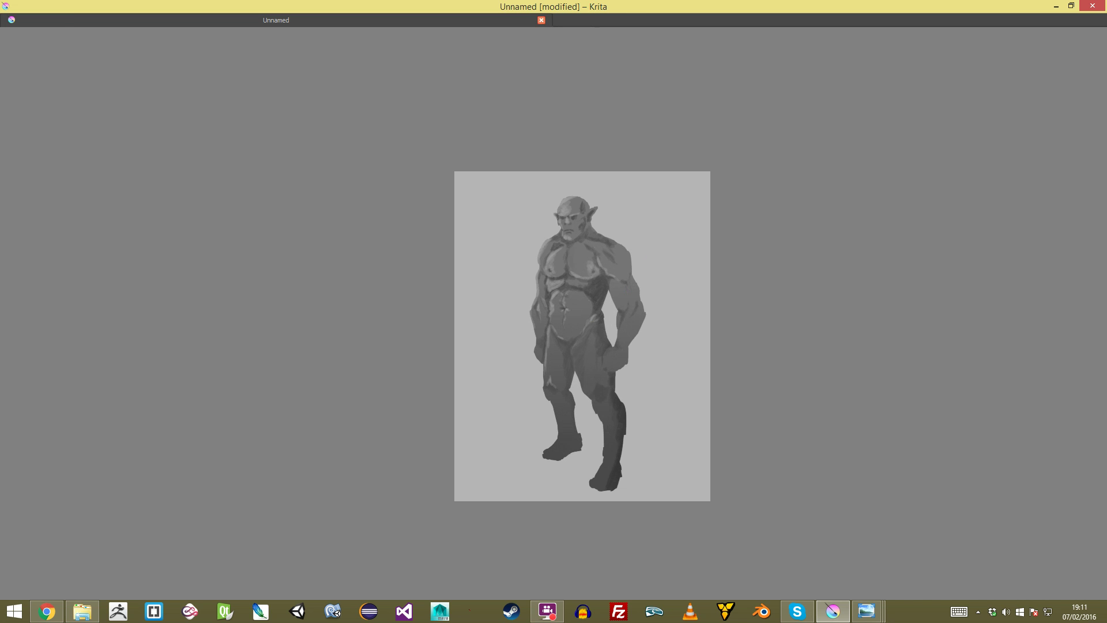
Step: Brighten the far pectoral's outer half and the near pectoral's lower edge and nipple area
scroll(524, 288, "up", 4)
scroll(525, 288, "up", 2)
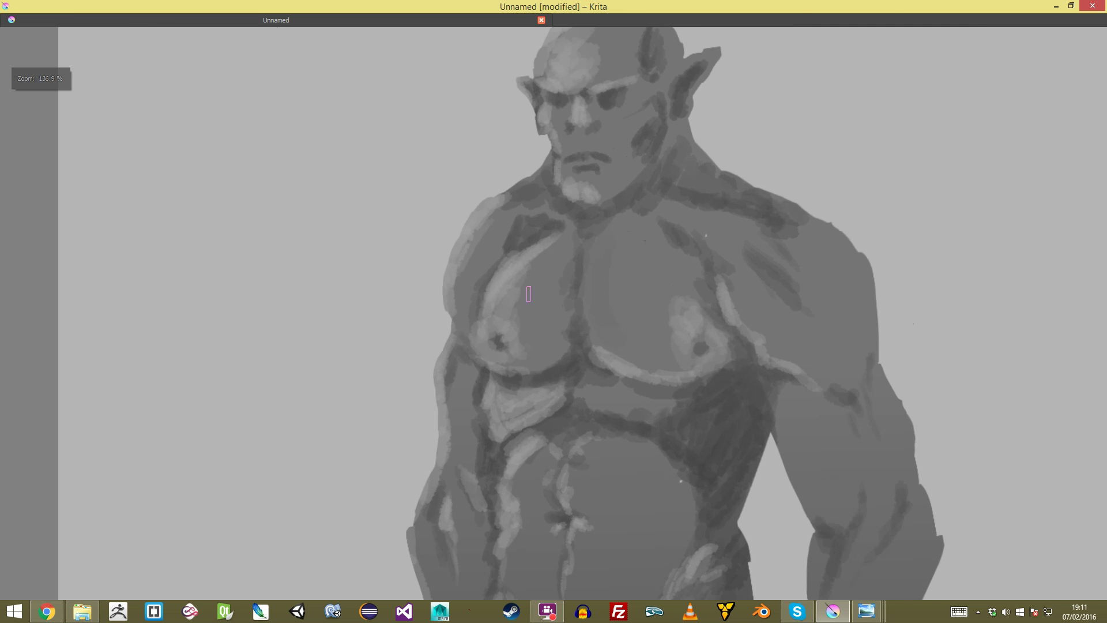
mouse_move(495, 292)
left_mouse_down()
mouse_move(524, 274)
mouse_move(511, 298)
mouse_move(515, 345)
mouse_move(527, 335)
mouse_move(531, 280)
left_mouse_up()
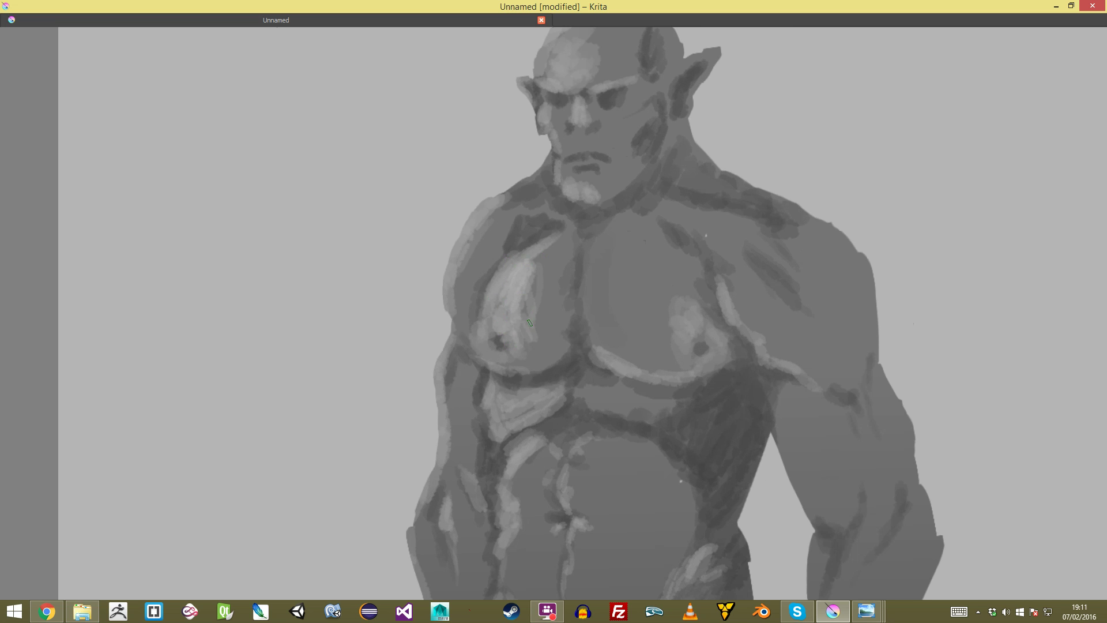
mouse_move(675, 303)
left_mouse_down()
mouse_move(669, 363)
mouse_move(684, 368)
mouse_move(639, 368)
mouse_move(678, 345)
mouse_move(637, 362)
left_mouse_up()
Step: Add small highlights along the sternum and brighten the ribs and the far abdominal muscles
mouse_move(583, 334)
left_mouse_down()
mouse_move(603, 359)
mouse_move(559, 352)
mouse_move(587, 265)
mouse_move(613, 339)
mouse_move(592, 100)
left_mouse_up()
mouse_move(489, 264)
left_mouse_down()
mouse_move(480, 268)
mouse_move(506, 261)
left_mouse_up()
mouse_move(578, 267)
left_mouse_down()
mouse_move(563, 257)
mouse_move(616, 267)
mouse_move(602, 252)
mouse_move(608, 271)
left_mouse_up()
scroll(609, 271, "down", 5)
scroll(527, 330, "up", 5)
mouse_move(528, 330)
left_mouse_down()
mouse_move(511, 335)
mouse_move(525, 406)
mouse_move(505, 427)
mouse_move(512, 439)
left_mouse_up()
Step: Brighten the highlights on the far edge of the skull, the lower forehead, the nose and the far cheek
scroll(513, 438, "down", 5)
scroll(600, 361, "down", 3)
scroll(600, 362, "up", 5)
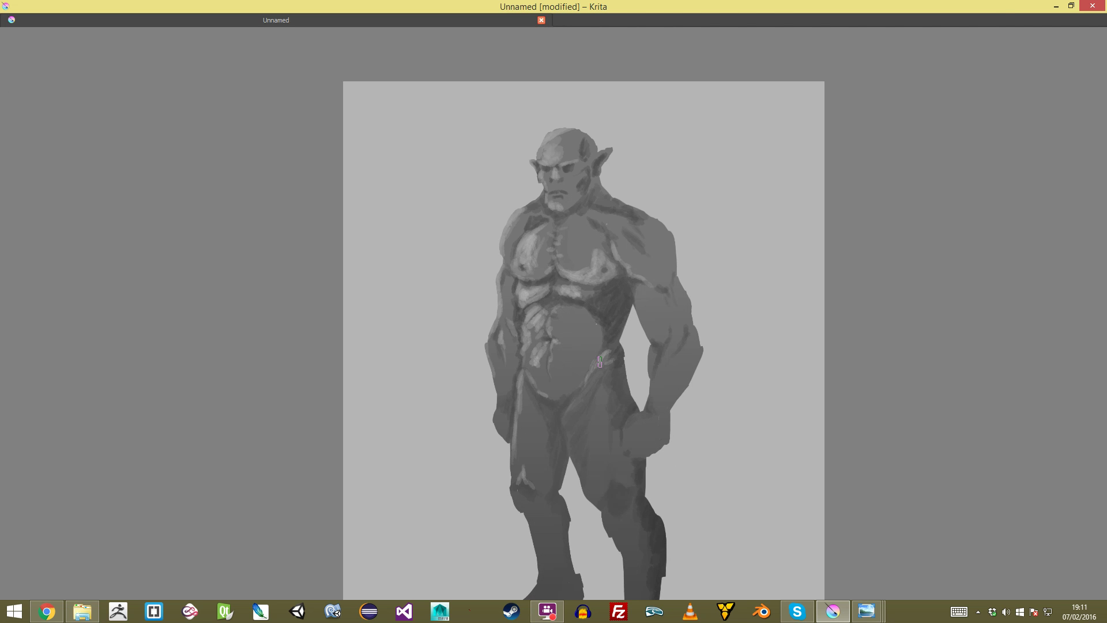
left_click_drag(551, 243, 553, 199)
left_click_drag(557, 152, 565, 375)
left_click_drag(584, 199, 585, 173)
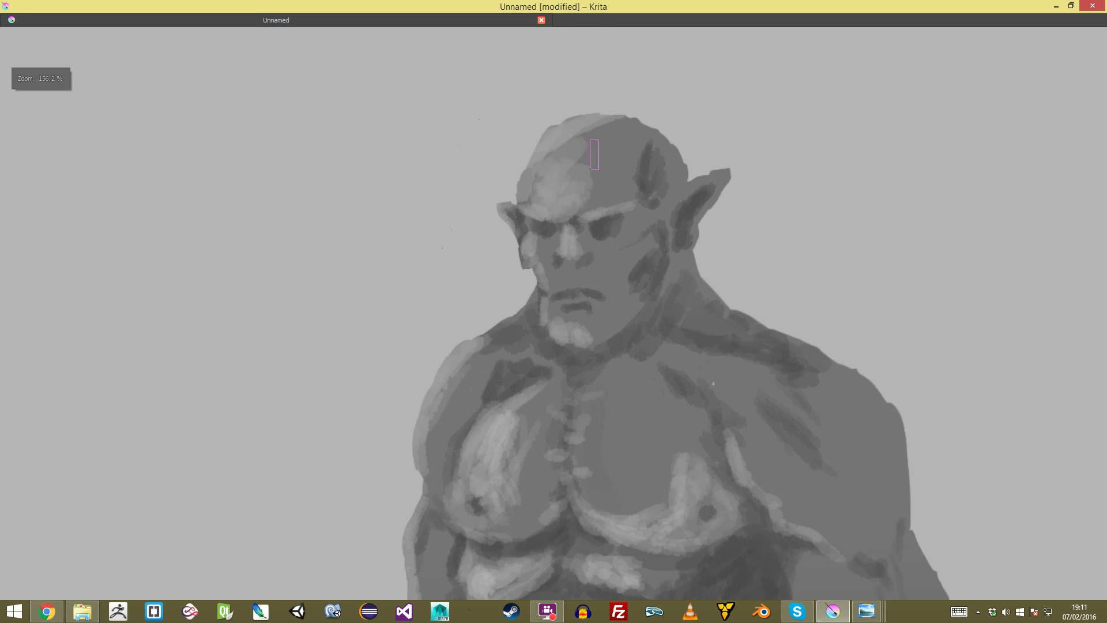
mouse_move(599, 114)
left_mouse_down()
mouse_move(544, 140)
mouse_move(531, 186)
left_mouse_up()
scroll(571, 199, "up", 2)
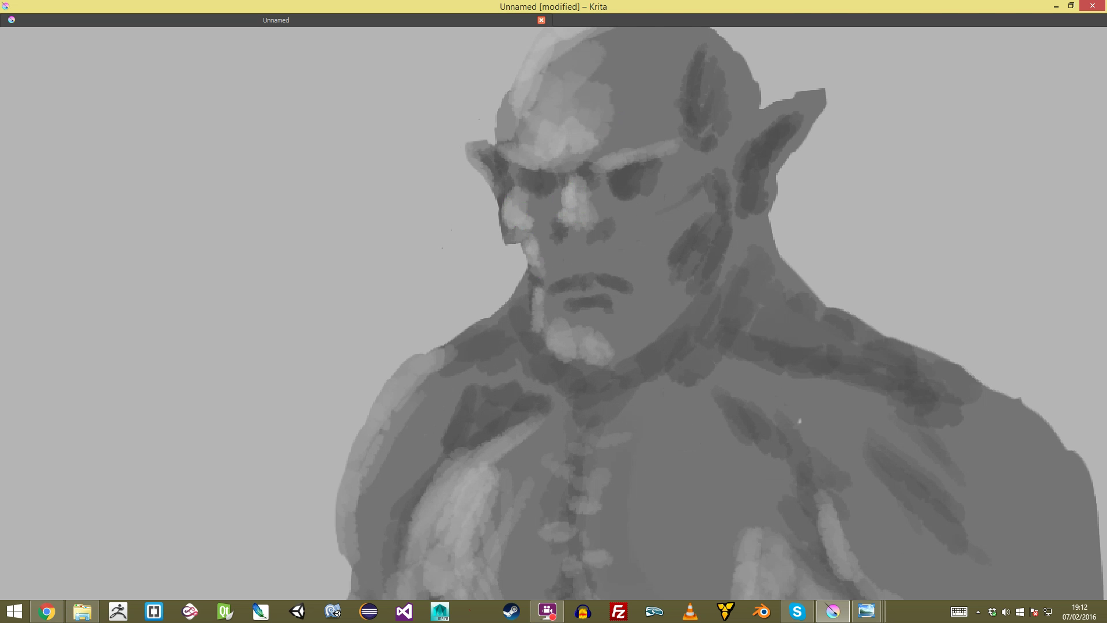
Step: Brighten the highlight on the upper part of the far shoulder
scroll(538, 296, "down", 6)
scroll(512, 291, "down", 2)
scroll(512, 290, "up", 7)
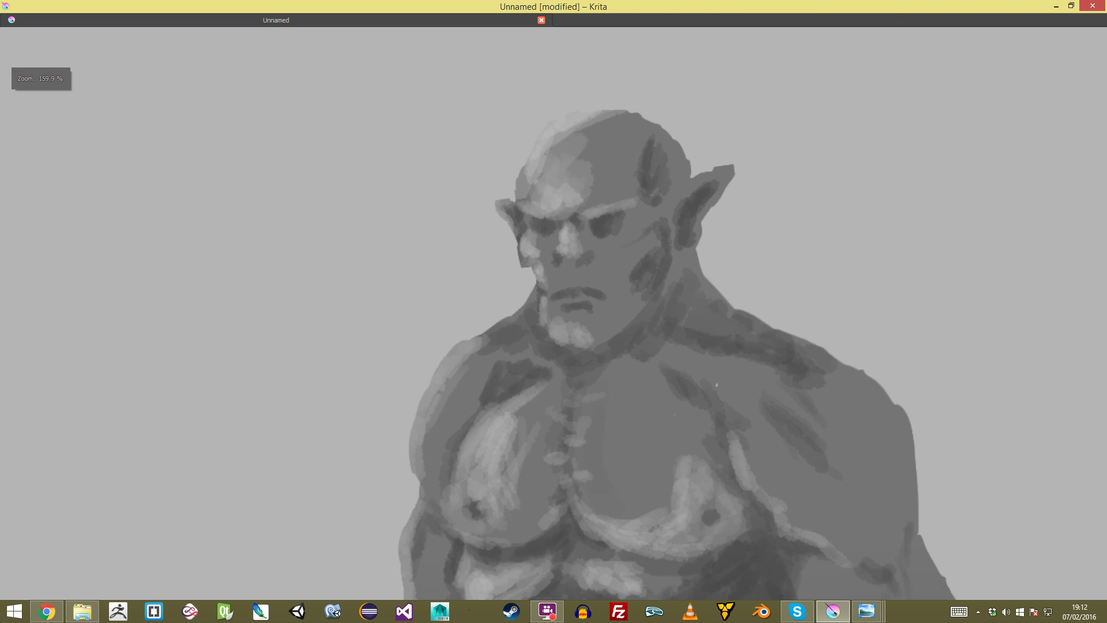
left_click_drag(541, 223, 478, 320)
mouse_move(522, 244)
left_mouse_down()
mouse_move(478, 341)
mouse_move(499, 310)
left_mouse_up()
mouse_move(511, 272)
left_mouse_down()
mouse_move(519, 248)
mouse_move(542, 259)
left_mouse_up()
scroll(542, 260, "down", 8)
scroll(534, 284, "up", 6)
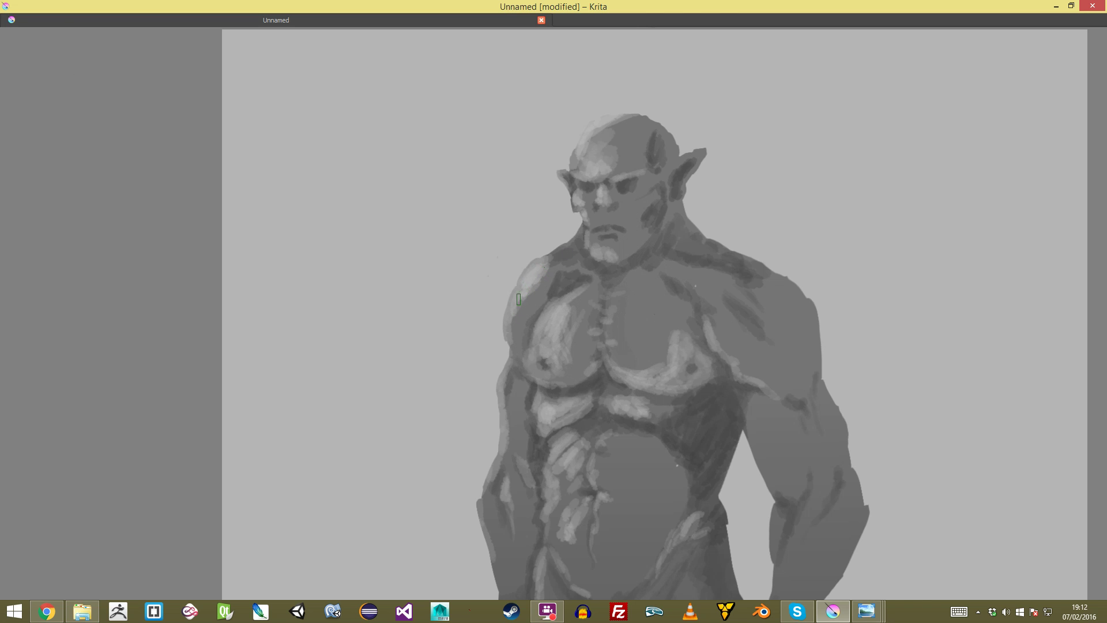
left_click_drag(525, 331, 526, 325)
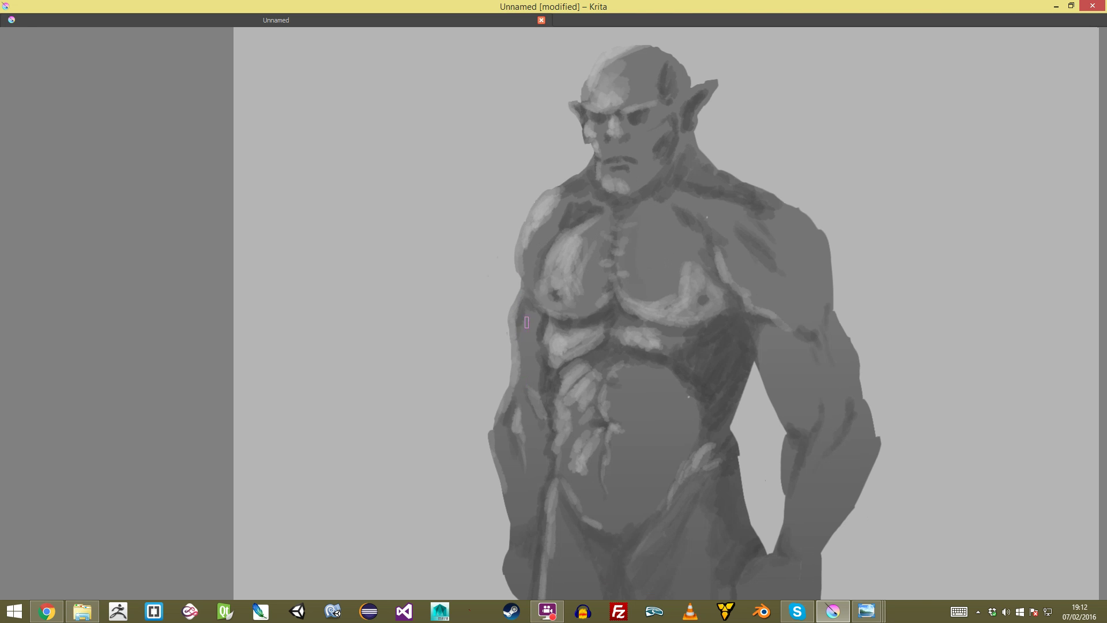
mouse_move(542, 388)
left_mouse_down()
mouse_move(537, 433)
mouse_move(518, 298)
left_mouse_up()
key("ctrl+z")
key("ctrl+z")
key("ctrl+z")
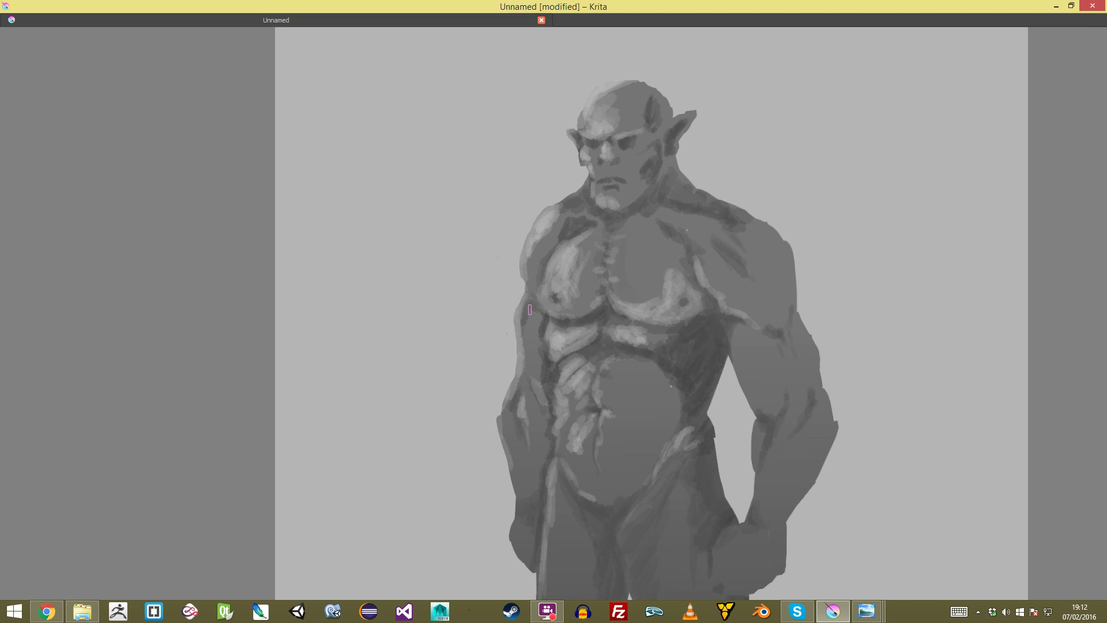
Step: Paint a narrow highlight on the far upper arm and darken the arm's inner side down to the elbow
scroll(549, 356, "down", 4)
scroll(548, 356, "up", 6)
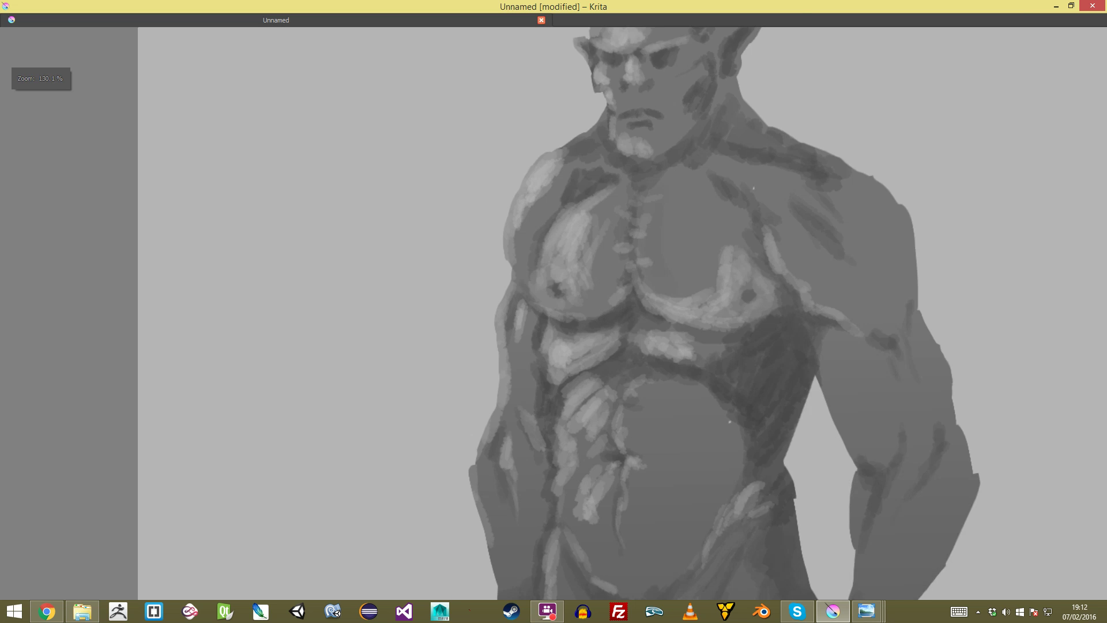
left_click_drag(524, 308, 506, 361)
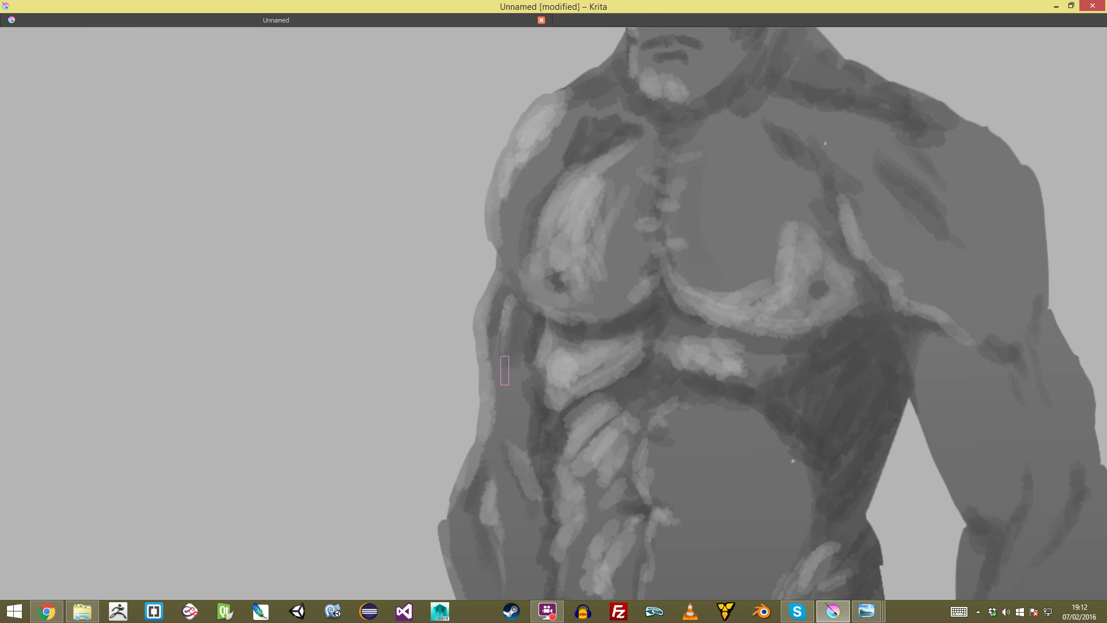
mouse_move(517, 446)
left_mouse_down()
mouse_move(521, 502)
mouse_move(520, 482)
left_mouse_up()
scroll(598, 276, "up", 2)
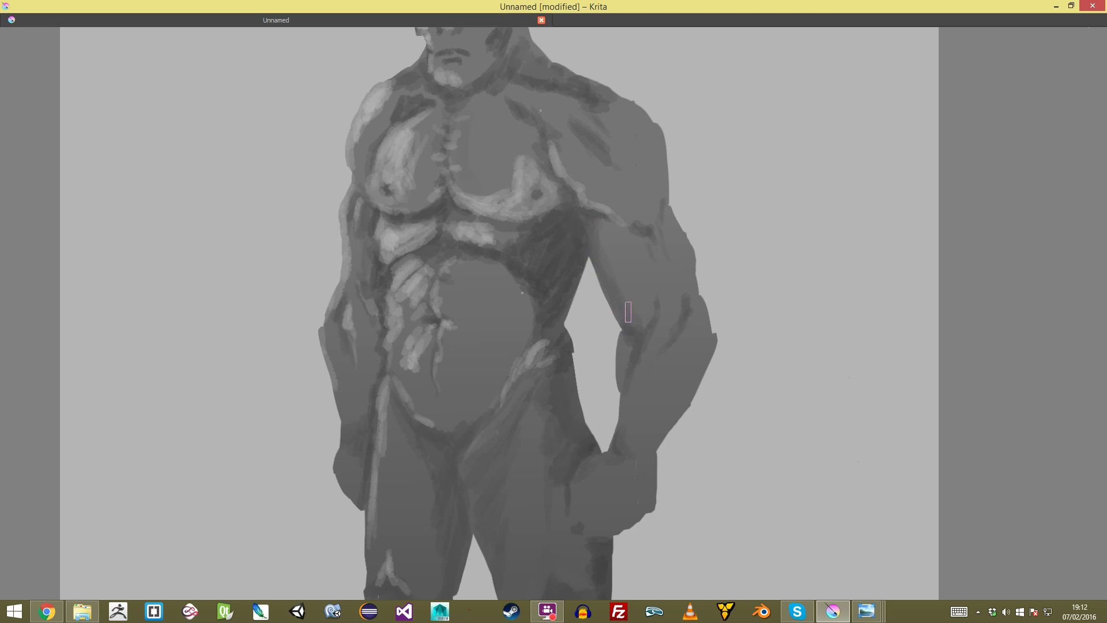
Step: Shade the near arm along the inner upper arm, elbow and forearm, and soften the near pectoral's lower highlight
left_click_drag(554, 312, 554, 369)
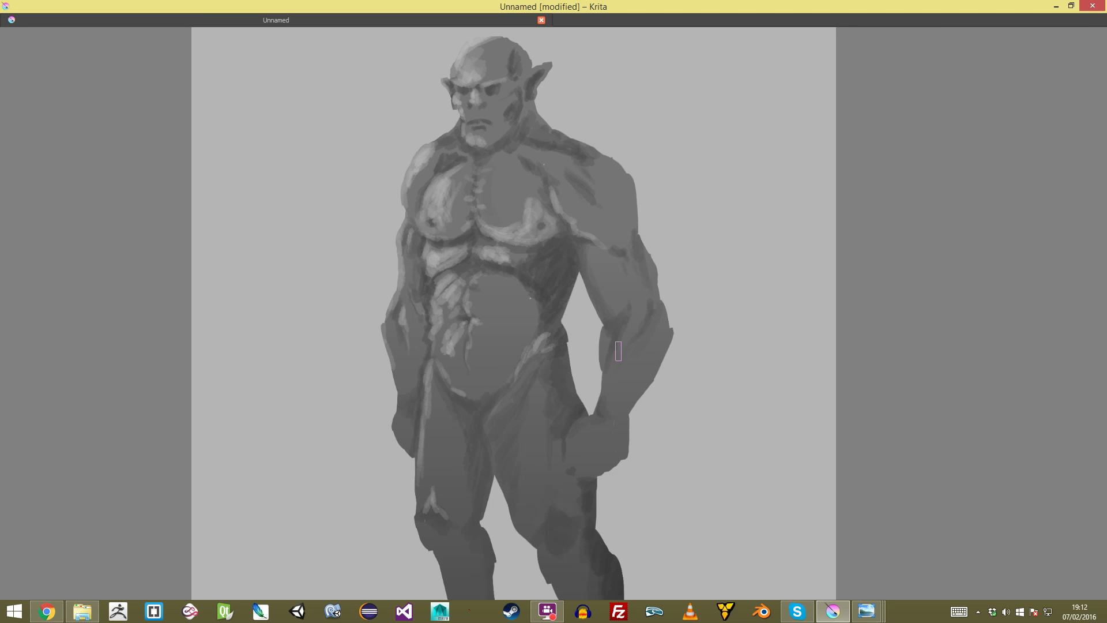
left_click_drag(625, 390, 630, 419)
scroll(618, 303, "up", 3)
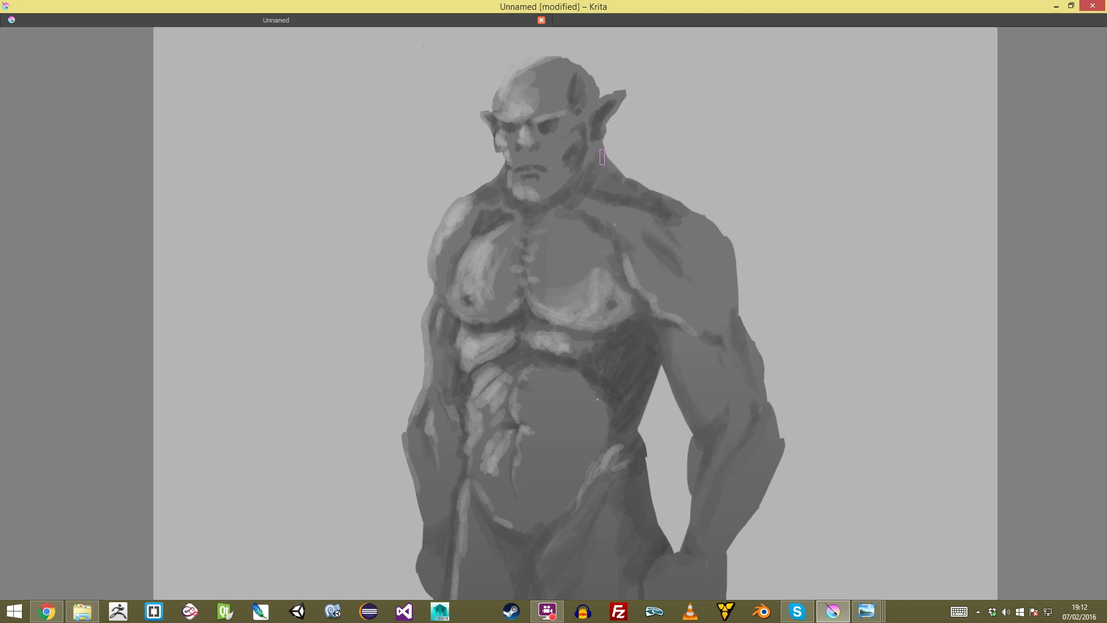
Step: Paint a light highlight along the near collarbone from the base of the neck towards the shoulder
scroll(600, 158, "up", 2)
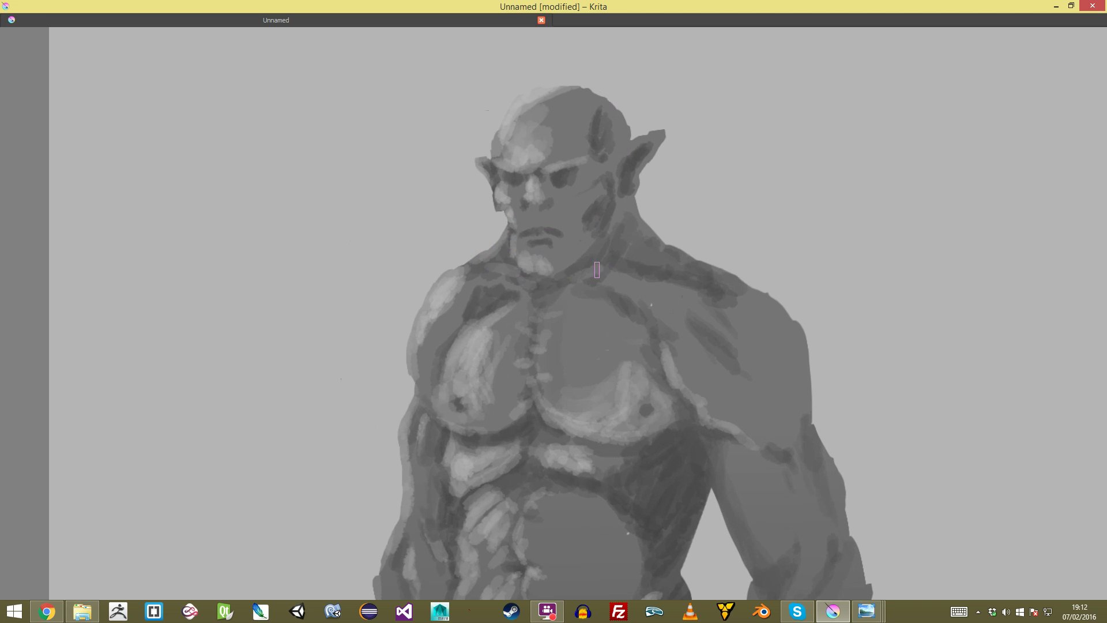
mouse_move(576, 276)
left_mouse_down()
mouse_move(672, 268)
mouse_move(705, 282)
left_mouse_up()
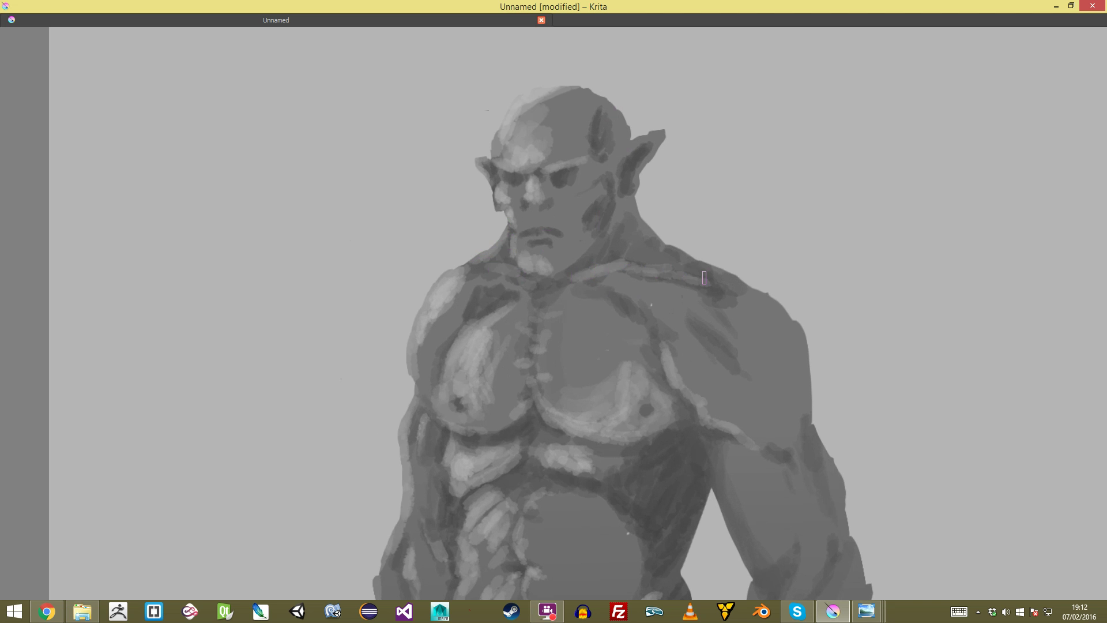
scroll(557, 313, "down", 5)
scroll(557, 314, "up", 5)
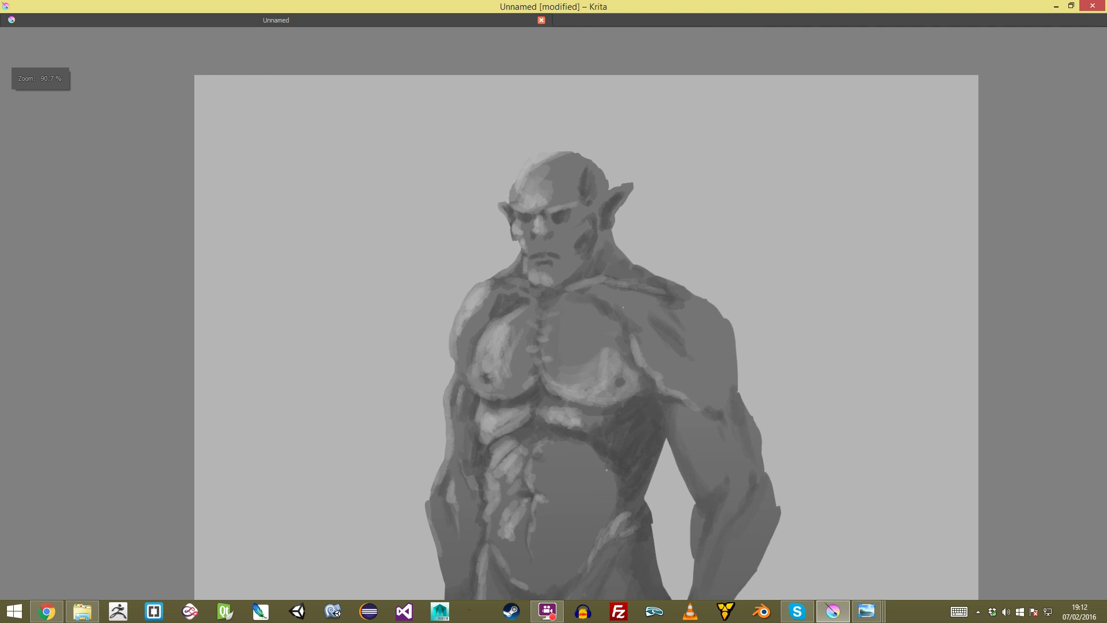
scroll(557, 313, "down", 3)
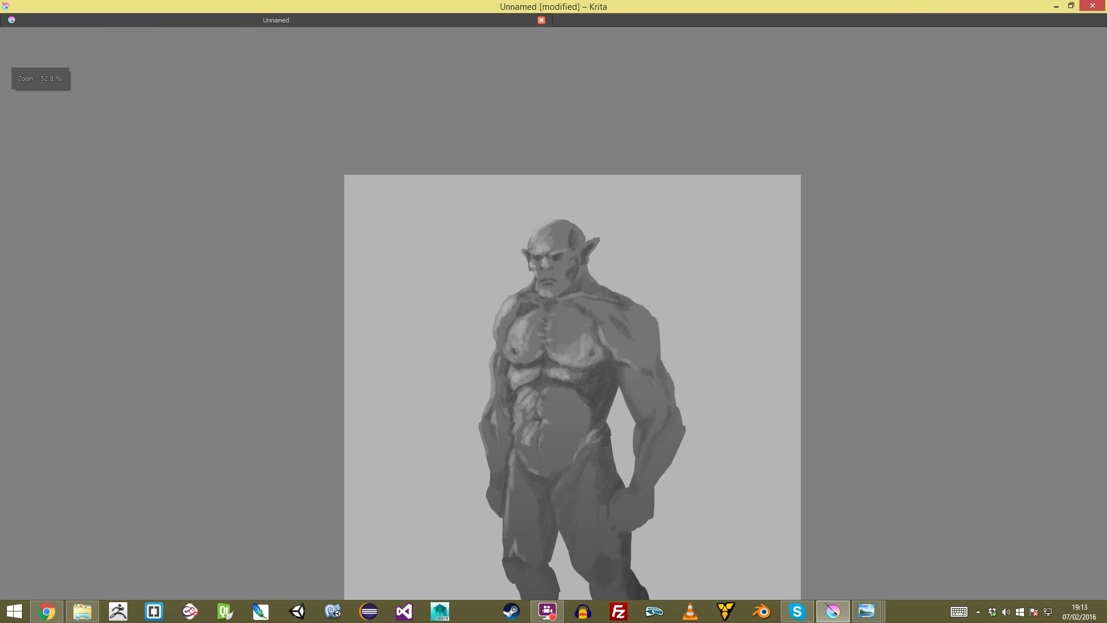
Step: Paint a light highlight on the far kneecap
scroll(557, 314, "up", 1)
left_click_drag(558, 467, 576, 156)
scroll(503, 321, "up", 2)
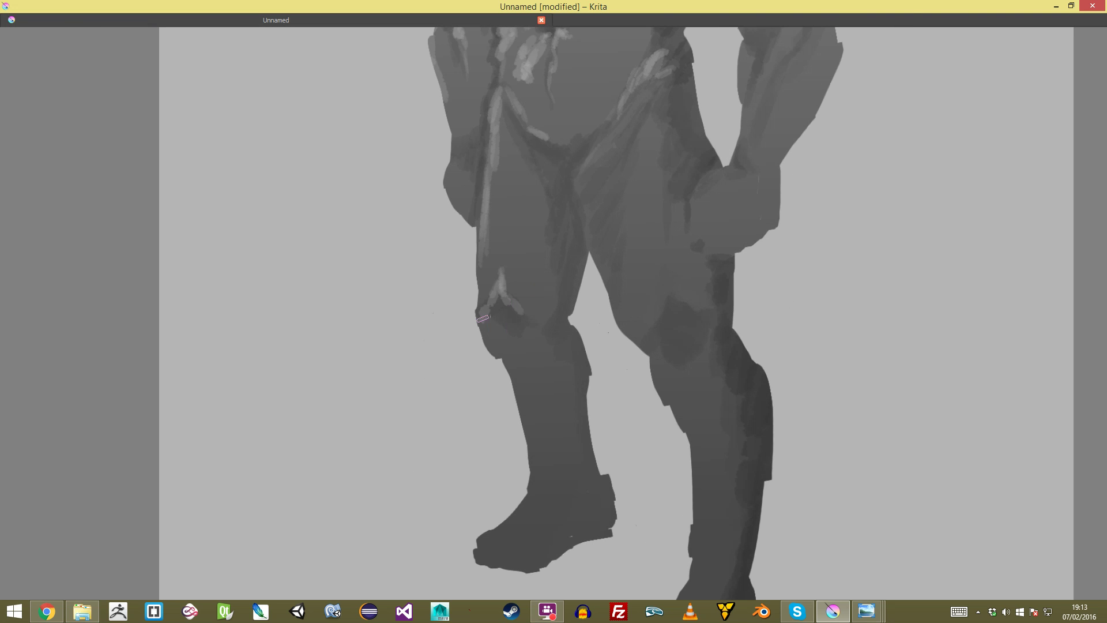
left_click_drag(502, 321, 518, 377)
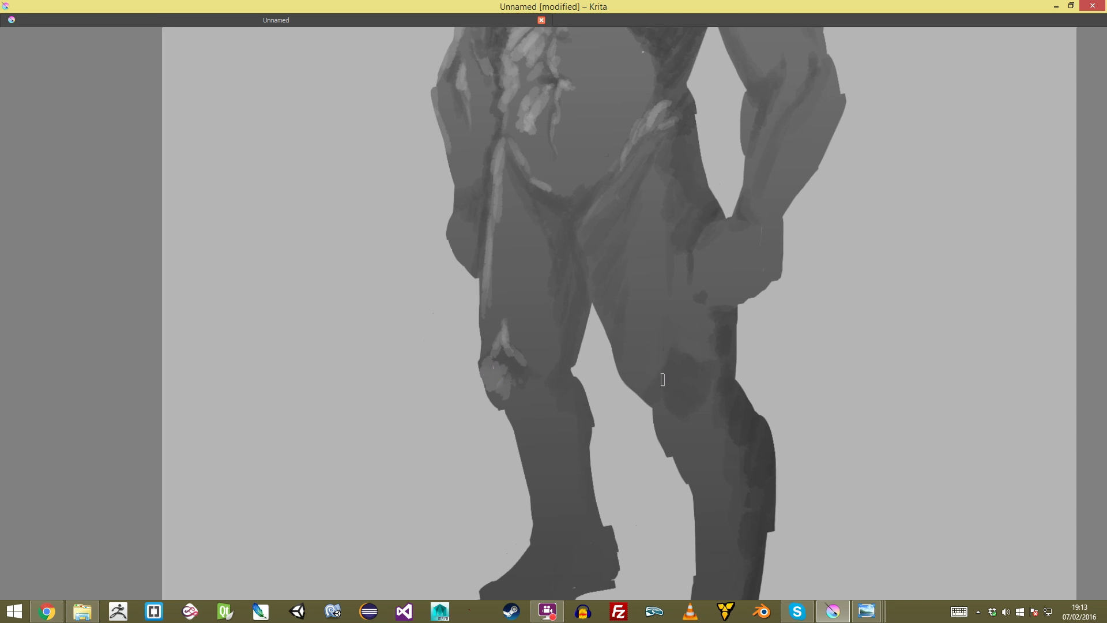
Step: Paint curved highlights on the two thigh muscles just above the near knee
mouse_move(625, 367)
left_mouse_down()
mouse_move(638, 381)
mouse_move(666, 342)
left_mouse_up()
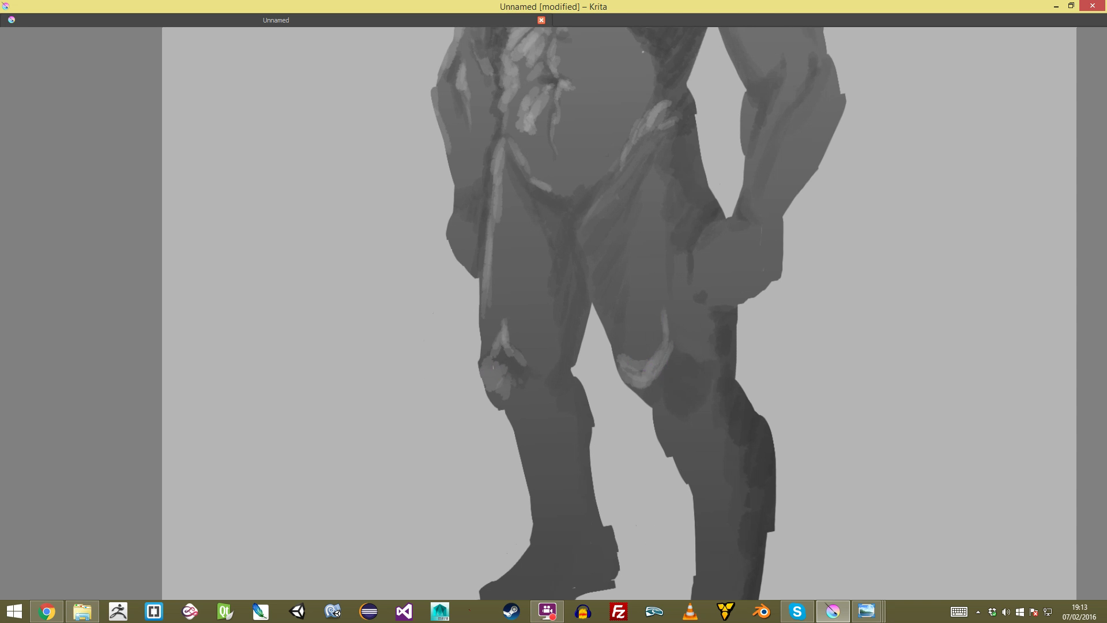
scroll(671, 313, "down", 3)
scroll(671, 312, "up", 3)
mouse_move(687, 346)
left_mouse_down()
mouse_move(717, 342)
mouse_move(669, 344)
mouse_move(710, 322)
mouse_move(656, 298)
left_mouse_up()
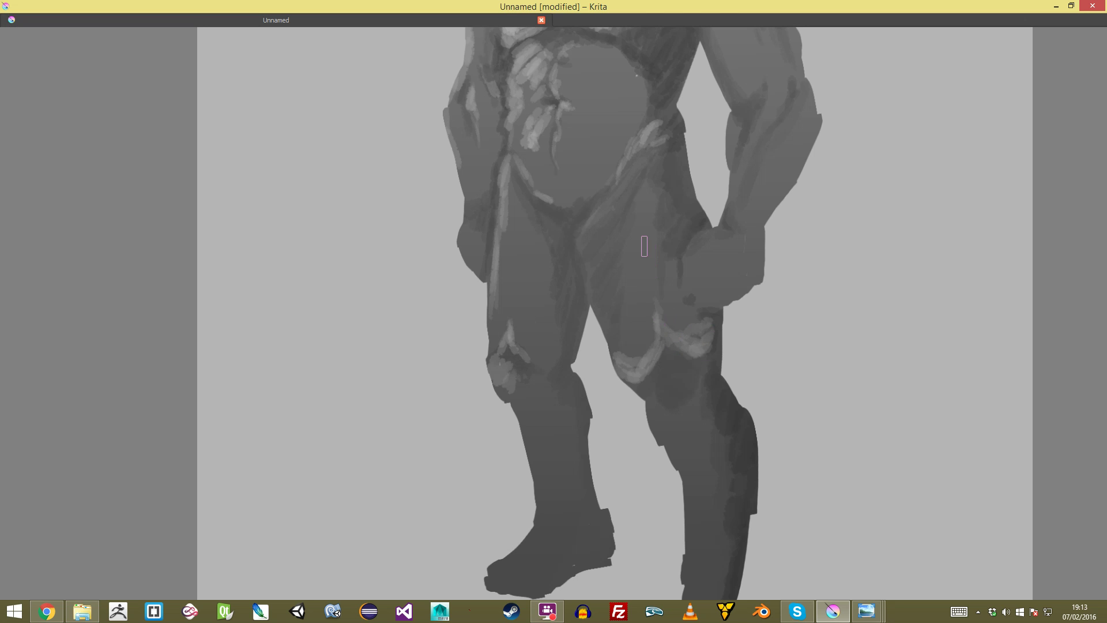
Step: Paint a long highlight down the near thigh from the hip to the inner knee
left_click_drag(636, 210, 614, 302)
left_click_drag(635, 230, 619, 333)
left_click_drag(622, 268, 613, 351)
Step: Paint highlights on the near lower leg along the inner calf edge, below the knee and down the shin to the ankle
scroll(614, 353, "down", 4)
mouse_move(622, 445)
left_mouse_down()
mouse_move(634, 368)
mouse_move(596, 298)
mouse_move(597, 337)
mouse_move(617, 364)
left_mouse_up()
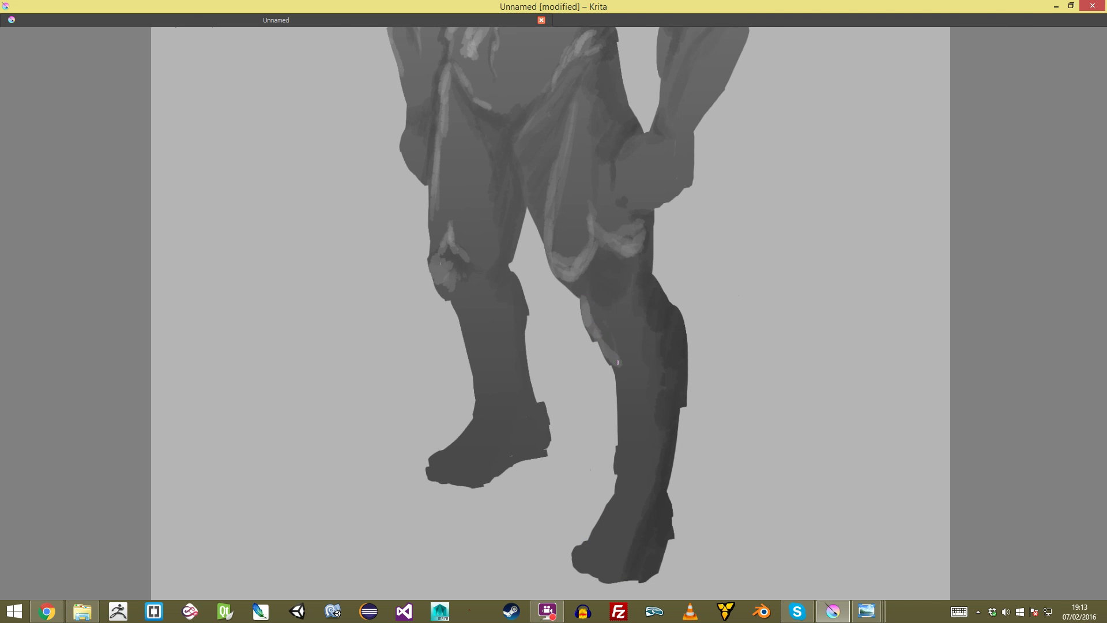
mouse_move(600, 303)
left_mouse_down()
mouse_move(617, 319)
mouse_move(646, 433)
left_mouse_up()
left_click_drag(624, 339, 637, 433)
left_click_drag(637, 385, 641, 461)
left_click_drag(636, 407, 642, 483)
left_click_drag(626, 290, 638, 386)
left_click_drag(646, 376, 650, 449)
left_click_drag(657, 492, 657, 588)
scroll(553, 313, "up", 6)
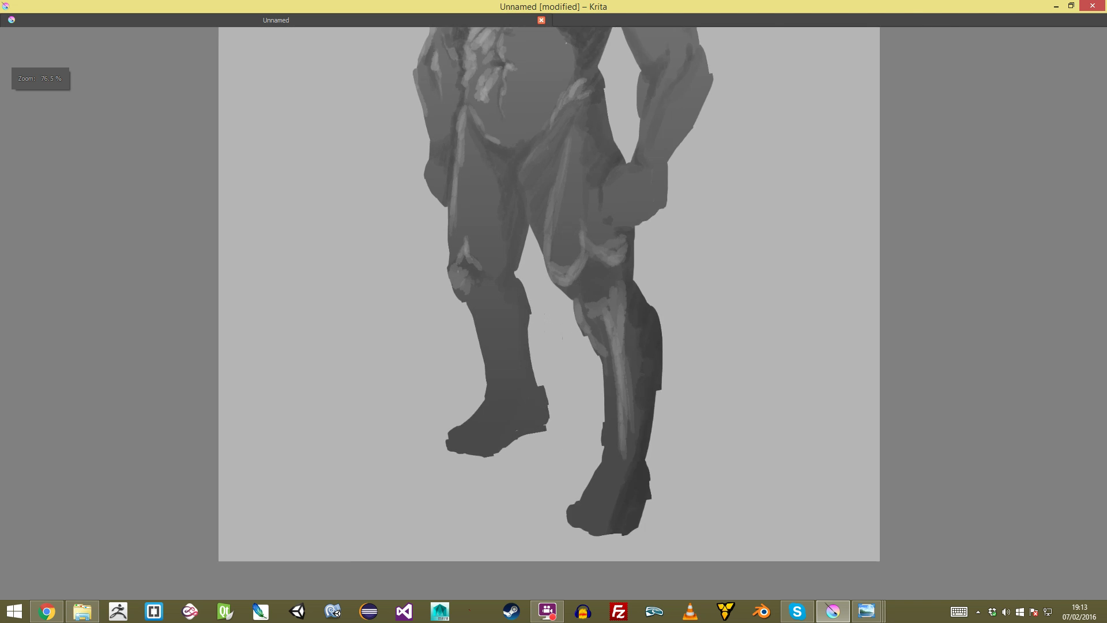
Step: Paint a highlight down the far shin from below the knee to the ankle
mouse_move(385, 289)
left_mouse_down()
mouse_move(406, 323)
mouse_move(444, 461)
left_mouse_up()
left_click_drag(426, 375, 441, 482)
mouse_move(433, 440)
left_mouse_down()
mouse_move(427, 475)
mouse_move(461, 482)
left_mouse_up()
scroll(459, 470, "down", 6)
scroll(458, 470, "up", 5)
scroll(553, 315, "up", 1)
left_click_drag(440, 264, 447, 330)
mouse_move(459, 282)
left_mouse_down()
mouse_move(452, 332)
mouse_move(460, 323)
mouse_move(467, 450)
left_mouse_up()
scroll(468, 450, "down", 5)
scroll(626, 331, "up", 1)
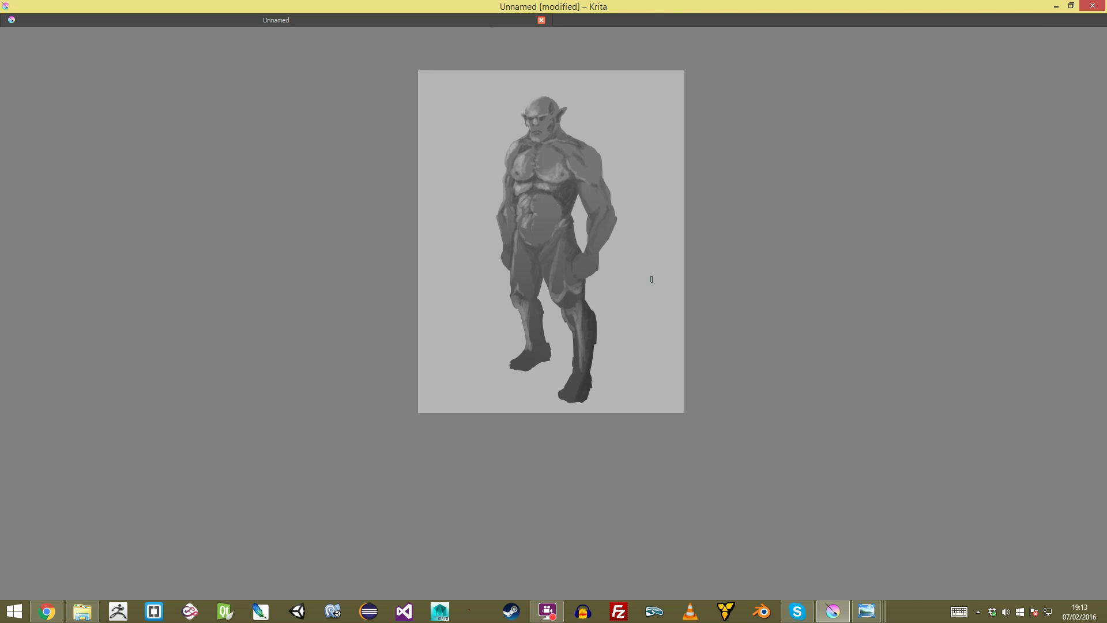
Step: Paint a rounded highlight on the inner thigh muscle just above the far knee
scroll(620, 314, "up", 4)
mouse_move(485, 224)
left_mouse_down()
mouse_move(525, 283)
mouse_move(507, 285)
mouse_move(503, 311)
mouse_move(515, 304)
left_mouse_up()
left_click_drag(451, 275, 460, 284)
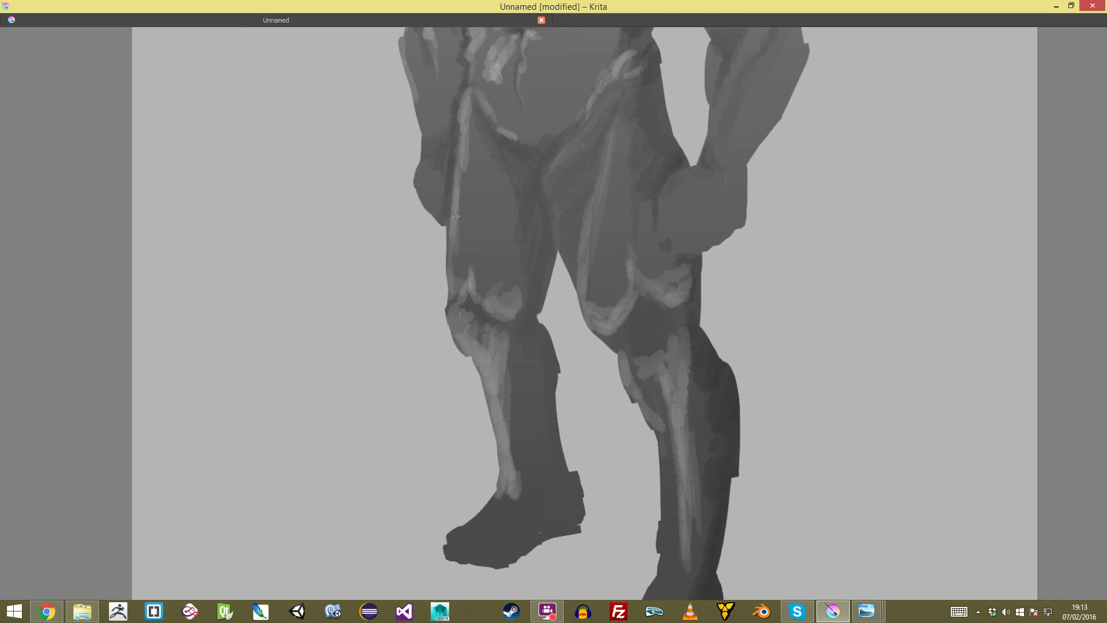
Step: Paint light grey kneecaps on both of the figure's knees and block in lighter toes on both feet
left_click_drag(472, 122, 512, 248)
scroll(553, 313, "down", 4)
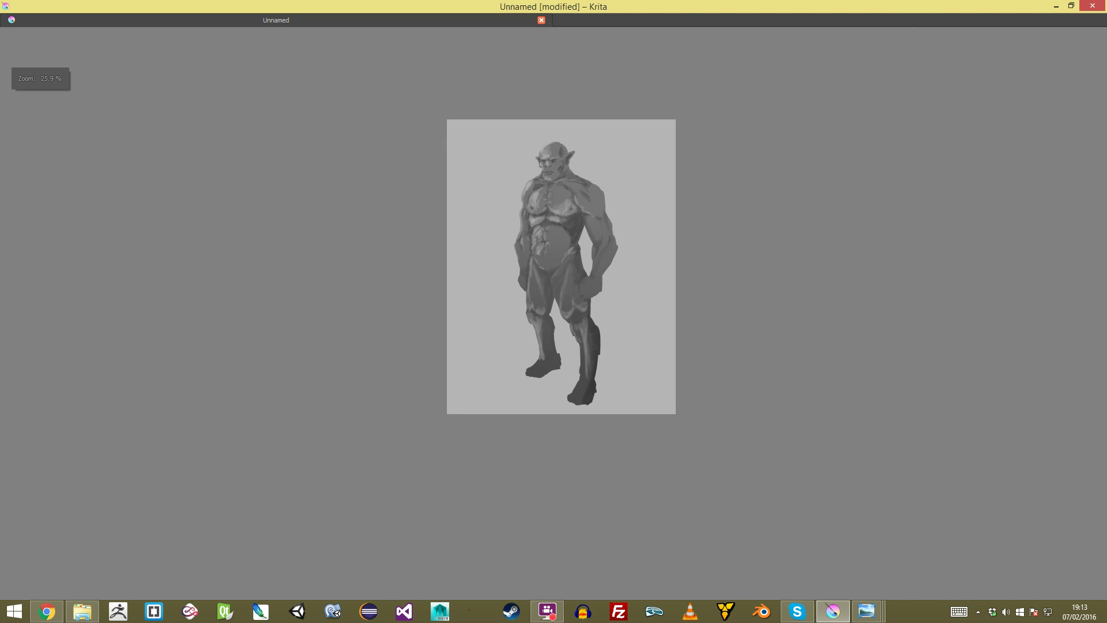
scroll(557, 344, "up", 5)
left_click(623, 306, "ctrl")
mouse_move(630, 325)
left_mouse_down()
mouse_move(646, 342)
mouse_move(637, 339)
left_mouse_up()
left_click_drag(472, 314, 486, 320)
scroll(486, 320, "down", 5)
scroll(554, 314, "down", 2)
scroll(554, 314, "up", 6)
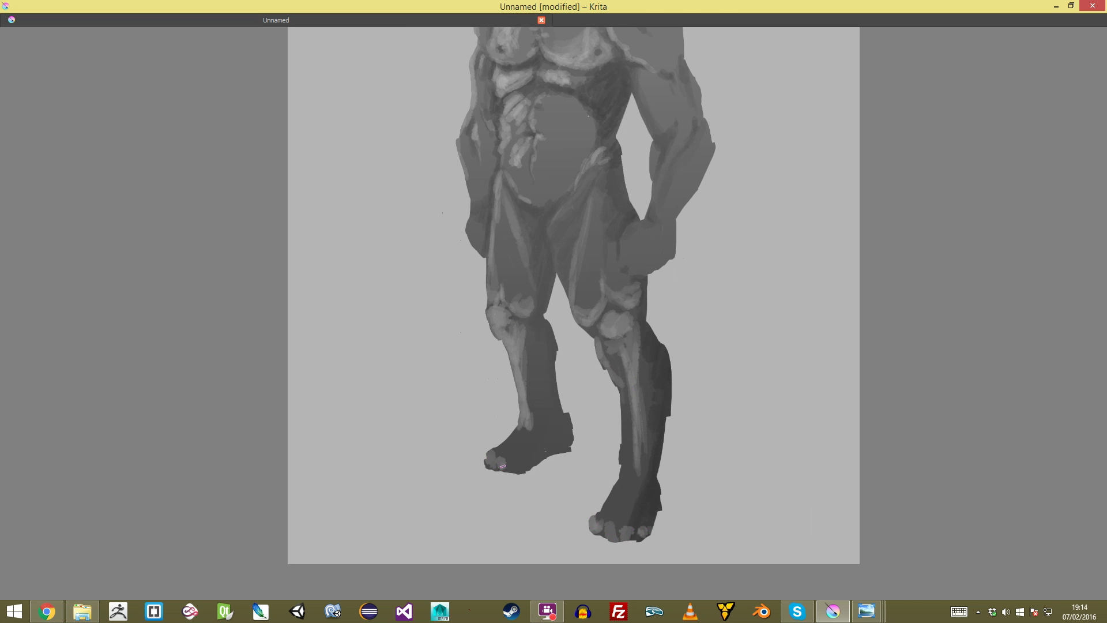
Step: Brush lighter strokes along the heel edge of the figure's rear foot
left_click_drag(571, 413, 569, 451)
key("minus")
mouse_move(487, 384)
left_mouse_down()
mouse_move(512, 359)
mouse_move(499, 400)
left_mouse_up()
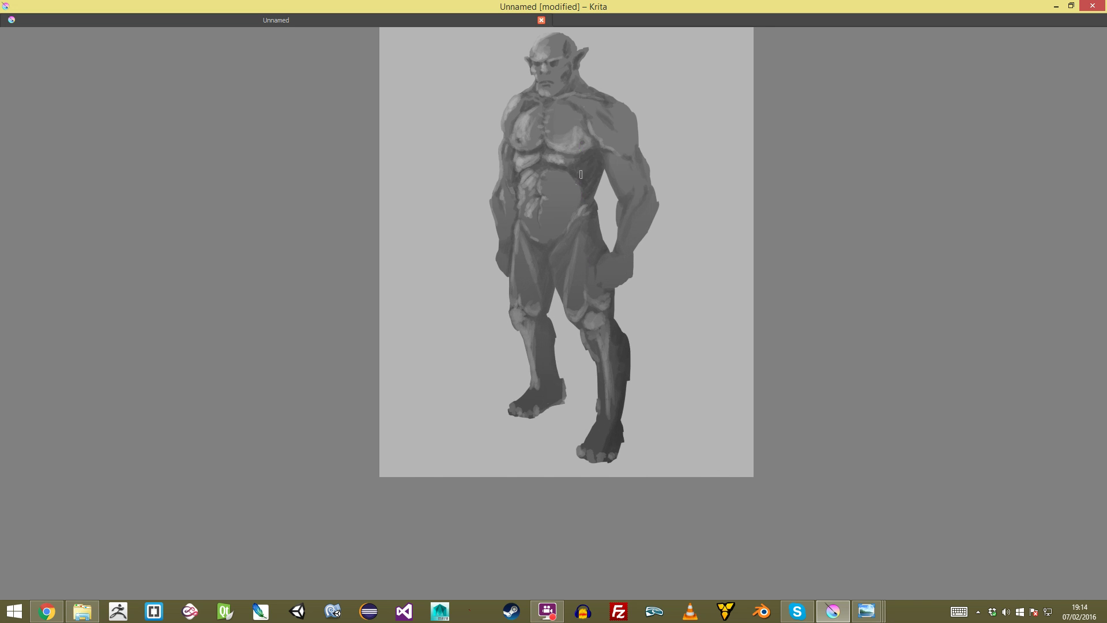
left_click_drag(588, 315, 572, 334)
Step: Sample a tone from the figure and brush lighter strokes upward from the nipple area of its left pectoral
left_click_drag(550, 140, 567, 230)
left_click(575, 253, "ctrl")
left_click_drag(606, 285, 523, 246)
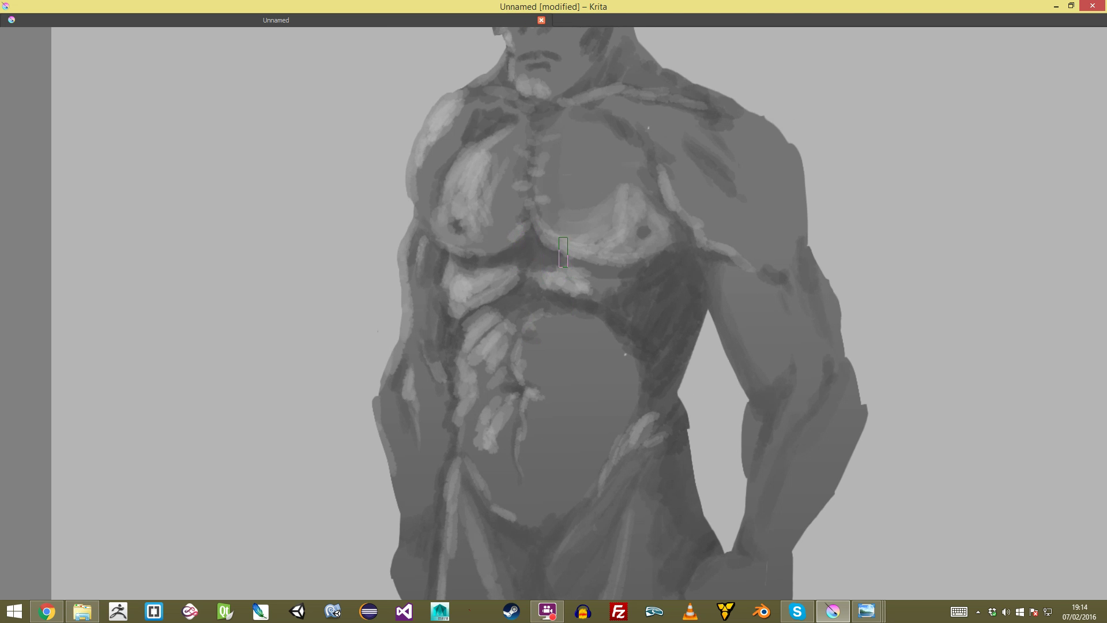
key("Tab")
key("Tab")
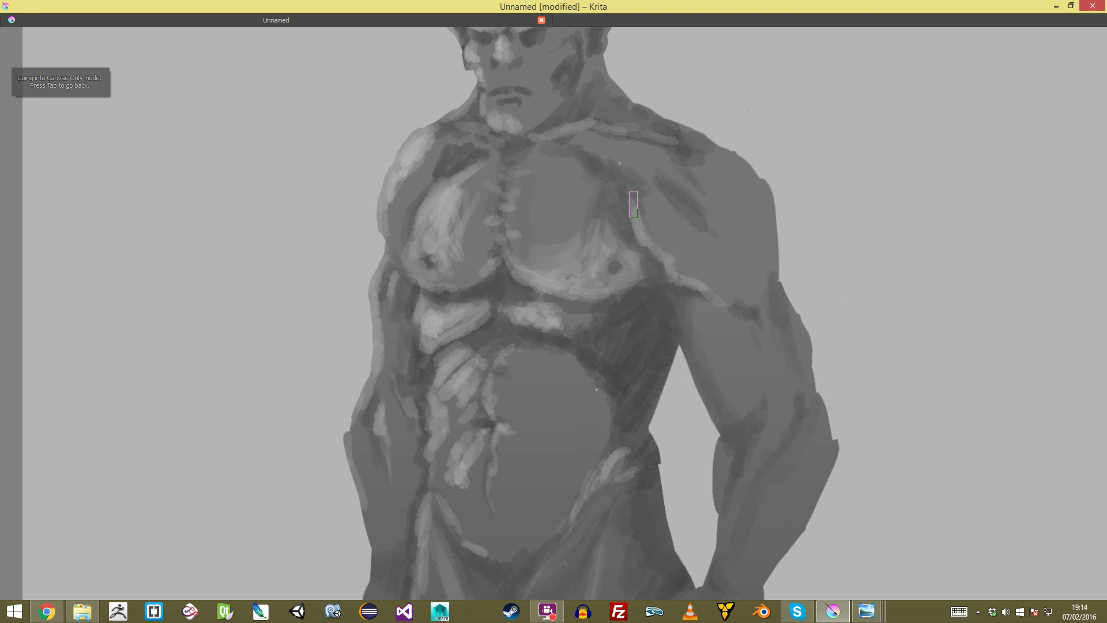
mouse_move(695, 302)
left_mouse_down()
mouse_move(705, 349)
mouse_move(786, 262)
left_mouse_up()
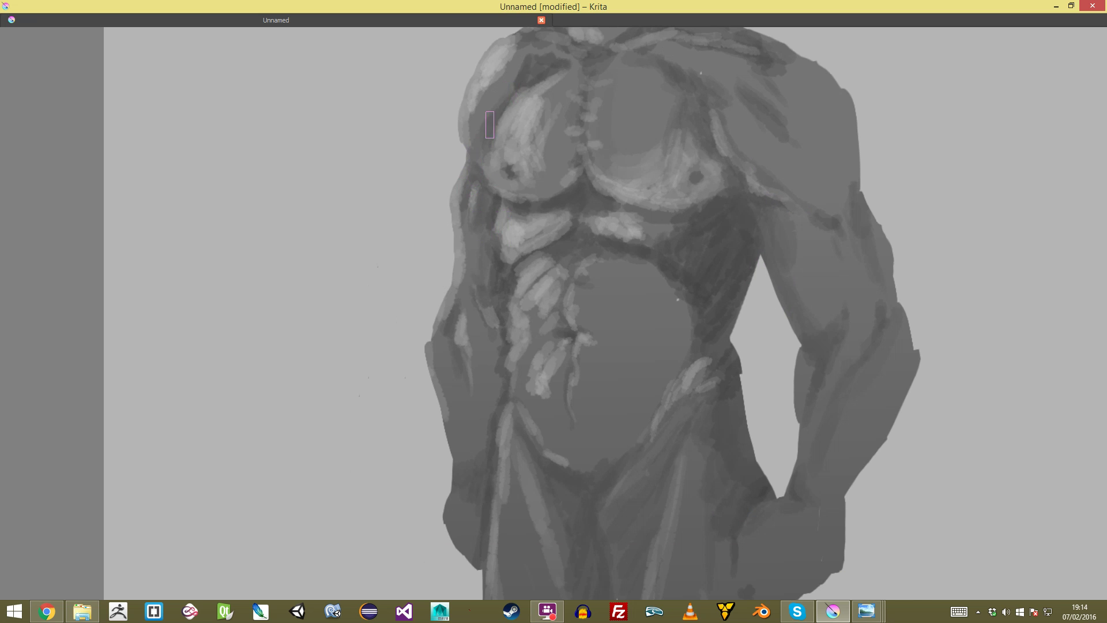
mouse_move(507, 81)
left_mouse_down()
mouse_move(584, 316)
mouse_move(581, 199)
mouse_move(554, 381)
mouse_move(664, 191)
left_mouse_up()
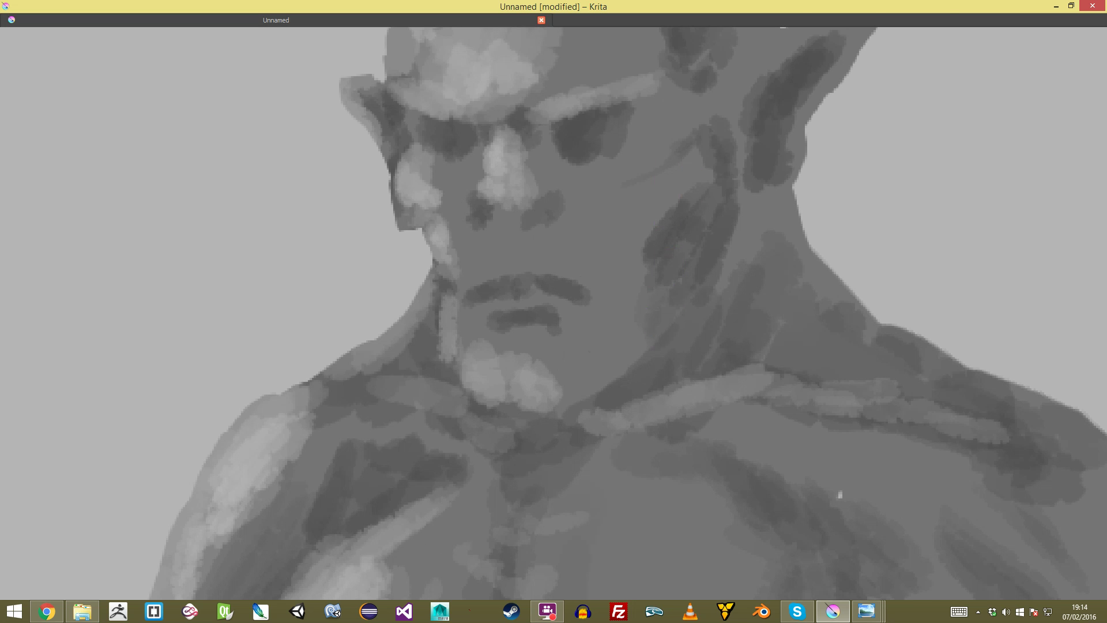
Step: Darken and enlarge both eye sockets and add shading strokes along the shadowed side of the nose
key("minus")
left_click_drag(672, 193, 678, 256)
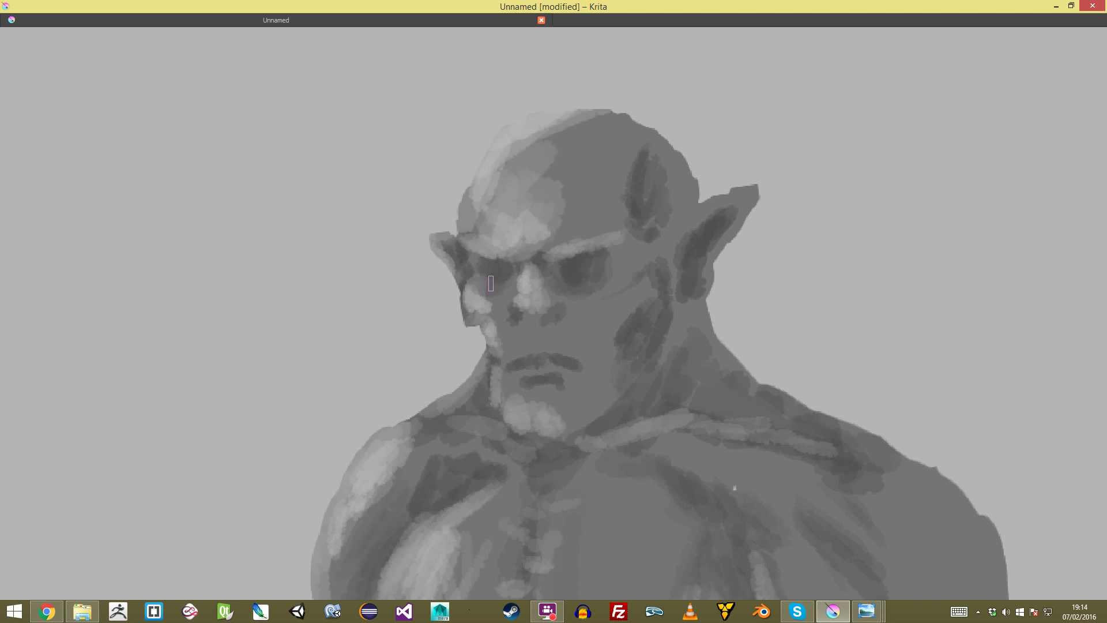
left_click_drag(529, 281, 594, 232)
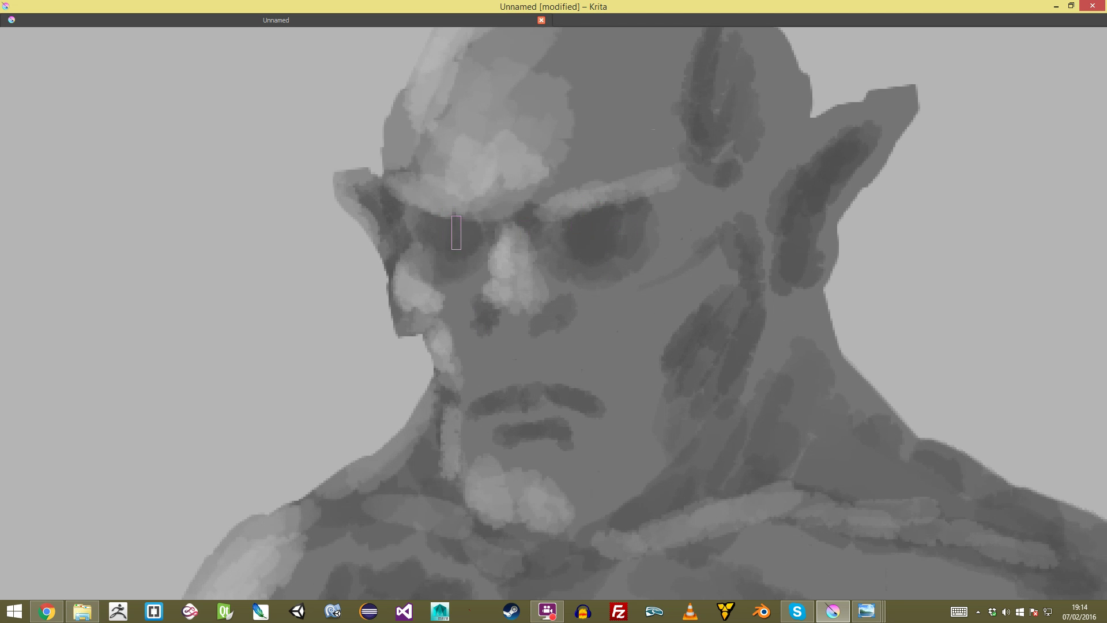
mouse_move(507, 245)
left_mouse_down()
mouse_move(518, 357)
mouse_move(521, 292)
left_mouse_up()
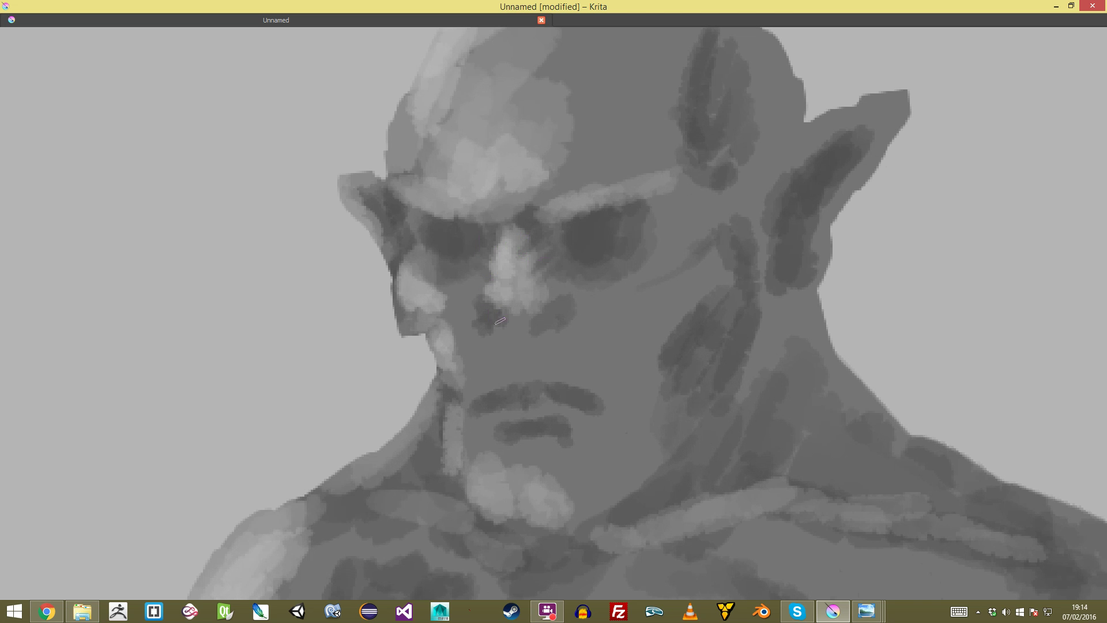
Step: Paint dark crease lines running from the nostrils toward the corners of the mouth
scroll(555, 297, "down", 5)
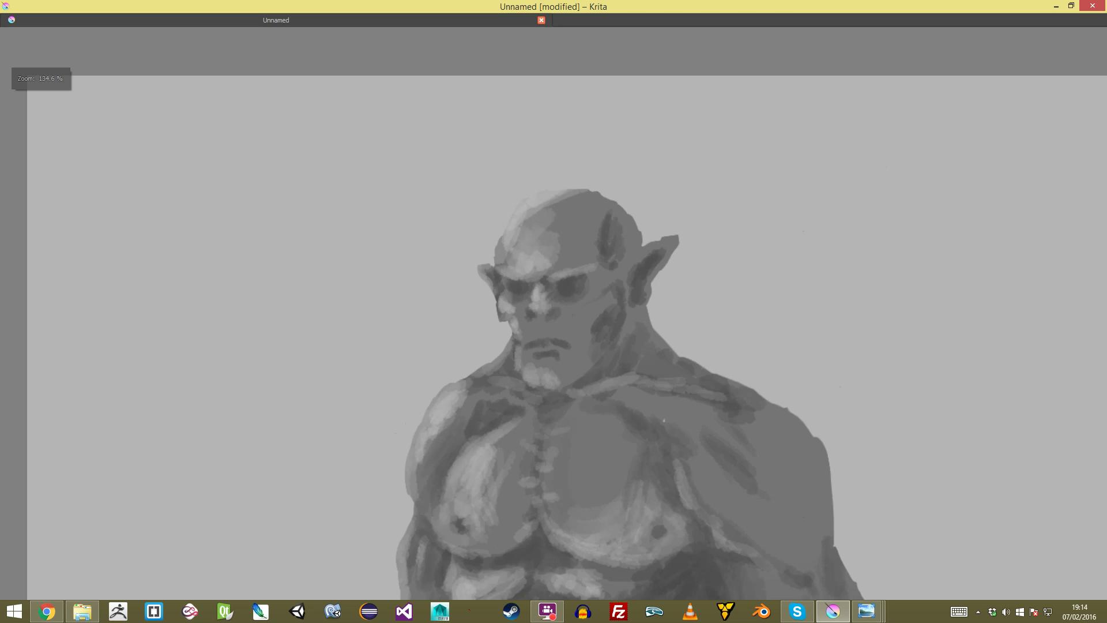
scroll(554, 315, "up", 4)
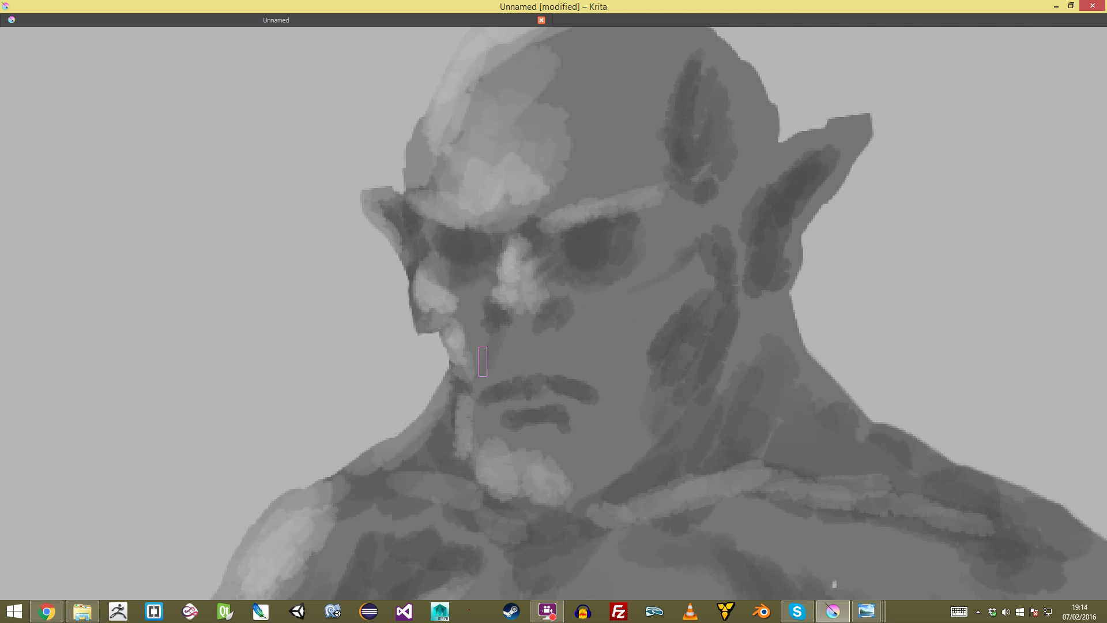
mouse_move(563, 312)
left_mouse_down()
mouse_move(597, 341)
mouse_move(625, 378)
left_mouse_up()
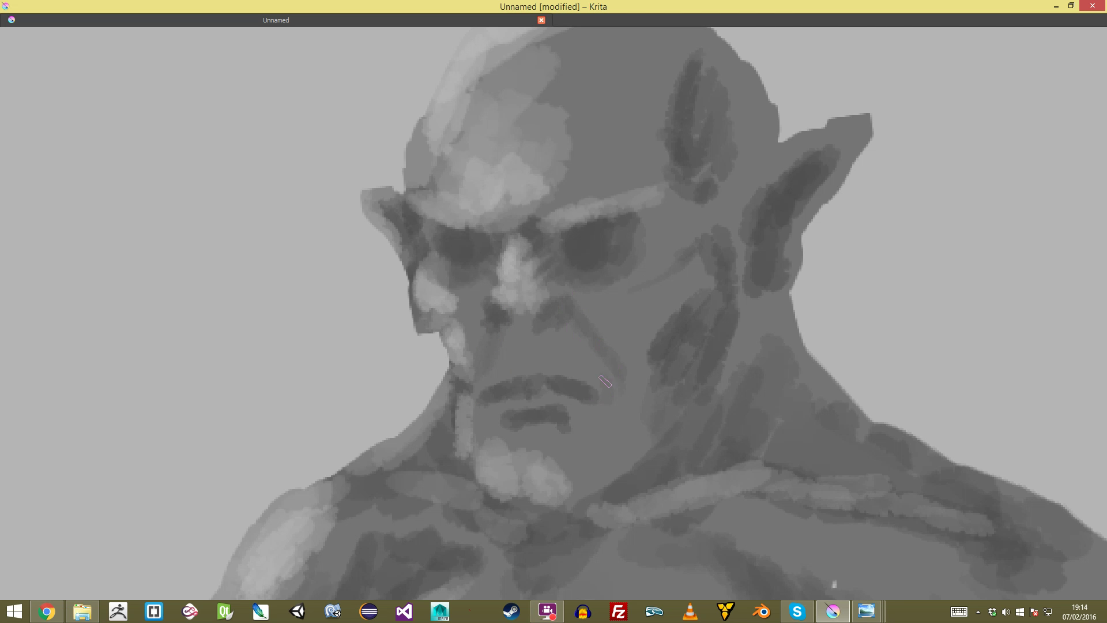
Step: Lighten the deltoid muscle forms on the figure's left shoulder with broad highlight strokes
scroll(554, 313, "down", 9)
scroll(554, 313, "up", 3)
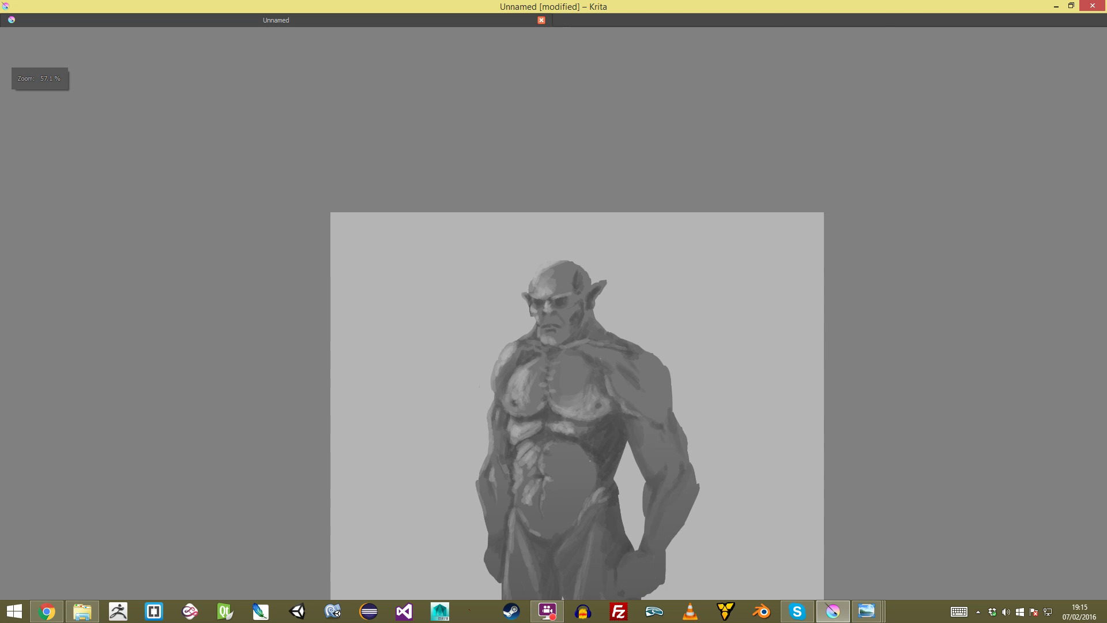
left_click_drag(554, 411, 554, 313)
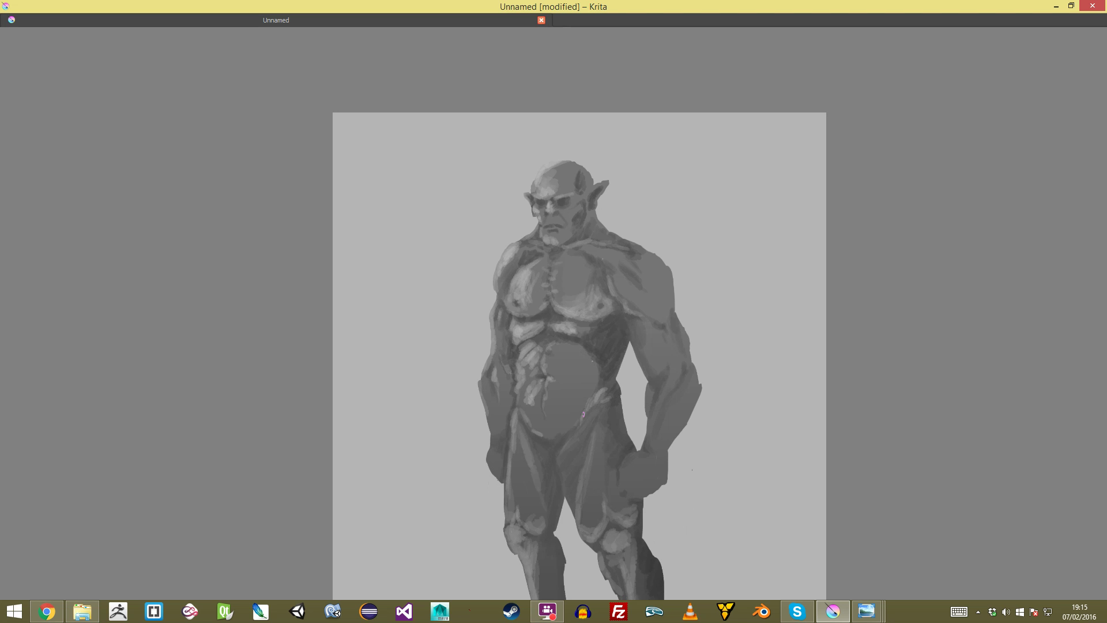
scroll(554, 312, "up", 4)
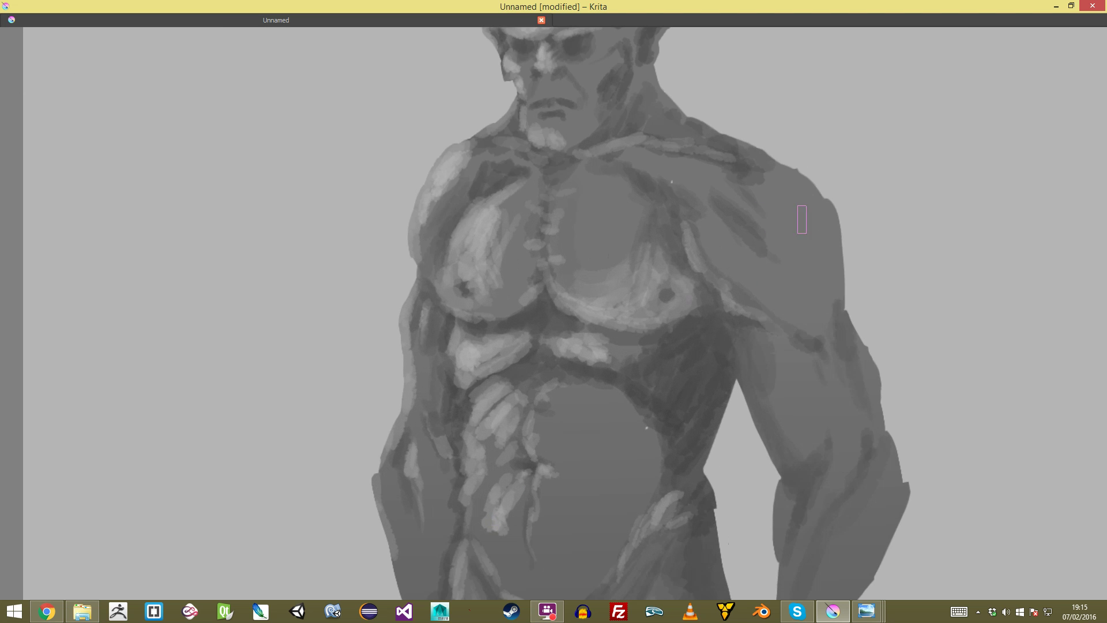
mouse_move(738, 265)
left_mouse_down()
mouse_move(756, 255)
mouse_move(767, 282)
left_mouse_up()
mouse_move(778, 231)
left_mouse_down()
mouse_move(786, 248)
mouse_move(789, 204)
left_mouse_up()
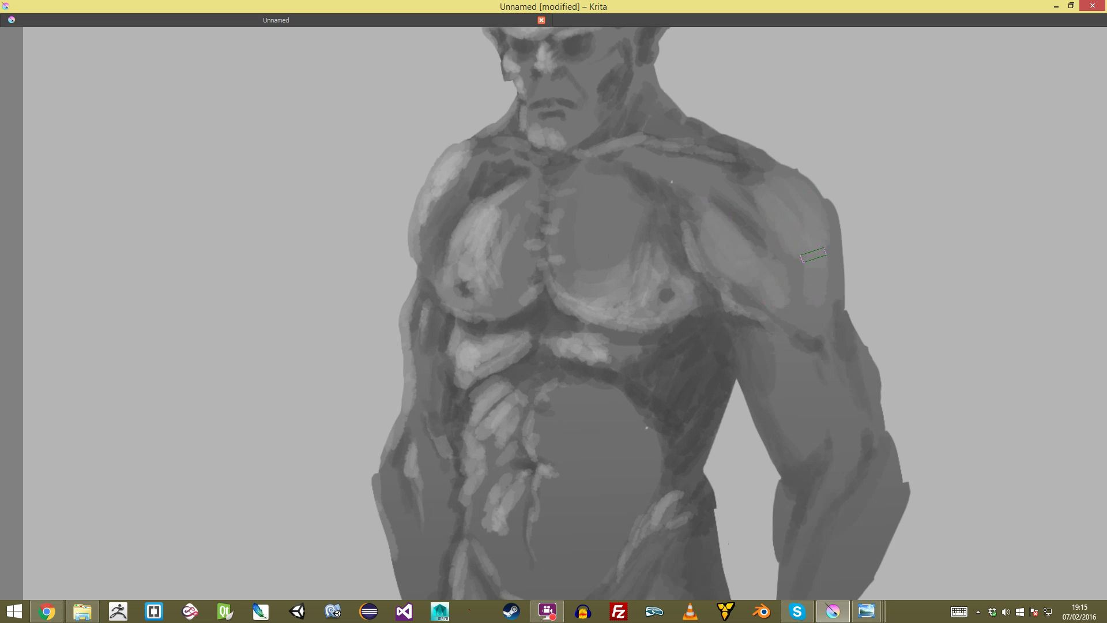
Step: Extend the left deltoid's highlights and darken the area between the collarbone and the upper left pectoral
scroll(554, 313, "down", 5)
scroll(554, 313, "up", 6)
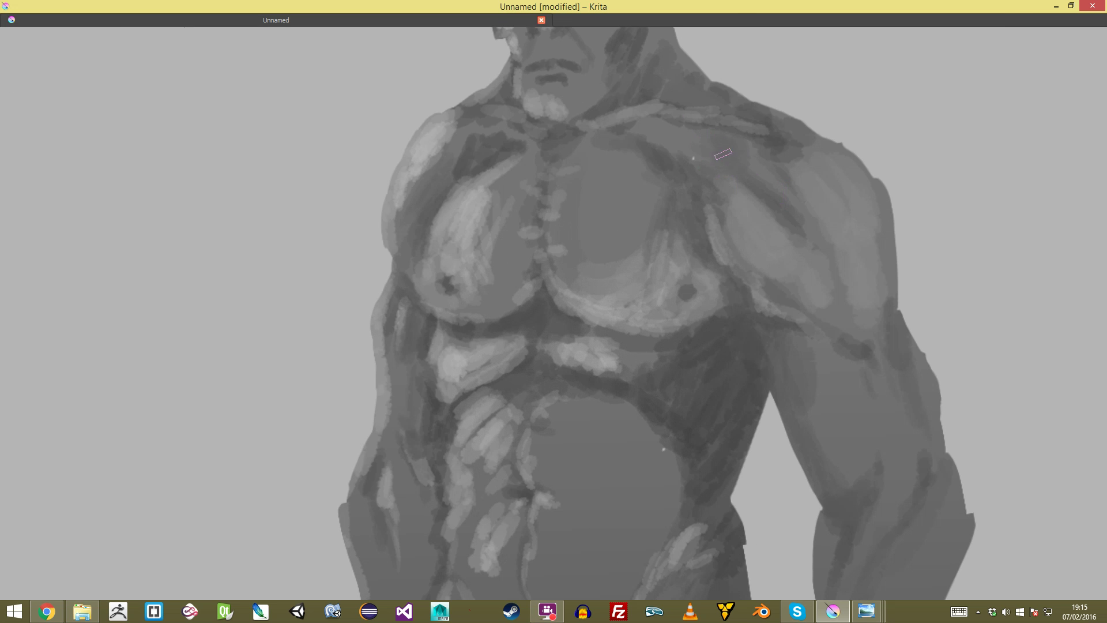
scroll(694, 162, "down", 5)
scroll(695, 162, "up", 4)
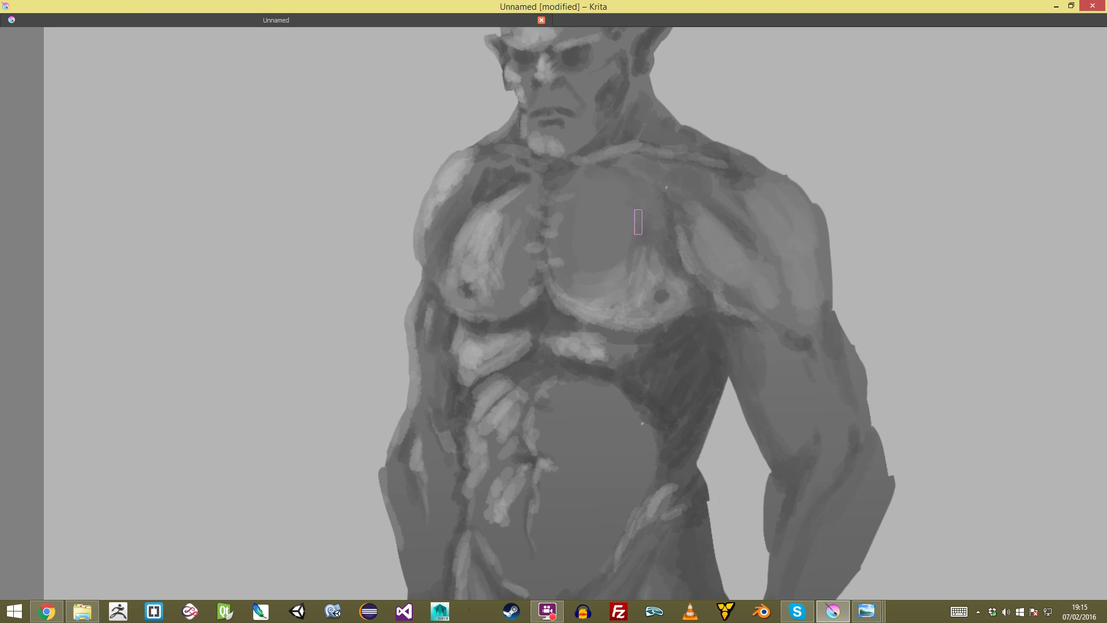
Step: Fill the figure's left pectoral with lighter, curved horizontal strokes
scroll(572, 223, "down", 5)
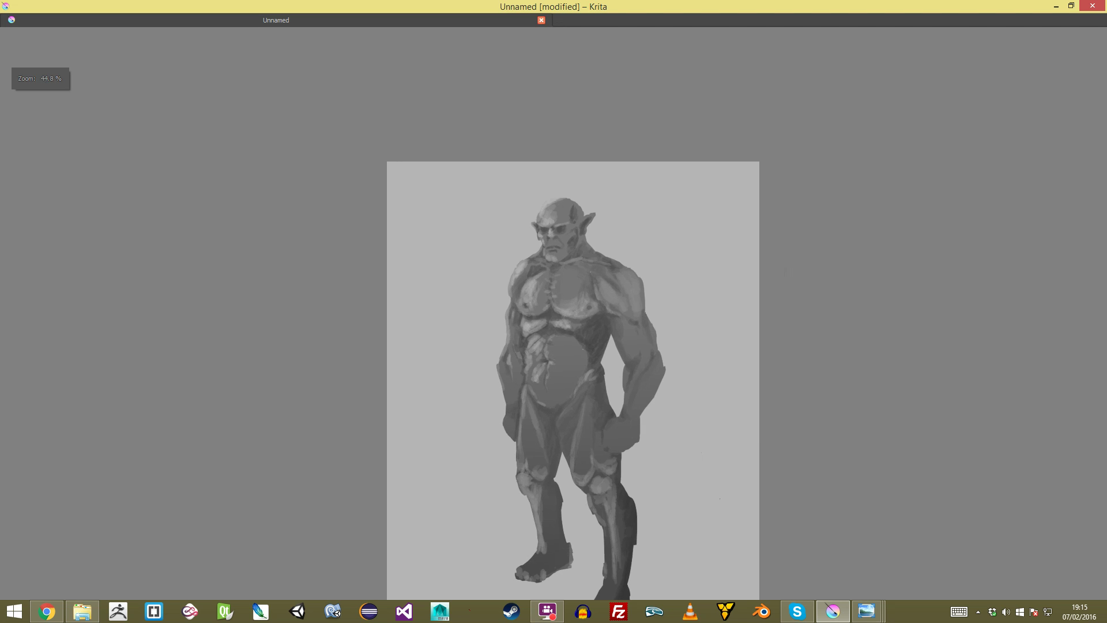
scroll(553, 309, "up", 5)
mouse_move(637, 250)
left_mouse_down()
mouse_move(574, 231)
mouse_move(583, 204)
mouse_move(658, 197)
mouse_move(636, 233)
left_mouse_up()
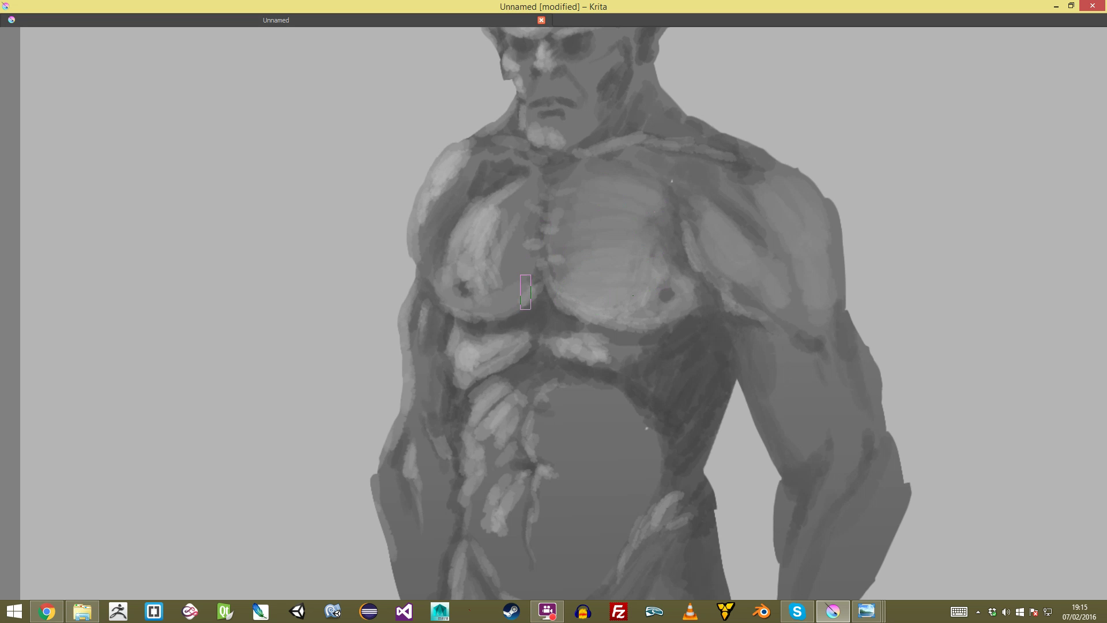
Step: Lighten and smooth the figure's right pectoral, blending the tones around its highlight and lower edge
mouse_move(444, 252)
left_mouse_down()
mouse_move(429, 274)
mouse_move(440, 254)
left_mouse_up()
mouse_move(492, 220)
left_mouse_down()
mouse_move(483, 249)
mouse_move(494, 235)
left_mouse_up()
left_click(493, 178, "ctrl")
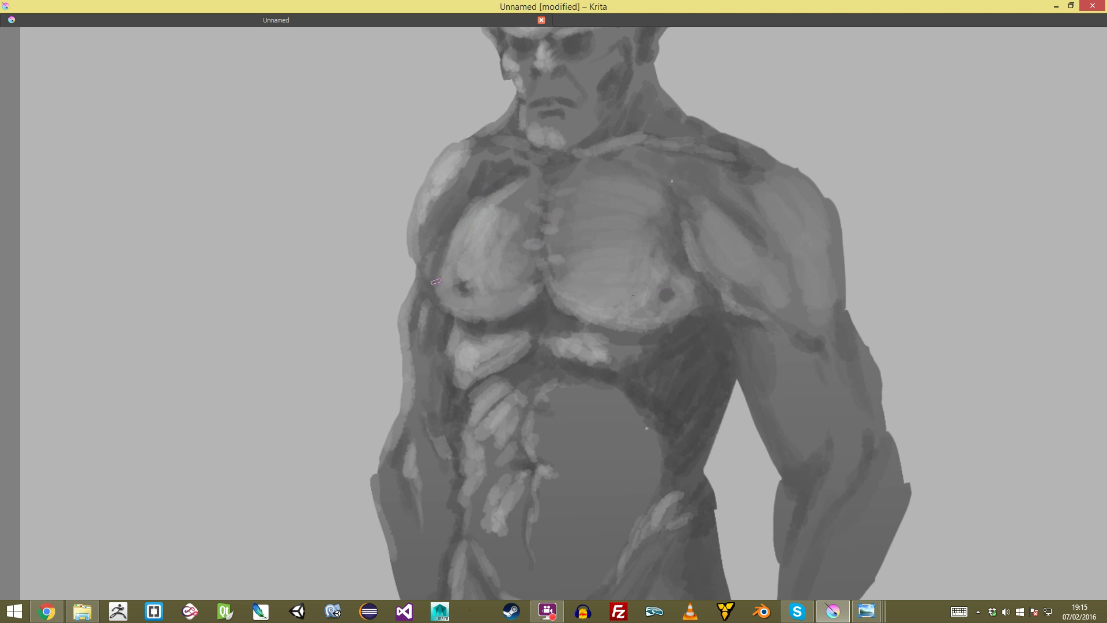
Step: Darken the throat hollow and upper sternum crease, and deepen the shadows under the jaw and on both sides of the neck
left_click_drag(530, 228, 539, 328)
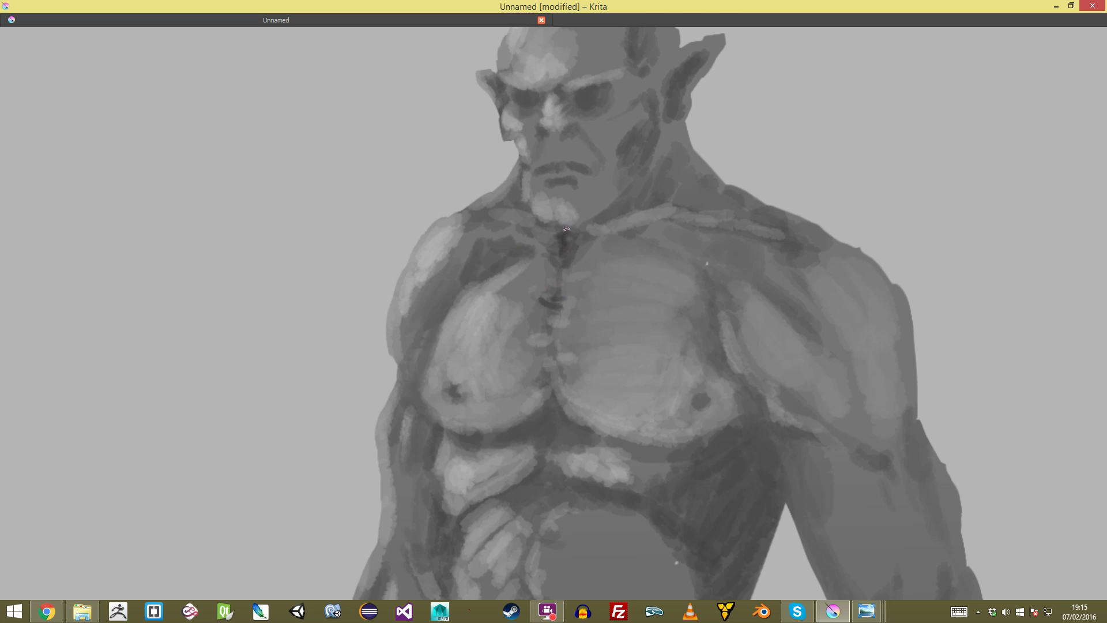
mouse_move(591, 220)
left_mouse_down()
mouse_move(647, 169)
mouse_move(621, 206)
mouse_move(653, 138)
mouse_move(653, 169)
mouse_move(637, 211)
left_mouse_up()
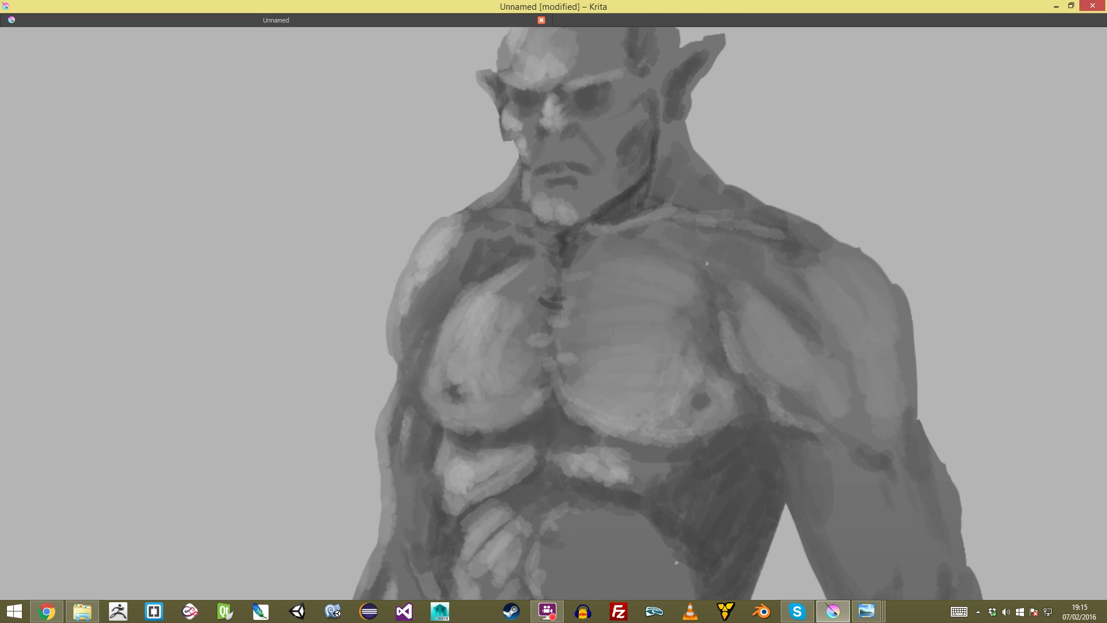
mouse_move(518, 184)
left_mouse_down()
mouse_move(525, 213)
mouse_move(548, 230)
left_mouse_up()
left_click_drag(513, 189, 486, 212)
mouse_move(490, 213)
left_mouse_down()
mouse_move(490, 369)
mouse_move(490, 199)
left_mouse_up()
left_click_drag(649, 152, 652, 185)
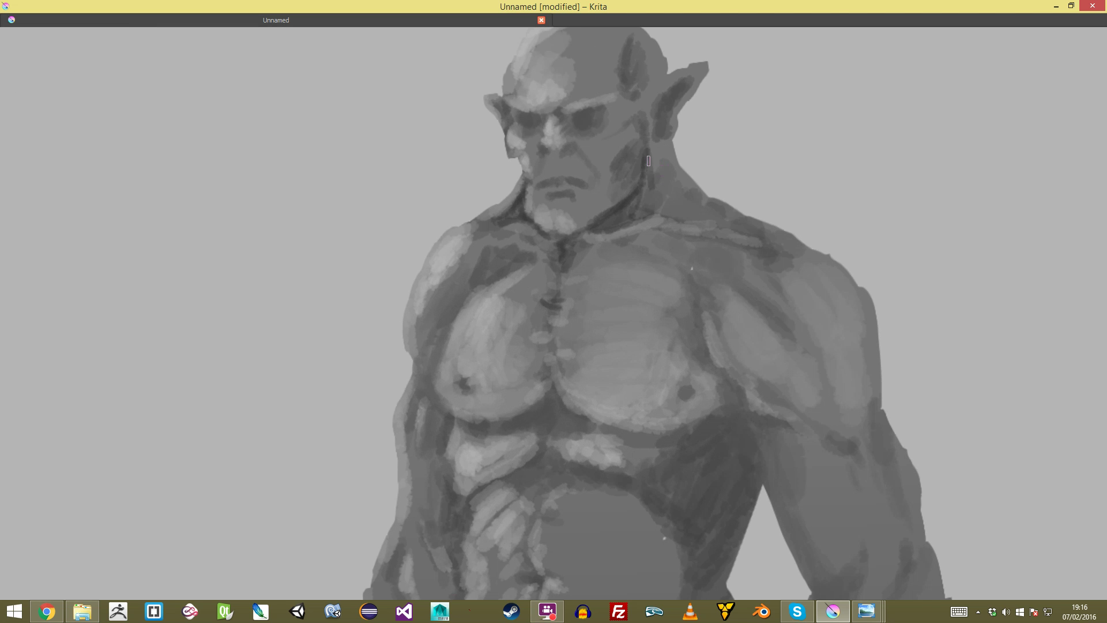
Step: Examine the overall shading and proportions of the figure from both close up and far away
scroll(638, 199, "down", 5)
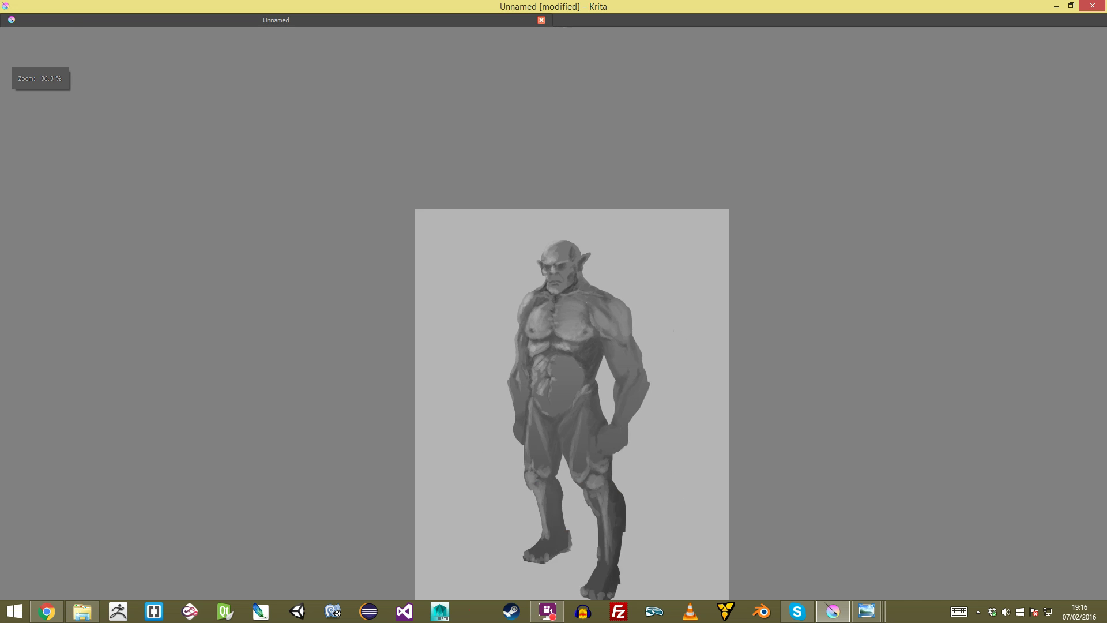
scroll(638, 199, "up", 4)
scroll(638, 199, "down", 4)
scroll(570, 305, "up", 5)
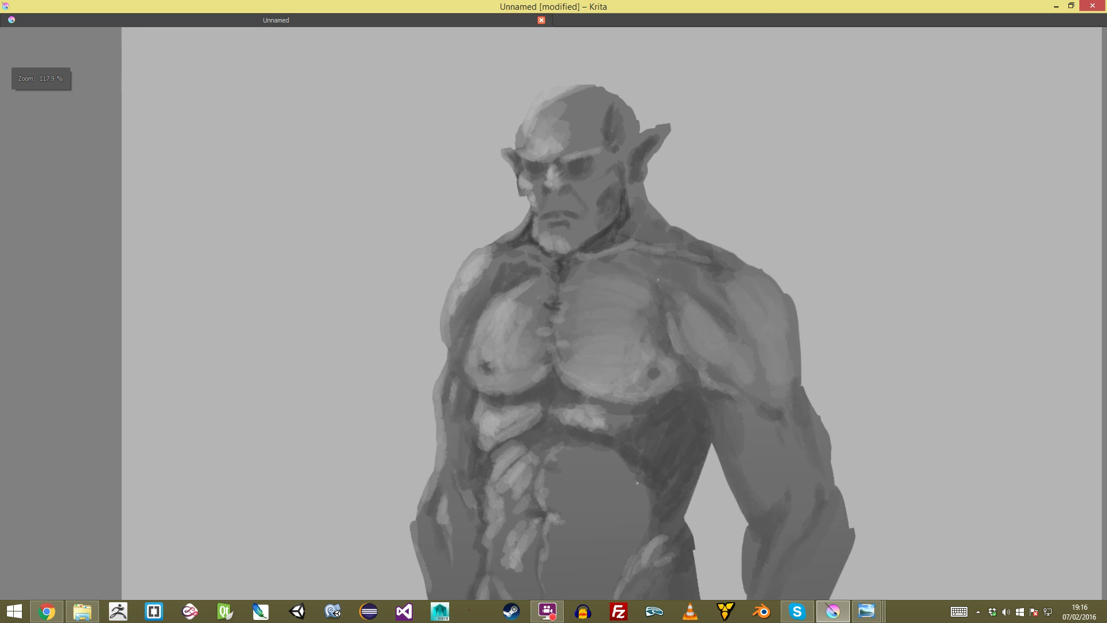
mouse_move(597, 282)
left_mouse_down()
mouse_move(607, 266)
mouse_move(647, 313)
mouse_move(586, 312)
mouse_move(594, 291)
left_mouse_up()
scroll(594, 291, "down", 5)
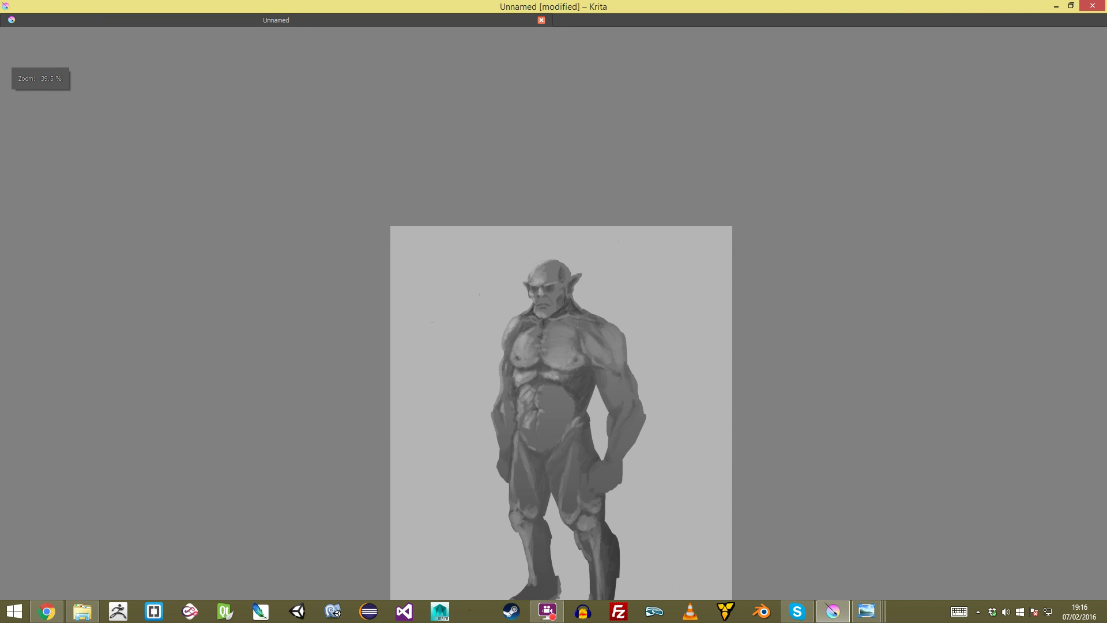
scroll(559, 308, "up", 4)
scroll(558, 308, "down", 5)
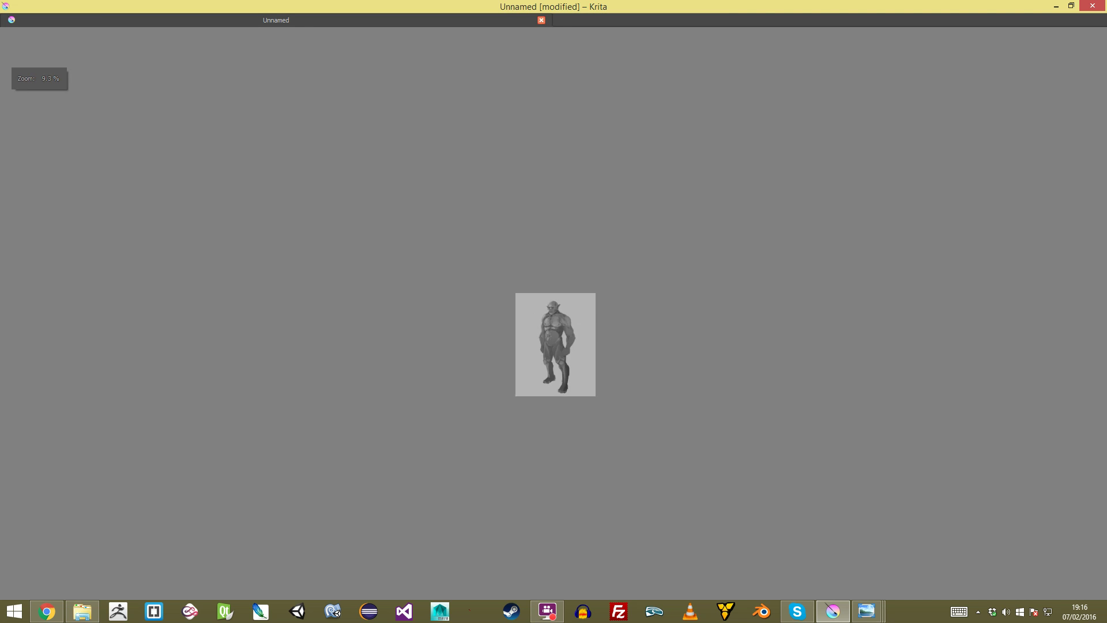
scroll(555, 315, "up", 5)
scroll(555, 315, "up", 1)
key("Tab")
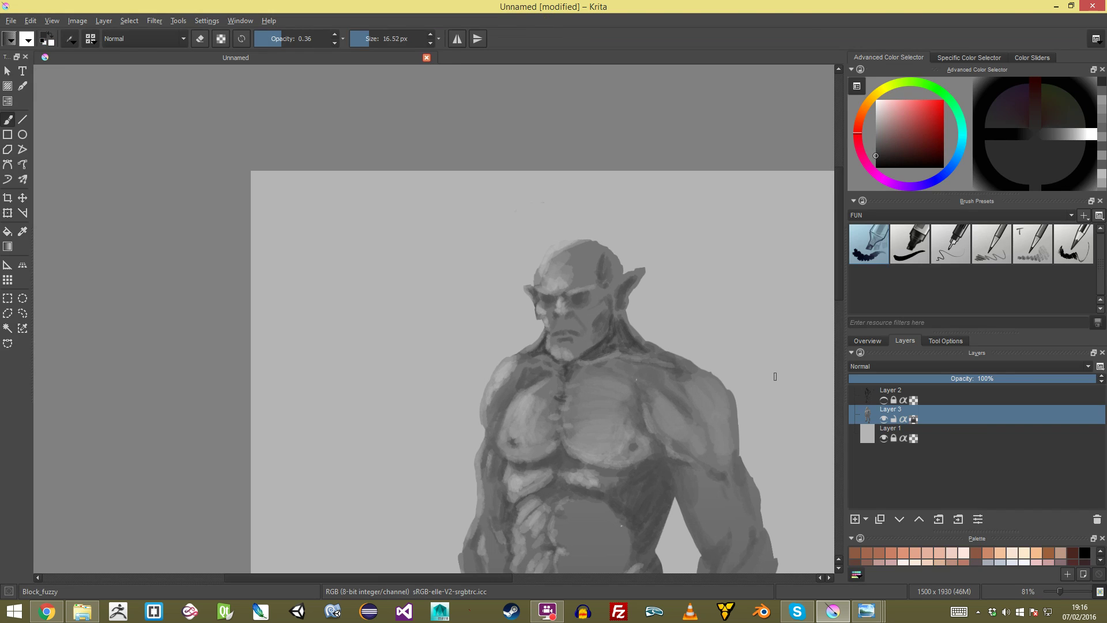
key("Tab")
Step: Lasso the head along the jaw and neckline and start transforming it, shifting it slightly upward
scroll(594, 288, "up", 1)
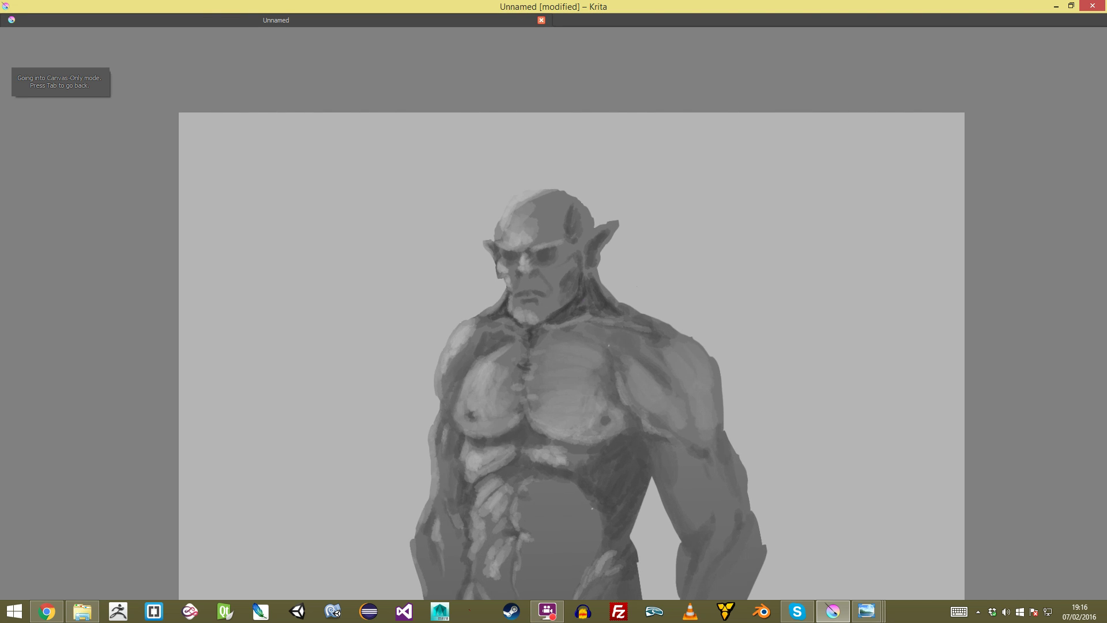
mouse_move(606, 187)
left_mouse_down()
mouse_move(470, 199)
mouse_move(476, 281)
left_mouse_up()
left_click_drag(580, 303, 625, 303)
key("ctrl+t")
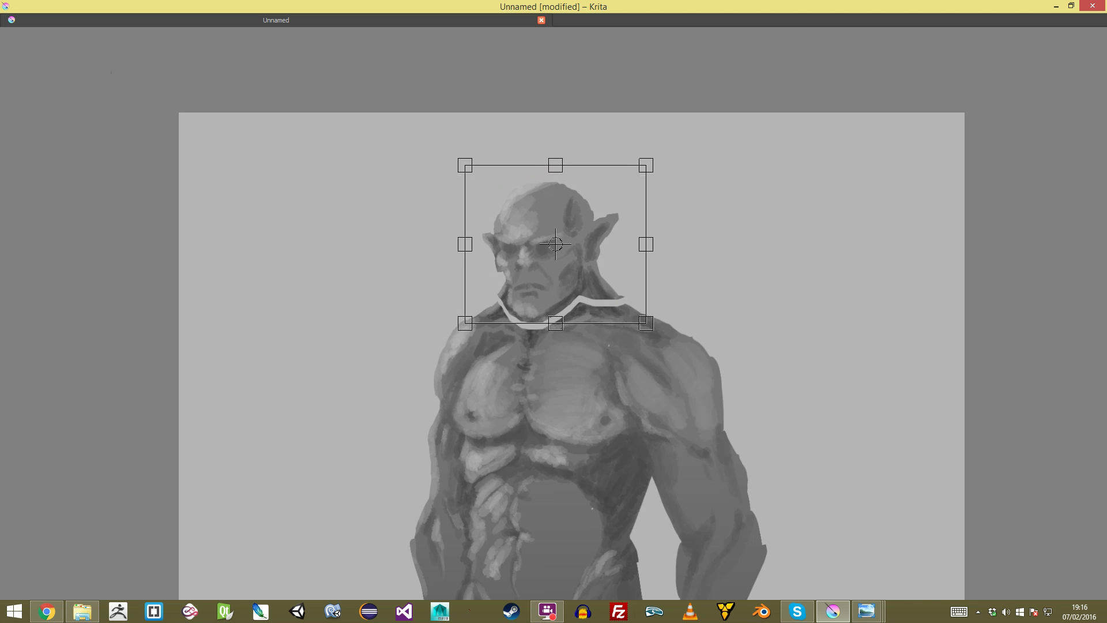
Step: Tilt the selected head slightly counter-clockwise, scale it down a little and nudge it back into position over the neck
key("minus")
scroll(554, 313, "down", 3)
scroll(554, 313, "up", 5)
left_click_drag(553, 260, 553, 258)
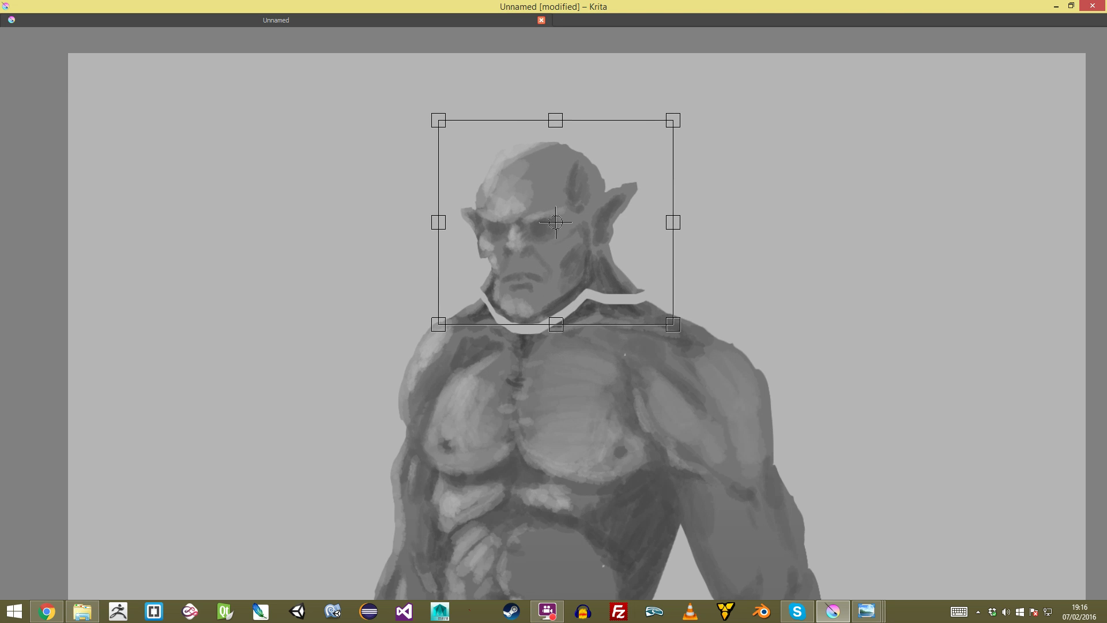
key("minus")
key("minus")
key("minus")
key("minus")
key("plus")
key("plus")
key("plus")
key("plus")
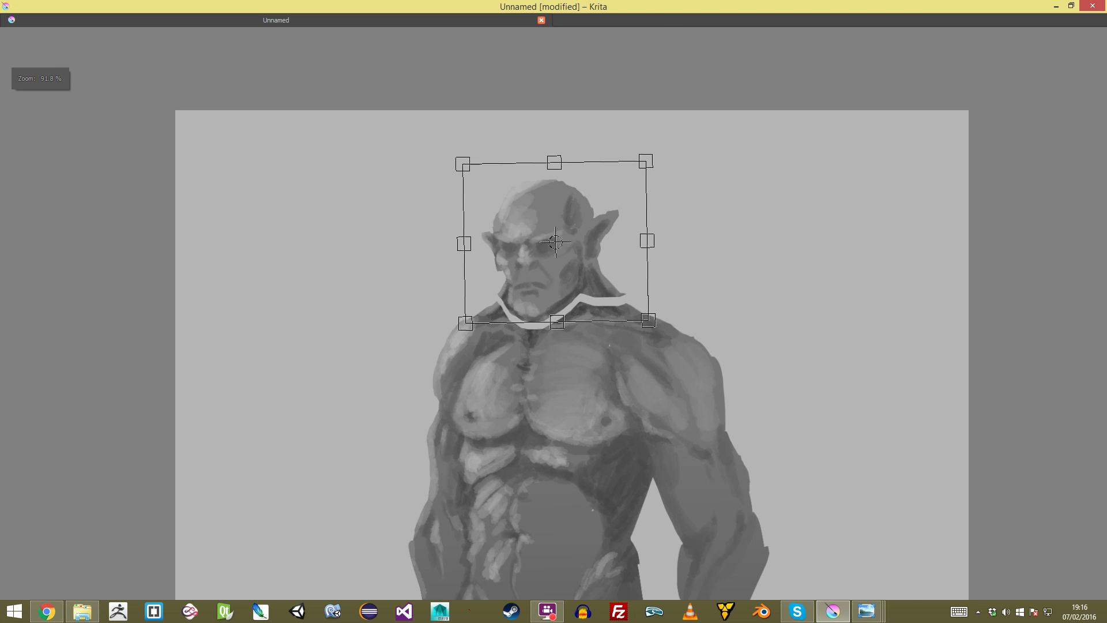
left_click_drag(646, 161, 642, 164)
left_click_drag(554, 248, 556, 247)
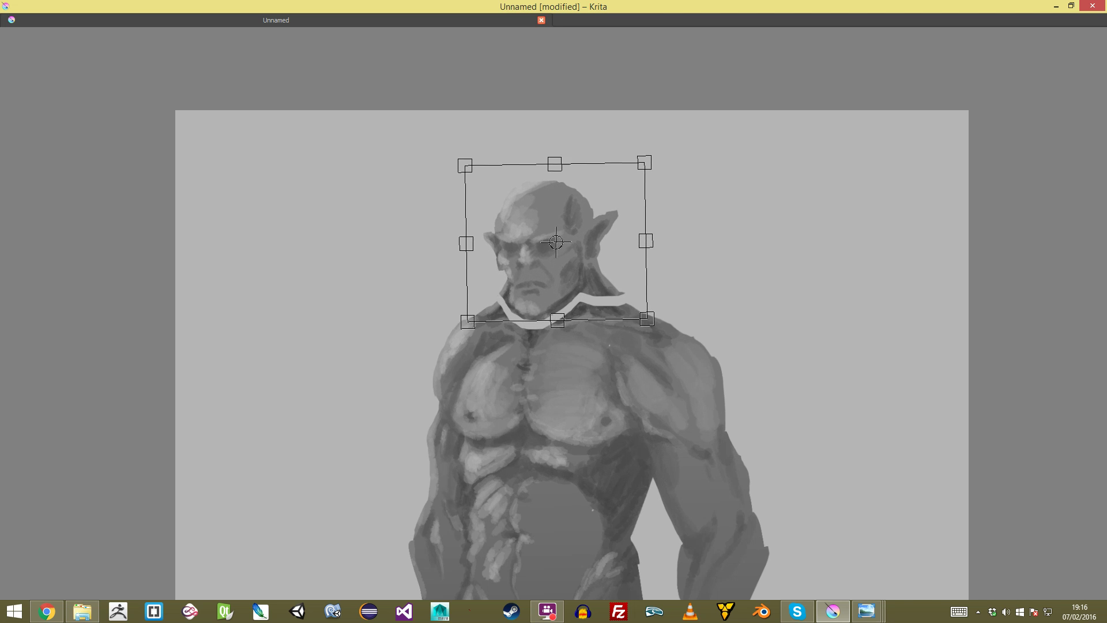
Step: Check the head's size against the whole figure, apply the transform and clear the selection
key("minus")
key("minus")
key("minus")
key("minus")
key("plus")
key("plus")
key("plus")
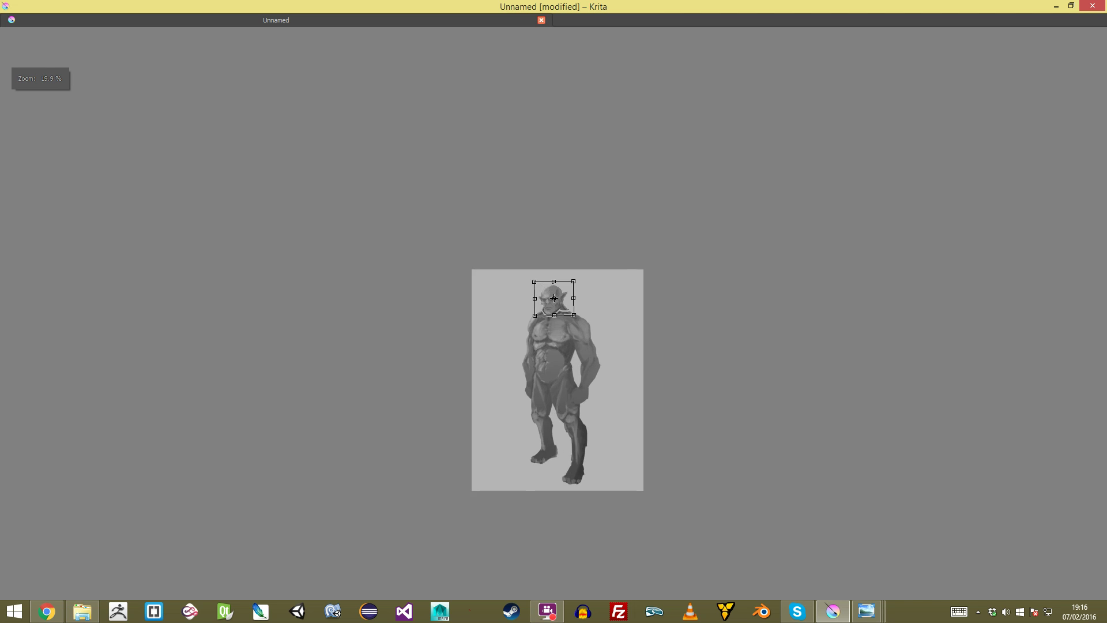
scroll(554, 314, "up", 1)
key("Return")
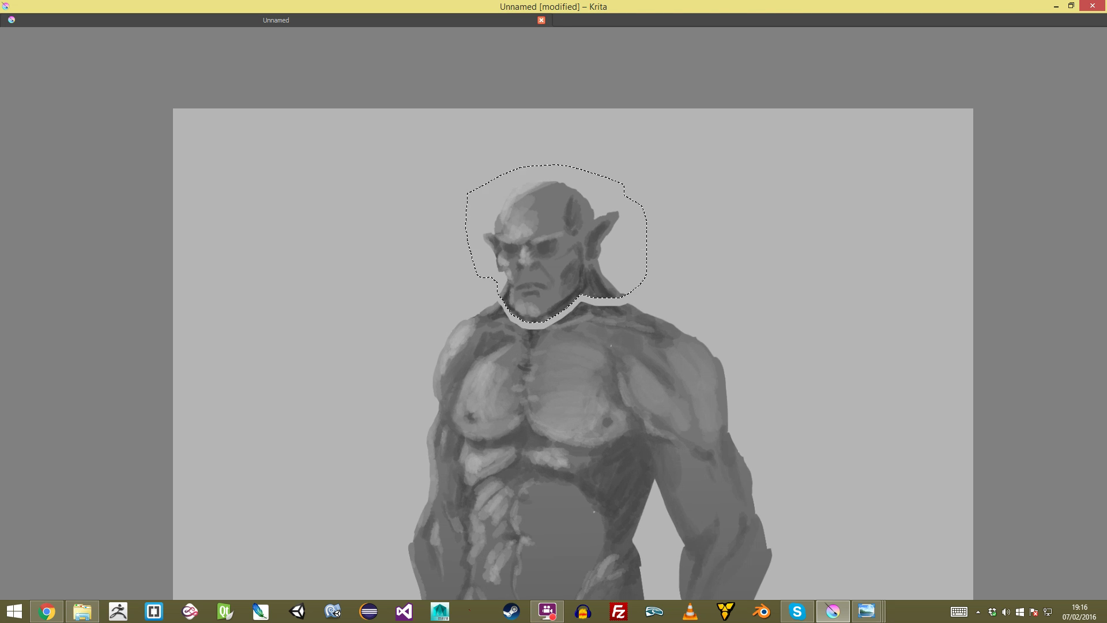
scroll(553, 314, "up", 4)
key("ctrl+shift+a")
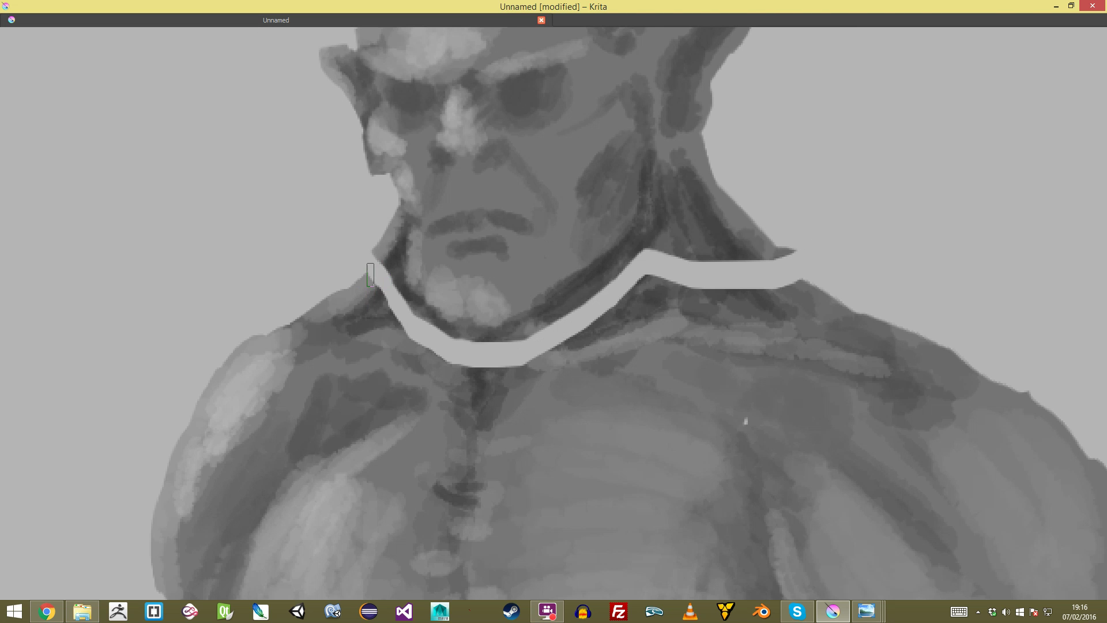
Step: Paint over the gap between head and torso with sampled neck tones, joining the jaw, throat and both sides of the neck
mouse_move(394, 247)
left_mouse_down()
mouse_move(325, 305)
mouse_move(366, 300)
mouse_move(391, 270)
mouse_move(396, 296)
mouse_move(383, 283)
mouse_move(404, 323)
mouse_move(419, 338)
mouse_move(412, 309)
mouse_move(460, 360)
left_mouse_up()
left_click(435, 347, "ctrl")
left_click(393, 344, "ctrl")
left_click_drag(379, 308, 460, 368)
mouse_move(451, 329)
left_mouse_down()
mouse_move(477, 353)
mouse_move(509, 341)
mouse_move(502, 358)
mouse_move(652, 254)
mouse_move(537, 348)
mouse_move(645, 261)
mouse_move(551, 344)
left_mouse_up()
left_click(468, 375, "ctrl")
mouse_move(645, 256)
left_mouse_down()
mouse_move(633, 262)
mouse_move(628, 441)
mouse_move(632, 312)
left_mouse_up()
left_click(637, 307, "ctrl")
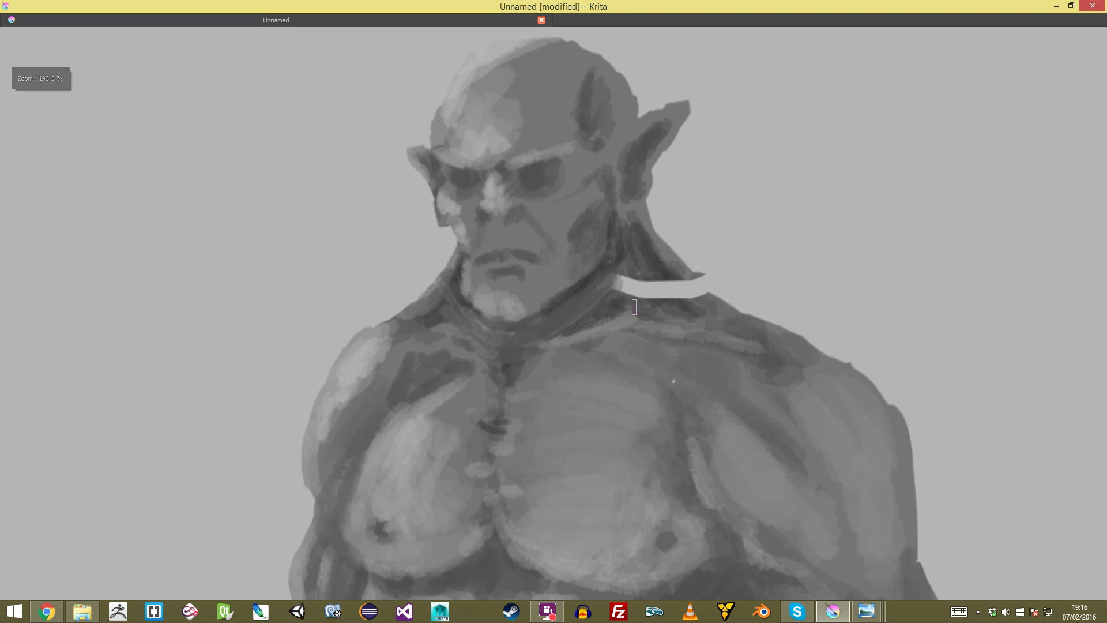
mouse_move(612, 259)
left_mouse_down()
mouse_move(626, 288)
mouse_move(676, 304)
mouse_move(692, 271)
mouse_move(712, 277)
mouse_move(680, 291)
mouse_move(632, 254)
mouse_move(670, 422)
mouse_move(669, 614)
mouse_move(670, 271)
left_mouse_up()
scroll(638, 254, "up", 2)
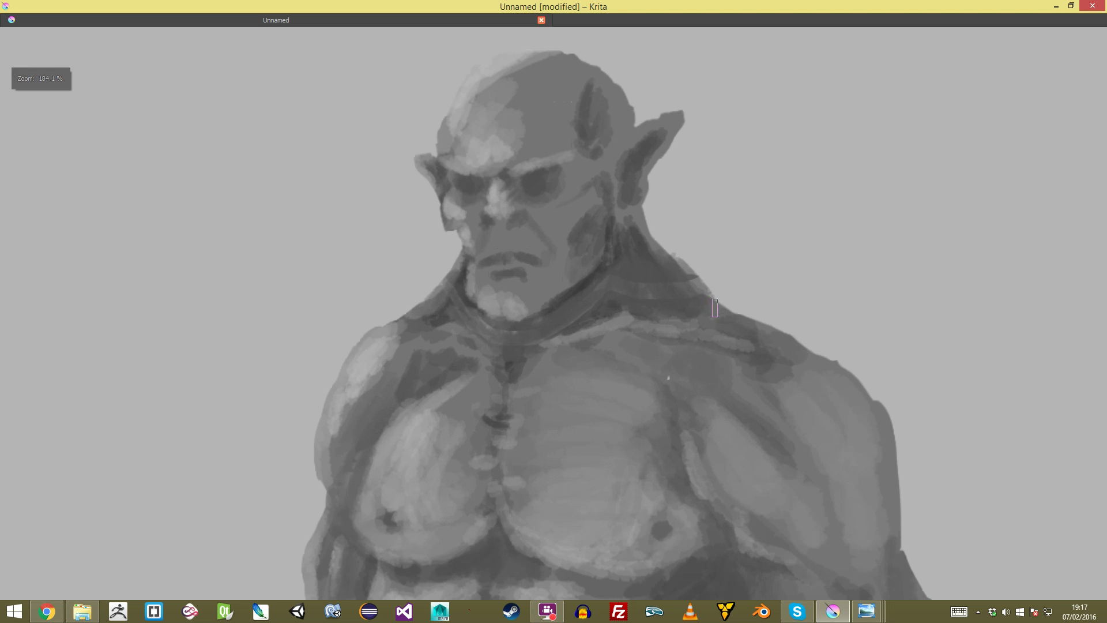
Step: Trim the neck outline below the ear with the light background tone and build up a fuller dark trapezius slope toward the figure's left shoulder
mouse_move(640, 201)
left_mouse_down()
mouse_move(649, 239)
mouse_move(636, 209)
mouse_move(637, 237)
mouse_move(632, 214)
mouse_move(724, 317)
left_mouse_up()
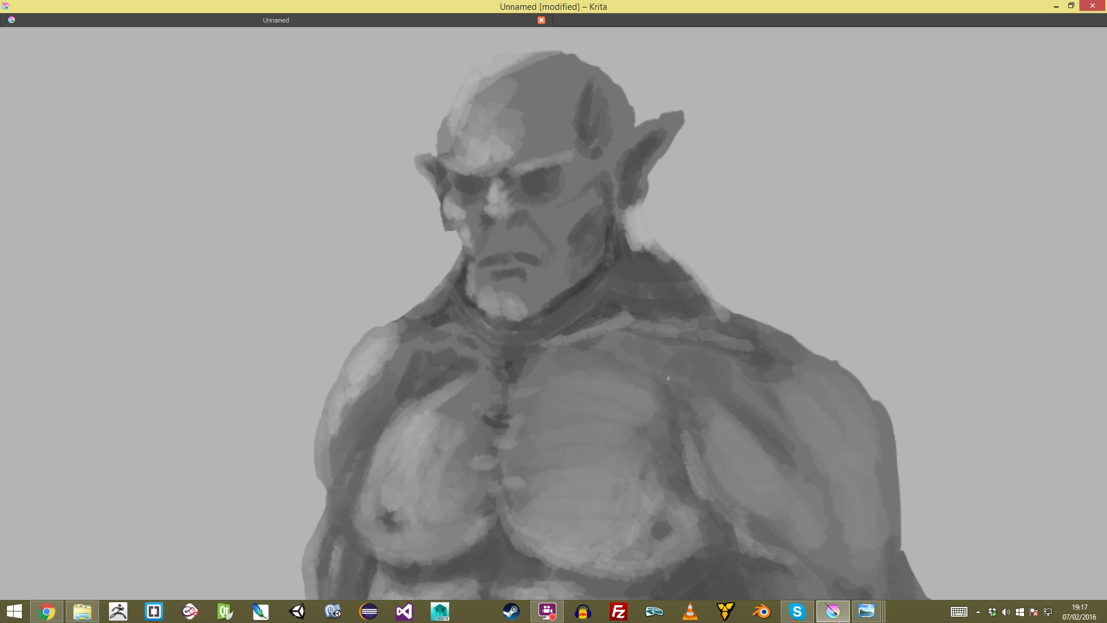
scroll(554, 313, "down", 4)
scroll(554, 313, "up", 4)
left_click_drag(448, 241, 434, 274)
left_click(661, 258, "ctrl")
left_click_drag(638, 233, 746, 311)
Step: Darken the figure's left trapezius down over the collarbone area and fill out the right trapezius beside the jaw
scroll(554, 314, "down", 4)
scroll(554, 313, "up", 4)
mouse_move(655, 275)
left_mouse_down()
mouse_move(715, 327)
mouse_move(639, 272)
mouse_move(674, 288)
mouse_move(719, 340)
left_mouse_up()
left_click_drag(615, 260, 661, 282)
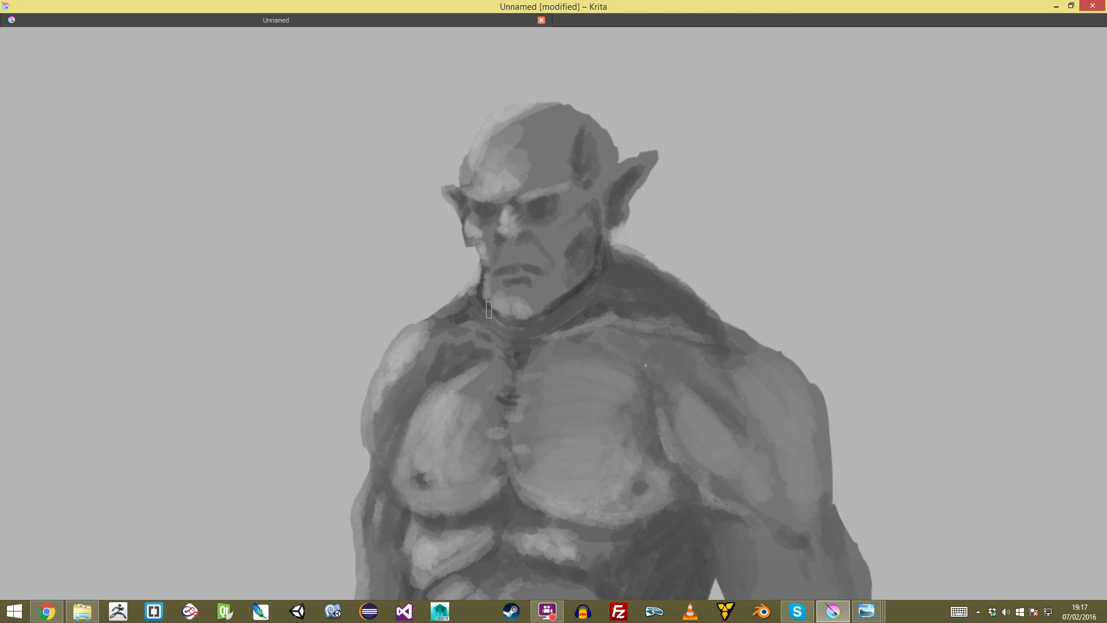
left_click_drag(472, 292, 450, 313)
left_click_drag(645, 365, 645, 465)
mouse_move(498, 262)
left_mouse_down()
mouse_move(498, 180)
mouse_move(498, 260)
left_mouse_up()
Step: Paint light collarbone ridges running from the throat hollow out to both shoulders
key("equal")
key("equal")
key("equal")
key("equal")
key("equal")
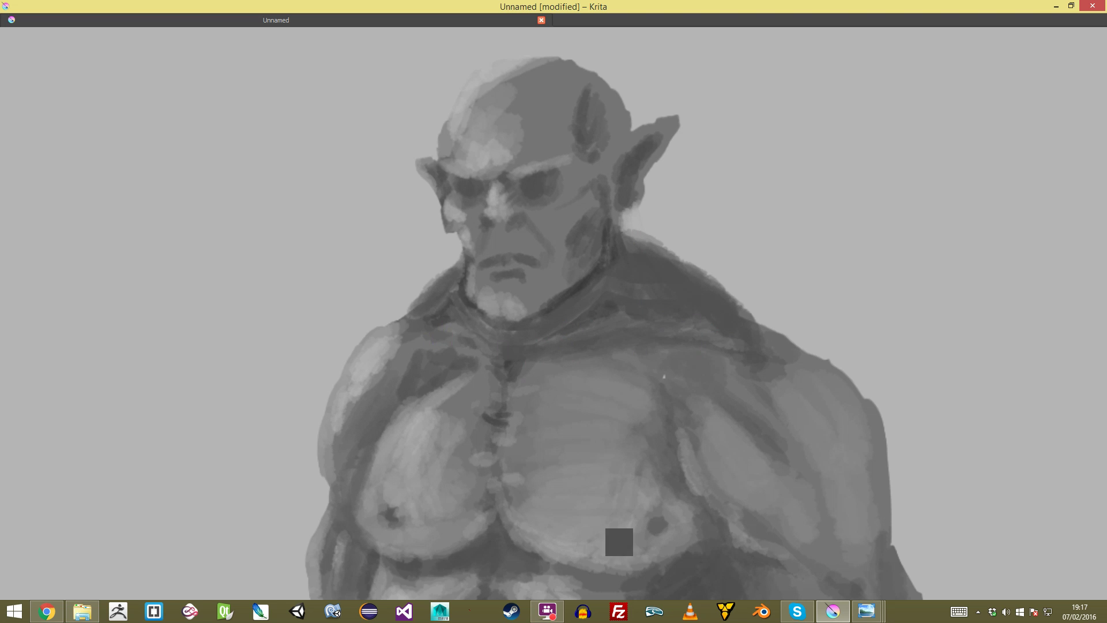
left_click_drag(609, 387, 554, 366)
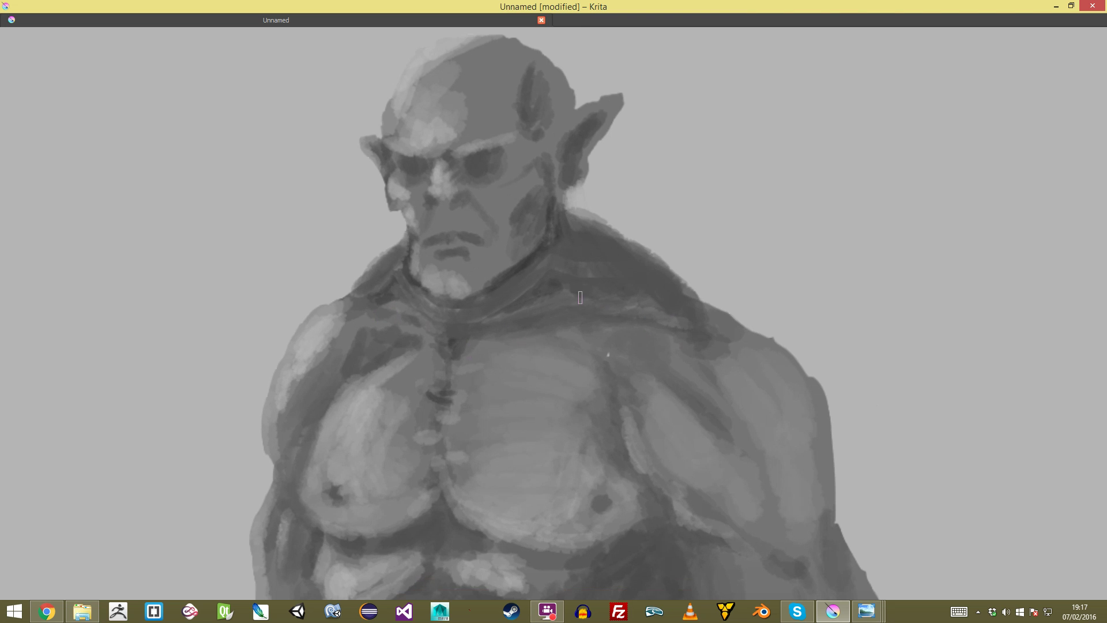
mouse_move(512, 317)
left_mouse_down()
mouse_move(583, 304)
mouse_move(552, 304)
mouse_move(627, 311)
mouse_move(609, 303)
mouse_move(676, 328)
left_mouse_up()
left_click_drag(588, 313, 514, 321)
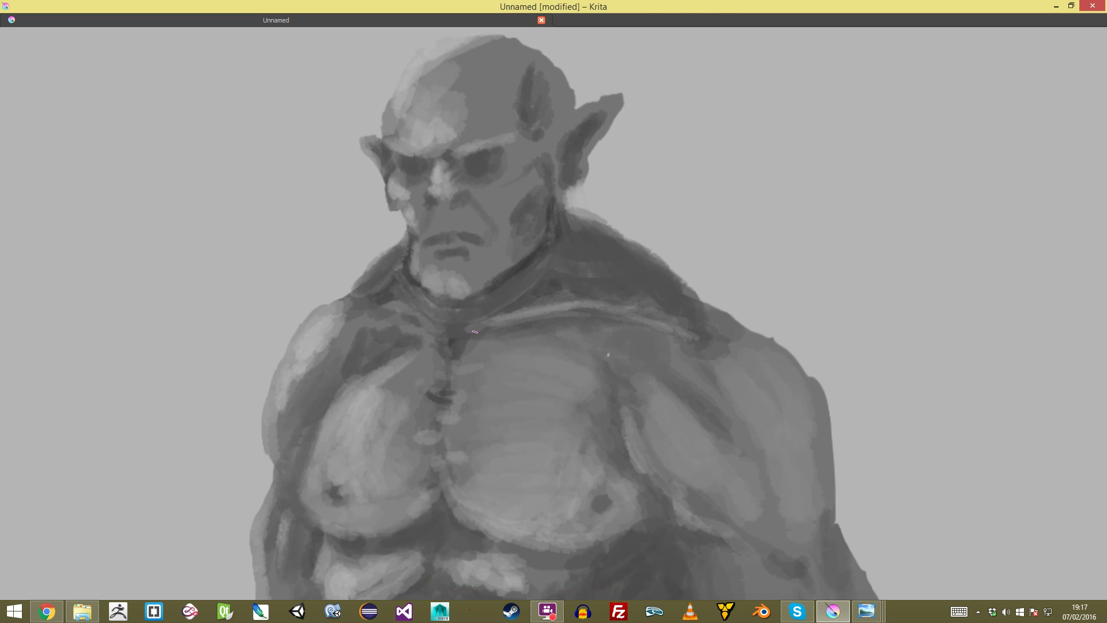
mouse_move(438, 334)
left_mouse_down()
mouse_move(399, 317)
mouse_move(324, 322)
mouse_move(412, 311)
mouse_move(436, 327)
mouse_move(354, 313)
left_mouse_up()
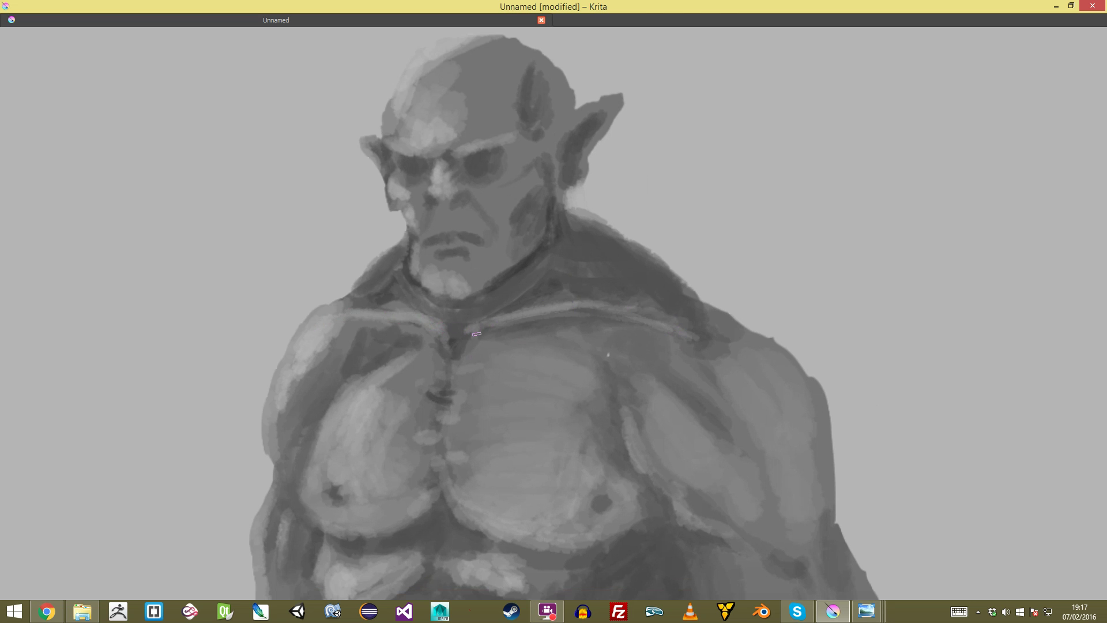
scroll(488, 300, "down", 6)
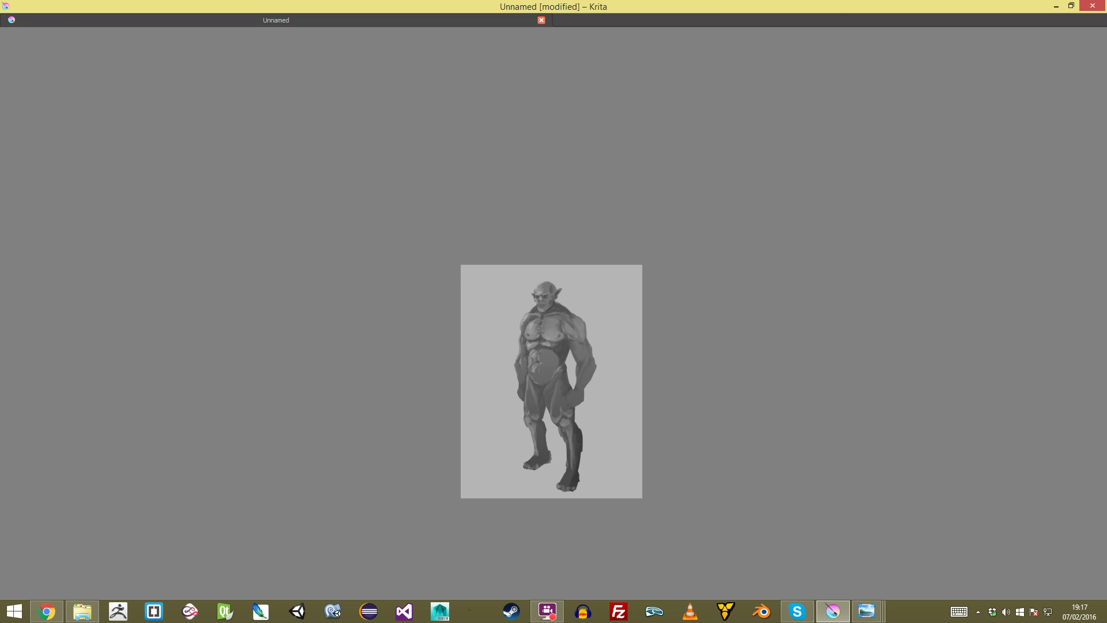
Step: Turn on alpha lock for Layer 3 and paint light neck tendons from behind the jaw down to the throat hollow on both sides
key("plus")
key("plus")
key("plus")
key("plus")
key("plus")
key("Tab")
left_click(914, 419)
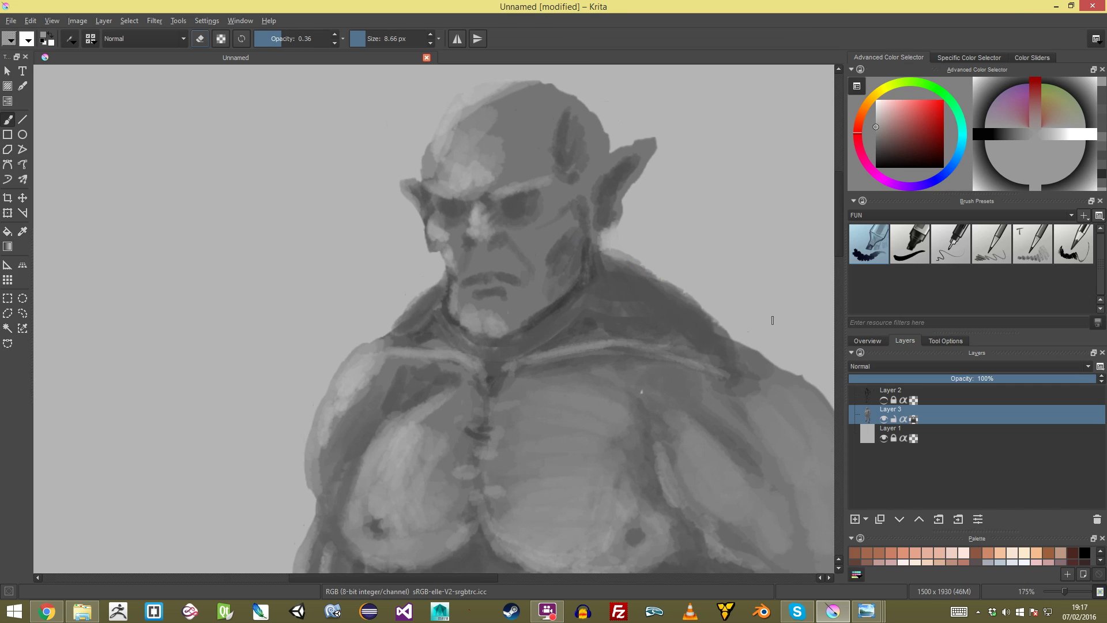
key("Tab")
mouse_move(595, 199)
left_mouse_down()
mouse_move(580, 228)
mouse_move(588, 222)
mouse_move(589, 204)
mouse_move(533, 298)
mouse_move(567, 253)
mouse_move(510, 316)
left_mouse_up()
left_click_drag(556, 264, 519, 311)
left_click_drag(455, 293, 472, 318)
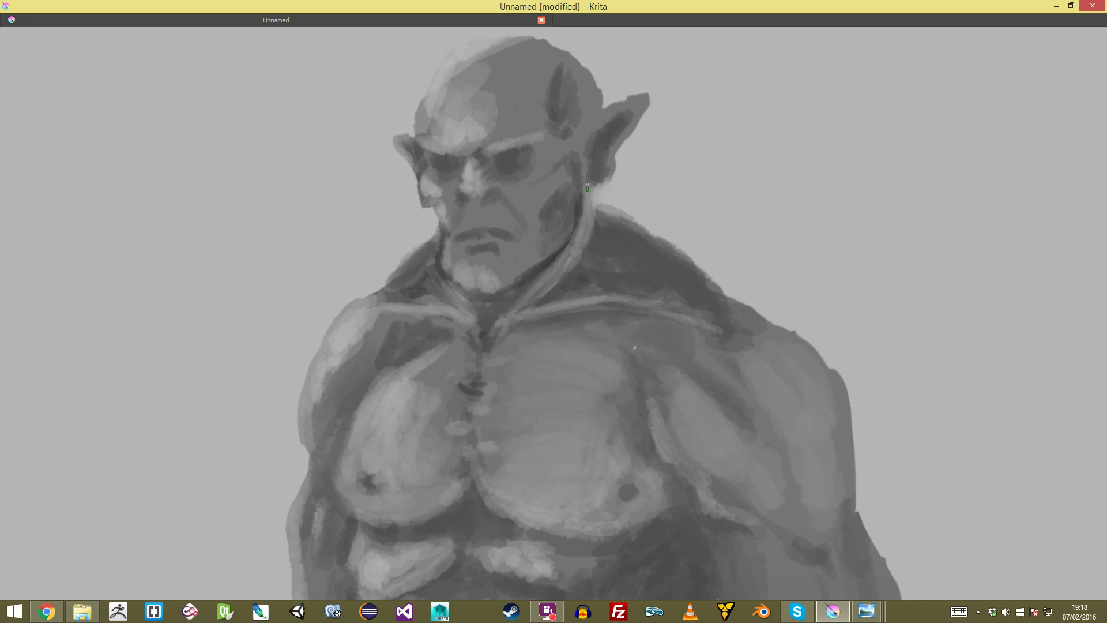
scroll(569, 261, "down", 5)
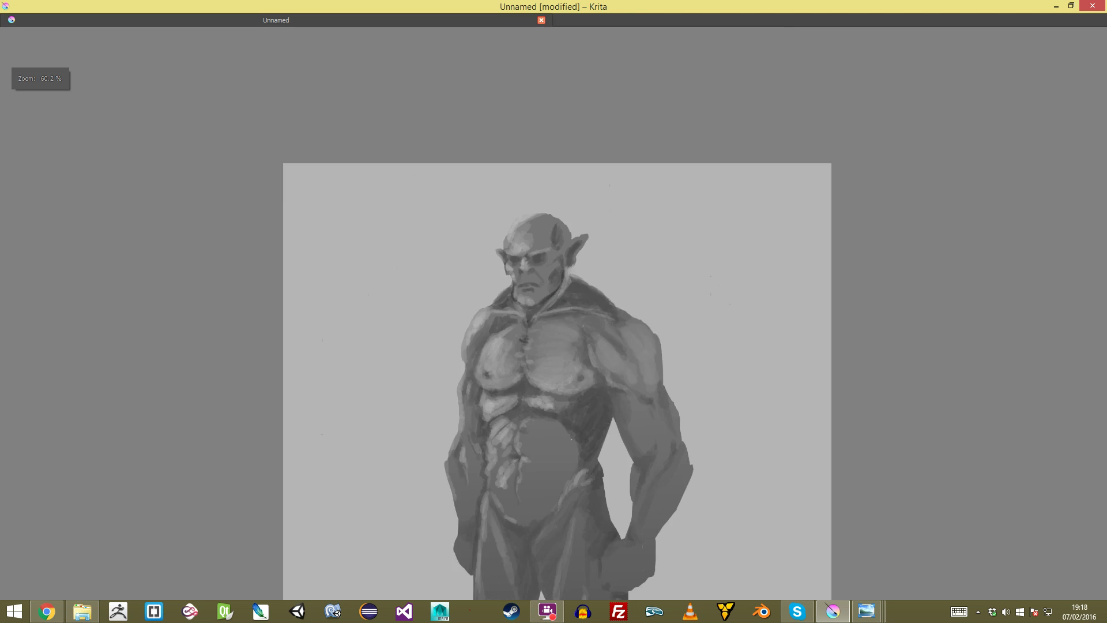
scroll(521, 266, "up", 7)
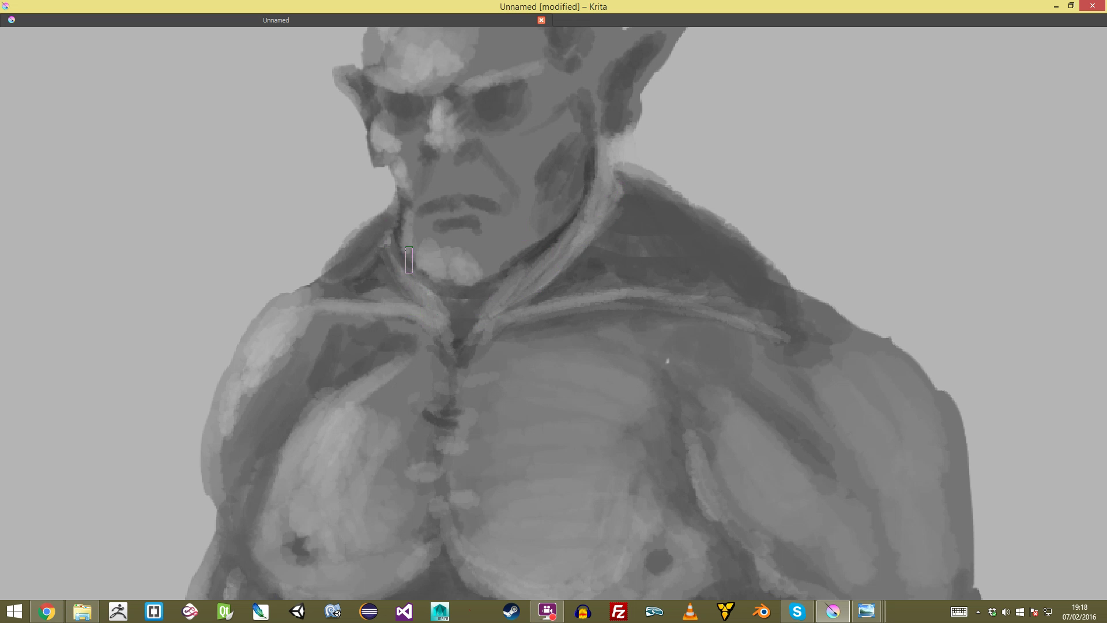
Step: Deepen the shadow hollows behind the neck tendons and under the right collarbone, and add lighter strokes across the figure's left pectoral
scroll(415, 286, "down", 8)
scroll(557, 306, "up", 7)
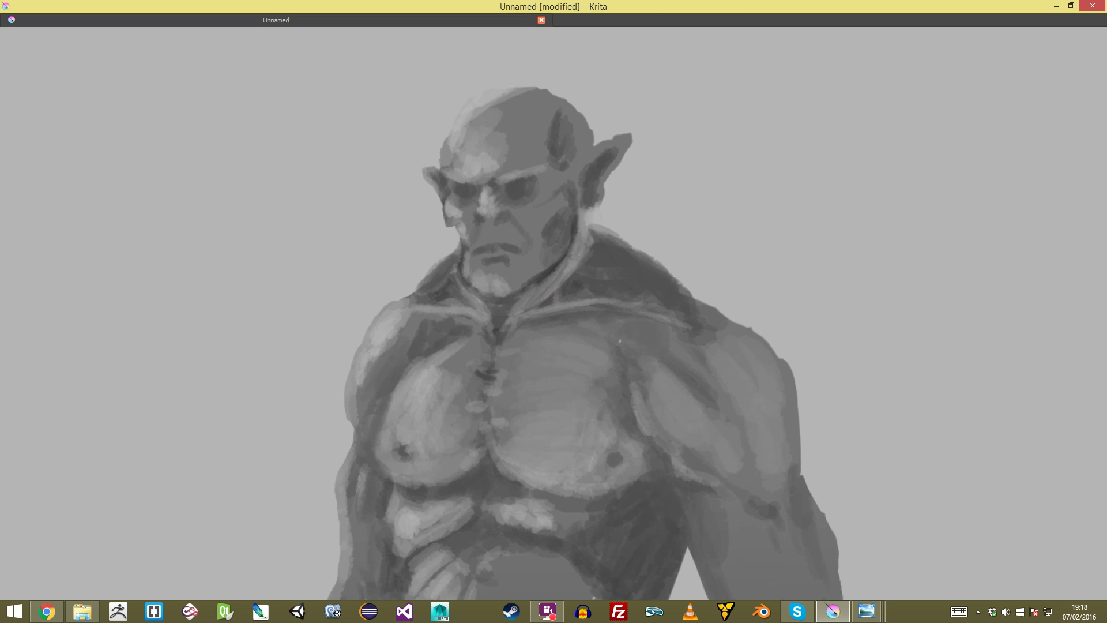
scroll(513, 231, "down", 8)
scroll(576, 294, "up", 8)
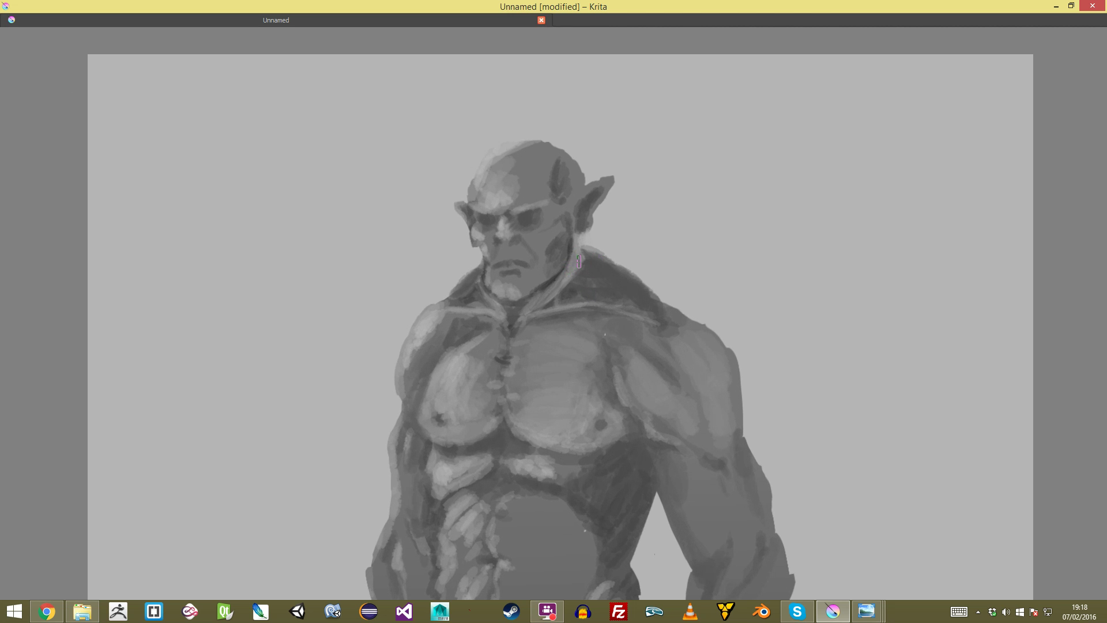
left_click_drag(581, 260, 576, 289)
left_click_drag(449, 282, 488, 282)
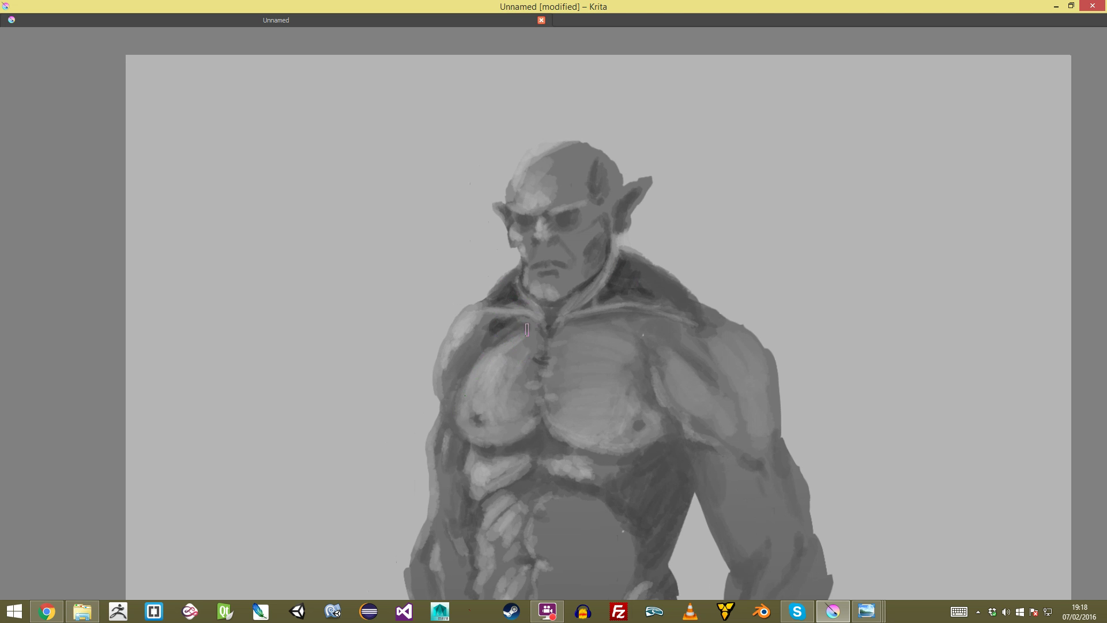
left_click_drag(520, 383, 605, 383)
mouse_move(652, 421)
left_mouse_down()
mouse_move(599, 398)
mouse_move(652, 390)
mouse_move(629, 363)
left_mouse_up()
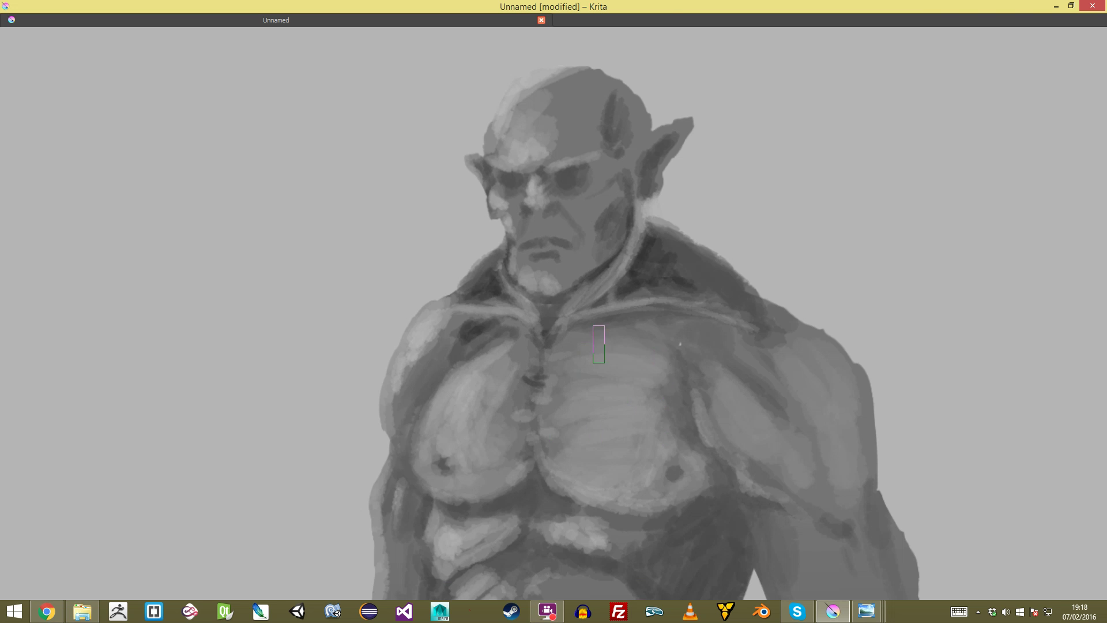
Step: Brighten the muscle bands of the figure's left deltoid with long light strokes following the shoulder's form
scroll(629, 362, "down", 8)
scroll(628, 362, "up", 8)
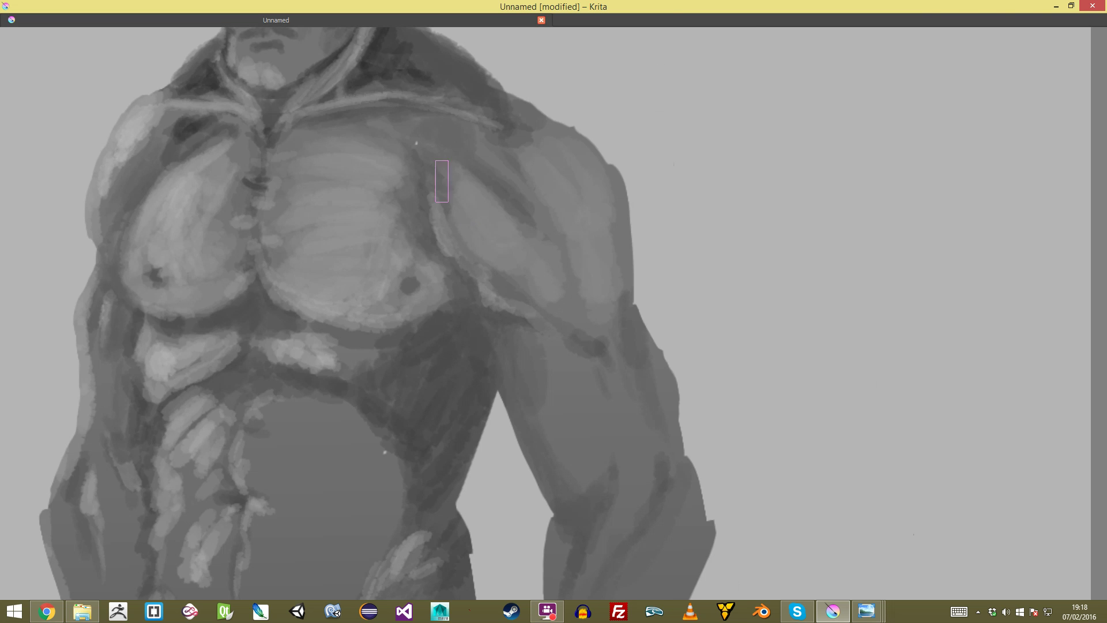
mouse_move(442, 181)
left_mouse_down()
mouse_move(492, 203)
mouse_move(505, 233)
mouse_move(474, 194)
mouse_move(543, 260)
mouse_move(577, 268)
left_mouse_up()
mouse_move(550, 157)
left_mouse_down()
mouse_move(593, 250)
mouse_move(583, 304)
mouse_move(577, 248)
mouse_move(627, 286)
mouse_move(628, 321)
left_mouse_up()
scroll(582, 304, "down", 4)
scroll(554, 313, "up", 3)
Step: Paint light highlights along the left biceps, the outer edge of the upper arm and the top of the forearm
left_click_drag(513, 269, 536, 355)
left_click_drag(503, 280, 539, 348)
left_click_drag(536, 323, 548, 347)
mouse_move(523, 262)
left_mouse_down()
mouse_move(581, 390)
mouse_move(549, 438)
left_mouse_up()
scroll(557, 355, "down", 5)
scroll(553, 313, "up", 3)
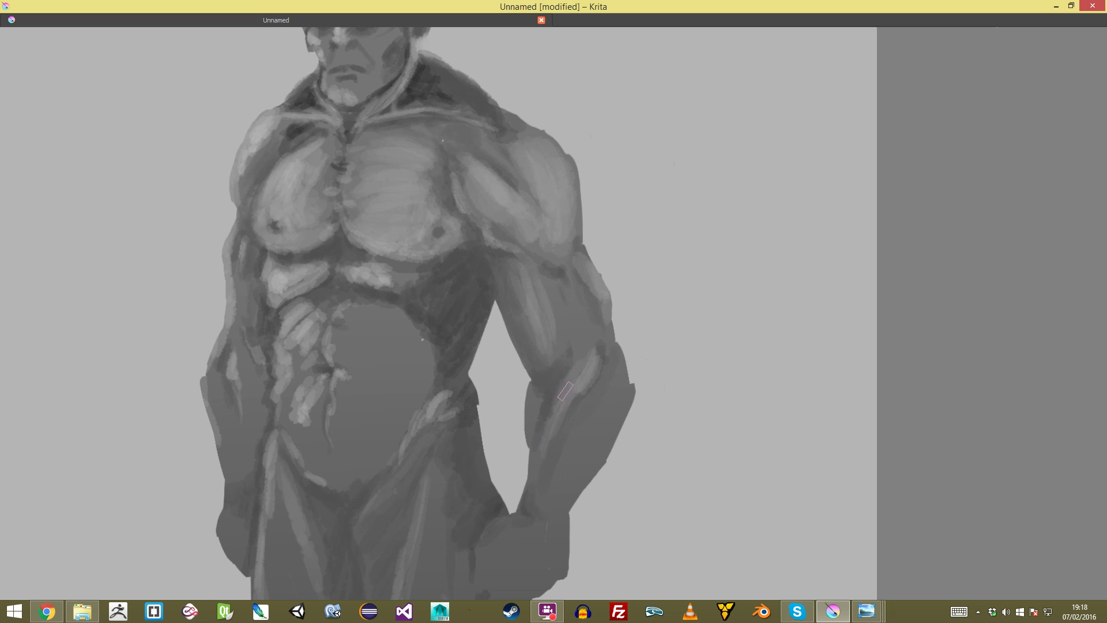
Step: Add light strokes along the outer edge of the left forearm and a highlight band across the wrist
scroll(565, 407, "down", 3)
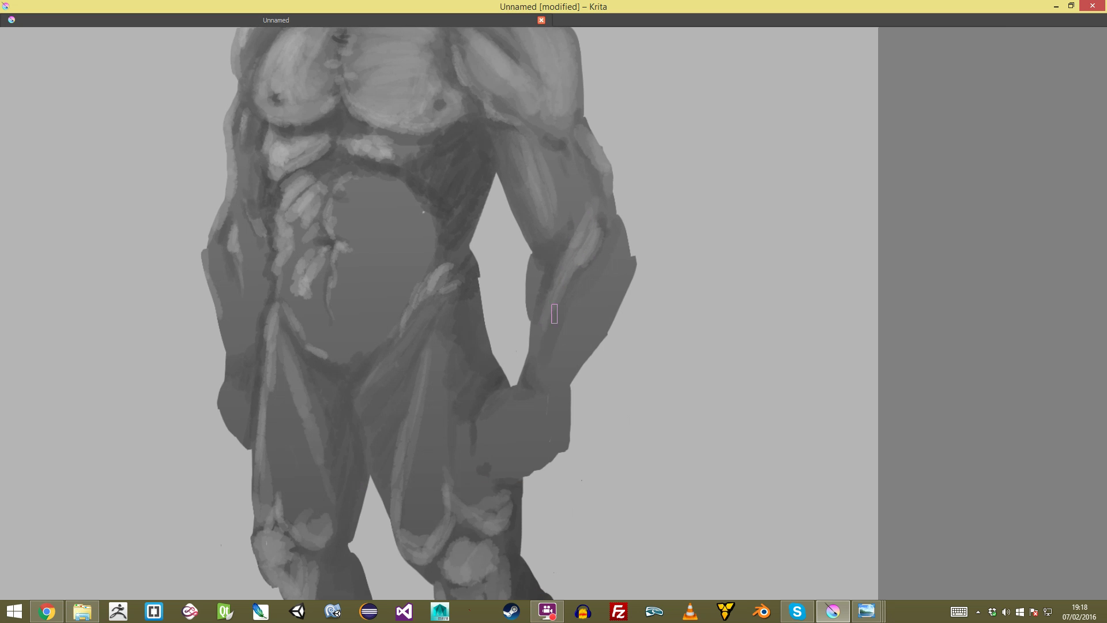
mouse_move(632, 257)
left_mouse_down()
mouse_move(582, 368)
mouse_move(635, 242)
left_mouse_up()
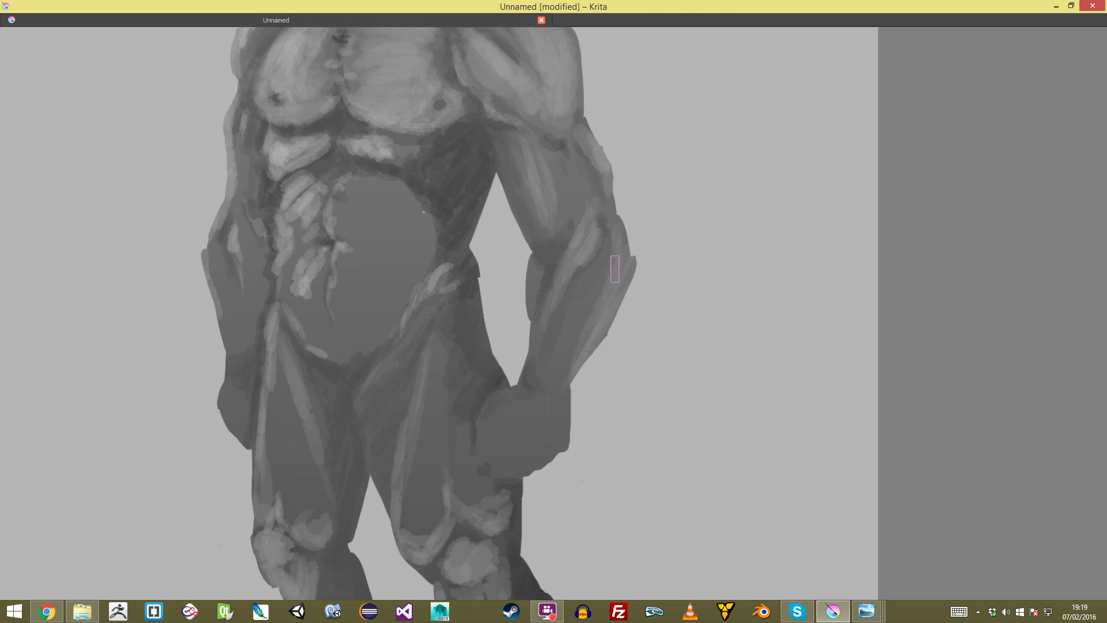
left_click_drag(524, 382, 595, 386)
key("ctrl+z")
left_click_drag(527, 375, 552, 391)
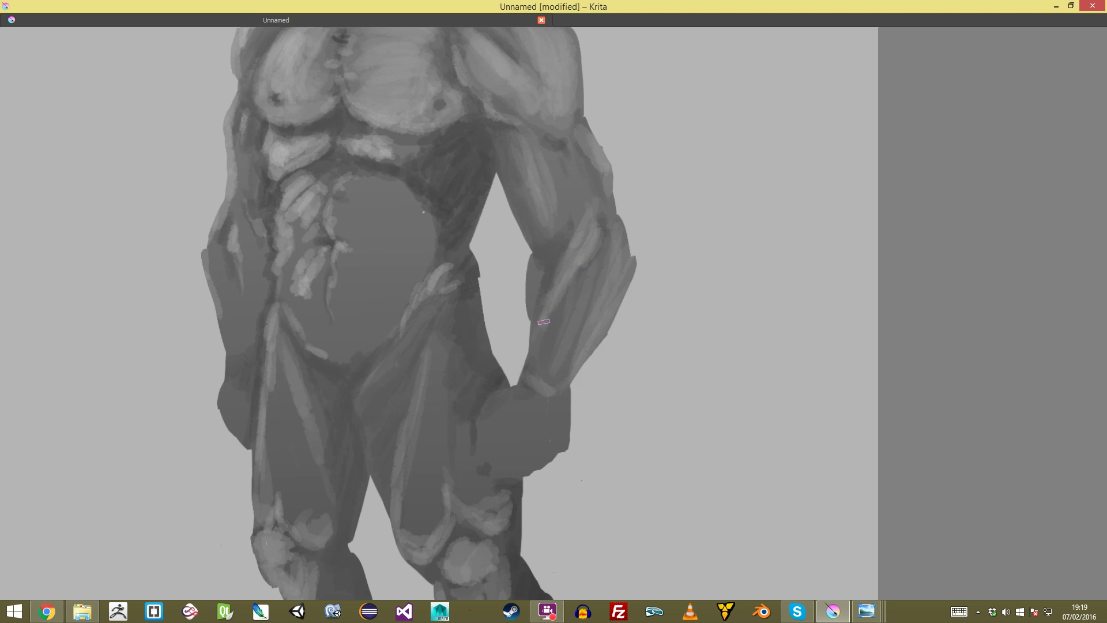
Step: Broaden and blend the left forearm's light muscle bands, separating them with darker lines toward the elbow
scroll(575, 297, "down", 4)
scroll(575, 261, "up", 4)
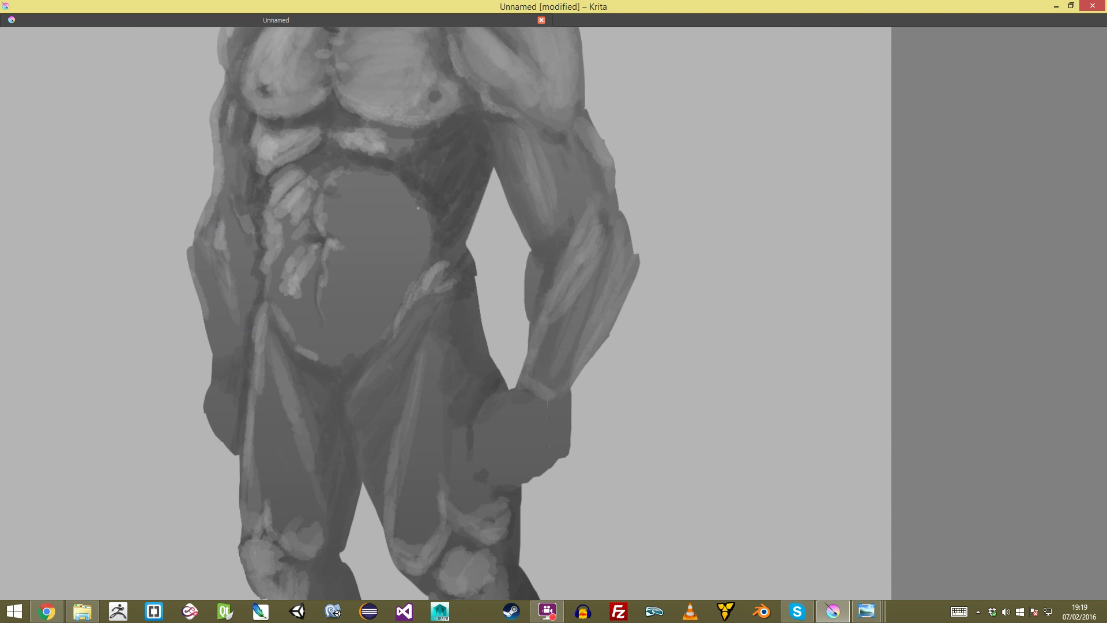
scroll(249, 345, "down", 4)
scroll(618, 202, "up", 4)
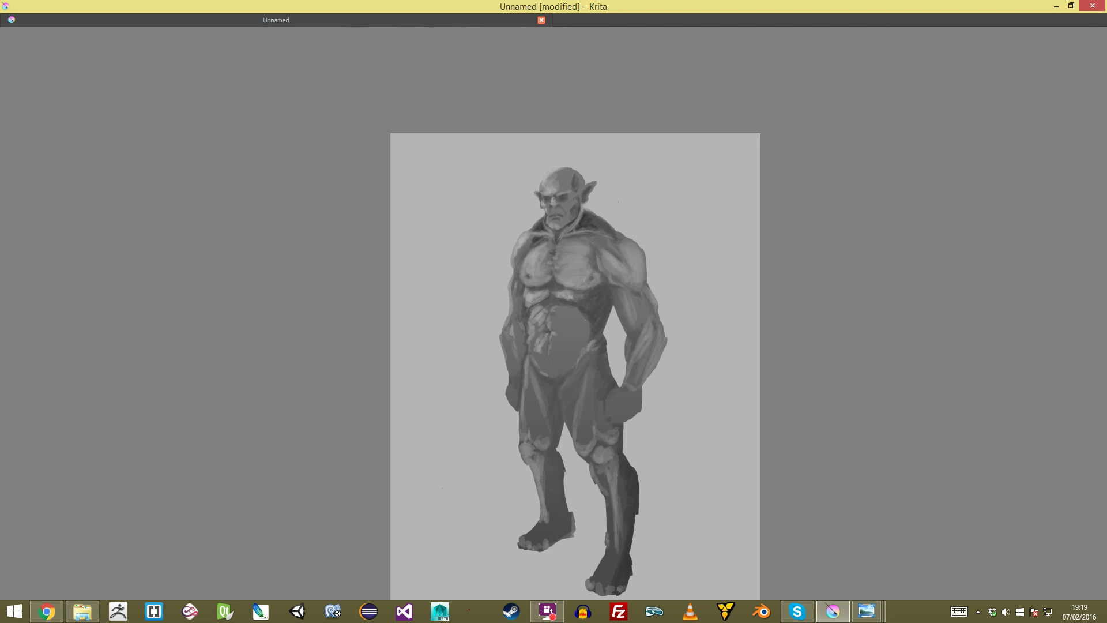
mouse_move(724, 341)
left_mouse_down()
mouse_move(540, 319)
mouse_move(561, 379)
mouse_move(622, 364)
mouse_move(607, 379)
left_mouse_up()
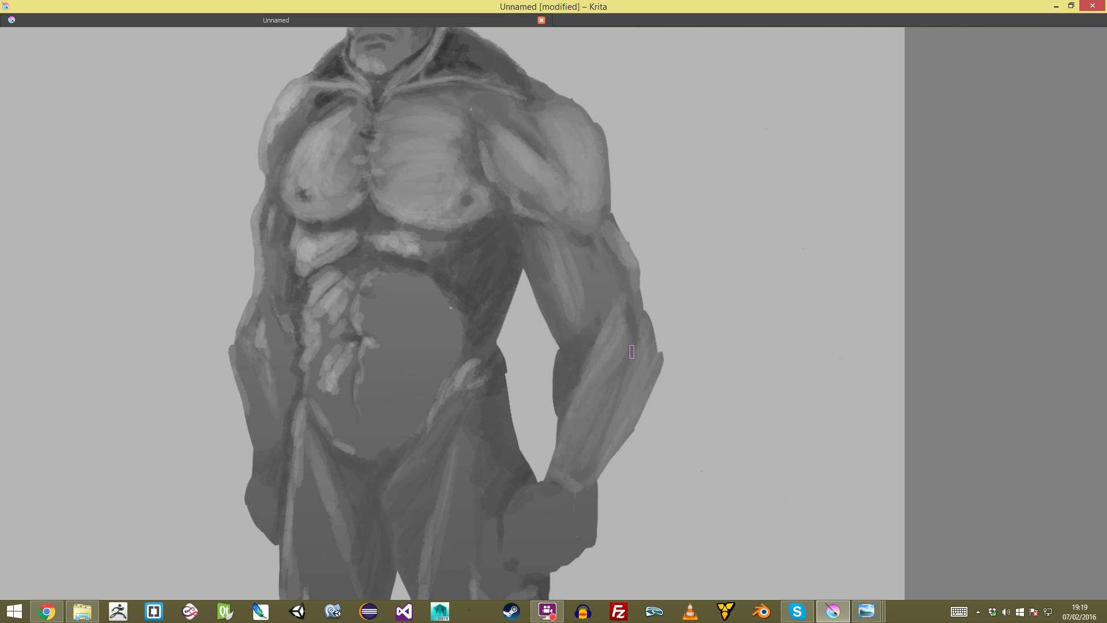
left_click_drag(650, 384, 631, 309)
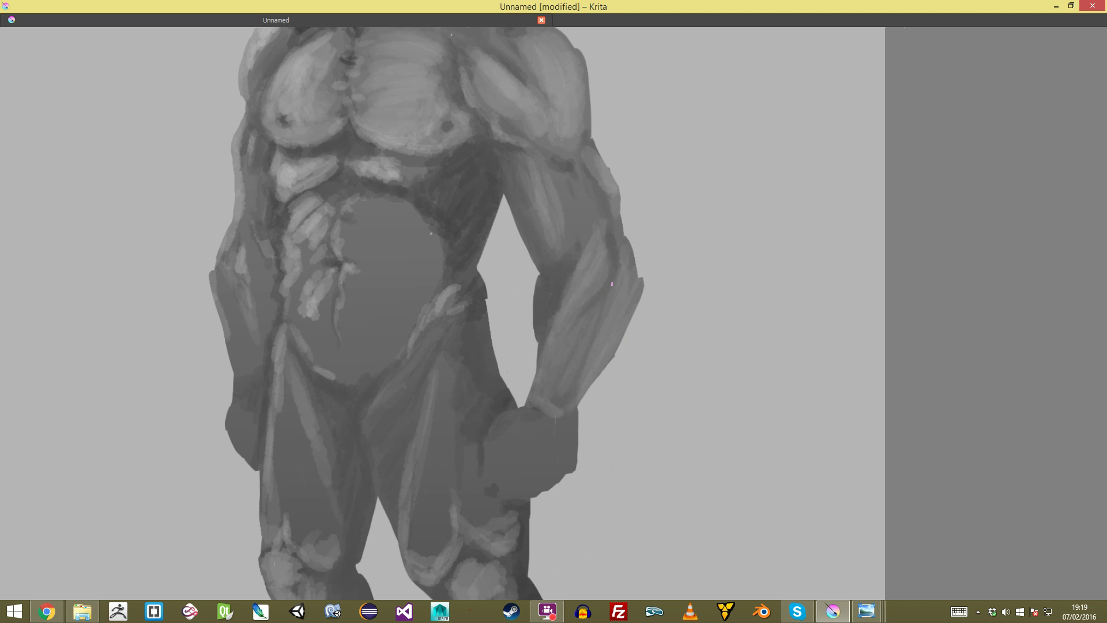
Step: Shade the left upper arm between the biceps and outer muscle and blend the tones around the inner elbow
left_click_drag(578, 176, 566, 268)
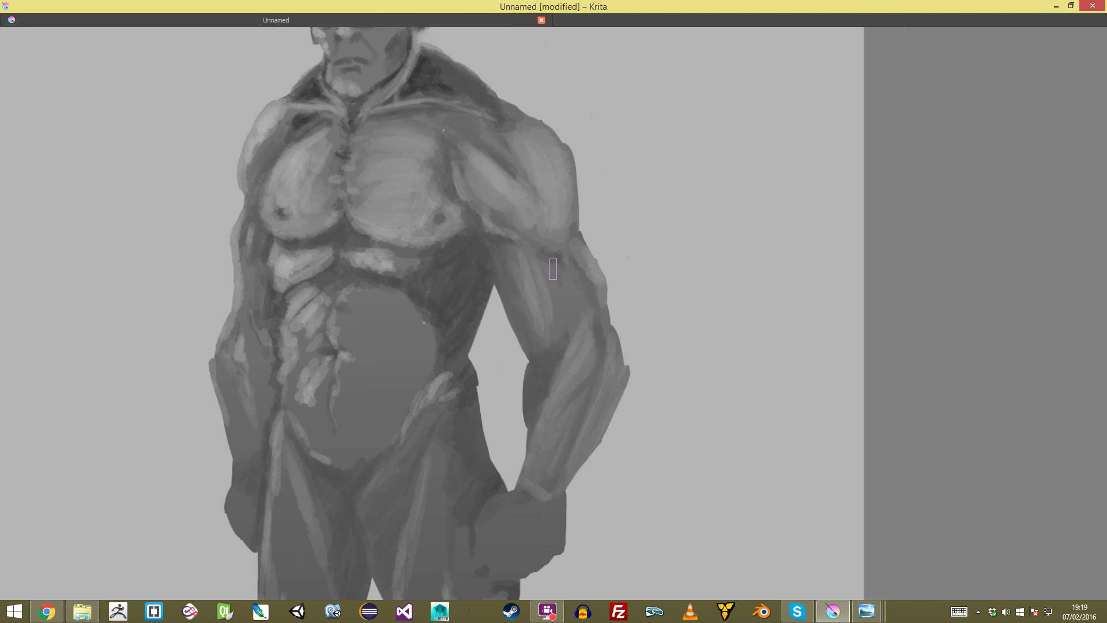
mouse_move(538, 377)
left_mouse_down()
mouse_move(543, 441)
mouse_move(558, 334)
left_mouse_up()
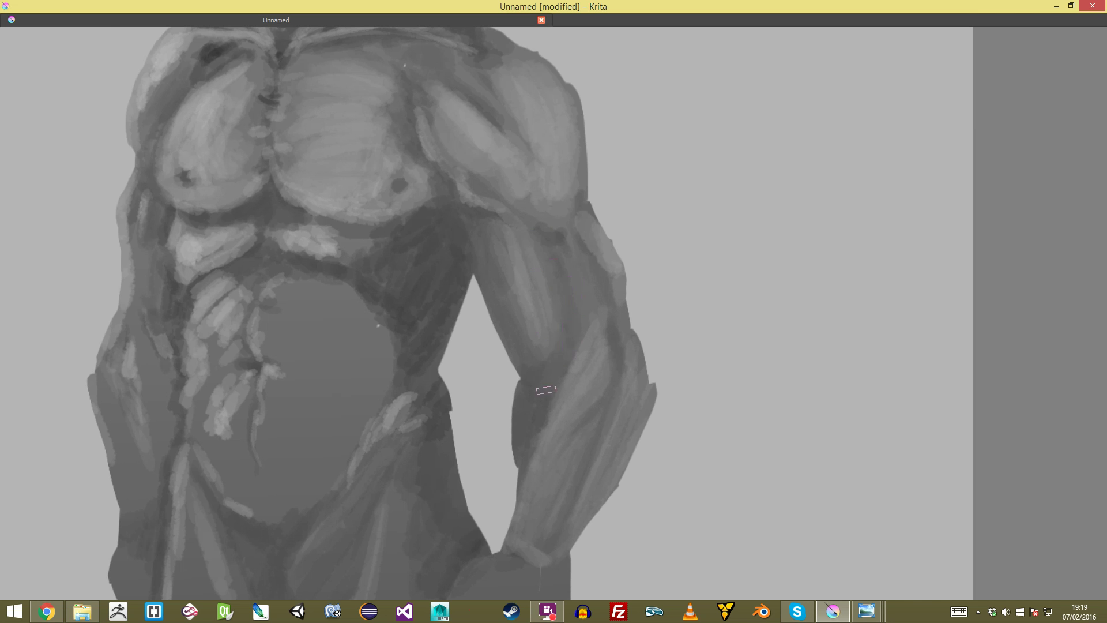
left_click_drag(556, 271, 661, 331)
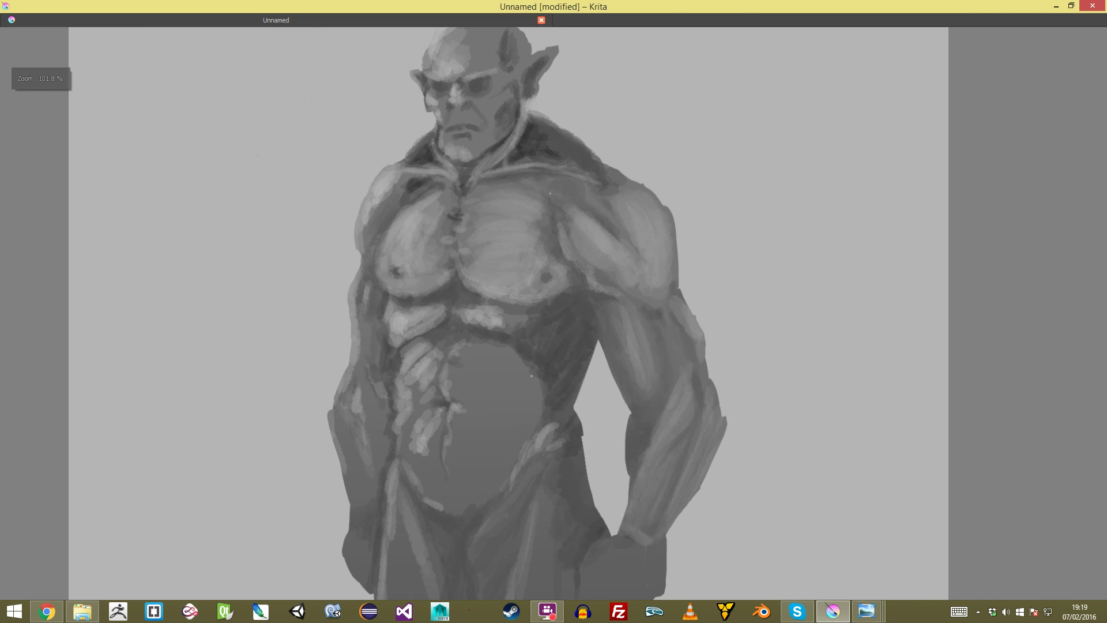
Step: Paint light vertical muscle bands on the character's right upper arm and tone them down toward the elbow
left_click_drag(374, 331, 387, 336)
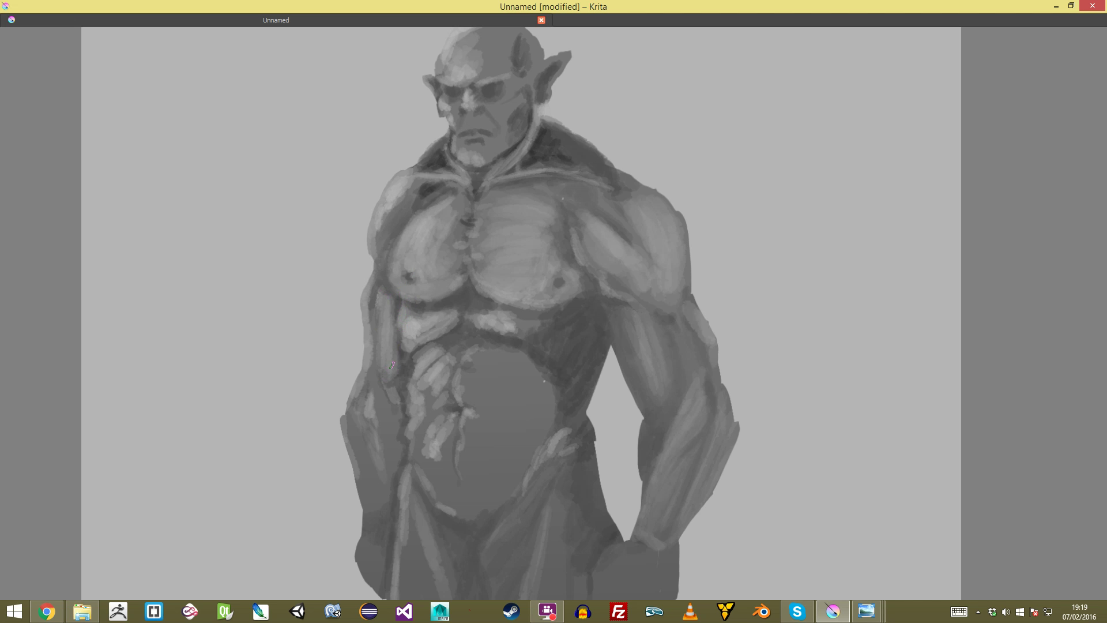
key("2")
scroll(554, 313, "up", 5)
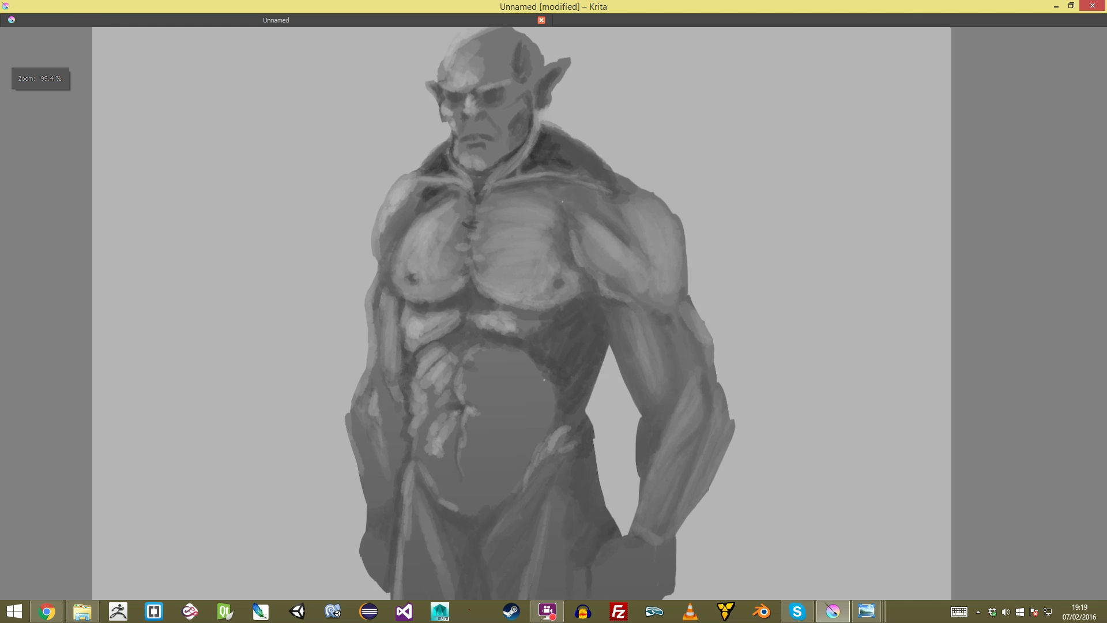
key("plus")
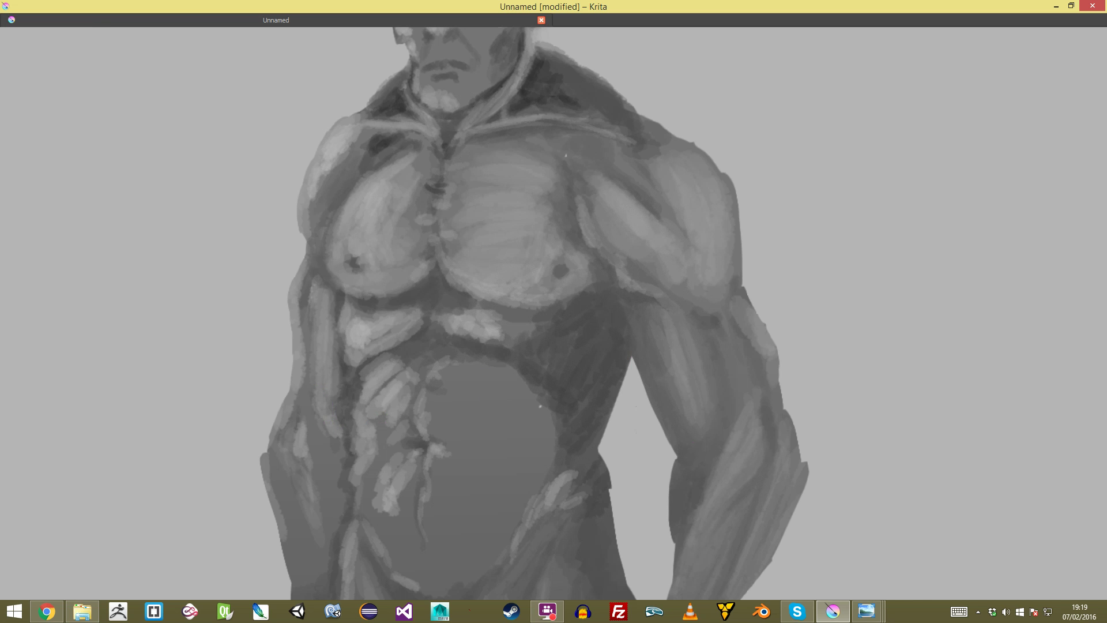
left_click_drag(317, 418, 414, 322)
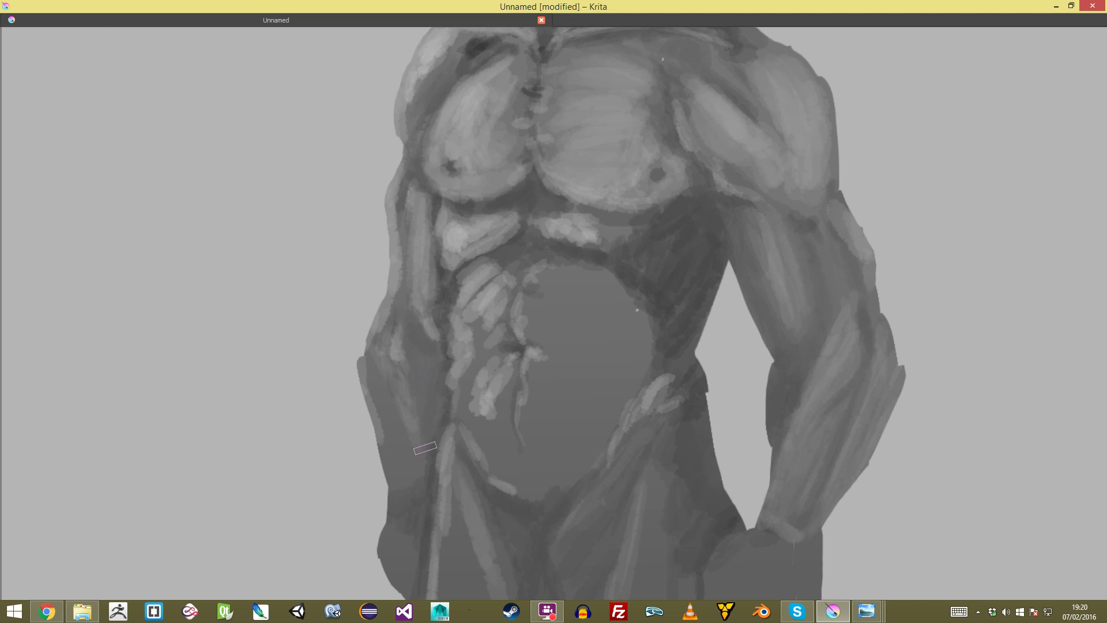
left_click_drag(396, 203, 397, 279)
mouse_move(397, 241)
left_mouse_down()
mouse_move(397, 450)
mouse_move(397, 369)
mouse_move(481, 339)
left_mouse_up()
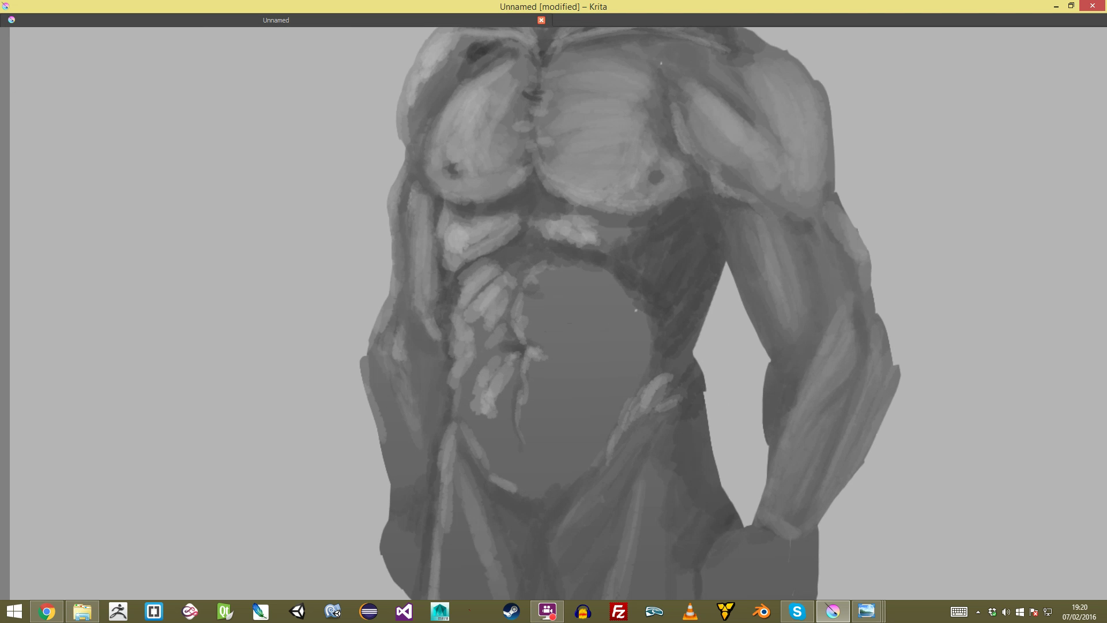
Step: Separate the muscles at the right elbow and forearm with dark lines and darken the edge beside the thigh
left_click_drag(478, 91, 478, 145)
left_click_drag(387, 421, 426, 341)
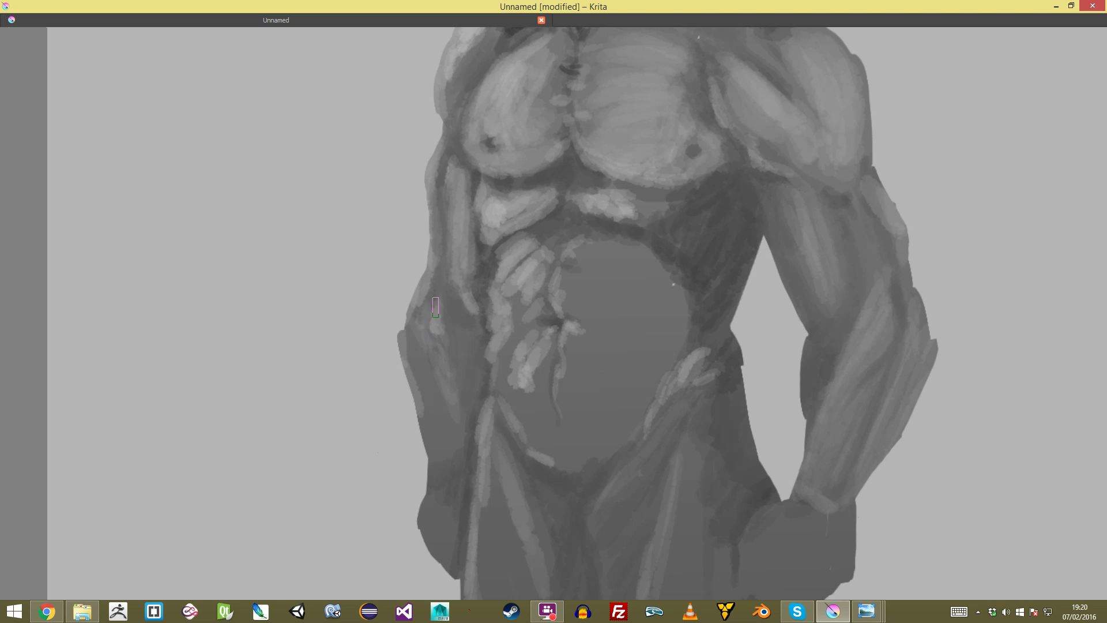
left_click_drag(429, 289, 441, 369)
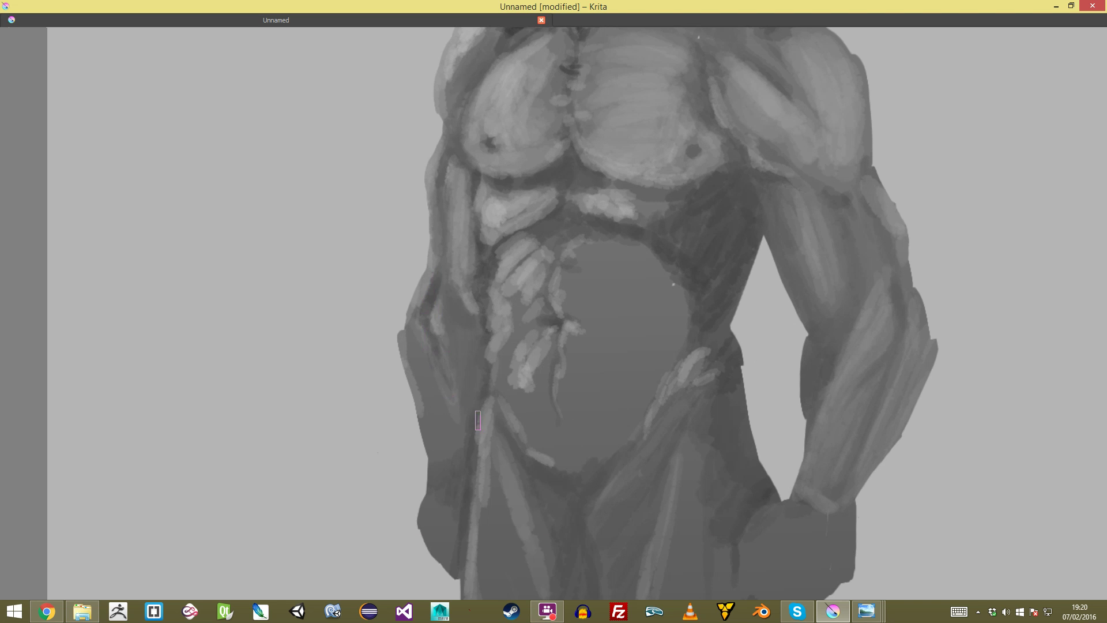
left_click_drag(476, 429, 476, 516)
Step: Block in the blank abdomen with lighter grey strokes, shaping the abdominal muscles down to the groin
left_click_drag(554, 369, 519, 251)
left_click_drag(518, 203, 545, 247)
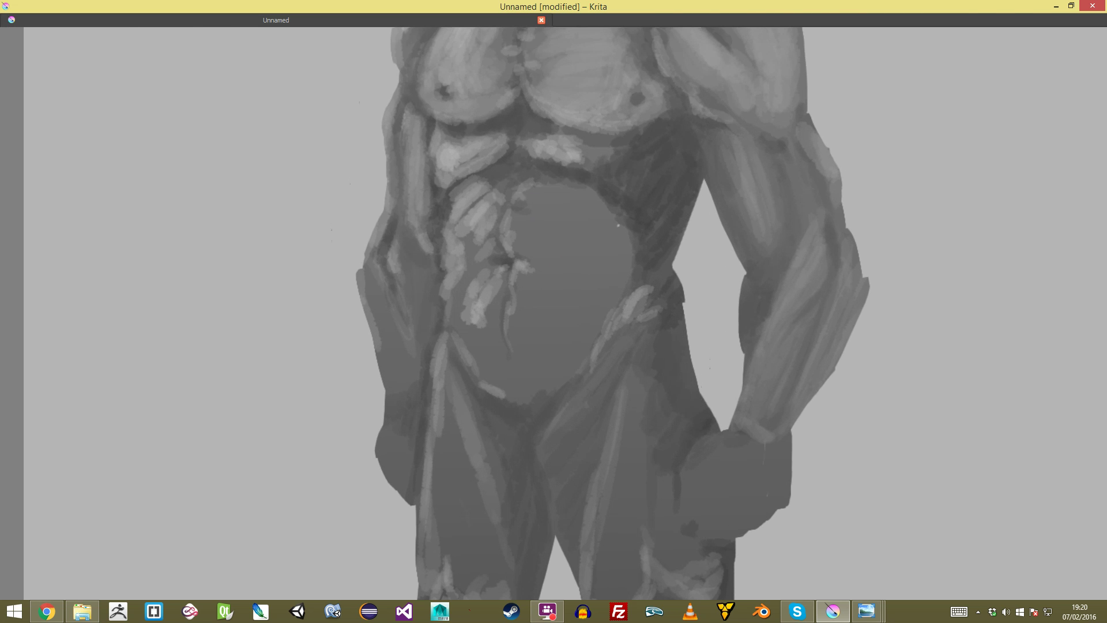
mouse_move(550, 197)
left_mouse_down()
mouse_move(550, 239)
mouse_move(567, 202)
mouse_move(574, 248)
mouse_move(548, 218)
mouse_move(548, 276)
mouse_move(535, 279)
mouse_move(548, 301)
mouse_move(562, 303)
mouse_move(581, 265)
mouse_move(591, 231)
mouse_move(576, 215)
mouse_move(593, 211)
mouse_move(602, 236)
mouse_move(585, 258)
left_mouse_up()
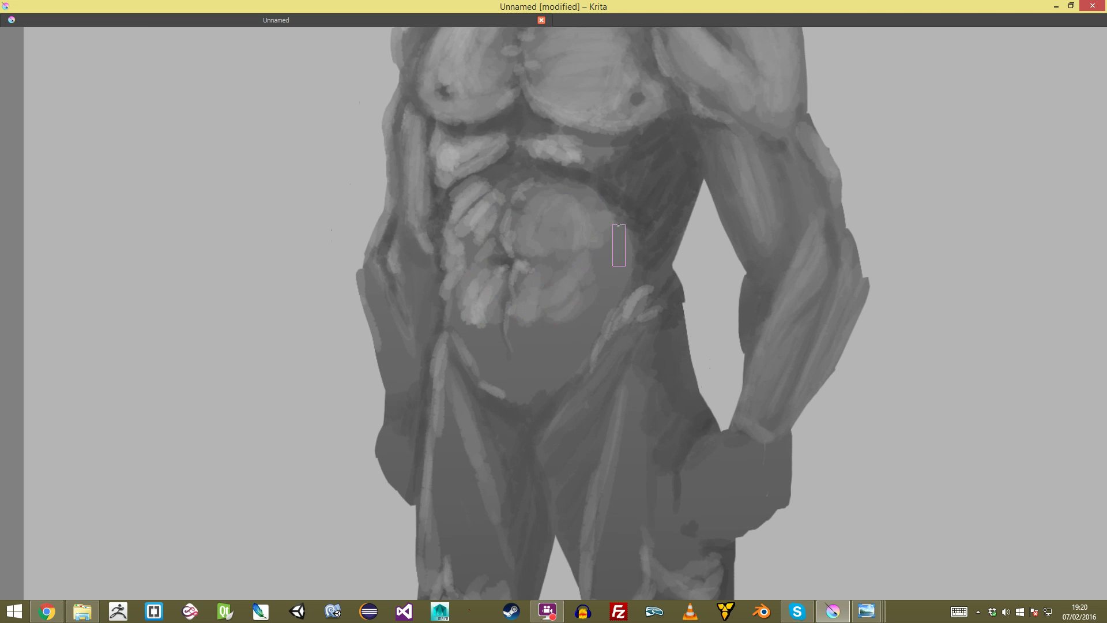
scroll(571, 292, "down", 7)
scroll(554, 314, "up", 7)
mouse_move(524, 324)
left_mouse_down()
mouse_move(488, 368)
mouse_move(492, 393)
mouse_move(505, 382)
mouse_move(493, 325)
mouse_move(509, 366)
mouse_move(579, 312)
mouse_move(530, 358)
mouse_move(524, 327)
left_mouse_up()
scroll(553, 313, "down", 6)
scroll(553, 313, "up", 3)
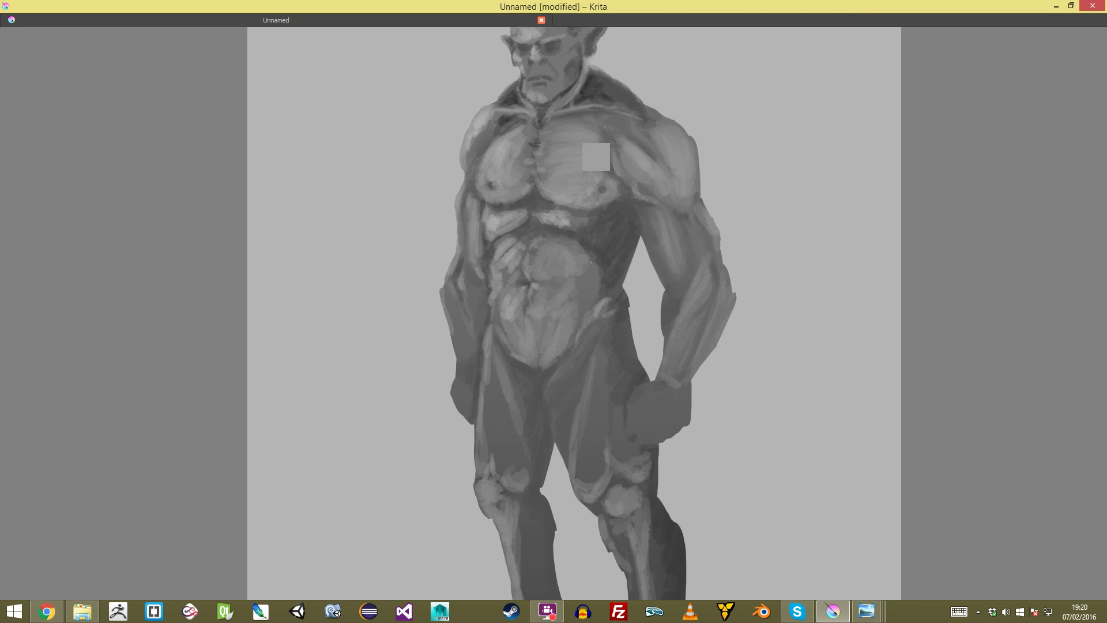
scroll(554, 307, "up", 3)
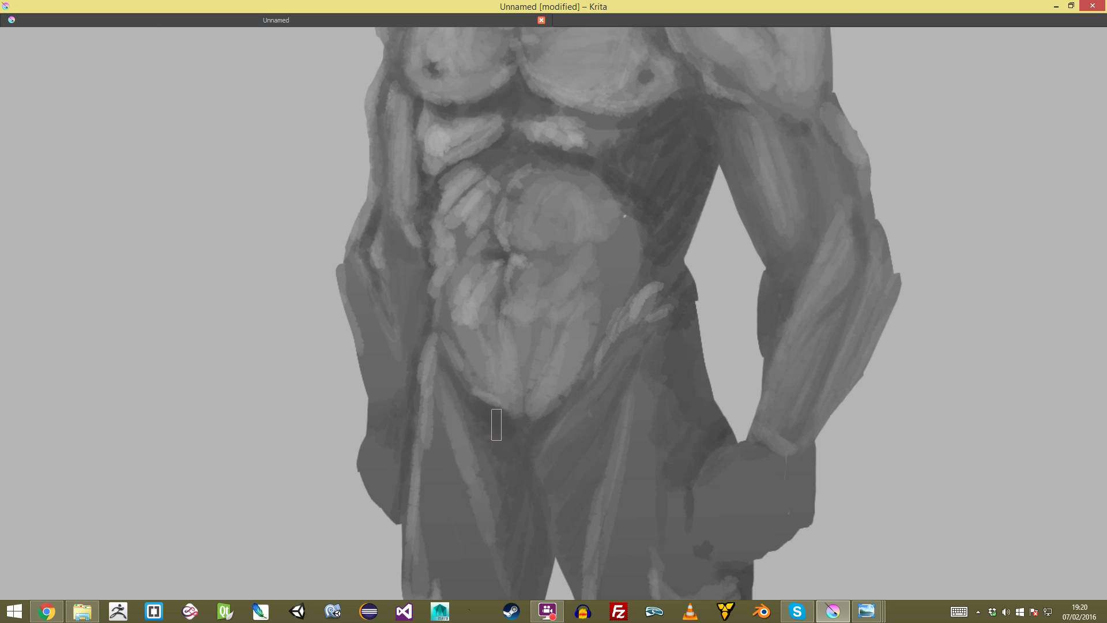
Step: Blend the abdomen's outer side into the flank and deepen the shadows at the groin and inner thighs
scroll(548, 447, "down", 5)
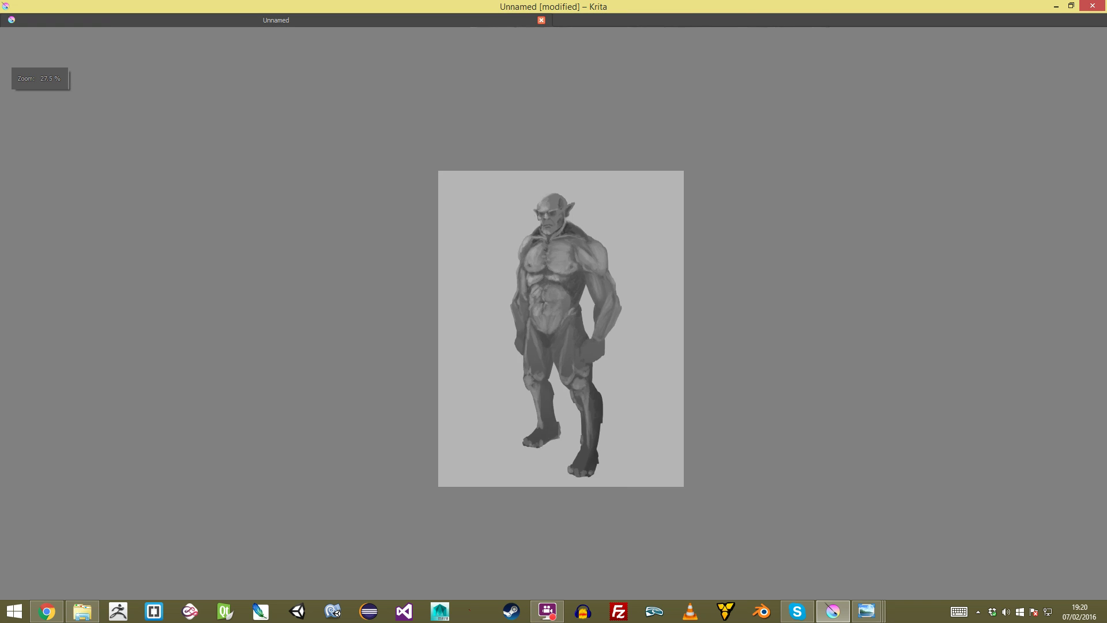
scroll(545, 320, "up", 4)
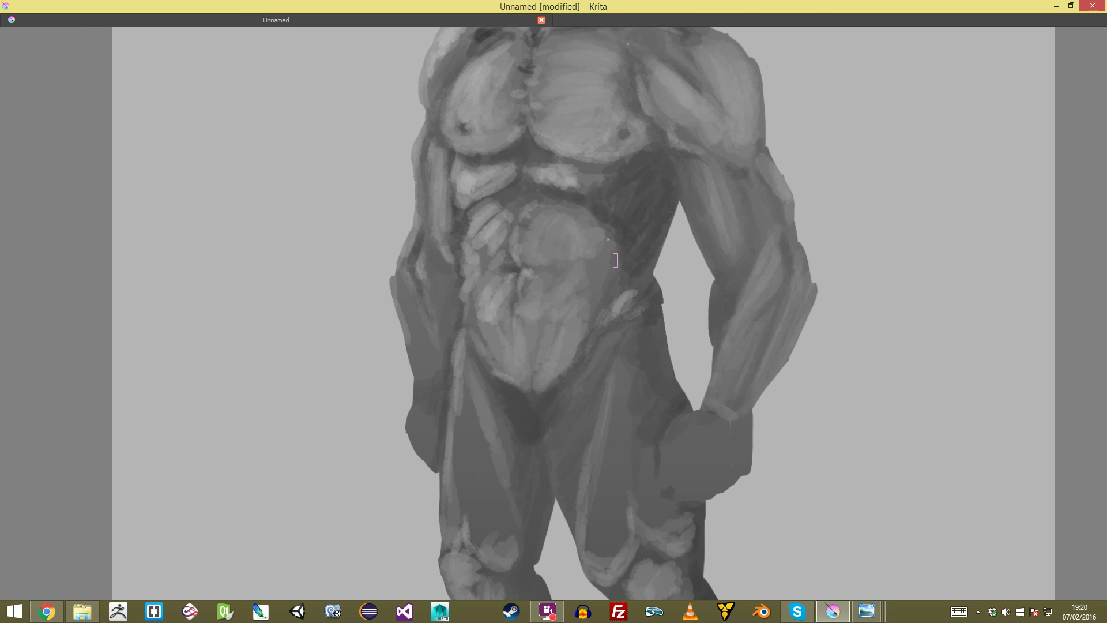
left_click_drag(466, 335, 458, 382)
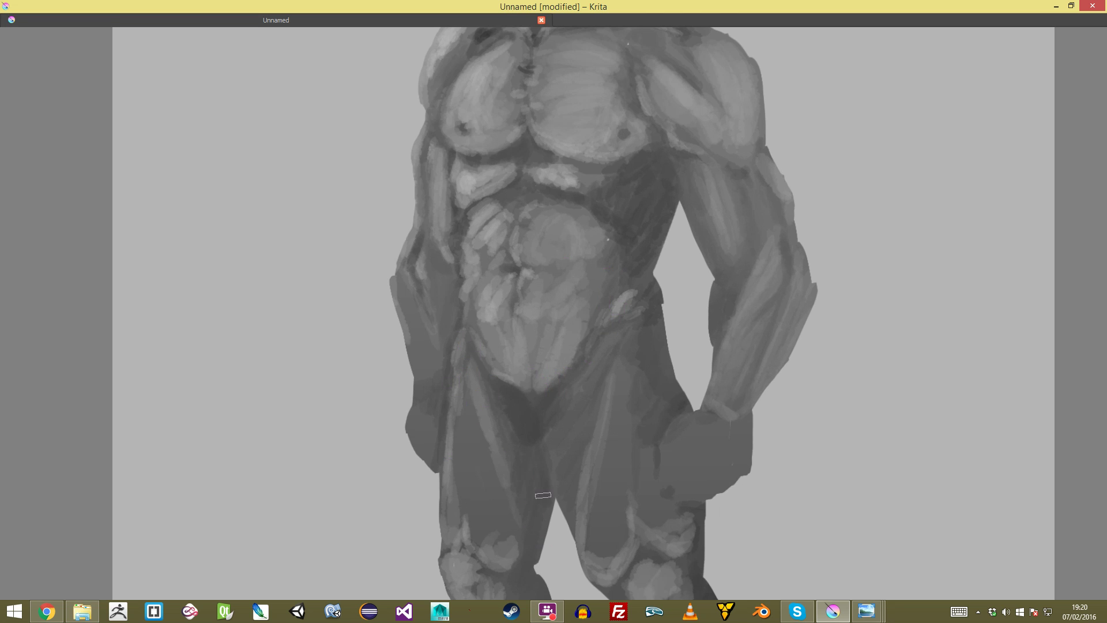
left_click_drag(570, 466, 569, 541)
scroll(557, 338, "up", 6)
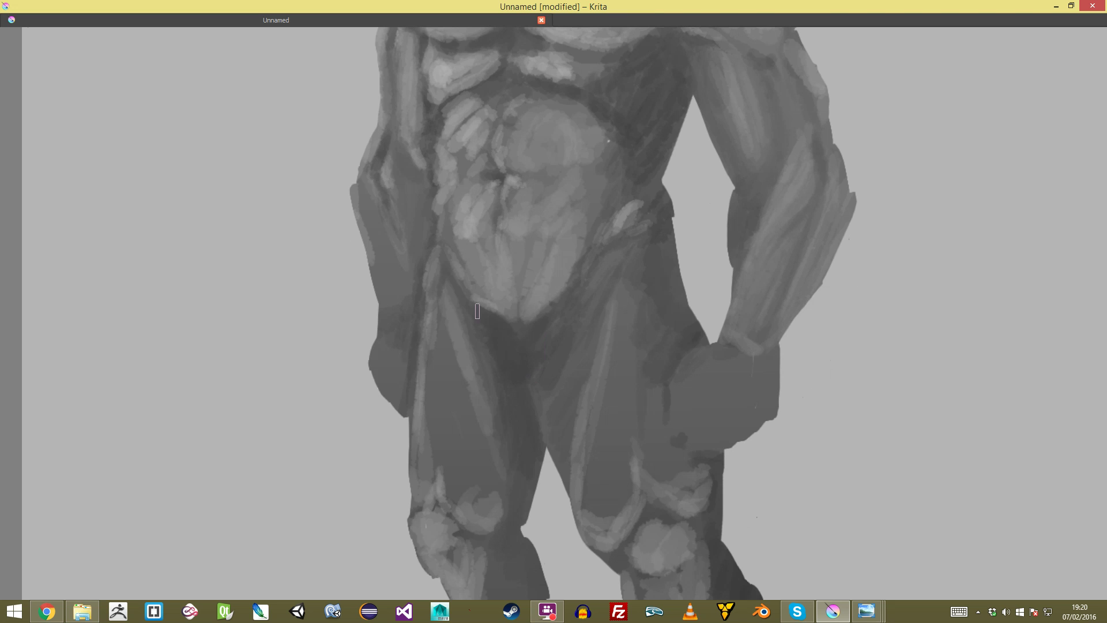
Step: Fill the fronts of both thighs with mid-light grey strokes down to the knees
scroll(488, 372, "up", 2)
scroll(537, 289, "down", 6)
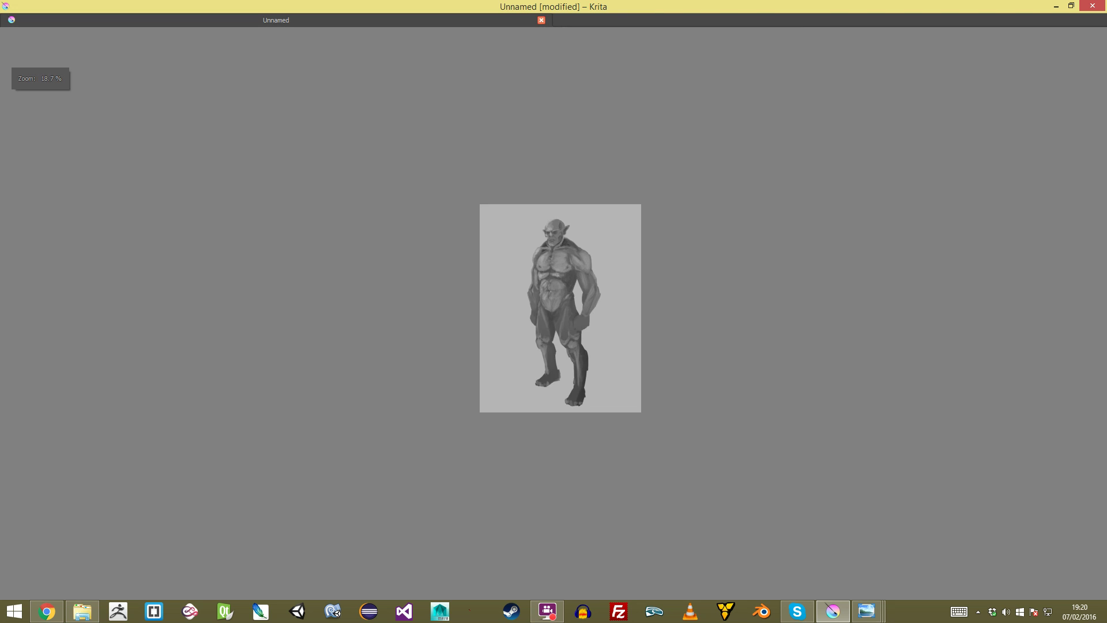
scroll(538, 358, "up", 6)
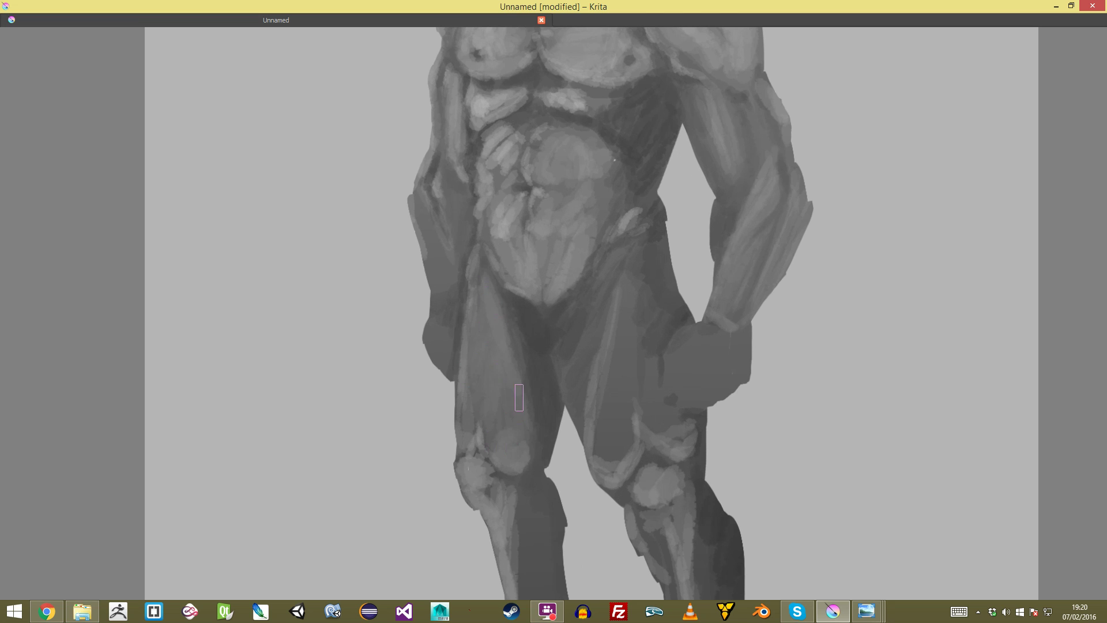
left_click_drag(619, 464, 631, 427)
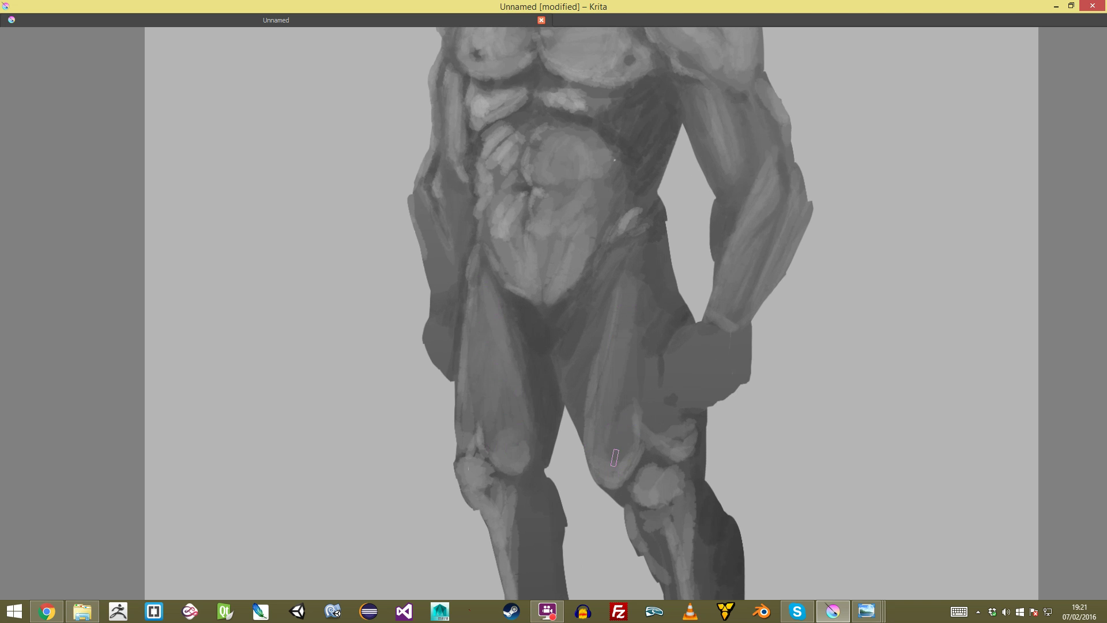
Step: Paint long light muscle bands down the left thigh and along its outer edge from hip to knee
scroll(554, 313, "up", 3)
key("minus")
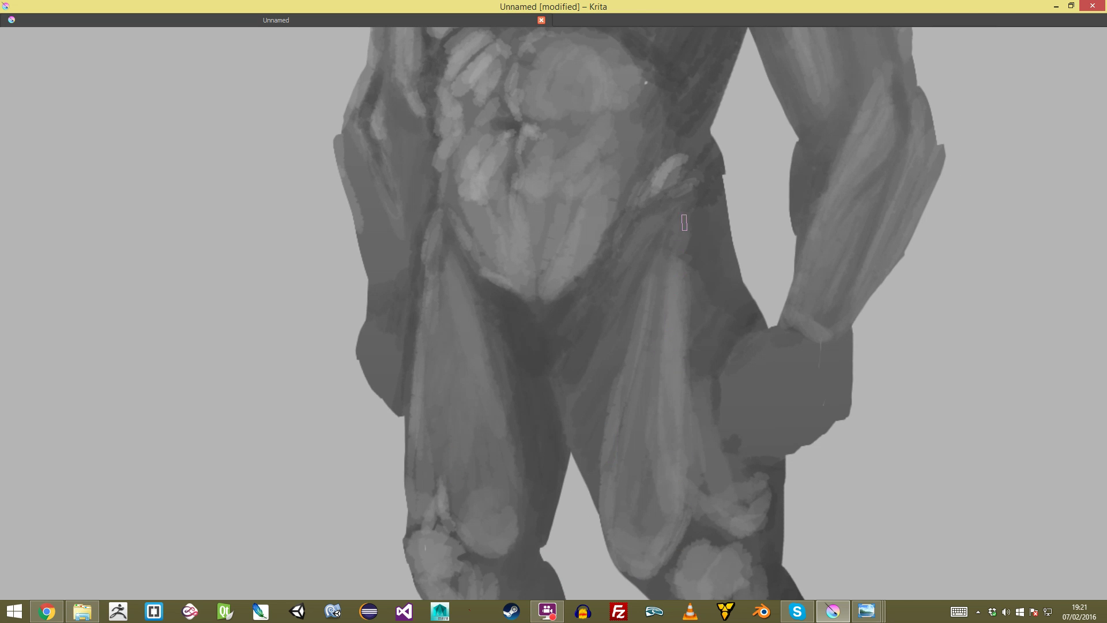
mouse_move(694, 197)
left_mouse_down()
mouse_move(705, 235)
mouse_move(694, 553)
left_mouse_up()
scroll(552, 314, "down", 3)
Step: Add a broad light band down the outer front of the right thigh to the kneecap
scroll(552, 315, "up", 8)
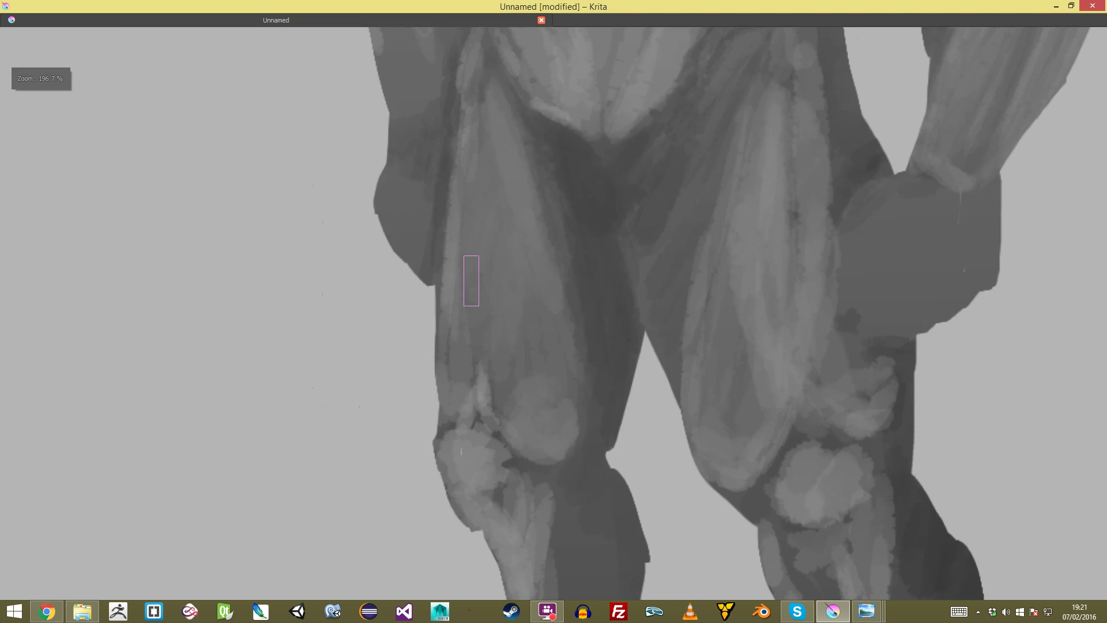
mouse_move(471, 181)
left_mouse_down()
mouse_move(448, 271)
mouse_move(469, 370)
left_mouse_up()
left_click_drag(485, 331, 495, 327)
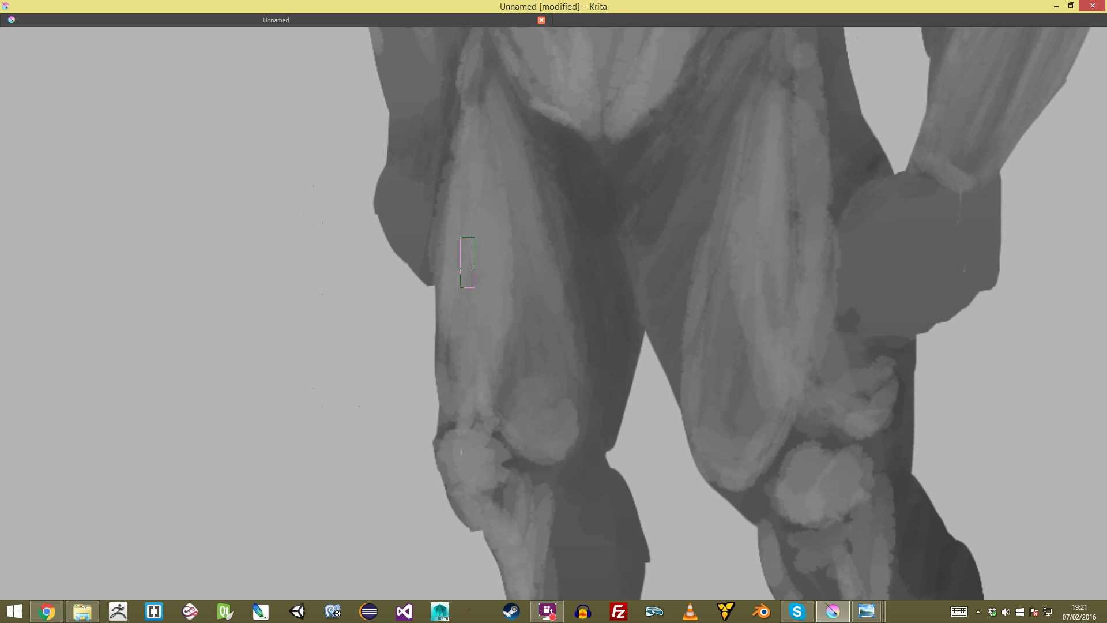
scroll(462, 329, "down", 5)
scroll(531, 288, "down", 4)
Step: Block in mid-grey tones on both calves and shins and add strokes across the left foot
scroll(531, 289, "up", 6)
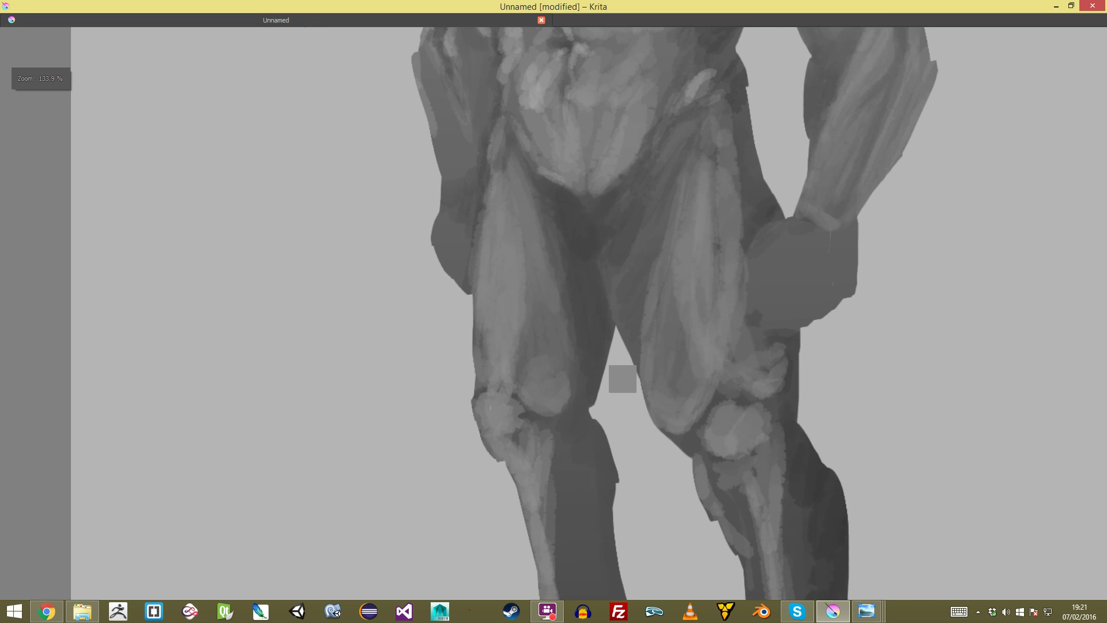
left_click_drag(543, 490, 528, 289)
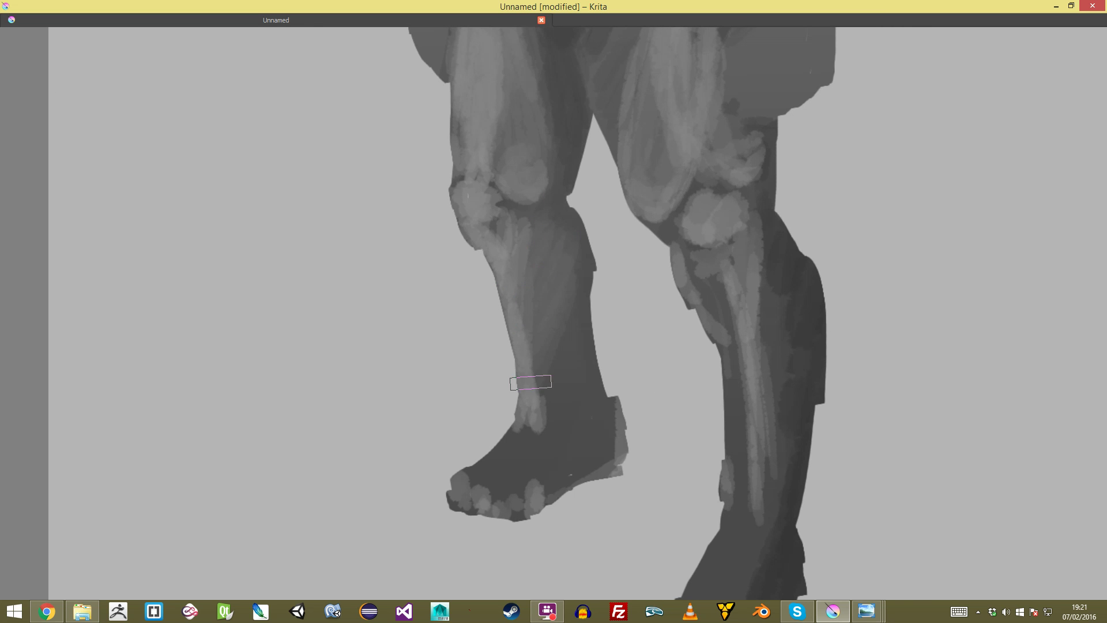
mouse_move(557, 362)
left_mouse_down()
mouse_move(584, 357)
mouse_move(586, 380)
mouse_move(602, 384)
mouse_move(620, 422)
mouse_move(591, 458)
mouse_move(532, 456)
left_mouse_up()
left_click_drag(742, 326, 709, 276)
mouse_move(652, 208)
left_mouse_down()
mouse_move(686, 271)
mouse_move(718, 395)
mouse_move(707, 470)
mouse_move(732, 205)
mouse_move(742, 250)
mouse_move(721, 75)
mouse_move(758, 253)
mouse_move(744, 475)
left_mouse_up()
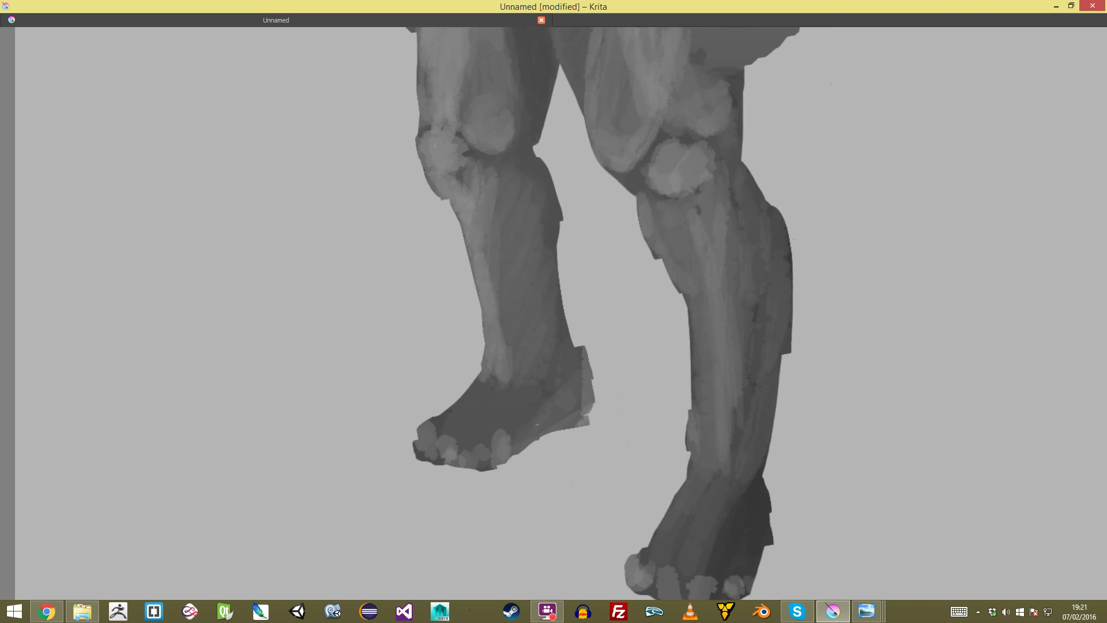
key("ctrl+shift+0")
Step: Outline the top of the right kneecap with a dark contour and paint a dark line beside the shin
left_click_drag(577, 323, 658, 198)
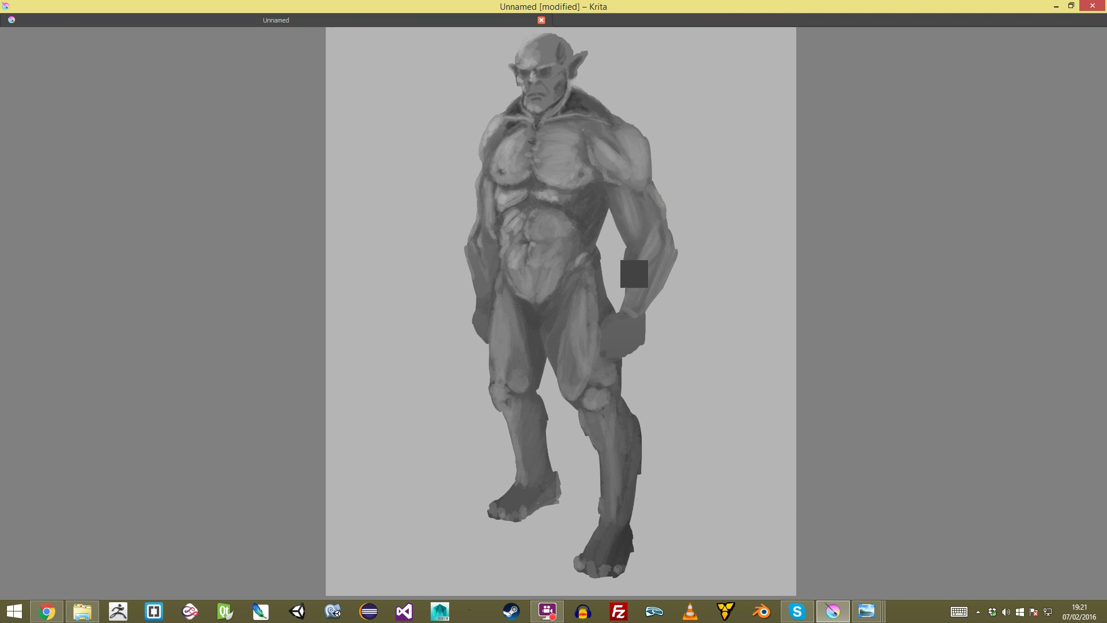
left_click_drag(601, 232, 605, 167)
left_click_drag(511, 587, 559, 332)
scroll(558, 331, "down", 2)
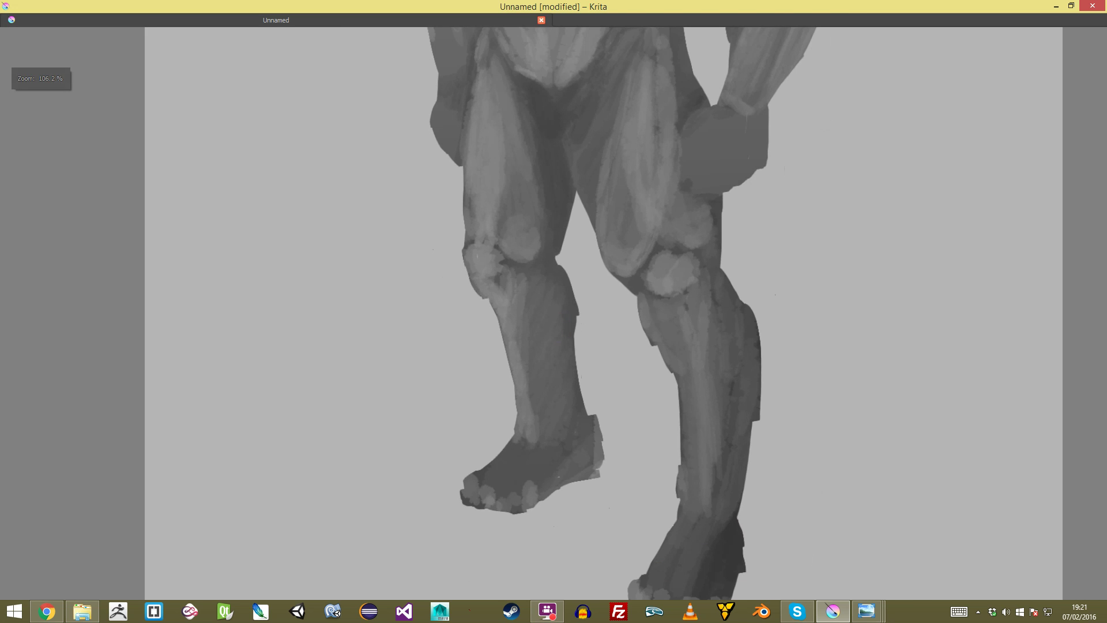
scroll(535, 255, "up", 4)
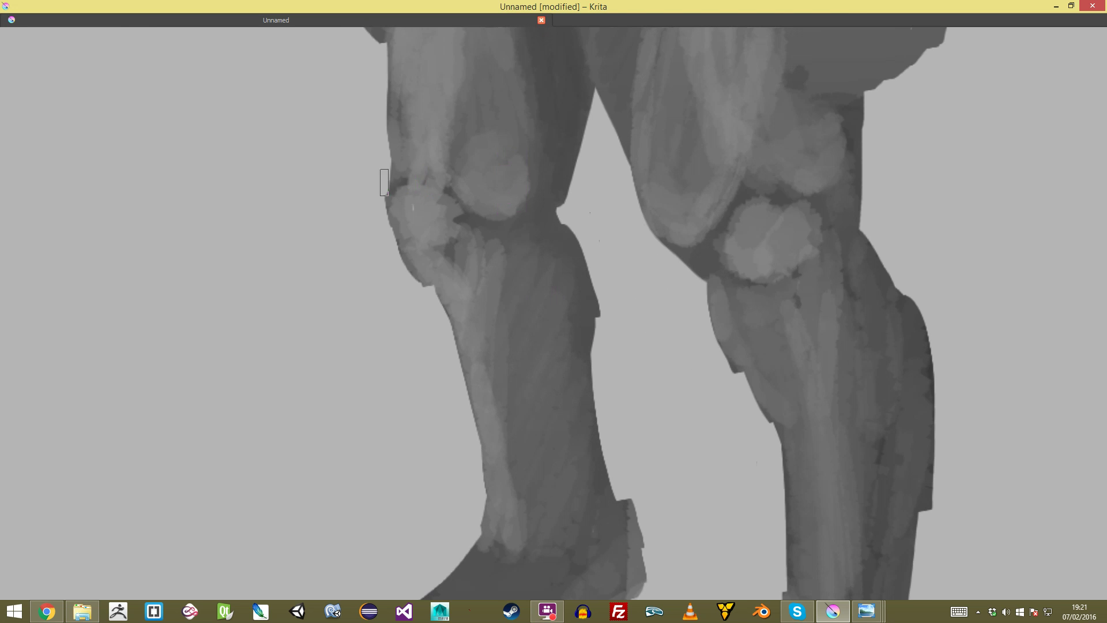
left_click_drag(394, 197, 437, 179)
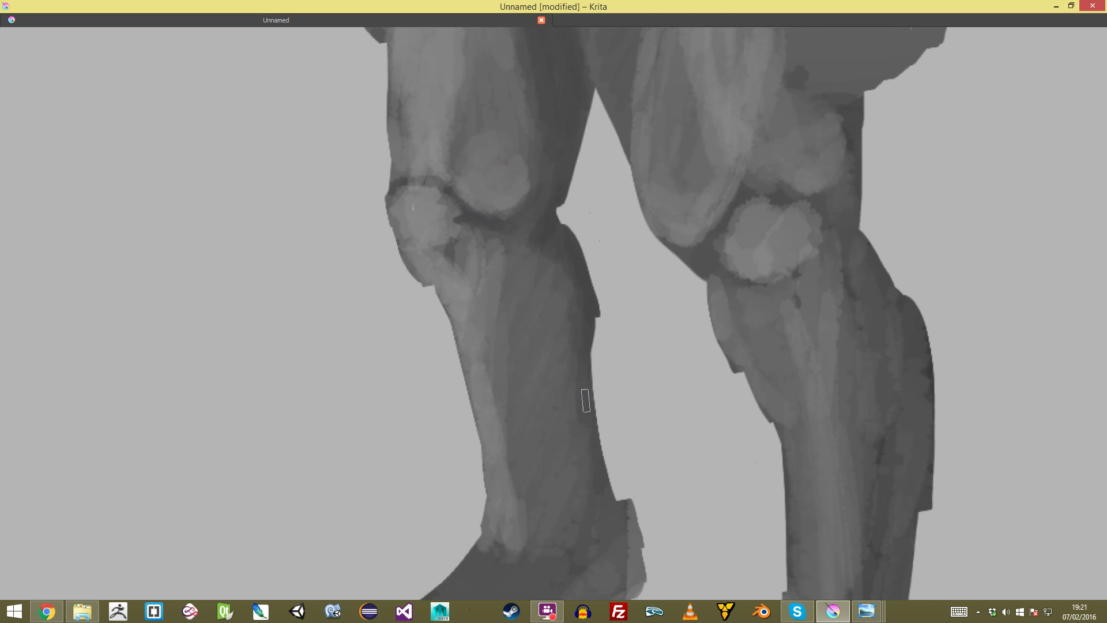
left_click_drag(511, 243, 497, 373)
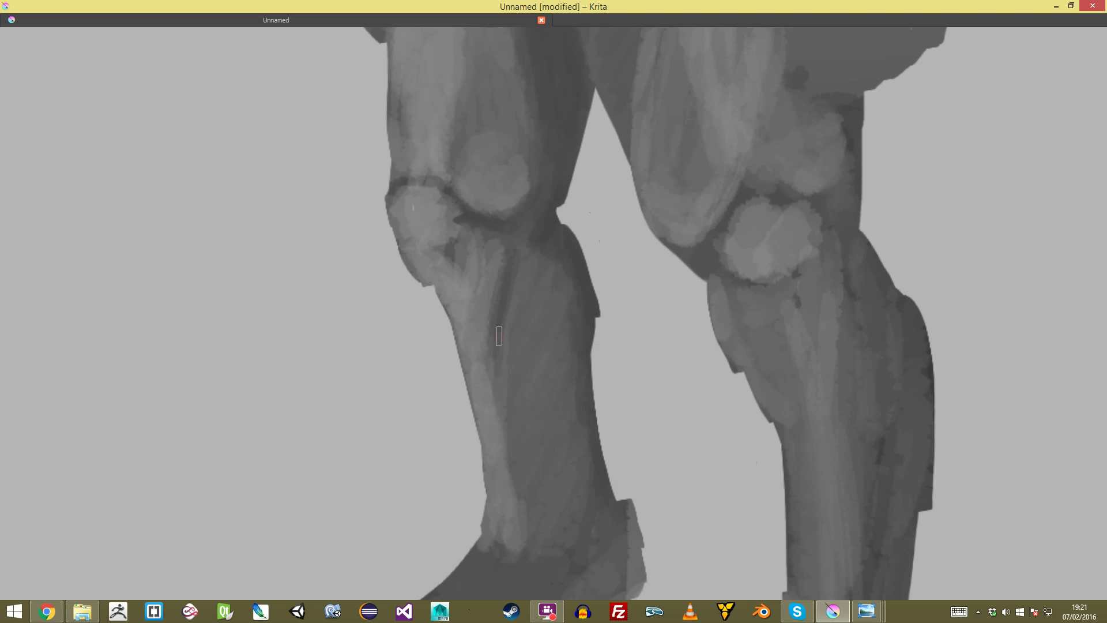
Step: Shade the area below the right kneecap and darken the contour around the left kneecap
mouse_move(452, 271)
left_mouse_down()
mouse_move(436, 265)
mouse_move(461, 231)
mouse_move(439, 270)
mouse_move(443, 284)
mouse_move(469, 274)
left_mouse_up()
left_click_drag(491, 241, 492, 271)
mouse_move(519, 441)
left_mouse_down()
mouse_move(531, 299)
mouse_move(502, 386)
mouse_move(484, 323)
left_mouse_up()
left_click_drag(456, 225, 408, 248)
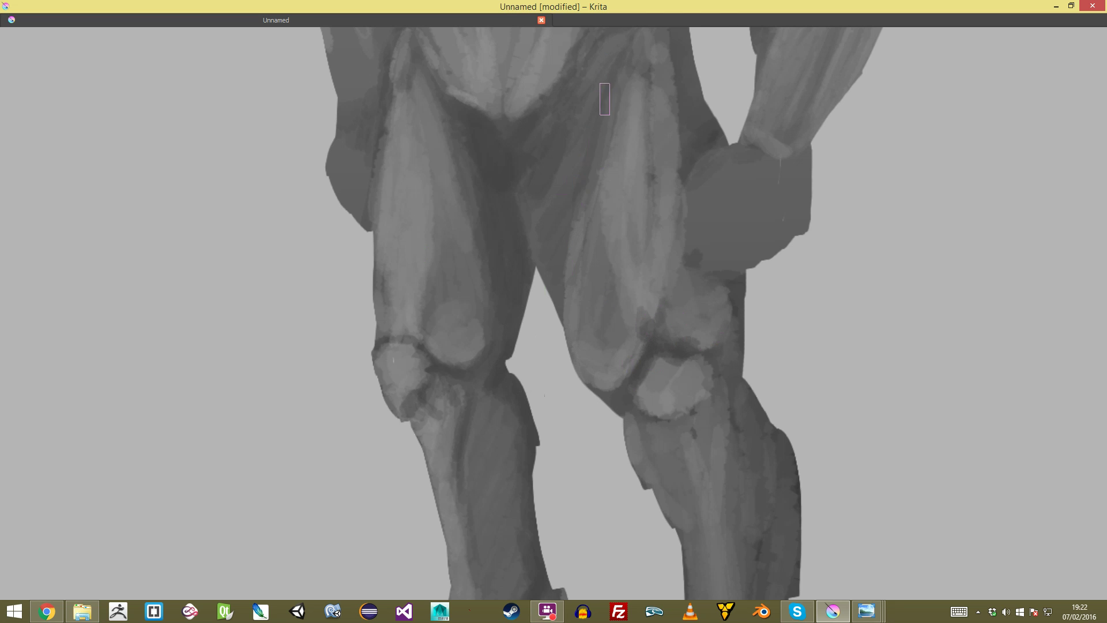
Step: Soften the left inner thigh's shading and block a flat grey patch over the muscle above the inner knee
scroll(545, 272, "down", 5)
scroll(542, 237, "up", 4)
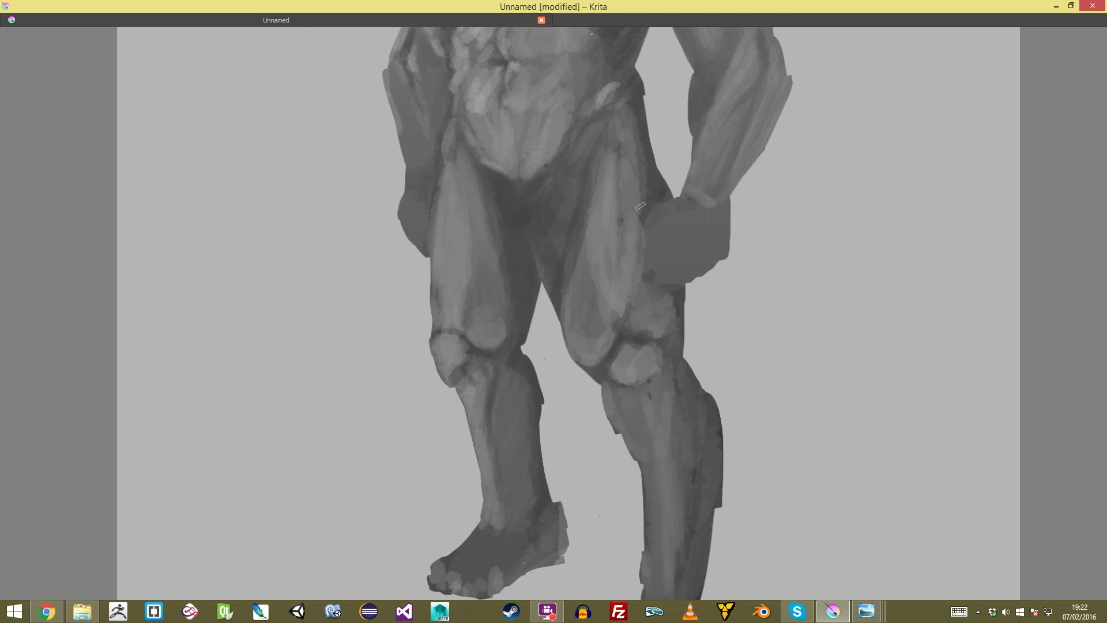
left_click_drag(554, 277, 554, 358)
left_click_drag(554, 314, 658, 305)
left_click_drag(650, 202, 641, 136)
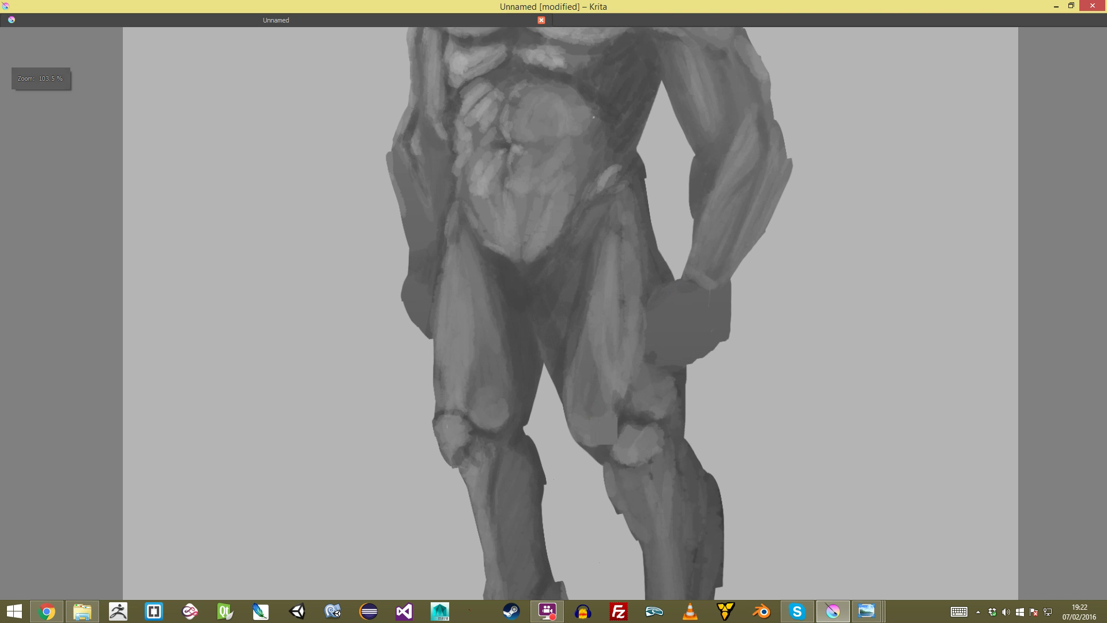
Step: Sample a light grey from the torso and highlight the rounded muscles just above both knees
left_click(472, 100, "ctrl")
mouse_move(587, 396)
left_mouse_down()
mouse_move(595, 416)
mouse_move(577, 404)
mouse_move(581, 376)
left_mouse_up()
mouse_move(664, 407)
left_mouse_down()
mouse_move(664, 388)
mouse_move(652, 411)
mouse_move(674, 325)
left_mouse_up()
scroll(657, 397, "down", 5)
scroll(652, 404, "up", 5)
left_click_drag(479, 384, 511, 353)
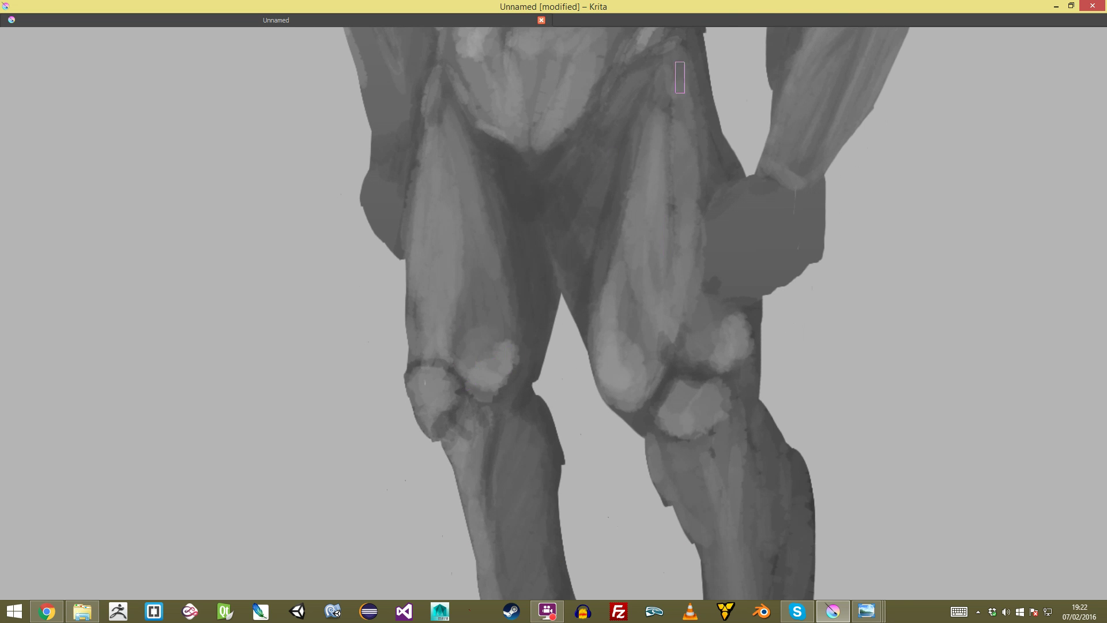
Step: Paint a light highlight over the left hip bone, connecting it to the top of the outer thigh
scroll(683, 79, "down", 2)
mouse_move(658, 121)
left_mouse_down()
mouse_move(648, 181)
mouse_move(659, 121)
left_mouse_up()
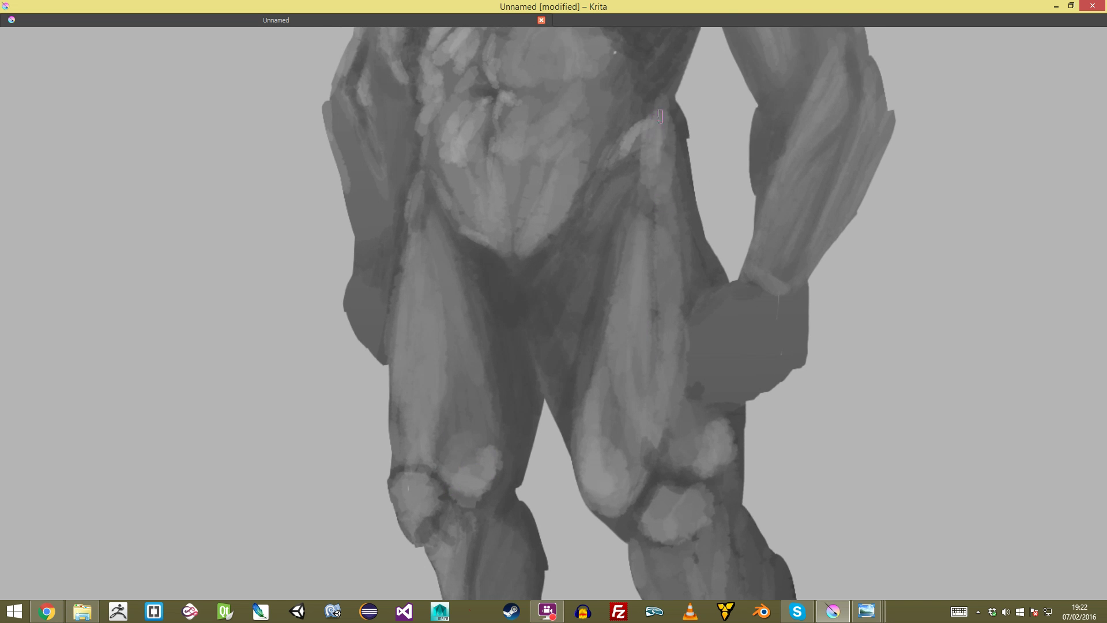
scroll(655, 116, "down", 5)
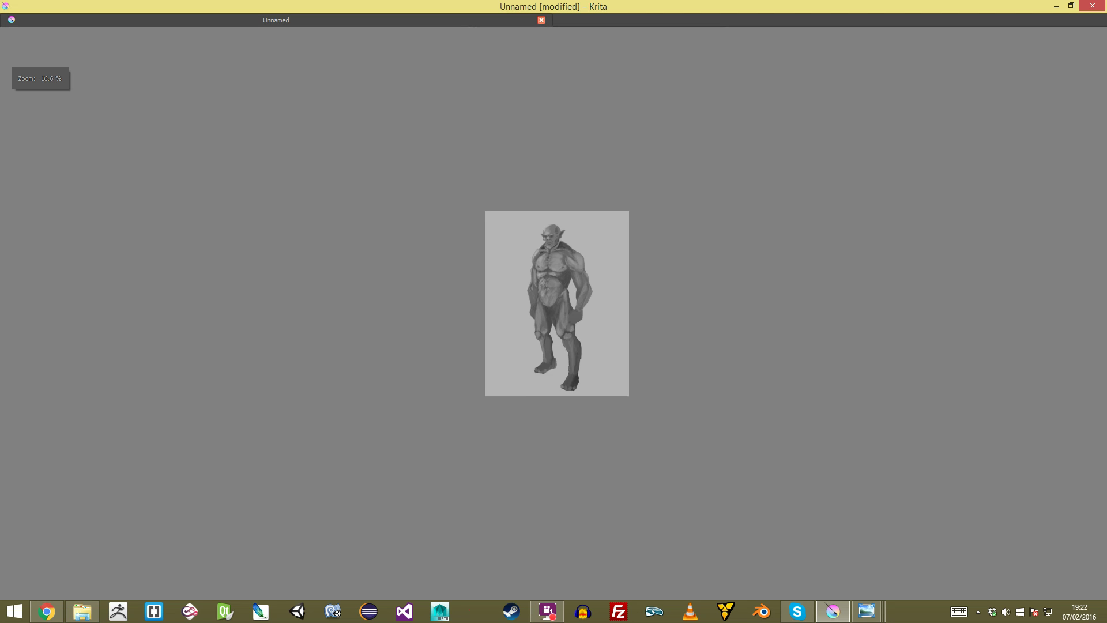
Step: Sample greys from the torso and deepen the groin shadow along the V-line beneath the abdomen and the top of the right thigh
scroll(554, 314, "up", 8)
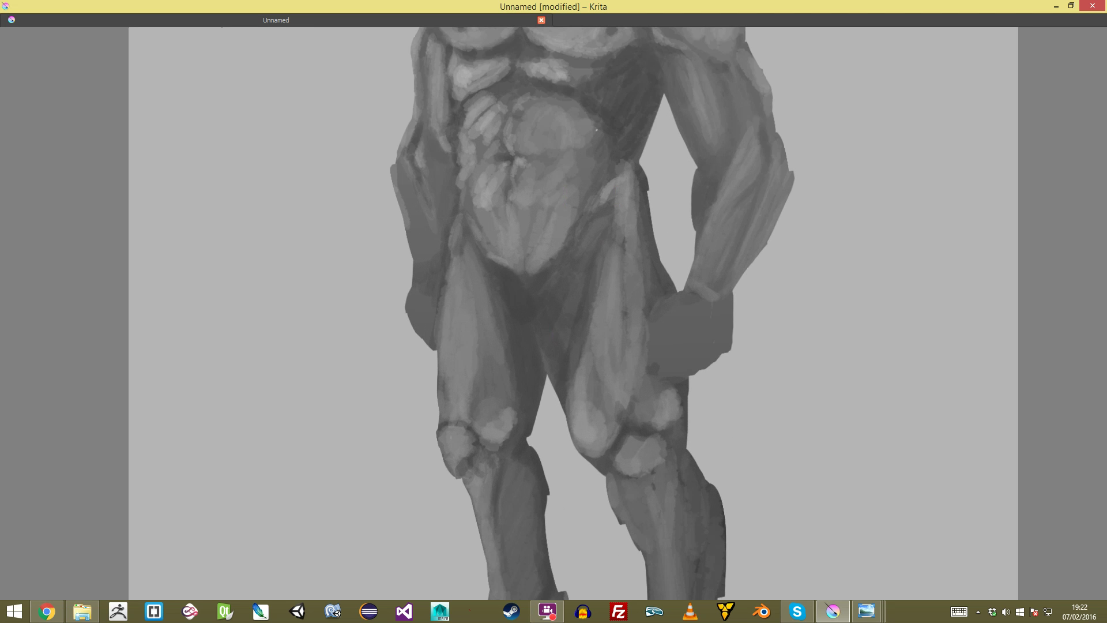
left_click_drag(602, 243, 624, 519)
left_click(611, 172, "ctrl")
left_click(518, 189, "ctrl")
left_click_drag(545, 586, 517, 369)
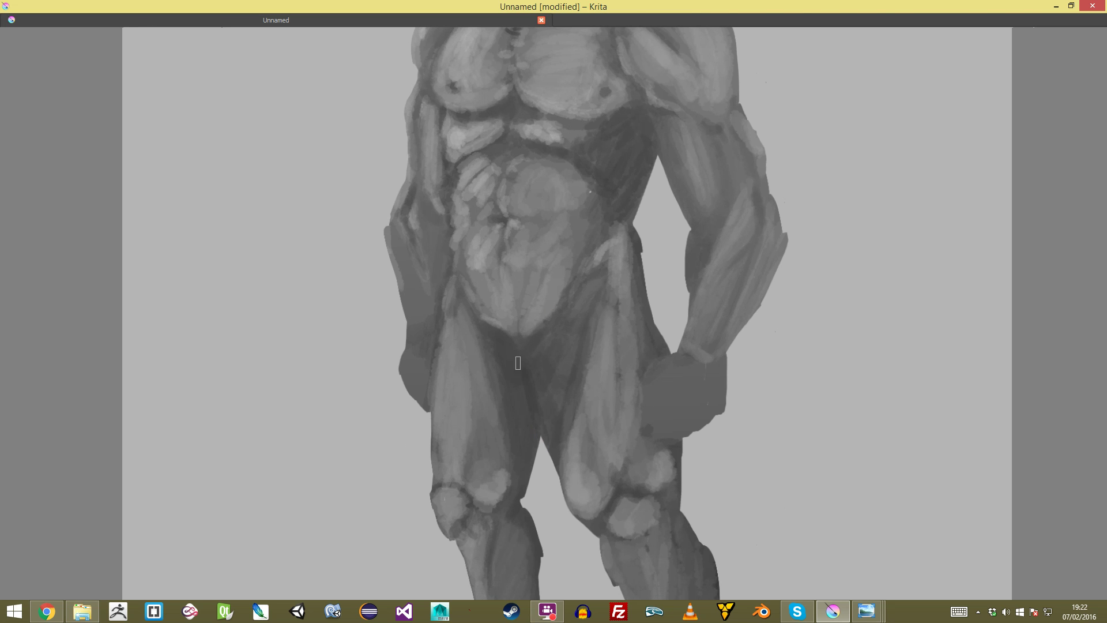
mouse_move(515, 365)
left_mouse_down()
mouse_move(545, 355)
mouse_move(538, 368)
mouse_move(543, 315)
mouse_move(537, 369)
mouse_move(521, 372)
mouse_move(549, 355)
mouse_move(581, 287)
left_mouse_up()
mouse_move(485, 328)
left_mouse_down()
mouse_move(448, 280)
mouse_move(462, 304)
left_mouse_up()
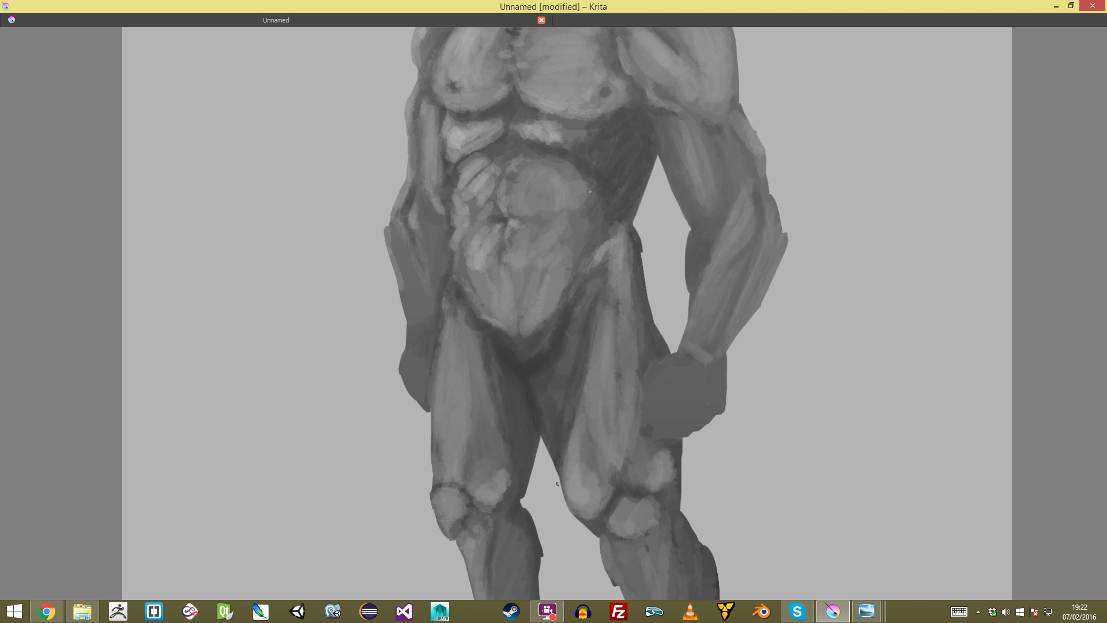
Step: Tone down the light highlight where the left hip bone meets the lower abdomen
left_click_drag(603, 258, 613, 224)
scroll(557, 312, "down", 6)
scroll(558, 312, "up", 6)
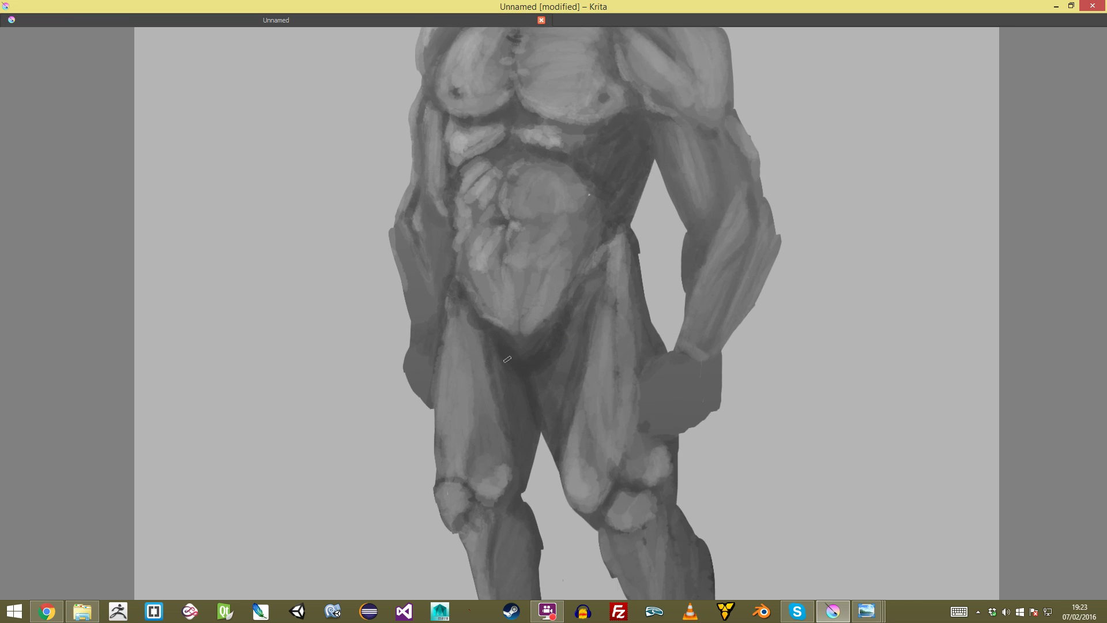
scroll(558, 315, "down", 3)
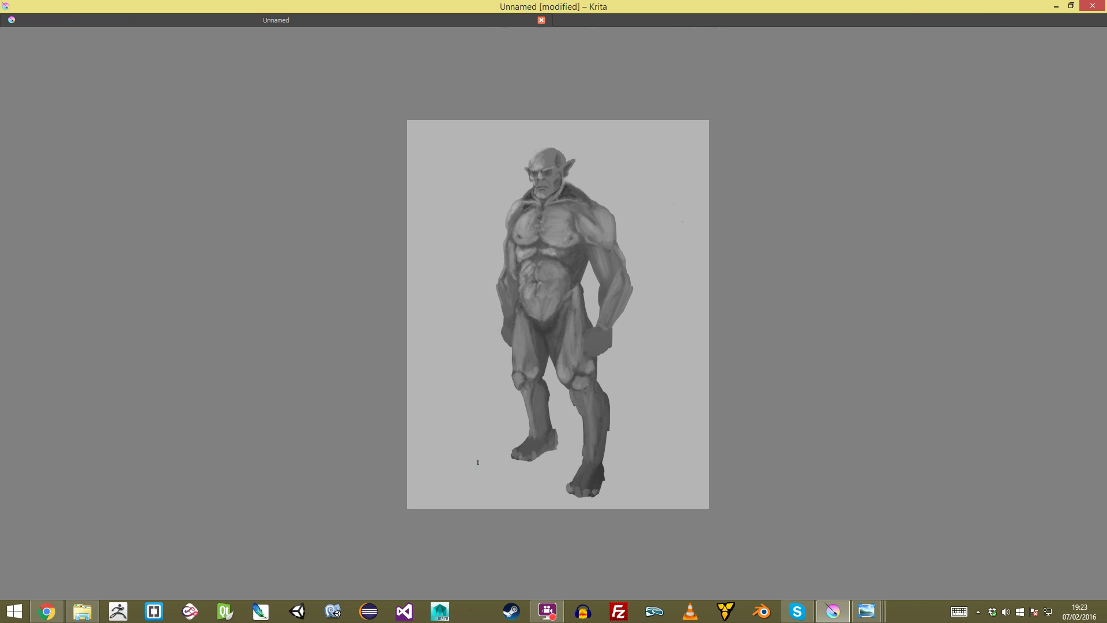
Step: Round out the left kneecap with light grey strokes, blending the highlight down into the top of the shin
scroll(554, 313, "up", 3)
left_click_drag(610, 454, 548, 208)
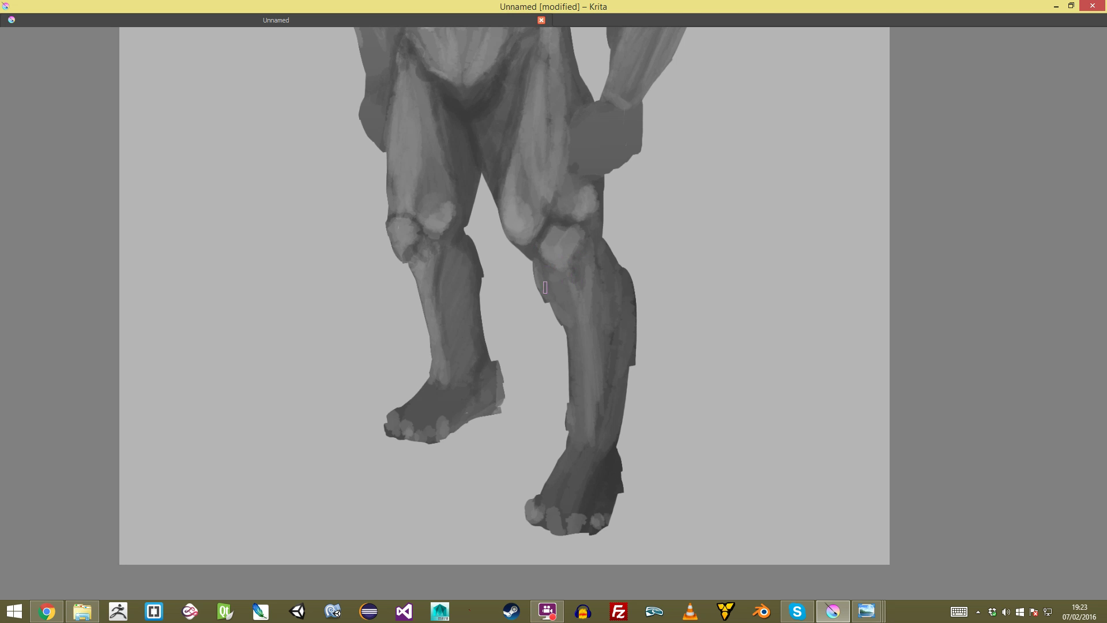
scroll(575, 413, "down", 4)
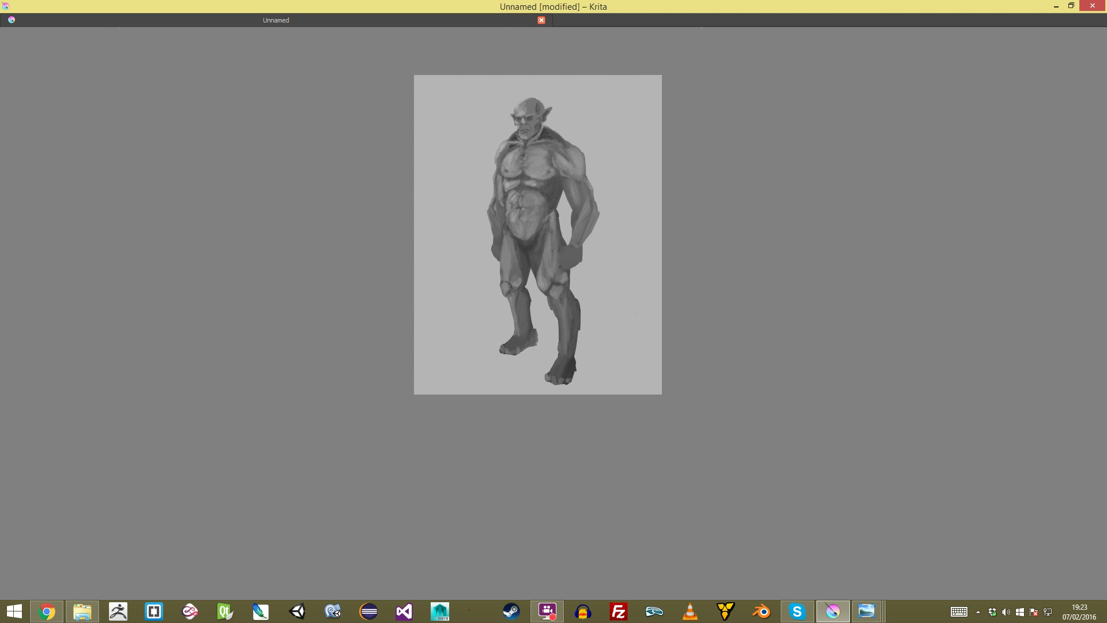
scroll(554, 313, "up", 4)
mouse_move(590, 223)
left_mouse_down()
mouse_move(568, 268)
mouse_move(552, 264)
mouse_move(582, 283)
left_mouse_up()
scroll(553, 314, "down", 5)
scroll(554, 313, "up", 3)
scroll(553, 202, "up", 2)
scroll(556, 202, "down", 3)
mouse_move(568, 306)
left_mouse_down()
mouse_move(568, 322)
mouse_move(557, 319)
mouse_move(589, 362)
left_mouse_up()
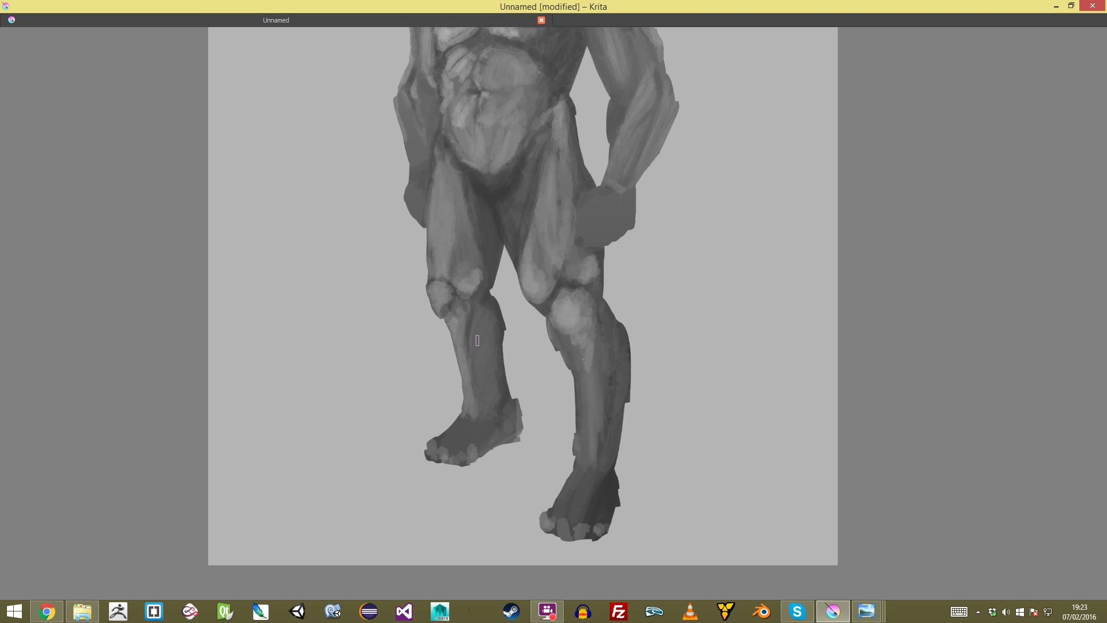
Step: Trim the outer contour of the right knee and shin with the eraser, undoing the last stroke
scroll(455, 308, "down", 4)
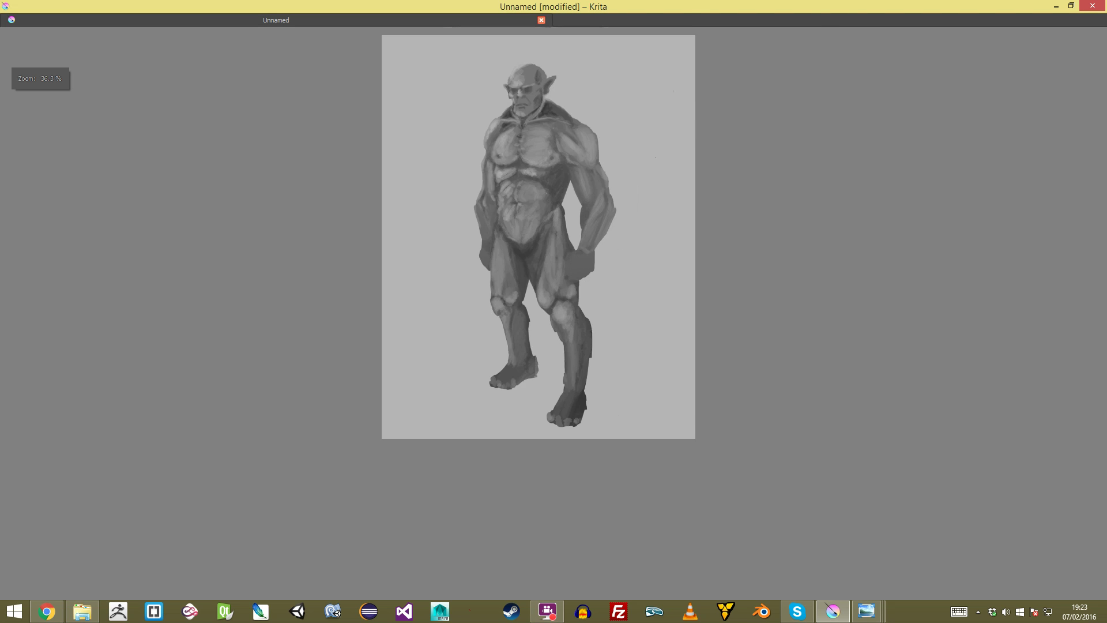
scroll(390, 327, "up", 4)
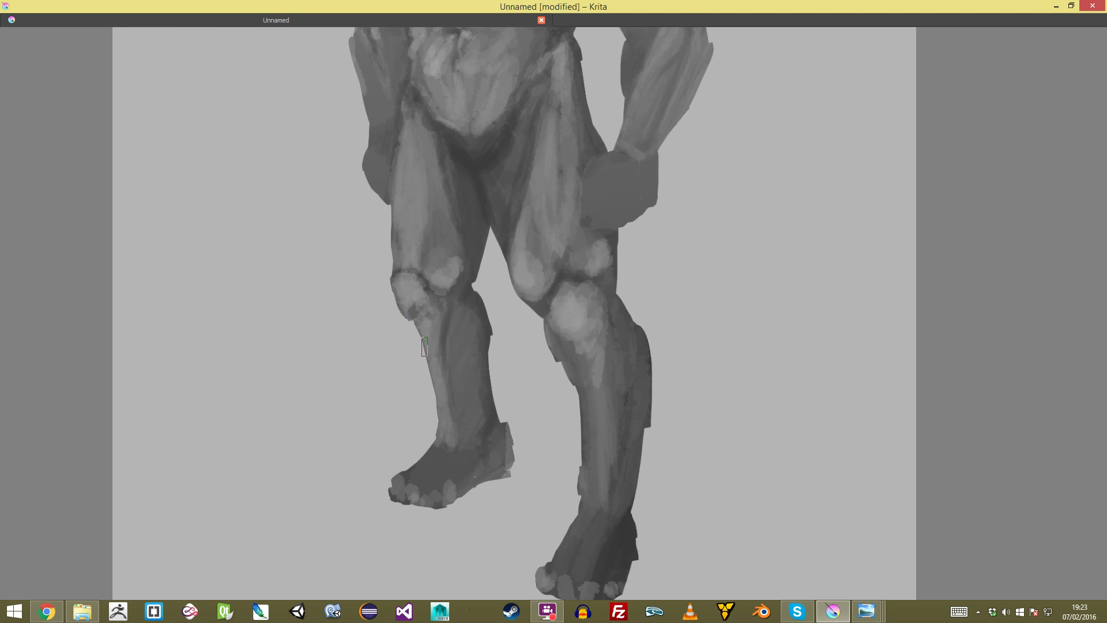
key("Tab")
key("Tab")
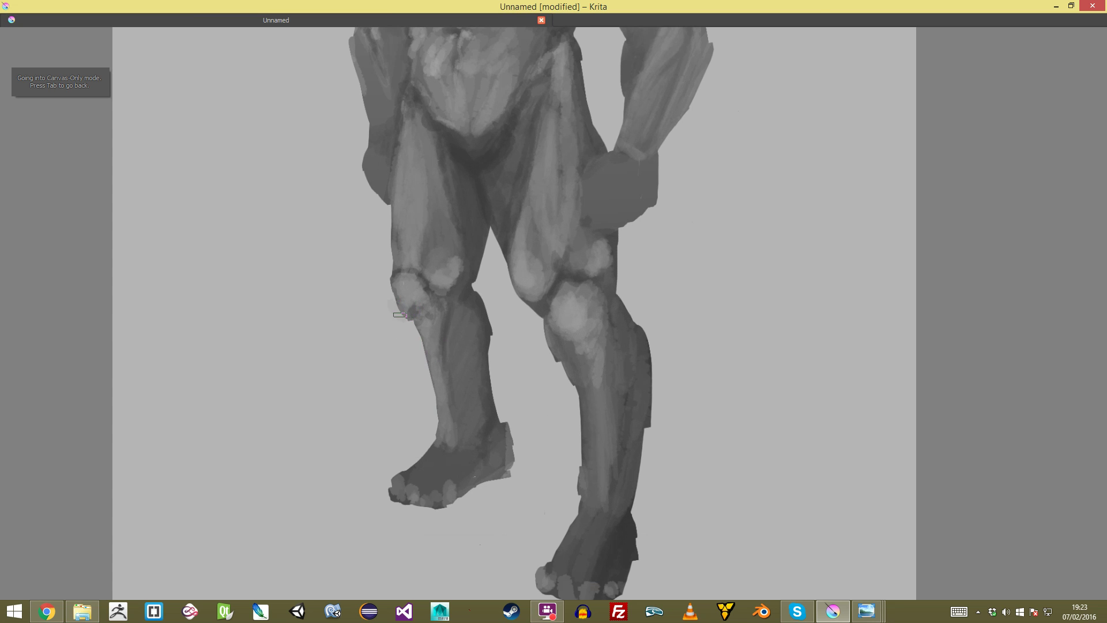
key("Tab")
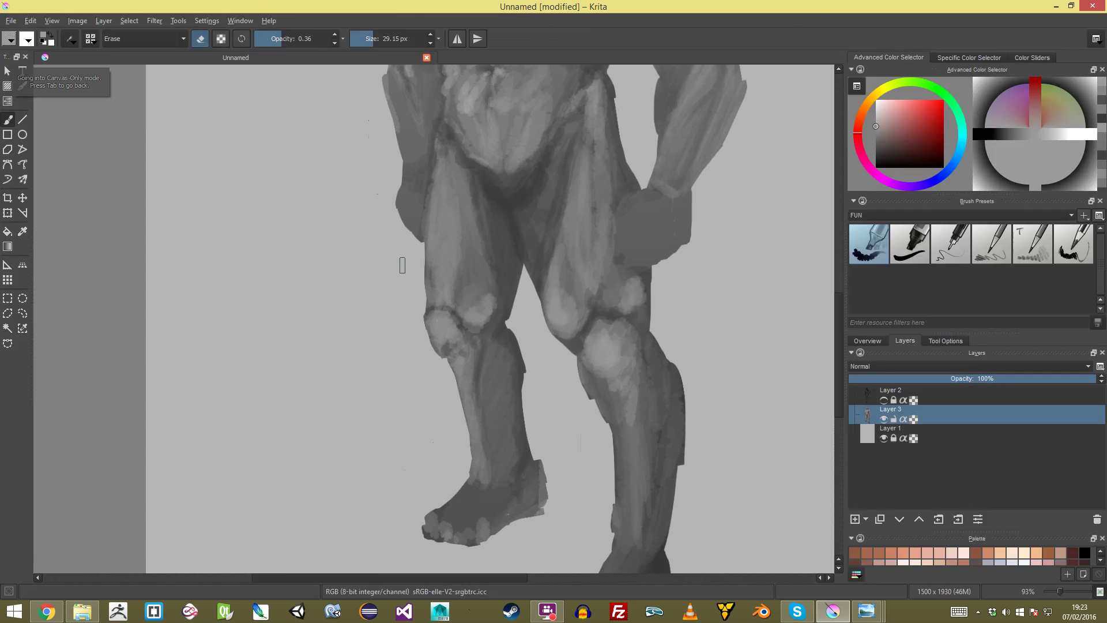
key("Tab")
mouse_move(394, 312)
left_mouse_down()
mouse_move(427, 361)
mouse_move(437, 437)
mouse_move(422, 457)
left_mouse_up()
scroll(439, 401, "down", 4)
scroll(452, 312, "up", 4)
key("ctrl+z")
Step: Round off the back of the right calf and heel, and clean up the inner contour above the right knee
mouse_move(460, 288)
left_mouse_down()
mouse_move(479, 341)
mouse_move(478, 323)
mouse_move(481, 440)
mouse_move(488, 388)
mouse_move(490, 429)
mouse_move(504, 443)
mouse_move(502, 484)
mouse_move(472, 505)
left_mouse_up()
scroll(513, 489, "down", 3)
scroll(513, 455, "up", 3)
scroll(471, 505, "down", 5)
key("plus")
key("plus")
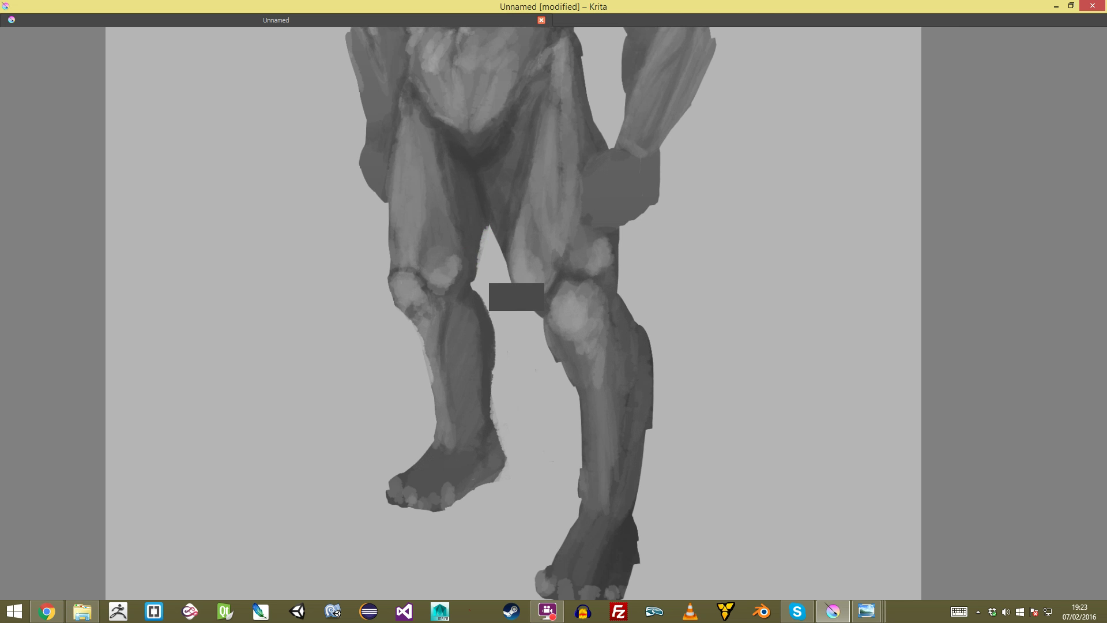
left_click_drag(472, 221, 475, 297)
key("plus")
key("plus")
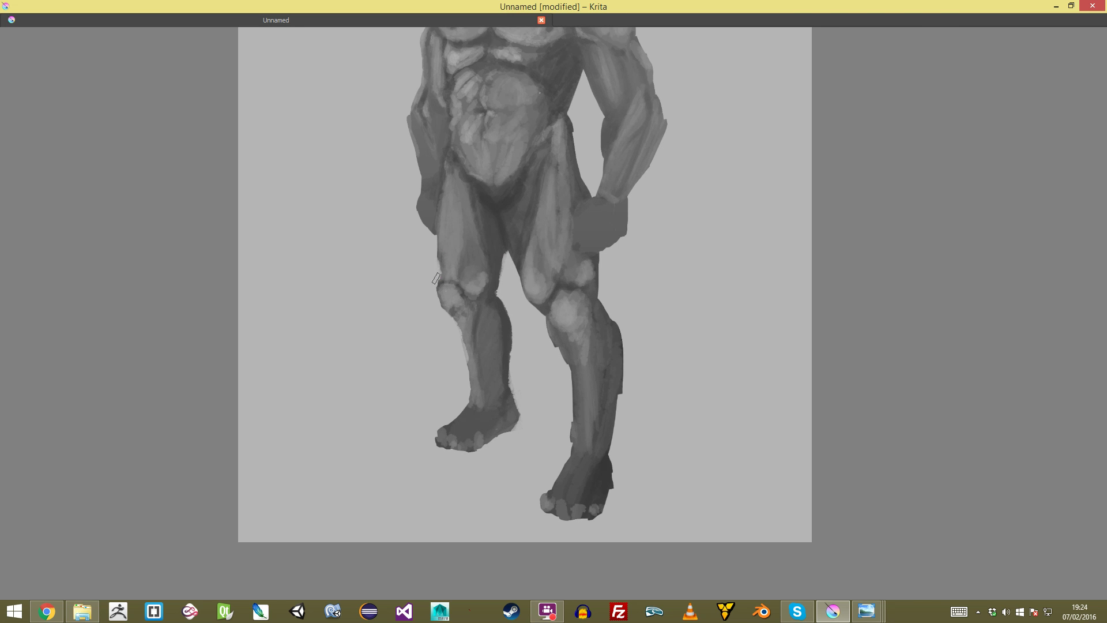
Step: Refine the right outer thigh's edge, then sample a dark grey and paint the left outer thigh between hip and fist
mouse_move(442, 259)
left_mouse_down()
mouse_move(443, 341)
mouse_move(443, 264)
left_mouse_up()
left_click_drag(579, 187, 587, 219)
left_click(586, 225, "ctrl")
left_click_drag(577, 183, 587, 223)
left_click_drag(574, 174, 586, 275)
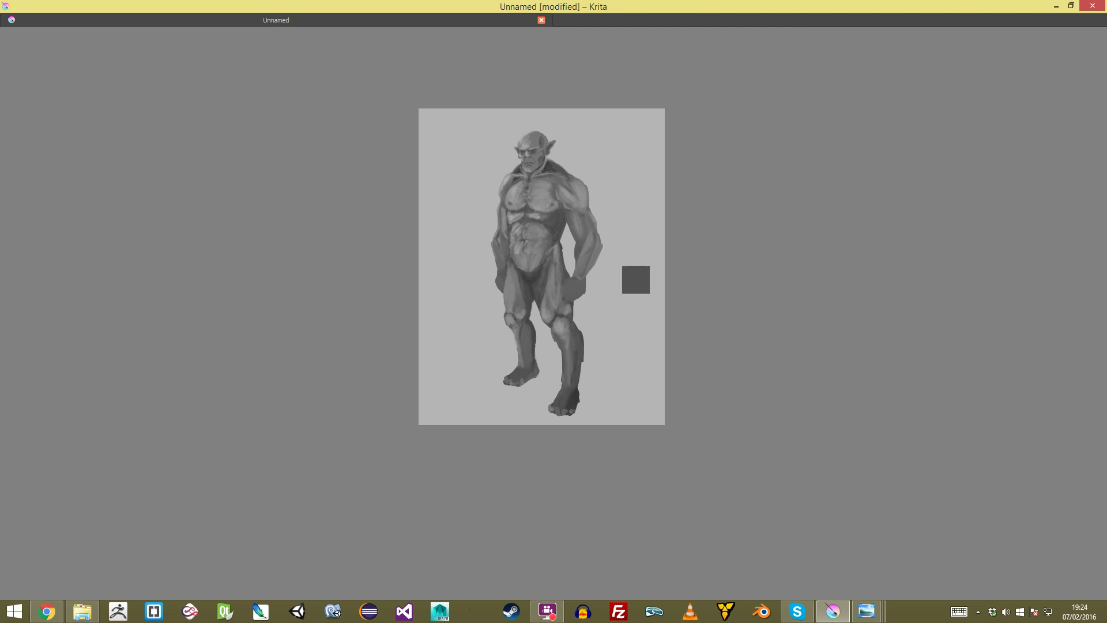
key("plus")
key("plus")
left_click_drag(570, 197, 576, 224)
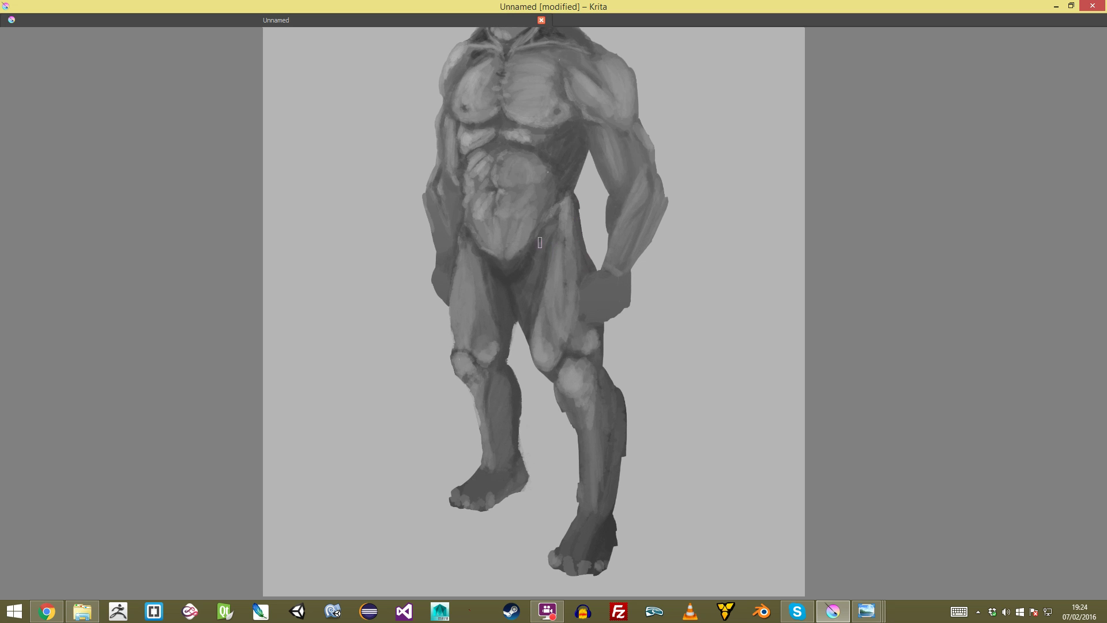
Step: Turn on alpha lock for Layer 3
key("Tab")
left_click(914, 420)
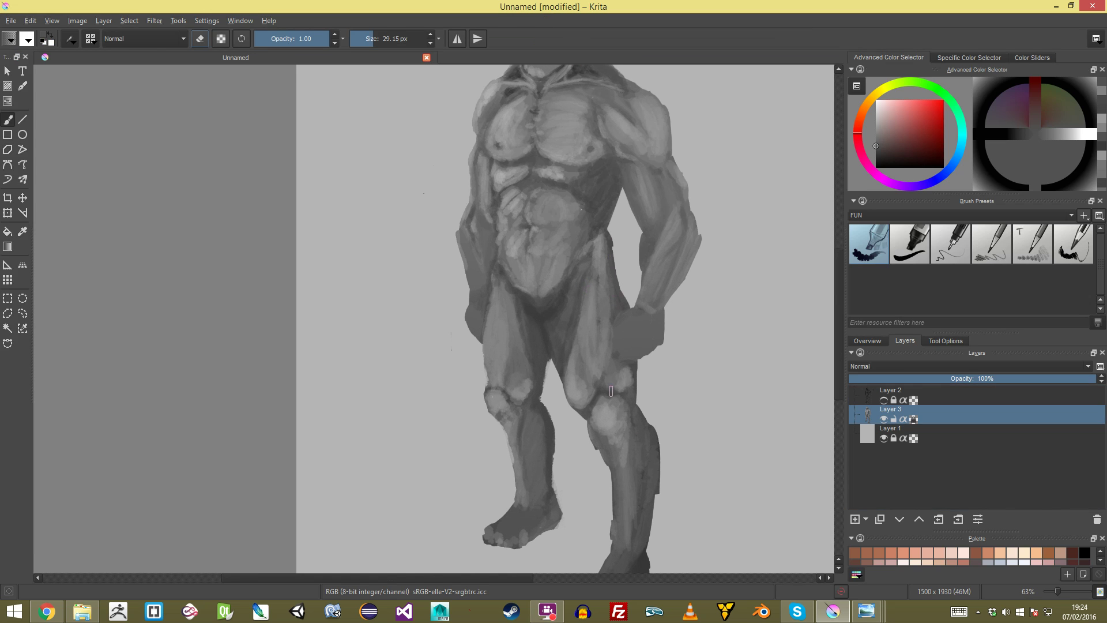
key("Tab")
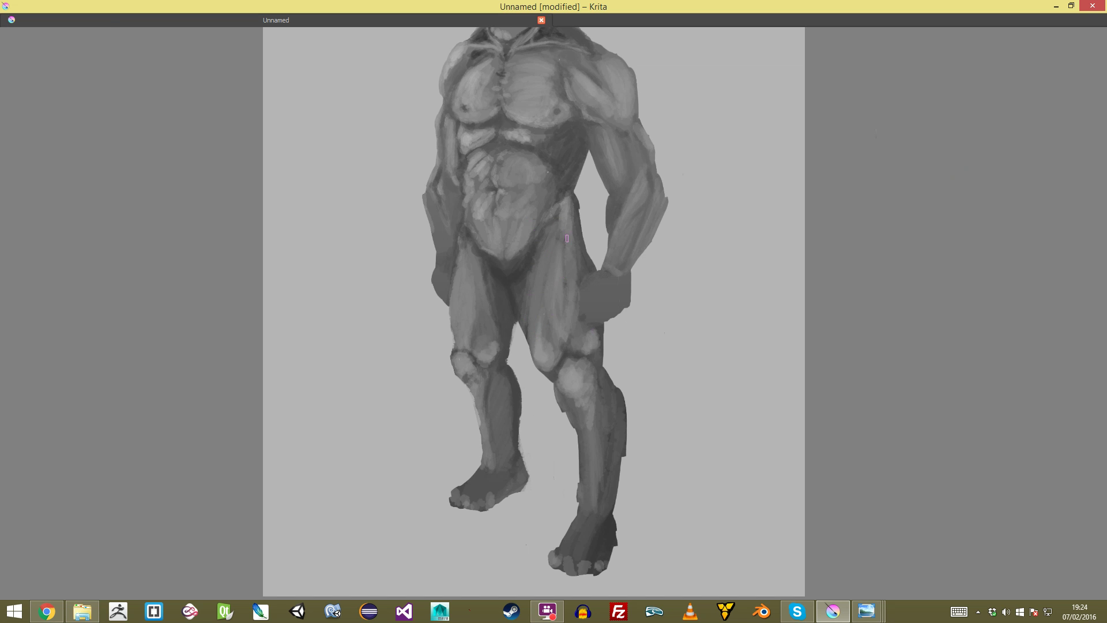
scroll(569, 251, "down", 4)
scroll(569, 251, "up", 5)
scroll(551, 331, "up", 3)
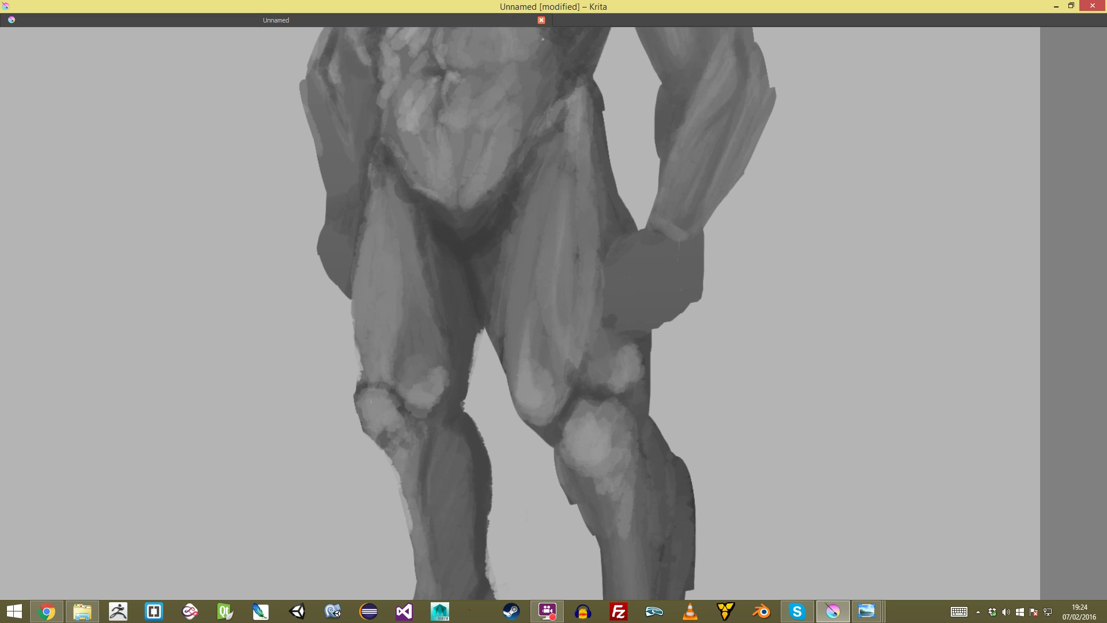
left_click(547, 611)
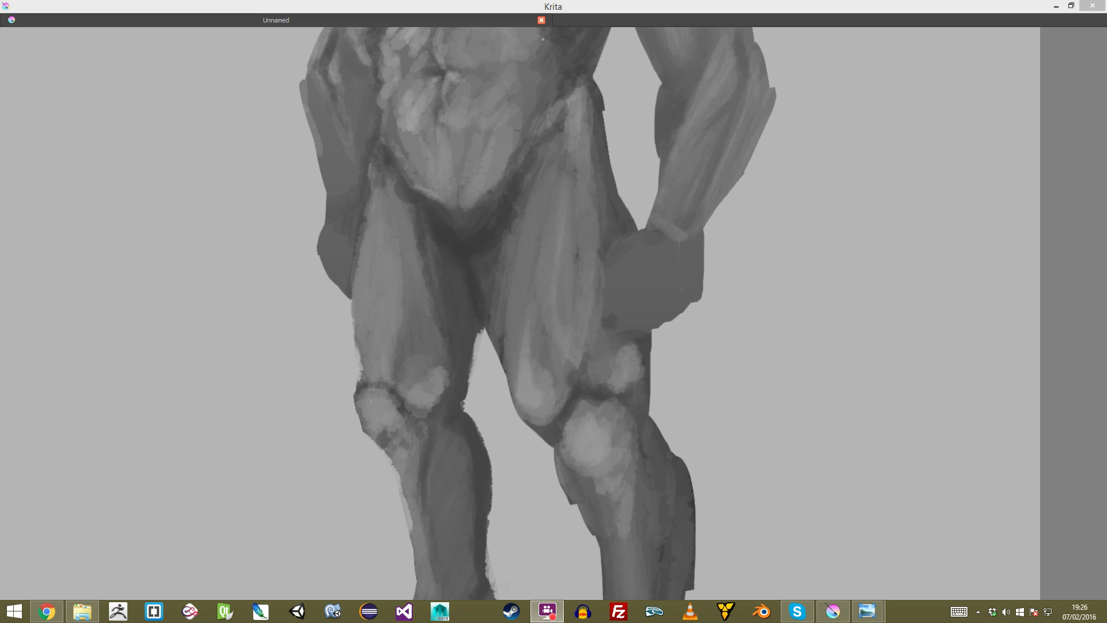
Step: Dab a lighter grey patch on the left outer thigh just above the wrist and undo the stray dab near the knee
left_click(593, 223)
left_click(614, 201)
mouse_move(554, 254)
left_mouse_down()
mouse_move(554, 392)
mouse_move(554, 259)
left_mouse_up()
left_click_drag(553, 346, 583, 313)
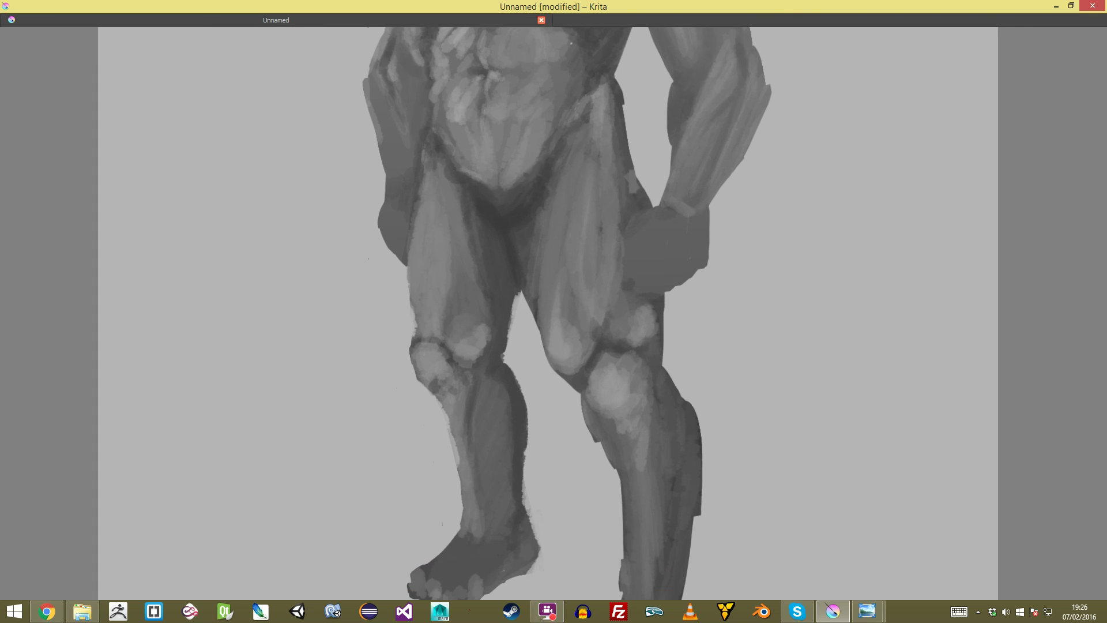
left_click(625, 376)
key("ctrl+z")
Step: Draw dark V-shaped separation lines between the left thigh muscles just above the knee
mouse_move(568, 278)
left_mouse_down()
mouse_move(599, 324)
mouse_move(615, 287)
mouse_move(557, 248)
mouse_move(593, 208)
left_mouse_up()
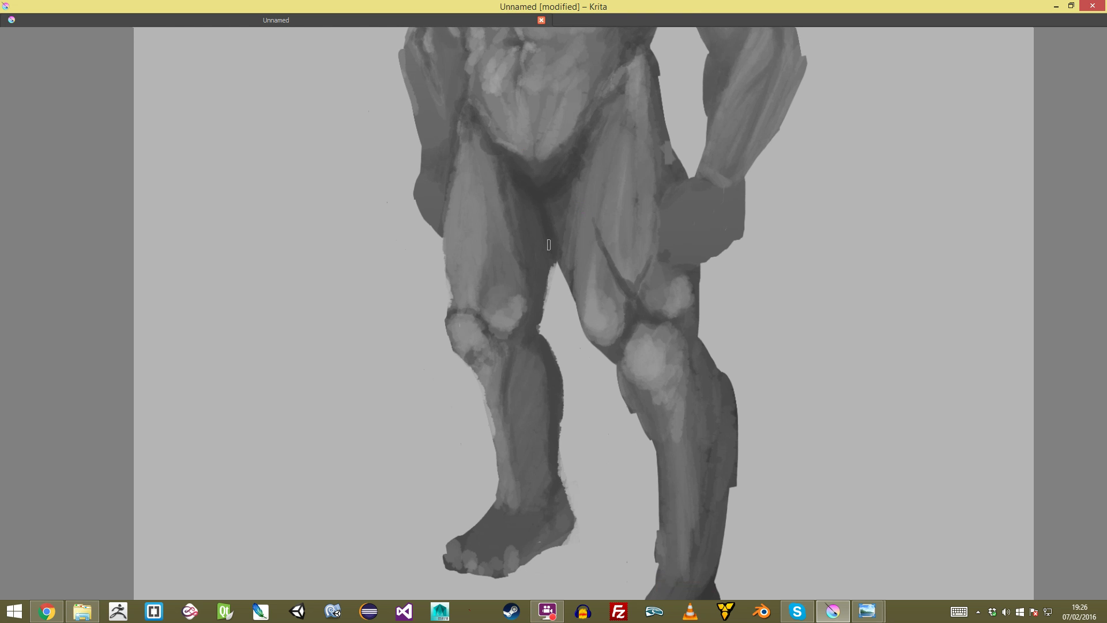
mouse_move(573, 270)
left_mouse_down()
mouse_move(583, 205)
mouse_move(595, 346)
mouse_move(597, 242)
mouse_move(619, 225)
left_mouse_up()
mouse_move(719, 251)
left_mouse_down()
mouse_move(719, 234)
mouse_move(738, 233)
mouse_move(739, 291)
left_mouse_up()
Step: Carve dark V-shaped separation lines above the right knee and repaint the inner teardrop muscle in an even mid-grey
left_click_drag(508, 244, 553, 308)
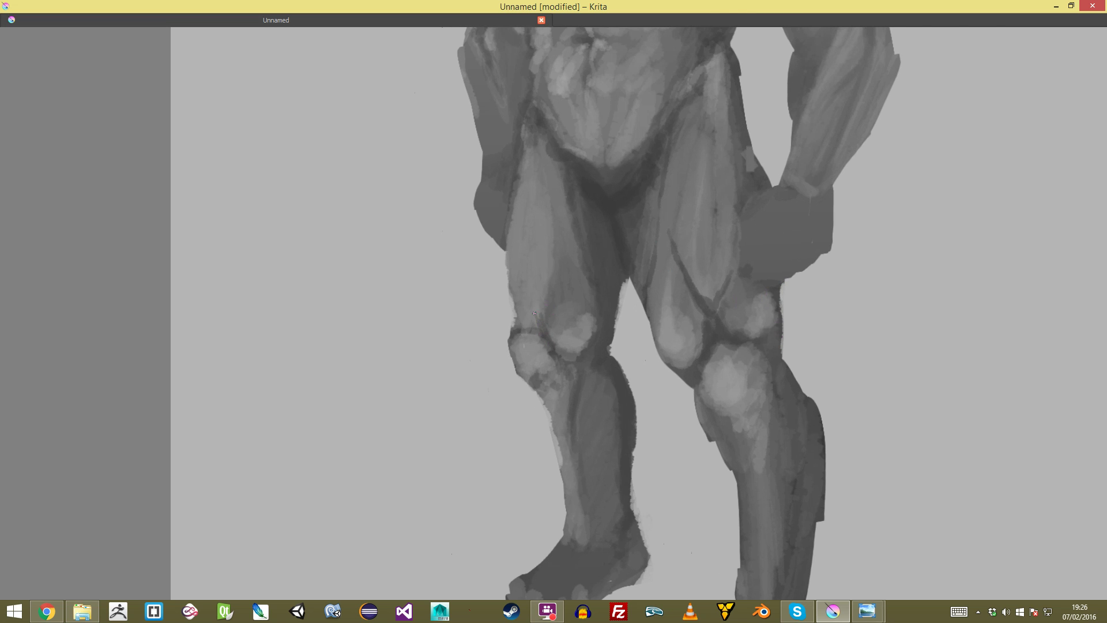
left_click_drag(534, 296, 550, 278)
left_click_drag(572, 237, 594, 308)
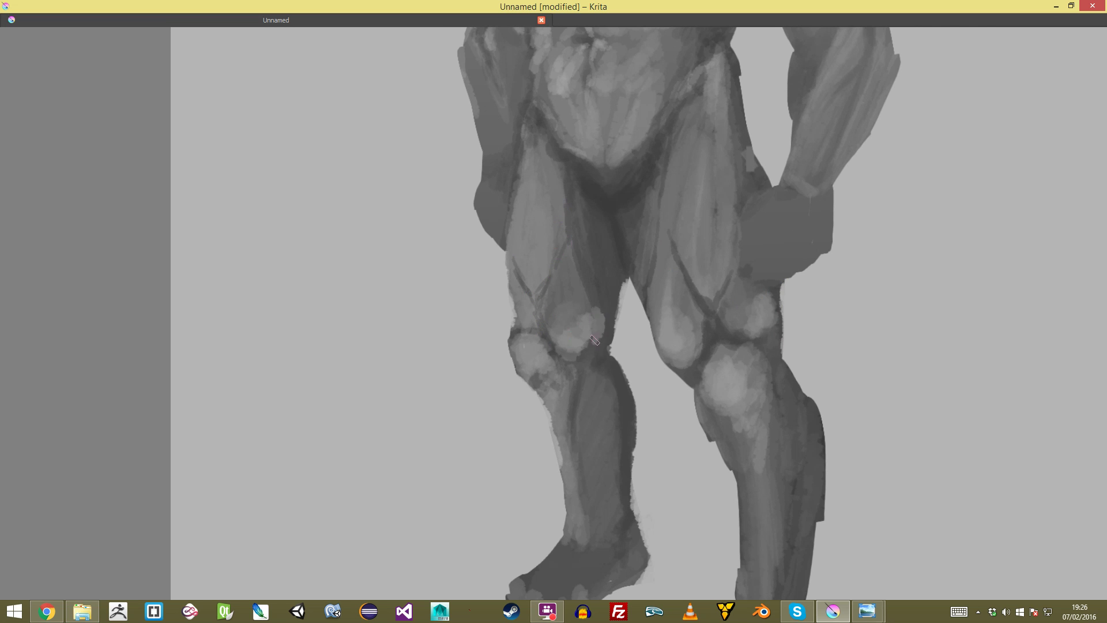
mouse_move(577, 352)
left_mouse_down()
mouse_move(578, 493)
mouse_move(578, 346)
left_mouse_up()
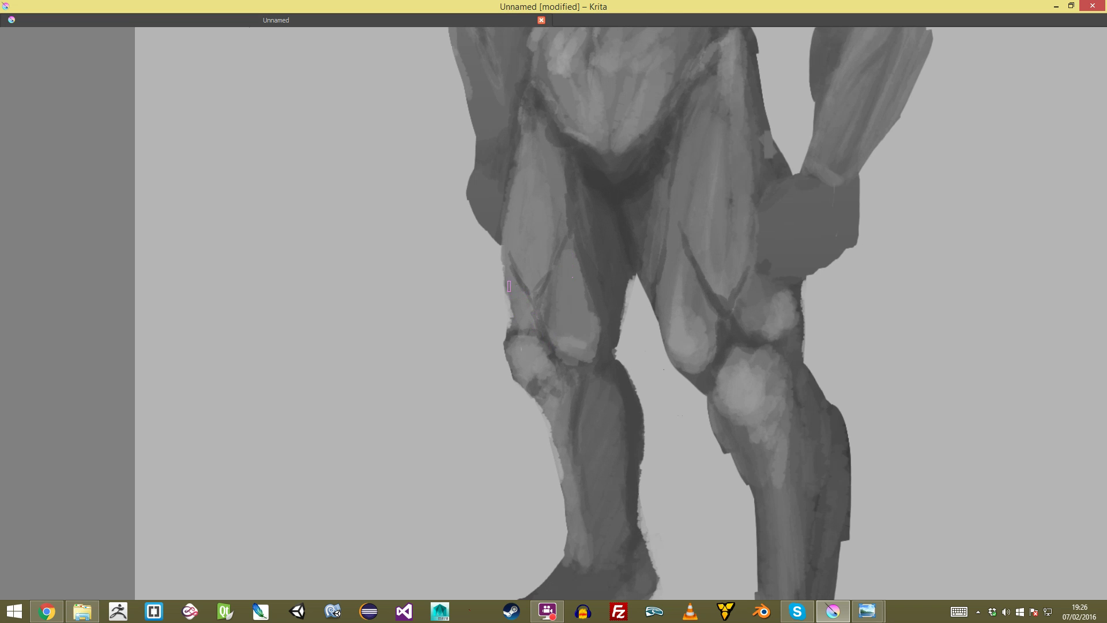
Step: Refine the outer contour of the lower right thigh and repaint the right kneecap in a lighter grey
left_click_drag(506, 252, 505, 268)
mouse_move(522, 331)
left_mouse_down()
mouse_move(526, 502)
mouse_move(524, 370)
mouse_move(536, 385)
left_mouse_up()
scroll(559, 395, "down", 8)
scroll(559, 395, "up", 9)
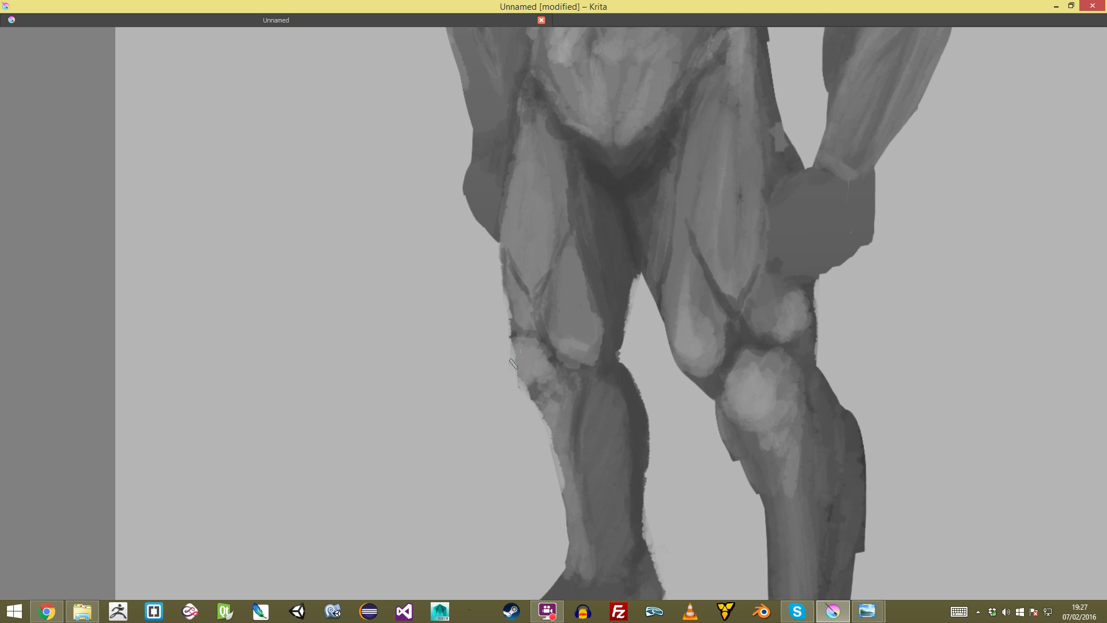
key("Tab")
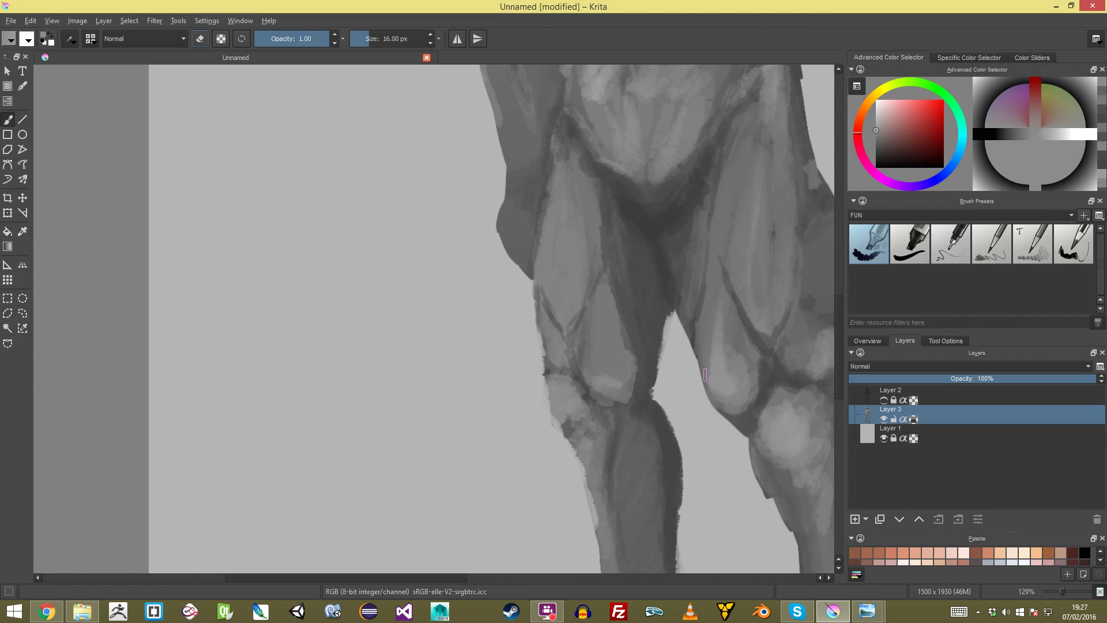
key("Tab")
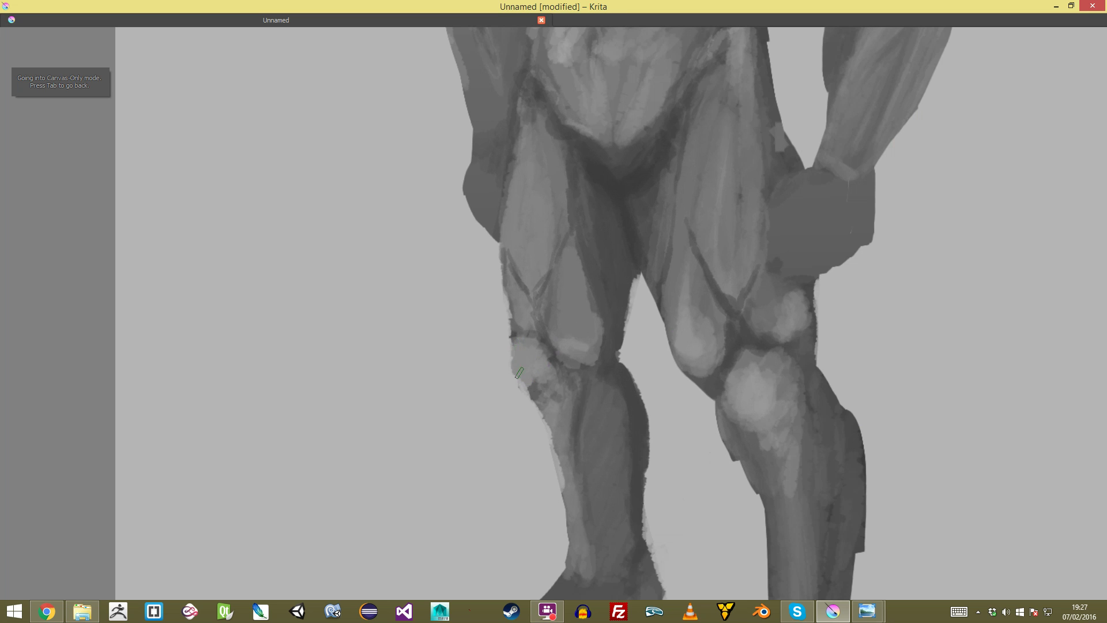
Step: Paint light tendon lines around the left kneecap, converging into a long highlight down the shin
scroll(532, 381, "down", 6)
scroll(532, 381, "up", 3)
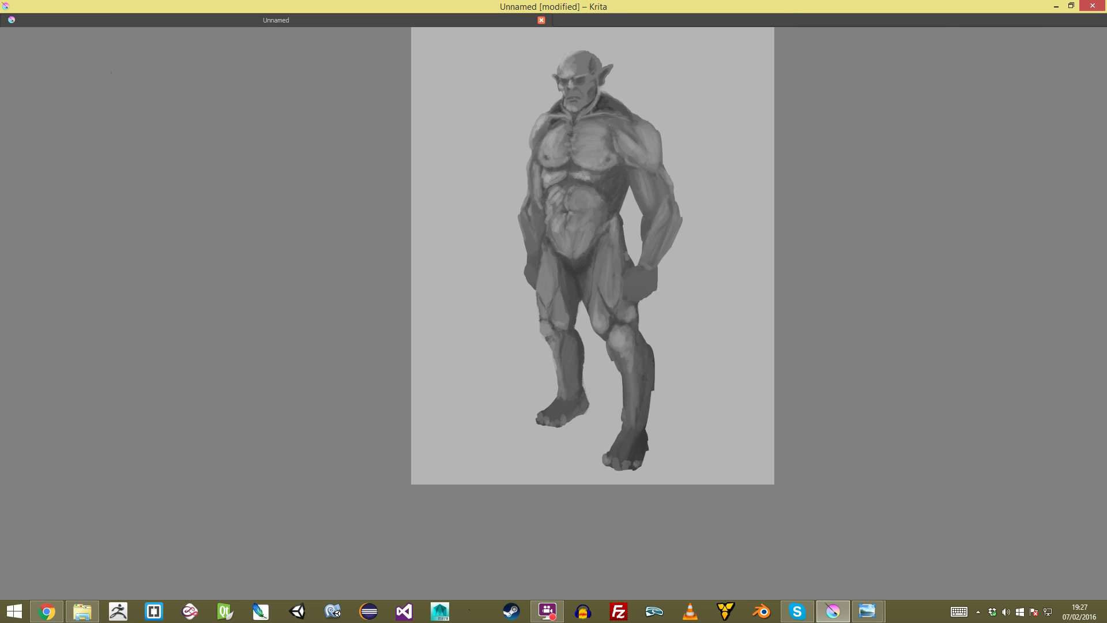
scroll(676, 389, "up", 6)
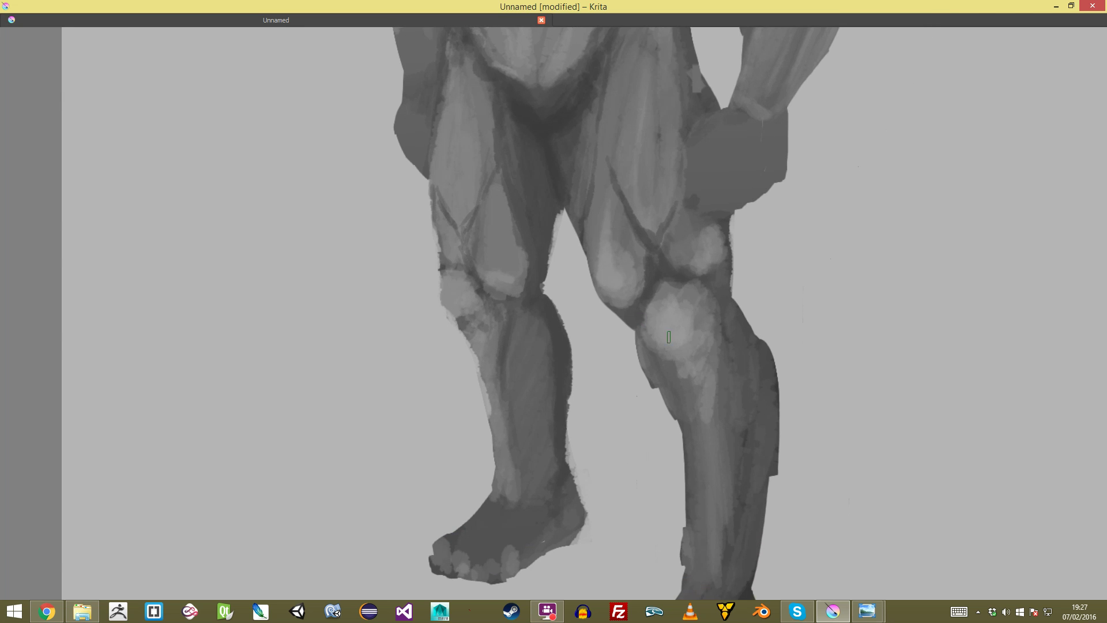
scroll(701, 290, "down", 3)
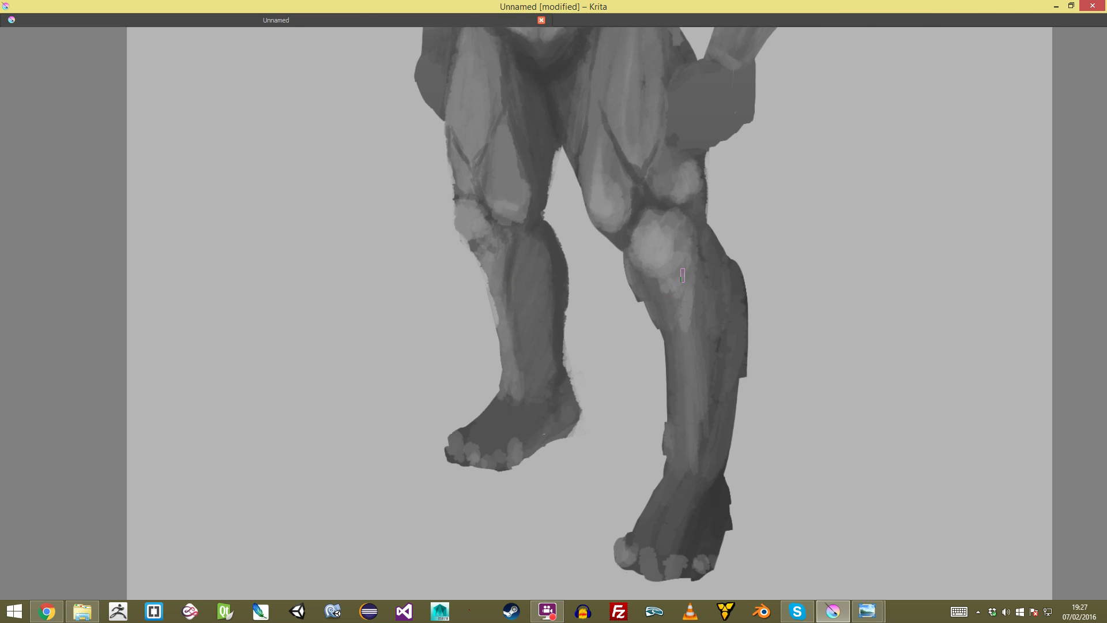
mouse_move(699, 250)
left_mouse_down()
mouse_move(702, 217)
mouse_move(689, 286)
mouse_move(654, 286)
mouse_move(680, 331)
mouse_move(682, 423)
left_mouse_up()
left_click_drag(682, 326, 684, 440)
mouse_move(681, 398)
left_mouse_down()
mouse_move(681, 511)
mouse_move(681, 447)
left_mouse_up()
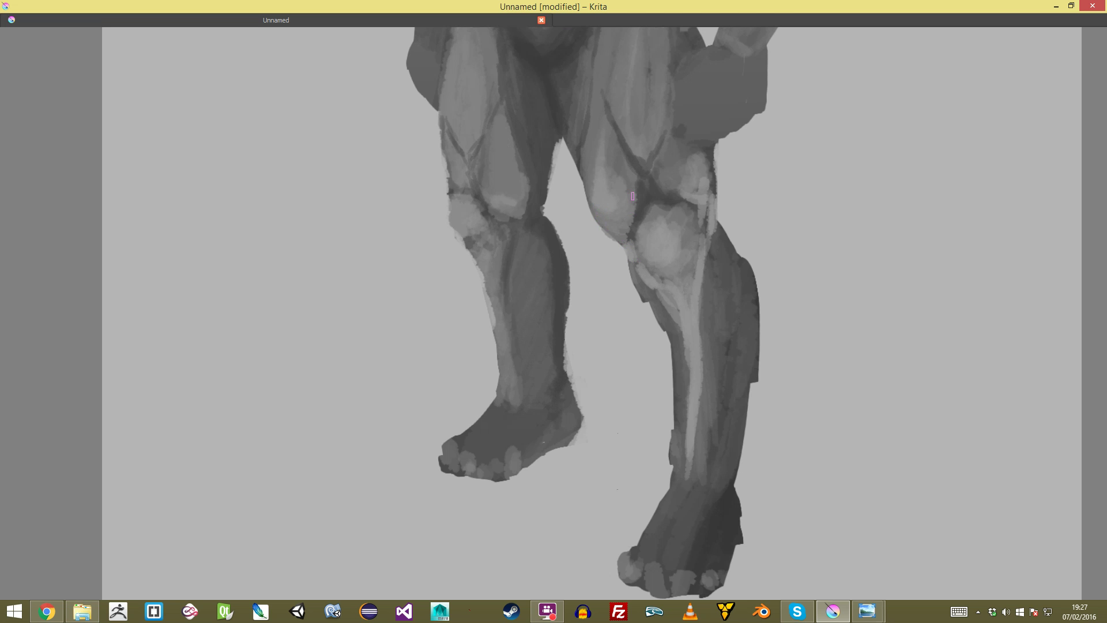
Step: Darken the gap between the left kneecap and the inner teardrop muscle of the thigh
left_click_drag(629, 193, 636, 217)
left_click_drag(636, 218, 634, 302)
left_click_drag(613, 194, 607, 263)
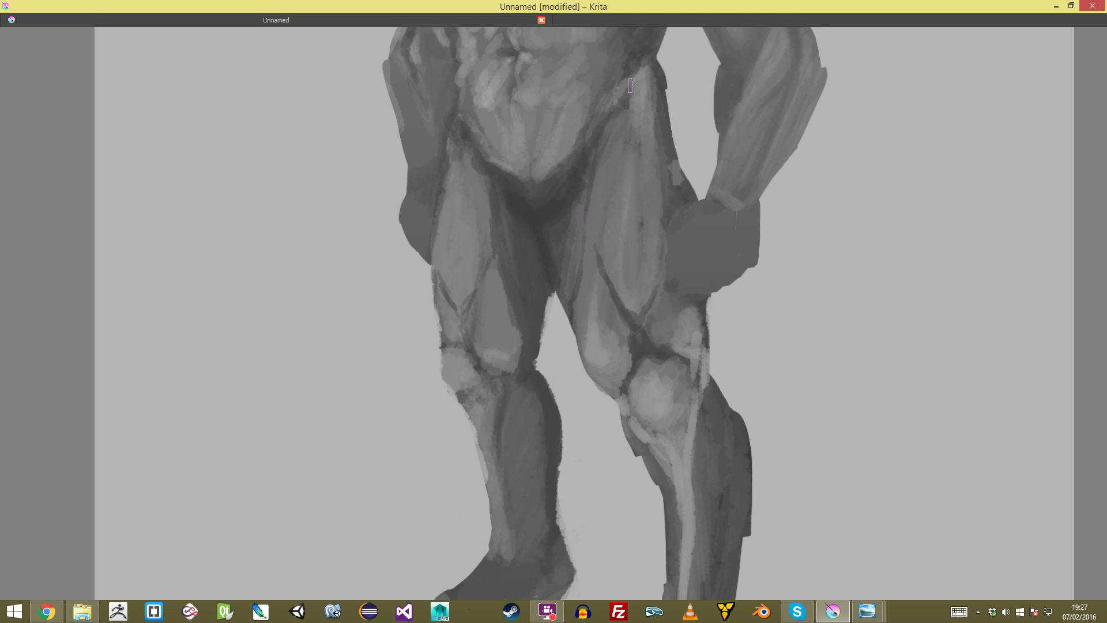
Step: Paint a long light muscle strip from the left hip bone down the inner thigh, and undo the extra stroke below the kneecap
mouse_move(633, 93)
left_mouse_down()
mouse_move(607, 139)
mouse_move(594, 185)
left_mouse_up()
left_click_drag(614, 111, 579, 305)
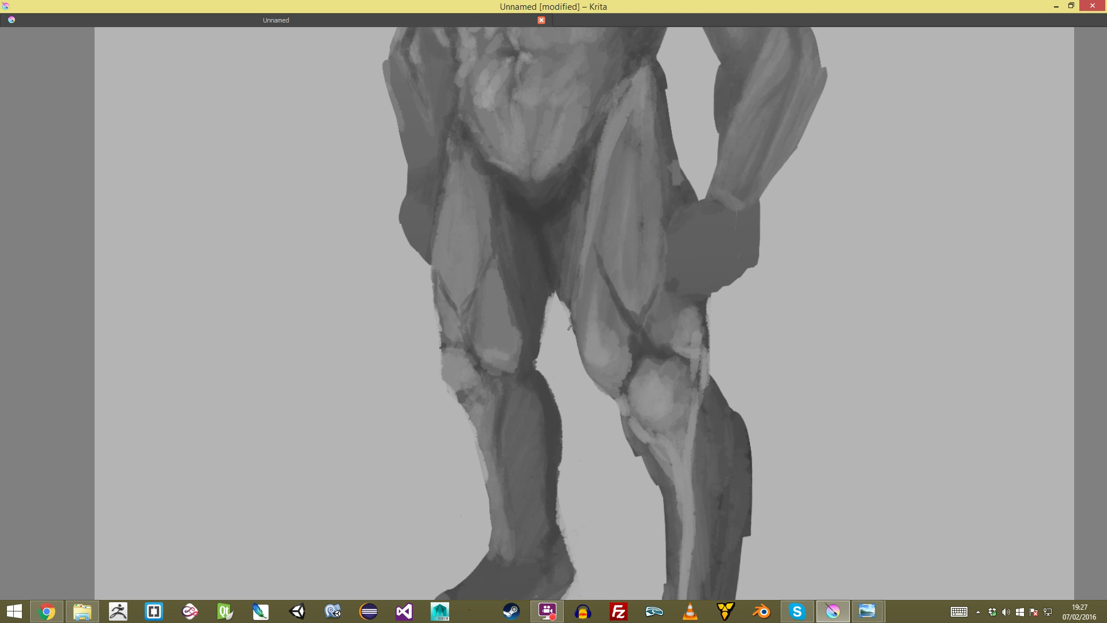
mouse_move(623, 409)
left_mouse_down()
mouse_move(693, 447)
mouse_move(630, 428)
mouse_move(641, 444)
left_mouse_up()
key("ctrl+z")
scroll(669, 473, "down", 5)
scroll(670, 473, "up", 5)
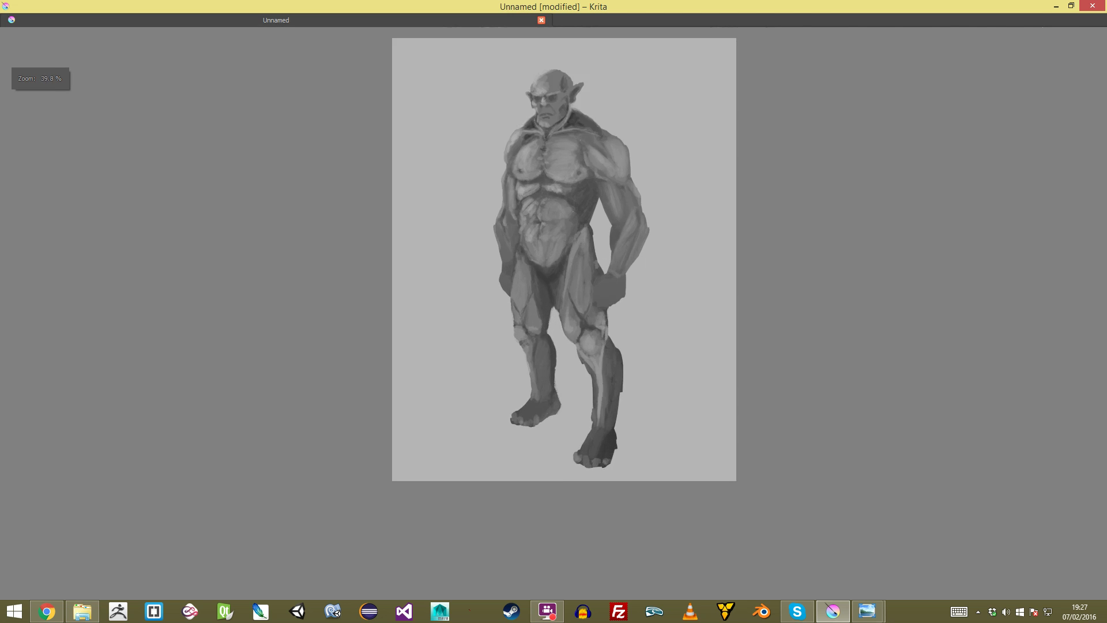
Step: Refine the teardrop muscle above the left knee with a small soft highlight and a rounded lower edge
scroll(657, 393, "up", 2)
left_click_drag(657, 392, 666, 315)
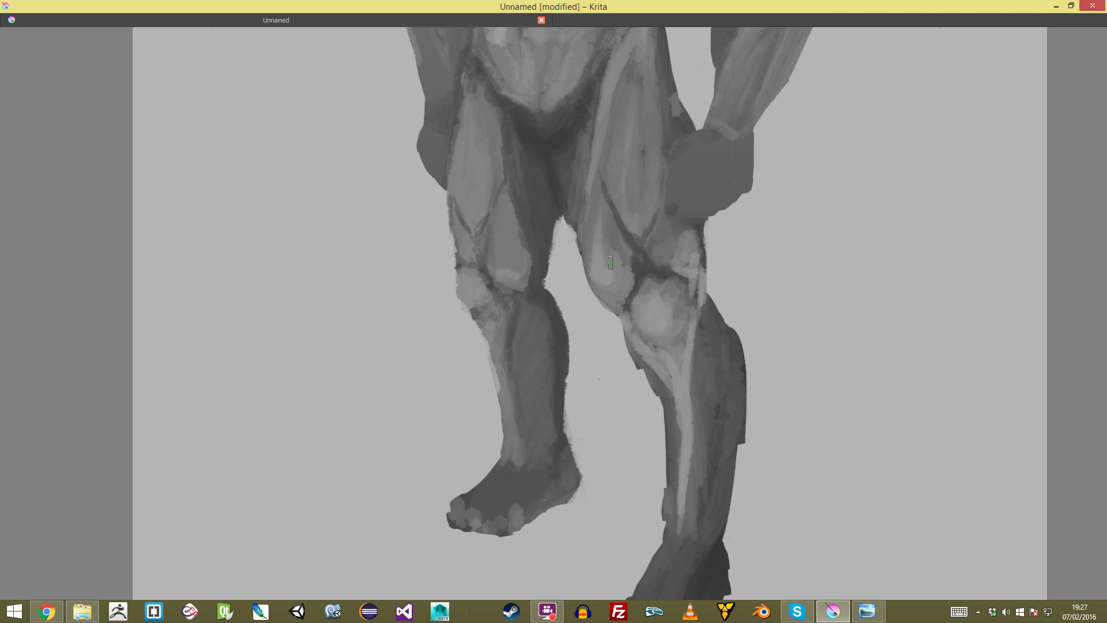
mouse_move(629, 253)
left_mouse_down()
mouse_move(634, 290)
mouse_move(609, 317)
left_mouse_up()
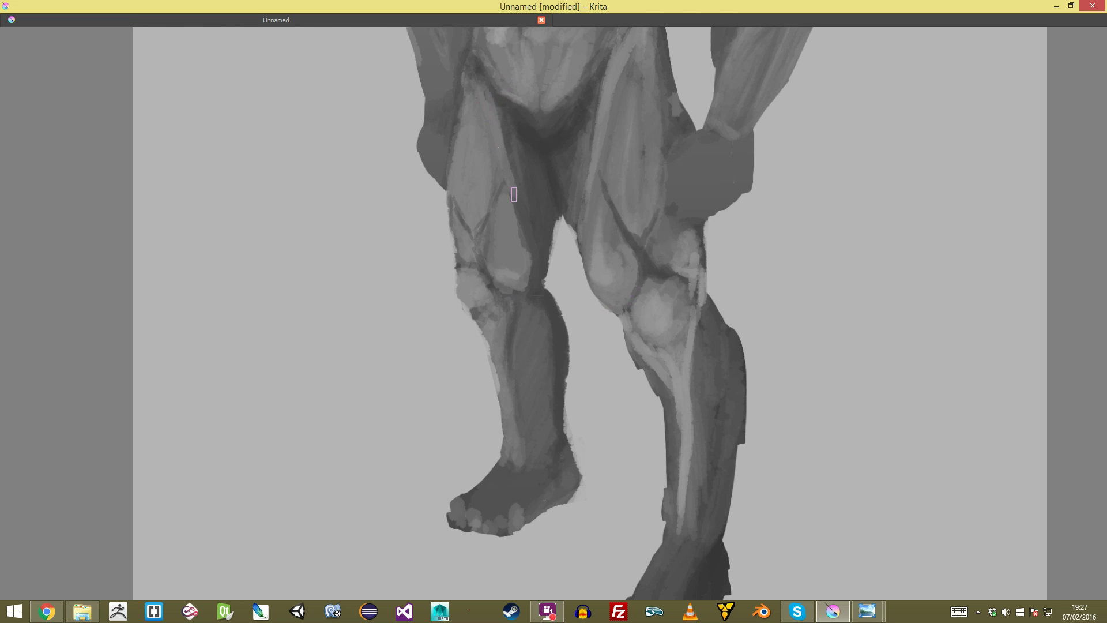
Step: Paint lighter strokes along the inner edge of the right thigh and fill the right shin with a flat light plane
mouse_move(531, 247)
left_mouse_down()
mouse_move(514, 292)
mouse_move(534, 255)
mouse_move(524, 282)
mouse_move(500, 303)
mouse_move(516, 291)
mouse_move(505, 325)
mouse_move(485, 326)
mouse_move(511, 445)
left_mouse_up()
scroll(508, 442, "down", 4)
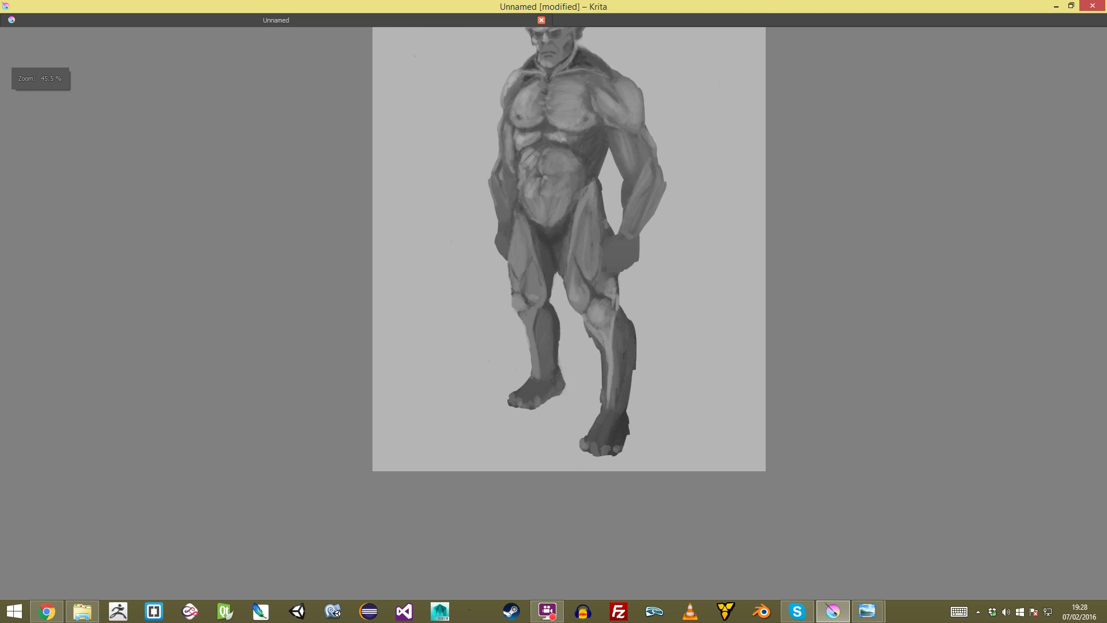
scroll(508, 442, "up", 4)
left_click_drag(522, 254, 505, 292)
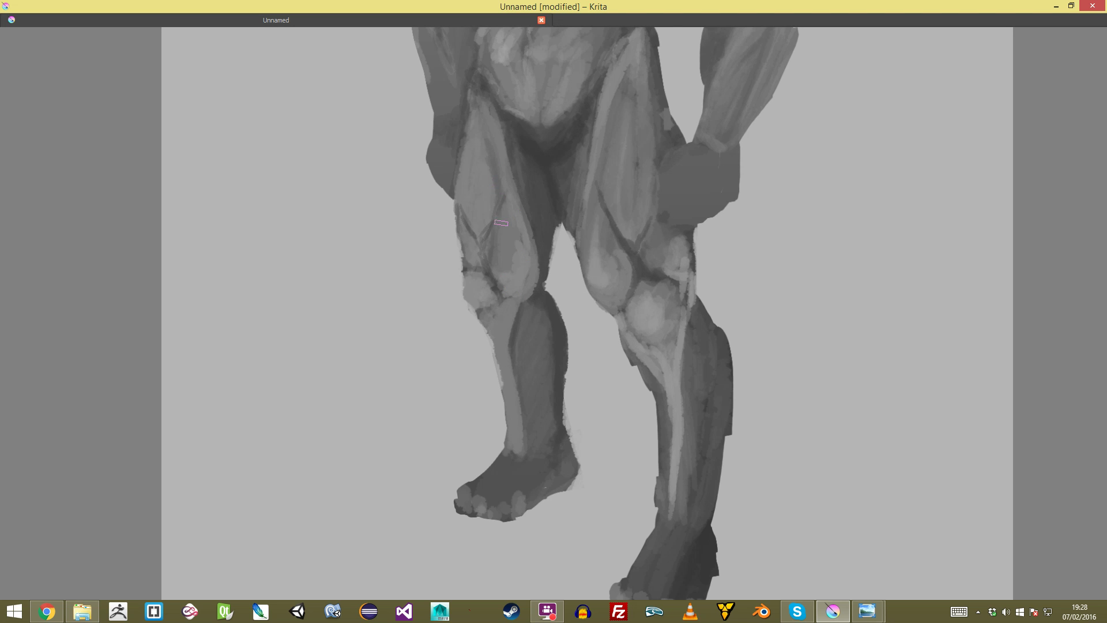
scroll(498, 180, "down", 5)
scroll(497, 179, "up", 6)
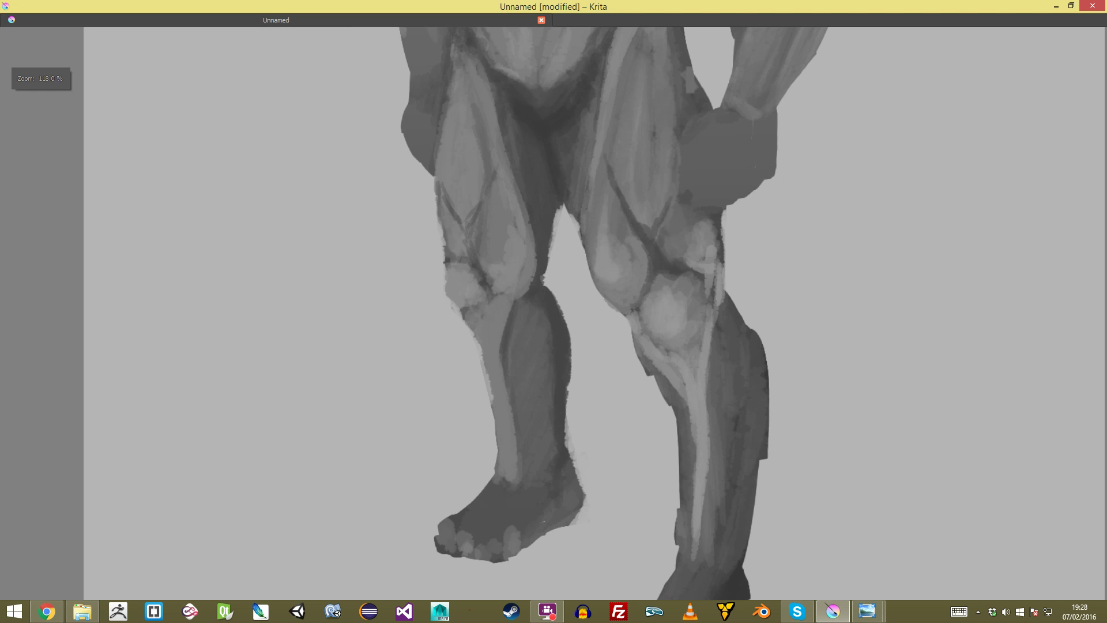
Step: Soften the dark muscle separations around the left knee with sampled greys and widen the light plane down the left shin
left_click_drag(631, 196, 611, 246)
left_click(614, 238, "ctrl")
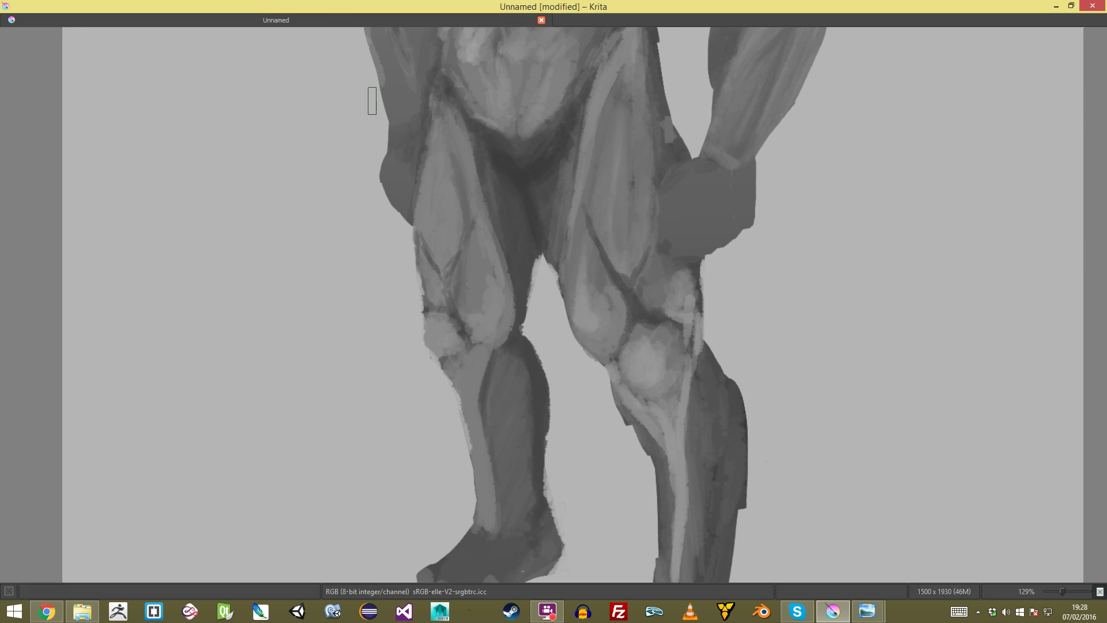
key("Tab")
key("Tab")
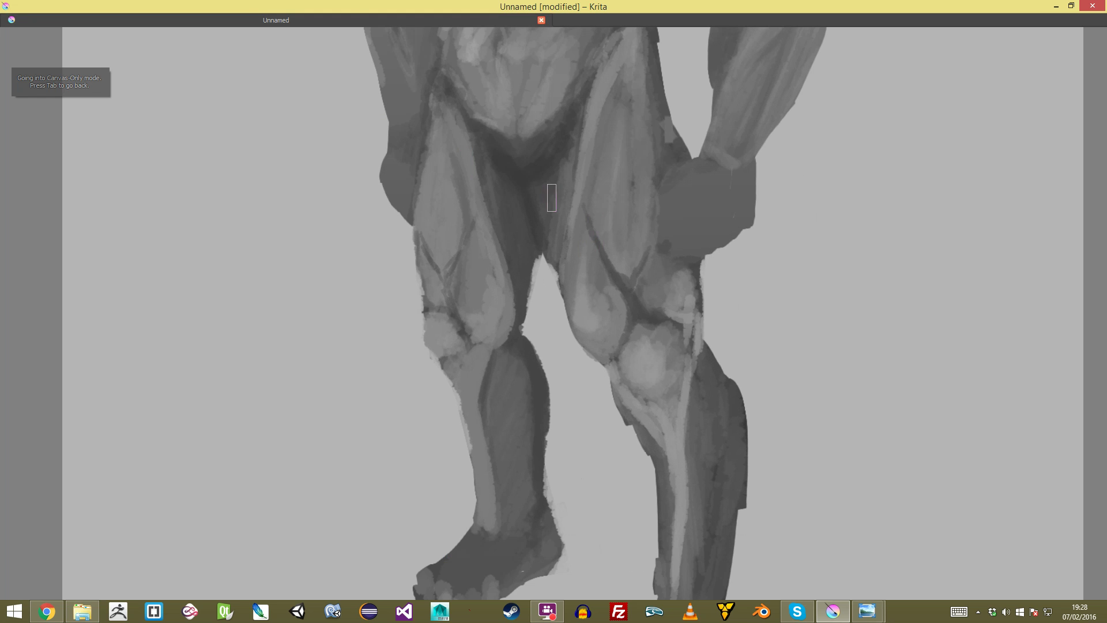
mouse_move(594, 227)
left_mouse_down()
mouse_move(603, 319)
mouse_move(613, 303)
mouse_move(616, 334)
left_mouse_up()
mouse_move(639, 272)
left_mouse_down()
mouse_move(646, 306)
mouse_move(702, 358)
mouse_move(682, 417)
left_mouse_up()
mouse_move(686, 489)
left_mouse_down()
mouse_move(676, 374)
mouse_move(673, 514)
left_mouse_up()
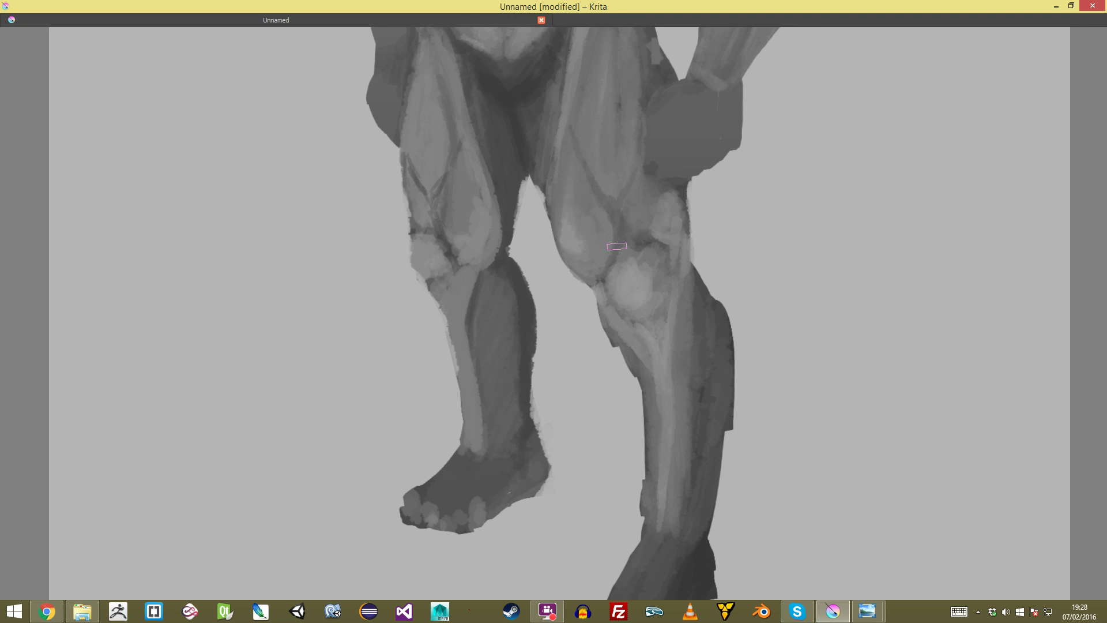
Step: Soften the muscle separations above the right knee and repaint the right kneecap as a broader light shape
left_click_drag(332, 255, 343, 300)
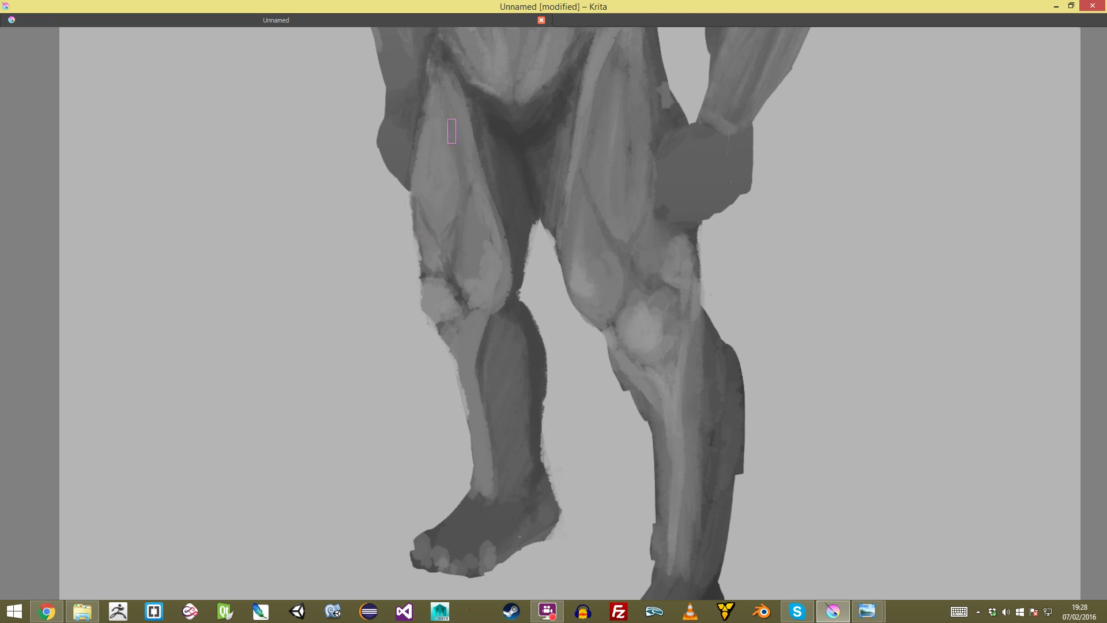
left_click_drag(412, 254, 415, 259)
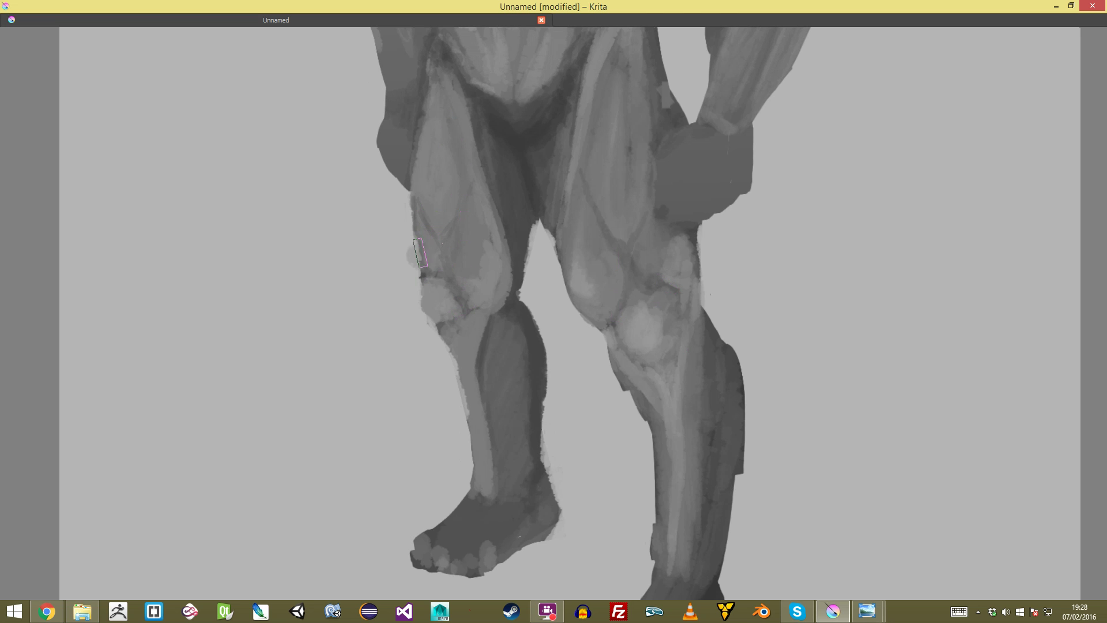
left_click(438, 305, "ctrl")
left_click_drag(459, 290, 459, 308)
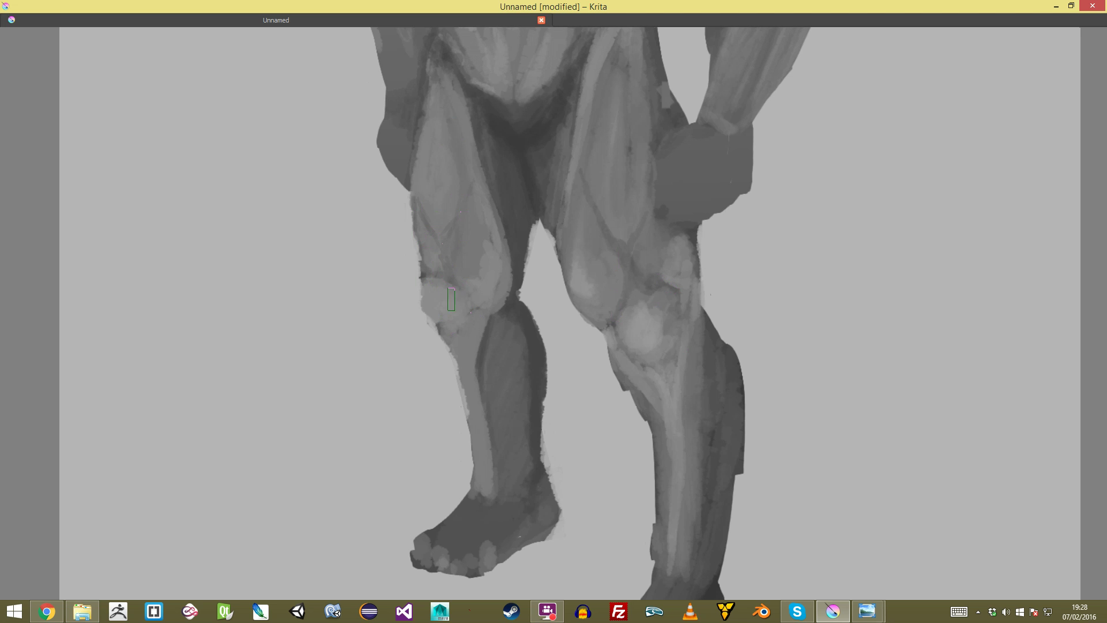
scroll(554, 313, "down", 5)
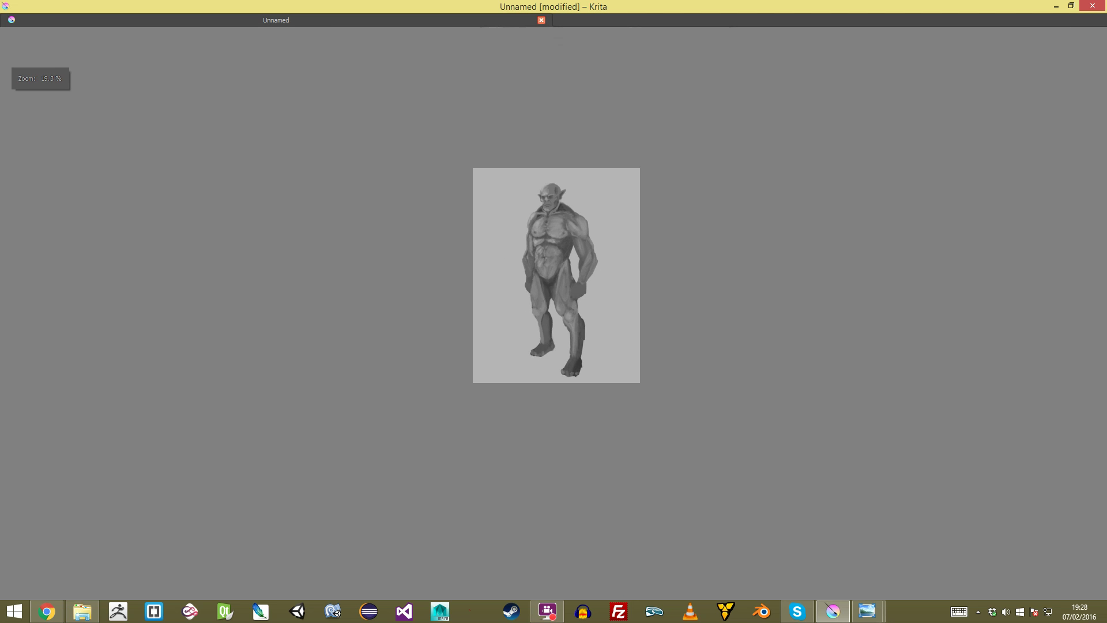
Step: Brighten the long outer muscle of the right thigh into a smooth light oval
key("plus")
key("plus")
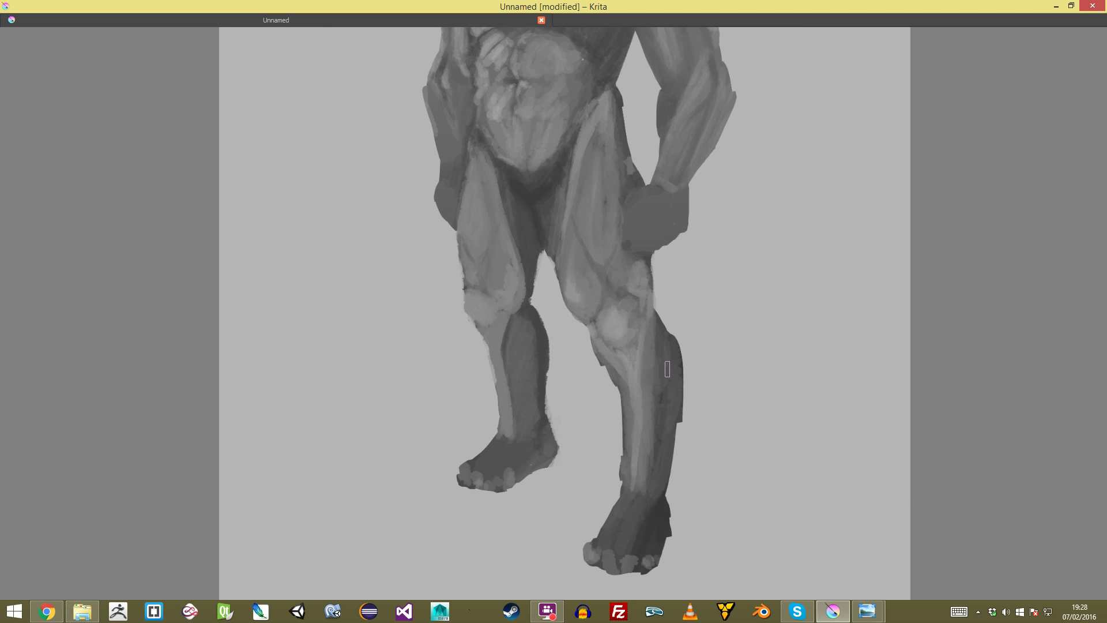
key("plus")
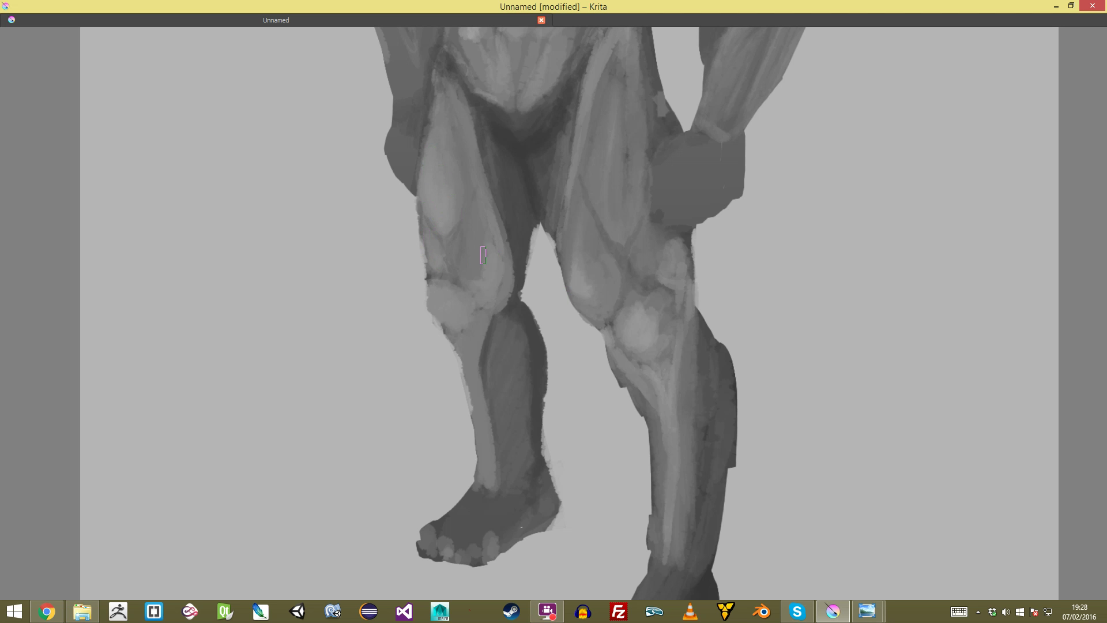
scroll(553, 313, "down", 5)
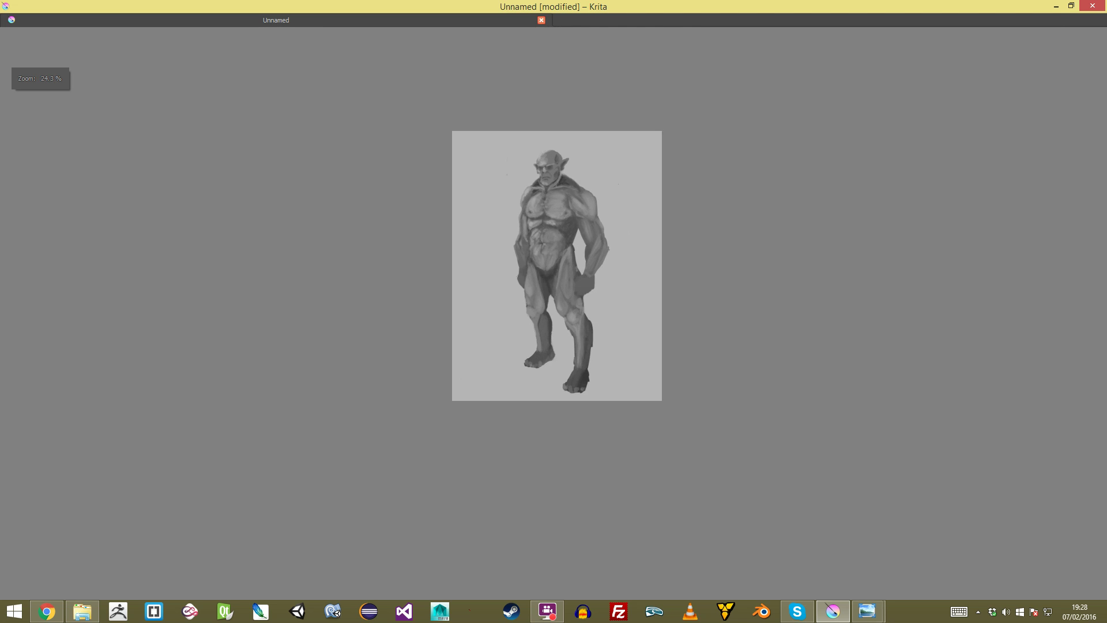
Step: Paint lighter strokes on the right calf muscle and refine the contour behind the right ankle
scroll(553, 313, "up", 5)
left_click_drag(467, 387, 477, 327)
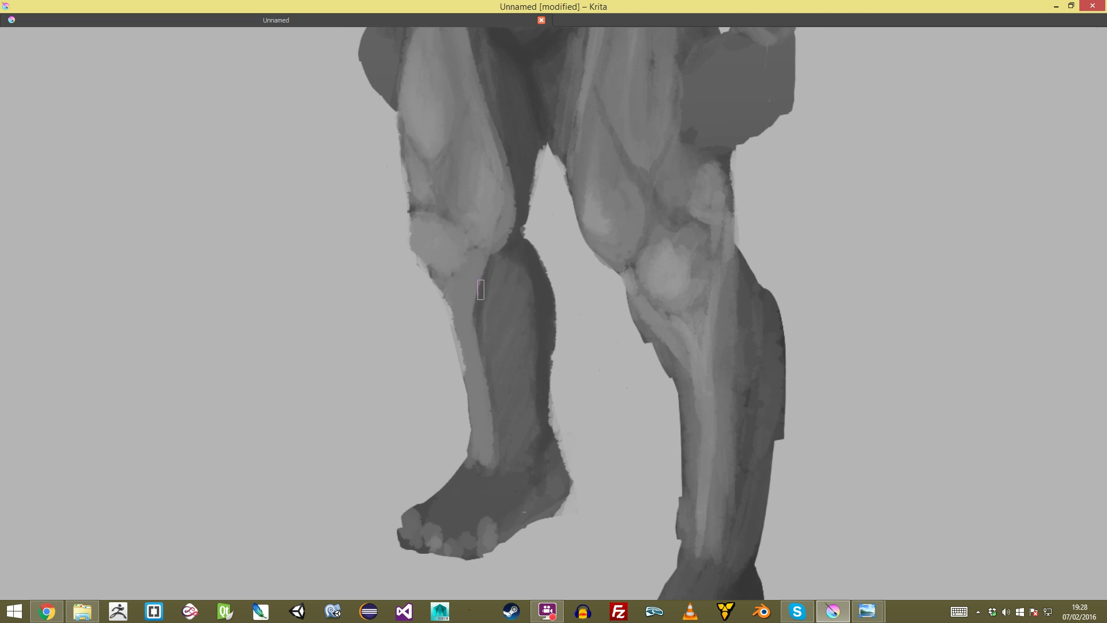
mouse_move(516, 272)
left_mouse_down()
mouse_move(504, 248)
mouse_move(535, 285)
mouse_move(535, 269)
mouse_move(543, 309)
mouse_move(517, 348)
left_mouse_up()
mouse_move(554, 389)
left_mouse_down()
mouse_move(558, 365)
mouse_move(567, 494)
left_mouse_up()
scroll(572, 569, "down", 4)
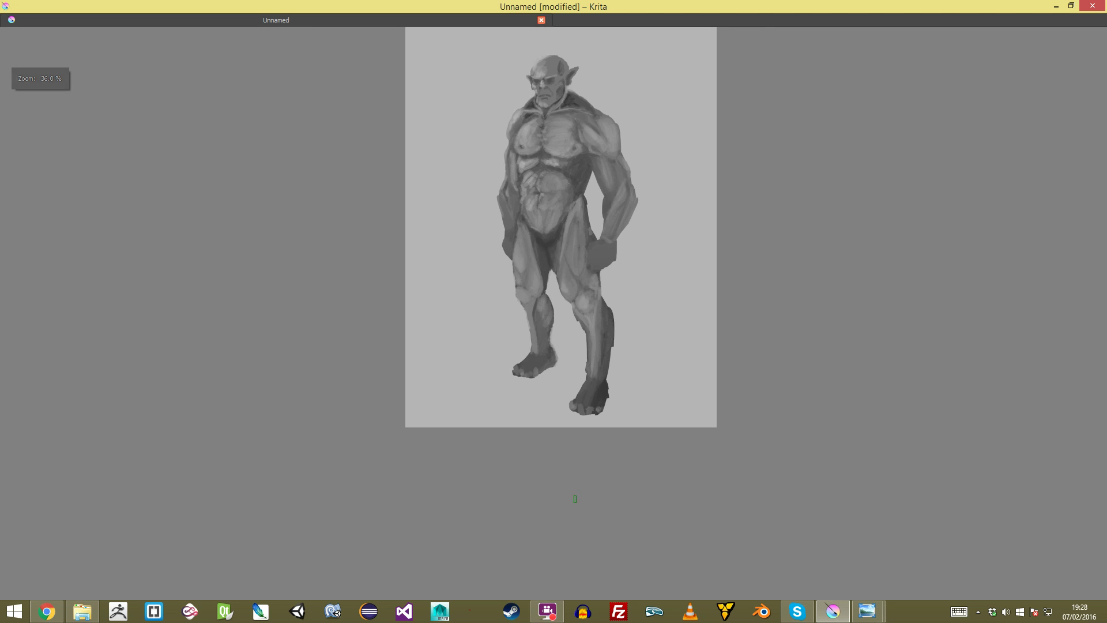
Step: Blend the right shin into the calf with sampled mid-grey strokes running down to the ankle
key("plus")
key("plus")
key("plus")
key("plus")
left_click_drag(486, 335, 488, 358)
left_click(486, 288, "ctrl")
left_click_drag(486, 289, 480, 320)
left_click(475, 308, "ctrl")
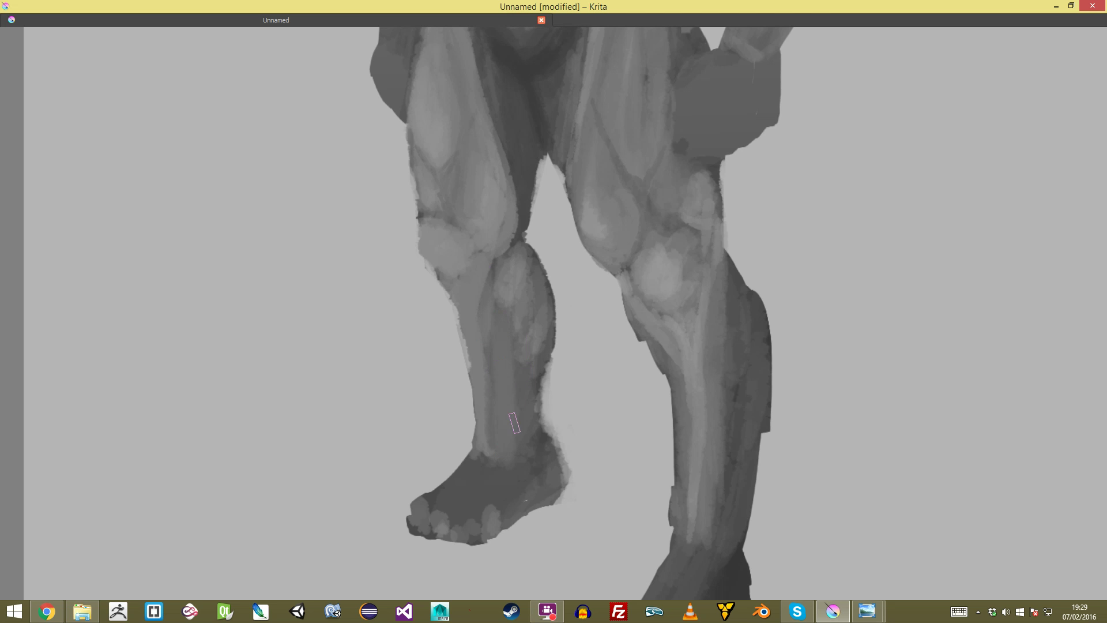
Step: Paint long lighter muscle strokes down the left calf toward the ankle
left_click_drag(605, 340, 605, 367)
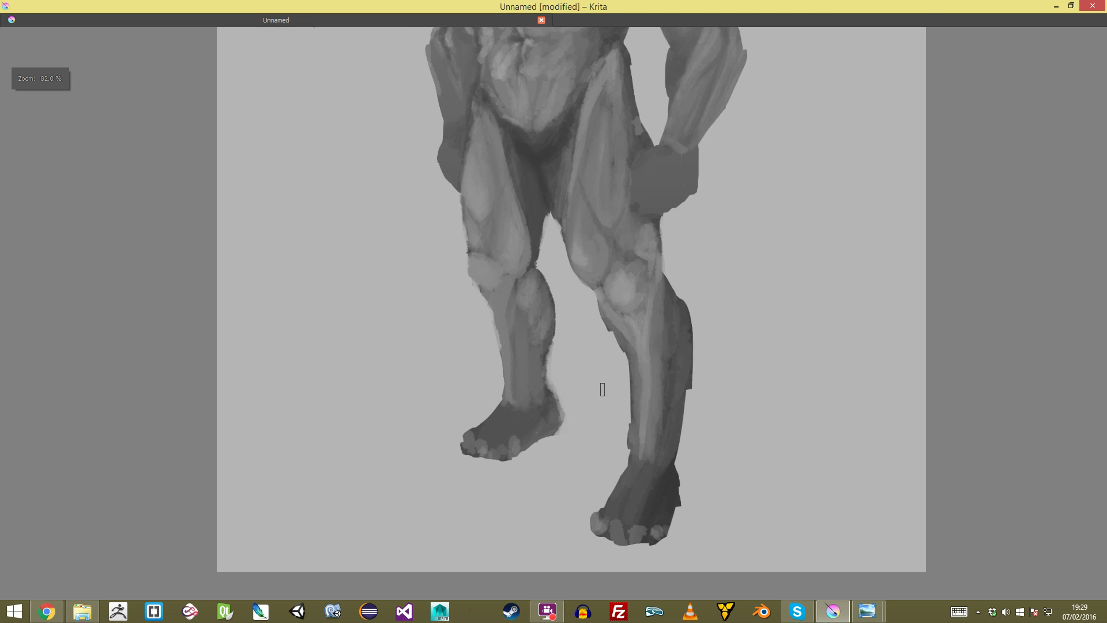
left_click_drag(671, 334, 667, 449)
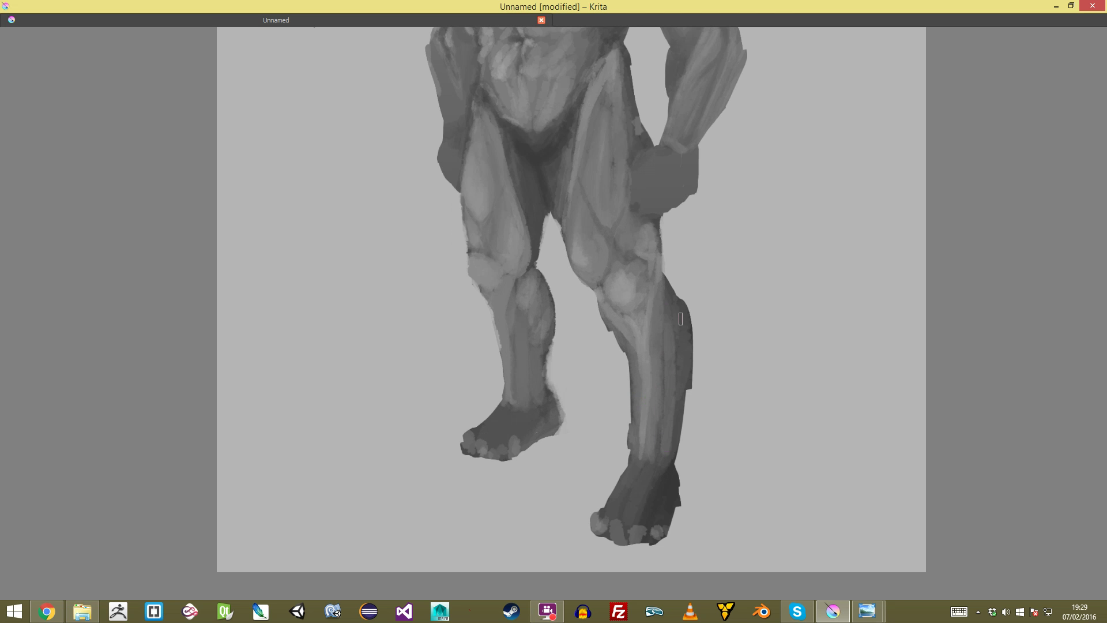
scroll(685, 386, "down", 4)
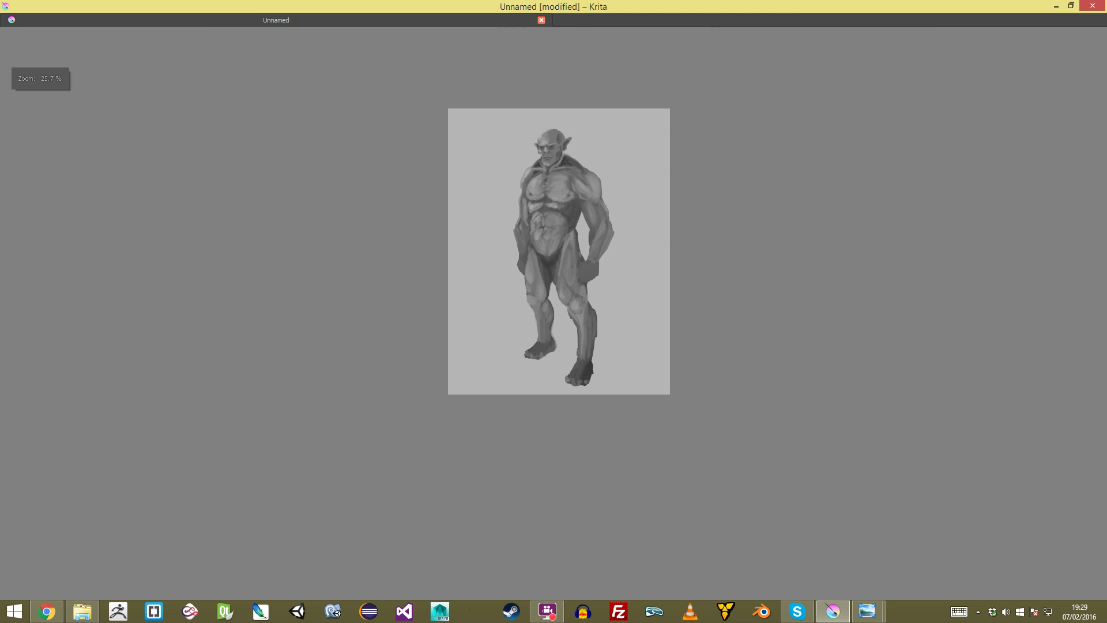
Step: Lighten the shadowed inner side of the right thigh with mid-grey muscle strokes from the groin toward the knee
left_click_drag(605, 383, 605, 342)
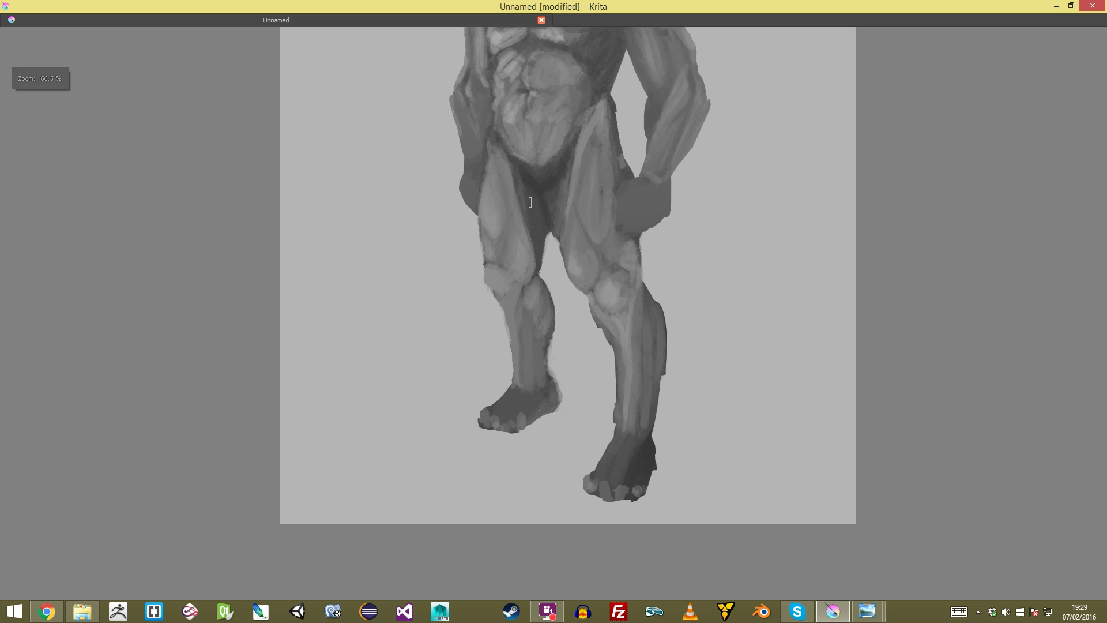
key("ctrl+plus")
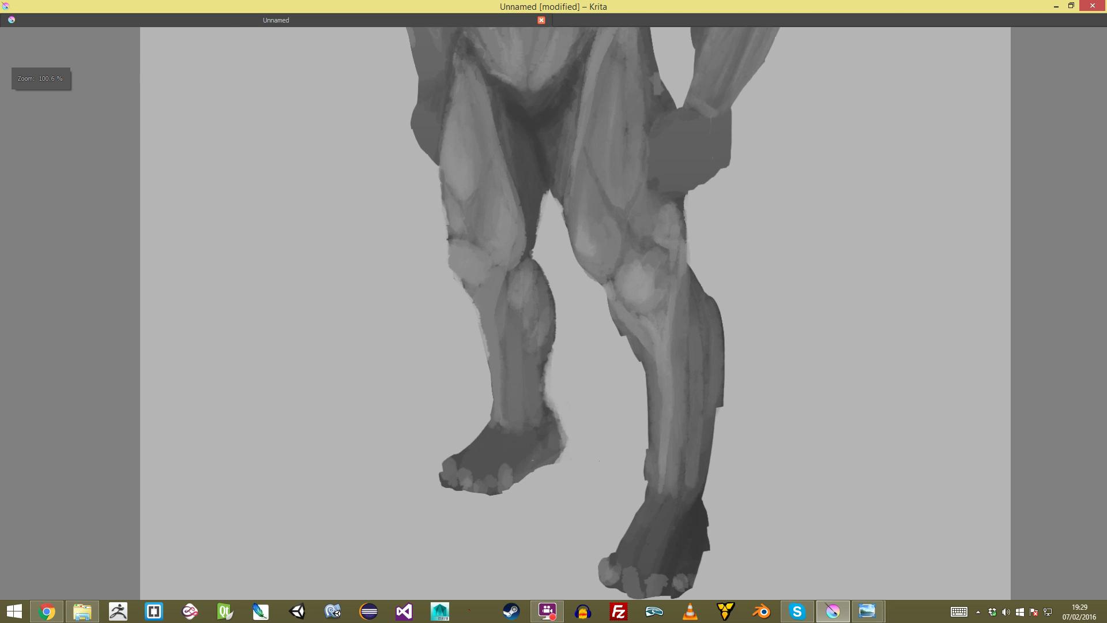
left_click_drag(515, 108, 514, 202)
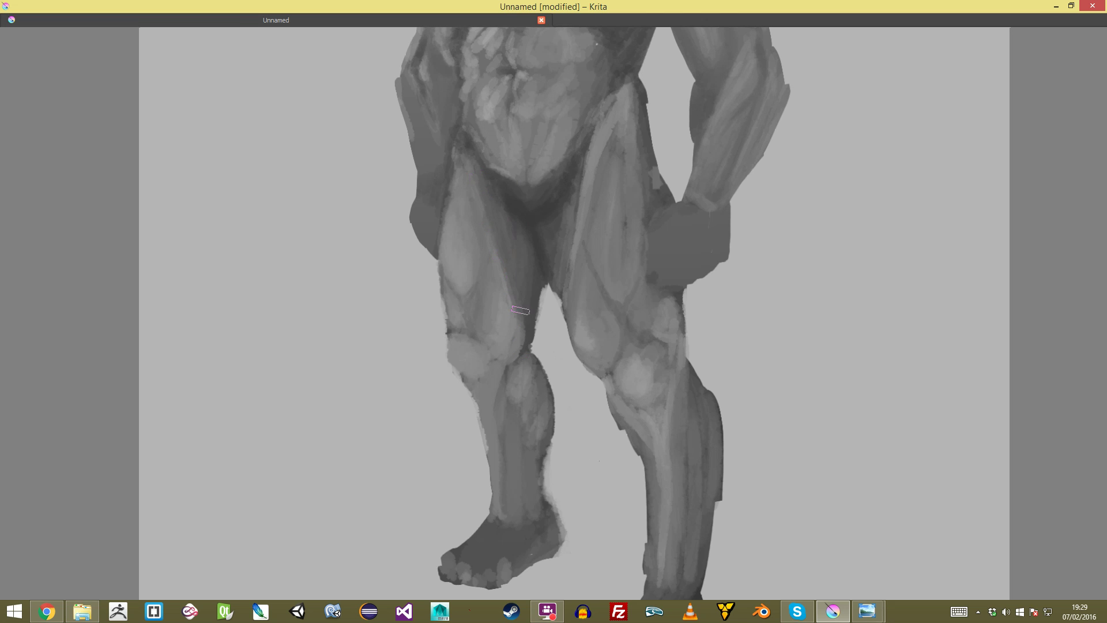
mouse_move(546, 321)
left_mouse_down()
mouse_move(594, 344)
mouse_move(554, 305)
left_mouse_up()
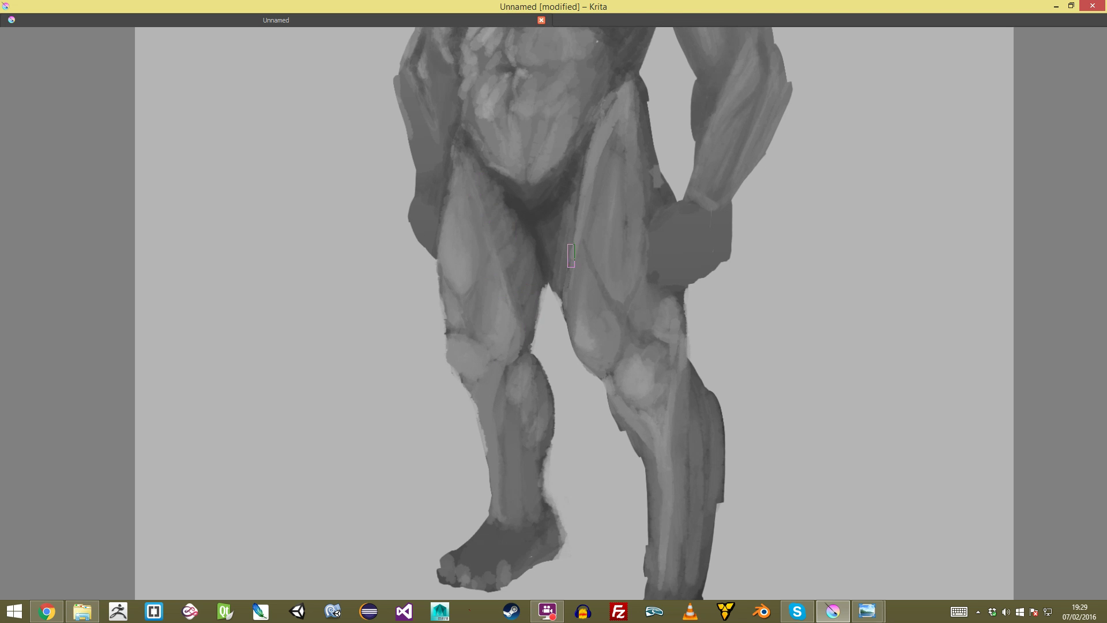
Step: Examine the whole figure and its leg shading at several magnifications
scroll(554, 314, "down", 5)
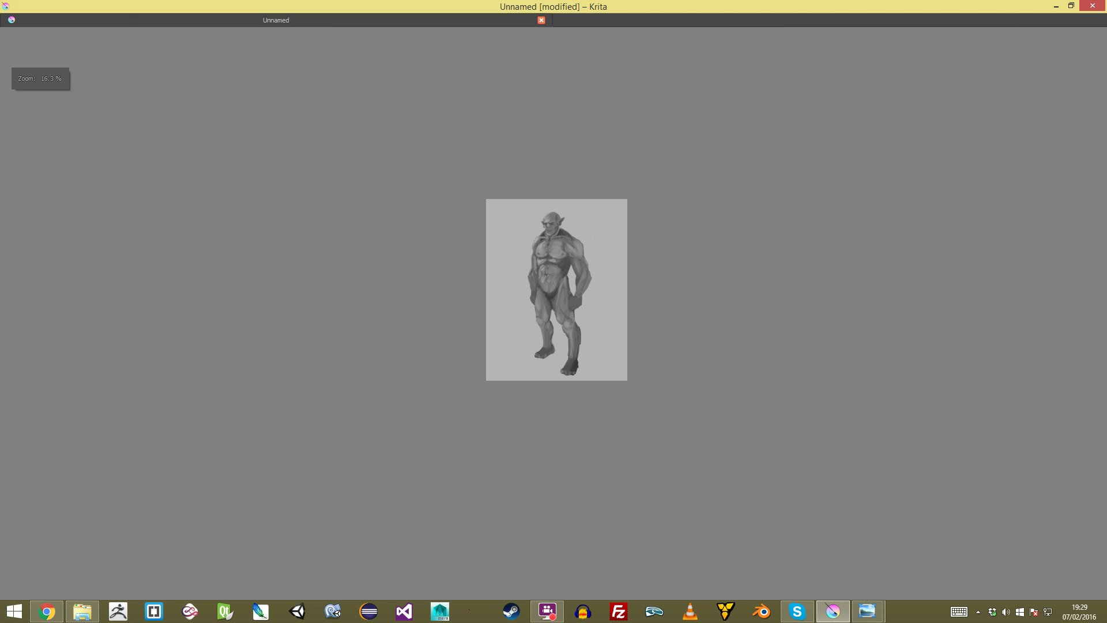
scroll(554, 314, "up", 2)
left_click_drag(796, 228, 801, 279)
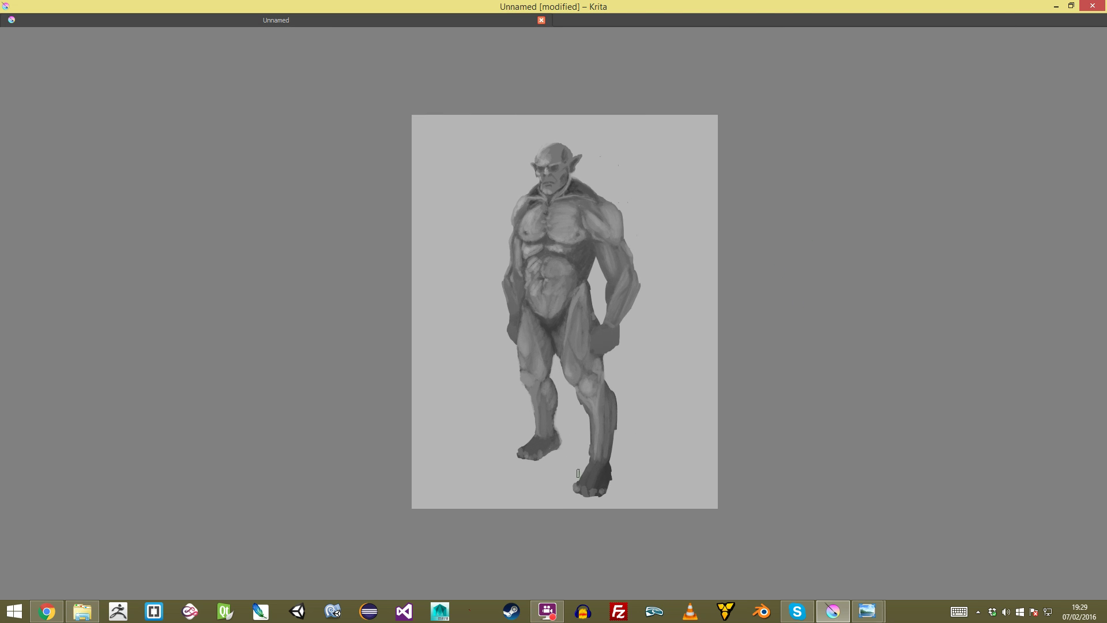
scroll(630, 437, "up", 2)
scroll(630, 437, "down", 2)
scroll(630, 437, "up", 2)
scroll(554, 313, "down", 2)
scroll(554, 314, "up", 2)
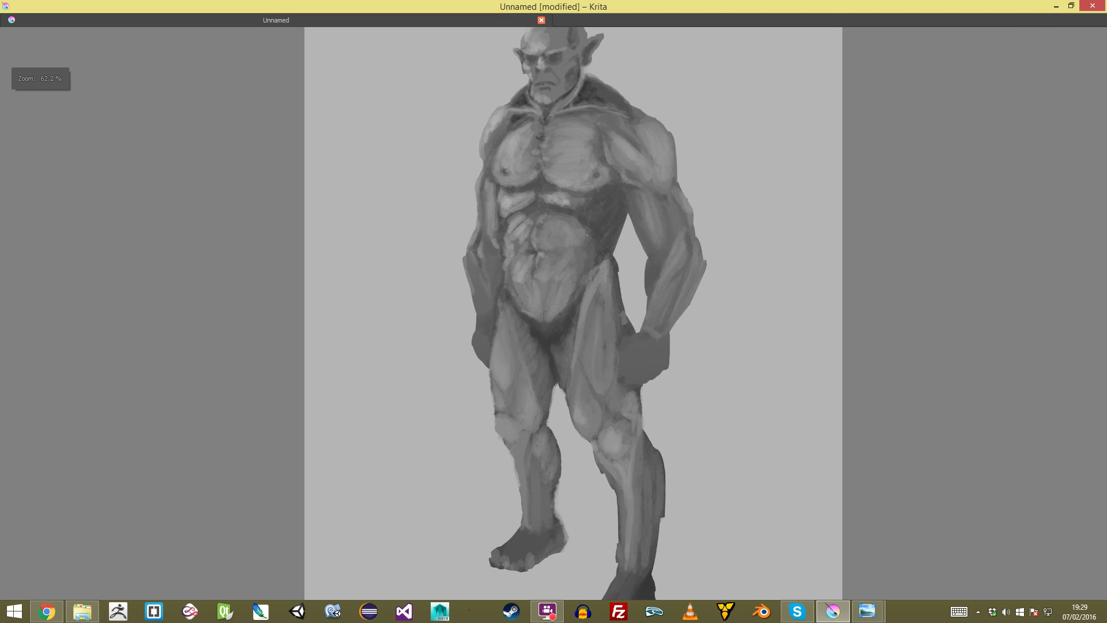
left_click_drag(571, 358, 554, 294)
scroll(554, 314, "down", 2)
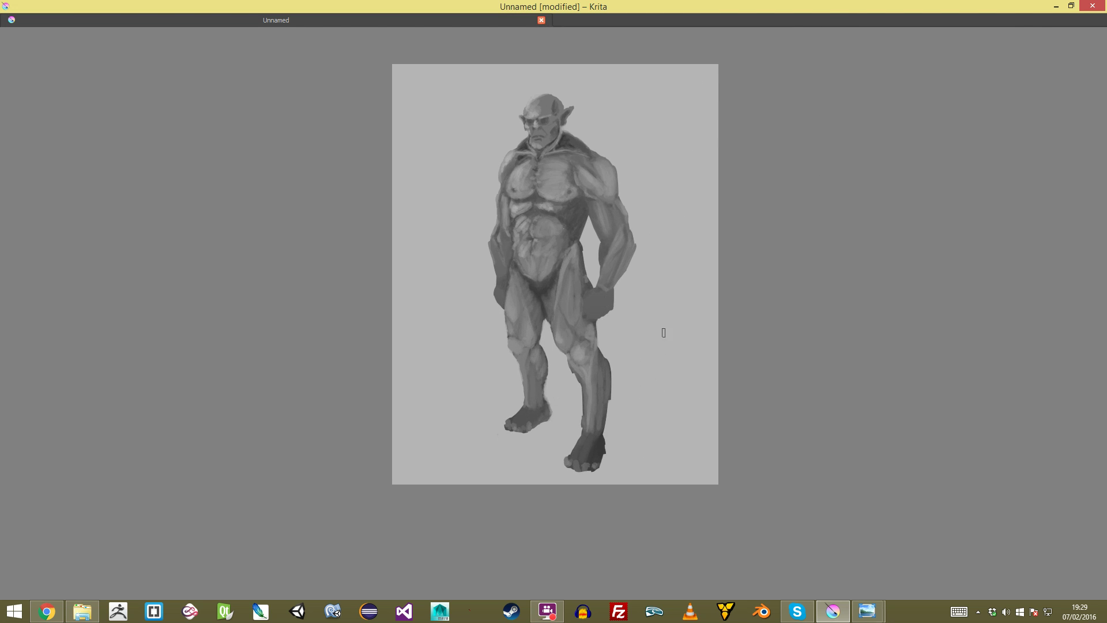
Step: Turn on alpha lock for Layer 3 and return to the canvas-only view
key("Tab")
left_click(914, 420)
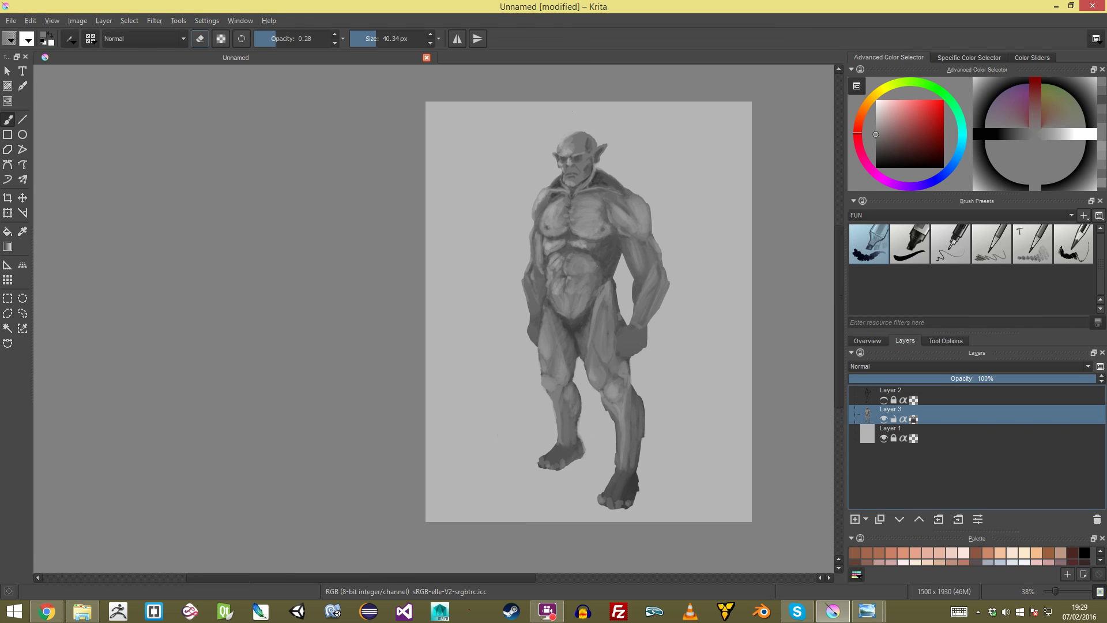
key("Tab")
Step: Glaze the left leg darker from the thigh to the shin with a sampled dark grey and a much larger brush
left_click_drag(709, 363, 643, 324)
scroll(553, 314, "up", 2)
left_click(529, 439, "ctrl")
key("bracketright")
key("bracketright")
key("bracketright")
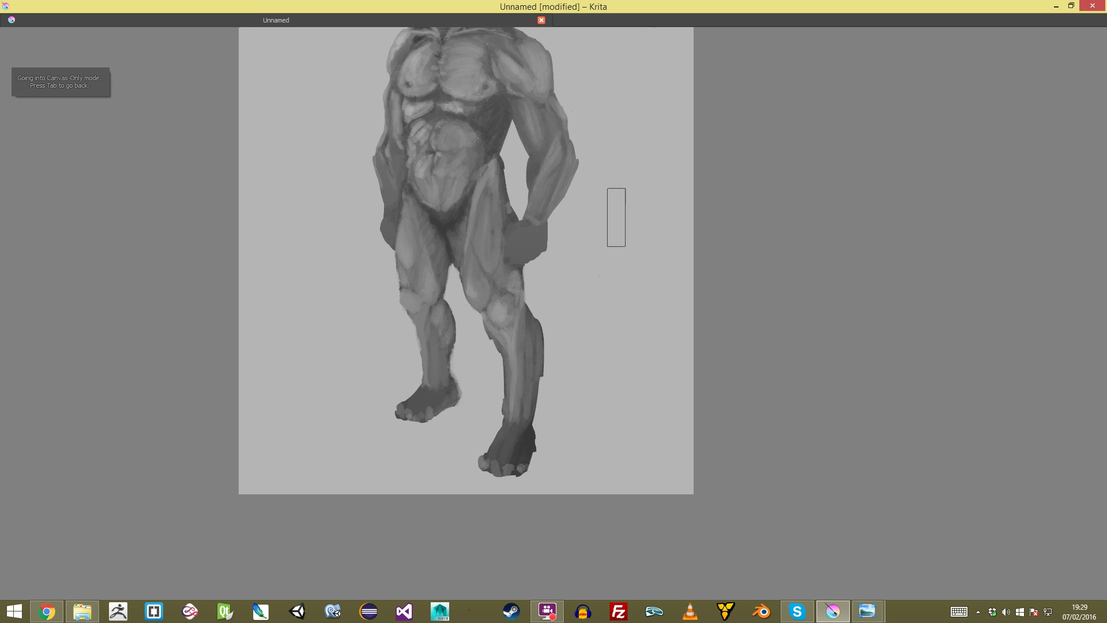
left_click_drag(464, 239, 521, 284)
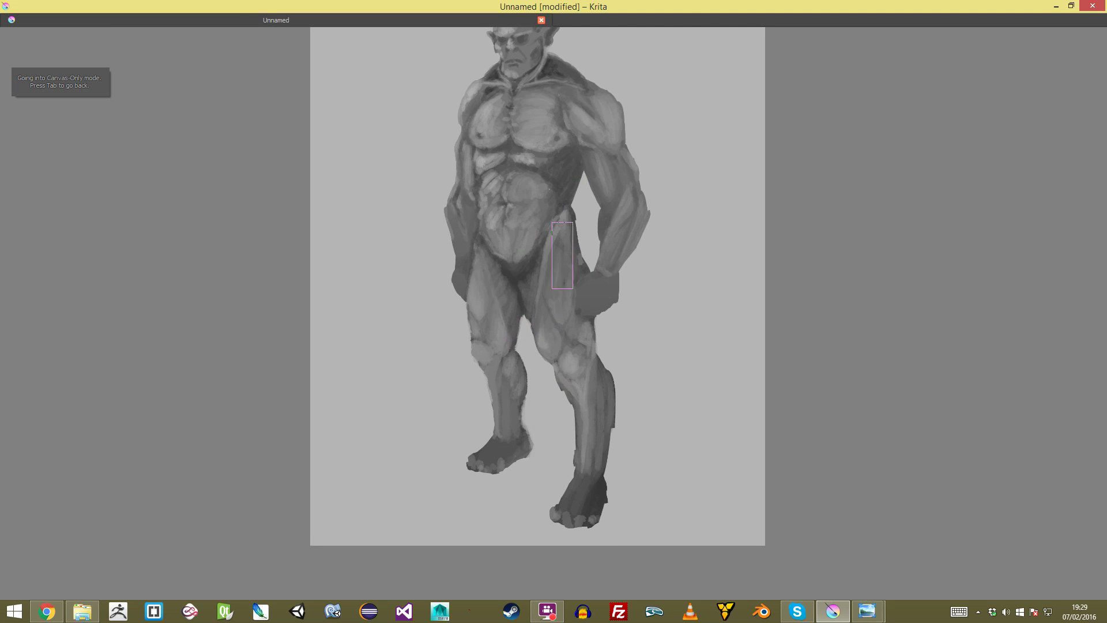
left_click_drag(597, 330, 580, 439)
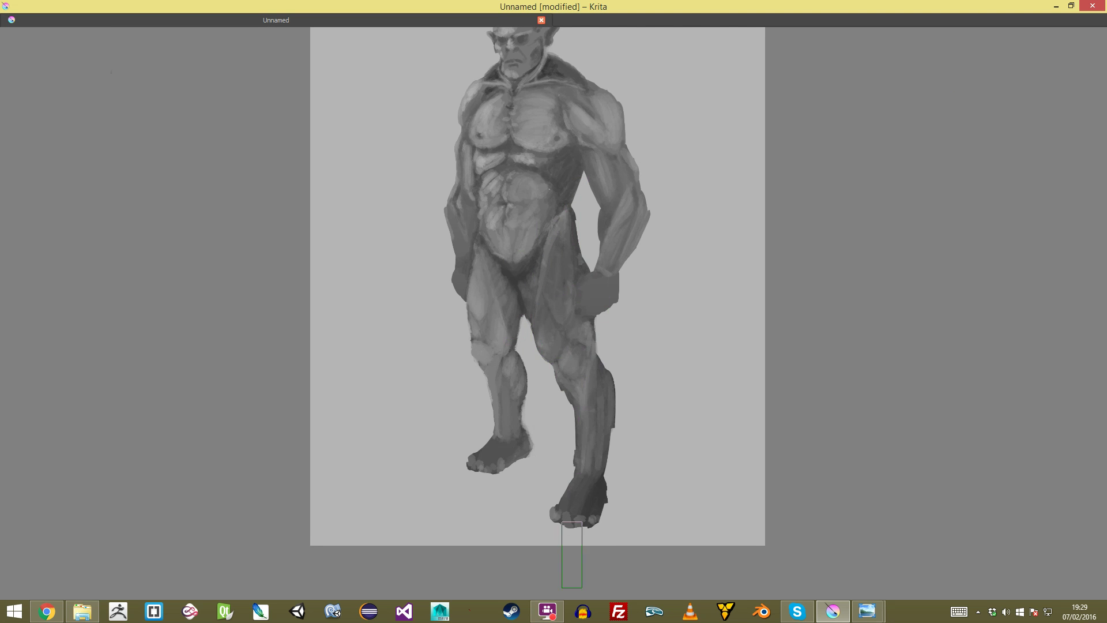
Step: Glaze the right leg darker from the thigh to the shin with the same large brush
mouse_move(479, 281)
left_mouse_down()
mouse_move(497, 298)
mouse_move(481, 404)
mouse_move(492, 432)
left_mouse_up()
left_click_drag(500, 334, 482, 283)
left_click_drag(544, 421, 544, 519)
Step: Examine the tonal balance between the legs and the upper body at several magnifications
key("plus")
key("plus")
key("plus")
key("plus")
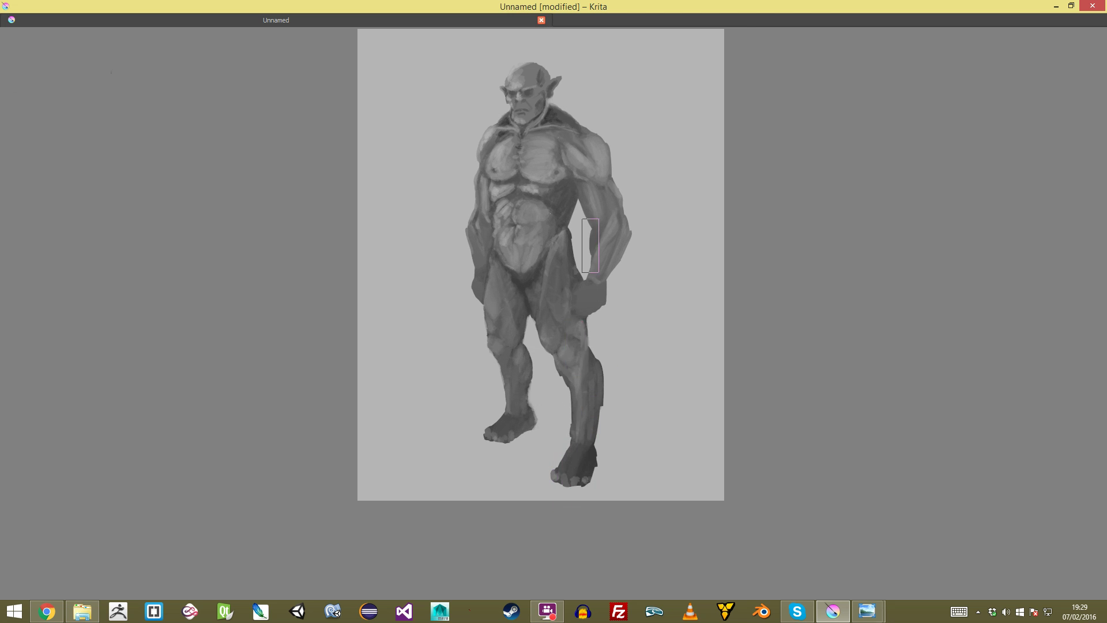
key("minus")
key("minus")
key("minus")
key("plus")
key("plus")
key("plus")
left_click_drag(609, 456, 609, 394)
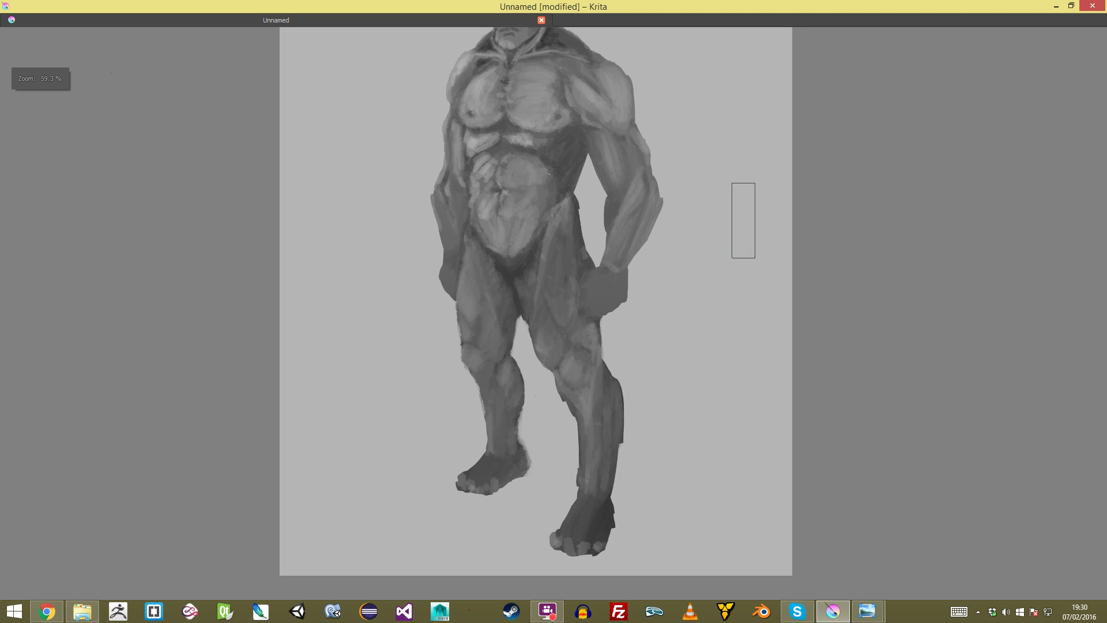
Step: Compare the torso's shading with the darkened legs, viewing both the whole figure and the chest up close
left_click_drag(651, 245, 619, 335)
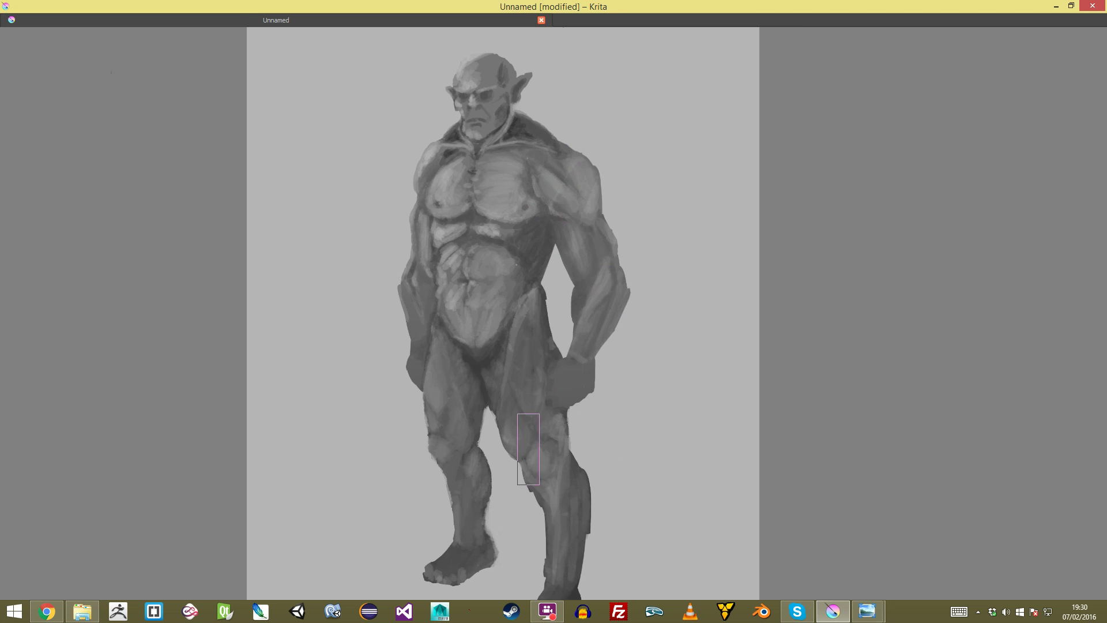
key("minus")
key("minus")
key("minus")
key("minus")
key("plus")
key("plus")
key("plus")
key("plus")
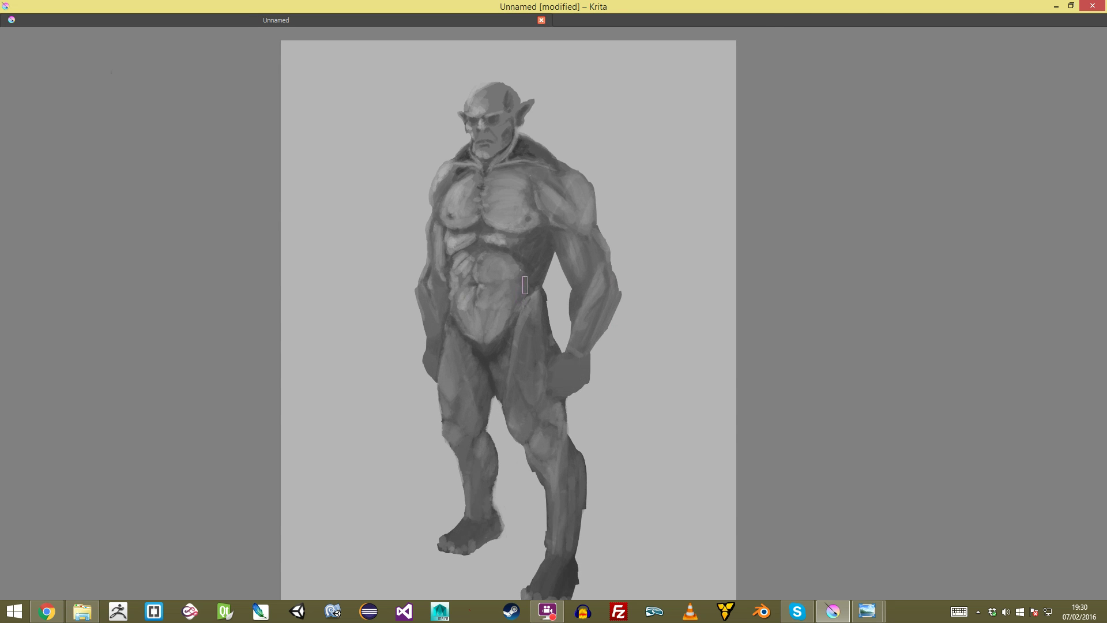
left_click_drag(521, 292, 513, 188)
left_click_drag(445, 210, 514, 275)
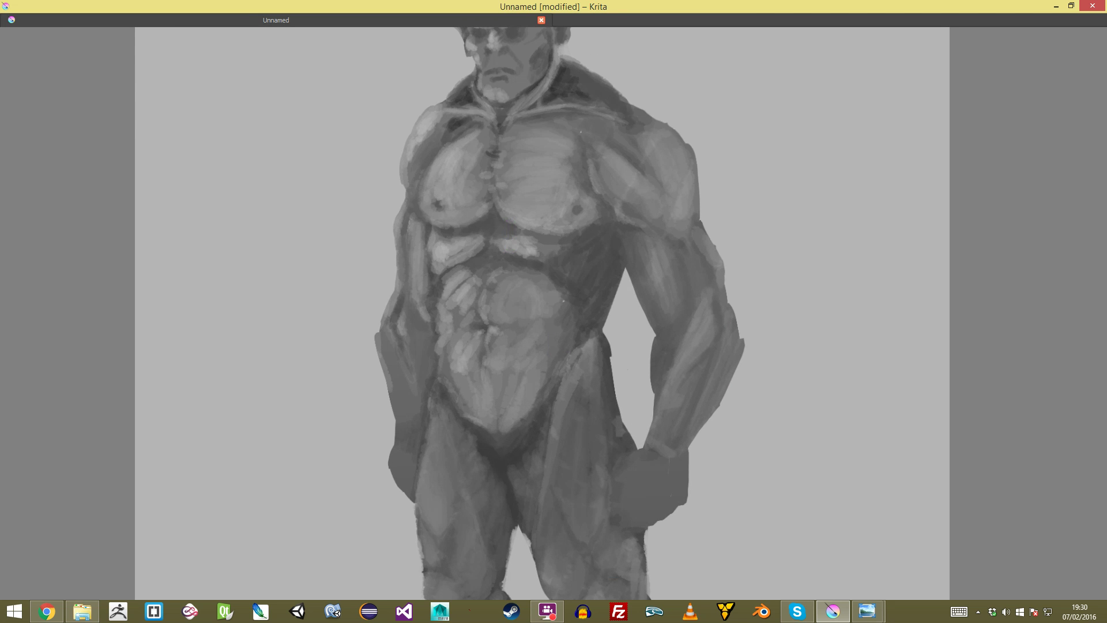
Step: Paint lighter muscle strokes on the shaded flank with a sampled grey and brighten the upper abdominals beside the midline
left_click_drag(586, 252, 585, 299)
left_click(612, 289, "ctrl")
left_click_drag(586, 182, 586, 228)
key("plus")
key("plus")
key("plus")
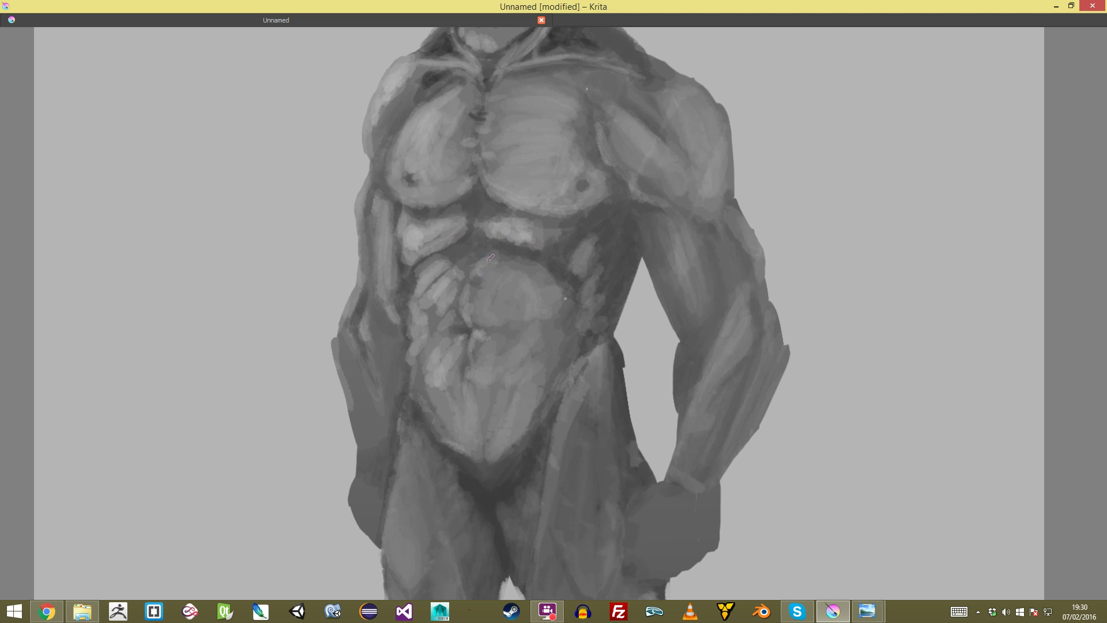
mouse_move(472, 263)
left_mouse_down()
mouse_move(476, 372)
mouse_move(477, 282)
left_mouse_up()
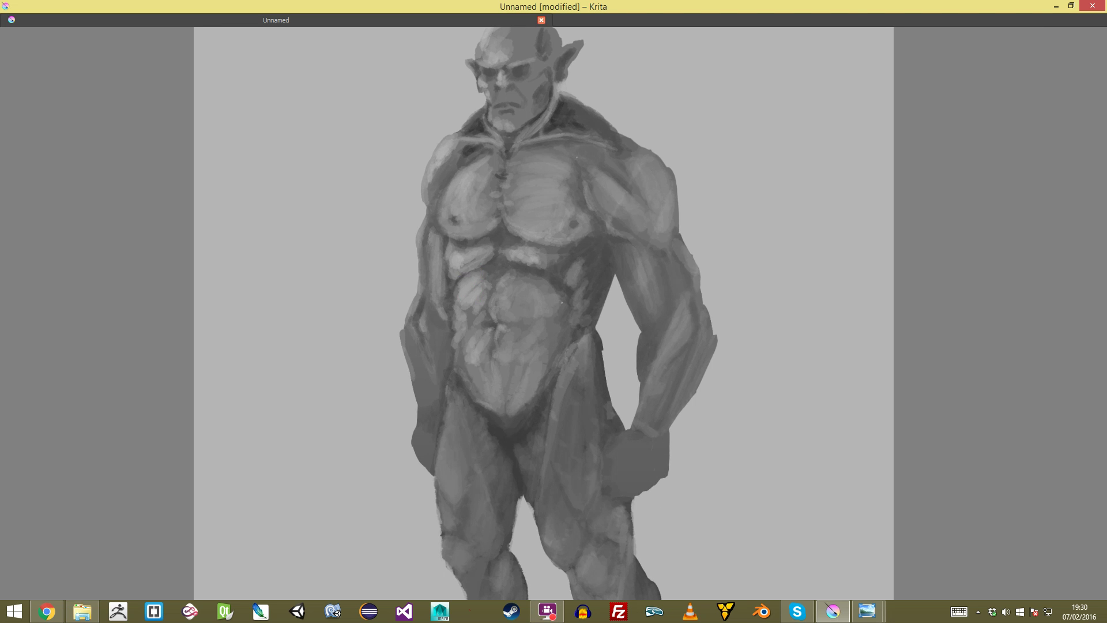
key("2")
key("1")
key("2")
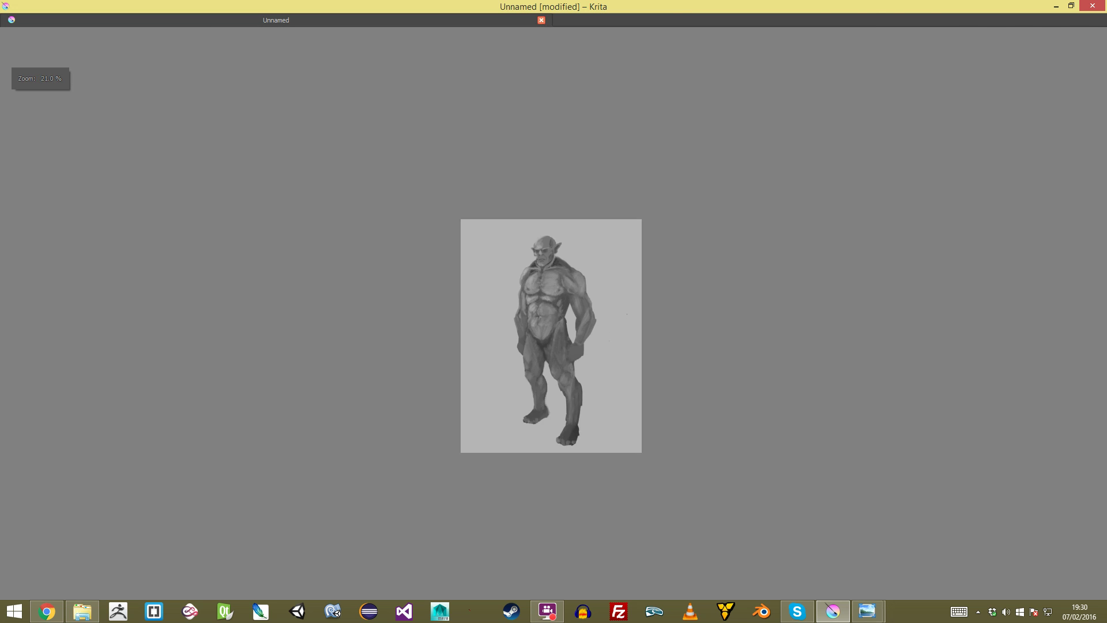
Step: Outline the head with a freehand selection and shift it slightly upward from the neck using the Transform tool
key("ctrl+plus")
key("ctrl+plus")
mouse_move(548, 260)
left_mouse_down()
mouse_move(561, 358)
mouse_move(561, 260)
left_mouse_up()
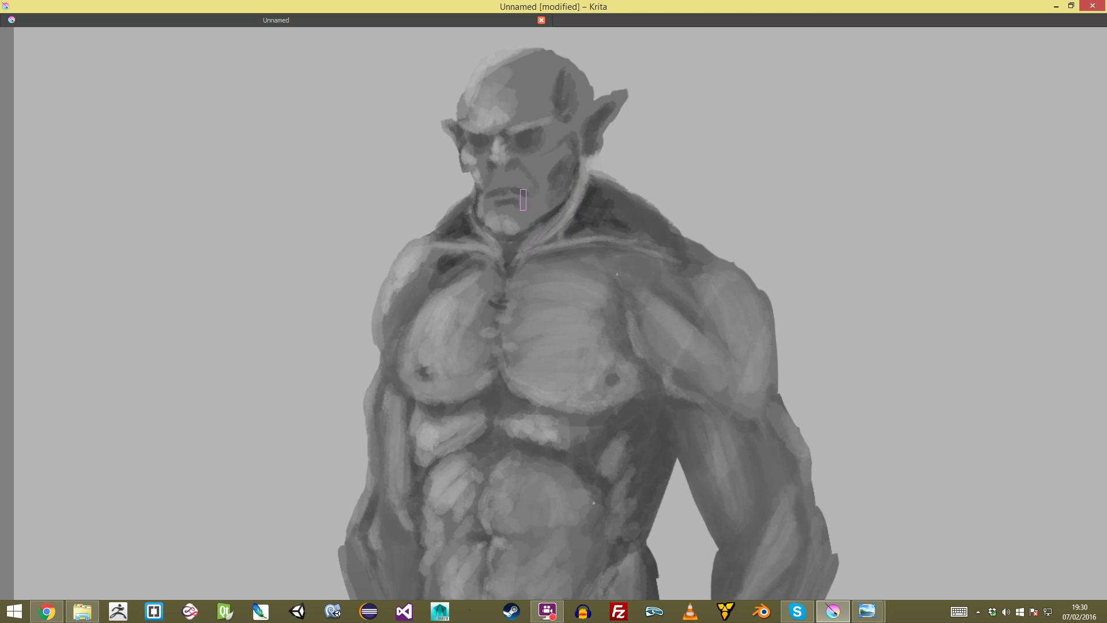
mouse_move(470, 215)
left_mouse_down()
mouse_move(516, 294)
mouse_move(516, 462)
mouse_move(516, 346)
left_mouse_up()
left_click_drag(568, 260, 572, 216)
left_click_drag(605, 141, 486, 165)
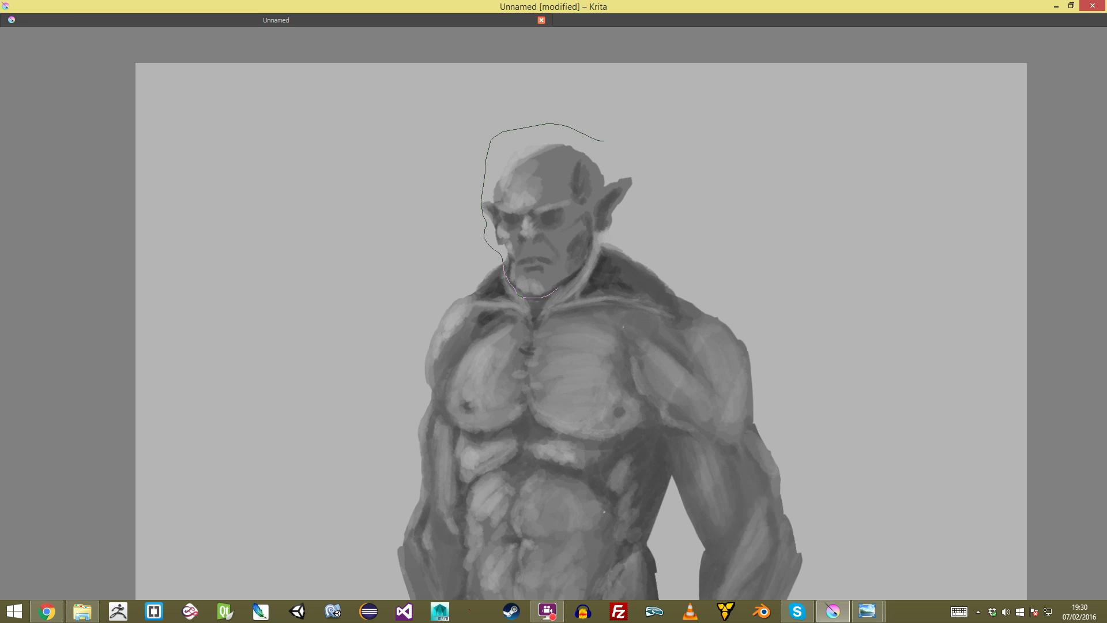
mouse_move(594, 236)
left_mouse_down()
mouse_move(606, 142)
mouse_move(600, 156)
left_mouse_up()
key("ctrl+t")
left_click_drag(558, 199, 556, 240)
key("Return")
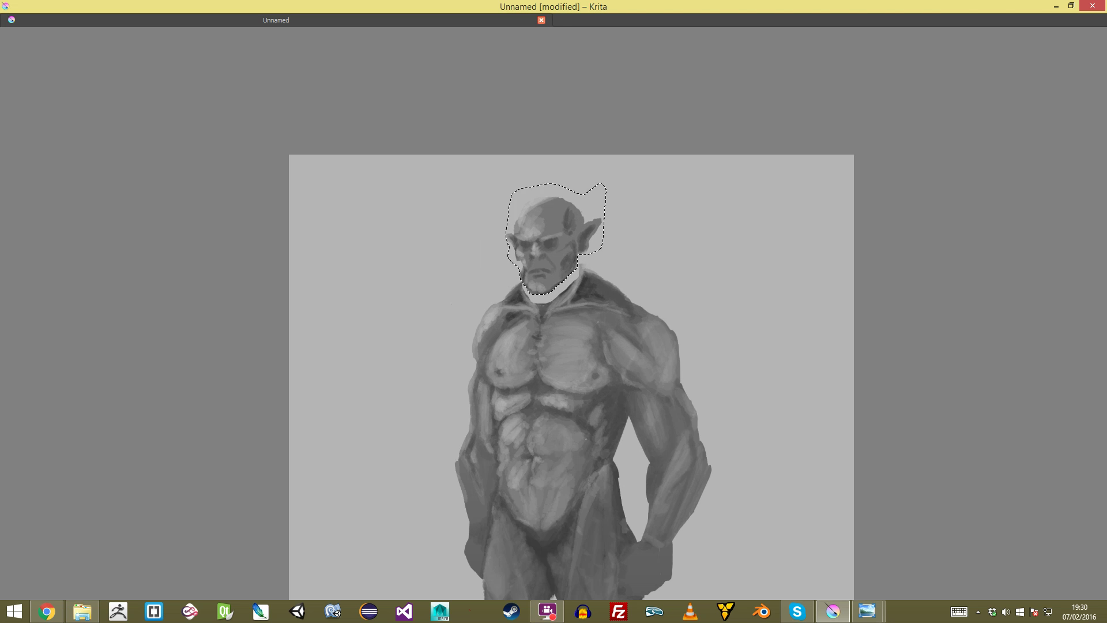
Step: Examine the raised head's proportion to the body at several magnifications
key("minus")
key("minus")
key("minus")
key("plus")
key("plus")
key("plus")
key("plus")
key("plus")
key("plus")
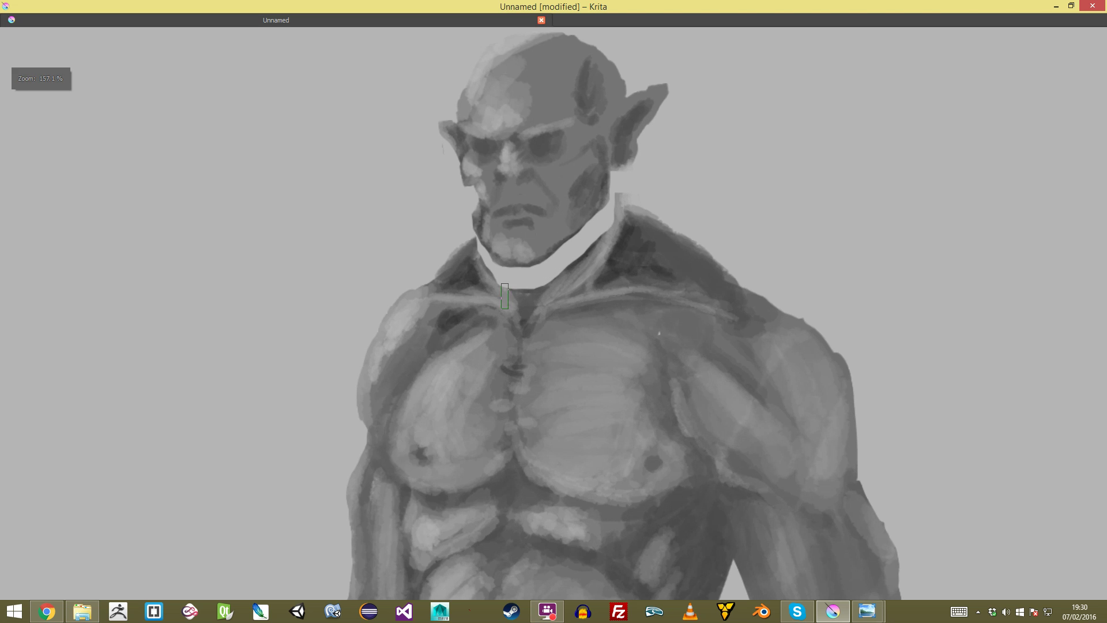
key("Tab")
left_click(946, 433)
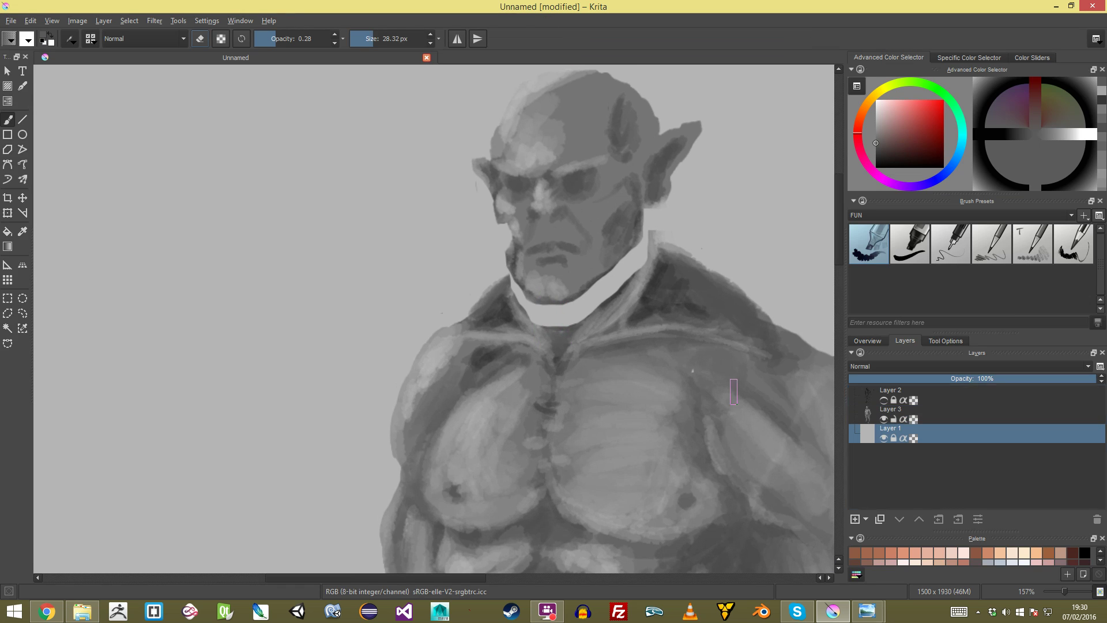
key("Tab")
key("Tab")
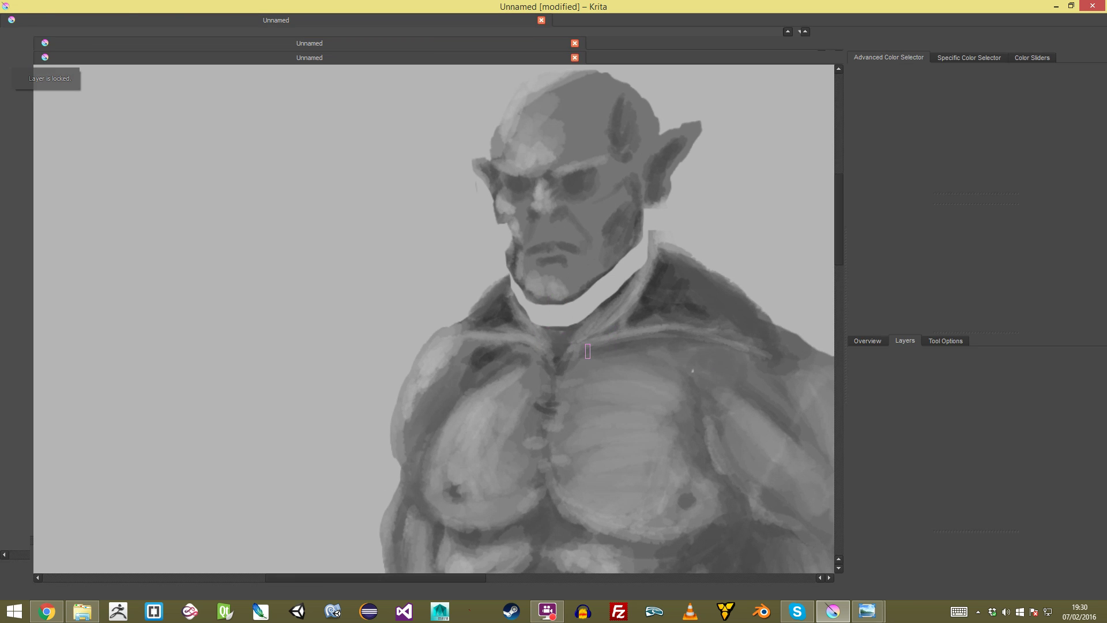
key("Tab")
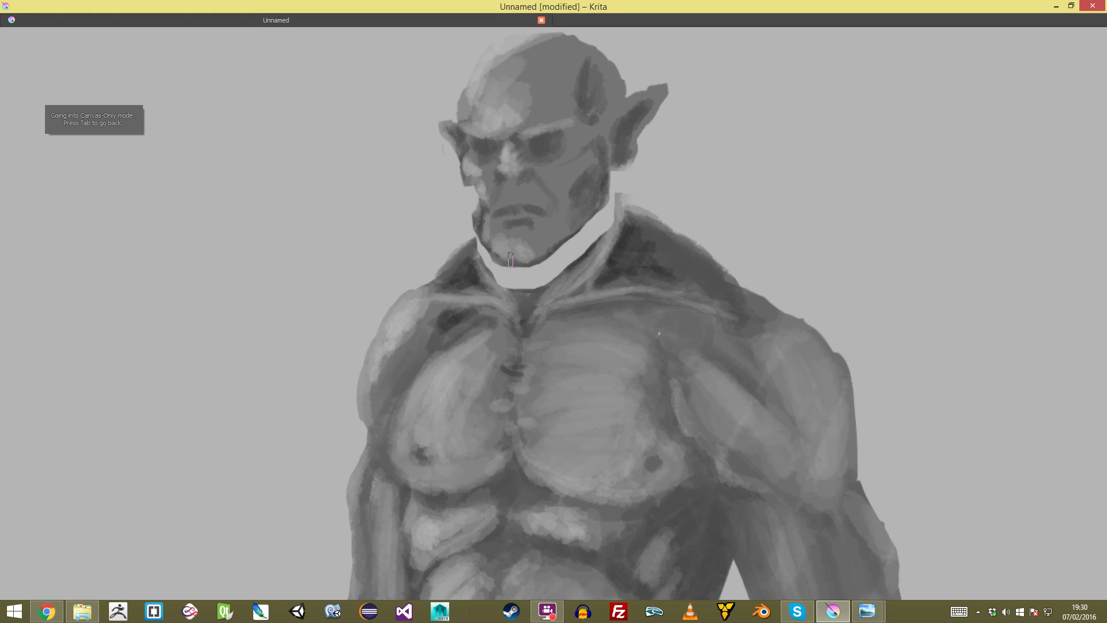
Step: Fill the white gap beneath the chin with grey neck tones on Layer 3 and darken the throat under the jaw
key("Tab")
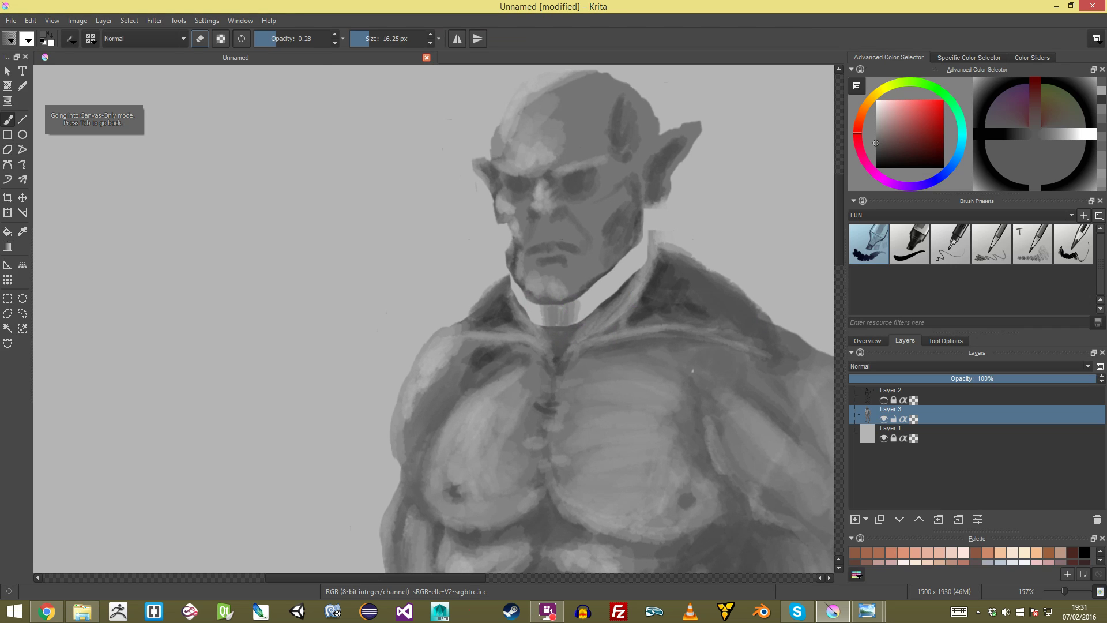
key("Tab")
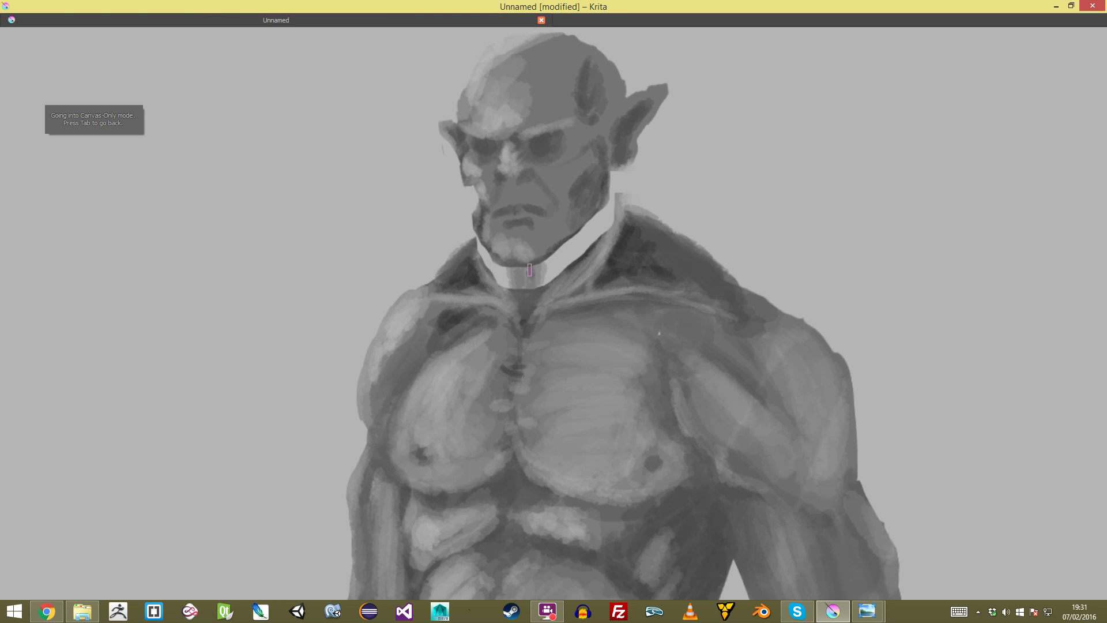
mouse_move(516, 285)
left_mouse_down()
mouse_move(543, 266)
mouse_move(560, 276)
mouse_move(572, 243)
mouse_move(550, 259)
mouse_move(609, 211)
mouse_move(572, 278)
mouse_move(607, 211)
mouse_move(615, 216)
mouse_move(589, 235)
mouse_move(600, 214)
mouse_move(550, 265)
mouse_move(518, 280)
mouse_move(503, 273)
mouse_move(507, 286)
mouse_move(475, 240)
mouse_move(486, 259)
mouse_move(529, 283)
left_mouse_up()
scroll(529, 285, "down", 2)
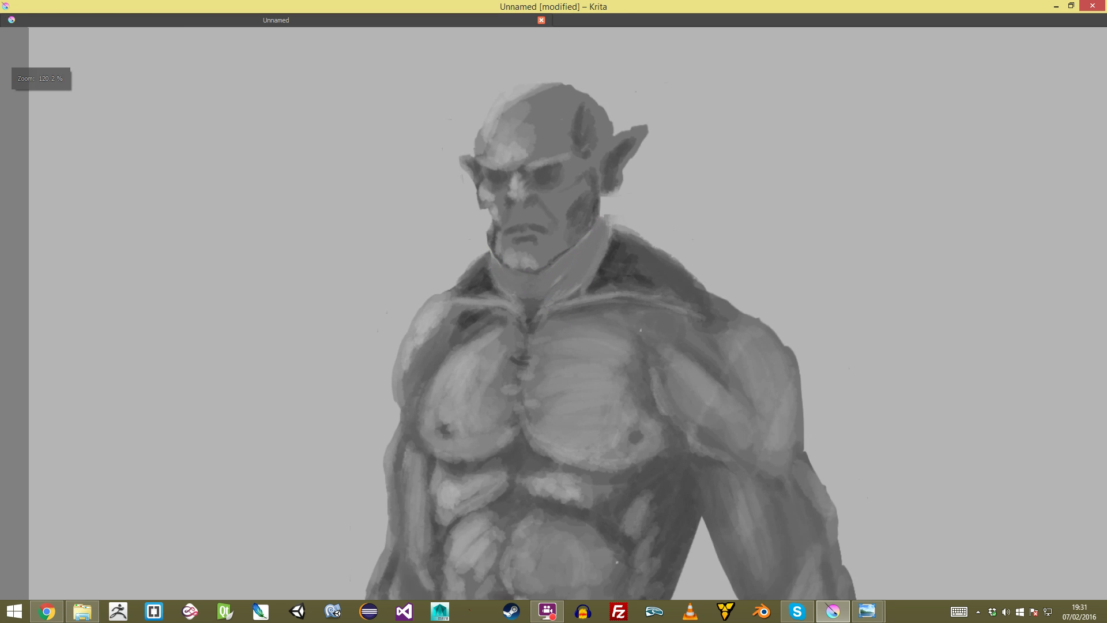
key("plus")
mouse_move(599, 219)
left_mouse_down()
mouse_move(561, 265)
mouse_move(584, 242)
mouse_move(533, 272)
mouse_move(499, 267)
mouse_move(549, 283)
mouse_move(526, 300)
mouse_move(510, 281)
left_mouse_up()
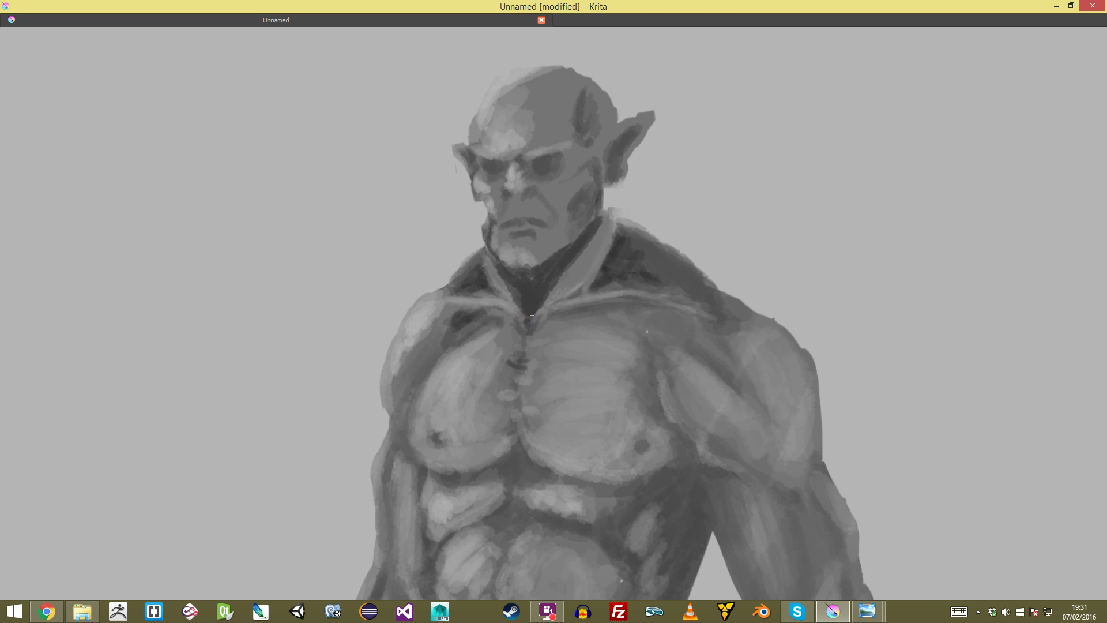
Step: Deepen the dark line between the pectorals and touch up the neck edge below the ear
left_click_drag(529, 325, 512, 404)
mouse_move(516, 442)
left_mouse_down()
mouse_move(503, 461)
mouse_move(528, 474)
mouse_move(483, 557)
mouse_move(482, 582)
mouse_move(483, 418)
left_mouse_up()
mouse_move(629, 156)
left_mouse_down()
mouse_move(608, 202)
mouse_move(628, 227)
mouse_move(601, 277)
left_mouse_up()
left_click_drag(629, 188, 612, 243)
scroll(601, 226, "down", 8)
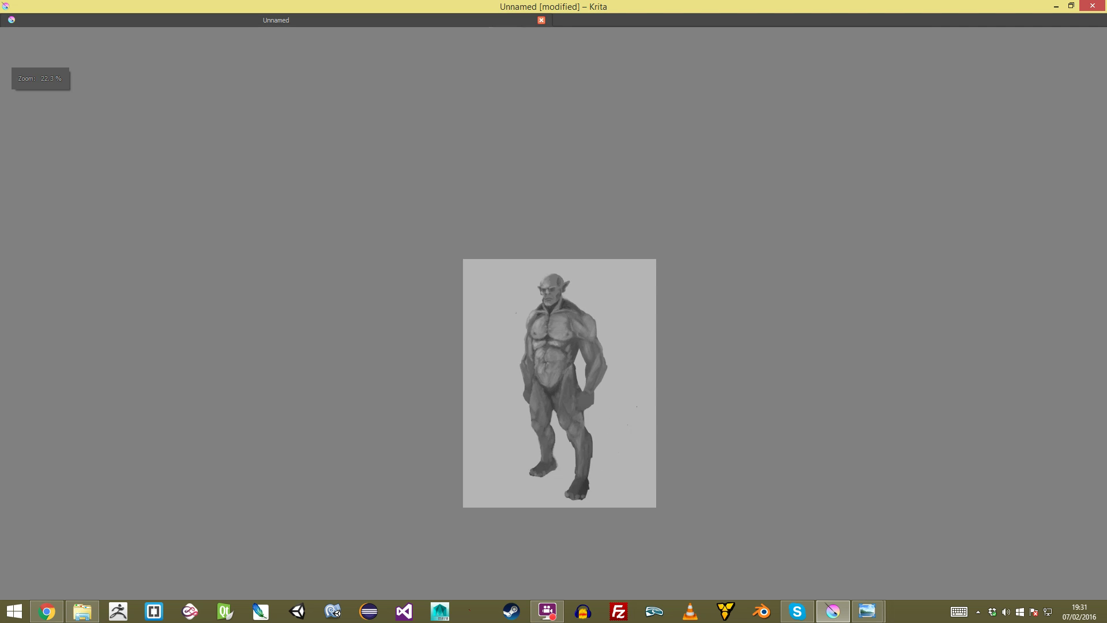
scroll(602, 226, "up", 7)
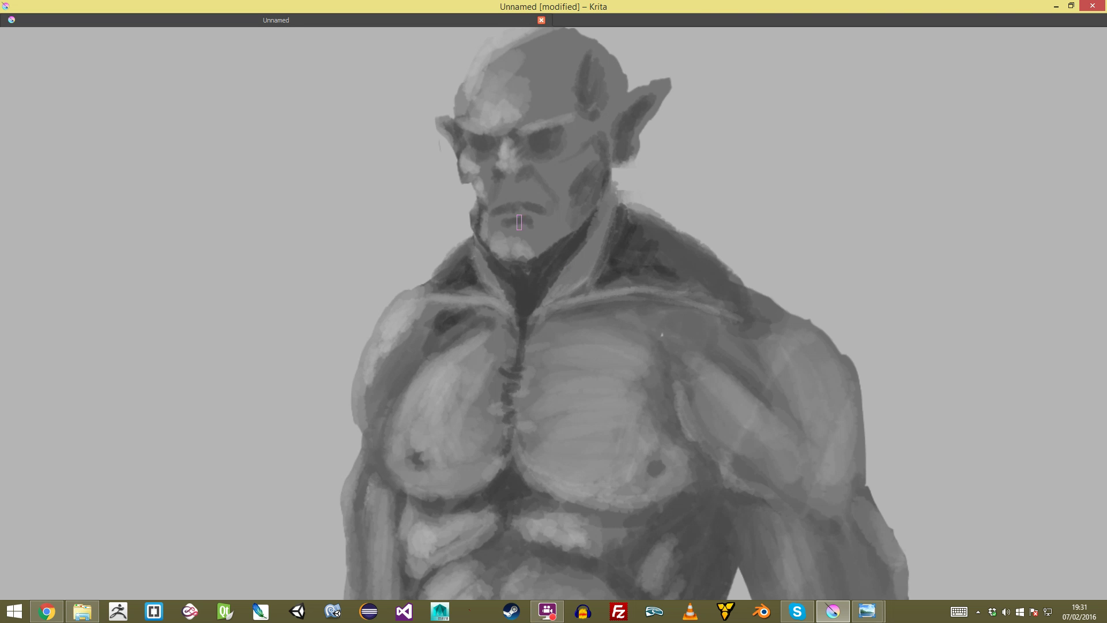
Step: Lower the brush opacity and glaze the side of the neck and the area beneath the collarbone darker
key("Tab")
left_click_drag(290, 38, 266, 38)
key("Tab")
key("Tab")
key("Tab")
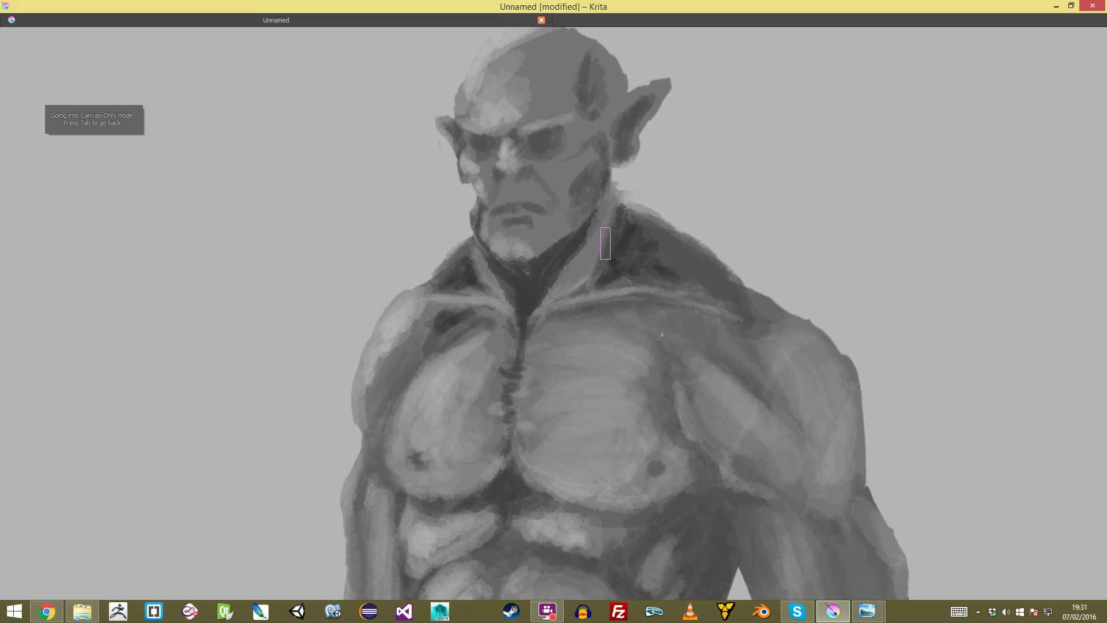
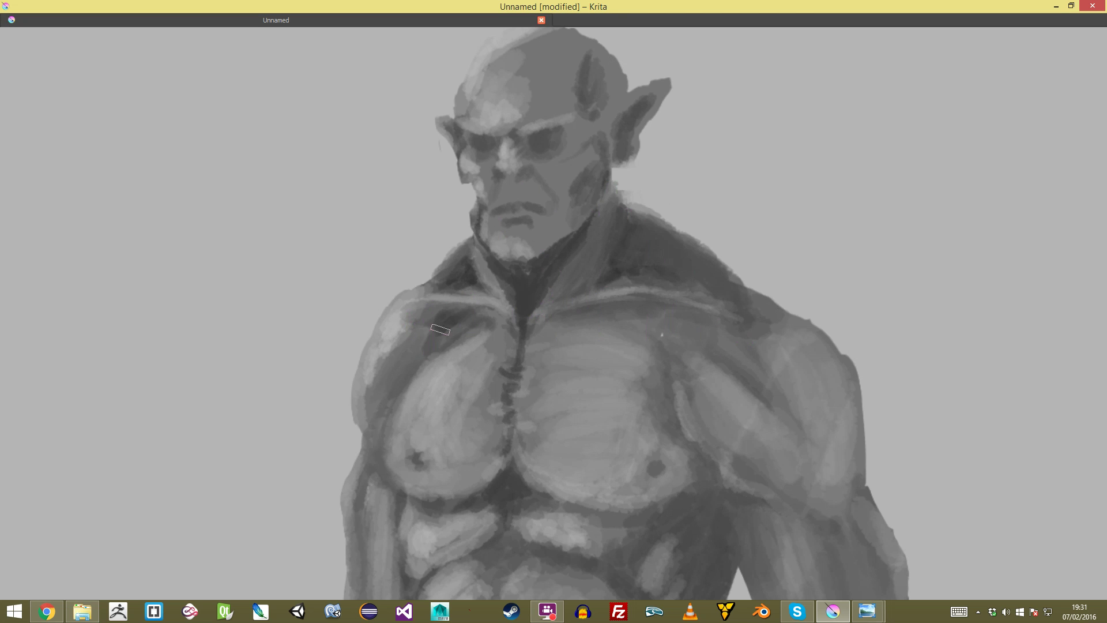
mouse_move(448, 326)
left_mouse_down()
mouse_move(448, 450)
mouse_move(449, 398)
left_mouse_up()
left_click_drag(565, 444, 557, 359)
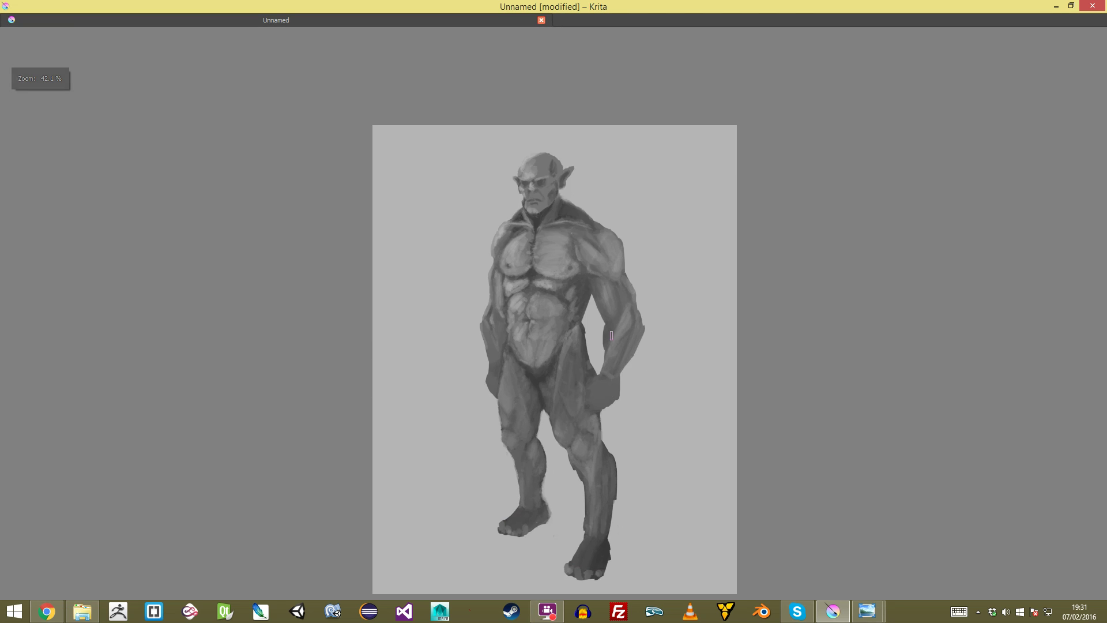
Step: Check the whole figure and save the painting as Orc3.kra
key("minus")
key("plus")
key("plus")
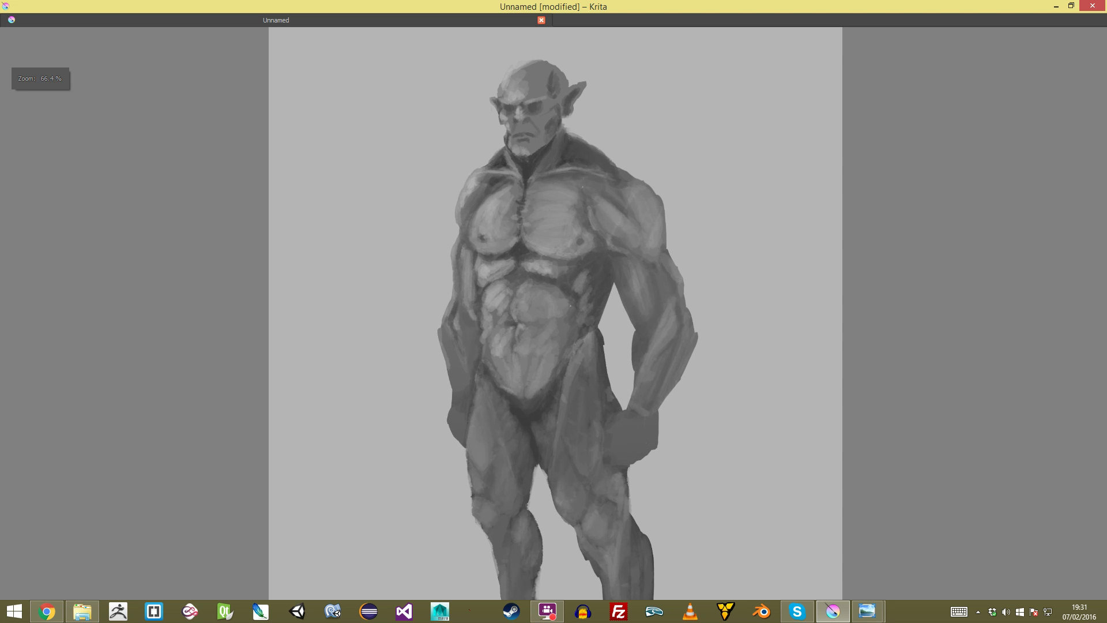
key("minus")
key("minus")
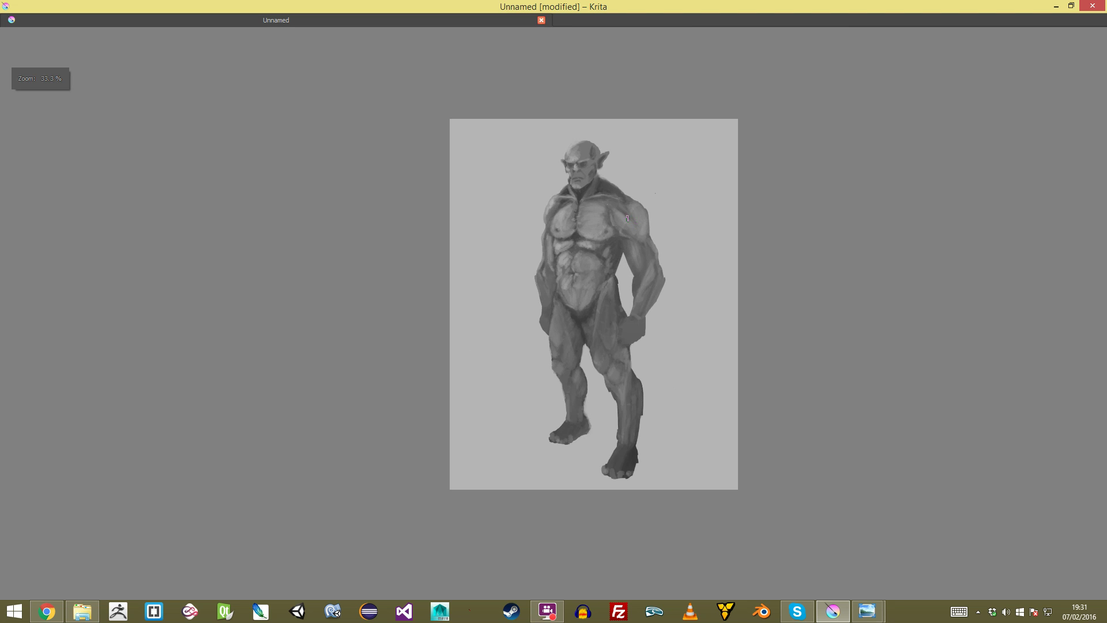
key("plus")
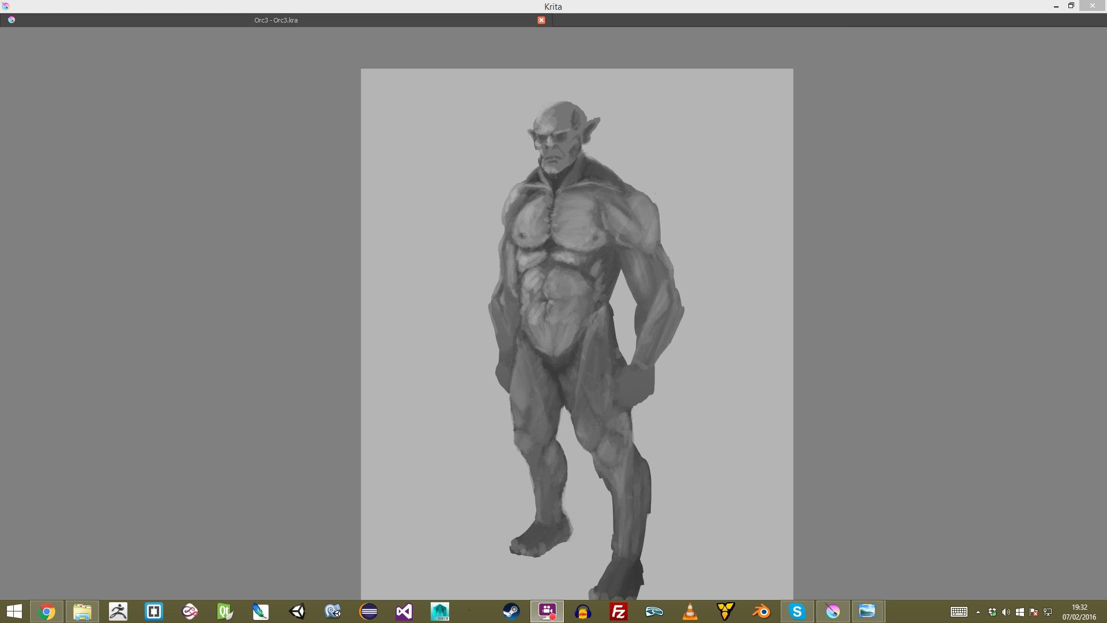
left_click(693, 259)
Step: Paint lighter muscle strokes along the forearm on the figure's left-hand side of the canvas
left_click_drag(656, 193, 618, 178)
left_click_drag(618, 178, 618, 208)
scroll(547, 335, "down", 1)
scroll(546, 335, "up", 3)
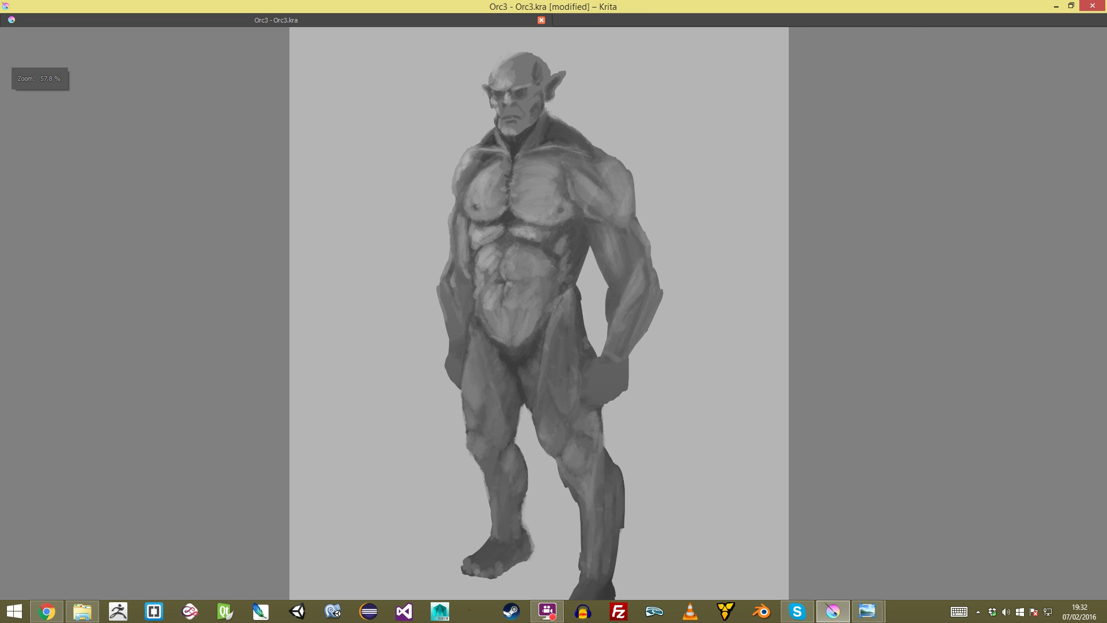
scroll(554, 306, "up", 2)
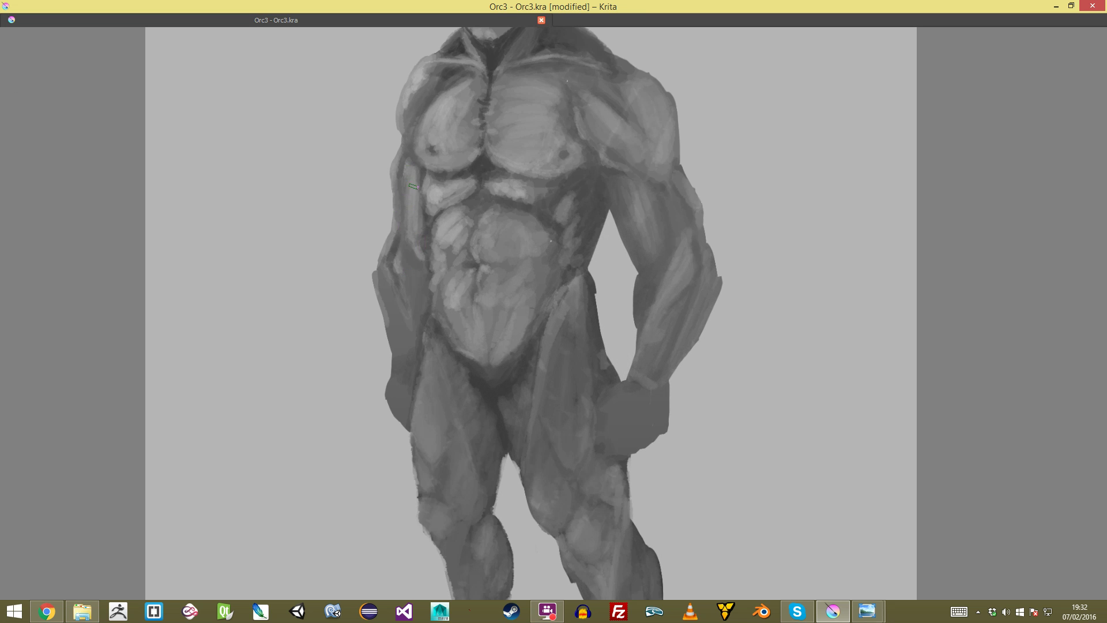
mouse_move(385, 267)
left_mouse_down()
mouse_move(403, 310)
mouse_move(383, 266)
mouse_move(395, 324)
left_mouse_up()
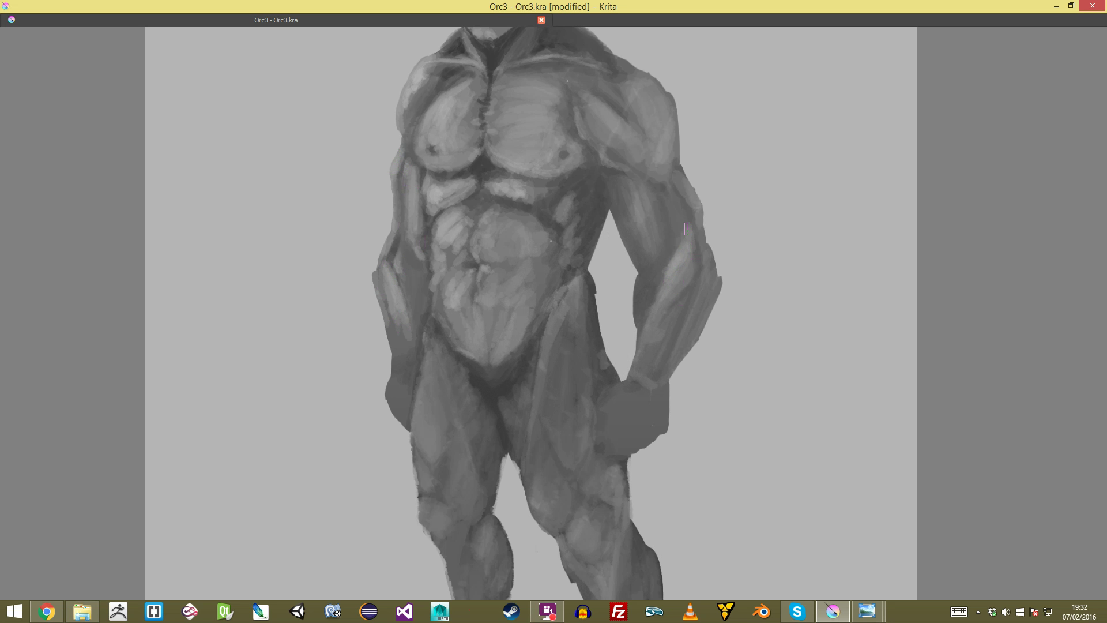
Step: Add light muscle highlights to the outer upper arm above the elbow on the right-hand arm
left_click_drag(670, 196, 672, 204)
scroll(671, 179, "down", 5)
scroll(671, 177, "up", 5)
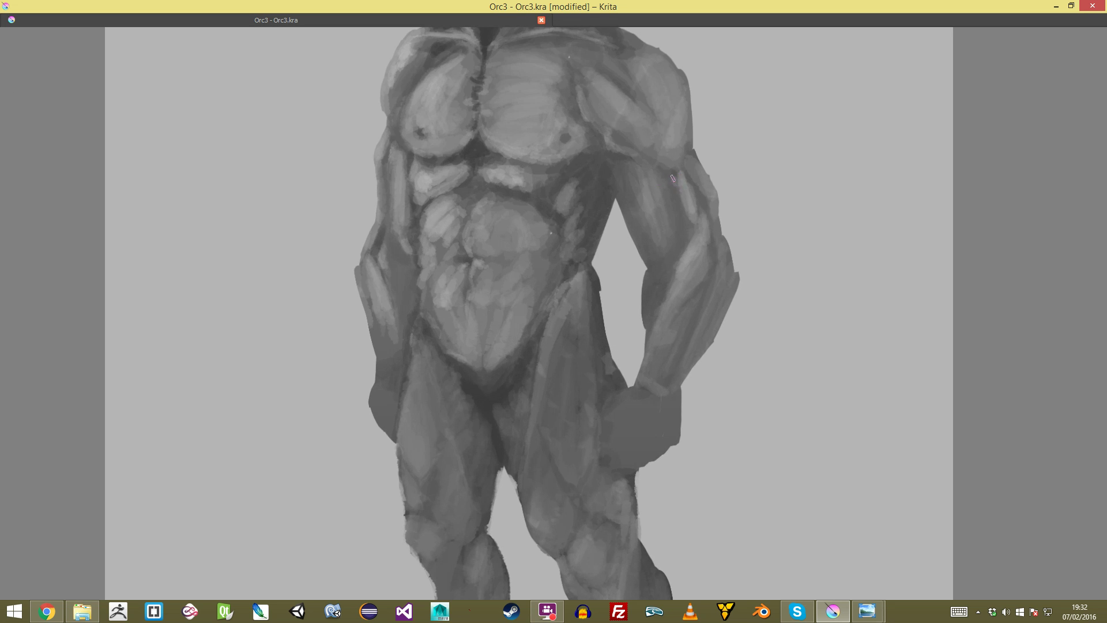
left_click_drag(681, 189, 689, 212)
scroll(662, 296, "down", 6)
scroll(663, 296, "up", 7)
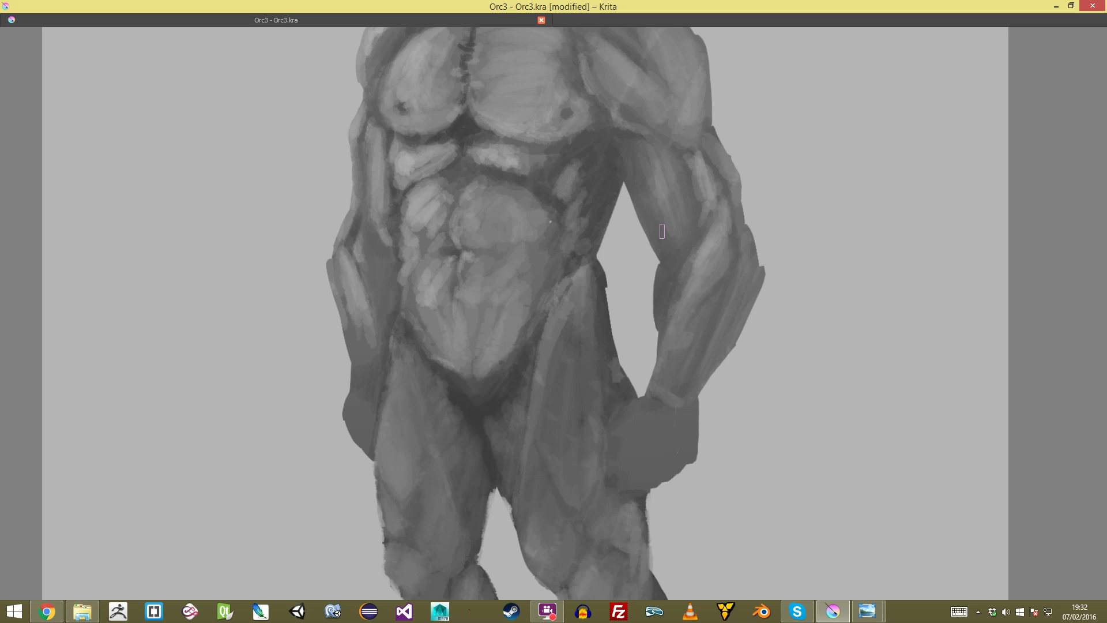
scroll(682, 260, "down", 5)
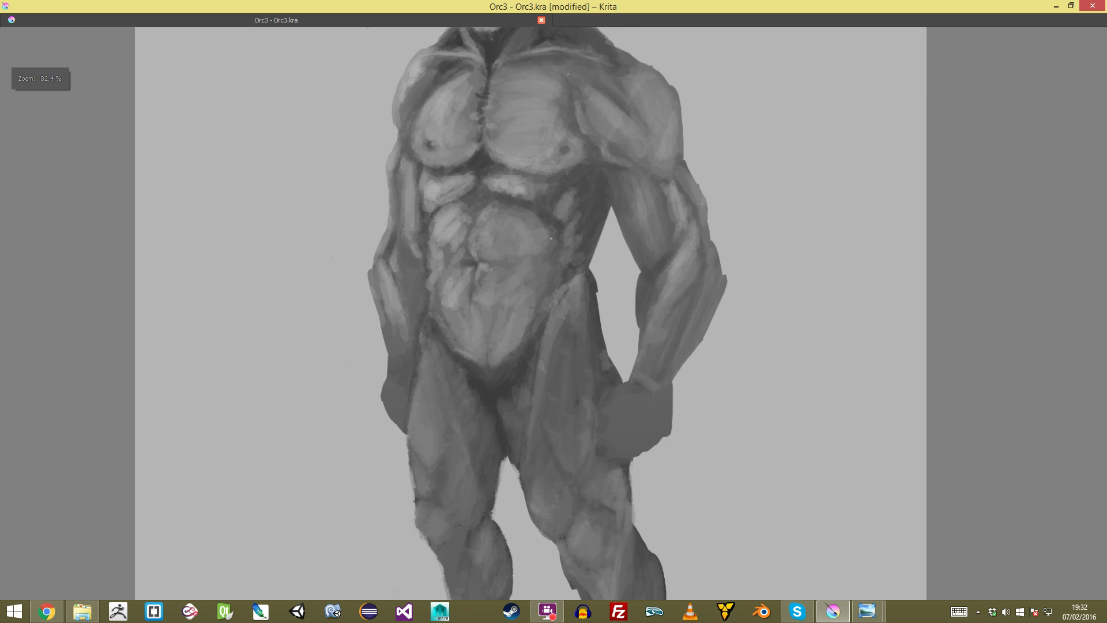
scroll(682, 365, "up", 1)
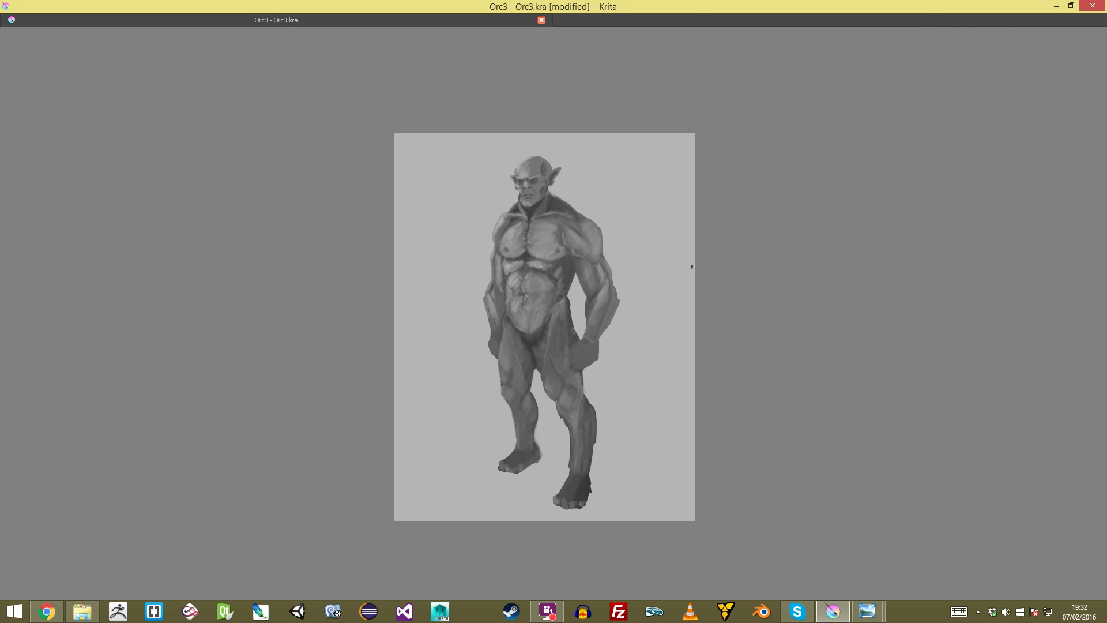
Step: Brighten the abdominal muscles on both sides of the navel and down the lower belly with lighter grey strokes
scroll(615, 168, "up", 5)
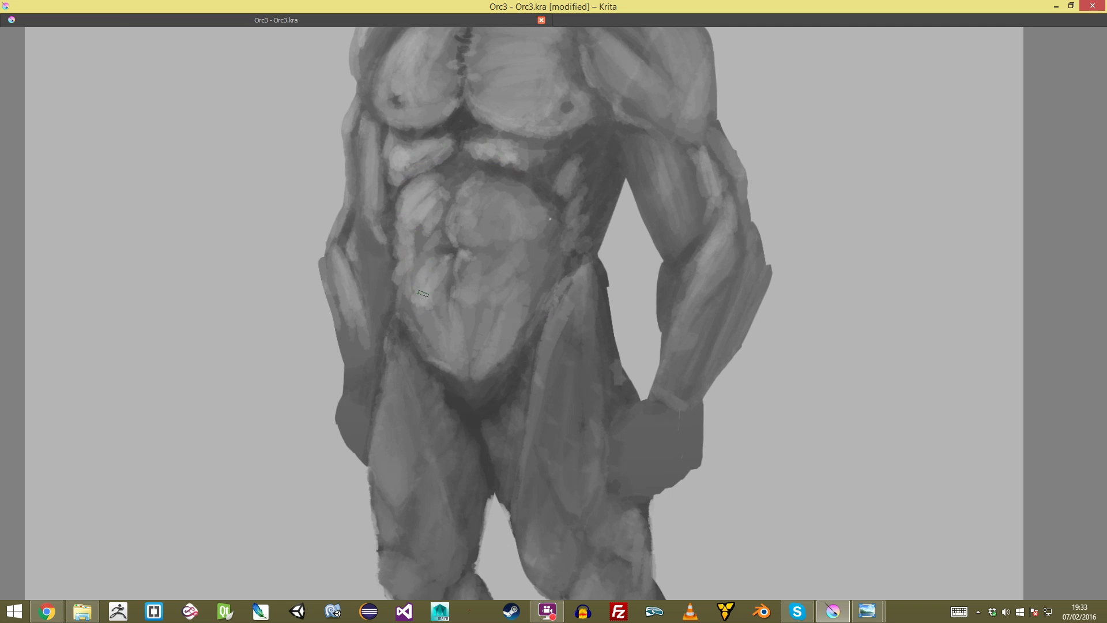
mouse_move(442, 273)
left_mouse_down()
mouse_move(439, 319)
mouse_move(454, 334)
mouse_move(440, 298)
mouse_move(444, 335)
mouse_move(420, 308)
mouse_move(432, 330)
left_mouse_up()
left_click_drag(491, 260, 476, 323)
left_click_drag(500, 279, 478, 349)
mouse_move(494, 321)
left_mouse_down()
mouse_move(481, 358)
mouse_move(491, 461)
left_mouse_up()
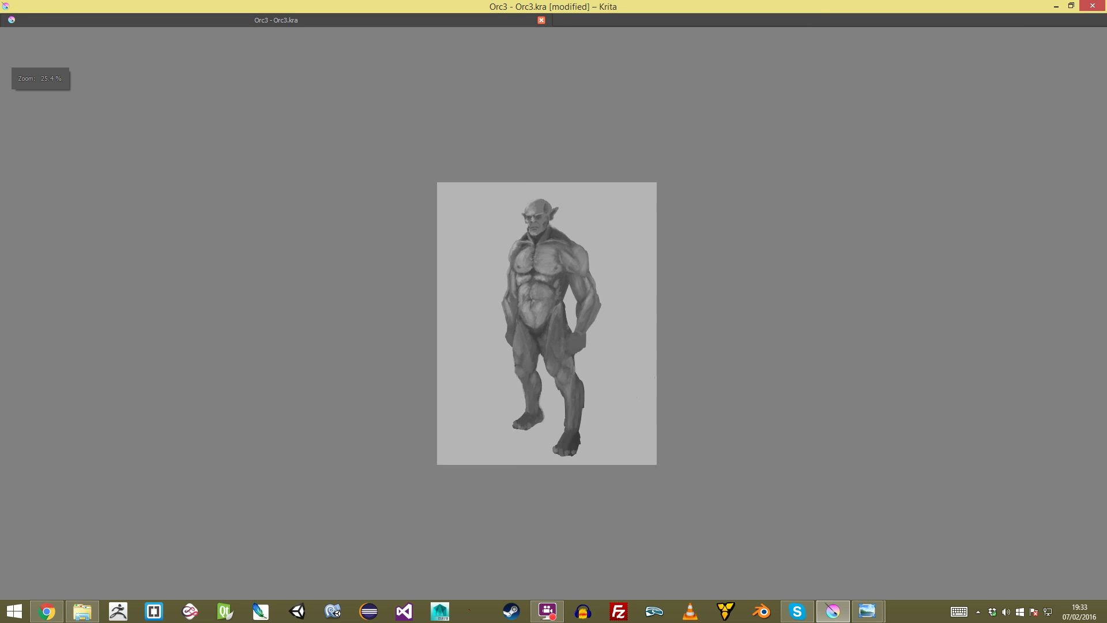
key("plus")
key("plus")
key("plus")
mouse_move(490, 204)
left_mouse_down()
mouse_move(473, 235)
mouse_move(484, 246)
mouse_move(502, 237)
mouse_move(541, 360)
left_mouse_up()
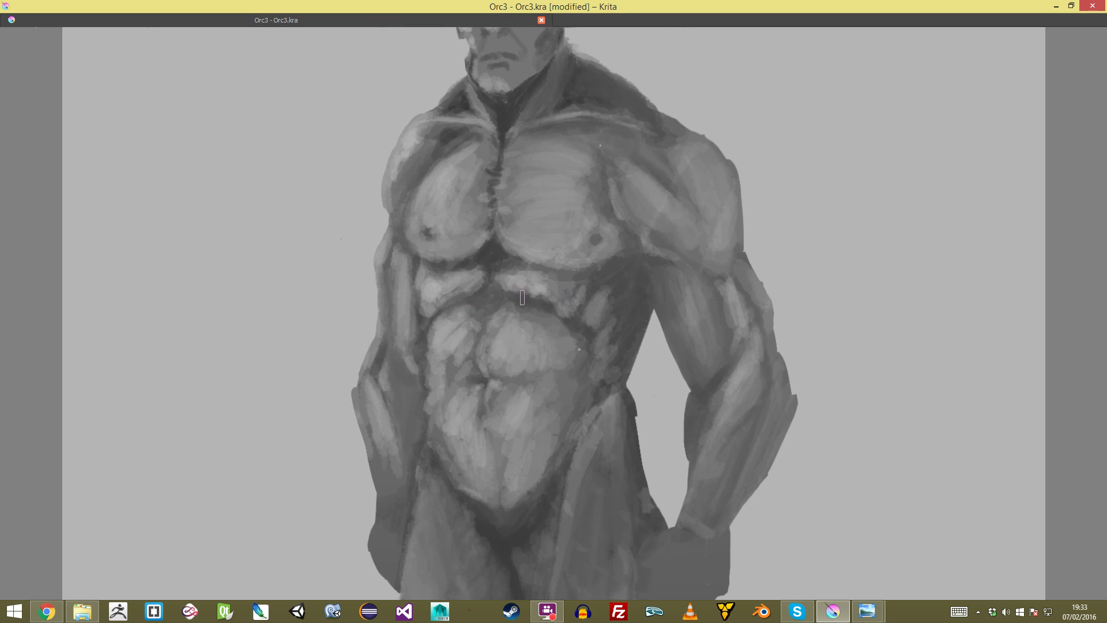
Step: Touch up the upper abdomen with a light stroke and lighten the trapezius muscles on both sides of the neck
left_click_drag(468, 331, 454, 395)
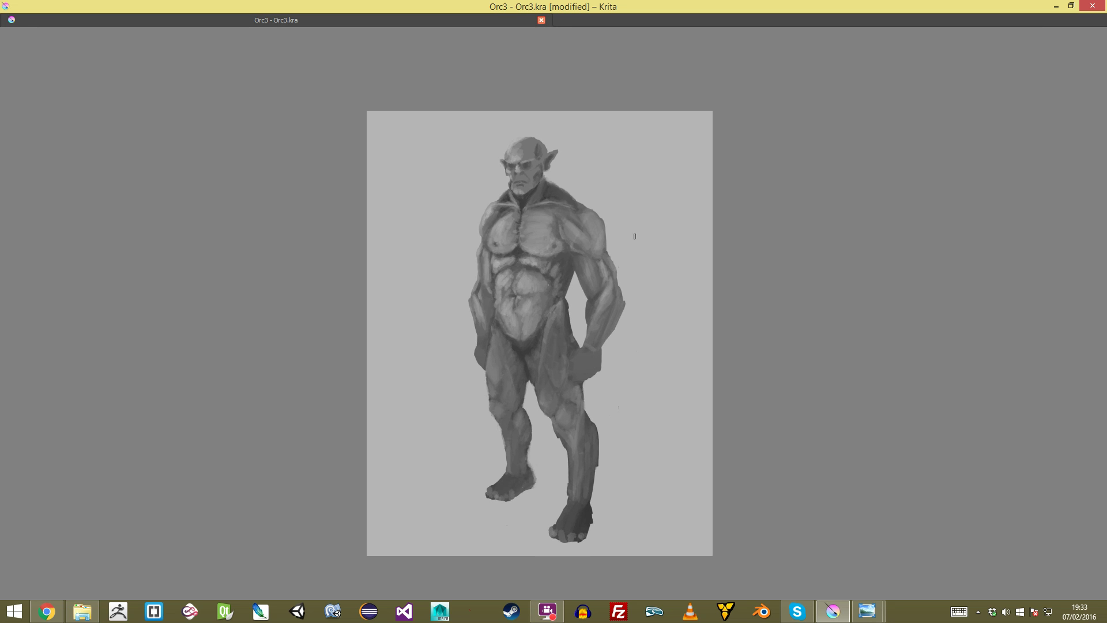
scroll(549, 181, "up", 3)
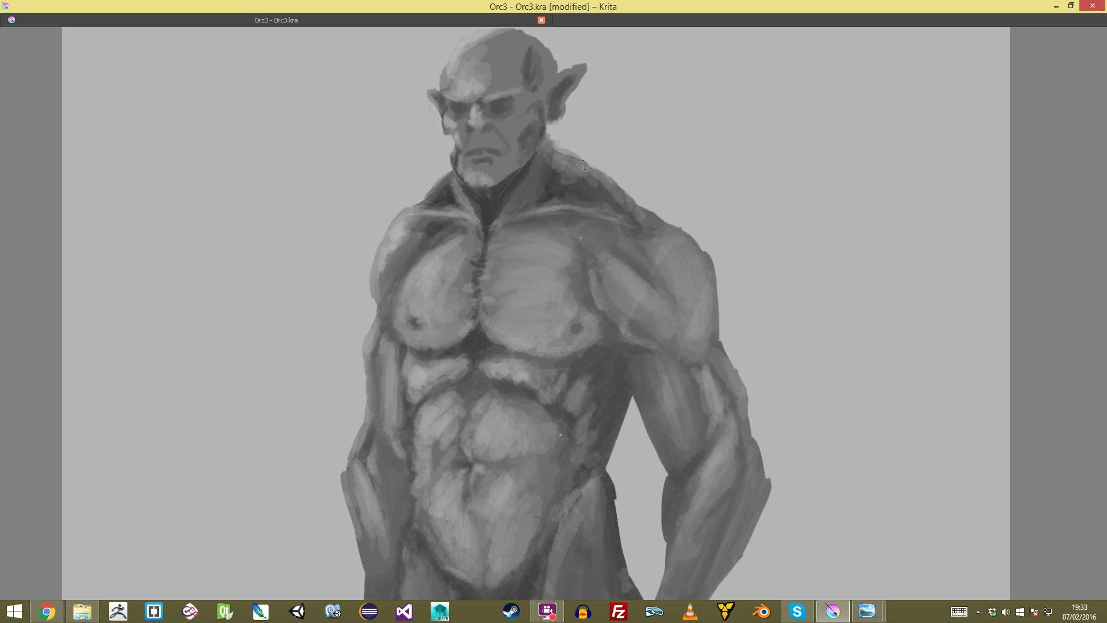
mouse_move(582, 174)
left_mouse_down()
mouse_move(571, 190)
mouse_move(617, 201)
mouse_move(558, 182)
mouse_move(635, 218)
left_mouse_up()
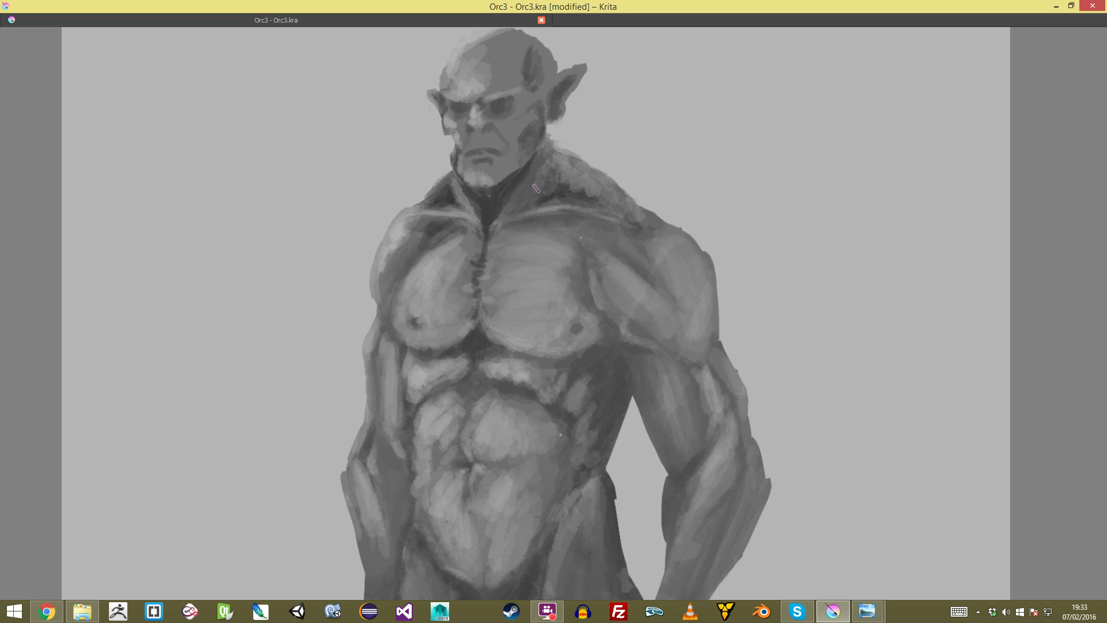
mouse_move(441, 194)
left_mouse_down()
mouse_move(442, 260)
mouse_move(442, 202)
left_mouse_up()
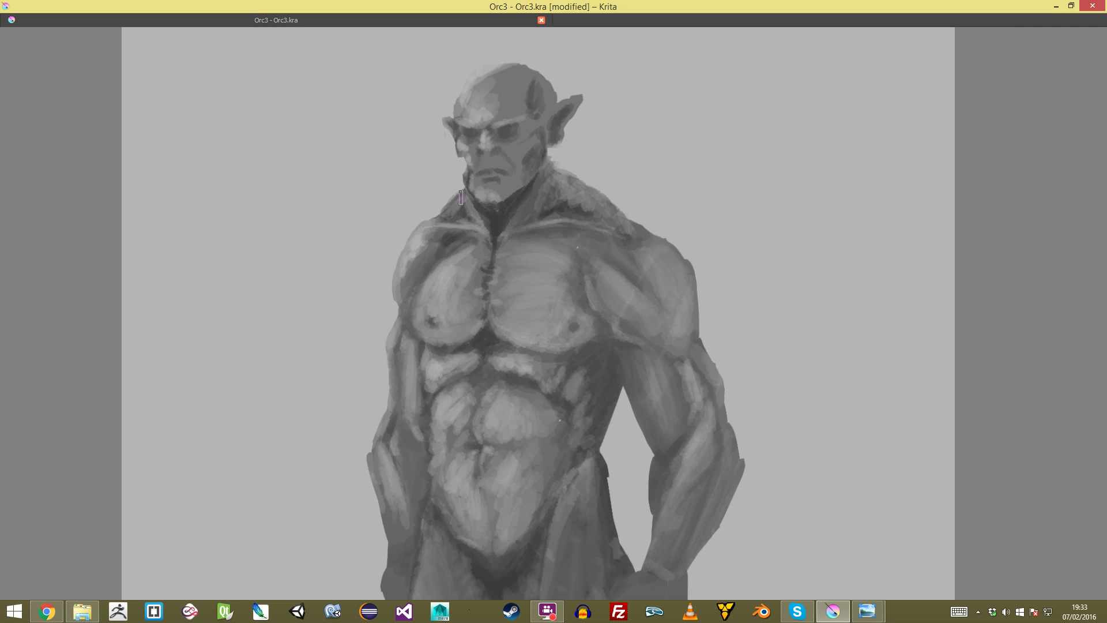
scroll(539, 314, "down", 3)
scroll(538, 313, "up", 2)
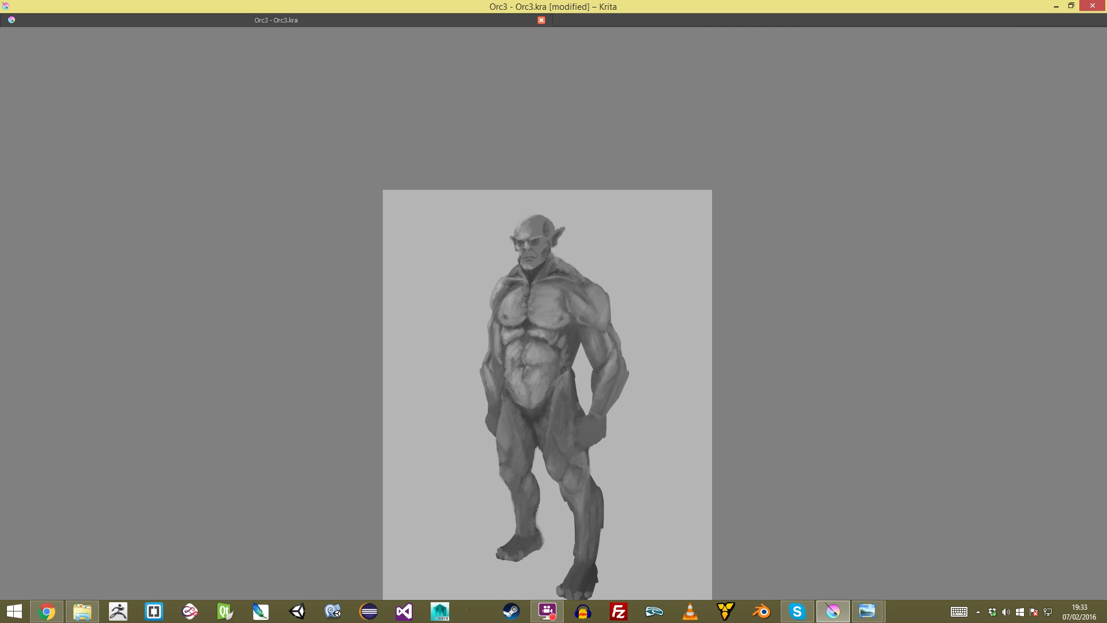
Step: Bring back the interface panels, add a new paint layer above Layer 3, and make Layer 3 active again
key("Tab")
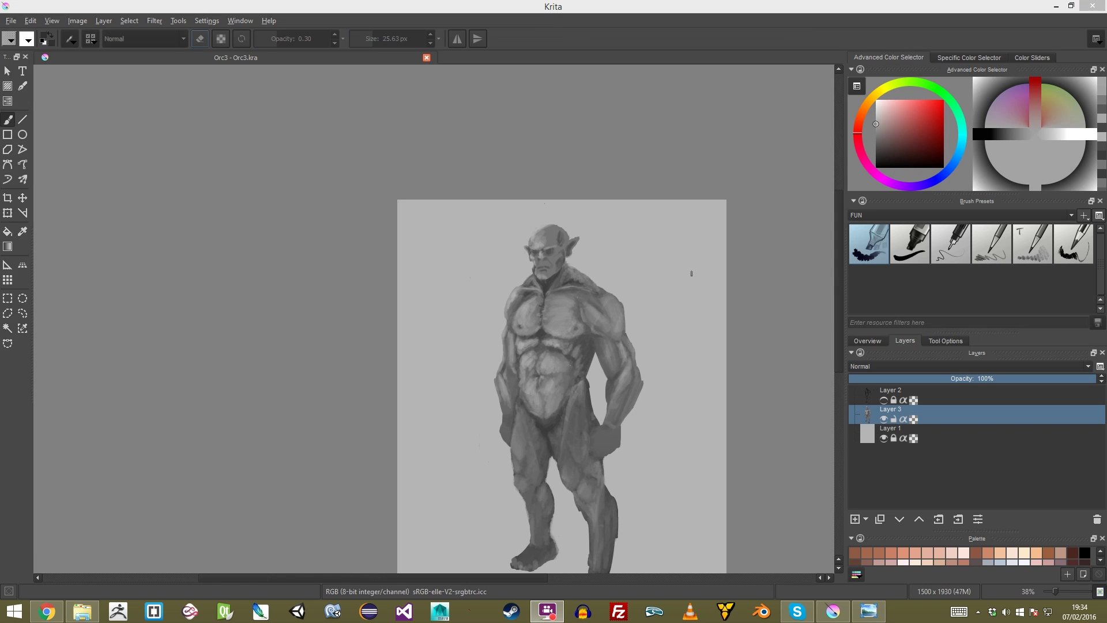
left_click(713, 277)
left_click_drag(747, 355, 676, 279)
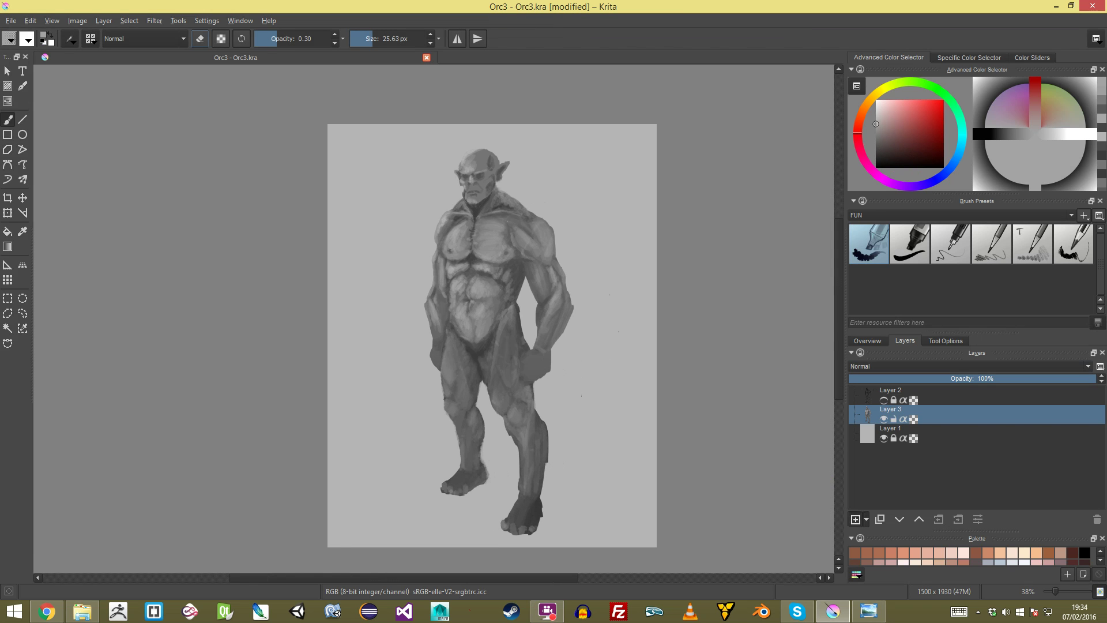
left_click(855, 519)
left_click(935, 433)
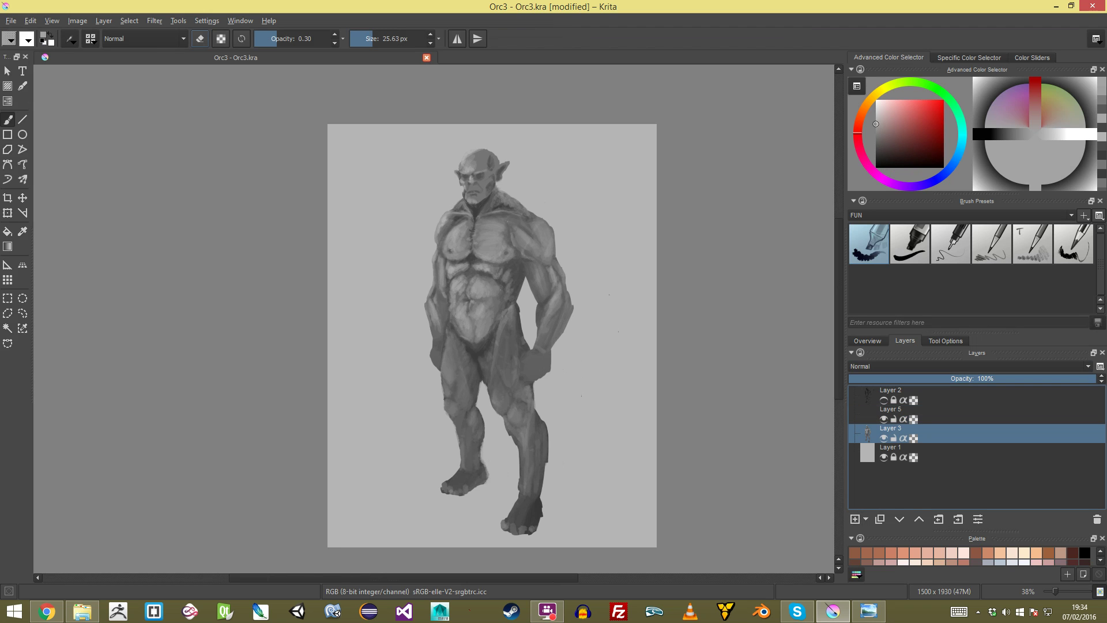
Step: Darken Layer 3 with Color Adjustment curves, lowering the white end and adding points at input 74, output 36 and input 183, output 150
left_click(155, 20)
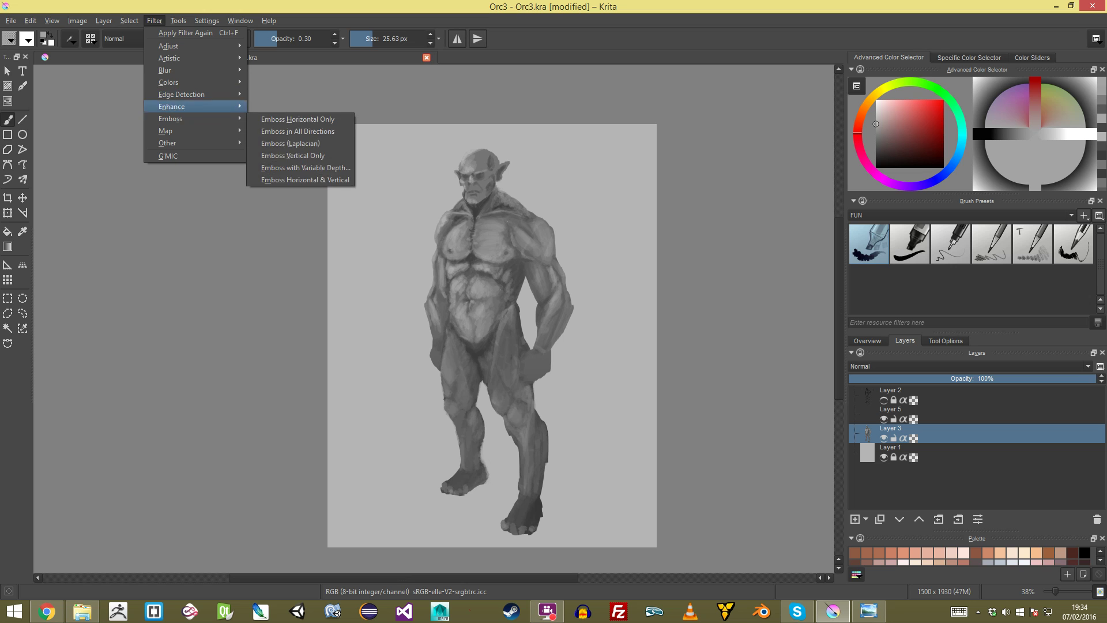
mouse_move(195, 83)
key("Up")
key("Up")
key("Up")
key("Right")
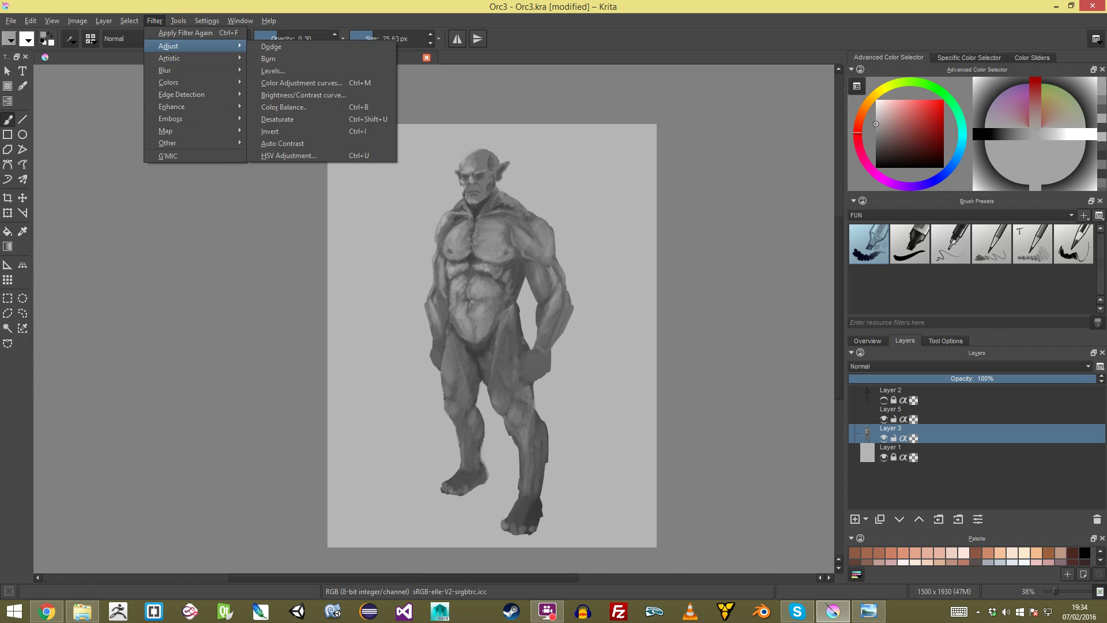
key("Down")
key("Down")
key("Down")
key("Down")
key("Down")
key("Up")
key("Up")
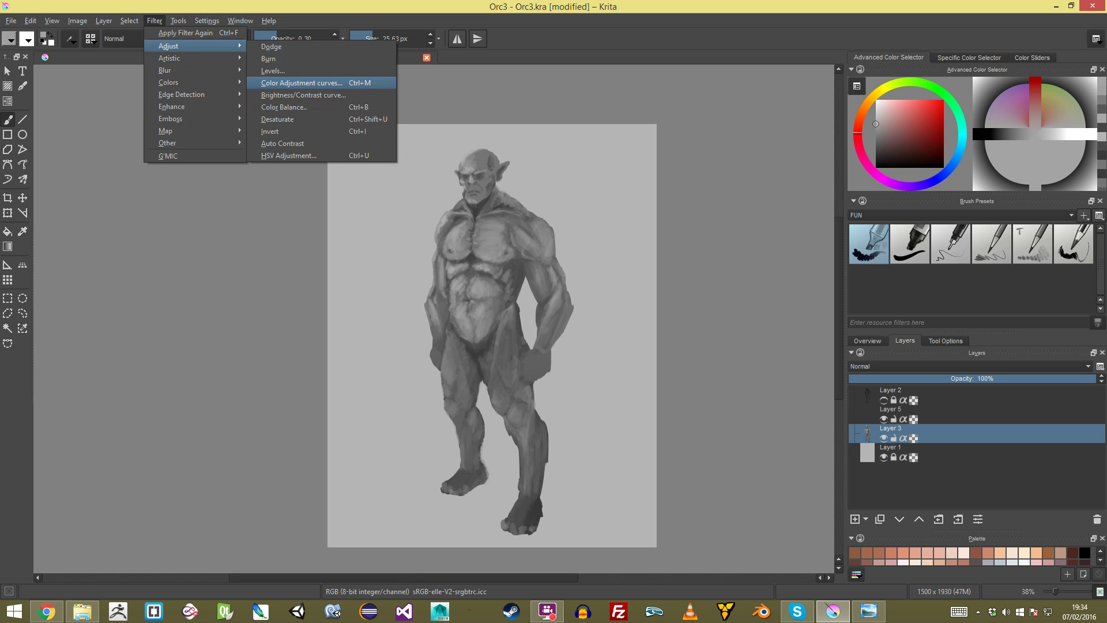
key("Down")
key("Up")
key("Return")
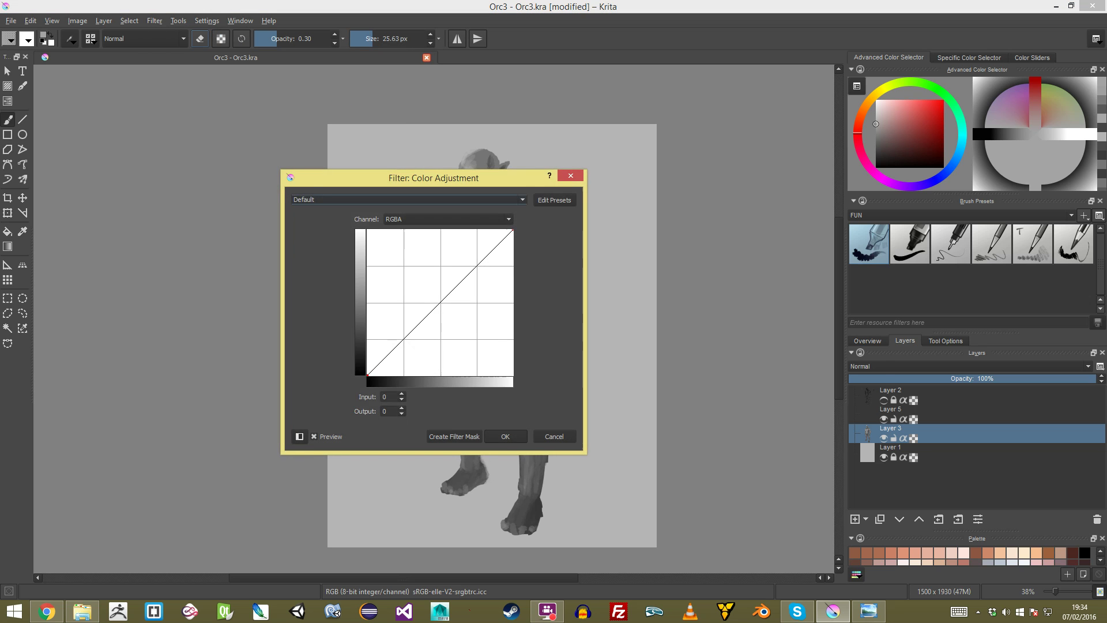
left_click_drag(802, 203, 802, 242)
left_click_drag(698, 318, 698, 328)
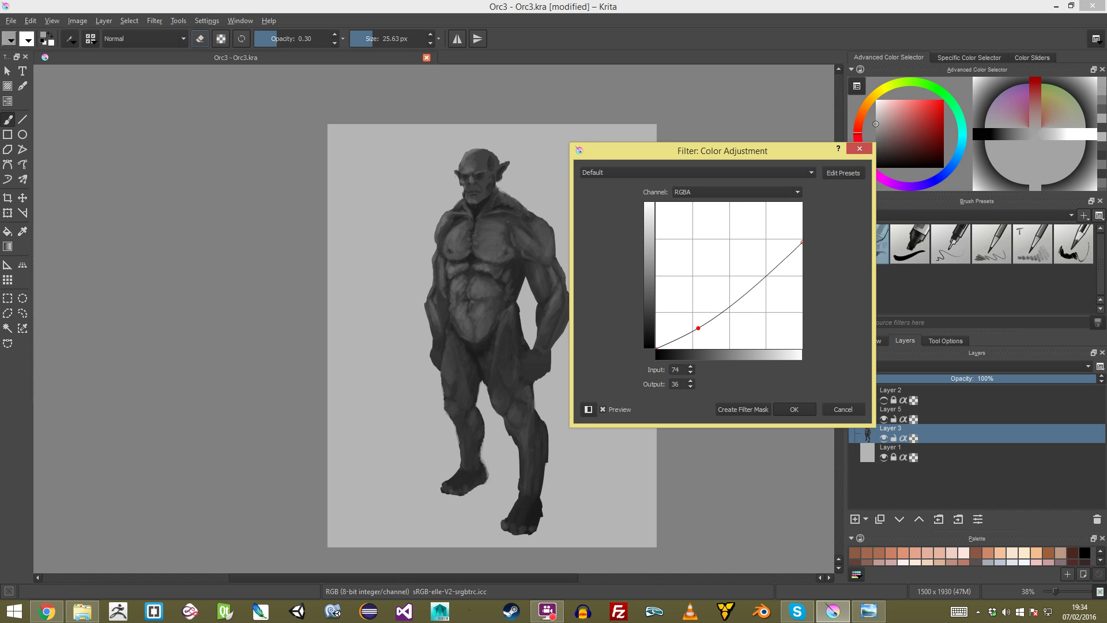
left_click_drag(761, 277, 761, 262)
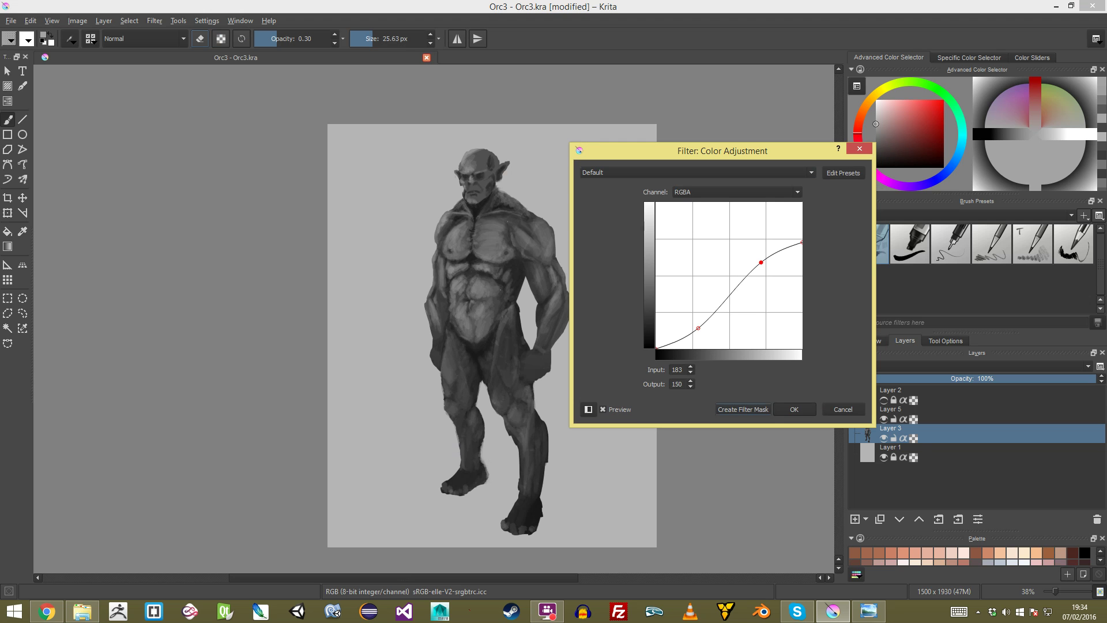
left_click(794, 409)
Step: Delete the empty Layer 5 above the figure's layer
left_click_drag(543, 325, 663, 283)
left_click_drag(712, 313, 692, 397)
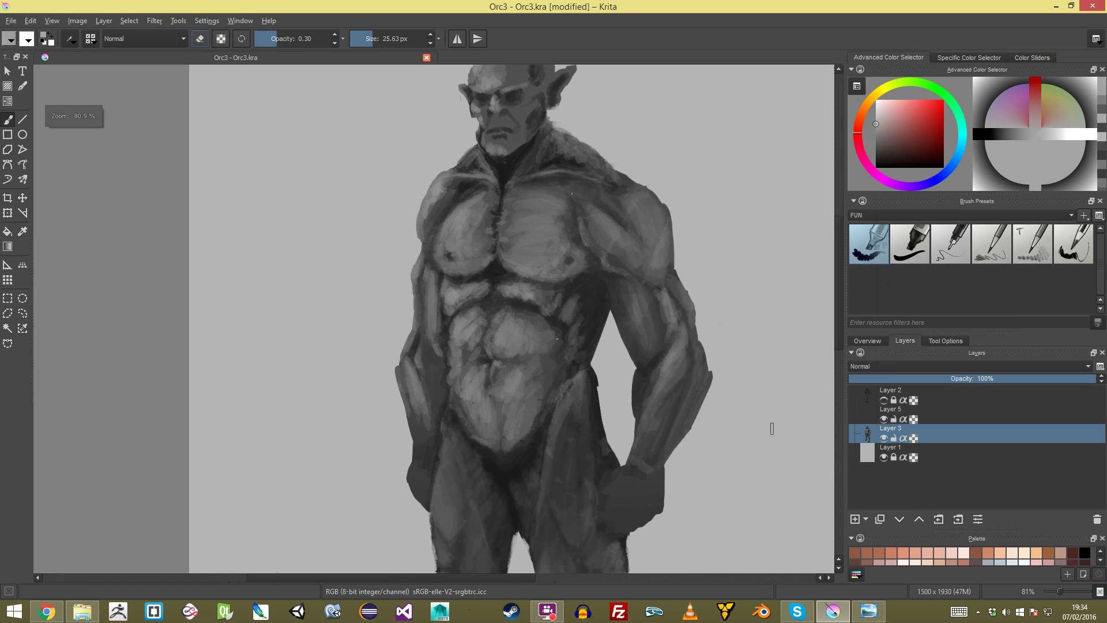
left_click(930, 414)
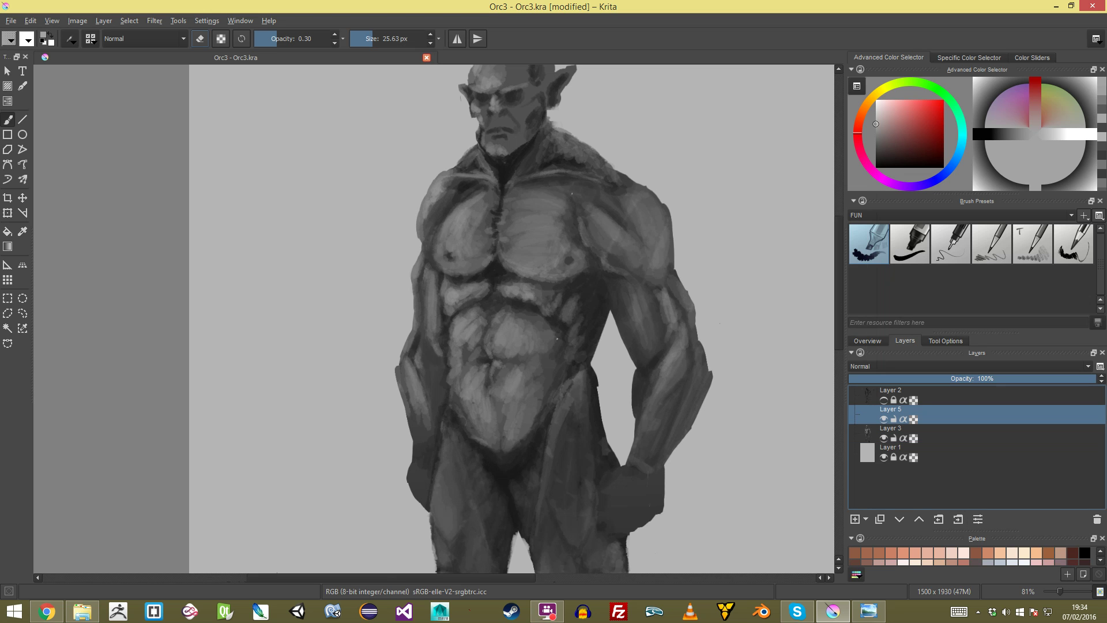
left_click(1097, 519)
Step: Paint curved muscle striations across both pectorals with sampled greys, reducing the brush to 10.78 px
scroll(438, 309, "up", 3)
mouse_move(457, 159)
left_mouse_down()
mouse_move(458, 267)
mouse_move(493, 239)
left_mouse_up()
scroll(458, 267, "up", 1)
left_click(483, 272, "ctrl")
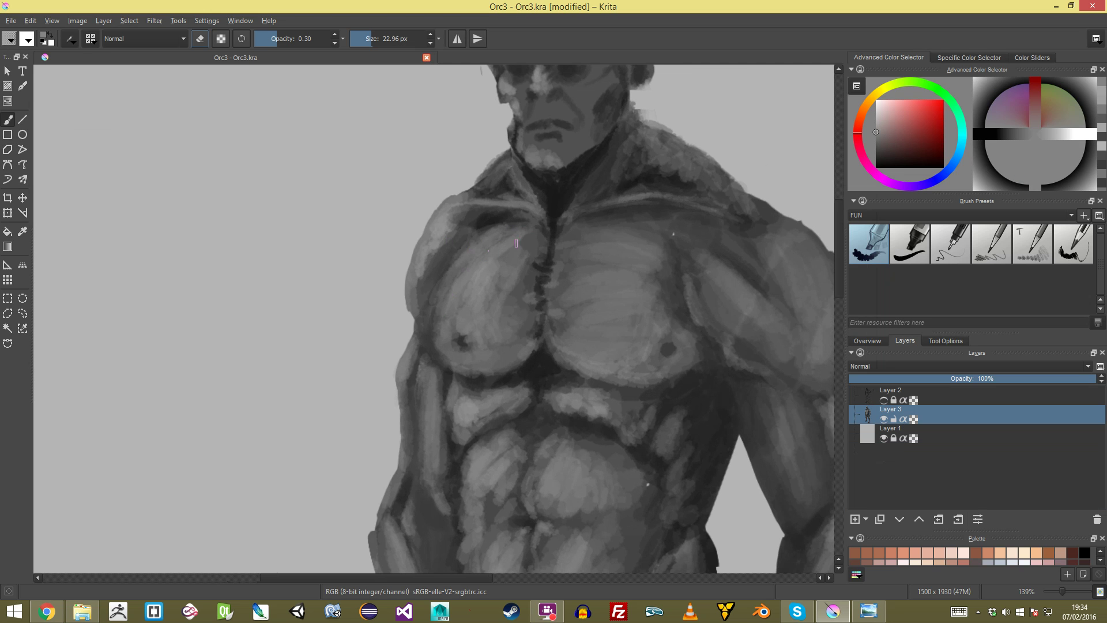
scroll(511, 239, "down", 5)
scroll(457, 377, "up", 5)
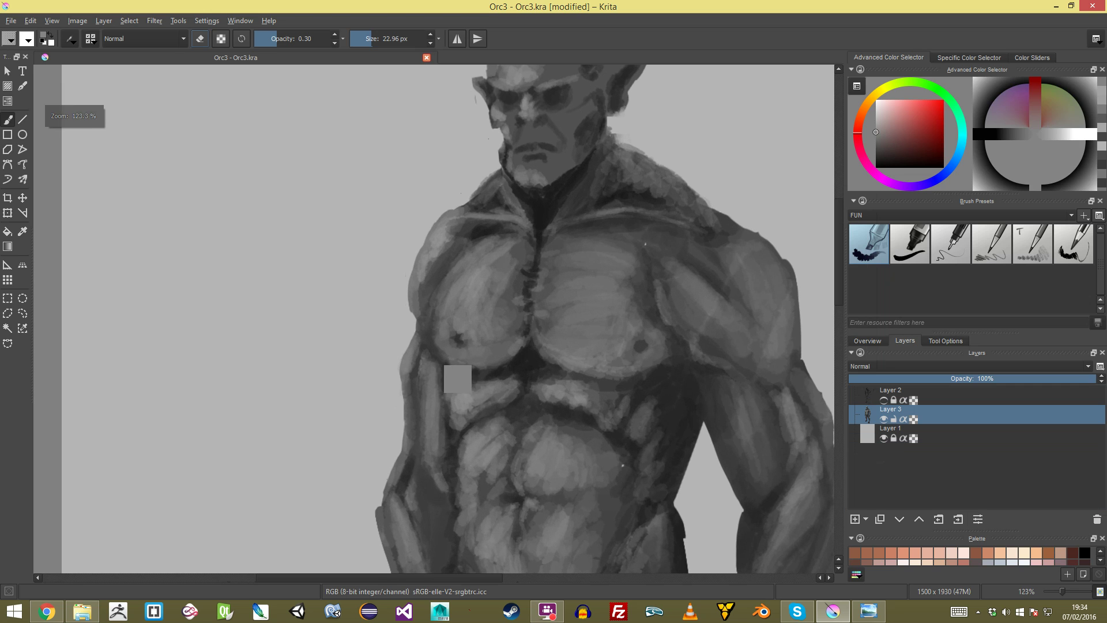
left_click(432, 350, "ctrl")
left_click_drag(451, 271, 445, 273)
left_click(486, 232, "ctrl")
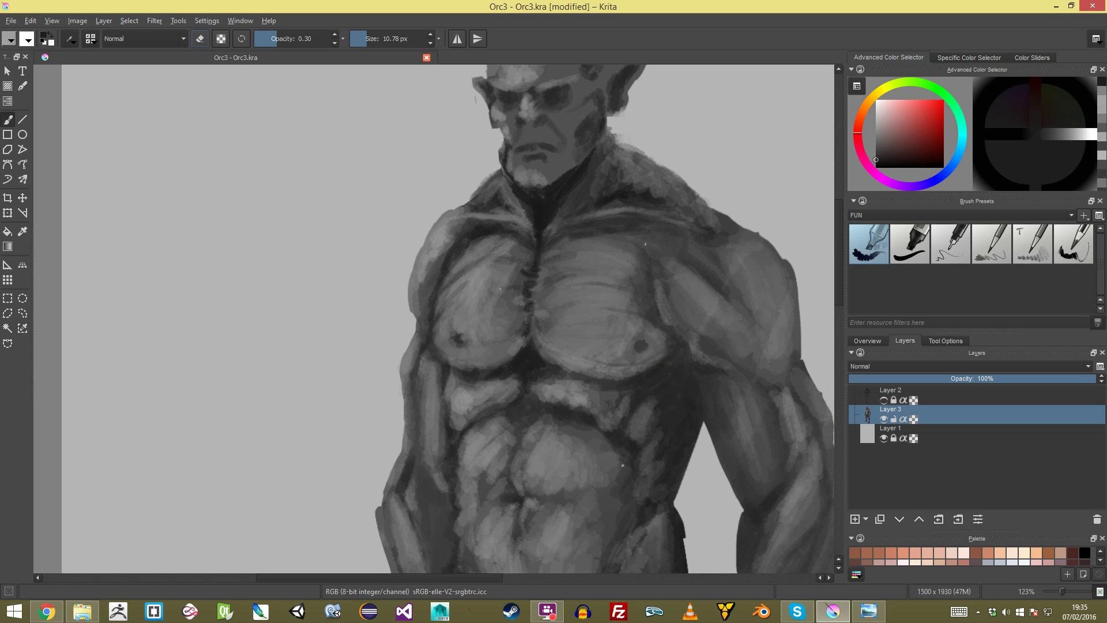
Step: Enlarge the brush to 29.66 px and shade the lower edges of the pectorals with dark grey
scroll(434, 319, "down", 5)
scroll(434, 319, "up", 5)
left_click_drag(568, 369, 551, 285)
scroll(434, 319, "up", 2)
key("bracketright")
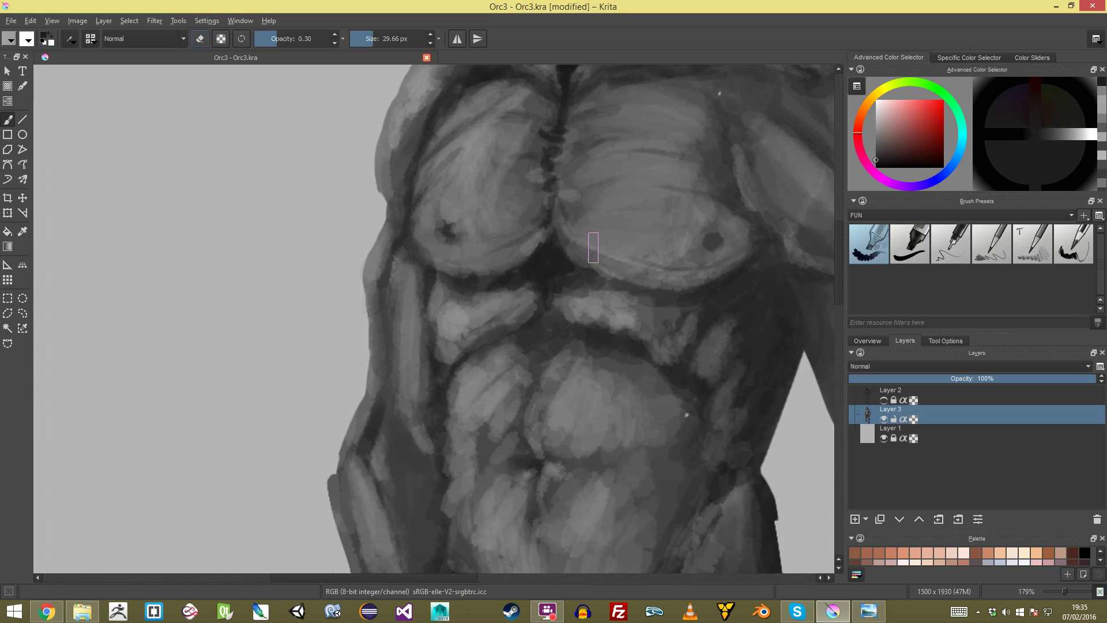
mouse_move(537, 238)
left_mouse_down()
mouse_move(438, 256)
mouse_move(410, 239)
mouse_move(499, 263)
left_mouse_up()
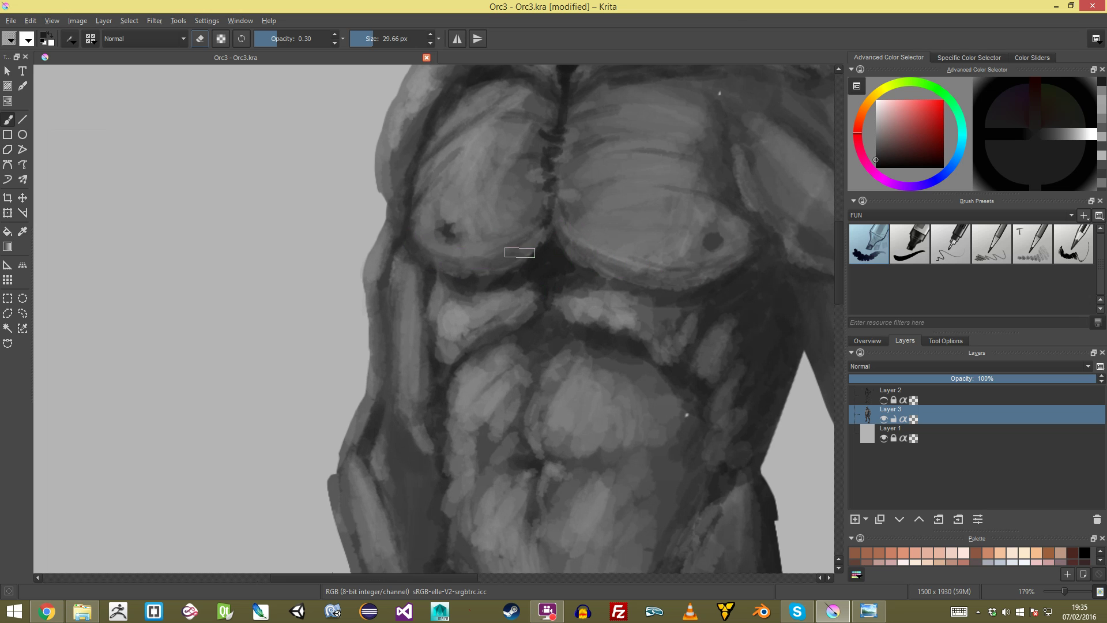
left_click_drag(523, 174, 523, 206)
Step: Lighten the uppermost abdominal muscles just below the chest with sampled grey and a 21.75 px brush
scroll(523, 206, "down", 2)
scroll(523, 206, "up", 5)
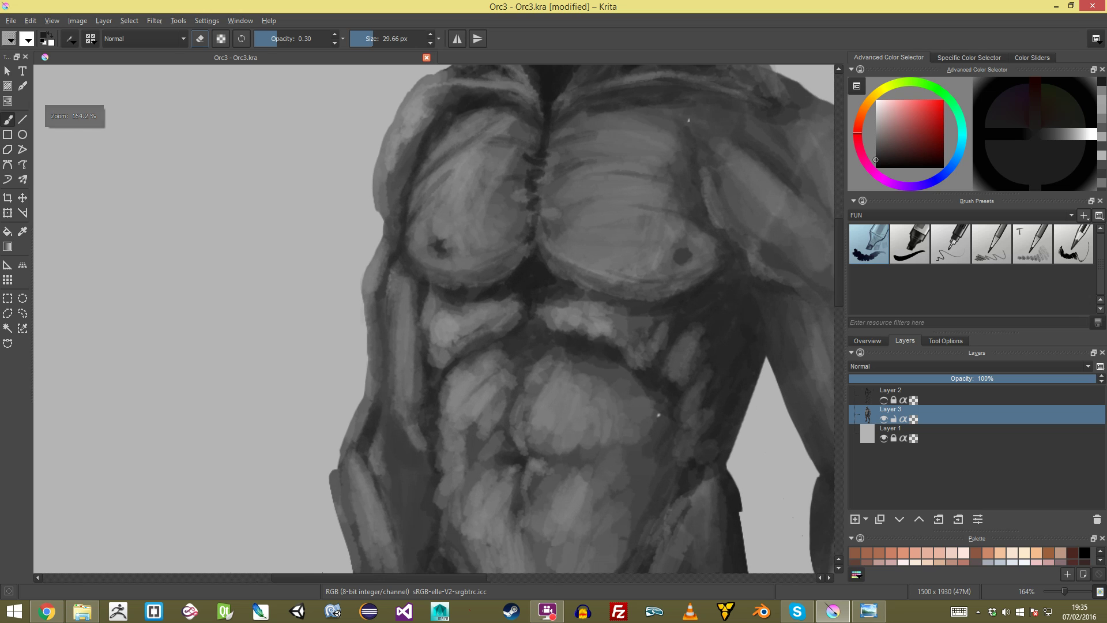
left_click_drag(563, 318, 537, 311)
left_click(566, 315, "ctrl")
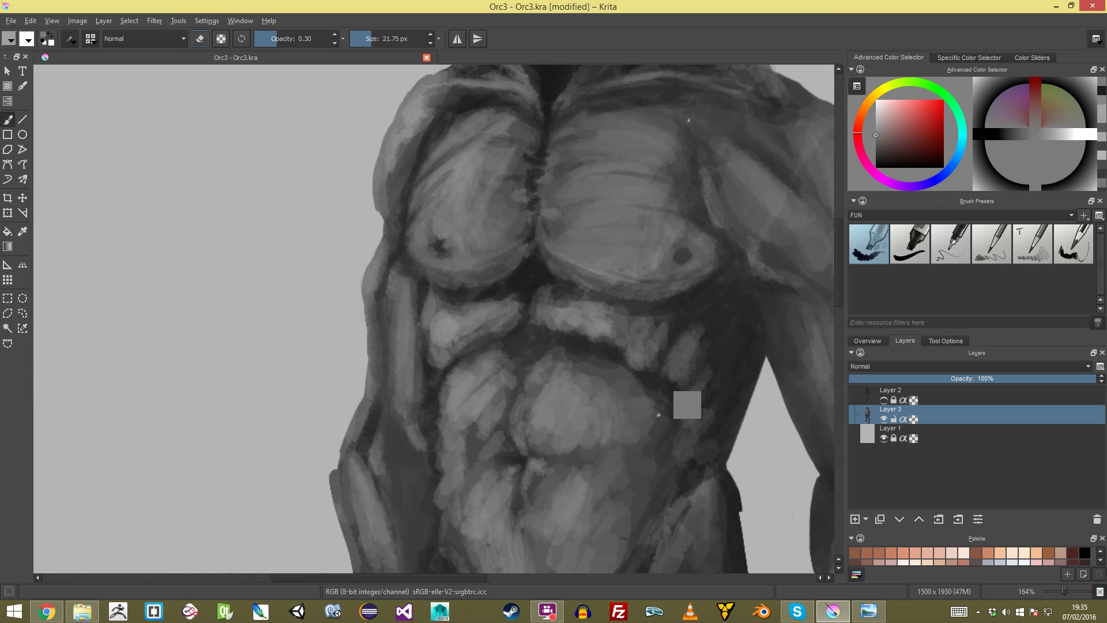
mouse_move(512, 317)
left_mouse_down()
mouse_move(479, 327)
mouse_move(444, 315)
left_mouse_up()
left_click(447, 314, "ctrl")
Step: Break up the highlights on the uppermost abdominals with short strokes of sampled dark grey
scroll(445, 316, "down", 5)
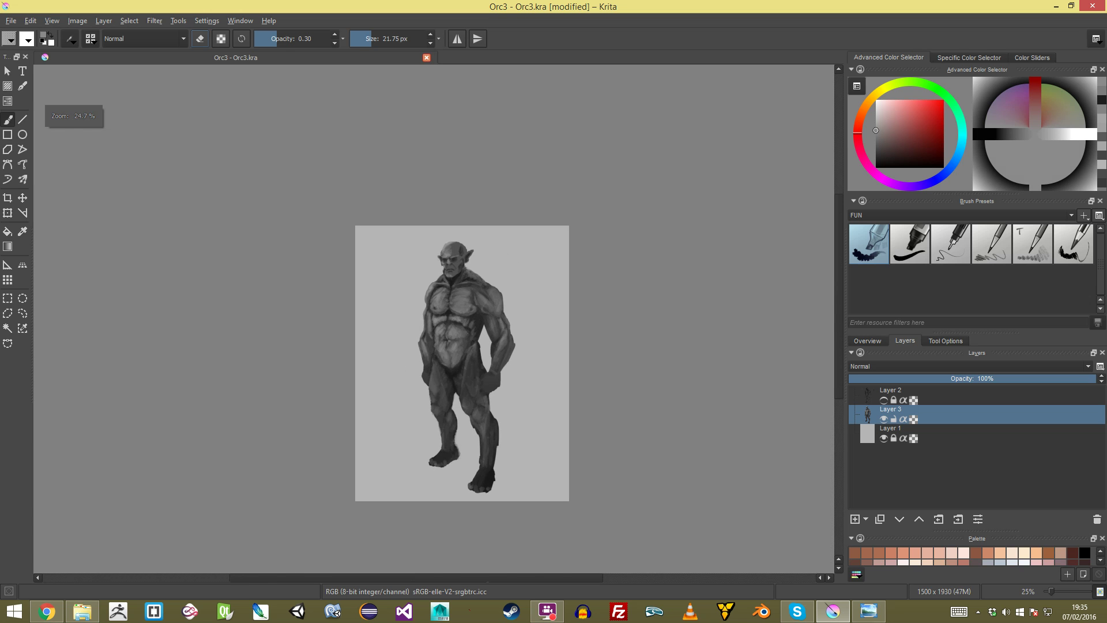
scroll(434, 317, "up", 5)
left_click(502, 343, "ctrl")
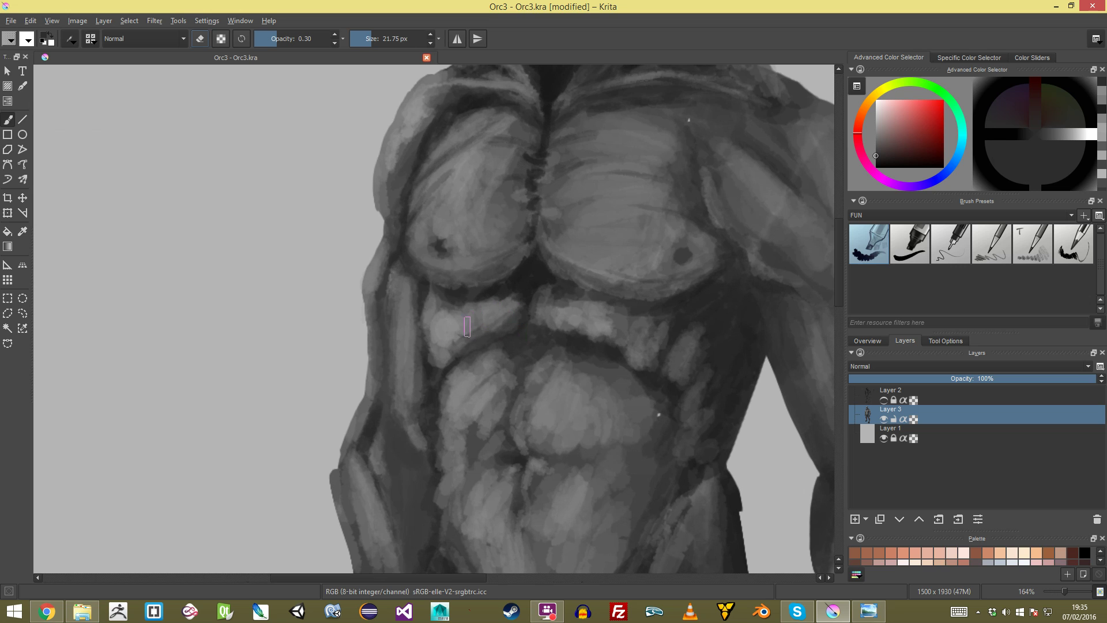
mouse_move(569, 326)
left_mouse_down()
mouse_move(577, 313)
mouse_move(583, 326)
left_mouse_up()
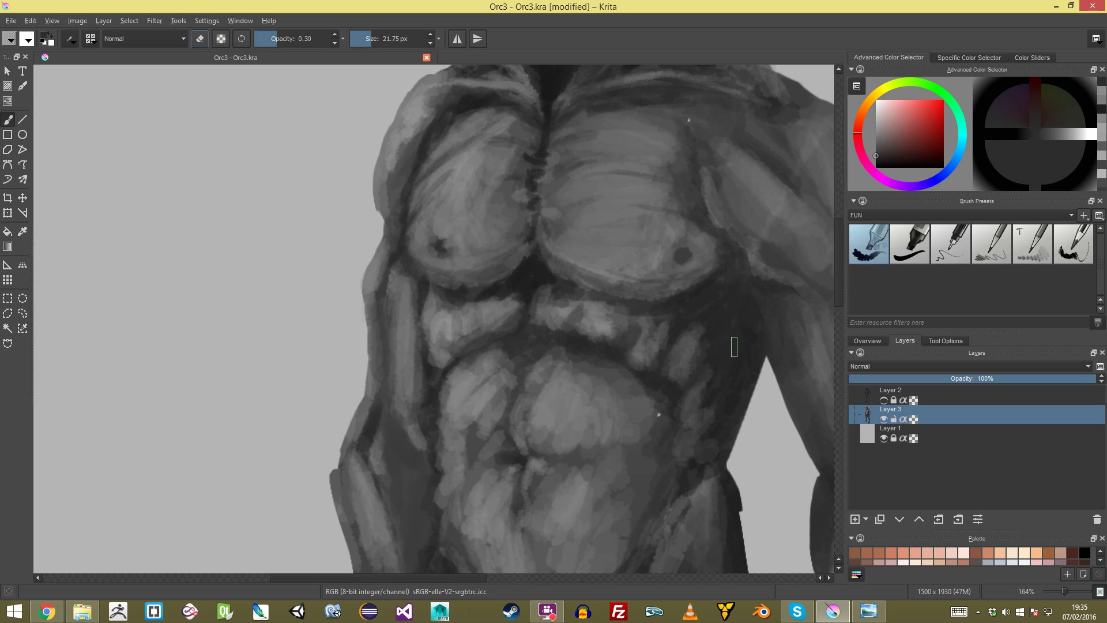
Step: Lock the alpha of Layer 3 and soften the shadow between the pectorals and upper abdominals with adjusted dark greys
left_click(913, 419)
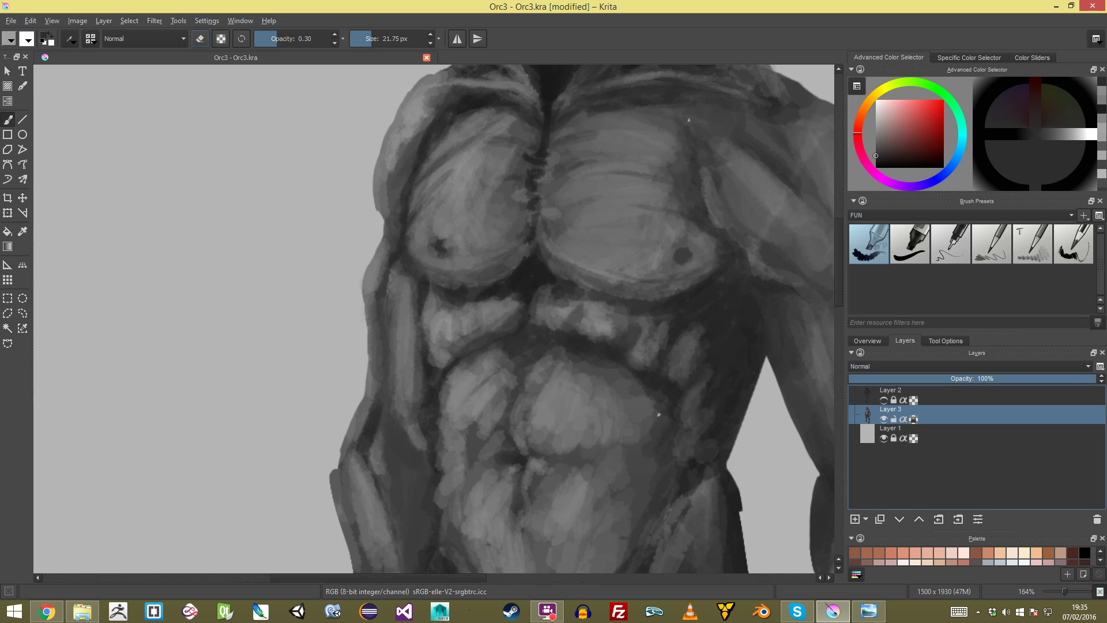
left_click_drag(627, 352, 612, 342)
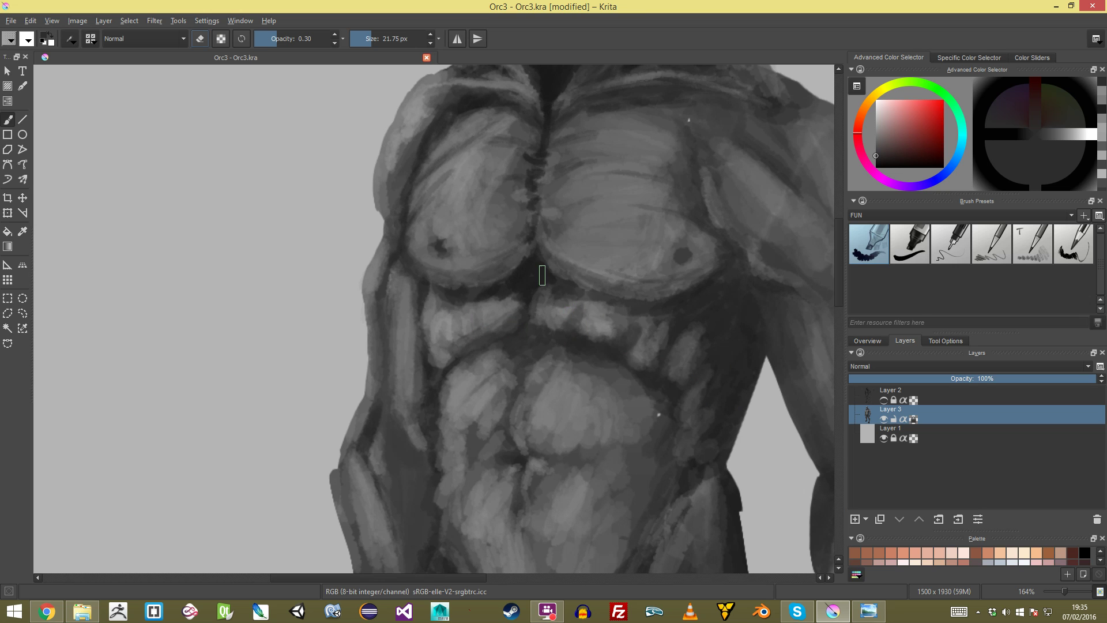
key("l")
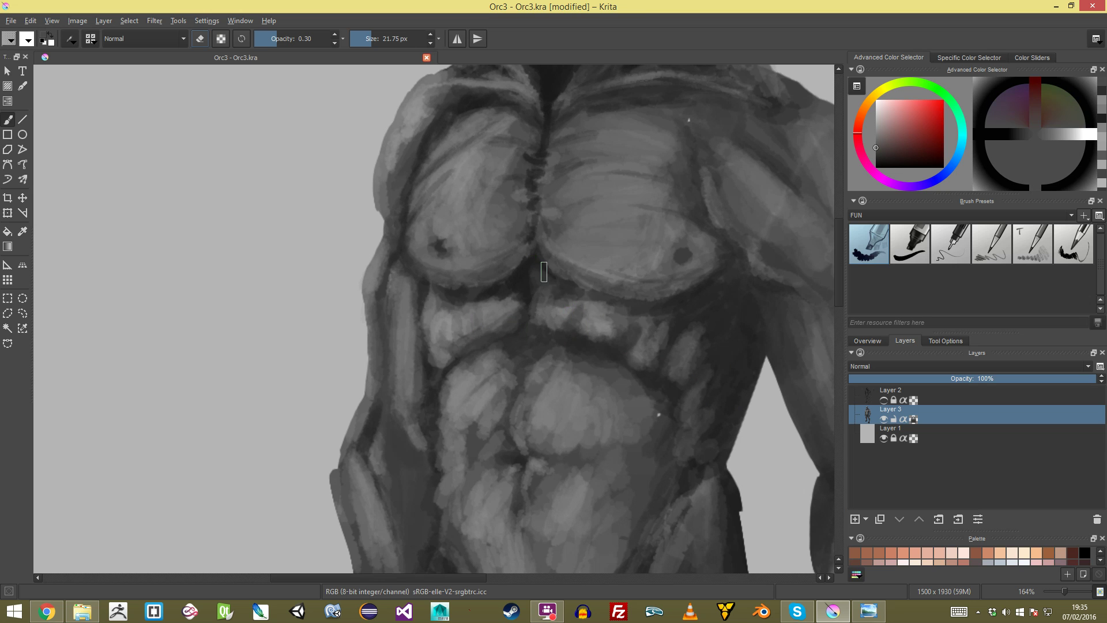
left_click_drag(529, 277, 508, 296)
scroll(497, 302, "down", 8)
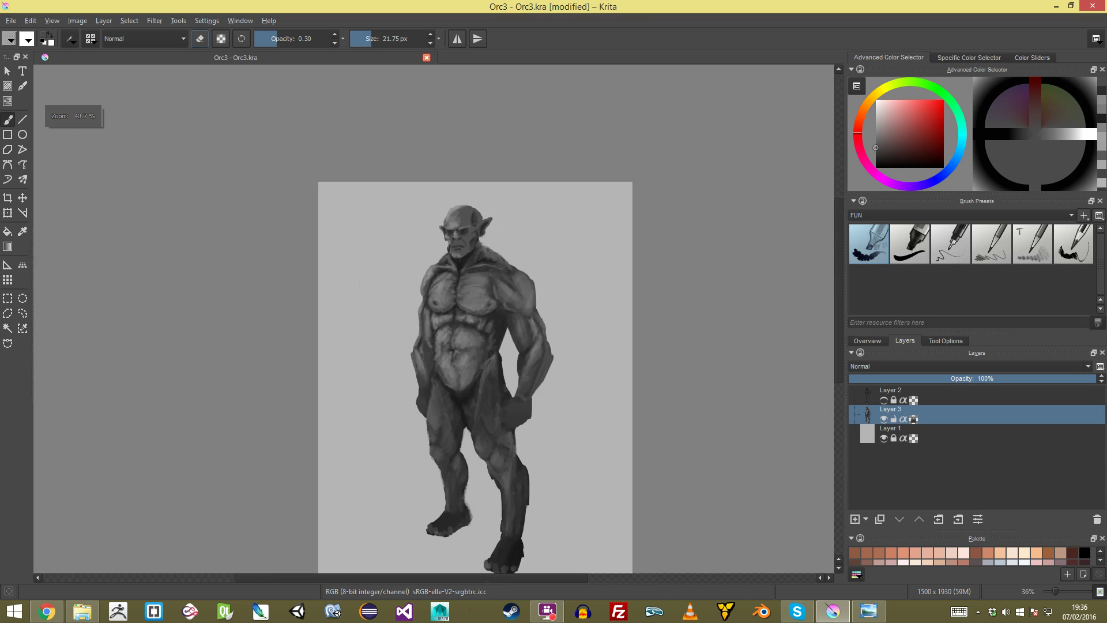
scroll(497, 303, "up", 5)
scroll(444, 369, "up", 5)
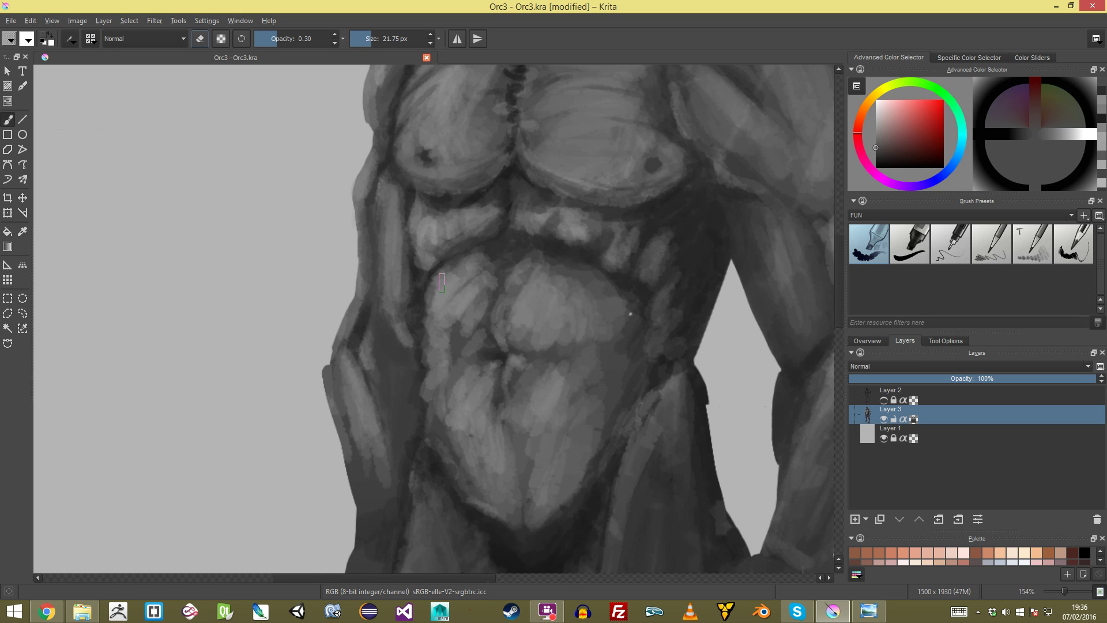
key("k")
scroll(423, 268, "down", 5)
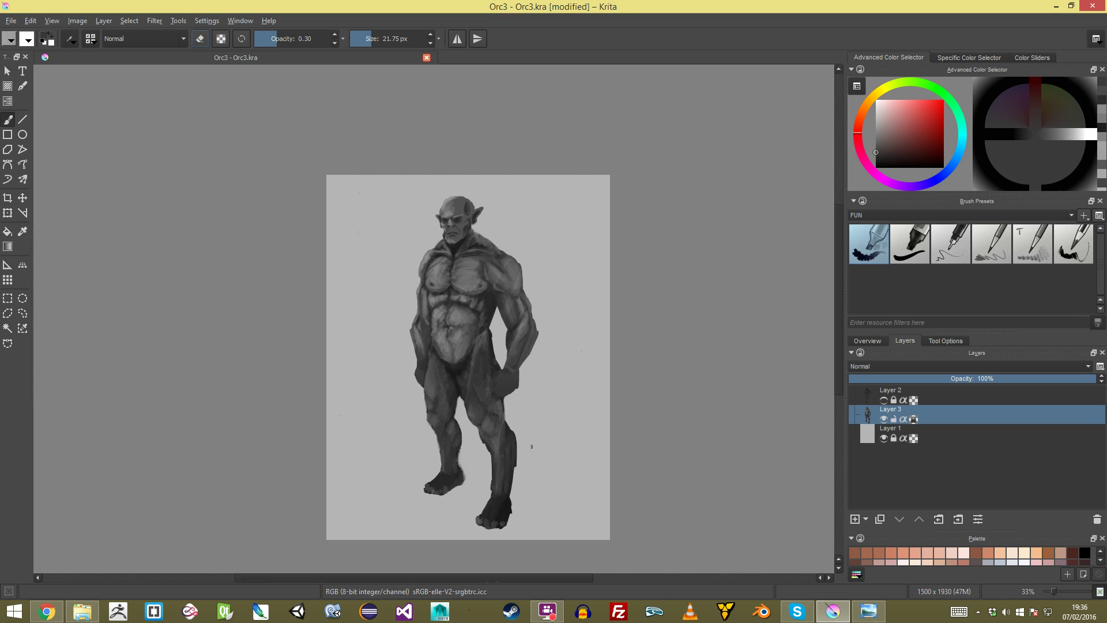
scroll(436, 322, "up", 3)
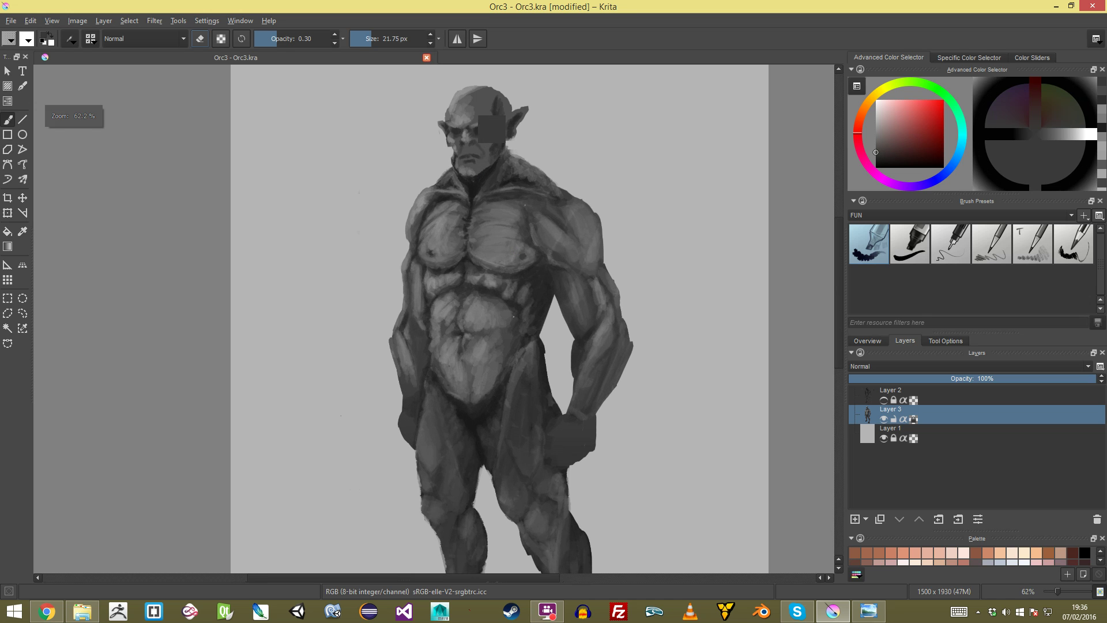
Step: Sample light grey from the head, set the brush to 26.07 px, and paint a light edge down the left-hand leg's knee and shin
left_click(488, 142, "ctrl")
left_click(456, 110, "ctrl")
scroll(435, 320, "up", 3)
left_click_drag(445, 563, 471, 226)
key("bracketright")
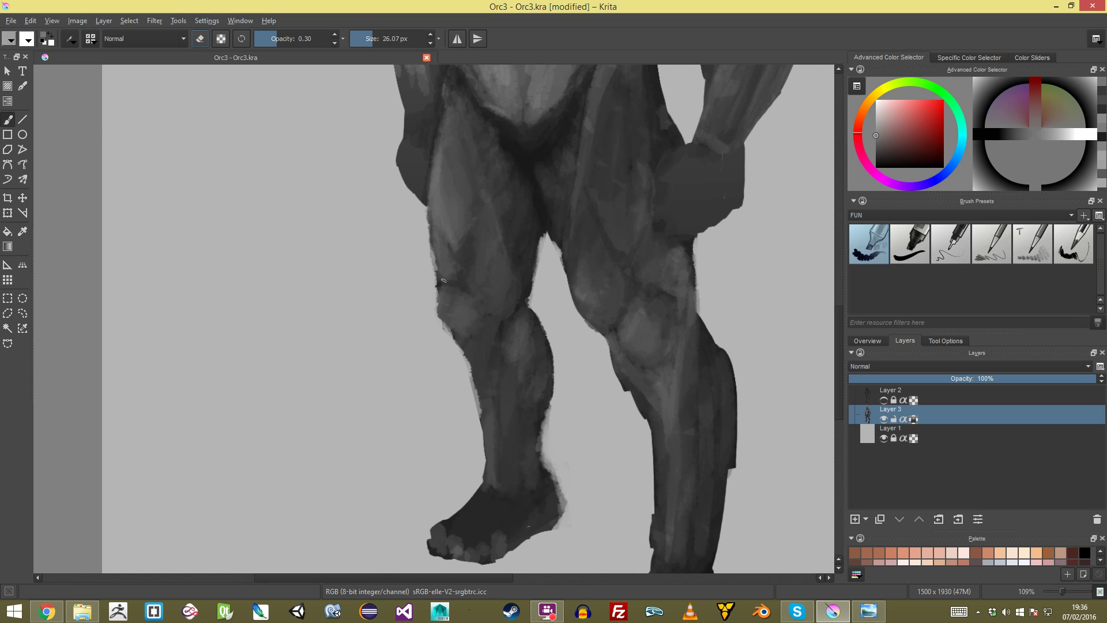
left_click_drag(443, 293, 486, 425)
left_click_drag(475, 367, 488, 480)
Step: Add a light highlight to the inner thigh muscle just above the left-hand knee
scroll(488, 480, "down", 5)
scroll(434, 319, "up", 6)
mouse_move(498, 253)
left_mouse_down()
mouse_move(507, 304)
mouse_move(493, 274)
mouse_move(523, 305)
left_mouse_up()
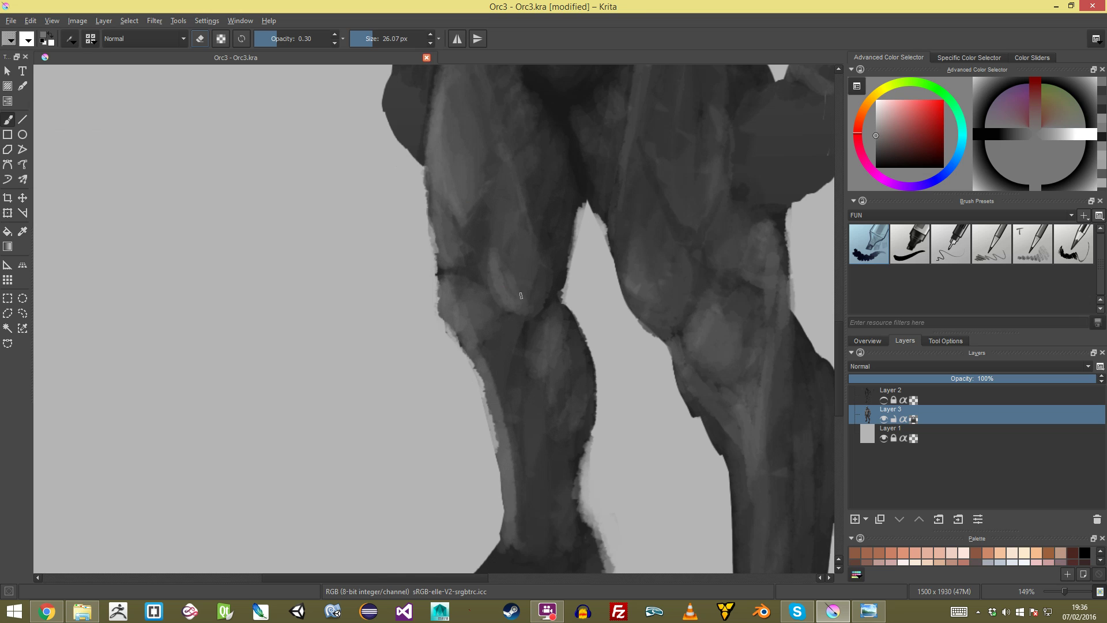
Step: Paint a light grey edge along the left-hand calf and down towards its heel
scroll(515, 291, "down", 5)
scroll(545, 360, "up", 6)
left_click_drag(542, 386, 533, 338)
mouse_move(560, 248)
left_mouse_down()
mouse_move(606, 347)
mouse_move(599, 330)
mouse_move(594, 442)
mouse_move(609, 345)
mouse_move(593, 488)
mouse_move(620, 557)
left_mouse_up()
scroll(429, 315, "down", 8)
scroll(438, 316, "up", 8)
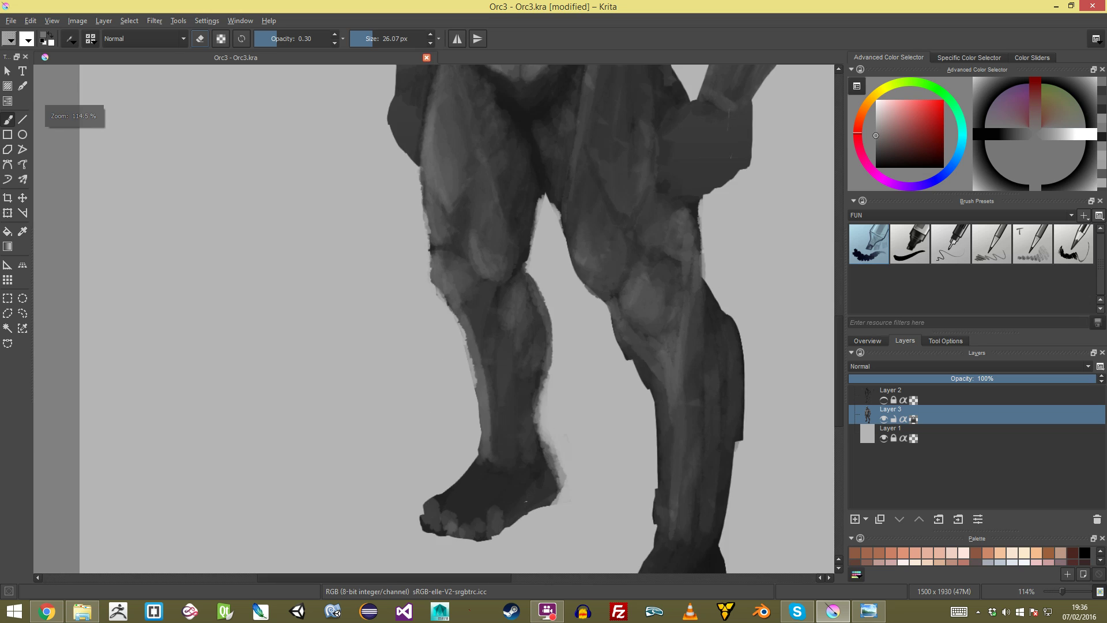
Step: Set the brush to 21.72 px and paint soft highlights on the right-hand kneecap and the inner thigh muscle above it
left_click_drag(652, 284, 658, 301)
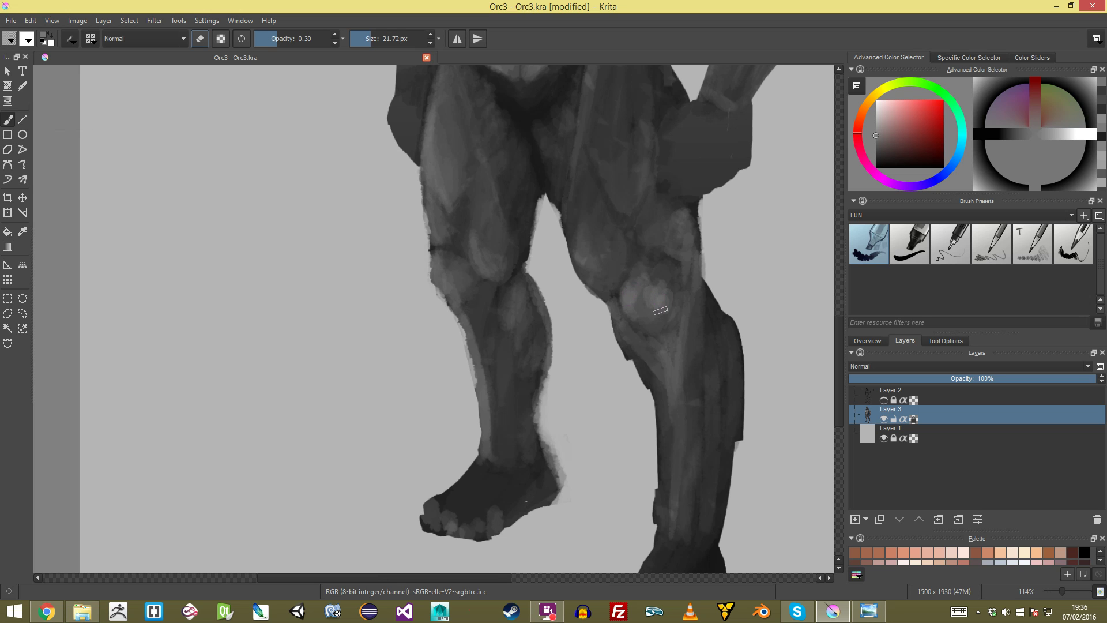
left_click(650, 322)
mouse_move(673, 310)
left_mouse_down()
mouse_move(669, 355)
mouse_move(655, 306)
left_mouse_up()
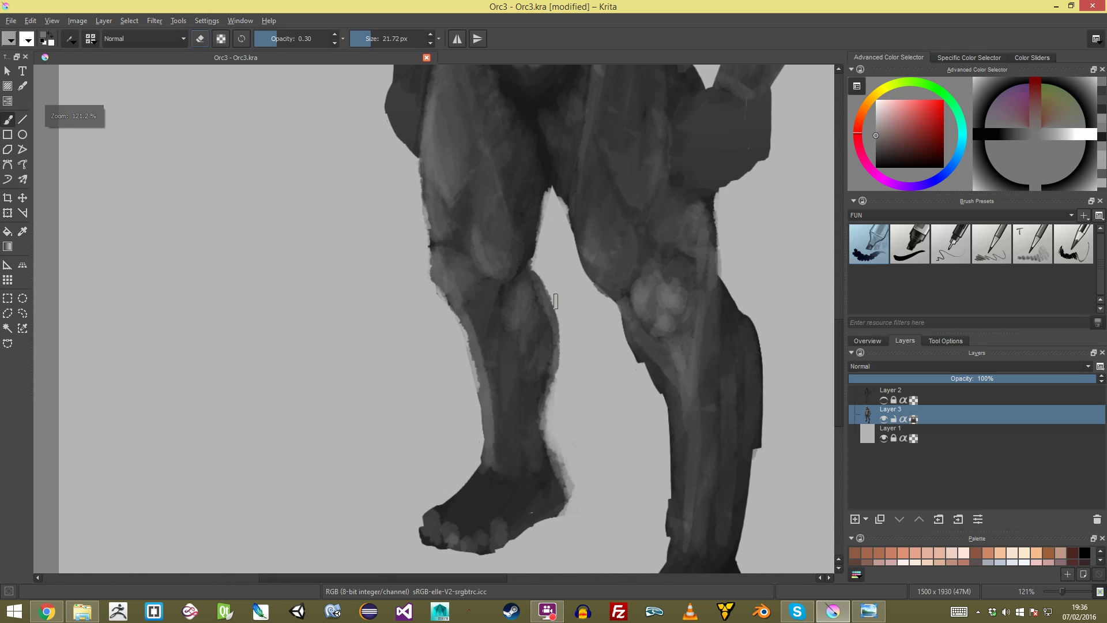
mouse_move(579, 239)
left_mouse_down()
mouse_move(590, 273)
mouse_move(623, 267)
left_mouse_up()
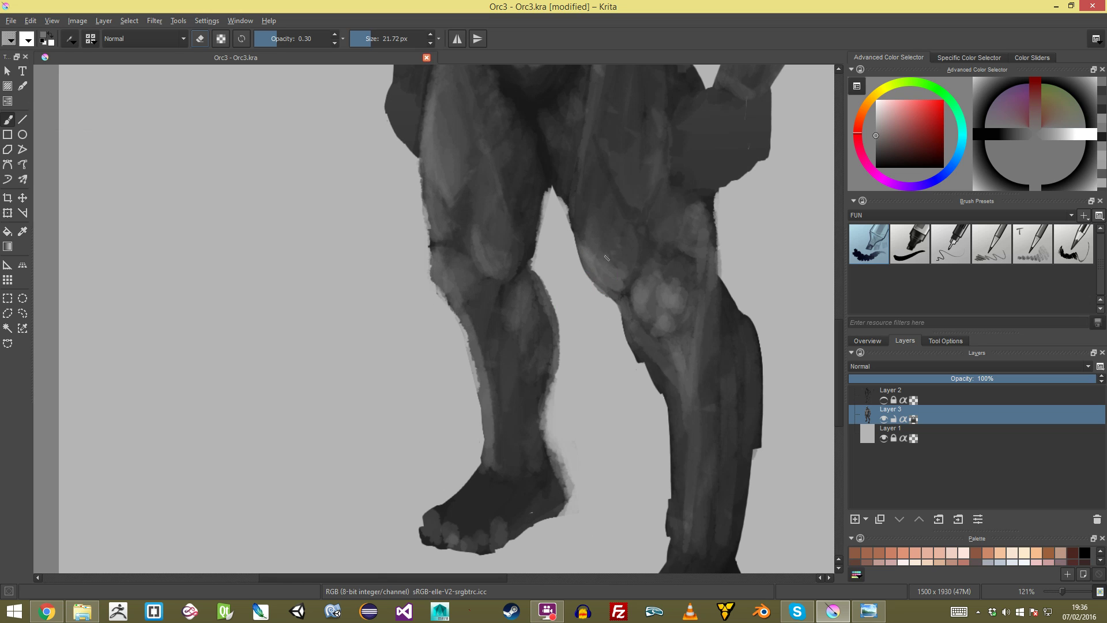
Step: Enlarge the brush to 30.76 px and stroke the same grey across the top of the left-hand foot
key("bracketright")
mouse_move(574, 203)
left_mouse_down()
mouse_move(578, 289)
mouse_move(566, 263)
left_mouse_up()
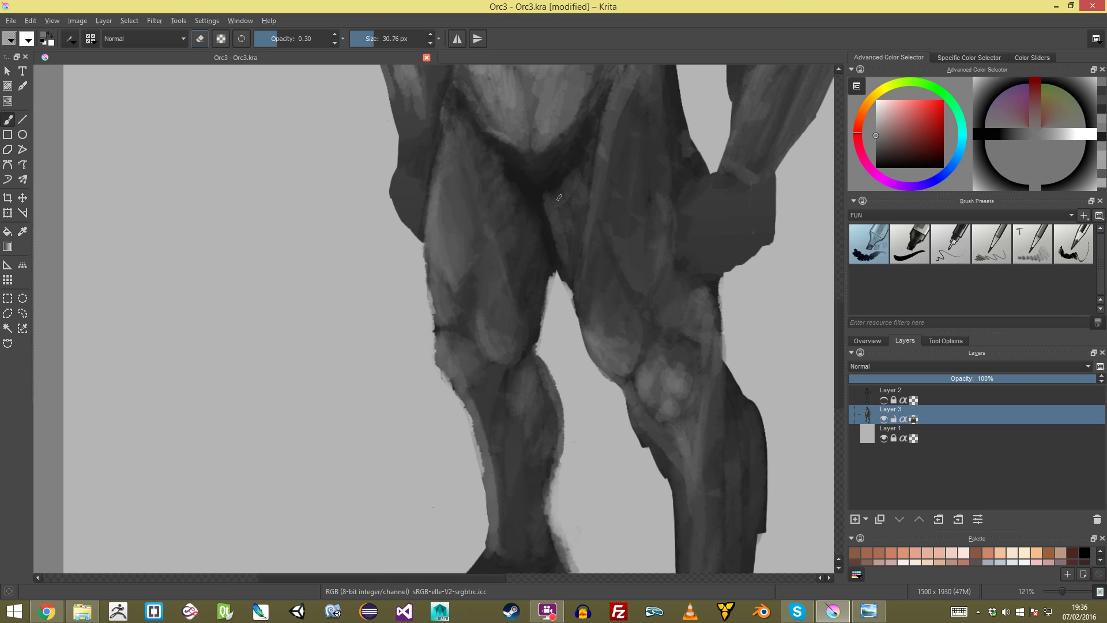
scroll(559, 205, "down", 8)
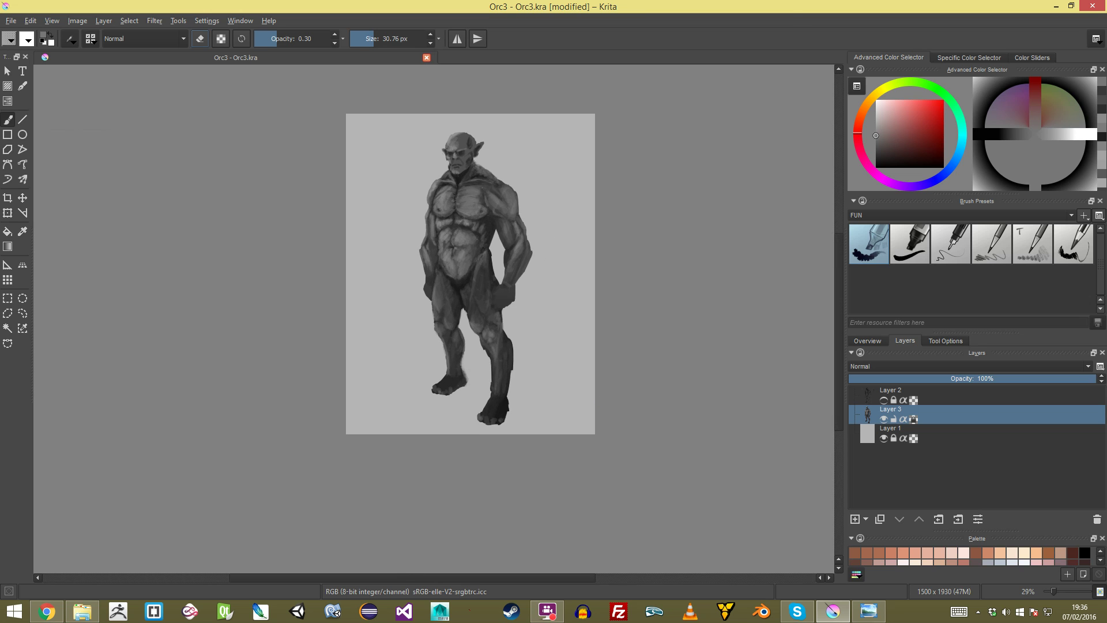
scroll(420, 268, "down", 1)
scroll(434, 319, "up", 4)
scroll(607, 276, "up", 4)
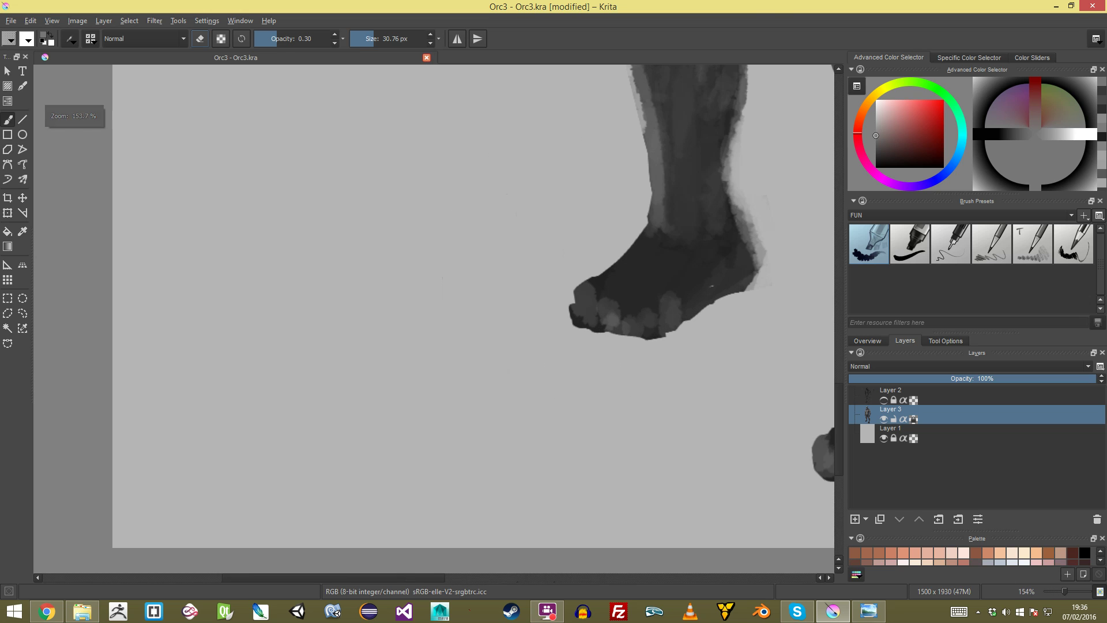
mouse_move(607, 276)
left_mouse_down()
mouse_move(630, 263)
mouse_move(611, 290)
mouse_move(655, 250)
mouse_move(682, 247)
left_mouse_up()
left_click_drag(684, 248, 400, 227)
mouse_move(628, 284)
left_mouse_down()
mouse_move(580, 384)
mouse_move(620, 276)
mouse_move(554, 415)
mouse_move(634, 316)
mouse_move(618, 444)
mouse_move(648, 416)
mouse_move(663, 301)
mouse_move(672, 433)
left_mouse_up()
scroll(672, 432, "down", 8)
scroll(433, 318, "down", 4)
scroll(434, 319, "up", 2)
Step: Sample dark greys beside the armpit and deepen the shadow down the right-hand ribs with a 37.81 px brush
left_click_drag(434, 319, 436, 439)
scroll(434, 318, "up", 4)
scroll(538, 394, "up", 4)
left_click(634, 317, "ctrl")
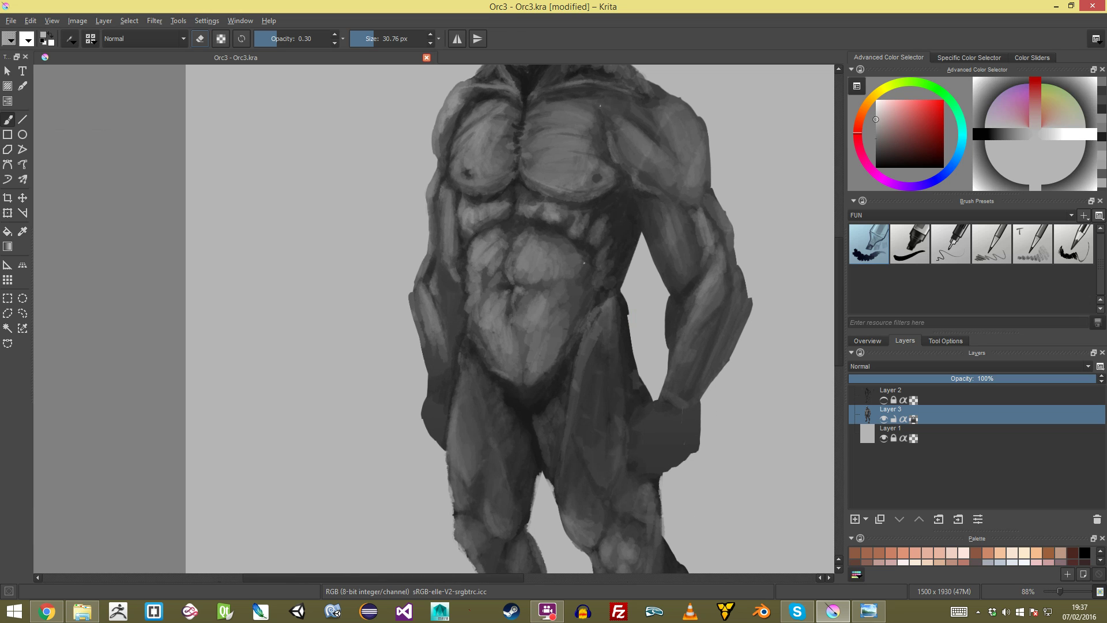
left_click(657, 198, "ctrl")
left_click_drag(654, 197, 625, 234)
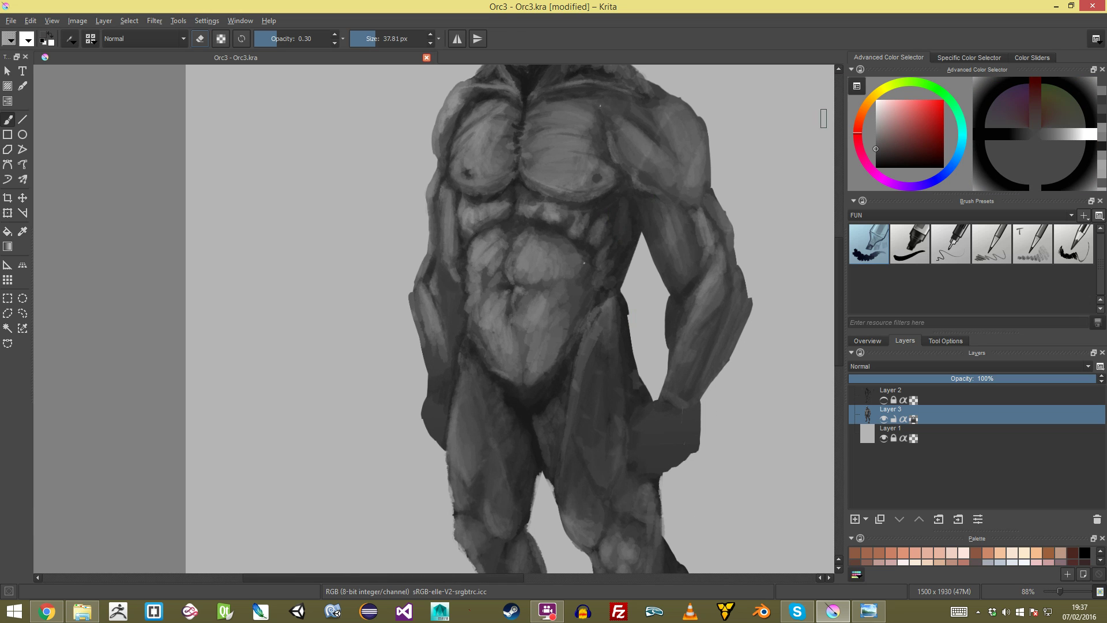
left_click(645, 204, "ctrl")
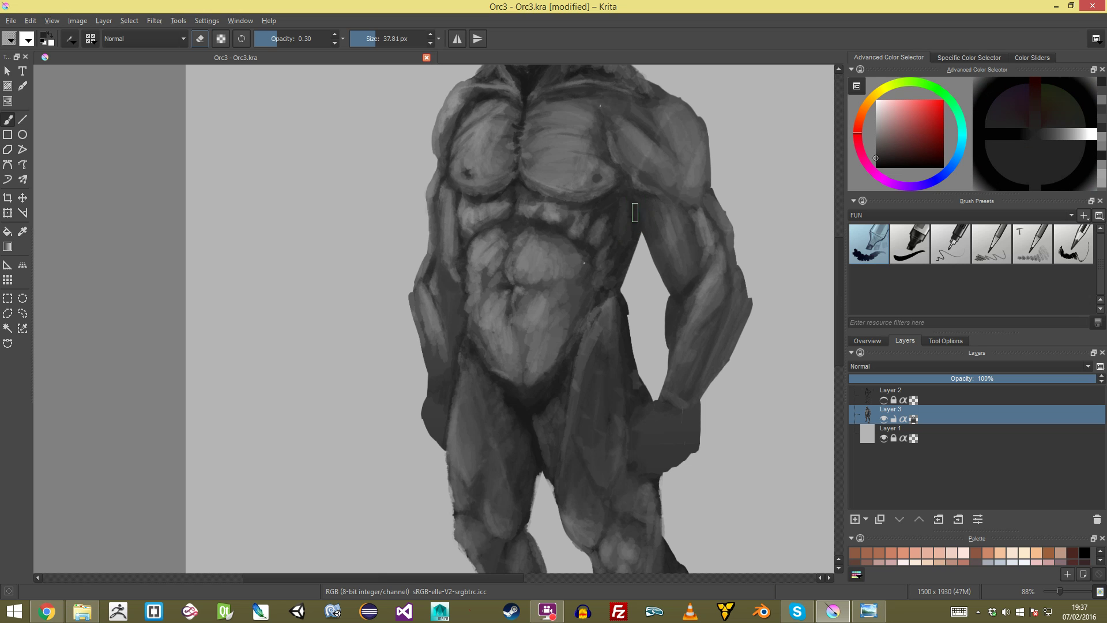
mouse_move(607, 209)
left_mouse_down()
mouse_move(622, 238)
mouse_move(702, 206)
mouse_move(664, 175)
mouse_move(622, 197)
mouse_move(621, 216)
mouse_move(624, 191)
mouse_move(634, 254)
left_mouse_up()
Step: Pick near-black, resample dark greys from the torso, and blend the shadow under the outer corner of the right-hand pectoral
left_click(876, 166)
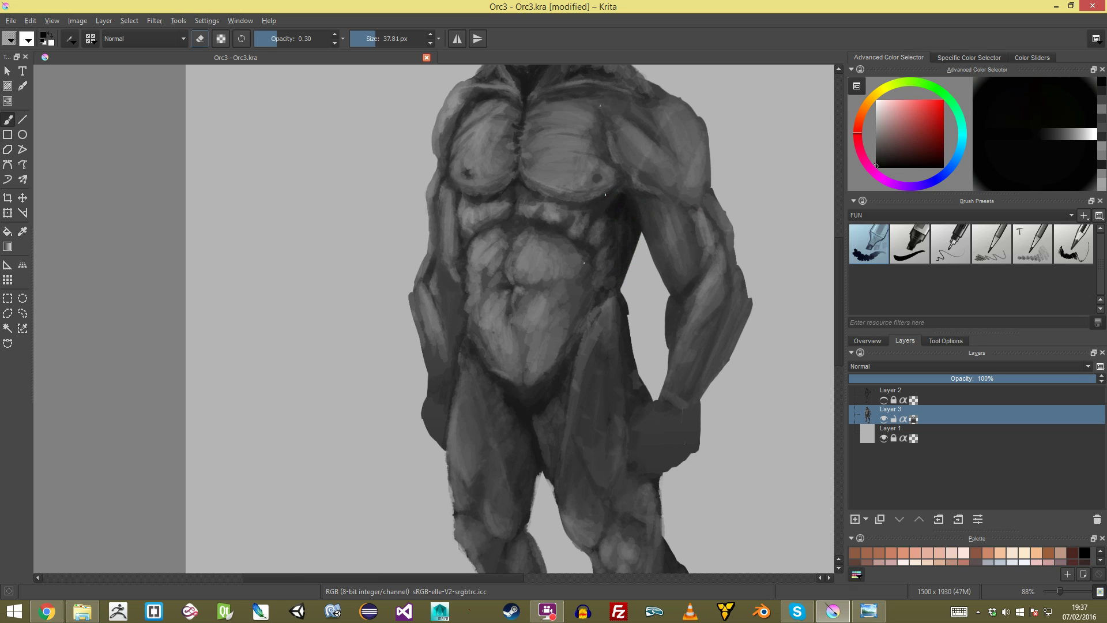
left_click(597, 230, "ctrl")
left_click_drag(609, 208, 609, 248)
left_click(626, 212, "ctrl")
left_click_drag(616, 200, 600, 207)
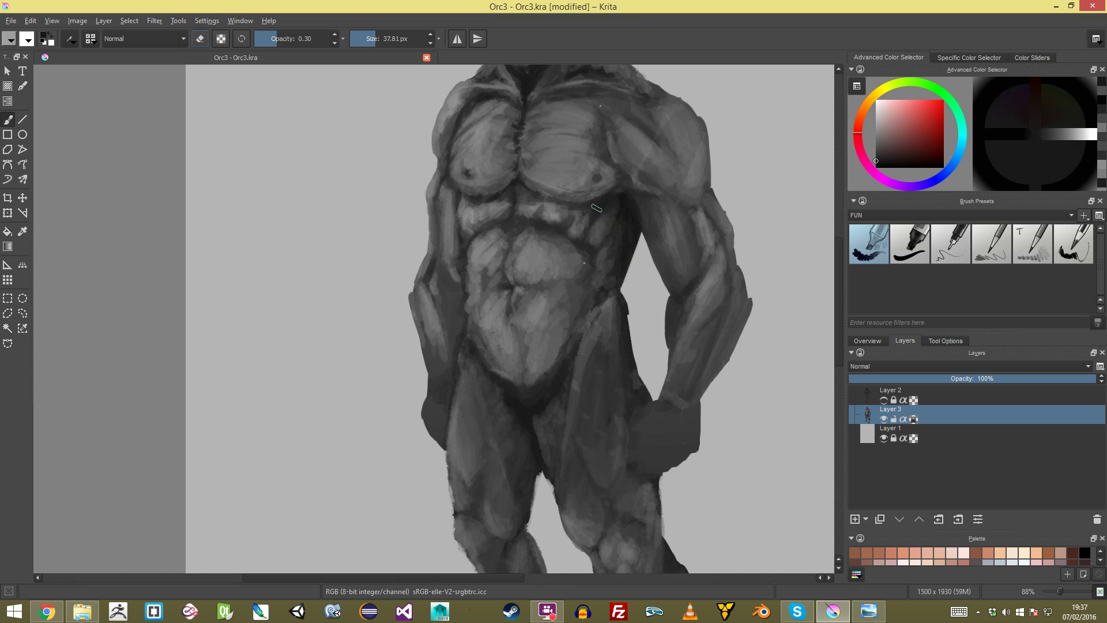
Step: Sample a mid-grey beside the right-hand abdominals and brush it over the band below the pectorals
key("minus")
key("minus")
key("plus")
key("plus")
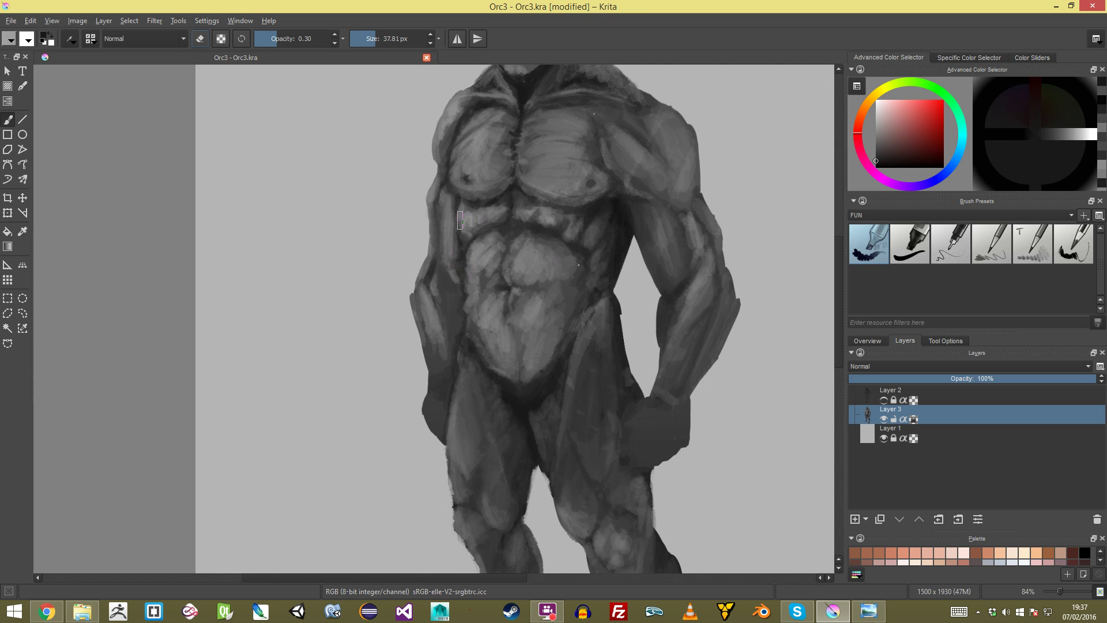
key("plus")
key("plus")
left_click_drag(500, 196, 442, 309)
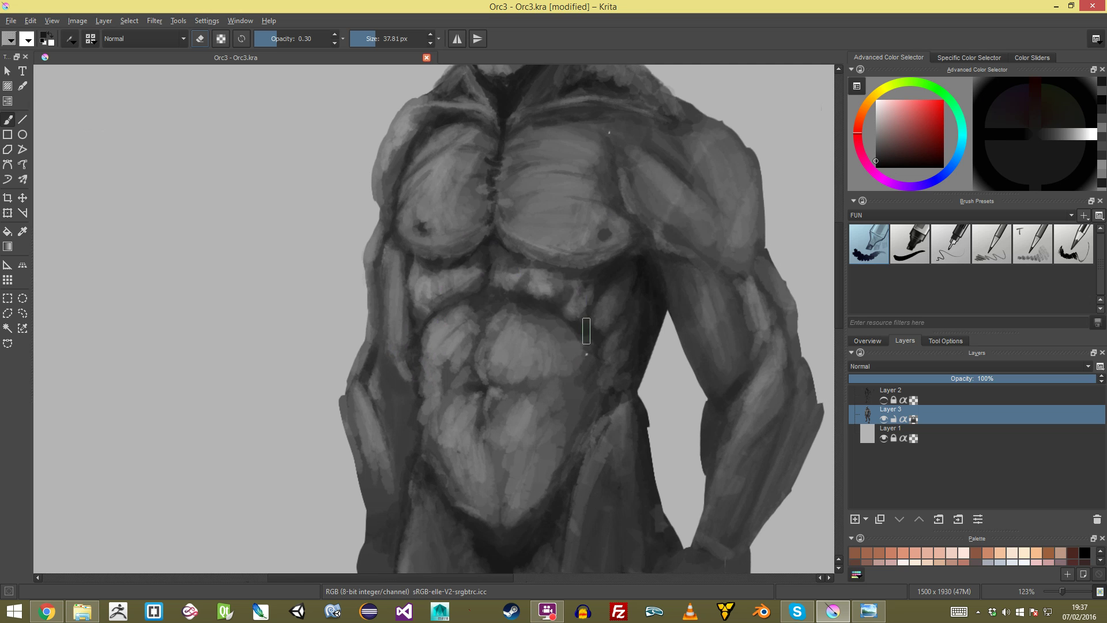
left_click(579, 307, "ctrl")
left_click_drag(518, 281, 494, 306)
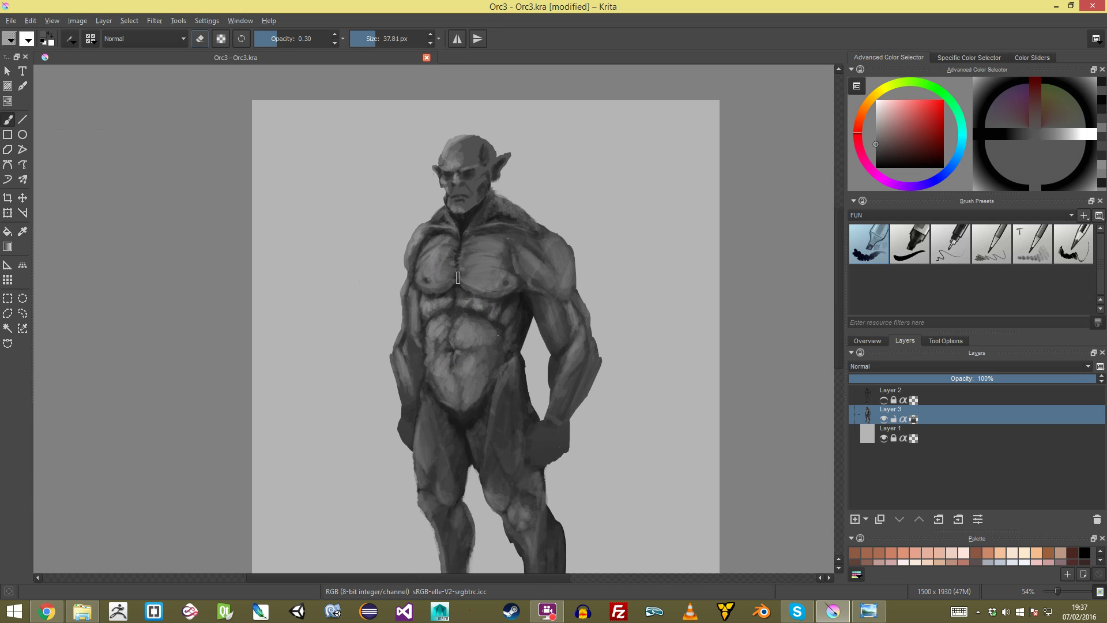
Step: Reduce the brush size and reshape the lower edge of the right-hand uppermost abdominal with sampled grey strokes
key("plus")
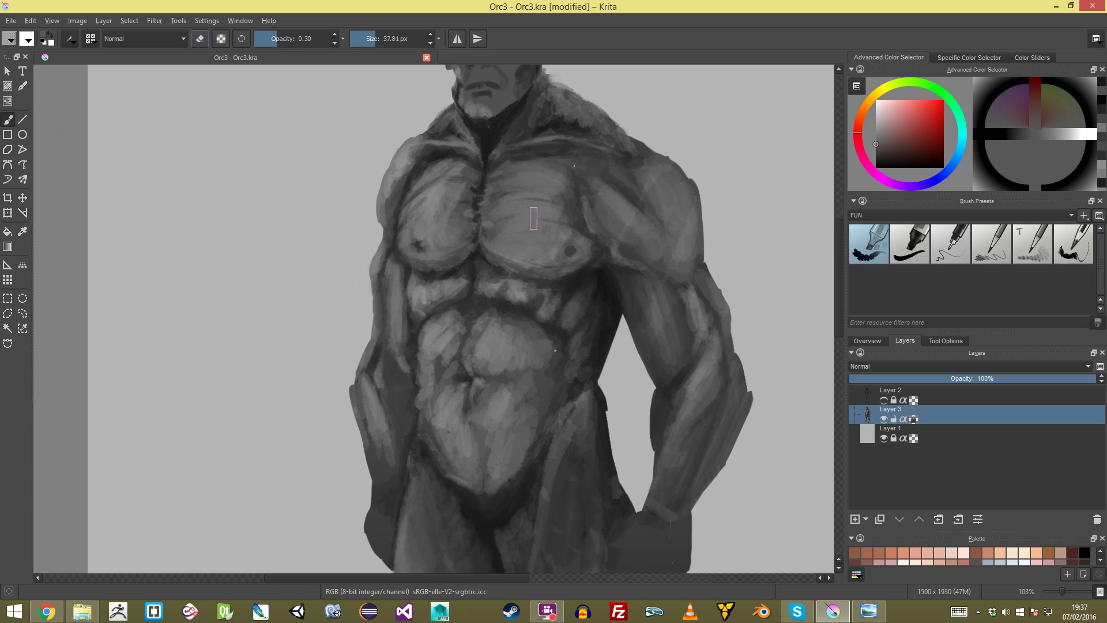
key("plus")
key("bracketleft")
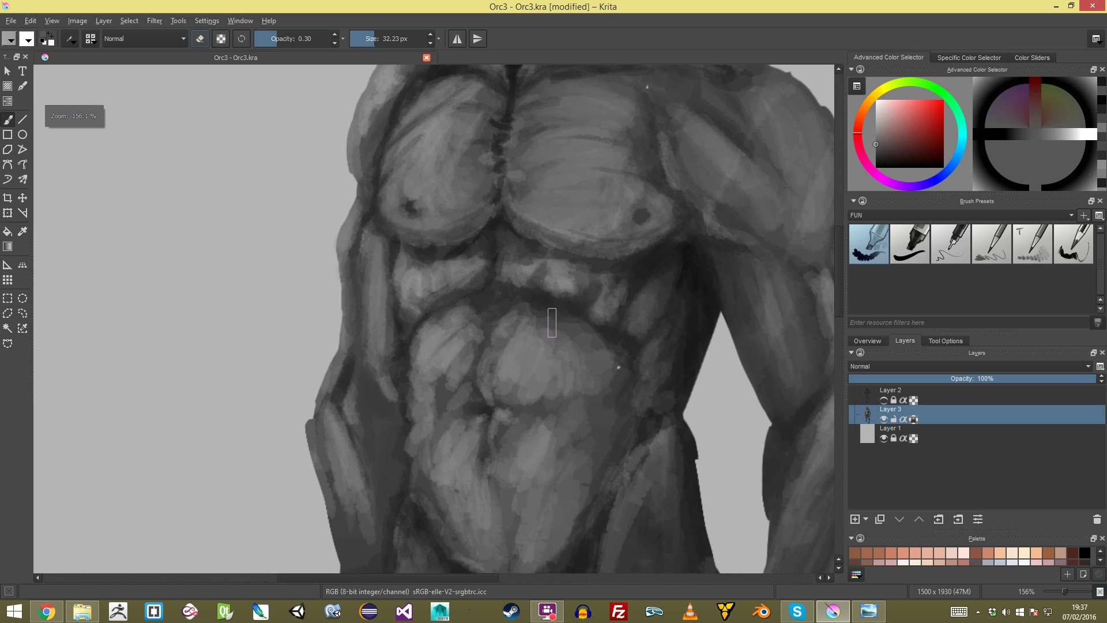
left_click(547, 297, "ctrl")
mouse_move(558, 305)
left_mouse_down()
mouse_move(557, 289)
mouse_move(554, 310)
mouse_move(555, 300)
mouse_move(579, 338)
left_mouse_up()
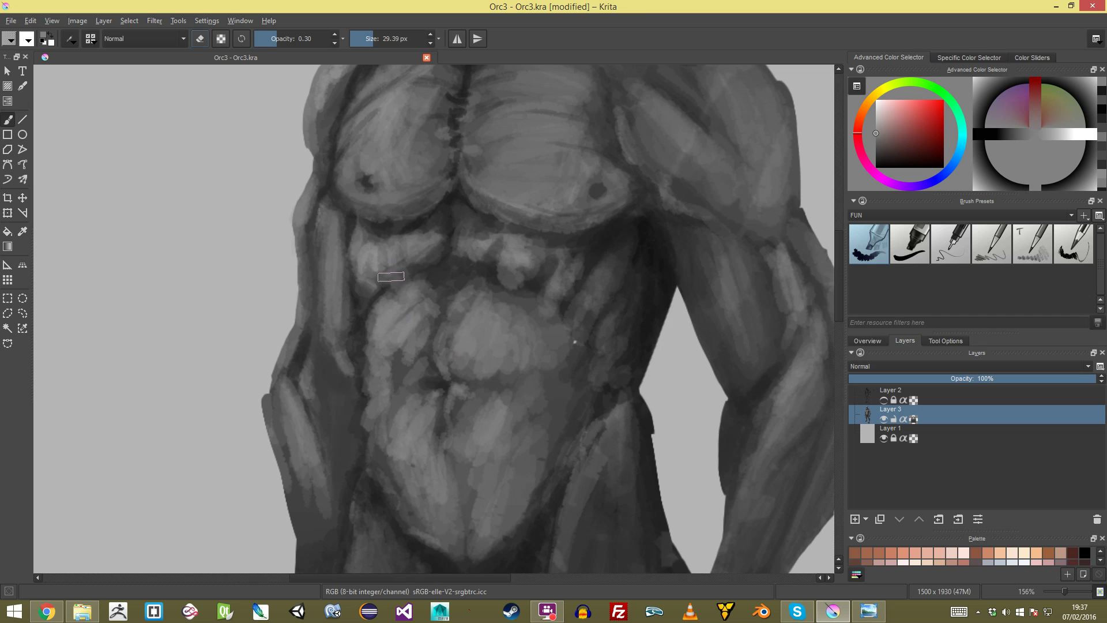
Step: Sample dark grey and darken the crease between the two upper left-hand abdominals with a 22.73 px brush
left_click(389, 285, "ctrl")
left_click_drag(389, 285, 383, 285)
left_click_drag(366, 283, 377, 290)
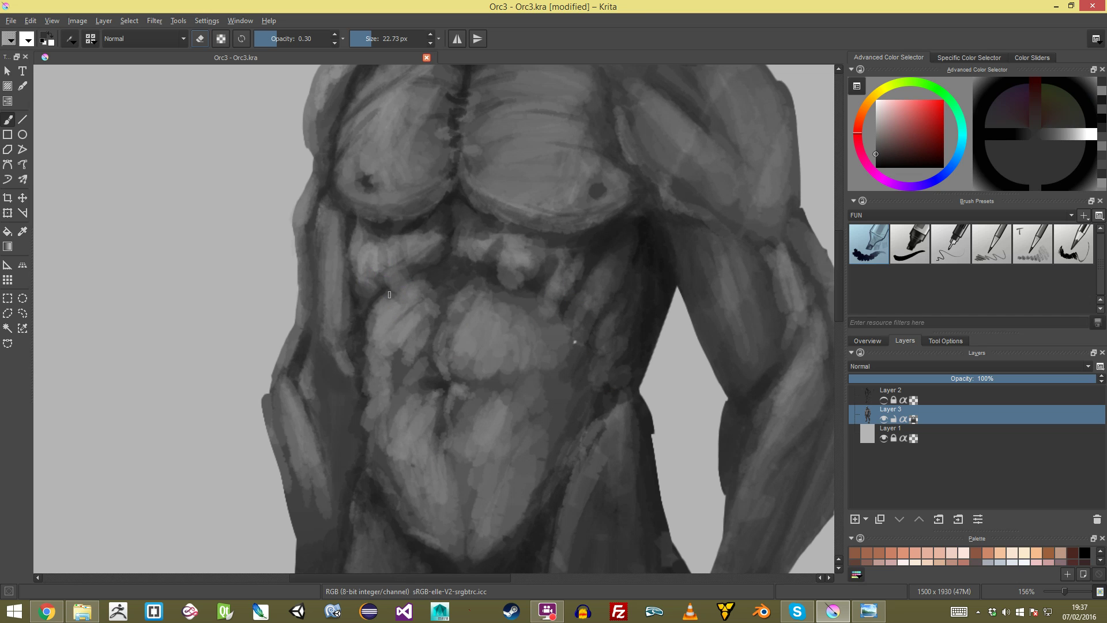
left_click_drag(437, 271, 548, 357)
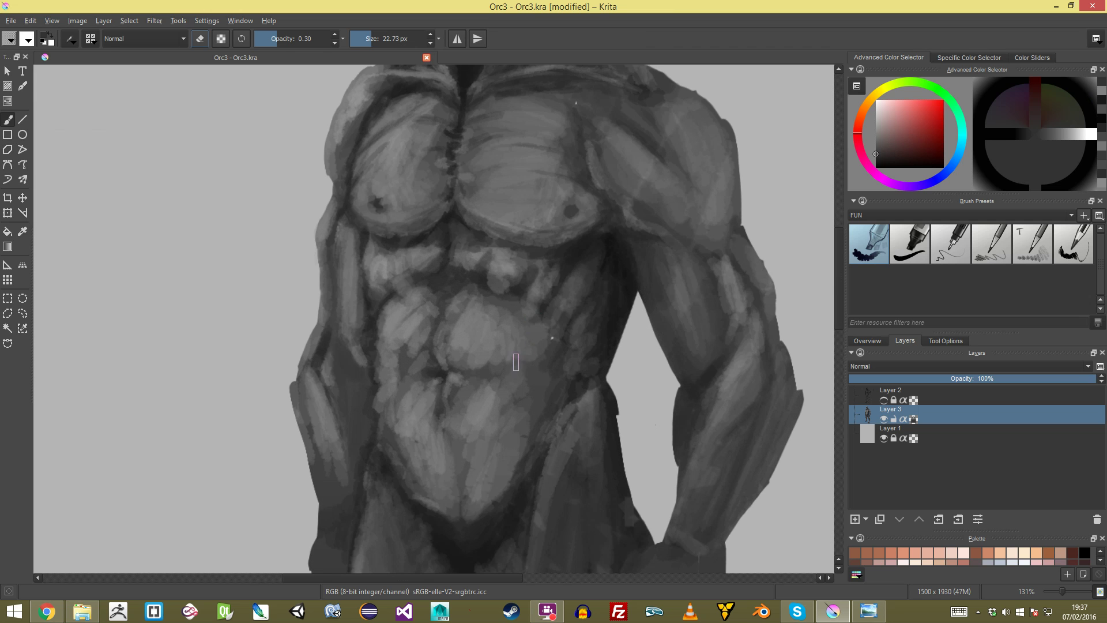
Step: Sample dark grey and paint the creases beneath the middle abdominals on both sides with an 18.32 px brush
left_click(515, 367, "ctrl")
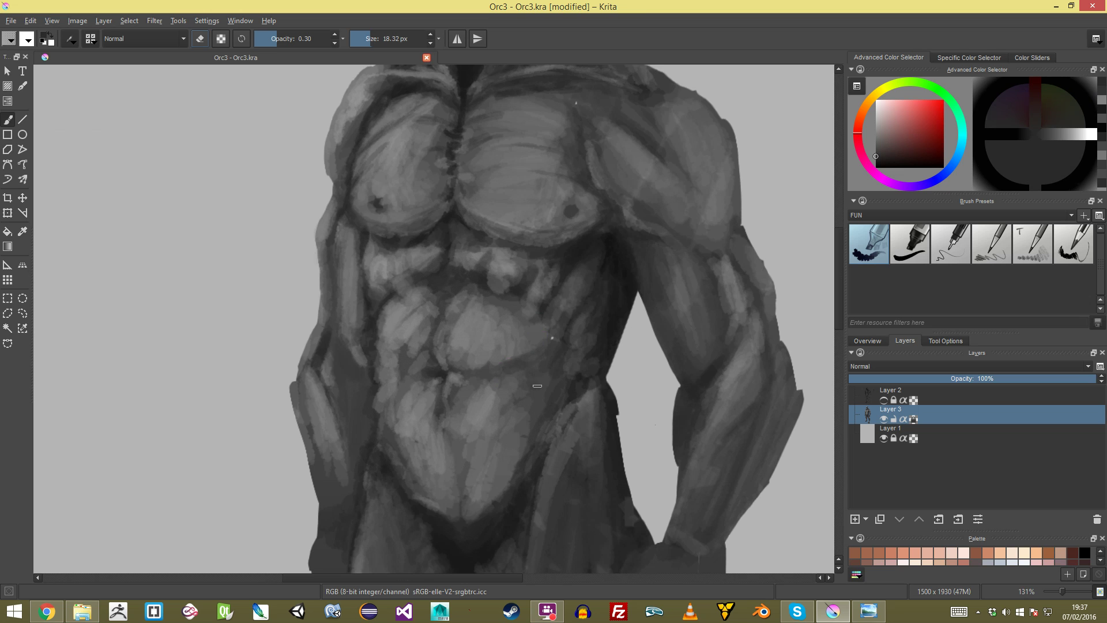
scroll(531, 411, "down", 1)
left_click_drag(405, 360, 441, 249)
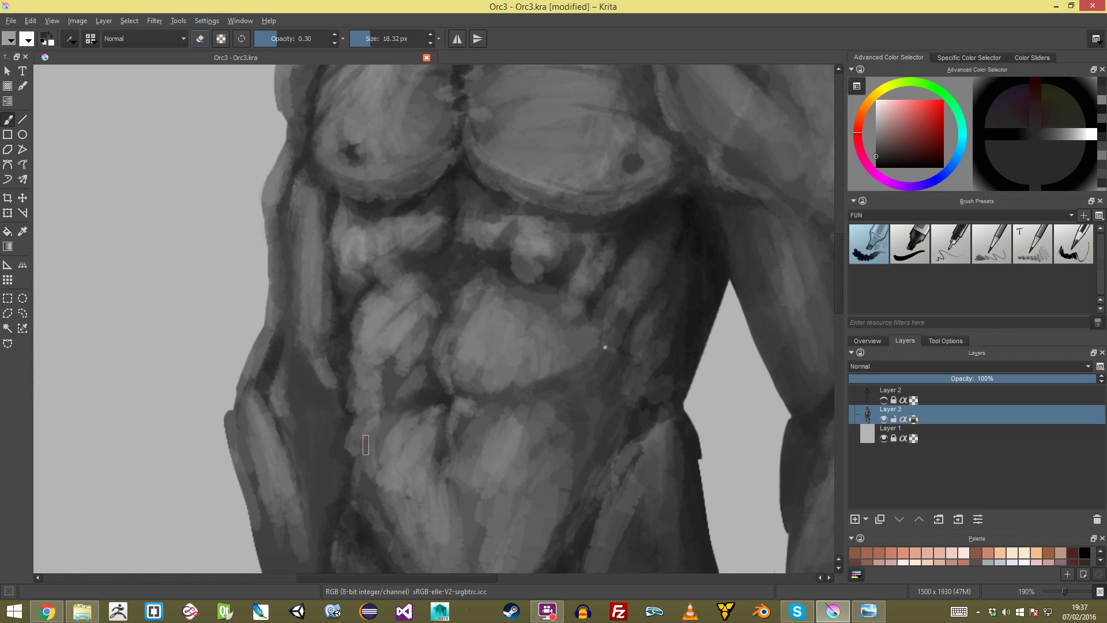
left_click_drag(356, 453, 370, 329)
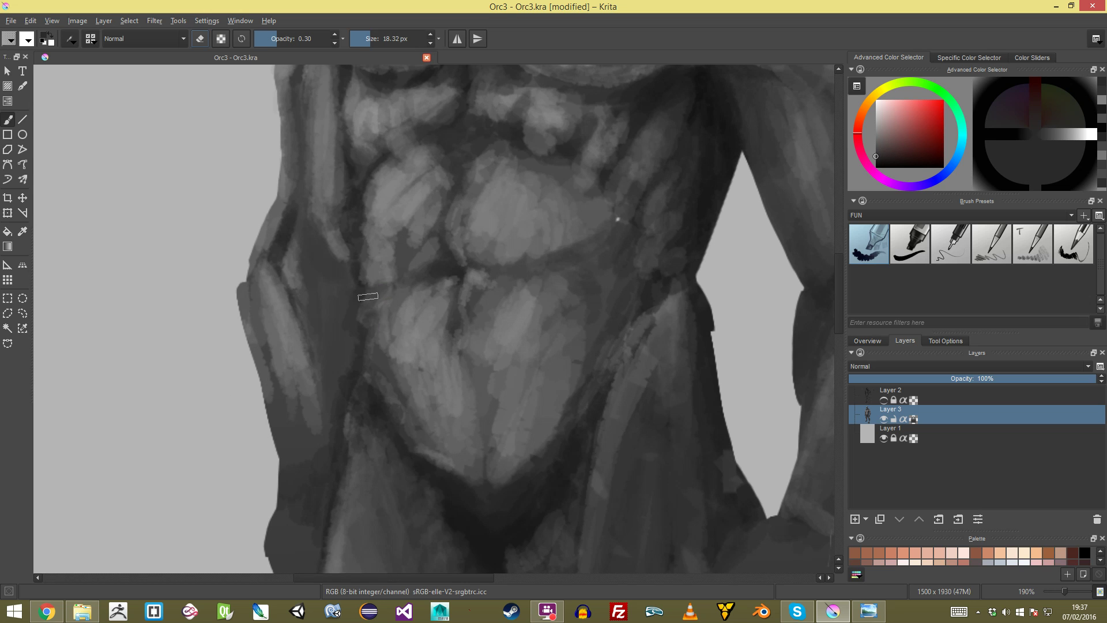
mouse_move(375, 278)
left_mouse_down()
mouse_move(431, 280)
mouse_move(490, 390)
mouse_move(499, 315)
left_mouse_up()
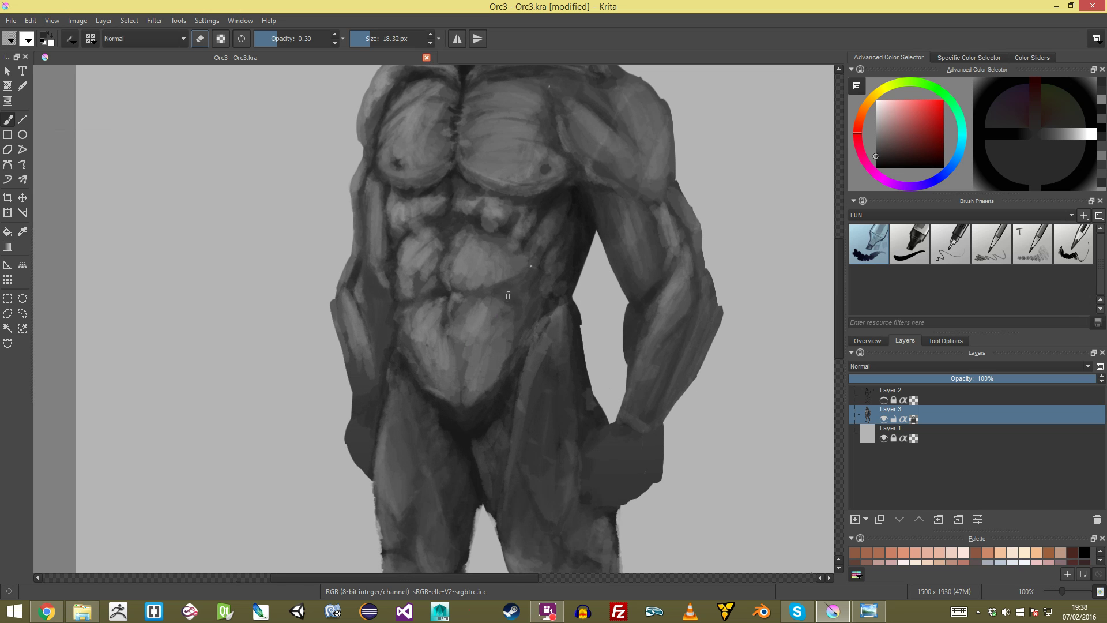
Step: Sample a grey from the right-hand side of the waist and soften the oblique beside the abdominals
left_click(532, 292, "ctrl")
left_click_drag(531, 292, 538, 291)
mouse_move(531, 288)
left_mouse_down()
mouse_move(521, 361)
mouse_move(525, 318)
left_mouse_up()
scroll(428, 193, "up", 4)
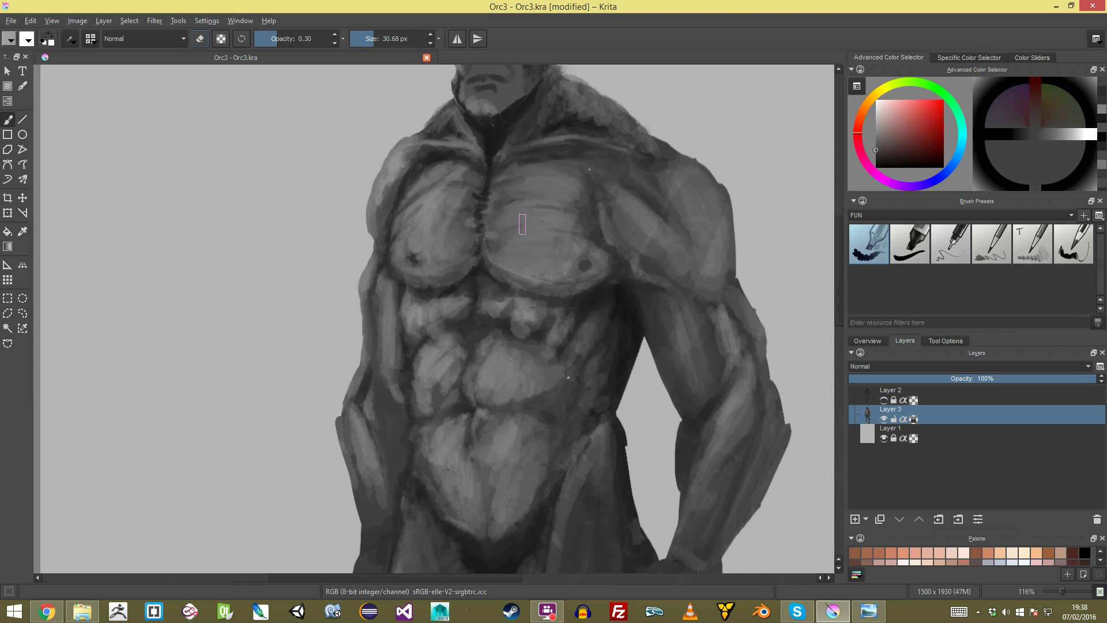
Step: Pick a light grey, enlarge the brush to 46.38 px, and paint vertical highlights on the inner part of the right-hand pectoral
left_click_drag(534, 259, 518, 314)
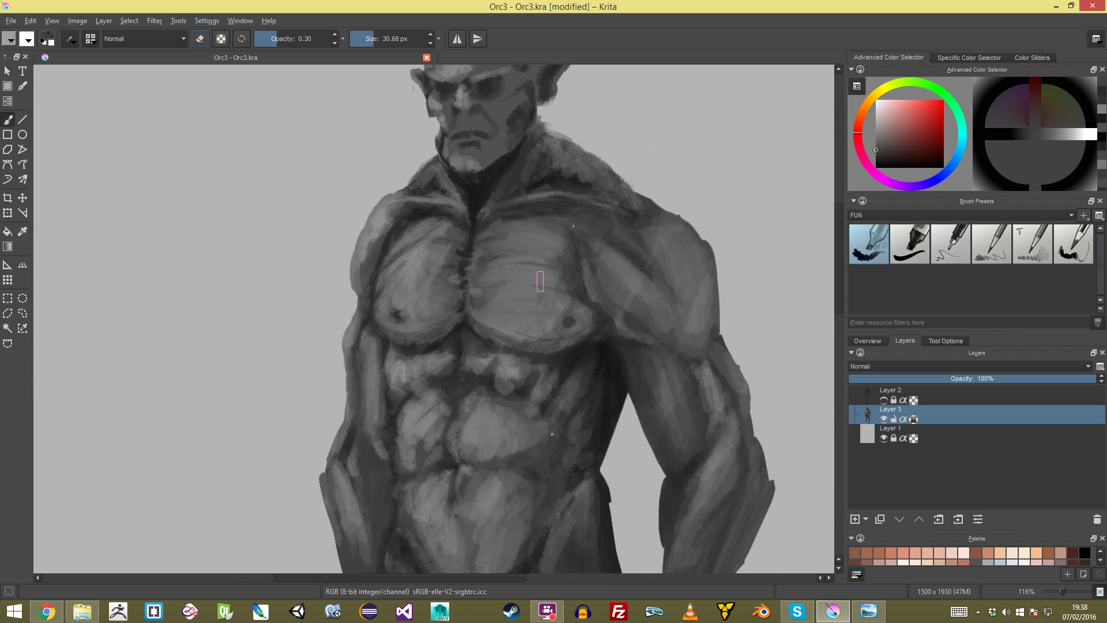
left_click(877, 116)
key("bracketright")
mouse_move(495, 270)
left_mouse_down()
mouse_move(490, 297)
mouse_move(511, 260)
mouse_move(514, 304)
left_mouse_up()
scroll(433, 319, "down", 6)
scroll(434, 319, "up", 4)
key("plus")
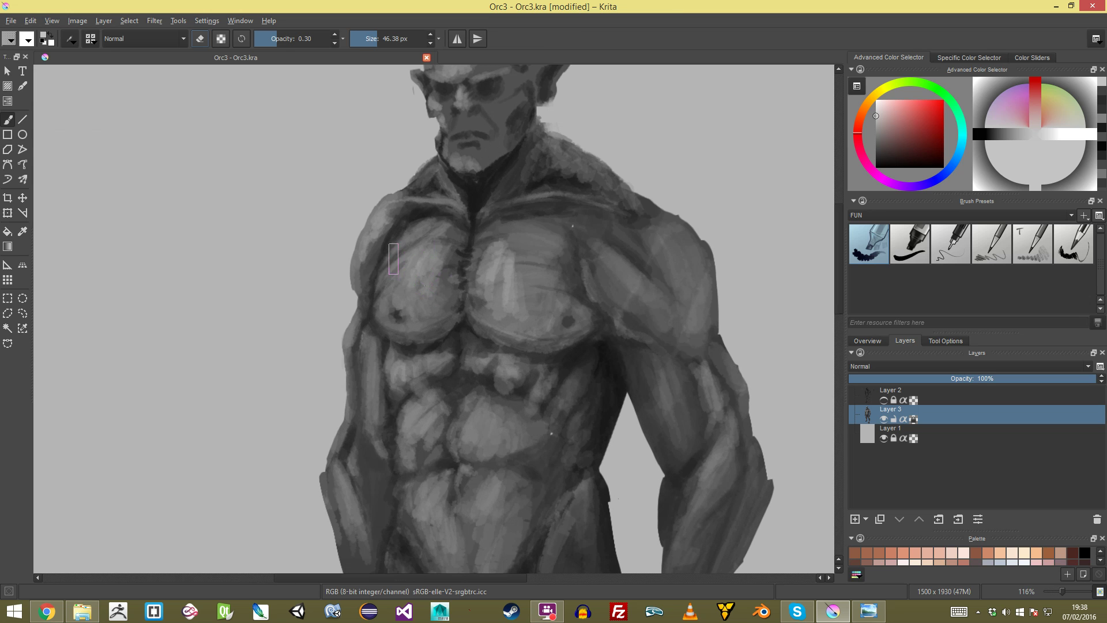
Step: Paint light grey highlights over the left-hand pectoral
mouse_move(392, 272)
left_mouse_down()
mouse_move(404, 248)
mouse_move(417, 307)
left_mouse_up()
scroll(434, 319, "down", 3)
scroll(433, 318, "up", 3)
left_click_drag(416, 311, 398, 235)
Step: Sample a mid-grey from the upper right-hand pectoral and blend its top into the shoulder with a 40.51 px brush
key("bracketleft")
key("bracketleft")
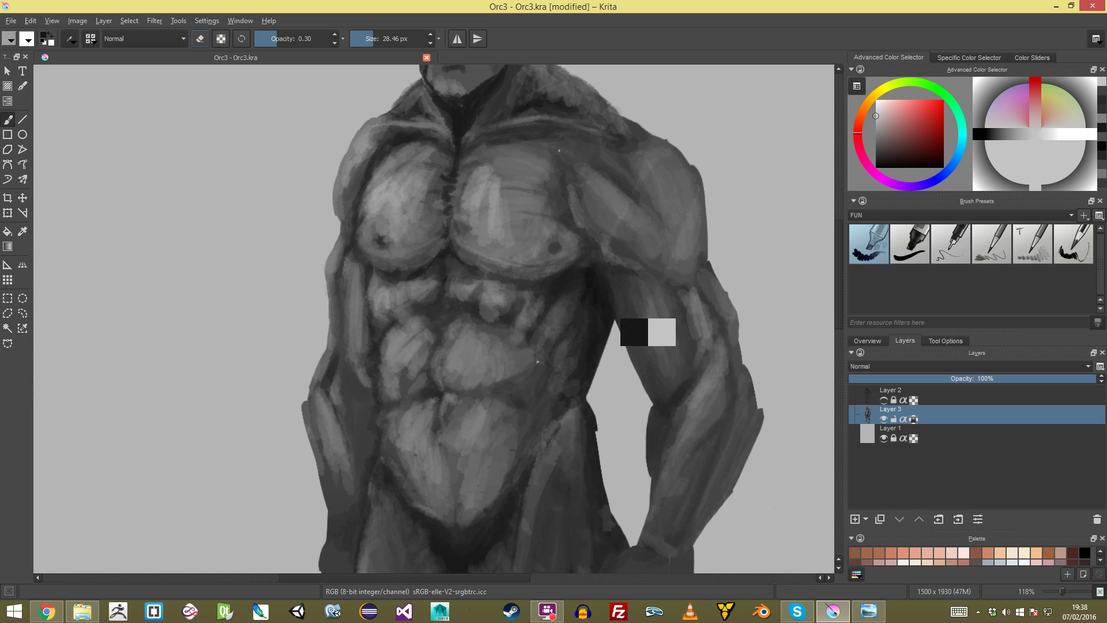
left_click(637, 333, "ctrl")
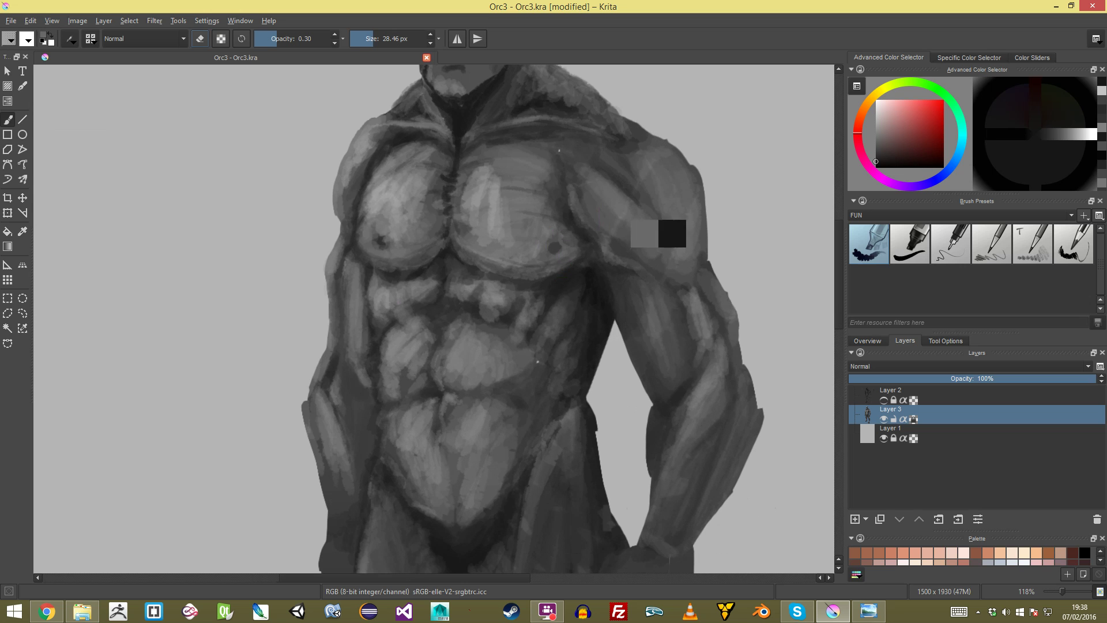
left_click(548, 153, "ctrl")
key("bracketright")
key("bracketright")
mouse_move(565, 144)
left_mouse_down()
mouse_move(603, 172)
mouse_move(536, 223)
mouse_move(523, 170)
left_mouse_up()
scroll(523, 170, "down", 2)
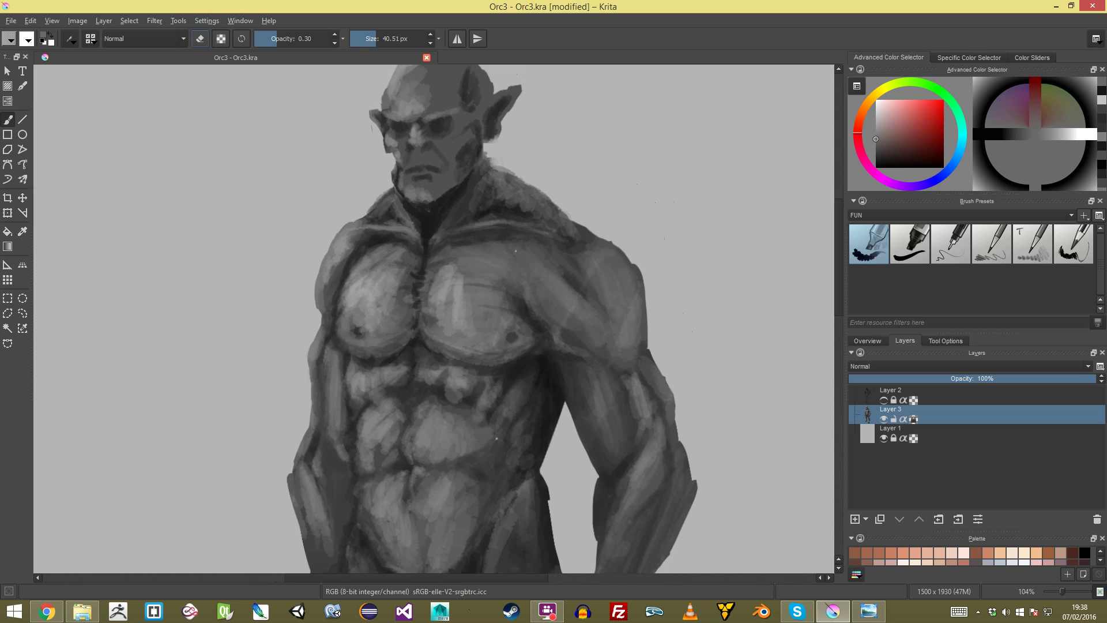
Step: Sample dark grey, set the brush to 14.22 px, and define the line separating the right-hand pectoral from the shoulder
scroll(542, 259, "up", 3)
left_click(556, 305, "ctrl")
key("bracketleft")
key("bracketleft")
left_click_drag(515, 260, 545, 309)
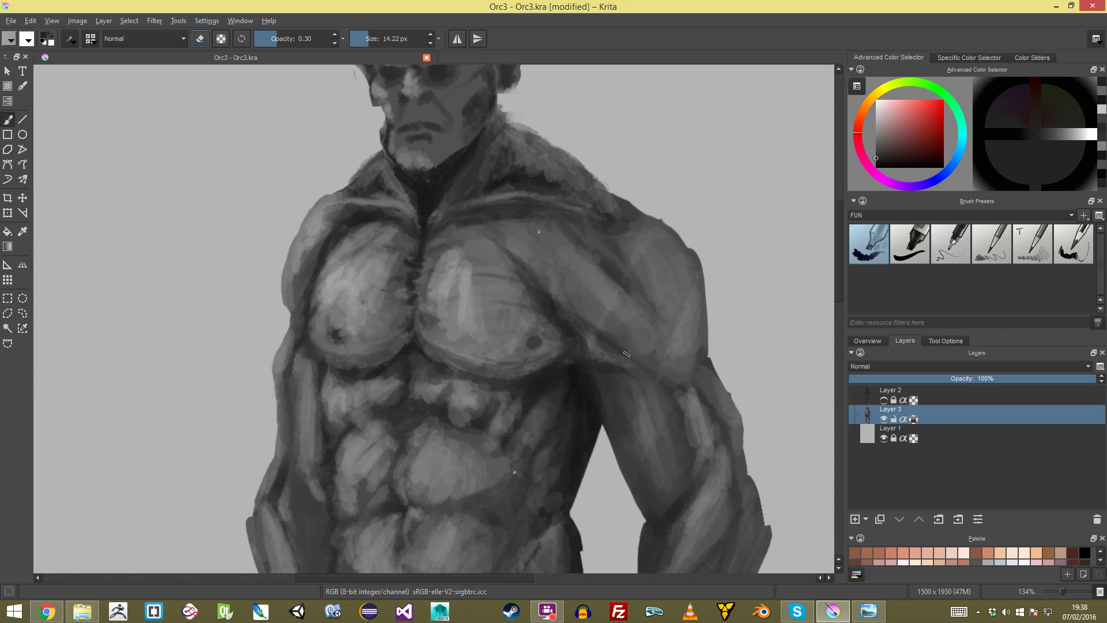
Step: Darken the upper edge of the left-hand pectoral with fine dark grey strokes
scroll(565, 277, "down", 6)
scroll(562, 323, "up", 5)
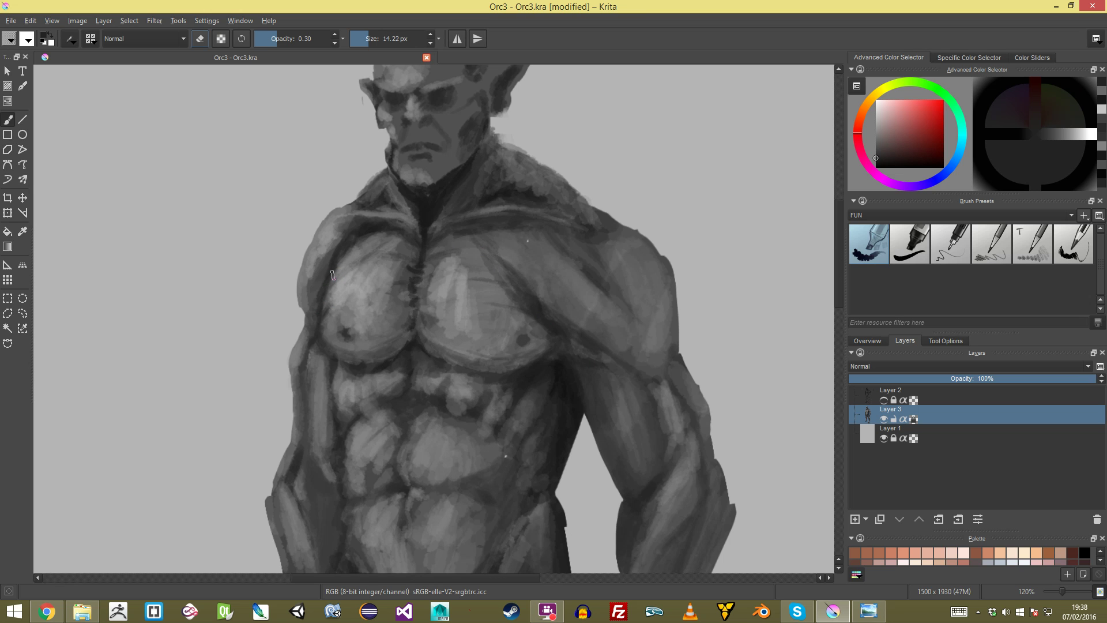
mouse_move(363, 251)
left_mouse_down()
mouse_move(353, 256)
mouse_move(372, 263)
left_mouse_up()
mouse_move(372, 263)
left_mouse_down()
mouse_move(398, 348)
mouse_move(421, 270)
left_mouse_up()
Step: Sample a mid-grey from the right-hand pectoral and smooth its outer half with a 30.07 px brush
left_click(492, 304, "ctrl")
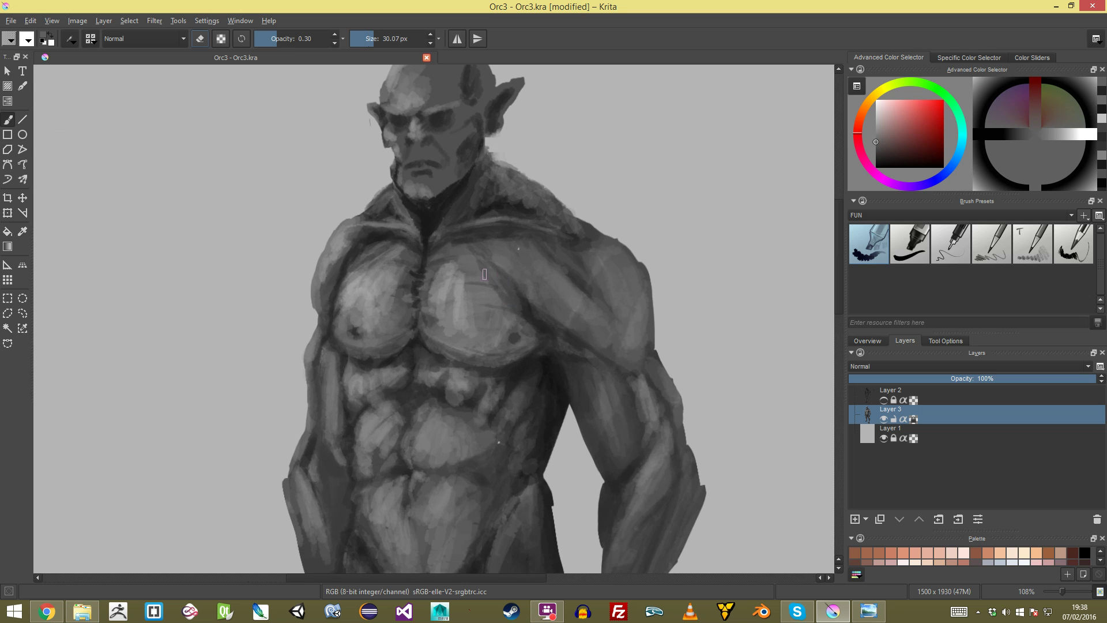
left_click_drag(501, 296, 531, 316)
scroll(578, 301, "down", 4)
scroll(578, 301, "up", 7)
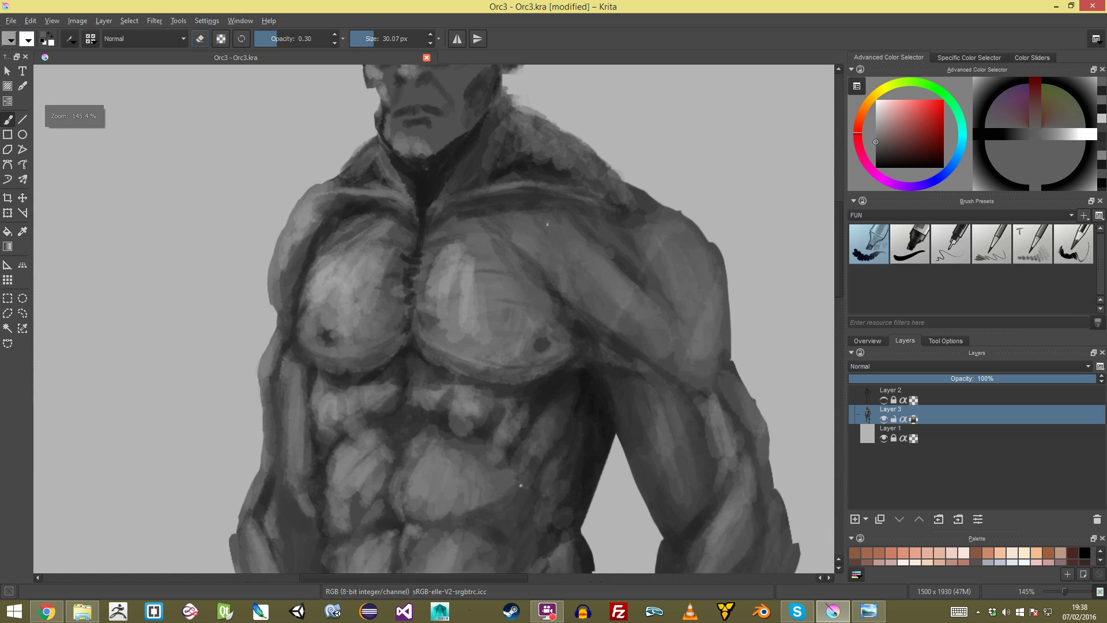
Step: Sample dark grey from the right-hand shoulder and shade the area just below the outer collarbone
left_click(632, 292, "ctrl")
left_click(635, 267, "ctrl")
left_click_drag(570, 214, 584, 224)
scroll(584, 224, "down", 4)
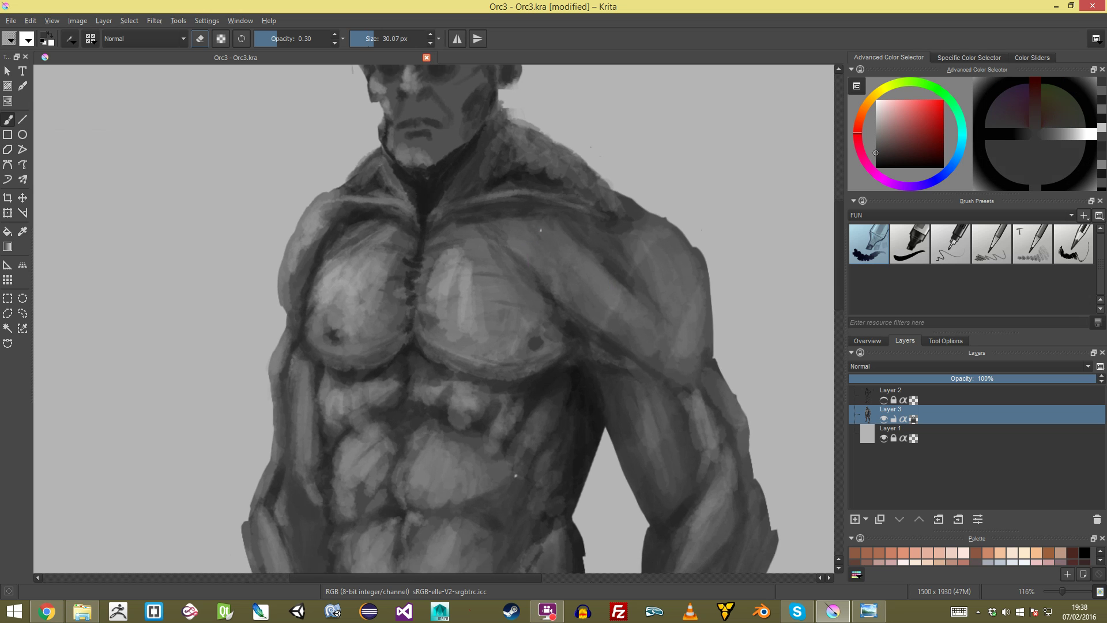
Step: Sample grey from the right-hand shoulder, pick a lighter grey and paint highlights along its front muscle with a 41.67 px brush
scroll(584, 224, "up", 3)
scroll(576, 342, "up", 3)
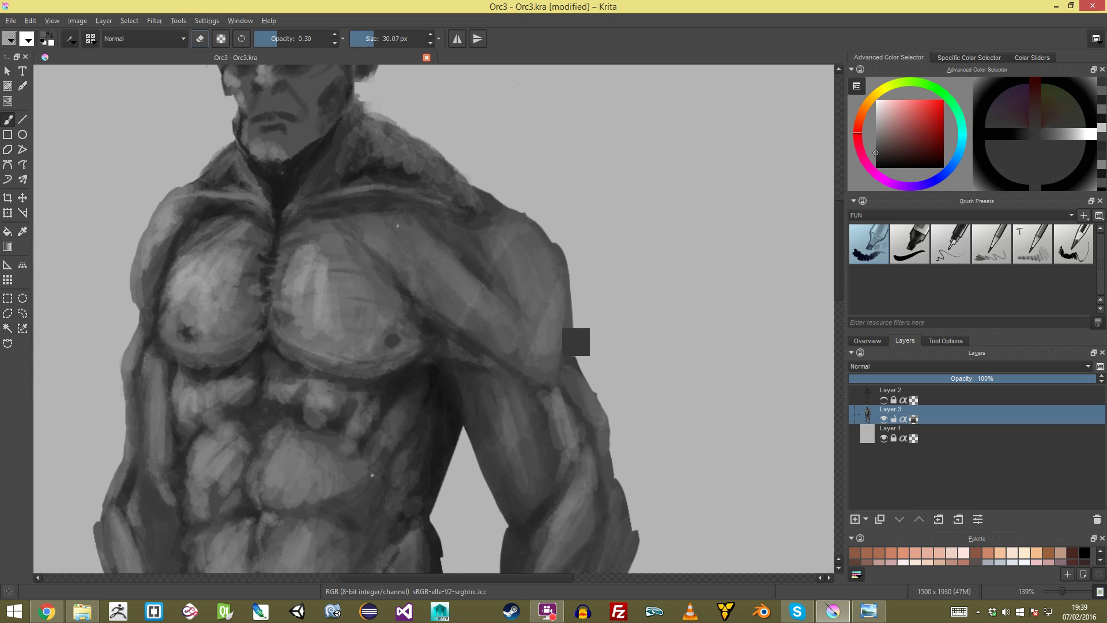
left_click(544, 310, "ctrl")
key("]")
left_click_drag(442, 240, 478, 302)
left_click(876, 120)
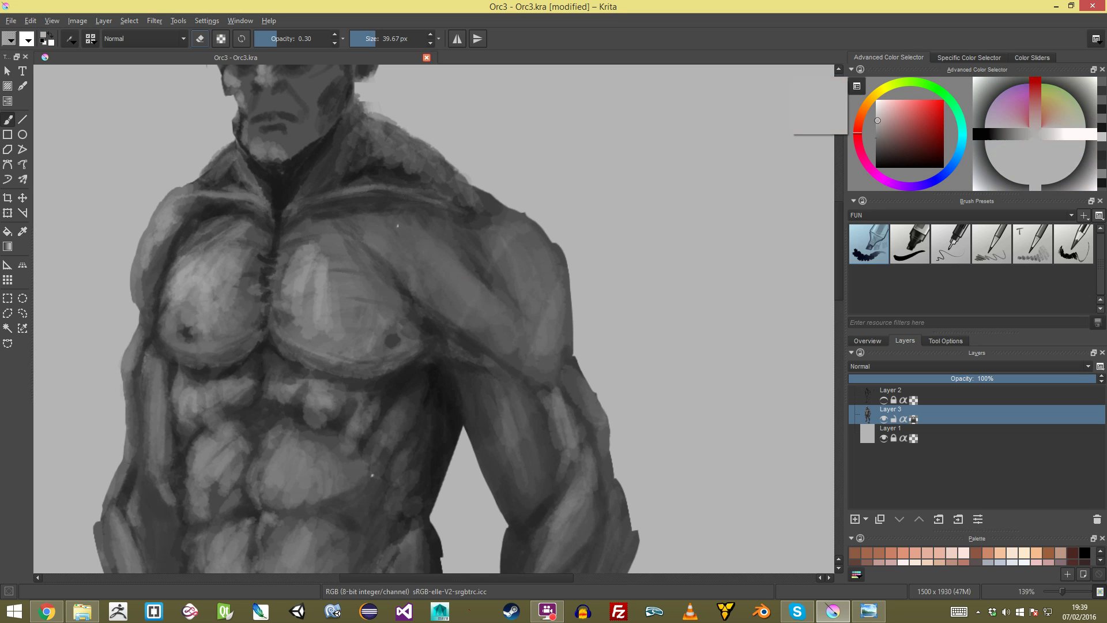
key("]")
mouse_move(429, 239)
left_mouse_down()
mouse_move(502, 341)
mouse_move(507, 322)
mouse_move(450, 254)
mouse_move(473, 310)
left_mouse_up()
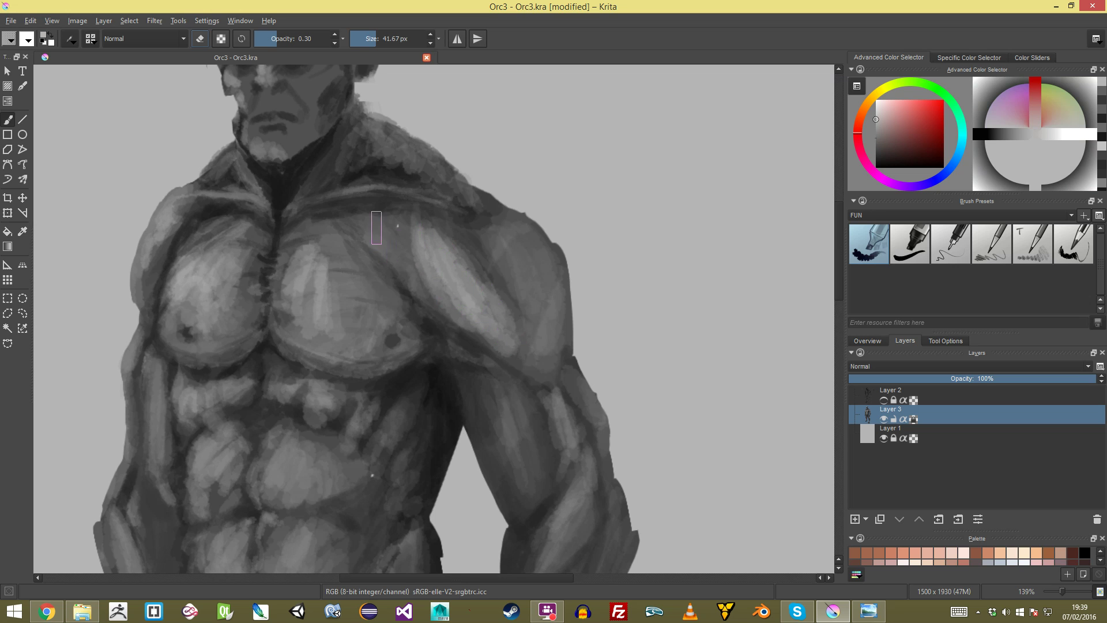
mouse_move(520, 338)
left_mouse_down()
mouse_move(522, 553)
mouse_move(522, 346)
left_mouse_up()
left_click_drag(425, 232, 489, 302)
left_click_drag(445, 249, 493, 305)
left_click_drag(473, 264, 508, 342)
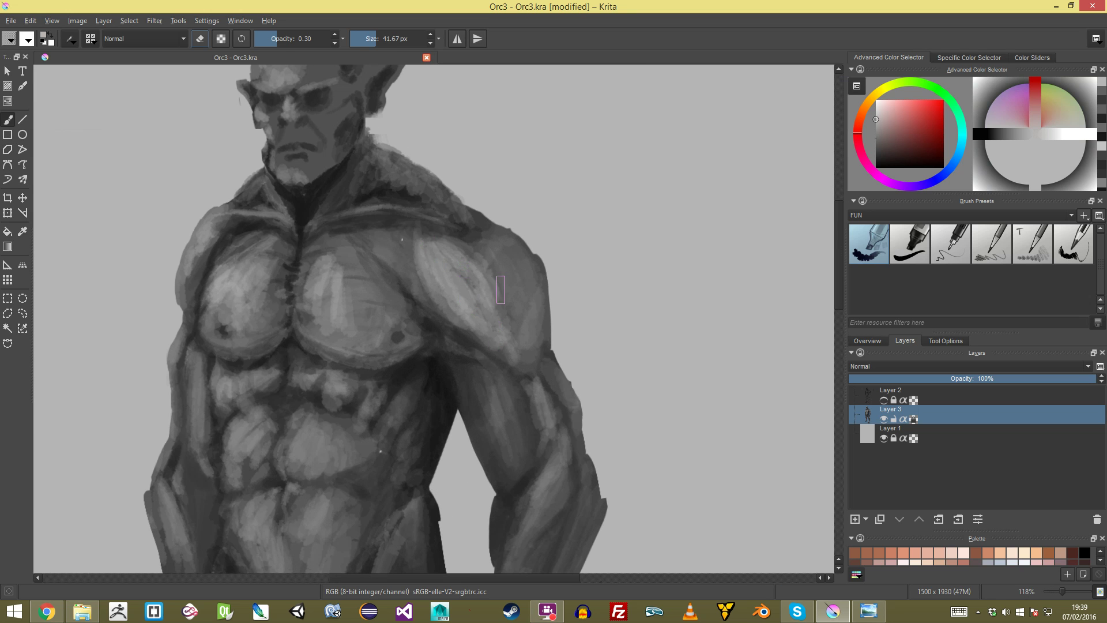
Step: Sample mid and lighter greys from the body and brighten the outer half of the right-hand shoulder
left_click(544, 303, "ctrl")
left_click_drag(420, 251, 459, 316)
left_click_drag(478, 274, 499, 301)
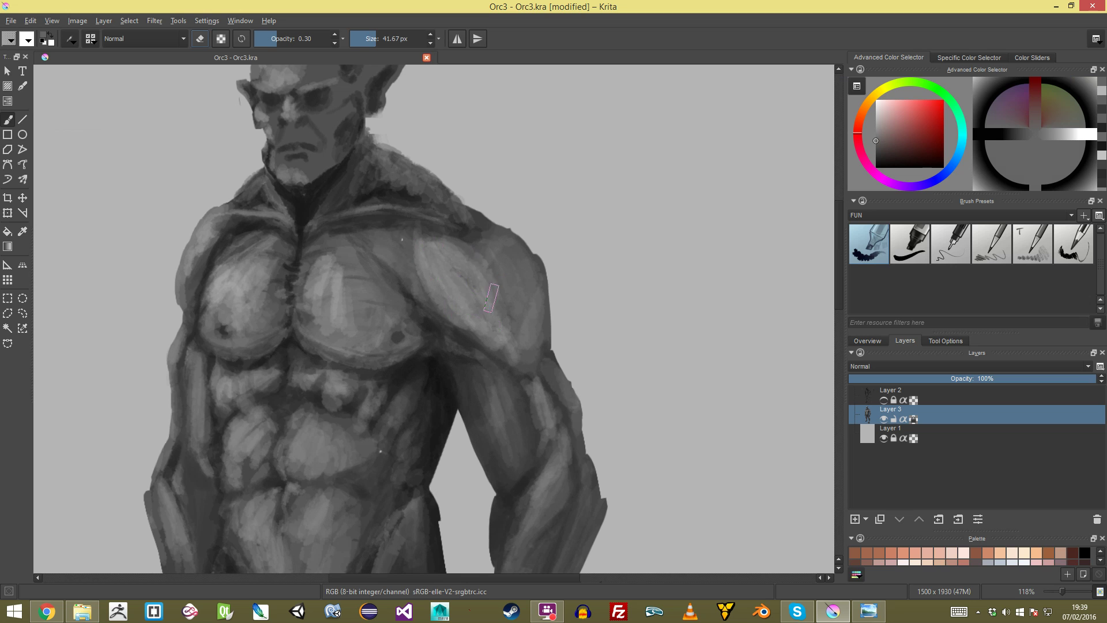
left_click(501, 343, "ctrl")
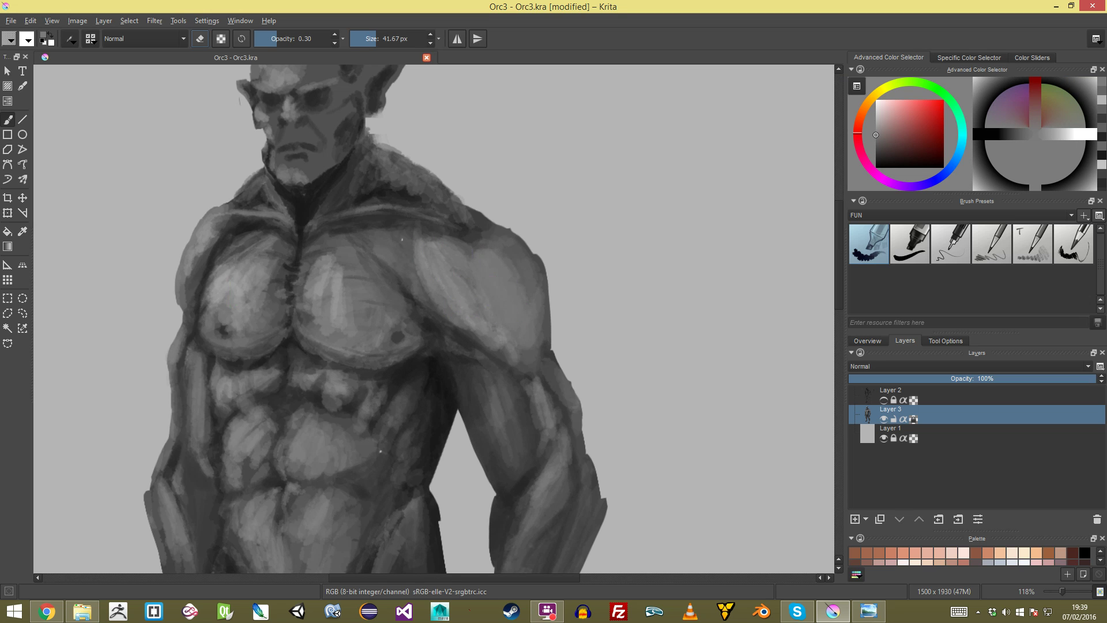
left_click(220, 286, "ctrl")
mouse_move(482, 266)
left_mouse_down()
mouse_move(500, 308)
mouse_move(522, 291)
mouse_move(530, 329)
left_mouse_up()
Step: Examine the shoulder highlights against the whole figure and mirror the canvas view to check the proportions
scroll(522, 331, "down", 10)
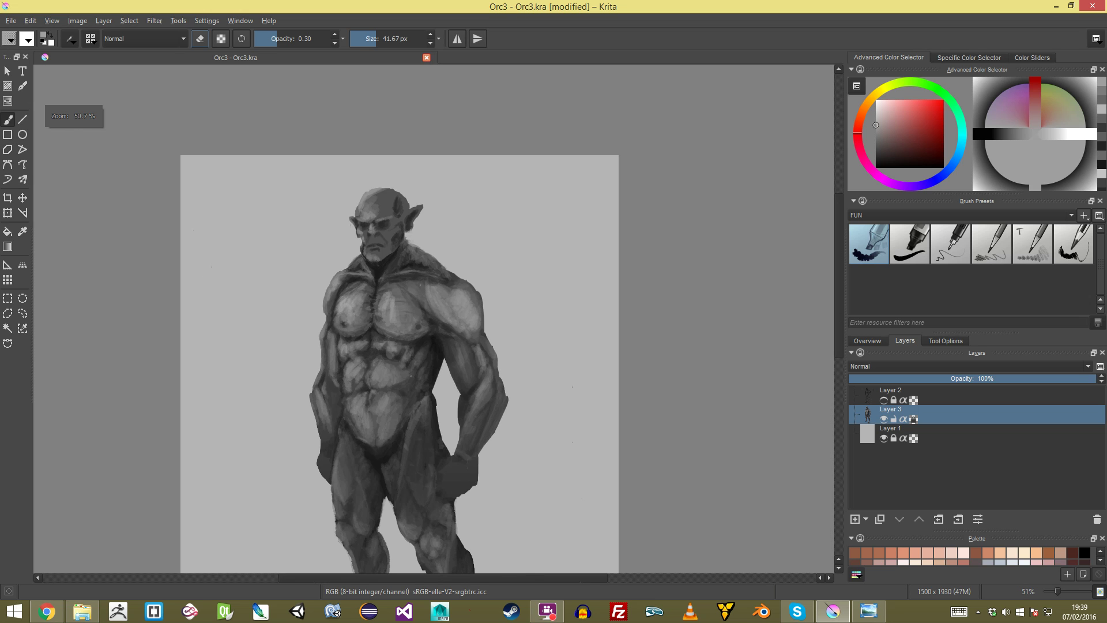
scroll(522, 332, "up", 10)
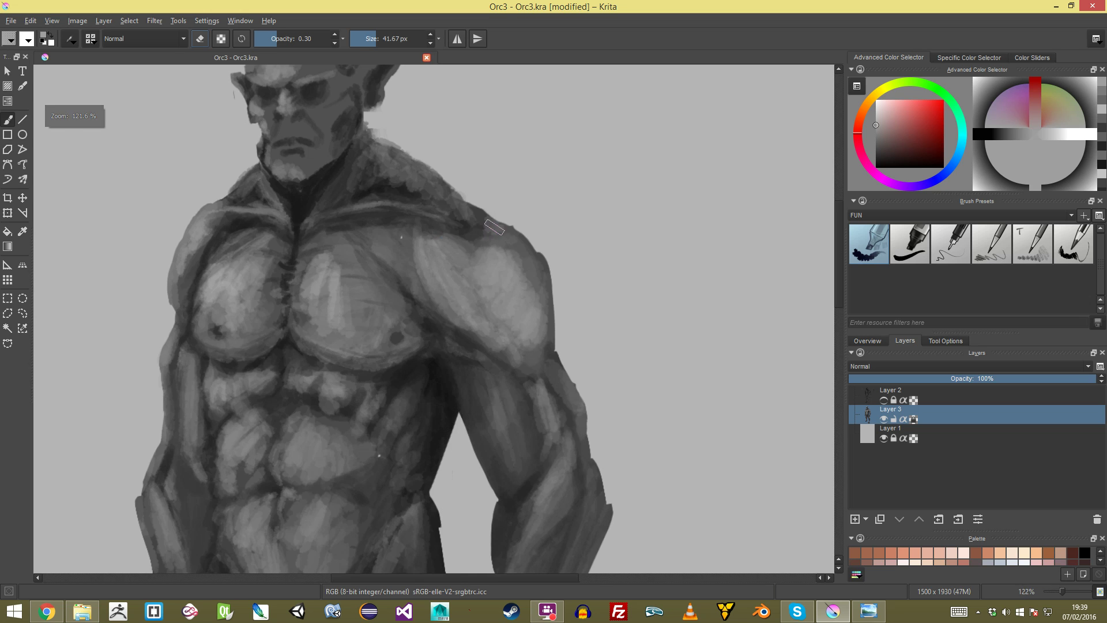
scroll(496, 237, "down", 6)
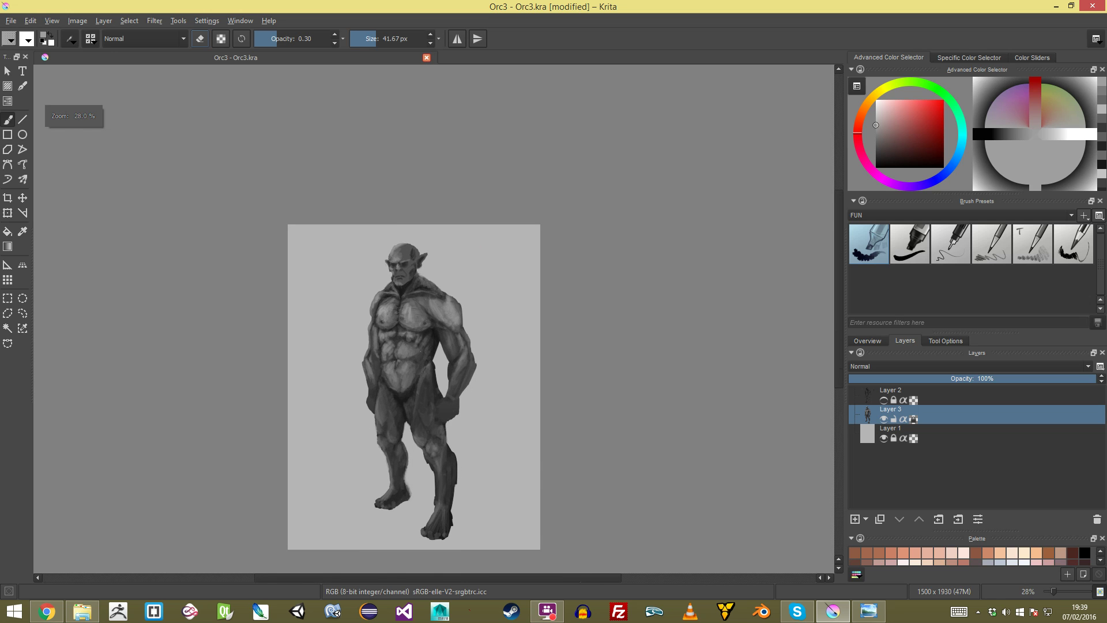
scroll(593, 225, "up", 6)
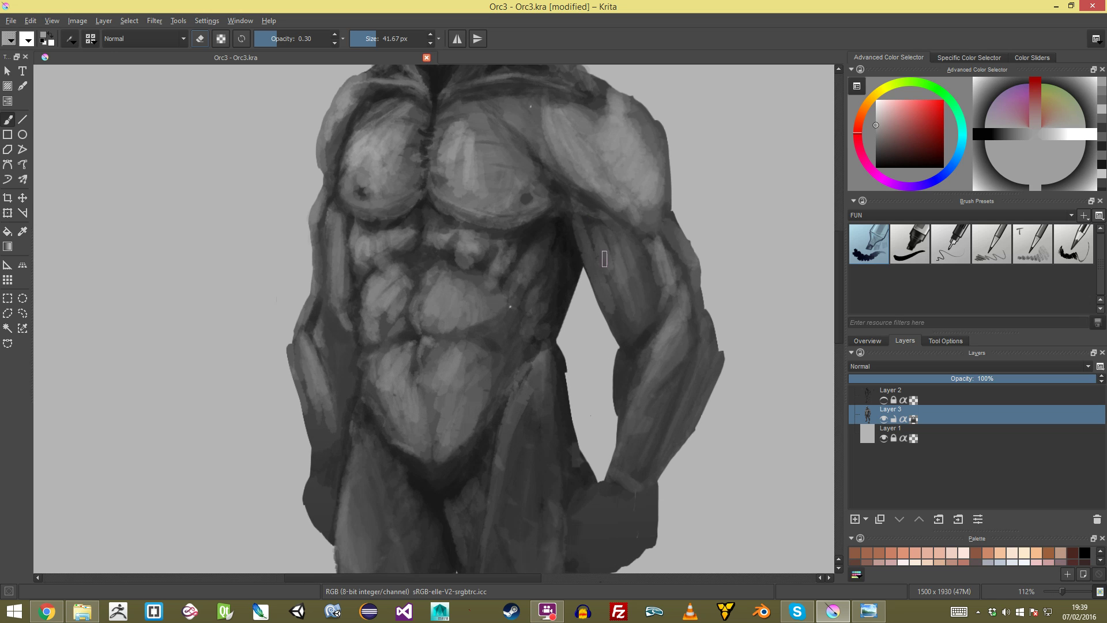
scroll(611, 208, "down", 4)
scroll(632, 195, "up", 1)
scroll(632, 195, "down", 2)
scroll(632, 195, "up", 2)
scroll(632, 195, "down", 6)
key("plus")
key("plus")
key("plus")
key("plus")
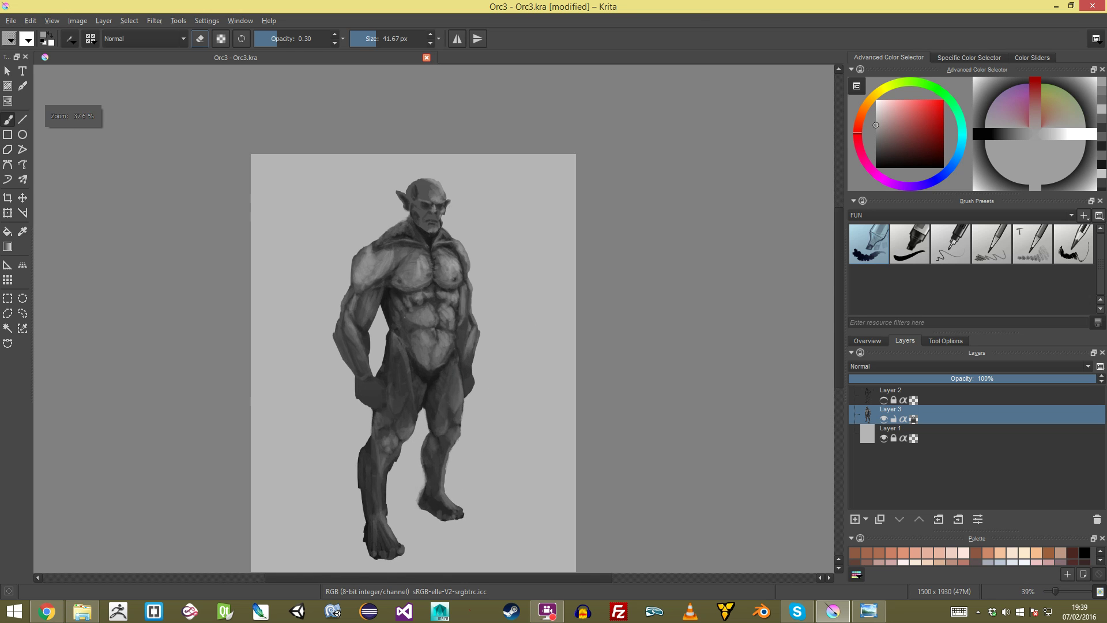
Step: Reduce the brush to 29.42 px and paint light grey strokes on the upper part of the left-hand shoulder
scroll(433, 319, "up", 4)
left_click_drag(300, 144, 554, 317)
left_click_drag(517, 210, 507, 210)
left_click_drag(595, 154, 461, 259)
left_click_drag(467, 259, 461, 234)
left_click_drag(420, 381, 432, 249)
left_click_drag(436, 248, 424, 284)
mouse_move(417, 215)
left_mouse_down()
mouse_move(381, 276)
mouse_move(381, 346)
left_mouse_up()
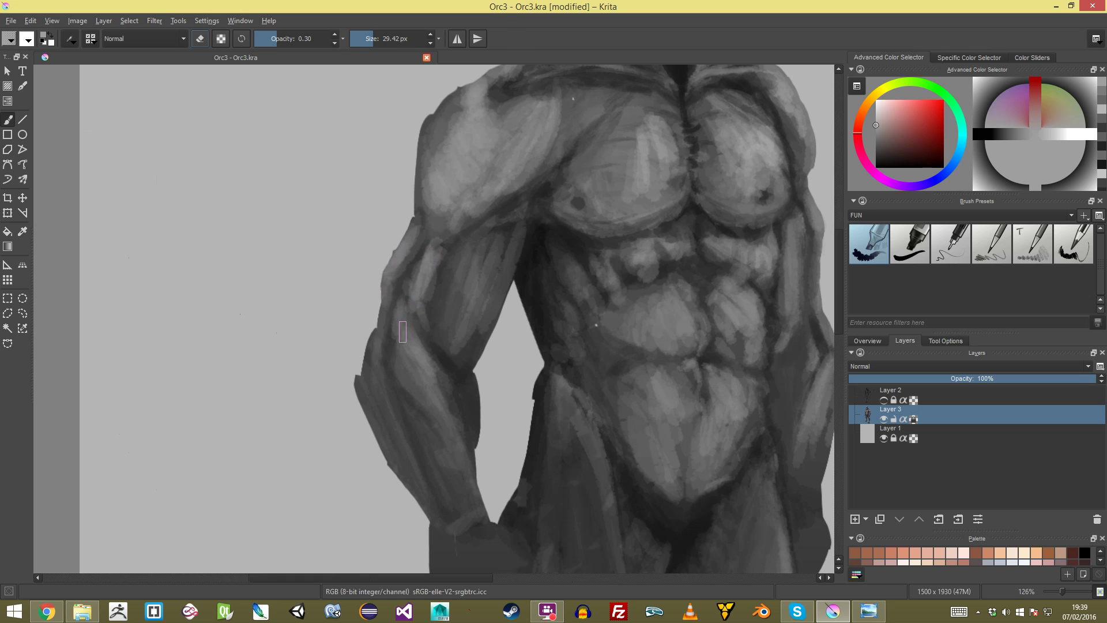
Step: Sample dark grey, reduce the brush to about 21.38 px and shade the top edge of the left-hand shoulder
left_click(475, 319, "ctrl")
left_click_drag(504, 258, 507, 258)
left_click_drag(500, 220, 472, 277)
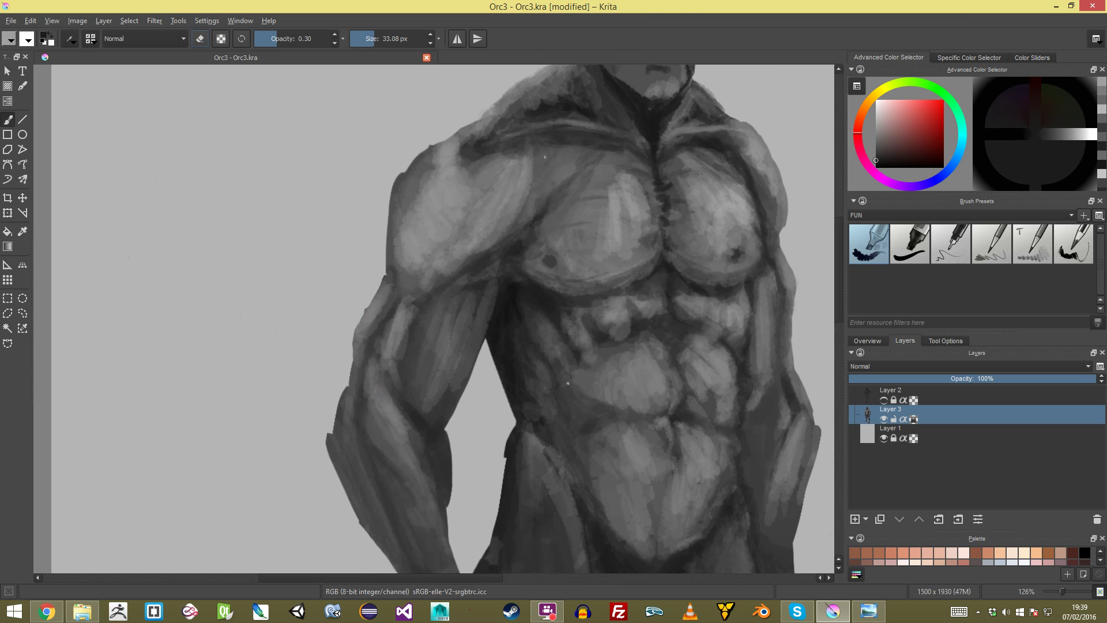
scroll(441, 306, "up", 1)
key("bracketleft")
key("bracketleft")
key("bracketleft")
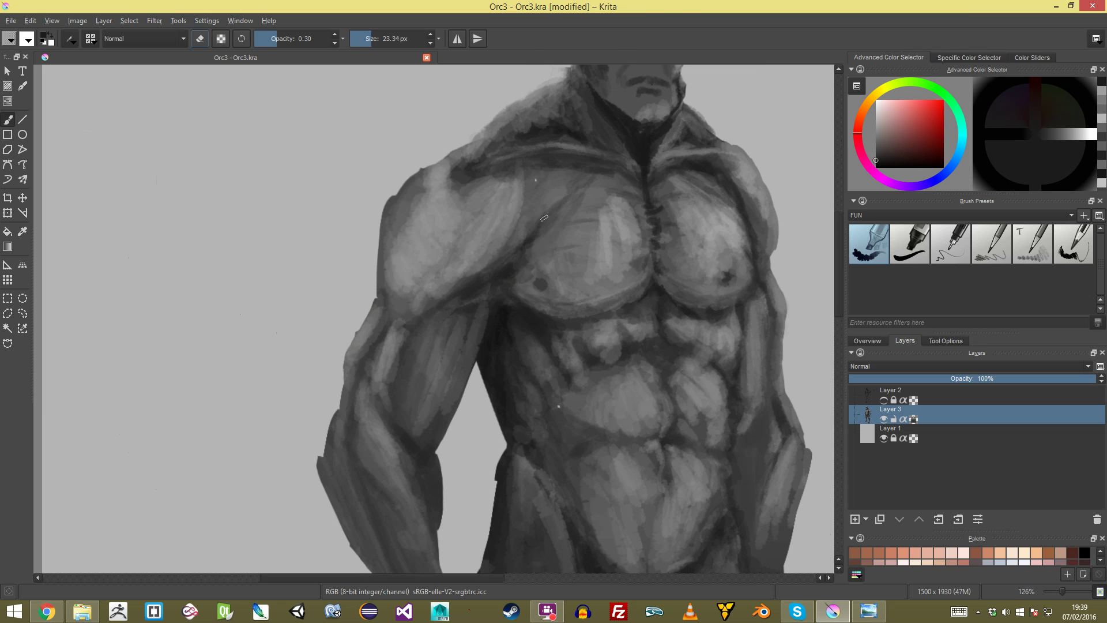
mouse_move(460, 189)
left_mouse_down()
mouse_move(454, 209)
mouse_move(437, 163)
left_mouse_up()
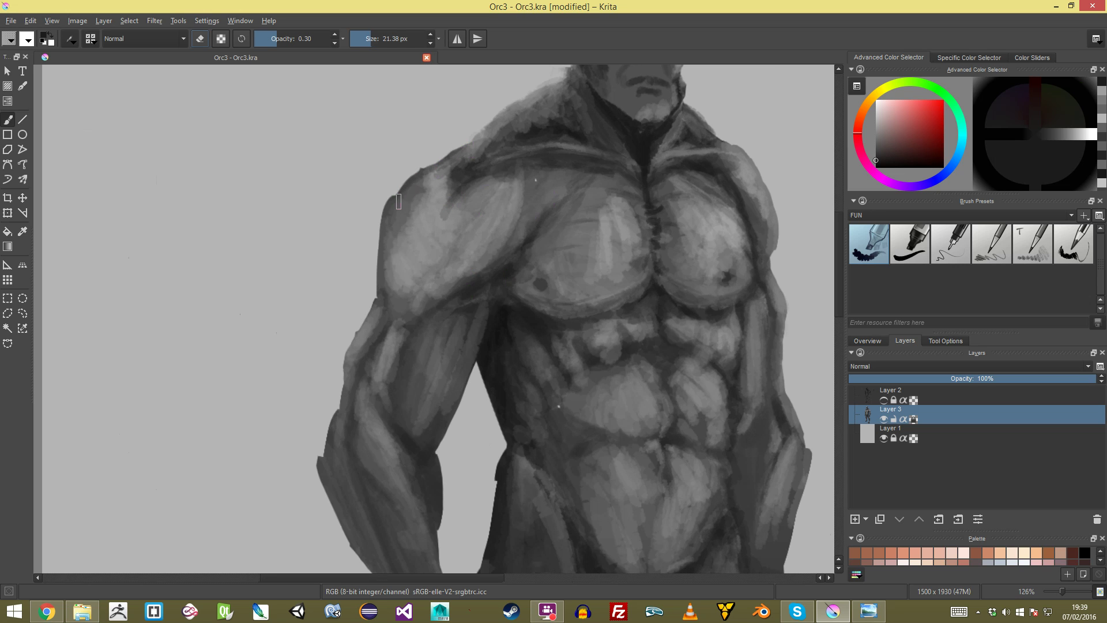
Step: Enlarge the brush to 44.13 px and shade the outer edge of the left-hand shoulder with dark grey
key("bracketright")
key("bracketright")
key("bracketright")
key("bracketright")
key("bracketright")
key("bracketright")
mouse_move(427, 201)
left_mouse_down()
mouse_move(406, 289)
mouse_move(435, 414)
left_mouse_up()
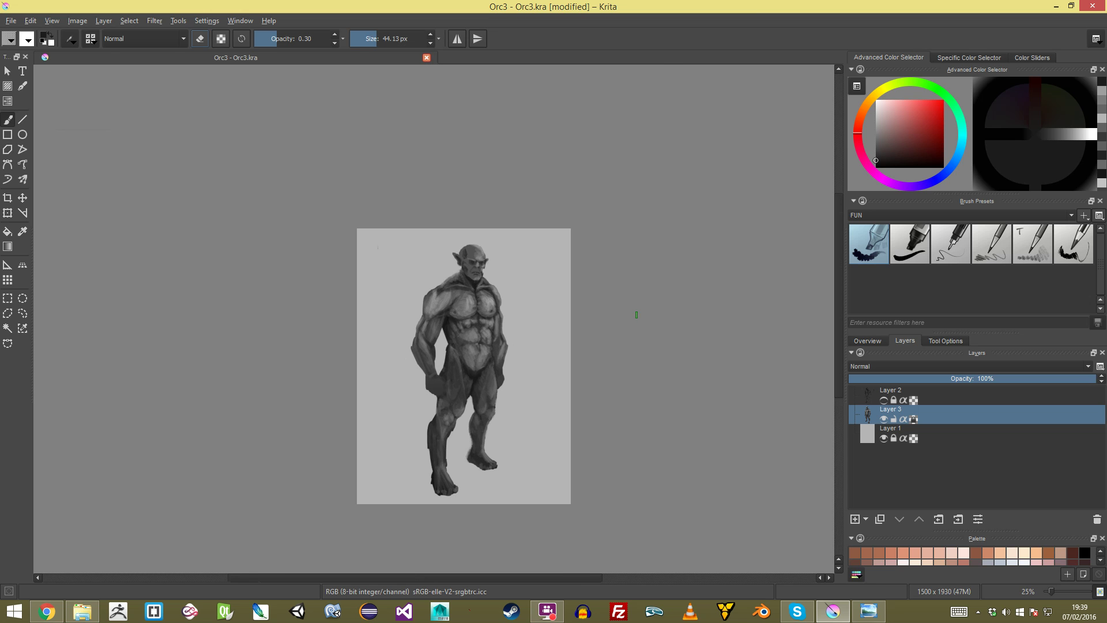
Step: Reduce the brush to 15.87 px and deepen the dark crease at the centre of the abdomen
left_click_drag(378, 247, 377, 171)
mouse_move(477, 155)
left_mouse_down()
mouse_move(428, 155)
mouse_move(455, 221)
mouse_move(440, 214)
mouse_move(400, 260)
left_mouse_up()
left_click_drag(465, 219, 465, 191)
left_click_drag(464, 191, 435, 231)
left_click_drag(482, 195, 442, 247)
key("bracketleft")
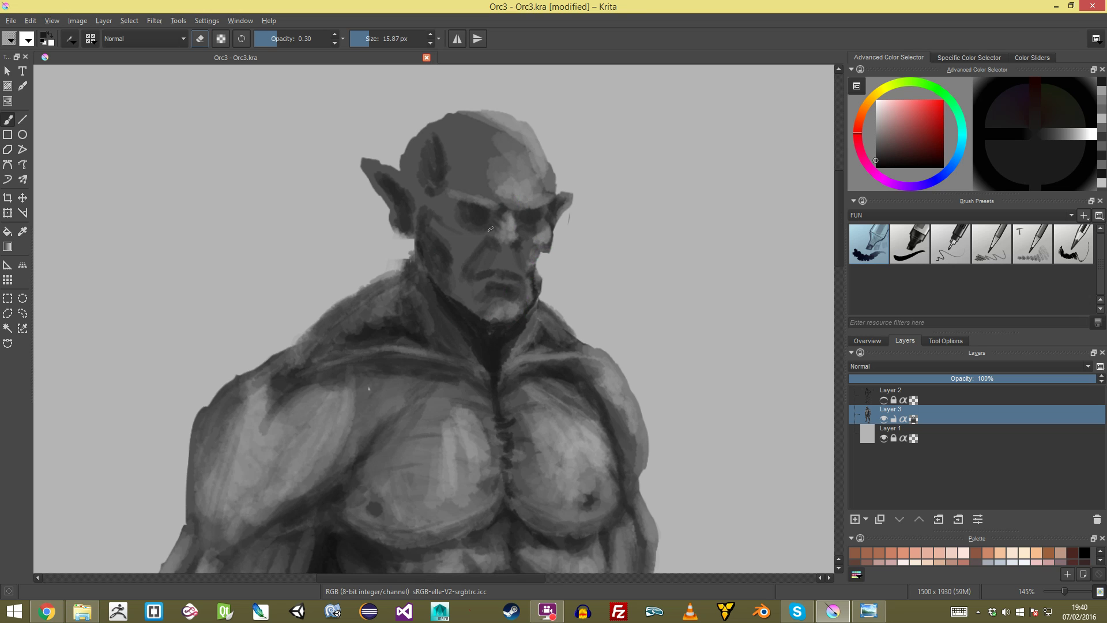
left_click_drag(490, 237, 510, 143)
scroll(578, 364, "down", 4)
scroll(578, 364, "up", 7)
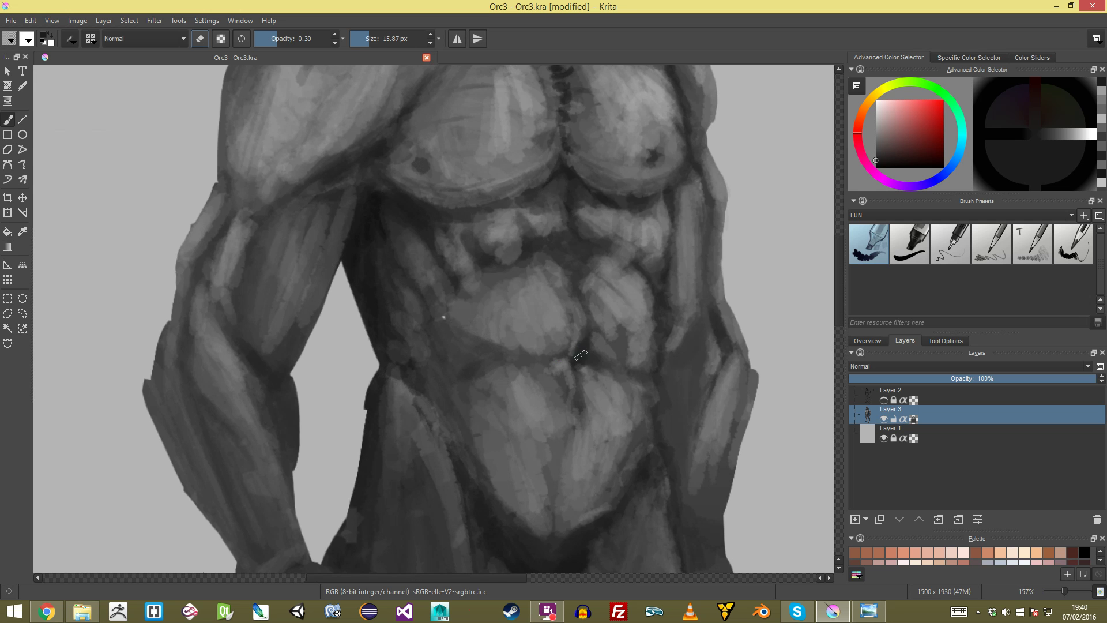
scroll(582, 362, "down", 4)
scroll(582, 361, "up", 5)
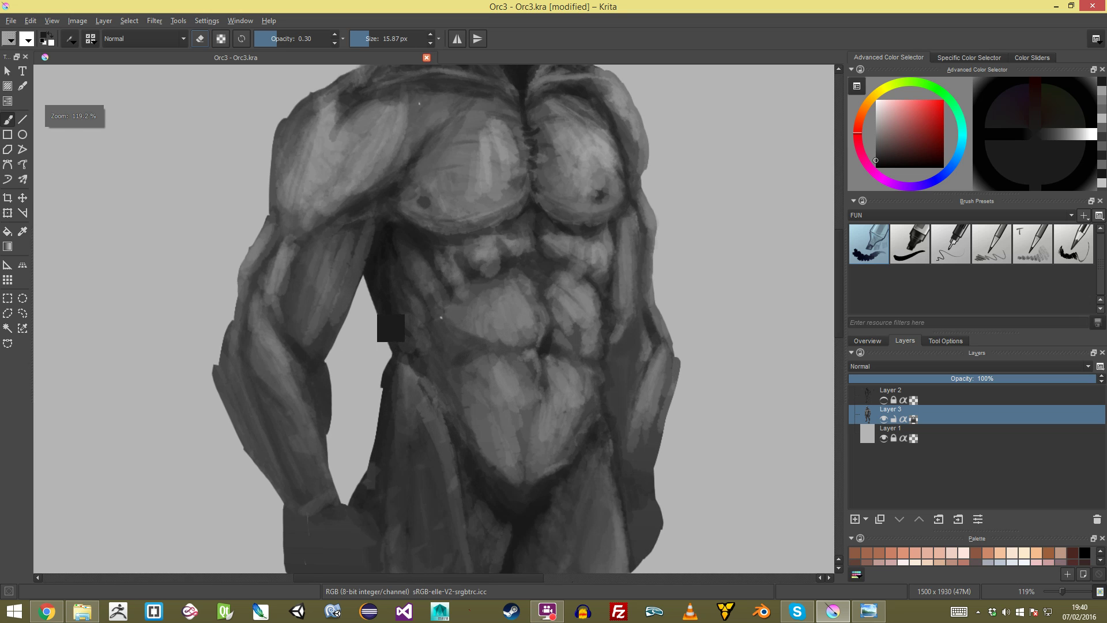
Step: Sample dark grey, enlarge the brush to 42.48 px and tone down the light areas of the left-hand hip and thigh
mouse_move(389, 413)
left_mouse_down()
mouse_move(393, 262)
mouse_move(466, 248)
left_mouse_up()
left_click(398, 284, "ctrl")
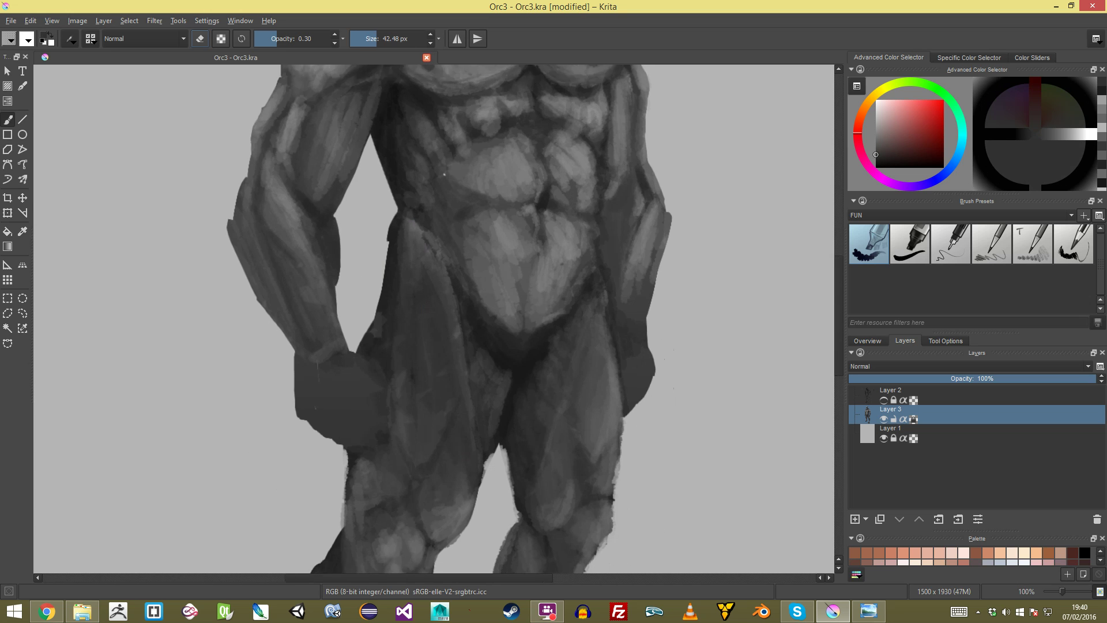
scroll(439, 352, "down", 4)
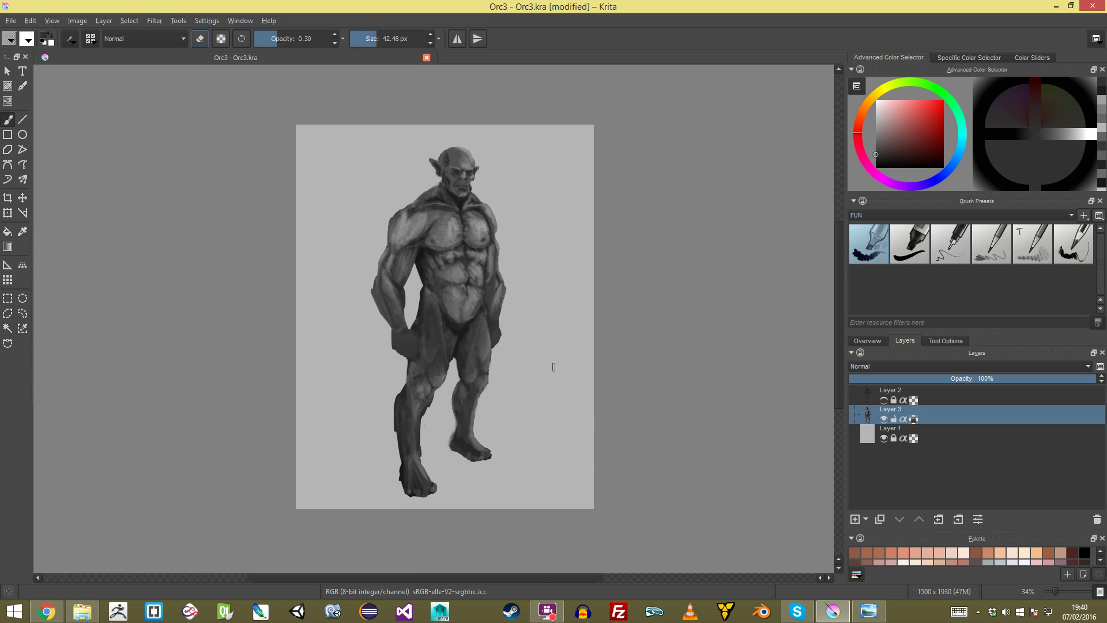
Step: Sample greys from the chest and paint over both nipples, reducing the brush from 31.92 to 26.86 px
scroll(433, 318, "up", 4)
left_click_drag(370, 90, 349, 273)
left_click(340, 271, "ctrl")
left_click_drag(420, 266, 408, 273)
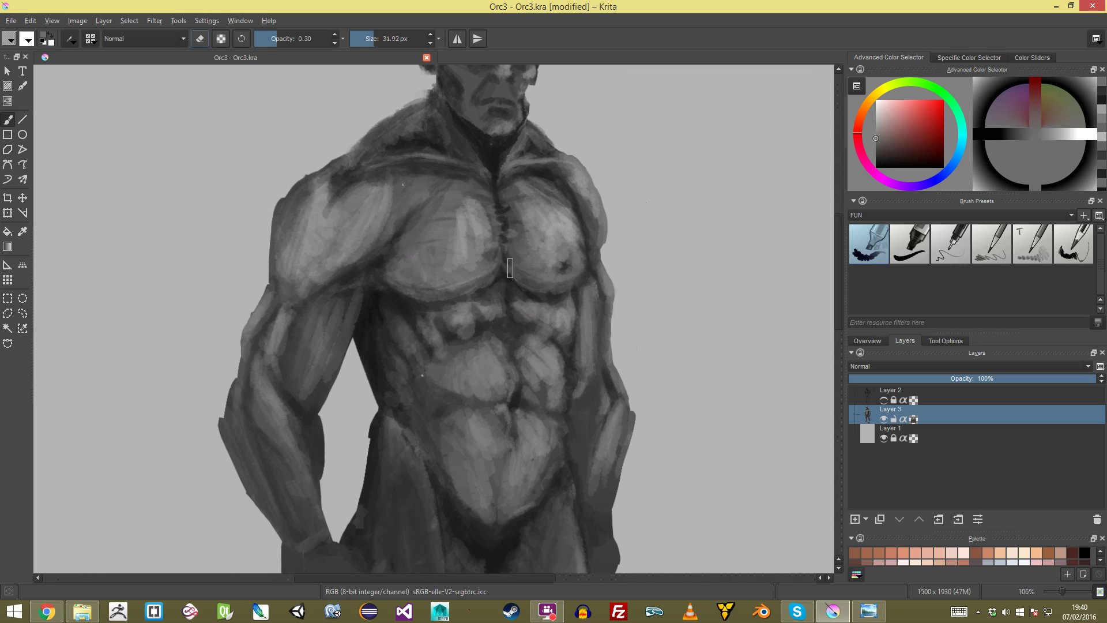
left_click(566, 266, "ctrl")
mouse_move(565, 262)
left_mouse_down()
mouse_move(554, 266)
mouse_move(548, 317)
mouse_move(519, 239)
left_mouse_up()
left_click(550, 267, "ctrl")
left_click(365, 308, "ctrl")
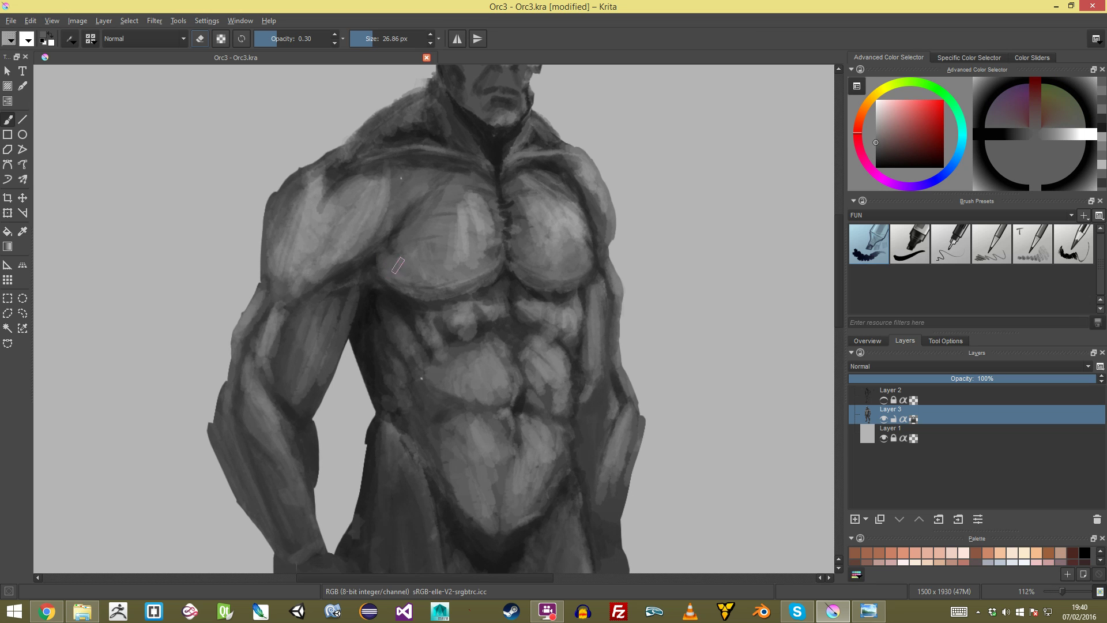
Step: Sample dark grey and repaint the nipples near the pectorals' outer edges with an 18.42 px and a 14.42 px brush
left_click(430, 138, "ctrl")
left_click_drag(430, 283, 424, 245)
mouse_move(418, 245)
left_mouse_down()
mouse_move(371, 237)
mouse_move(388, 244)
left_mouse_up()
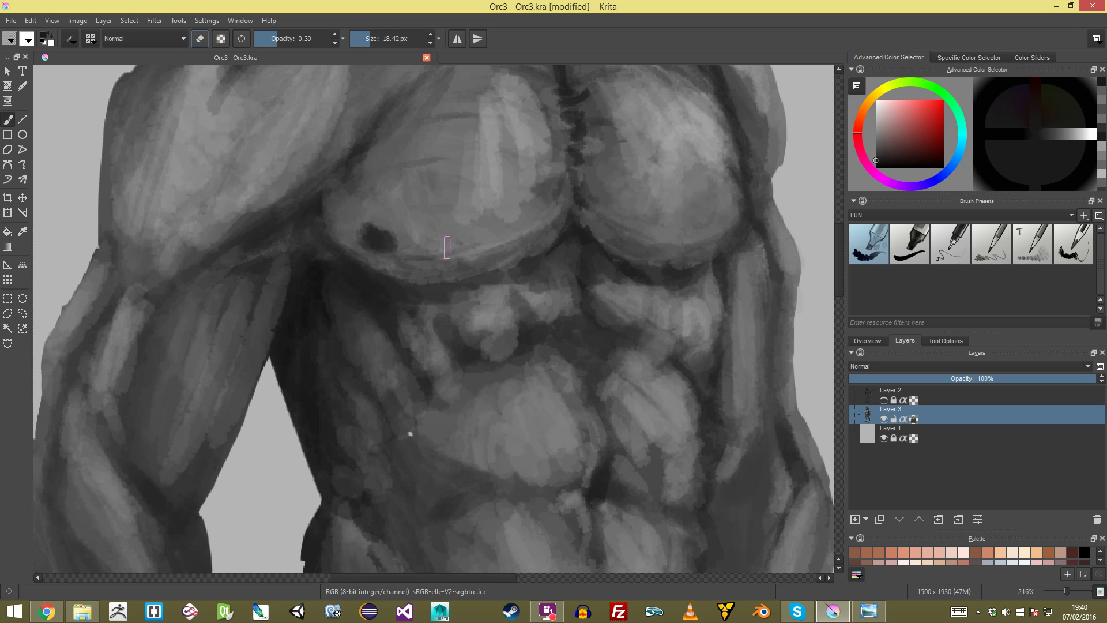
scroll(410, 434, "down", 8)
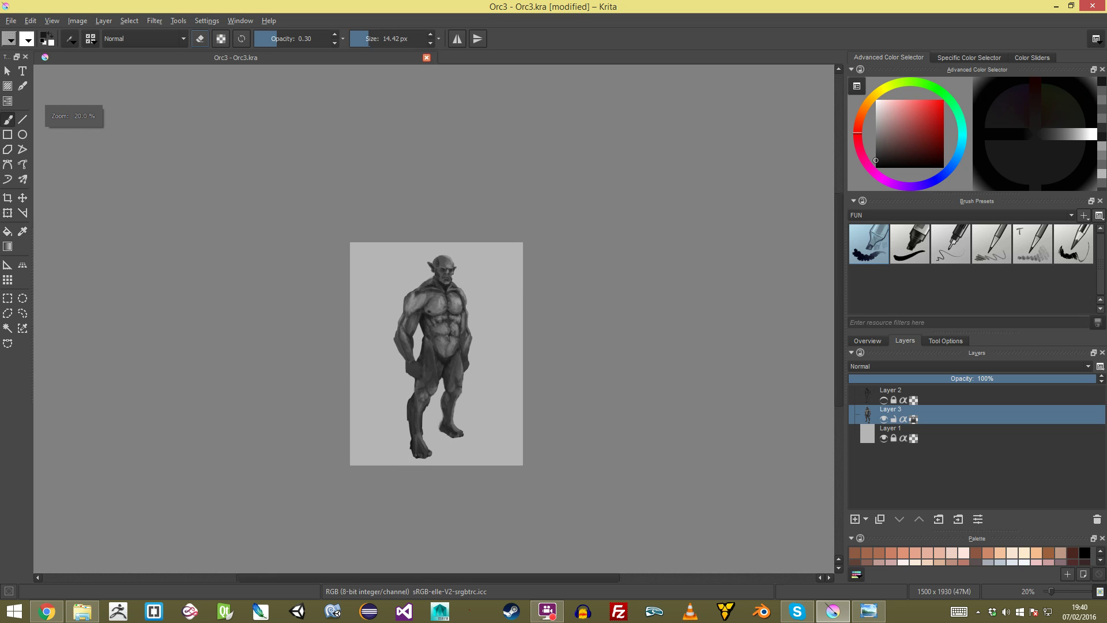
scroll(419, 392, "up", 6)
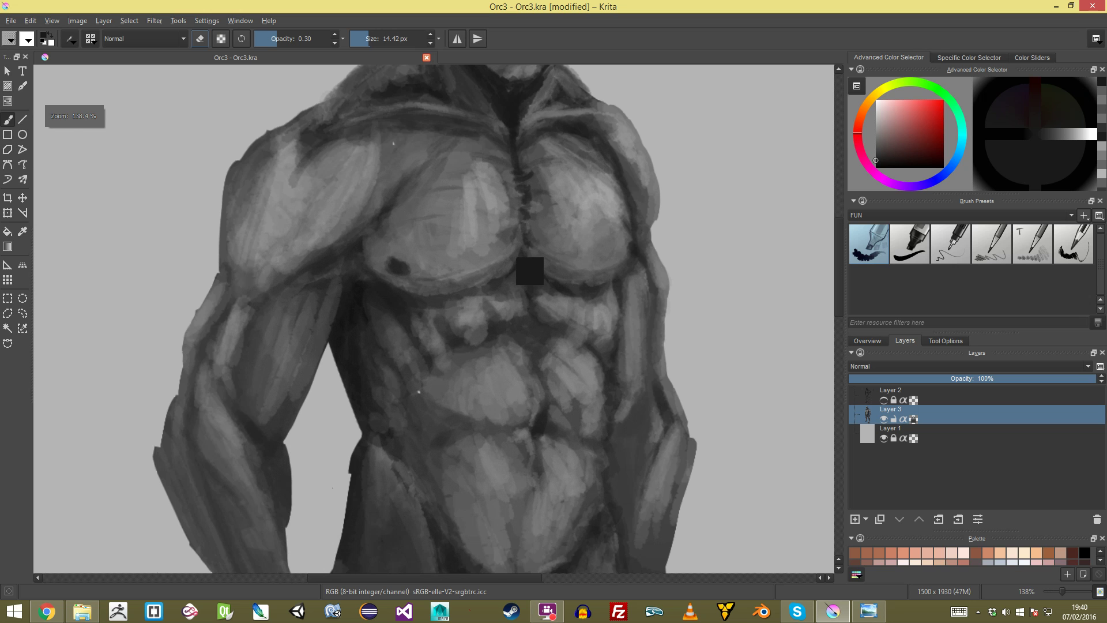
scroll(505, 272, "down", 6)
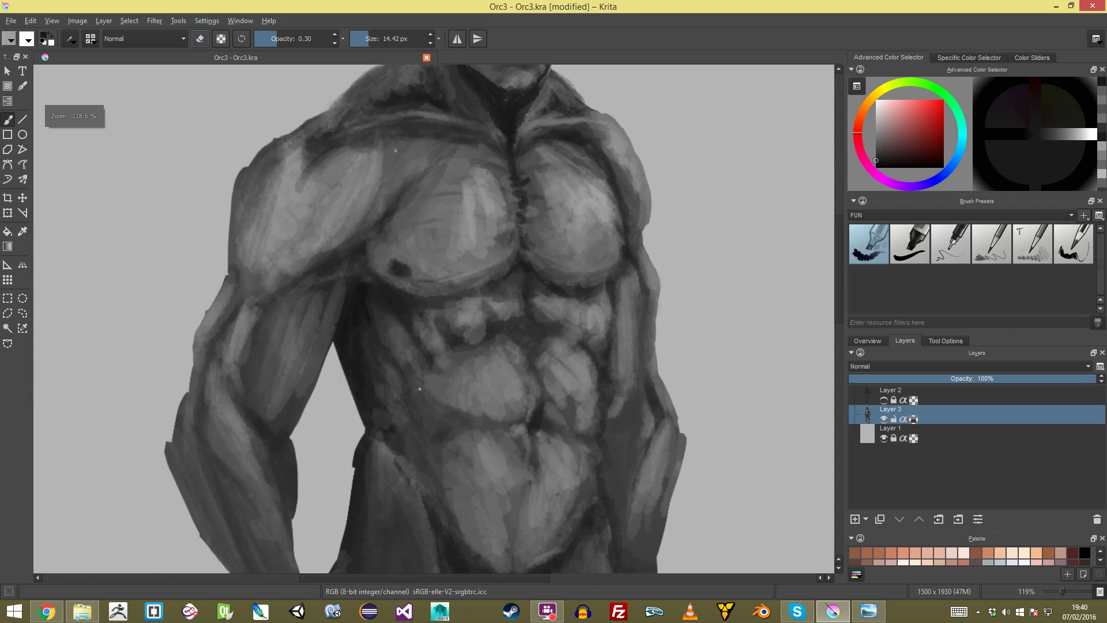
scroll(506, 272, "up", 2)
left_click_drag(505, 316, 509, 272)
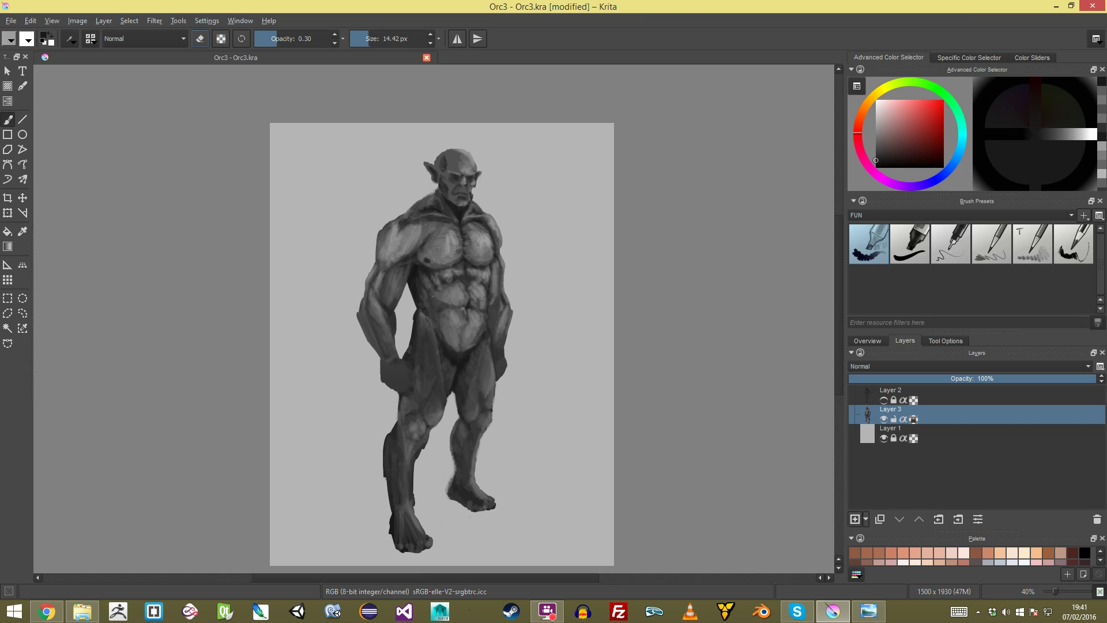
Step: Add a new layer above the orc painting and draw fine 7.03 px dark strokes between the left-hand pectoral and shoulder
left_click(856, 519)
scroll(426, 256, "up", 6)
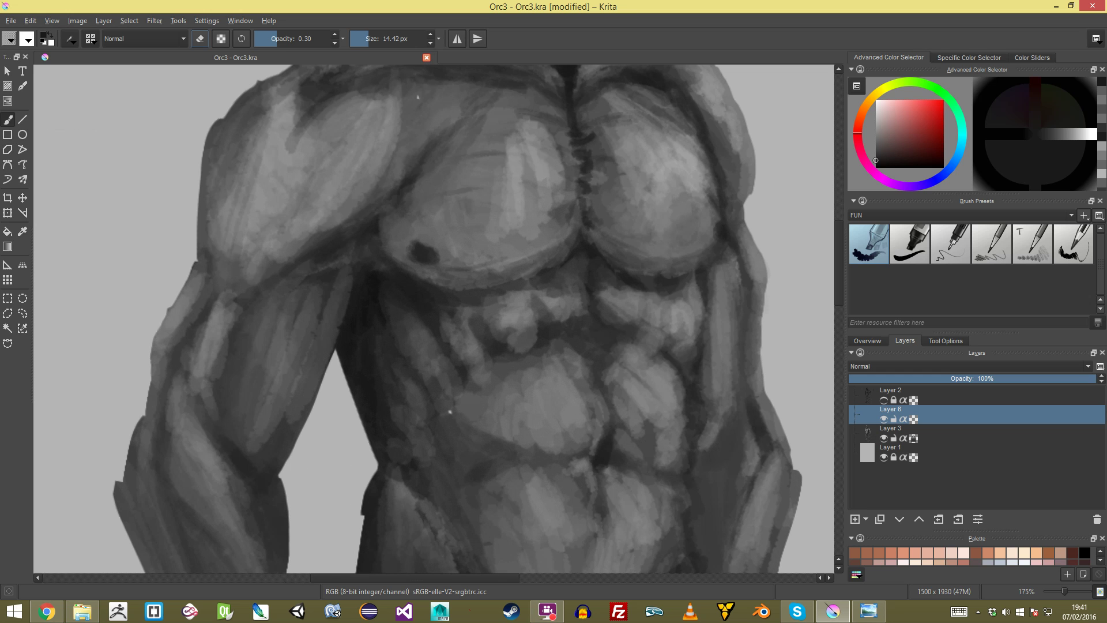
left_click(365, 39)
left_click_drag(420, 151, 410, 219)
left_click_drag(431, 197, 468, 169)
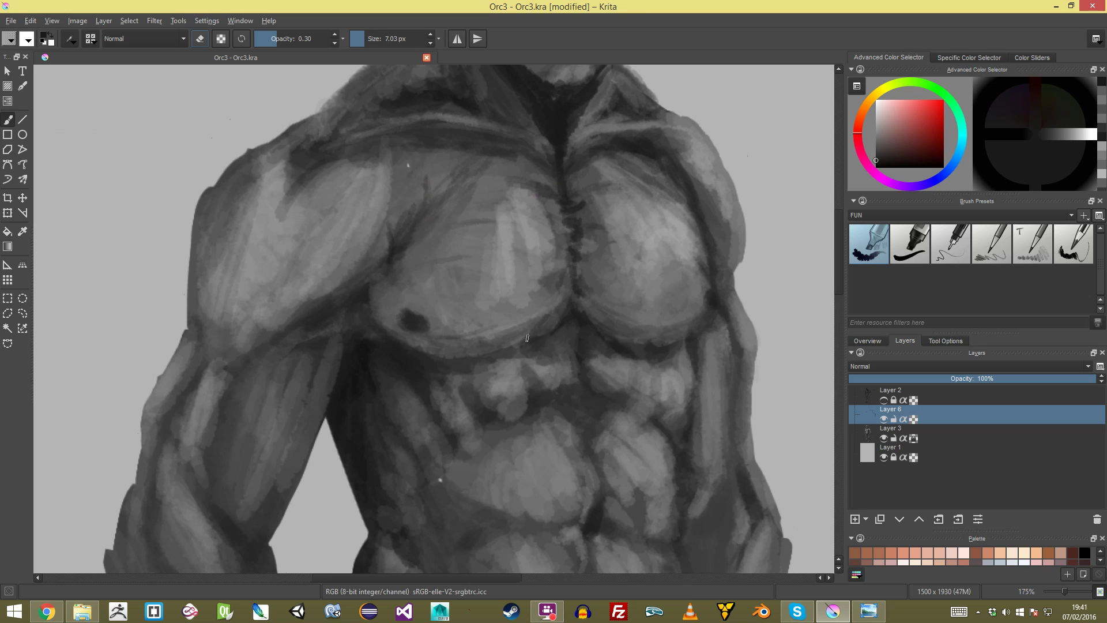
Step: Sharpen the shadow line beneath both pectorals with fine dark grey strokes
mouse_move(517, 346)
left_mouse_down()
mouse_move(453, 351)
mouse_move(507, 363)
left_mouse_up()
mouse_move(502, 366)
left_mouse_down()
mouse_move(501, 513)
mouse_move(490, 361)
left_mouse_up()
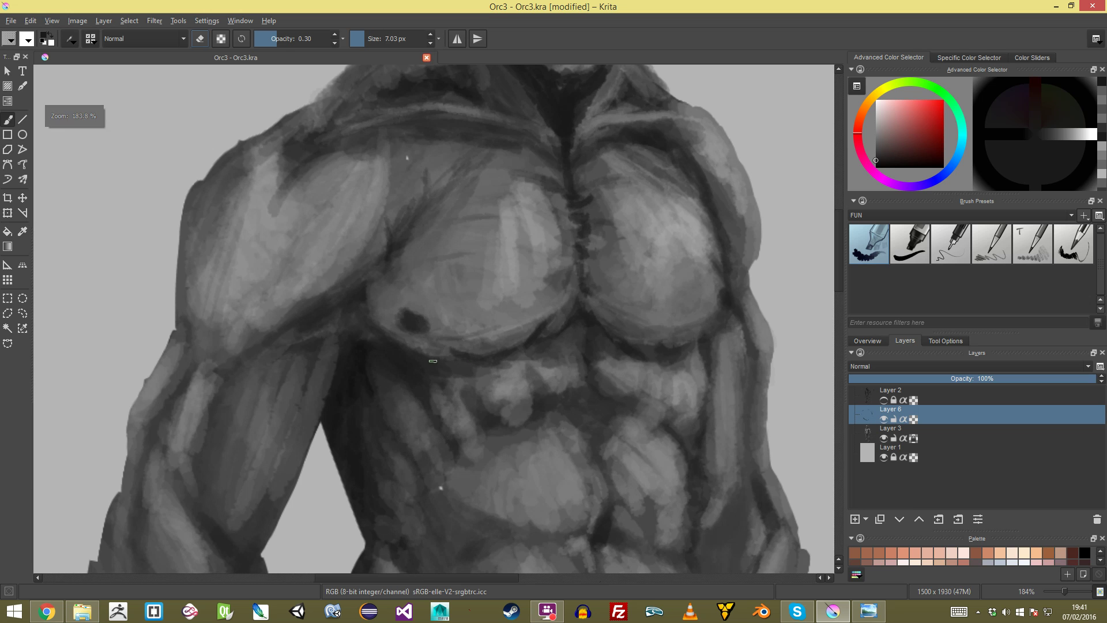
left_click_drag(422, 351, 451, 356)
left_click_drag(626, 333, 456, 310)
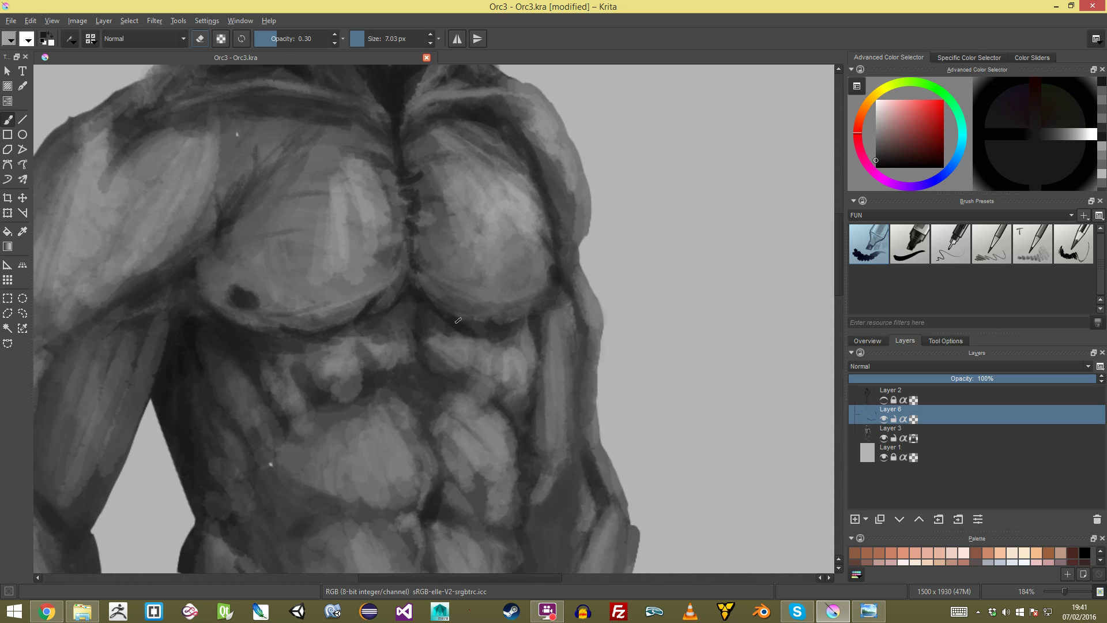
left_click_drag(354, 360, 526, 309)
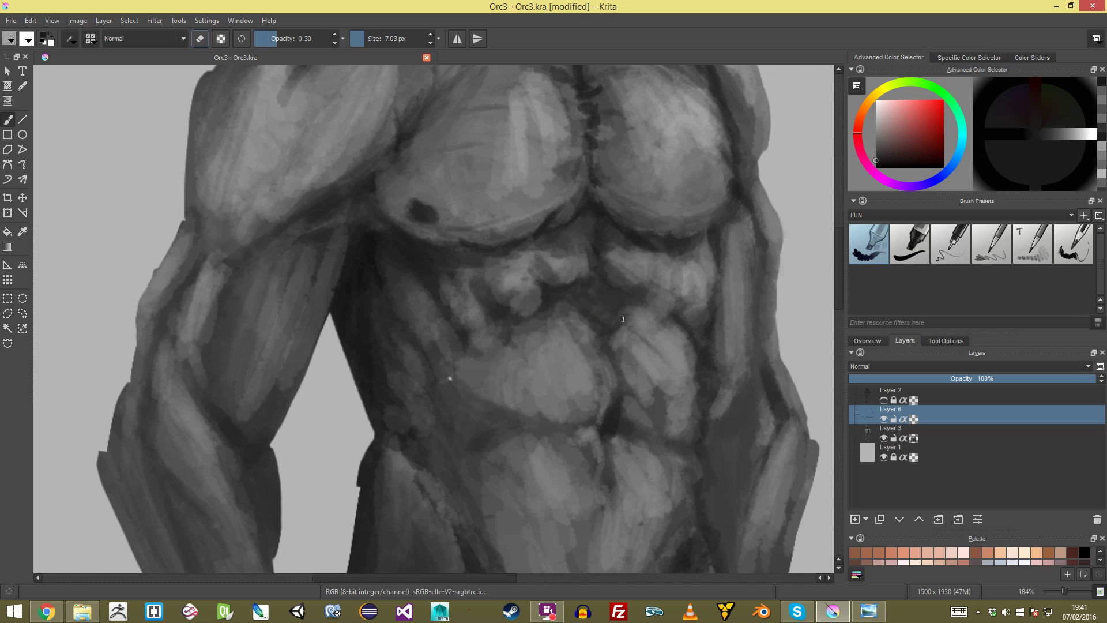
Step: Define the creases between the abdominal muscles and down the lower abdomen's centre line with fine dark strokes
left_click_drag(575, 345, 509, 276)
mouse_move(529, 367)
left_mouse_down()
mouse_move(417, 374)
mouse_move(456, 481)
left_mouse_up()
scroll(382, 309, "up", 3)
mouse_move(543, 339)
left_mouse_down()
mouse_move(539, 367)
mouse_move(528, 368)
left_mouse_up()
mouse_move(545, 371)
left_mouse_down()
mouse_move(542, 476)
mouse_move(519, 512)
left_mouse_up()
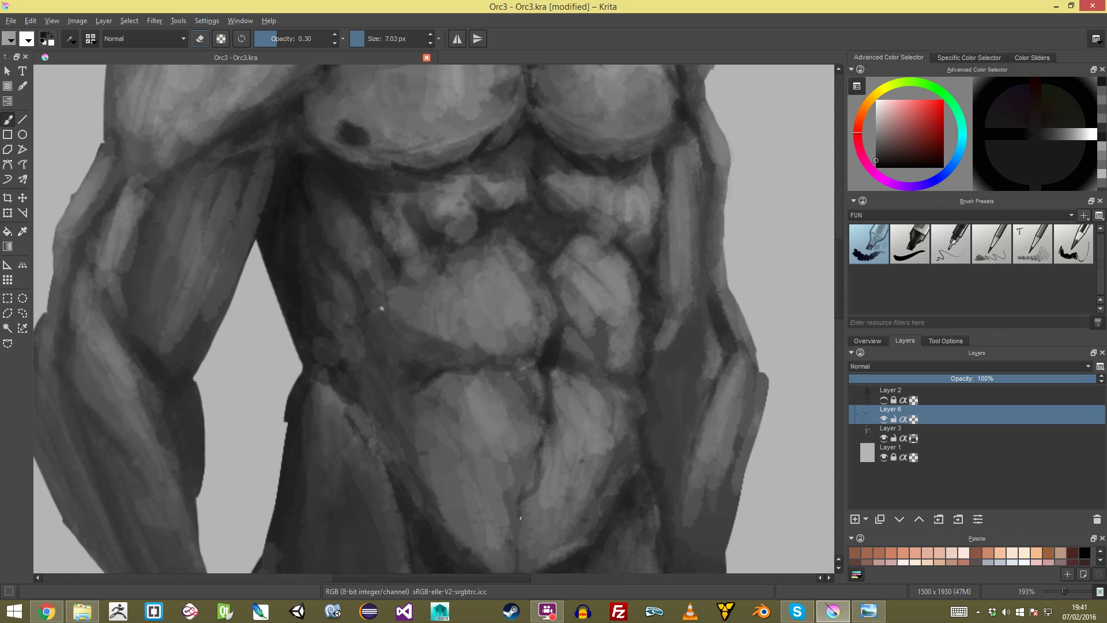
scroll(438, 318, "down", 3)
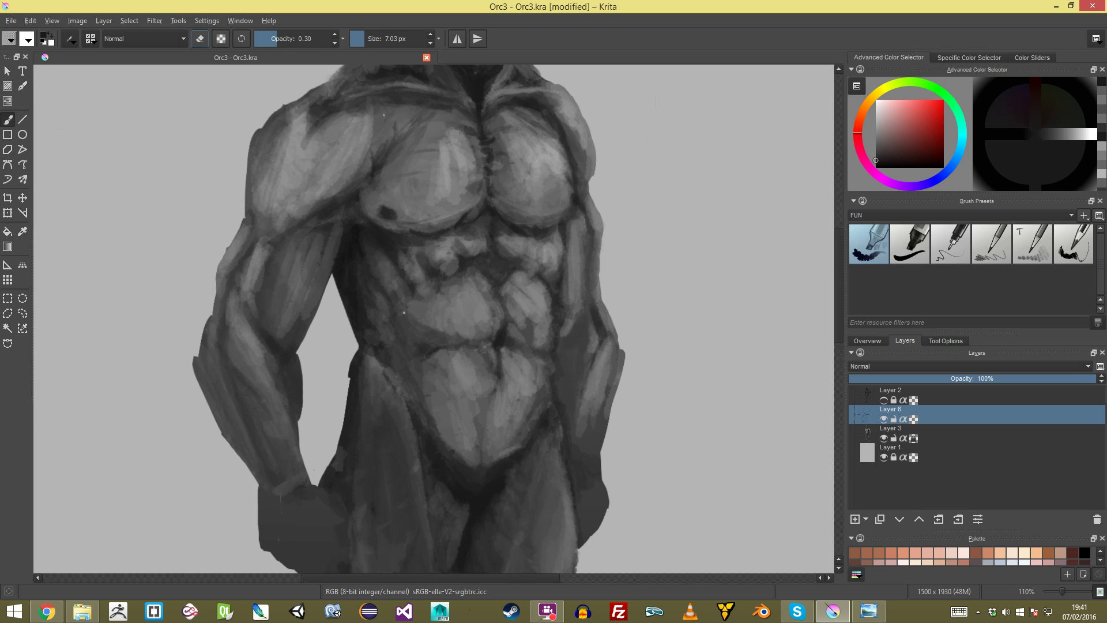
Step: Darken the abdomen's centre crease and the lower edge of the left-hand shoulder with fine dark strokes
left_click_drag(497, 388, 495, 409)
scroll(394, 300, "down", 4)
scroll(384, 309, "up", 5)
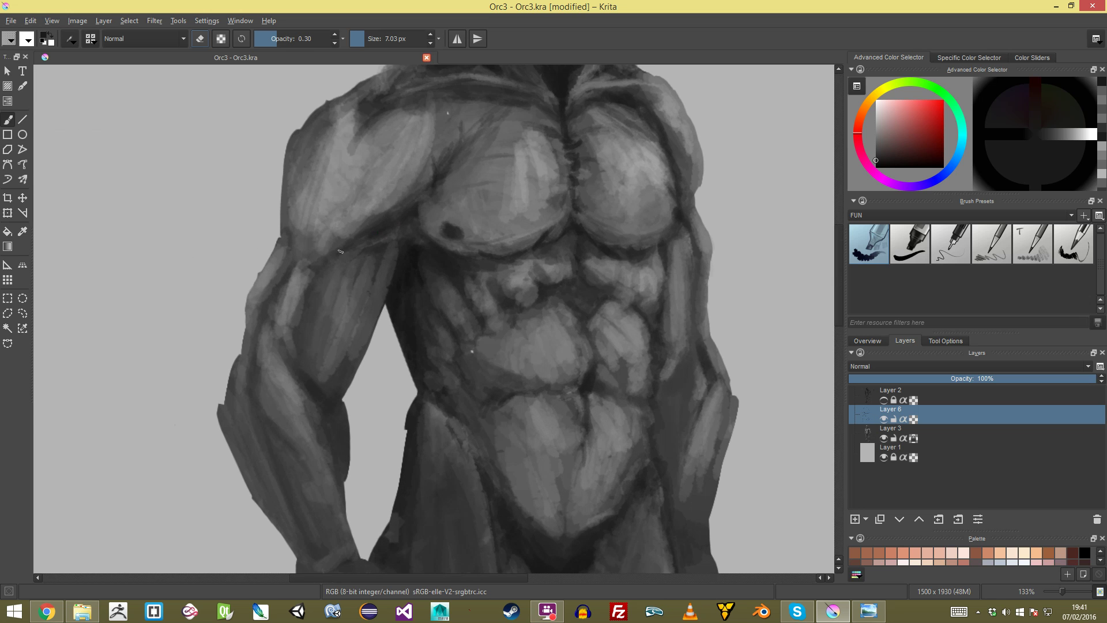
scroll(321, 242, "up", 2)
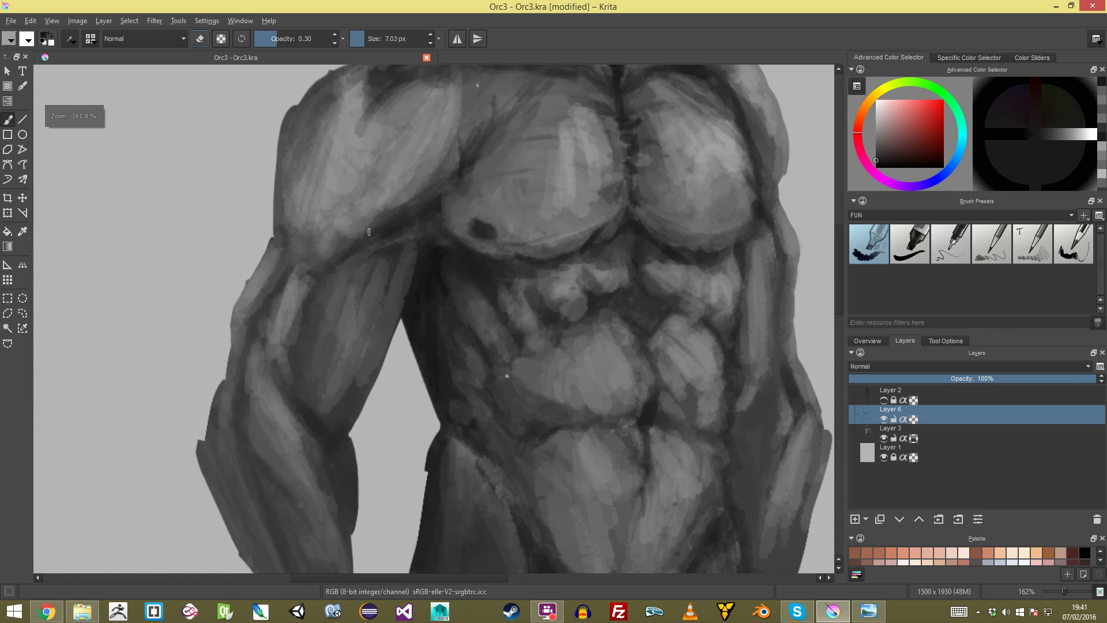
left_click_drag(304, 270, 288, 257)
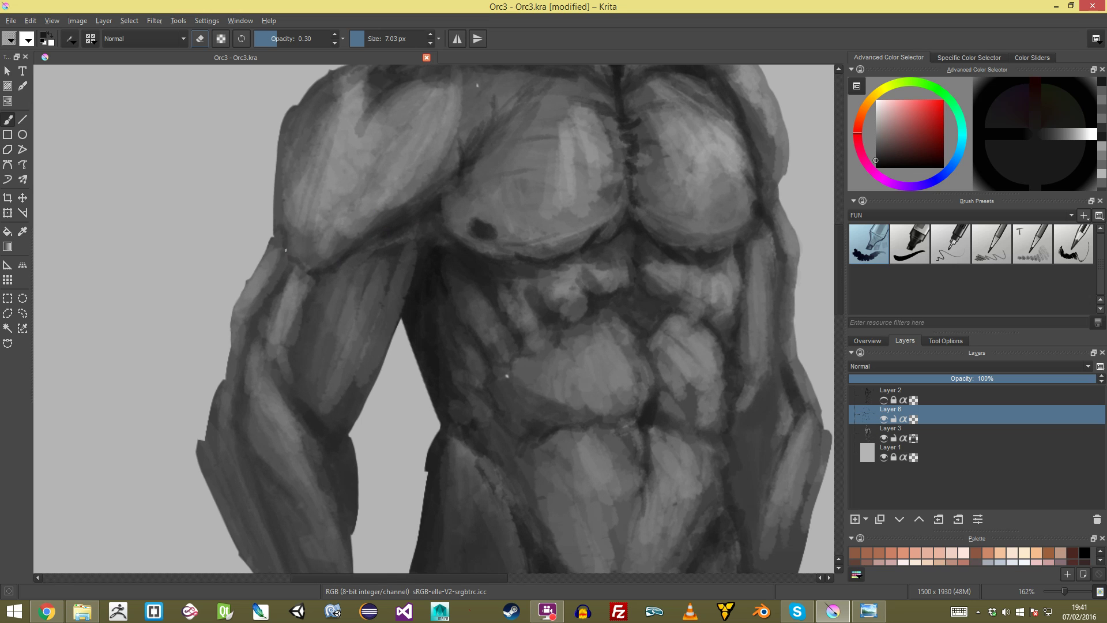
Step: Define the muscle creases around the left-hand elbow and down the forearm with fine dark strokes
mouse_move(302, 305)
left_mouse_down()
mouse_move(300, 349)
mouse_move(278, 365)
mouse_move(265, 353)
mouse_move(262, 365)
mouse_move(252, 319)
mouse_move(231, 392)
left_mouse_up()
left_click_drag(247, 435, 263, 461)
mouse_move(281, 393)
left_mouse_down()
mouse_move(291, 416)
mouse_move(230, 536)
left_mouse_up()
Step: Add fine dark strokes along the inner side of the left-hand upper arm, from the armpit towards the elbow
key("plus")
key("plus")
key("plus")
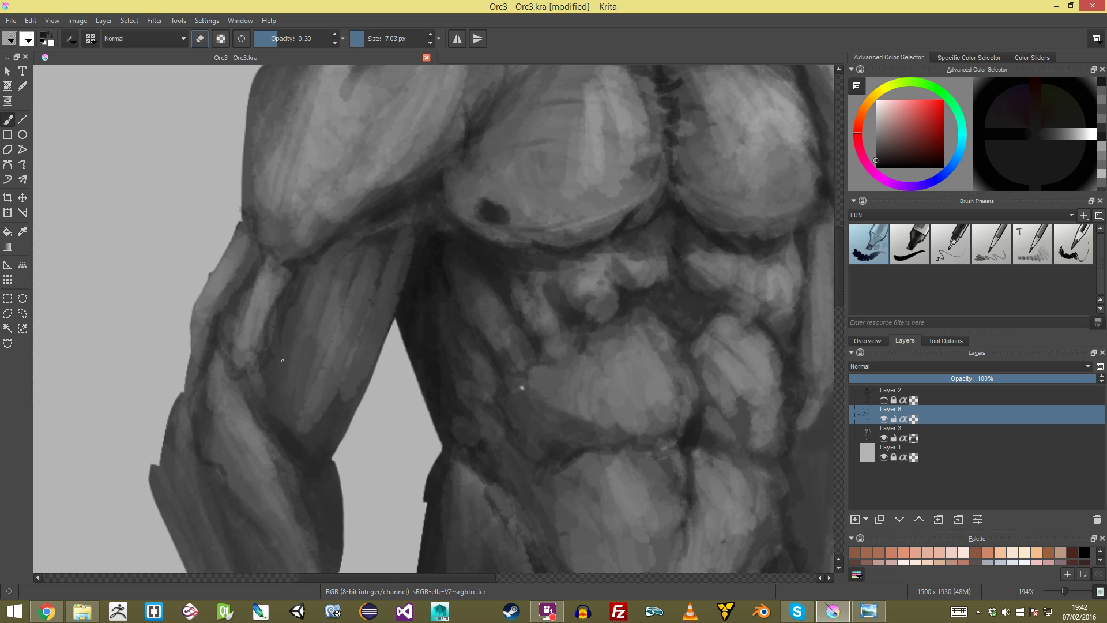
left_click_drag(406, 229, 368, 339)
left_click_drag(395, 303, 356, 413)
key("minus")
key("minus")
Step: Sharpen the lower outer corner of the left-hand shoulder and draw fine dark muscle lines across the deltoid
mouse_move(385, 325)
left_mouse_down()
mouse_move(369, 365)
mouse_move(237, 217)
left_mouse_up()
key("minus")
key("minus")
key("minus")
key("minus")
key("plus")
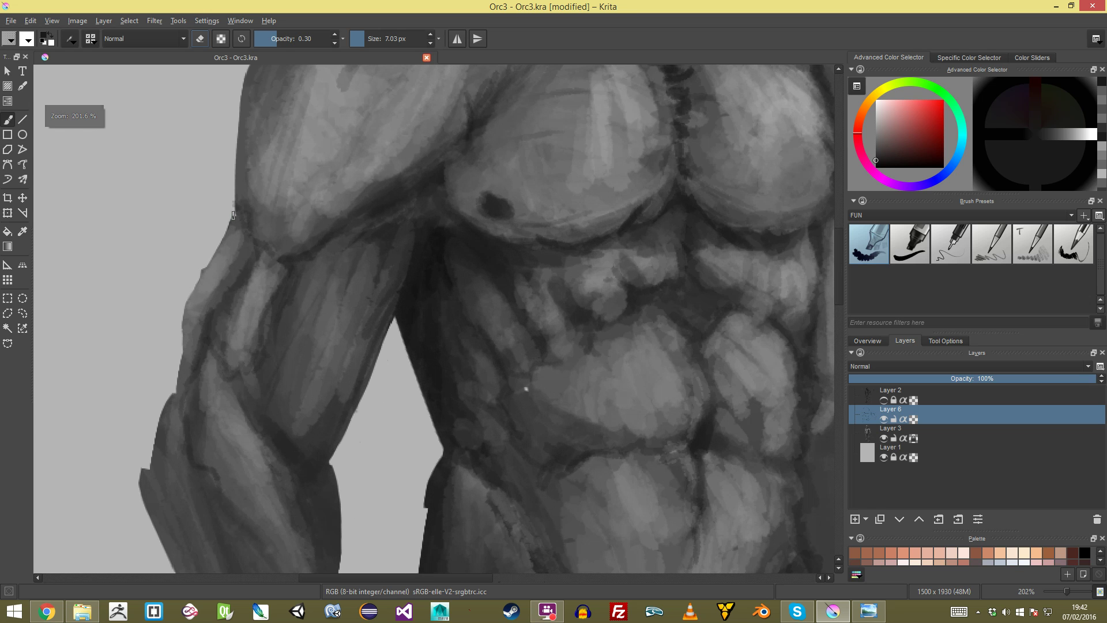
left_click_drag(394, 240, 483, 404)
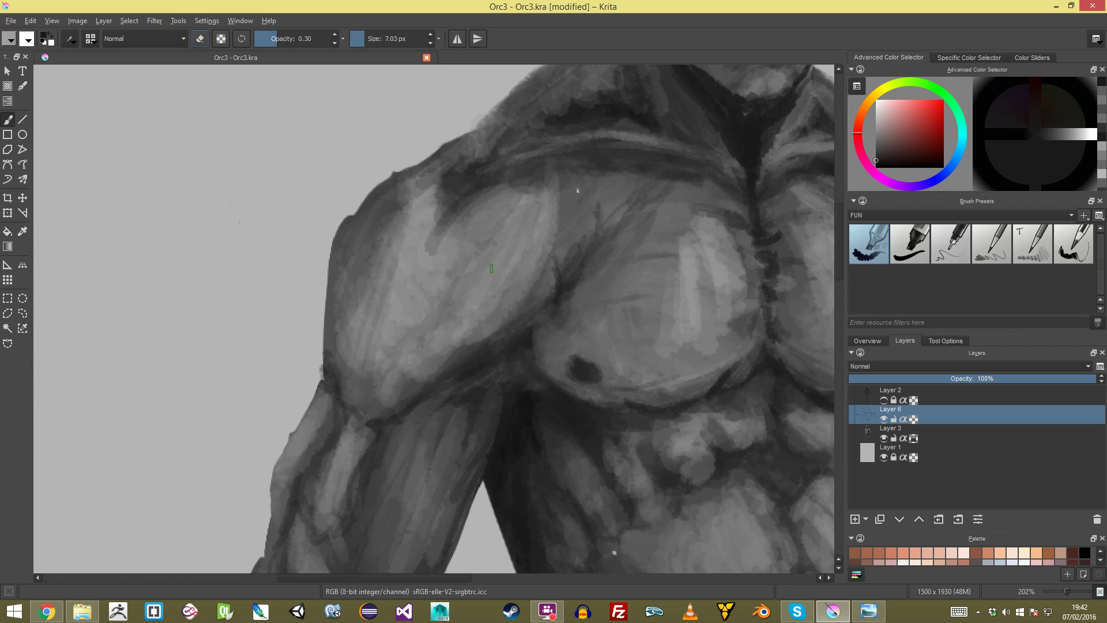
mouse_move(486, 203)
left_mouse_down()
mouse_move(430, 254)
mouse_move(407, 323)
mouse_move(427, 257)
mouse_move(383, 308)
left_mouse_up()
mouse_move(419, 178)
left_mouse_down()
mouse_move(377, 239)
mouse_move(375, 356)
left_mouse_up()
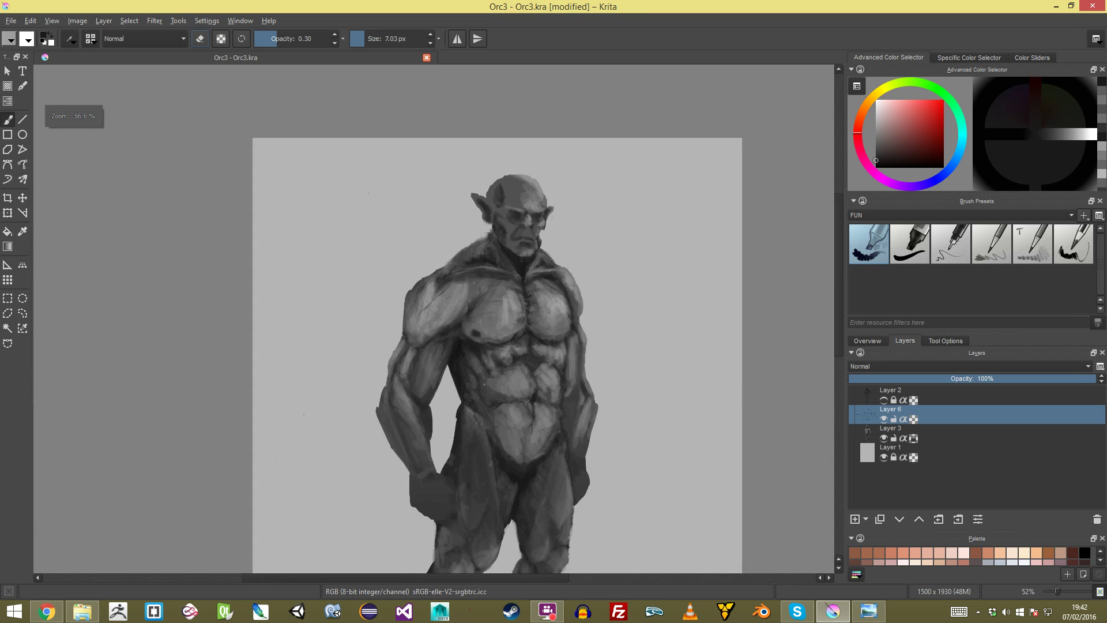
Step: Refine the crease between the right-hand pectoral and upper arm with fine dark strokes
left_click_drag(496, 340, 329, 296)
scroll(434, 319, "up", 2)
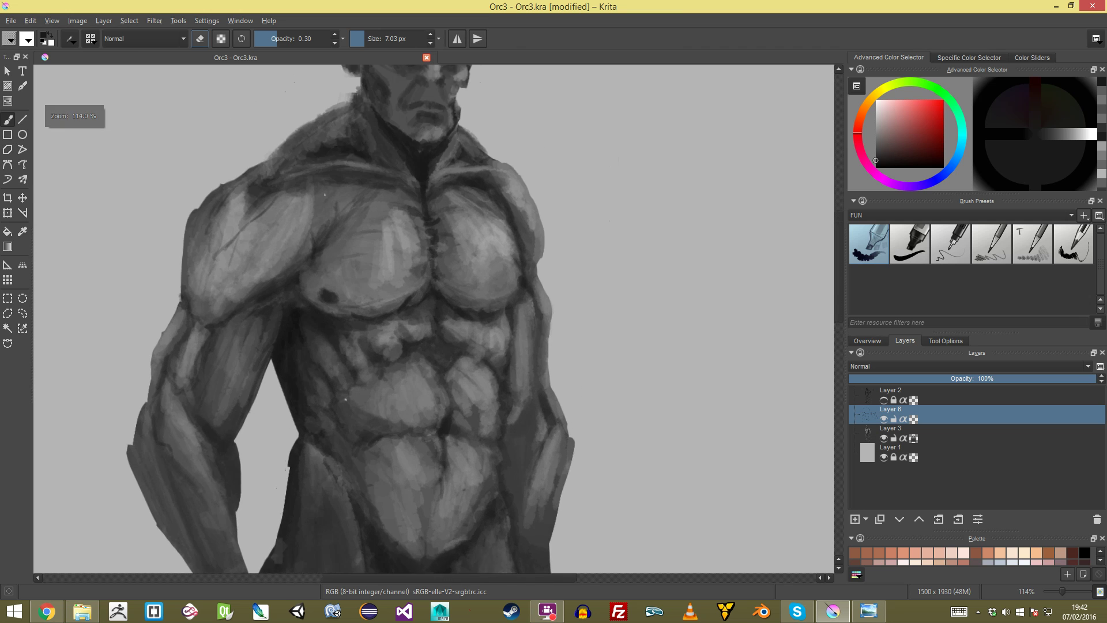
scroll(440, 319, "up", 3)
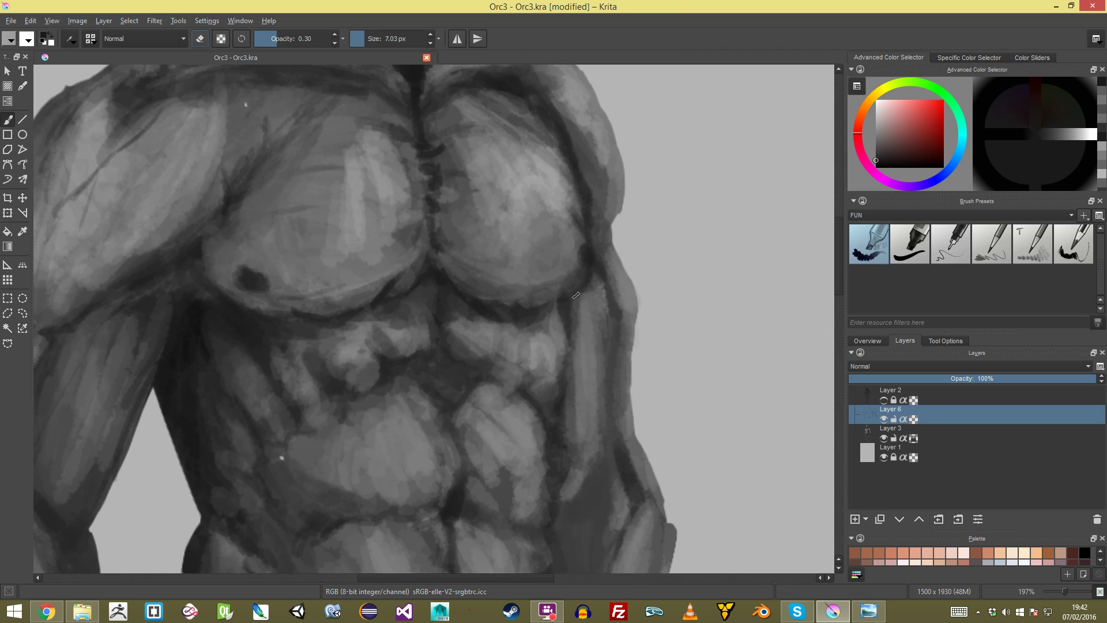
Step: Paint dark contour strokes along the orc's left upper arm, elbow and forearm on Layer 6
mouse_move(602, 285)
left_mouse_down()
mouse_move(626, 450)
mouse_move(606, 297)
left_mouse_up()
mouse_move(602, 252)
left_mouse_down()
mouse_move(565, 337)
mouse_move(544, 349)
mouse_move(599, 279)
mouse_move(608, 368)
mouse_move(578, 446)
left_mouse_up()
mouse_move(638, 373)
left_mouse_down()
mouse_move(652, 240)
mouse_move(621, 348)
left_mouse_up()
mouse_move(586, 460)
left_mouse_down()
mouse_move(587, 568)
mouse_move(587, 519)
left_mouse_up()
left_click_drag(556, 312, 536, 270)
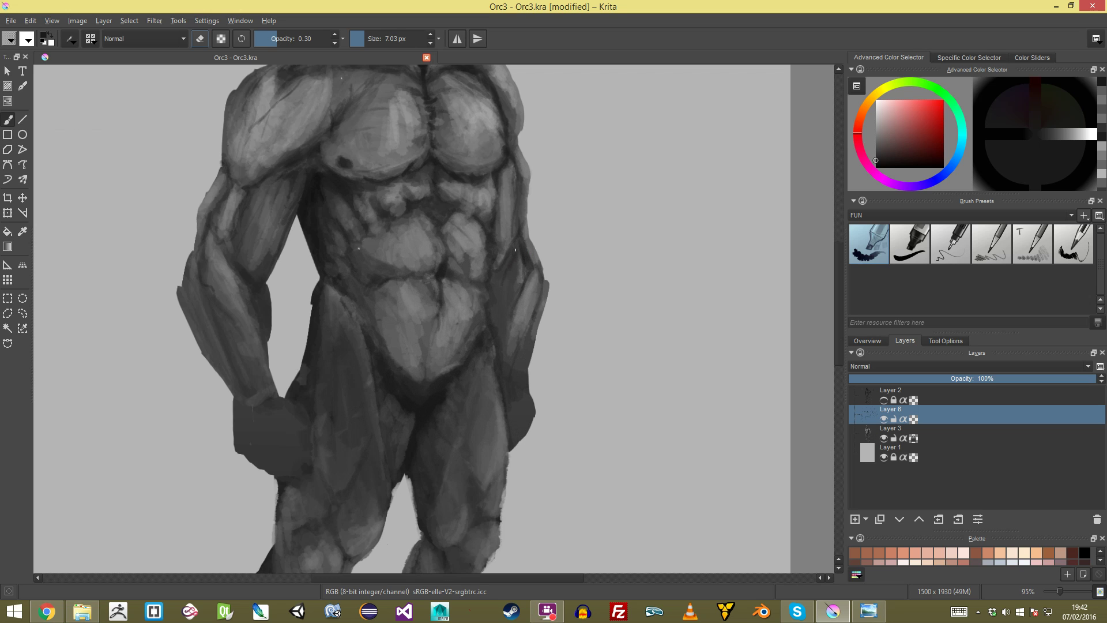
left_click_drag(510, 272, 519, 283)
scroll(505, 351, "down", 5)
scroll(505, 350, "up", 7)
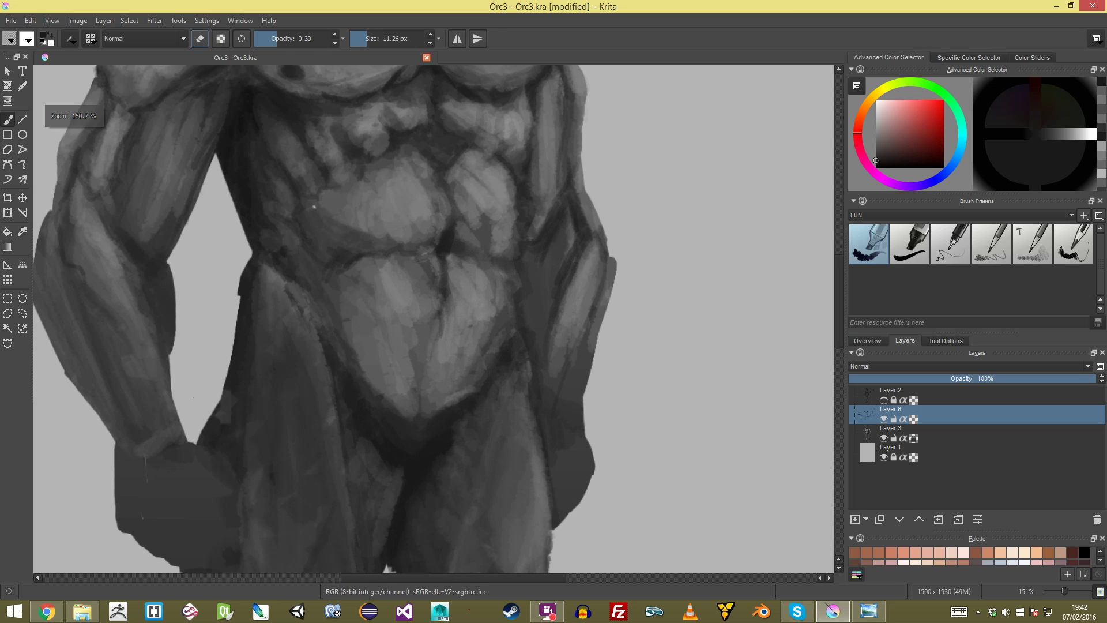
Step: Paint lighter grey muscle strokes over the orc's left forearm on Layer 3 with a brush of about 29 px
left_click(530, 309, "ctrl")
left_click_drag(534, 313, 550, 313)
left_click(934, 433)
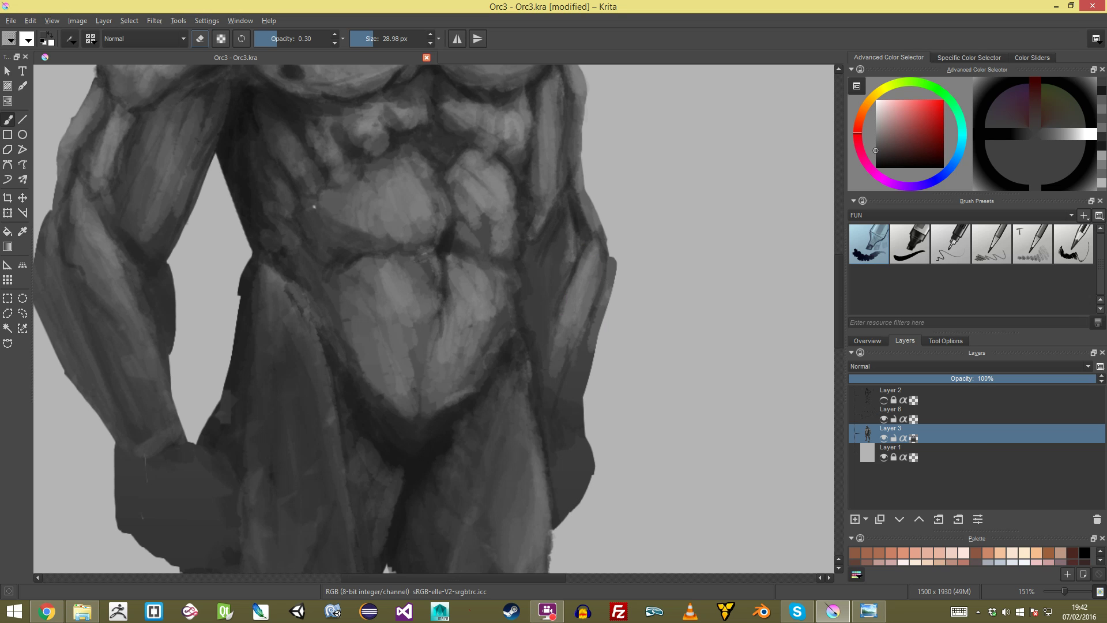
left_click(487, 298, "ctrl")
left_click_drag(568, 238, 553, 284)
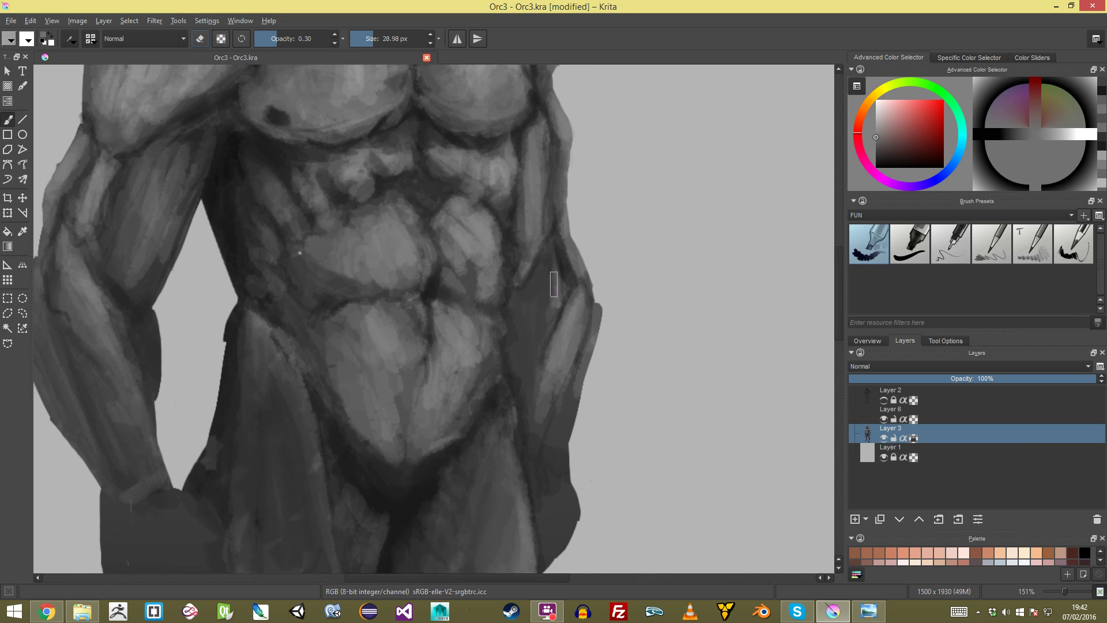
left_click_drag(546, 353, 542, 421)
left_click_drag(548, 328, 539, 460)
left_click(518, 329, "ctrl")
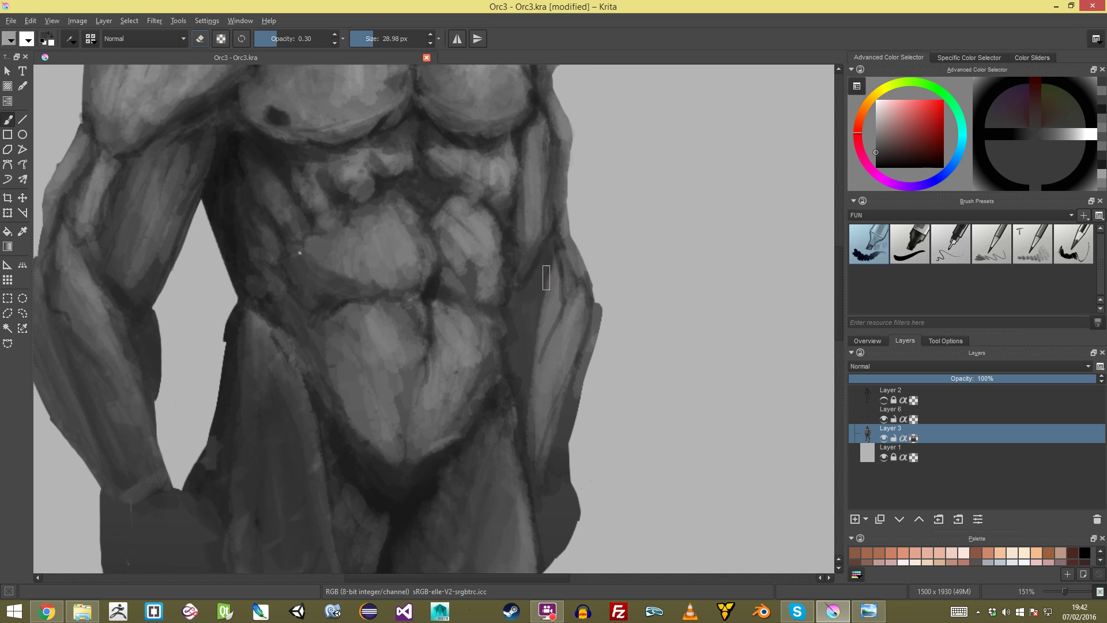
scroll(547, 262, "down", 5)
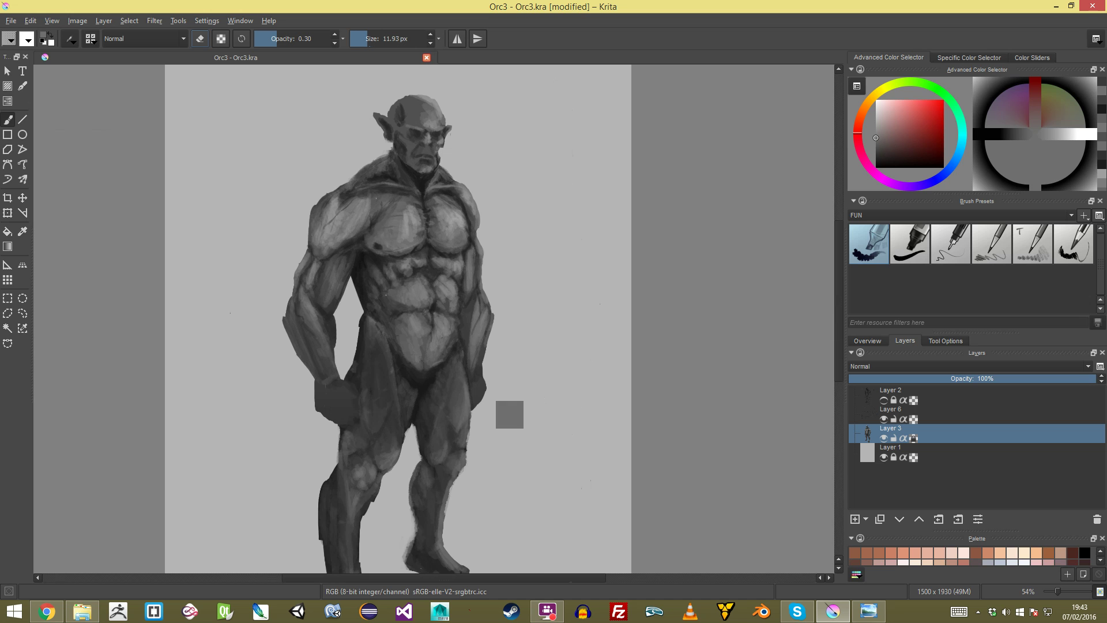
scroll(450, 323, "up", 5)
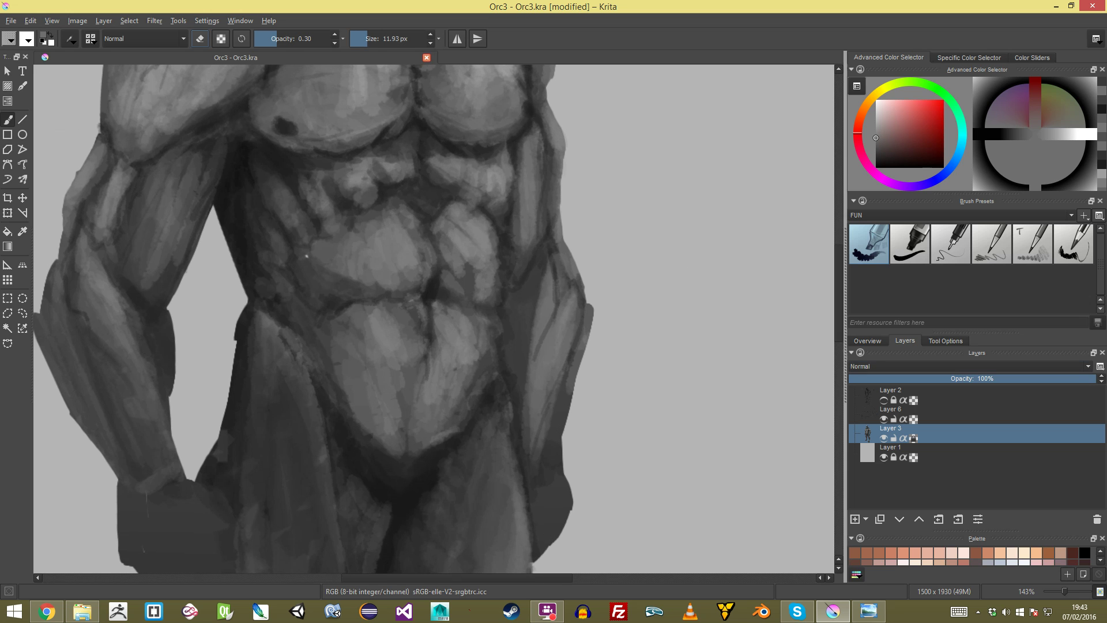
Step: Toggle Layer 3's visibility off and on to examine what it contributes to the figure
left_click(884, 438)
left_click(884, 438)
left_click(884, 439)
left_click(884, 438)
Step: Return to Layer 6 and darken the left elbow area with dark grey, setting the brush to 7 px and 0.55 opacity
left_click(901, 411)
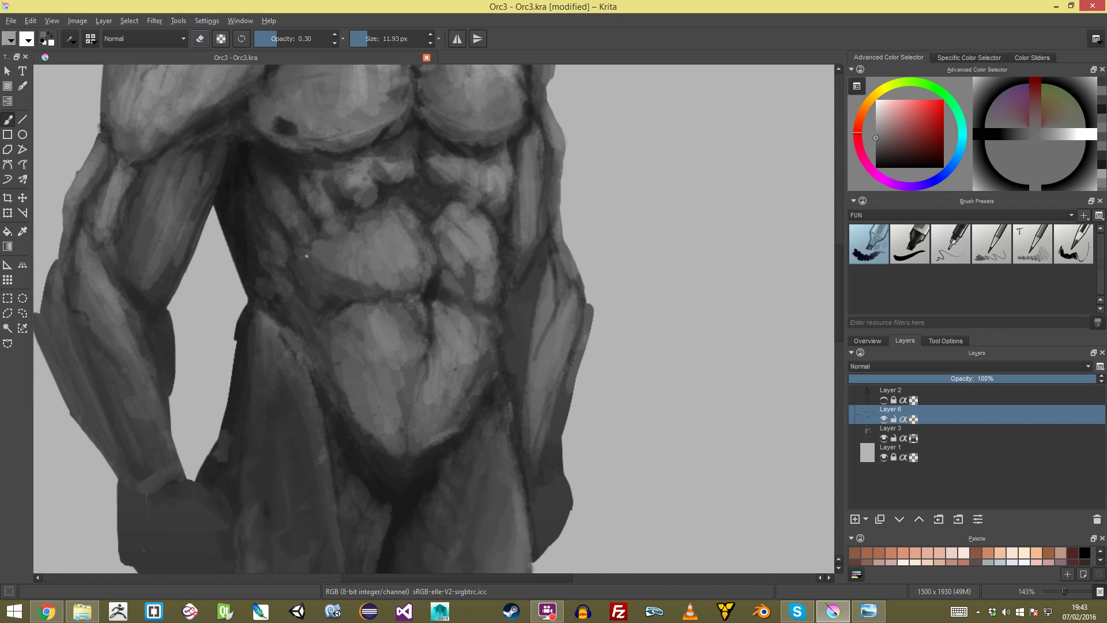
left_click_drag(884, 133, 876, 154)
left_click_drag(537, 274, 524, 288)
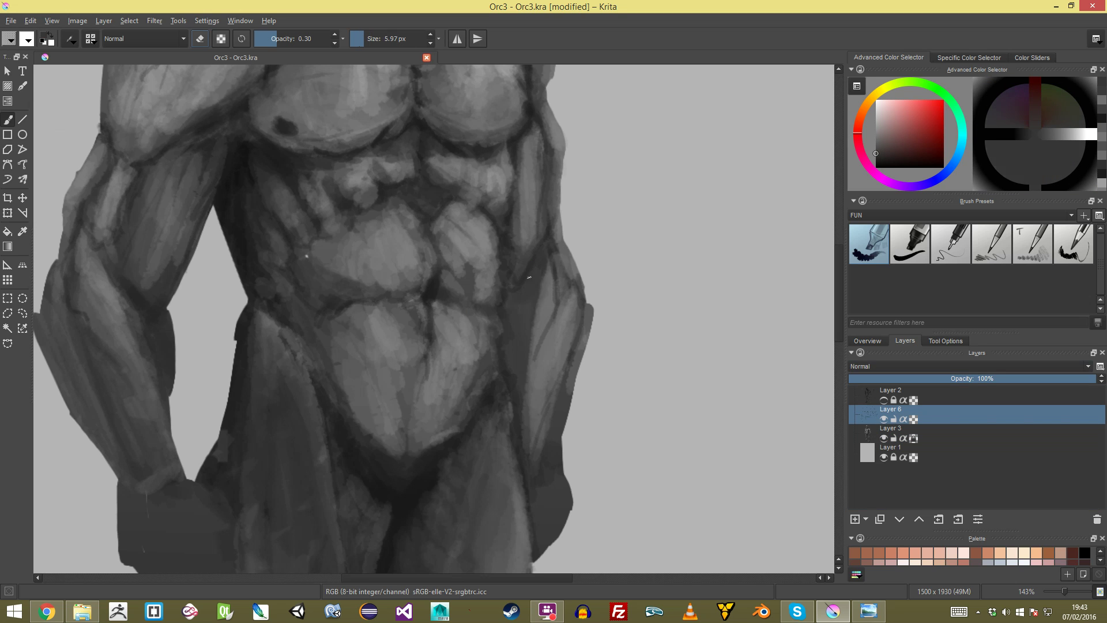
left_click_drag(488, 202, 492, 201)
left_click(296, 39)
left_click_drag(516, 241, 512, 241)
left_click_drag(880, 154, 877, 168)
left_click_drag(545, 243, 521, 286)
key("ctrl+z")
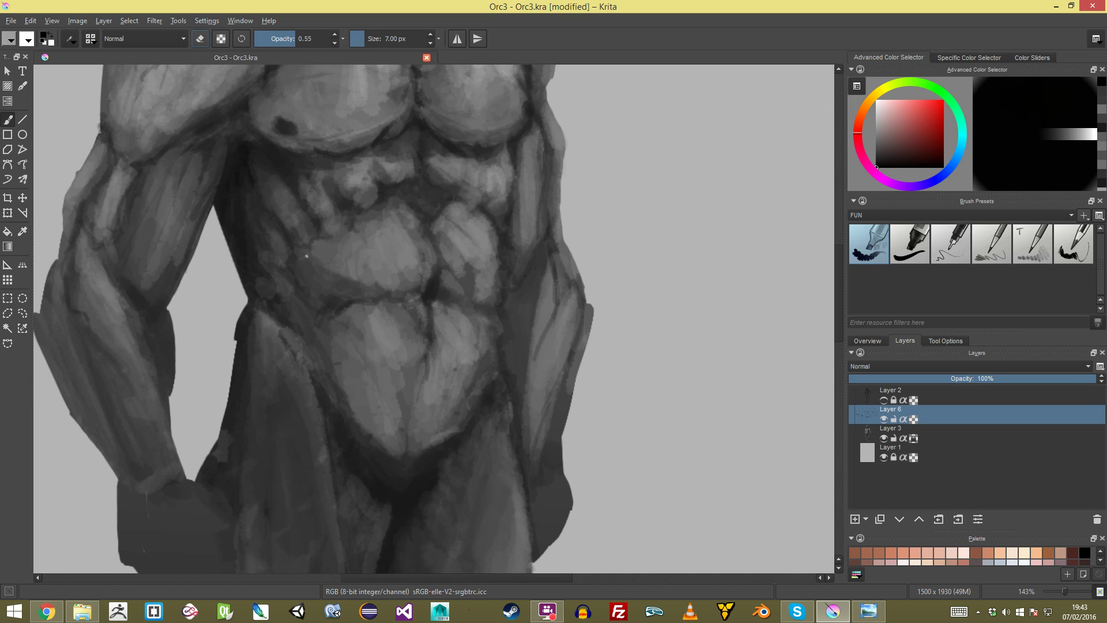
Step: Sample dark greys from the painting and deepen the left elbow crease, the torso's flank and the edges of the lower abdomen
left_click(539, 241, "ctrl")
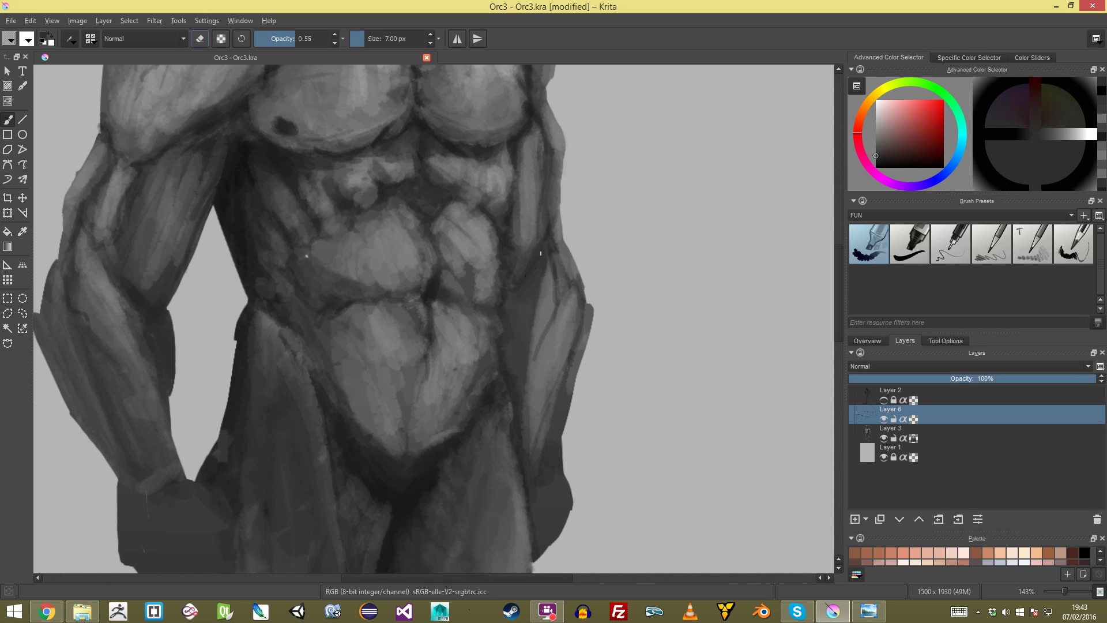
left_click(513, 286, "ctrl")
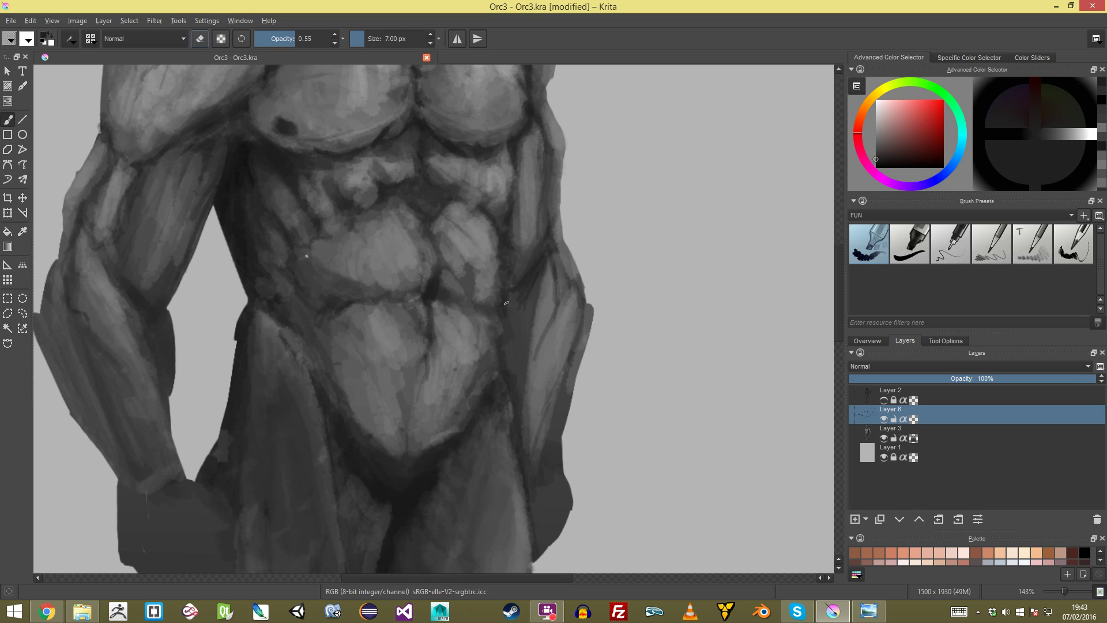
mouse_move(508, 403)
left_mouse_down()
mouse_move(509, 484)
mouse_move(509, 406)
left_mouse_up()
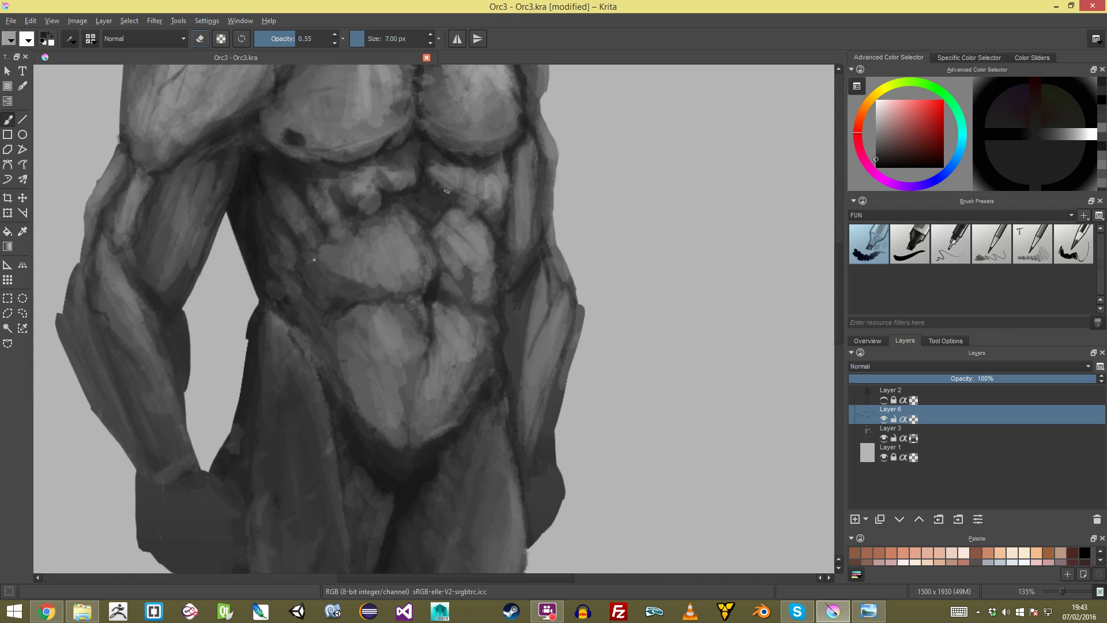
mouse_move(478, 217)
left_mouse_down()
mouse_move(478, 289)
mouse_move(478, 218)
mouse_move(519, 269)
left_mouse_up()
mouse_move(332, 376)
left_mouse_down()
mouse_move(306, 360)
mouse_move(340, 374)
mouse_move(392, 461)
left_mouse_up()
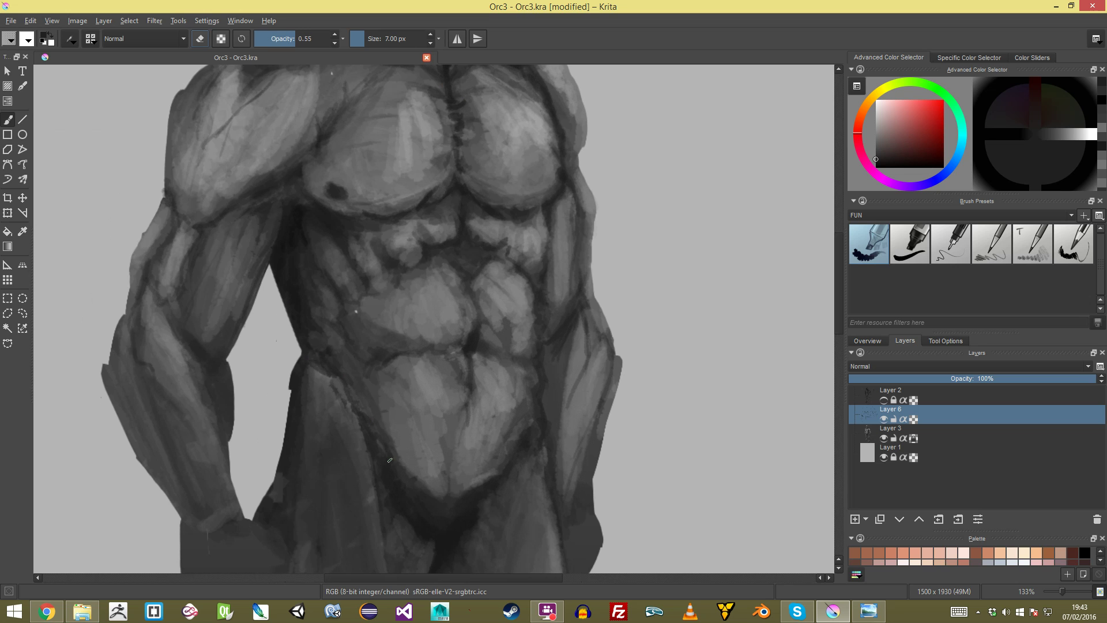
left_click_drag(477, 442, 488, 345)
mouse_move(451, 399)
left_mouse_down()
mouse_move(483, 391)
mouse_move(527, 355)
left_mouse_up()
Step: Paint dark contour strokes around the hips, between the thigh muscles and around the knees
left_click_drag(342, 282, 353, 301)
left_click_drag(365, 484, 325, 266)
mouse_move(276, 323)
left_mouse_down()
mouse_move(292, 352)
mouse_move(289, 390)
mouse_move(243, 404)
mouse_move(237, 429)
left_mouse_up()
mouse_move(309, 435)
left_mouse_down()
mouse_move(306, 457)
mouse_move(333, 392)
left_mouse_up()
left_click_drag(243, 353, 289, 283)
left_click_drag(286, 333, 302, 445)
left_click_drag(337, 396, 330, 415)
mouse_move(369, 235)
left_mouse_down()
mouse_move(370, 323)
mouse_move(371, 243)
left_mouse_up()
left_click_drag(375, 202, 353, 308)
left_click_drag(386, 145, 411, 264)
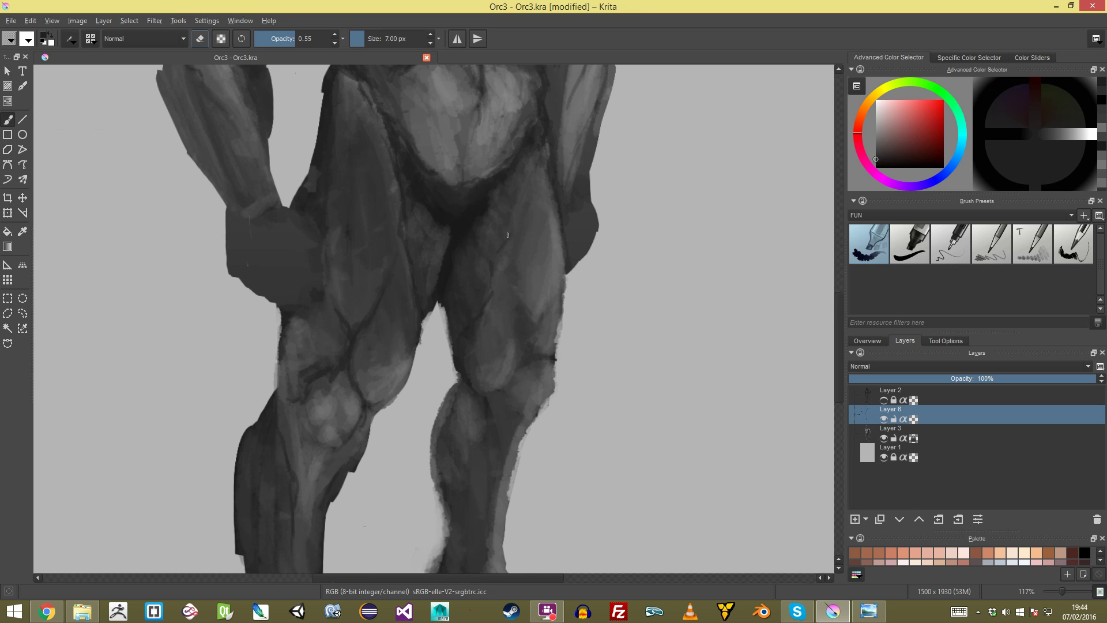
mouse_move(516, 182)
left_mouse_down()
mouse_move(535, 154)
mouse_move(521, 191)
left_mouse_up()
left_click_drag(461, 165, 417, 224)
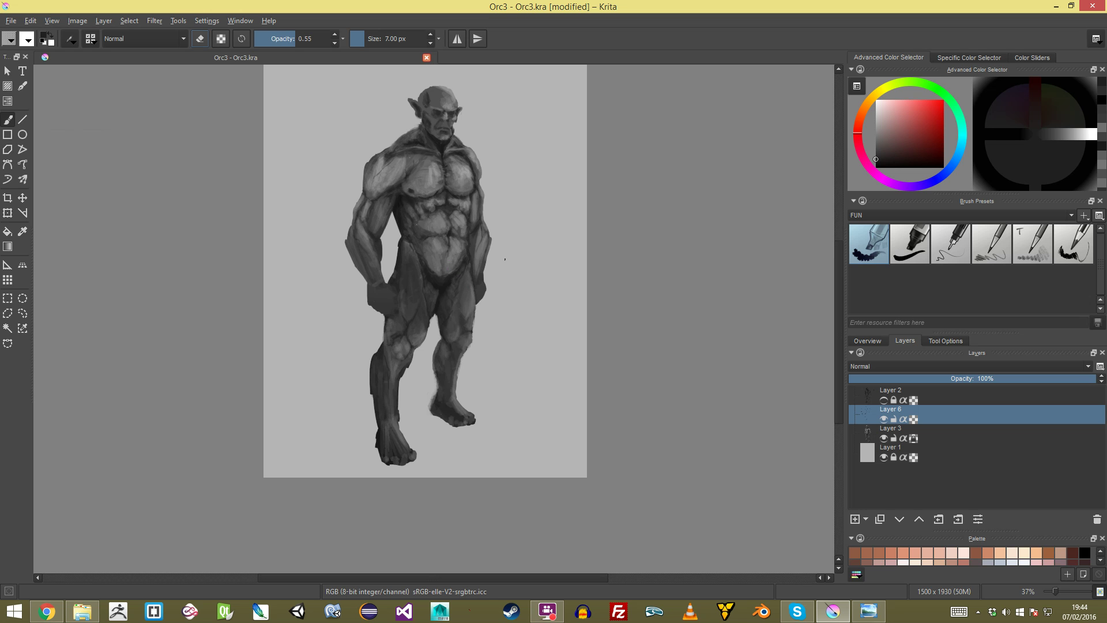
Step: Paint thin dark muscle lines along the orc's right elbow and forearm
scroll(314, 227, "up", 5)
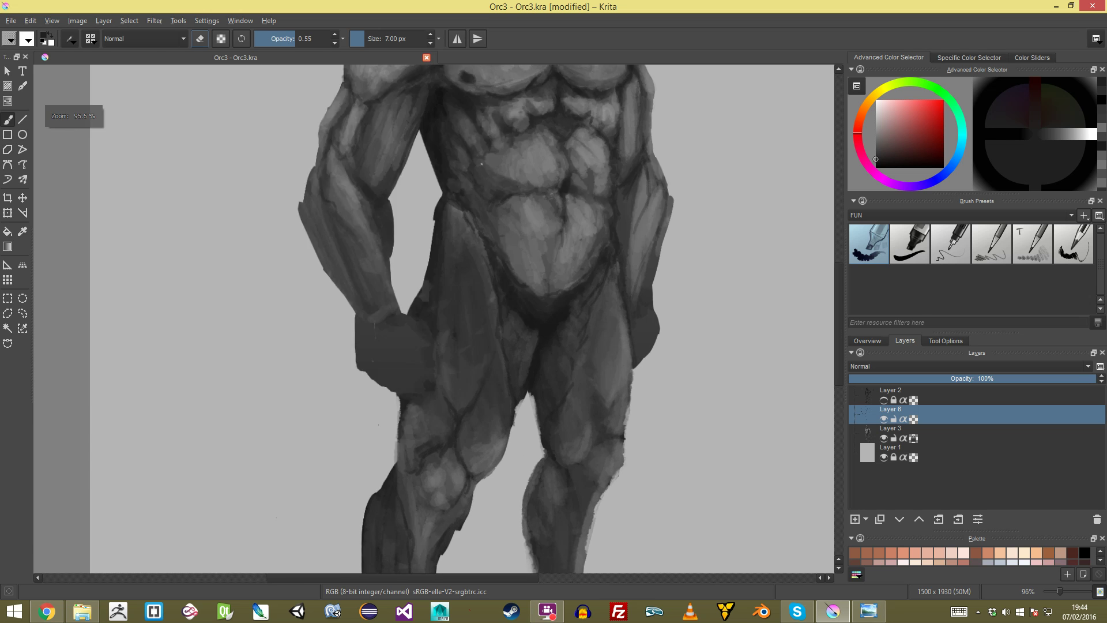
mouse_move(493, 238)
left_mouse_down()
mouse_move(521, 312)
mouse_move(556, 335)
mouse_move(575, 380)
left_mouse_up()
left_click_drag(576, 379, 534, 312)
left_click_drag(509, 269, 540, 355)
left_click_drag(480, 269, 507, 315)
left_click_drag(435, 194, 436, 228)
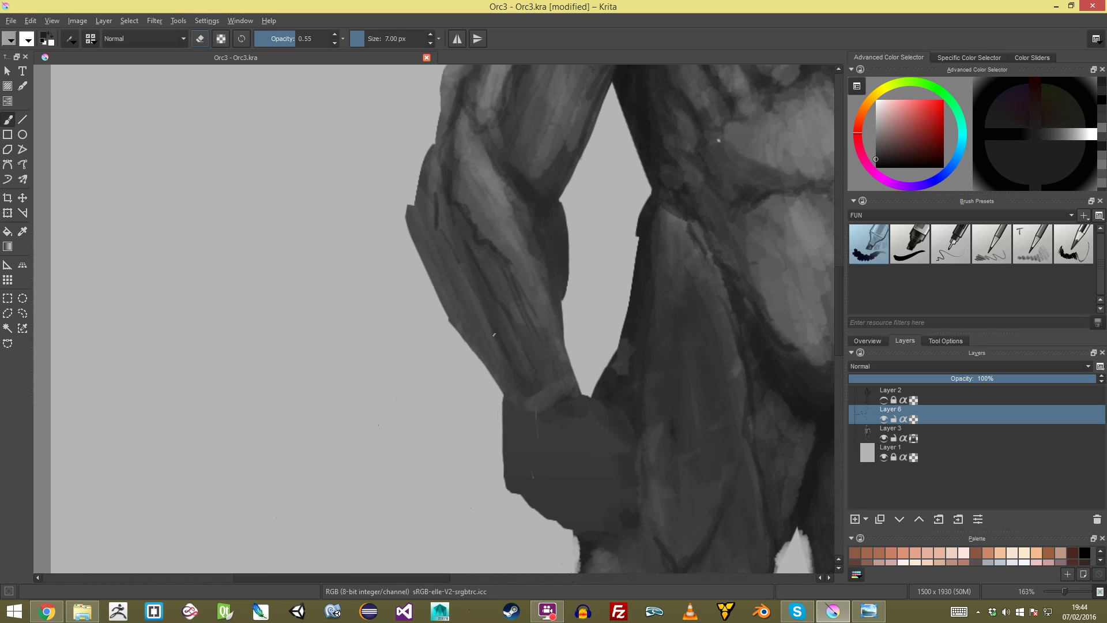
Step: Darken the right wrist crease and paint dark contours and finger folds on the right fist
mouse_move(513, 391)
left_mouse_down()
mouse_move(522, 402)
mouse_move(552, 355)
mouse_move(512, 263)
mouse_move(569, 310)
mouse_move(573, 338)
left_mouse_up()
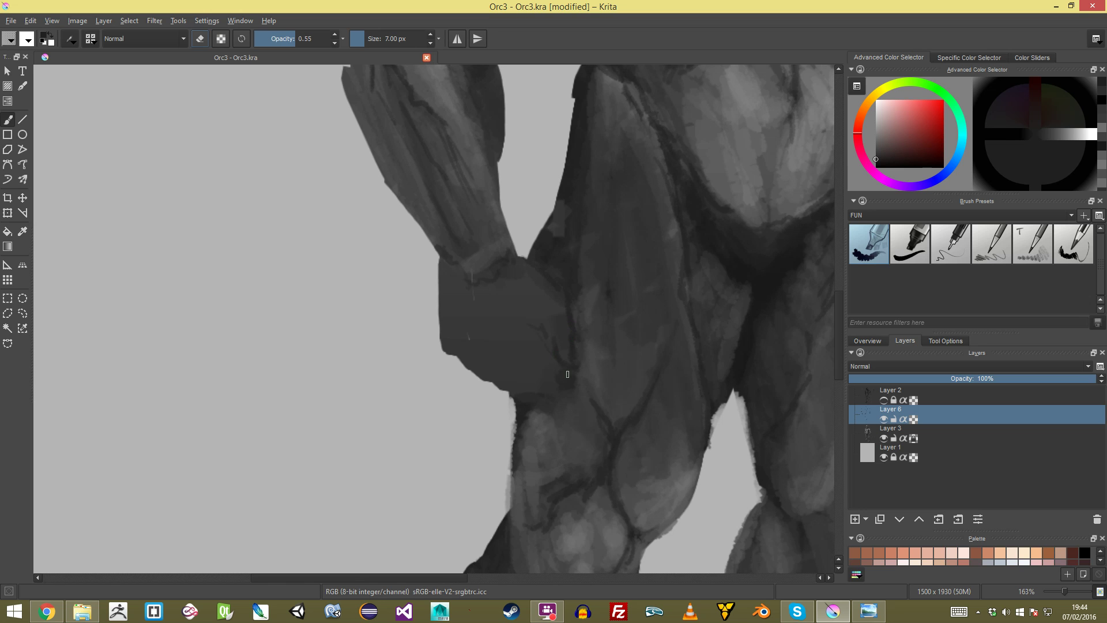
mouse_move(440, 323)
left_mouse_down()
mouse_move(444, 353)
mouse_move(500, 385)
left_mouse_up()
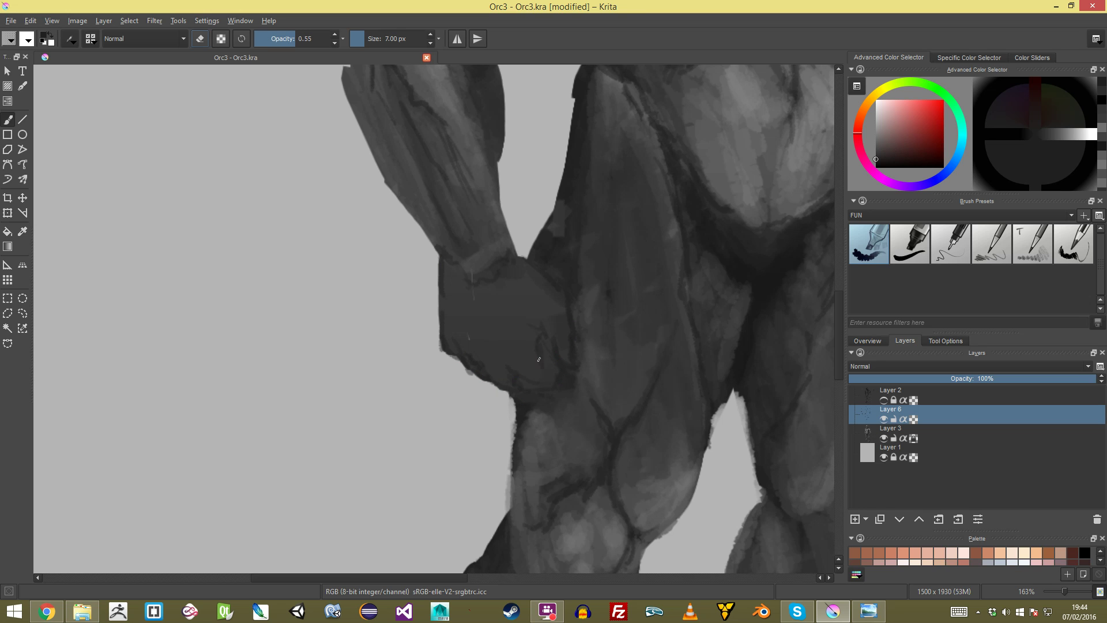
left_click_drag(529, 334, 539, 421)
key("plus")
key("plus")
key("plus")
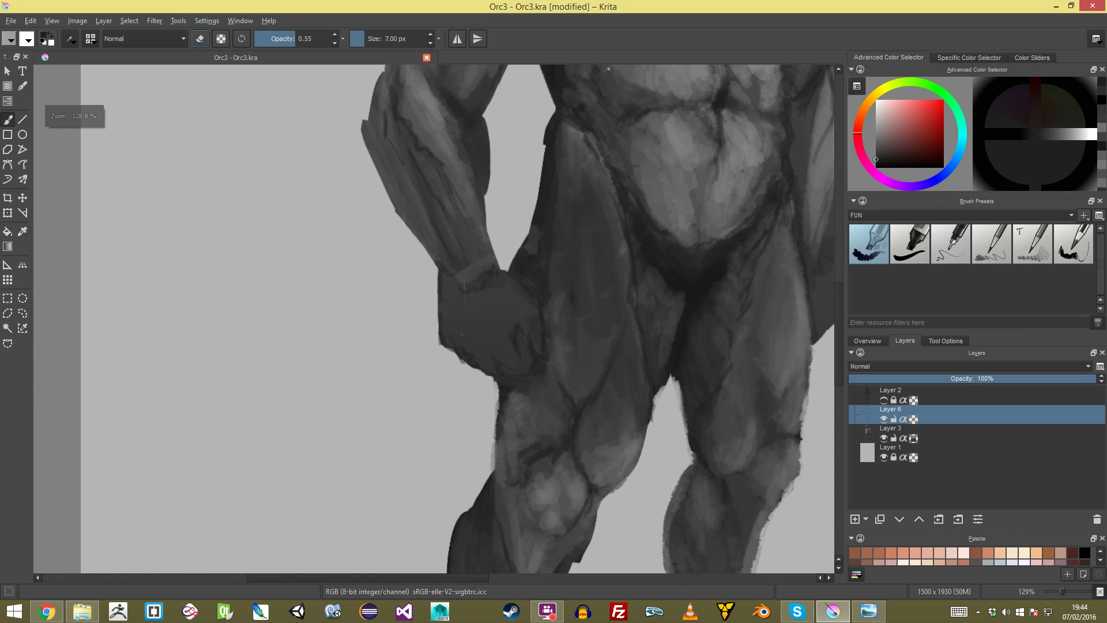
Step: Reduce the brush to 4.37 px and darken the crease where the right deltoid meets the upper arm
left_click_drag(473, 296, 499, 298, "shift")
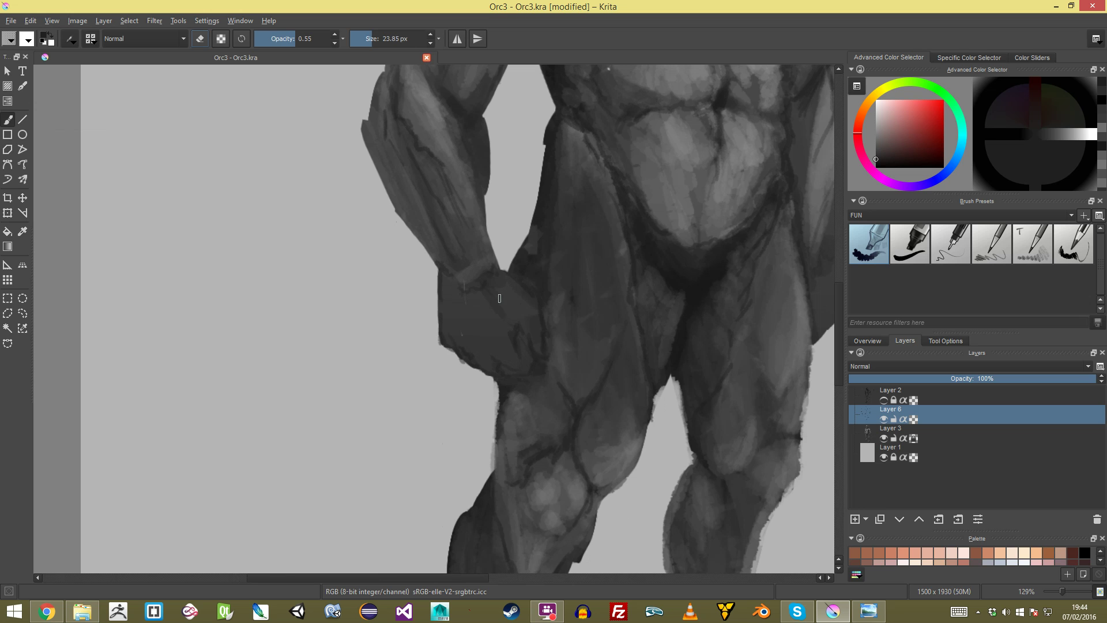
key("minus")
key("minus")
key("minus")
left_click_drag(607, 323, 586, 323, "shift")
mouse_move(585, 324)
left_mouse_down()
mouse_move(588, 436)
mouse_move(588, 335)
mouse_move(634, 247)
left_mouse_up()
left_click_drag(507, 216, 501, 228, "shift")
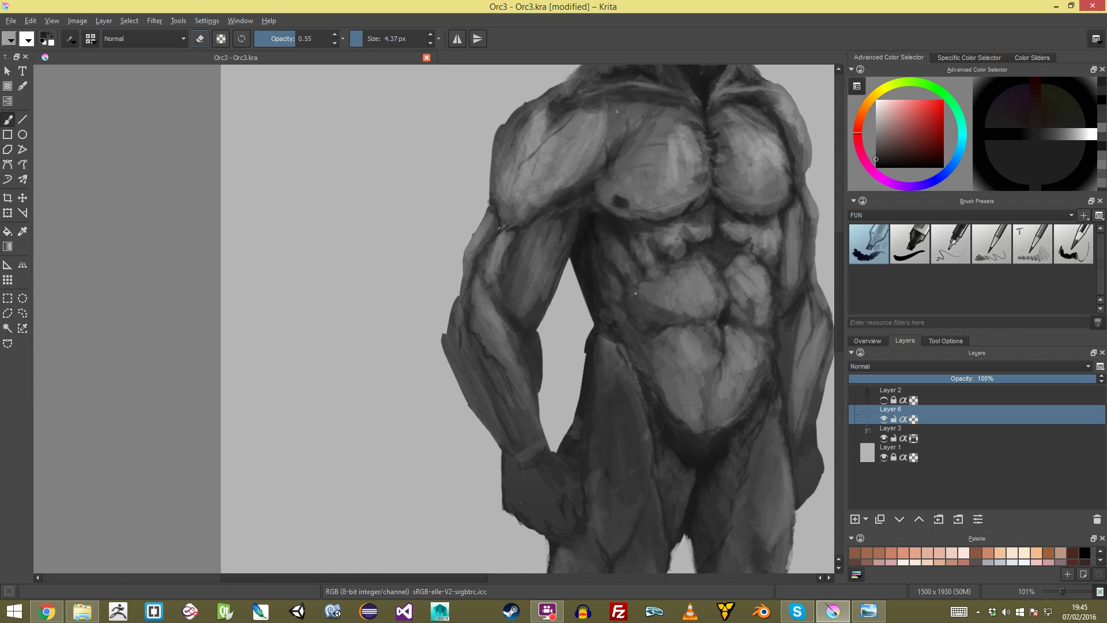
mouse_move(508, 252)
left_mouse_down("ctrl")
mouse_move(503, 323)
mouse_move(488, 254)
left_mouse_up("ctrl")
Step: Set the brush to 7.53 px and paint dark separation lines through the right upper arm, elbow and forearm muscles
left_click_drag(479, 277, 481, 277, "shift")
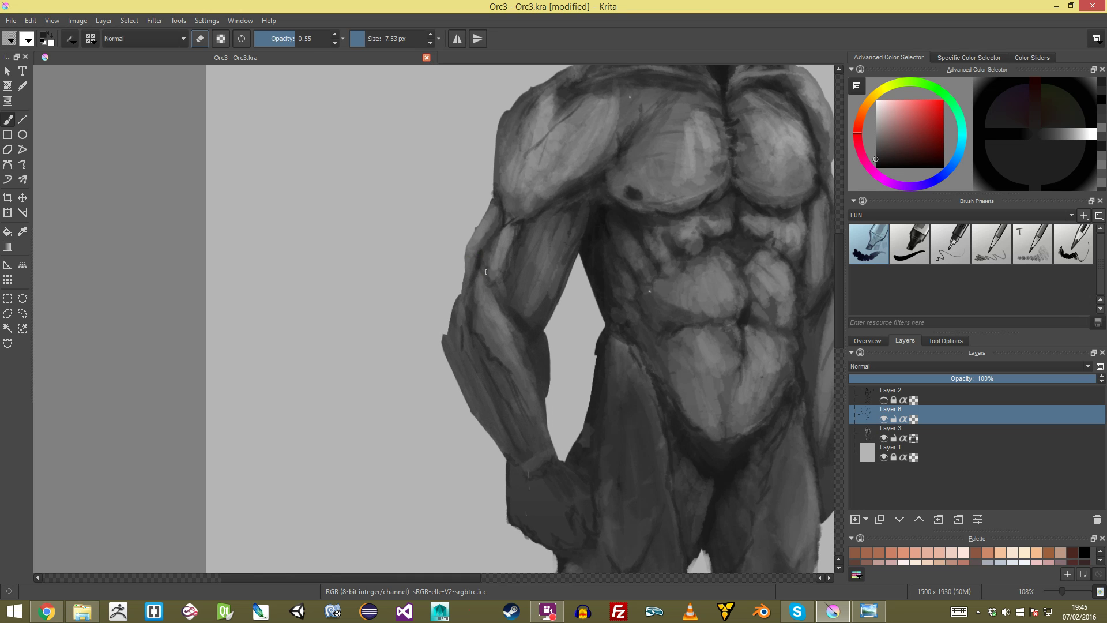
left_click_drag(483, 273, 512, 335)
left_click_drag(511, 243, 517, 234)
scroll(508, 239, "down", 4)
scroll(491, 234, "up", 3)
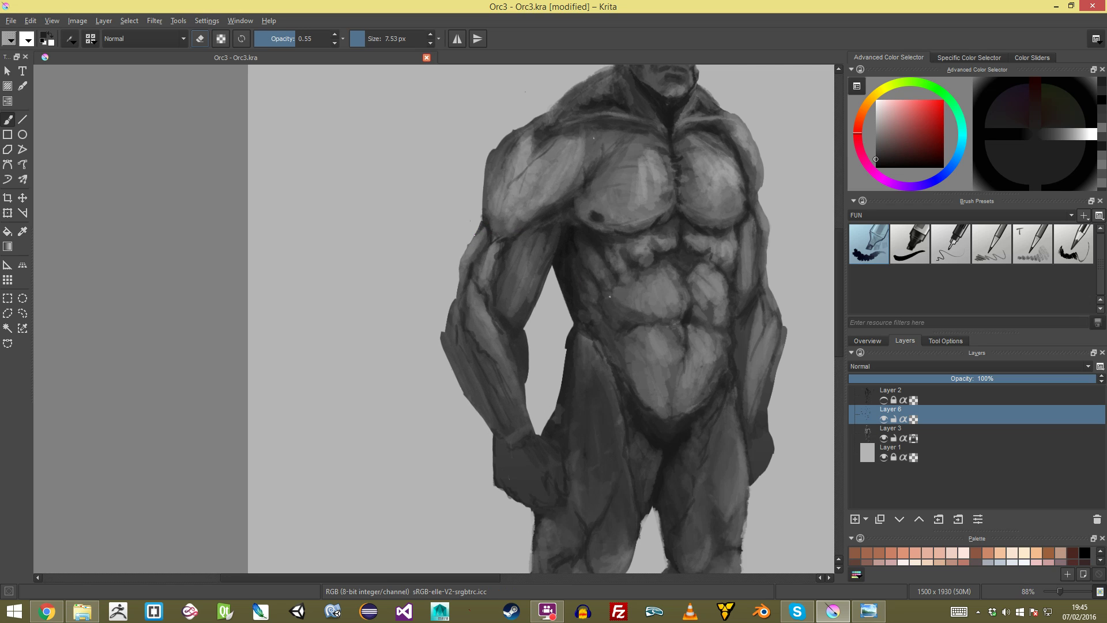
left_click_drag(548, 269, 543, 297)
scroll(434, 318, "down", 3)
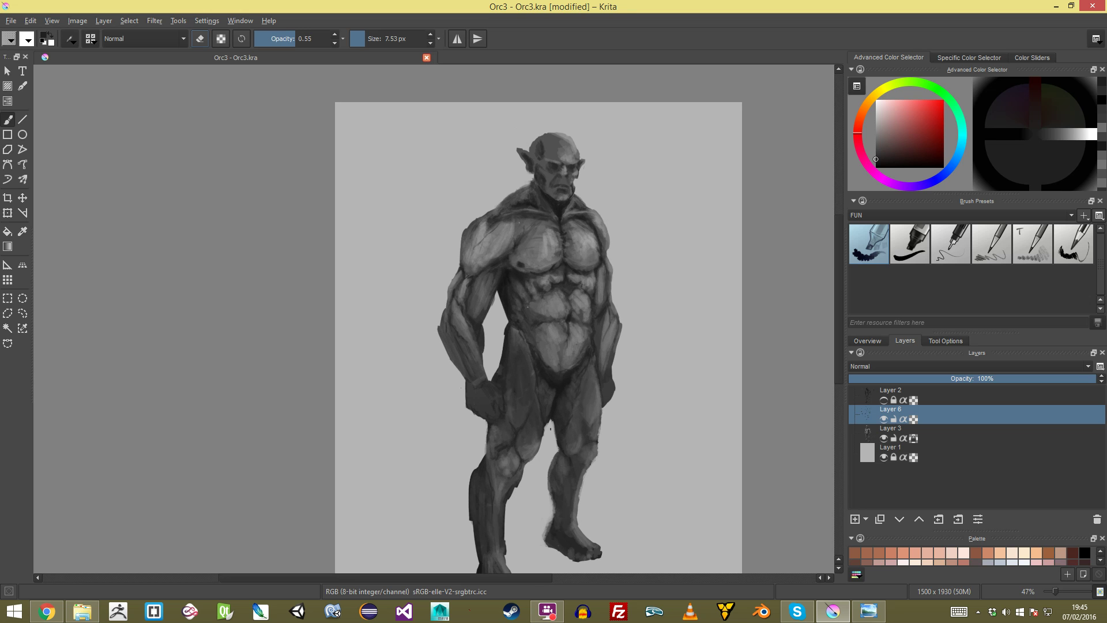
Step: Deepen the dark creases around the pectorals, armpit and collarbones
scroll(504, 298, "up", 5)
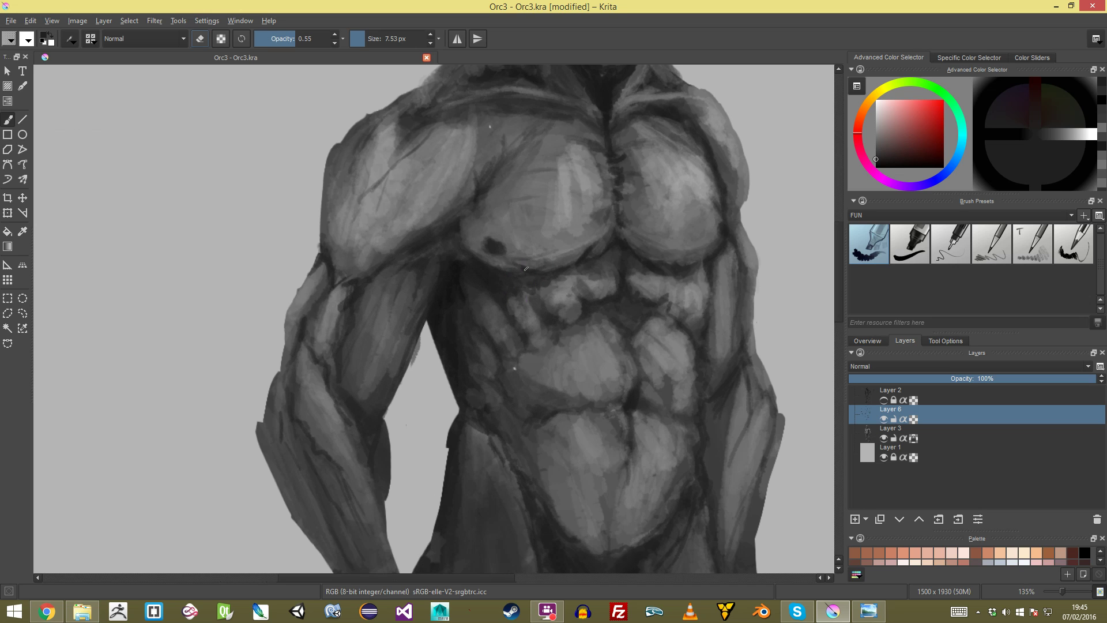
mouse_move(479, 206)
left_mouse_down()
mouse_move(502, 192)
mouse_move(491, 214)
mouse_move(464, 219)
mouse_move(521, 207)
left_mouse_up()
left_click_drag(498, 258, 445, 325)
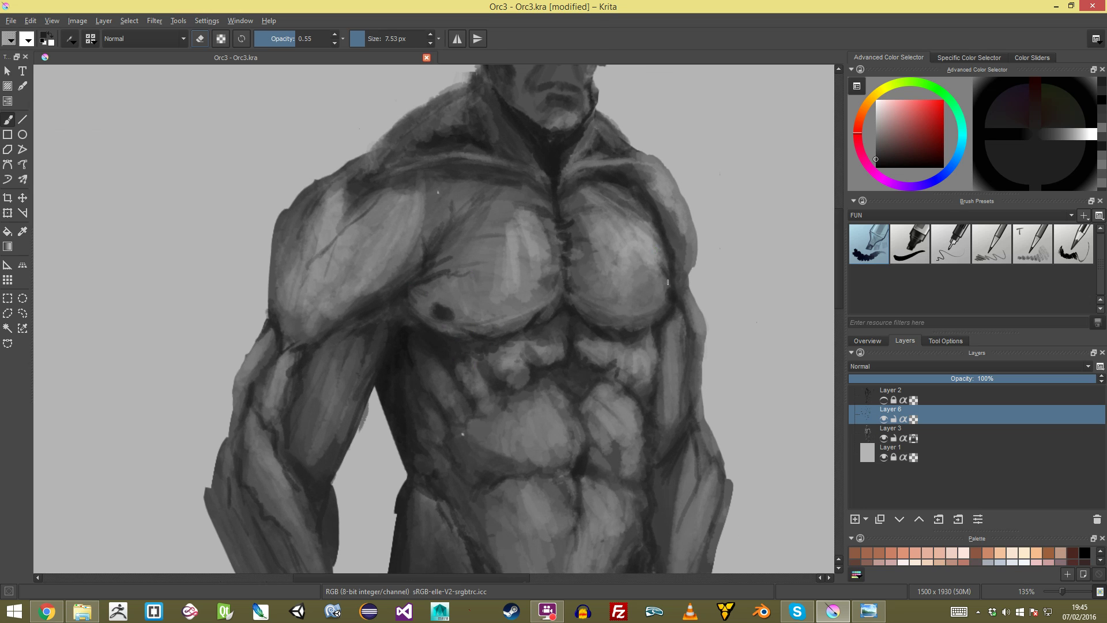
left_click_drag(666, 274, 652, 261)
mouse_move(625, 190)
left_mouse_down()
mouse_move(580, 195)
mouse_move(616, 200)
left_mouse_up()
mouse_move(536, 186)
left_mouse_down()
mouse_move(463, 169)
mouse_move(403, 173)
left_mouse_up()
mouse_move(613, 168)
left_mouse_down()
mouse_move(650, 174)
mouse_move(641, 180)
mouse_move(716, 266)
mouse_move(681, 287)
left_mouse_up()
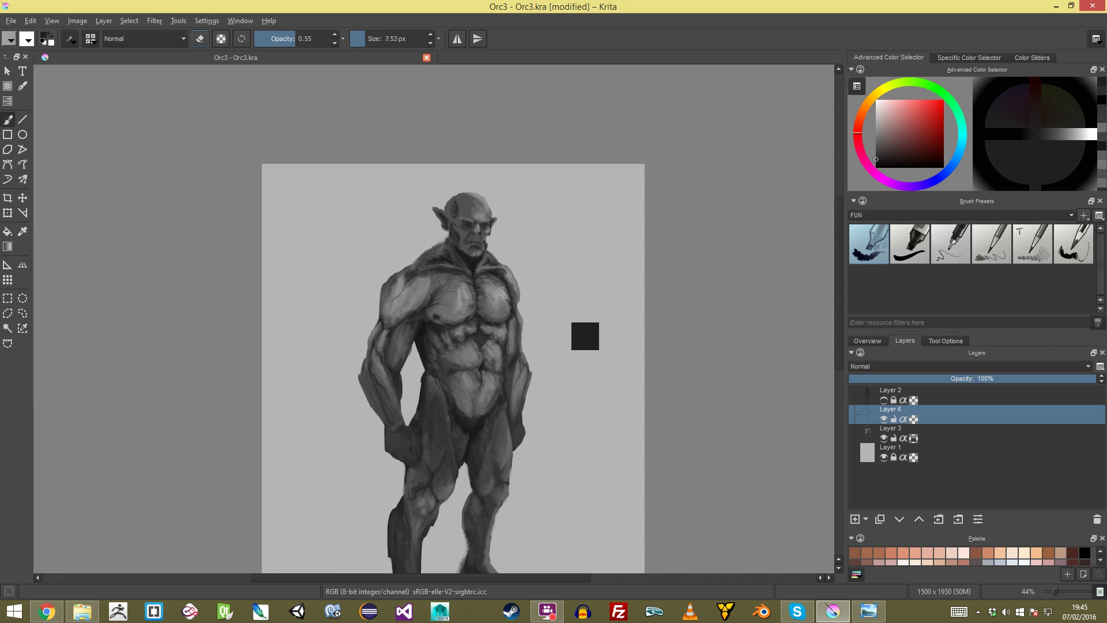
key("minus")
key("minus")
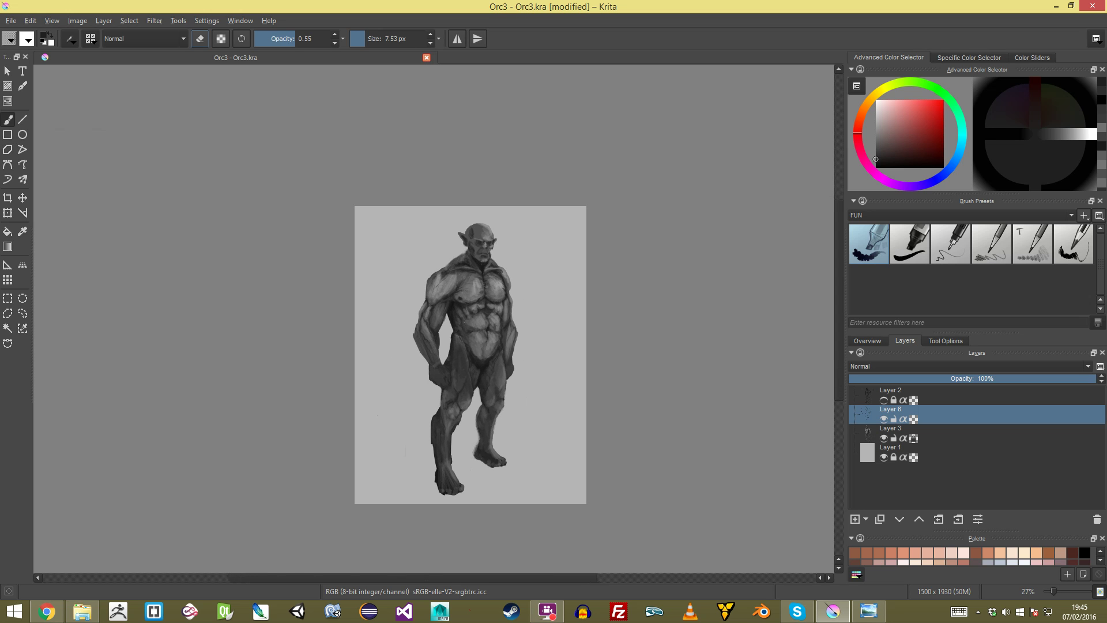
Step: Paint thin dark muscle lines on the thighs and inner thighs below the groin
key("plus")
key("plus")
key("plus")
key("plus")
key("plus")
left_click_drag(563, 515, 492, 295)
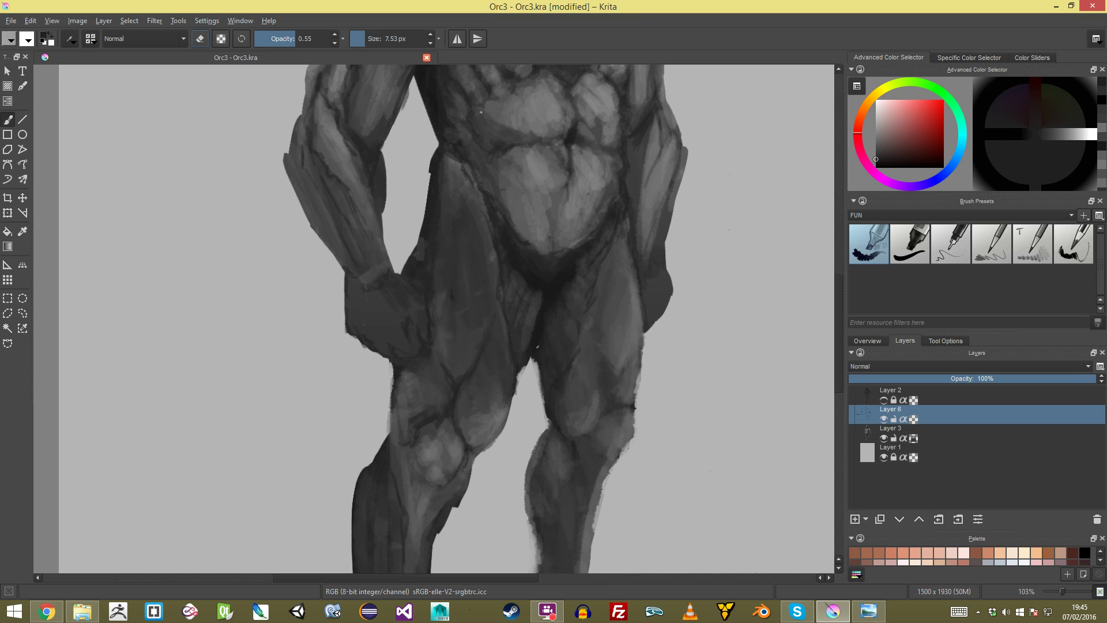
mouse_move(594, 261)
left_mouse_down()
mouse_move(593, 329)
mouse_move(593, 269)
left_mouse_up()
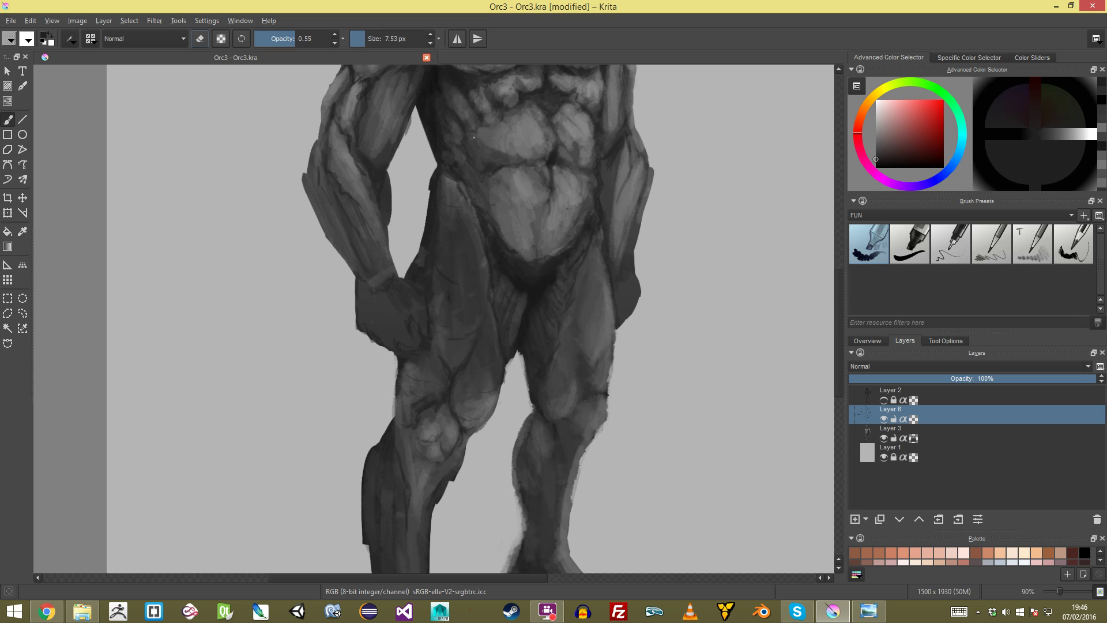
Step: Darken the outer contour of the left thigh and knee
left_click_drag(537, 403, 515, 281)
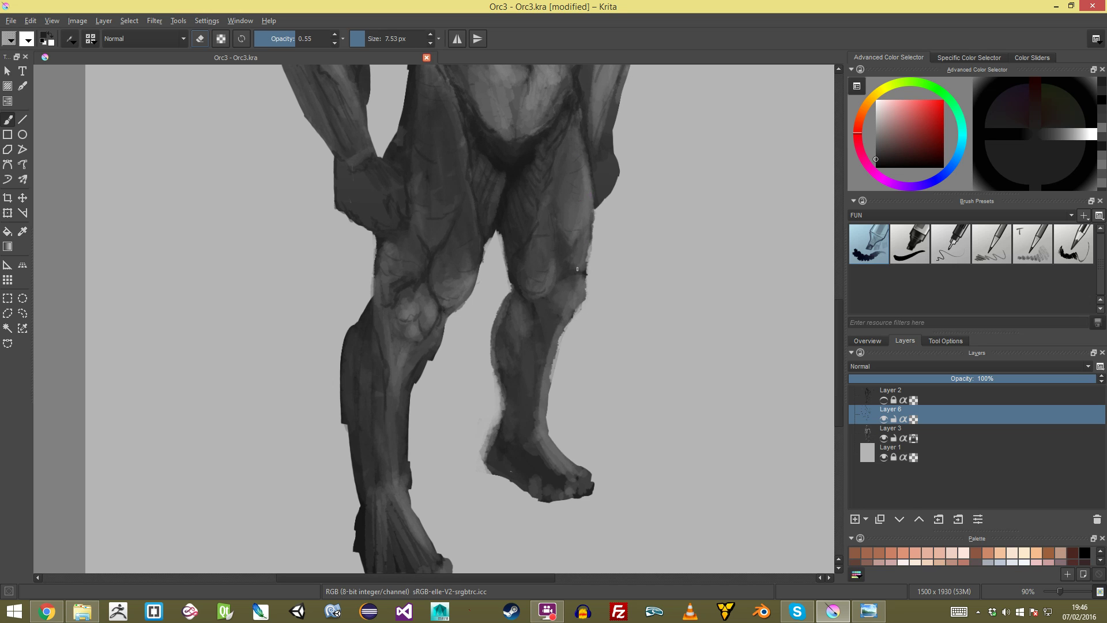
mouse_move(592, 237)
left_mouse_down()
mouse_move(589, 393)
mouse_move(589, 283)
mouse_move(589, 292)
left_mouse_up()
scroll(439, 242, "down", 1)
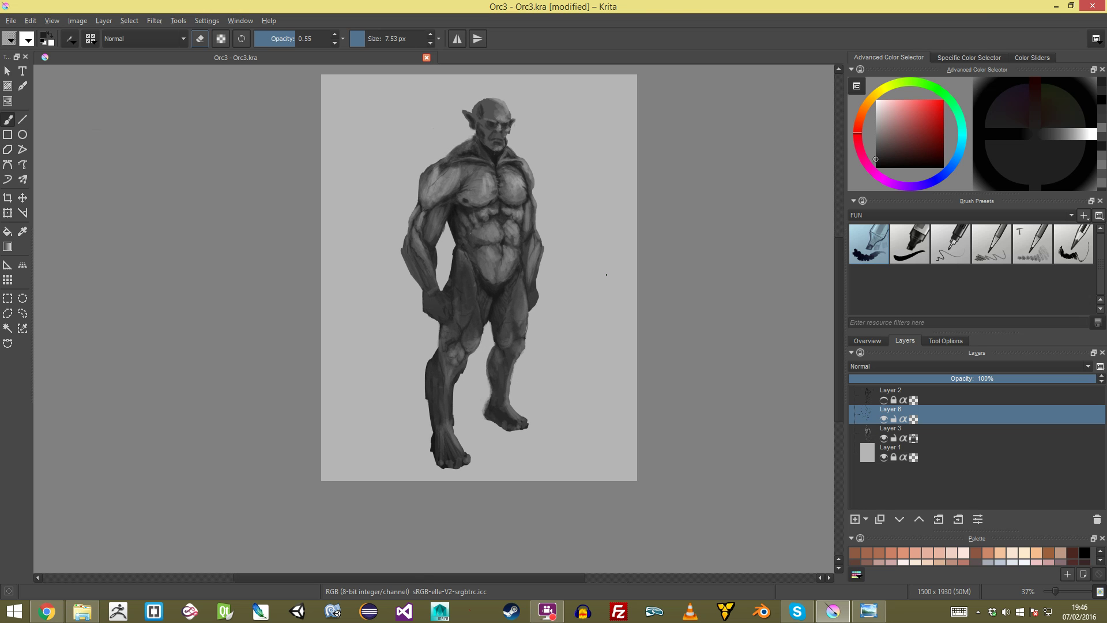
scroll(502, 225, "up", 10)
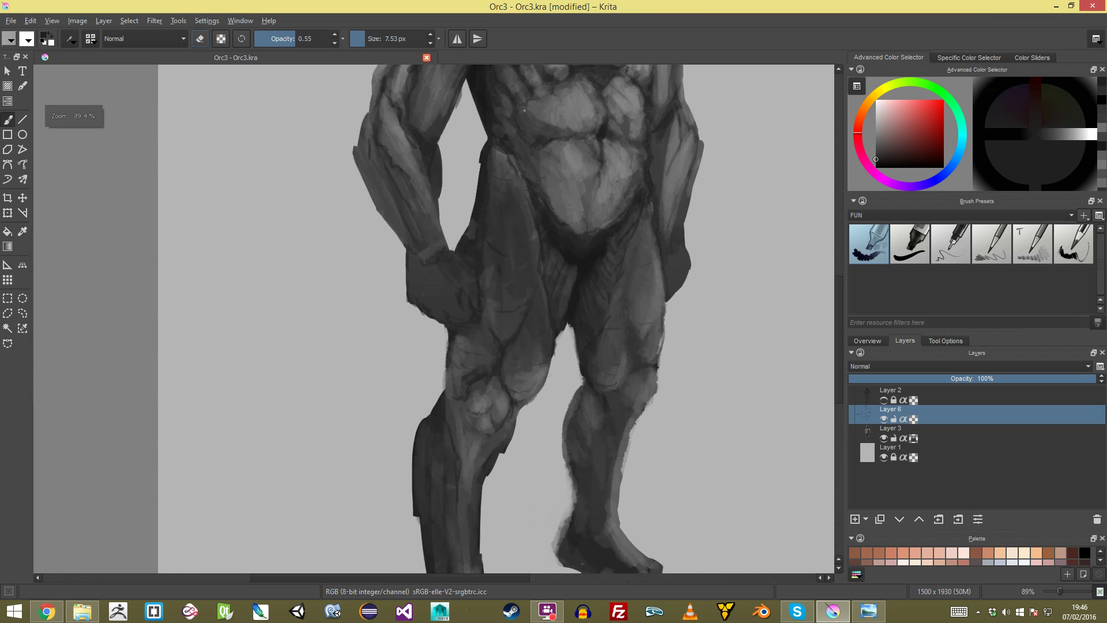
Step: Set the brush to 20.36 px and merge Layer 6 with Layer 3 into a single layer
left_click_drag(523, 183, 554, 179, "shift")
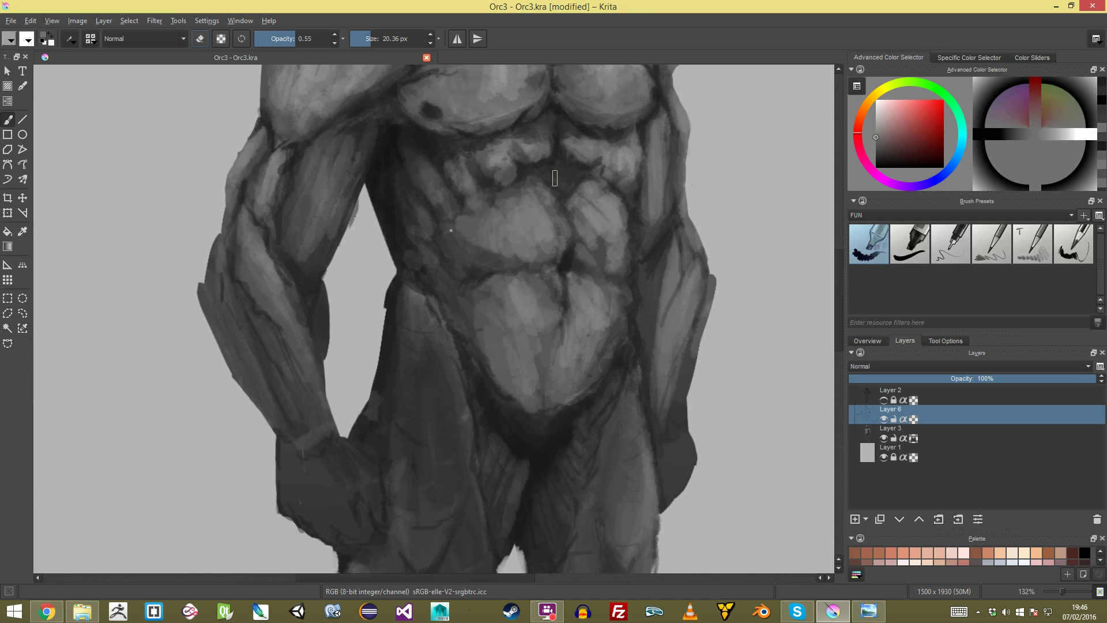
left_click(923, 433, "ctrl")
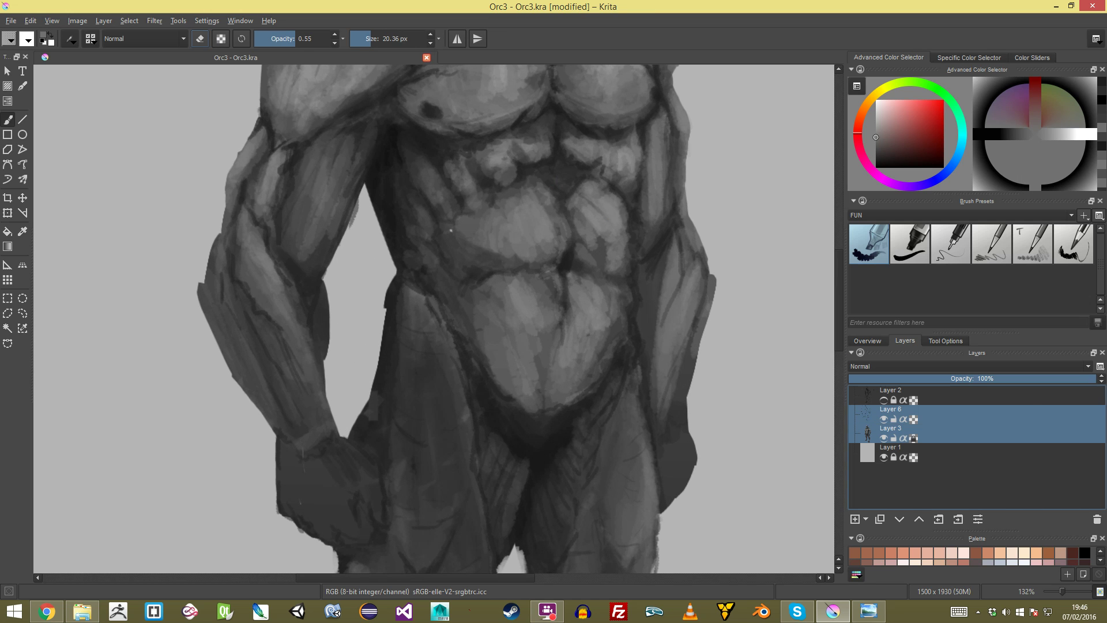
key("ctrl+e")
Step: Enlarge the brush to 30.45 px and soften the middle abdominal muscles with grey sampled from the torso
left_click_drag(536, 124, 496, 229)
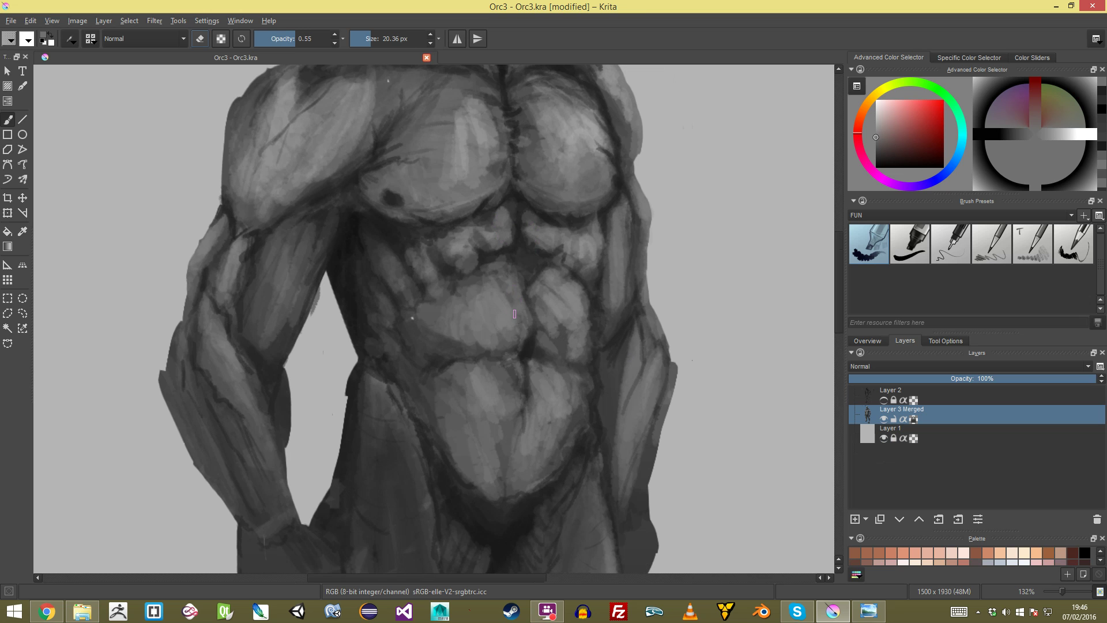
left_click_drag(535, 269, 535, 338)
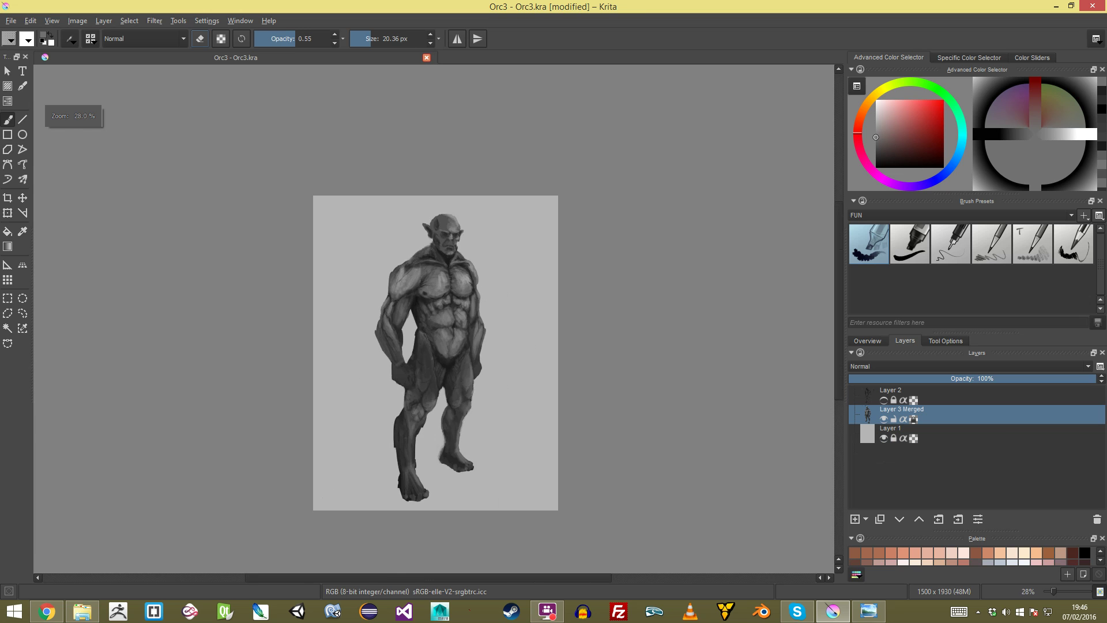
scroll(430, 310, "up", 5)
key("bracketright")
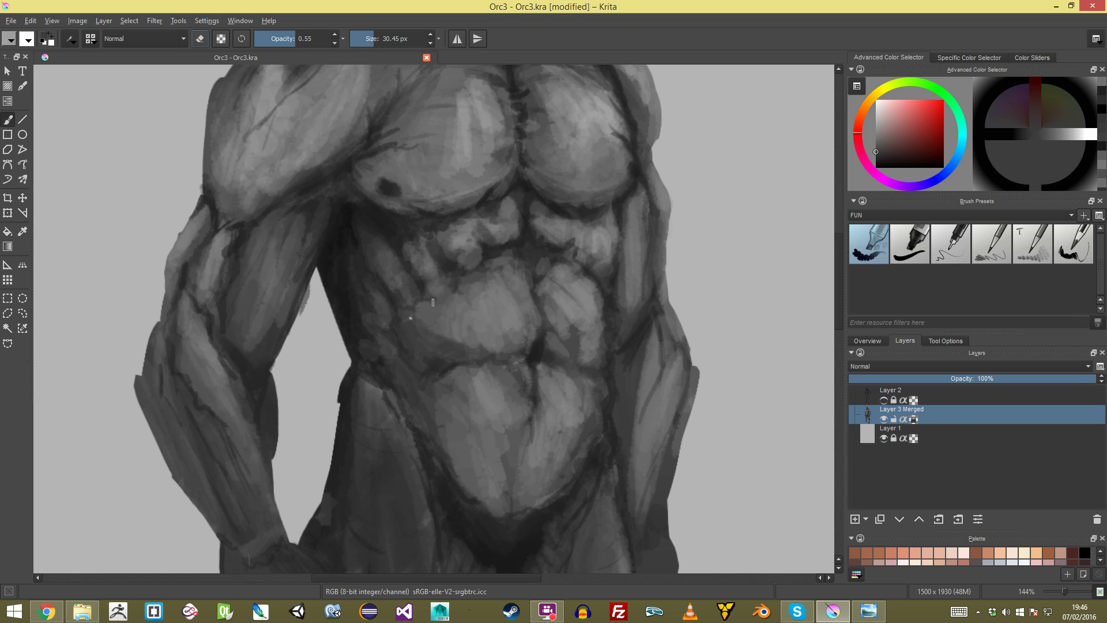
left_click(439, 323, "ctrl")
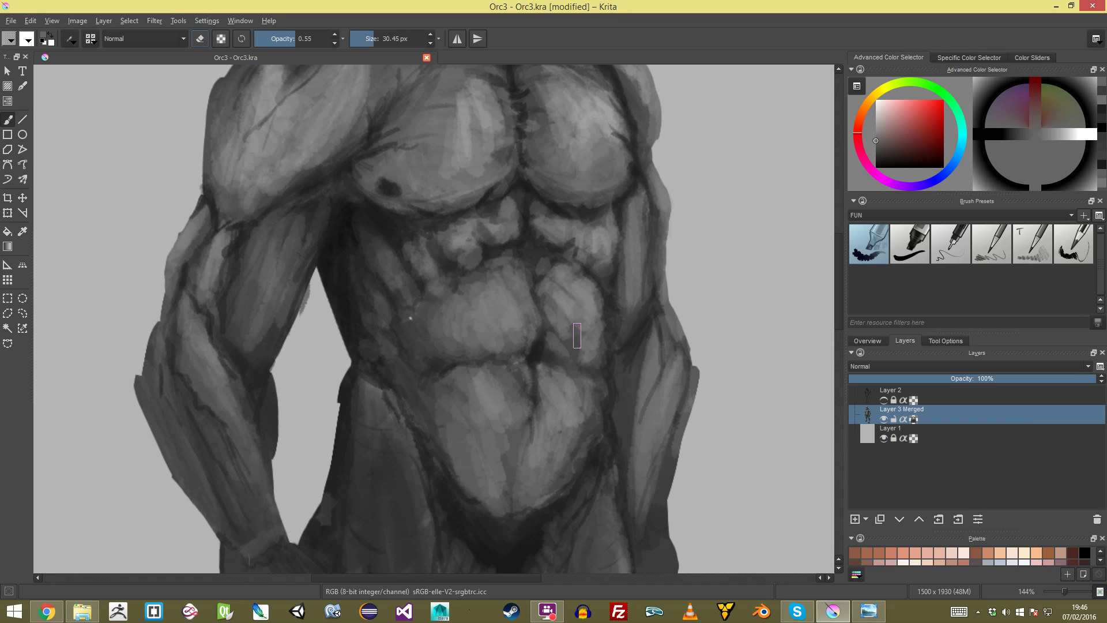
scroll(571, 335, "down", 5)
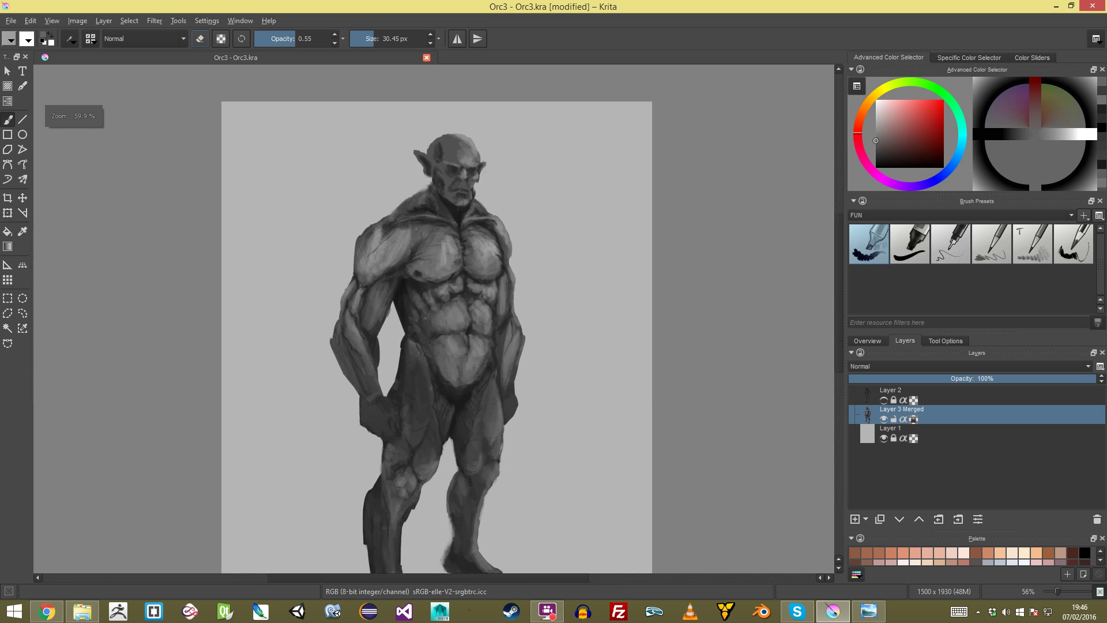
scroll(510, 299, "up", 4)
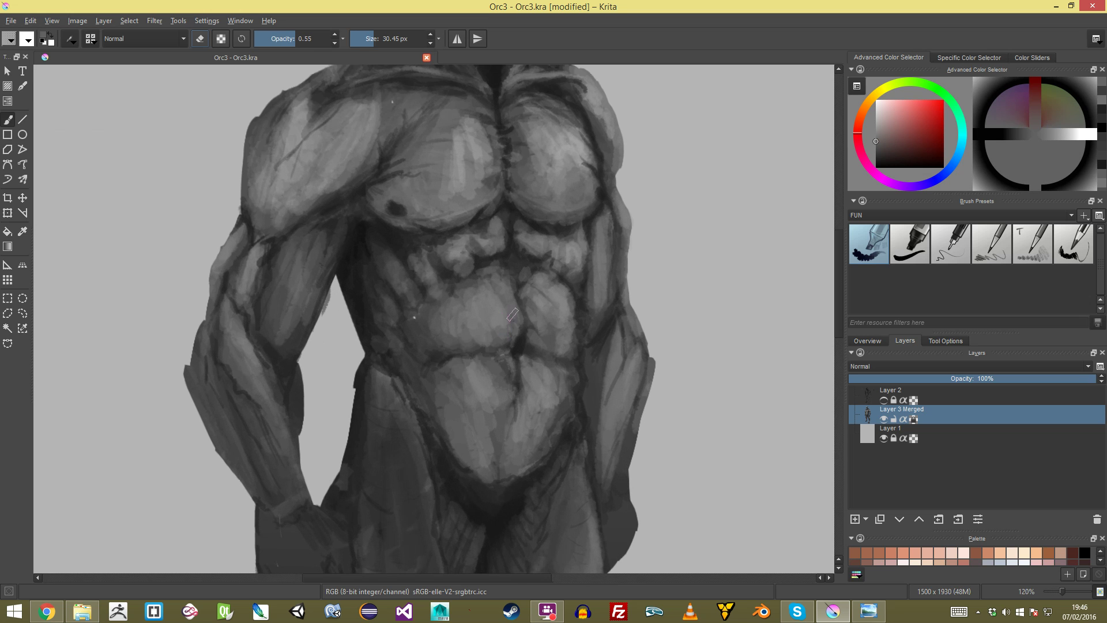
scroll(489, 338, "down", 2)
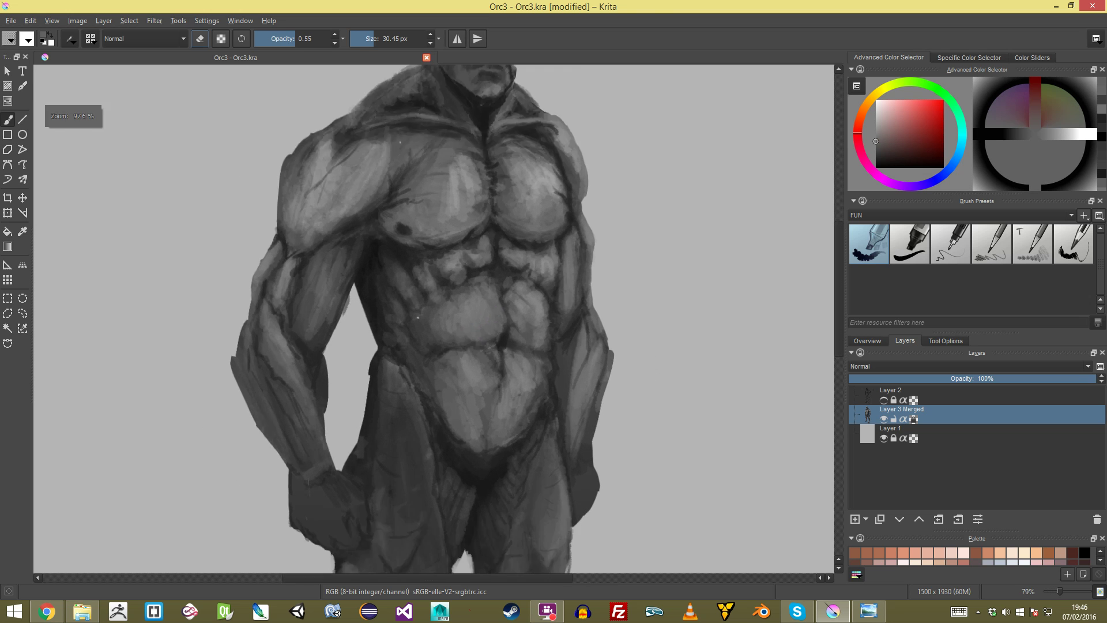
scroll(467, 230, "down", 4)
scroll(472, 305, "up", 5)
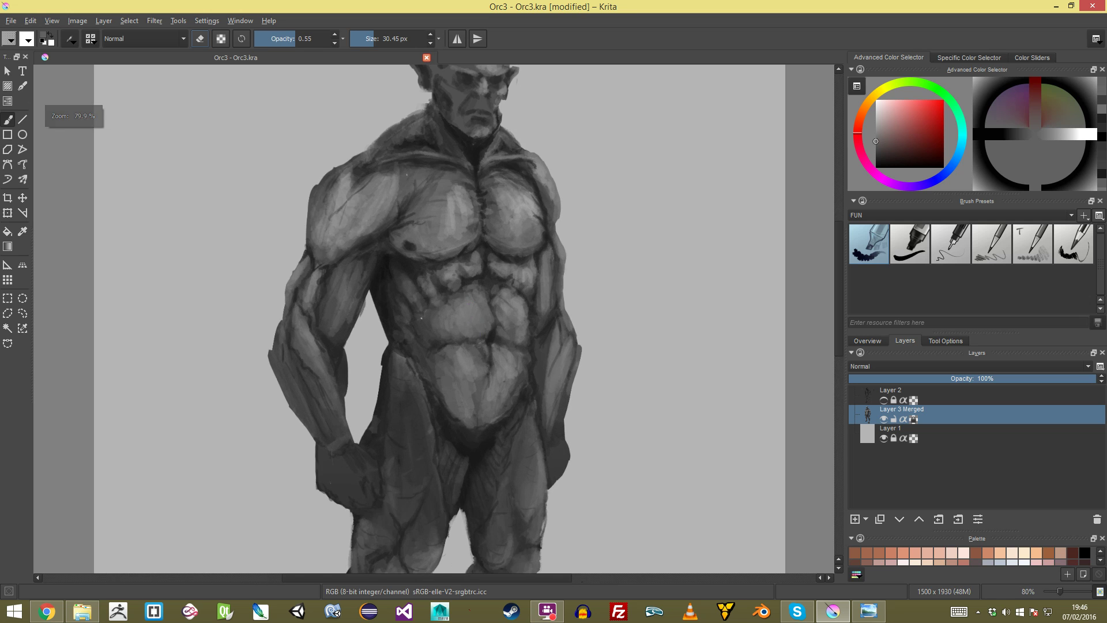
scroll(471, 305, "up", 3)
Step: Undo the last stroke, reduce the brush to 16.96 px, and paint light strokes along the mid-abdominal crease and adjacent flank
key("ctrl+z")
key("bracketleft")
key("bracketleft")
mouse_move(457, 361)
left_mouse_down()
mouse_move(476, 372)
mouse_move(449, 369)
mouse_move(456, 378)
mouse_move(400, 357)
left_mouse_up()
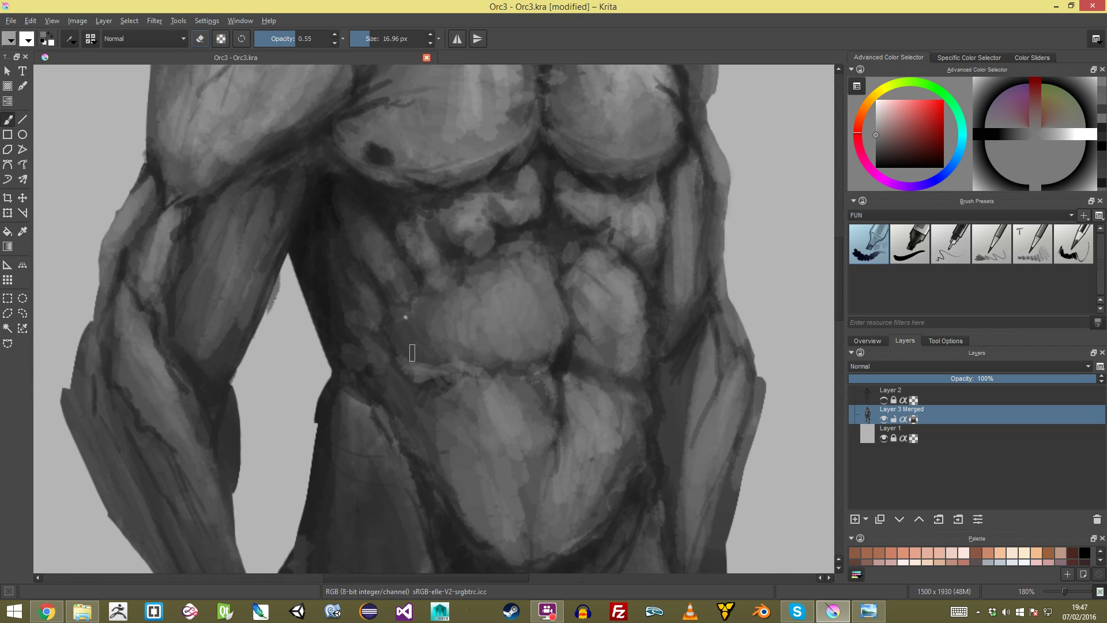
scroll(446, 373, "down", 5)
scroll(426, 317, "up", 5)
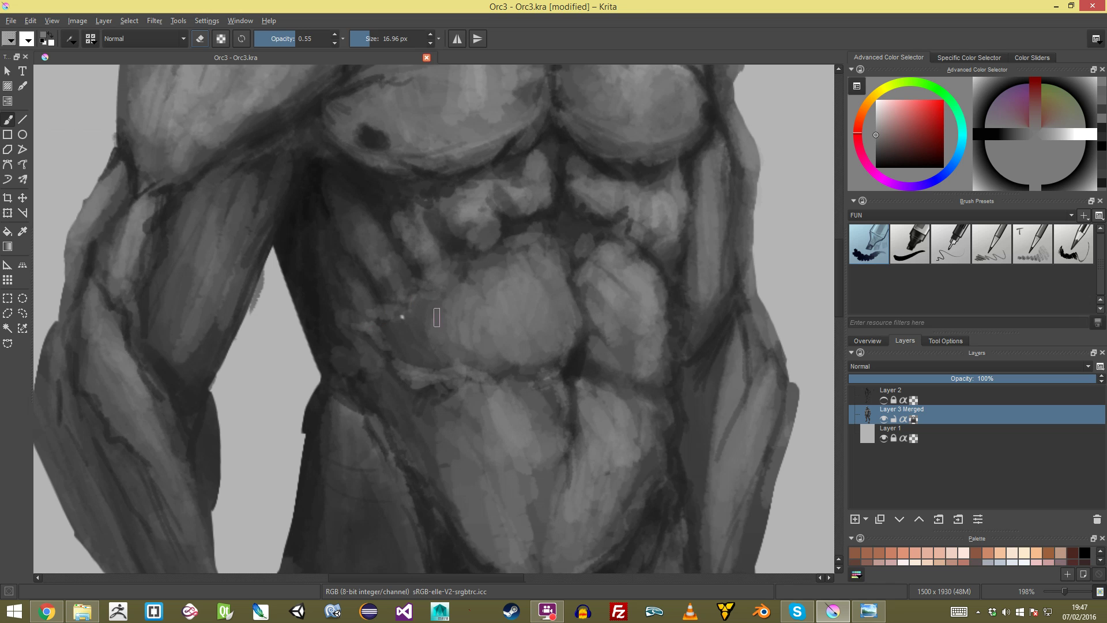
scroll(428, 309, "down", 5)
scroll(421, 398, "up", 5)
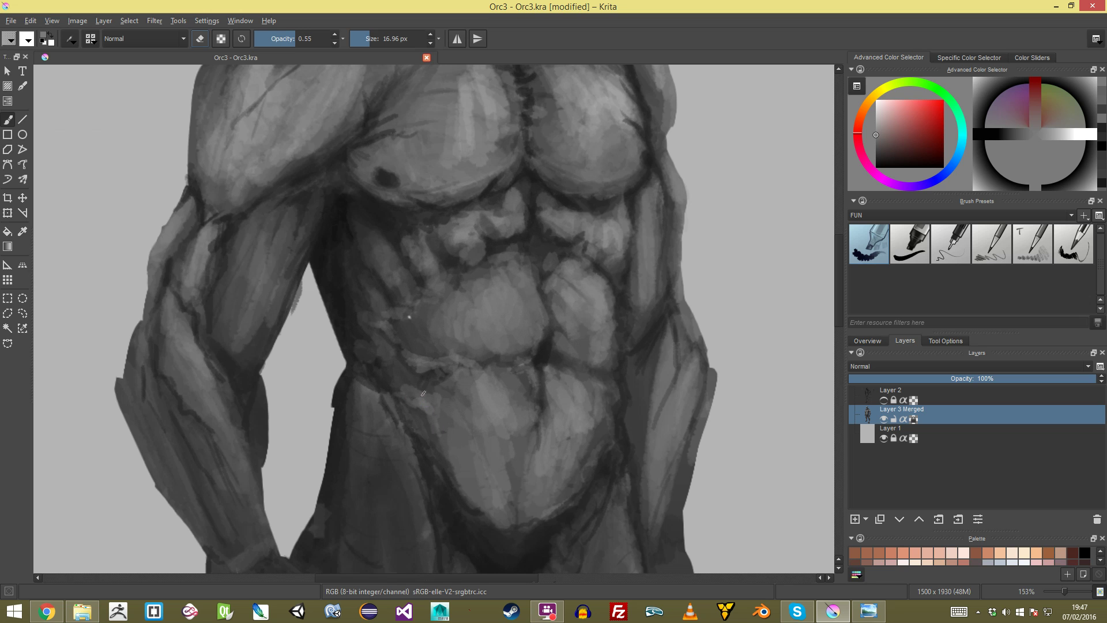
scroll(500, 268, "down", 4)
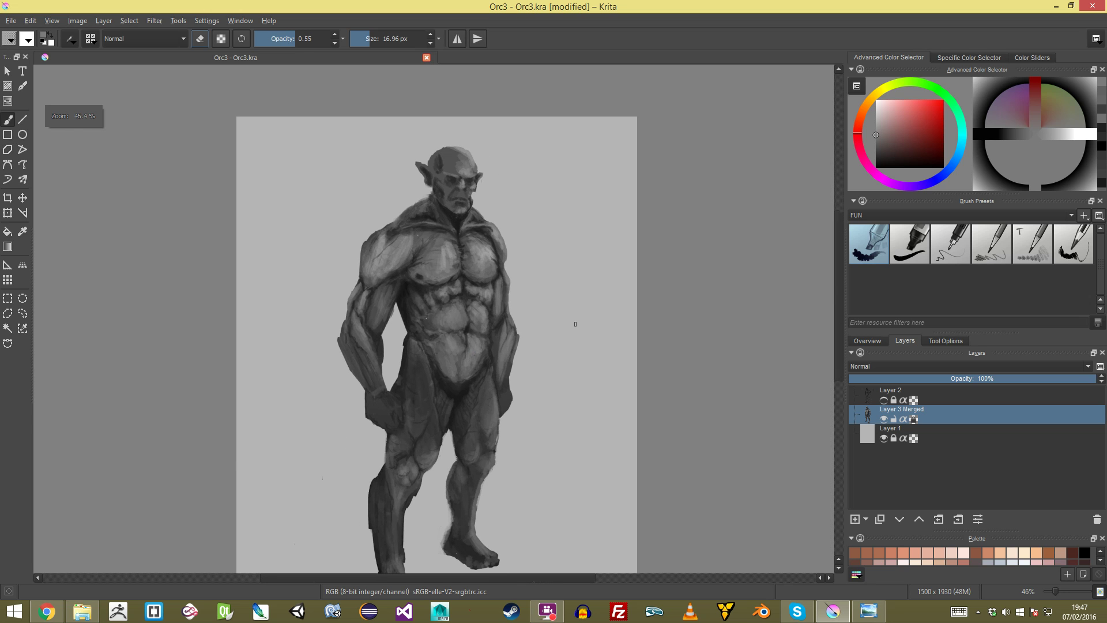
scroll(496, 295, "up", 4)
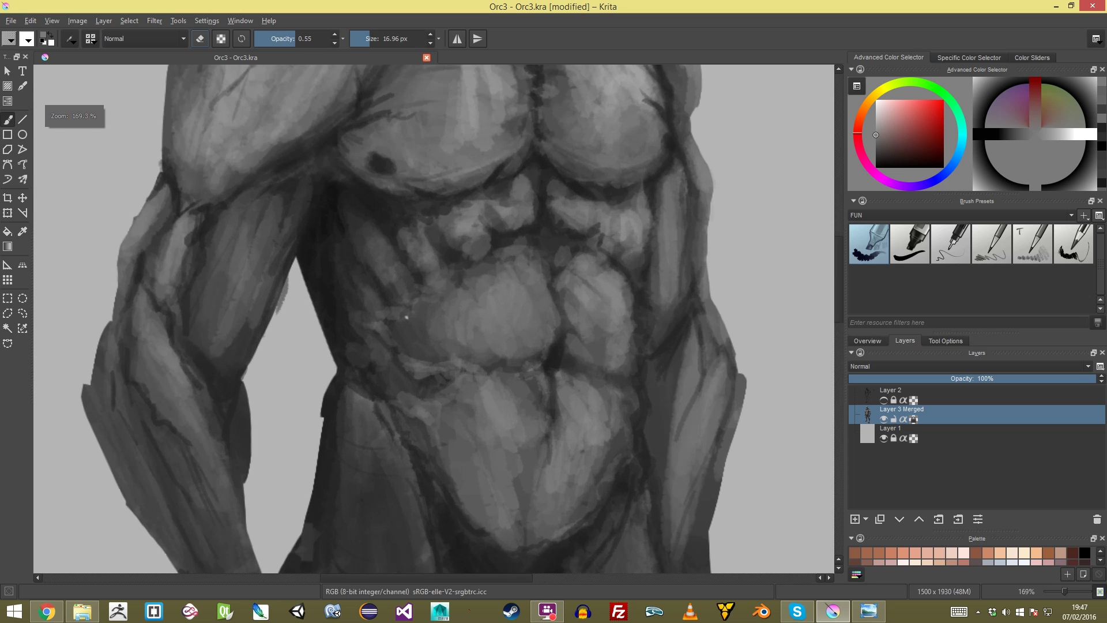
Step: Shade the ribs below the orc's right pectoral using tones sampled from the flank and armpit
left_click(370, 259, "ctrl")
mouse_move(397, 241)
left_mouse_down()
mouse_move(375, 238)
mouse_move(389, 235)
left_mouse_up()
left_click(324, 221, "ctrl")
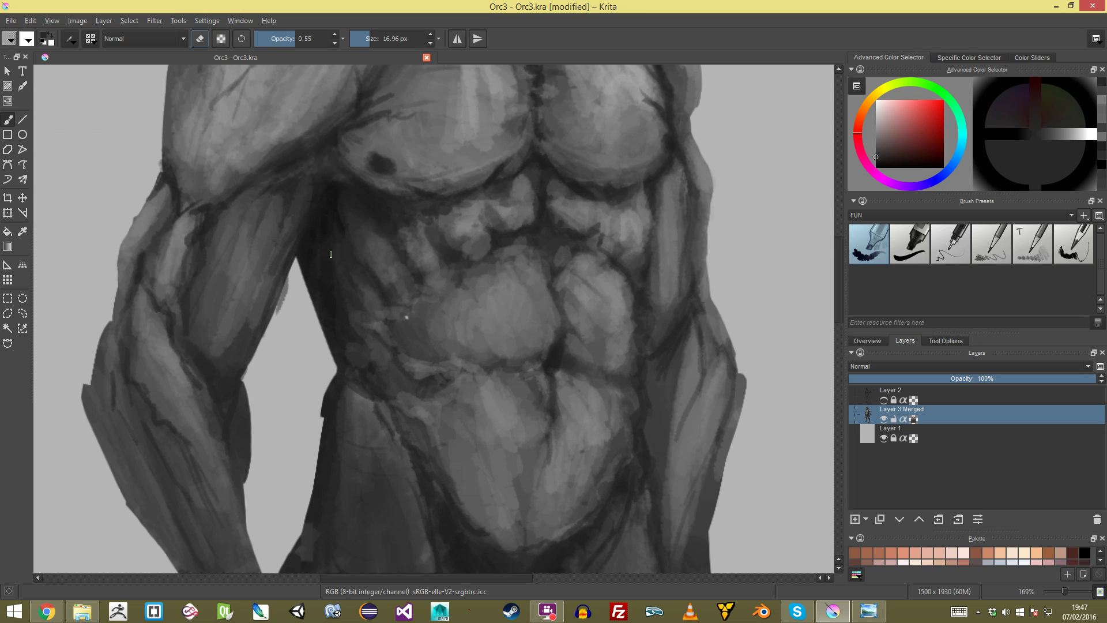
left_click_drag(437, 267, 413, 272)
Step: Set the brush to 13.41 px, touch up the ribs below the orc's left pectoral with sampled grey, and save the file
left_click_drag(618, 265, 585, 273)
left_click_drag(587, 278, 583, 278, "shift")
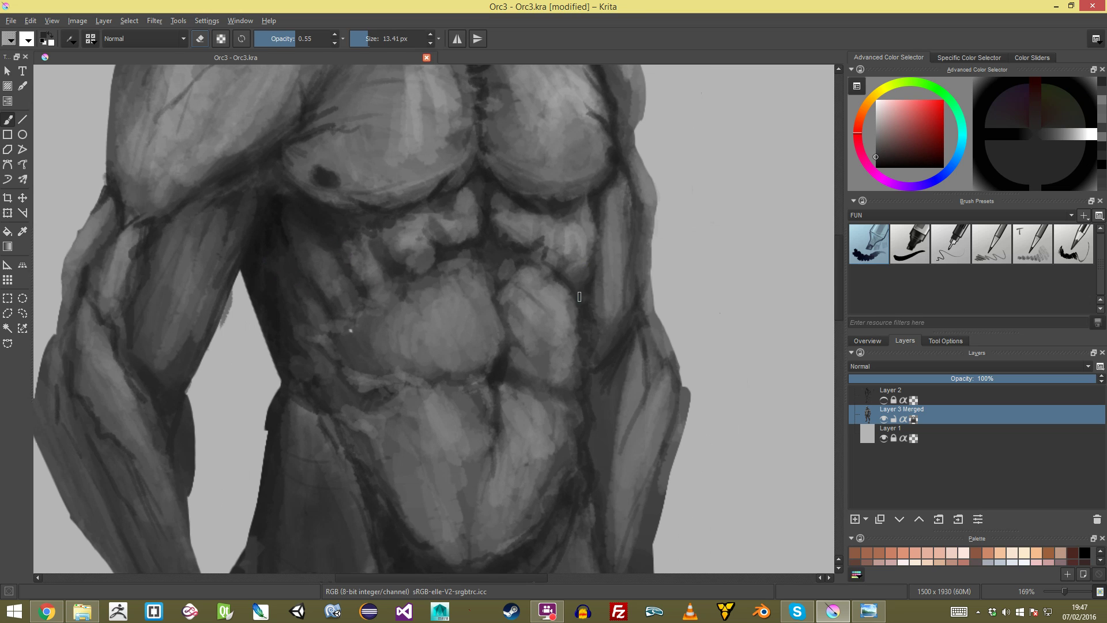
left_click(589, 228, "ctrl")
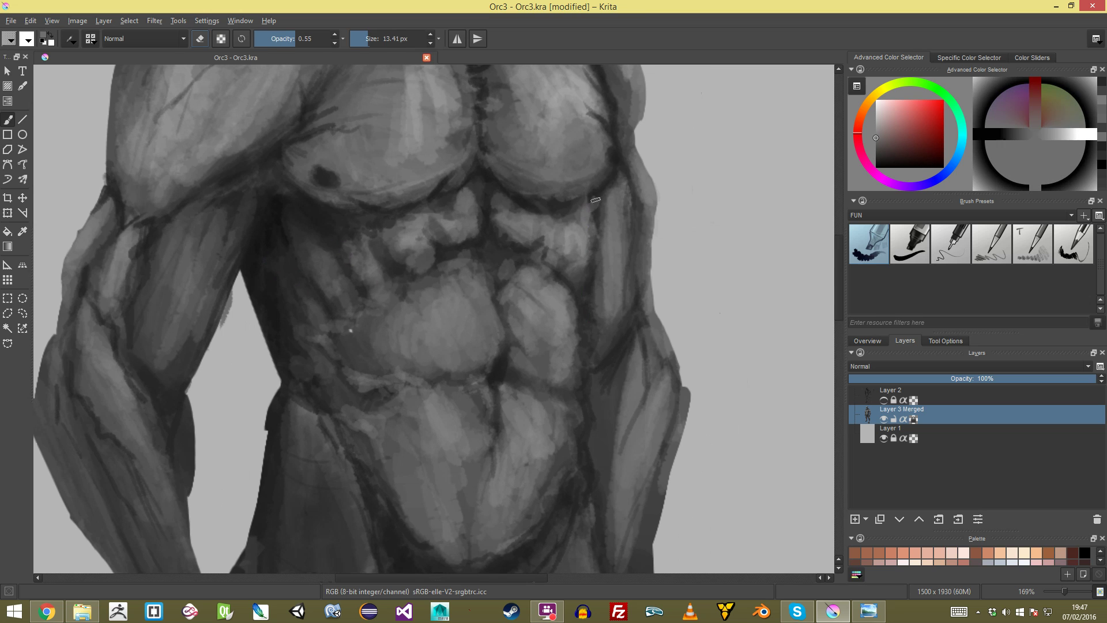
scroll(589, 227, "down", 5)
scroll(441, 323, "up", 2)
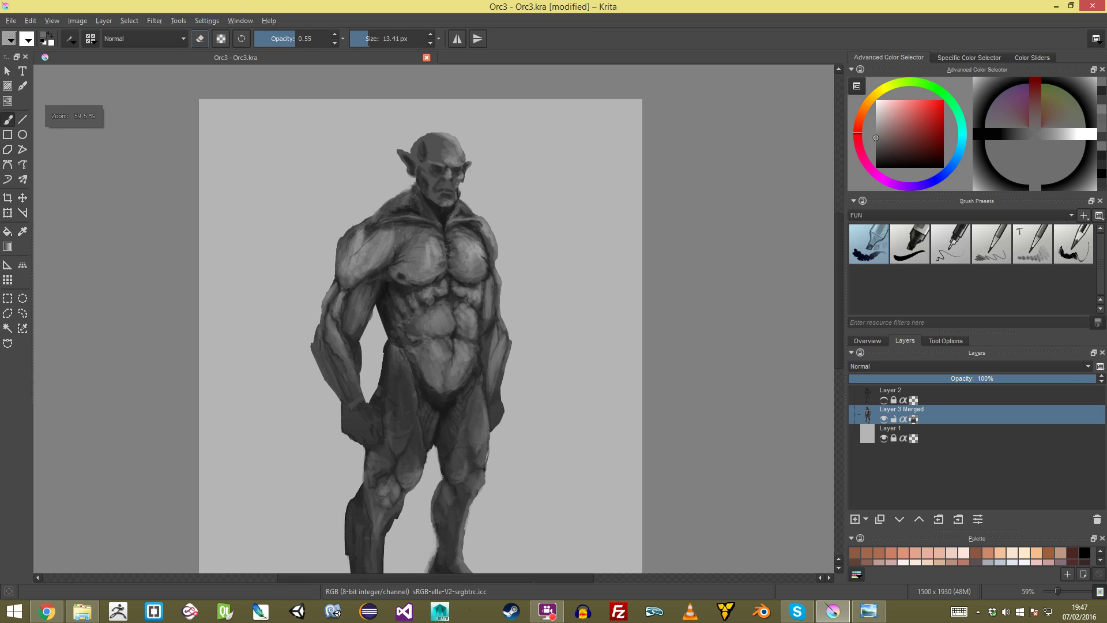
key("ctrl+s")
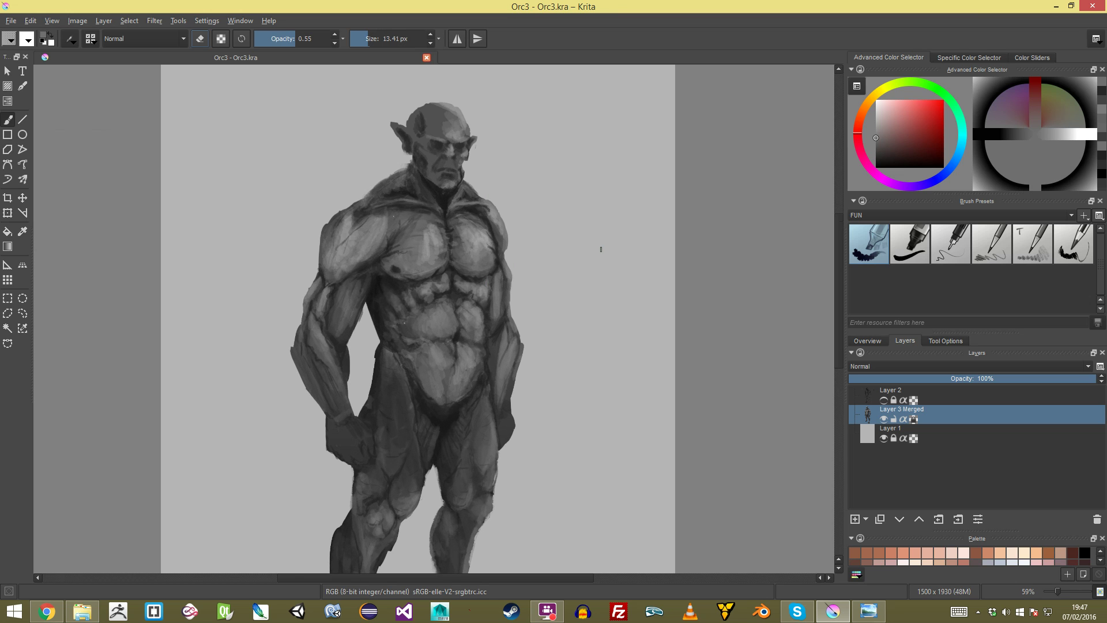
Step: Try to paint sampled grey strokes across the orc's right armpit beside the pectoral, and undo them
scroll(384, 309, "up", 5)
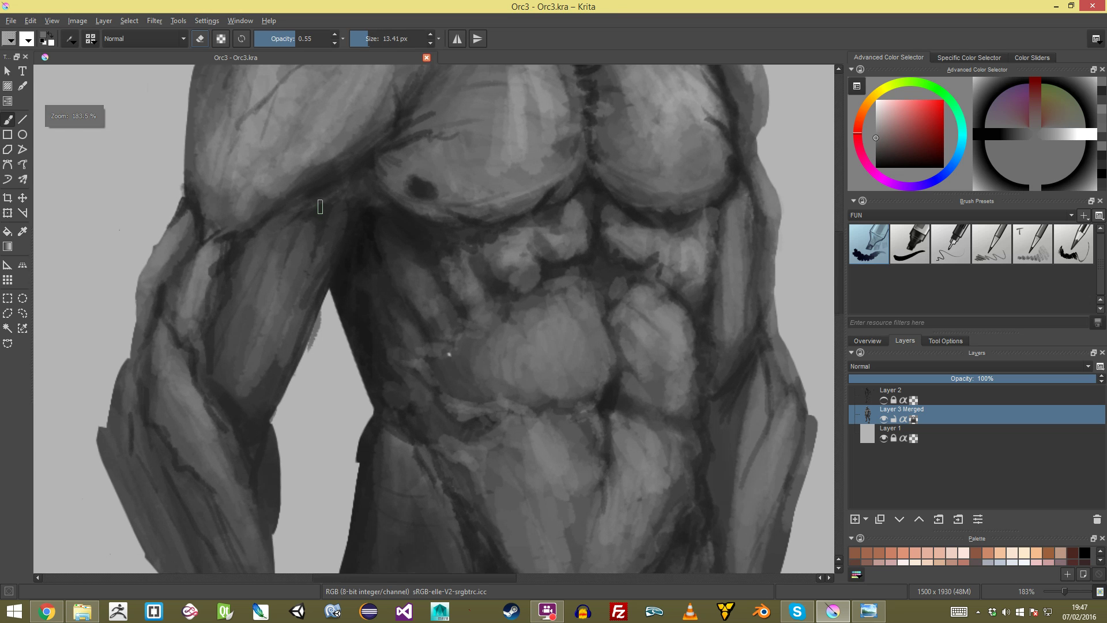
left_click(340, 191, "ctrl")
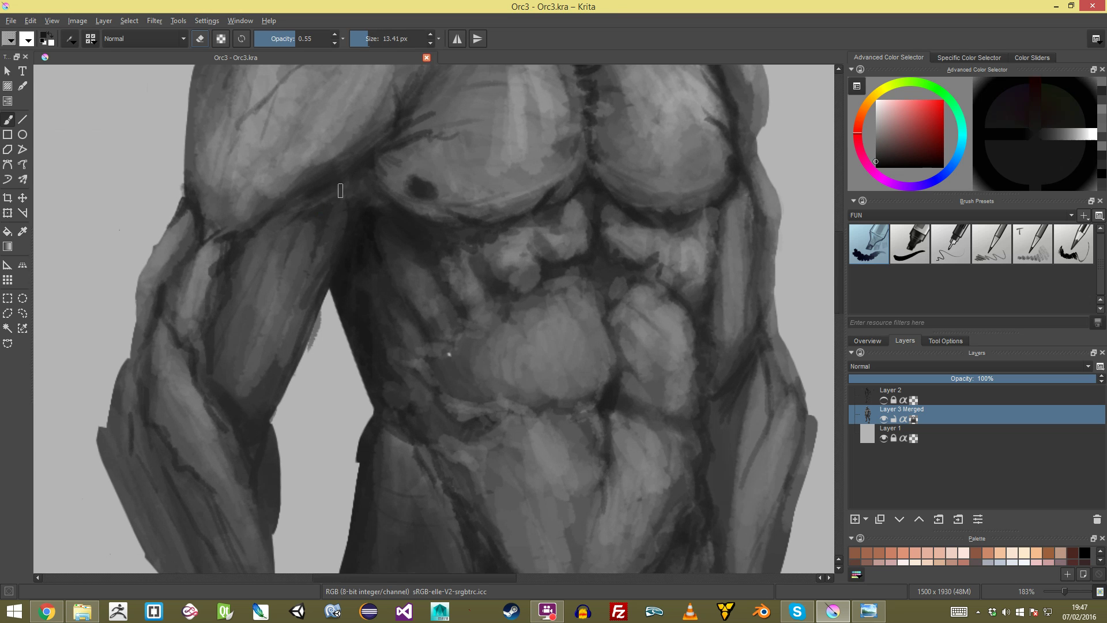
left_click(372, 199, "ctrl")
mouse_move(389, 202)
left_mouse_down()
mouse_move(365, 177)
mouse_move(392, 214)
left_mouse_up()
mouse_move(365, 174)
left_mouse_down()
mouse_move(373, 195)
mouse_move(410, 215)
left_mouse_up()
scroll(434, 231, "down", 5)
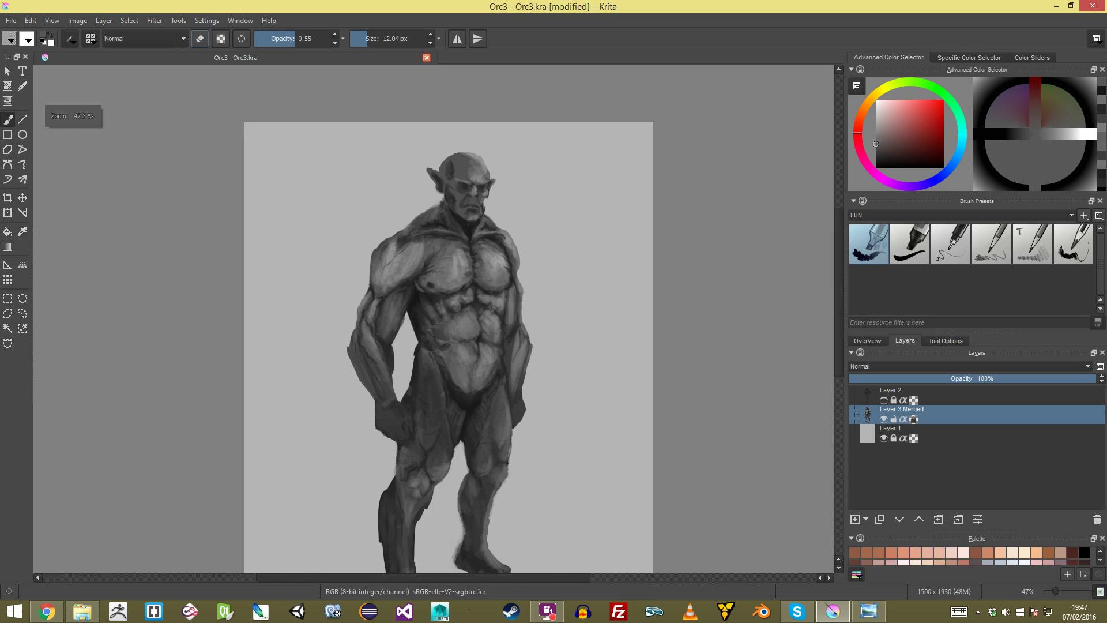
scroll(433, 276, "up", 2)
scroll(433, 318, "up", 2)
key("ctrl+z")
key("ctrl+z")
key("ctrl+z")
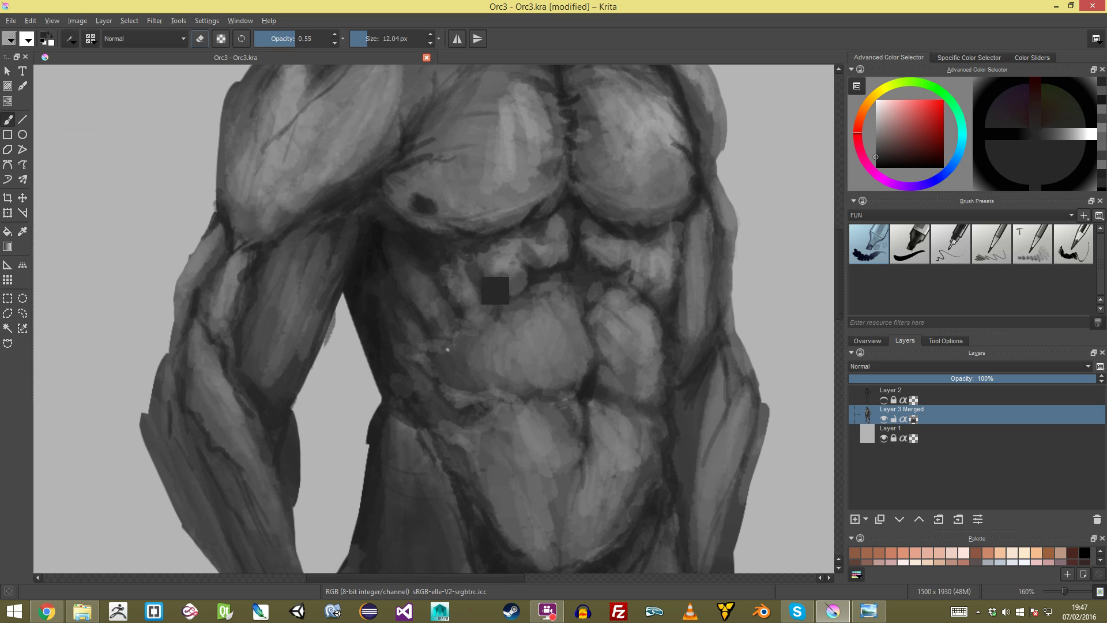
Step: Paint mid-grey strokes through the orc's right armpit and along the upper arm beneath the deltoid with the 12.04 px brush
left_click(521, 263, "ctrl")
left_click_drag(376, 202, 405, 222)
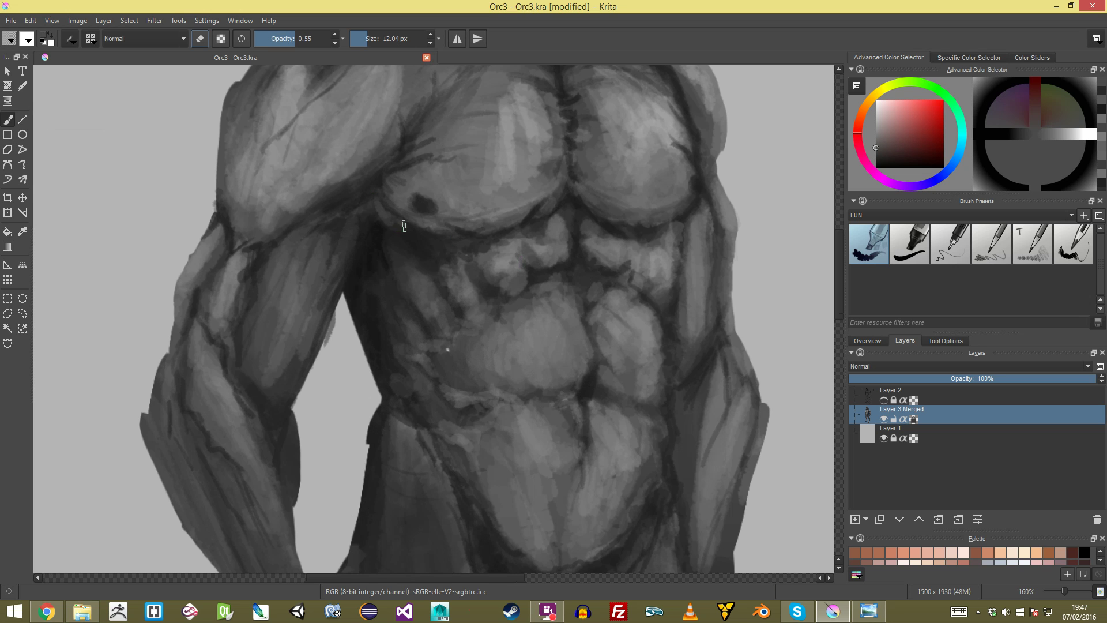
left_click_drag(642, 206, 685, 308)
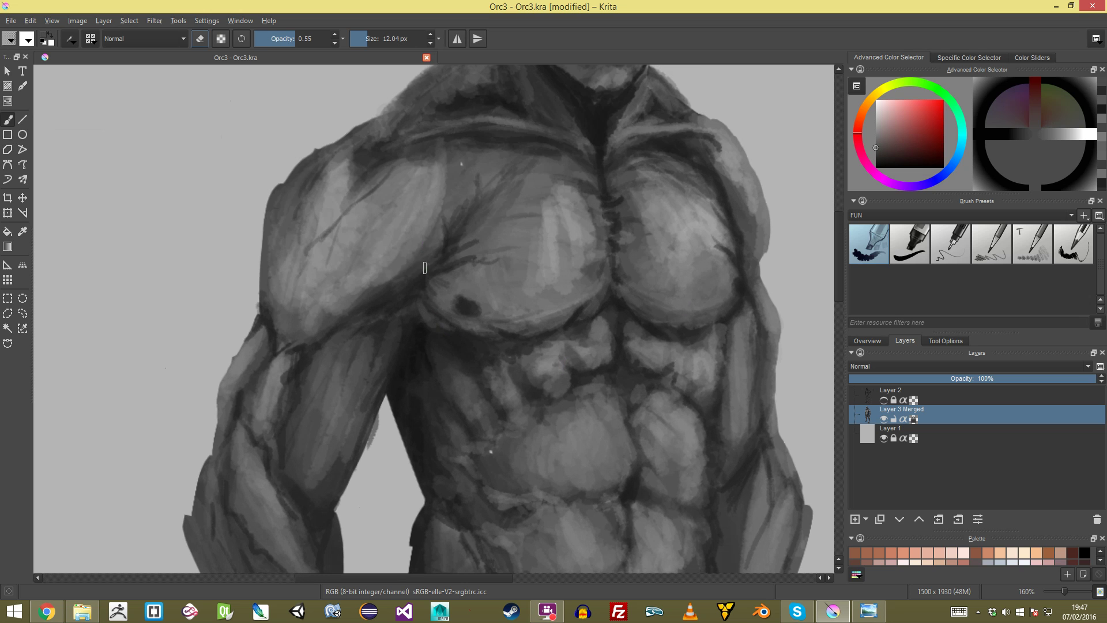
mouse_move(268, 375)
left_mouse_down()
mouse_move(369, 294)
mouse_move(381, 303)
left_mouse_up()
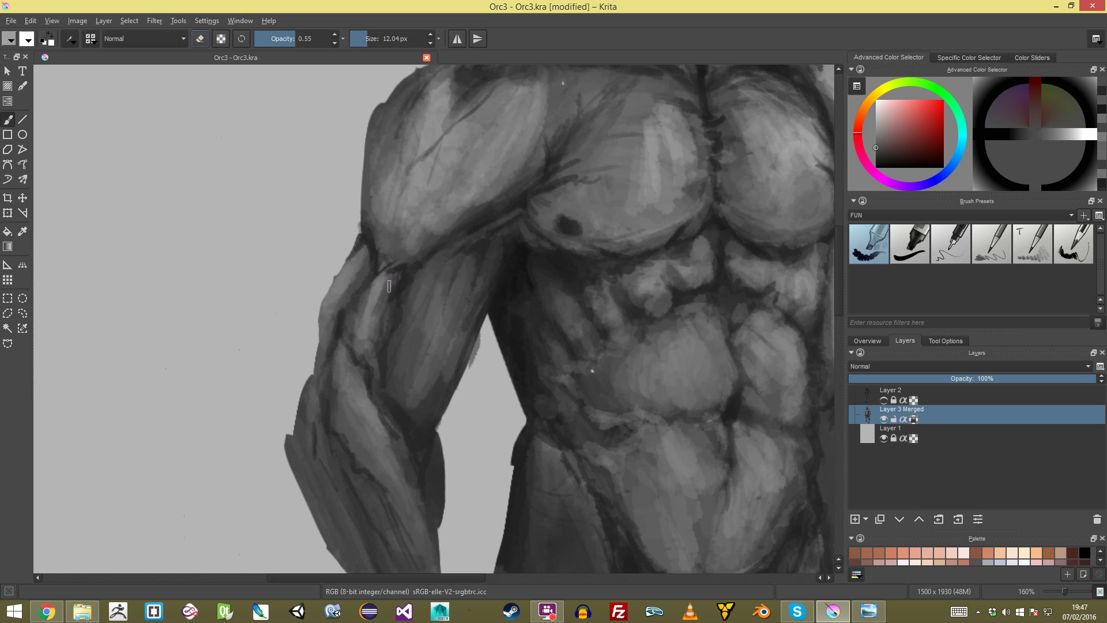
mouse_move(392, 284)
left_mouse_down()
mouse_move(402, 357)
mouse_move(384, 288)
left_mouse_up()
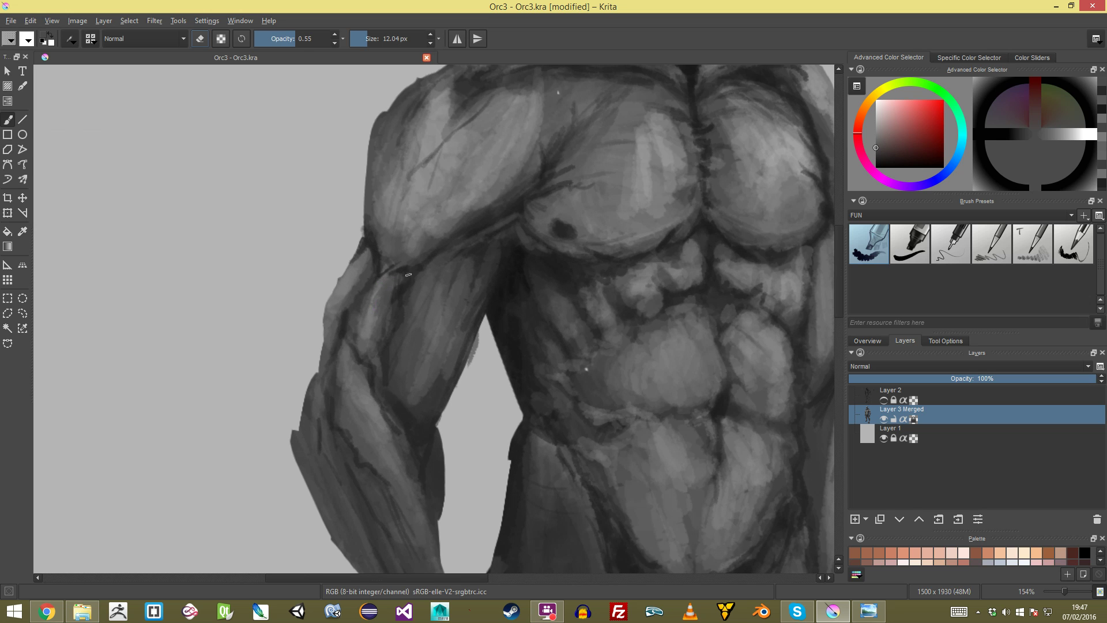
scroll(500, 388, "down", 5)
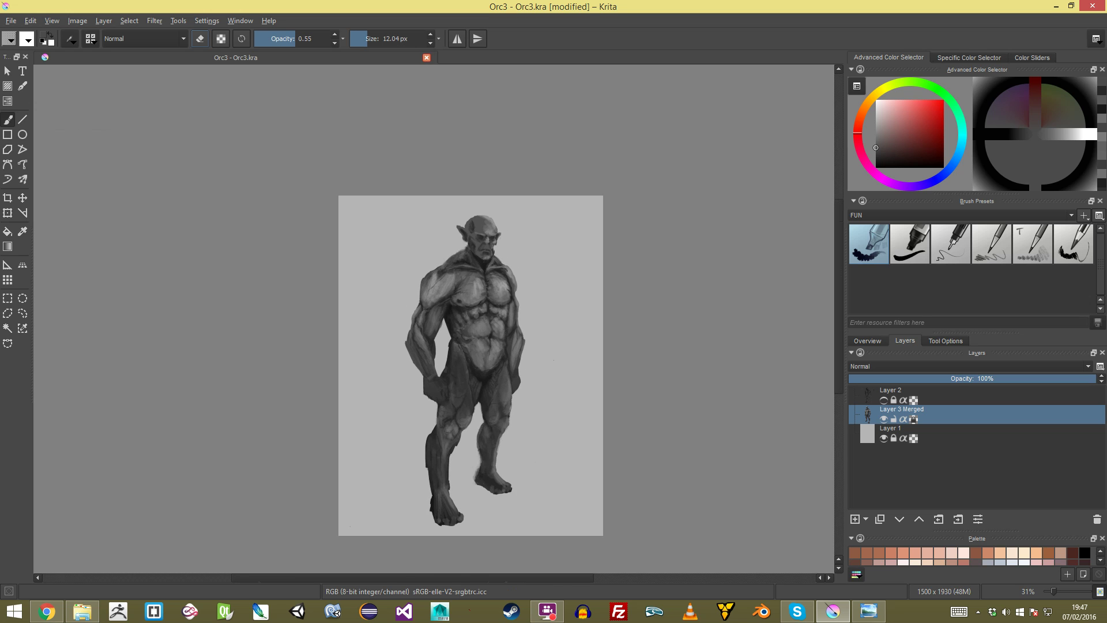
Step: Paint lighter tendon streaks and dark edge strokes over the back of the orc's right hand with a 12.13 px brush
scroll(500, 387, "up", 2)
left_click_drag(424, 388, 444, 228)
left_click_drag(437, 300, 436, 344)
scroll(431, 294, "up", 2)
scroll(386, 321, "up", 2)
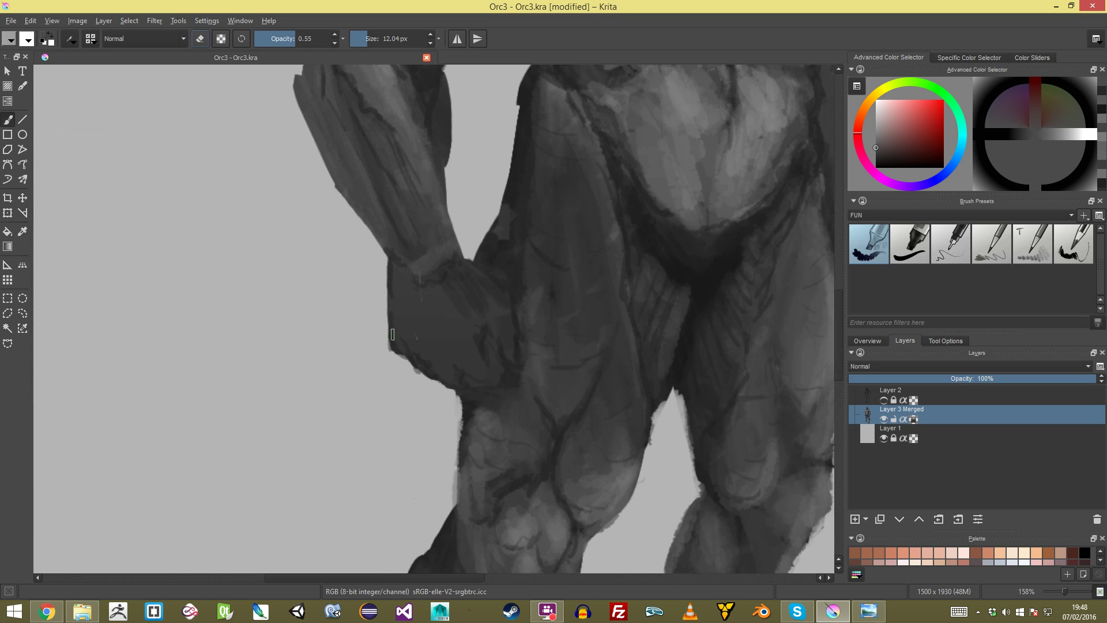
scroll(391, 317, "up", 1)
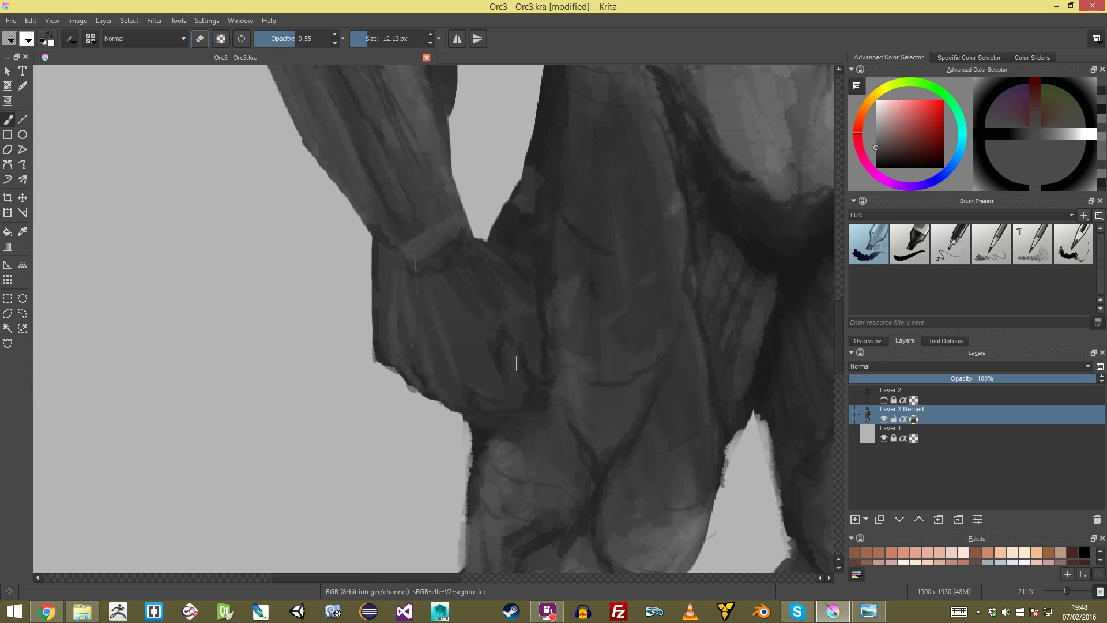
Step: Lighten the fingers and knuckles at the lower end of the orc's right fist
mouse_move(499, 379)
left_mouse_down()
mouse_move(482, 384)
mouse_move(490, 398)
mouse_move(520, 407)
left_mouse_up()
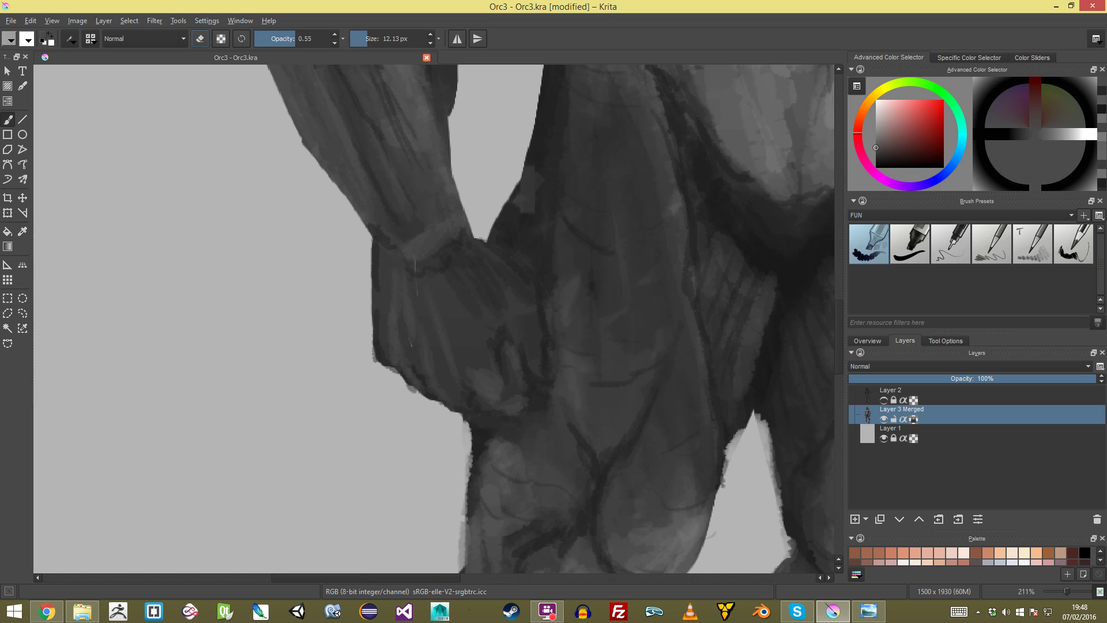
scroll(515, 408, "down", 3)
scroll(450, 411, "up", 3)
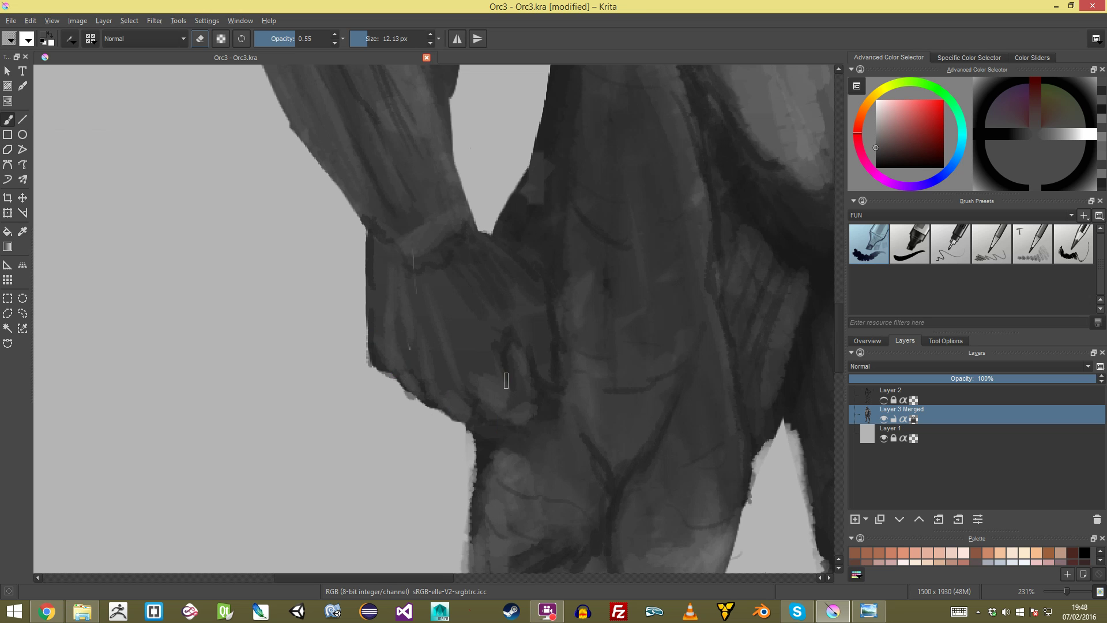
Step: Paint a lighter grey highlight along the thumb side of the orc's right hand below the wrist
scroll(444, 362, "down", 5)
scroll(455, 292, "up", 4)
mouse_move(478, 285)
left_mouse_down()
mouse_move(470, 273)
mouse_move(504, 302)
left_mouse_up()
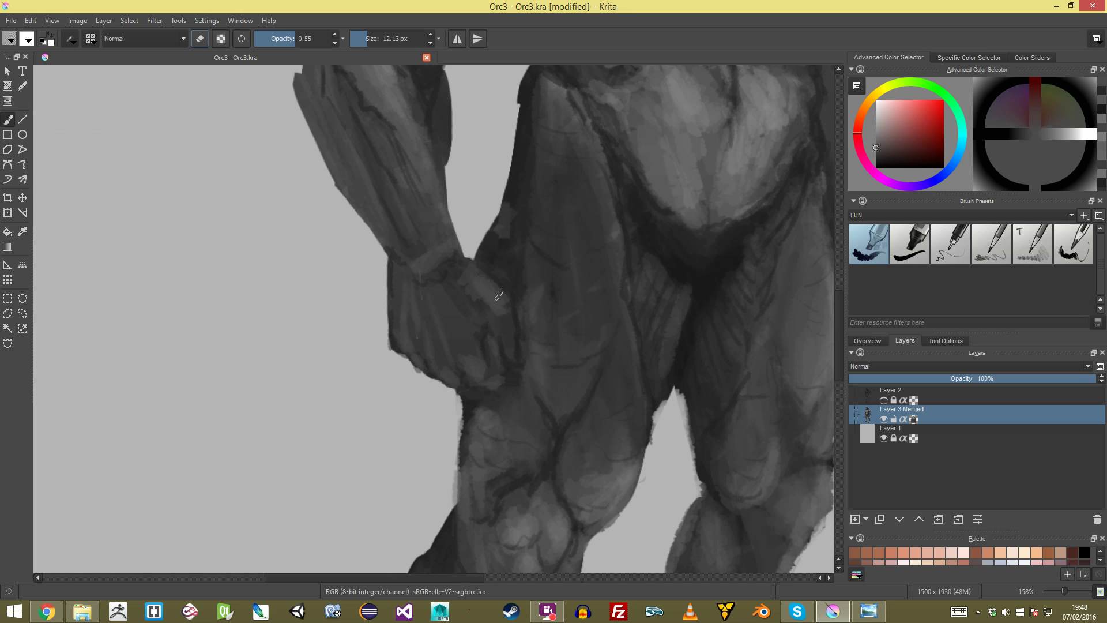
scroll(545, 422, "down", 4)
scroll(545, 422, "up", 2)
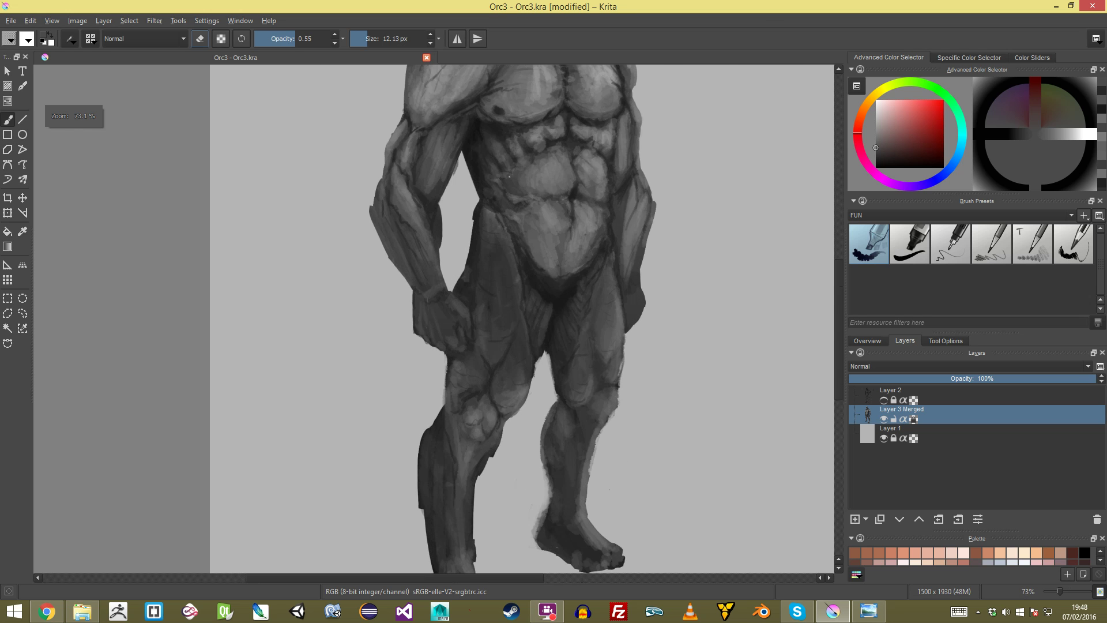
Step: Paint grey shading strokes down the orc's left forearm toward the wrist, ending with an 18.21 px brush
scroll(434, 319, "up", 3)
mouse_move(802, 269)
left_mouse_down()
mouse_move(582, 306)
mouse_move(568, 378)
left_mouse_up()
left_click_drag(588, 311, 576, 313)
left_click(561, 253, "ctrl")
mouse_move(579, 289)
left_mouse_down()
mouse_move(594, 330)
mouse_move(566, 366)
left_mouse_up()
scroll(434, 318, "down", 5)
left_click_drag(564, 425, 565, 433)
left_click_drag(519, 370, 533, 413)
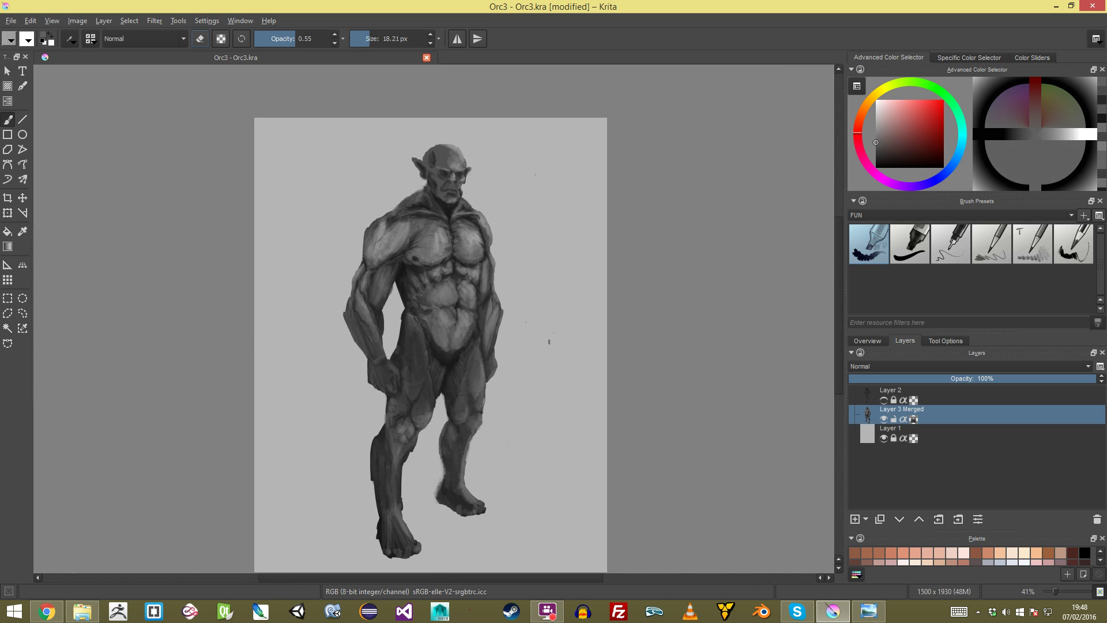
Step: Sample a darker grey and shade the orc's left forearm down to the hand with a 30.94 px brush
key("plus")
key("plus")
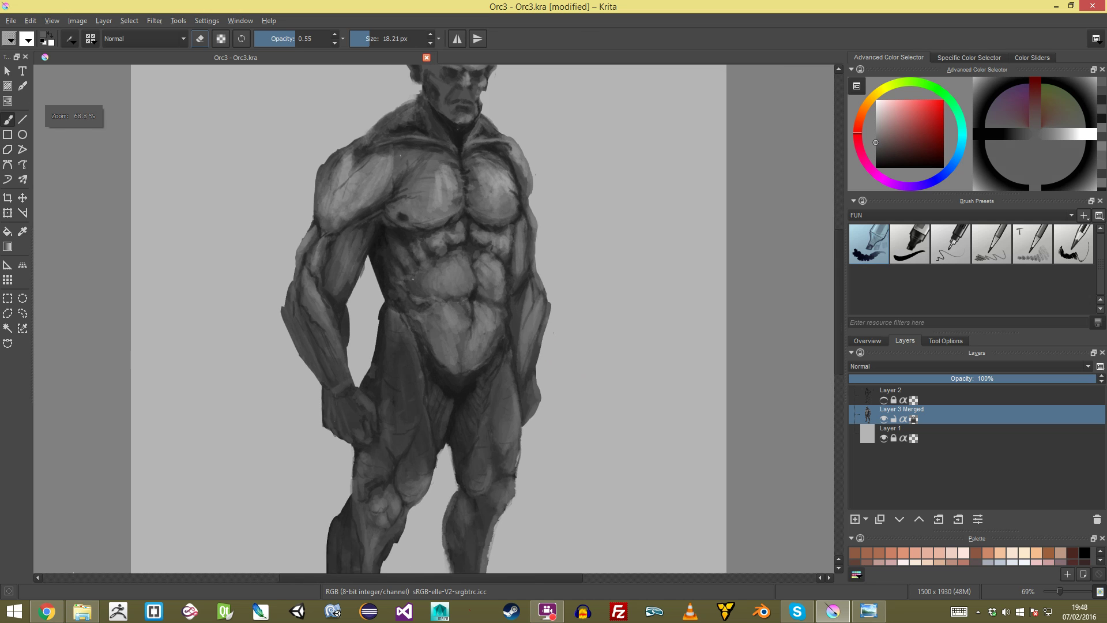
left_click(449, 348, "ctrl")
key("shift")
mouse_move(552, 293)
left_mouse_down()
mouse_move(561, 293)
mouse_move(550, 367)
mouse_move(558, 362)
mouse_move(574, 423)
left_mouse_up()
left_click_drag(571, 375, 571, 426)
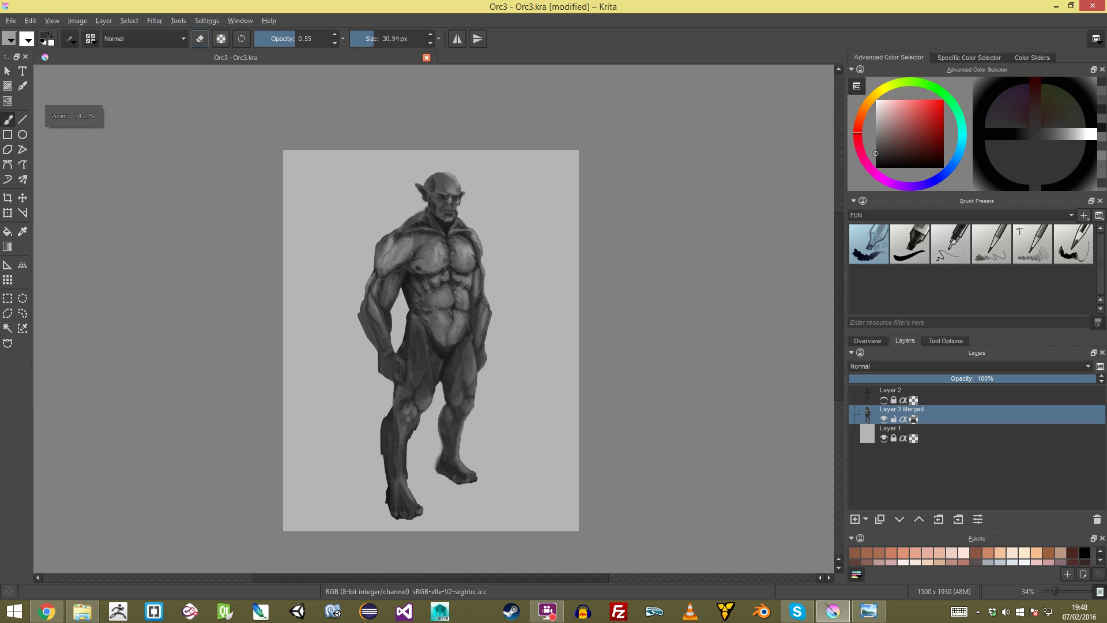
Step: Paint lighter grey strokes along the orc's left forearm from below the elbow toward the wrist with the 30.94 px brush
key("plus")
key("plus")
left_click(545, 346, "ctrl")
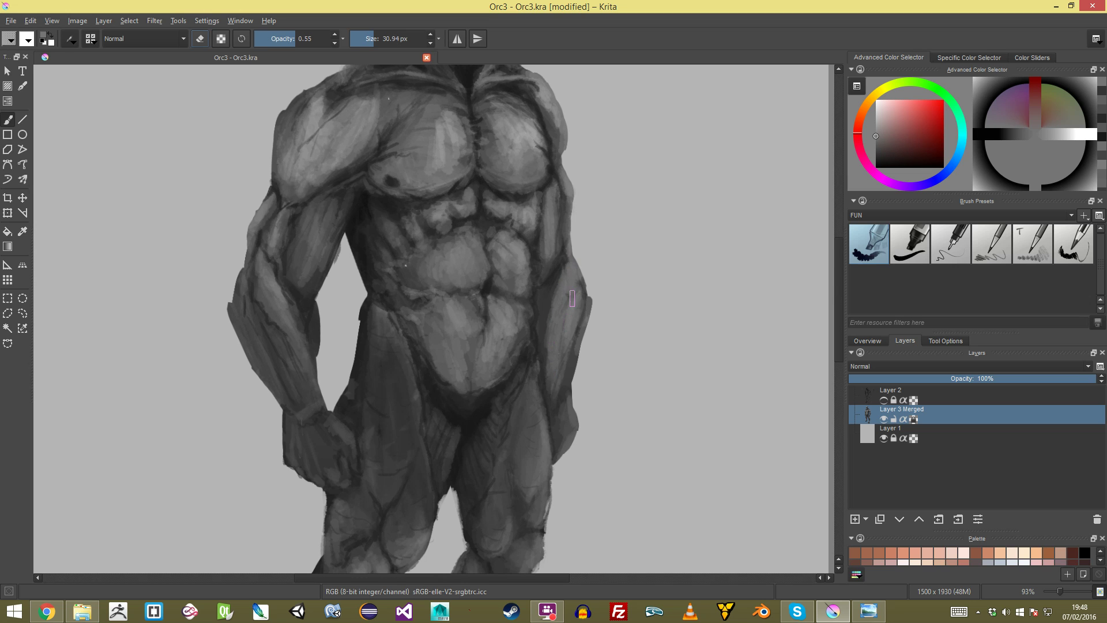
key("minus")
key("minus")
key("plus")
key("plus")
key("plus")
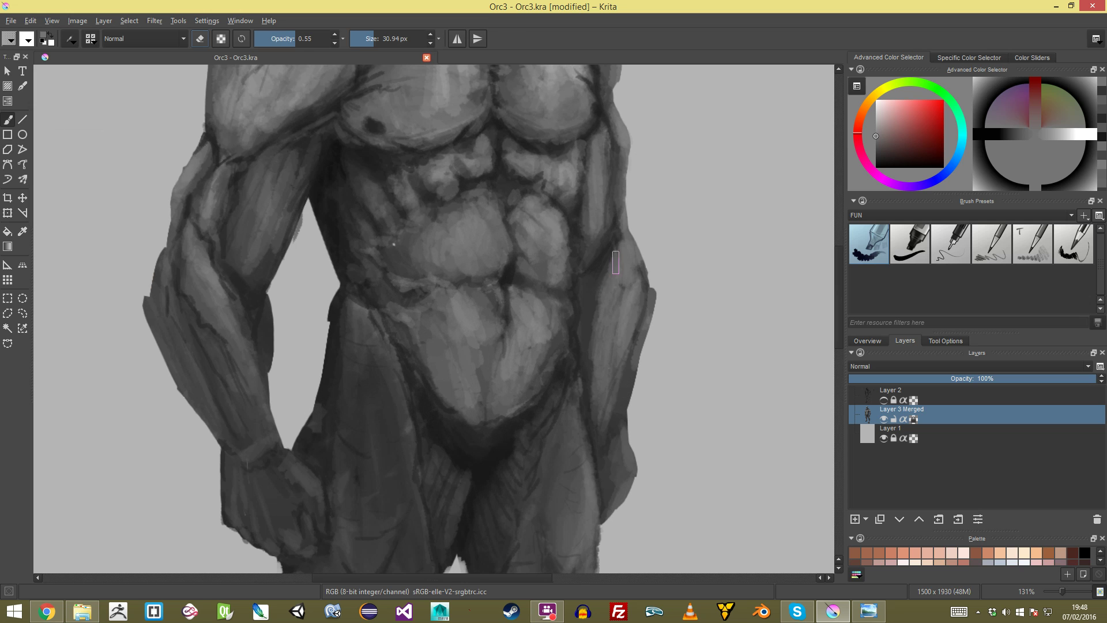
left_click_drag(601, 292, 590, 383)
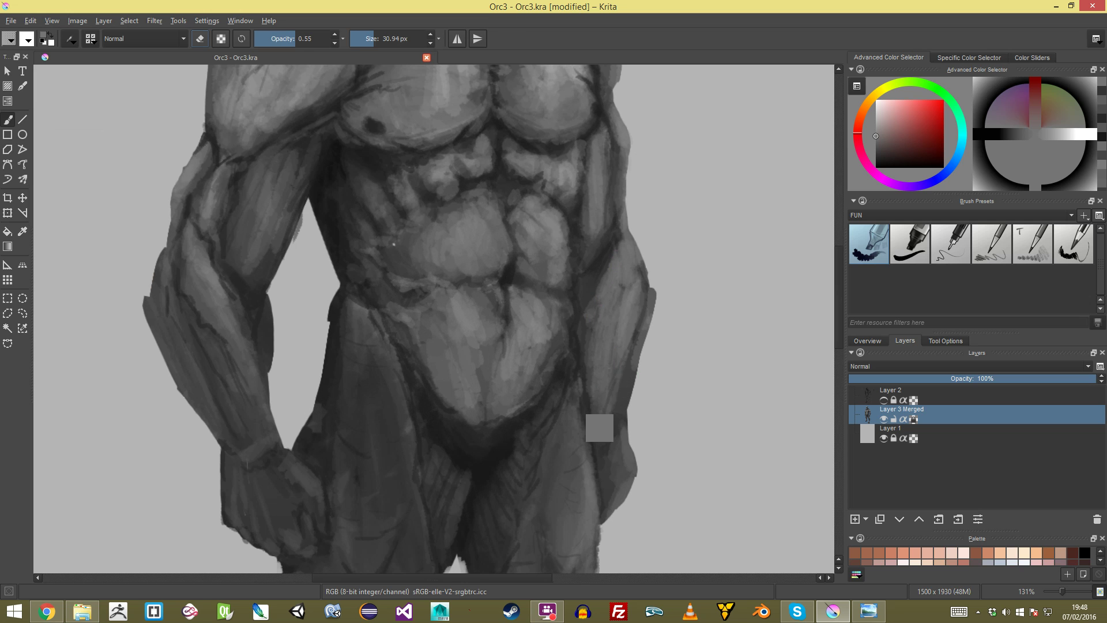
left_click_drag(637, 344, 624, 409)
Step: Paint dark strokes along the orc's left upper arm, deltoid edge and elbow crease with a 13.63 px brush
key("minus")
key("minus")
key("minus")
mouse_move(566, 323)
left_mouse_down()
mouse_move(562, 266)
mouse_move(586, 287)
left_mouse_up()
left_click(507, 264, "ctrl")
left_click_drag(592, 211, 583, 274)
left_click_drag(584, 274, 577, 323)
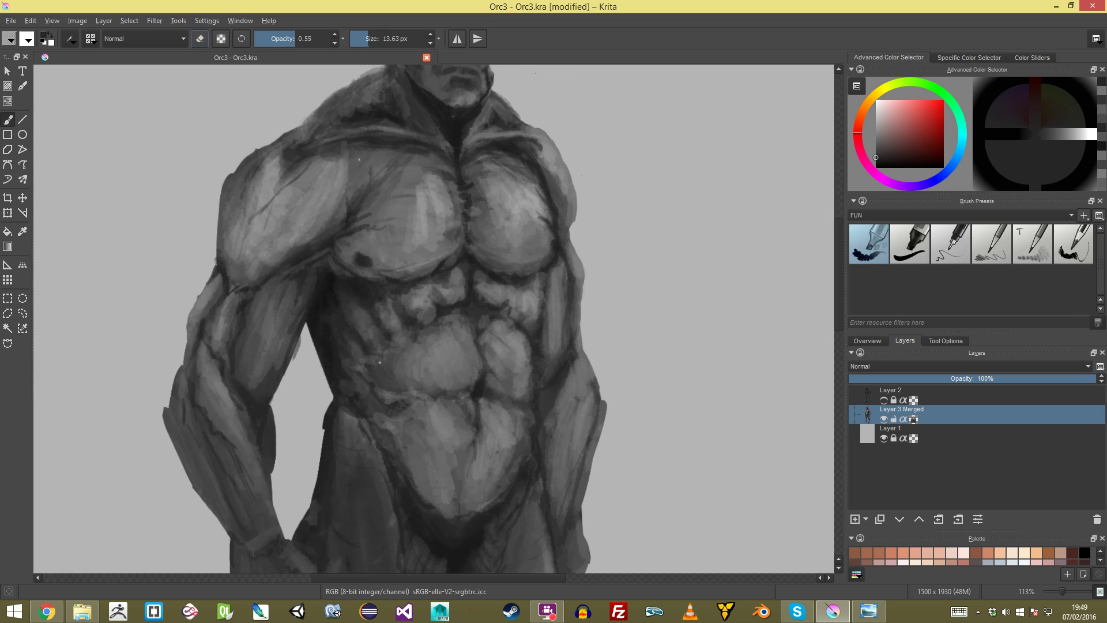
left_click_drag(575, 209, 571, 227)
key("e")
mouse_move(584, 345)
left_mouse_down()
mouse_move(581, 409)
mouse_move(571, 354)
left_mouse_up()
Step: Deepen the shadow between the orc's chest and left upper arm down to the elbow with a 12.44 px brush
left_click(460, 299, "ctrl")
left_click(452, 289, "ctrl")
left_click_drag(546, 274, 548, 318)
left_click(456, 252, "ctrl")
left_click_drag(551, 246, 549, 245)
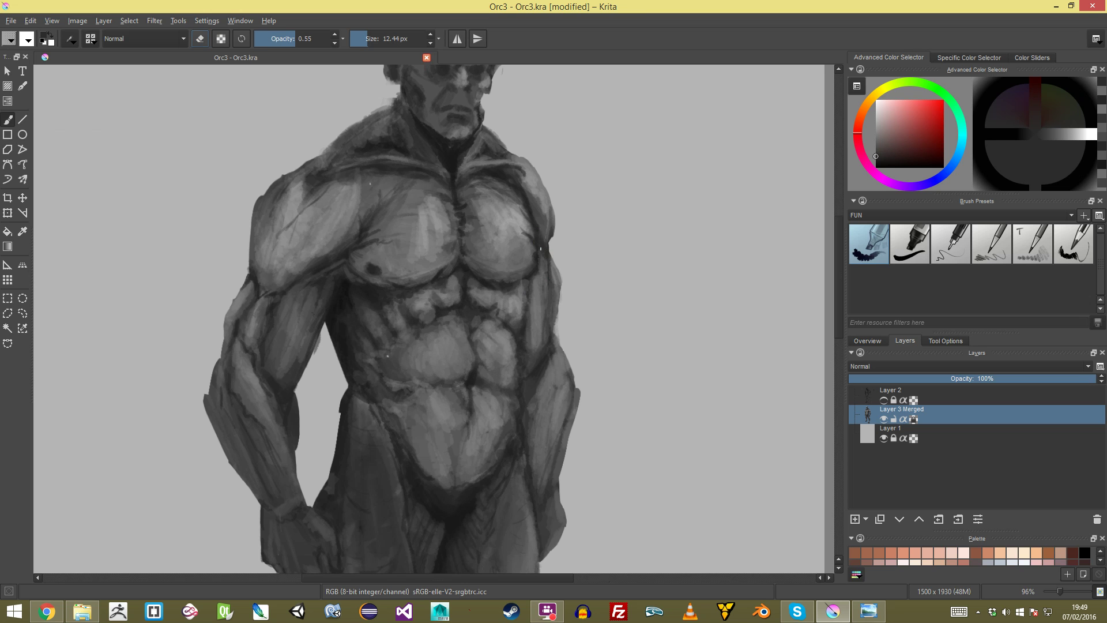
left_click_drag(552, 326, 531, 375)
left_click_drag(488, 342, 488, 300)
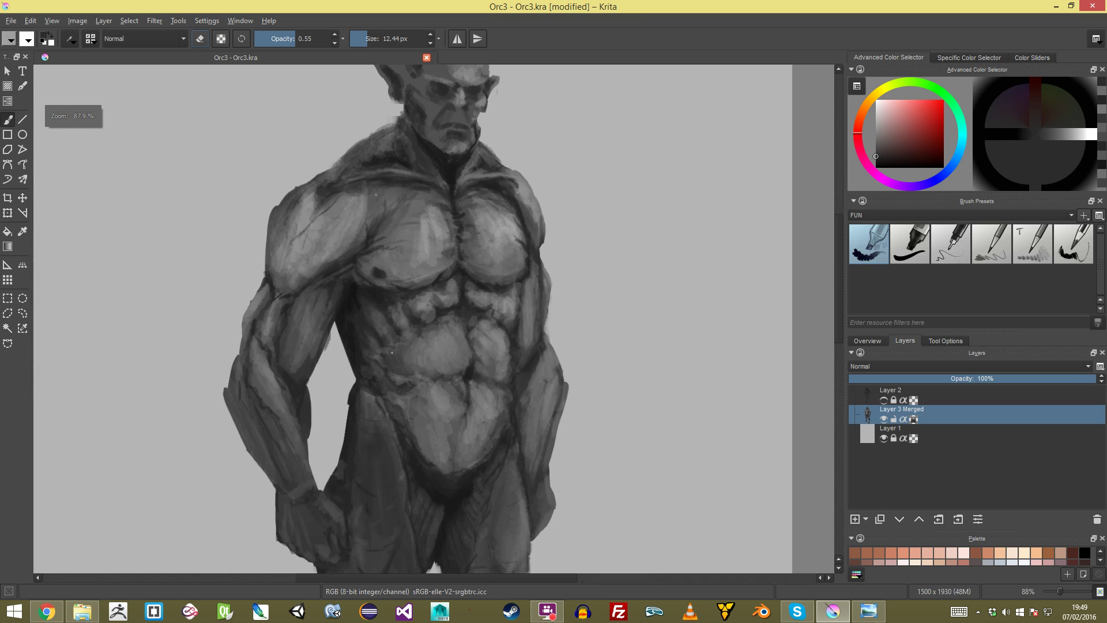
Step: Sample a light grey and build up the outer edge of the orc's left upper arm with a 14.18 px brush
left_click(541, 248, "ctrl")
left_click_drag(542, 249, 544, 270)
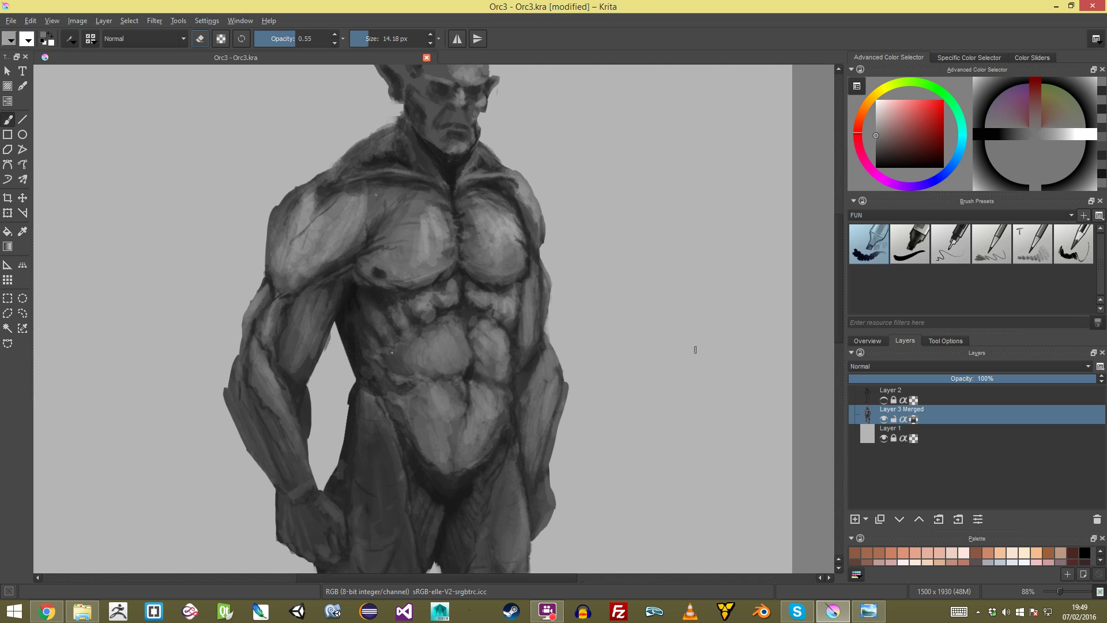
scroll(536, 254, "up", 5)
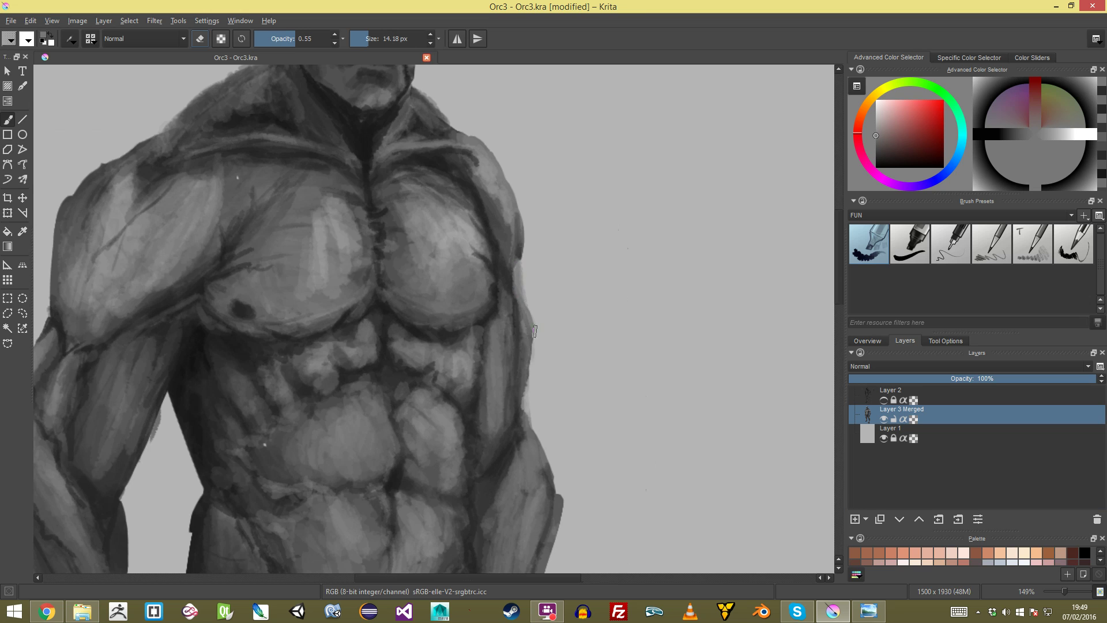
scroll(525, 308, "down", 5)
scroll(457, 335, "up", 4)
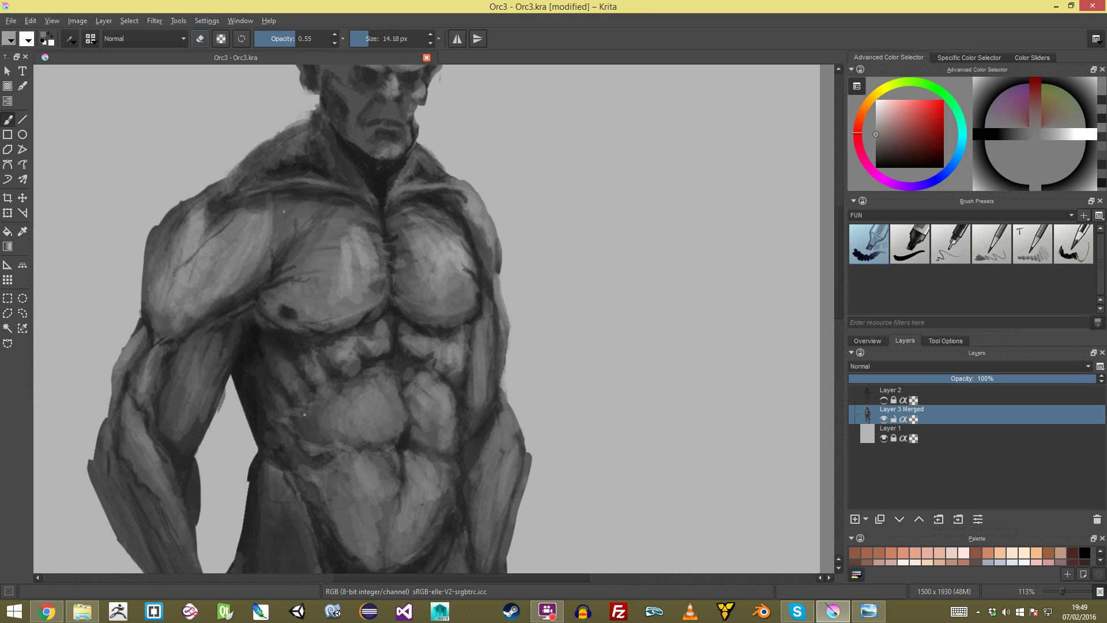
Step: Shade the lower end of the orc's left deltoid with a 17.32 px brush and lock the alpha of Layer 3 Merged
left_click(488, 318, "ctrl")
left_click_drag(489, 261, 491, 261)
mouse_move(496, 273)
left_mouse_down()
mouse_move(494, 293)
mouse_move(499, 282)
left_mouse_up()
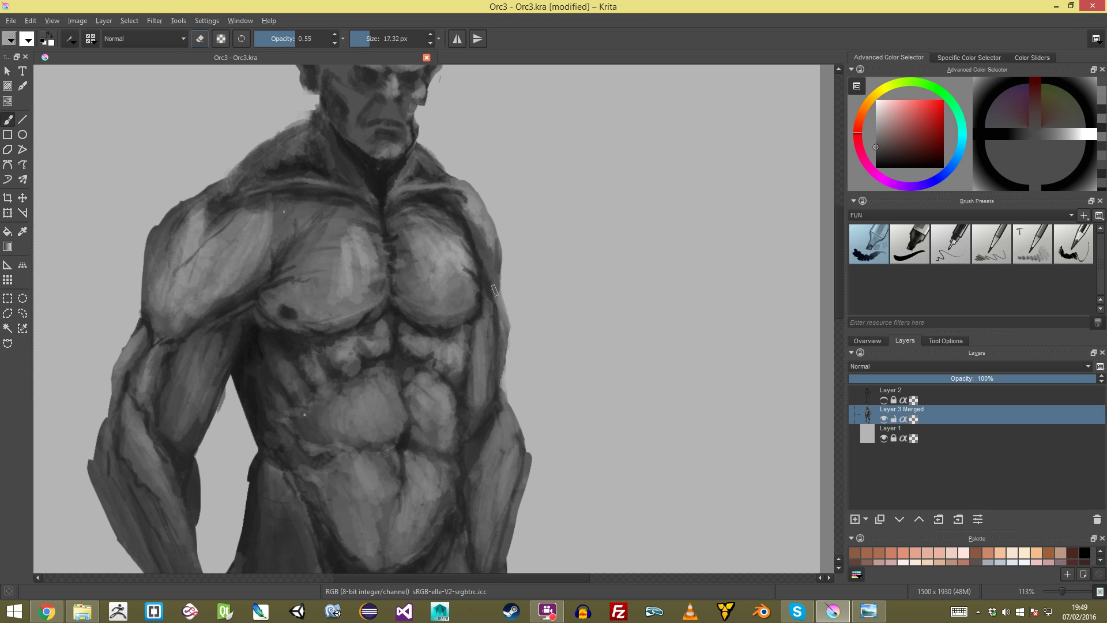
key("minus")
key("minus")
key("minus")
key("minus")
key("minus")
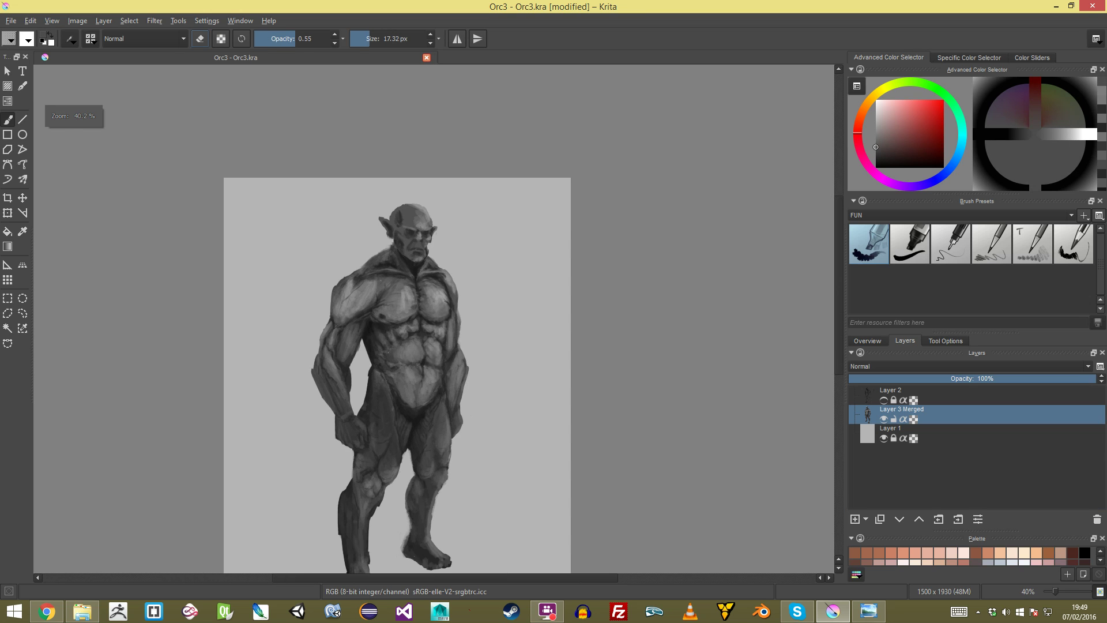
key("plus")
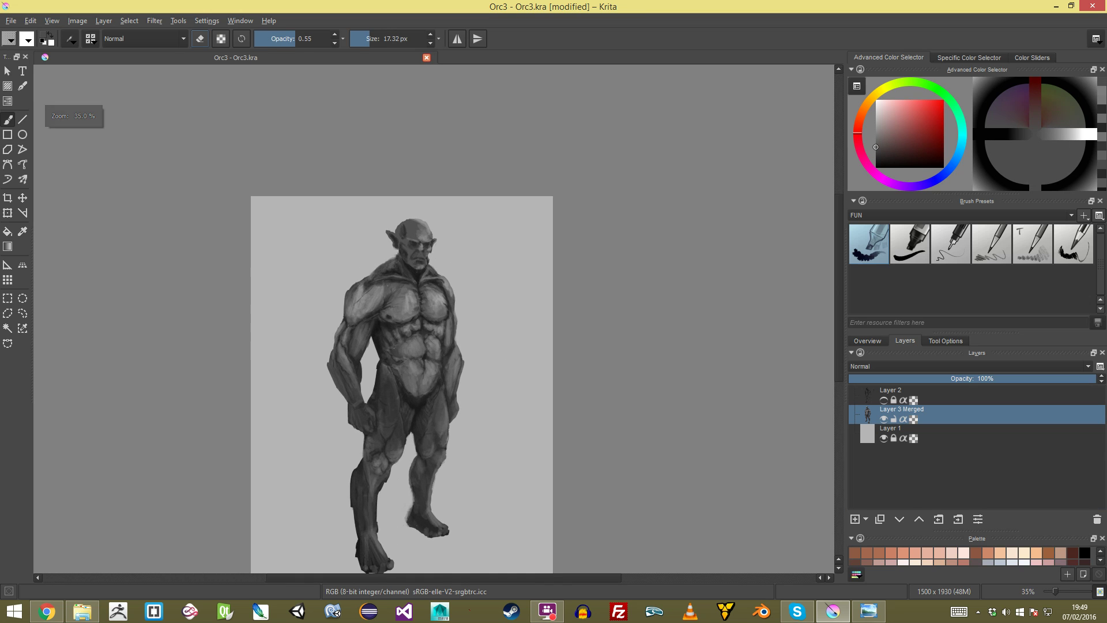
left_click(913, 419)
Step: Sample a near-black grey, darken under the orc's jaw, and deepen the eye sockets with a 12.76 px brush
left_click_drag(297, 272, 353, 106)
left_click_drag(353, 106, 650, 189)
left_click(526, 338, "ctrl")
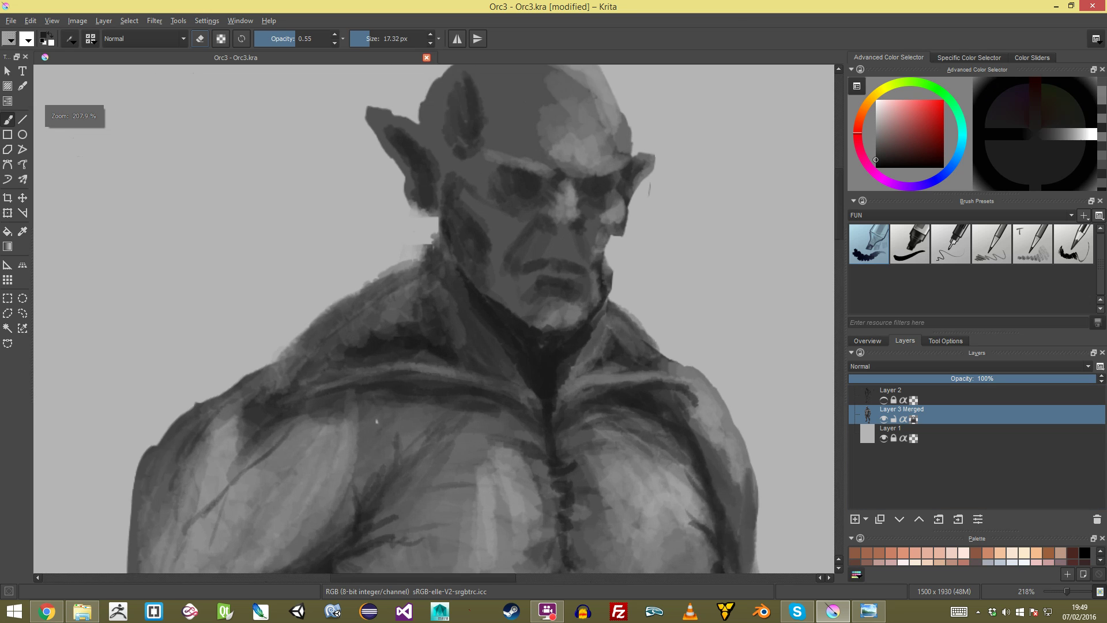
scroll(470, 199, "up", 2)
mouse_move(500, 310)
left_mouse_down()
mouse_move(473, 263)
mouse_move(534, 373)
left_mouse_up()
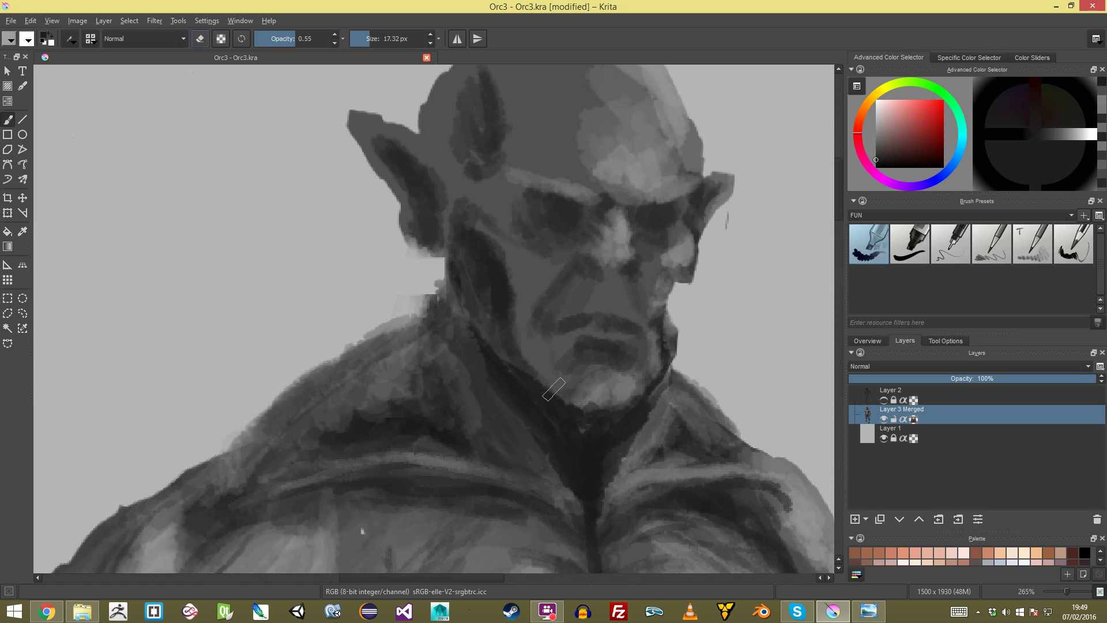
key("bracketleft")
mouse_move(567, 210)
left_mouse_down()
mouse_move(547, 212)
mouse_move(564, 214)
mouse_move(542, 236)
mouse_move(576, 230)
mouse_move(577, 244)
left_mouse_up()
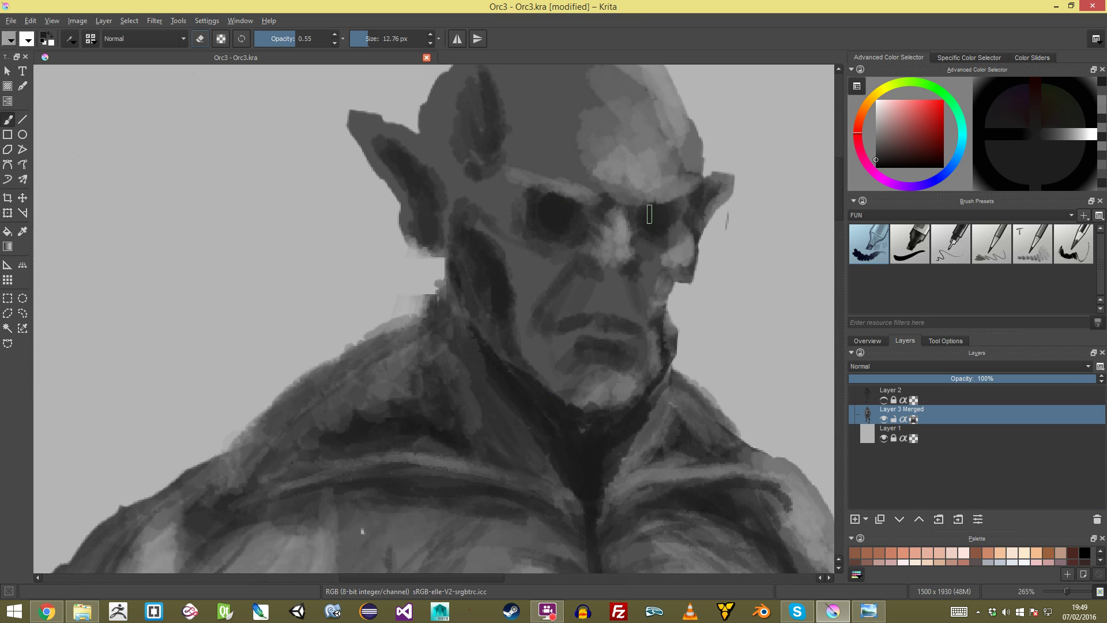
Step: Reduce the brush to 5.84 px and paint the orc's dark nostrils
scroll(434, 318, "down", 3)
scroll(434, 319, "up", 5)
left_click_drag(807, 191, 489, 243)
key("[")
key("[")
key("[")
left_click_drag(567, 249, 597, 231)
mouse_move(488, 224)
left_mouse_down()
mouse_move(500, 245)
mouse_move(464, 238)
mouse_move(494, 244)
left_mouse_up()
scroll(494, 244, "down", 8)
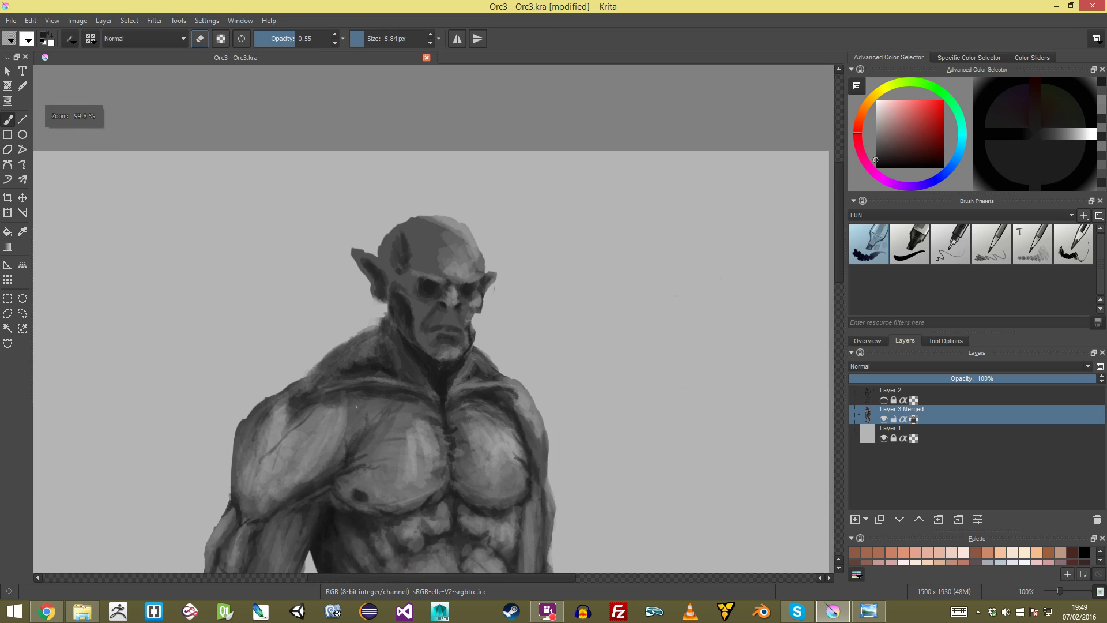
Step: Paint dark creases beneath the inner eye corner and along the sides of the orc's nose
scroll(467, 207, "up", 7)
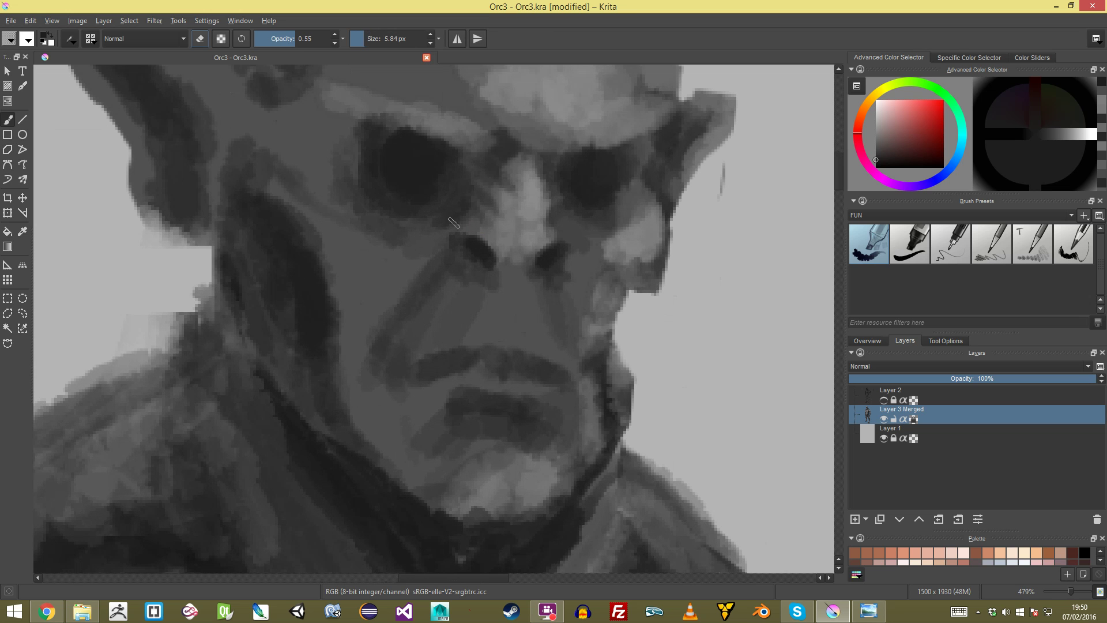
left_click_drag(469, 202, 440, 226)
mouse_move(492, 174)
left_mouse_down()
mouse_move(466, 162)
mouse_move(547, 163)
mouse_move(512, 227)
mouse_move(500, 222)
mouse_move(510, 233)
left_mouse_up()
mouse_move(532, 212)
left_mouse_down()
mouse_move(520, 237)
mouse_move(539, 401)
mouse_move(573, 260)
left_mouse_up()
scroll(573, 259, "down", 4)
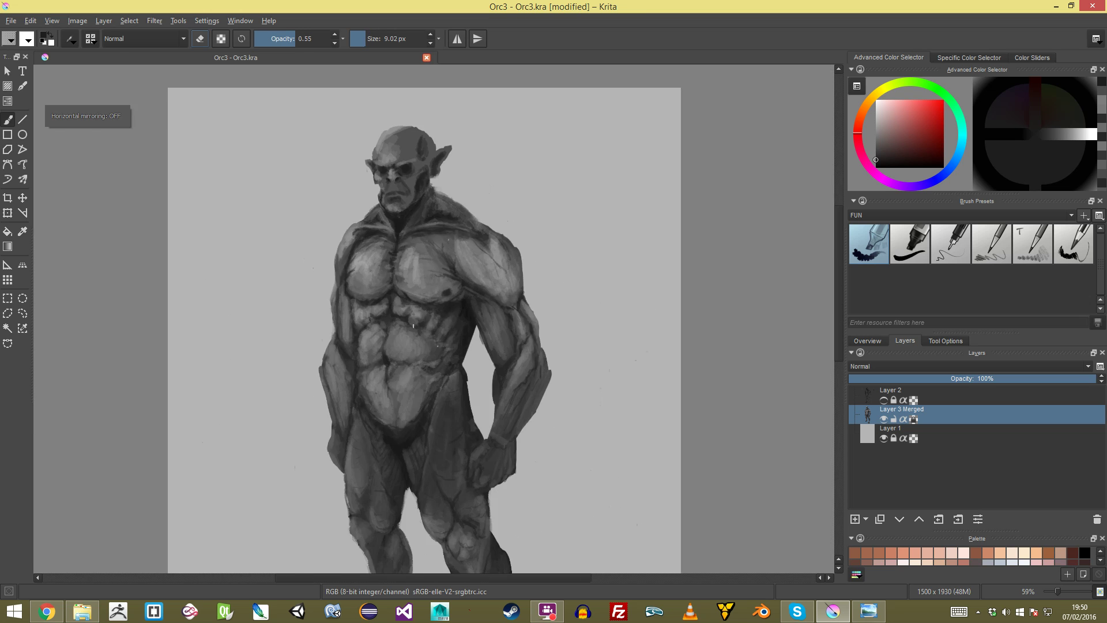
Step: Darken the line between the orc's lips and the shadow below the lower lip with a 6.28 px brush
scroll(415, 254, "up", 10)
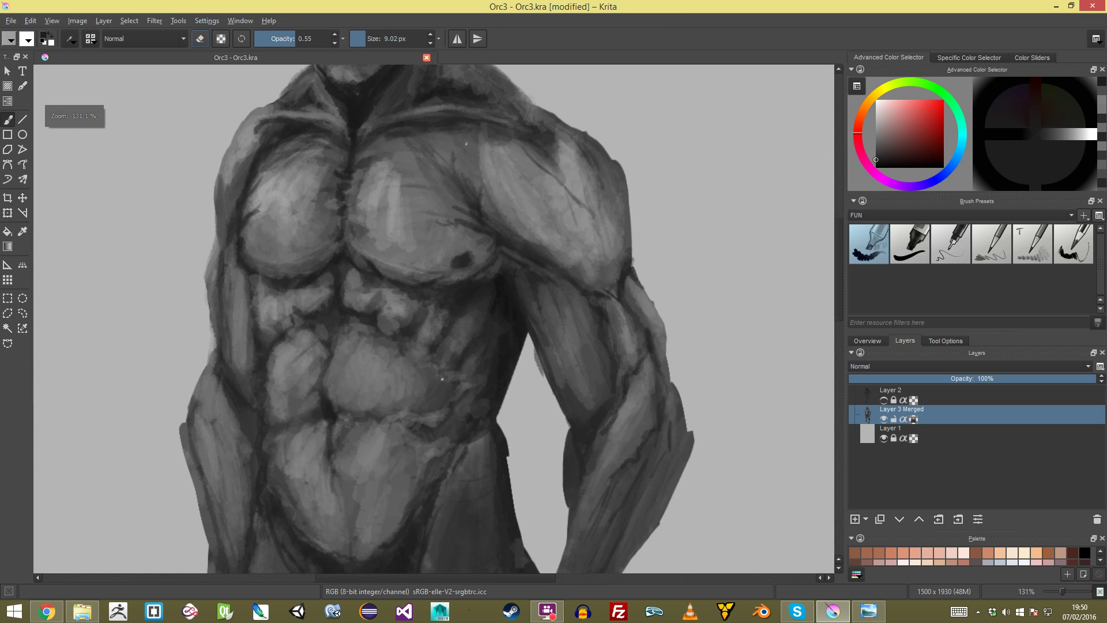
scroll(593, 150, "up", 3)
mouse_move(497, 285)
left_mouse_down()
mouse_move(439, 311)
mouse_move(495, 298)
mouse_move(509, 282)
mouse_move(544, 286)
mouse_move(501, 302)
left_mouse_up()
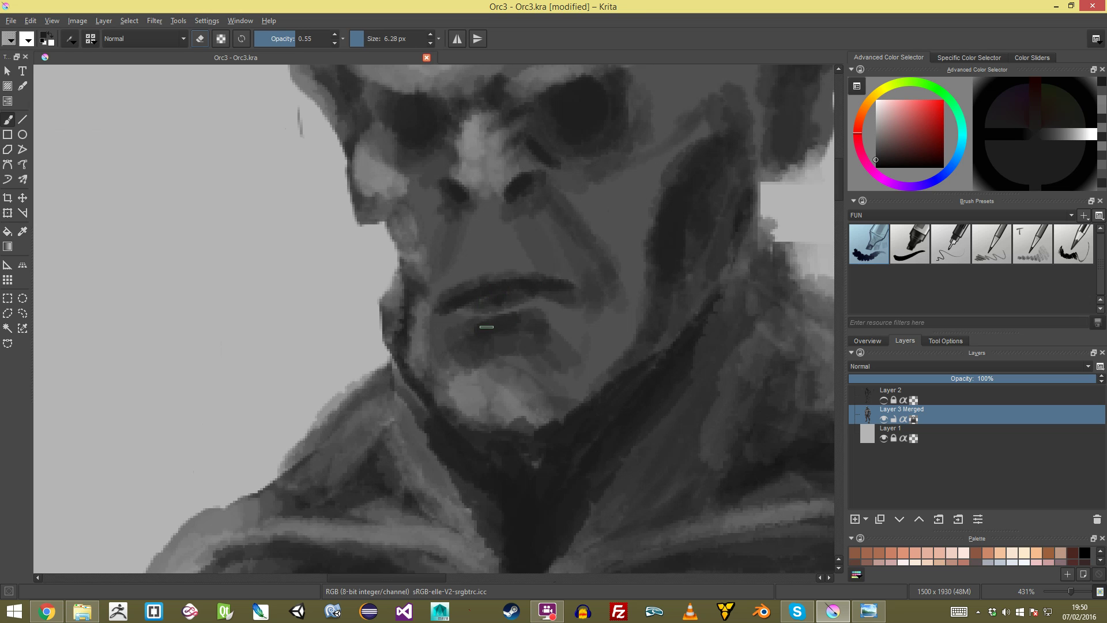
scroll(485, 334, "down", 2)
scroll(471, 290, "down", 6)
scroll(471, 289, "up", 8)
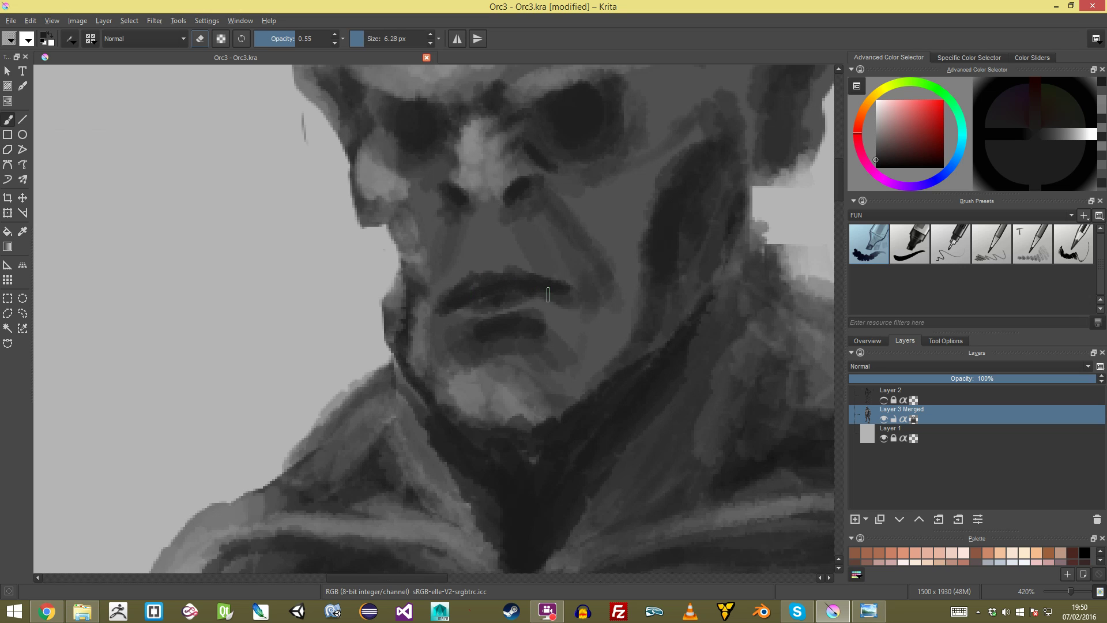
Step: Paint dark folds from both sides of the orc's nose down to the mouth corners with the 6.28 px brush
mouse_move(544, 176)
left_mouse_down()
mouse_move(591, 249)
mouse_move(593, 287)
left_mouse_up()
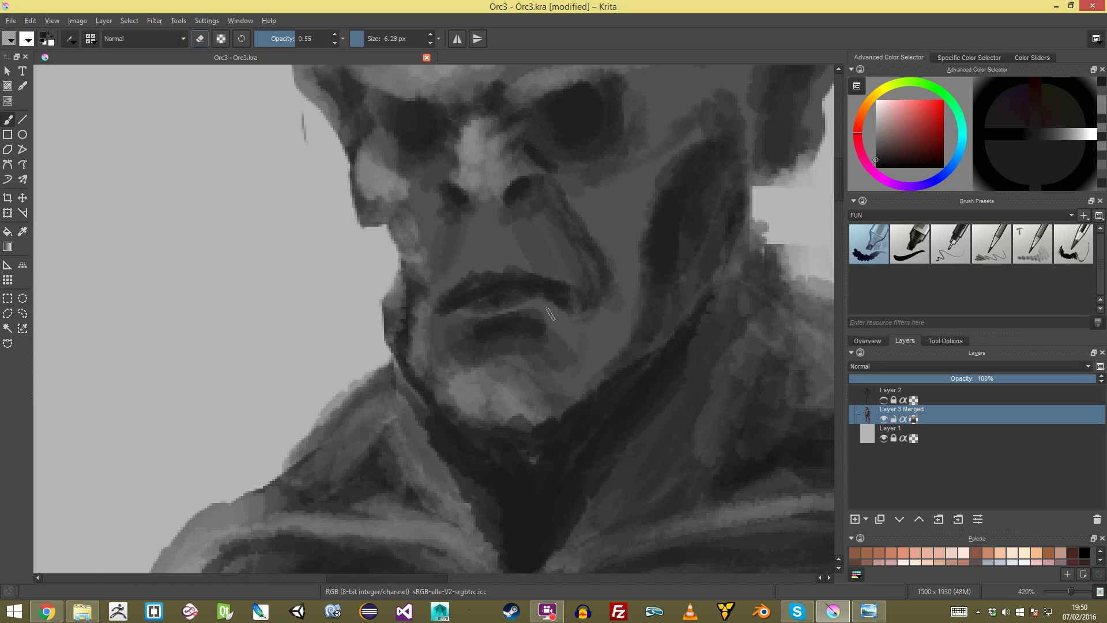
mouse_move(456, 165)
left_mouse_down()
mouse_move(423, 201)
mouse_move(422, 234)
mouse_move(435, 216)
mouse_move(424, 316)
left_mouse_up()
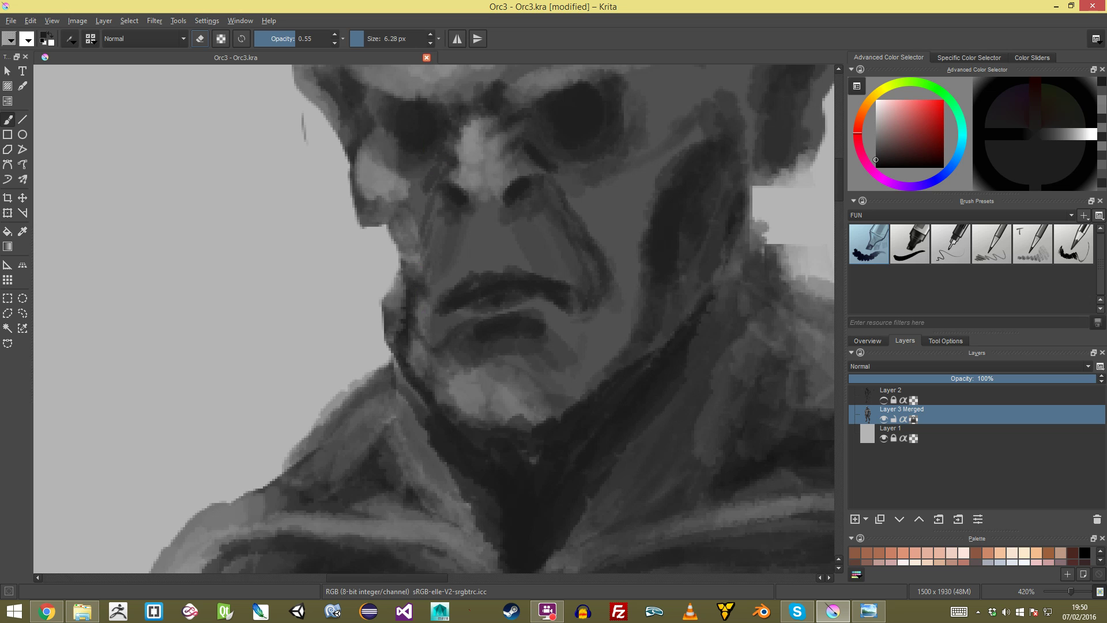
scroll(424, 316, "down", 5)
scroll(424, 316, "up", 4)
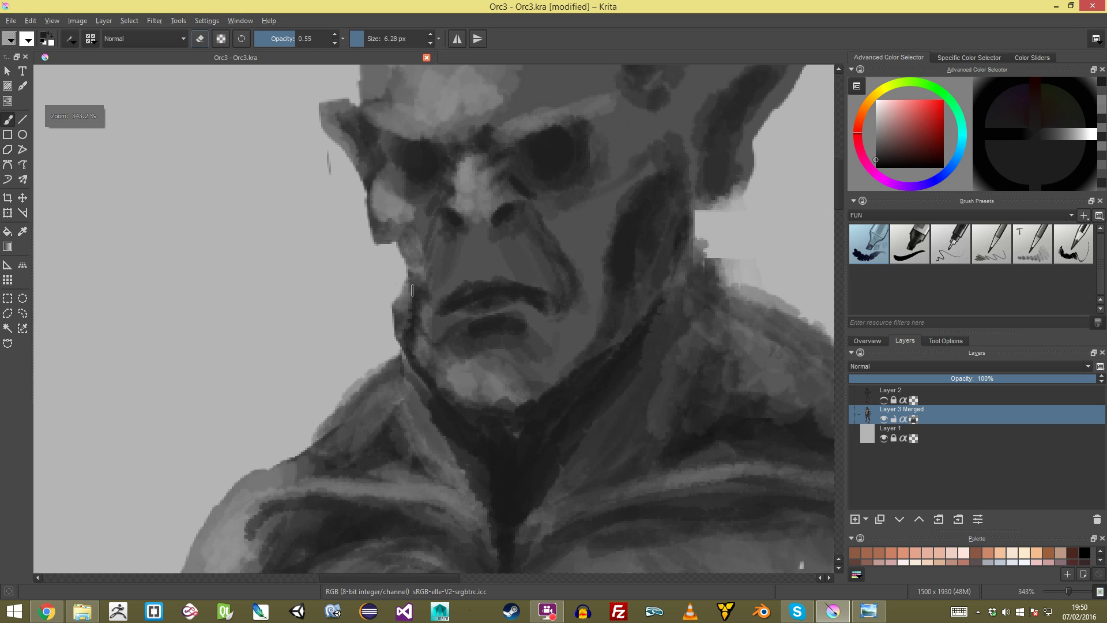
Step: Sample a light grey and highlight the cheek folds around the orc's mouth down to the chin with an 11.15 px brush
left_click(398, 211, "ctrl")
mouse_move(447, 205)
left_mouse_down()
mouse_move(456, 206)
mouse_move(435, 185)
mouse_move(414, 282)
left_mouse_up()
left_click_drag(530, 185, 559, 243)
mouse_move(543, 203)
left_mouse_down()
mouse_move(574, 253)
mouse_move(576, 280)
left_mouse_up()
mouse_move(567, 231)
left_mouse_down()
mouse_move(577, 286)
mouse_move(553, 308)
mouse_move(555, 335)
left_mouse_up()
left_click_drag(575, 287, 527, 396)
mouse_move(418, 298)
left_mouse_down()
mouse_move(431, 335)
mouse_move(418, 318)
mouse_move(416, 333)
left_mouse_up()
scroll(434, 319, "down", 10)
scroll(434, 319, "up", 3)
scroll(464, 253, "up", 4)
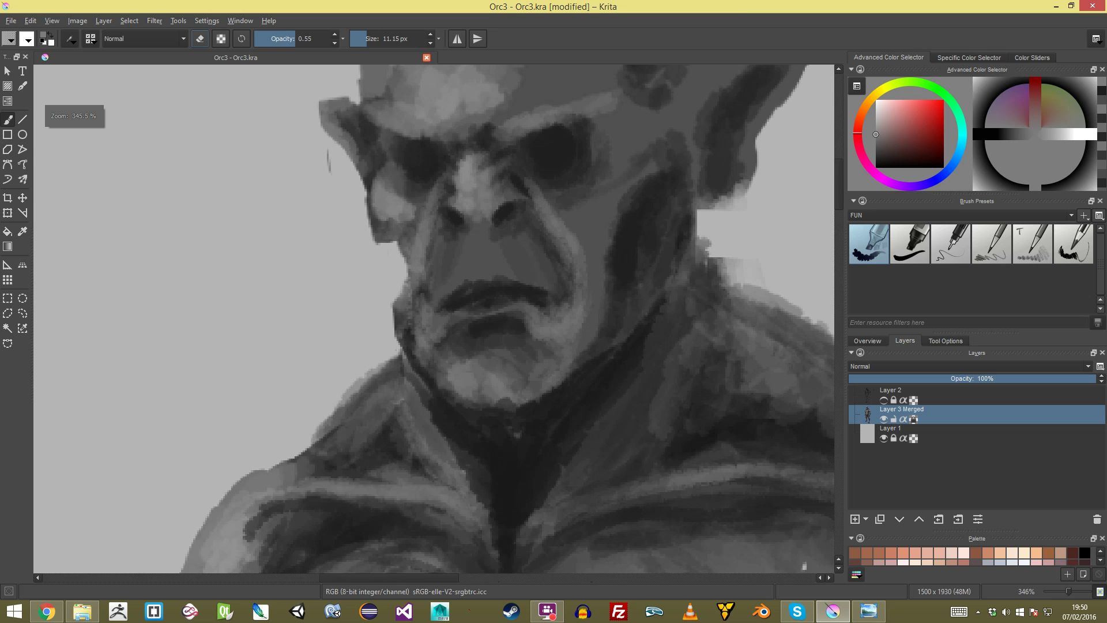
Step: Paint a dark groove between the orc's nose and upper lip with a 9.78 px brush
left_click(476, 259, "ctrl")
key("ctrl+z")
key("[")
mouse_move(489, 245)
left_mouse_down()
mouse_move(487, 267)
mouse_move(488, 245)
left_mouse_up()
left_click_drag(473, 239, 476, 278)
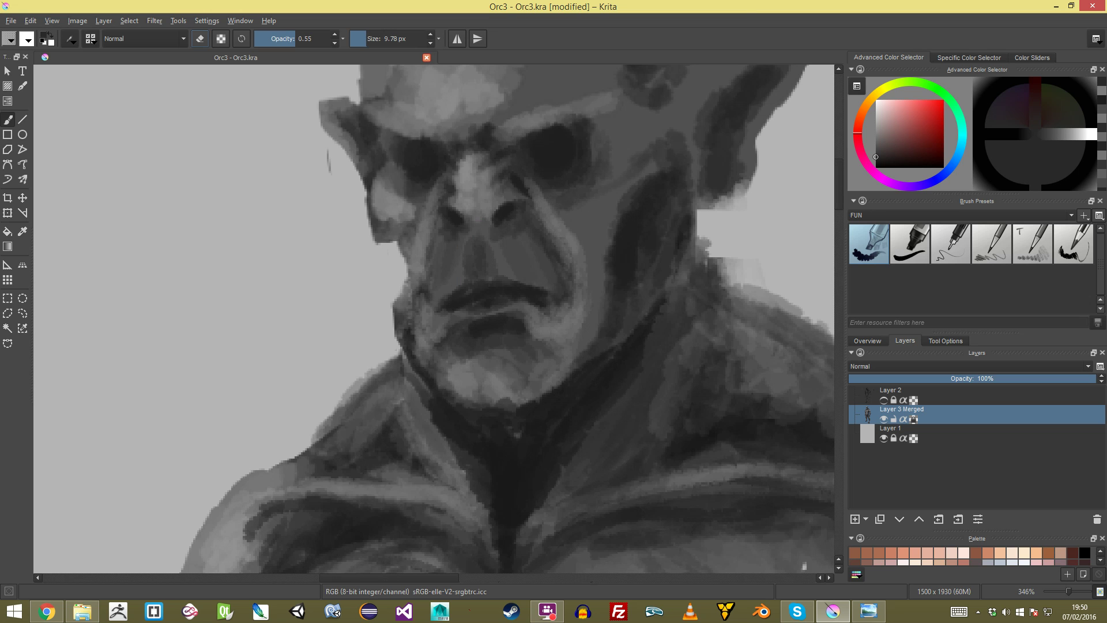
left_click(464, 276, "ctrl")
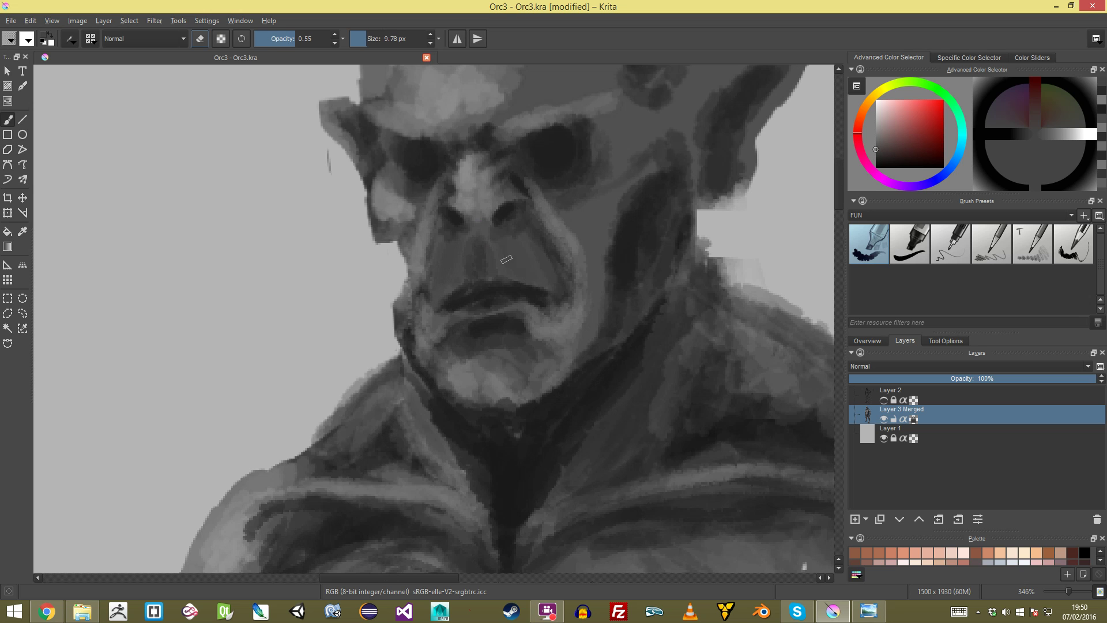
Step: Sample a light grey from the orc's nose and highlight the nose tip and brow ridge with the 9.78 px brush
left_click(476, 200, "ctrl")
mouse_move(478, 210)
left_mouse_down()
mouse_move(473, 230)
mouse_move(465, 213)
mouse_move(491, 211)
left_mouse_up()
scroll(487, 191, "down", 6)
scroll(487, 191, "up", 4)
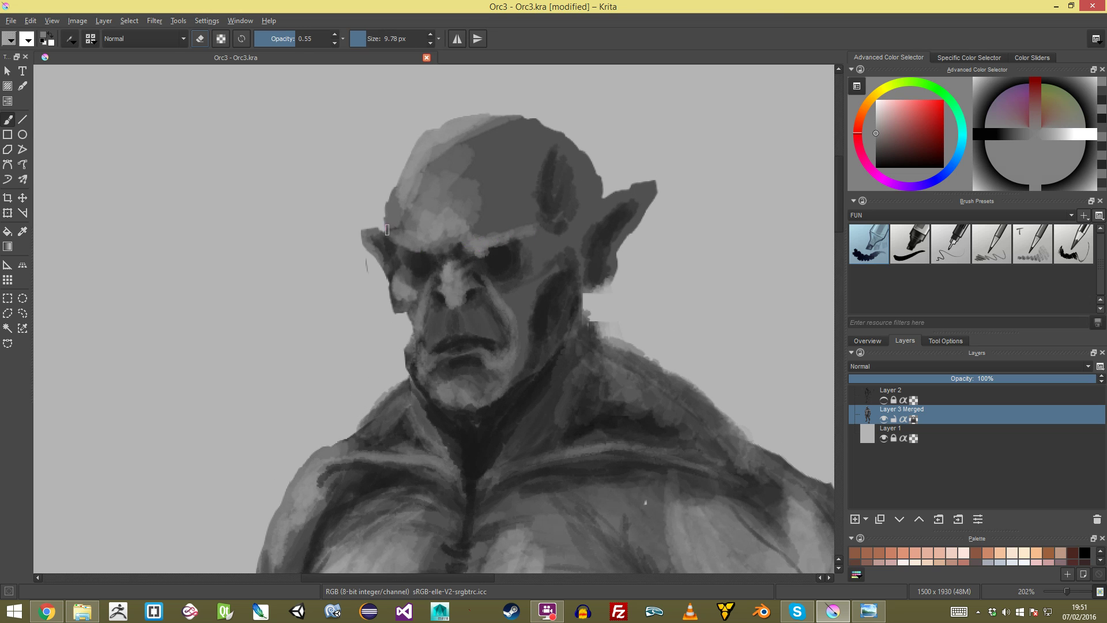
Step: Add lighter wrinkle streaks above the orc's upper lip and highlight the right cheekbone, enlarging the brush to 13.89 px
left_click_drag(530, 369, 530, 329)
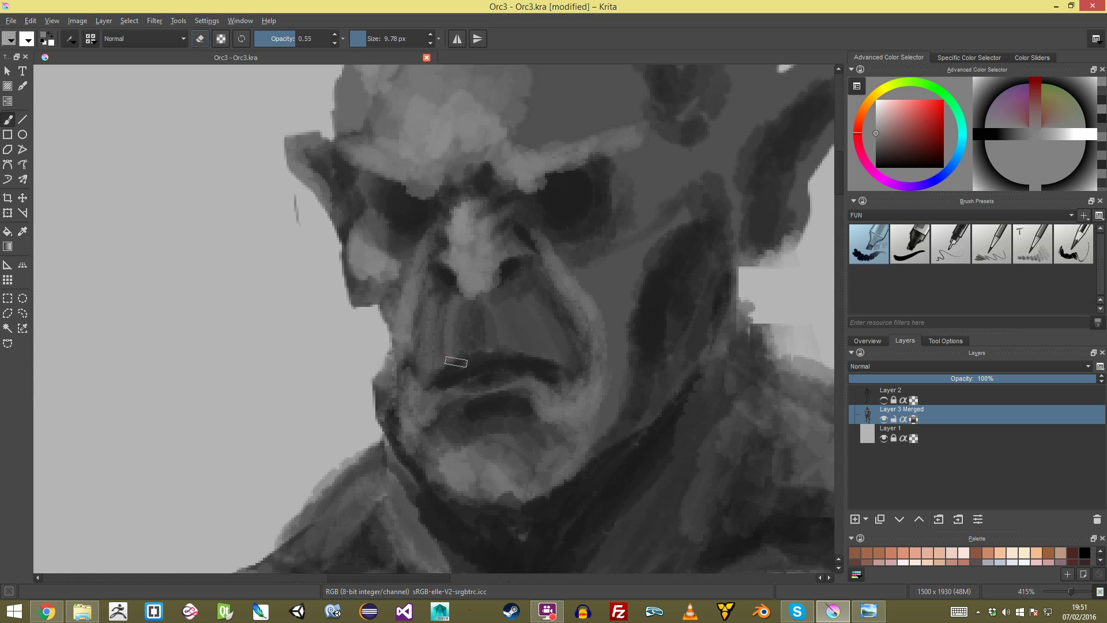
scroll(526, 346, "down", 4)
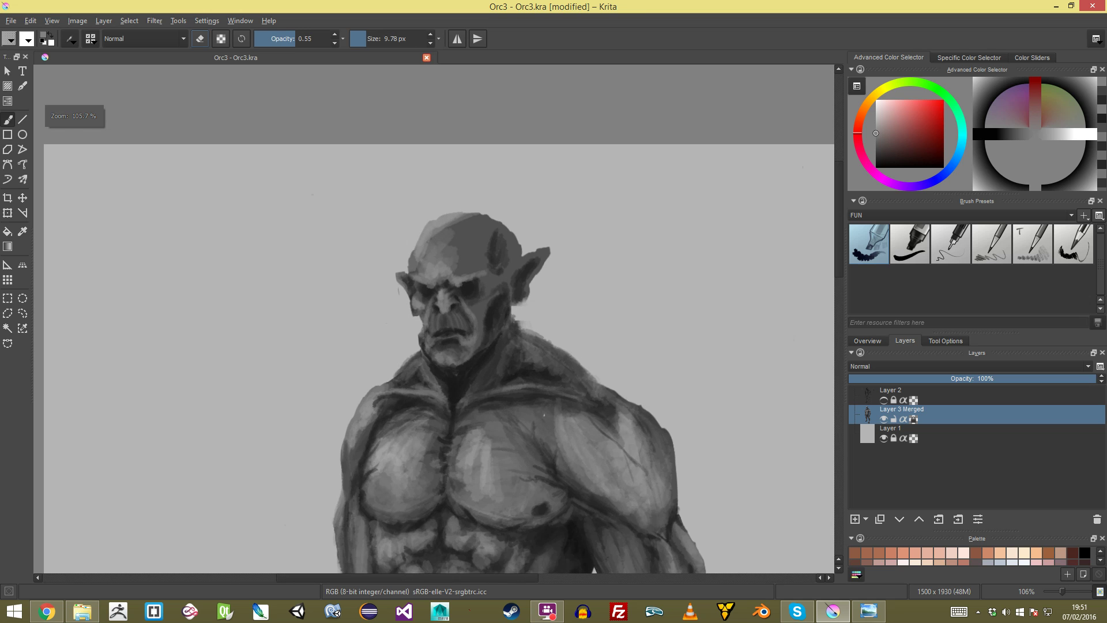
scroll(436, 337, "up", 4)
left_click_drag(617, 262, 627, 262)
mouse_move(661, 227)
left_mouse_down()
mouse_move(623, 268)
mouse_move(603, 257)
mouse_move(659, 223)
mouse_move(616, 238)
mouse_move(613, 173)
left_mouse_up()
scroll(613, 173, "down", 7)
scroll(613, 259, "up", 6)
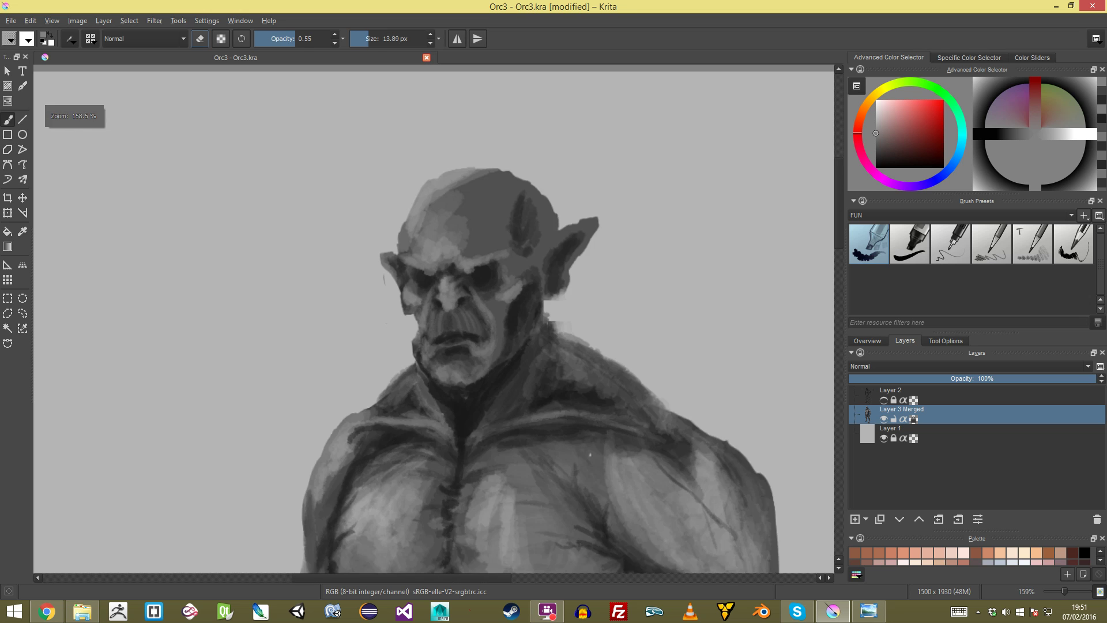
Step: Sample a dark grey from the figure, shade the inside of the orc's large ear with the 13.89 px brush, and save the document
left_click(583, 300, "ctrl")
mouse_move(592, 254)
left_mouse_down()
mouse_move(568, 285)
mouse_move(558, 275)
left_mouse_up()
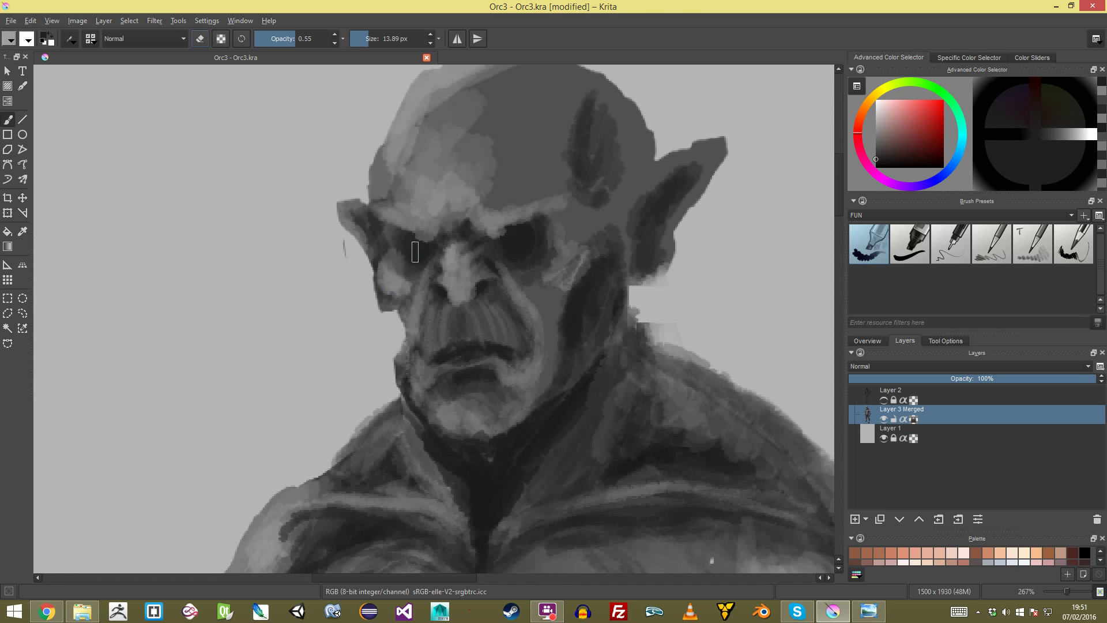
left_click(394, 135, "ctrl")
key("minus")
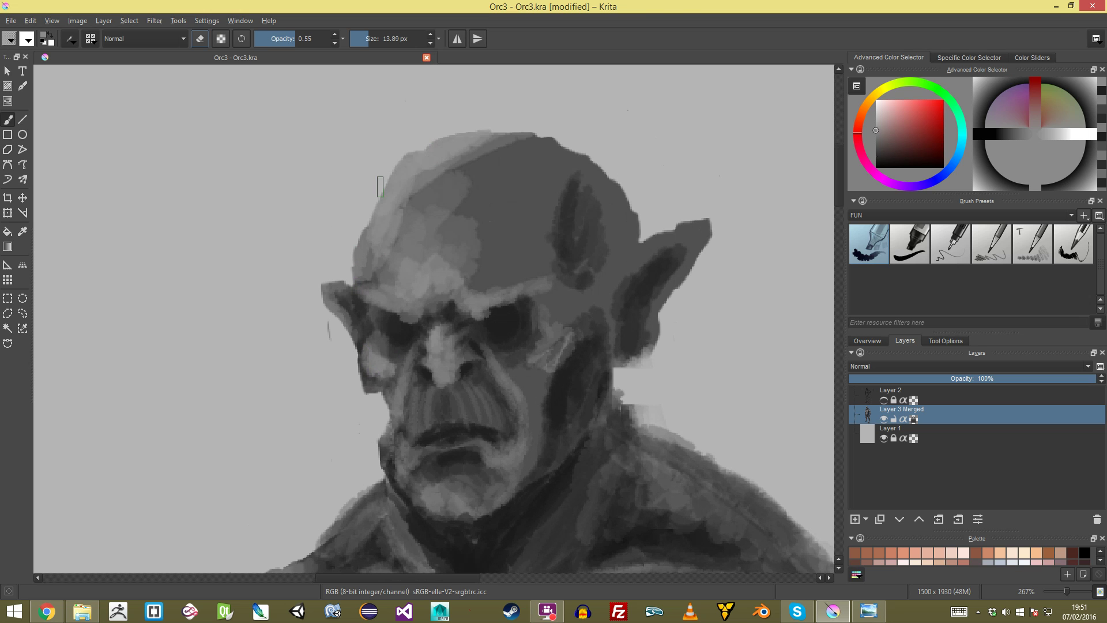
key("ctrl+shift+0")
left_click_drag(582, 257, 587, 187)
key("plus")
key("ctrl+s")
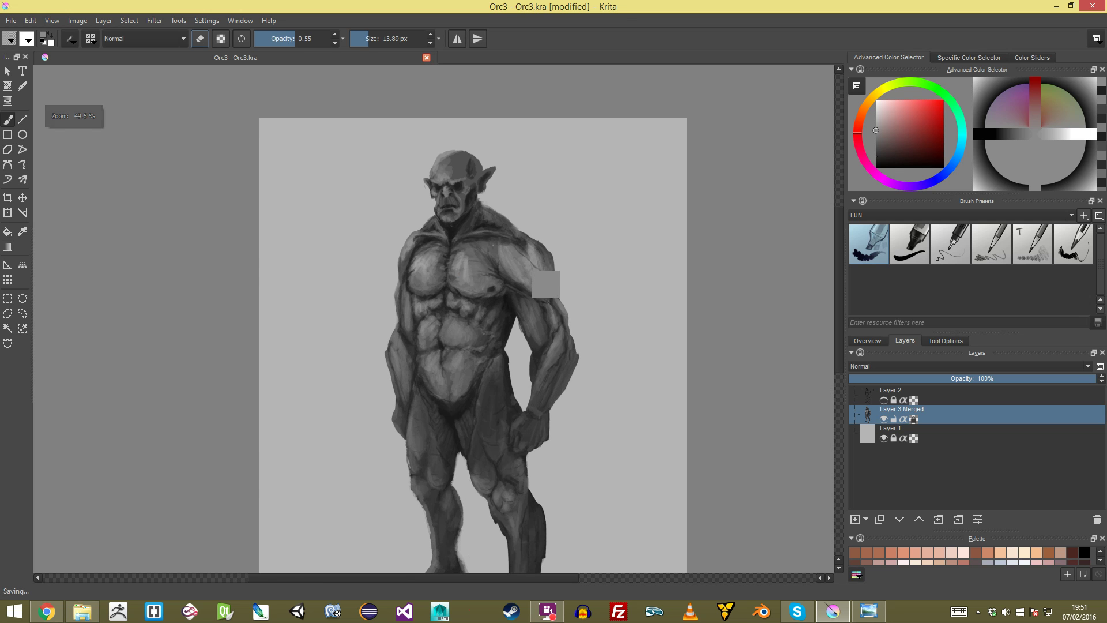
Step: Highlight the orc's neck tendon and the sloping upper edge of the shoulder with a 19.79 px brush
left_click_drag(477, 189, 478, 144)
mouse_move(529, 240)
left_mouse_down()
mouse_move(481, 224)
mouse_move(638, 331)
left_mouse_up()
mouse_move(638, 331)
left_mouse_down("ctrl")
mouse_move(638, 415)
mouse_move(638, 335)
left_mouse_up("ctrl")
left_click_drag(469, 250, 463, 252, "shift")
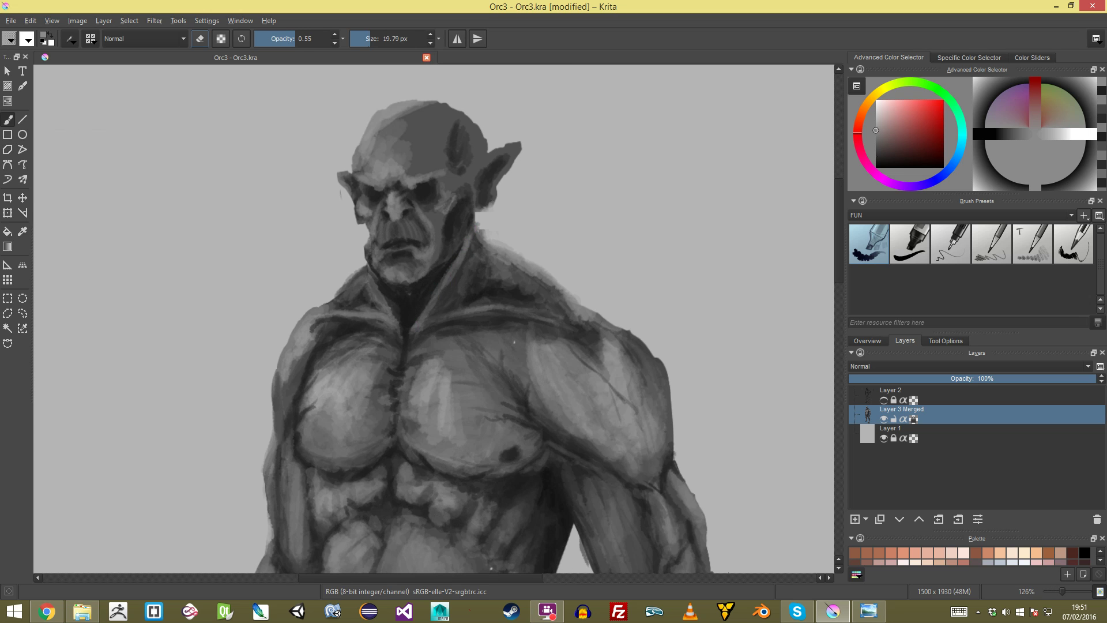
left_click(414, 323, "ctrl")
Step: Paint lighter vertical frown wrinkles on the orc's forehead above the brow with the 19.79 px brush
scroll(414, 323, "down", 5)
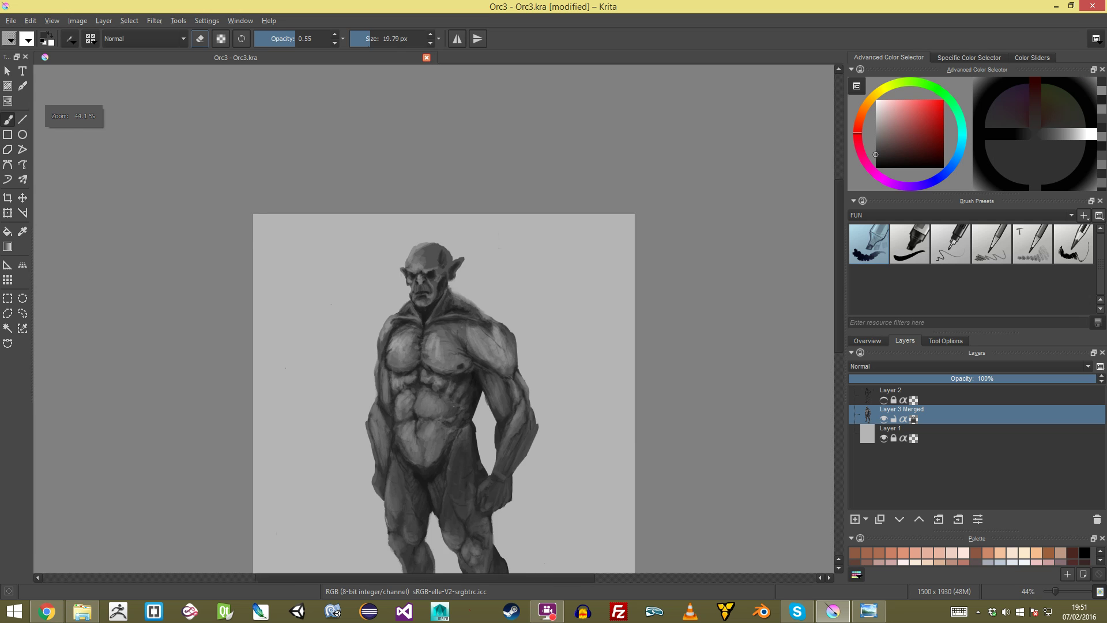
scroll(414, 323, "up", 2)
scroll(427, 306, "up", 5)
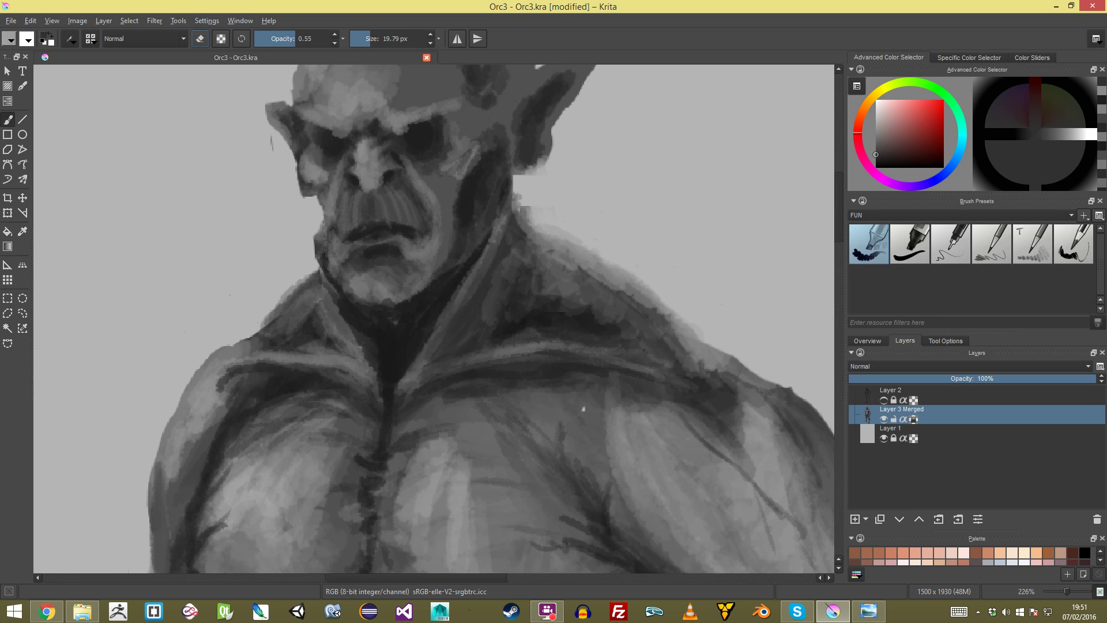
scroll(603, 318, "down", 6)
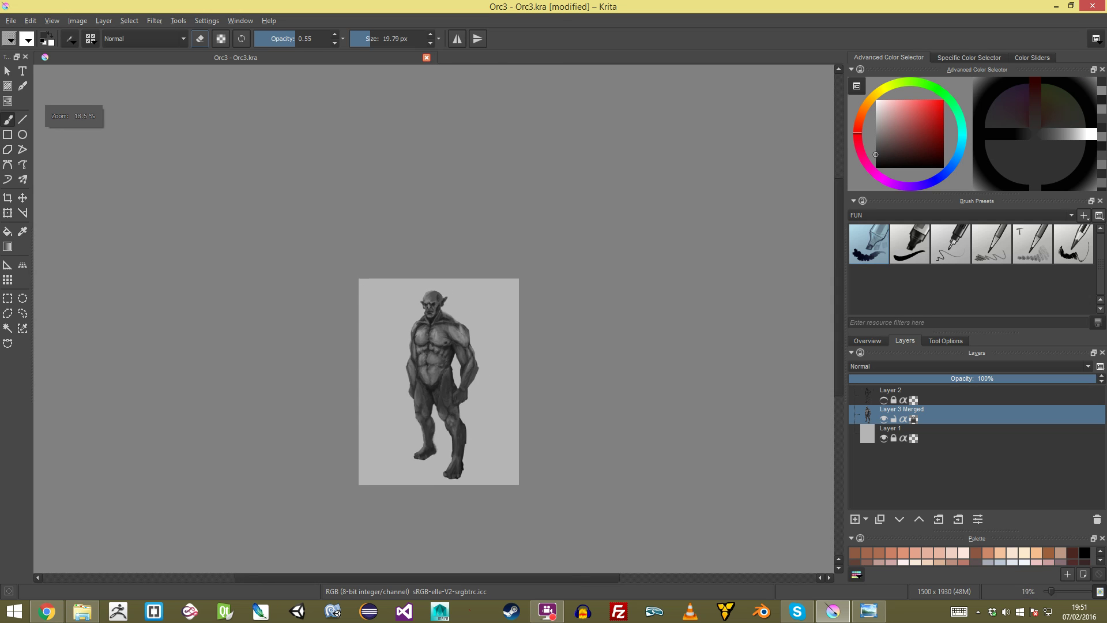
scroll(408, 269, "up", 4)
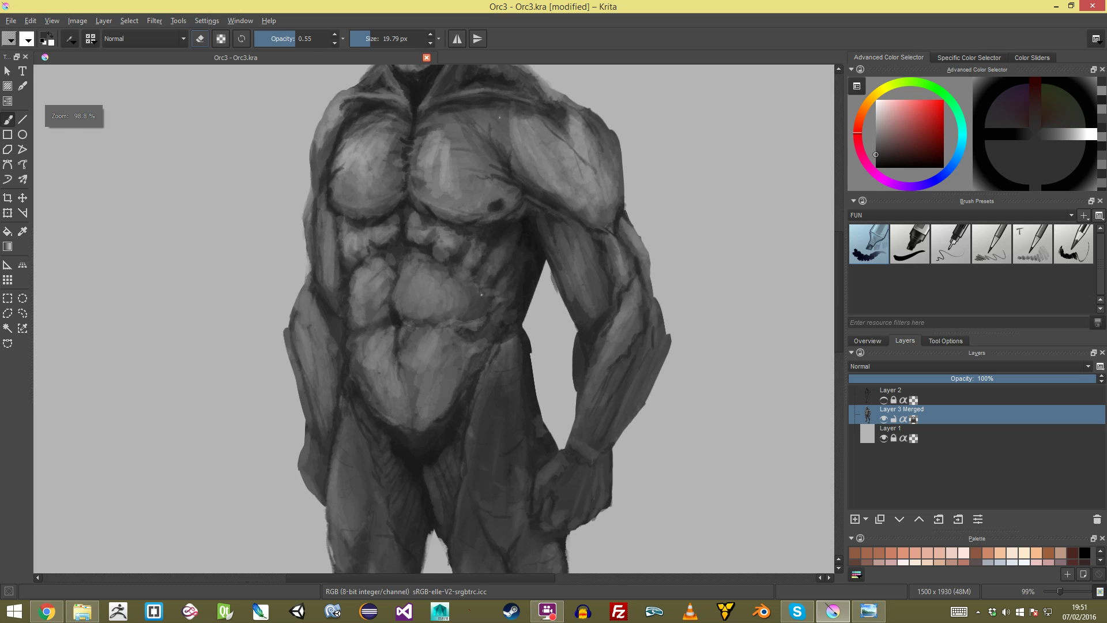
scroll(476, 364, "up", 4)
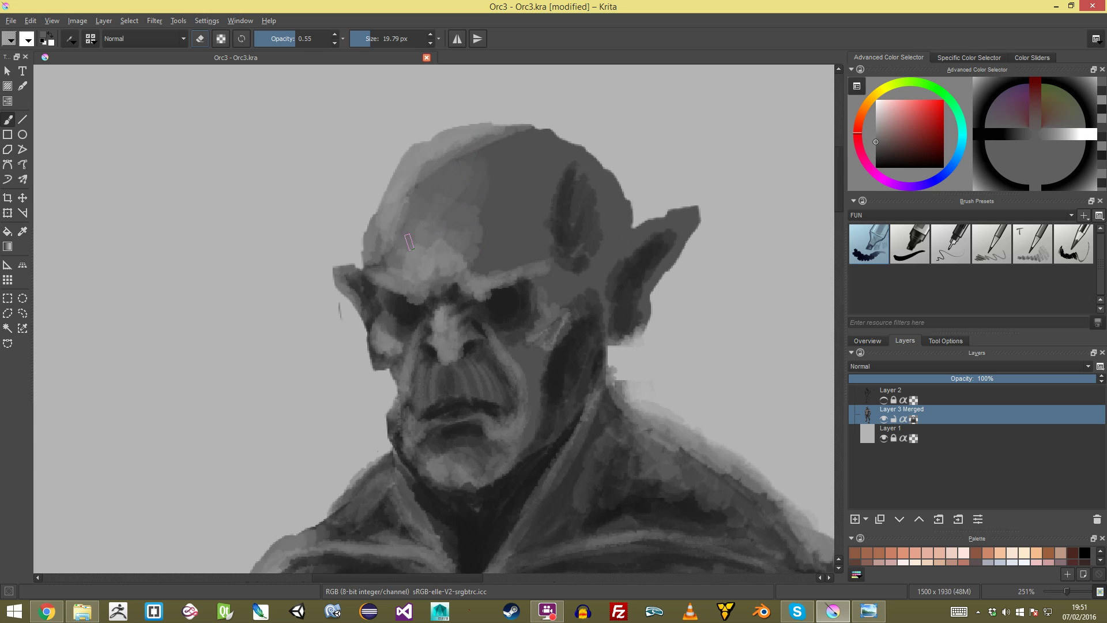
scroll(470, 259, "up", 2)
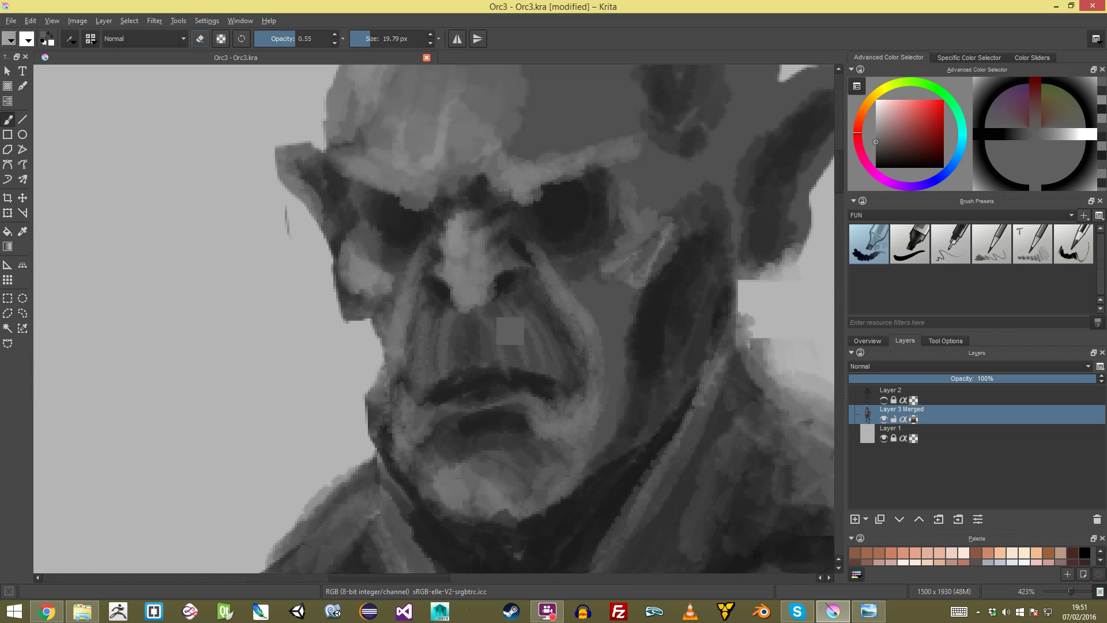
scroll(490, 364, "down", 3)
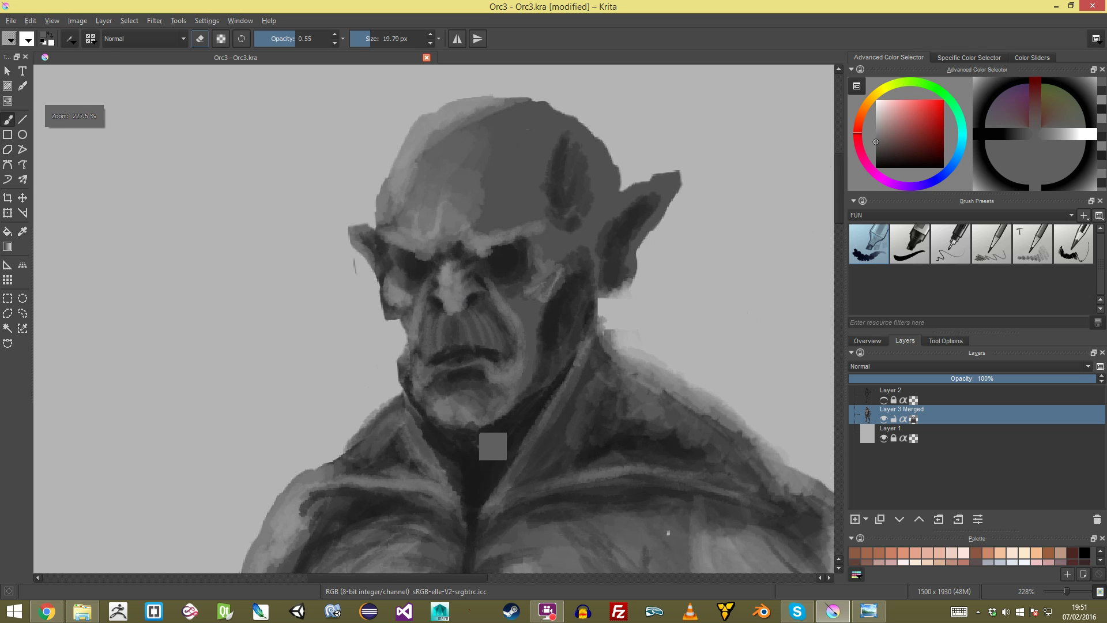
Step: Reshape the shadow beneath the lower lip with sampled dark and light greys, using 13.54 px and 18.80 px brushes
left_click(461, 414, "ctrl")
mouse_move(464, 398)
left_mouse_down()
mouse_move(476, 399)
mouse_move(451, 377)
left_mouse_up()
left_click(458, 376, "ctrl")
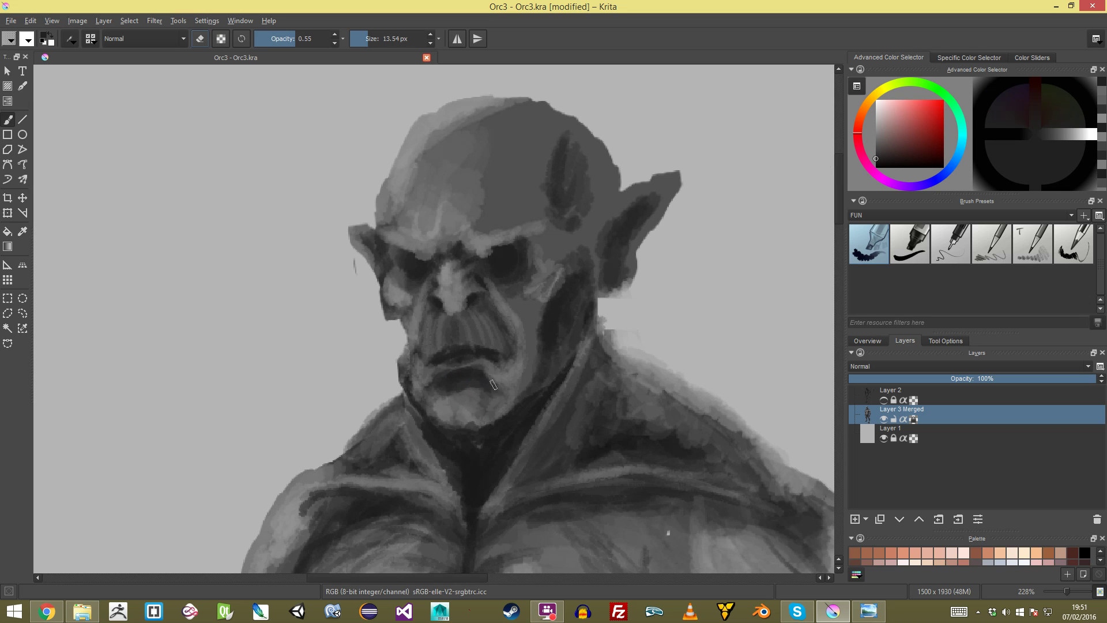
left_click(457, 406, "ctrl")
left_click_drag(443, 379, 444, 385)
left_click(439, 377, "ctrl")
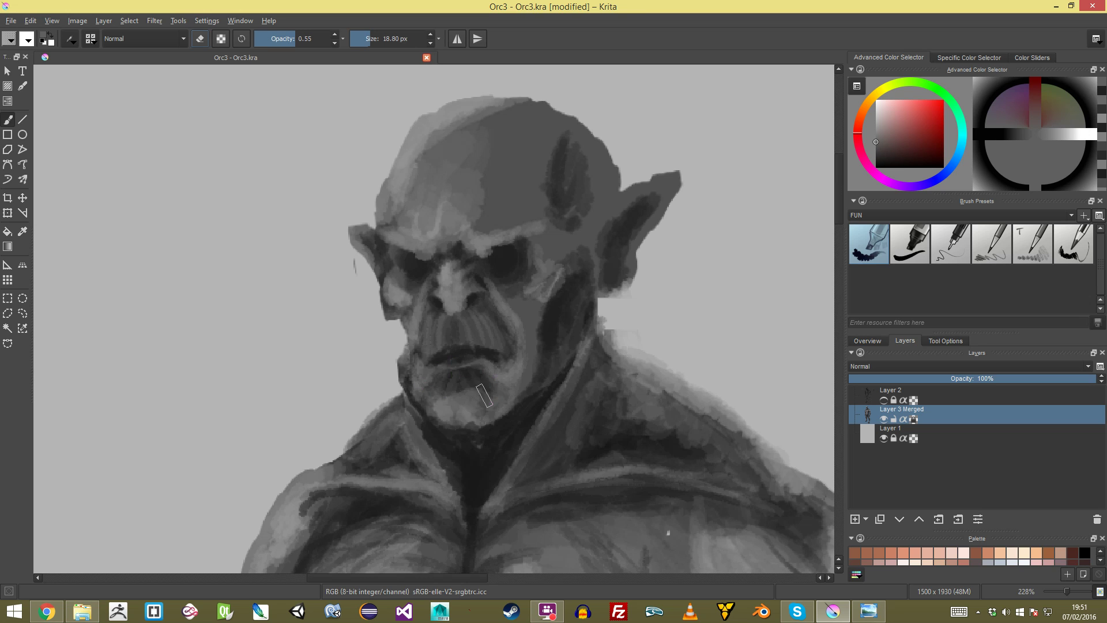
Step: Lighten the chin below the lower lip and darken its bottom edge with sampled greys, reducing the brush from 15.52 to 11.89 px
left_click(461, 397, "ctrl")
mouse_move(460, 386)
left_mouse_down()
mouse_move(437, 404)
mouse_move(490, 397)
mouse_move(457, 430)
mouse_move(447, 404)
mouse_move(503, 278)
mouse_move(539, 301)
mouse_move(459, 424)
left_mouse_up()
left_click(508, 268, "ctrl")
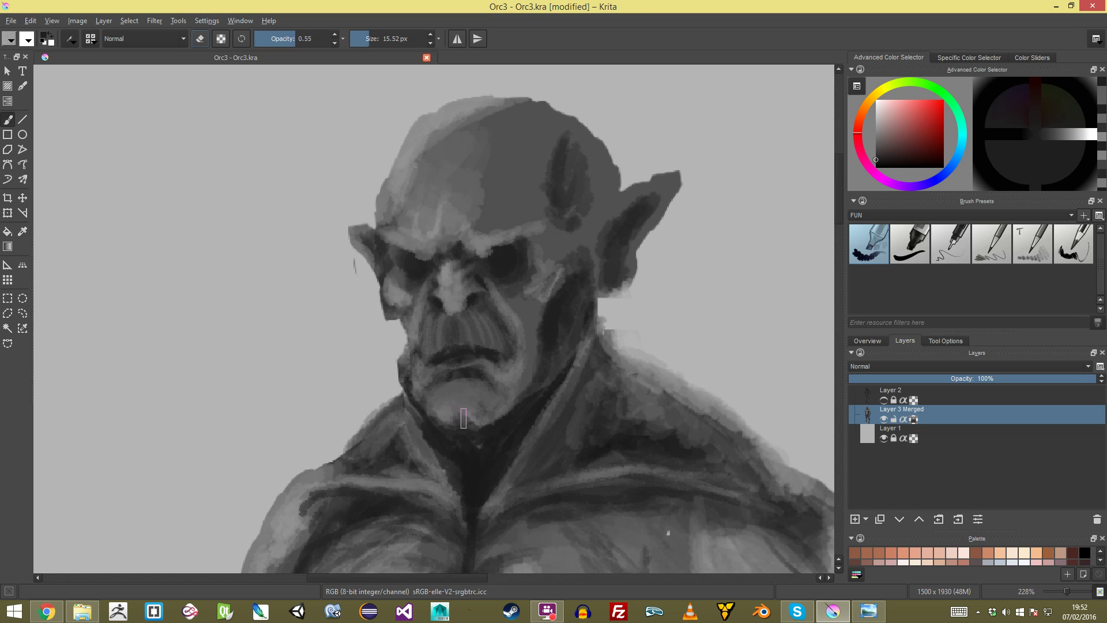
scroll(479, 427, "down", 8)
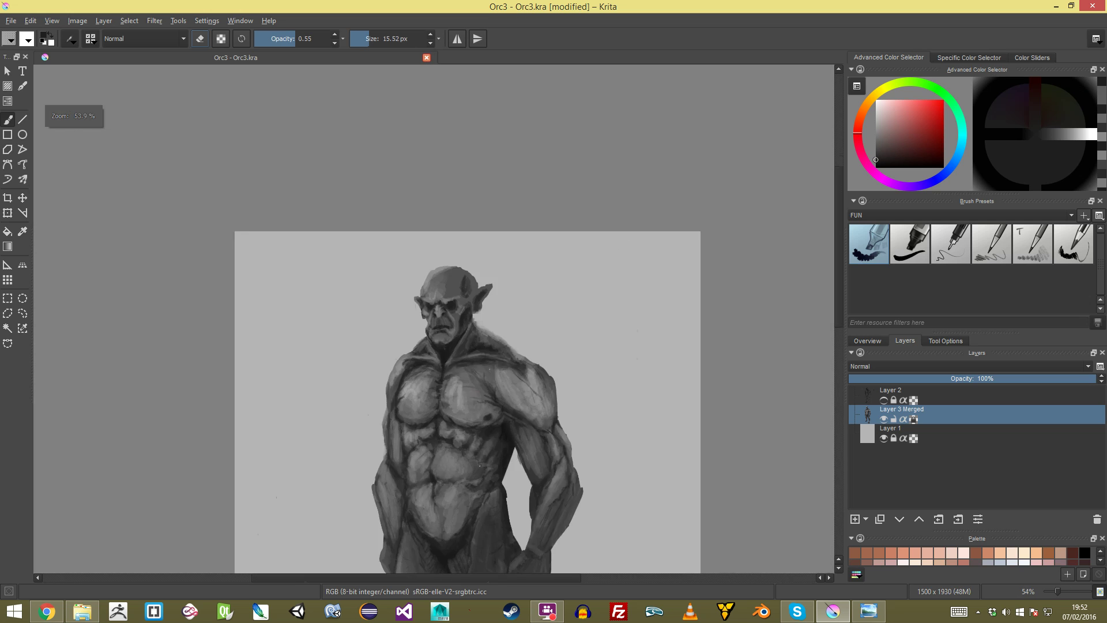
scroll(480, 427, "up", 9)
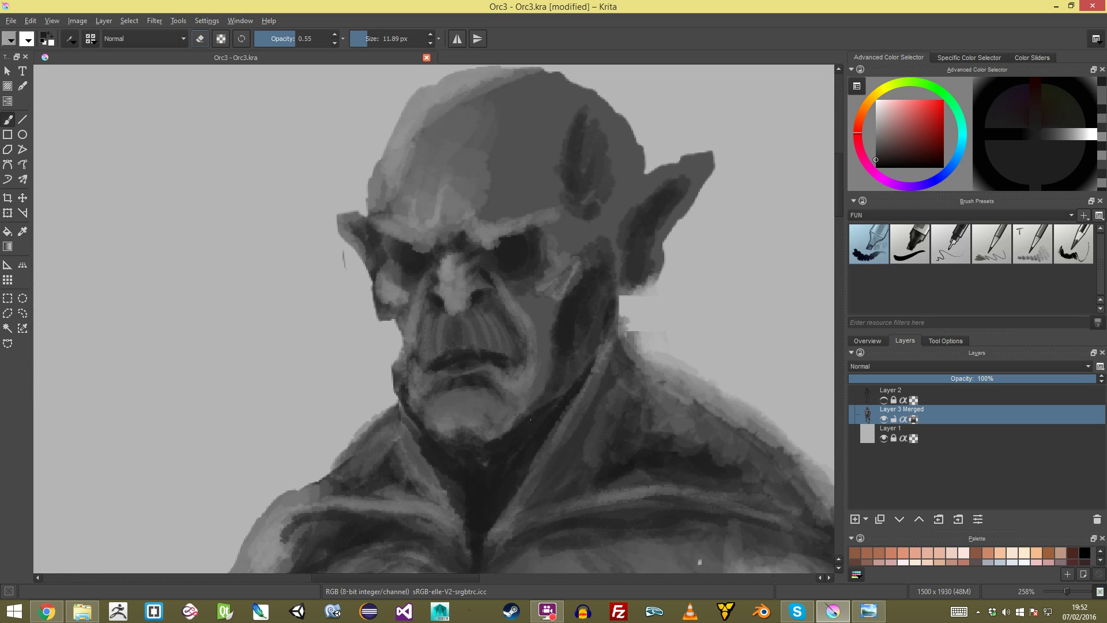
Step: Transform the merged figure layer: squash the orc's height slightly from the top, shift it up and left, and apply
scroll(434, 319, "down", 3)
scroll(434, 319, "up", 1)
scroll(434, 319, "down", 8)
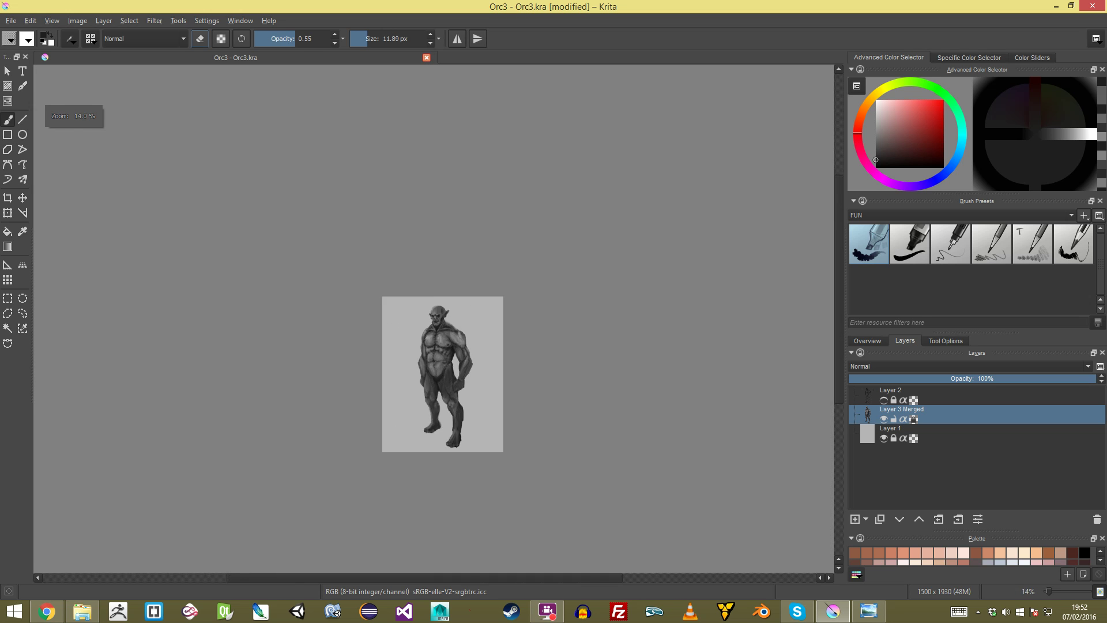
scroll(434, 319, "up", 3)
scroll(434, 319, "up", 1)
left_click_drag(433, 319, 432, 252)
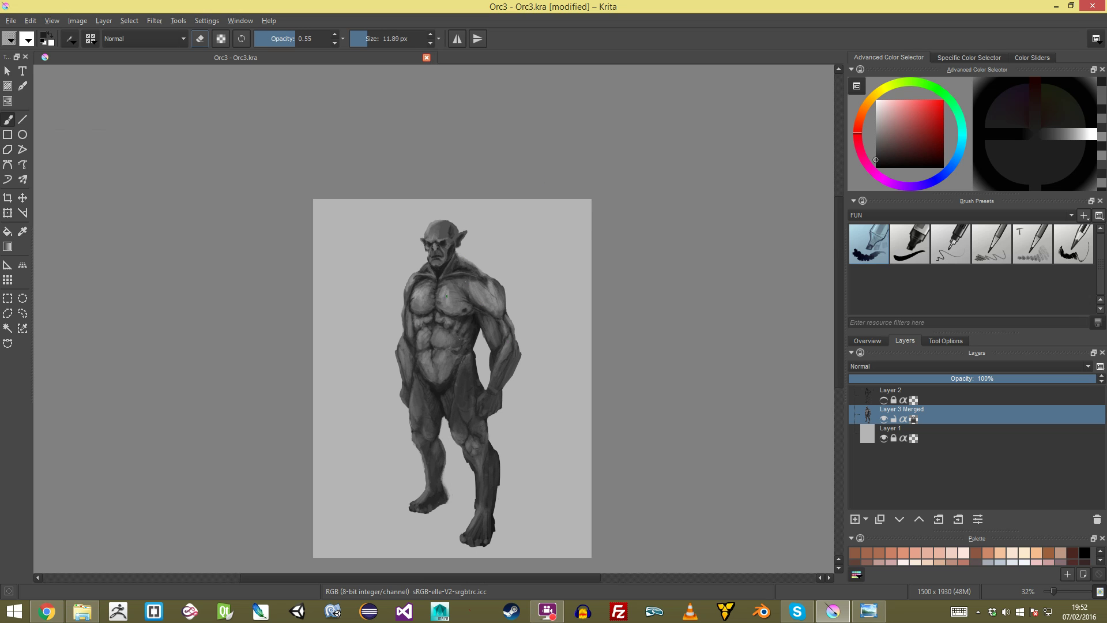
key("ctrl+t")
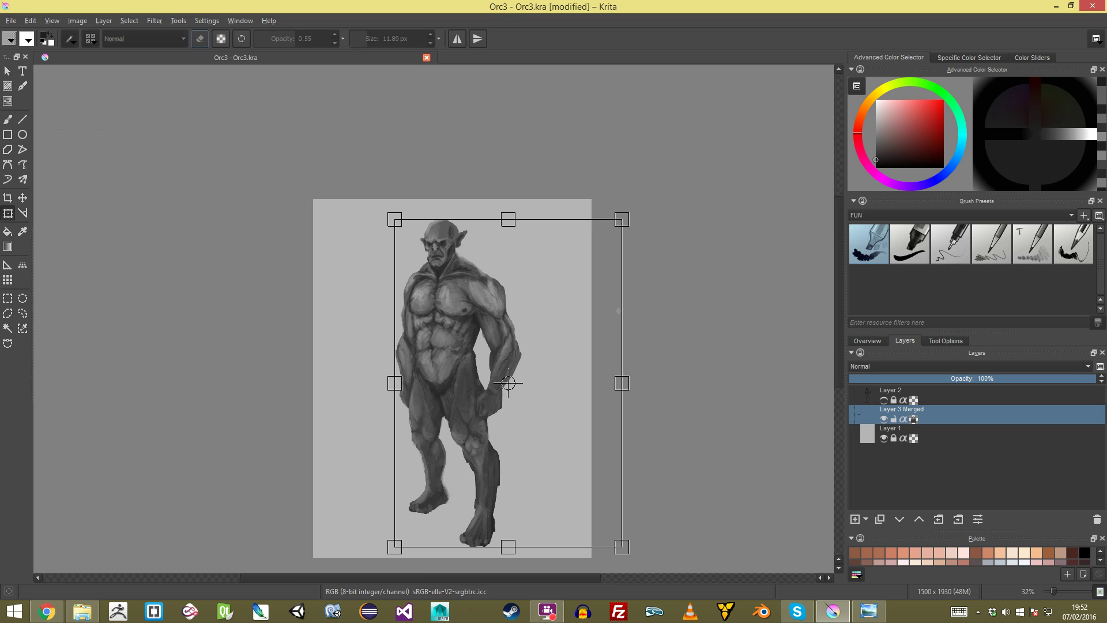
mouse_move(619, 311)
left_mouse_down()
mouse_move(672, 311)
mouse_move(618, 311)
left_mouse_up()
left_click_drag(508, 220, 508, 225)
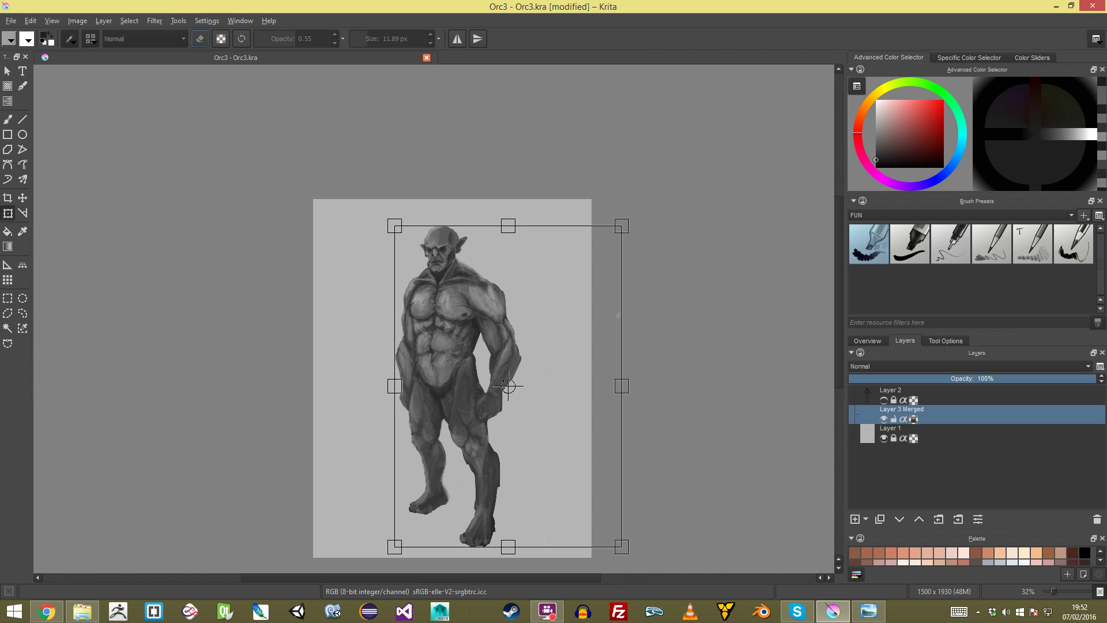
left_click_drag(508, 386, 498, 380)
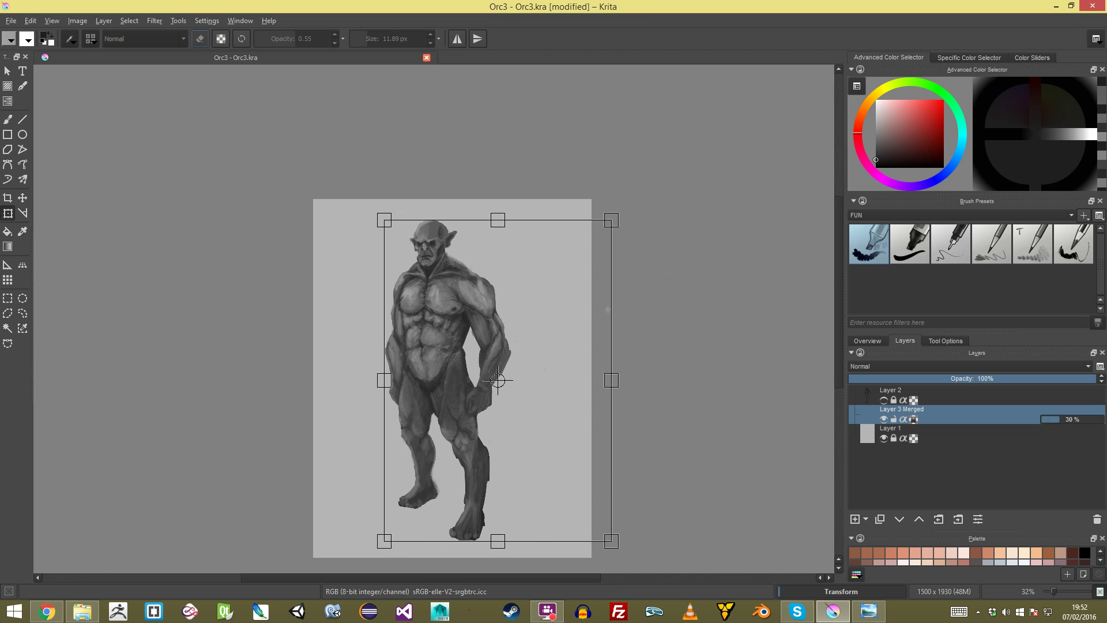
key("Return")
Step: Move the orc figure toward the left side of the canvas with the Transform tool
left_click(450, 346)
left_click_drag(450, 346, 352, 354)
left_click_drag(400, 389, 455, 382)
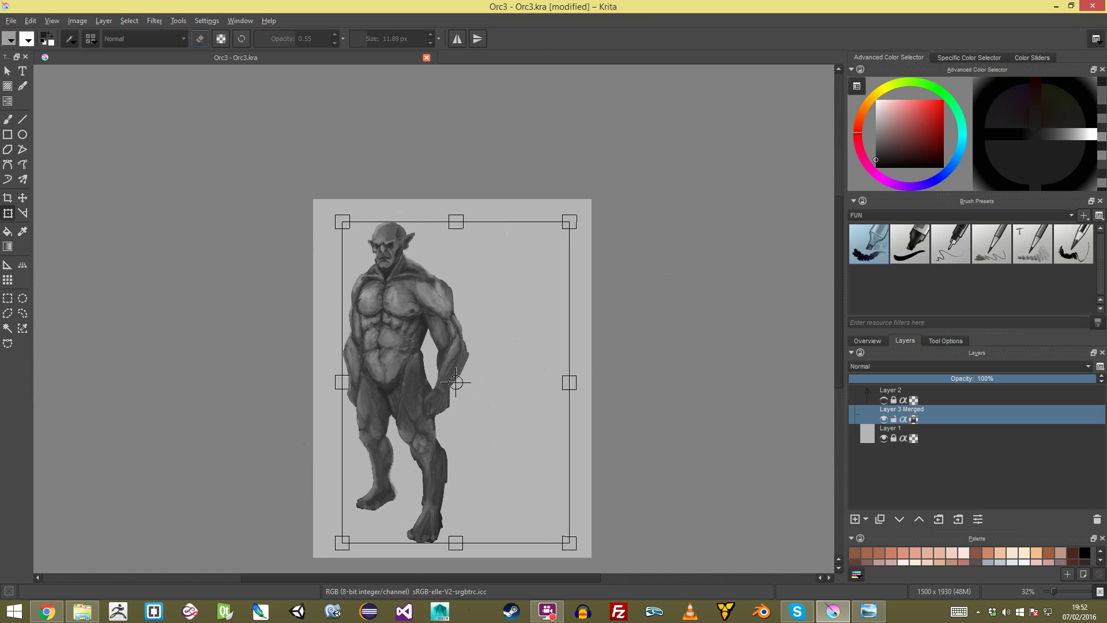
Step: Outline the area beside the orc with a freehand selection, clear the stray pixels inside it, and deselect
left_click(7, 71)
left_click(23, 313)
mouse_move(592, 324)
left_mouse_down()
mouse_move(575, 263)
mouse_move(679, 321)
mouse_move(608, 184)
left_mouse_up()
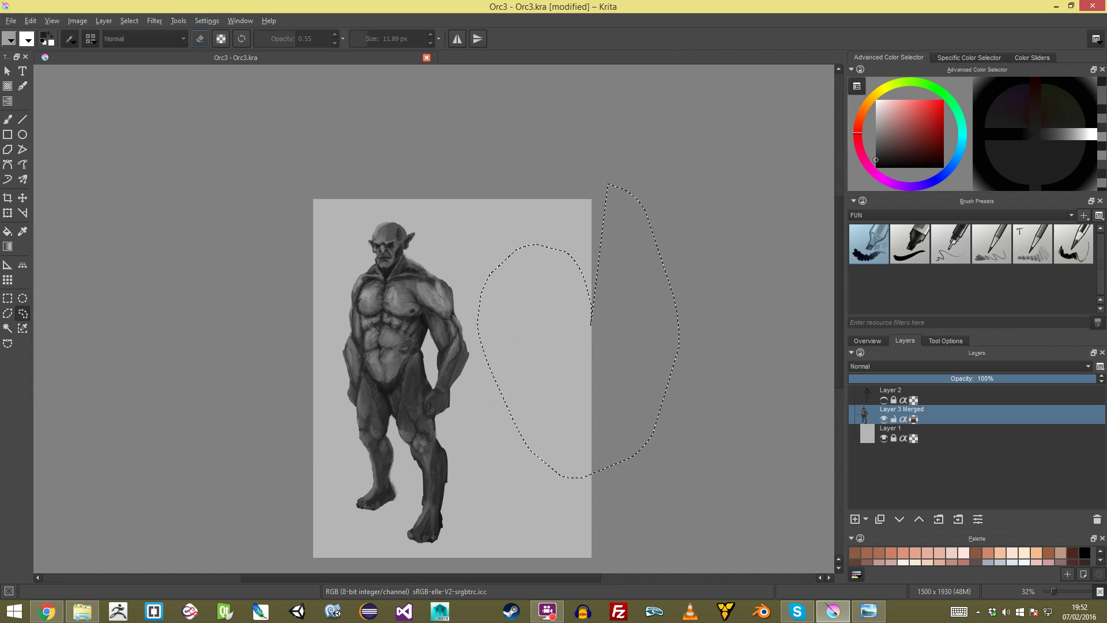
key("ctrl+shift+a")
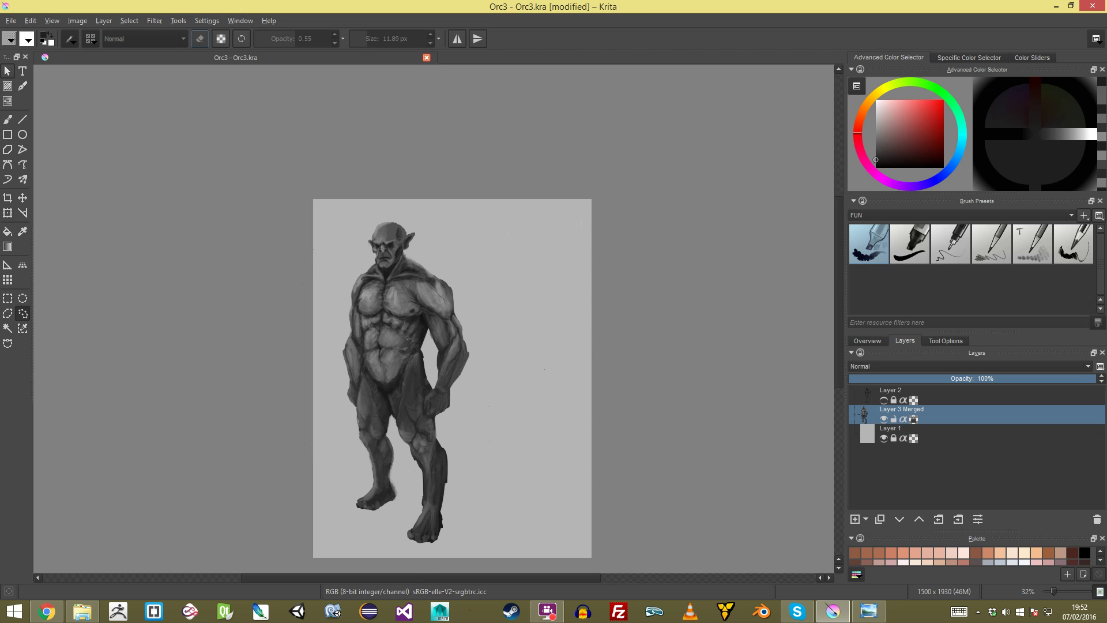
Step: Try to transform the orc back to the canvas centre with an altered shape, and undo the applied transform
key("ctrl+t")
left_click_drag(403, 382, 457, 382)
key("Return")
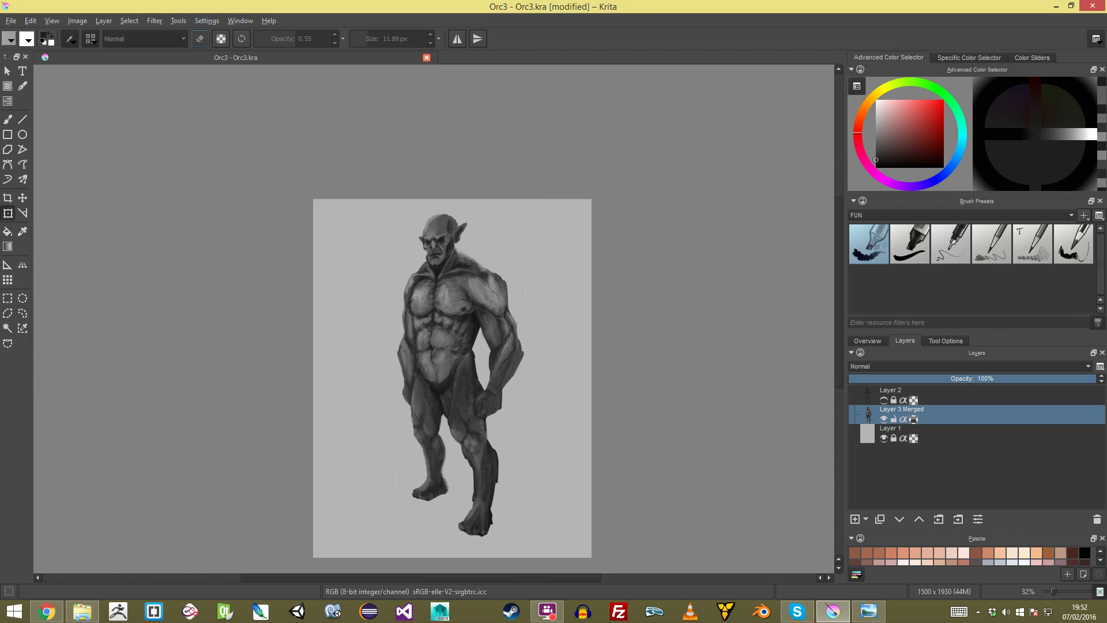
key("ctrl+z")
Step: Move the orc to the canvas centre with a slight rotation, apply the transform, fine-tune its position, and save the document
left_click_drag(407, 383, 525, 381)
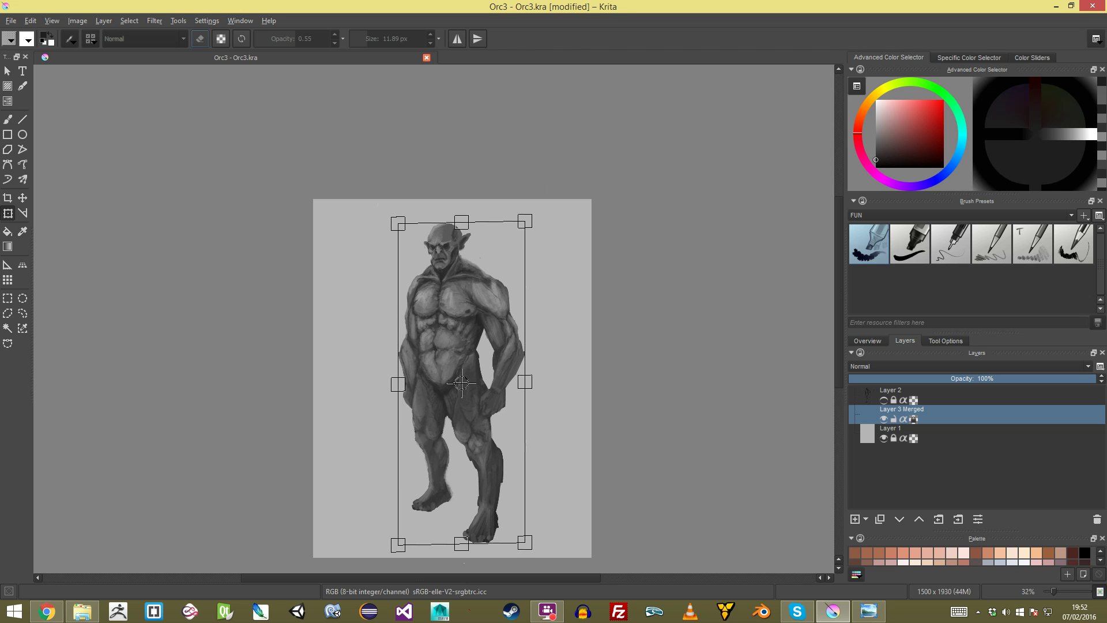
key("Return")
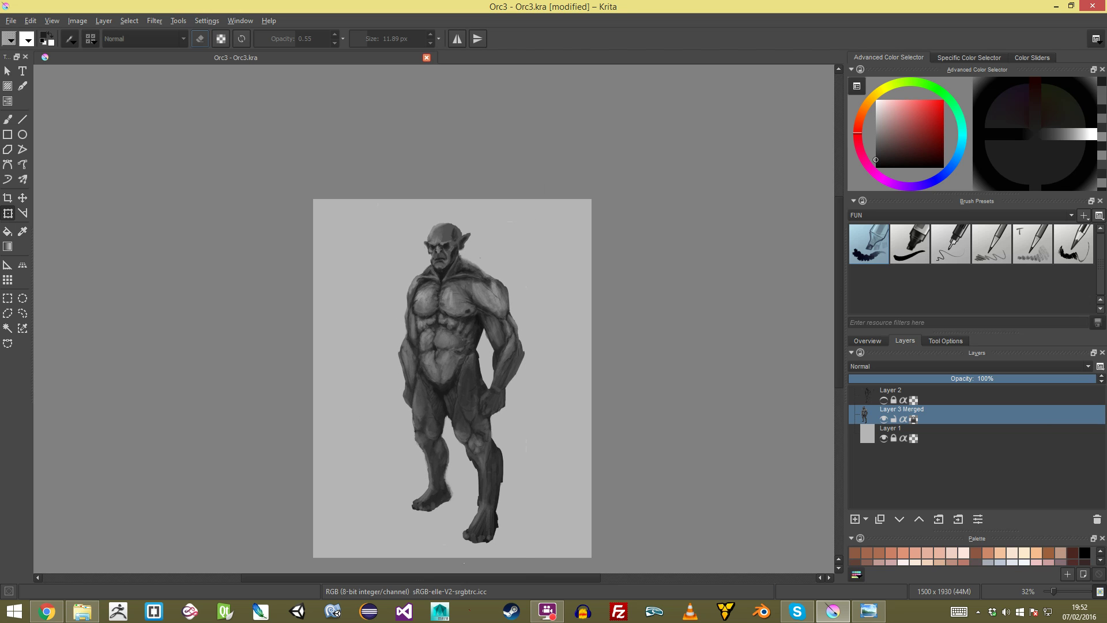
mouse_move(384, 313)
left_mouse_down()
mouse_move(396, 270)
mouse_move(396, 314)
left_mouse_up()
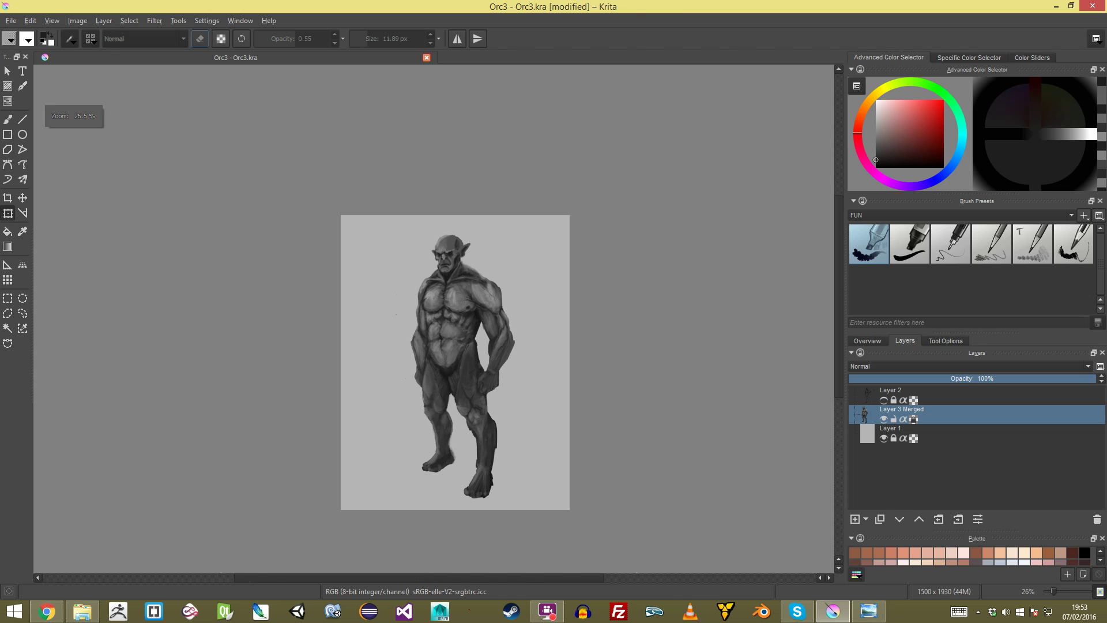
key("ctrl+t")
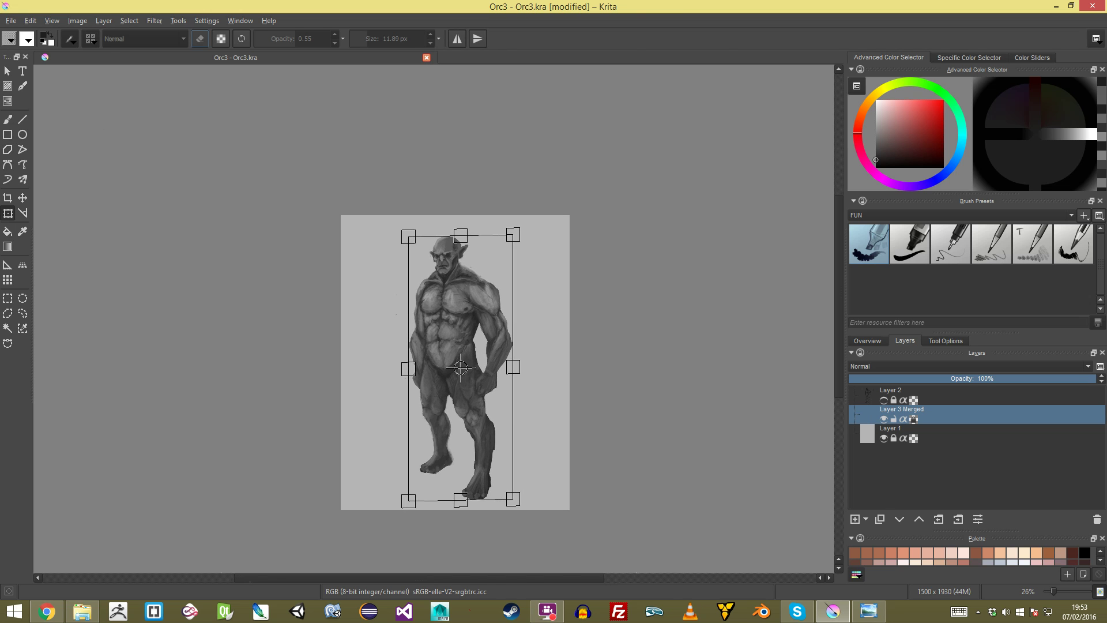
key("Return")
key("ctrl+s")
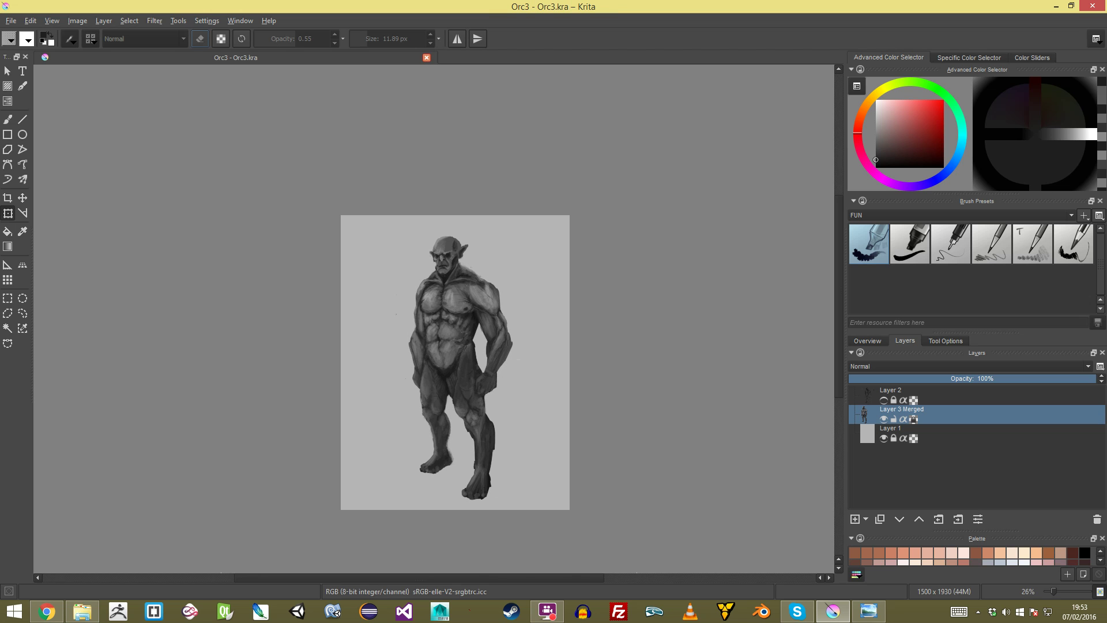
Step: Return to the freehand brush, sample a mid grey from the torso, and touch up the abdominal muscles at 17.23 px
key("b")
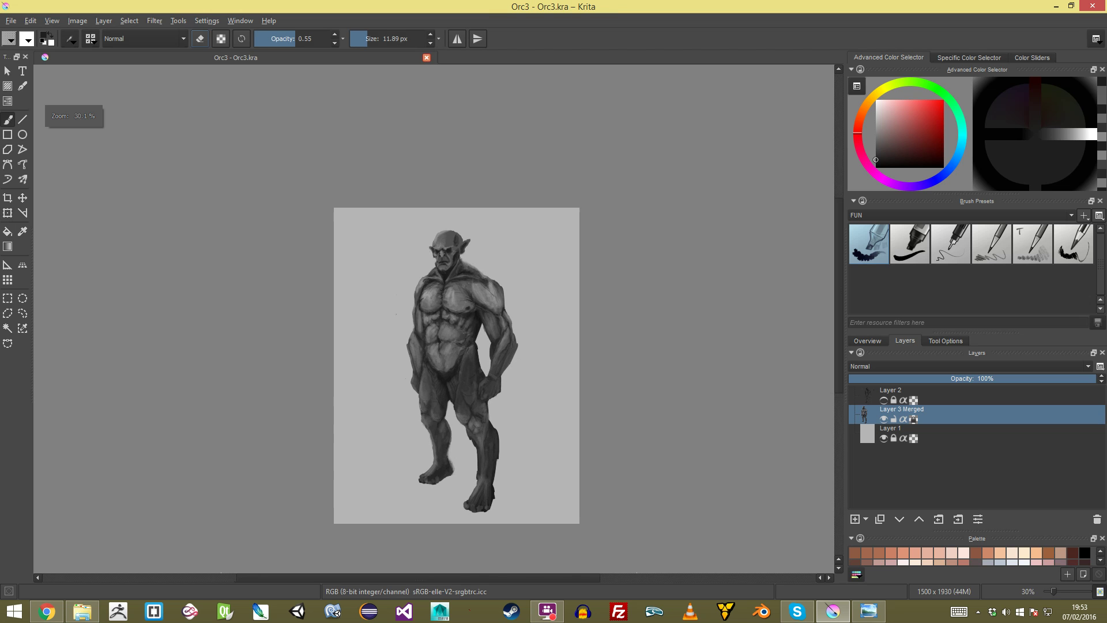
scroll(434, 319, "up", 5)
scroll(433, 319, "down", 3)
scroll(423, 400, "up", 4)
mouse_move(426, 333)
left_mouse_down()
mouse_move(426, 311)
mouse_move(450, 307)
left_mouse_up()
left_click(426, 312, "ctrl")
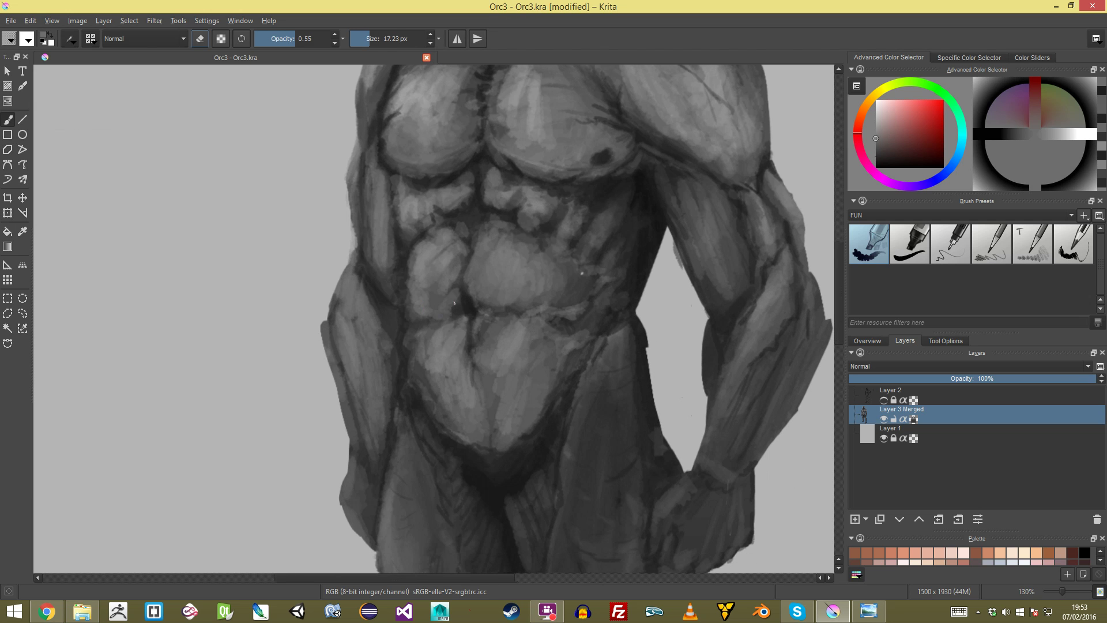
scroll(431, 305, "down", 4)
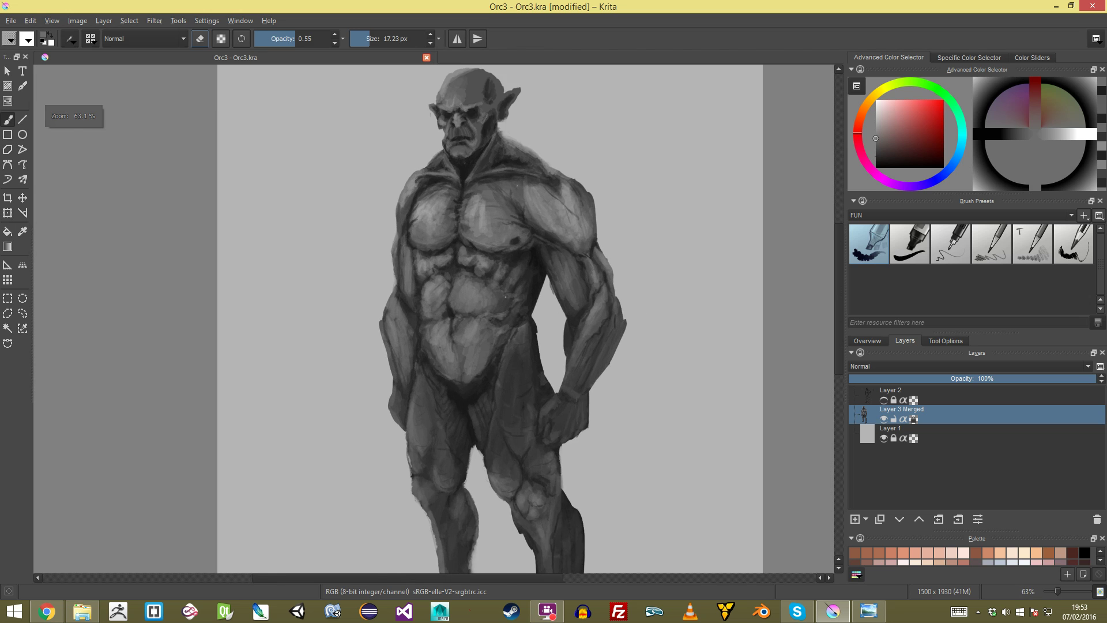
Step: Enlarge the brush to 23.98 px and highlight the hip and the upper parts of both thighs
scroll(431, 315, "up", 4)
left_click_drag(503, 411, 455, 324)
key("bracketright")
mouse_move(568, 247)
left_mouse_down()
mouse_move(541, 296)
mouse_move(554, 296)
mouse_move(520, 339)
left_mouse_up()
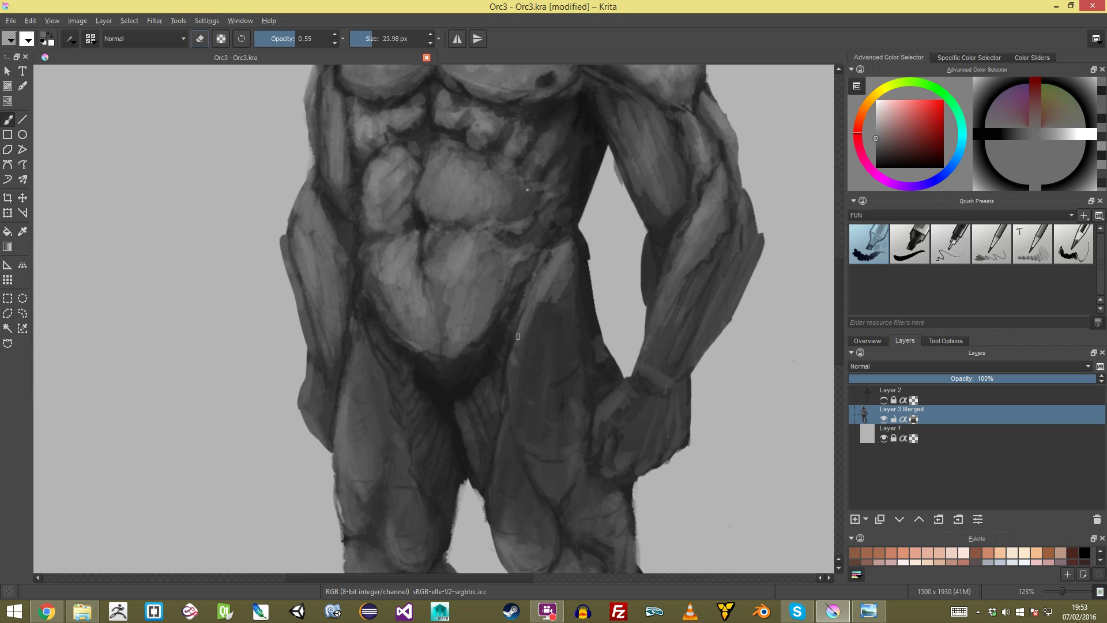
mouse_move(358, 312)
left_mouse_down()
mouse_move(354, 345)
mouse_move(386, 390)
left_mouse_up()
scroll(385, 389, "down", 5)
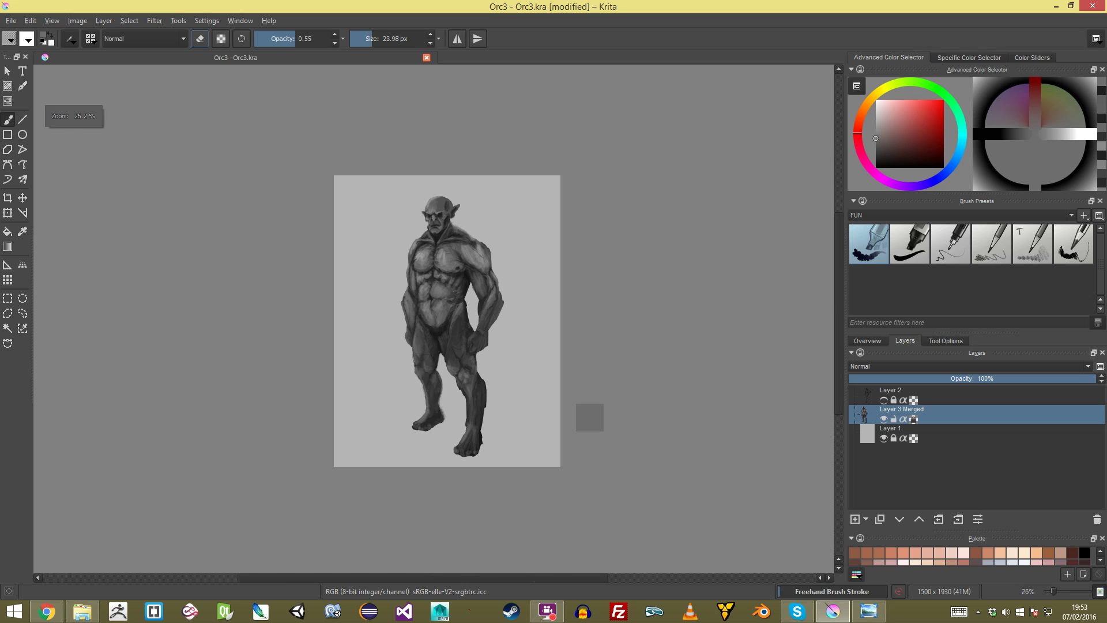
Step: Sample a dark grey to touch up the orc's upper body, and erase along the edge of the figure's right arm at 25.71 px
scroll(590, 419, "up", 5)
left_click(517, 246, "ctrl")
left_click_drag(518, 214, 514, 206)
scroll(531, 214, "down", 4)
scroll(364, 292, "up", 6)
key("e")
left_click_drag(357, 286, 364, 309)
scroll(450, 300, "down", 5)
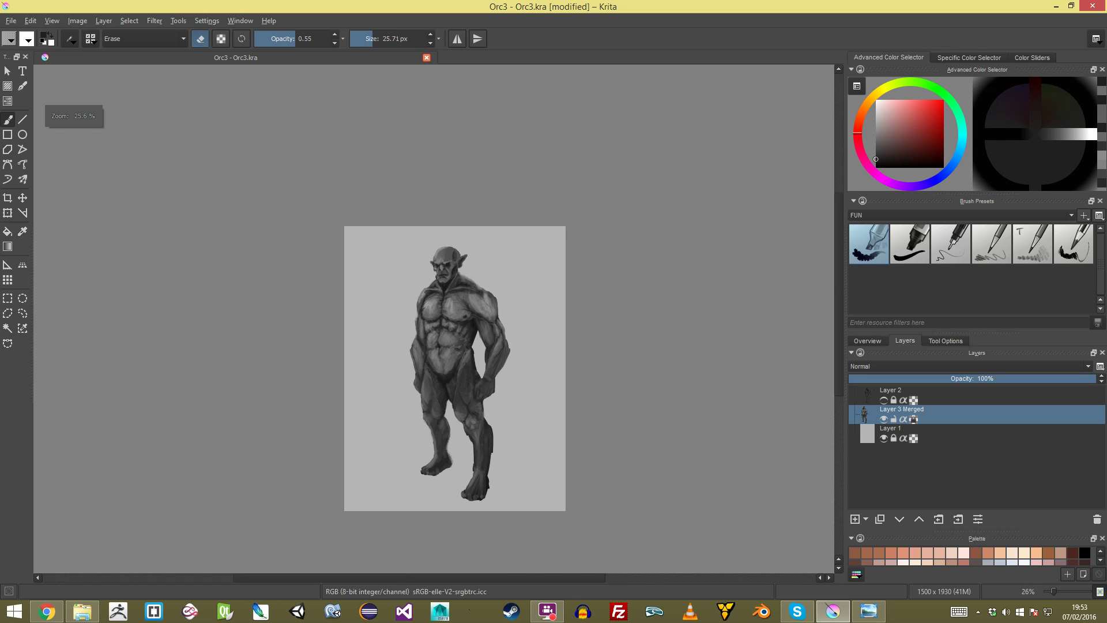
scroll(450, 300, "up", 5)
scroll(450, 300, "down", 5)
scroll(434, 319, "up", 4)
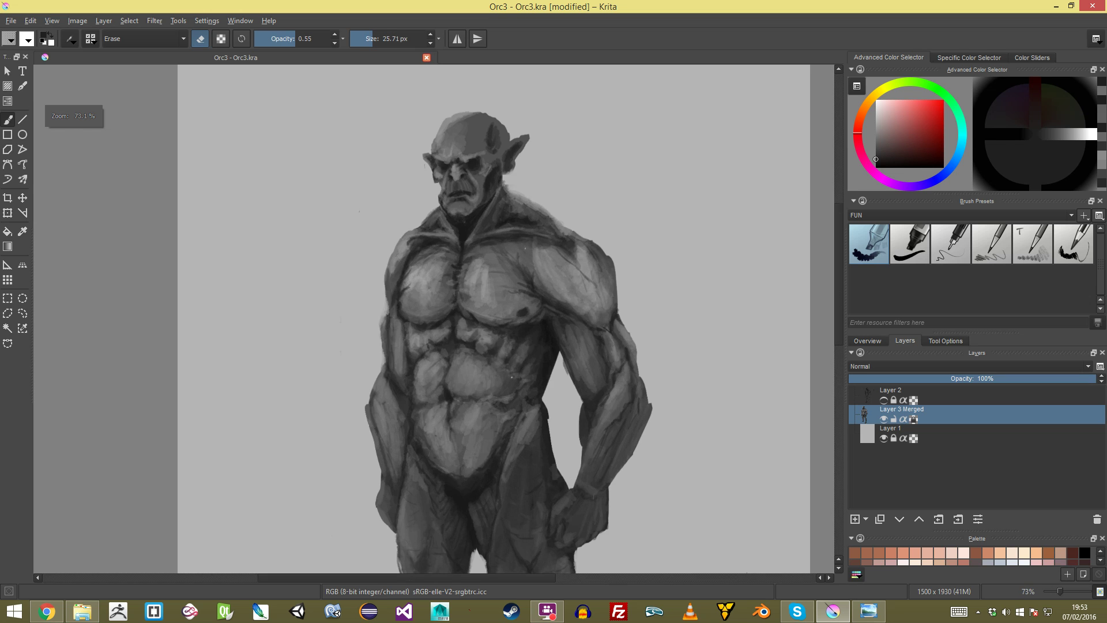
Step: Return to painting with a sampled mid grey and shade the figure's left shoulder and upper arm at 40.26 px
key("e")
left_click(560, 270, "ctrl")
left_click_drag(540, 255, 556, 254)
mouse_move(559, 299)
left_mouse_down()
mouse_move(506, 247)
mouse_move(527, 306)
mouse_move(588, 354)
left_mouse_up()
scroll(434, 319, "down", 3)
scroll(434, 319, "up", 4)
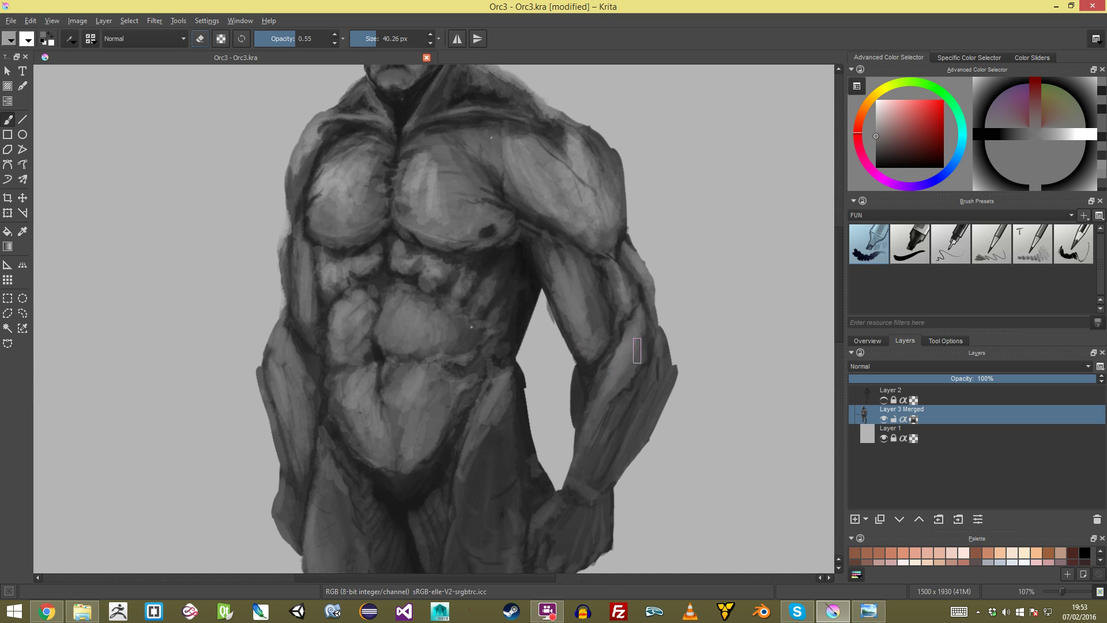
Step: Reduce the brush to 23.31 px and lighten the muscles of the figure's left forearm
key("bracketleft")
key("bracketleft")
key("bracketleft")
mouse_move(634, 407)
left_mouse_down()
mouse_move(619, 460)
mouse_move(619, 320)
mouse_move(616, 376)
left_mouse_up()
left_click_drag(623, 334, 625, 382)
scroll(629, 395, "down", 4)
scroll(630, 395, "up", 3)
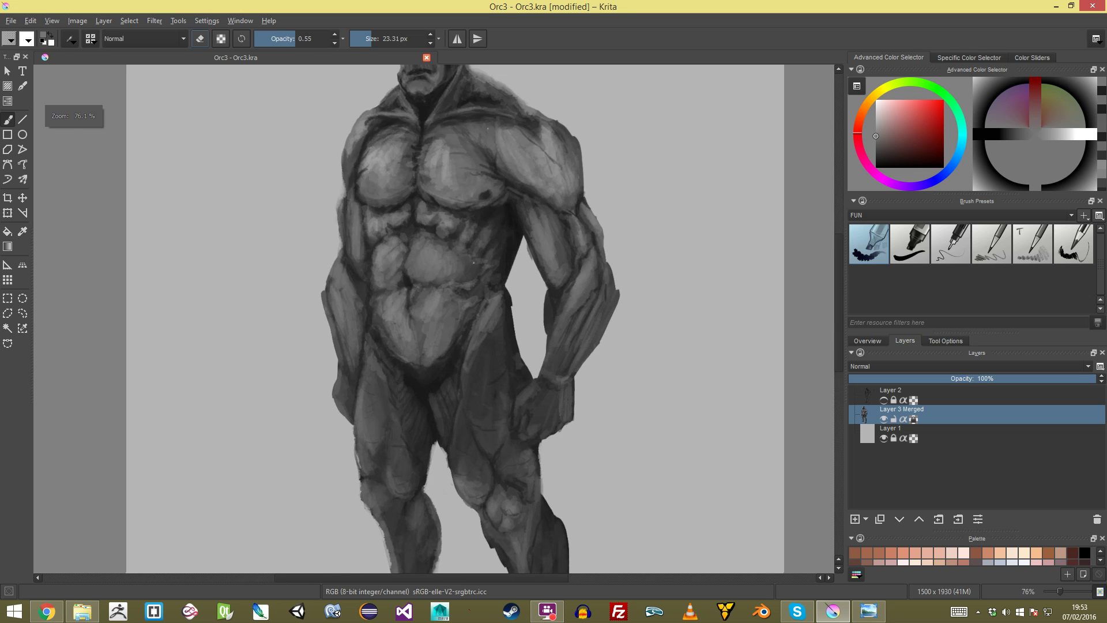
Step: Shade the figure's right forearm with a dark grey at 23.31 px
scroll(533, 353, "up", 2)
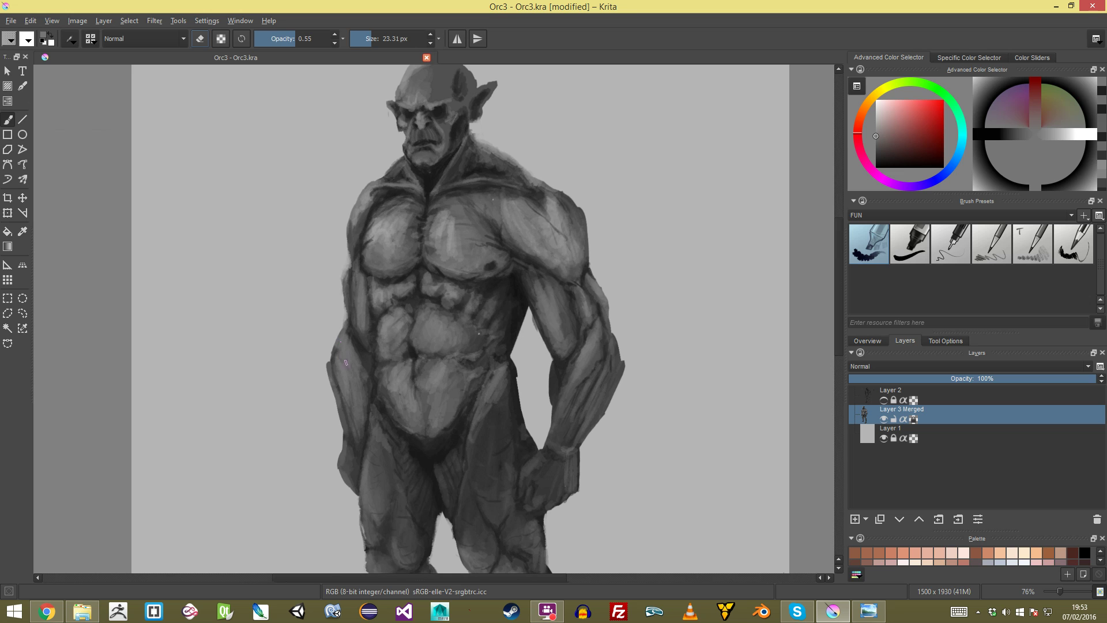
scroll(345, 340, "down", 4)
scroll(310, 348, "up", 6)
left_click_drag(310, 348, 325, 431)
scroll(336, 451, "down", 4)
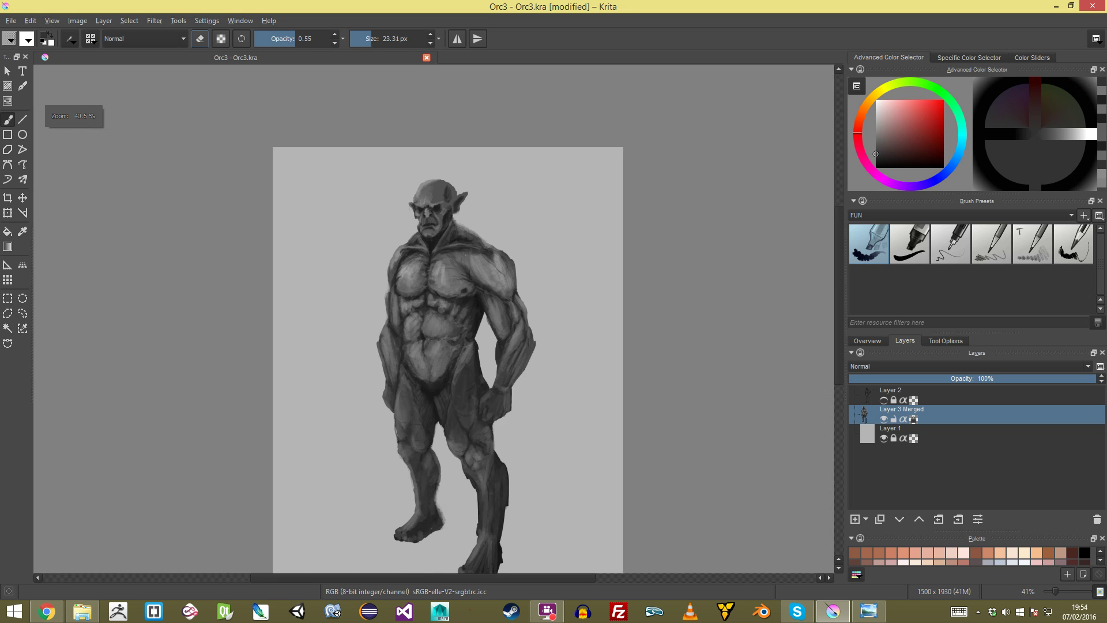
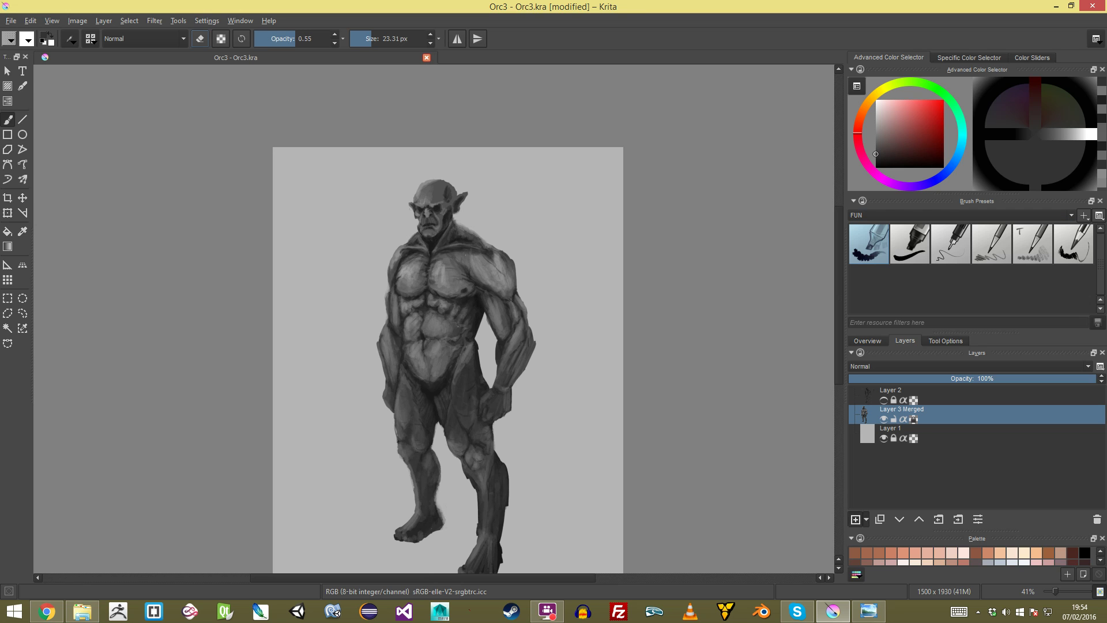
Step: Add a paint layer above the merged orc layer, choose a near-white colour, and highlight the figure's right pectoral at 21.72 px
left_click(855, 519)
left_click(876, 100)
left_click(876, 104)
mouse_move(340, 251)
left_mouse_down()
mouse_move(339, 191)
mouse_move(358, 190)
mouse_move(350, 217)
left_mouse_up()
scroll(433, 319, "down", 5)
scroll(434, 319, "up", 6)
mouse_move(452, 128)
left_mouse_down()
mouse_move(433, 162)
mouse_move(461, 182)
mouse_move(467, 164)
mouse_move(488, 190)
left_mouse_up()
key("minus")
key("minus")
key("minus")
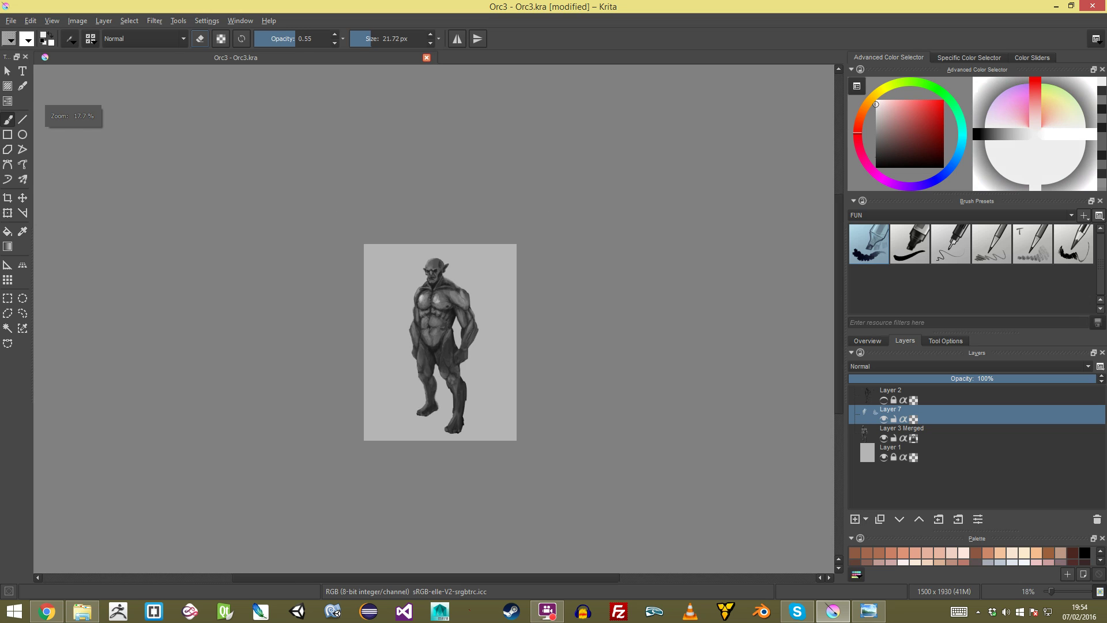
key("plus")
key("plus")
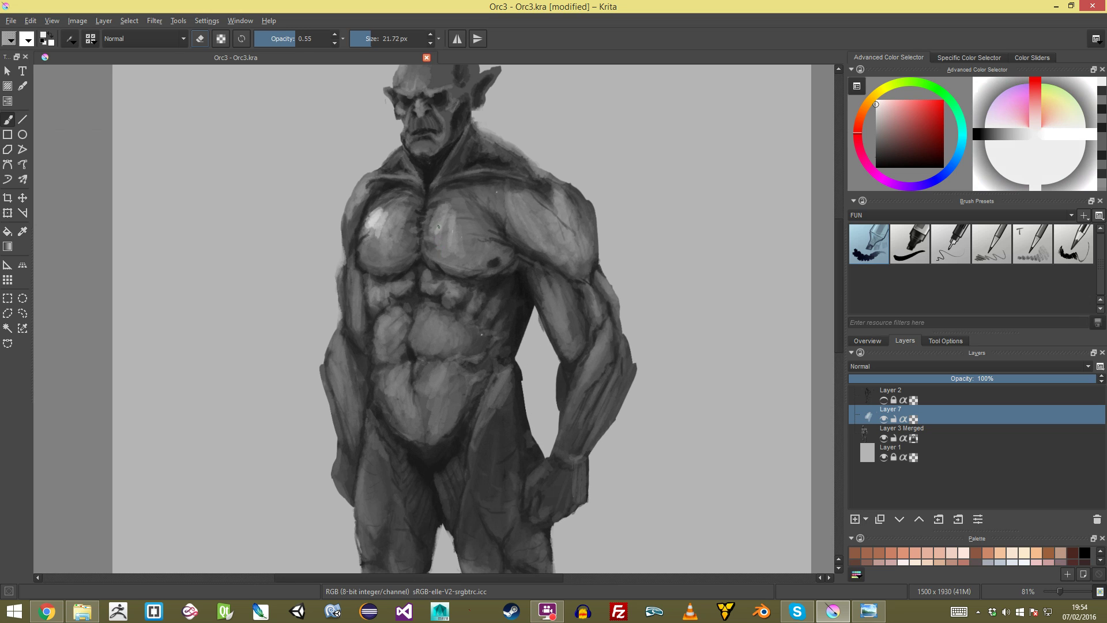
Step: Highlight the figure's left pectoral and the edge of the bald head, reducing the brush to 13.77 px for the head
mouse_move(445, 227)
left_mouse_down()
mouse_move(450, 237)
mouse_move(473, 229)
left_mouse_up()
mouse_move(429, 196)
left_mouse_down()
mouse_move(450, 337)
mouse_move(424, 145)
mouse_move(452, 111)
left_mouse_up()
mouse_move(427, 120)
left_mouse_down()
mouse_move(457, 113)
mouse_move(413, 153)
left_mouse_up()
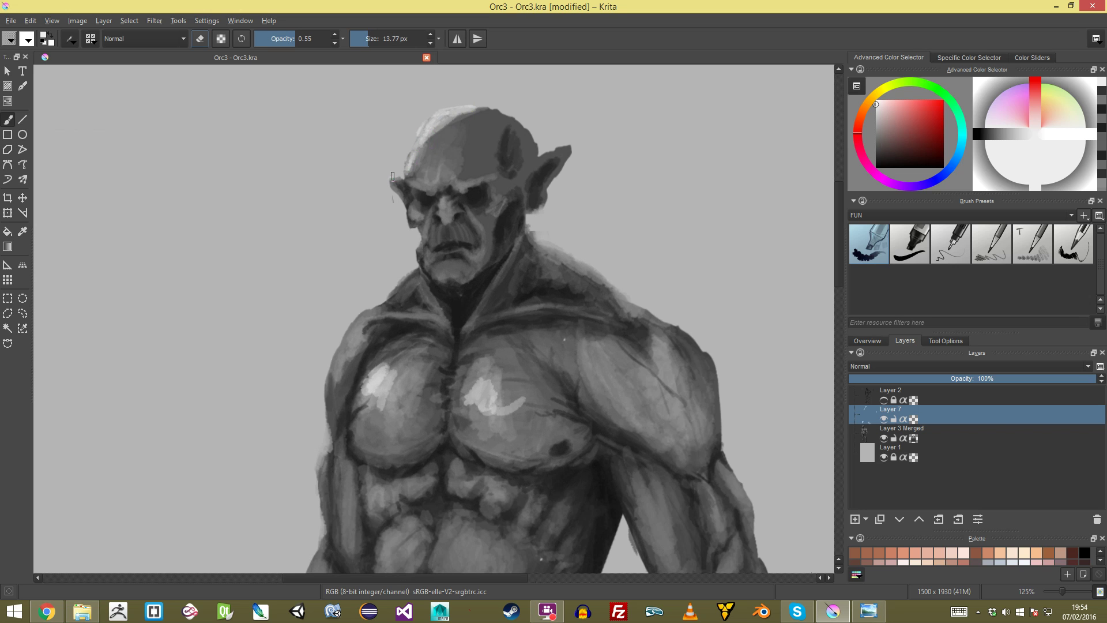
Step: Reduce the brush to 7.25 px and add fine highlights to the nose and the area around the mouth
key("bracketleft")
mouse_move(439, 206)
left_mouse_down()
mouse_move(440, 289)
mouse_move(439, 175)
left_mouse_up()
key("bracketleft")
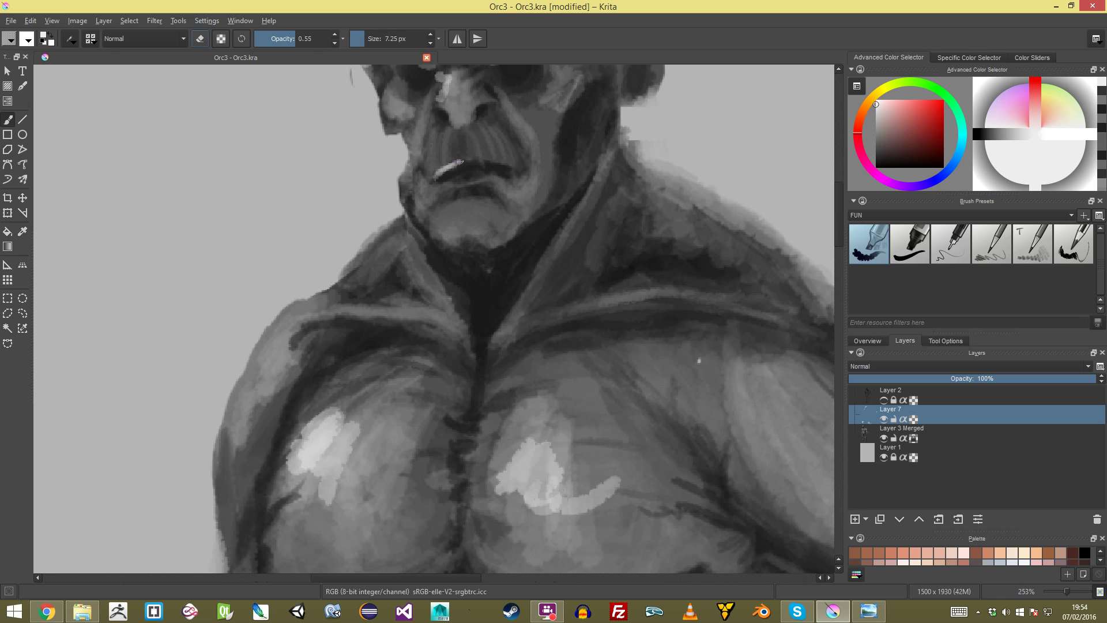
key("2")
scroll(640, 352, "up", 6)
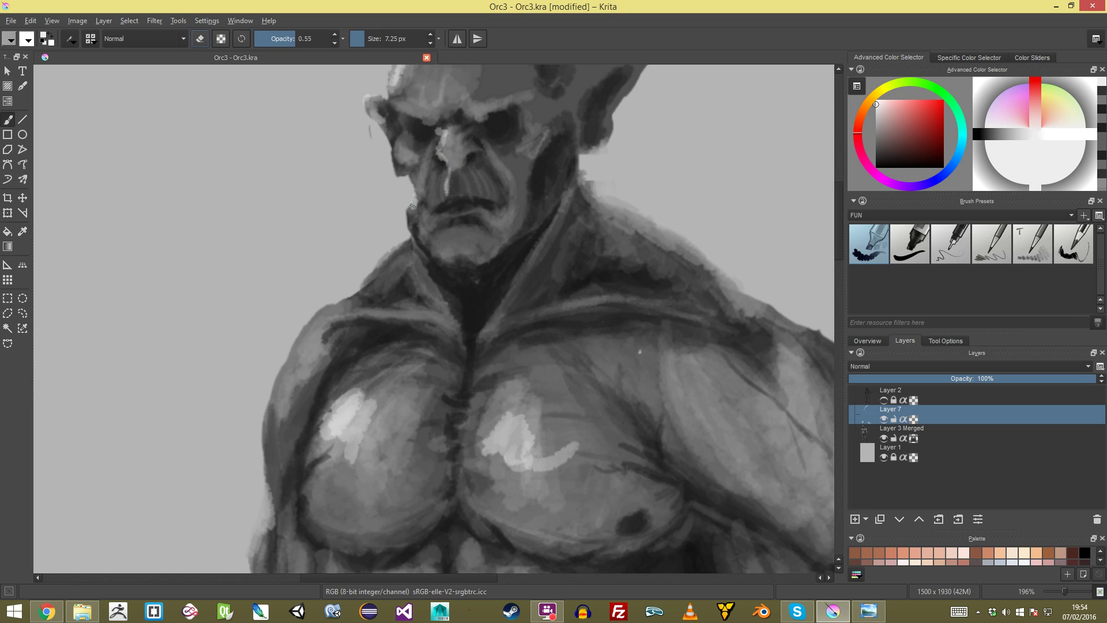
key("2")
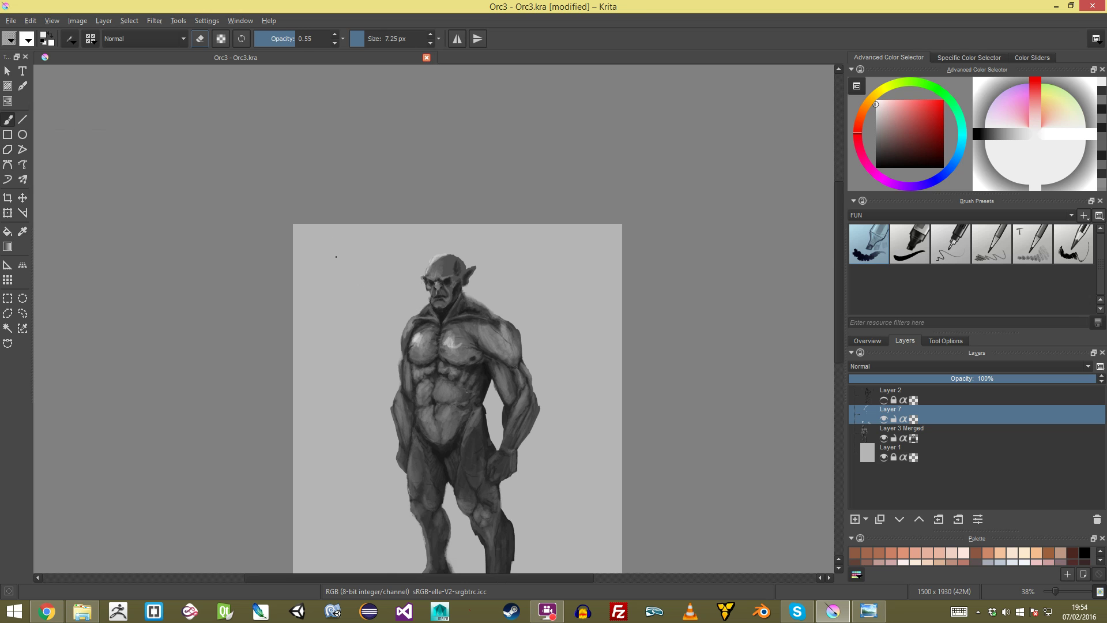
Step: Highlight the figure's right collarbone and the side of the neck at 7.25 px
scroll(620, 283, "up", 5)
left_click_drag(379, 255, 456, 252)
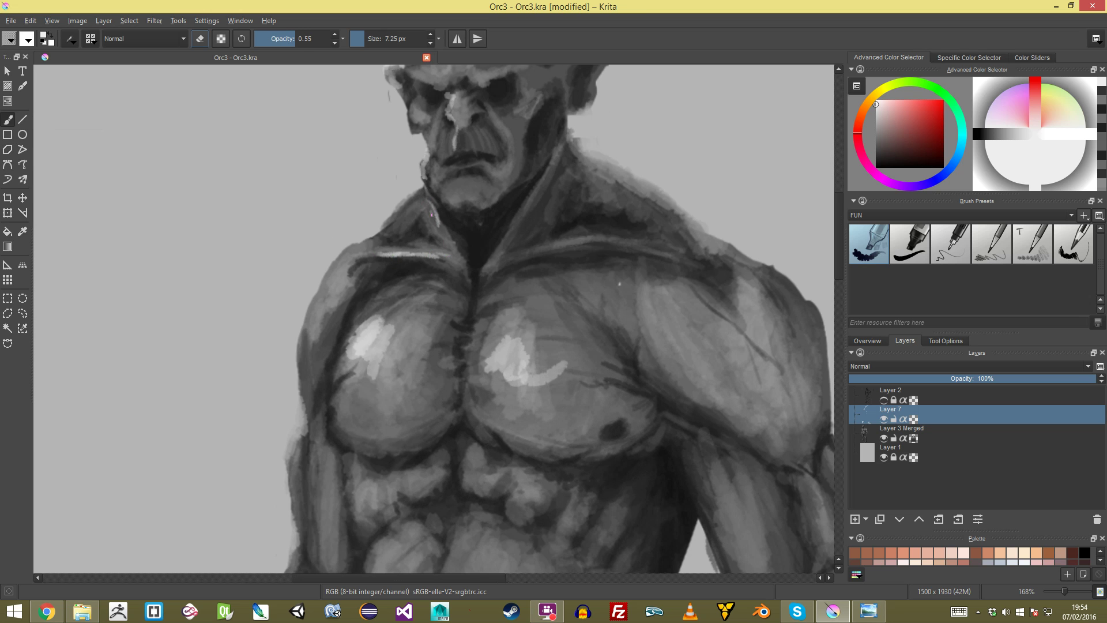
key("2")
scroll(452, 248, "up", 4)
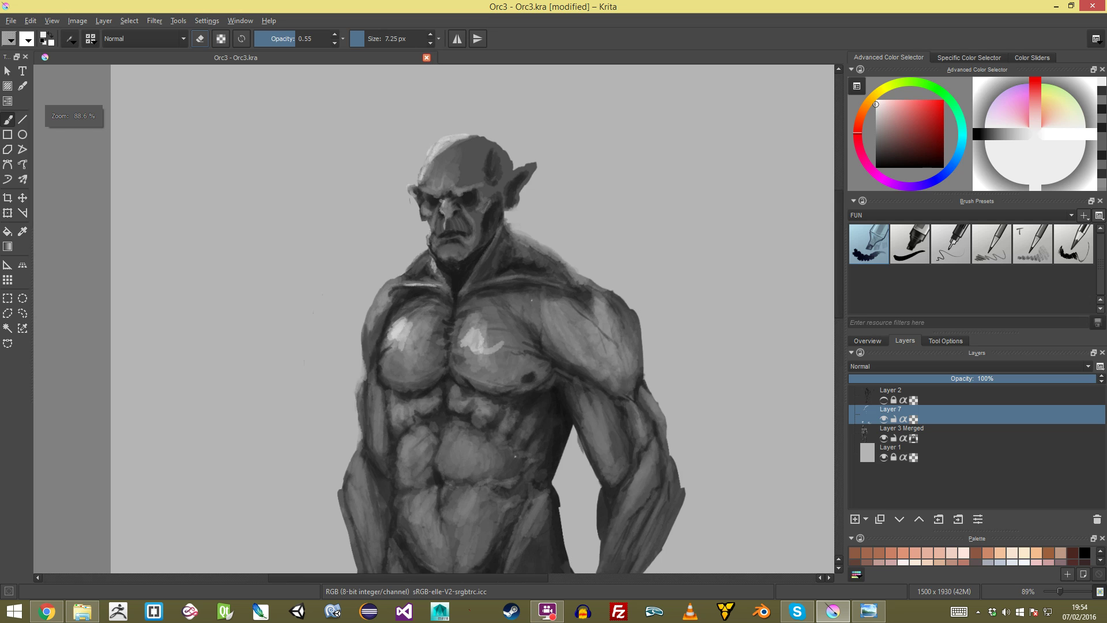
left_click_drag(443, 272, 398, 335)
key("ctrl+z")
mouse_move(465, 242)
left_mouse_down()
mouse_move(430, 299)
mouse_move(424, 342)
left_mouse_up()
key("ctrl+z")
Step: Paint near-white highlights on the upper abdominal muscles of the figure's right side, enlarging the brush to 14.99 px
left_click_drag(361, 384, 414, 285)
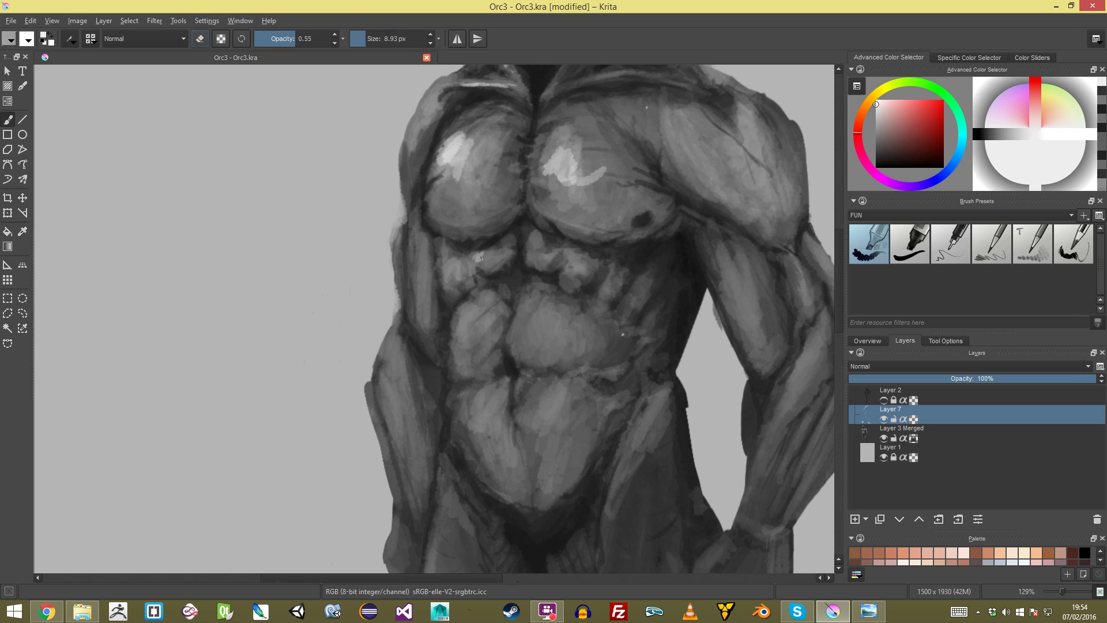
left_click_drag(459, 263, 464, 263)
scroll(459, 267, "down", 5)
scroll(460, 266, "up", 5)
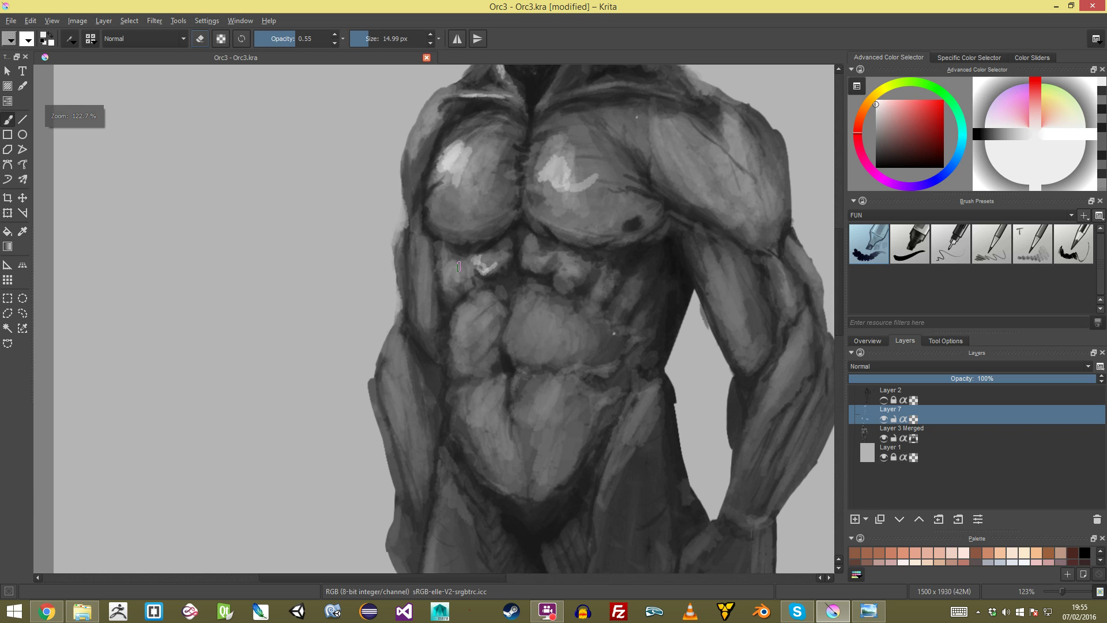
key("ctrl+z")
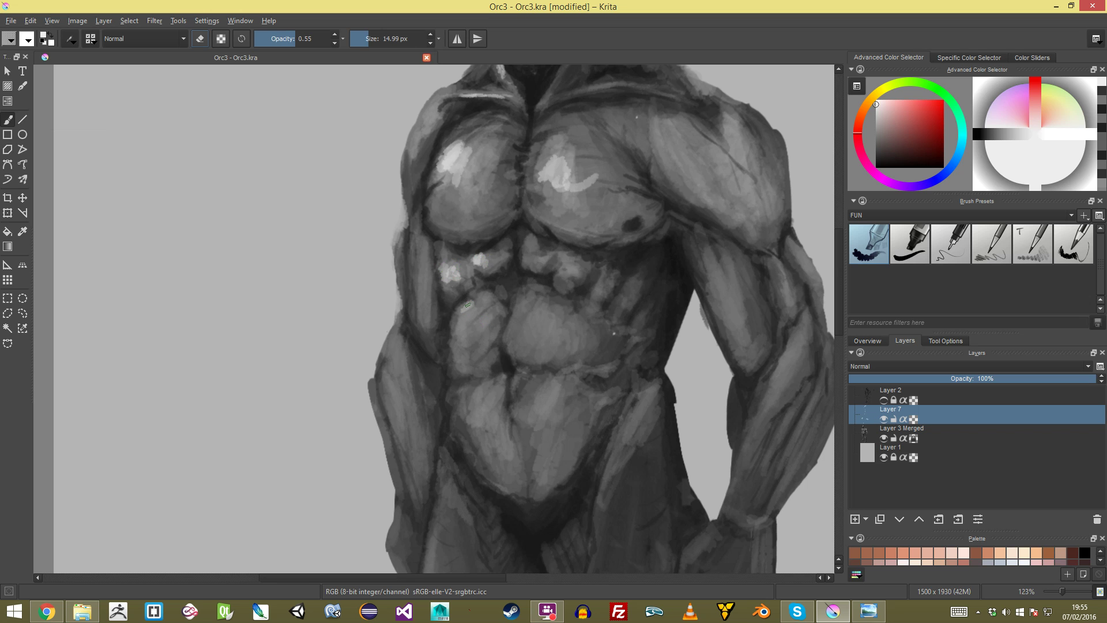
Step: Enlarge the brush to 33.34 px and highlight the lower abdomen on the figure's right side
scroll(502, 308, "down", 5)
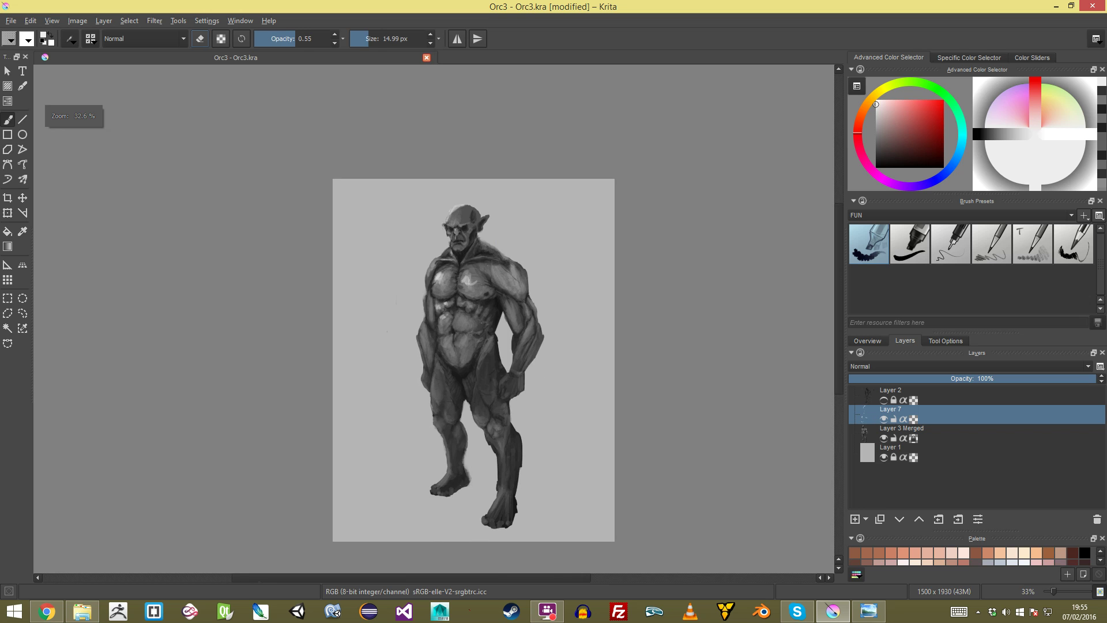
scroll(443, 305, "up", 4)
scroll(443, 305, "up", 2)
mouse_move(436, 288)
left_mouse_down()
mouse_move(459, 309)
mouse_move(450, 327)
mouse_move(496, 300)
mouse_move(430, 315)
mouse_move(458, 309)
mouse_move(448, 346)
mouse_move(454, 299)
mouse_move(468, 360)
left_mouse_up()
scroll(469, 360, "down", 5)
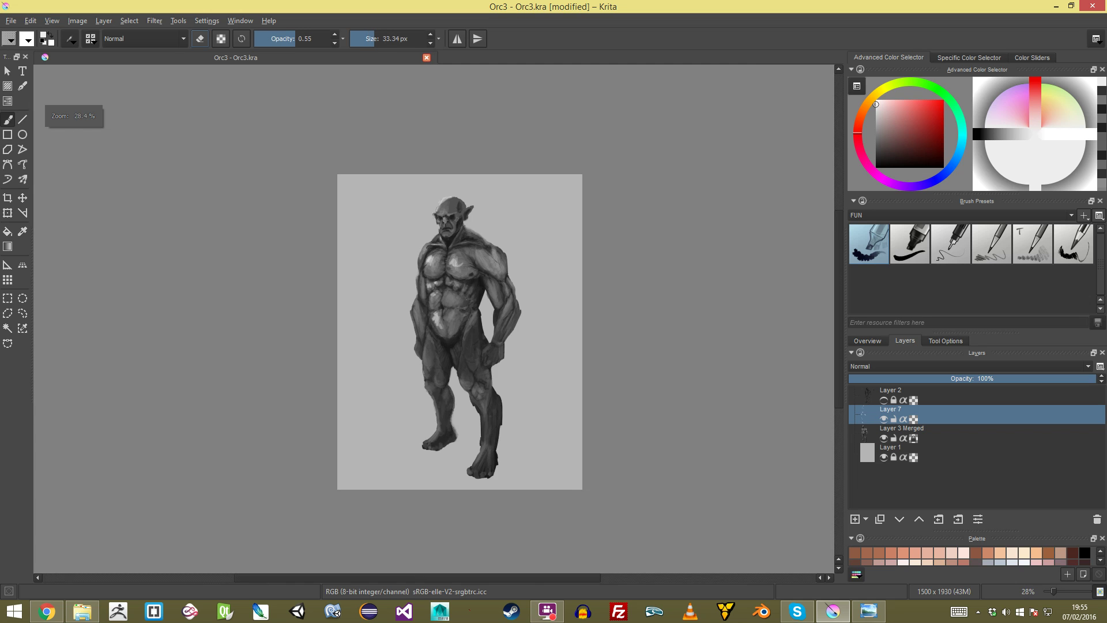
scroll(455, 346, "up", 4)
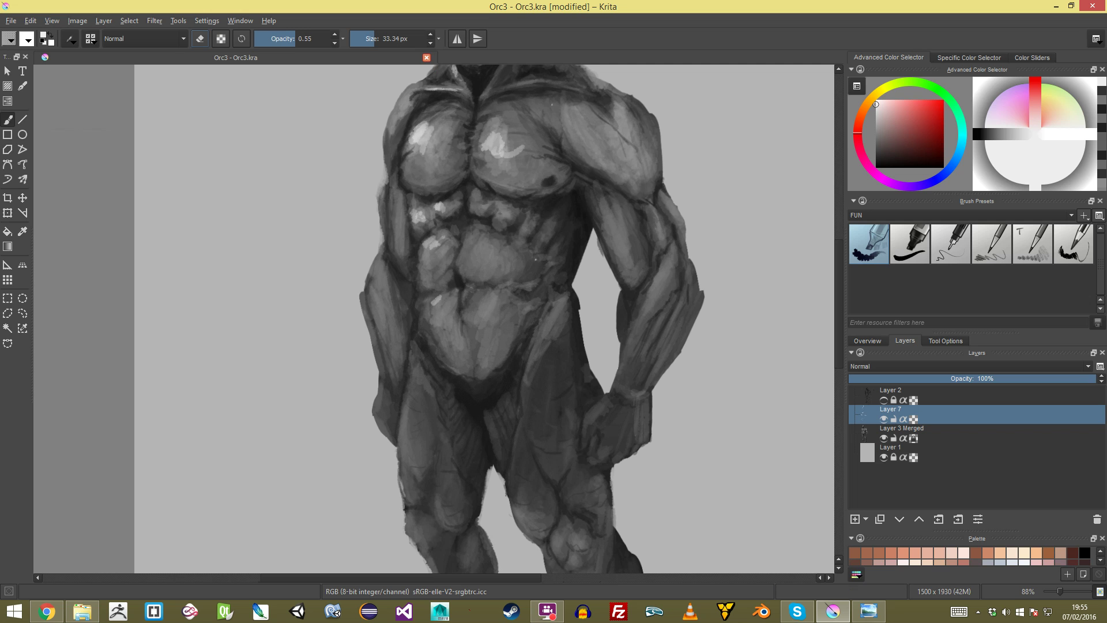
left_click_drag(437, 302, 432, 322)
scroll(432, 334, "down", 4)
scroll(535, 190, "up", 7)
Step: Resize the brush and highlight the figure's left upper abdominals and left biceps
left_click_drag(535, 190, 524, 176, "shift")
left_click_drag(593, 175, 463, 199)
mouse_move(598, 203)
left_mouse_down("shift")
mouse_move(613, 203)
mouse_move(561, 203)
mouse_move(563, 216)
left_mouse_up("shift")
left_click_drag(550, 181, 581, 247)
scroll(597, 297, "down", 8)
scroll(597, 297, "up", 4)
scroll(433, 320, "up", 4)
Step: Soften the pectoral highlights with the eraser at 36.89 px
mouse_move(470, 151)
left_mouse_down()
mouse_move(502, 248)
mouse_move(449, 265)
left_mouse_up()
key("e")
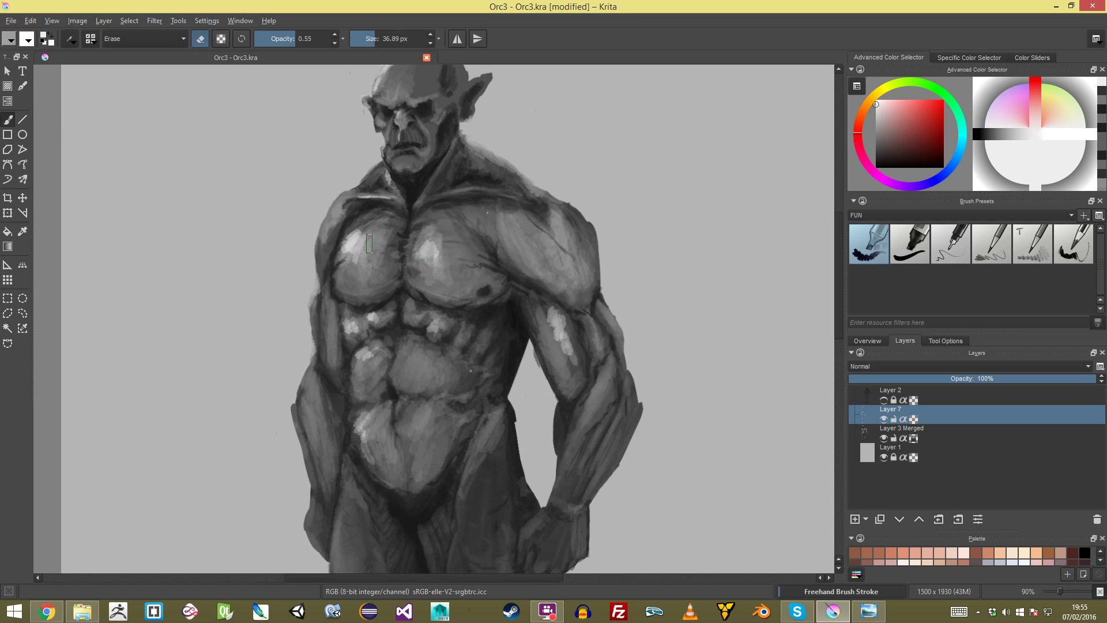
scroll(362, 253, "down", 7)
scroll(433, 317, "up", 6)
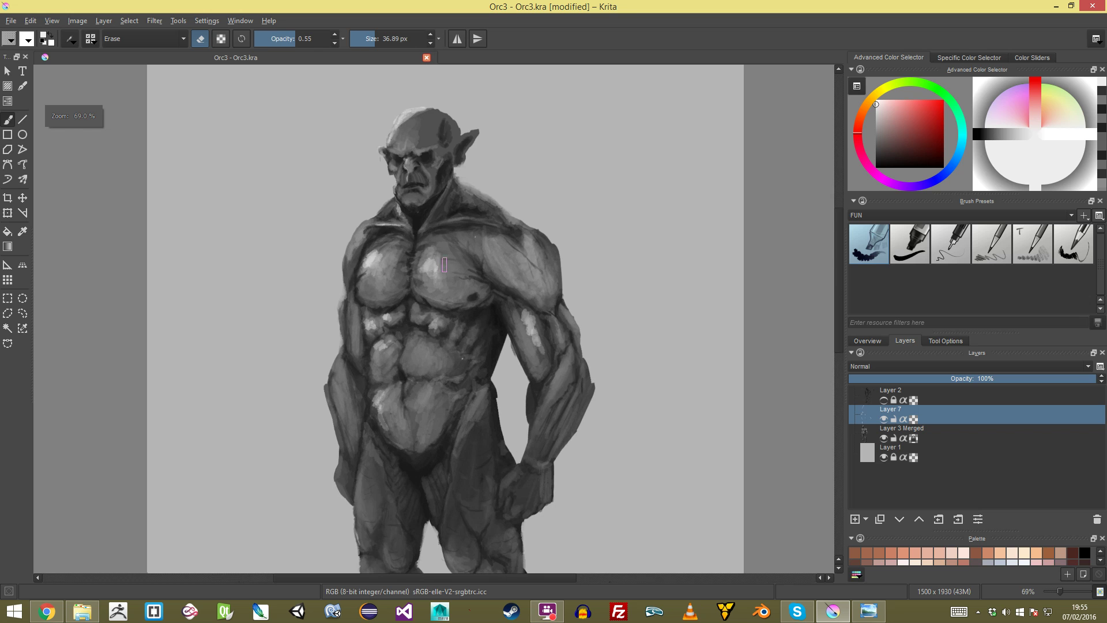
scroll(439, 283, "down", 4)
scroll(455, 300, "up", 3)
Step: Return to painting at 21.39 px, highlight the upper chest beside the figure's left shoulder, and undo the last stroke
key("e")
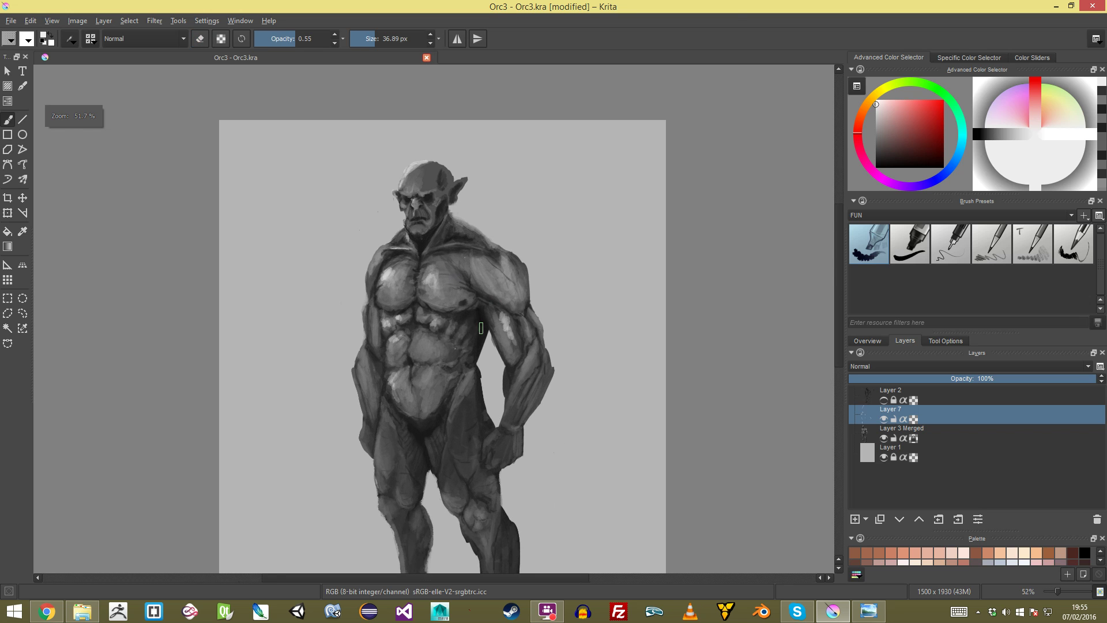
key("bracketleft")
key("bracketleft")
scroll(547, 267, "up", 2)
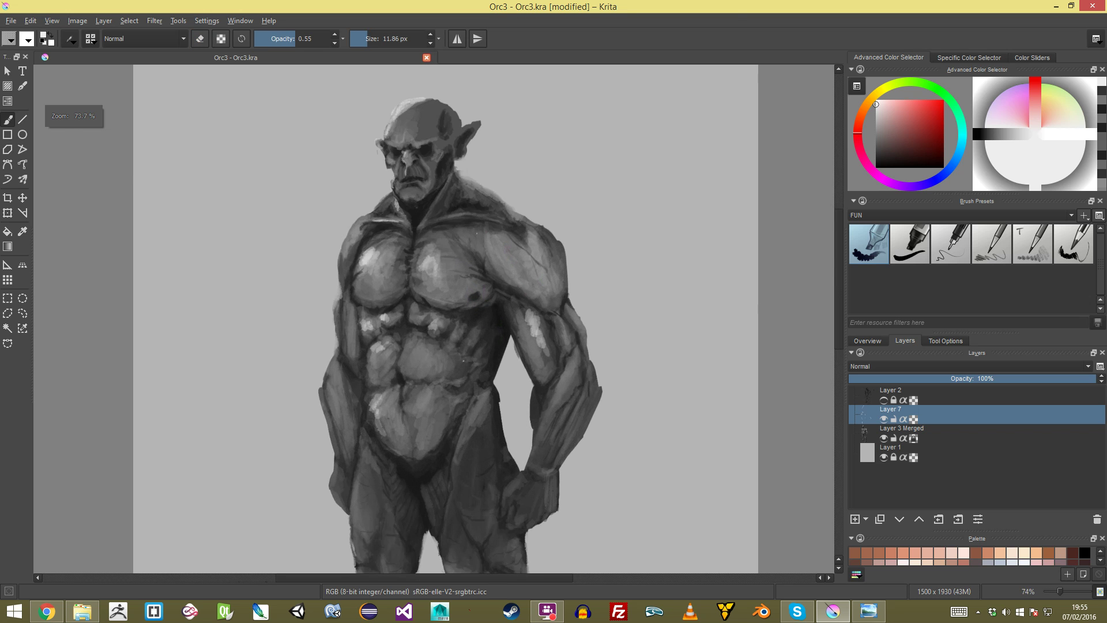
key("bracketright")
scroll(547, 267, "up", 2)
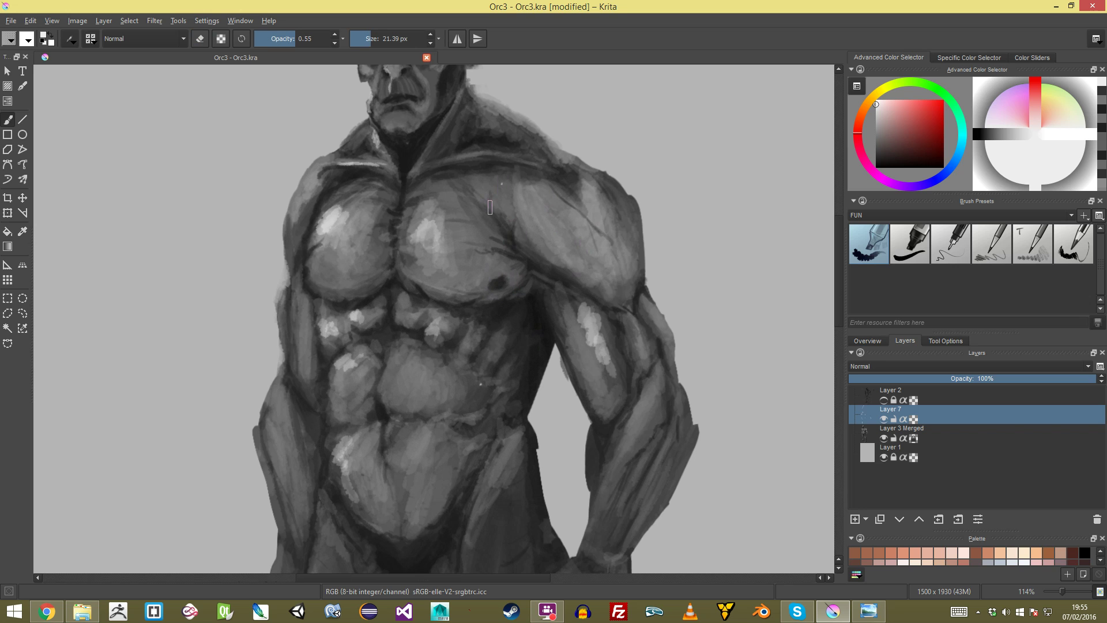
left_click_drag(486, 185, 491, 202)
left_click_drag(475, 179, 500, 209)
key("ctrl+z")
Step: Soften the upper chest highlight with the eraser at 55.85 px
scroll(436, 319, "down", 5)
scroll(489, 184, "up", 10)
key("e")
mouse_move(461, 173)
left_mouse_down()
mouse_move(507, 211)
mouse_move(495, 203)
left_mouse_up()
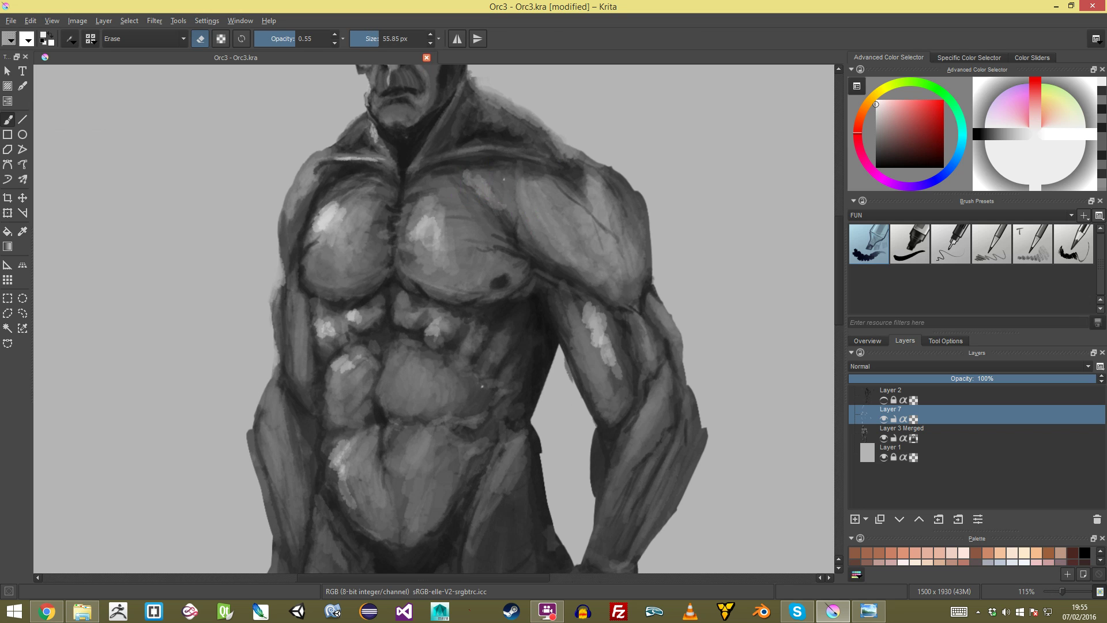
scroll(482, 346, "down", 3)
scroll(481, 346, "up", 3)
Step: Return to painting with a 29.38 px brush and add a bright highlight to the figure's left deltoid
key("e")
left_click_drag(580, 257, 560, 260, "shift")
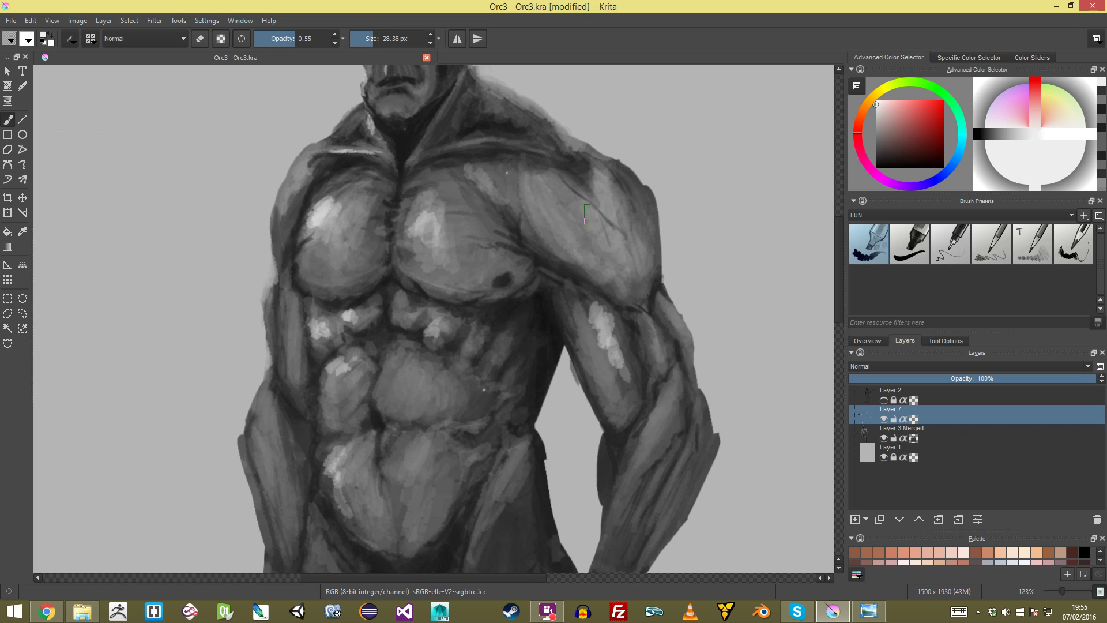
mouse_move(585, 222)
left_mouse_down()
mouse_move(600, 251)
mouse_move(587, 246)
mouse_move(573, 205)
mouse_move(587, 216)
mouse_move(620, 209)
mouse_move(617, 252)
mouse_move(602, 256)
mouse_move(625, 263)
left_mouse_up()
left_click_drag(625, 263, 622, 369, "ctrl")
key("plus")
key("plus")
key("plus")
key("plus")
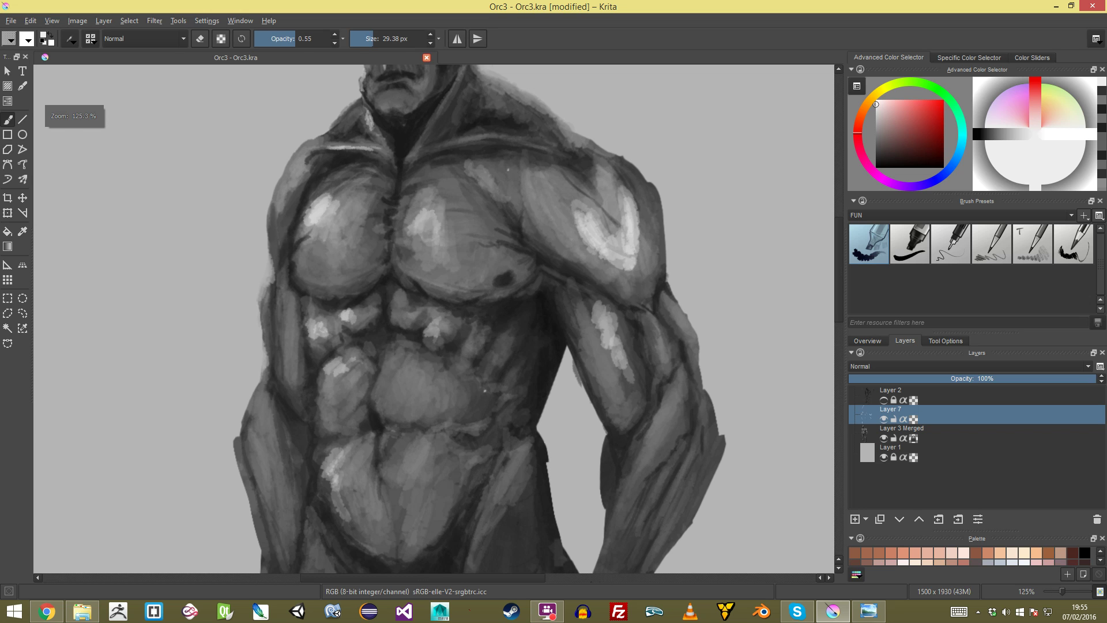
mouse_move(580, 212)
left_mouse_down()
mouse_move(603, 216)
mouse_move(581, 210)
mouse_move(599, 241)
mouse_move(574, 227)
mouse_move(611, 243)
mouse_move(551, 217)
left_mouse_up()
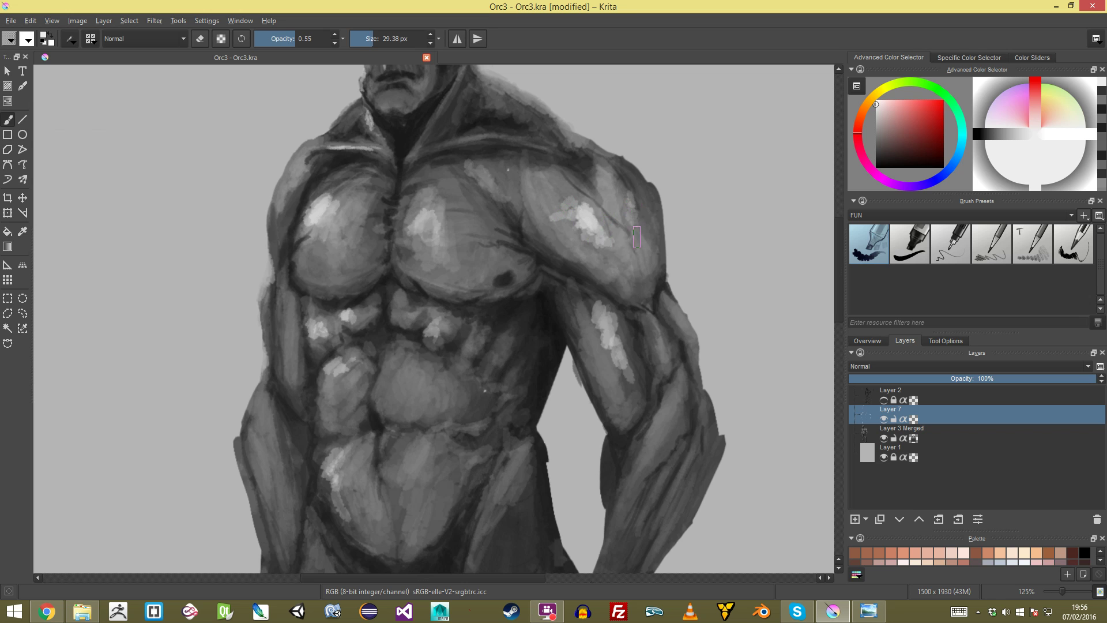
Step: Reduce the brush to 26.15 px and highlight the outer edge of the figure's right forearm
scroll(634, 238, "down", 4)
scroll(634, 238, "up", 3)
scroll(634, 239, "down", 6)
scroll(434, 319, "up", 5)
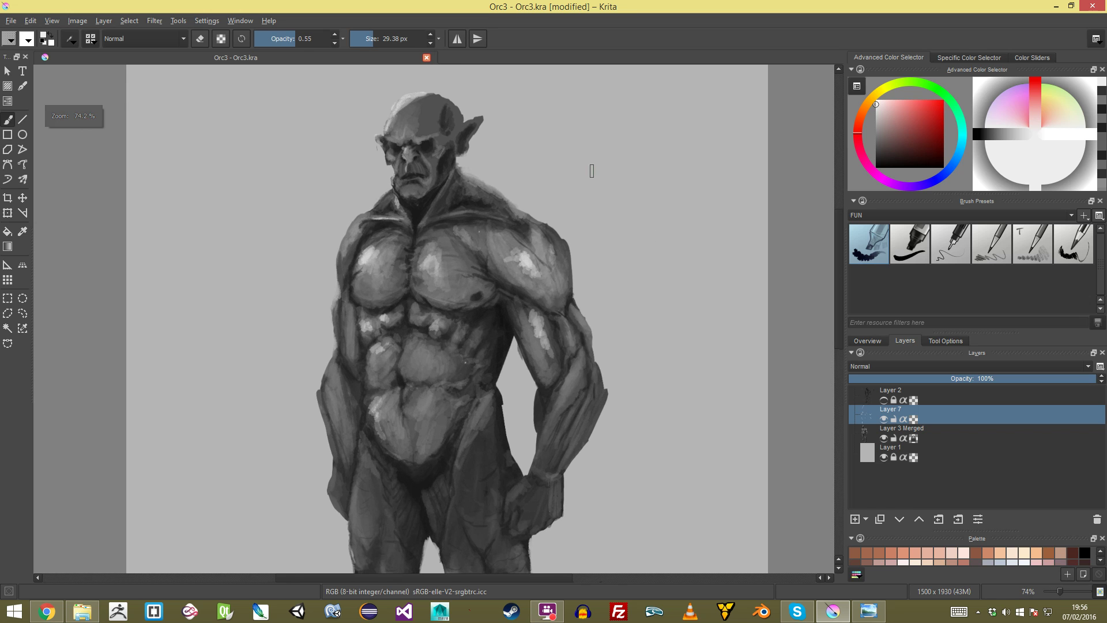
scroll(652, 235, "up", 4)
scroll(351, 300, "down", 4)
scroll(352, 300, "up", 2)
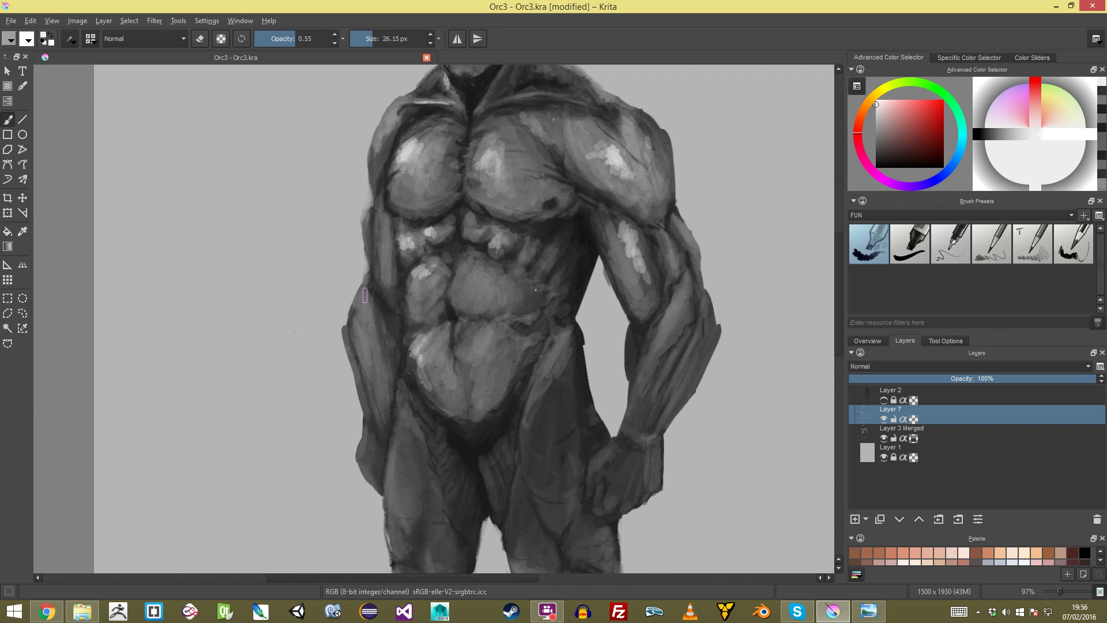
mouse_move(366, 280)
left_mouse_down()
mouse_move(352, 335)
mouse_move(369, 324)
mouse_move(369, 436)
left_mouse_up()
scroll(369, 437, "down", 5)
scroll(369, 436, "up", 2)
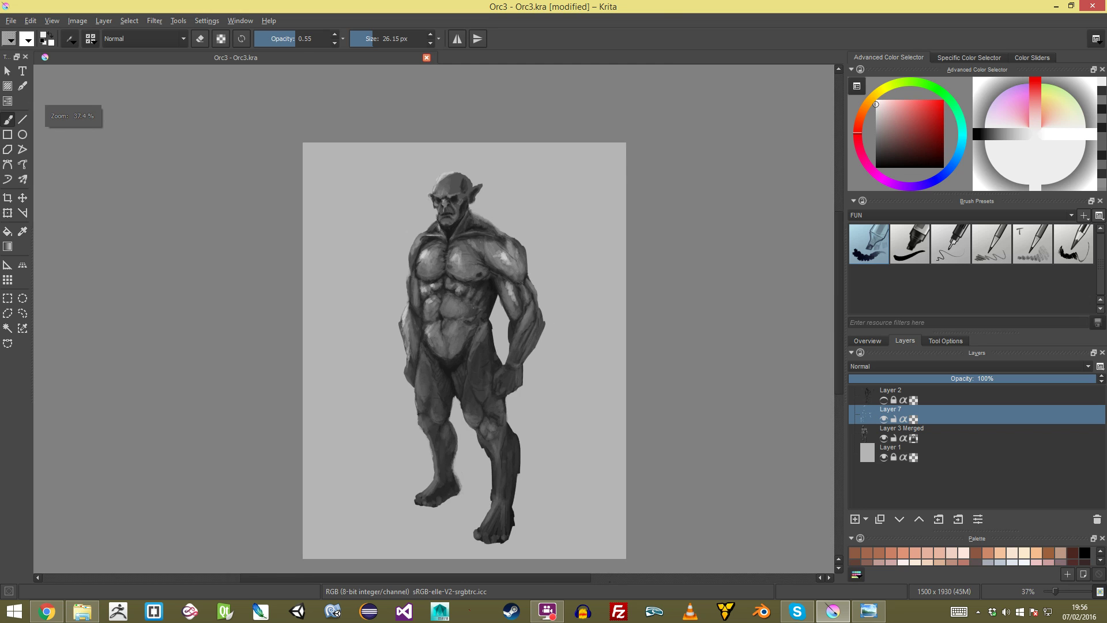
Step: Extend the highlights along the figure's right upper arm and forearm, reducing the brush to 20.09 px
scroll(360, 231, "up", 3)
mouse_move(366, 189)
left_mouse_down()
mouse_move(380, 228)
mouse_move(383, 207)
mouse_move(392, 306)
left_mouse_up()
scroll(434, 318, "down", 5)
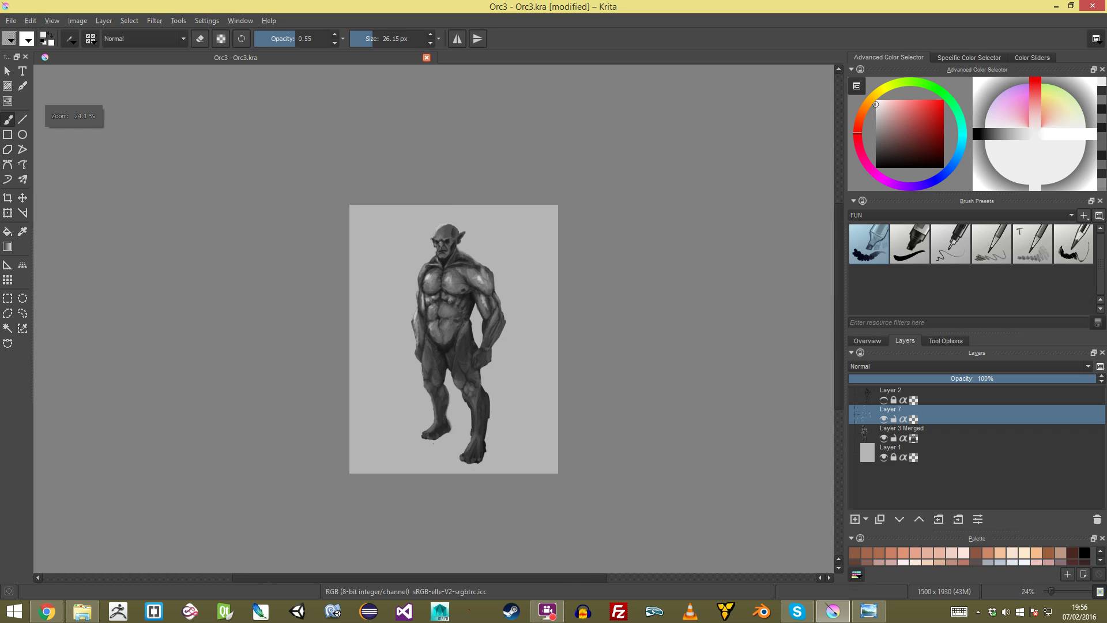
scroll(434, 324, "up", 4)
left_click_drag(425, 248, 433, 325)
scroll(434, 318, "up", 2)
mouse_move(462, 84)
left_mouse_down()
mouse_move(370, 172)
mouse_move(390, 136)
mouse_move(364, 200)
mouse_move(374, 176)
mouse_move(365, 262)
left_mouse_up()
scroll(434, 318, "down", 4)
scroll(434, 318, "up", 2)
left_click_drag(434, 369, 438, 227)
scroll(434, 318, "up", 1)
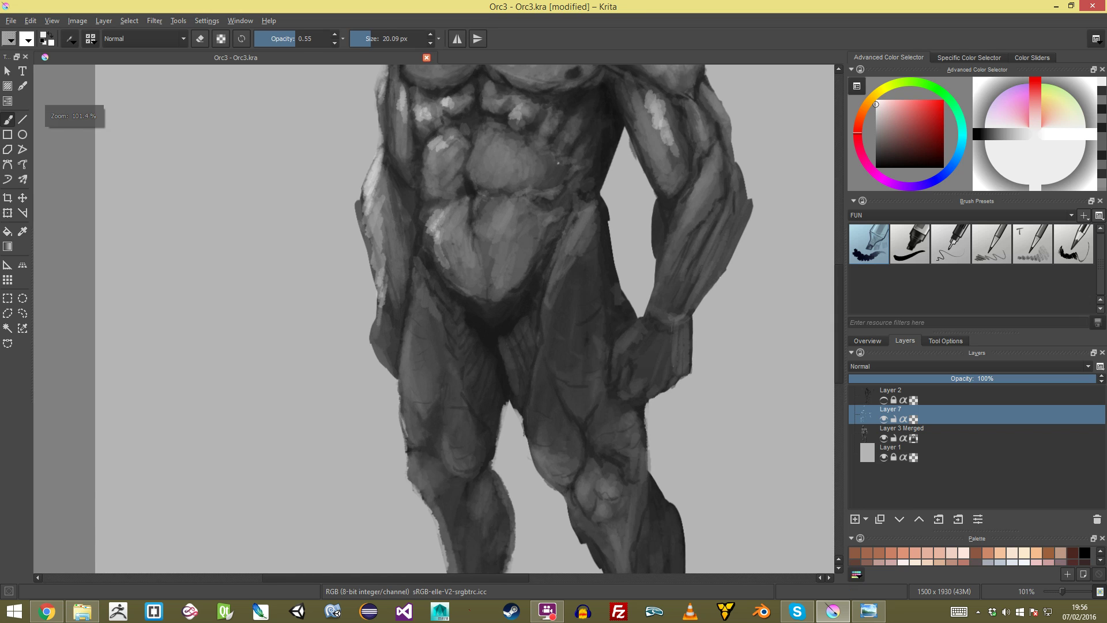
Step: Highlight the outer edge of the figure's right thigh down to the knee with the 20.09 px brush
left_click_drag(417, 263, 413, 288)
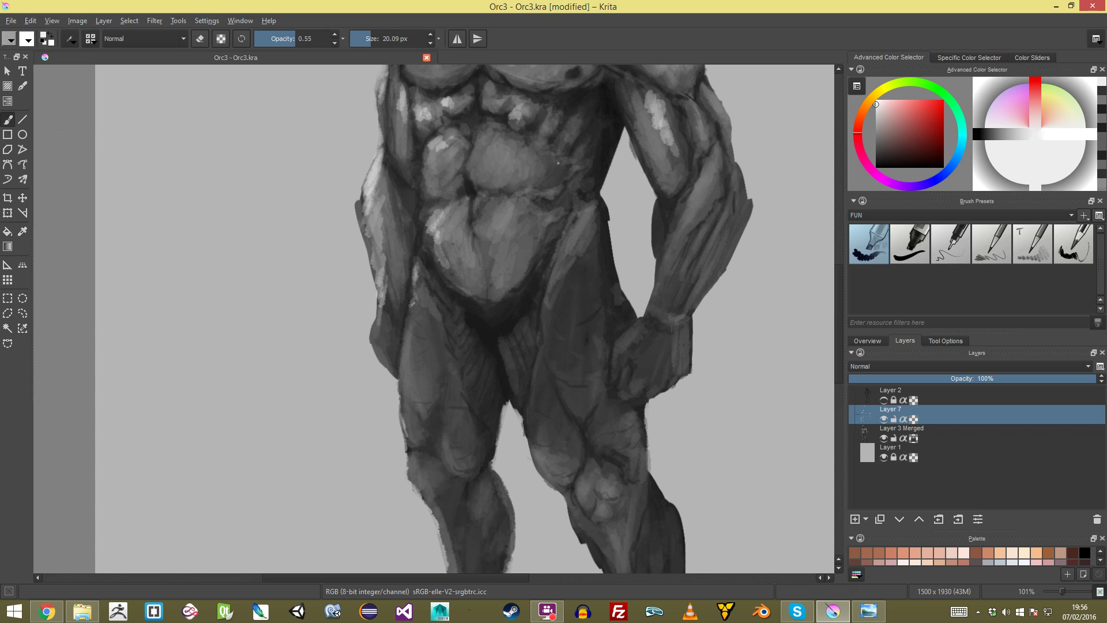
left_click_drag(407, 331, 408, 408)
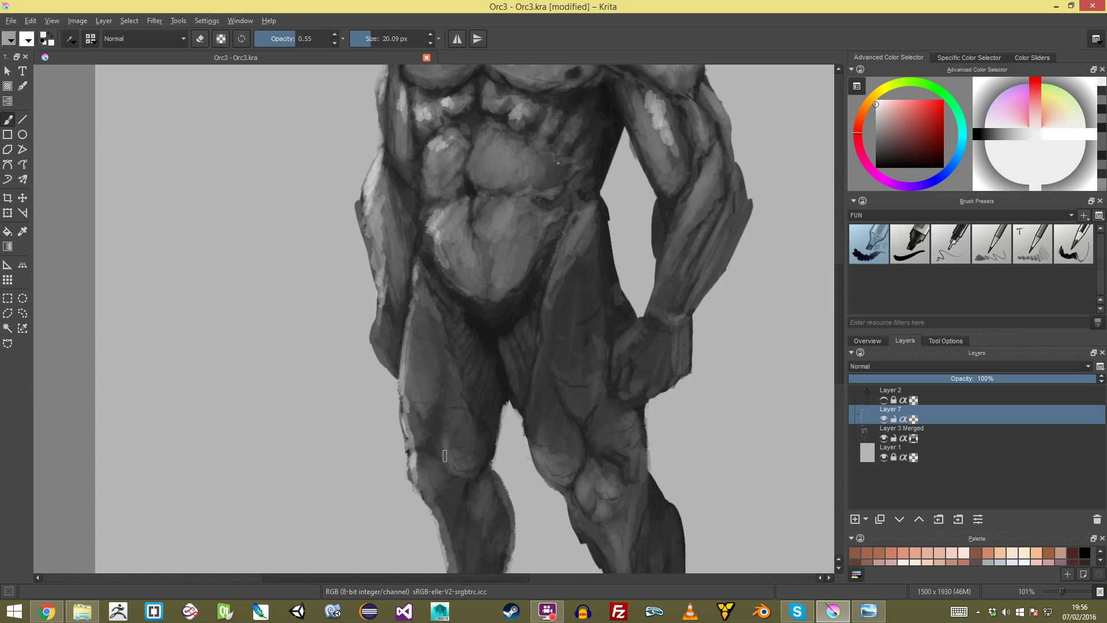
mouse_move(461, 465)
left_mouse_down()
mouse_move(457, 457)
mouse_move(483, 474)
left_mouse_up()
scroll(483, 474, "down", 4)
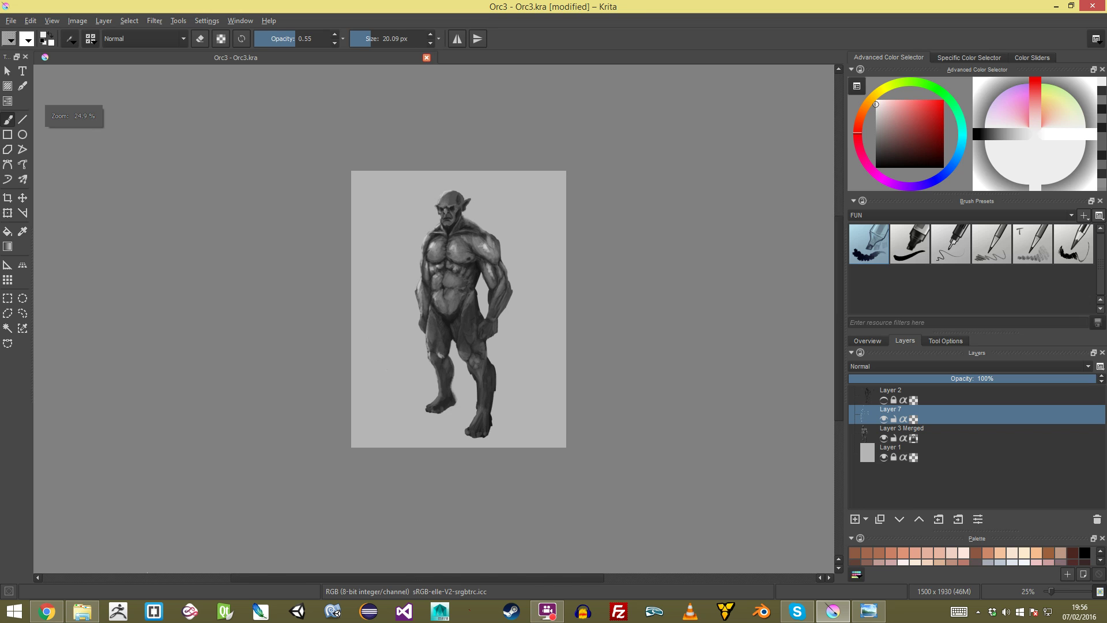
scroll(452, 415, "up", 4)
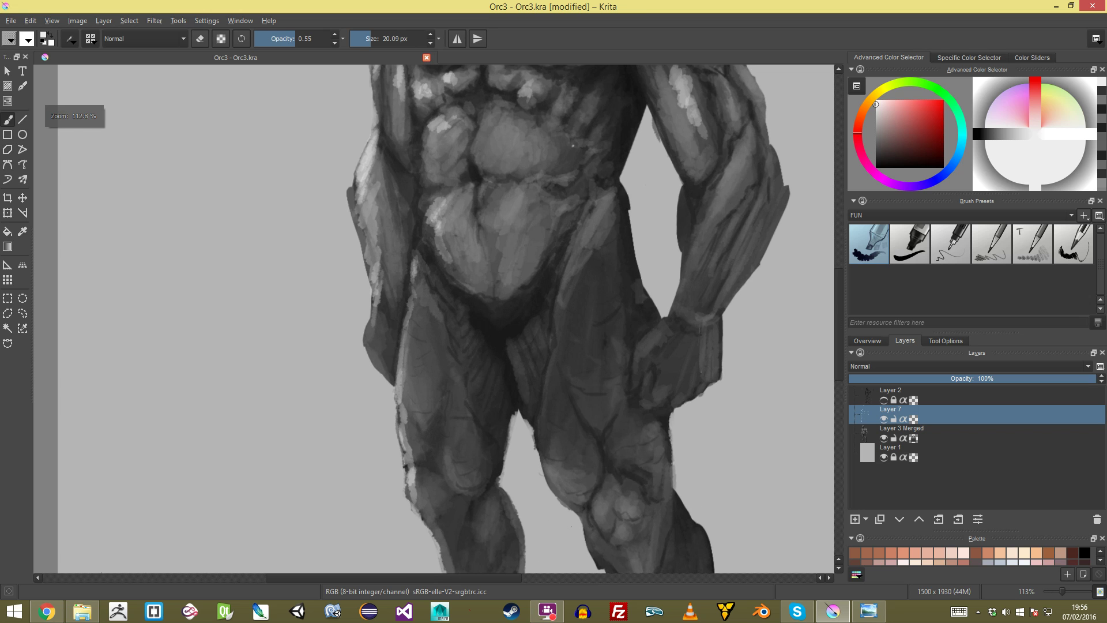
Step: Lower the brush opacity to 0.32 and highlight the figure's right kneecap and outer shin at 27.85 px
left_click_drag(471, 216, 503, 200)
left_click(279, 39)
mouse_move(452, 247)
left_mouse_down()
mouse_move(455, 228)
mouse_move(467, 254)
left_mouse_up()
key("bracketleft")
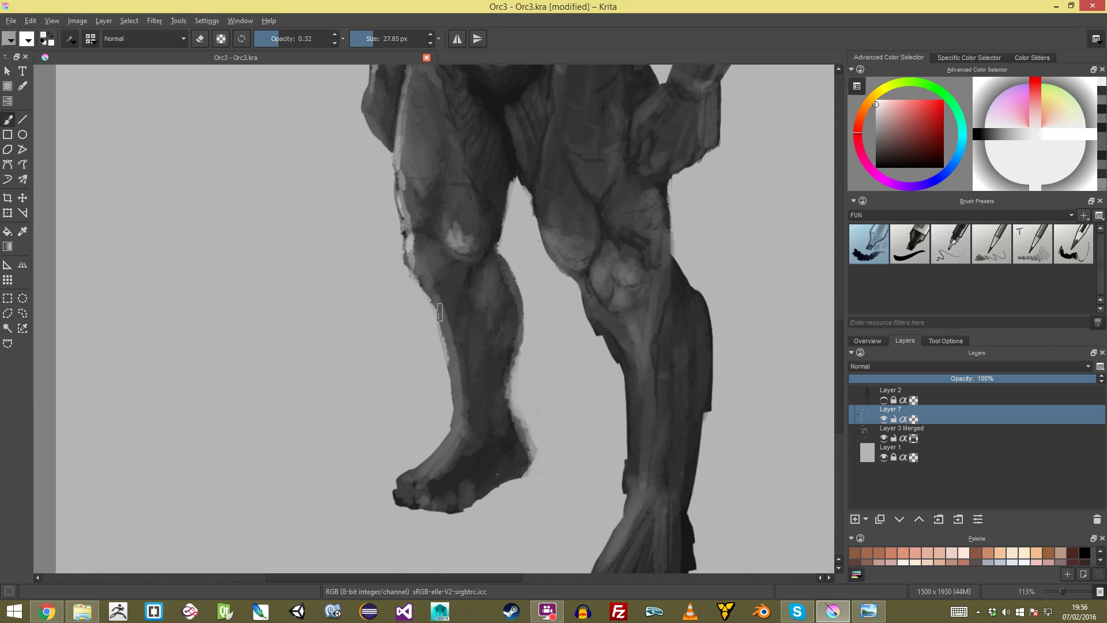
left_click_drag(439, 322, 460, 399)
Step: Reduce the brush to 24.18 px and highlight the figure's left kneecap and lower thigh
key("bracketleft")
mouse_move(596, 272)
left_mouse_down()
mouse_move(600, 290)
mouse_move(602, 279)
left_mouse_up()
mouse_move(566, 247)
left_mouse_down()
mouse_move(575, 251)
mouse_move(576, 369)
mouse_move(577, 349)
left_mouse_up()
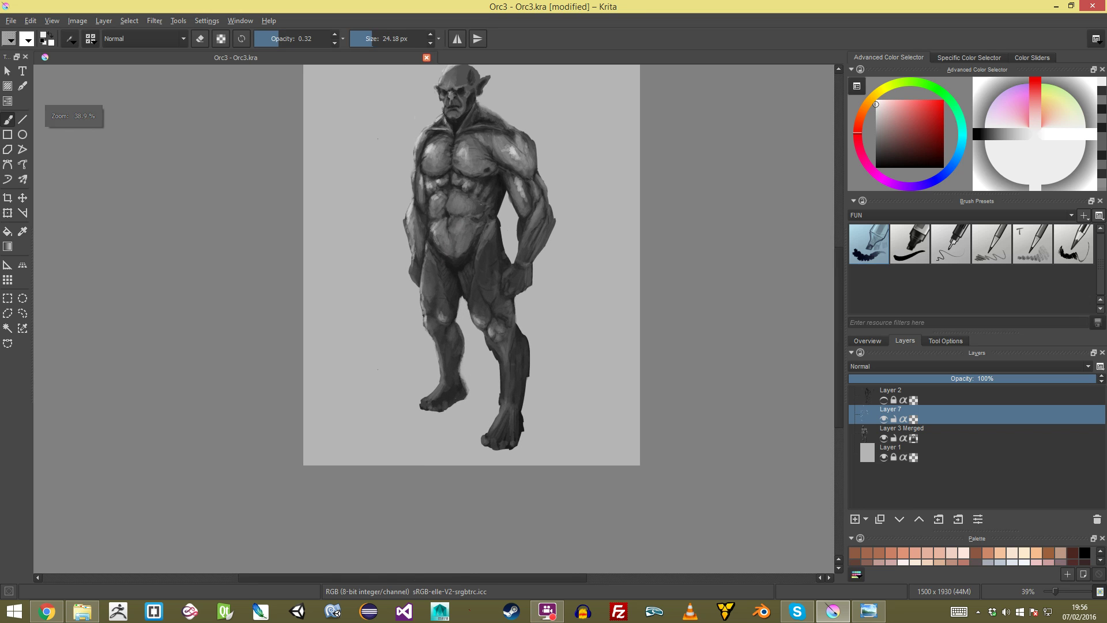
scroll(450, 184, "up", 5)
mouse_move(573, 426)
left_mouse_down()
mouse_move(562, 405)
mouse_move(577, 433)
left_mouse_up()
scroll(476, 346, "down", 5)
scroll(462, 343, "up", 3)
scroll(453, 340, "down", 3)
scroll(453, 341, "up", 1)
scroll(444, 314, "up", 3)
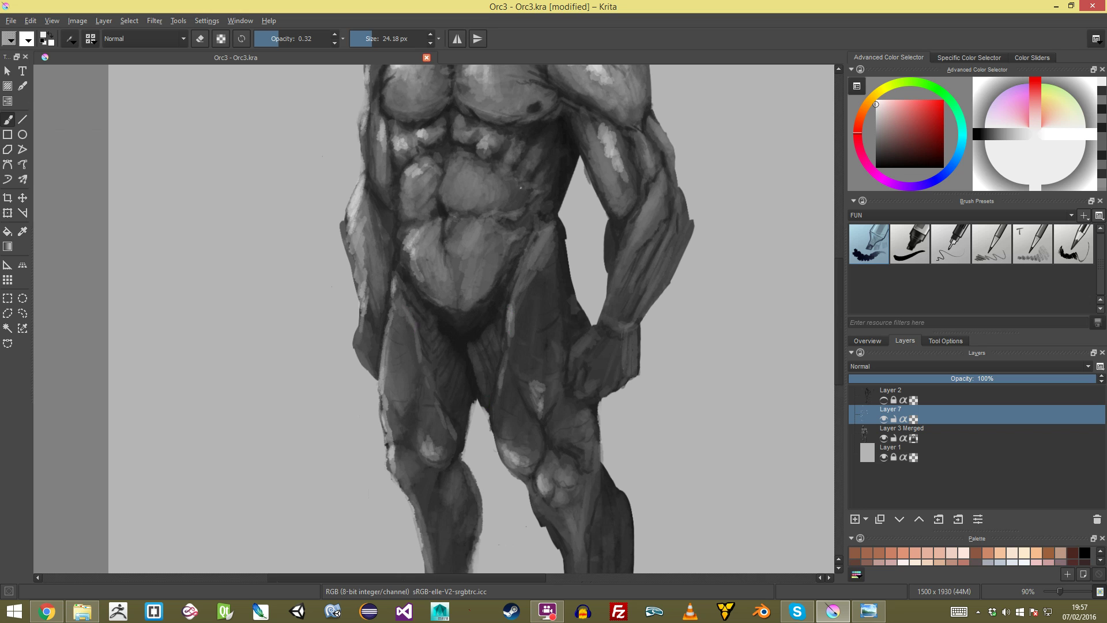
scroll(441, 415, "down", 4)
scroll(441, 415, "up", 2)
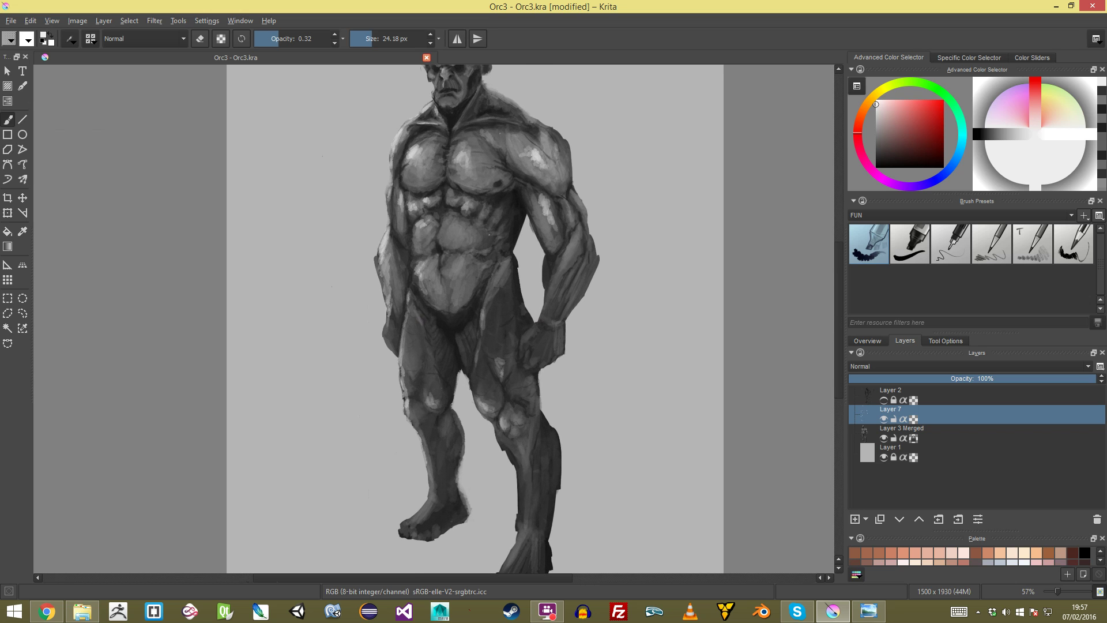
Step: Add soft highlights down the figure's left shin and over the top of the left foot
left_click_drag(472, 382, 454, 189)
scroll(390, 324, "up", 2)
mouse_move(402, 308)
left_mouse_down()
mouse_move(403, 295)
mouse_move(383, 331)
mouse_move(405, 318)
left_mouse_up()
mouse_move(550, 363)
left_mouse_down()
mouse_move(544, 387)
mouse_move(561, 361)
mouse_move(521, 395)
mouse_move(532, 393)
mouse_move(528, 407)
mouse_move(534, 374)
mouse_move(512, 399)
left_mouse_up()
scroll(520, 413, "down", 3)
scroll(520, 413, "up", 1)
scroll(527, 394, "up", 2)
mouse_move(520, 333)
left_mouse_down()
mouse_move(525, 276)
mouse_move(525, 344)
mouse_move(522, 258)
left_mouse_up()
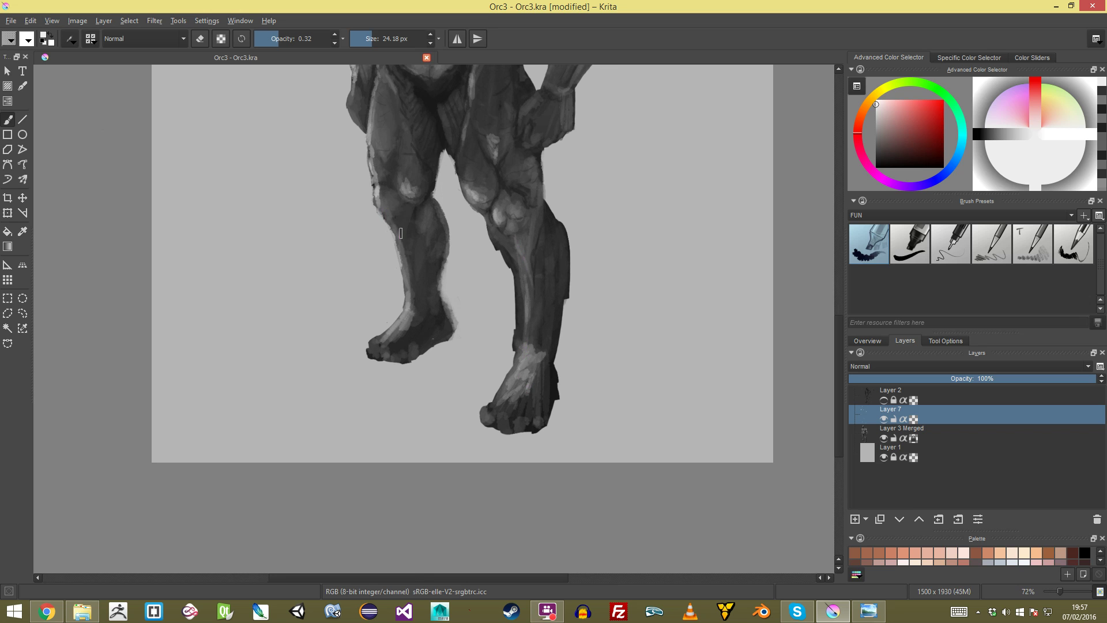
Step: Brush a thin highlight down the outer edge of the figure's right shin to the ankle
left_click_drag(406, 275, 408, 287)
left_click_drag(408, 287, 409, 336)
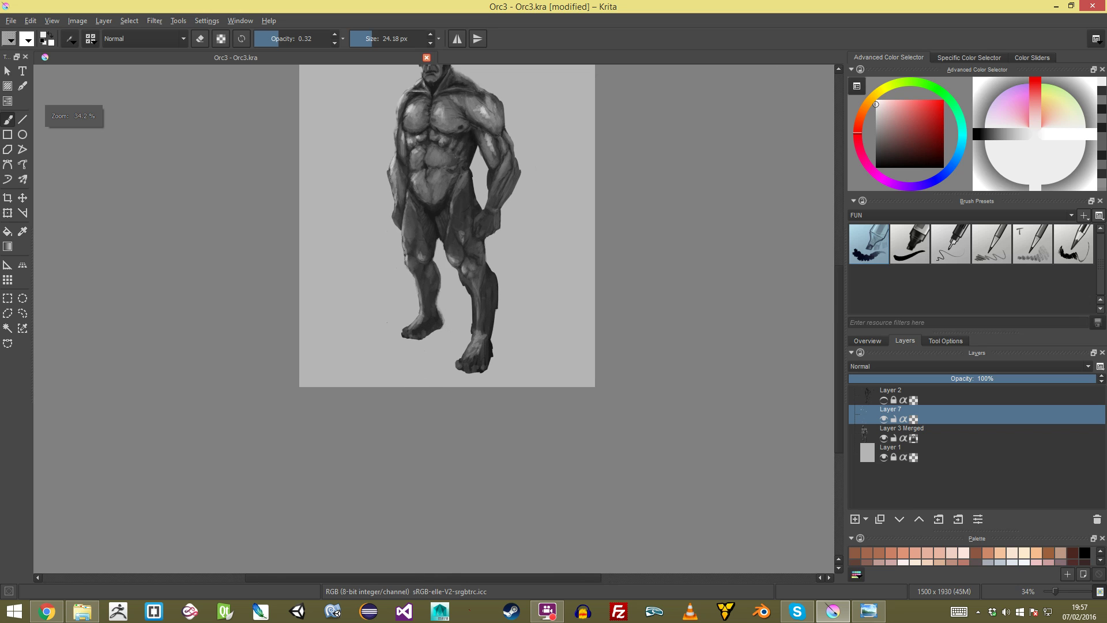
left_click_drag(538, 136, 507, 232)
key("F10")
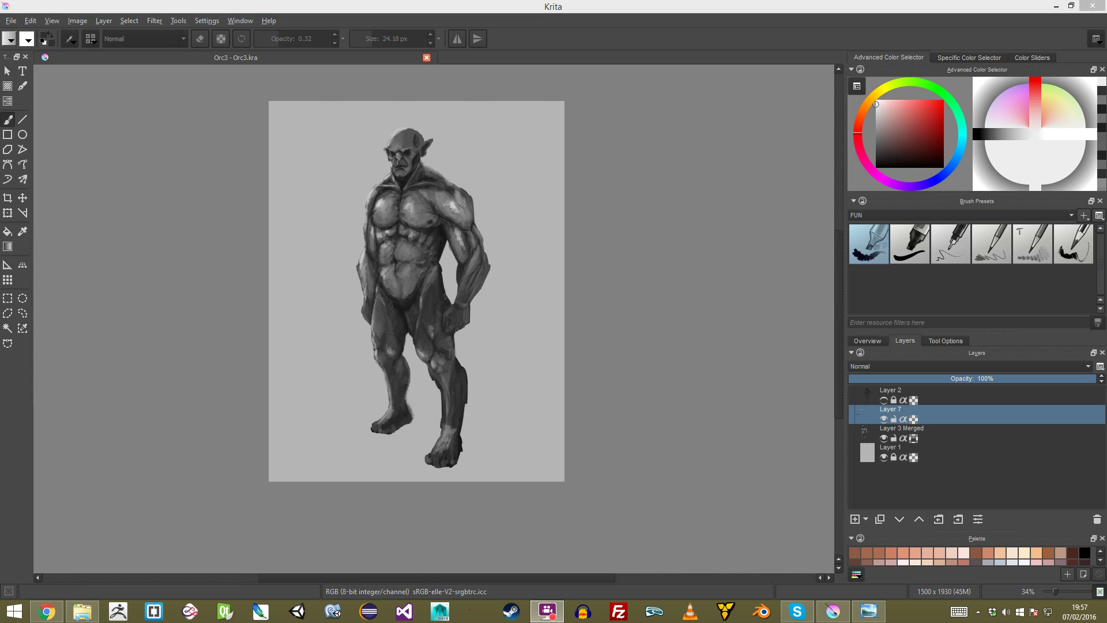
mouse_move(328, 310)
left_mouse_down()
mouse_move(348, 288)
mouse_move(374, 299)
mouse_move(369, 214)
left_mouse_up()
key("ctrl+z")
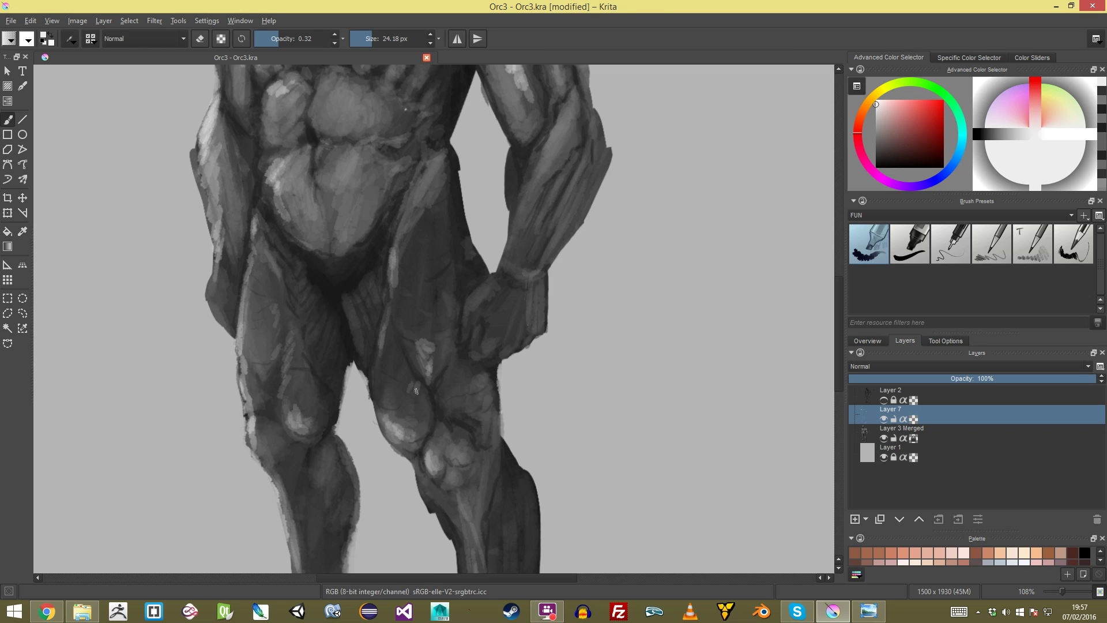
Step: Dab small highlights along the calf of the figure's left leg
left_click_drag(502, 490, 506, 484)
mouse_move(514, 532)
left_mouse_down()
mouse_move(522, 556)
mouse_move(547, 313)
left_mouse_up()
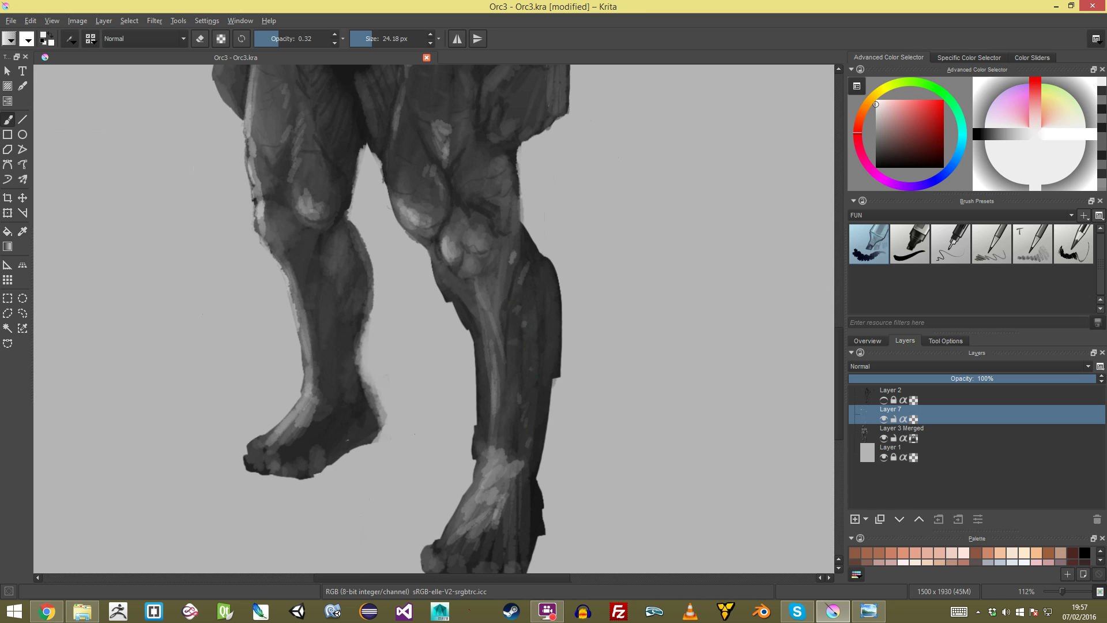
scroll(529, 403, "down", 5)
scroll(529, 402, "up", 5)
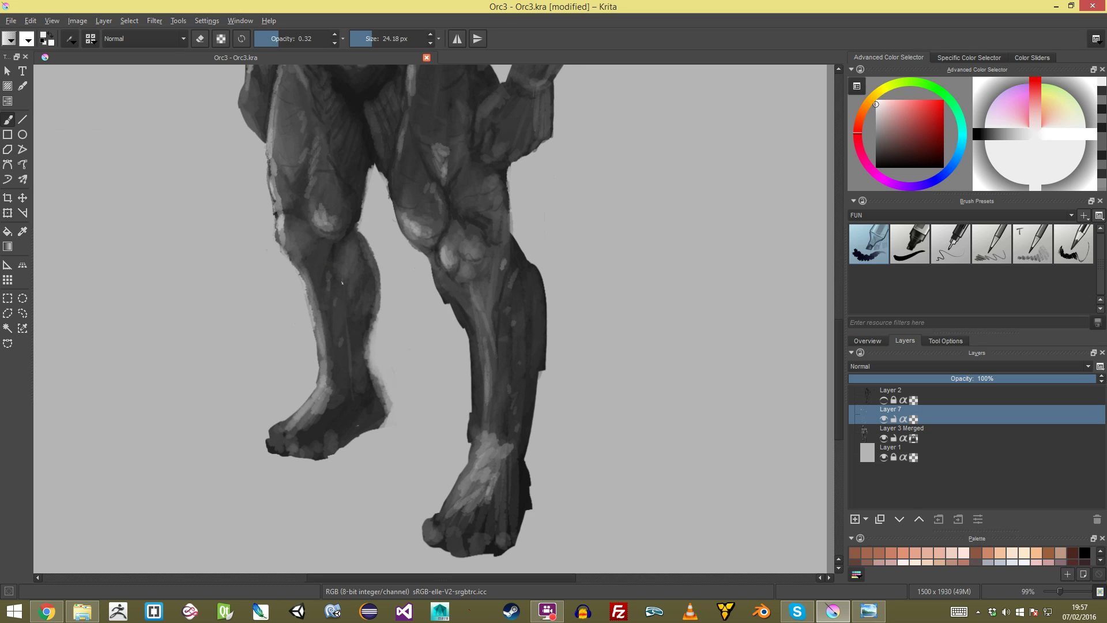
scroll(345, 309, "down", 5)
scroll(427, 323, "up", 5)
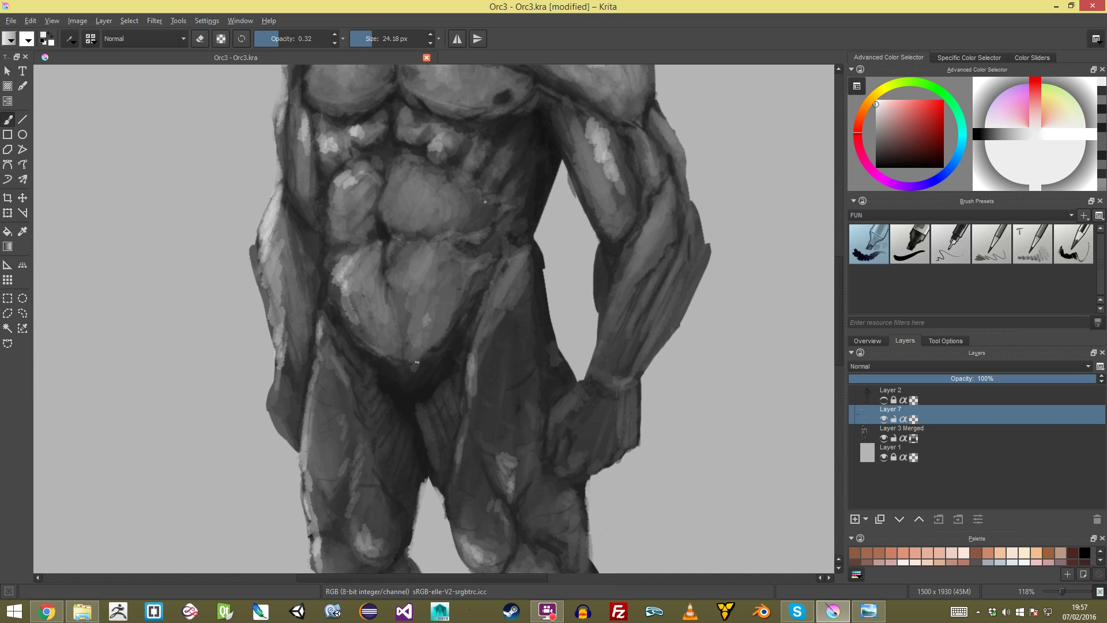
Step: Examine the shading and highlights on the figure's torso, chest and shoulders
scroll(434, 319, "down", 3)
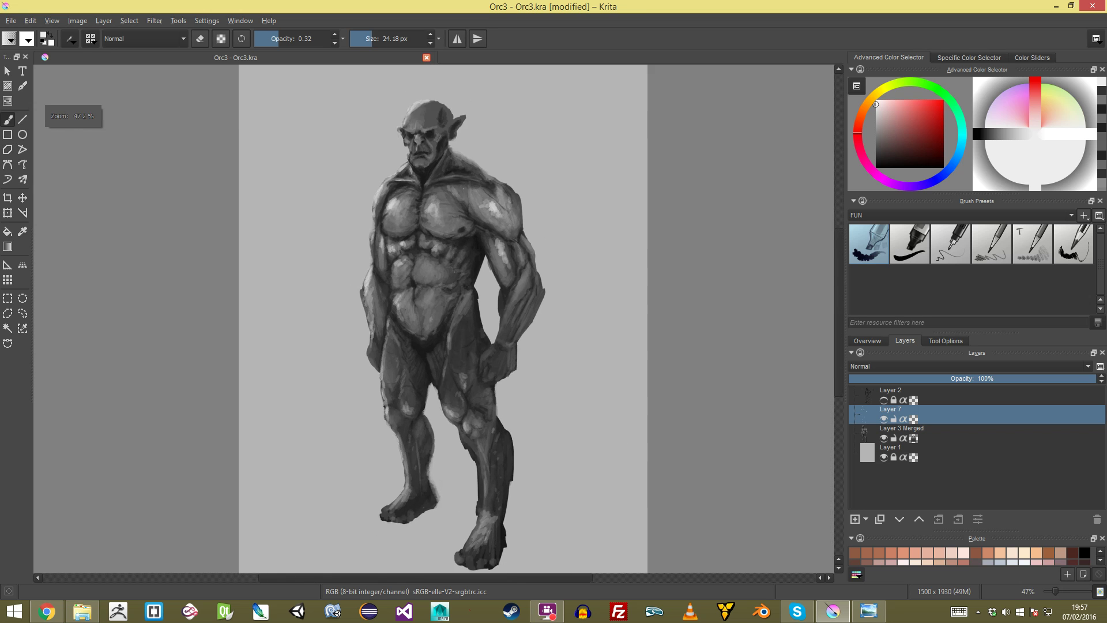
scroll(434, 319, "up", 3)
left_click_drag(306, 217, 381, 279)
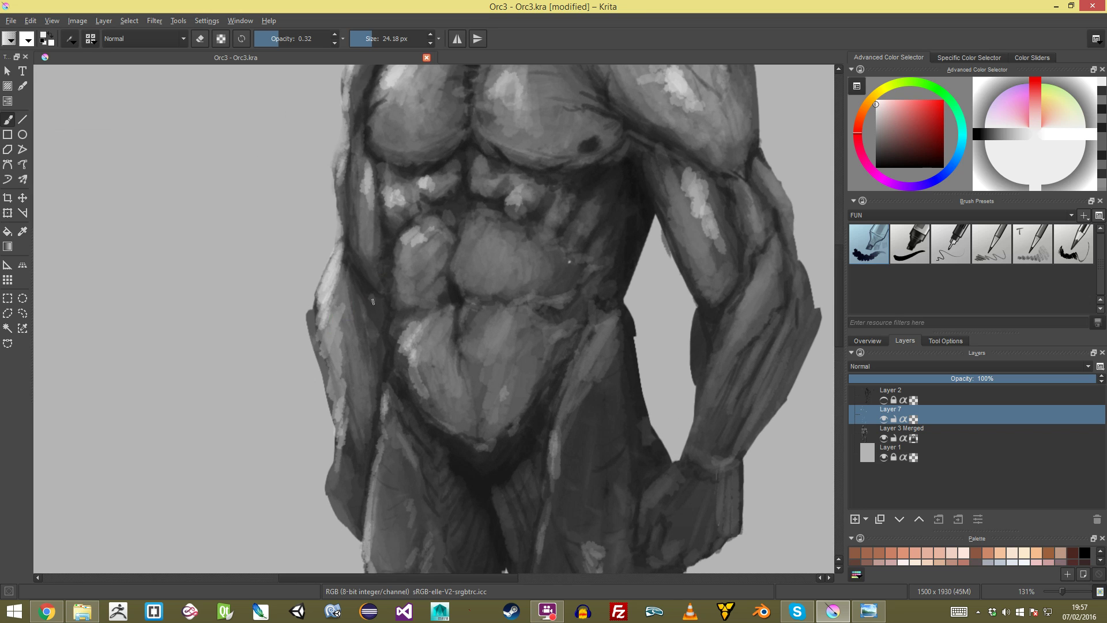
left_click_drag(395, 130, 410, 247)
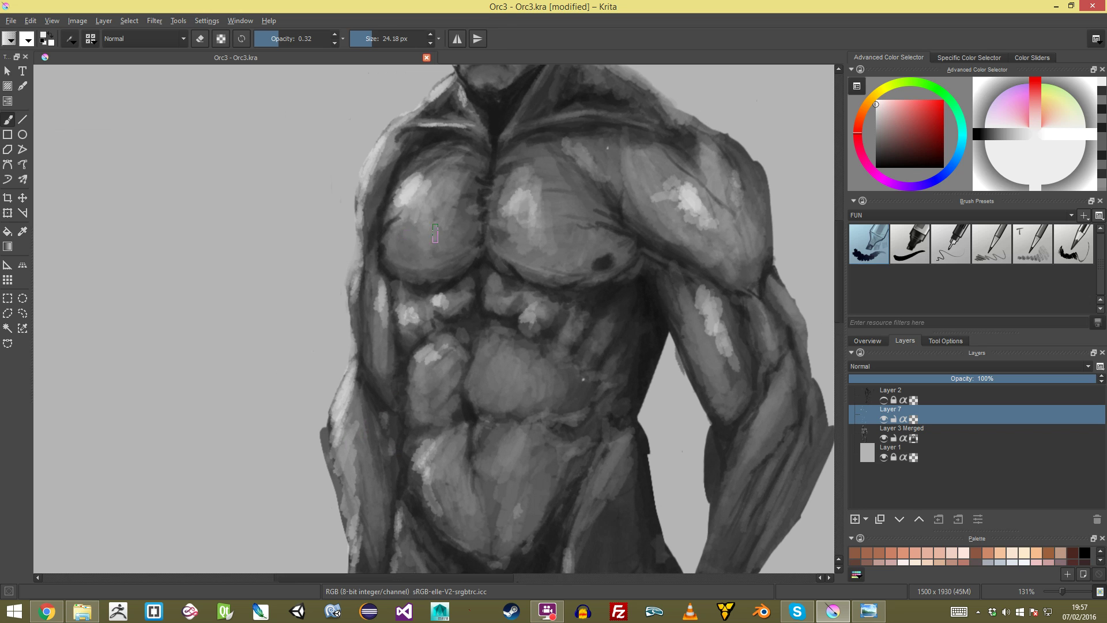
left_click_drag(557, 181, 547, 258)
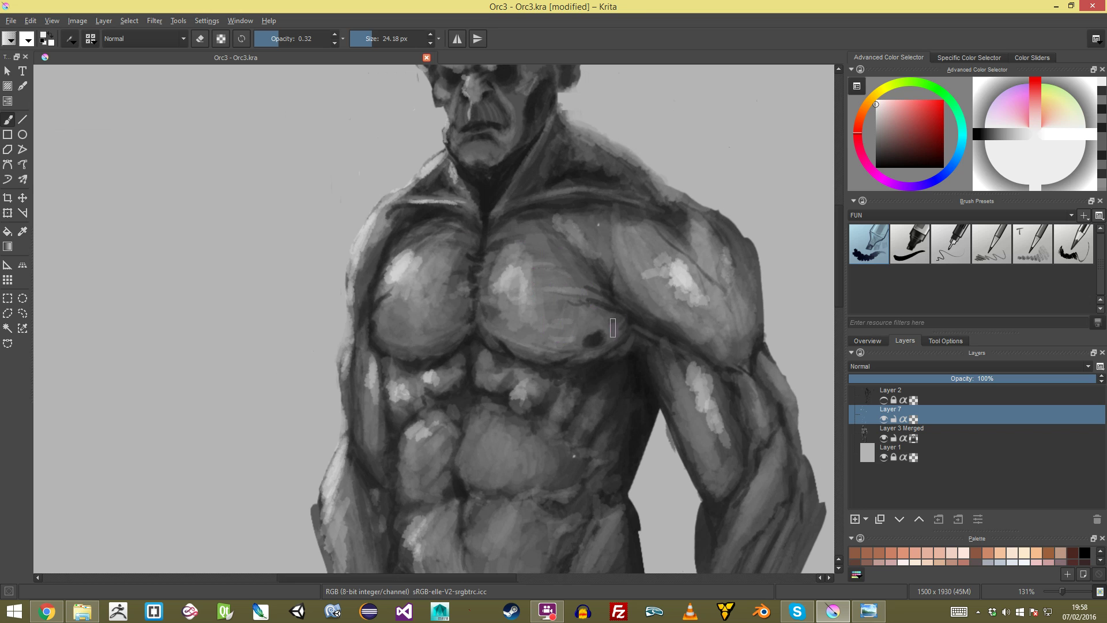
key("ctrl+minus")
key("ctrl+minus")
key("ctrl+minus")
key("ctrl+minus")
key("ctrl+plus")
key("ctrl+plus")
key("ctrl+plus")
key("ctrl+plus")
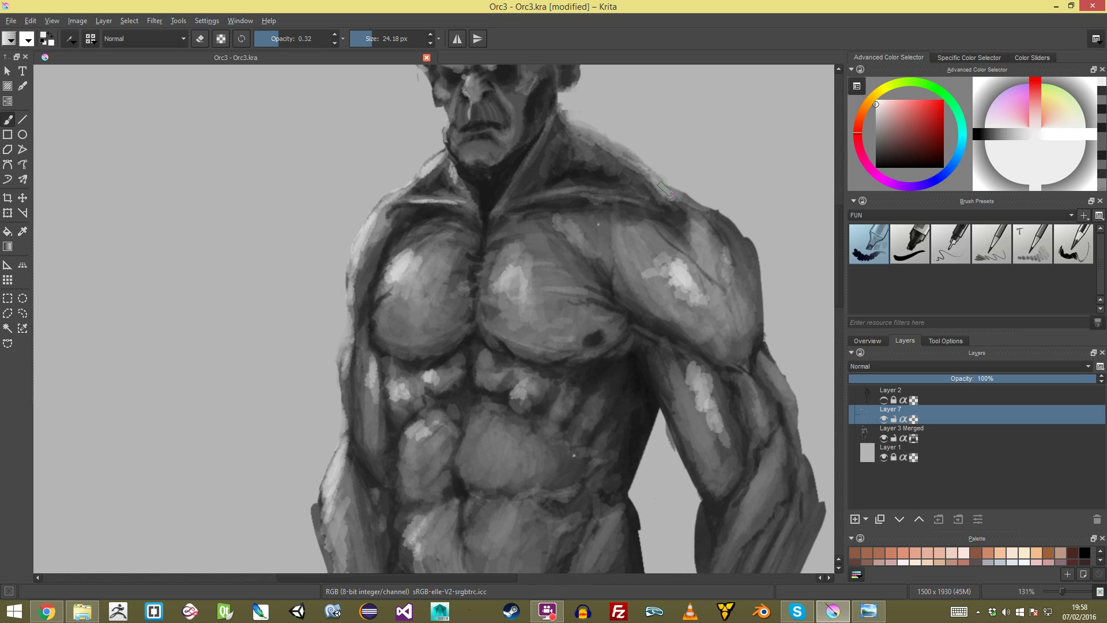
Step: Reduce the brush to 8.45 px and highlight the upper edge of the figure's left ear tip
mouse_move(450, 215)
left_mouse_down()
mouse_move(458, 490)
mouse_move(459, 295)
left_mouse_up()
scroll(438, 230, "down", 1)
scroll(438, 231, "up", 7)
left_click_drag(551, 223, 434, 248)
mouse_move(499, 231)
left_mouse_down()
mouse_move(601, 228)
mouse_move(595, 332)
mouse_move(595, 202)
left_mouse_up()
left_click_drag(725, 336, 711, 337)
mouse_move(790, 315)
left_mouse_down()
mouse_move(774, 315)
mouse_move(794, 304)
left_mouse_up()
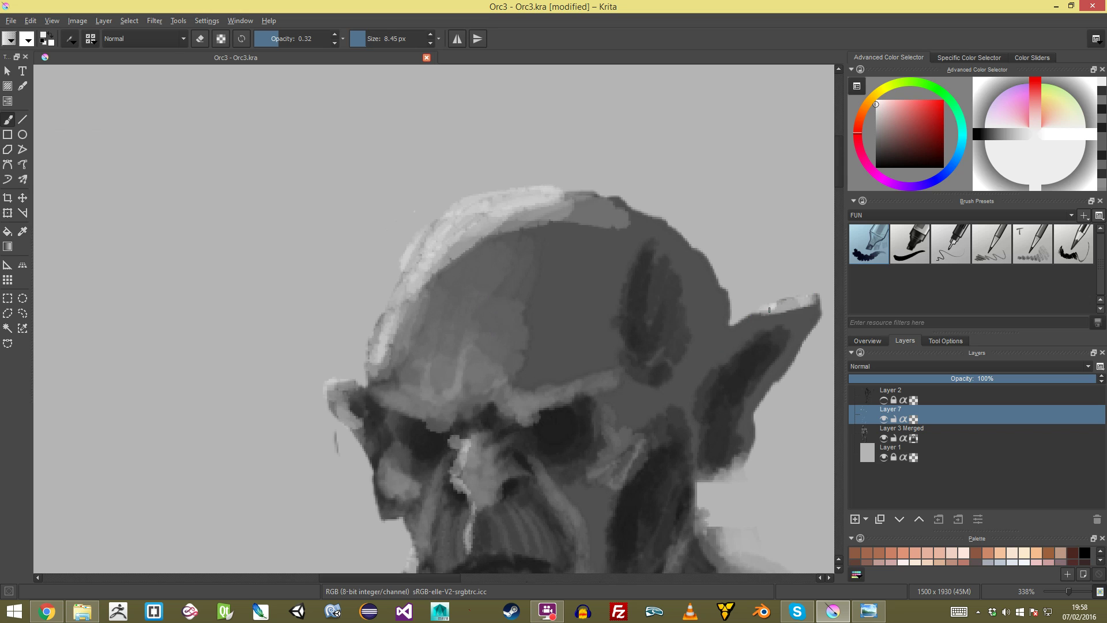
scroll(794, 304, "down", 4)
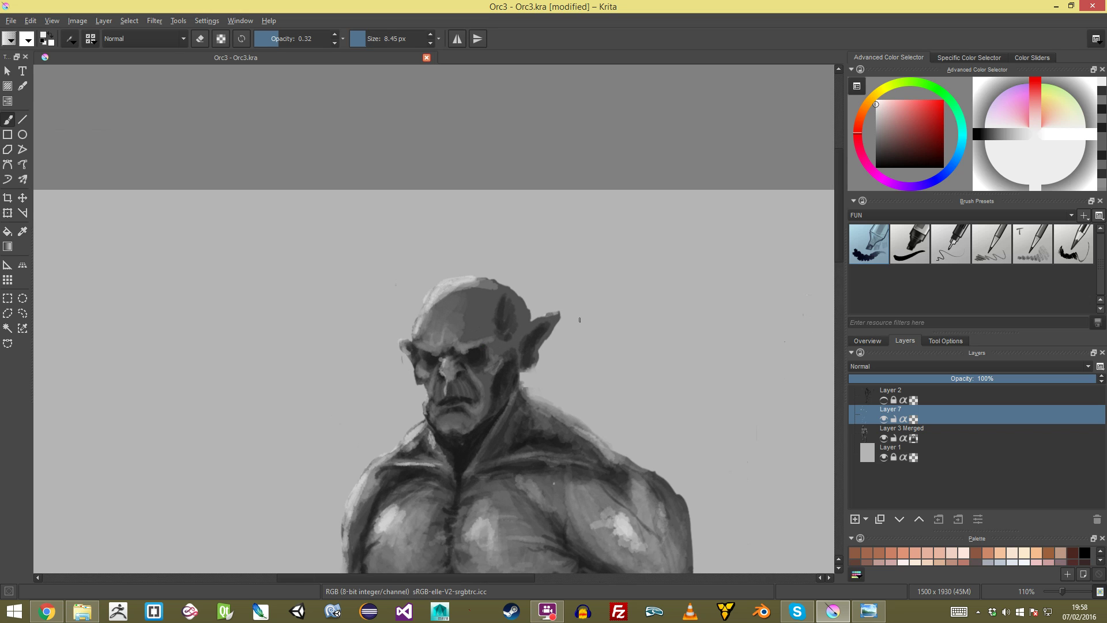
Step: Reduce the brush to 7.01 px and refine the highlight on the pointed ear tip
scroll(637, 319, "up", 2)
key("bracketleft")
left_click_drag(640, 314, 657, 310)
scroll(657, 310, "down", 3)
scroll(373, 378, "up", 4)
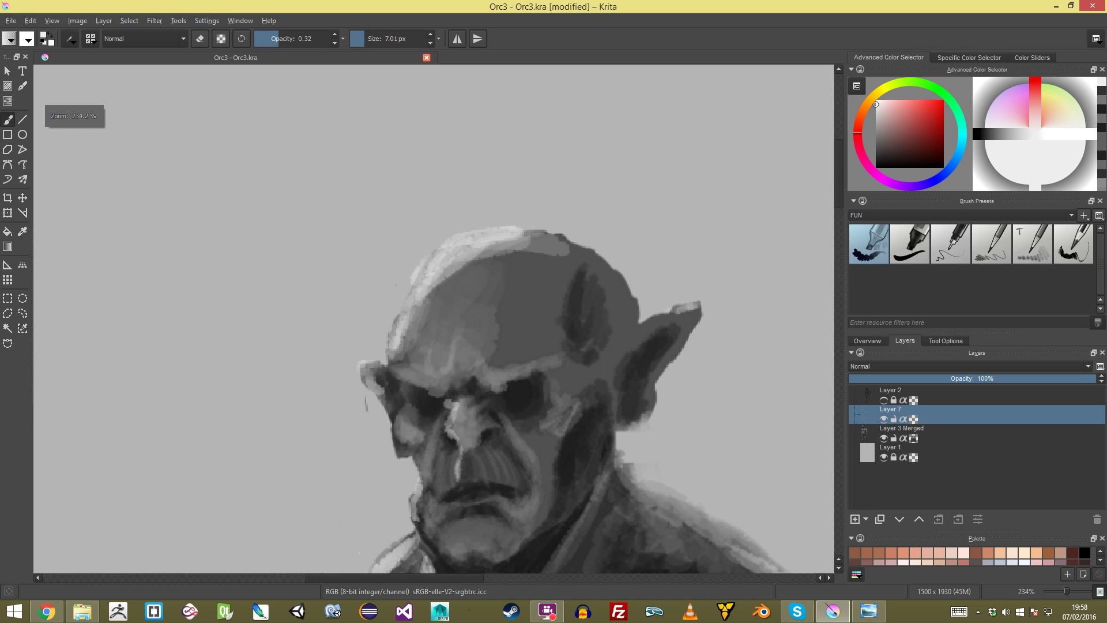
scroll(372, 379, "down", 8)
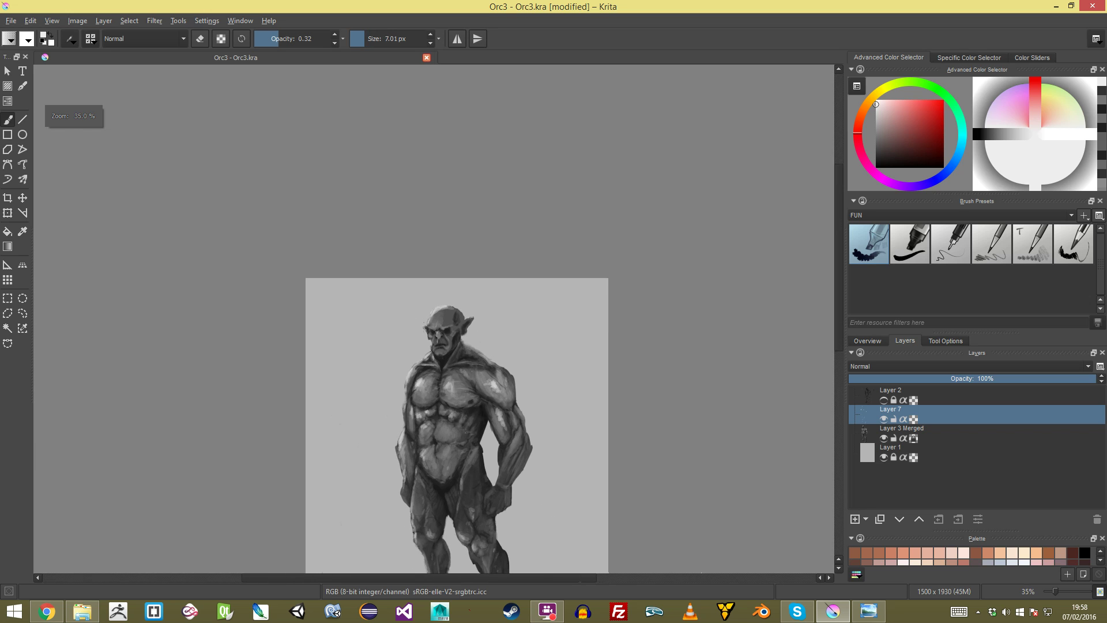
scroll(434, 318, "down", 2)
scroll(434, 319, "up", 2)
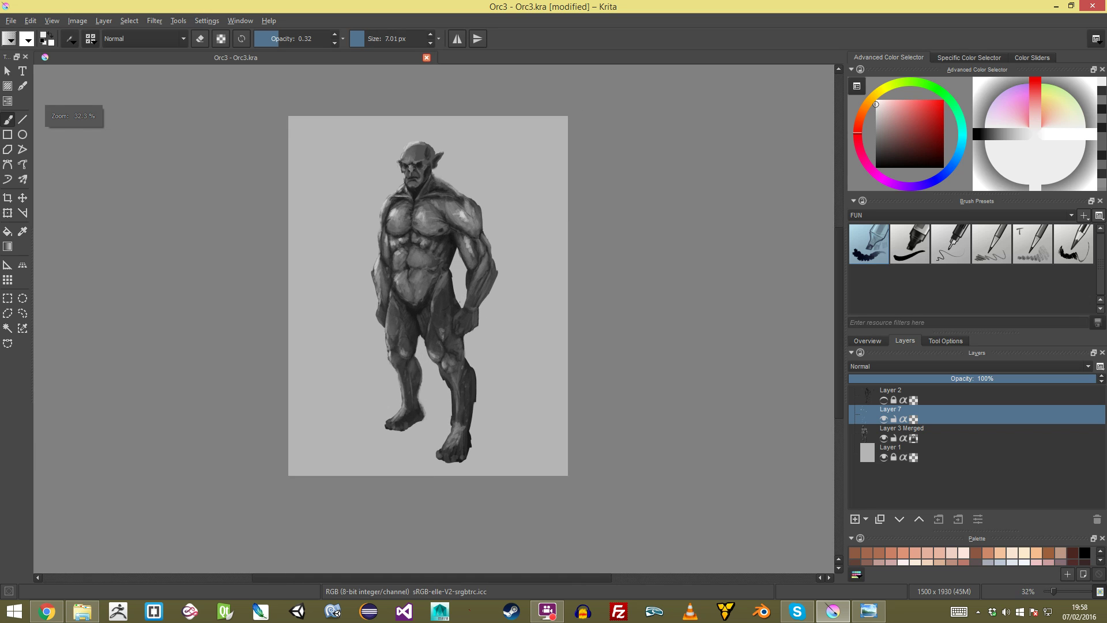
Step: Mirror the canvas view and check the orc's head and overall proportions
key("m")
scroll(433, 318, "down", 4)
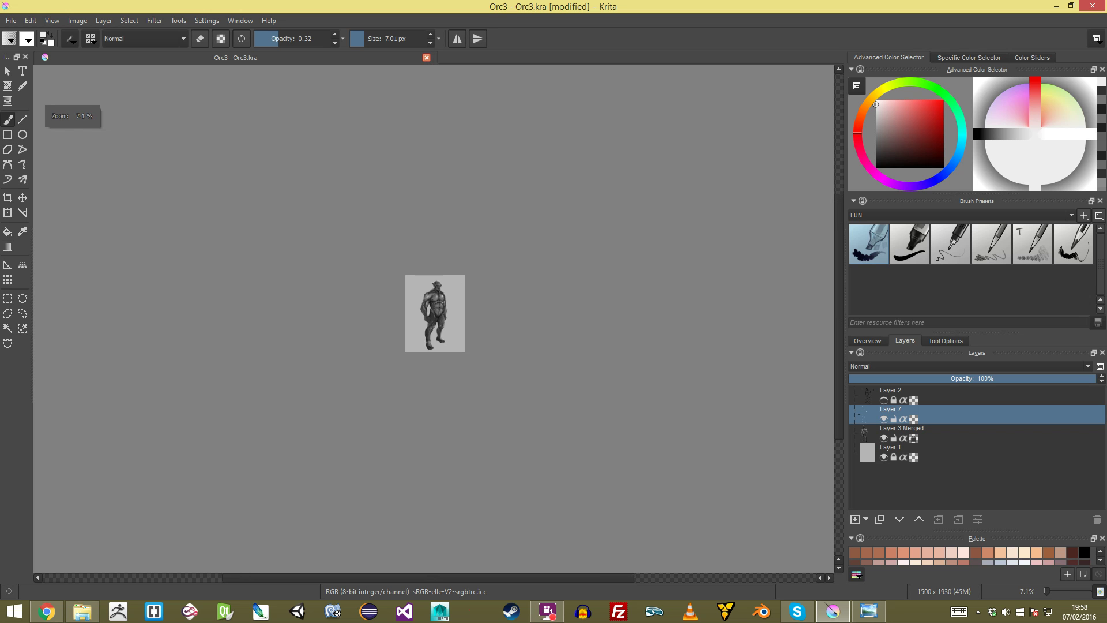
scroll(434, 318, "up", 6)
left_click_drag(434, 219, 416, 430)
scroll(434, 318, "up", 4)
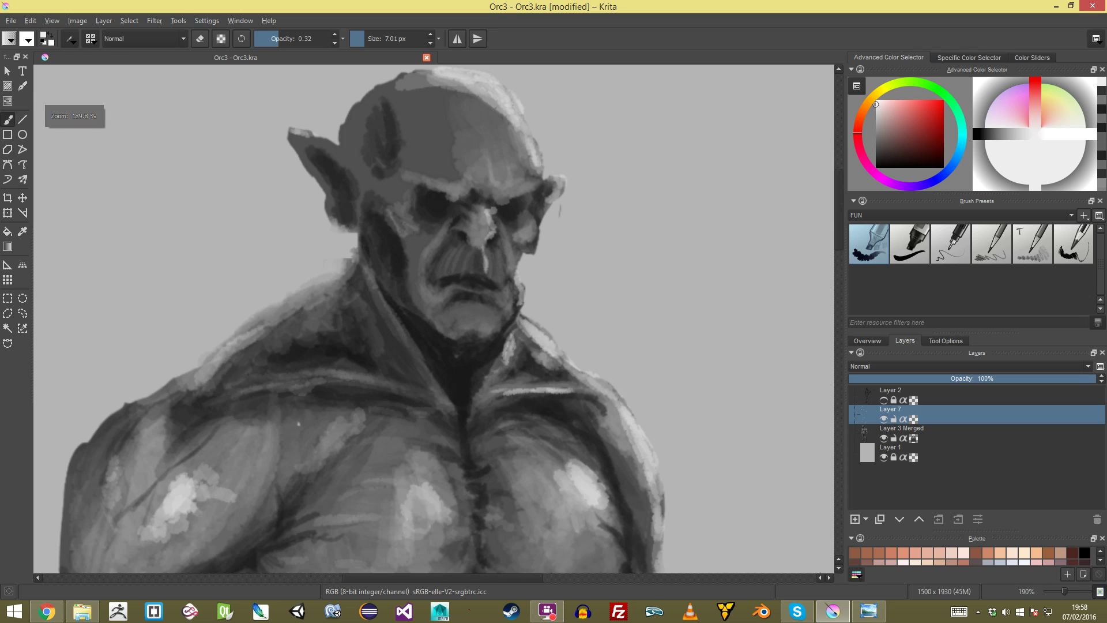
left_click_drag(361, 130, 401, 228)
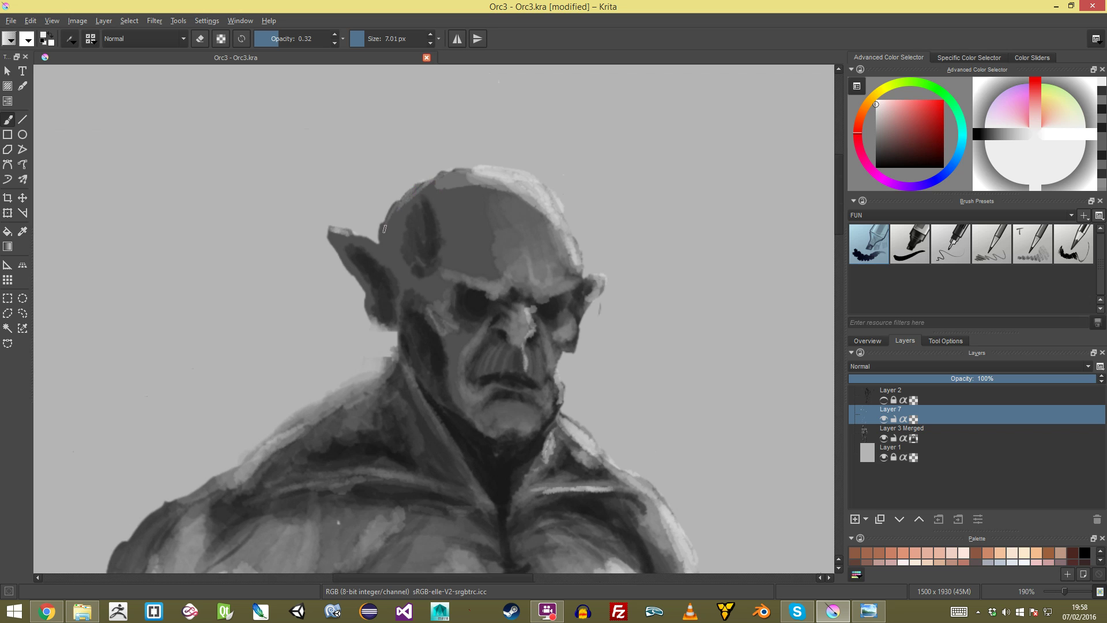
scroll(403, 198, "down", 8)
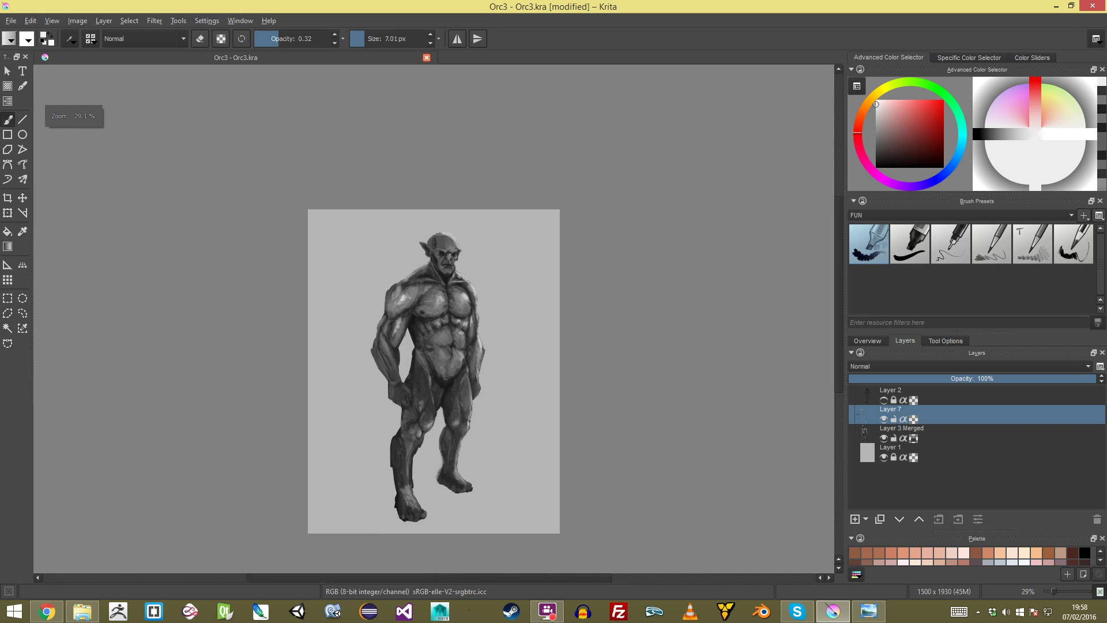
scroll(434, 319, "up", 3)
left_click_drag(434, 318, 449, 251)
scroll(434, 319, "down", 2)
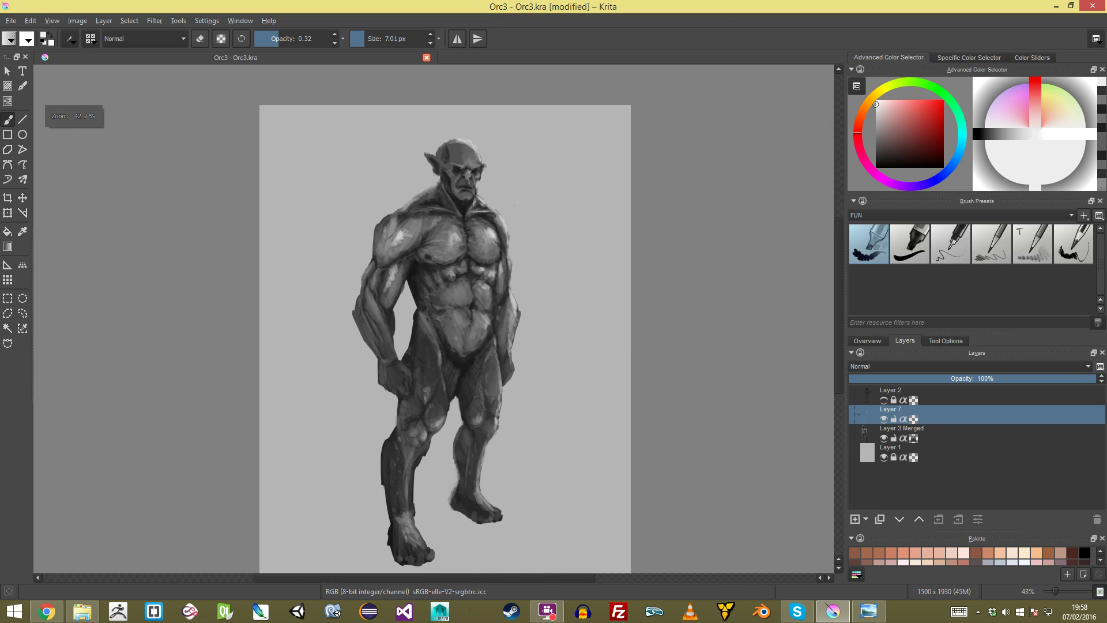
Step: Enlarge the brush to 10.15 px and highlight the upper forearm of the arm held away from the torso
scroll(434, 318, "up", 3)
key("bracketright")
scroll(434, 318, "up", 2)
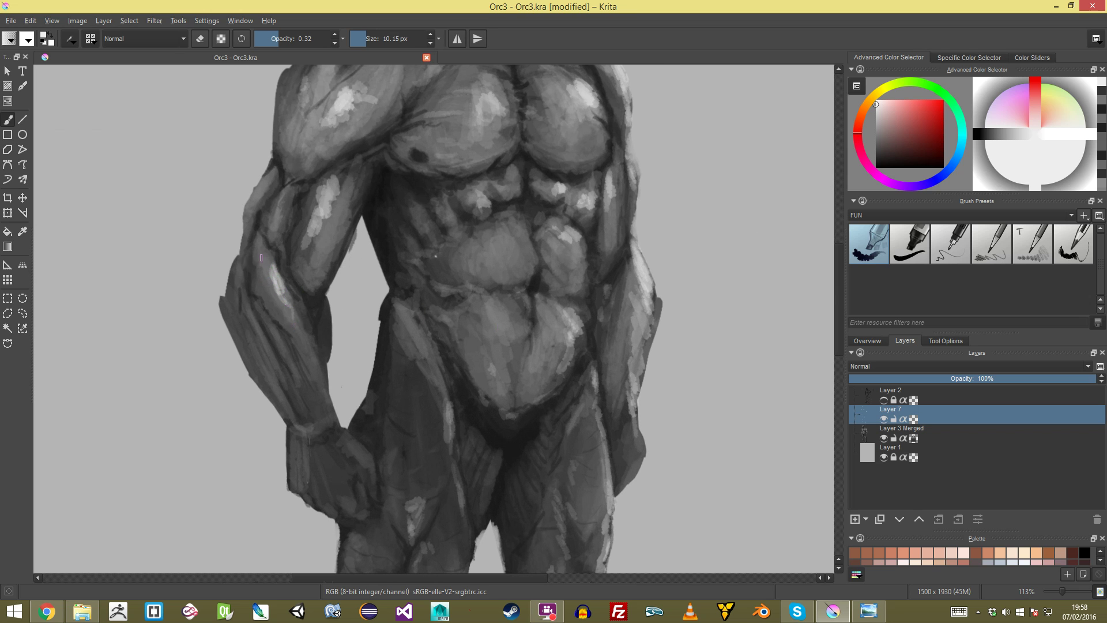
scroll(267, 261, "down", 4)
scroll(267, 261, "up", 3)
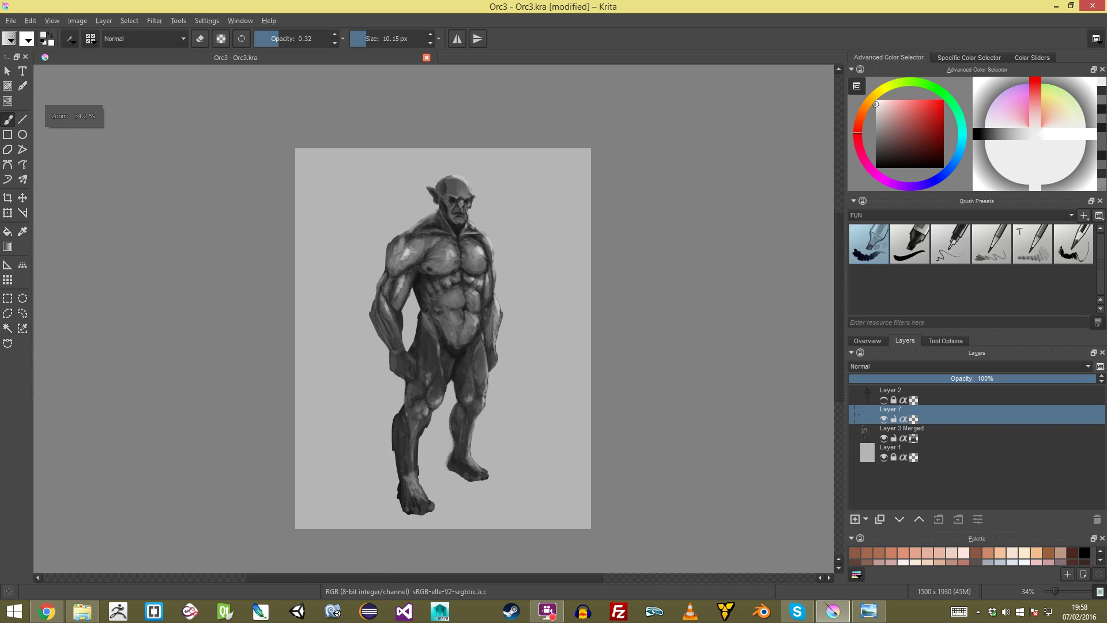
Step: Paint highlights along the thumb, knuckles and back of the hand resting beside the thigh
scroll(384, 411, "down", 3)
scroll(385, 411, "up", 3)
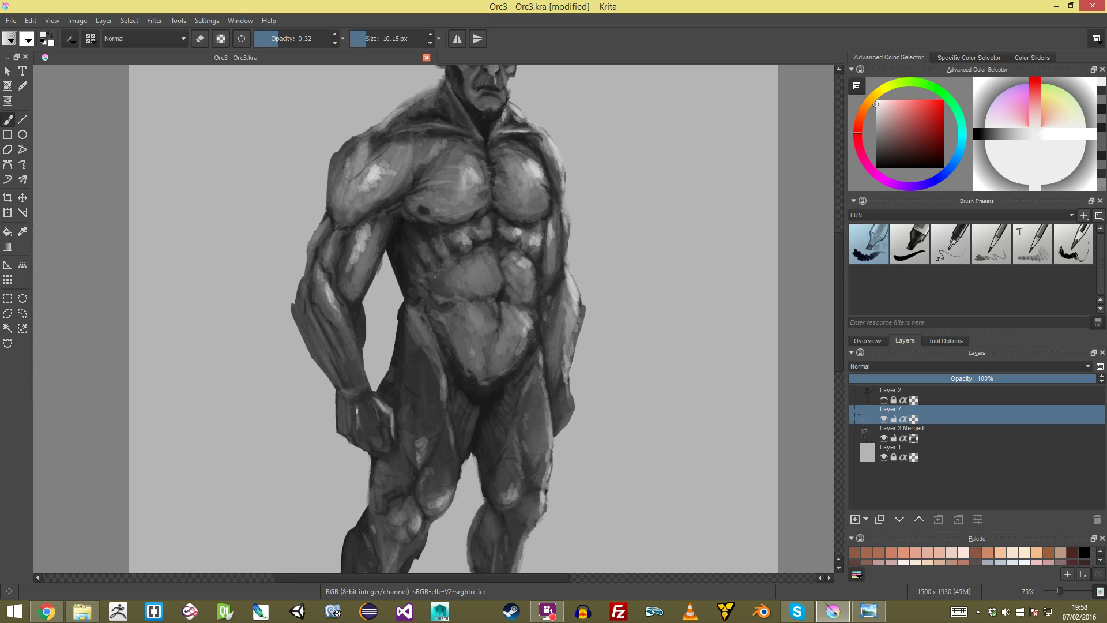
scroll(338, 341, "down", 3)
scroll(338, 342, "up", 5)
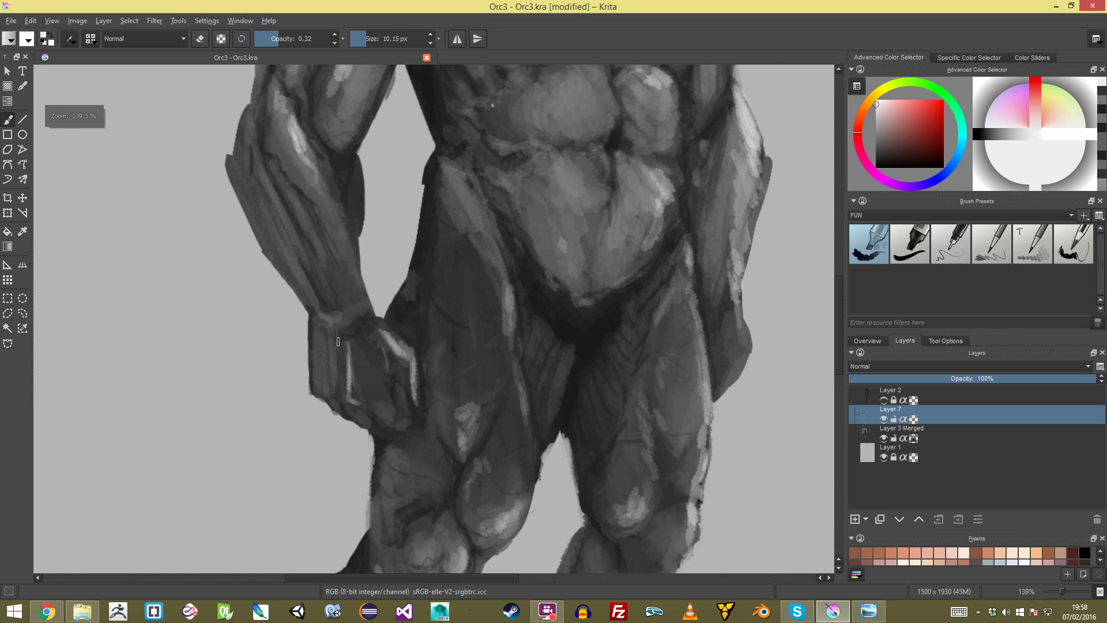
left_click_drag(338, 341, 350, 341, "shift")
mouse_move(352, 341)
left_mouse_down()
mouse_move(358, 402)
mouse_move(374, 380)
mouse_move(374, 408)
mouse_move(403, 427)
left_mouse_up()
scroll(403, 427, "down", 5)
scroll(432, 312, "up", 5)
left_click_drag(342, 338, 345, 388)
Step: Sample a dark grey near the hand, switch to erase mode and soften the hand highlights at 24.81 px
left_click(321, 381, "ctrl")
key("e")
mouse_move(365, 335)
left_mouse_down()
mouse_move(369, 387)
mouse_move(349, 340)
mouse_move(360, 372)
left_mouse_up()
scroll(416, 369, "down", 6)
scroll(415, 370, "up", 4)
left_click_drag(415, 369, 423, 358)
scroll(478, 391, "down", 4)
scroll(405, 346, "up", 5)
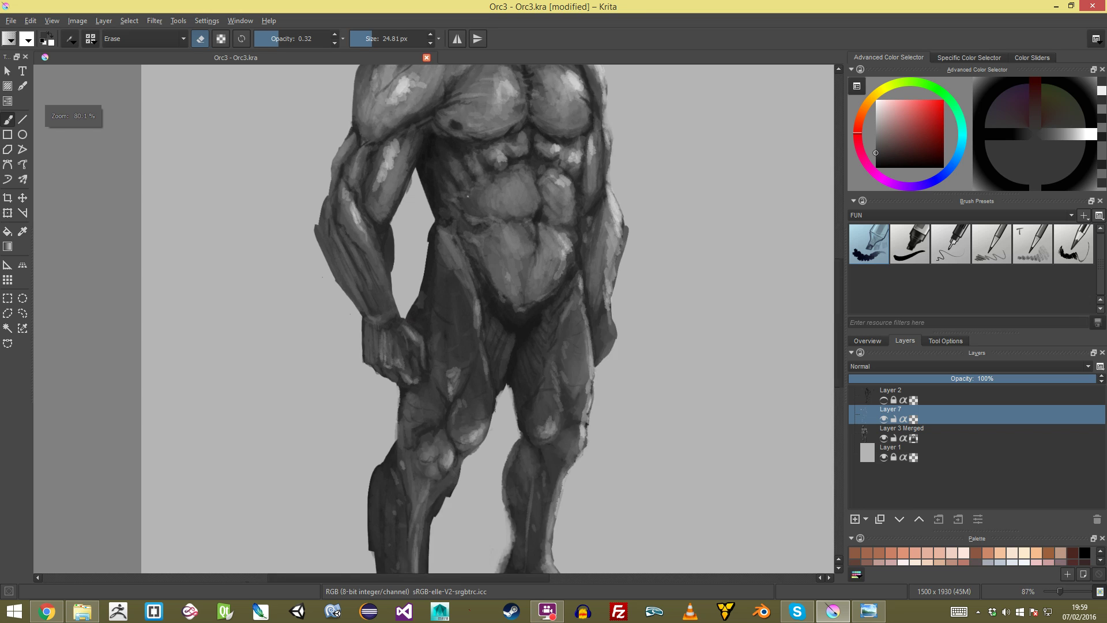
Step: Lower Layer 7's opacity to 57% and touch up the thigh beside the hand
scroll(405, 346, "down", 4)
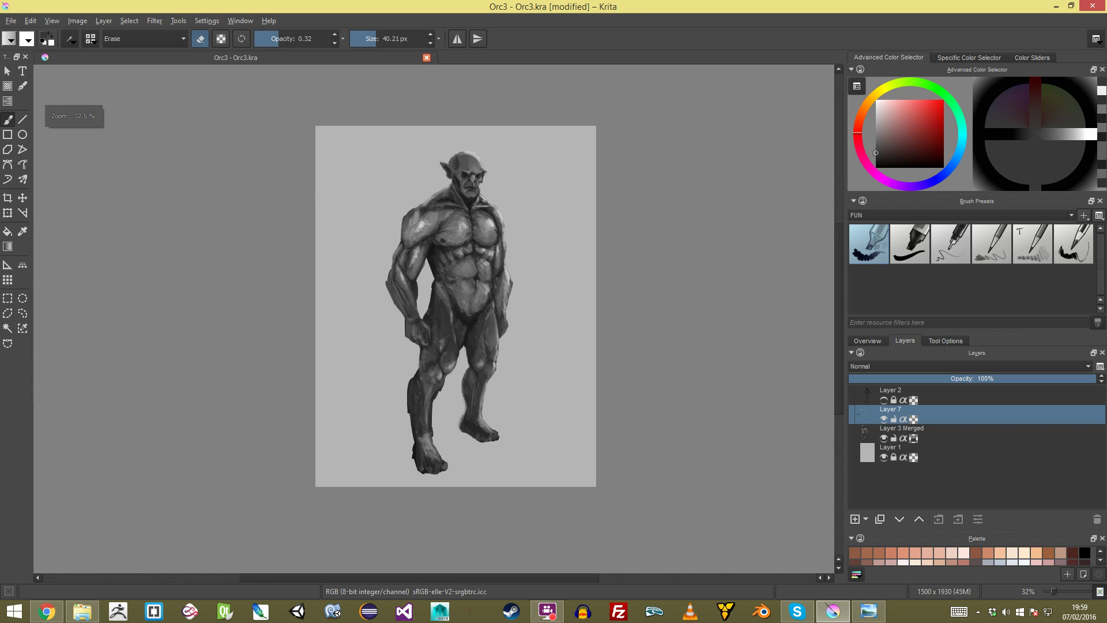
scroll(405, 346, "up", 2)
scroll(405, 346, "down", 2)
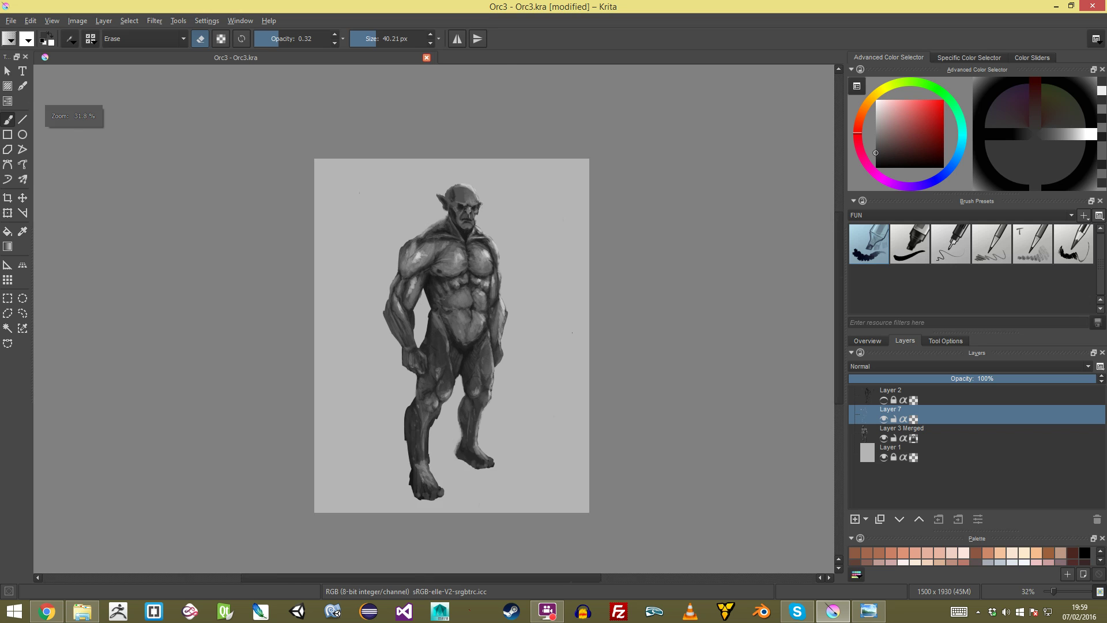
scroll(406, 346, "up", 1)
left_click(991, 378)
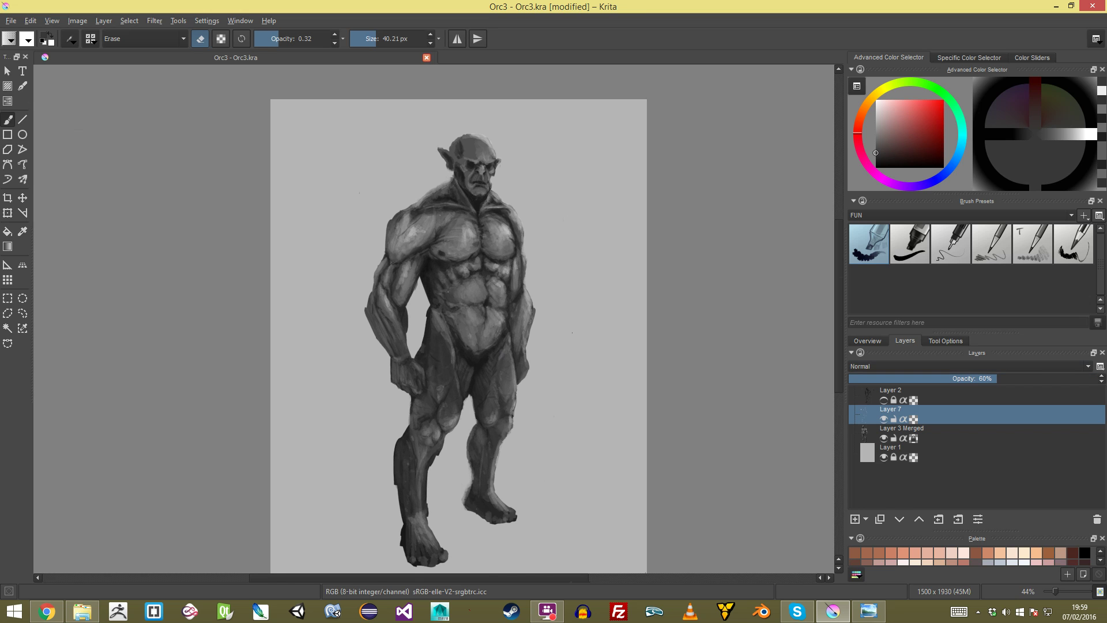
scroll(457, 248, "up", 5)
key("e")
mouse_move(474, 347)
left_mouse_down()
mouse_move(463, 312)
mouse_move(469, 363)
left_mouse_up()
key("e")
left_click(987, 379)
Step: Choose a near-white colour and paint broad highlights down the thigh beside the hand with a 75.98 px brush
left_click(876, 102)
mouse_move(495, 306)
left_mouse_down()
mouse_move(471, 395)
mouse_move(479, 369)
left_mouse_up()
left_click_drag(490, 268, 473, 363)
mouse_move(479, 250)
left_mouse_down()
mouse_move(476, 353)
mouse_move(468, 333)
left_mouse_up()
left_click_drag(466, 254, 455, 381)
left_click_drag(461, 238, 457, 383)
mouse_move(458, 358)
left_mouse_down()
mouse_move(458, 519)
mouse_move(479, 312)
left_mouse_up()
key("e")
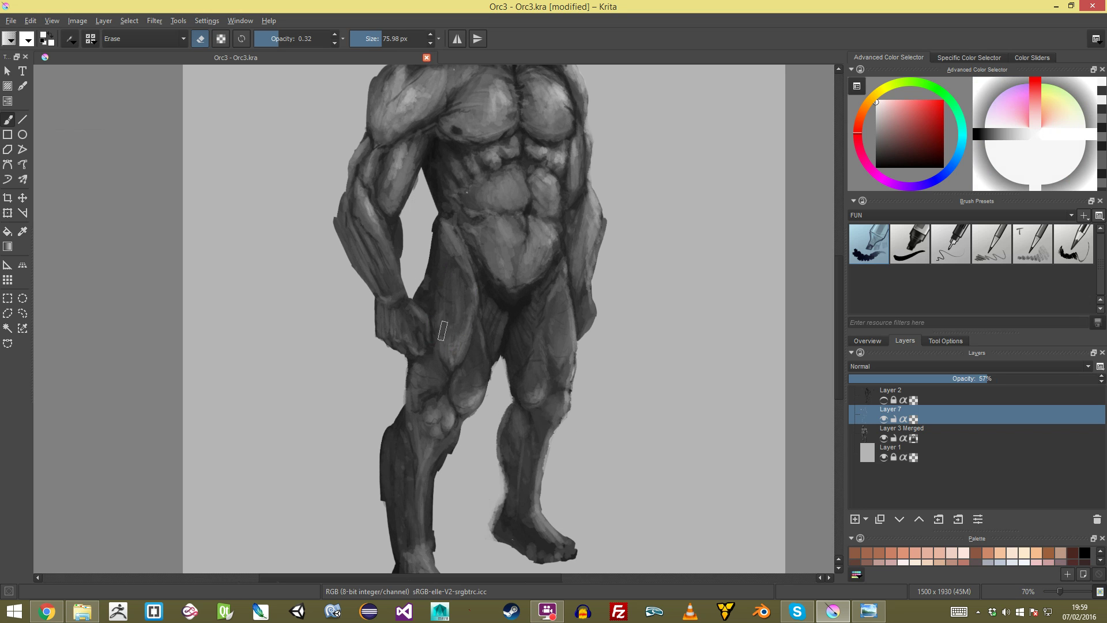
Step: Reduce the brush to 61.08 px and add highlight strokes along the middle and outer side of that thigh
scroll(449, 288, "down", 4)
scroll(445, 311, "up", 5)
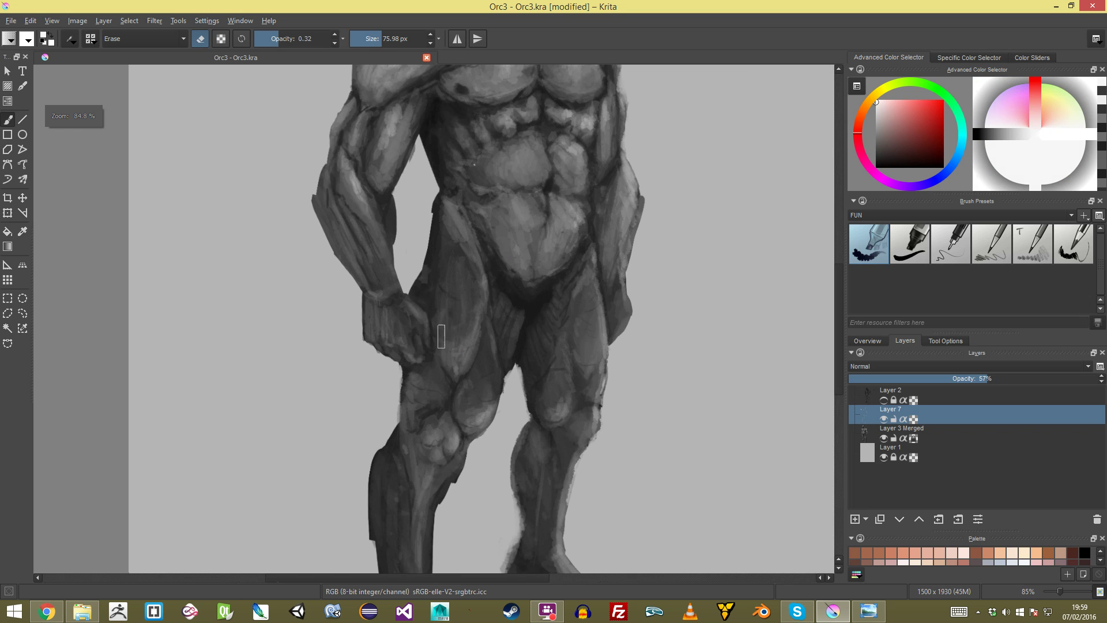
scroll(468, 330, "down", 4)
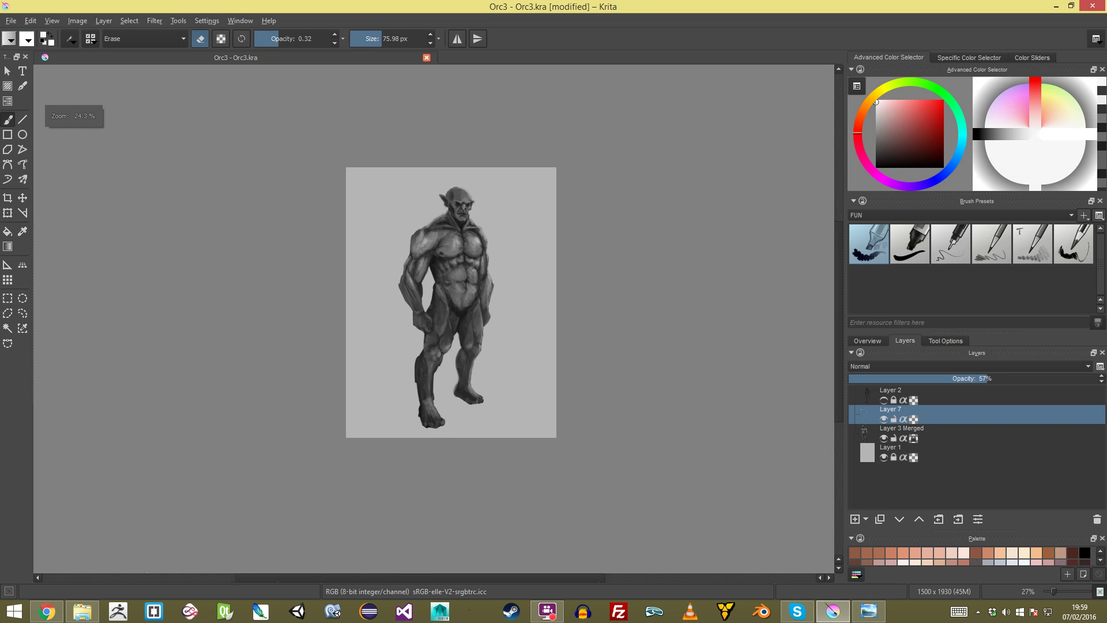
scroll(470, 326, "up", 6)
key("e")
left_click_drag(491, 293, 469, 358)
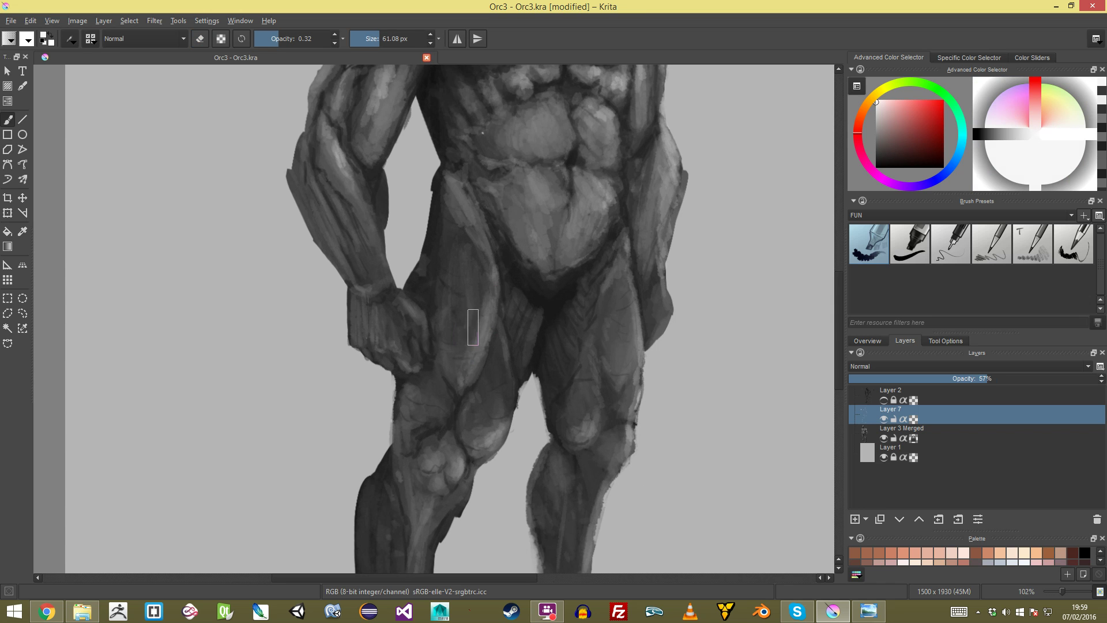
left_click_drag(435, 272, 451, 363)
key("e")
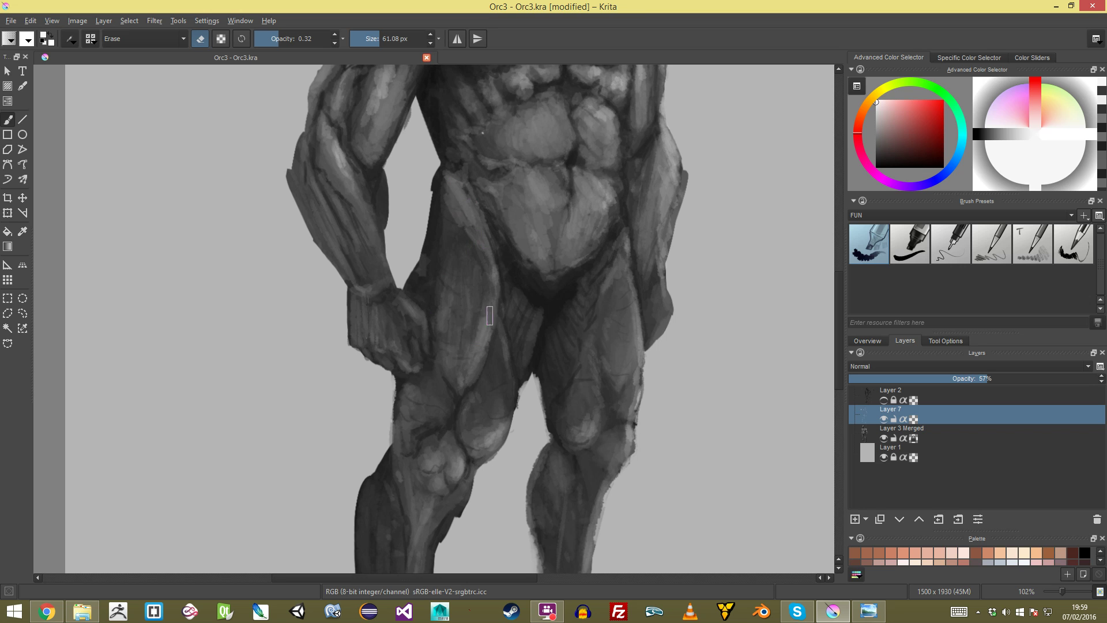
Step: Brush a highlight along the inner edge of the thigh beside the hand
scroll(443, 297, "down", 5)
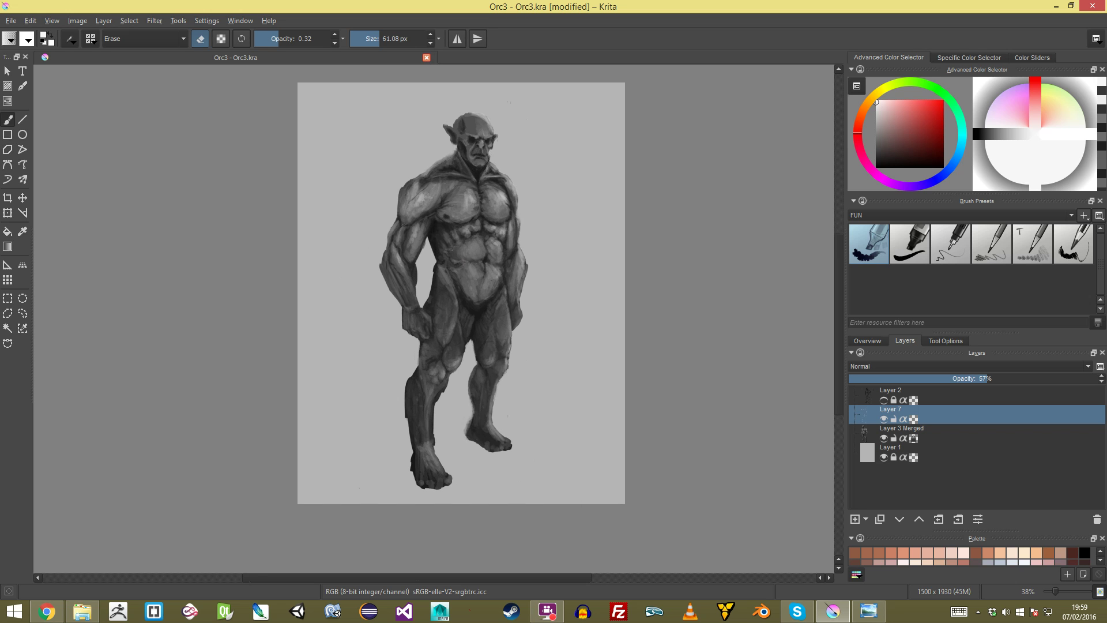
scroll(434, 319, "down", 5)
scroll(427, 319, "up", 9)
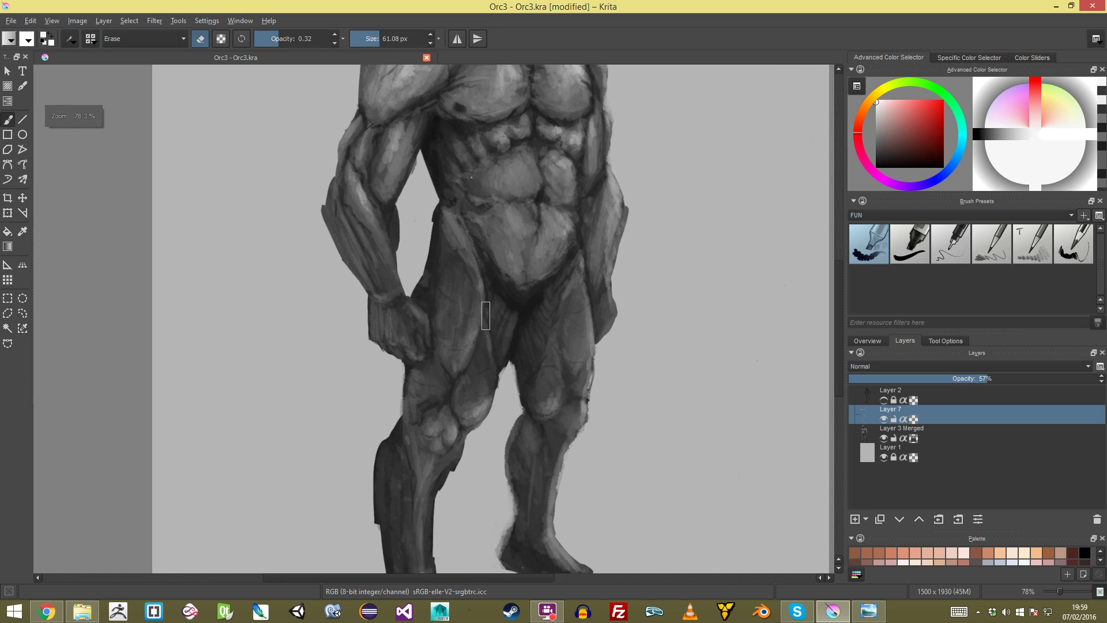
key("e")
left_click_drag(479, 270, 490, 330)
key("e")
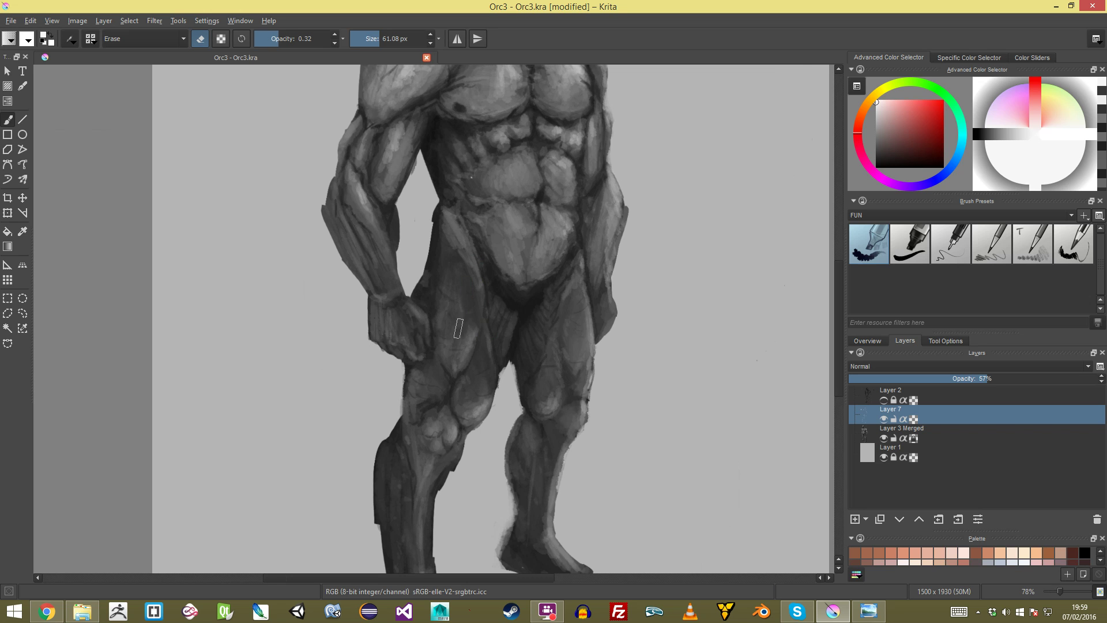
Step: Highlight the lower thigh just above the knee and soften its lower end with the eraser
scroll(433, 319, "down", 3)
scroll(434, 319, "up", 4)
key("e")
mouse_move(465, 366)
left_mouse_down()
mouse_move(460, 373)
mouse_move(459, 312)
mouse_move(484, 327)
mouse_move(482, 345)
mouse_move(453, 349)
left_mouse_up()
key("e")
left_click_drag(454, 390, 463, 391)
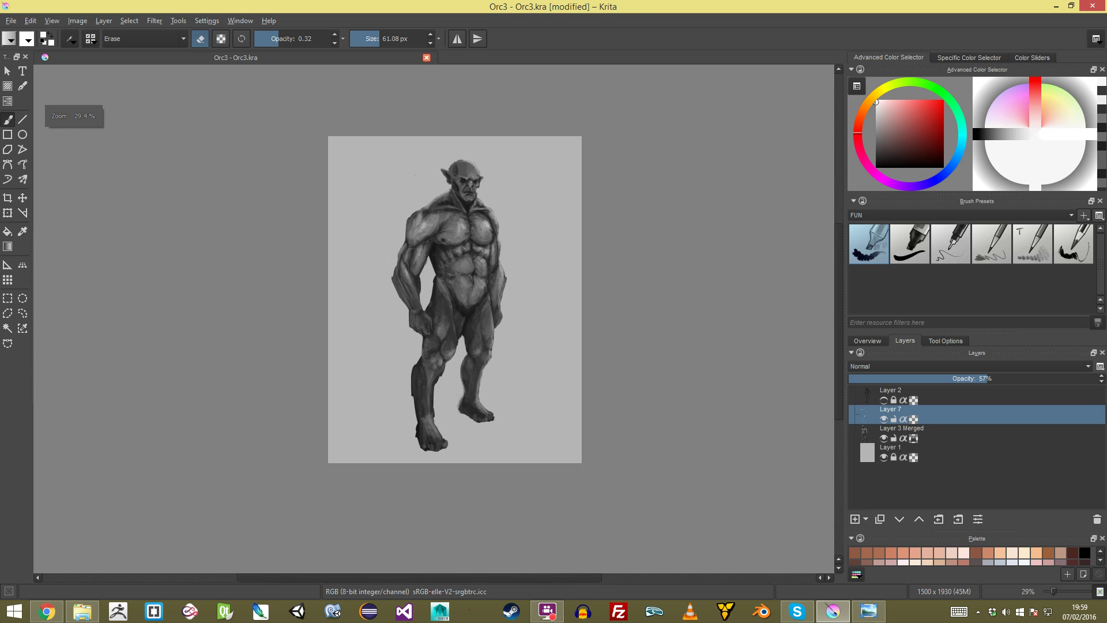
key("2")
scroll(434, 319, "up", 3)
scroll(434, 319, "up", 4)
key("e")
left_click_drag(453, 289, 446, 368)
left_click_drag(463, 289, 459, 336)
key("ctrl+z")
key("ctrl+z")
Step: Soften the front thigh highlights with the 61.08 px eraser and save the file
key("e")
mouse_move(466, 295)
left_mouse_down()
mouse_move(455, 353)
mouse_move(455, 333)
left_mouse_up()
key("e")
scroll(439, 361, "down", 5)
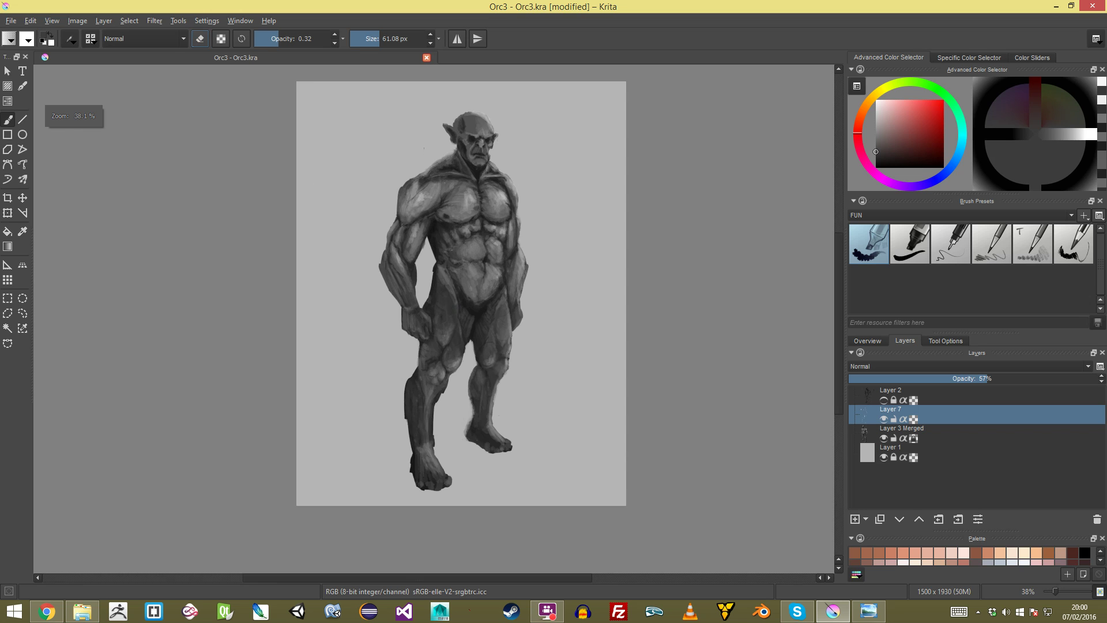
scroll(435, 325, "up", 2)
left_click_drag(485, 251, 483, 272)
key("ctrl+s")
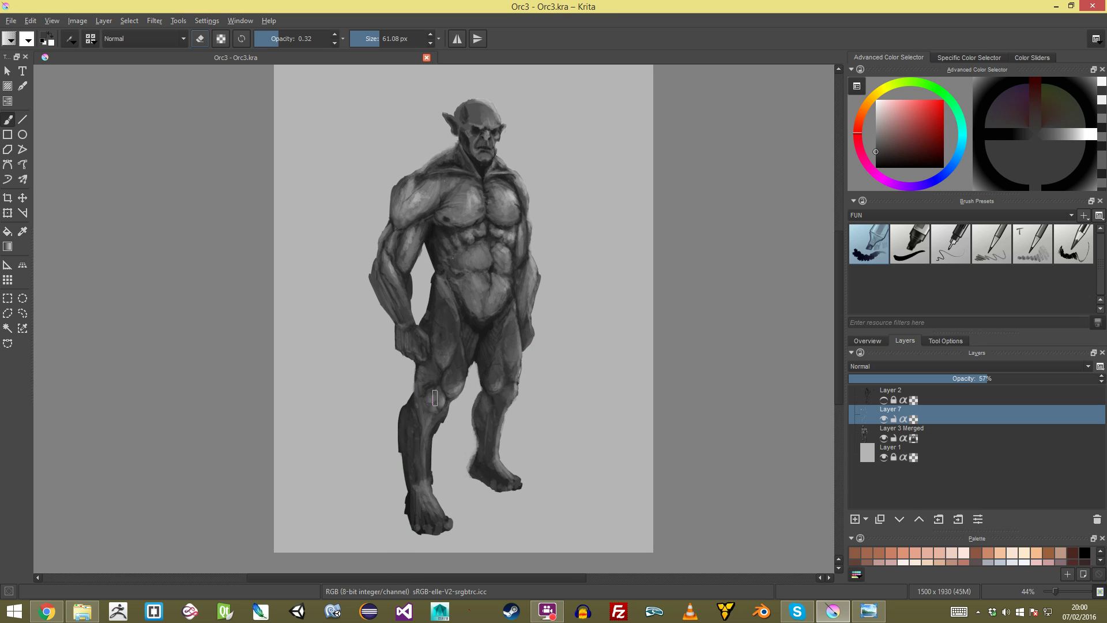
left_click_drag(434, 369, 447, 273)
scroll(434, 322, "up", 1)
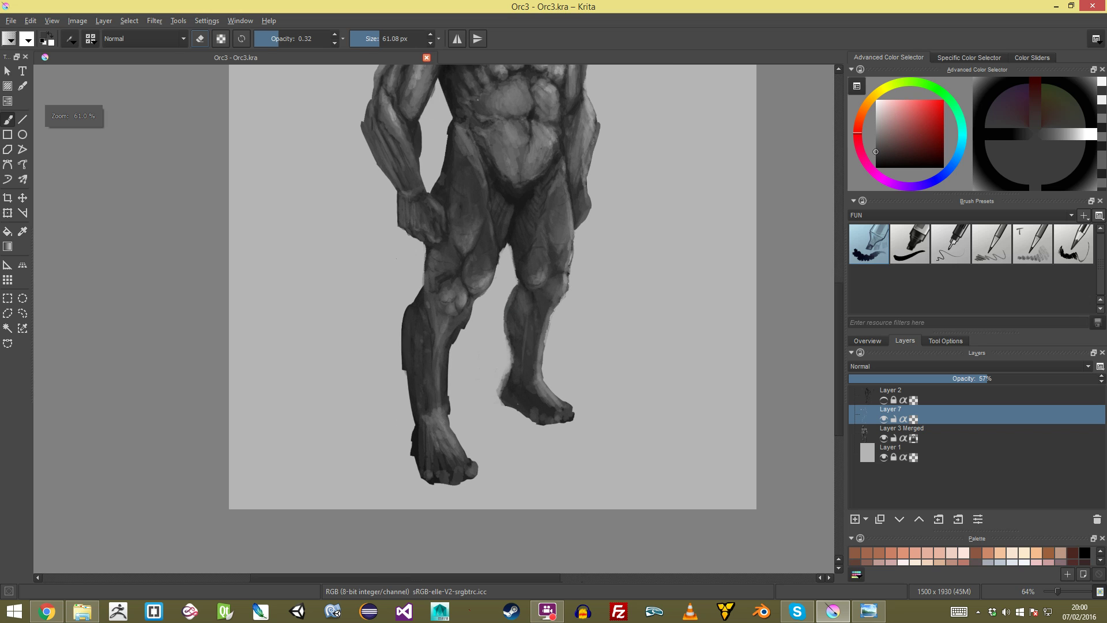
scroll(434, 322, "up", 1)
key("e")
left_click_drag(423, 370, 441, 328)
key("ctrl+z")
left_click(445, 340, "ctrl")
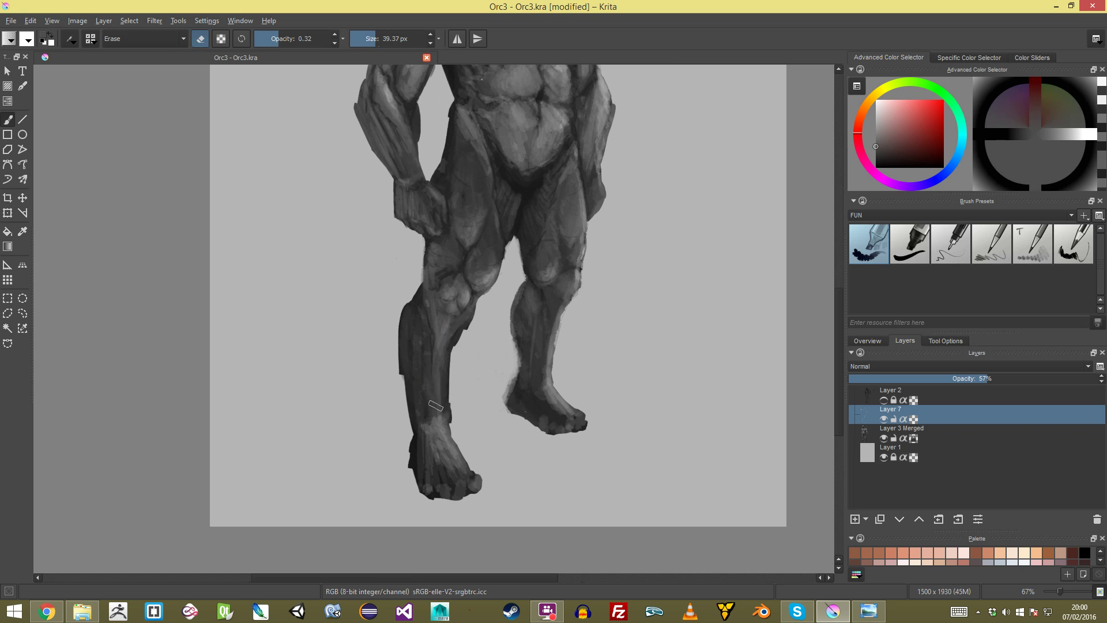
Step: Merge the highlight layer down into Layer 3 Merged
left_click(917, 429, "ctrl")
left_click_drag(502, 270, 494, 353)
scroll(434, 323, "down", 2)
key("ctrl+e")
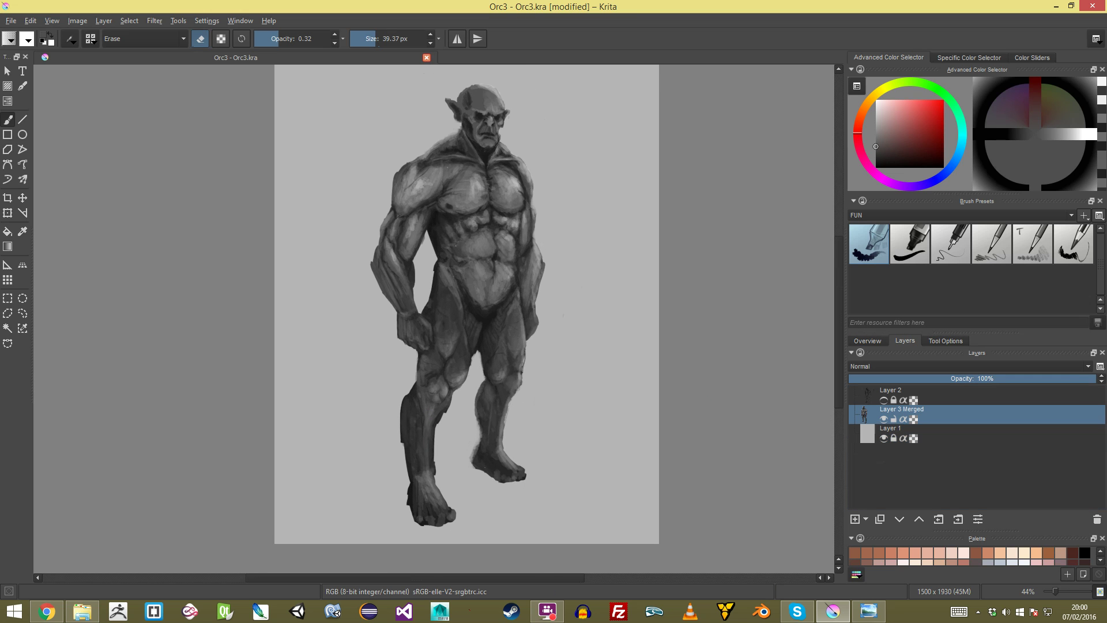
Step: Select the front foot freehand, skew and reposition it under the ankle with Transform, and clear the selection
scroll(436, 329, "up", 3)
left_click_drag(429, 567, 465, 341)
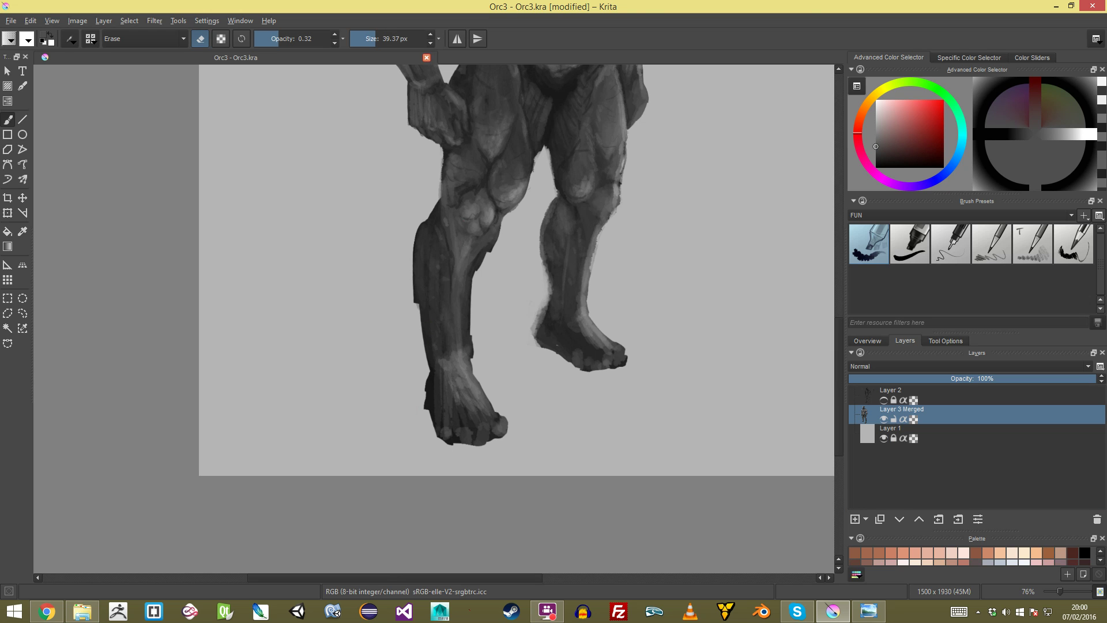
scroll(456, 346, "down", 3)
scroll(467, 360, "up", 5)
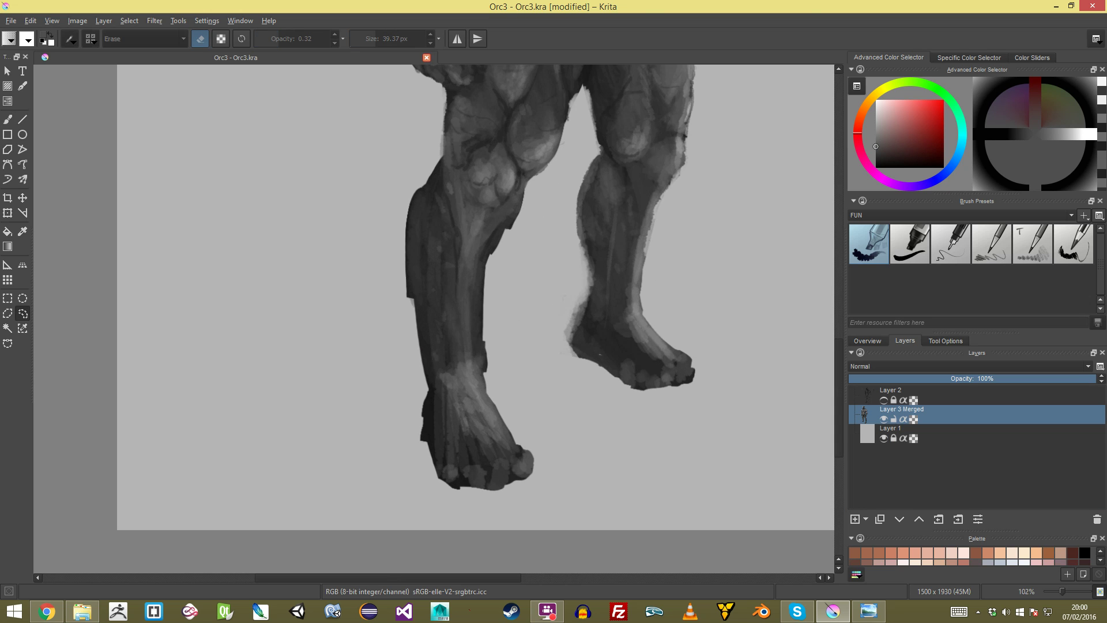
mouse_move(402, 383)
left_mouse_down()
mouse_move(517, 365)
mouse_move(381, 398)
left_mouse_up()
key("ctrl+t")
left_click_drag(480, 353, 500, 354)
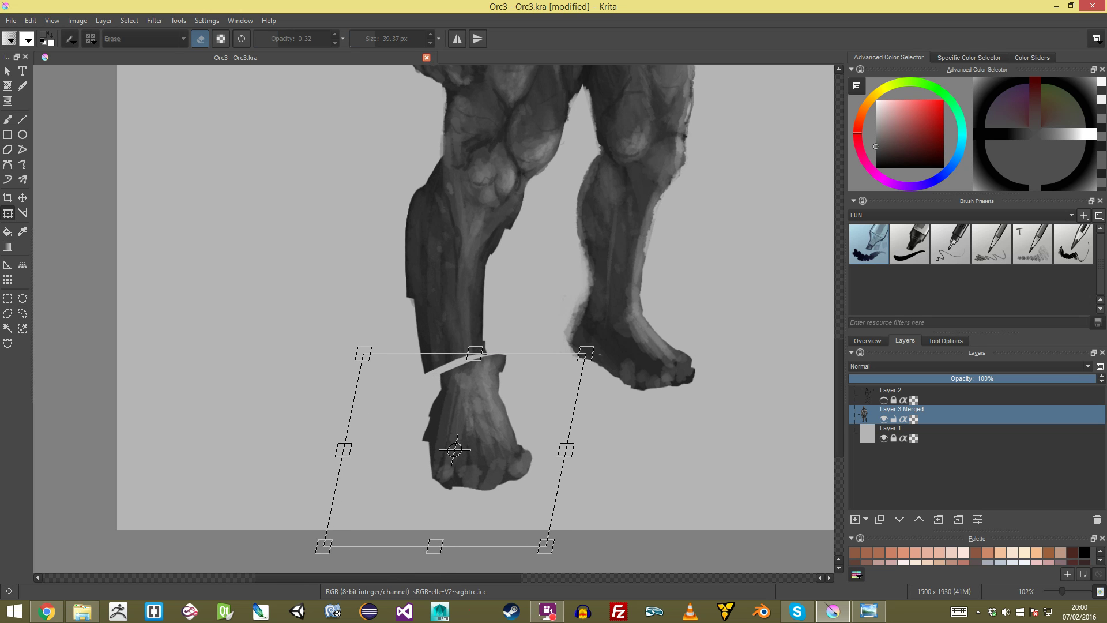
left_click_drag(455, 450, 443, 446)
scroll(443, 446, "down", 3)
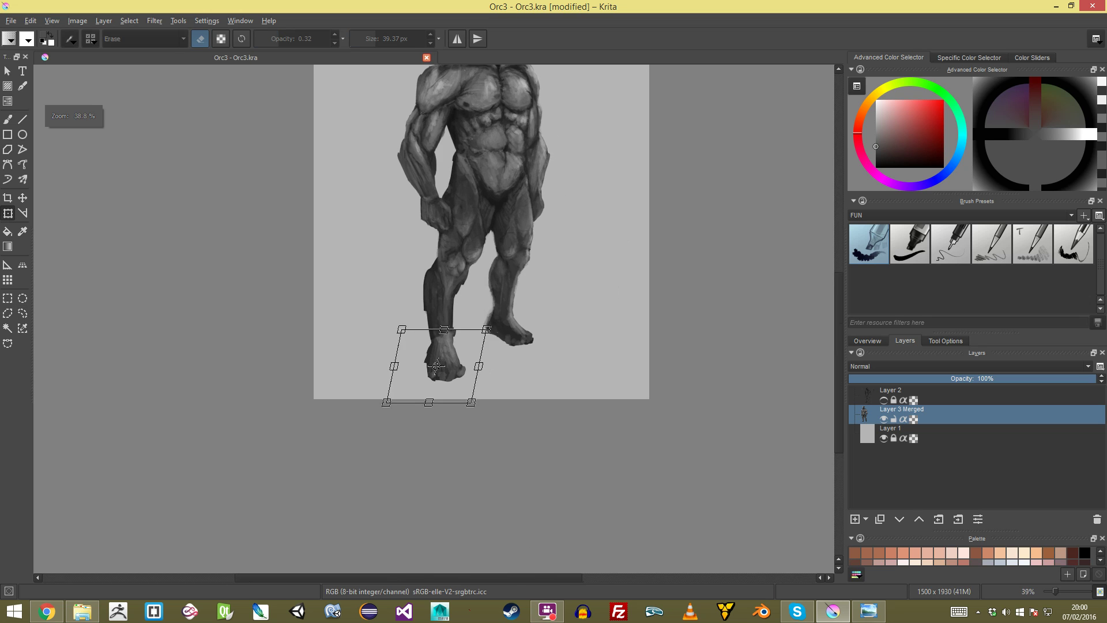
scroll(437, 367, "up", 1)
key("Return")
scroll(437, 366, "down", 2)
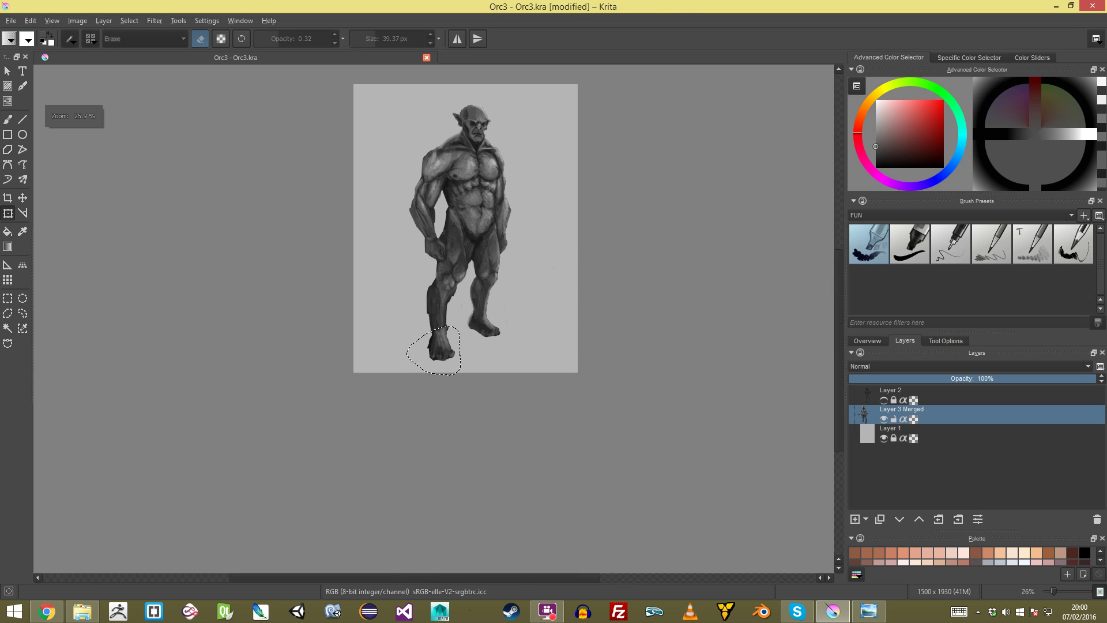
key("ctrl+shift+a")
Step: Sample a grey from the front leg and blend the seam between shin and transformed foot
scroll(435, 319, "up", 2)
key("b")
key("e")
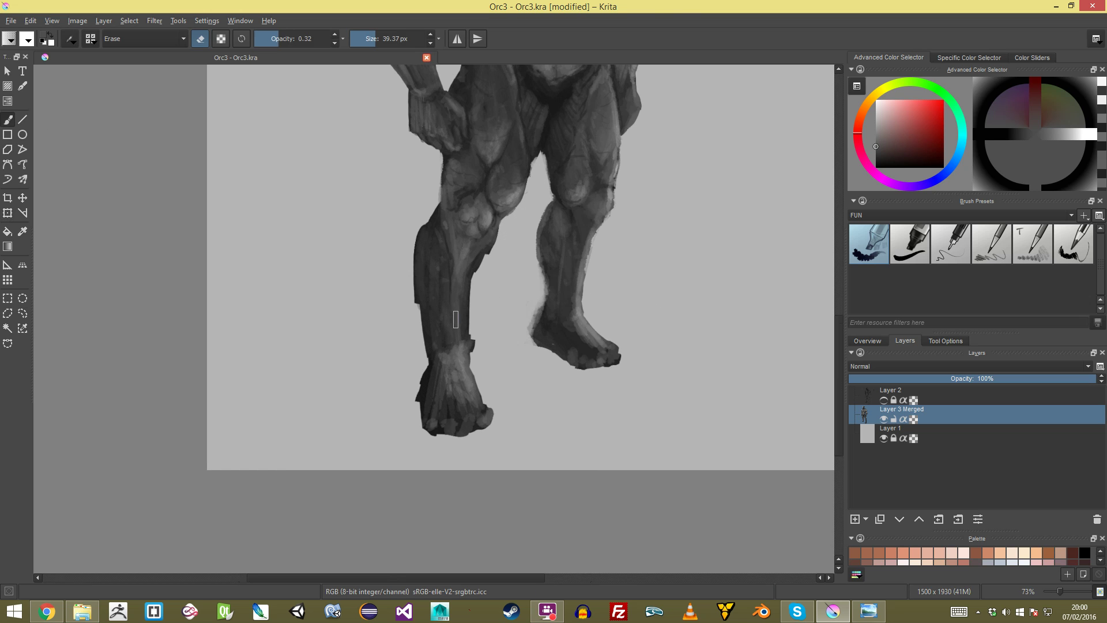
left_click(459, 331, "ctrl")
mouse_move(458, 333)
left_mouse_down()
mouse_move(455, 354)
mouse_move(446, 328)
left_mouse_up()
left_click(441, 367, "ctrl")
Step: Sample a dark grey from the lower leg and paint over the shin and calf at 32.21 px
left_click(444, 302, "ctrl")
left_click_drag(449, 241, 442, 283)
left_click_drag(436, 320, 437, 357)
left_click_drag(444, 248, 425, 326)
left_click_drag(425, 327, 425, 292)
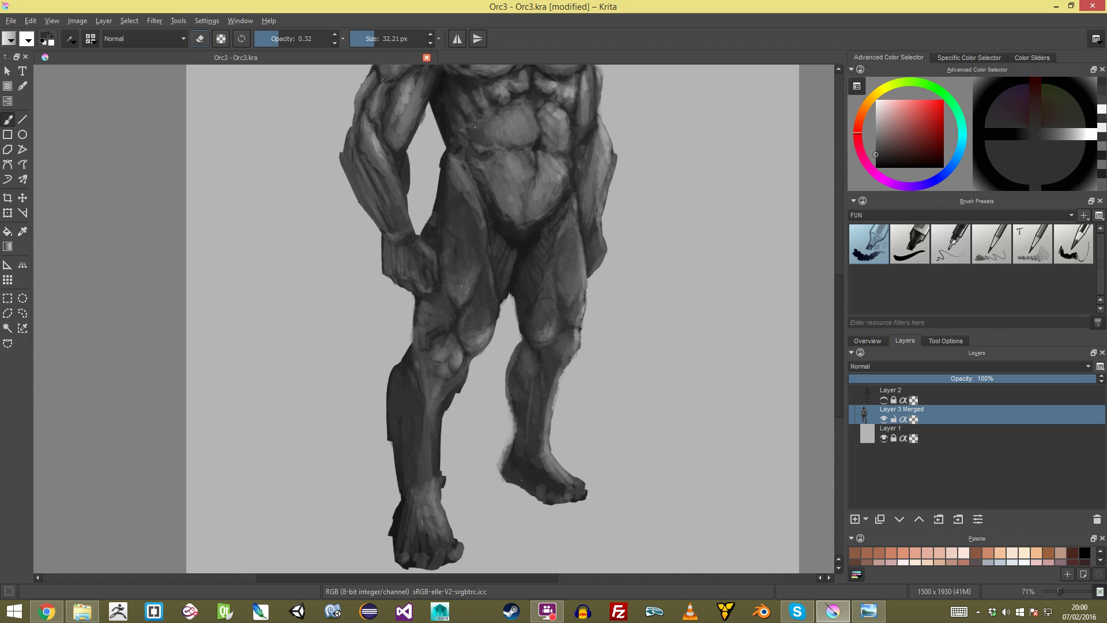
Step: Resample a grey near the knee and refine the front calf's shading with a 31.64 px brush
left_click(422, 369, "ctrl")
left_click_drag(390, 410, 422, 340)
left_click_drag(422, 340, 422, 327)
left_click_drag(437, 303, 433, 306)
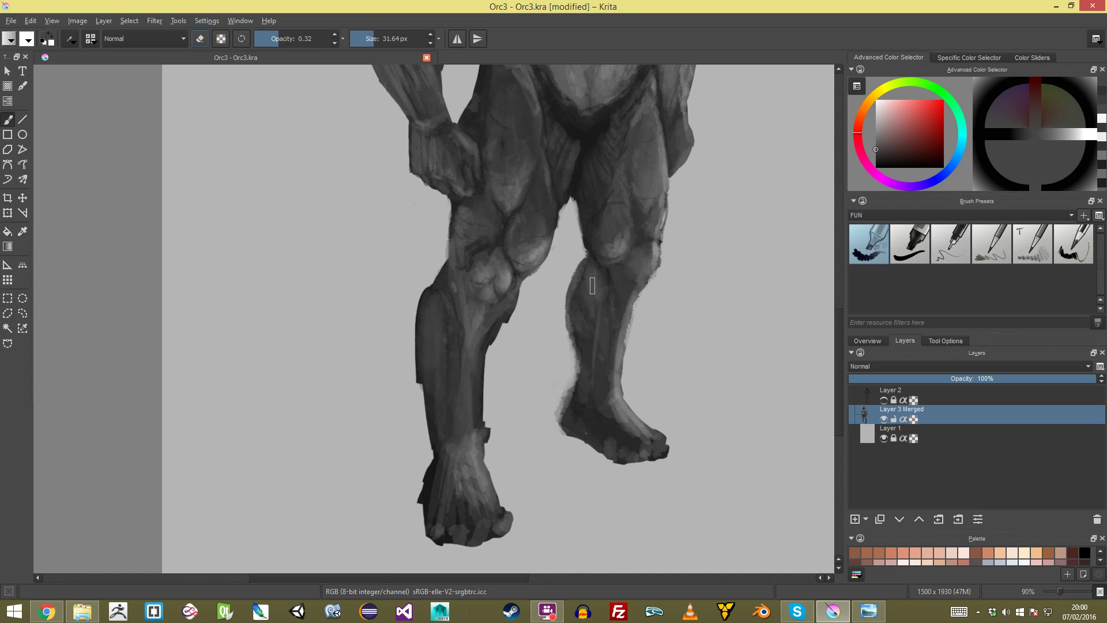
Step: Examine the legs and the whole figure at different zoom levels
scroll(587, 335, "down", 9)
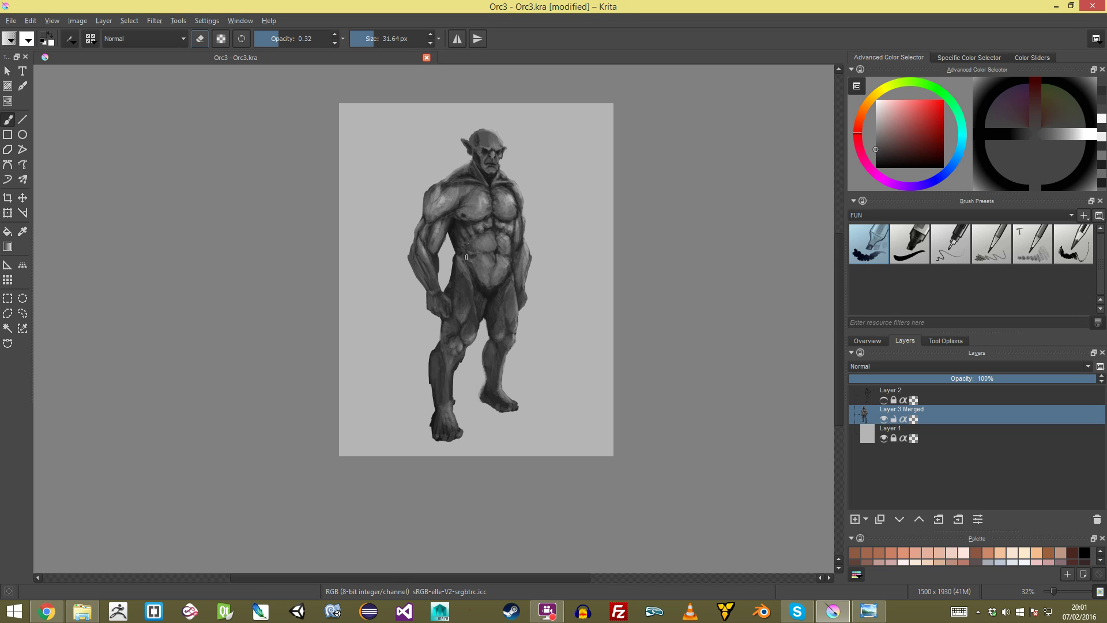
scroll(434, 319, "up", 7)
scroll(434, 319, "down", 5)
scroll(433, 319, "up", 7)
left_click_drag(434, 231, 443, 357)
scroll(546, 224, "down", 5)
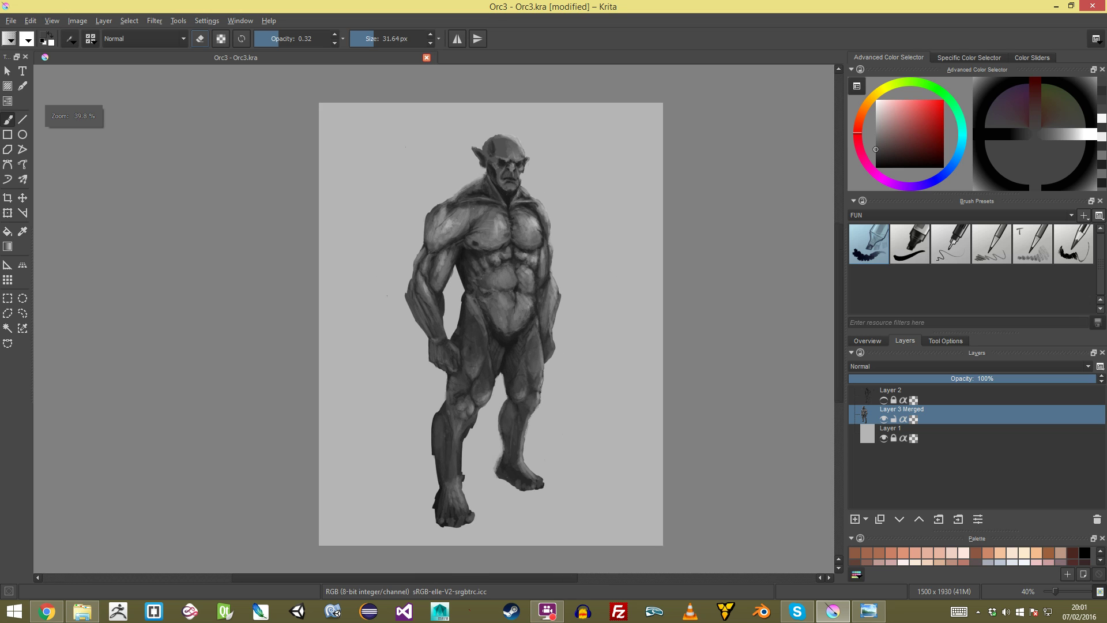
scroll(415, 330, "up", 2)
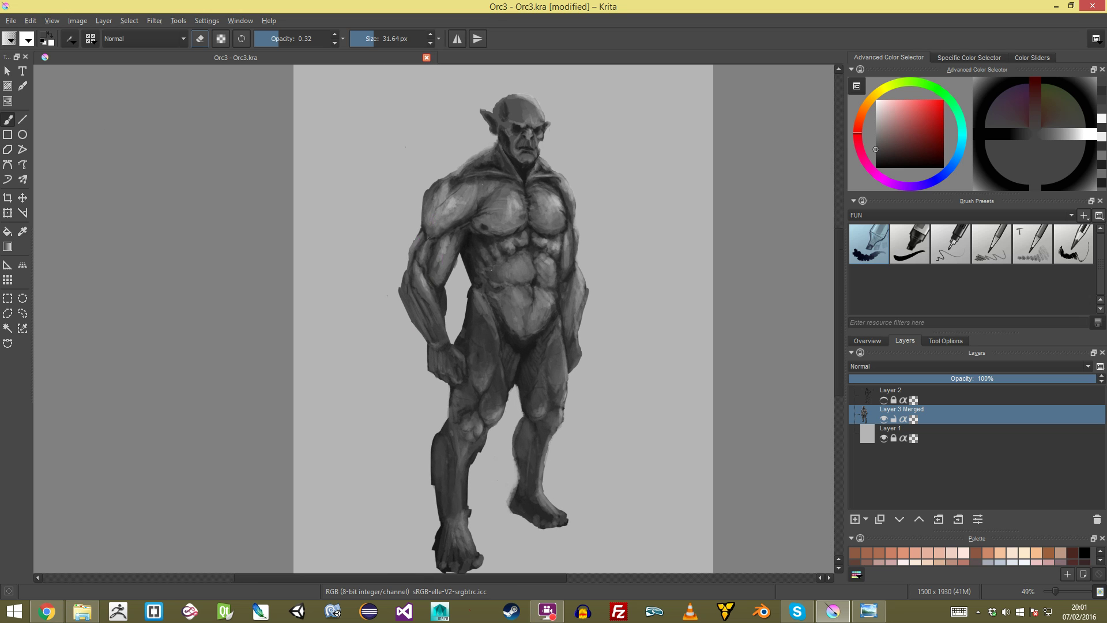
Step: Erase along the outer contour of the elbow and forearm held away from the torso to slim its silhouette
scroll(414, 329, "up", 3)
key("e")
left_click_drag(366, 273, 401, 351)
left_click_drag(365, 261, 411, 348)
left_click_drag(363, 233, 370, 250)
mouse_move(378, 283)
left_mouse_down()
mouse_move(417, 358)
mouse_move(392, 357)
mouse_move(392, 438)
left_mouse_up()
Step: Repaint the trimmed forearm's outer edge with a small brush, reducing it to 18.18 px
scroll(403, 353, "up", 7)
key("e")
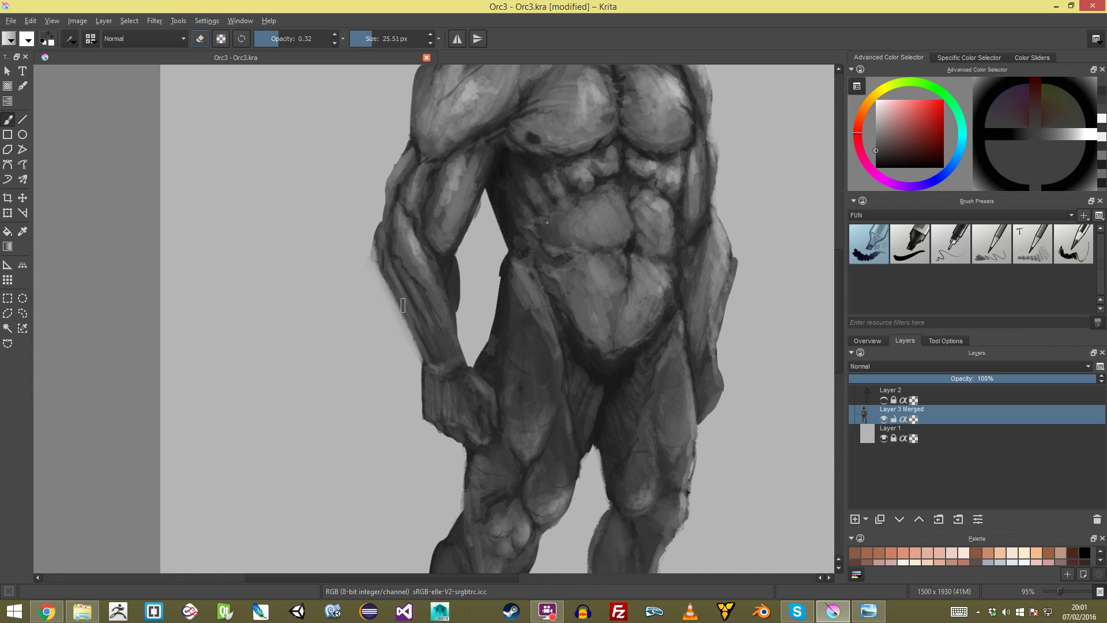
left_click_drag(387, 282, 396, 300)
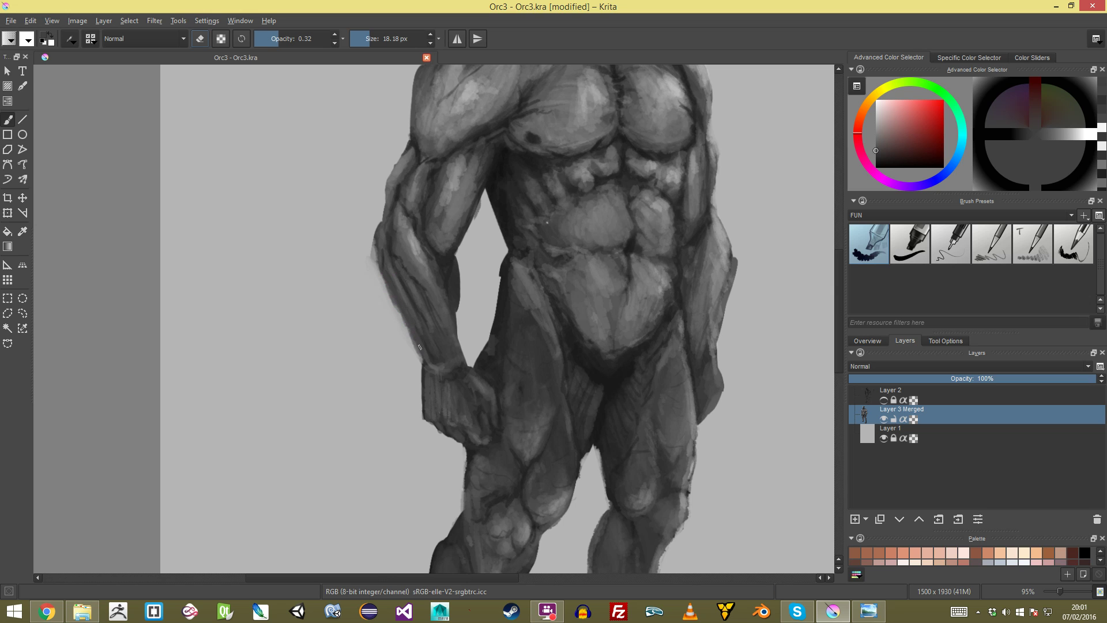
key("e")
Step: Flip the canvas view horizontally and check the full figure's silhouette and shading
scroll(366, 229, "down", 7)
scroll(515, 358, "up", 4)
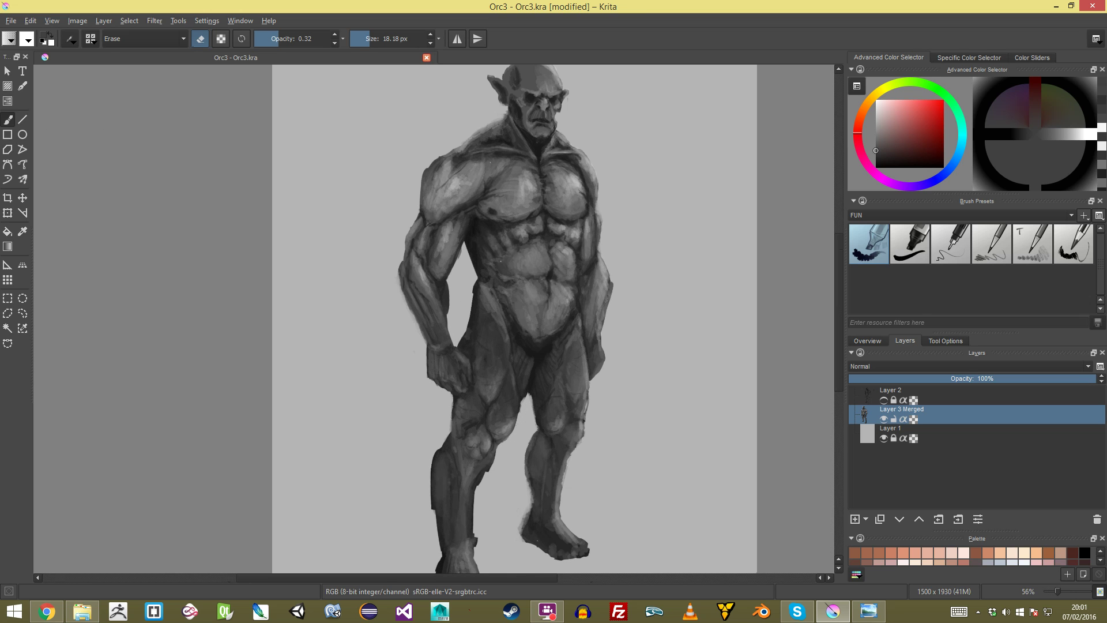
scroll(492, 341, "up", 4)
scroll(492, 341, "down", 3)
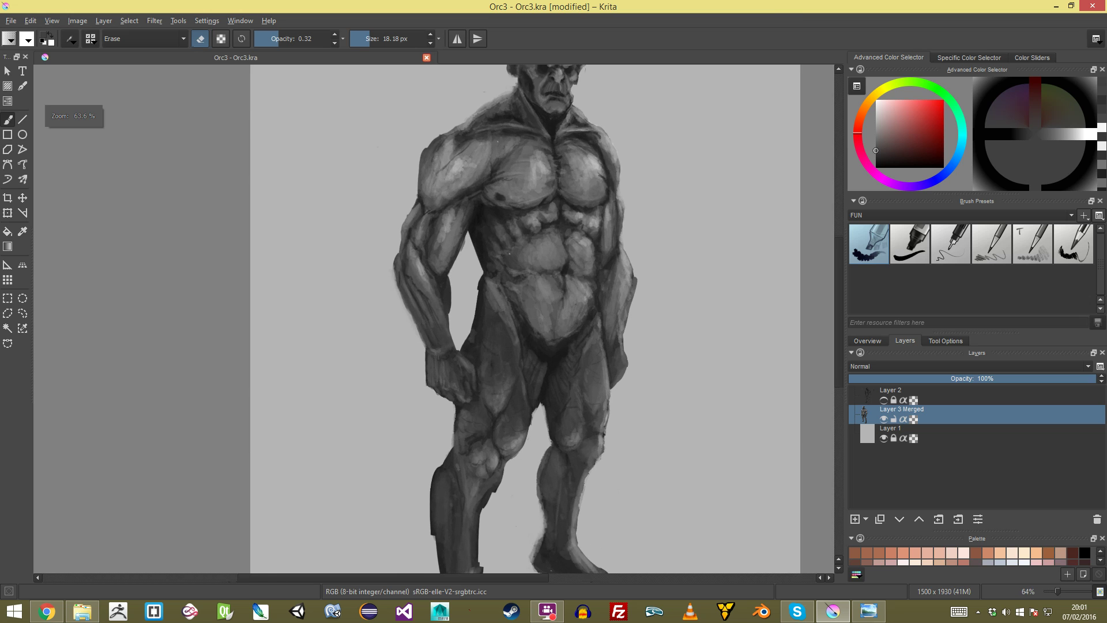
scroll(621, 221, "down", 3)
scroll(621, 220, "up", 1)
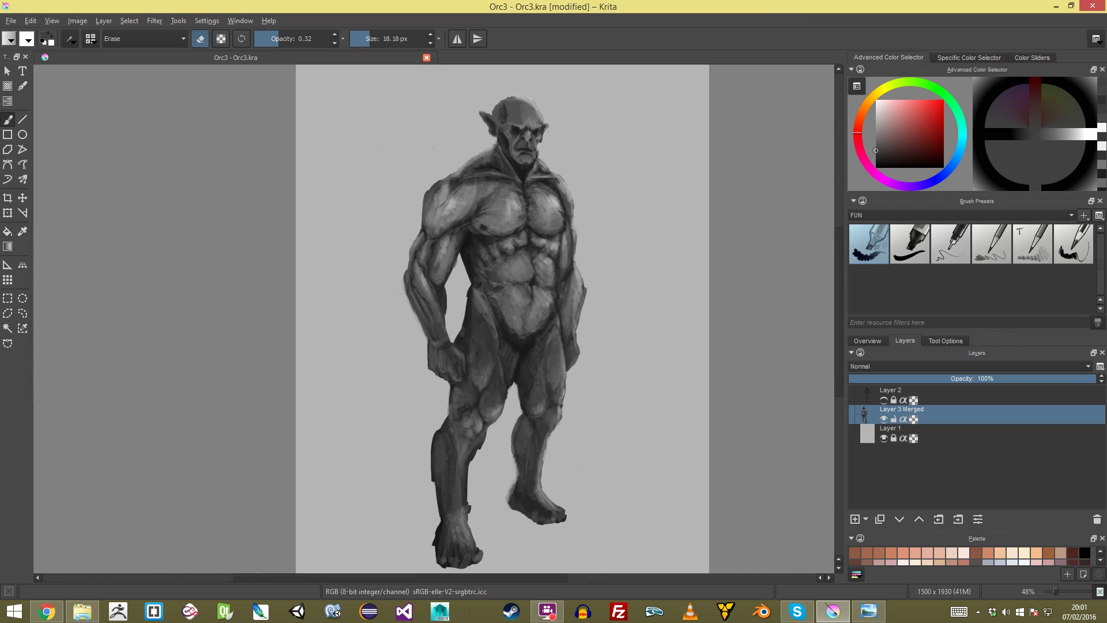
key("m")
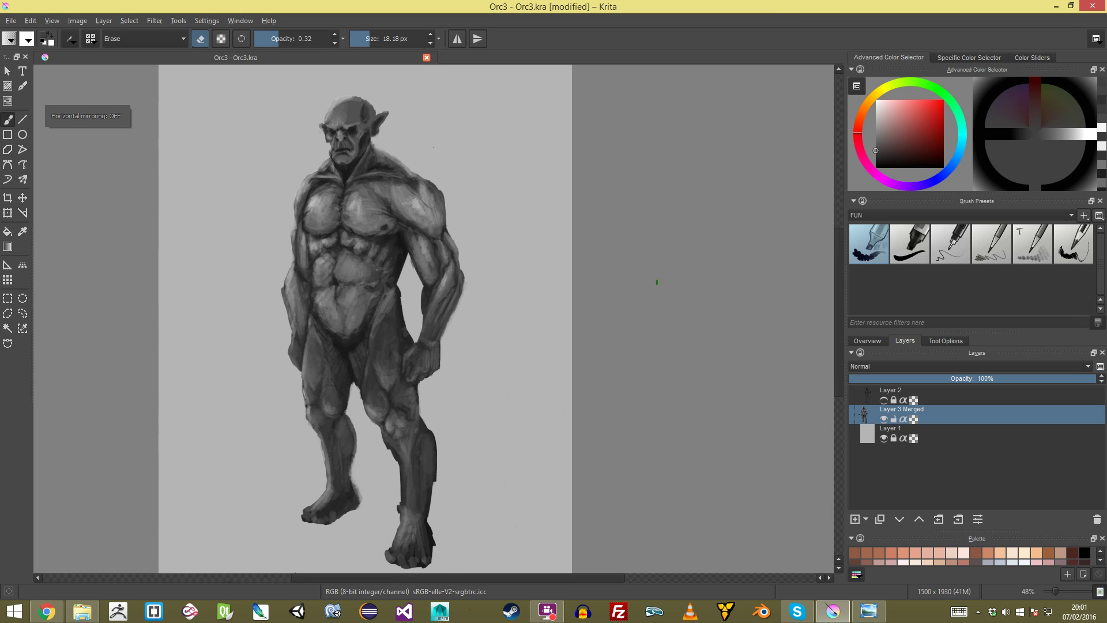
scroll(430, 312, "down", 2)
scroll(430, 312, "up", 1)
left_click_drag(430, 311, 486, 312)
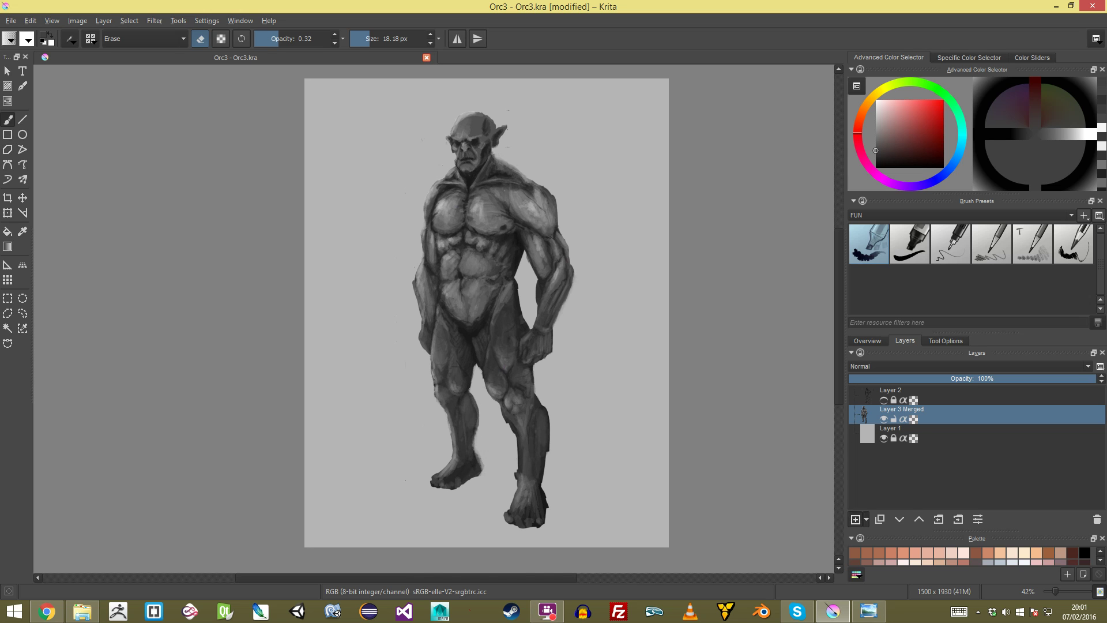
Step: Add a new layer above the merged body and paint a dark forearm wrap with brush opacity 0.78
left_click(855, 519)
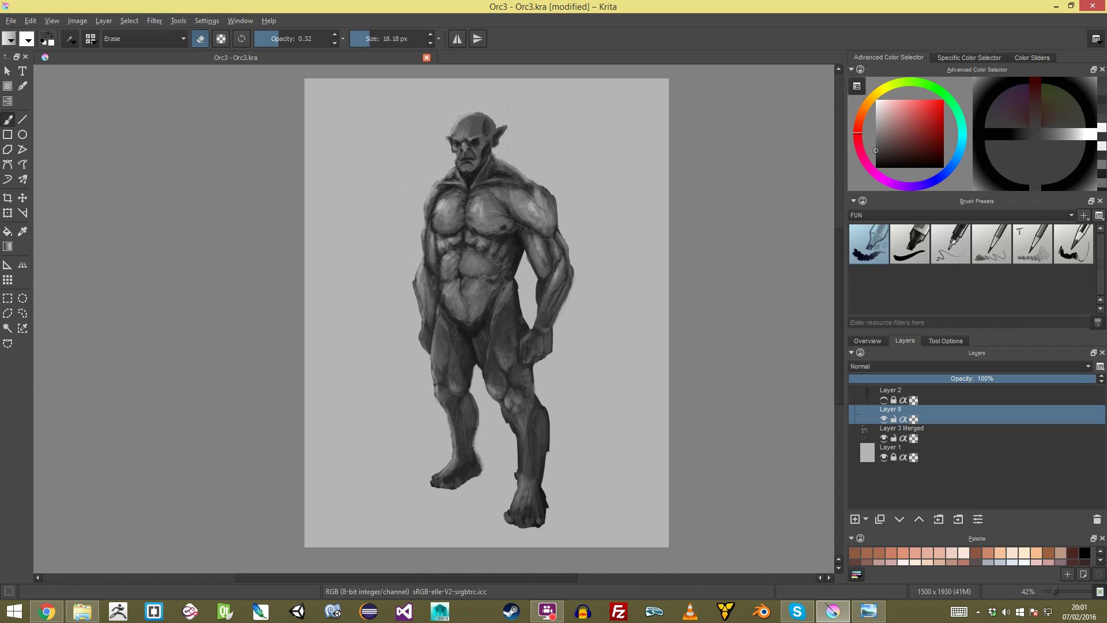
key("e")
key("k")
key("k")
scroll(499, 252, "up", 4)
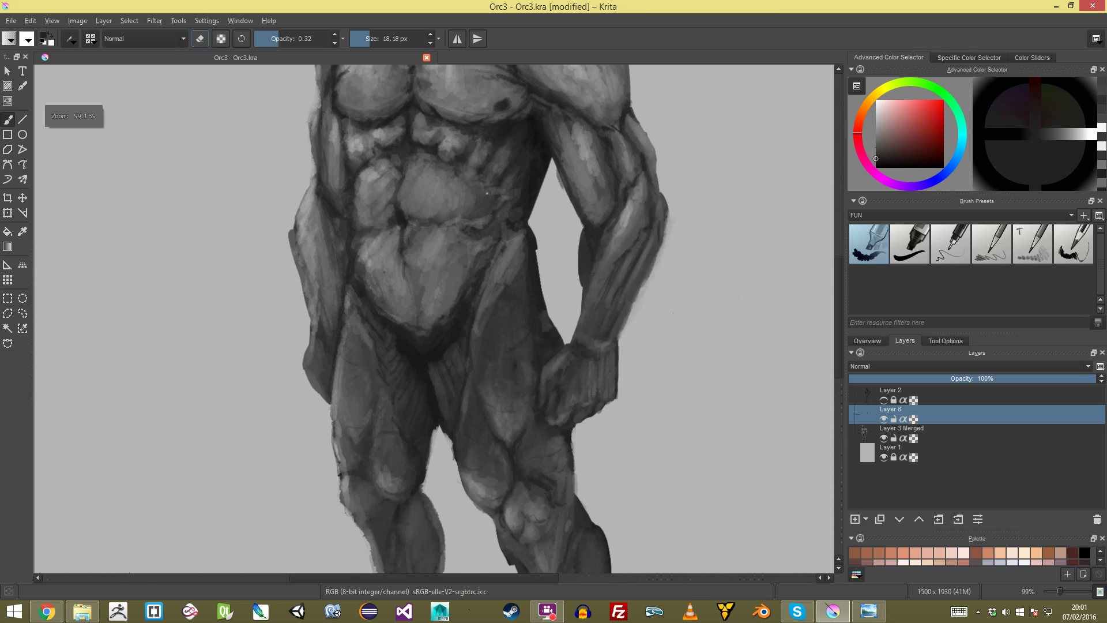
left_click(274, 39)
left_click_drag(272, 38, 305, 39)
key("o")
mouse_move(470, 241)
left_mouse_down()
mouse_move(517, 248)
mouse_move(569, 199)
mouse_move(519, 242)
mouse_move(579, 230)
mouse_move(548, 248)
mouse_move(568, 268)
mouse_move(526, 287)
mouse_move(556, 300)
mouse_move(491, 326)
mouse_move(438, 325)
mouse_move(444, 340)
mouse_move(535, 355)
mouse_move(477, 335)
left_mouse_up()
Step: Erase the overhanging strokes along both sides of the forearm wrap to clean its outline
key("e")
left_click_drag(568, 333, 545, 337)
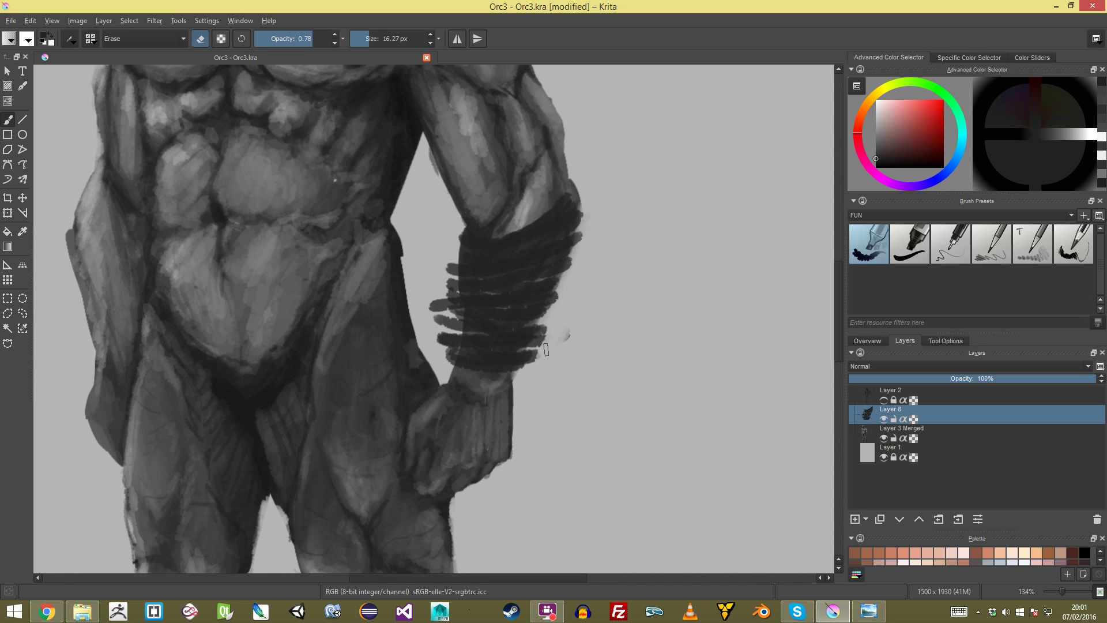
left_click_drag(576, 274, 532, 364)
mouse_move(432, 275)
left_mouse_down()
mouse_move(429, 358)
mouse_move(446, 314)
mouse_move(445, 340)
left_mouse_up()
key("e")
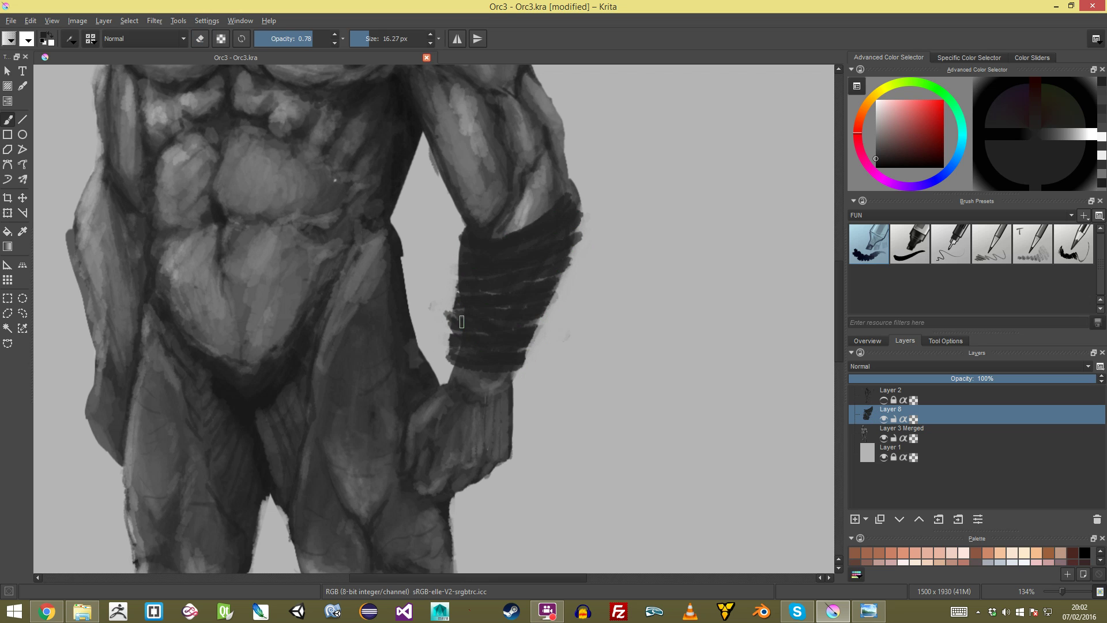
Step: Extend the dark wrap with ragged points at the elbow and fill its lower edge near the wrist
left_click_drag(495, 375, 497, 455)
scroll(436, 315, "up", 5)
key("e")
key("e")
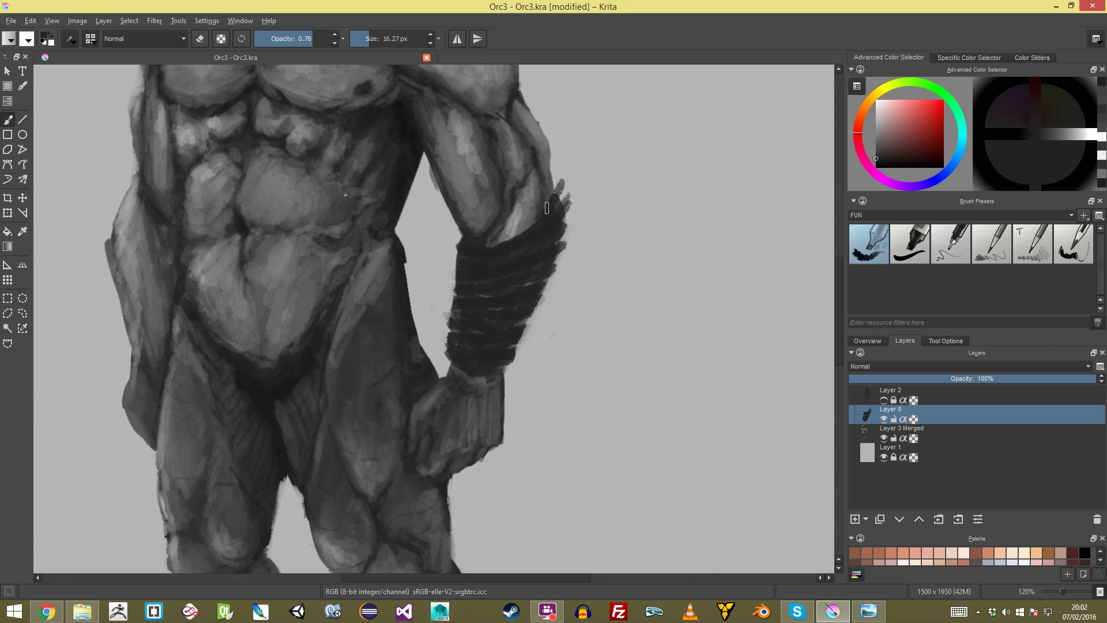
scroll(518, 229, "down", 5)
scroll(518, 229, "up", 3)
scroll(430, 326, "up", 3)
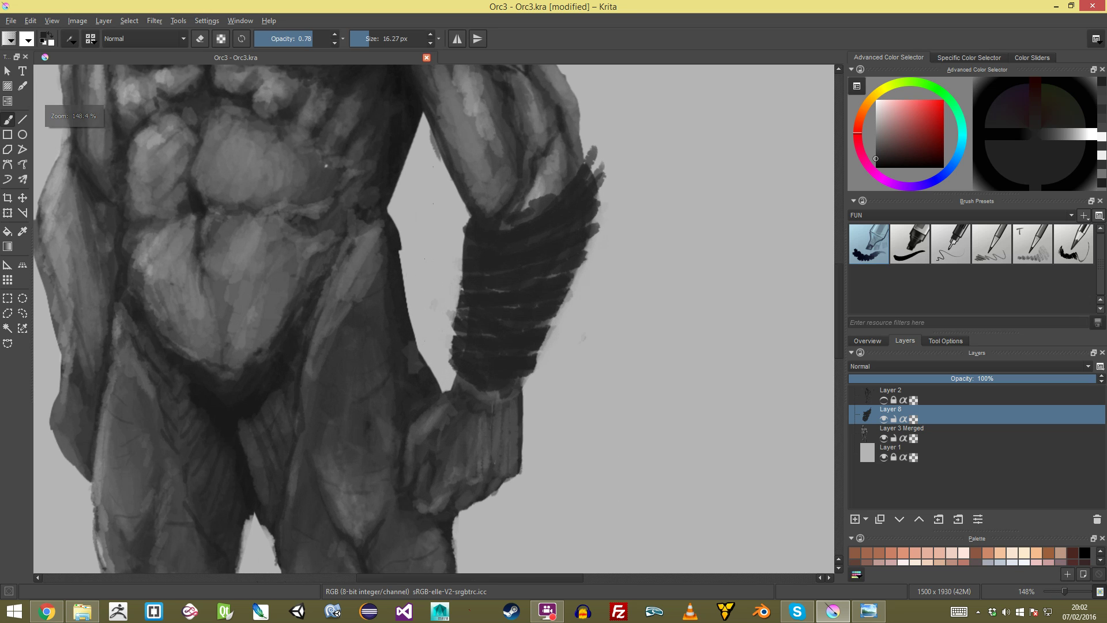
Step: Sample the light background grey and paint thin curved binding lines across the forearm wrap with a 5.74 px brush
left_click(806, 151, "ctrl")
scroll(434, 323, "up", 1)
left_click_drag(657, 144, 577, 186)
left_click_drag(664, 125, 521, 209)
mouse_move(614, 179)
left_mouse_down()
mouse_move(527, 208)
mouse_move(595, 214)
mouse_move(669, 192)
left_mouse_up()
mouse_move(633, 242)
left_mouse_down()
mouse_move(481, 277)
mouse_move(482, 306)
mouse_move(514, 309)
left_mouse_up()
left_click_drag(579, 322, 526, 326)
left_click_drag(581, 349, 500, 362)
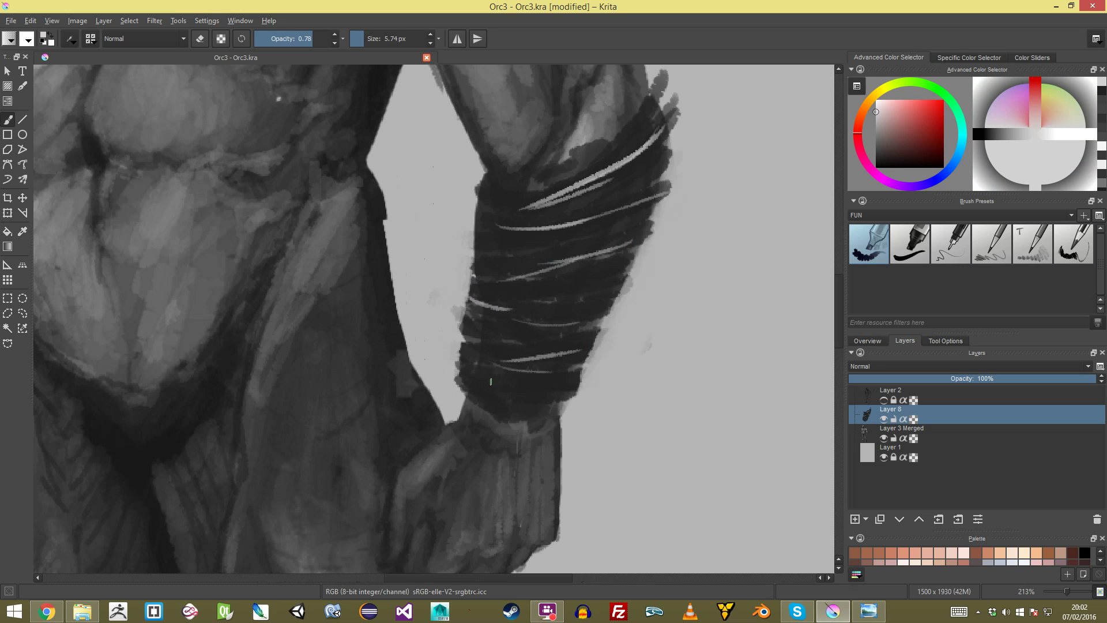
left_click_drag(606, 315, 524, 328)
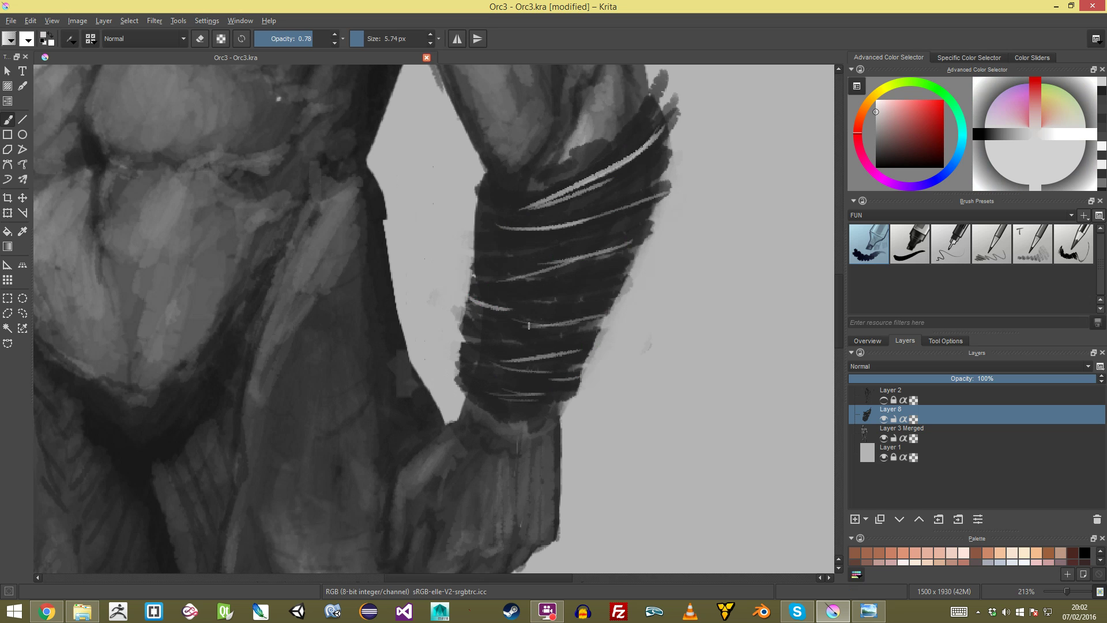
Step: Examine the forearm wrap against the whole figure at different zoom levels
scroll(434, 321, "down", 6)
scroll(434, 321, "up", 4)
left_click_drag(434, 321, 500, 414)
scroll(434, 321, "down", 3)
scroll(434, 321, "up", 2)
left_click_drag(434, 321, 468, 238)
scroll(434, 321, "up", 1)
scroll(434, 320, "down", 4)
scroll(434, 320, "up", 4)
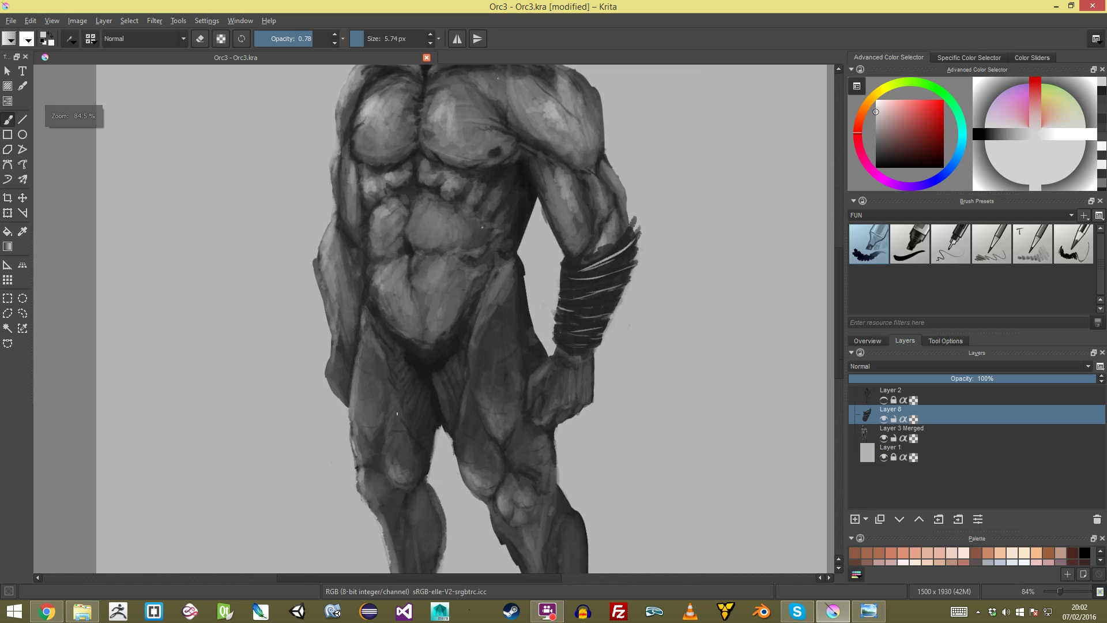
scroll(391, 287, "down", 3)
scroll(391, 287, "up", 2)
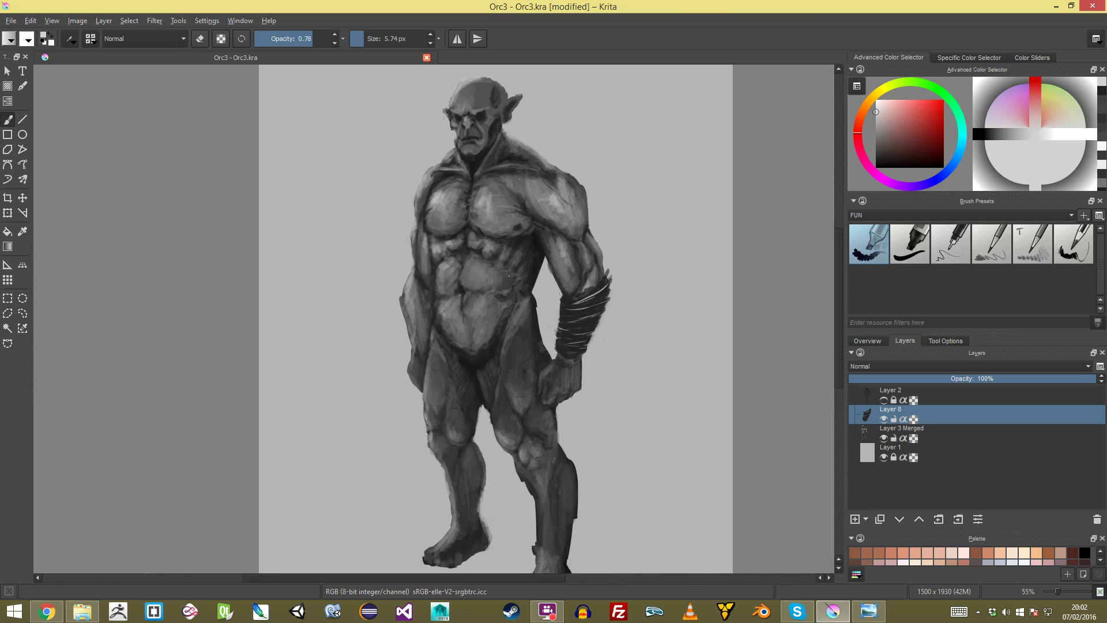
Step: Try a light grey loincloth shape over the hips and groin with a 31.18 px brush
scroll(434, 319, "up", 1)
mouse_move(483, 306)
left_mouse_down("shift")
mouse_move(497, 306)
mouse_move(454, 312)
mouse_move(556, 296)
mouse_move(536, 339)
left_mouse_up("shift")
mouse_move(561, 303)
left_mouse_down()
mouse_move(565, 366)
mouse_move(514, 454)
mouse_move(513, 493)
mouse_move(428, 298)
left_mouse_up()
left_click_drag(429, 297, 459, 378)
left_click_drag(459, 316, 473, 396)
mouse_move(475, 395)
left_mouse_down()
mouse_move(479, 321)
mouse_move(511, 418)
left_mouse_up()
left_click_drag(519, 302, 502, 438)
mouse_move(542, 332)
left_mouse_down()
mouse_move(513, 444)
mouse_move(526, 416)
left_mouse_up()
scroll(435, 319, "down", 6)
scroll(434, 319, "up", 3)
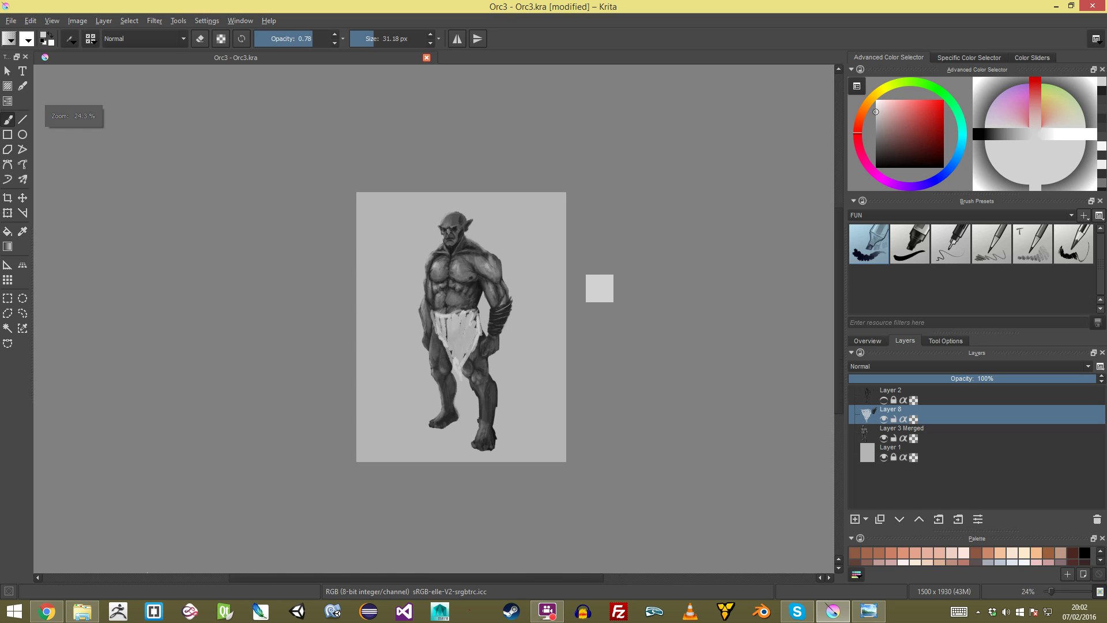
Step: Undo all the light loincloth strokes
scroll(435, 319, "up", 4)
key("ctrl+z")
key("ctrl+z")
key("ctrl+z")
key("ctrl+z")
key("ctrl+z")
key("ctrl+z")
key("ctrl+z")
key("ctrl+z")
key("ctrl+z")
key("ctrl+z")
key("ctrl+z")
key("ctrl+z")
key("ctrl+z")
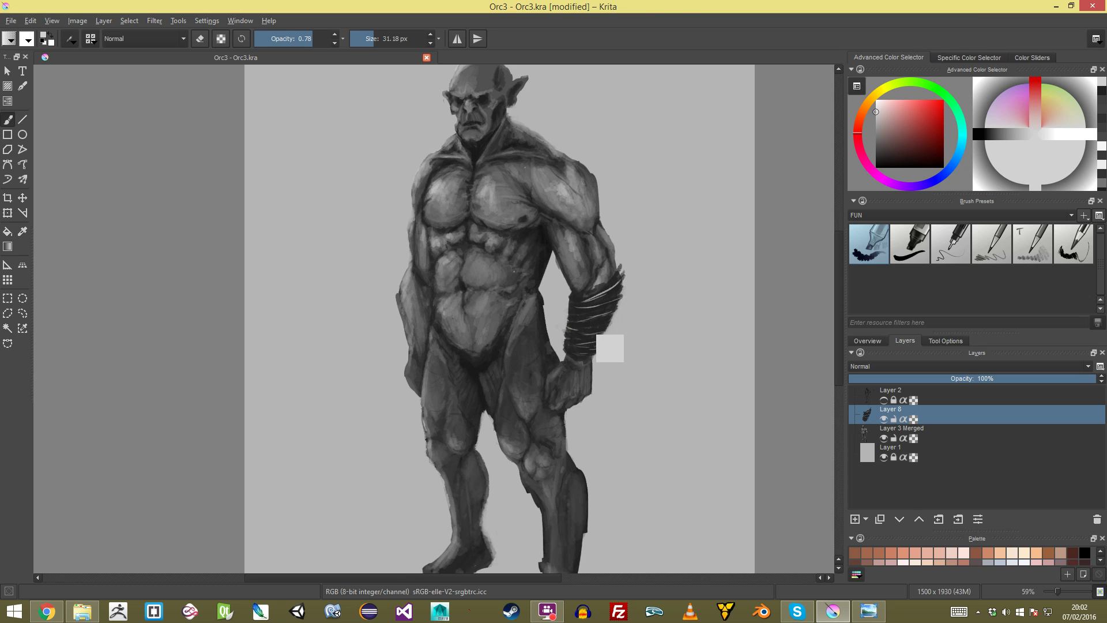
Step: Sample the dark tone of the forearm wrap and add a new layer above the wrap layer
left_click(600, 342, "ctrl")
left_click(855, 519)
scroll(785, 445, "up", 2)
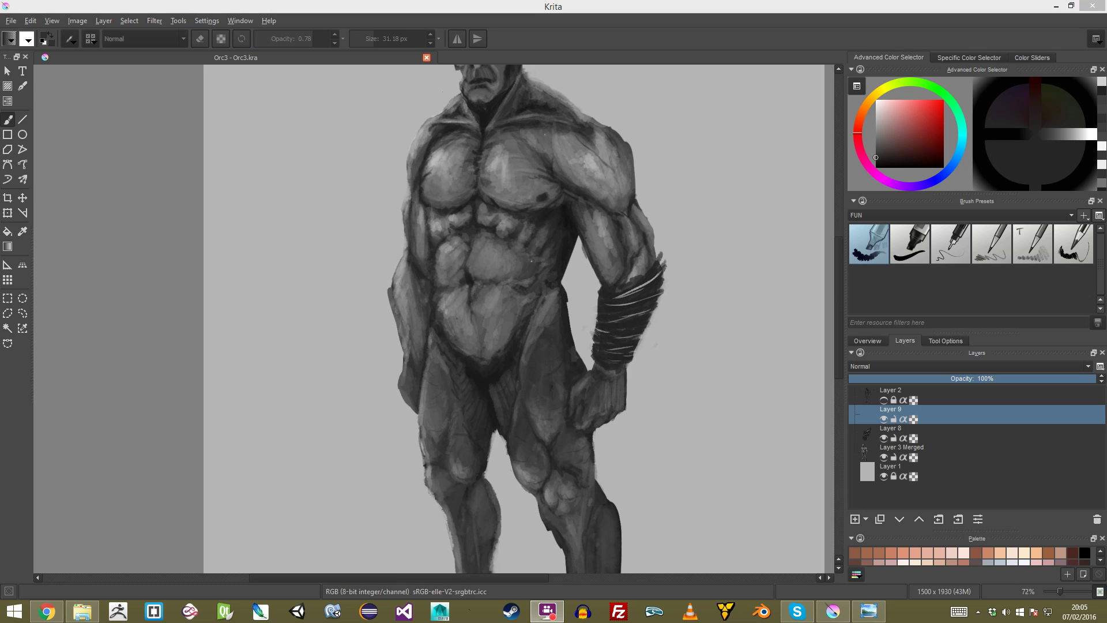
left_click(734, 177)
mouse_move(698, 234)
left_mouse_down()
mouse_move(698, 270)
mouse_move(698, 217)
left_mouse_up()
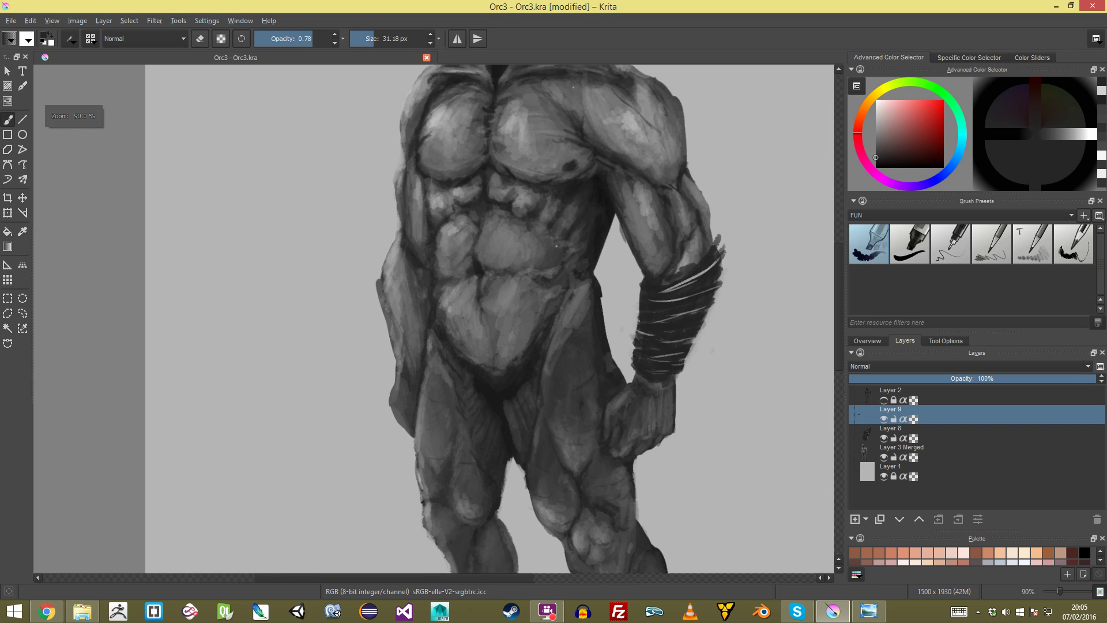
Step: Block in a dark loincloth from the waist down between the knees with a 54.21 px brush
left_click(650, 308, "ctrl")
left_click_drag(494, 295, 493, 256)
left_click_drag(468, 297, 465, 297)
mouse_move(453, 258)
left_mouse_down()
mouse_move(469, 369)
mouse_move(469, 319)
mouse_move(491, 393)
left_mouse_up()
left_click(480, 248, "ctrl")
mouse_move(445, 258)
left_mouse_down()
mouse_move(456, 345)
mouse_move(463, 360)
mouse_move(479, 355)
mouse_move(510, 479)
mouse_move(562, 264)
mouse_move(558, 273)
mouse_move(600, 231)
mouse_move(435, 242)
mouse_move(441, 379)
mouse_move(452, 345)
mouse_move(465, 379)
mouse_move(462, 360)
mouse_move(440, 412)
mouse_move(430, 368)
mouse_move(462, 272)
mouse_move(450, 255)
mouse_move(447, 268)
mouse_move(474, 265)
mouse_move(439, 263)
mouse_move(552, 241)
mouse_move(535, 264)
mouse_move(519, 392)
mouse_move(527, 276)
mouse_move(508, 263)
mouse_move(477, 305)
mouse_move(463, 249)
mouse_move(509, 263)
mouse_move(509, 315)
left_mouse_up()
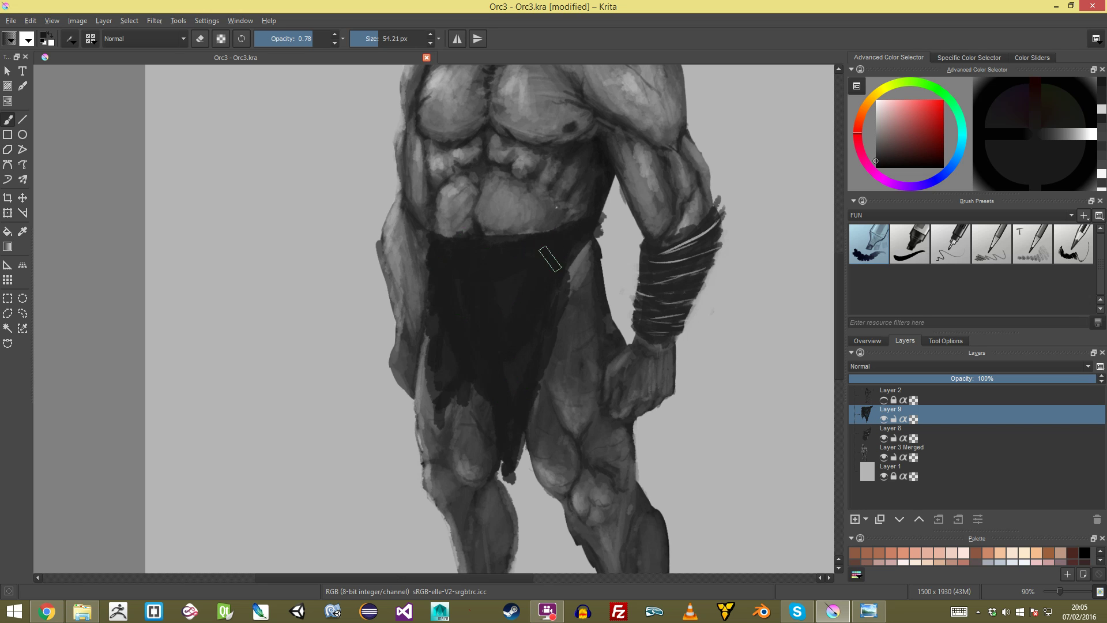
scroll(519, 331, "down", 8)
scroll(438, 308, "up", 6)
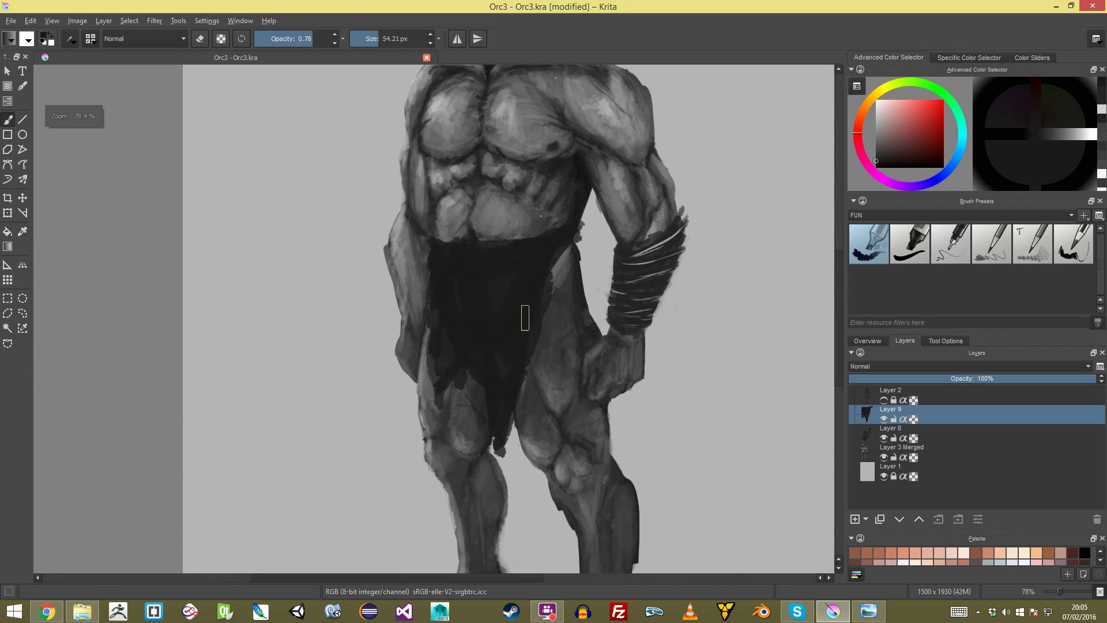
Step: Extend the dark loincloth across the hip and thigh beside the wrapped arm, ending in a ragged flap
mouse_move(520, 347)
left_mouse_down()
mouse_move(545, 317)
mouse_move(554, 393)
mouse_move(535, 325)
mouse_move(539, 427)
left_mouse_up()
left_click_drag(568, 248, 557, 286)
mouse_move(573, 240)
left_mouse_down()
mouse_move(572, 308)
mouse_move(550, 335)
mouse_move(567, 271)
mouse_move(551, 291)
mouse_move(565, 271)
mouse_move(560, 323)
mouse_move(574, 301)
mouse_move(576, 316)
mouse_move(583, 307)
mouse_move(578, 245)
mouse_move(586, 296)
left_mouse_up()
mouse_move(542, 349)
left_mouse_down()
mouse_move(540, 496)
mouse_move(536, 264)
left_mouse_up()
Step: Refine the loincloth's side edges by alternately erasing the overhang and repainting with a 26.76 px brush
key("e")
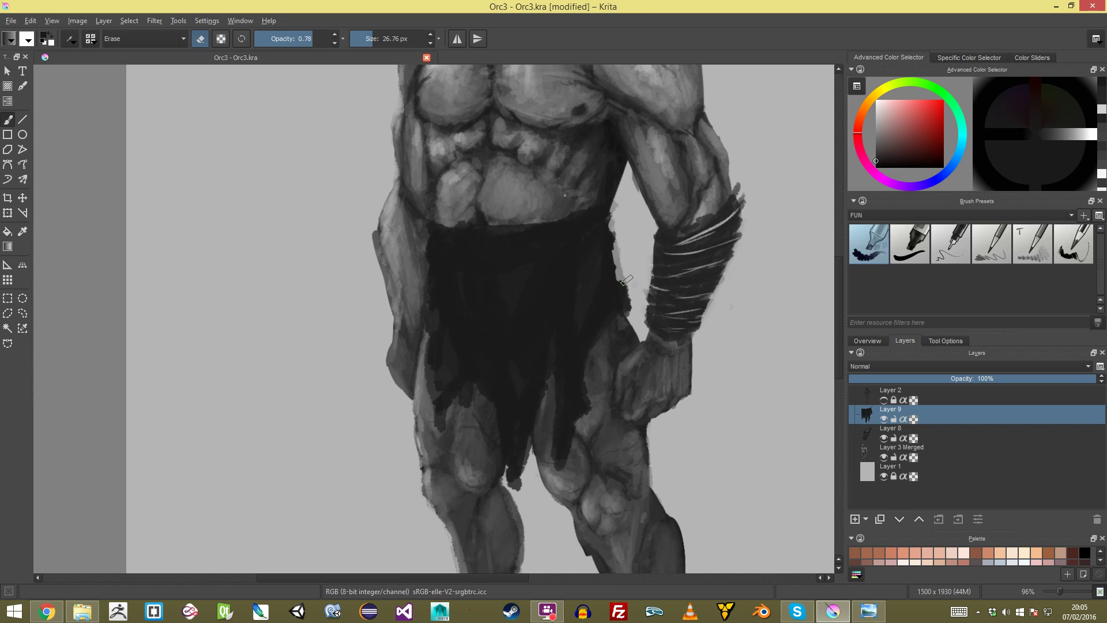
key("e")
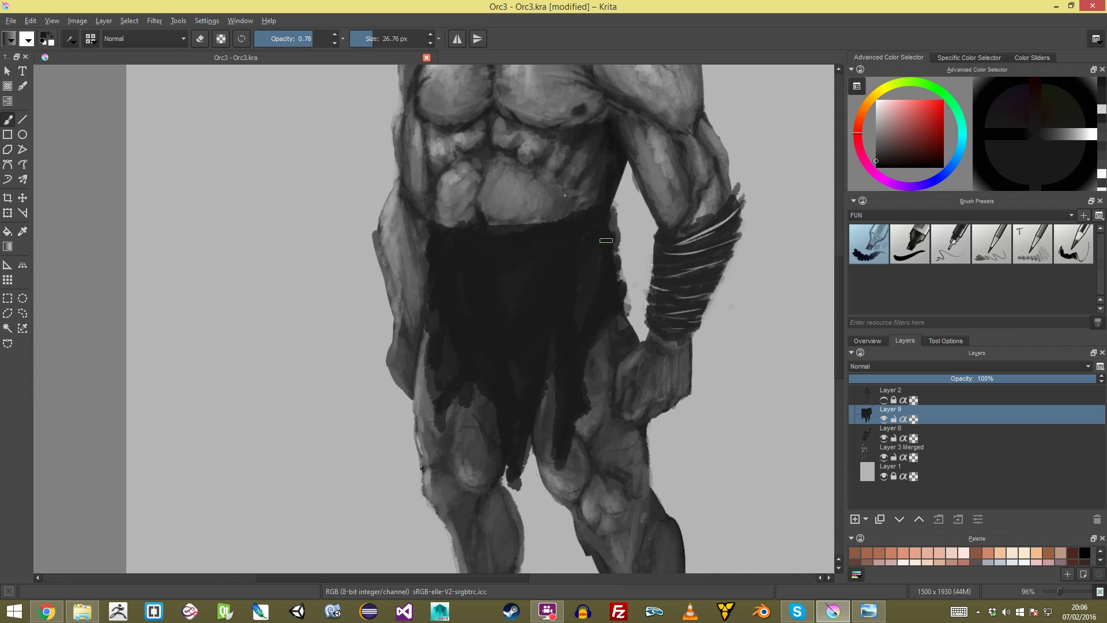
mouse_move(599, 266)
left_mouse_down()
mouse_move(548, 458)
mouse_move(439, 295)
left_mouse_up()
key("e")
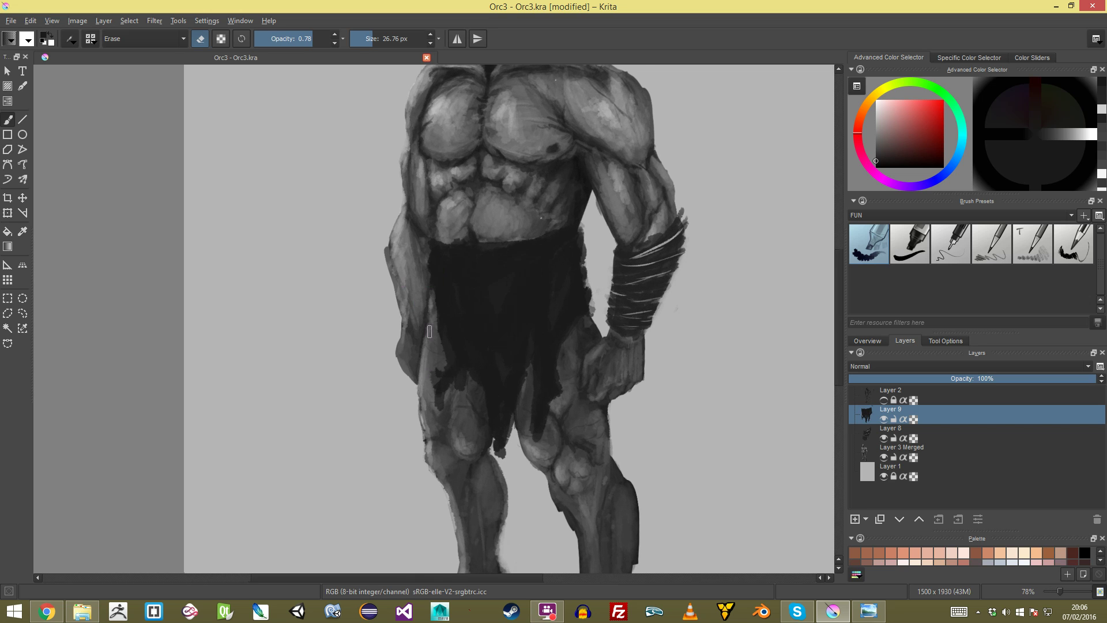
scroll(438, 392, "down", 5)
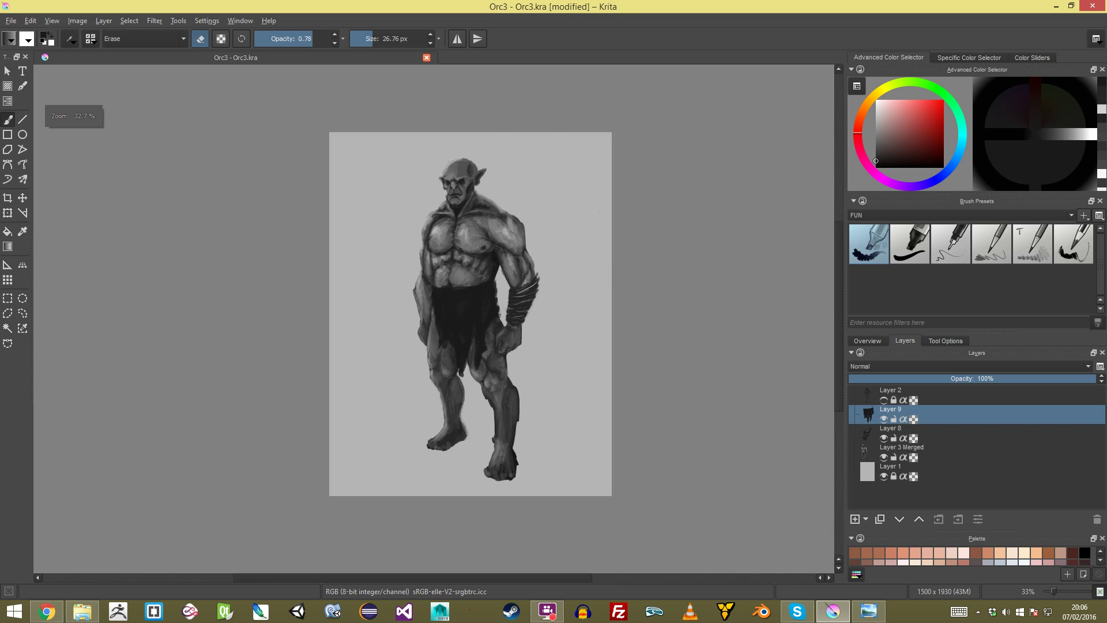
scroll(432, 318, "up", 1)
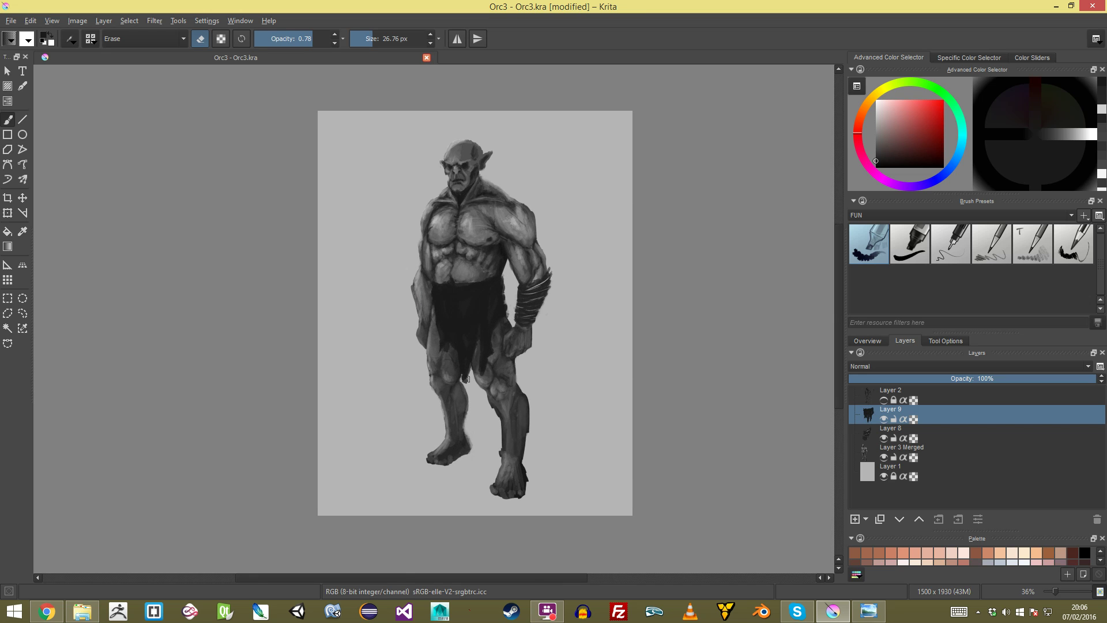
scroll(434, 319, "up", 3)
key("e")
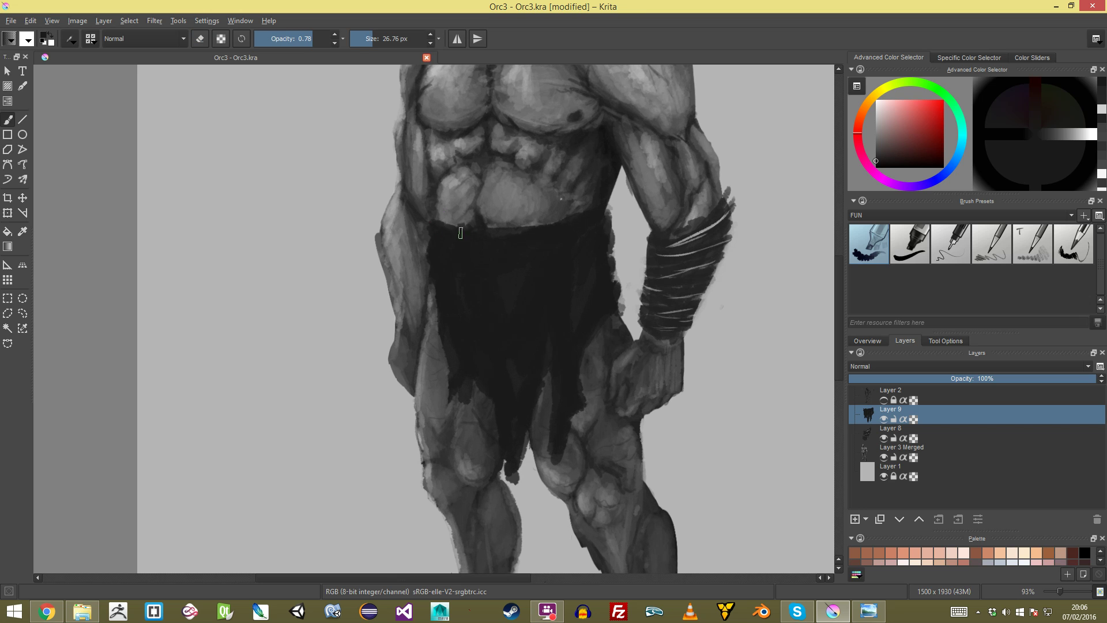
Step: Paint a belt of light grey curved strands around the loincloth's waist with a 12.03 px brush
scroll(438, 317, "down", 4)
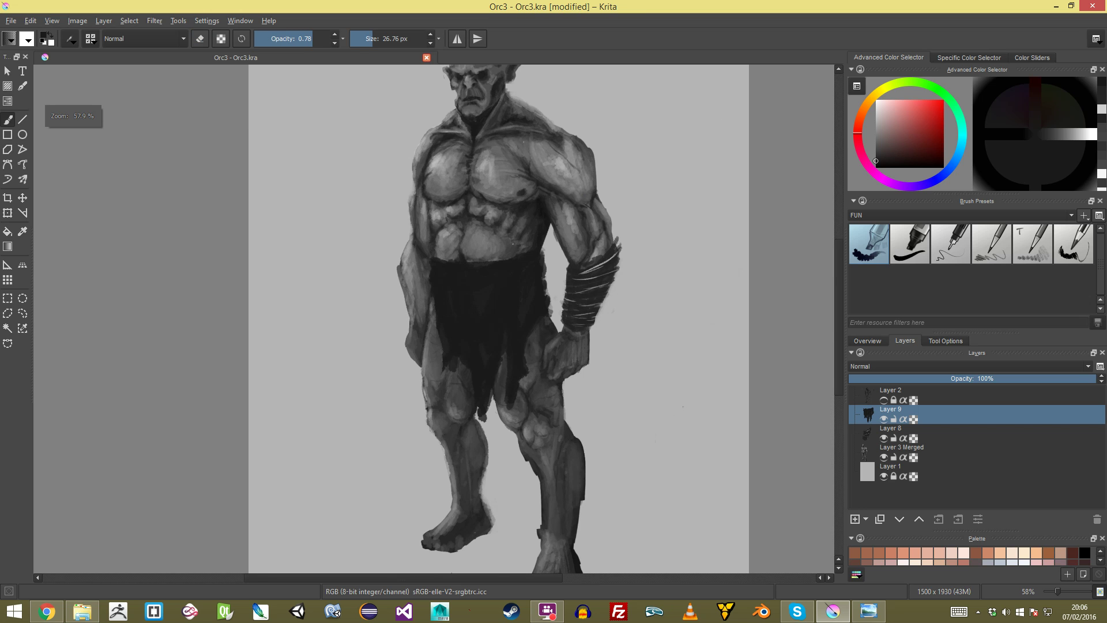
scroll(439, 317, "up", 2)
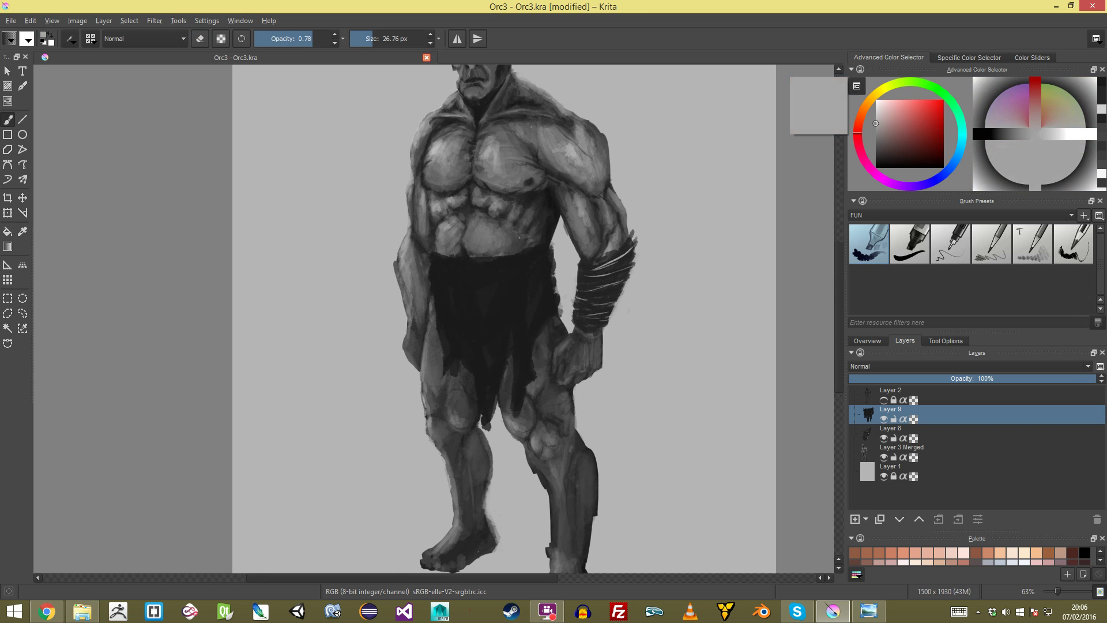
scroll(435, 317, "up", 3)
key("bracketleft")
mouse_move(430, 159)
left_mouse_down()
mouse_move(536, 178)
mouse_move(518, 163)
mouse_move(618, 161)
left_mouse_up()
mouse_move(504, 178)
left_mouse_down()
mouse_move(666, 162)
mouse_move(703, 146)
left_mouse_up()
left_click_drag(610, 175, 739, 135)
mouse_move(720, 154)
left_mouse_down()
mouse_move(643, 178)
mouse_move(477, 190)
left_mouse_up()
mouse_move(494, 175)
left_mouse_down()
mouse_move(580, 174)
mouse_move(448, 182)
mouse_move(507, 199)
left_mouse_up()
left_click_drag(672, 163, 555, 187)
left_click_drag(639, 179, 515, 194)
Step: Erase the belt strands' overhang at the hip and touch up the belt with a sampled darker grey
key("e")
mouse_move(733, 154)
left_mouse_down()
mouse_move(744, 122)
mouse_move(739, 176)
mouse_move(737, 129)
left_mouse_up()
key("e")
left_click(686, 159, "ctrl")
mouse_move(668, 154)
left_mouse_down()
mouse_move(725, 128)
mouse_move(636, 162)
left_mouse_up()
mouse_move(635, 163)
left_mouse_down()
mouse_move(629, 415)
mouse_move(629, 199)
left_mouse_up()
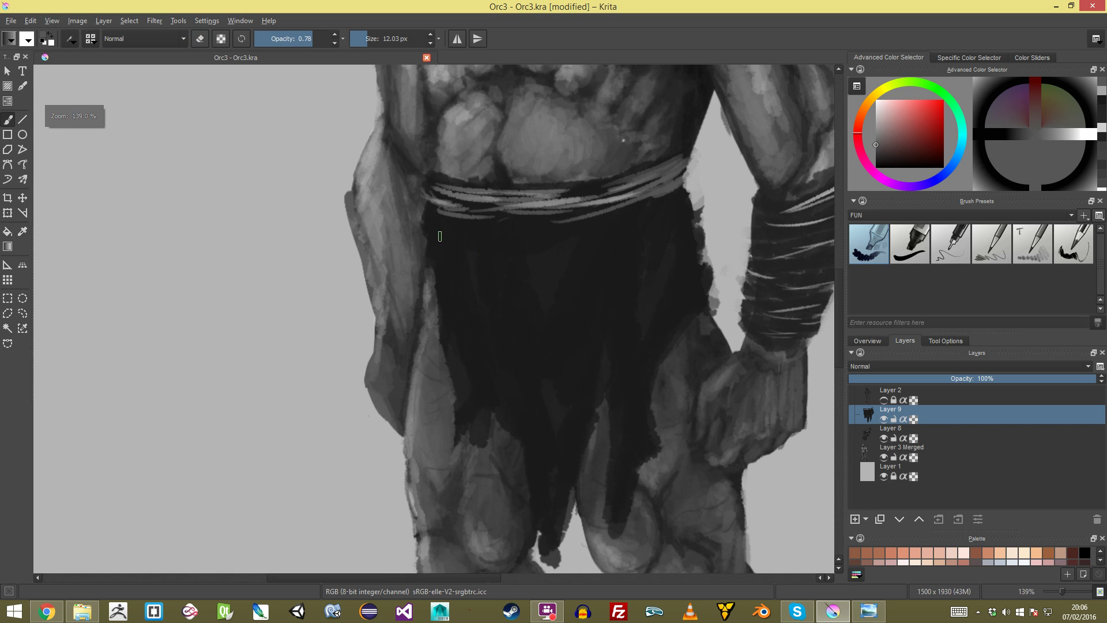
left_click_drag(434, 208, 496, 345)
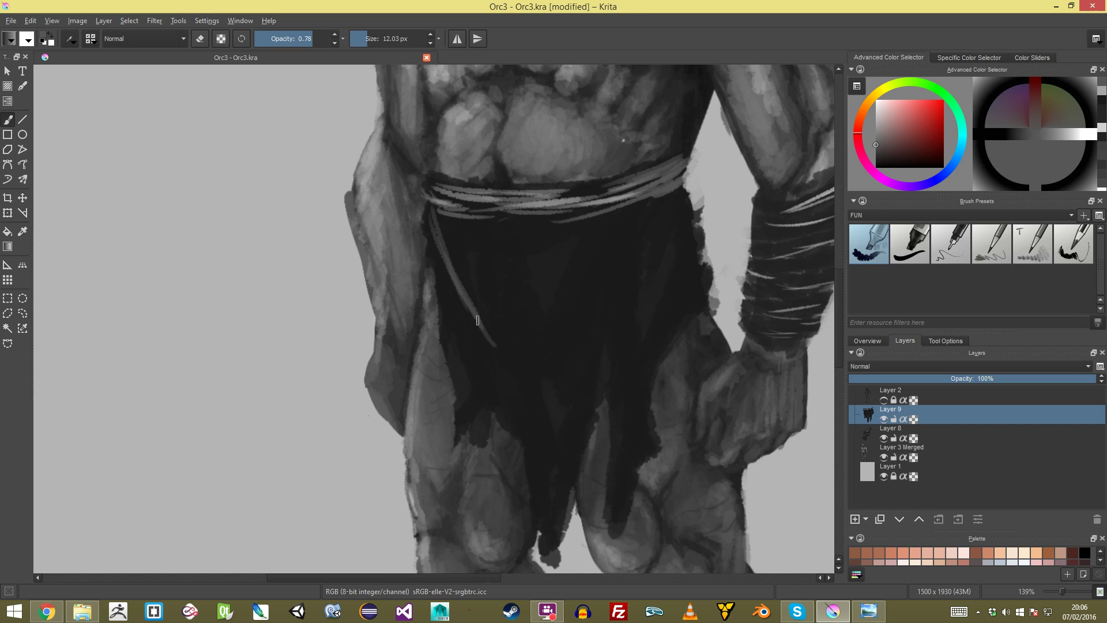
left_click_drag(511, 225, 497, 327)
key("ctrl+z")
key("ctrl+z")
key("ctrl+z")
key("ctrl+z")
Step: Paint thin grey crossing fold lines over the loincloth's upper front below the belt
left_click_drag(440, 227, 515, 361)
left_click_drag(476, 296, 533, 358)
mouse_move(551, 350)
left_mouse_down()
mouse_move(655, 204)
mouse_move(506, 310)
left_mouse_up()
left_click_drag(572, 245, 497, 285)
left_click_drag(464, 221, 517, 286)
left_click_drag(516, 223, 594, 269)
Step: Paint long grey fold lines running from the hip and center down the loincloth's lower flaps
left_click_drag(696, 229, 634, 336)
left_click_drag(668, 244, 583, 418)
left_click_drag(614, 380, 595, 432)
left_click_drag(616, 301, 537, 453)
left_click_drag(474, 340, 516, 372)
left_click_drag(458, 306, 505, 407)
left_click_drag(689, 291, 633, 431)
left_click_drag(658, 337, 642, 462)
scroll(433, 318, "down", 6)
scroll(434, 319, "up", 4)
Step: Sample a dark grey from the cloth and broaden the diagonal fold below the belt with a 34.46 px brush
scroll(434, 318, "up", 3)
left_click(613, 246, "ctrl")
left_click(599, 251, "ctrl")
left_click_drag(567, 273, 583, 274, "shift")
left_click_drag(620, 220, 536, 329)
left_click_drag(619, 217, 538, 330)
left_click_drag(601, 240, 525, 334)
left_click_drag(555, 289, 514, 346)
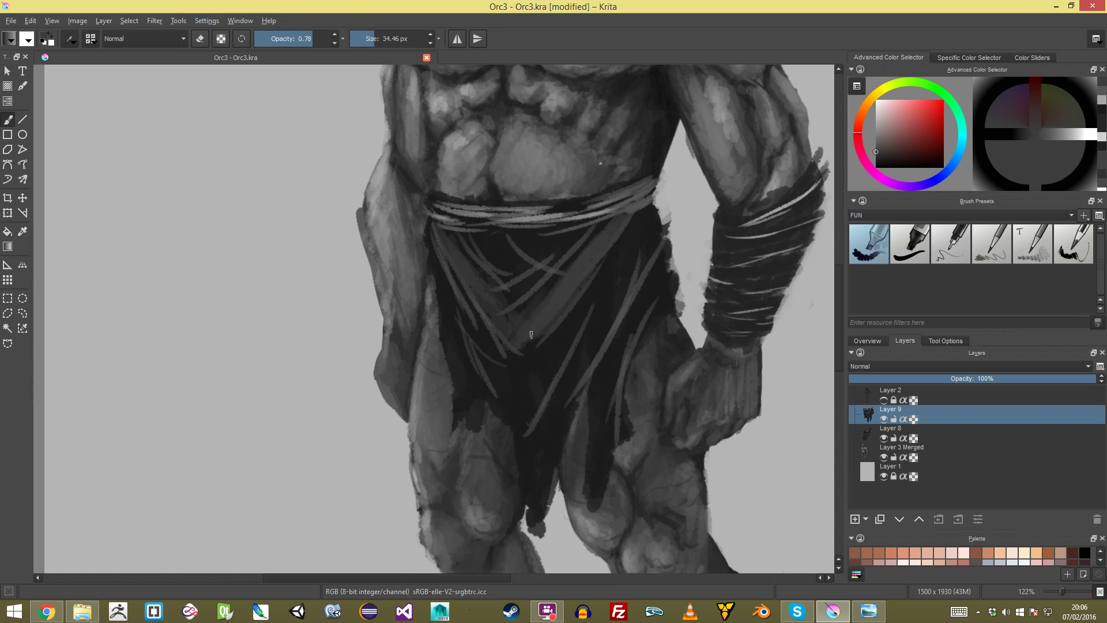
Step: Fill the loincloth's lower flaps and side folds with broad dark grey strokes
left_click_drag(610, 292, 548, 444)
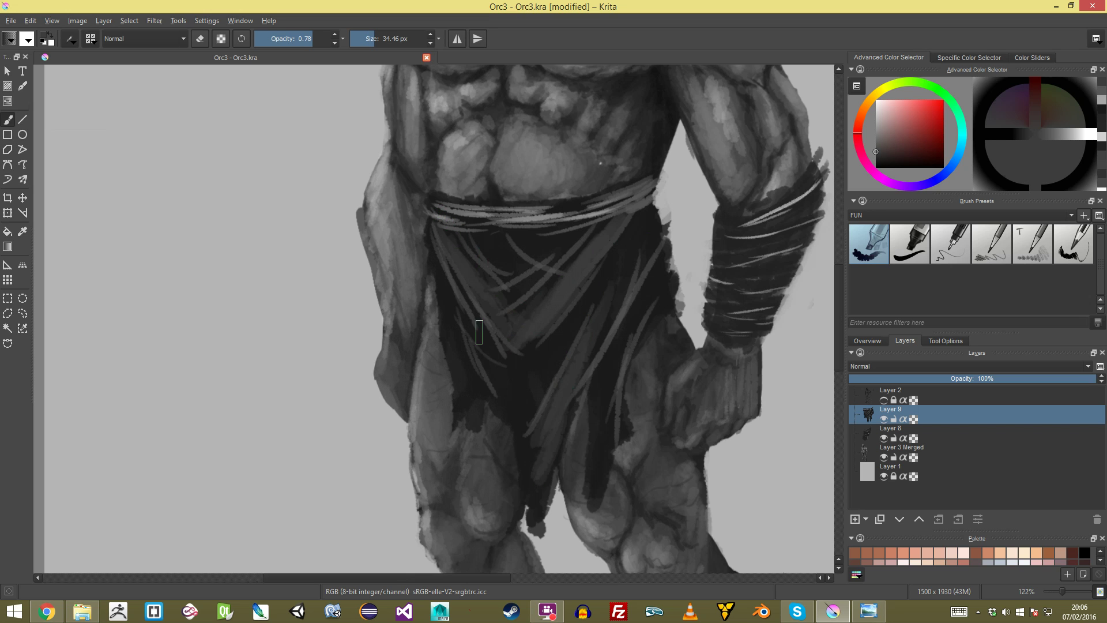
left_click_drag(444, 295, 490, 388)
mouse_move(657, 281)
left_mouse_down()
mouse_move(609, 396)
mouse_move(598, 494)
left_mouse_up()
scroll(598, 493, "down", 1)
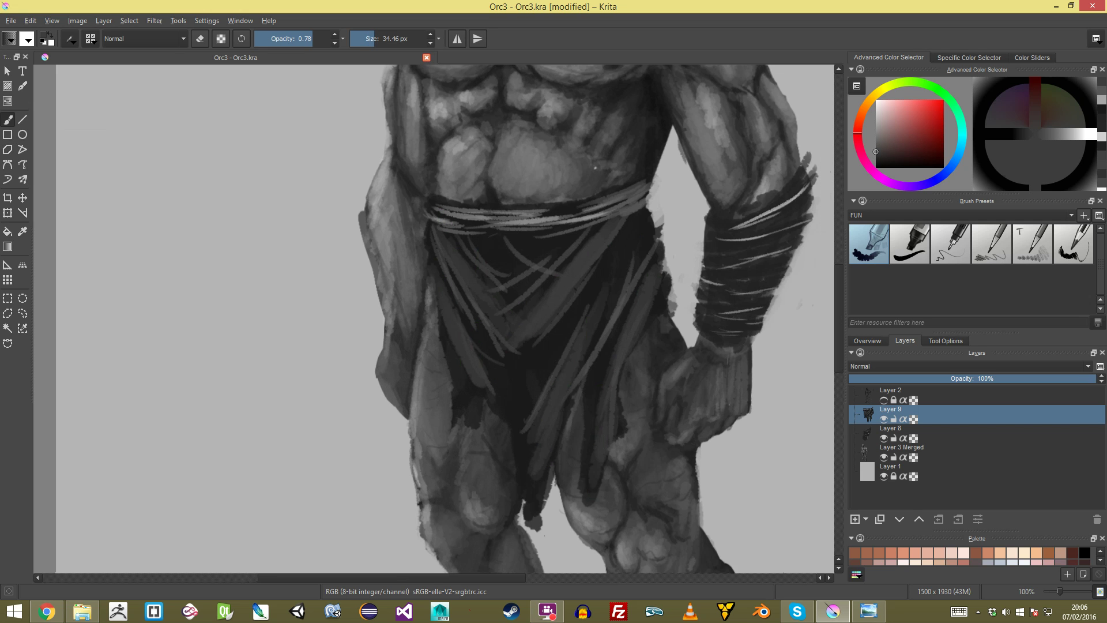
scroll(434, 319, "down", 5)
scroll(433, 319, "up", 6)
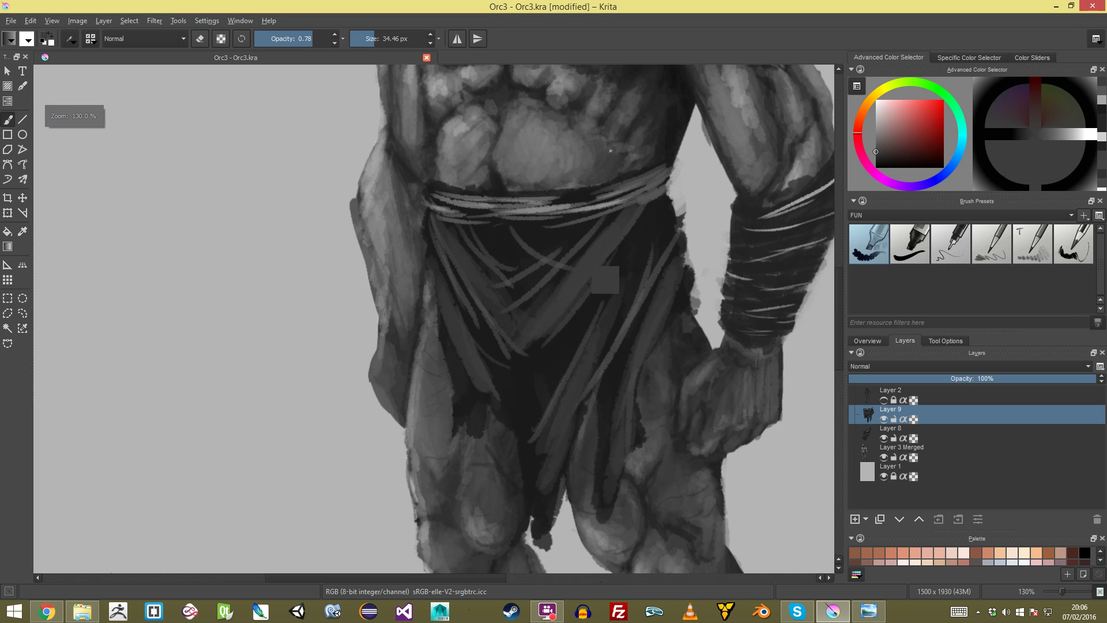
Step: Pick a very light grey and highlight the diagonal folds below the belt with a 13.19 px brush
left_click(574, 254, "ctrl")
left_click(879, 115)
left_click_drag(880, 115, 876, 108)
mouse_move(615, 244)
left_mouse_down("shift")
mouse_move(602, 244)
mouse_move(630, 224)
left_mouse_up("shift")
mouse_move(637, 211)
left_mouse_down()
mouse_move(616, 242)
mouse_move(638, 207)
mouse_move(554, 318)
left_mouse_up()
left_click_drag(609, 258, 539, 339)
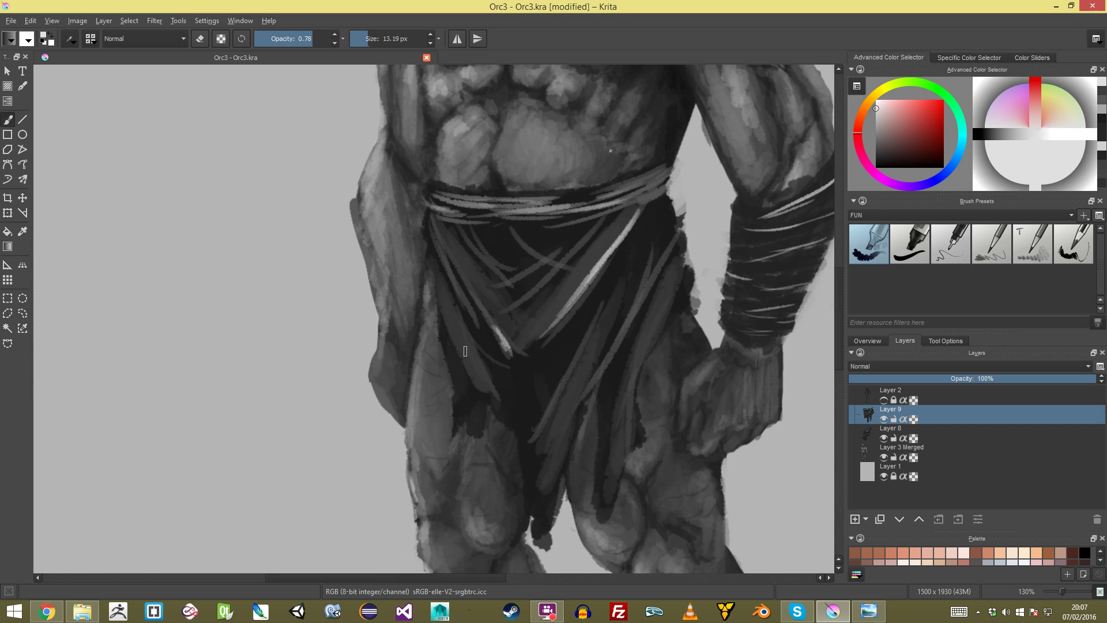
Step: Add light grey highlights along the side flap's edge and the long central fold of the loincloth
mouse_move(467, 350)
left_mouse_down()
mouse_move(496, 398)
mouse_move(449, 420)
mouse_move(454, 433)
left_mouse_up()
left_click_drag(557, 440, 537, 488)
left_click_drag(561, 431, 540, 485)
left_click_drag(584, 367, 539, 490)
mouse_move(580, 375)
left_mouse_down()
mouse_move(542, 492)
mouse_move(542, 554)
mouse_move(542, 507)
left_mouse_up()
scroll(583, 387, "down", 2)
scroll(582, 388, "up", 5)
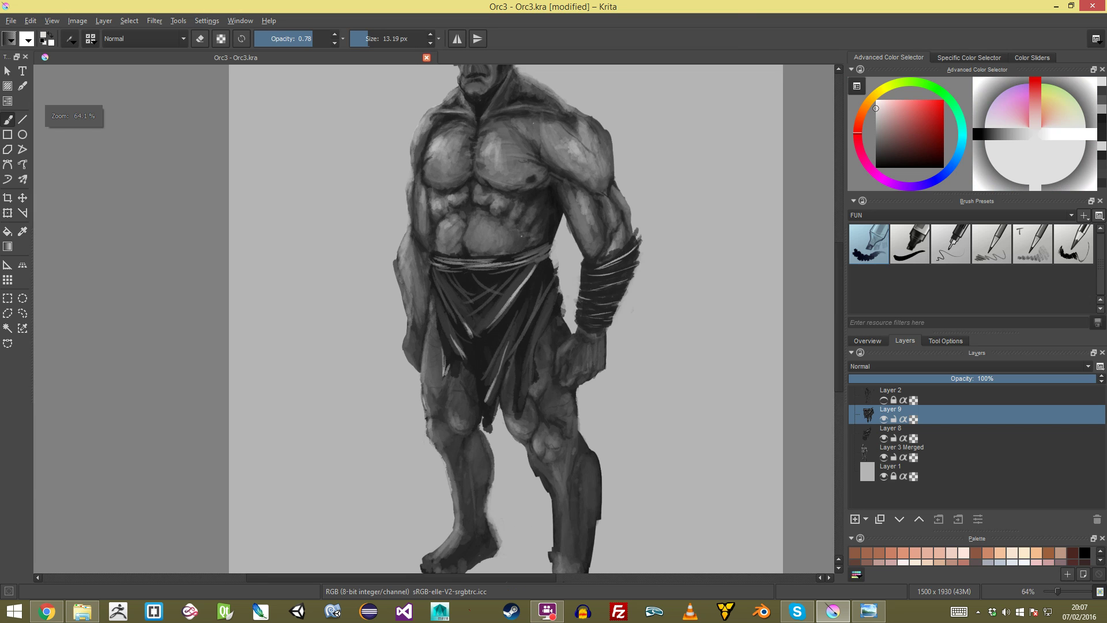
Step: Tone down the light fold highlights on the loincloth with a sampled dark grey at 0.40 opacity and 23.89 px brush size
left_click(583, 387, "ctrl")
mouse_move(579, 273)
left_mouse_down("shift")
mouse_move(601, 272)
mouse_move(540, 284)
left_mouse_up("shift")
left_click(284, 38)
mouse_move(579, 237)
left_mouse_down()
mouse_move(534, 306)
mouse_move(524, 291)
left_mouse_up()
key("bracketleft")
key("bracketleft")
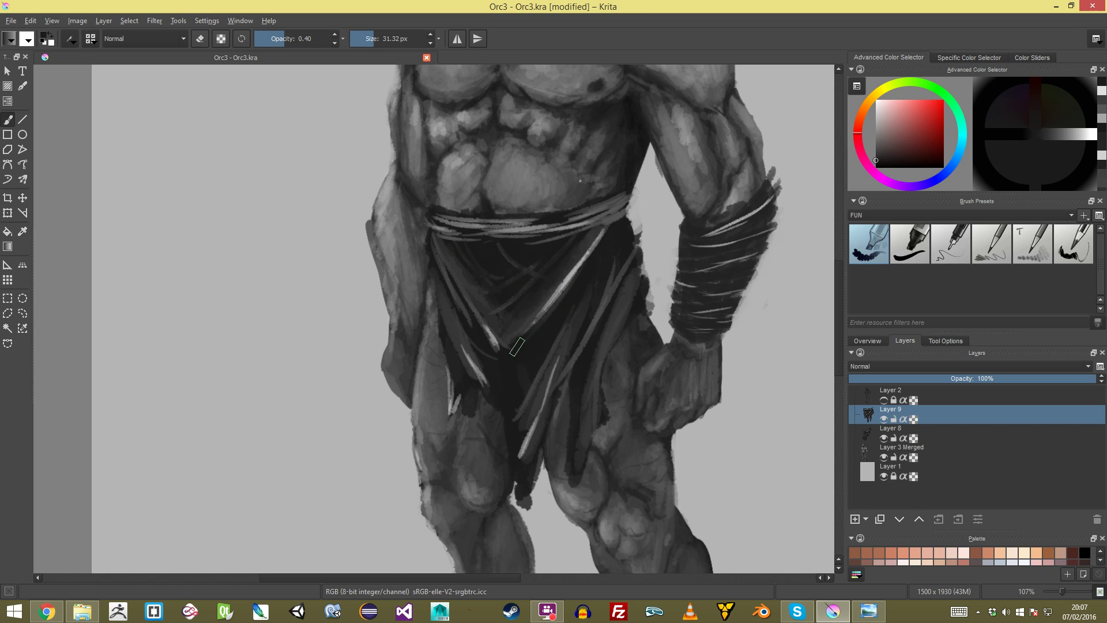
left_click_drag(487, 324, 495, 343)
left_click_drag(441, 371, 436, 372)
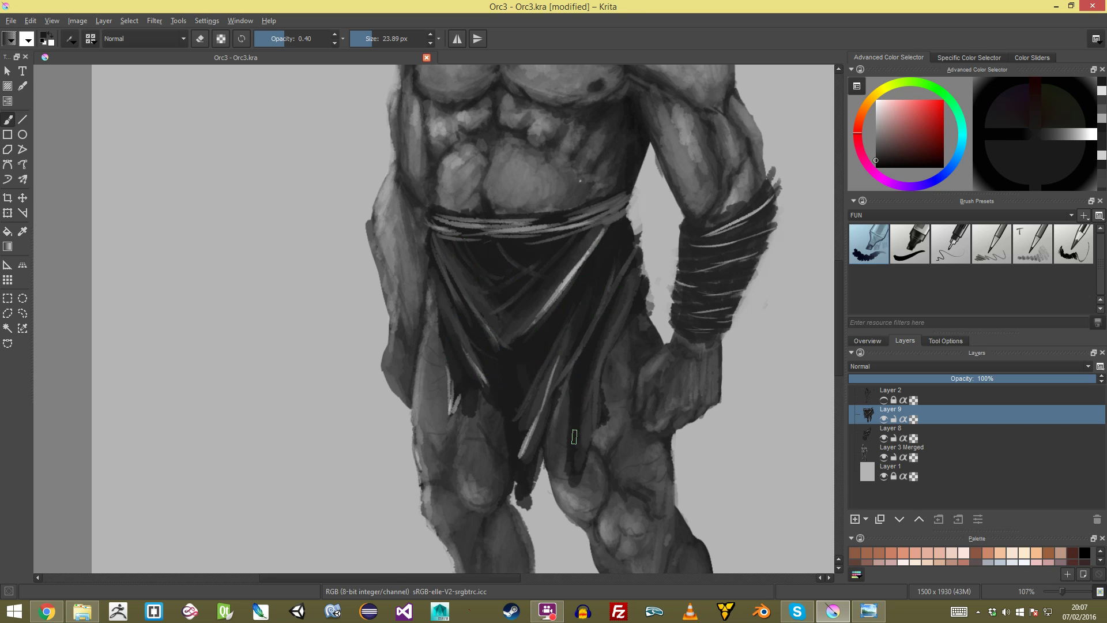
left_click_drag(552, 368, 531, 416)
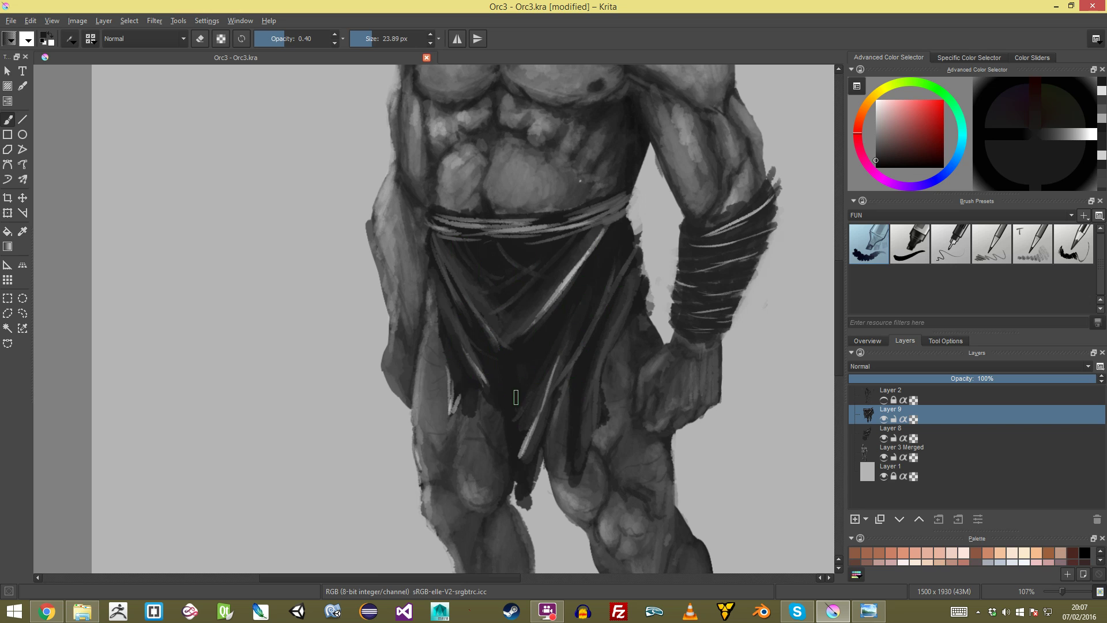
Step: Sample a slightly lighter dark grey and paint soft folds through the centre of the loincloth at 0.40 opacity
left_click(535, 436, "ctrl")
left_click_drag(549, 331, 571, 288)
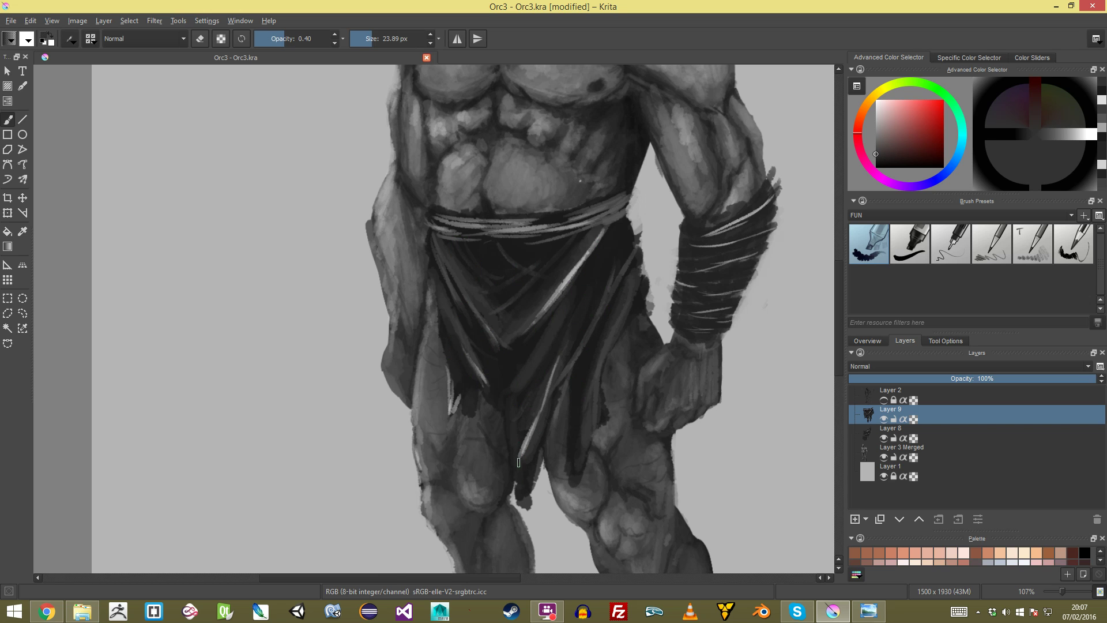
scroll(519, 461, "down", 5)
scroll(575, 337, "up", 3)
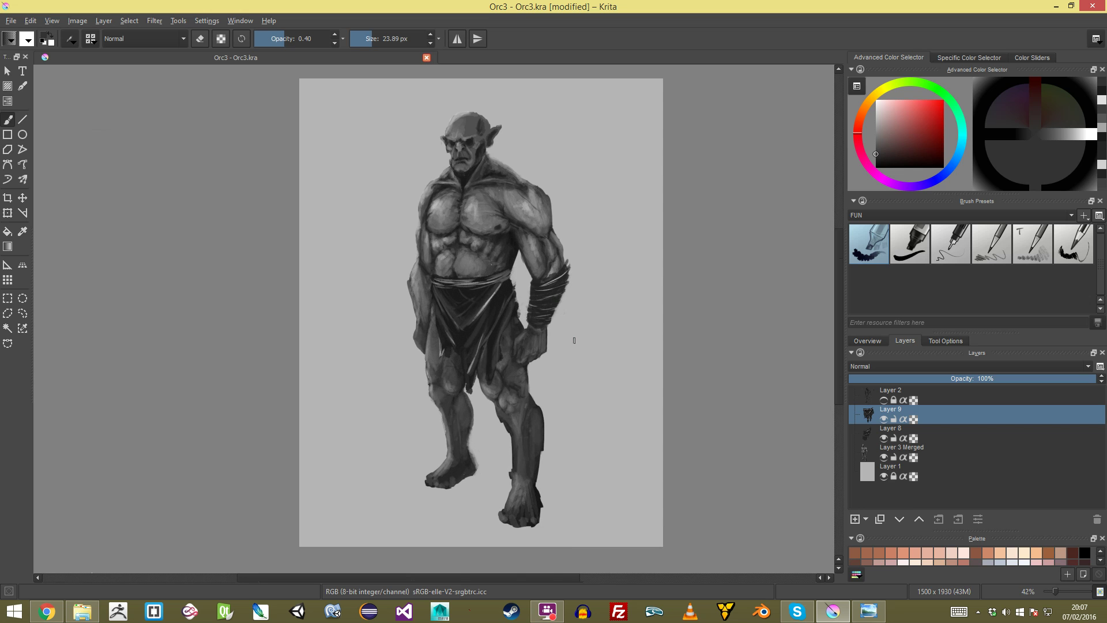
scroll(434, 320, "up", 4)
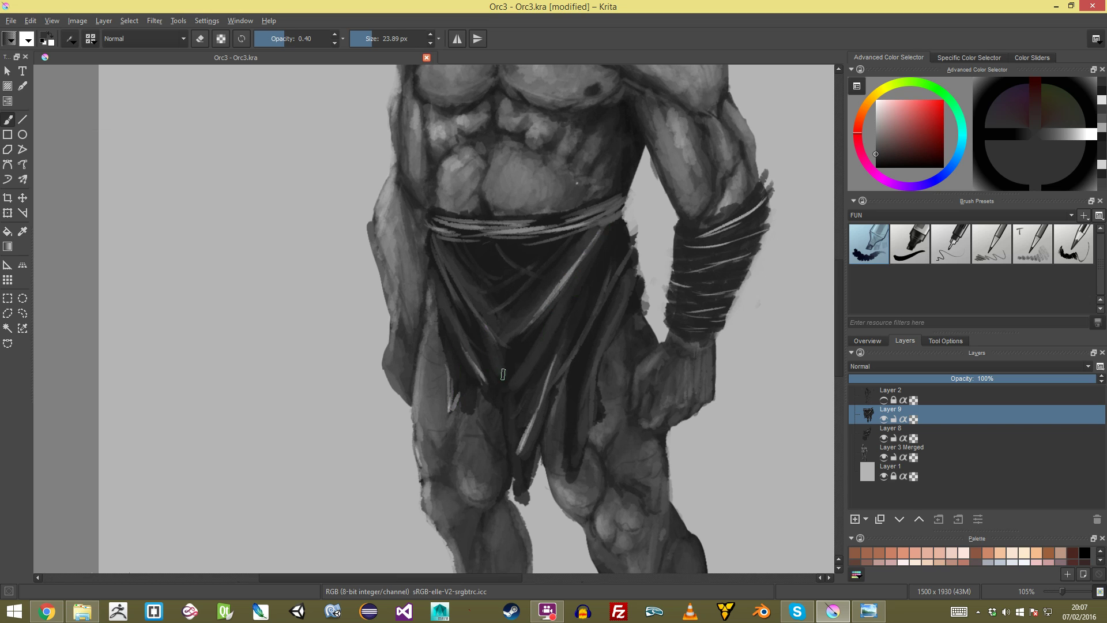
scroll(511, 341, "down", 5)
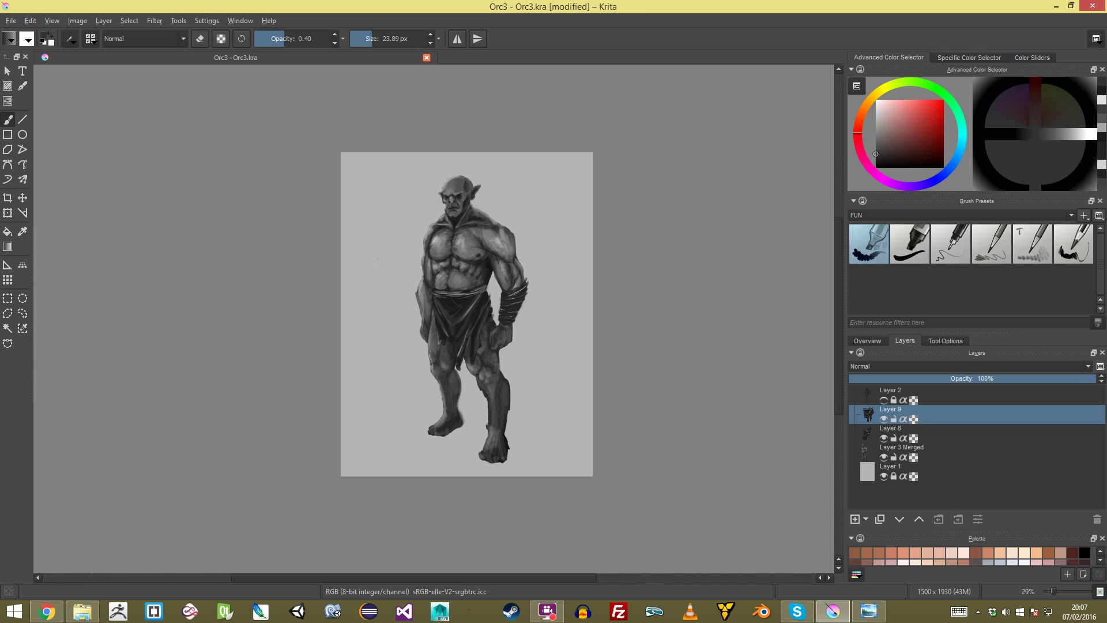
Step: Erase a narrow tear in the loincloth's side fold at full opacity with a 6.99 px eraser
scroll(539, 426, "up", 6)
key("e")
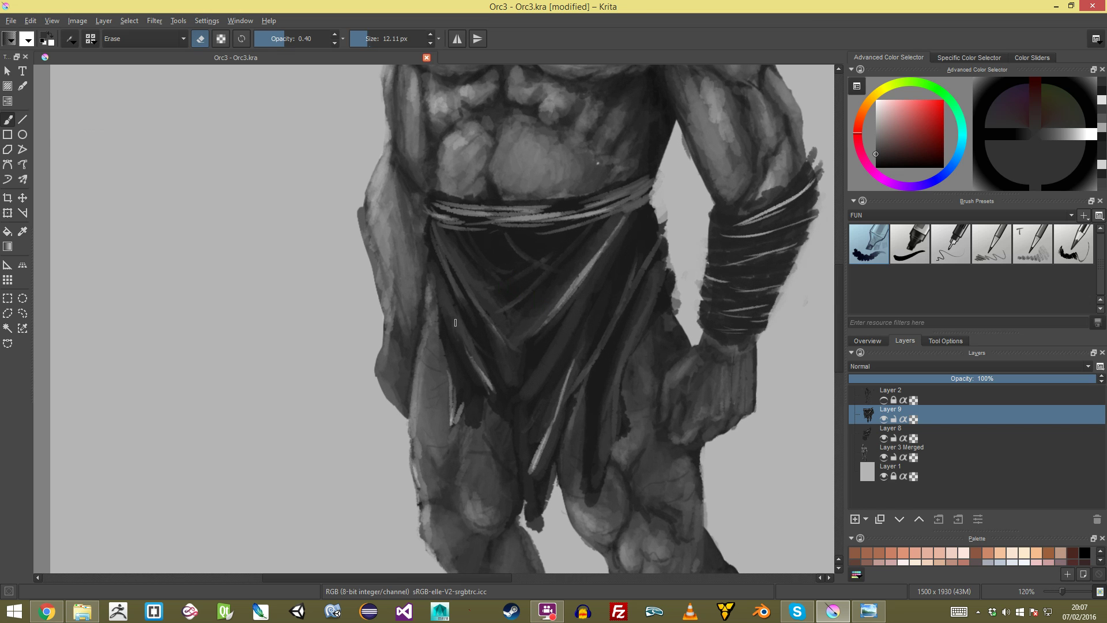
left_click(329, 39)
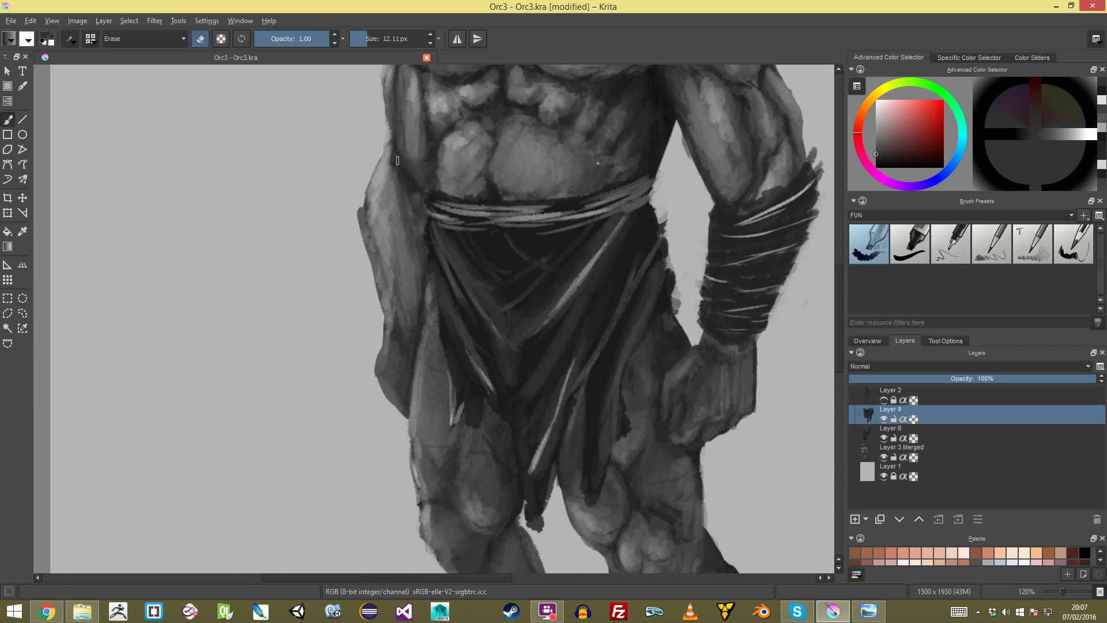
scroll(460, 286, "up", 5)
mouse_move(482, 344)
left_mouse_down()
mouse_move(473, 344)
mouse_move(517, 414)
mouse_move(459, 323)
left_mouse_up()
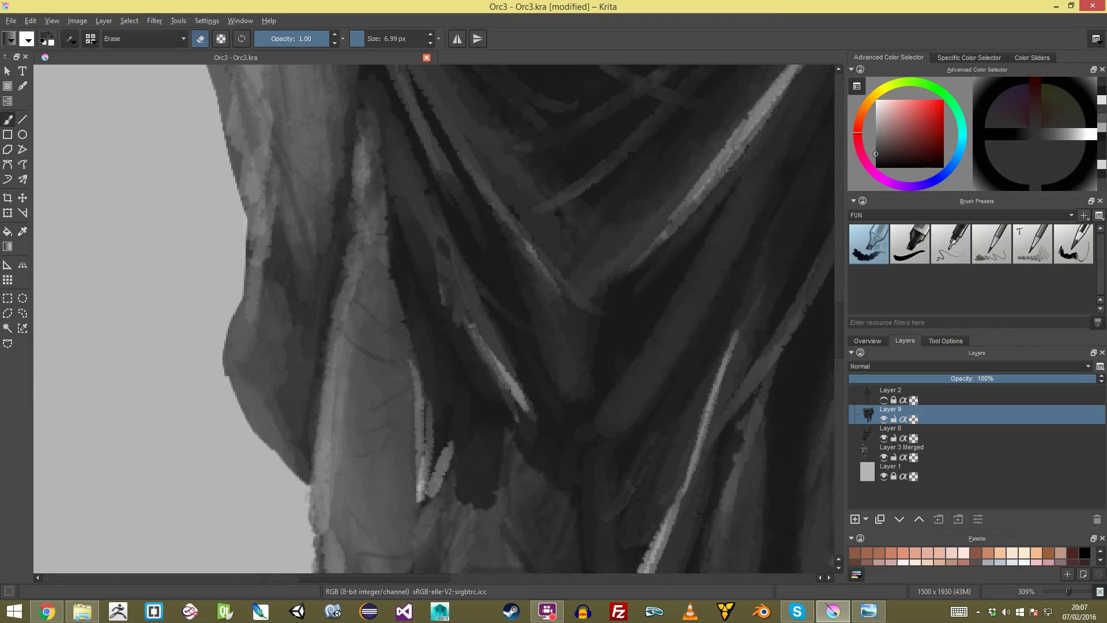
Step: Hide the body layer, Layer 3 Merged, and erase more narrow vertical tears in the loincloth on Layer 9
left_click(902, 447)
left_click(884, 458)
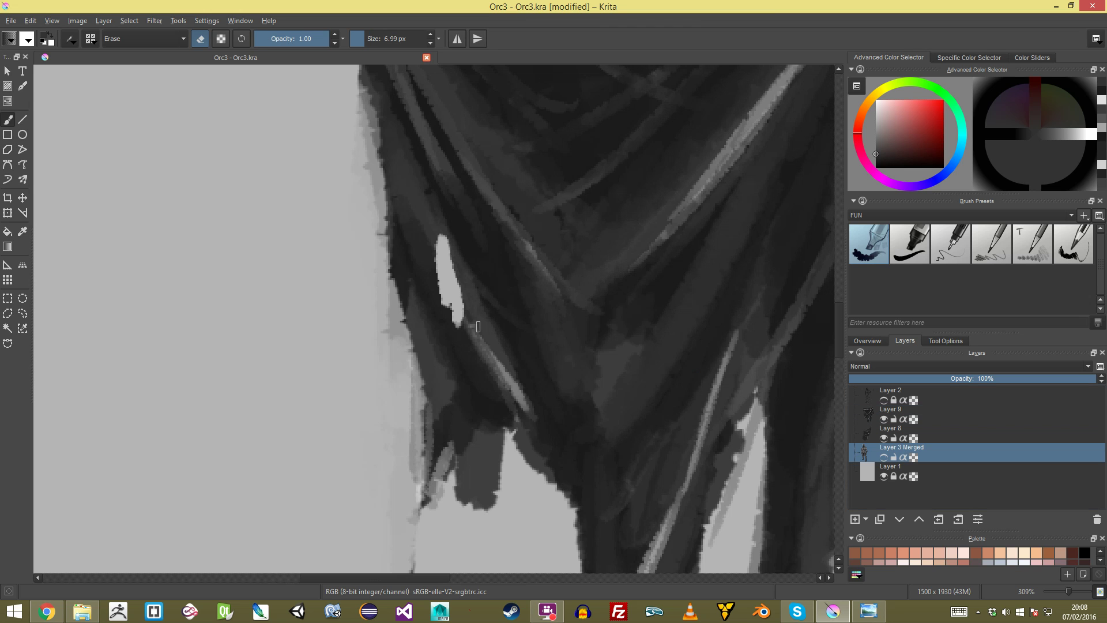
left_click(498, 377)
left_click(900, 411)
left_click_drag(553, 254, 536, 358)
mouse_move(525, 335)
left_mouse_down()
mouse_move(532, 375)
mouse_move(536, 313)
mouse_move(540, 362)
left_mouse_up()
left_click_drag(625, 222, 612, 280)
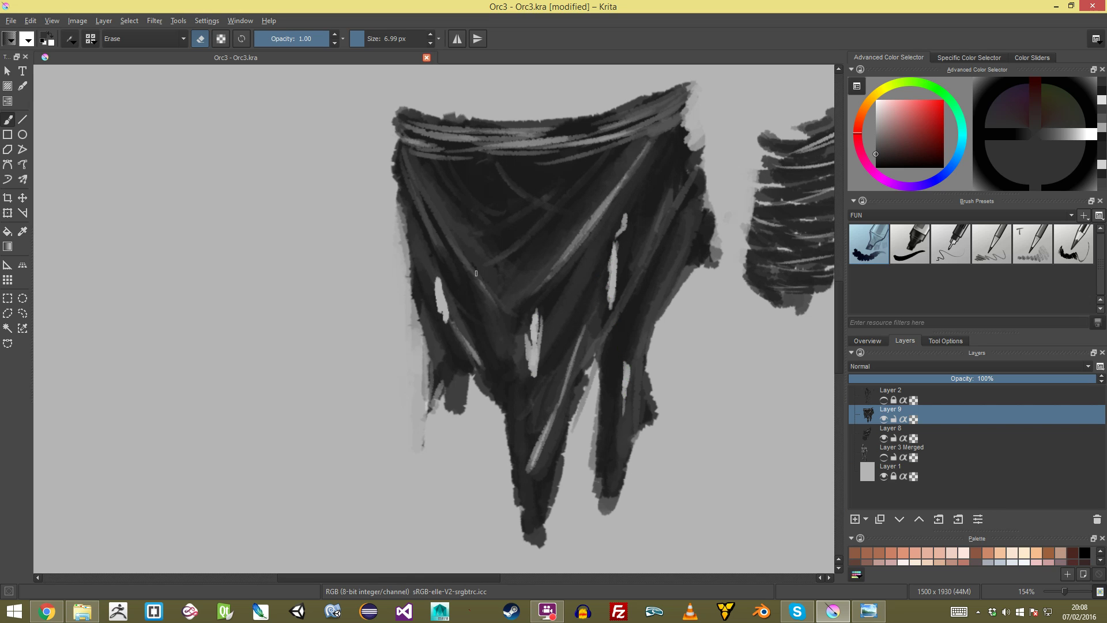
Step: Erase thin ragged nicks along the loincloth's outer side edge, and return the brush to normal painting
left_click_drag(409, 189, 418, 241)
left_click_drag(424, 341, 425, 397)
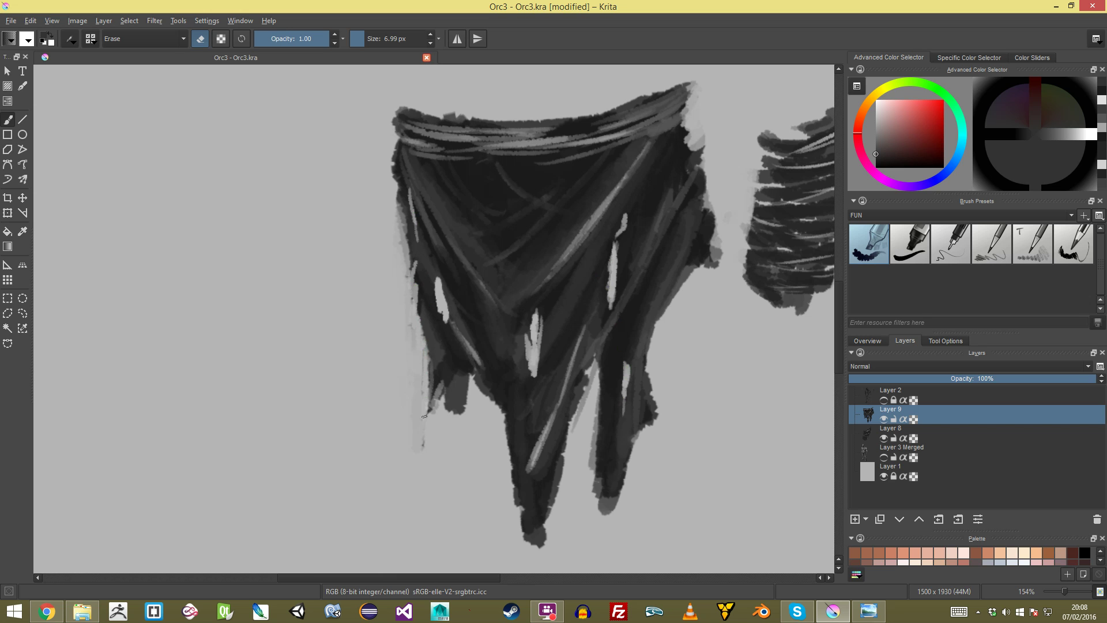
scroll(431, 316, "up", 3)
key("e")
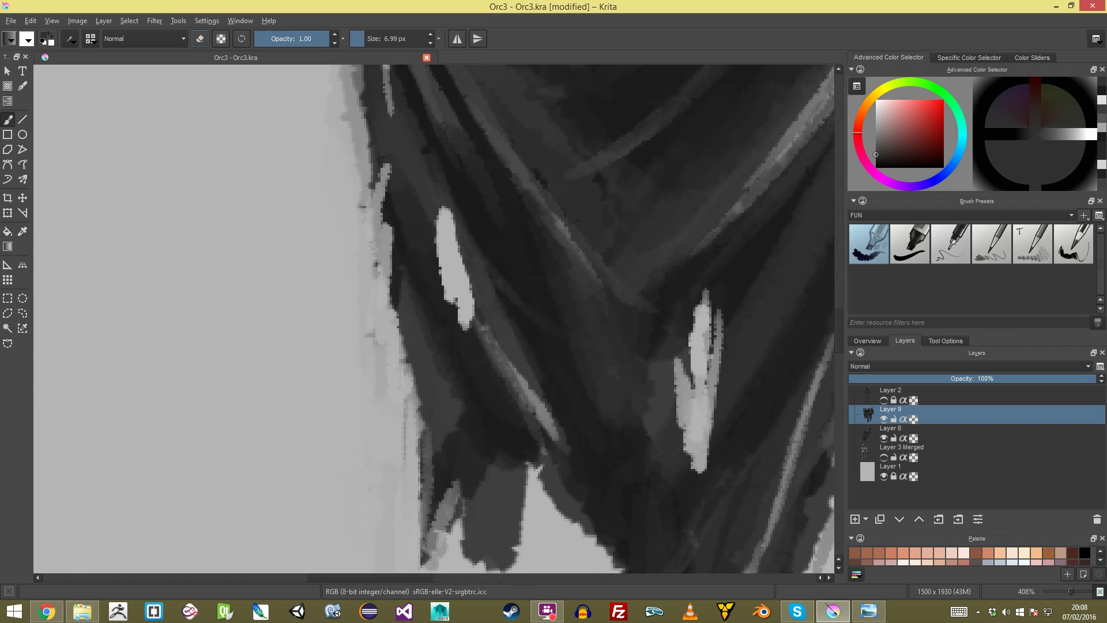
Step: Paint near-white edges along the loincloth's tears with a fine brush of about 5 px, and show Layer 3 Merged again
left_click_drag(439, 201, 441, 300)
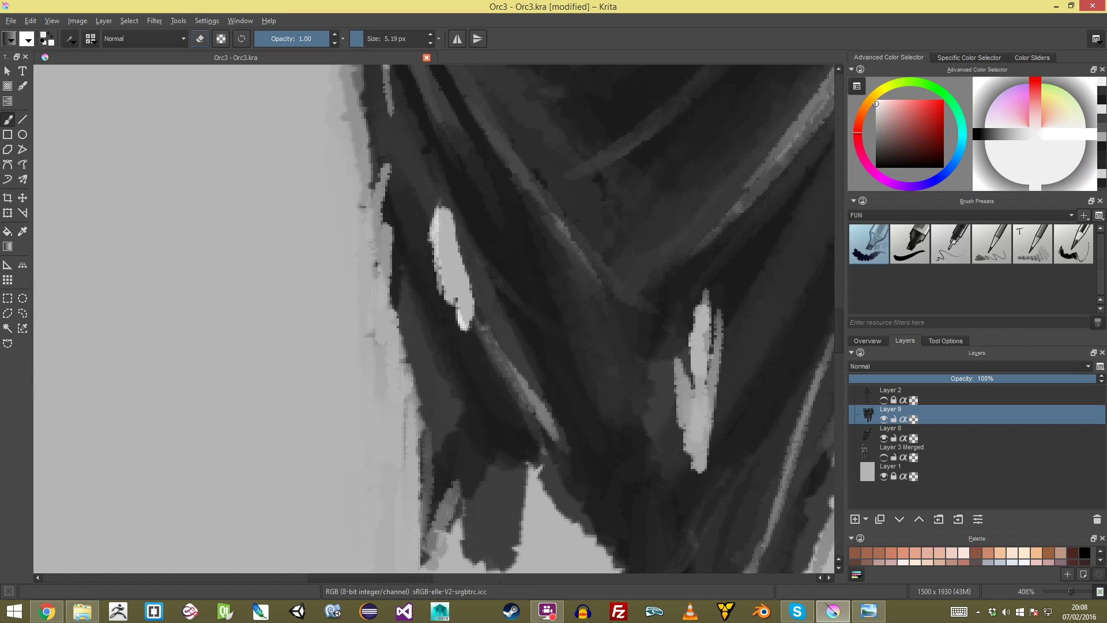
mouse_move(674, 367)
left_mouse_down()
mouse_move(688, 336)
mouse_move(698, 290)
left_mouse_up()
mouse_move(698, 289)
left_mouse_down()
mouse_move(698, 317)
mouse_move(553, 363)
mouse_move(552, 292)
left_mouse_up()
left_click_drag(589, 236, 584, 313)
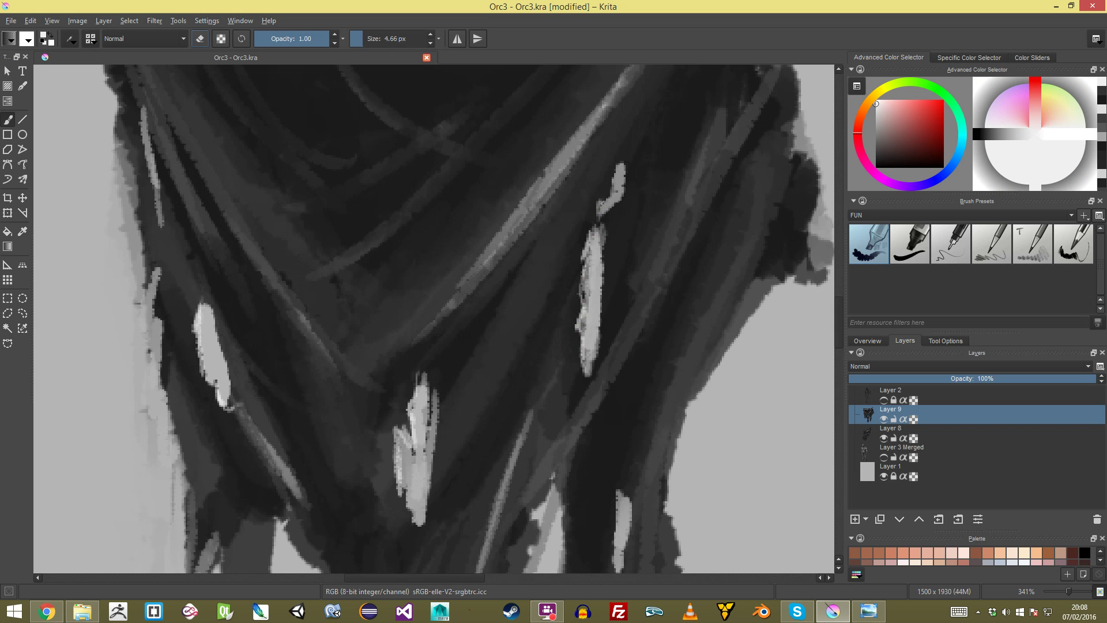
mouse_move(613, 511)
left_mouse_down()
mouse_move(597, 287)
mouse_move(600, 395)
left_mouse_up()
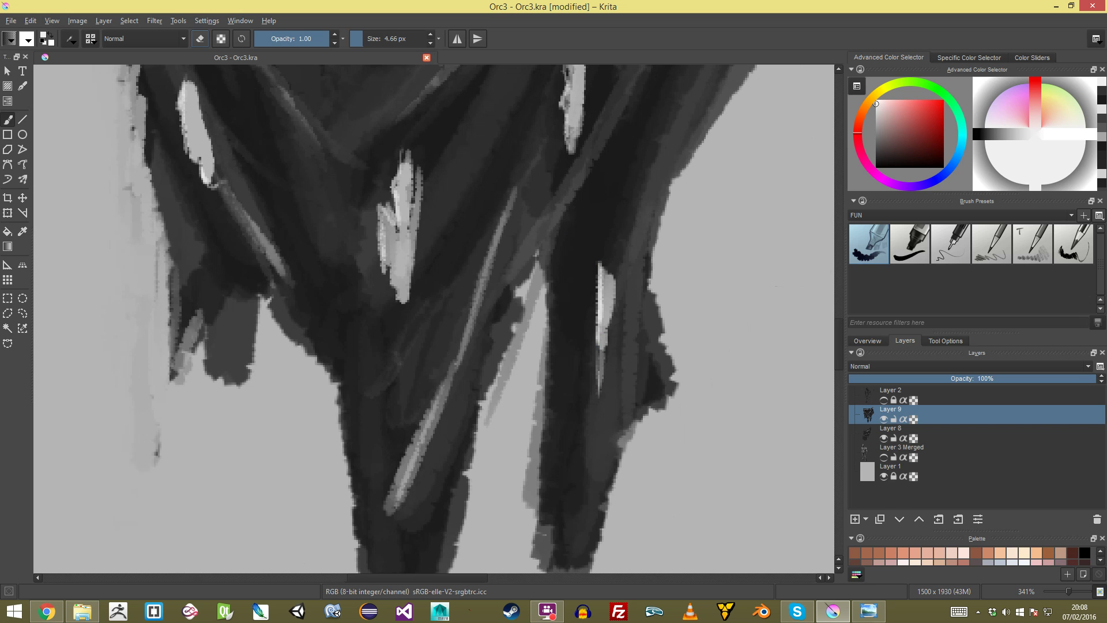
left_click(884, 458)
left_click_drag(469, 76, 469, 159)
left_click_drag(716, 491, 716, 439)
left_click_drag(716, 440, 811, 510)
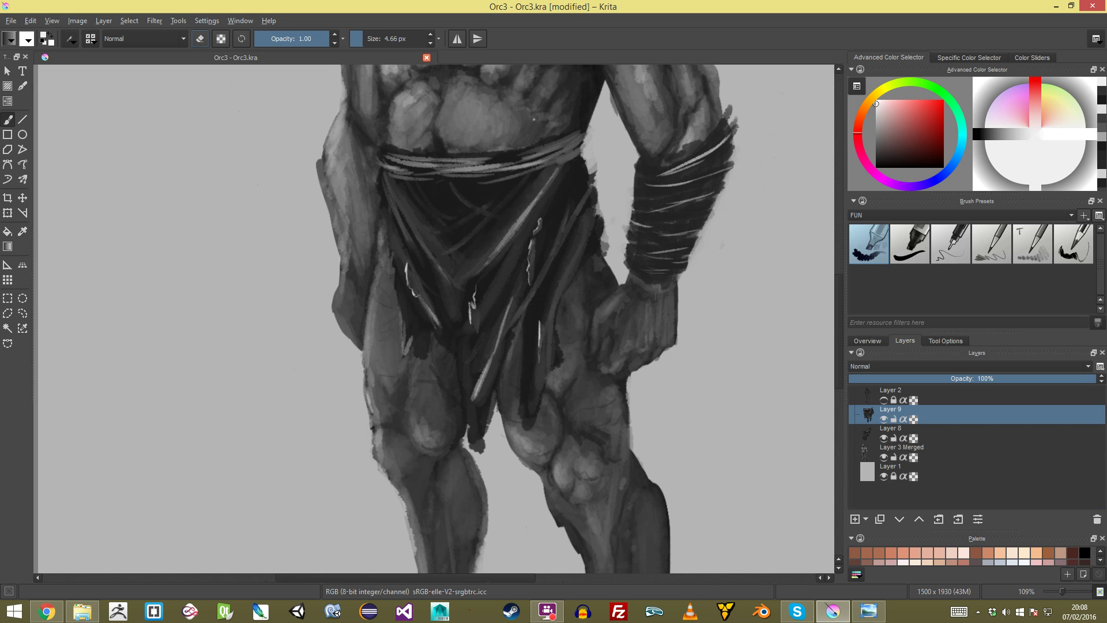
Step: Add a new layer directly beneath Layer 9 and prepare a large black brush at 0.45 opacity
left_click(856, 519)
left_click_drag(900, 414, 900, 450)
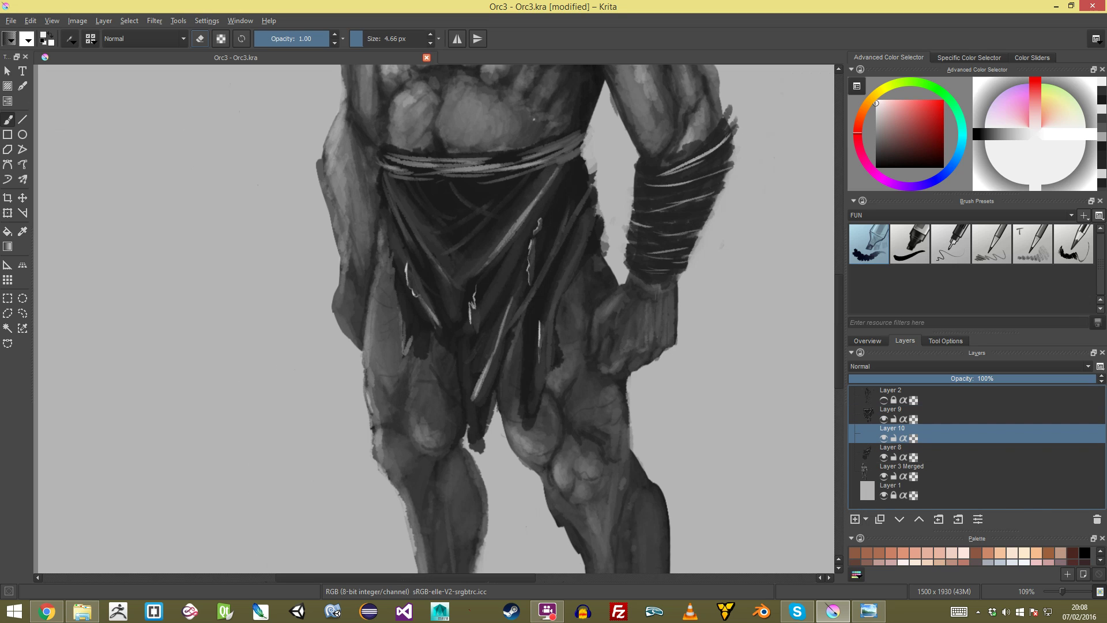
left_click_drag(878, 159, 876, 169)
left_click_drag(402, 256, 449, 256)
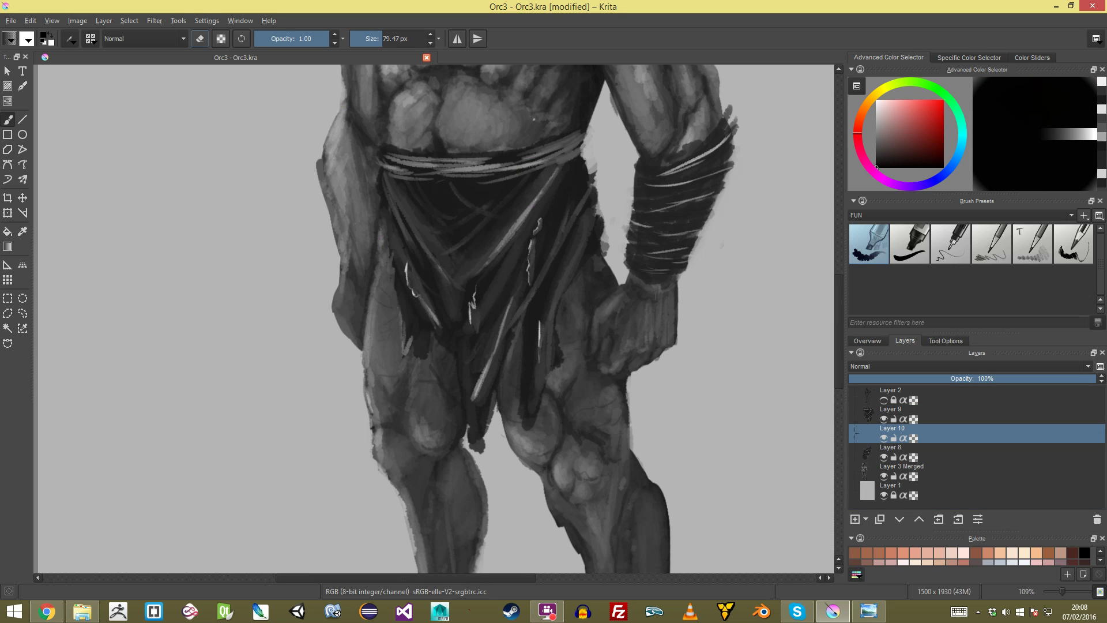
left_click(289, 38)
Step: Try shading behind the loincloth's tears with broad black strokes on Layer 10
left_click_drag(476, 300, 476, 317)
left_click_drag(481, 268, 478, 315)
left_click_drag(531, 257, 532, 267)
left_click_drag(542, 222, 532, 271)
left_click_drag(521, 323, 523, 366)
left_click_drag(561, 305, 556, 378)
key("ctrl+z")
key("bracketleft")
key("ctrl+z")
key("ctrl+z")
key("ctrl+z")
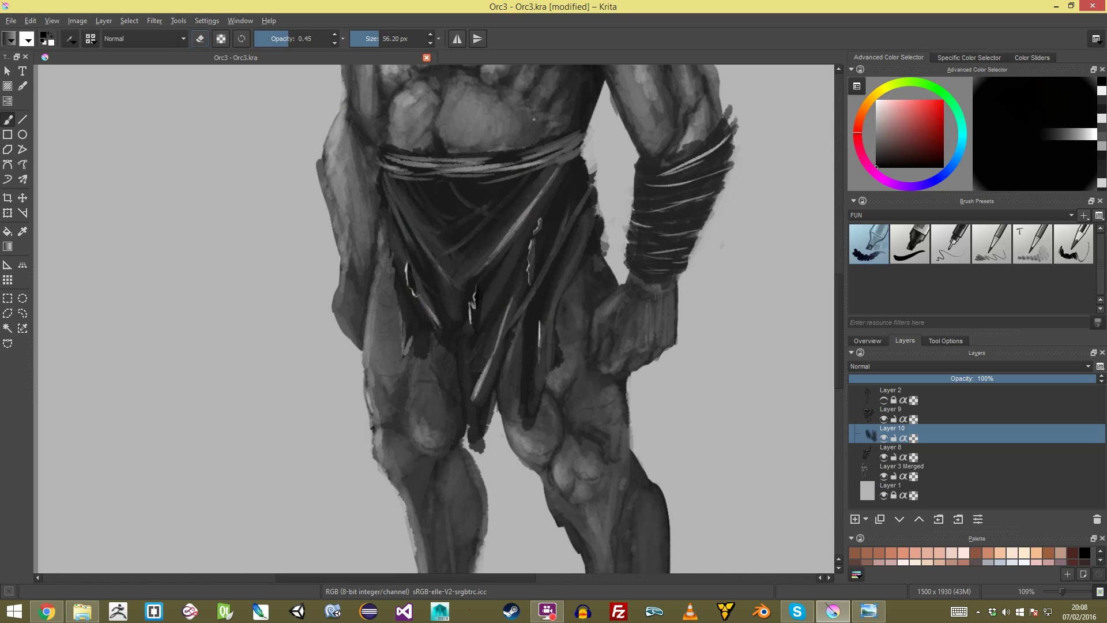
key("ctrl+Page_Up")
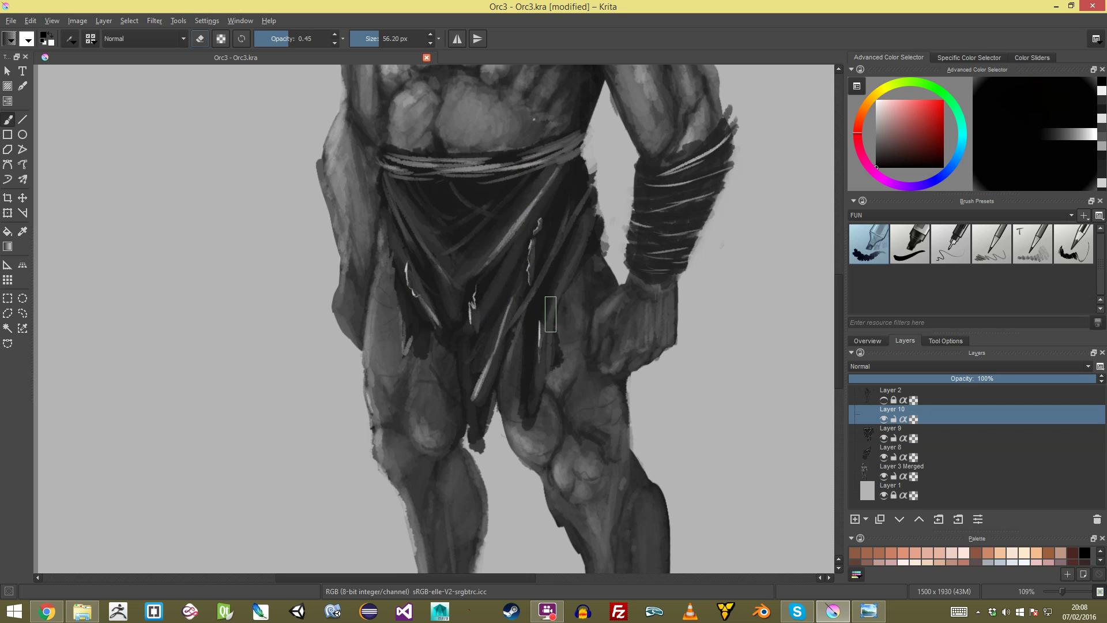
Step: Toggle the visibility of Layer 8, the forearm wrap, and leave it hidden
left_click(884, 458)
left_click(884, 458)
left_click(884, 458)
left_click(884, 458)
left_click(885, 457)
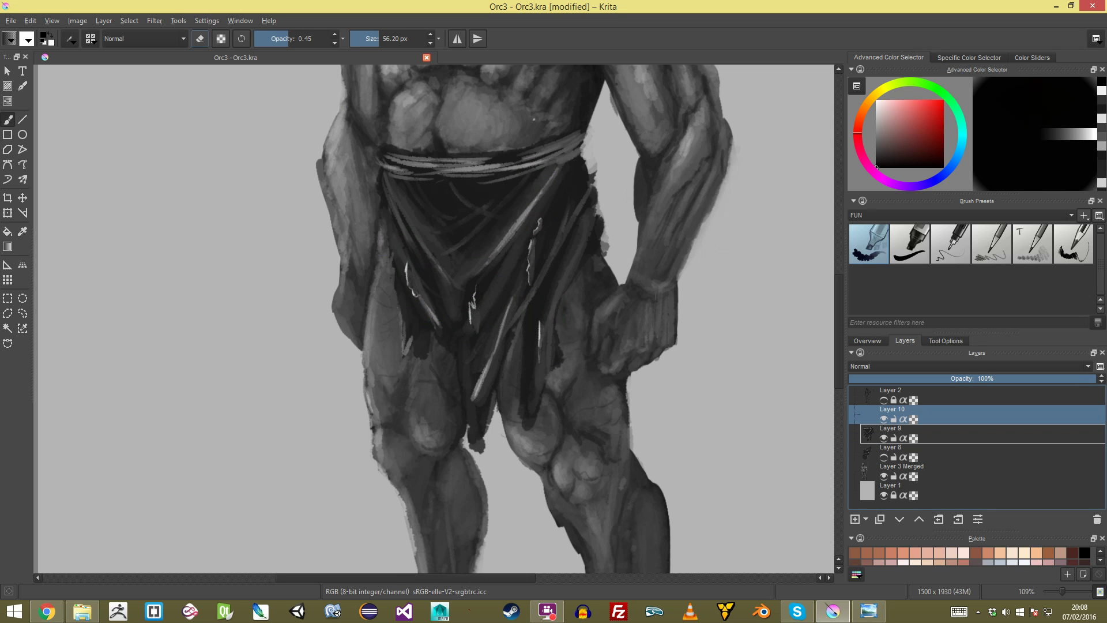
Step: Move Layer 10 beneath Layer 9 and shade behind the loincloth's tears in black with a 25.22 px brush
key("ctrl+Page_Down")
key("bracketleft")
key("bracketleft")
key("bracketleft")
key("bracketleft")
key("bracketleft")
key("bracketleft")
left_click_drag(532, 280, 532, 226)
left_click_drag(476, 297, 473, 336)
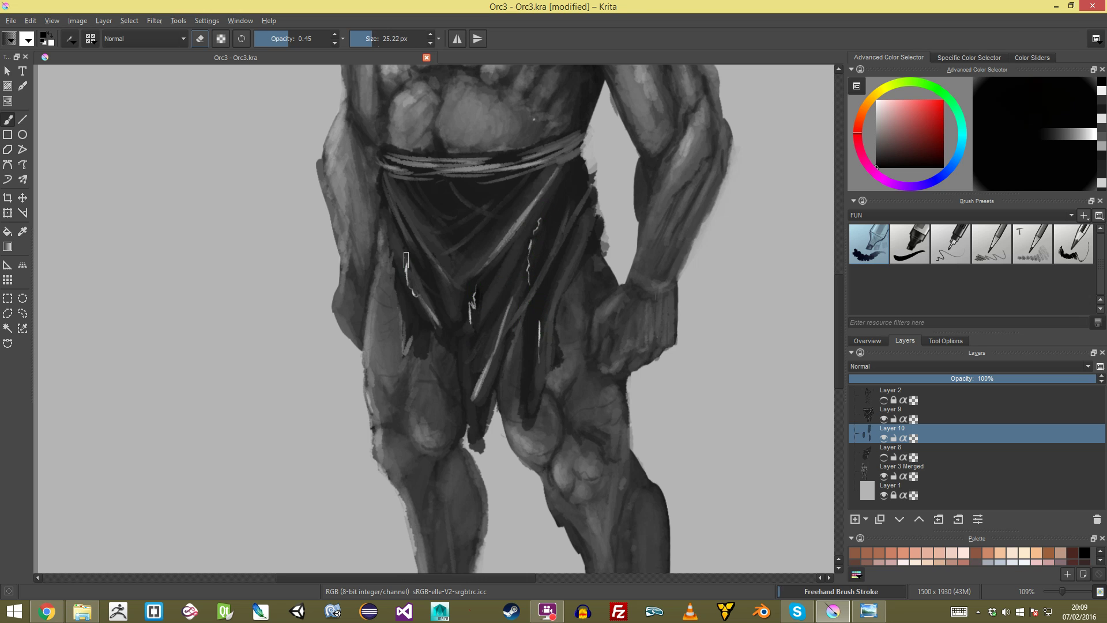
Step: Clear and restore the black shading on Layer 10 to compare the loincloth with and without it
scroll(434, 319, "down", 4)
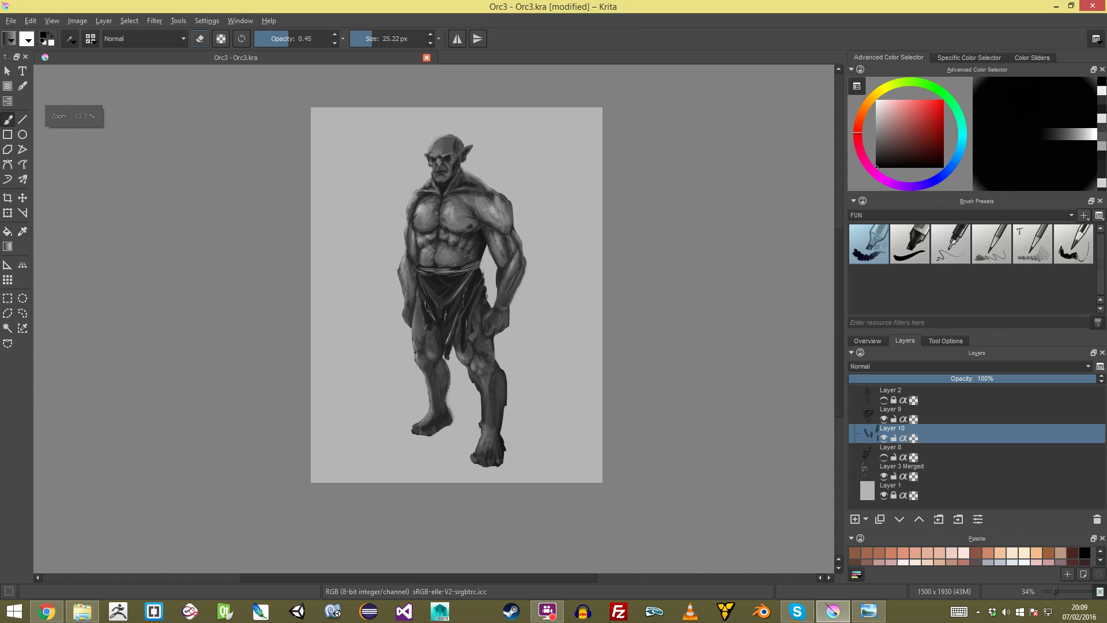
scroll(434, 319, "down", 2)
scroll(433, 319, "up", 5)
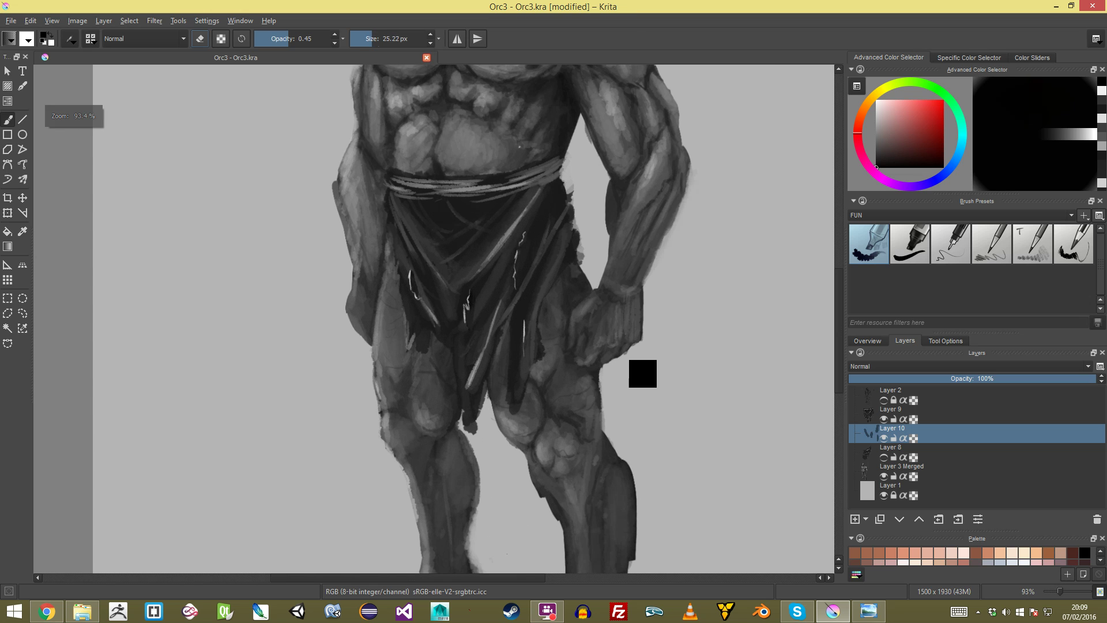
key("Delete")
key("ctrl+z")
key("ctrl+shift+z")
key("ctrl+shift+z")
key("ctrl+shift+z")
key("ctrl+shift+z")
key("ctrl+shift+z")
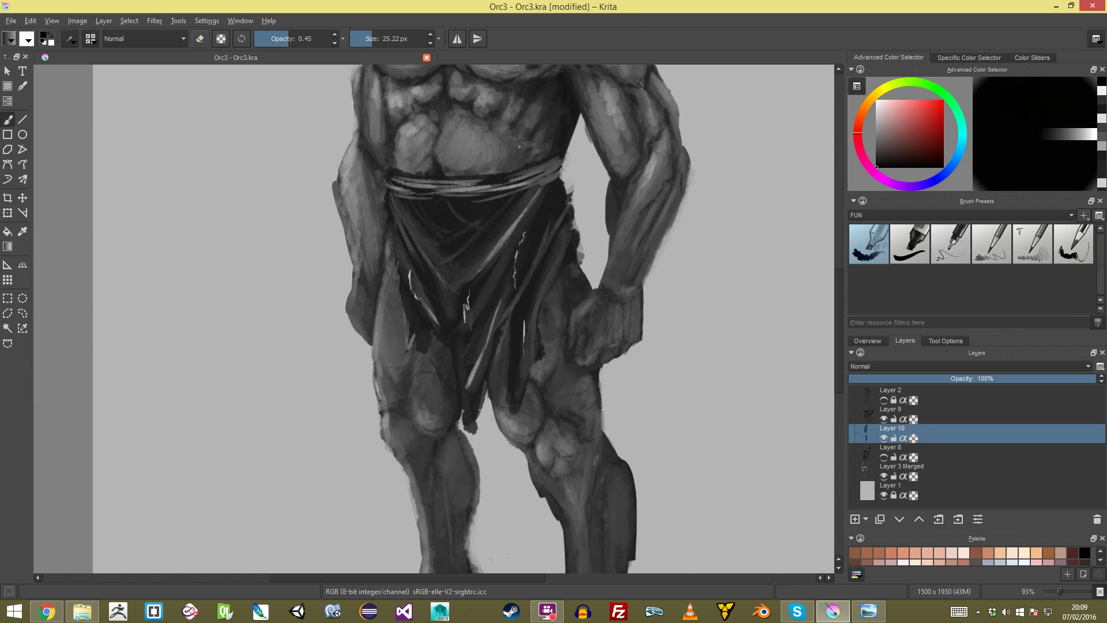
Step: Sample a dark grey from the cloth for a smaller brush and merge Layer 9 down into Layer 10
scroll(434, 319, "up", 4)
left_click(366, 206, "ctrl")
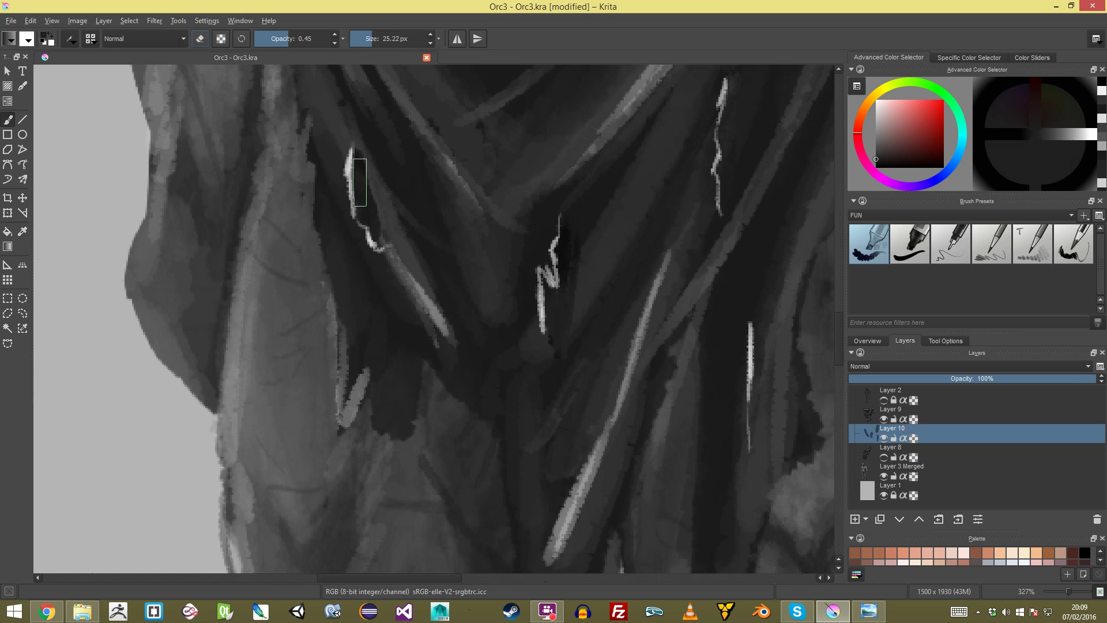
left_click_drag(350, 192, 315, 190)
key("ctrl+e")
Step: Tone down the bright edges of the loincloth's tears with thin dark grey strokes at 0.45 opacity
mouse_move(339, 173)
left_mouse_down()
mouse_move(346, 148)
mouse_move(352, 207)
mouse_move(352, 166)
mouse_move(373, 243)
left_mouse_up()
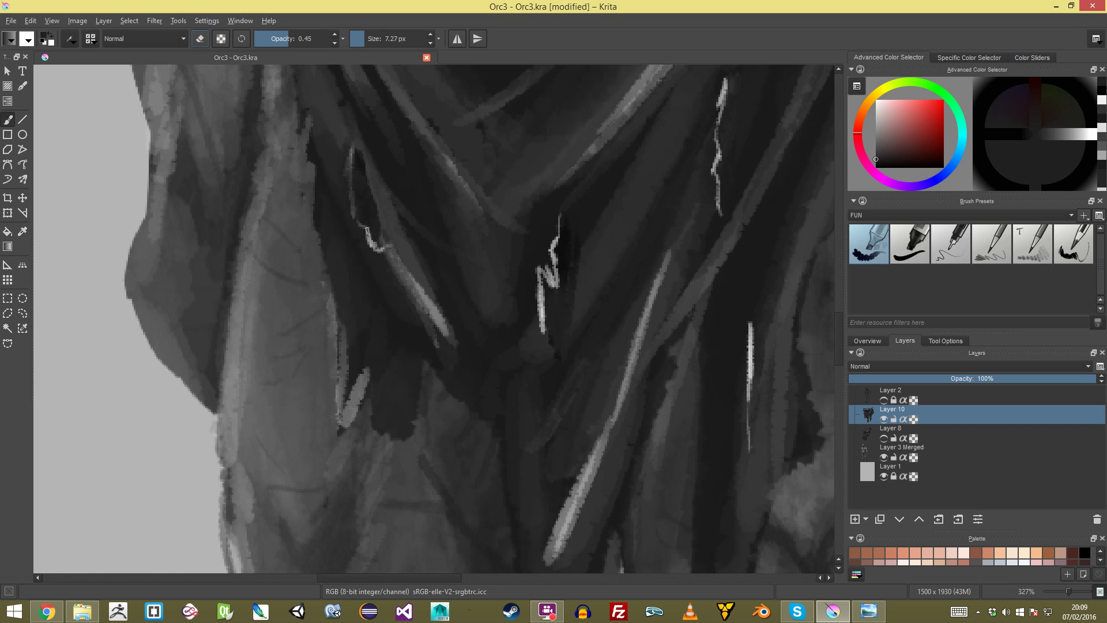
mouse_move(528, 275)
left_mouse_down()
mouse_move(543, 330)
mouse_move(555, 234)
mouse_move(553, 271)
left_mouse_up()
left_click_drag(669, 173, 556, 285)
mouse_move(611, 192)
left_mouse_down()
mouse_move(606, 325)
mouse_move(640, 124)
left_mouse_up()
mouse_move(634, 415)
left_mouse_down()
mouse_move(633, 282)
mouse_move(636, 396)
left_mouse_up()
left_click_drag(637, 302, 636, 433)
Step: Sample a dark grey and darken the cloth just below the belt with a 24.69 px brush
left_click_drag(434, 243, 434, 350)
left_click_drag(433, 350, 460, 428)
mouse_move(461, 428)
left_mouse_down()
mouse_move(461, 450)
mouse_move(491, 387)
left_mouse_up()
left_click_drag(456, 432, 450, 388)
left_click_drag(447, 389, 457, 389)
left_click(465, 358, "ctrl")
left_click_drag(461, 346, 475, 343)
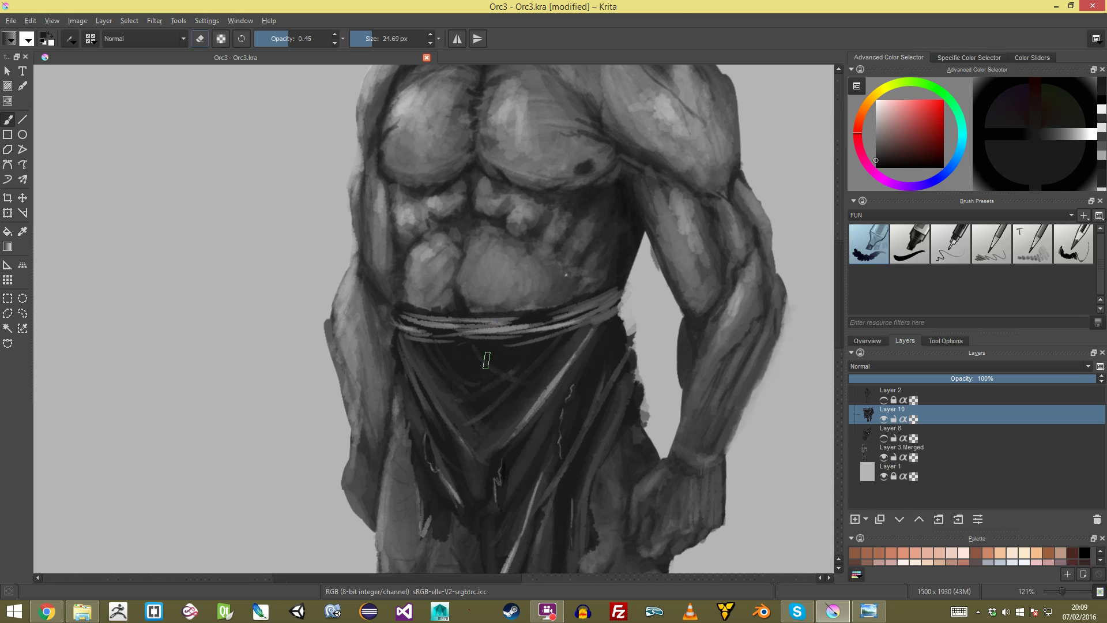
Step: Sample a mid grey and draw thin curved wrinkle lines across the cloth below the belt with a fine brush
left_click(594, 403, "ctrl")
key("bracketleft")
key("bracketleft")
key("bracketleft")
key("bracketleft")
key("bracketleft")
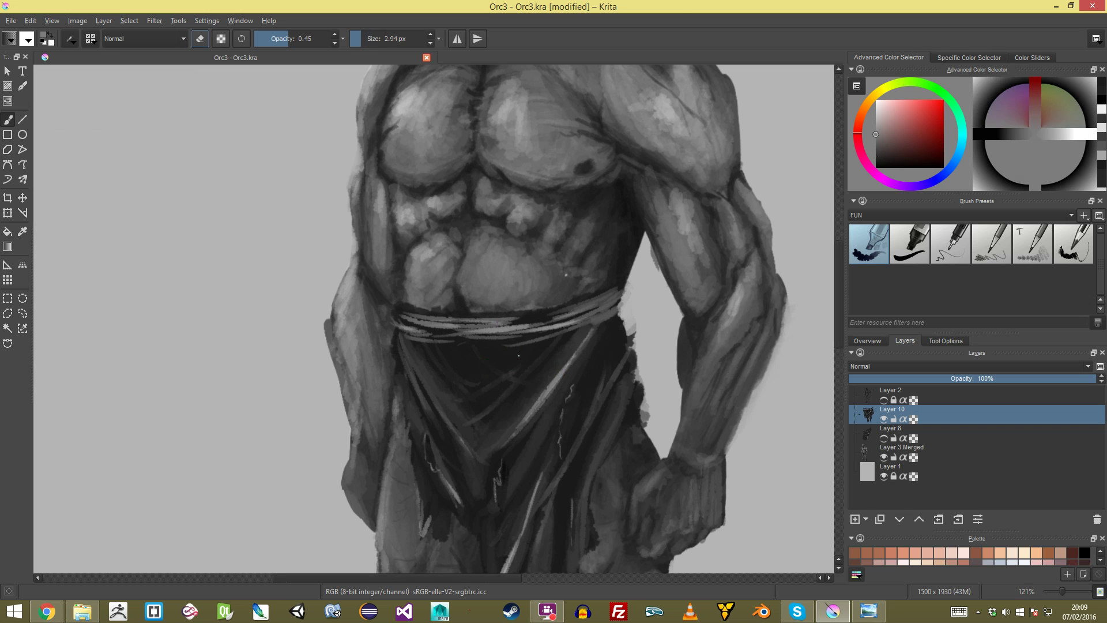
left_click_drag(463, 368, 468, 369)
left_click_drag(431, 348, 495, 355)
mouse_move(493, 350)
left_mouse_down()
mouse_move(527, 349)
mouse_move(464, 388)
mouse_move(495, 373)
left_mouse_up()
mouse_move(453, 371)
left_mouse_down()
mouse_move(512, 375)
mouse_move(543, 443)
mouse_move(543, 377)
mouse_move(543, 423)
mouse_move(543, 396)
left_mouse_up()
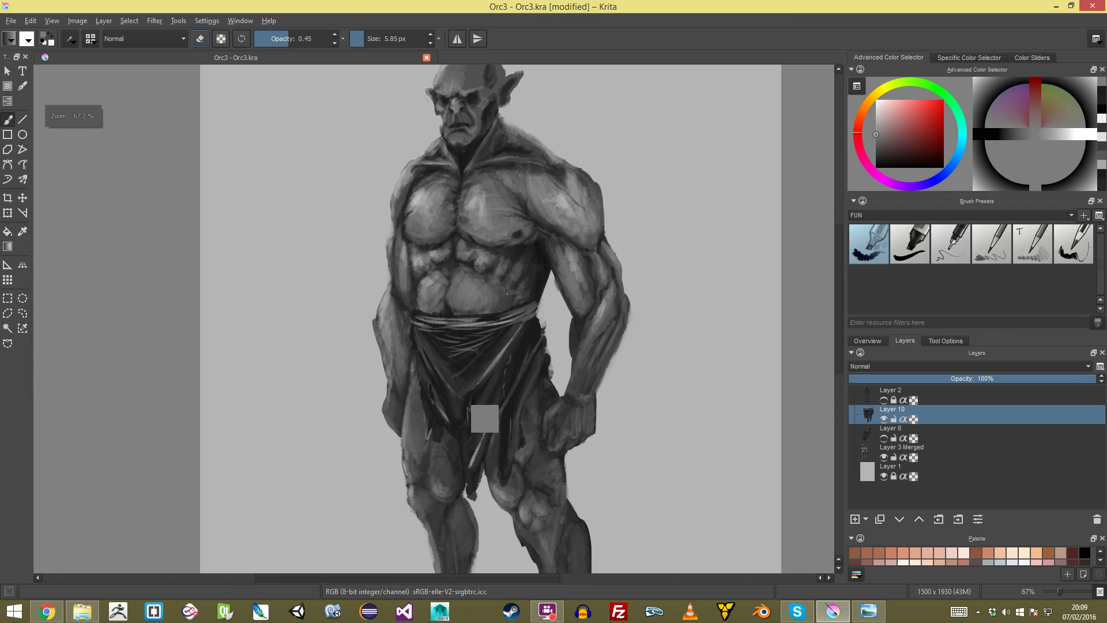
Step: Sample a dark grey and soften the wrinkle lines below the belt with a 30.98 px brush
left_click(455, 374, "ctrl")
left_click_drag(444, 334, 458, 334)
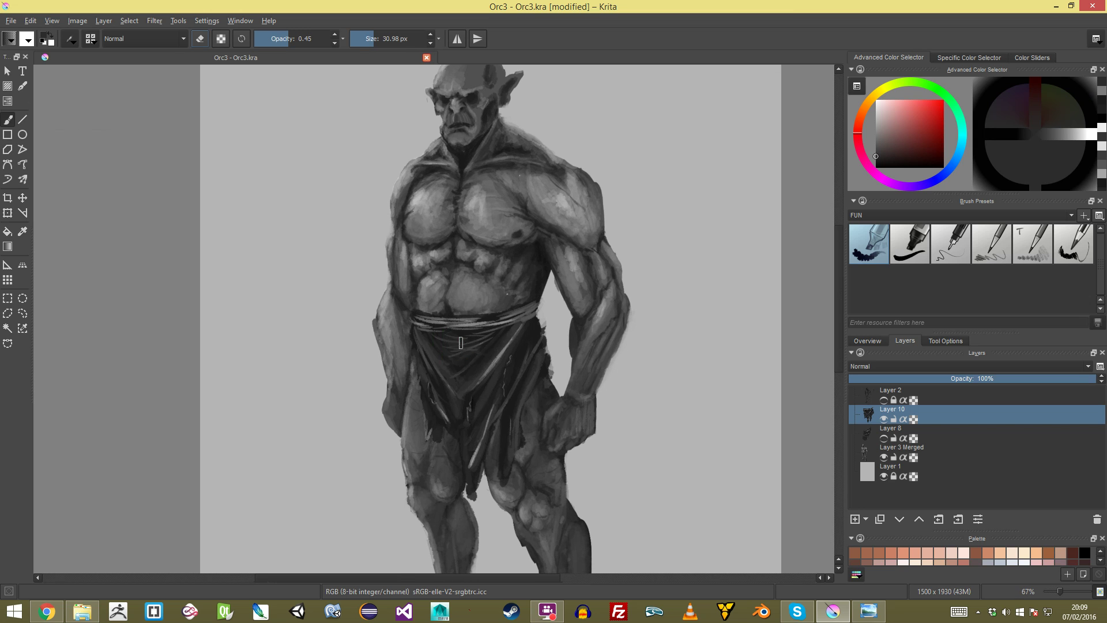
scroll(460, 361, "down", 3)
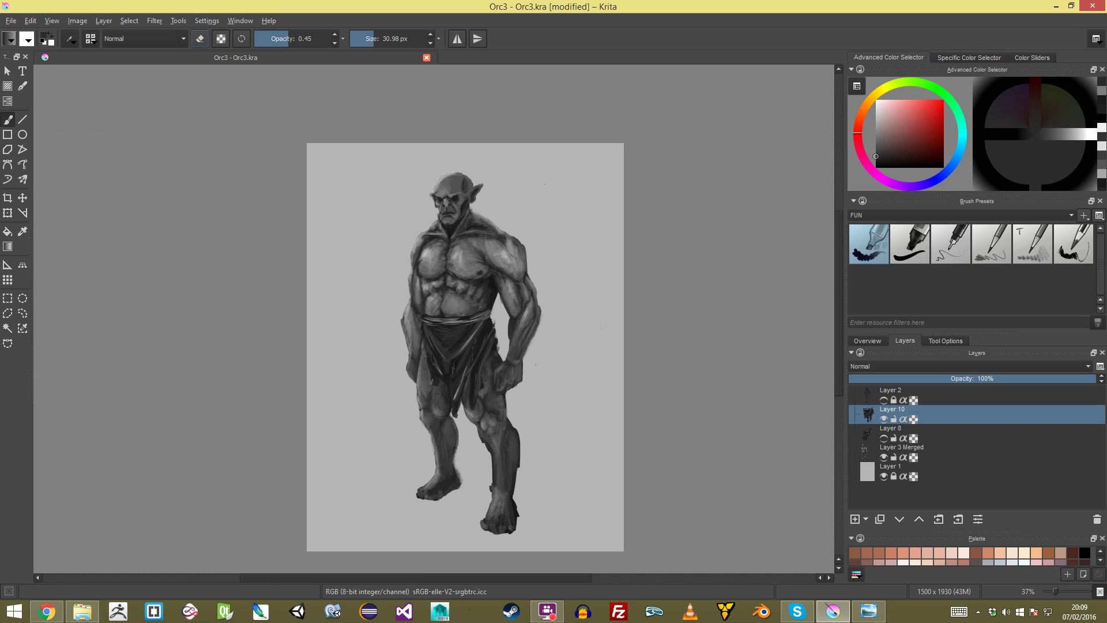
Step: Show Layer 8 with the forearm wrap again and check the whole figure
left_click(884, 438)
scroll(583, 296, "down", 3)
scroll(583, 296, "up", 5)
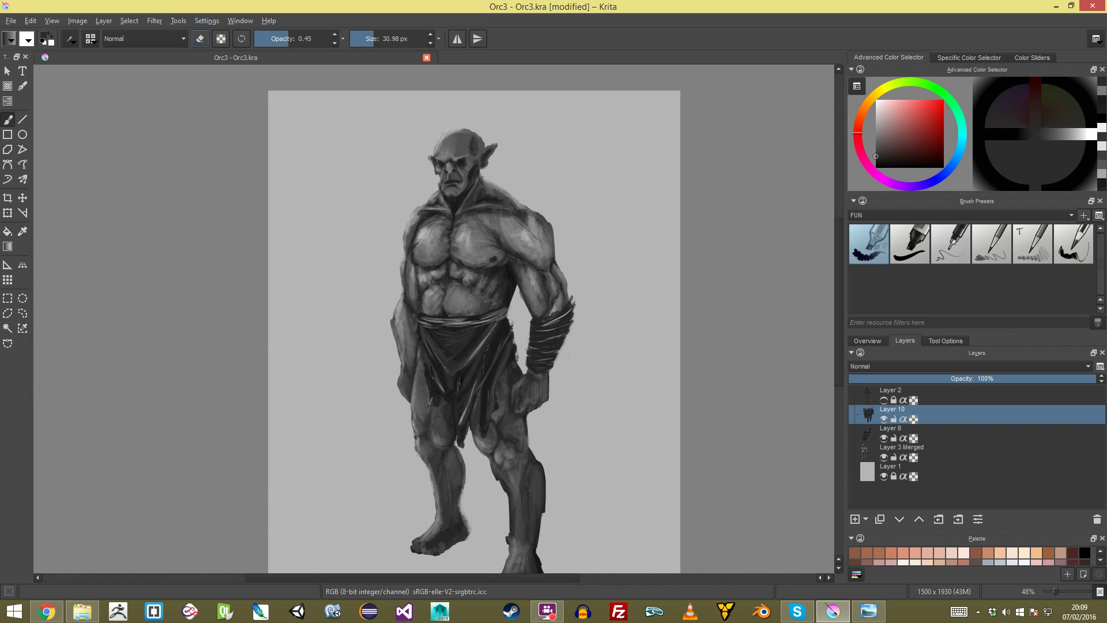
Step: Check the whole figure's proportions zoomed out, flipping the canvas view horizontally back and forth
left_click_drag(579, 317, 582, 296)
scroll(521, 159, "down", 4)
scroll(521, 160, "up", 4)
scroll(530, 217, "down", 4)
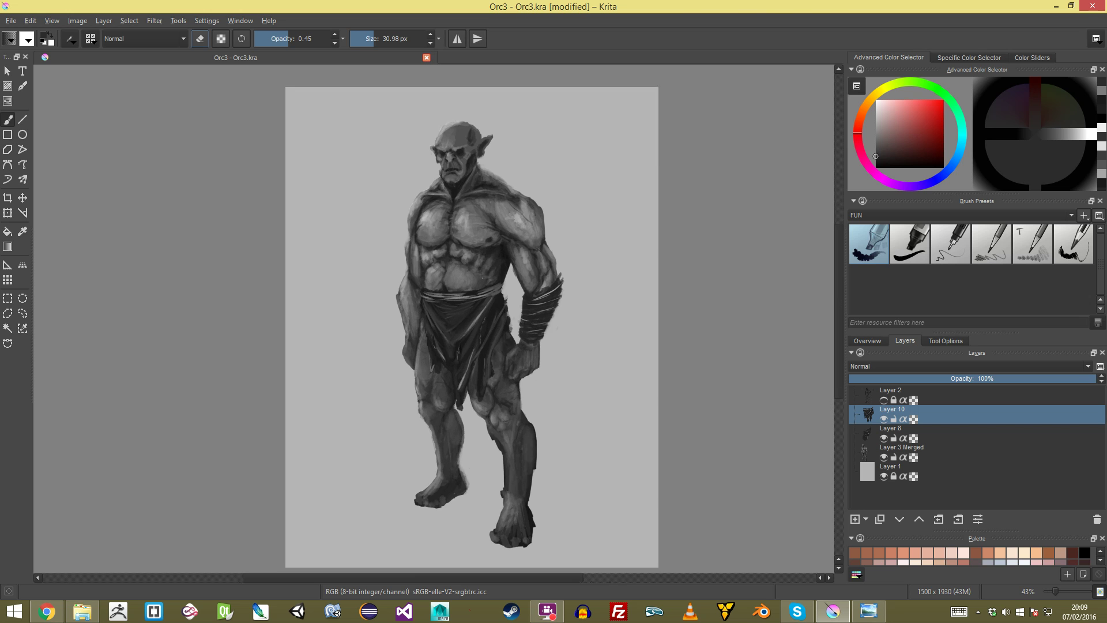
scroll(530, 217, "up", 3)
key("m")
key("m")
key("m")
key("m")
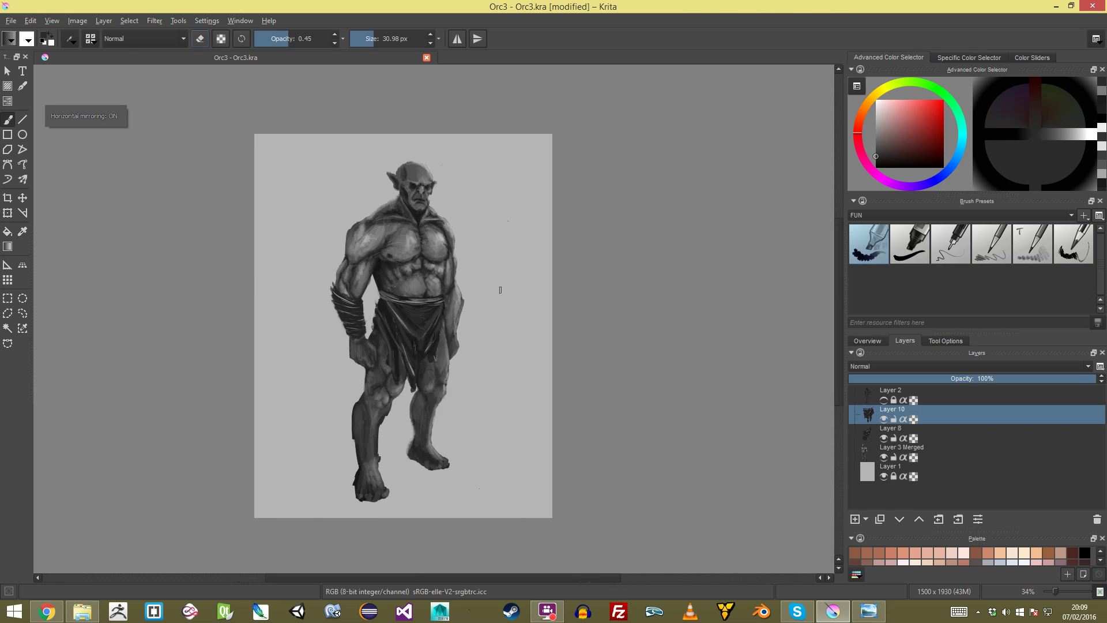
Step: Add a new layer above Layer 10 and hide Layer 10 and Layer 8 to expose the bare body
scroll(563, 294, "up", 4)
left_click_drag(563, 294, 554, 417)
scroll(444, 326, "up", 2)
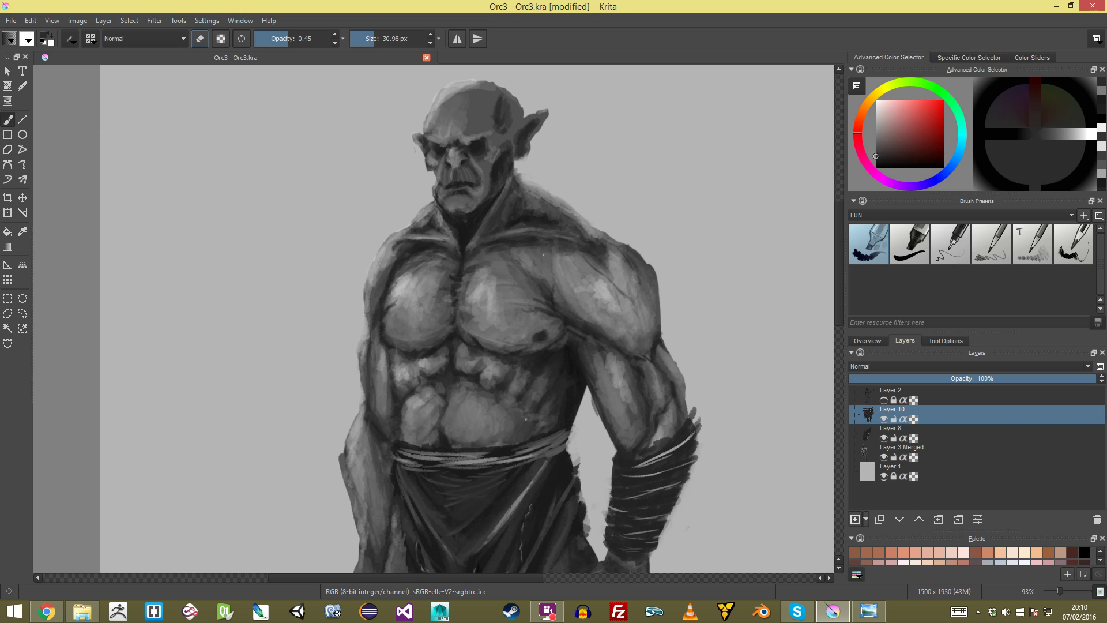
left_click(856, 519)
left_click(883, 438)
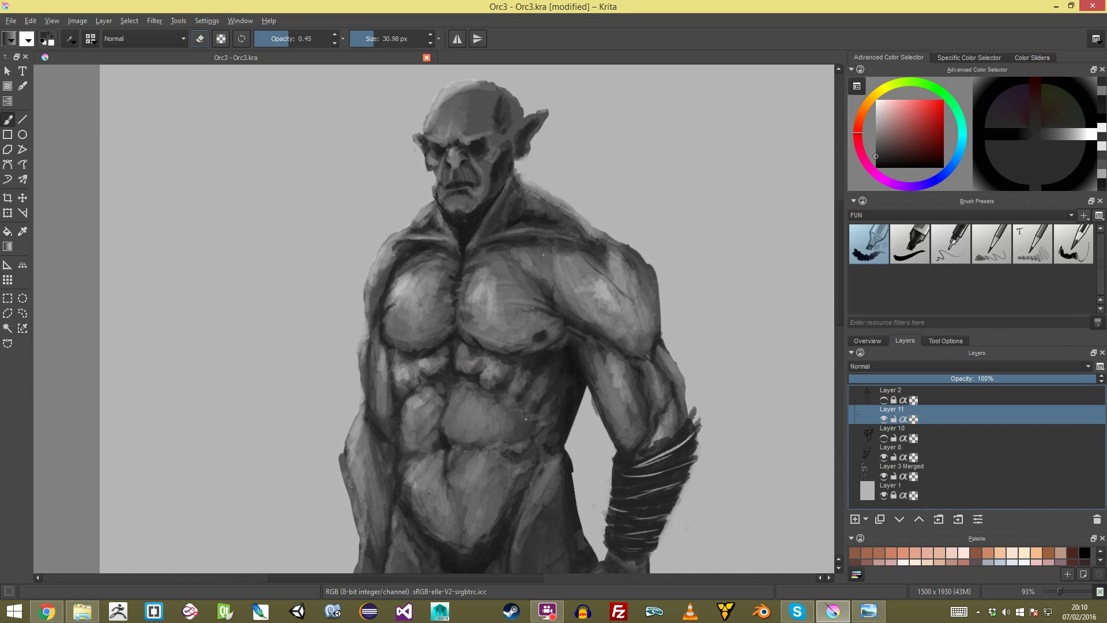
left_click(884, 458)
Step: Sample a dark grey from the arm and draw thin branching veins down the biceps with a 7.66 px brush
mouse_move(669, 444)
left_mouse_down()
mouse_move(644, 356)
mouse_move(703, 312)
left_mouse_up()
left_click(637, 356, "ctrl")
left_click_drag(709, 311, 693, 311)
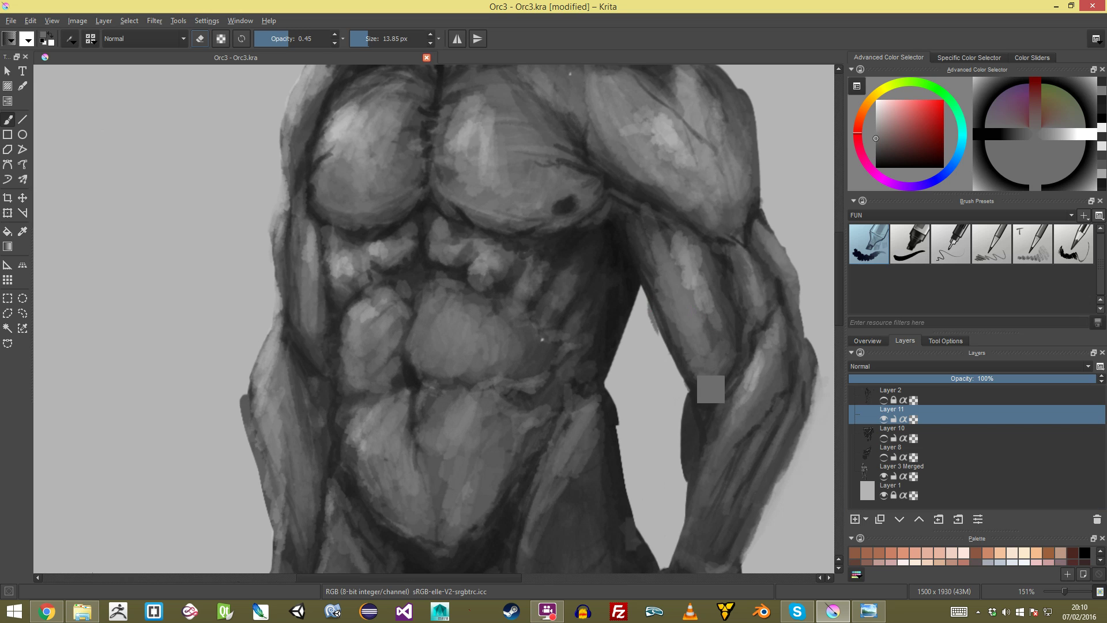
left_click(687, 364, "ctrl")
mouse_move(764, 123)
left_mouse_down()
mouse_move(635, 176)
mouse_move(652, 187)
left_mouse_up()
mouse_move(640, 157)
left_mouse_down()
mouse_move(647, 187)
mouse_move(628, 250)
left_mouse_up()
mouse_move(607, 304)
left_mouse_down()
mouse_move(598, 369)
mouse_move(608, 361)
mouse_move(619, 427)
mouse_move(605, 385)
mouse_move(583, 415)
mouse_move(600, 386)
mouse_move(600, 316)
left_mouse_up()
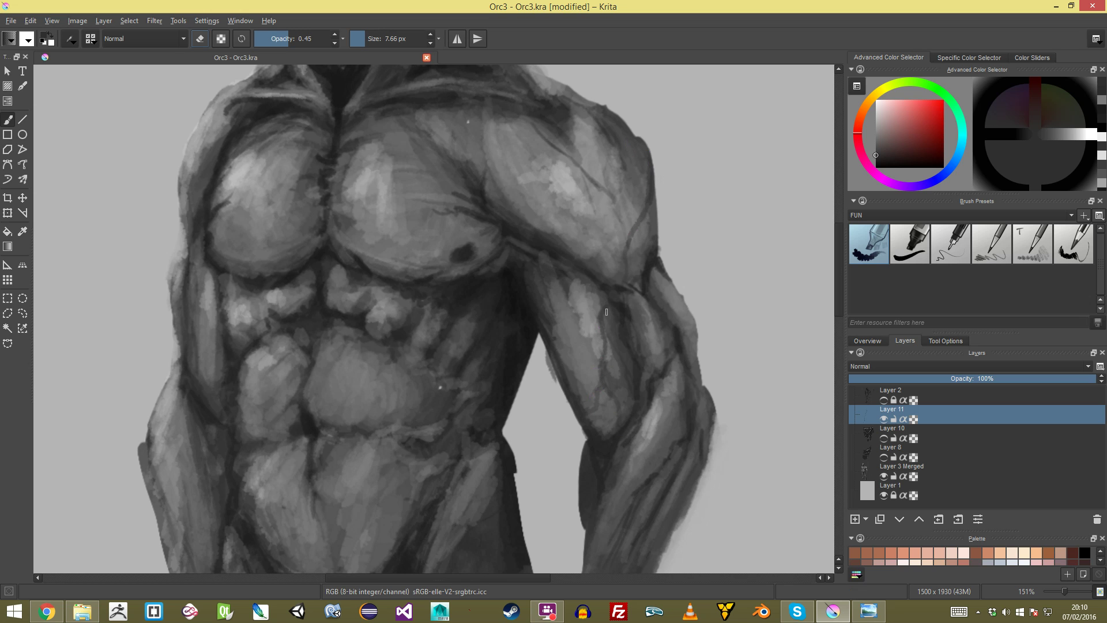
left_click_drag(601, 376, 585, 411)
scroll(434, 319, "down", 3)
scroll(433, 319, "up", 1)
left_click_drag(515, 292, 534, 328)
key("ctrl+z")
key("ctrl+z")
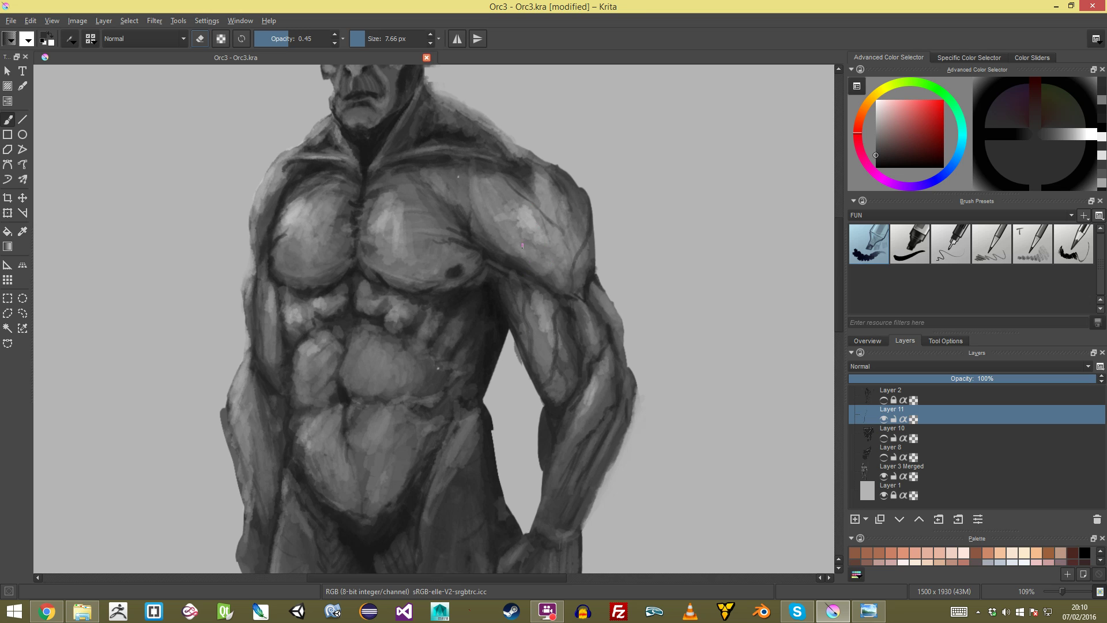
Step: Draw thin dark vein lines across the lower part of one pectoral and the upper part of the other
scroll(457, 204, "up", 4)
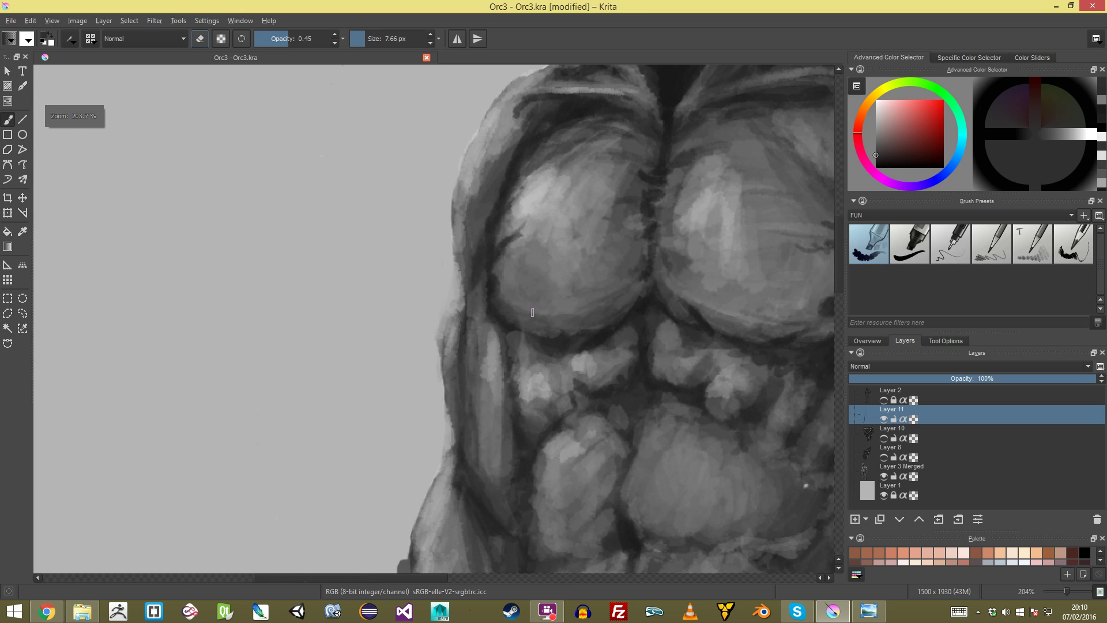
mouse_move(545, 319)
left_mouse_down()
mouse_move(647, 264)
mouse_move(457, 252)
left_mouse_up()
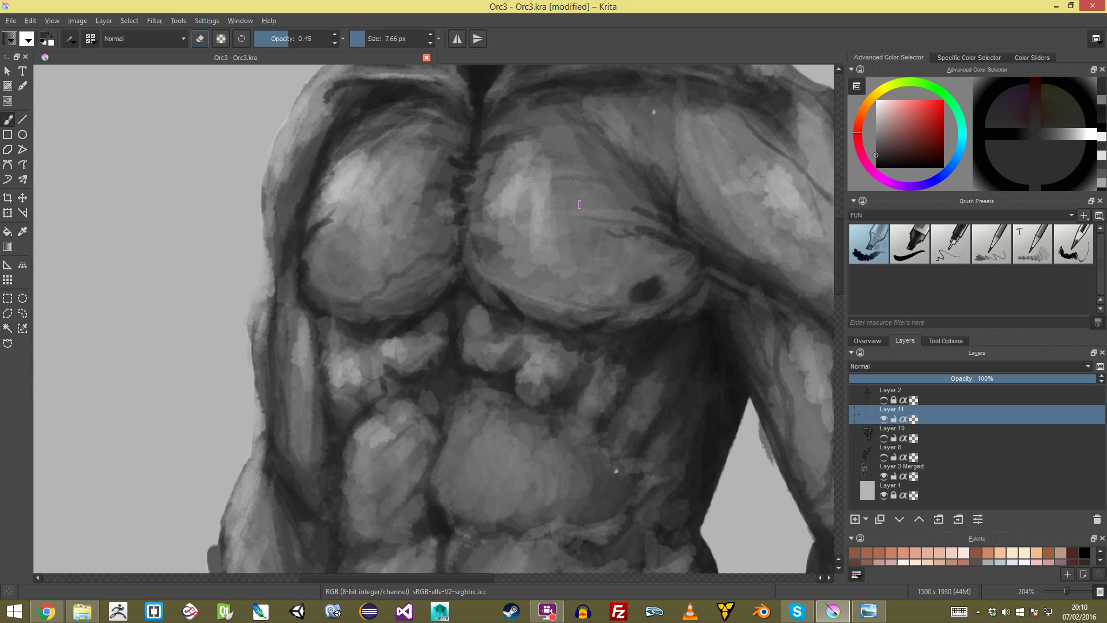
mouse_move(640, 198)
left_mouse_down()
mouse_move(543, 109)
mouse_move(598, 169)
left_mouse_up()
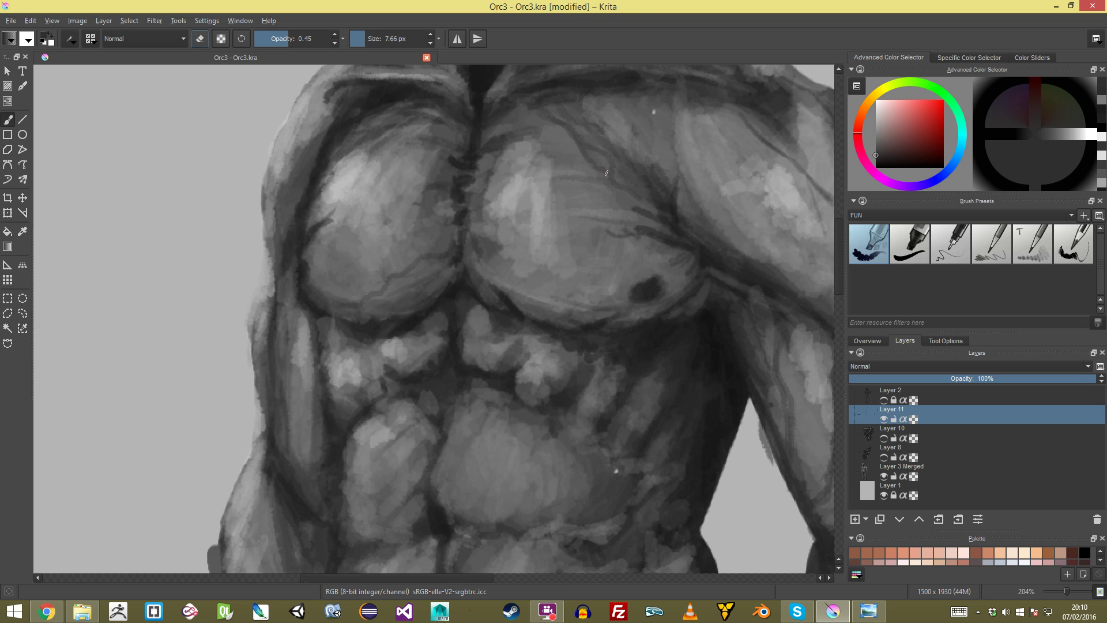
Step: Paint thin dark vein lines along both arms of the orc with a 7.66 px brush
scroll(434, 319, "down", 5)
scroll(495, 410, "up", 4)
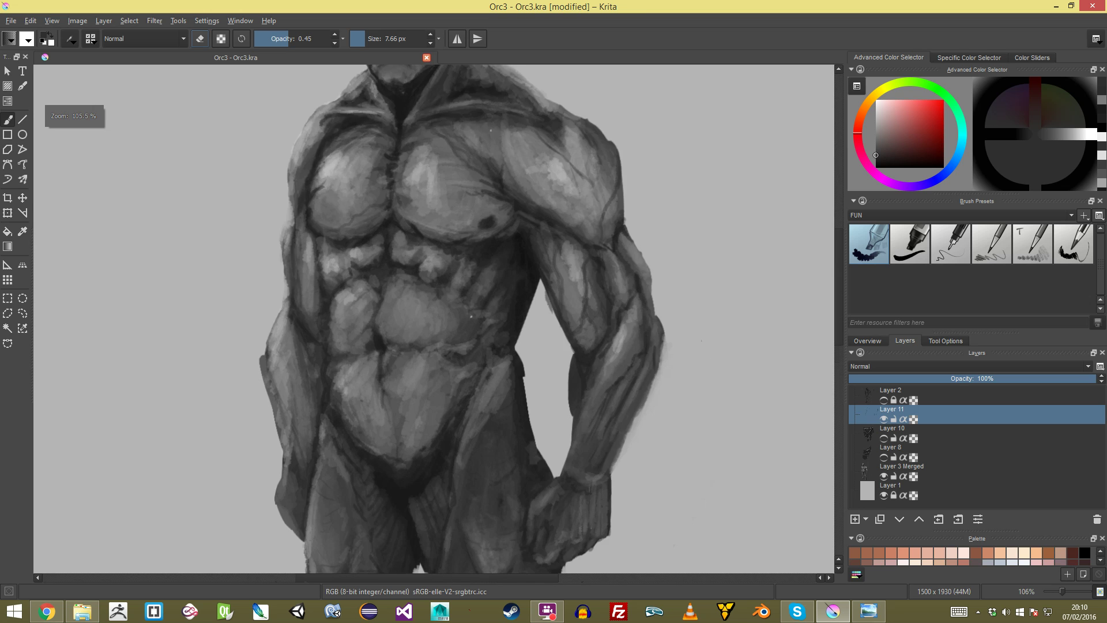
left_click_drag(645, 251, 612, 265)
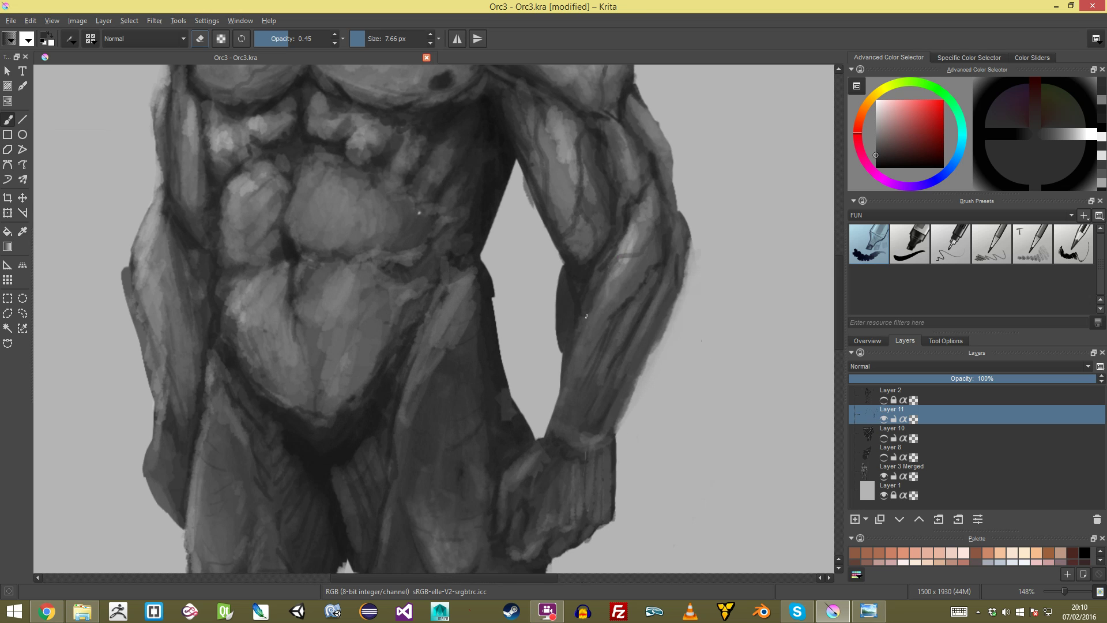
scroll(419, 213, "up", 3)
mouse_move(474, 196)
left_mouse_down()
mouse_move(539, 303)
mouse_move(473, 208)
mouse_move(479, 169)
mouse_move(466, 196)
mouse_move(473, 227)
mouse_move(491, 227)
mouse_move(492, 311)
mouse_move(514, 328)
mouse_move(496, 297)
mouse_move(526, 372)
left_mouse_up()
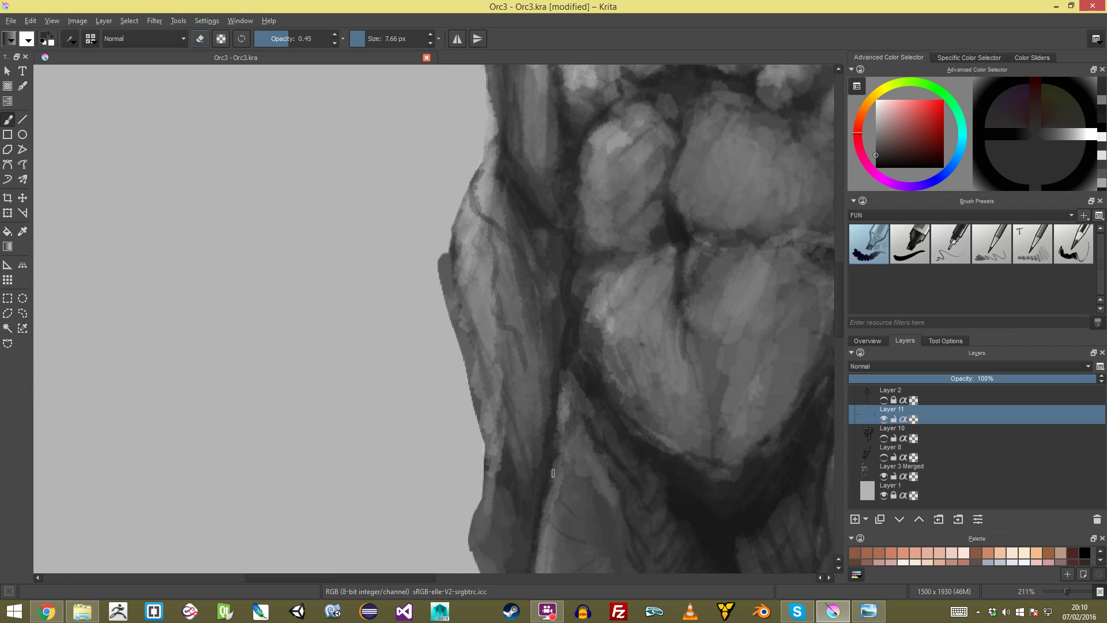
scroll(545, 453, "up", 5)
left_click_drag(540, 248, 519, 328)
scroll(518, 372, "down", 4)
scroll(526, 182, "up", 3)
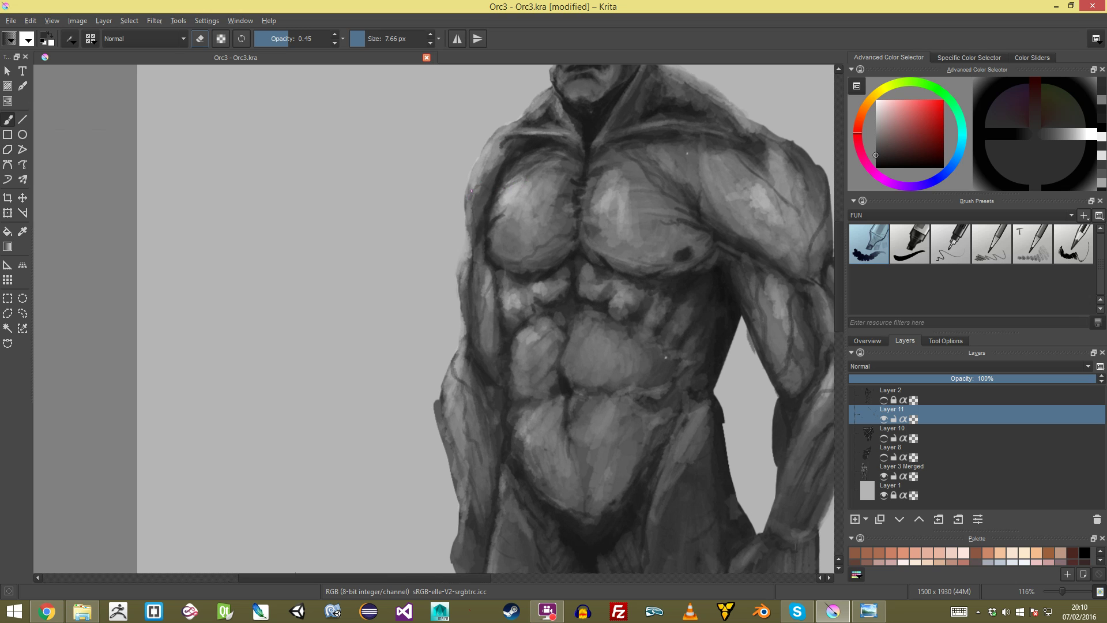
Step: Choose a light grey and highlight the veins on the forearm beside the bare background with a 4.15 px brush
left_click_drag(518, 183, 463, 313)
scroll(591, 204, "up", 3)
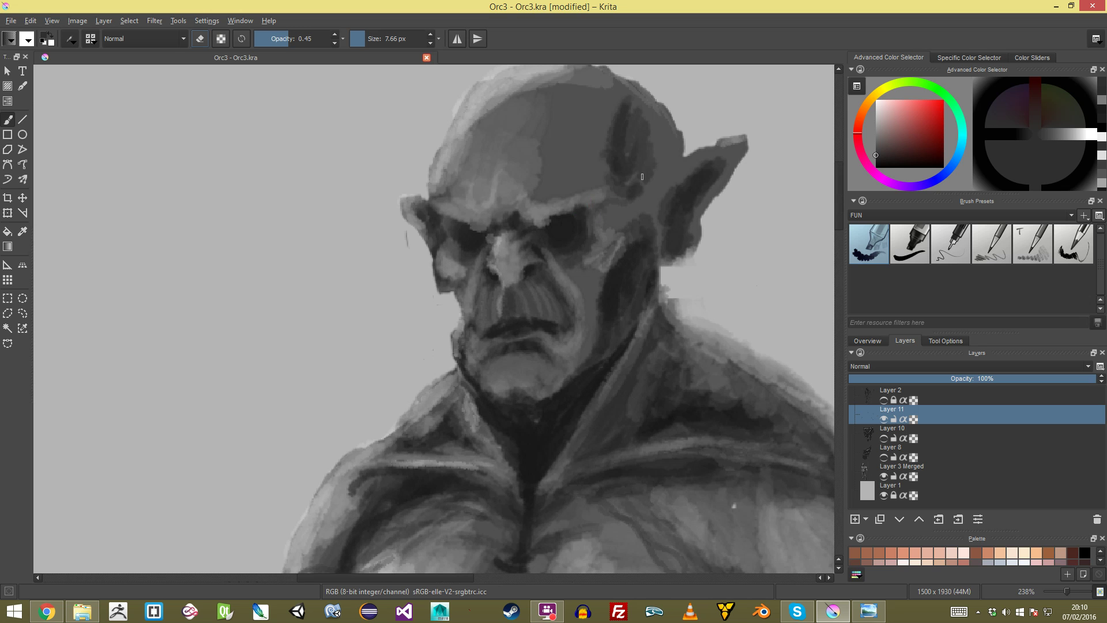
scroll(652, 168, "down", 8)
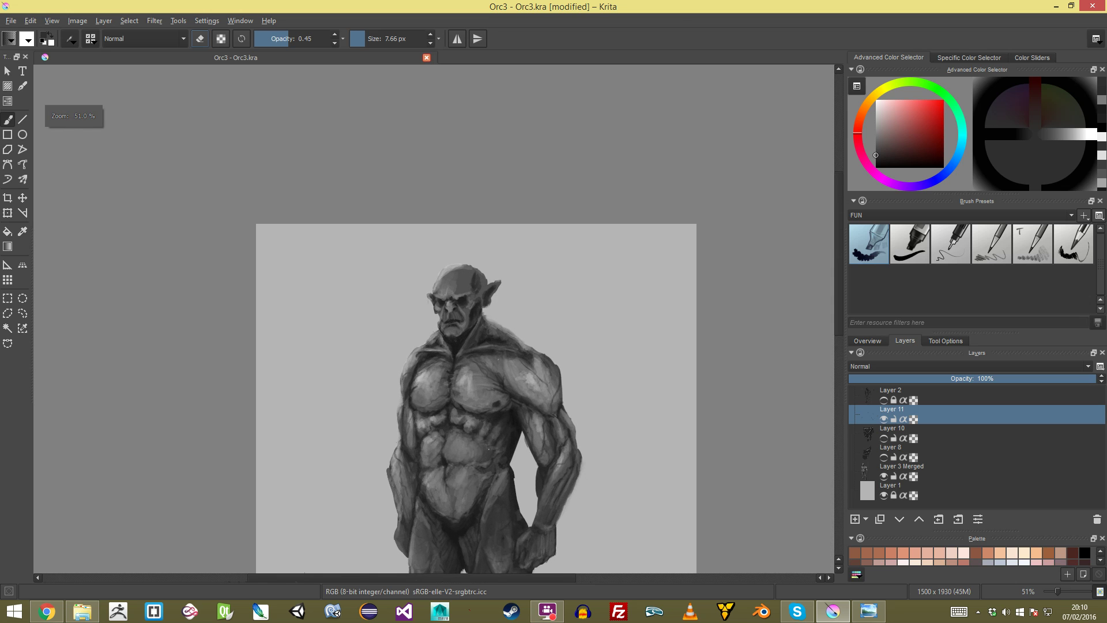
left_click_drag(517, 360, 520, 237)
scroll(520, 237, "up", 2)
left_click(876, 107)
scroll(381, 368, "up", 8)
left_click_drag(183, 440, 466, 255)
mouse_move(463, 200)
left_mouse_down()
mouse_move(464, 240)
mouse_move(530, 298)
mouse_move(508, 398)
mouse_move(513, 450)
mouse_move(527, 461)
left_mouse_up()
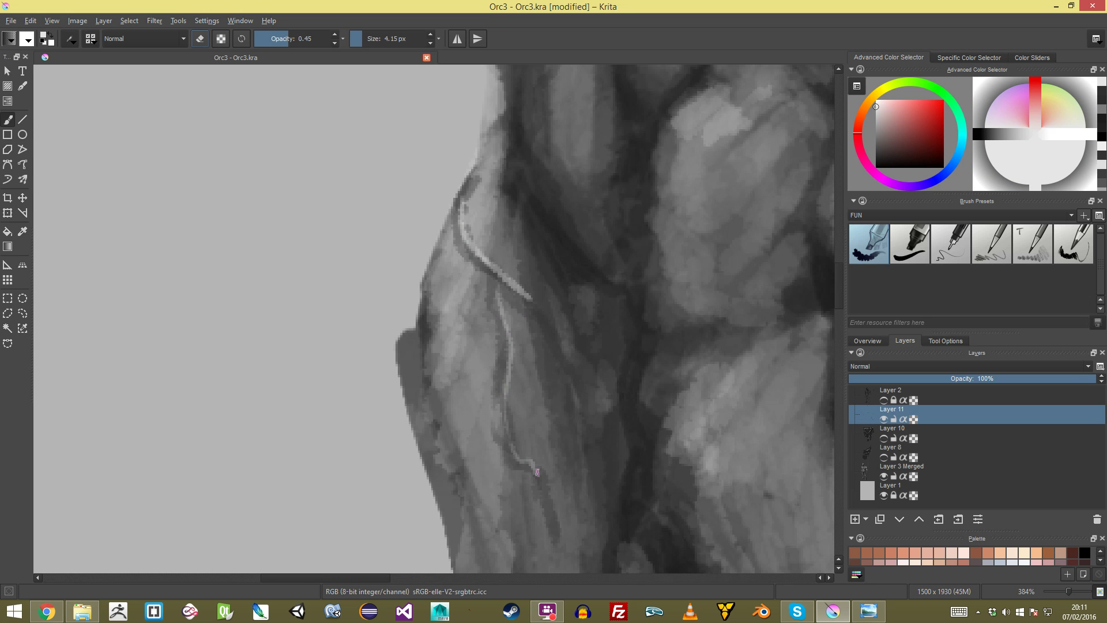
Step: Add thin light highlights along the veins of the orc's near shoulder and upper arm
scroll(527, 461, "down", 10)
scroll(543, 171, "up", 7)
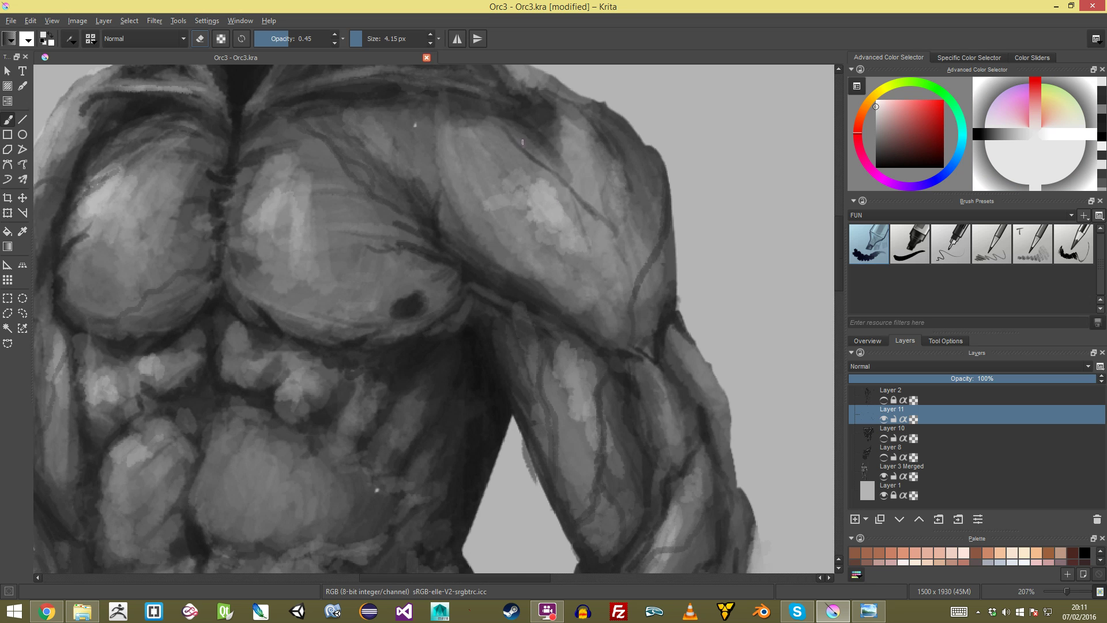
left_click_drag(669, 234, 639, 293)
mouse_move(614, 369)
left_mouse_down()
mouse_move(631, 254)
mouse_move(619, 277)
mouse_move(618, 353)
left_mouse_up()
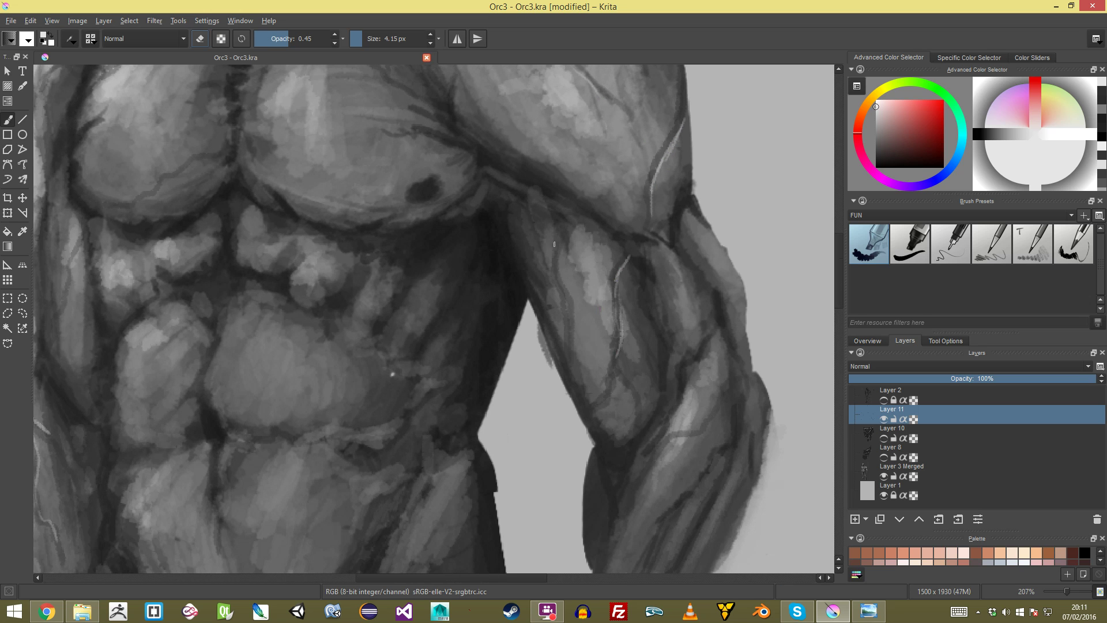
mouse_move(554, 257)
left_mouse_down()
mouse_move(567, 323)
mouse_move(612, 392)
mouse_move(635, 414)
left_mouse_up()
scroll(635, 414, "down", 3)
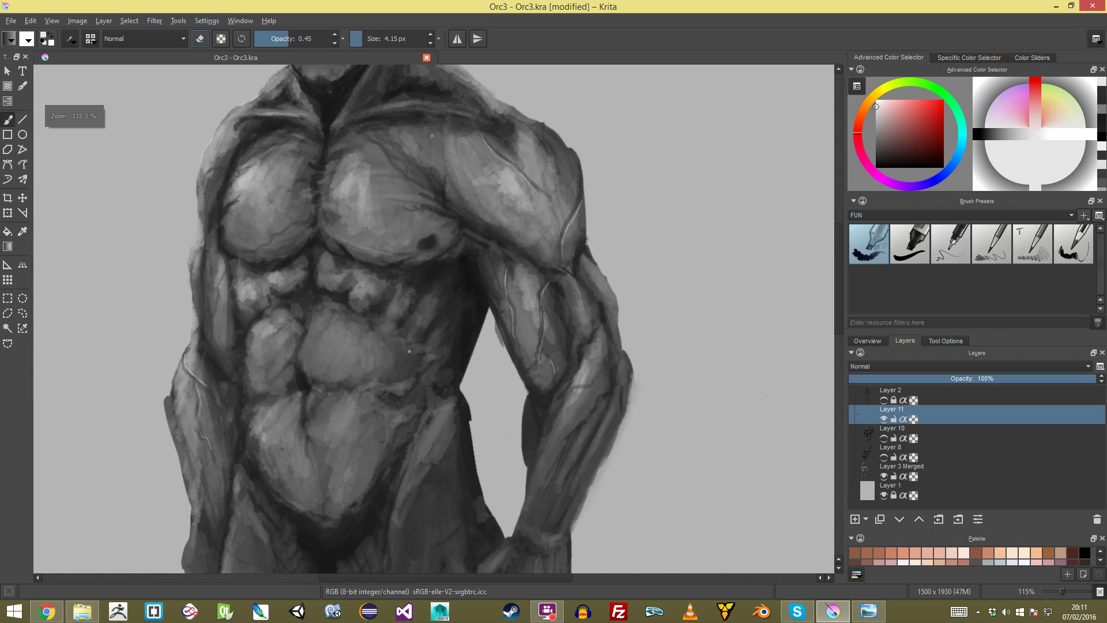
Step: Highlight the veins crossing the near forearm just below the elbow in the same light grey
key("plus")
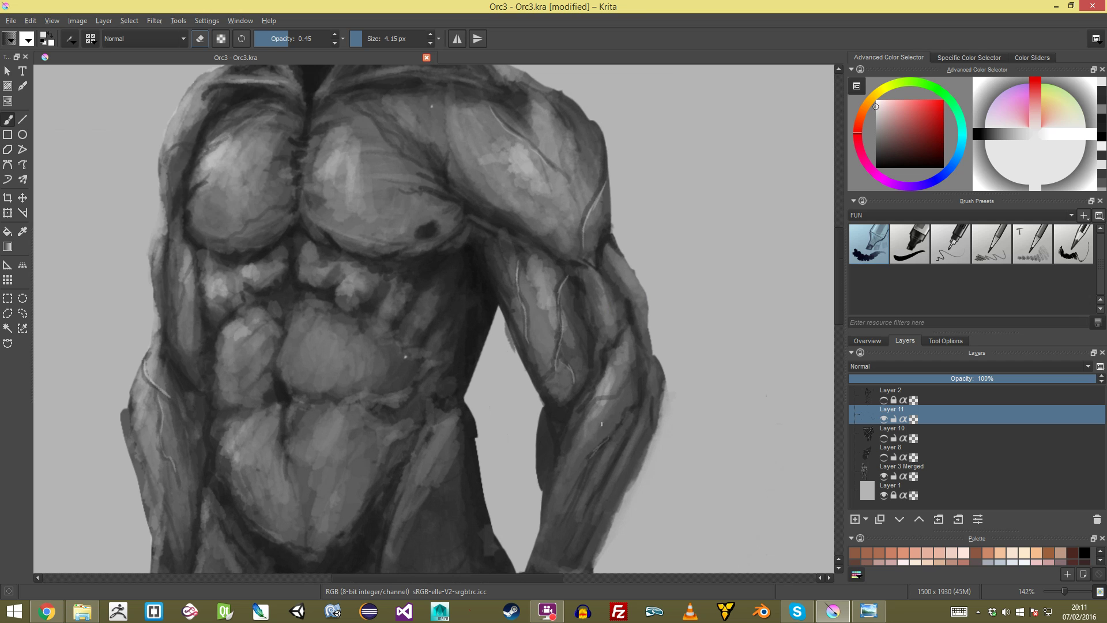
left_click_drag(616, 398, 627, 385)
mouse_move(627, 385)
left_mouse_down()
mouse_move(652, 461)
mouse_move(697, 467)
left_mouse_up()
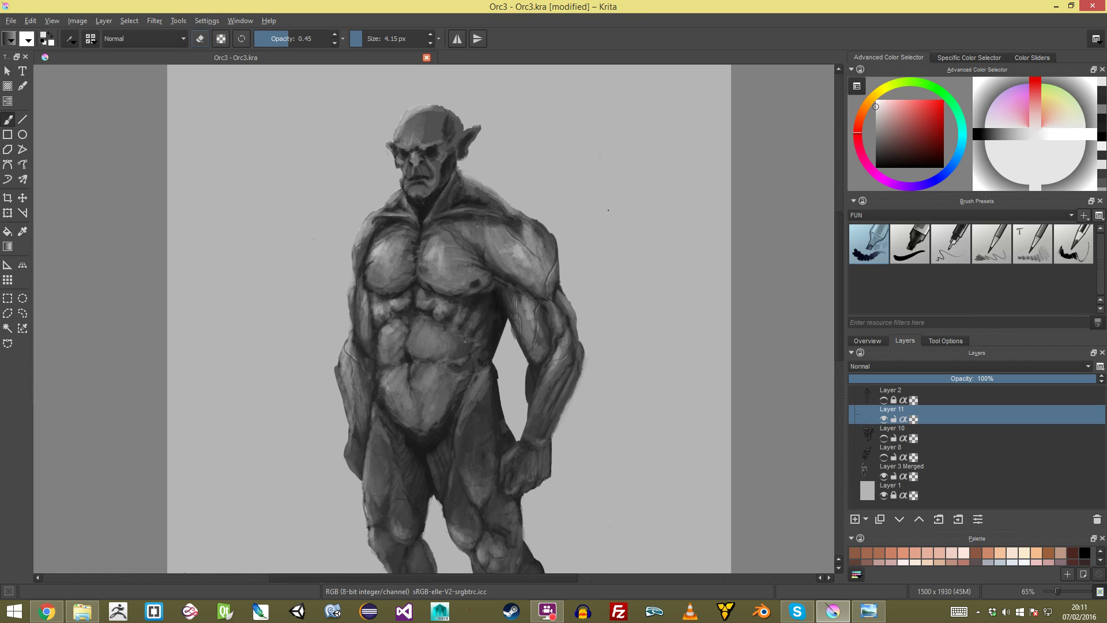
left_click_drag(575, 289, 575, 199)
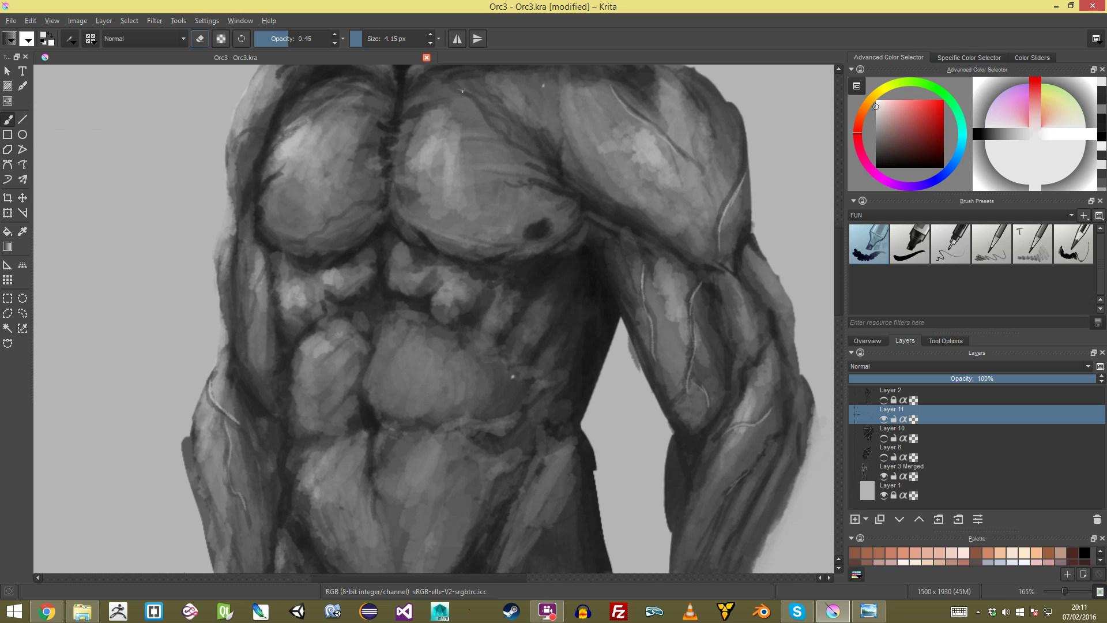
Step: Paint a light highlight along the diagonal vein on the upper part of the near pectoral
key("minus")
key("minus")
key("minus")
key("minus")
key("minus")
key("minus")
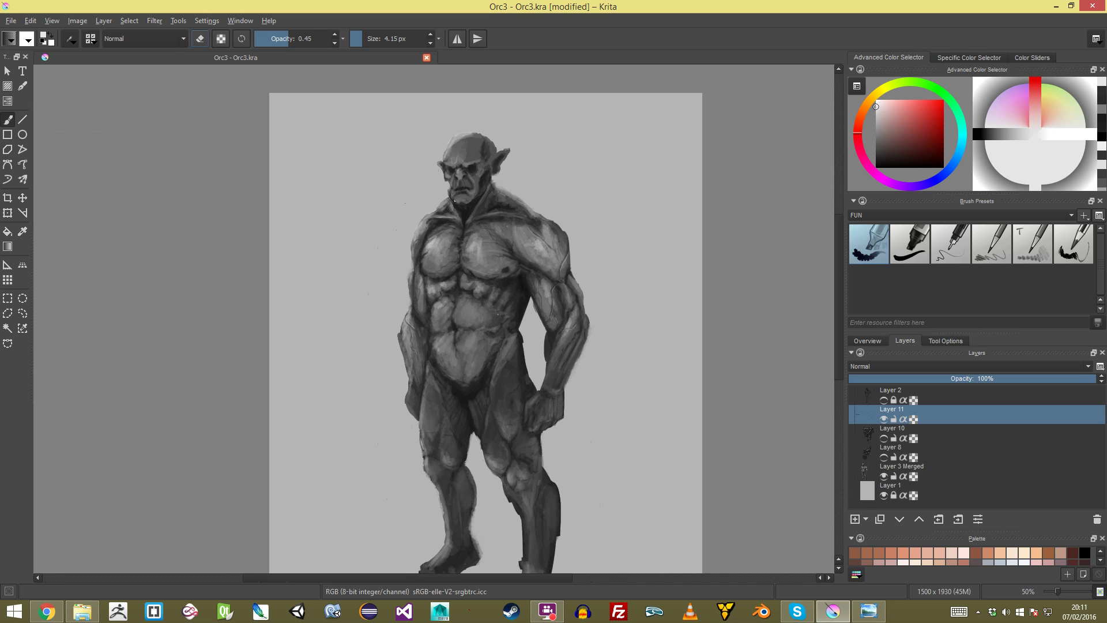
mouse_move(542, 288)
left_mouse_down()
mouse_move(542, 191)
mouse_move(462, 427)
mouse_move(505, 338)
left_mouse_up()
Step: Sample a dark grey from the figure and dab small skin spots over the near pectoral with a 5.29 px brush
left_click(455, 292, "ctrl")
mouse_move(504, 339)
left_mouse_down()
mouse_move(493, 281)
mouse_move(516, 278)
left_mouse_up()
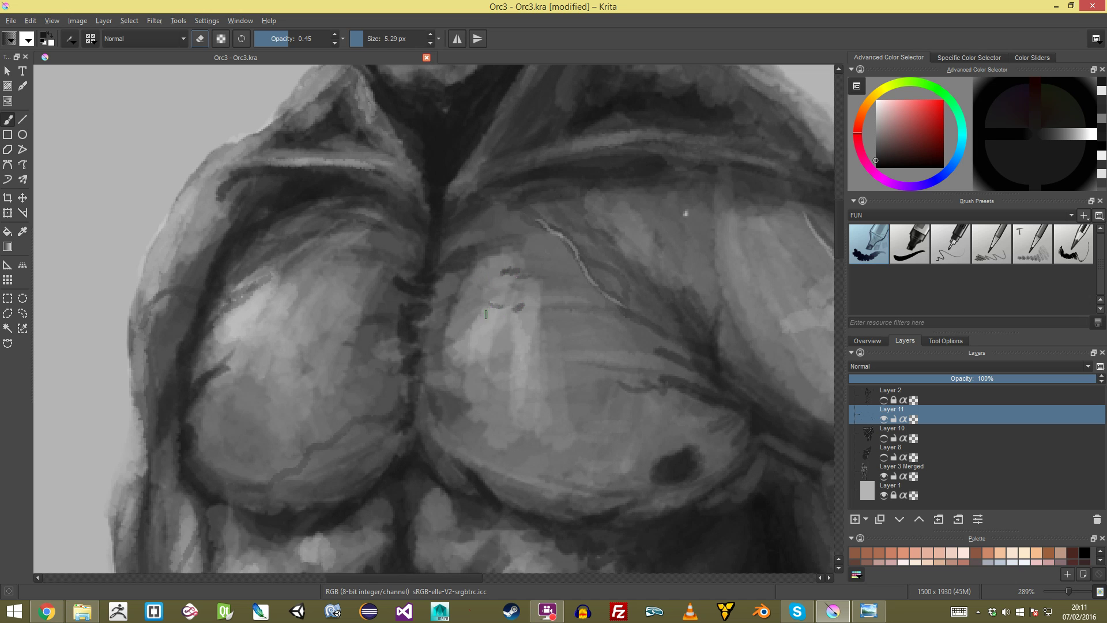
scroll(686, 214, "down", 5)
scroll(451, 271, "up", 5)
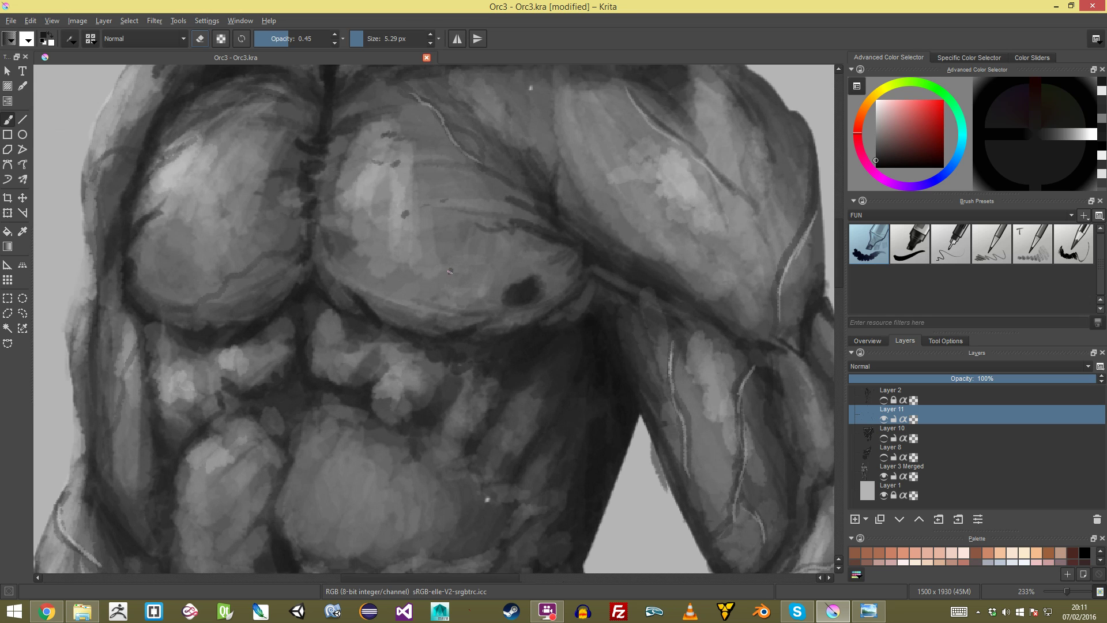
Step: Dab small dark skin spots on the near shoulder, upper arm and forearm
left_click_drag(719, 220, 540, 294)
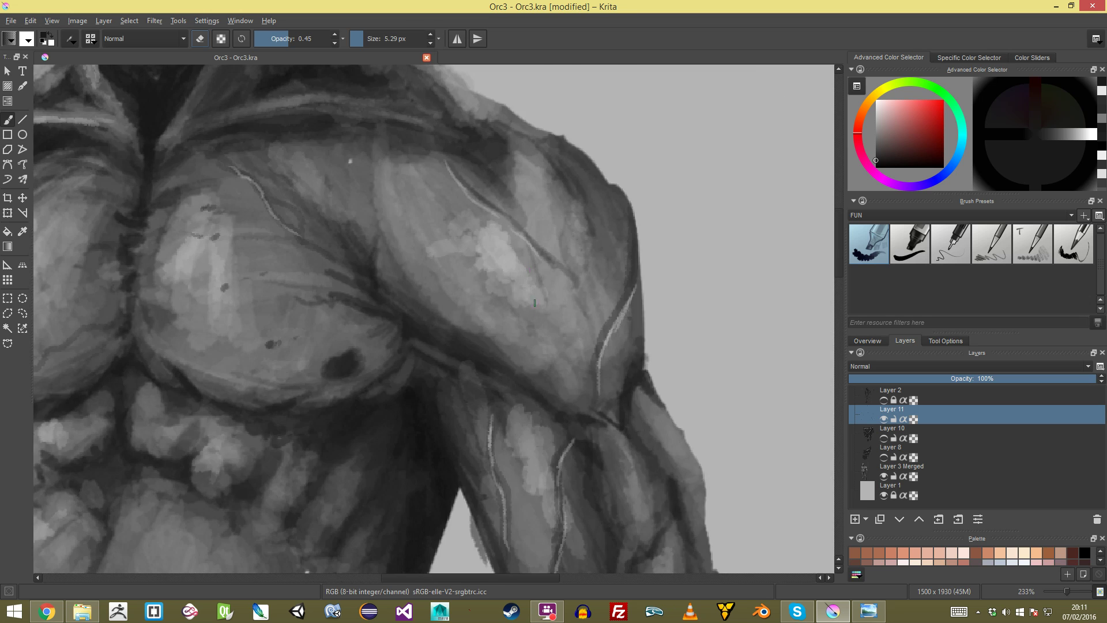
scroll(544, 315, "down", 4)
scroll(519, 306, "right", 1)
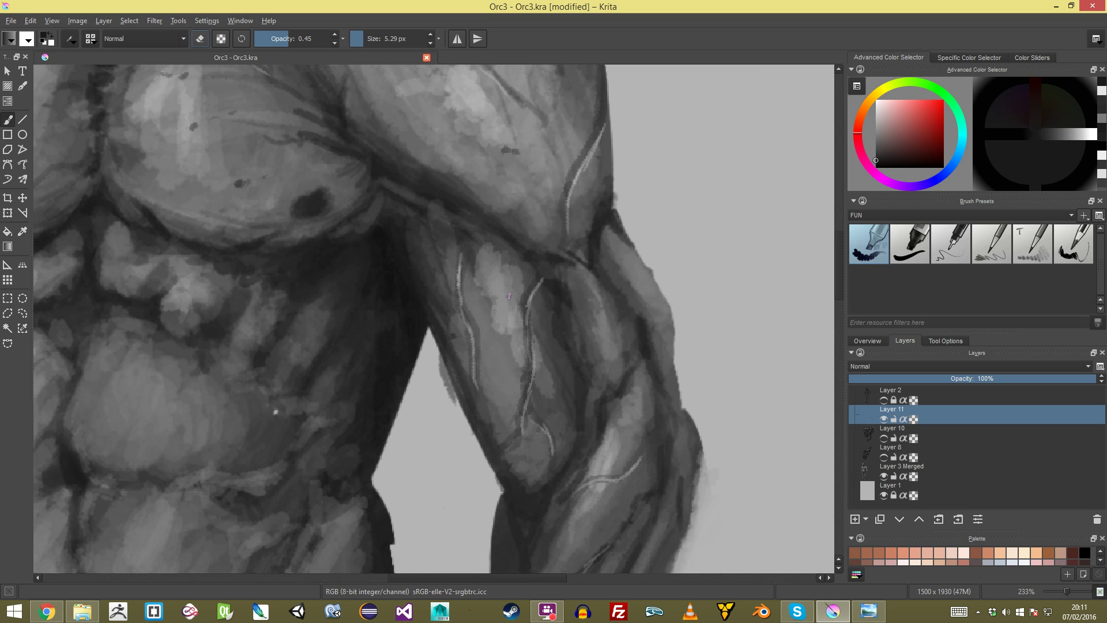
scroll(559, 371, "down", 4)
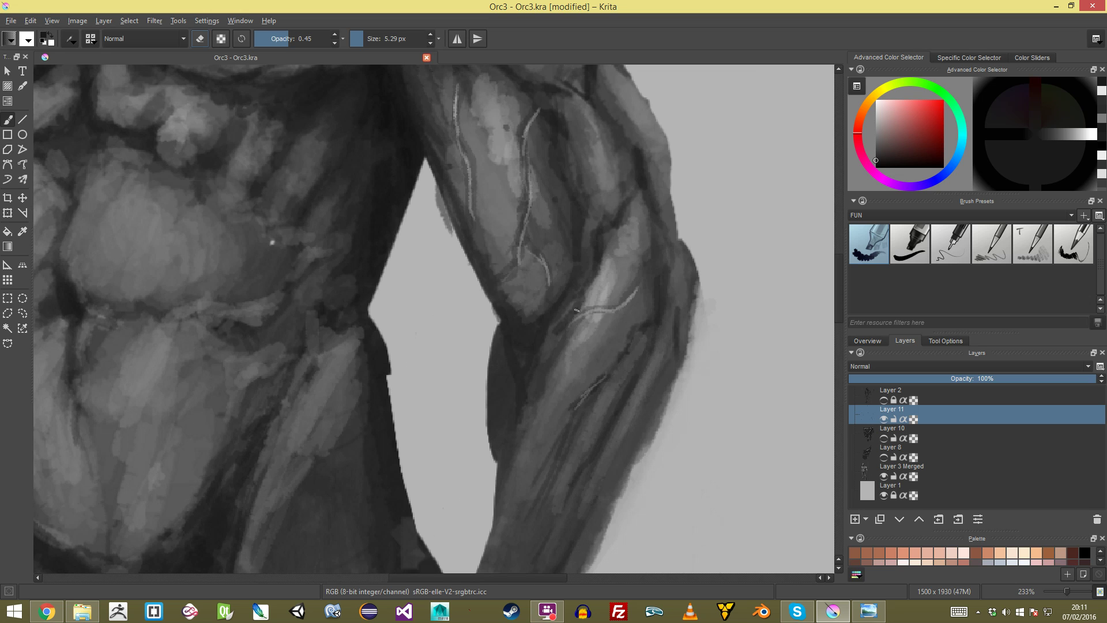
Step: Dab dark skin spots across the abdominal muscles, enlarging the brush to 8.56 px
scroll(612, 281, "left", 10)
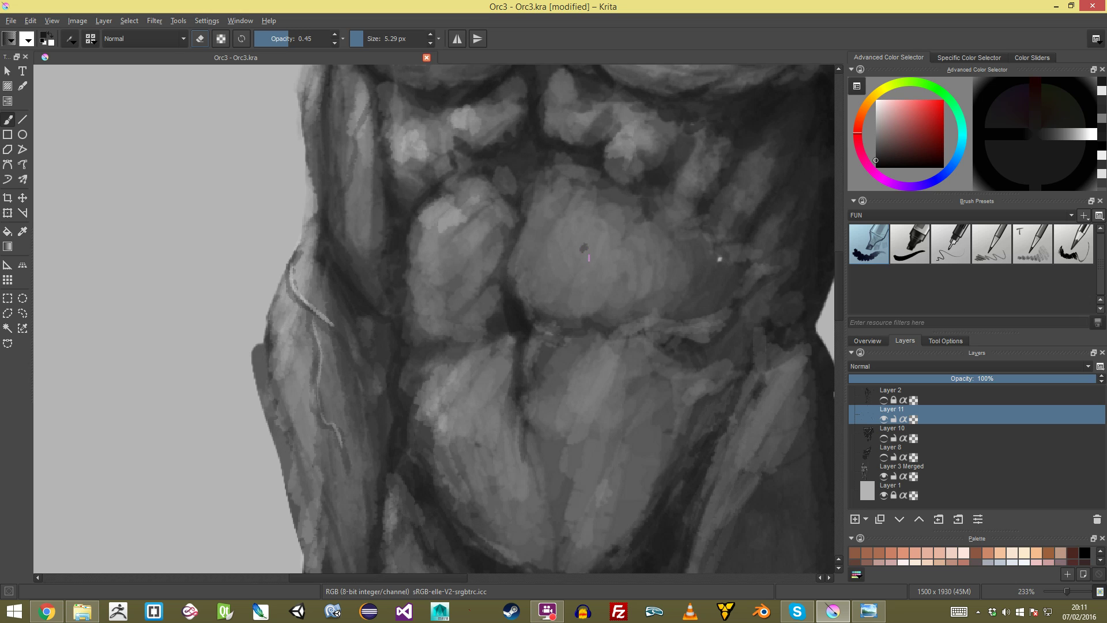
left_click(644, 286)
left_click(548, 378)
left_click(488, 381)
left_click_drag(495, 347, 495, 453)
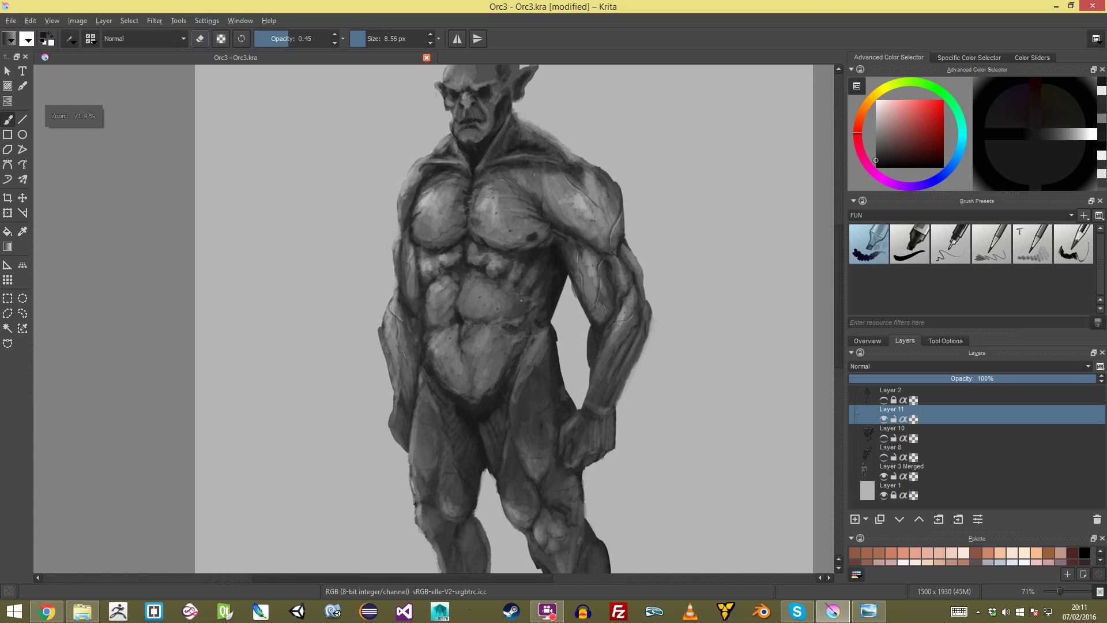
Step: Add more dark skin spots to the far forearm, the upper abdomen and the far pectoral
scroll(438, 306, "up", 6)
left_click(297, 350)
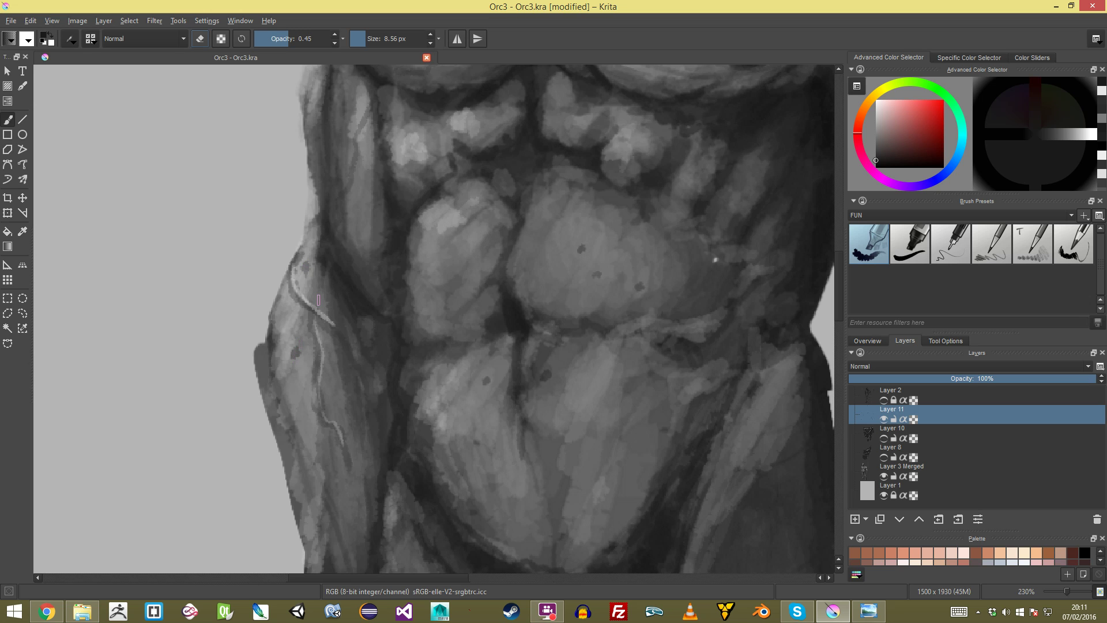
left_click(478, 268)
left_click_drag(443, 143, 454, 270)
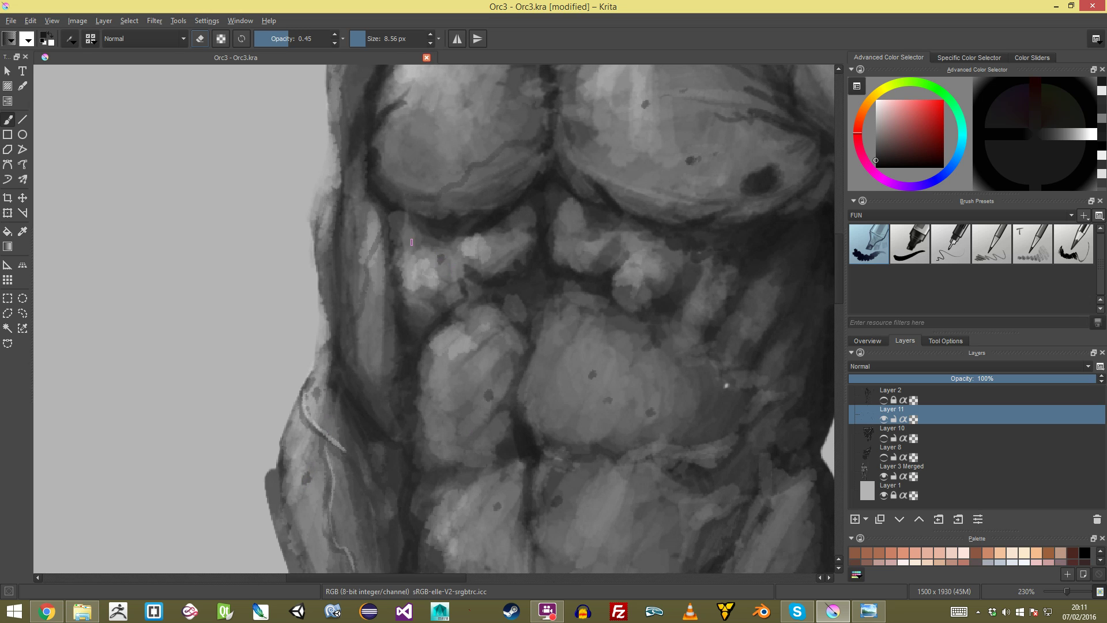
scroll(412, 242, "up", 2)
left_click_drag(451, 197, 453, 260)
left_click_drag(443, 157, 448, 245)
Step: Sample a light grey and brush lighter strokes along the shoulder and head edges, enlarging the brush to 18.34 px
left_click(448, 244, "ctrl")
scroll(444, 333, "up", 6)
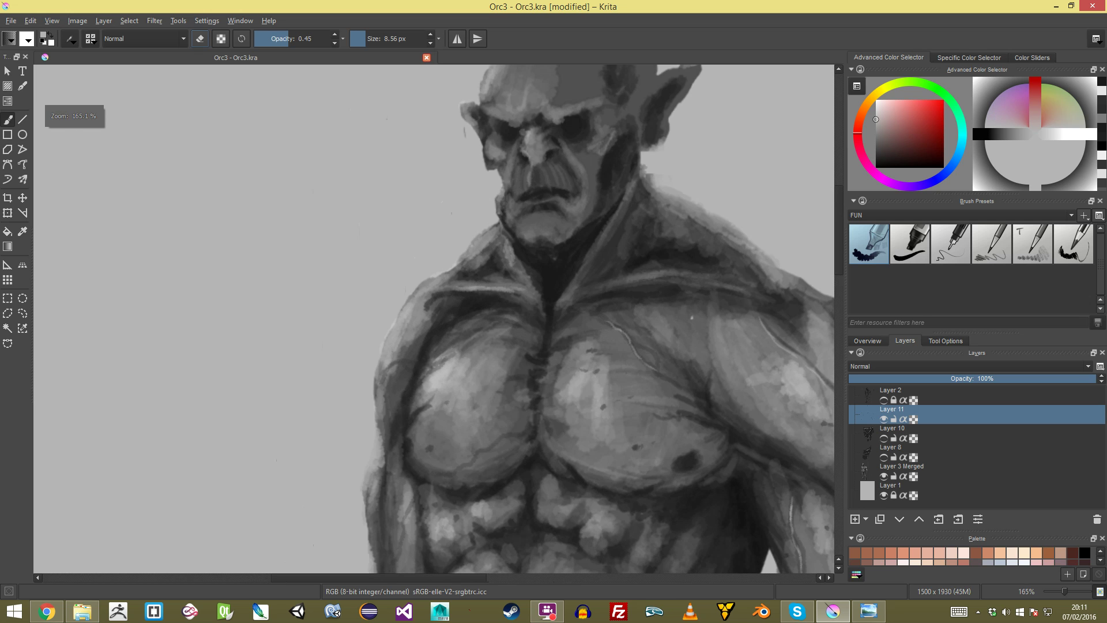
scroll(433, 286, "up", 4)
left_click_drag(662, 142, 542, 299)
mouse_move(614, 189)
left_mouse_down()
mouse_move(564, 298)
mouse_move(569, 439)
left_mouse_up()
left_click_drag(512, 228, 488, 268)
mouse_move(524, 139)
left_mouse_down()
mouse_move(484, 270)
mouse_move(444, 256)
mouse_move(499, 273)
left_mouse_up()
left_click(460, 237, "ctrl")
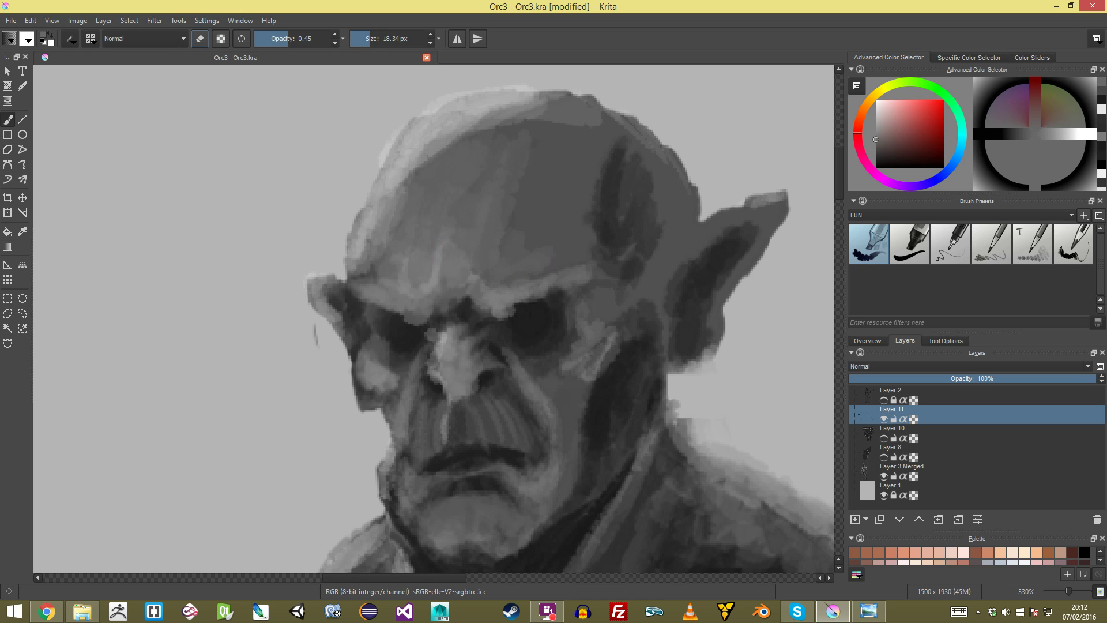
Step: Move Layer 11 directly above Layer 3 Merged and merge the two layers
scroll(577, 248, "down", 6)
left_click_drag(801, 406, 771, 346)
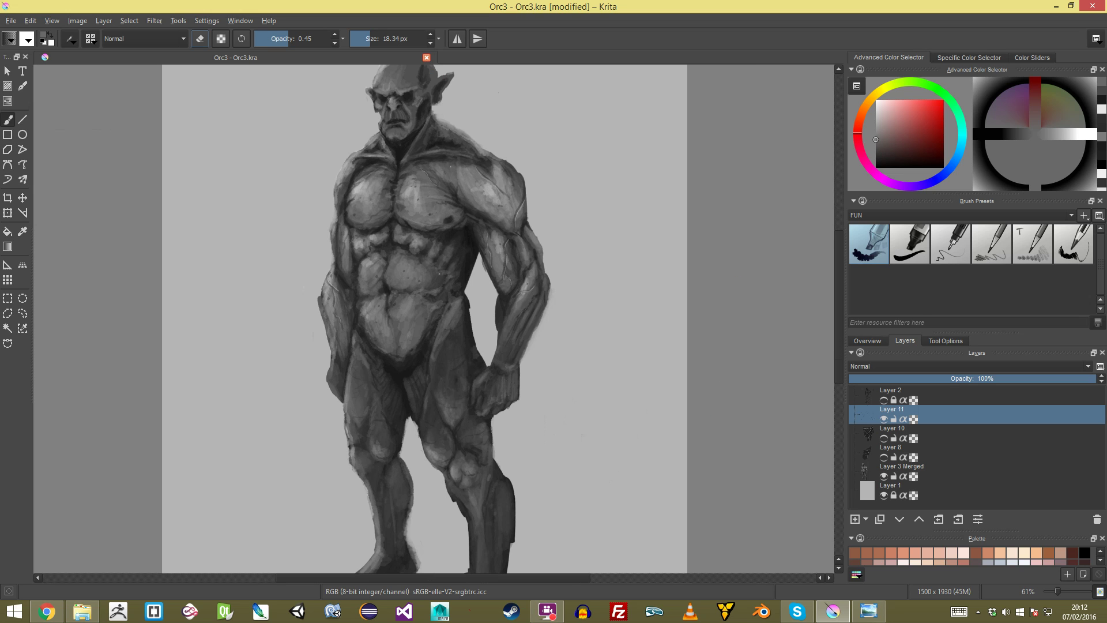
left_click_drag(937, 414, 937, 467)
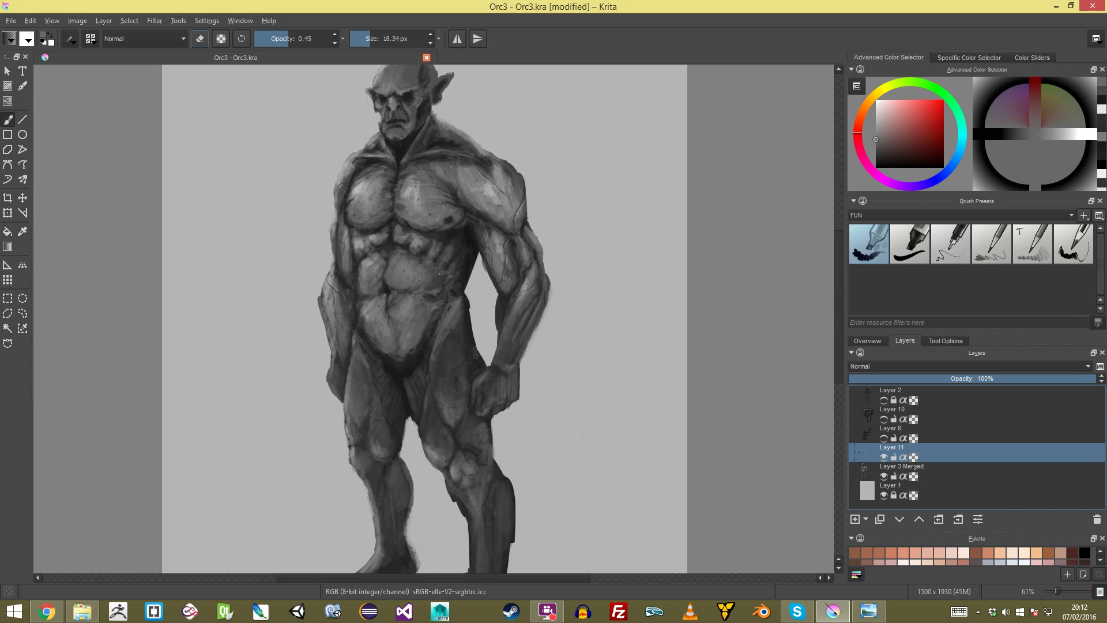
left_click(902, 467, "shift")
left_click(937, 452)
left_click(936, 470, "shift")
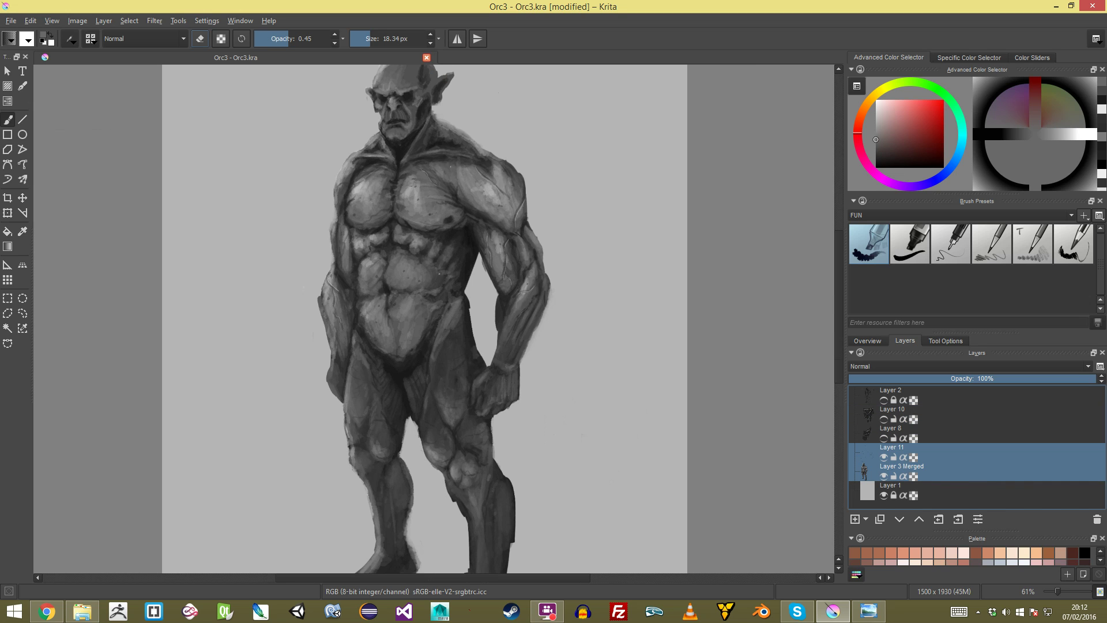
key("ctrl+e")
Step: Sample a light grey from the head and lighten the forehead, brow and nose with soft strokes
mouse_move(380, 169)
left_mouse_down()
mouse_move(381, 190)
mouse_move(381, 175)
left_mouse_up()
left_click_drag(529, 105, 527, 139)
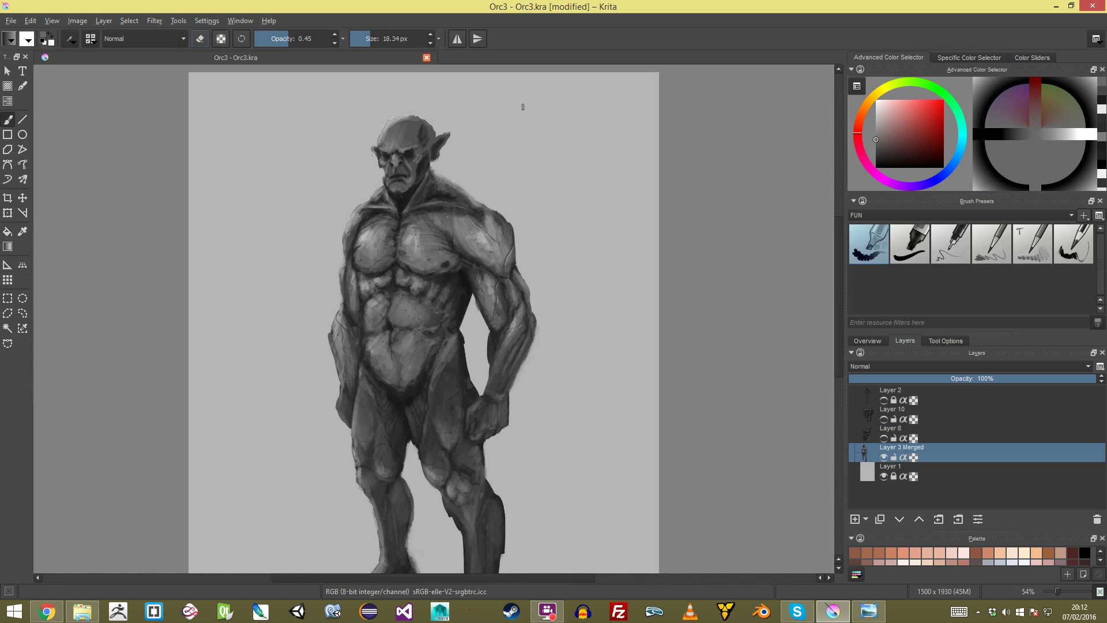
scroll(528, 205, "up", 9)
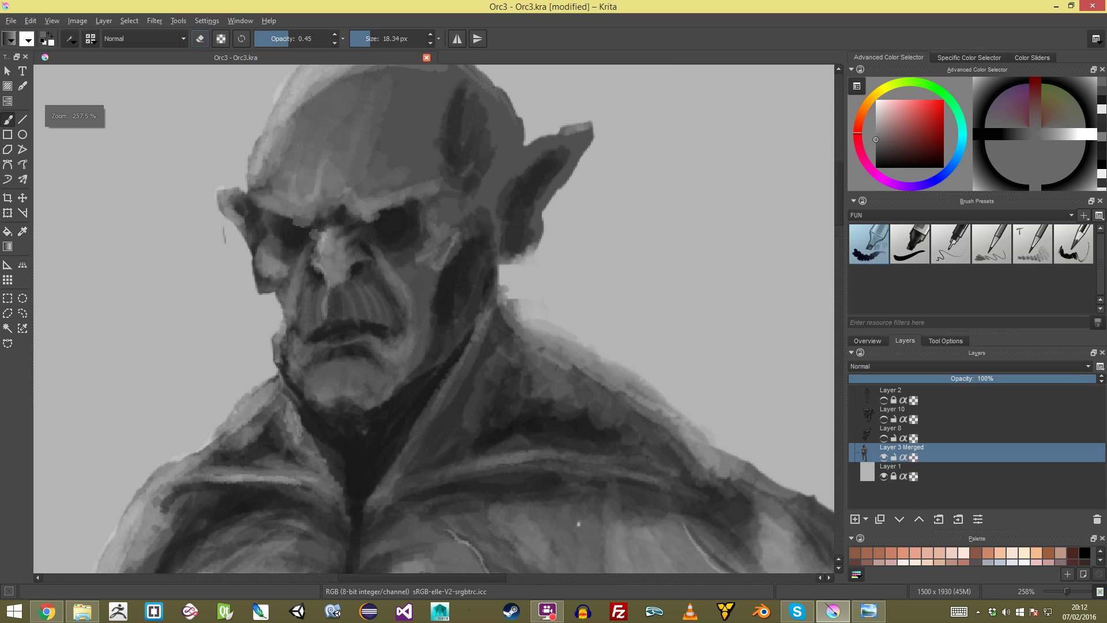
left_click(408, 171, "ctrl")
scroll(369, 191, "up", 2)
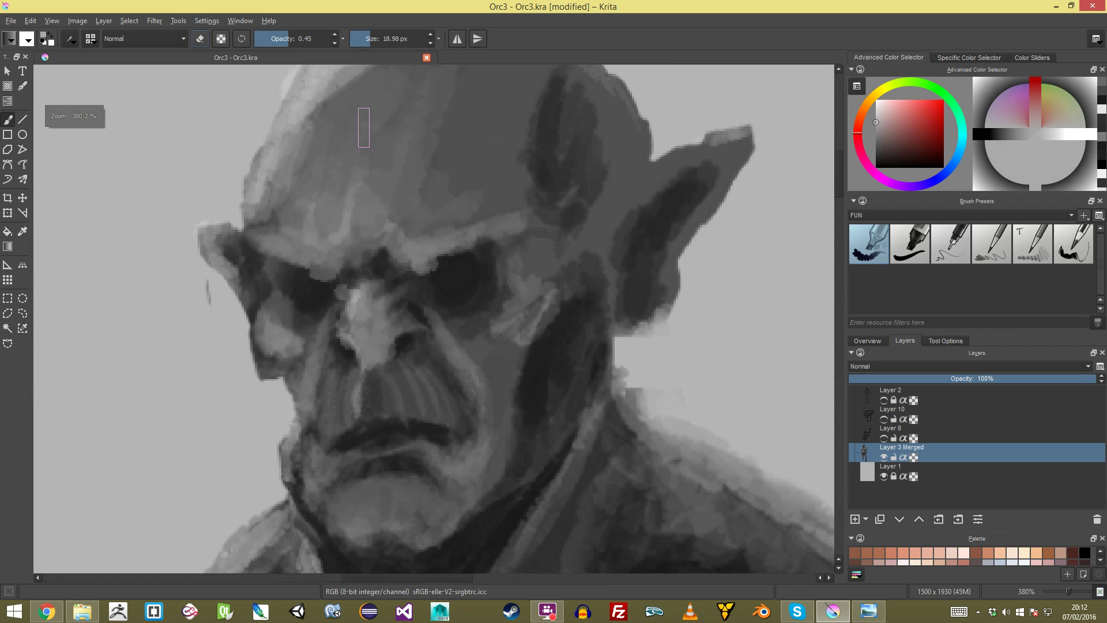
mouse_move(365, 241)
left_mouse_down()
mouse_move(323, 191)
mouse_move(369, 156)
mouse_move(404, 231)
mouse_move(343, 166)
mouse_move(311, 235)
left_mouse_up()
mouse_move(376, 308)
left_mouse_down()
mouse_move(309, 304)
mouse_move(368, 344)
mouse_move(366, 362)
left_mouse_up()
Step: Paint a light highlight along the edge of the orc's upper lip
mouse_move(375, 392)
left_mouse_down()
mouse_move(375, 409)
mouse_move(381, 380)
left_mouse_up()
mouse_move(366, 439)
left_mouse_down()
mouse_move(554, 254)
mouse_move(398, 441)
mouse_move(399, 357)
mouse_move(425, 321)
left_mouse_up()
key("5")
mouse_move(427, 357)
left_mouse_down()
mouse_move(427, 341)
mouse_move(411, 342)
mouse_move(371, 389)
mouse_move(456, 343)
left_mouse_up()
mouse_move(463, 337)
left_mouse_down()
mouse_move(463, 468)
mouse_move(462, 322)
left_mouse_up()
Step: Reduce the brush to 3.66 px and draw fine light wrinkle lines across both lips
left_click_drag(444, 402, 443, 427, "shift")
mouse_move(473, 383)
left_mouse_down()
mouse_move(473, 412)
mouse_move(506, 407)
left_mouse_up()
left_click_drag(516, 378, 530, 394)
mouse_move(417, 398)
left_mouse_down()
mouse_move(413, 415)
mouse_move(422, 412)
left_mouse_up()
left_click_drag(452, 347, 463, 367)
scroll(464, 366, "down", 5)
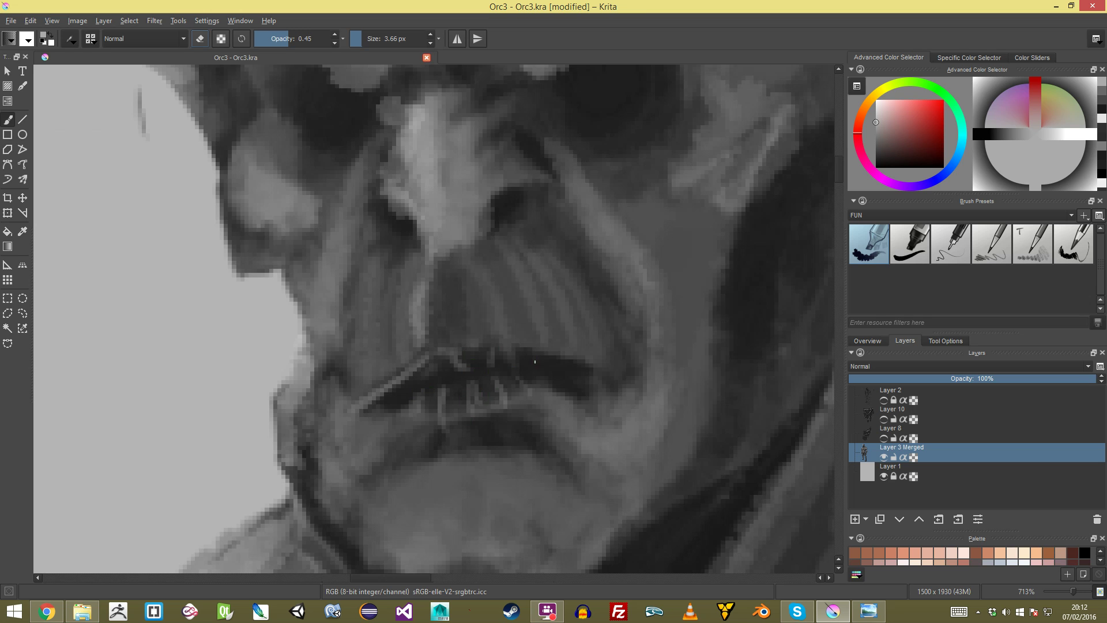
Step: Enlarge the brush to 6.02 px and highlight the skin folds around the mouth corners and beside the nose
scroll(429, 319, "up", 5)
key("]")
key("]")
key("]")
key("]")
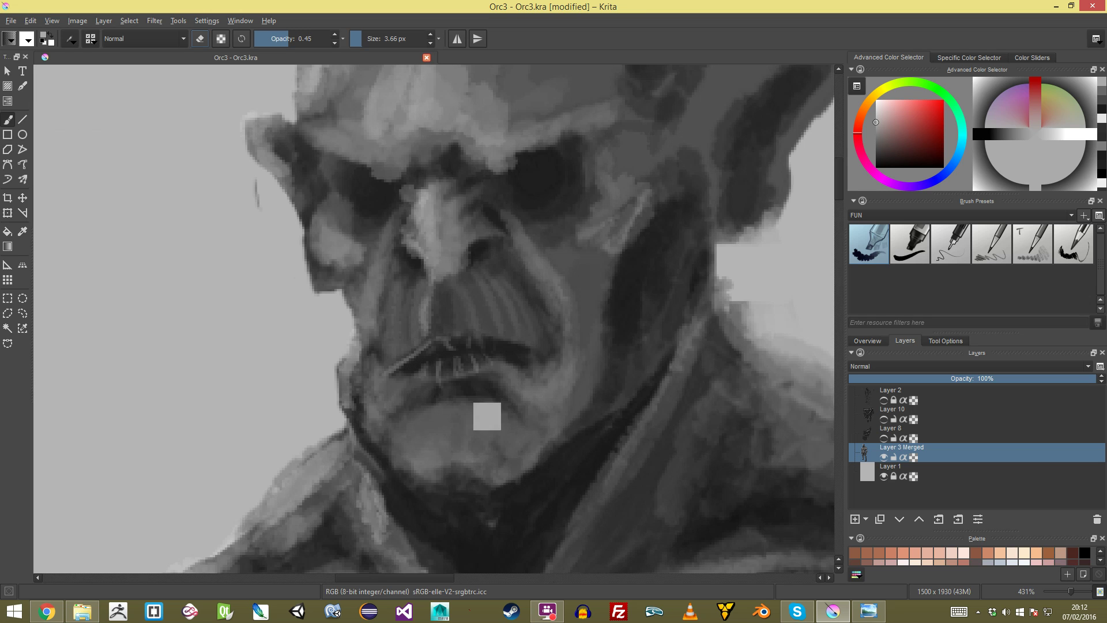
mouse_move(372, 391)
left_mouse_down()
mouse_move(398, 398)
mouse_move(369, 358)
mouse_move(417, 406)
left_mouse_up()
mouse_move(561, 387)
left_mouse_down()
mouse_move(559, 363)
mouse_move(541, 378)
left_mouse_up()
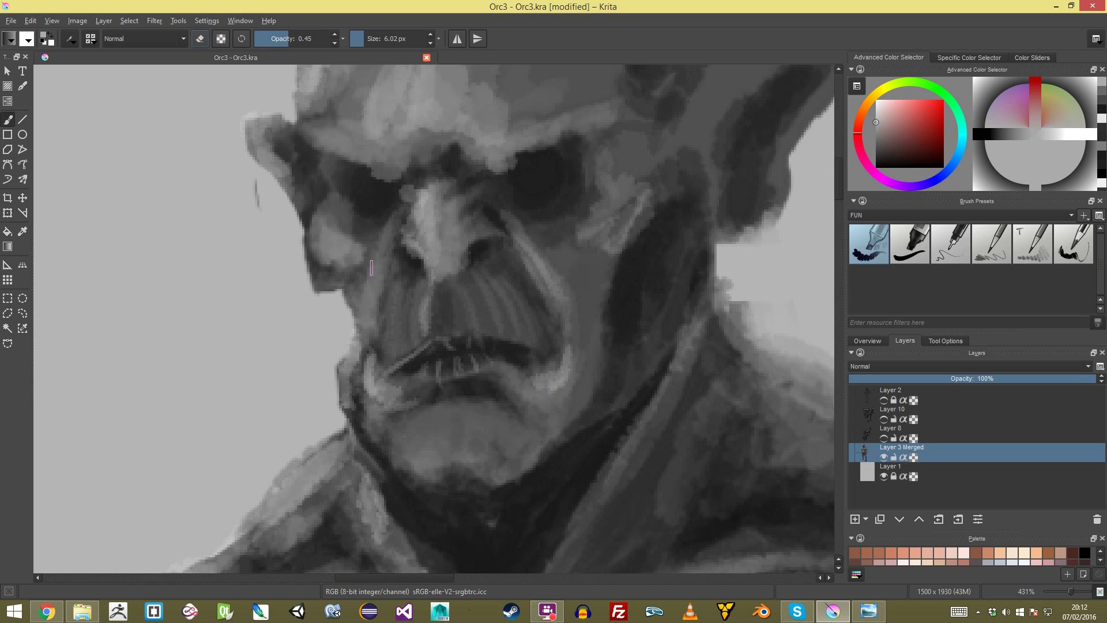
scroll(326, 249, "down", 5)
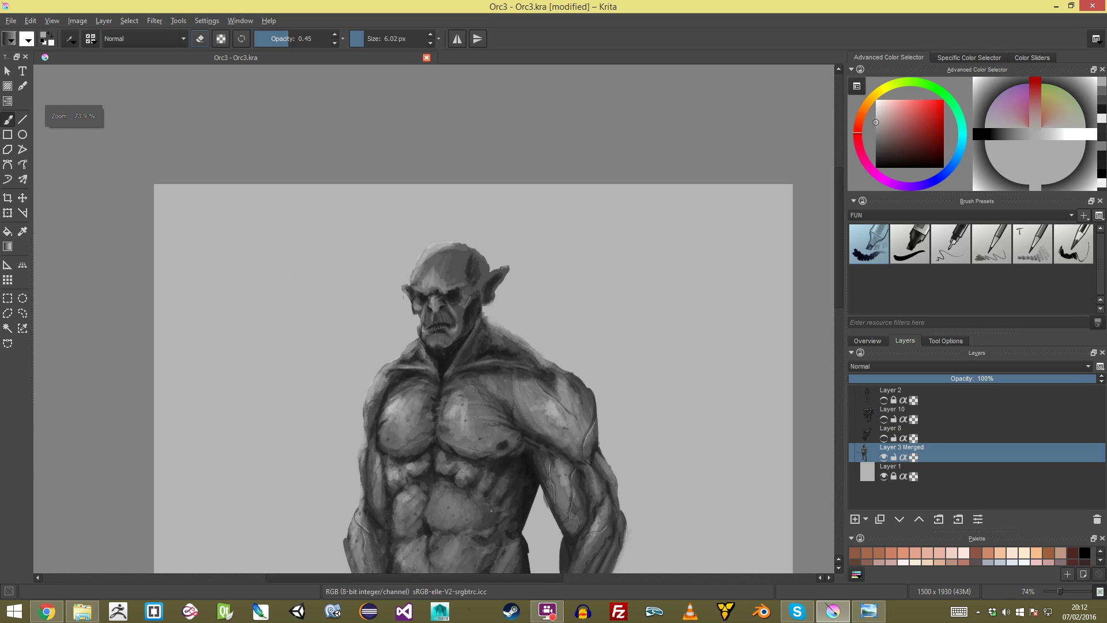
Step: Show Layer 10, Layer 8, Layer 3 Merged and the Layer 1 background together, with the Layer 2 sketch hidden
scroll(479, 190, "up", 3)
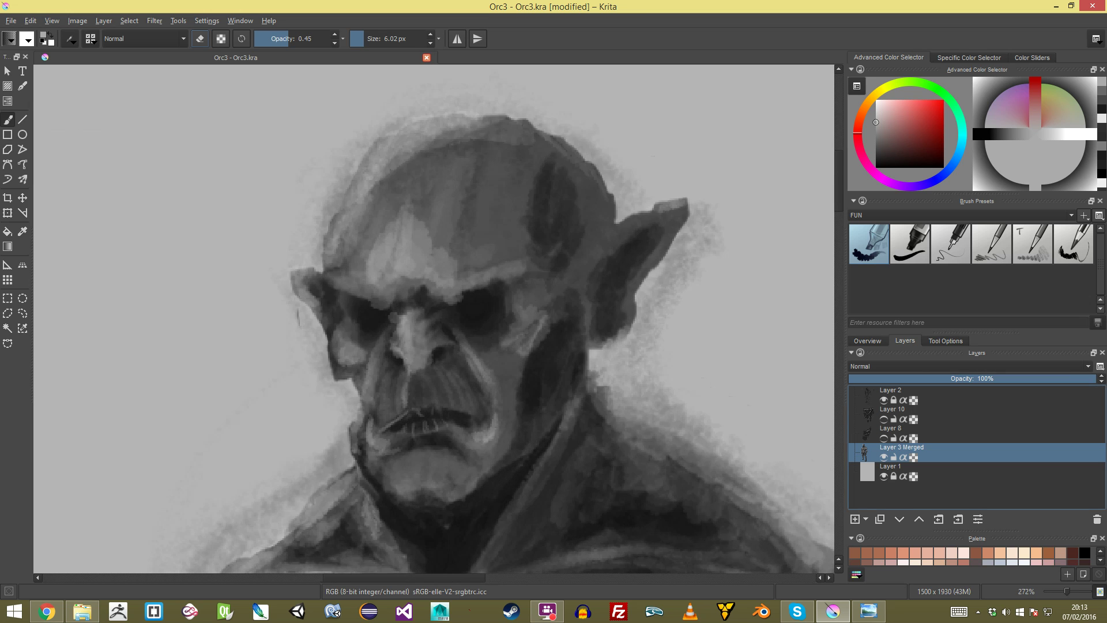
left_click(884, 457)
scroll(487, 235, "down", 5)
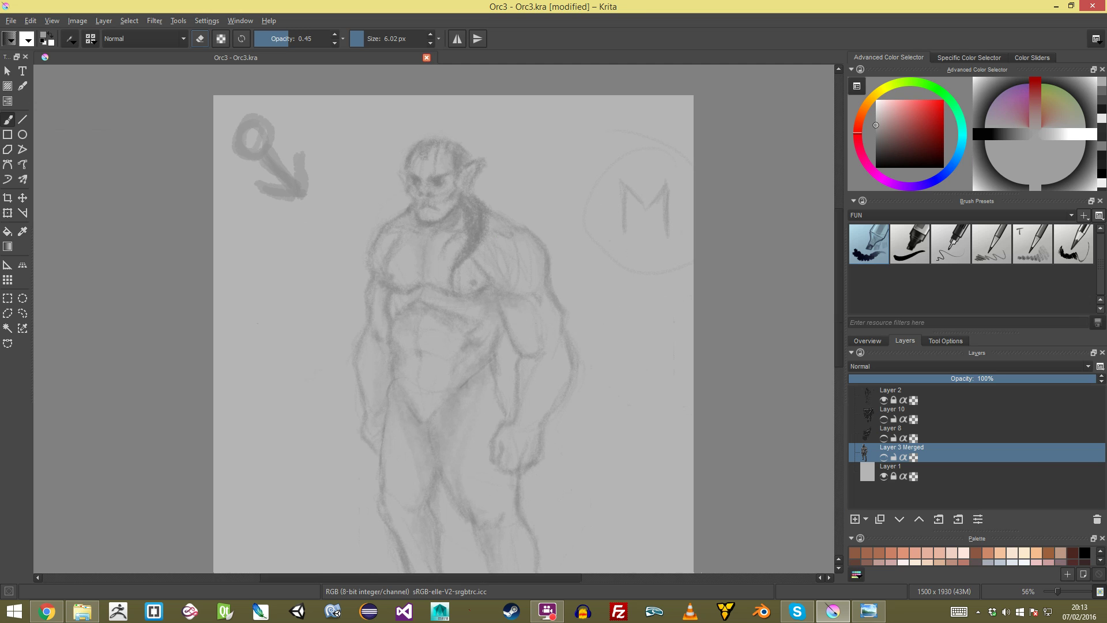
left_click(885, 476)
left_click(884, 457)
left_click(884, 438)
left_click(884, 420)
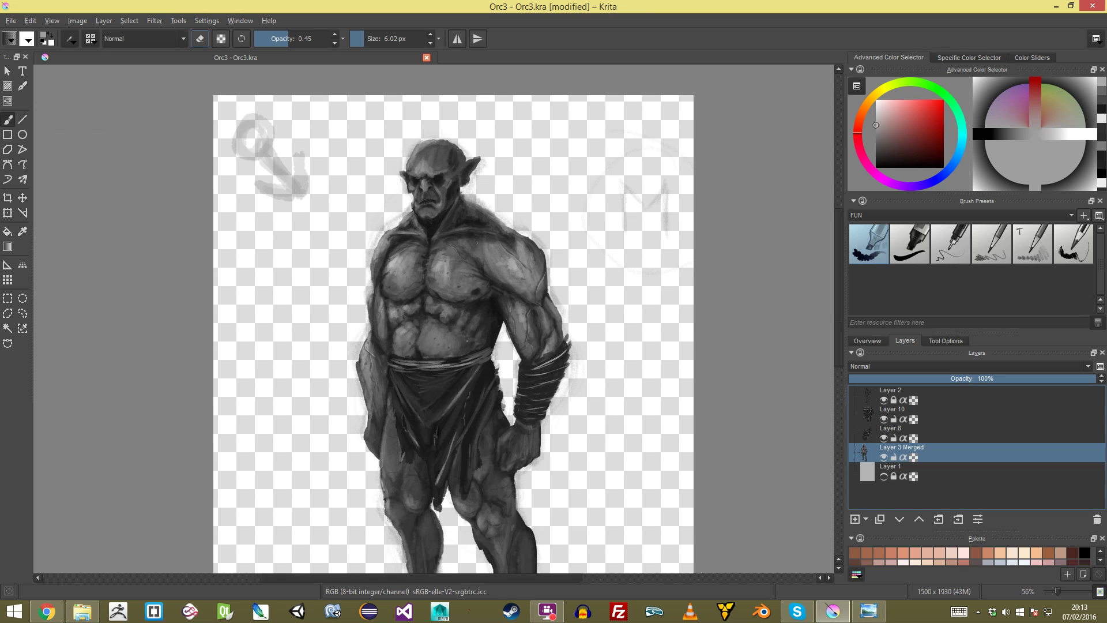
left_click(884, 477)
left_click(884, 400)
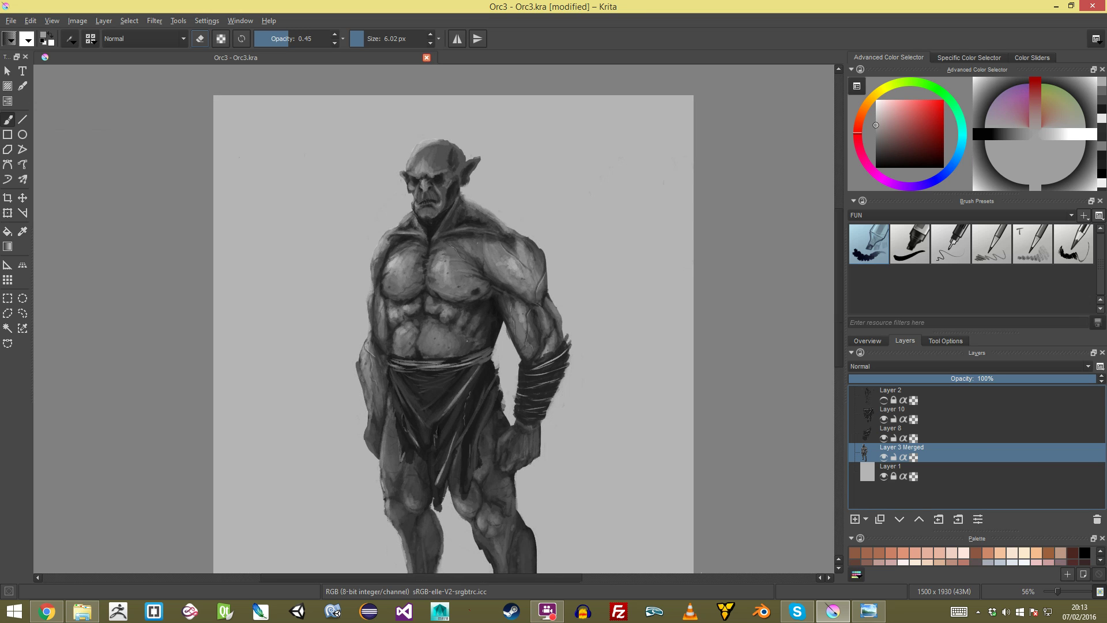
Step: Add a new paint layer above Layer 10 and choose white as the paint colour
scroll(434, 319, "up", 3)
left_click_drag(447, 231, 432, 490)
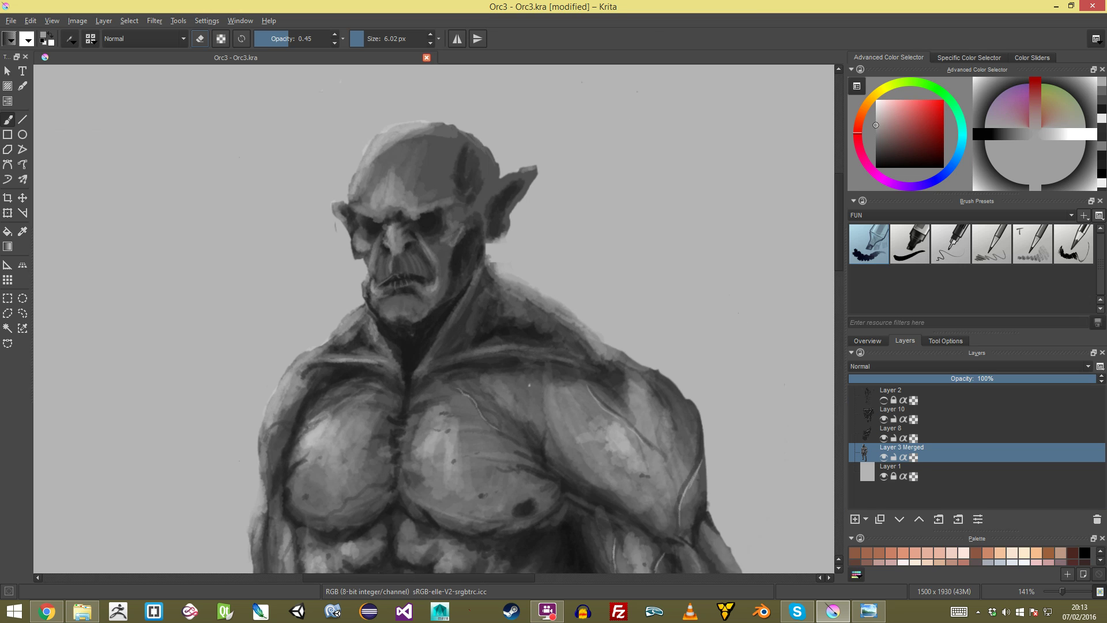
left_click(856, 519)
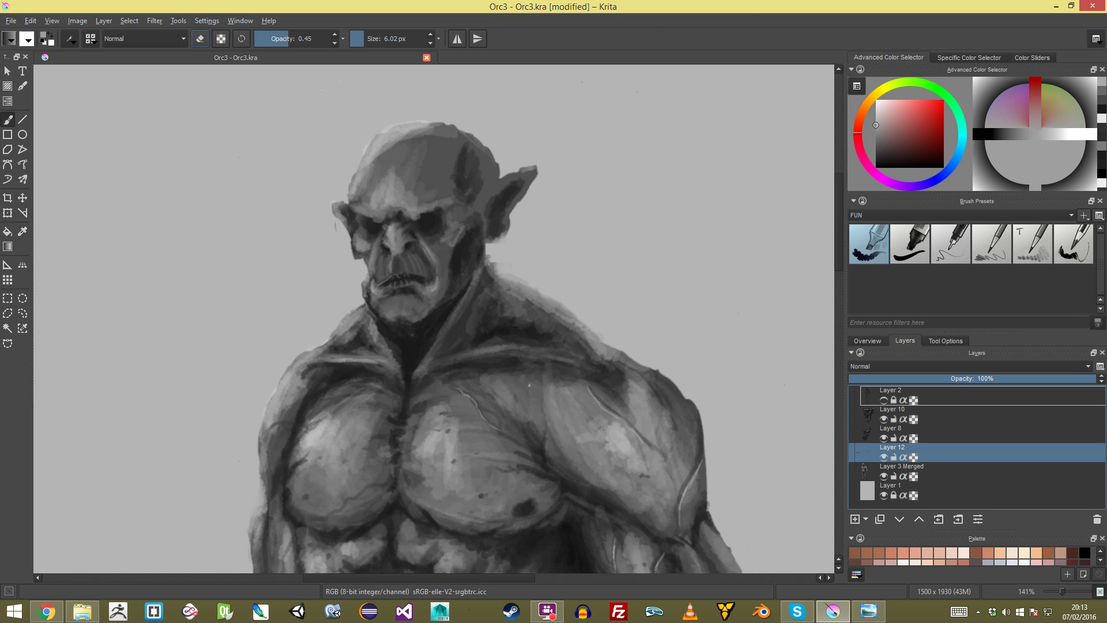
left_click(877, 100)
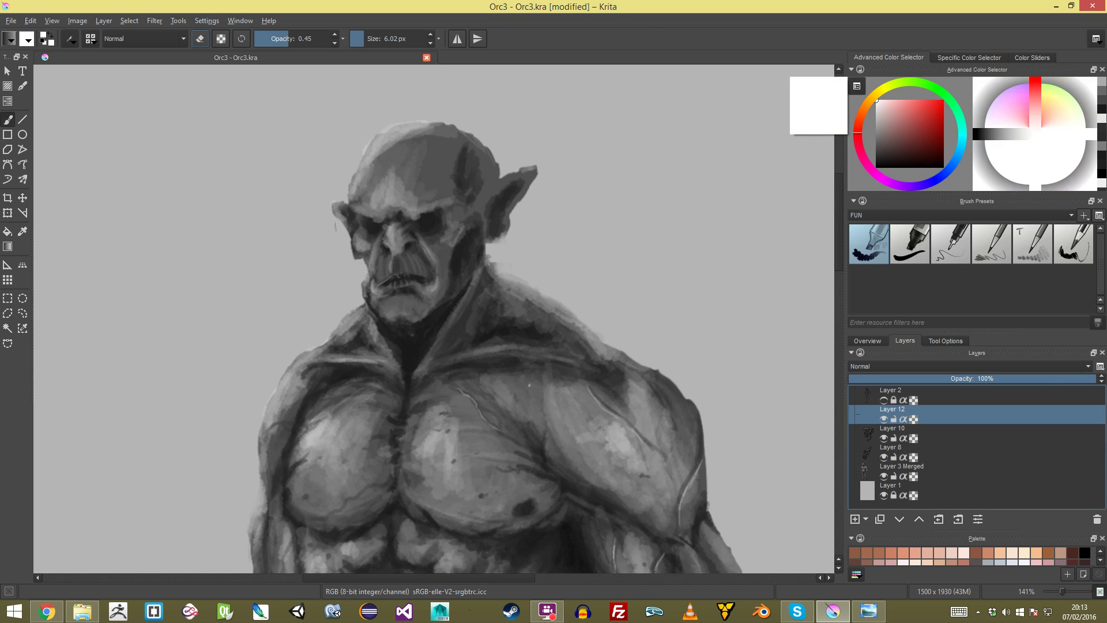
Step: Lower the brush opacity to 0.34 and paint a white war-paint stripe down the forehead with two dots beside it
scroll(435, 305, "up", 2)
left_click_drag(404, 202, 450, 385)
left_click(368, 39)
left_click(281, 38)
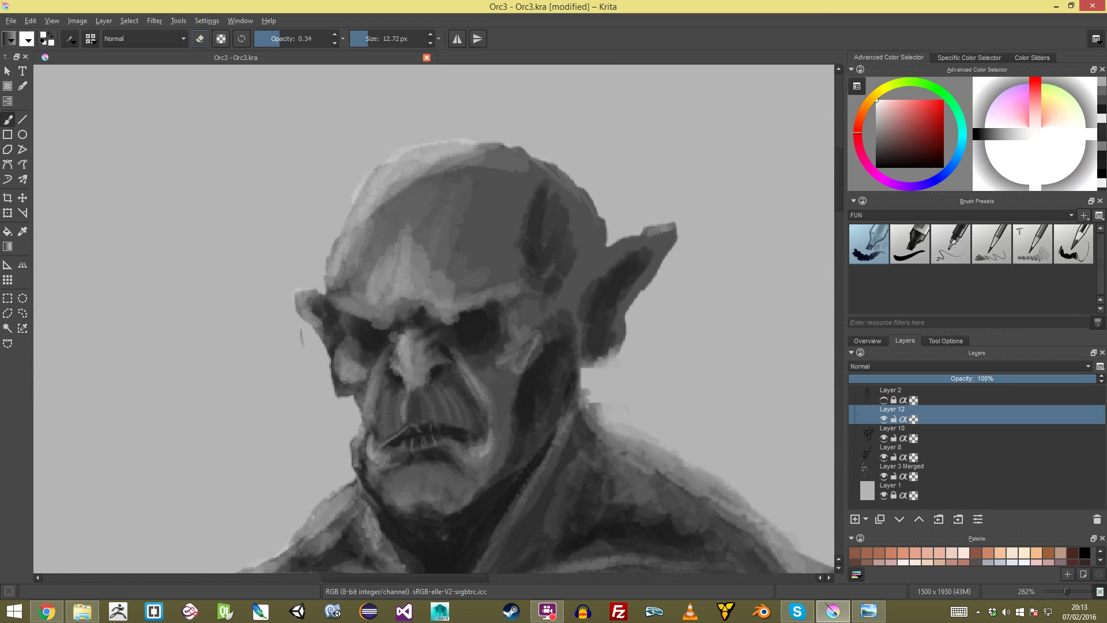
left_click_drag(415, 286, 398, 239)
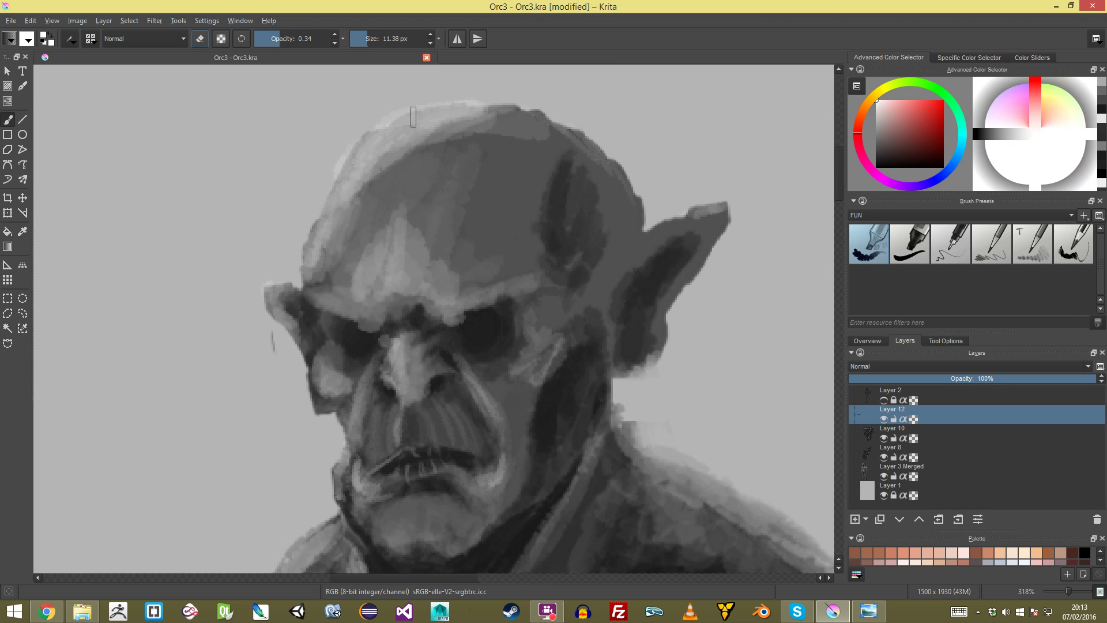
mouse_move(427, 130)
left_mouse_down()
mouse_move(393, 257)
mouse_move(403, 250)
mouse_move(388, 248)
left_mouse_up()
left_click_drag(412, 135, 398, 284)
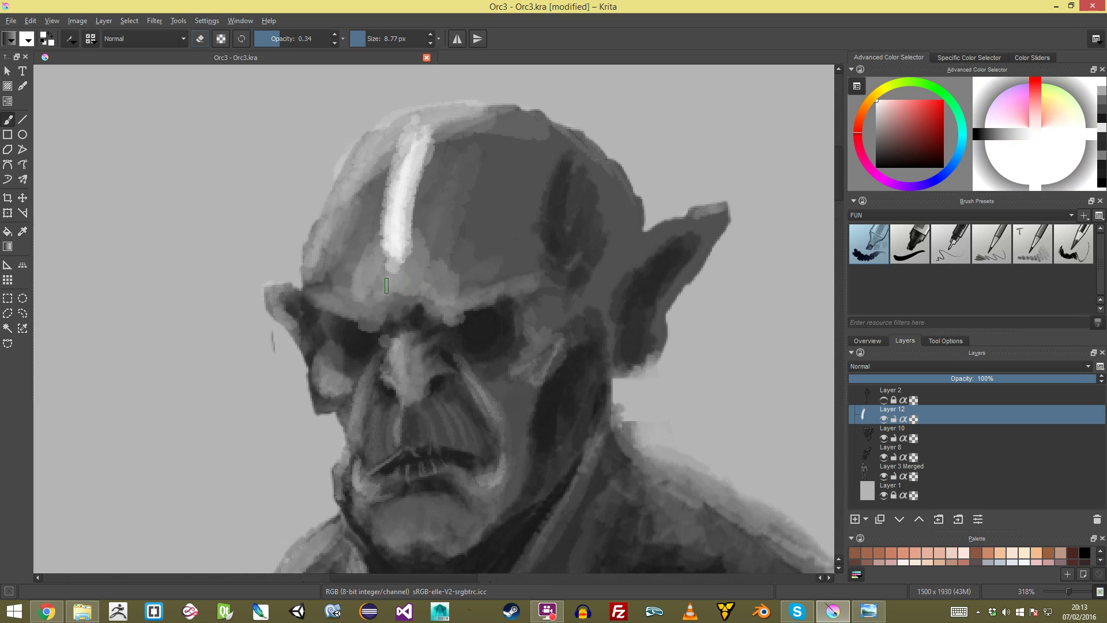
left_click_drag(432, 240, 432, 243)
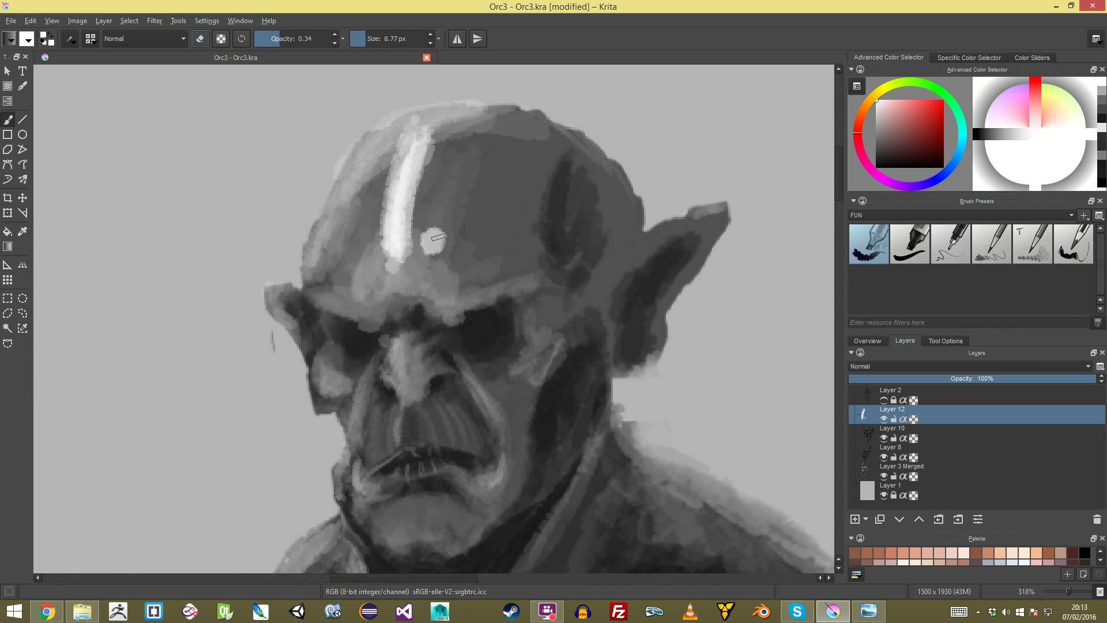
left_click_drag(448, 152, 451, 260)
Step: Paint a white skull with two spots below it on the shoulder at 18.71 px, and erase its eye sockets at 15.25 px
scroll(444, 323, "down", 2)
left_click_drag(527, 369, 533, 263)
mouse_move(554, 223)
left_mouse_down()
mouse_move(553, 267)
mouse_move(535, 236)
mouse_move(563, 219)
mouse_move(551, 238)
mouse_move(576, 230)
mouse_move(554, 252)
mouse_move(568, 261)
mouse_move(555, 255)
mouse_move(585, 262)
mouse_move(583, 232)
mouse_move(555, 240)
mouse_move(566, 232)
mouse_move(573, 301)
mouse_move(601, 285)
mouse_move(575, 299)
left_mouse_up()
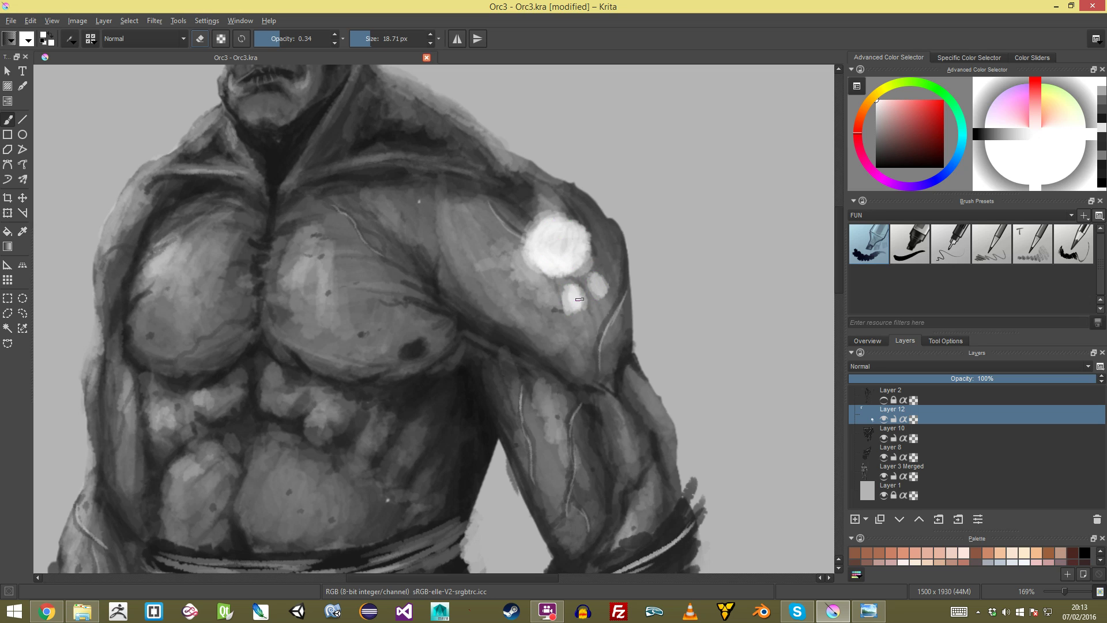
key("e")
left_click_drag(558, 235, 571, 335)
scroll(635, 372, "up", 5)
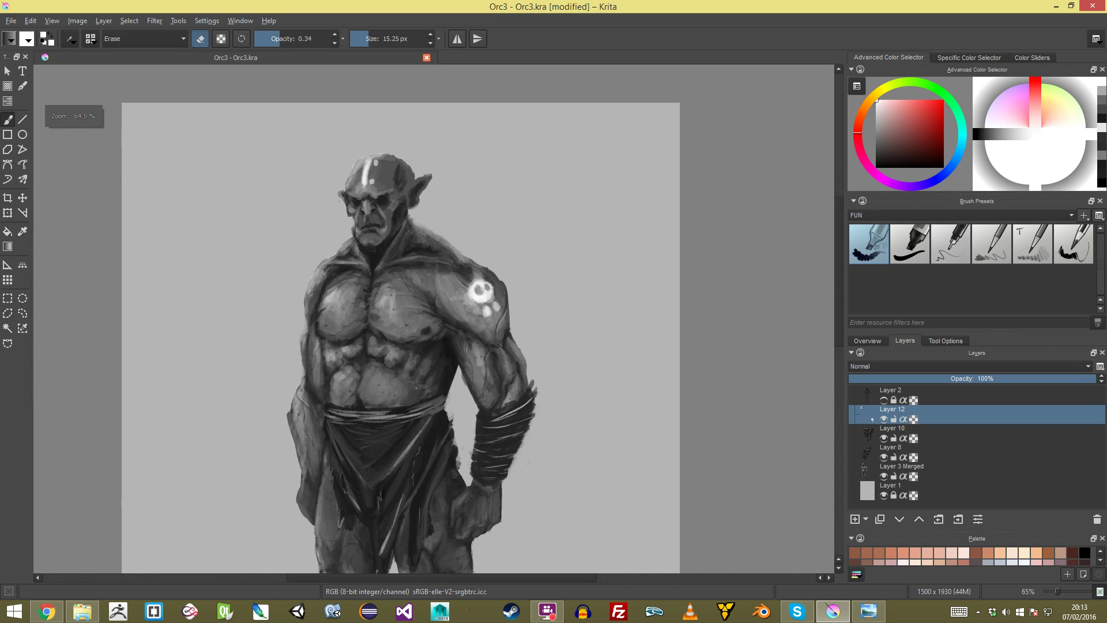
key("e")
Step: Try a white paint mark on the orc's chin
left_click_drag(463, 323, 583, 261)
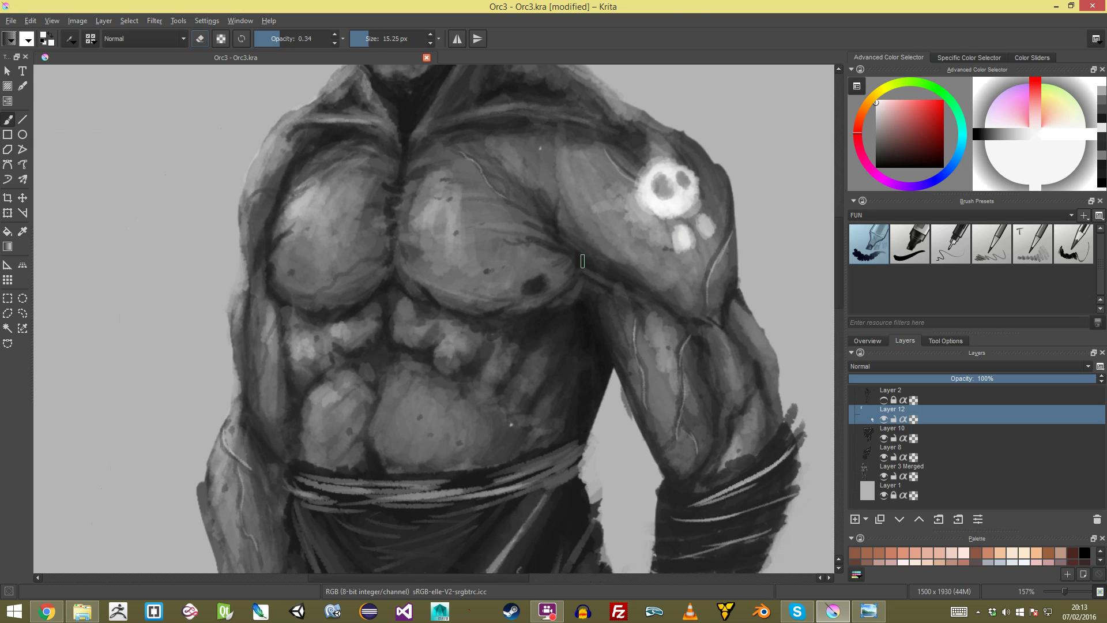
left_click_drag(440, 300, 505, 246)
left_click_drag(499, 288, 331, 301)
left_click_drag(607, 295, 786, 430)
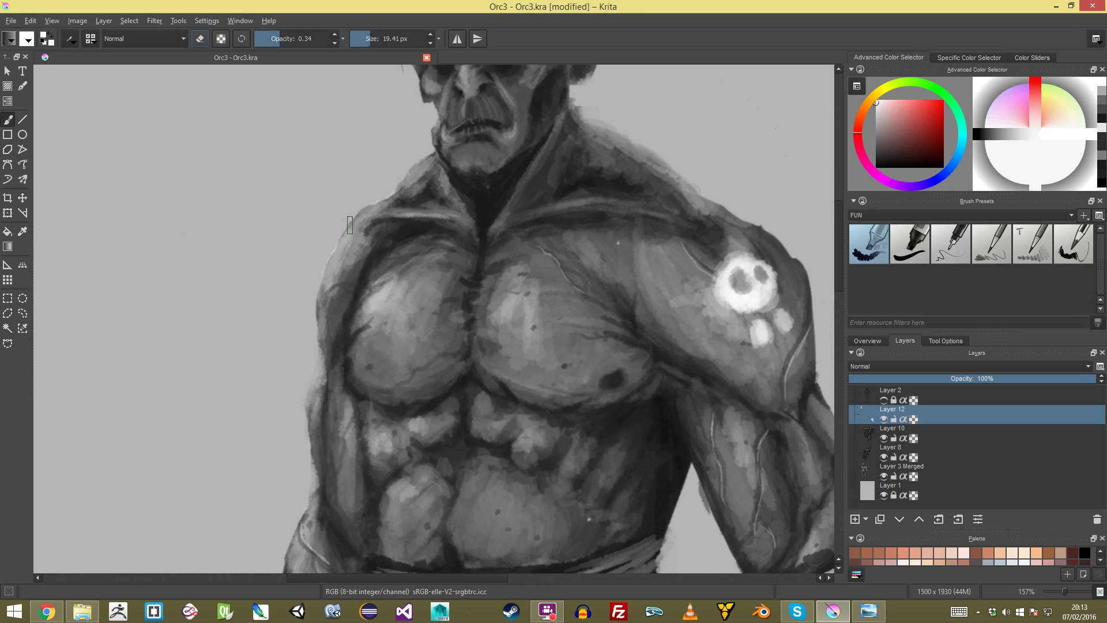
left_click_drag(452, 206, 443, 203)
left_click_drag(523, 185, 523, 216)
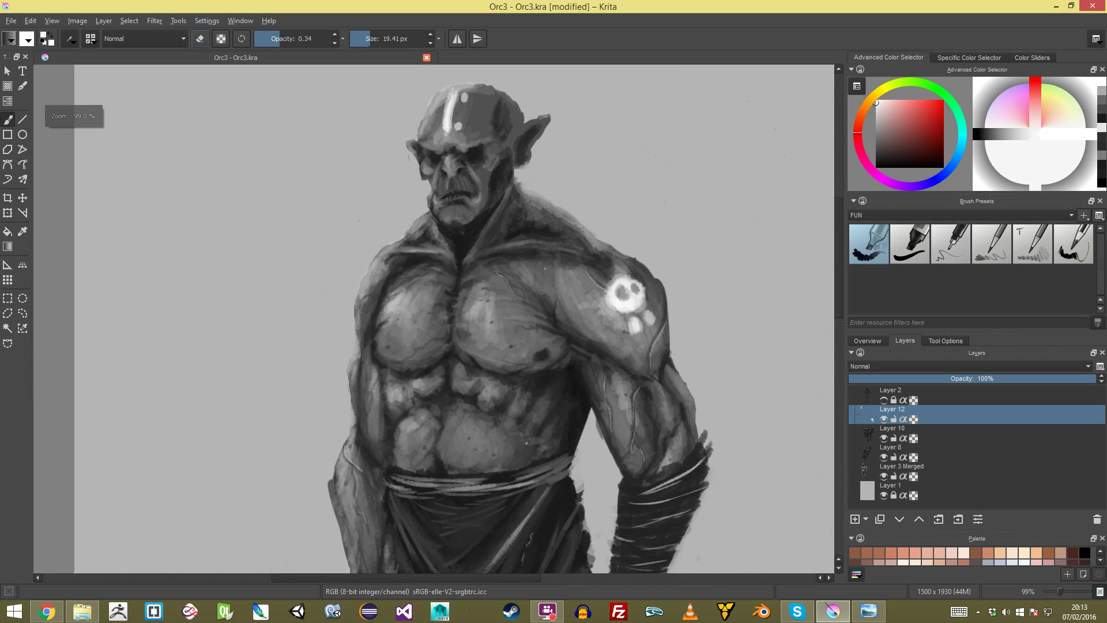
left_click_drag(459, 198, 459, 124)
mouse_move(437, 264)
left_mouse_down()
mouse_move(423, 267)
mouse_move(459, 262)
mouse_move(460, 356)
mouse_move(459, 282)
left_mouse_up()
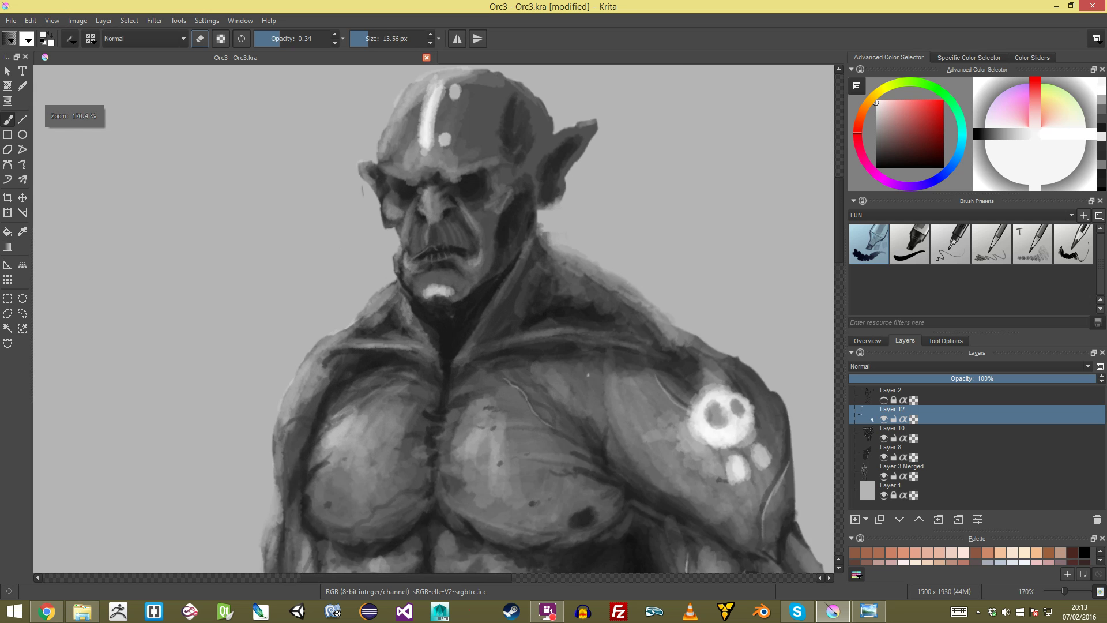
Step: Reduce the brush to 9.85 px and paint a white mark on each cheekbone below the eyes
scroll(438, 283, "up", 1)
scroll(396, 242, "up", 1)
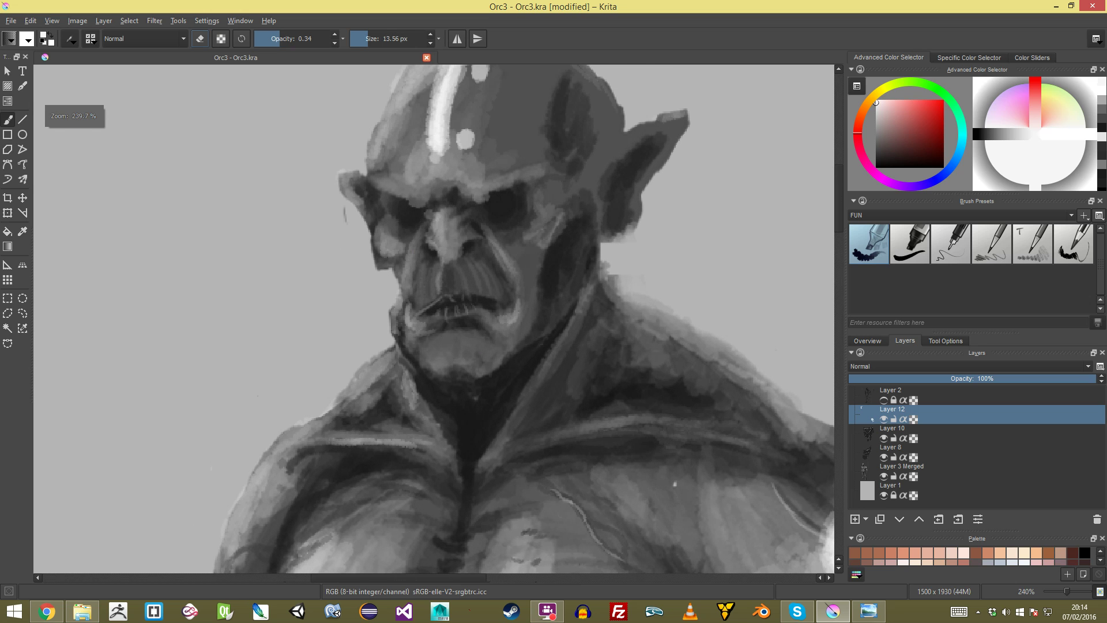
key("bracketleft")
key("bracketleft")
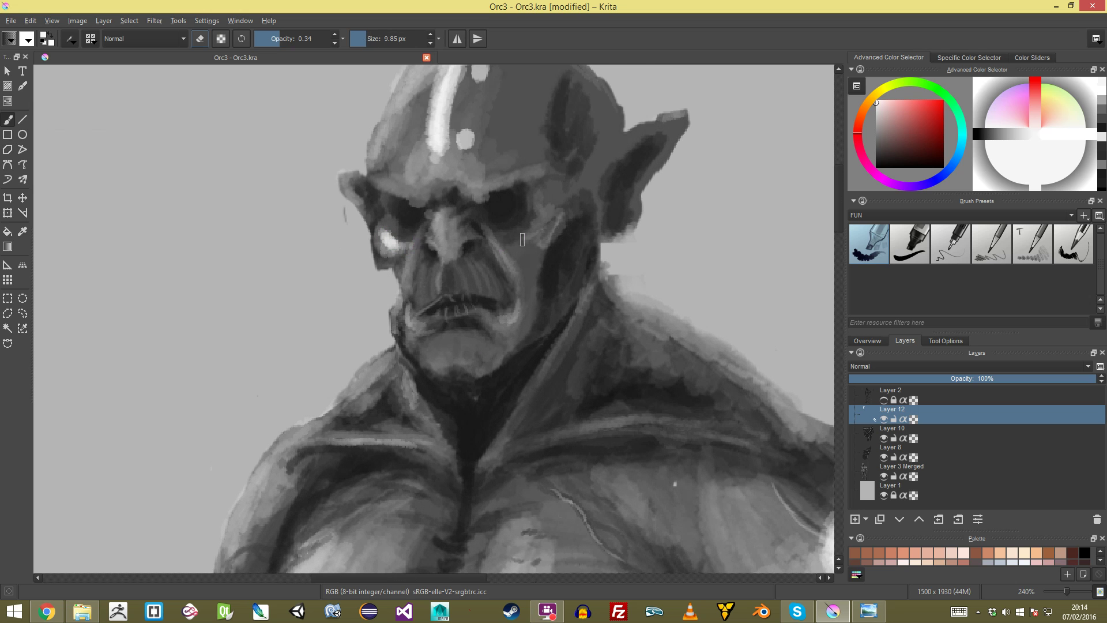
scroll(545, 228, "down", 8)
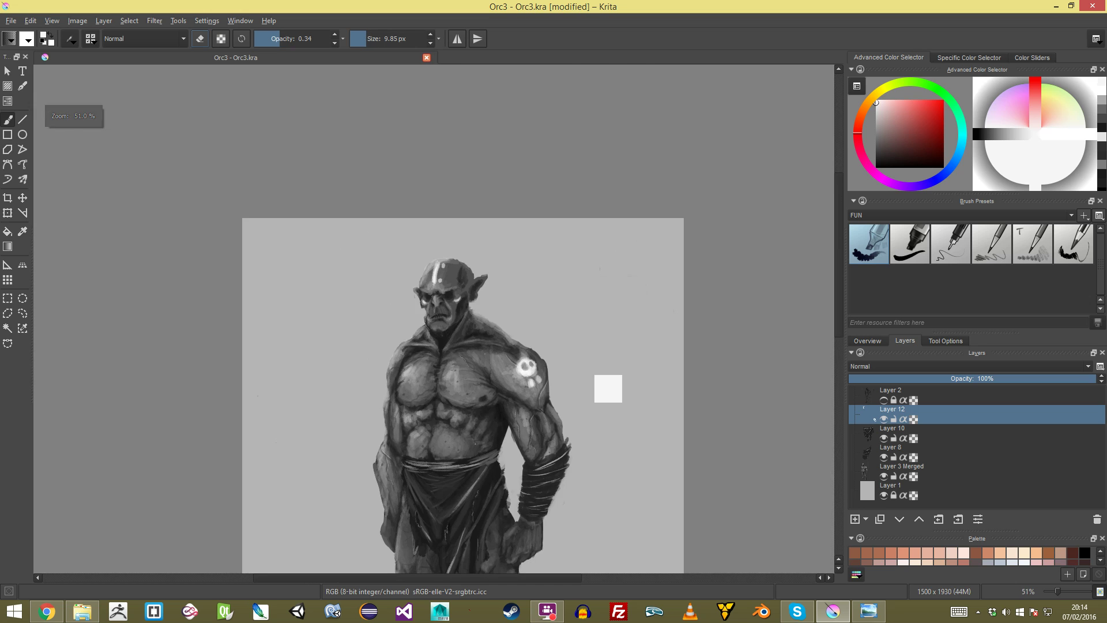
scroll(435, 319, "down", 3)
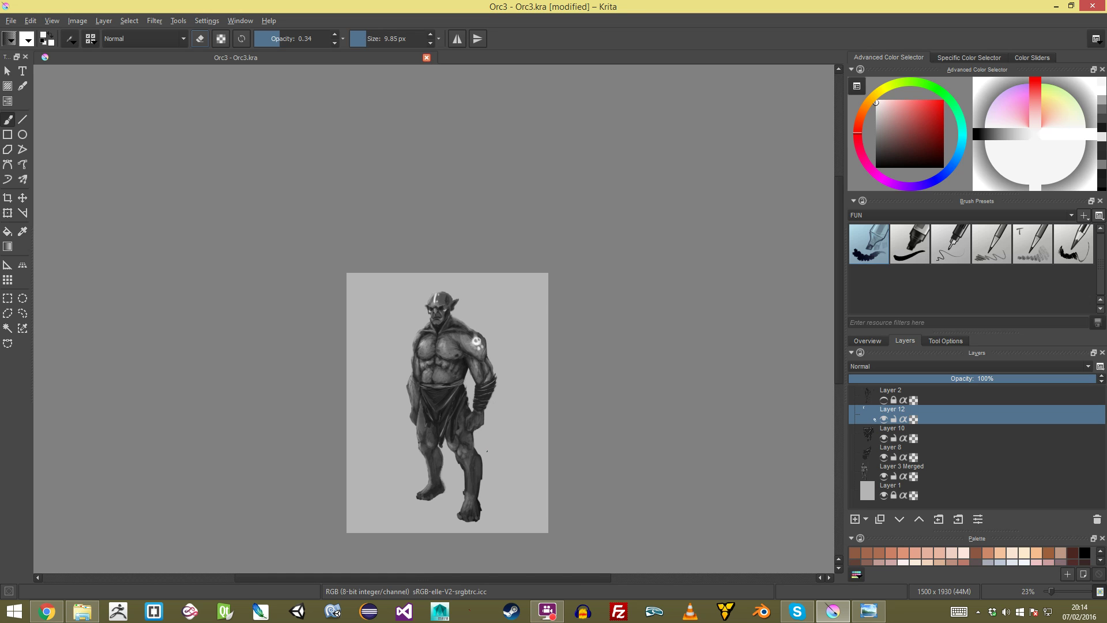
Step: Select Layer 3 Merged and paint the nearer eye glowing white with a 5.53 px brush
scroll(439, 306, "up", 10)
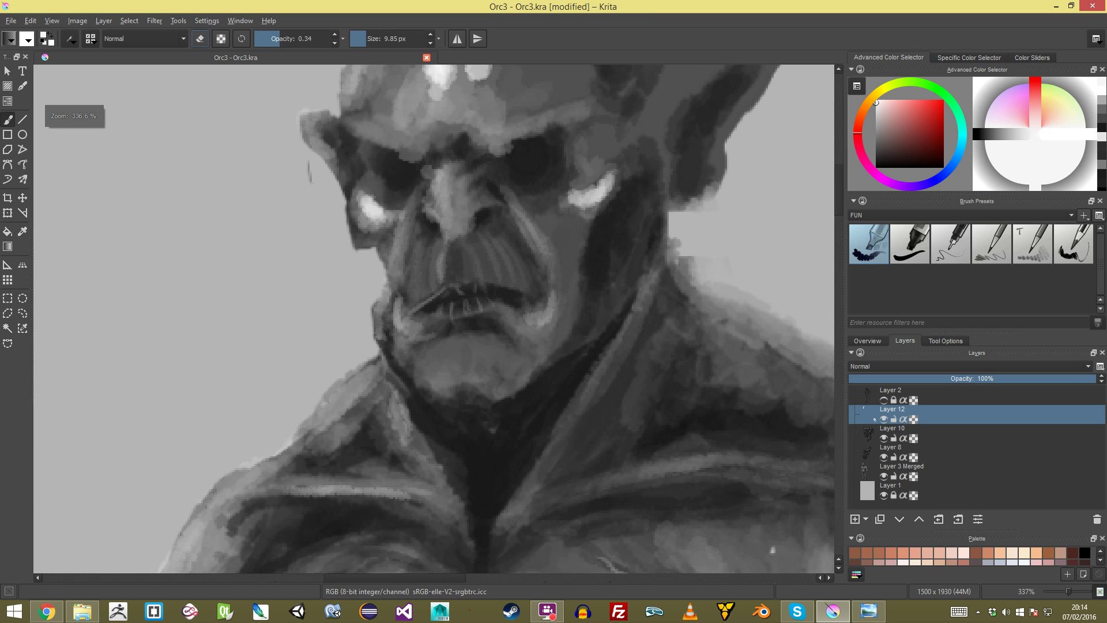
left_click(922, 468)
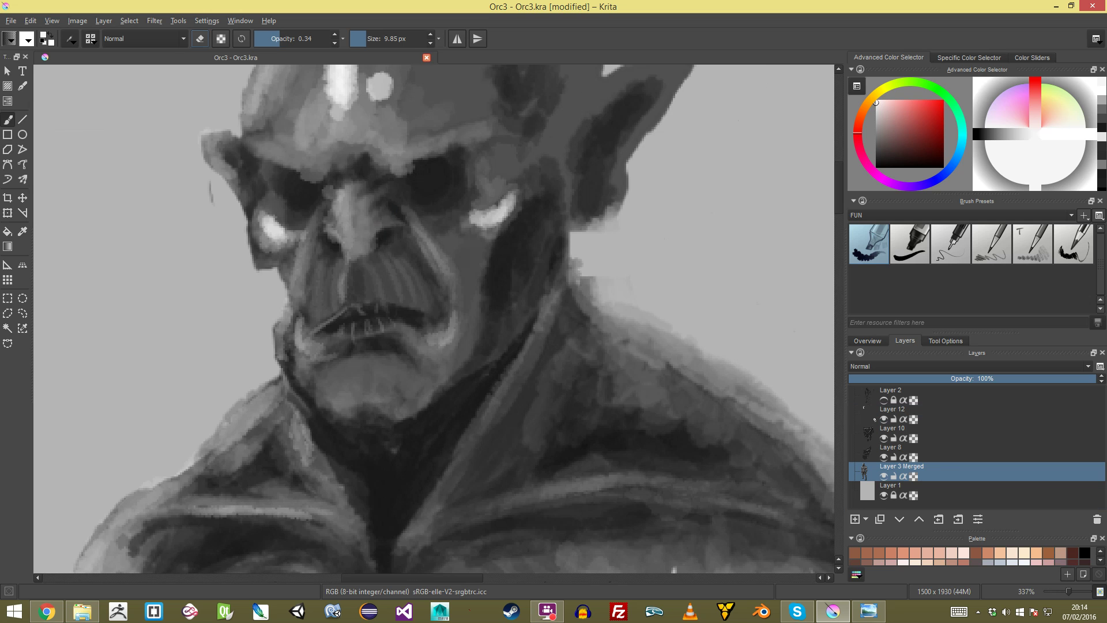
left_click_drag(404, 230, 474, 341)
scroll(434, 319, "up", 3)
mouse_move(586, 263)
left_mouse_down()
mouse_move(553, 264)
mouse_move(610, 240)
mouse_move(547, 268)
mouse_move(617, 241)
mouse_move(567, 265)
mouse_move(576, 274)
mouse_move(591, 246)
mouse_move(610, 255)
mouse_move(562, 262)
left_mouse_up()
scroll(434, 319, "down", 10)
scroll(434, 319, "up", 7)
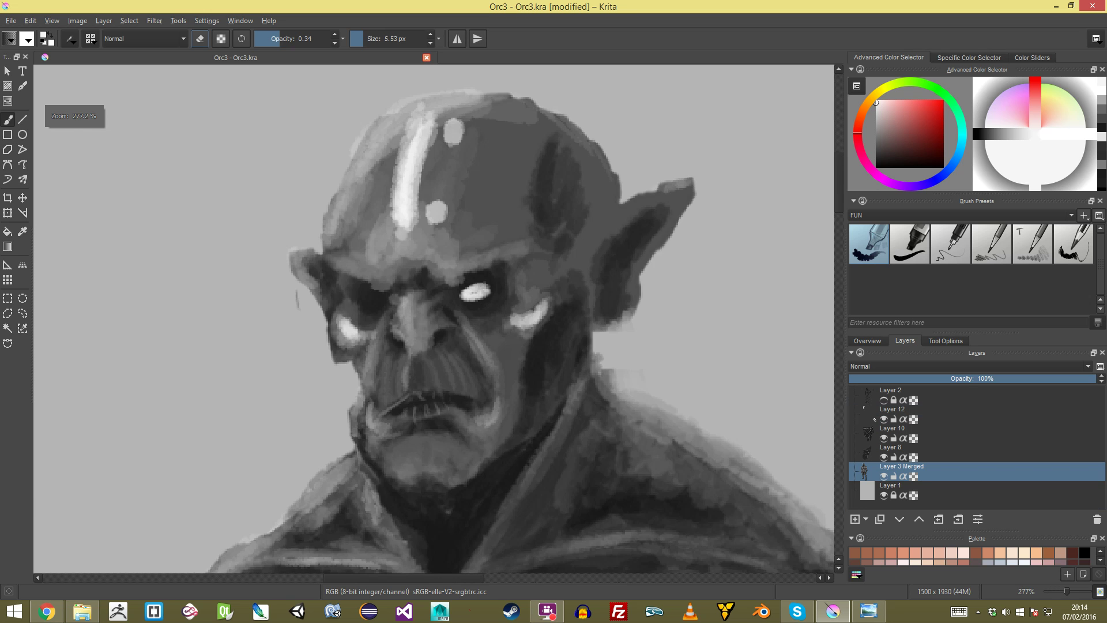
Step: Reduce the brush to 4.96 px, paint the far eye white and widen the nearer eye into an almond shape
scroll(432, 323, "up", 3)
key("bracketleft")
mouse_move(478, 274)
left_mouse_down()
mouse_move(528, 264)
mouse_move(530, 273)
left_mouse_up()
scroll(433, 319, "up", 2)
mouse_move(261, 253)
left_mouse_down()
mouse_move(245, 262)
mouse_move(288, 258)
mouse_move(249, 270)
mouse_move(283, 257)
mouse_move(265, 270)
mouse_move(286, 258)
mouse_move(295, 268)
left_mouse_up()
mouse_move(512, 238)
left_mouse_down()
mouse_move(496, 254)
mouse_move(501, 268)
left_mouse_up()
scroll(501, 268, "down", 7)
scroll(393, 304, "down", 2)
scroll(291, 268, "up", 8)
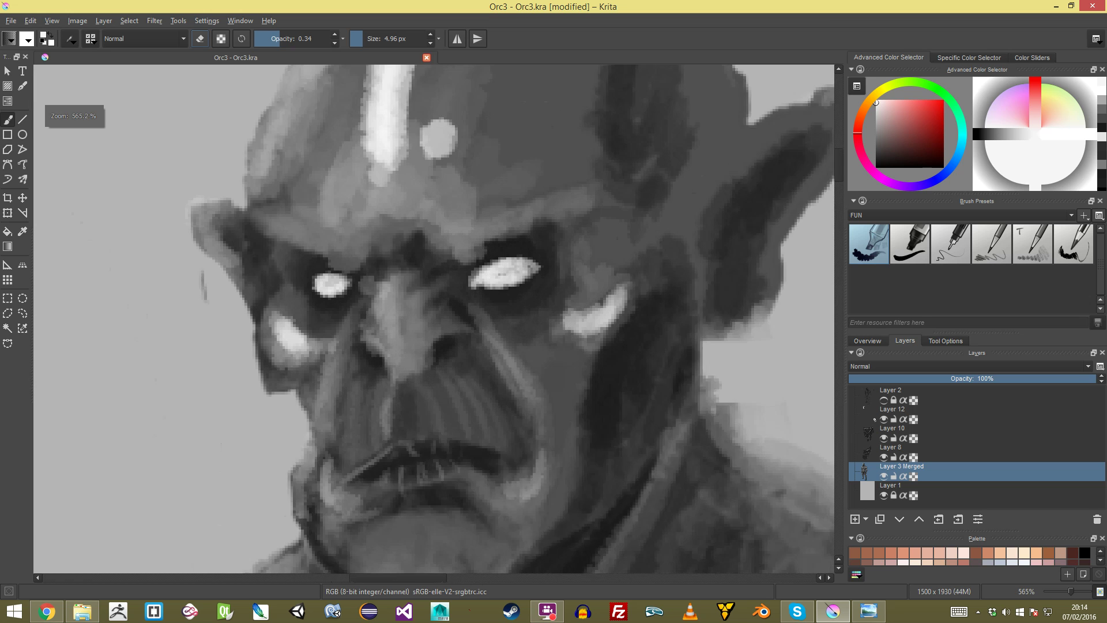
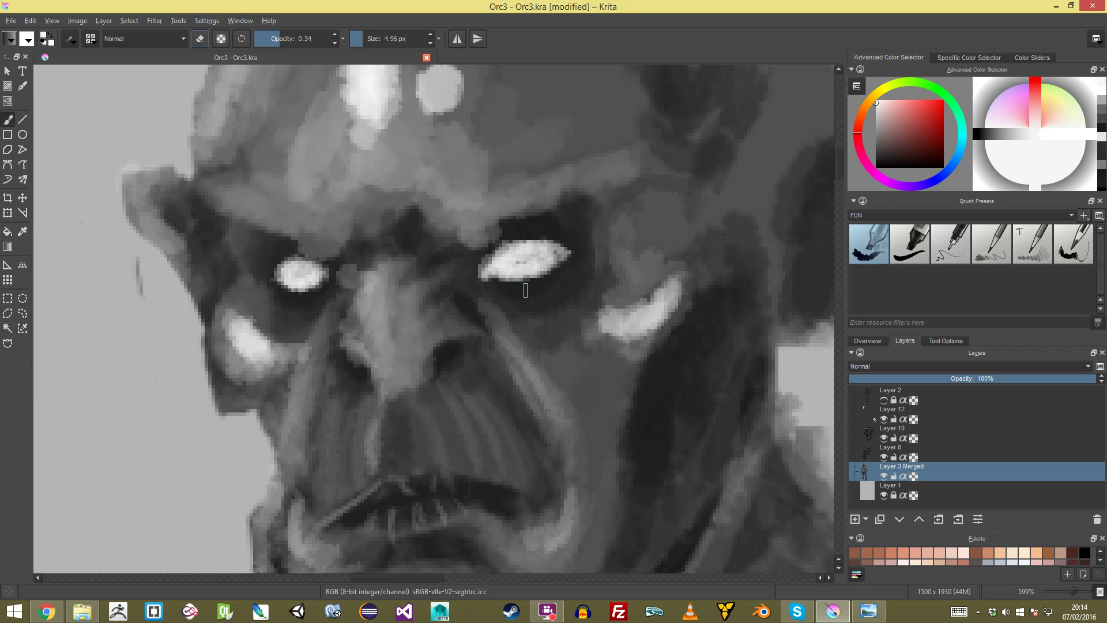
scroll(519, 293, "down", 12)
scroll(519, 293, "up", 6)
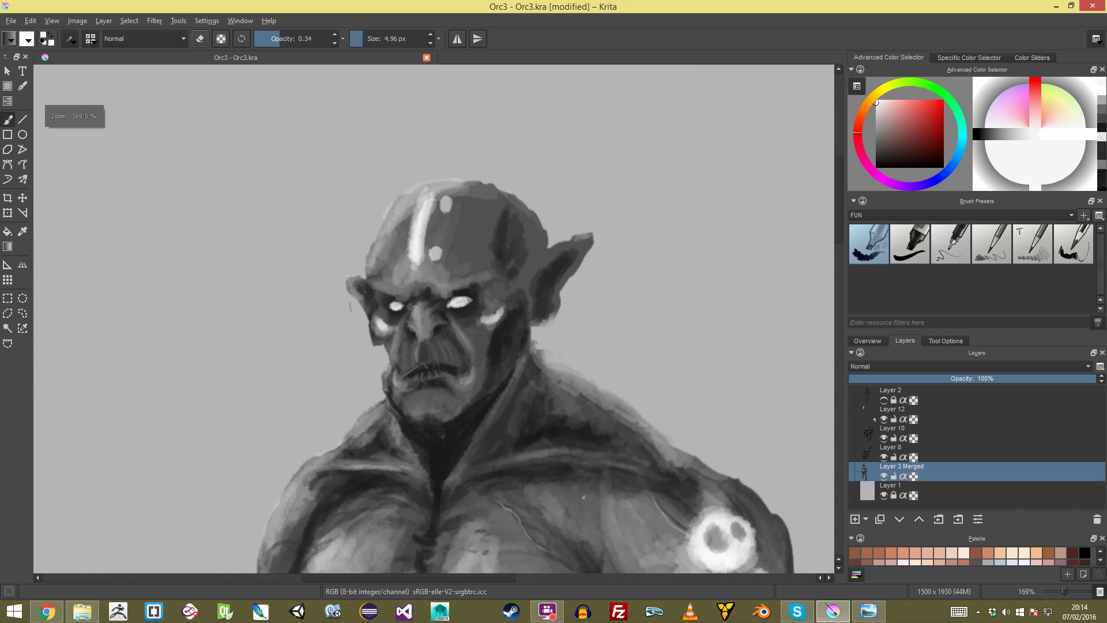
Step: Set the brush to 5.86 px and touch up both glowing eyes with light tones, brightening their centres with white
scroll(434, 319, "up", 5)
left_click(877, 109)
left_click_drag(578, 201, 583, 201, "shift")
mouse_move(515, 243)
left_mouse_down()
mouse_move(522, 249)
mouse_move(540, 238)
mouse_move(520, 233)
mouse_move(563, 218)
mouse_move(521, 240)
mouse_move(541, 253)
mouse_move(600, 233)
mouse_move(552, 220)
left_mouse_up()
left_click(876, 122)
left_click_drag(234, 247, 258, 269)
mouse_move(333, 241)
left_mouse_down("ctrl")
mouse_move(333, 337)
mouse_move(332, 247)
left_mouse_up("ctrl")
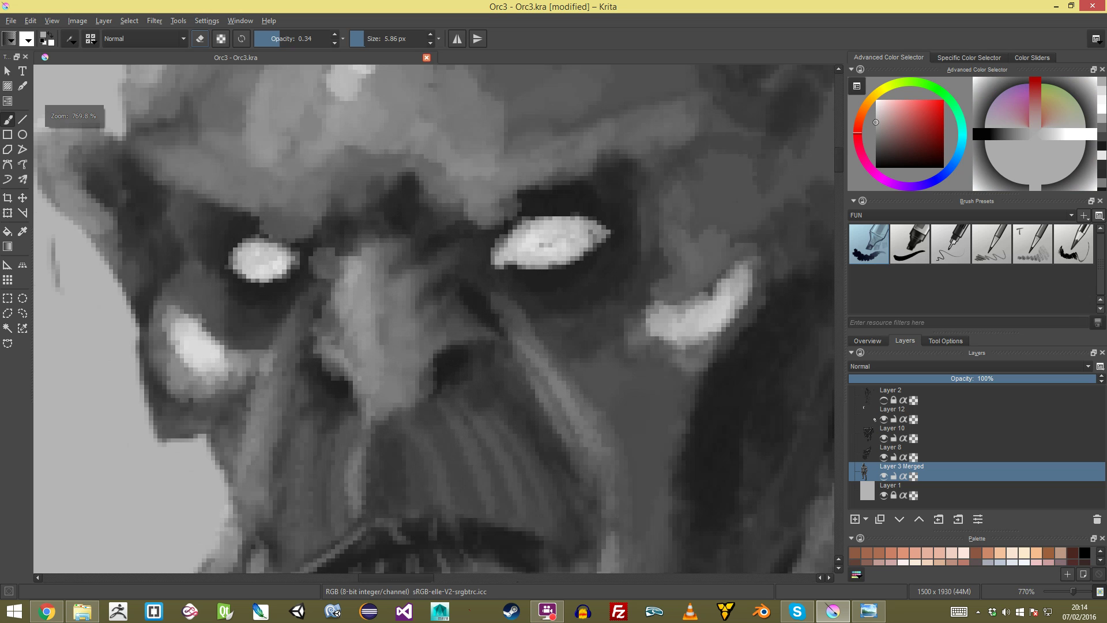
left_click(551, 261, "ctrl")
mouse_move(538, 238)
left_mouse_down()
mouse_move(519, 237)
mouse_move(537, 257)
left_mouse_up()
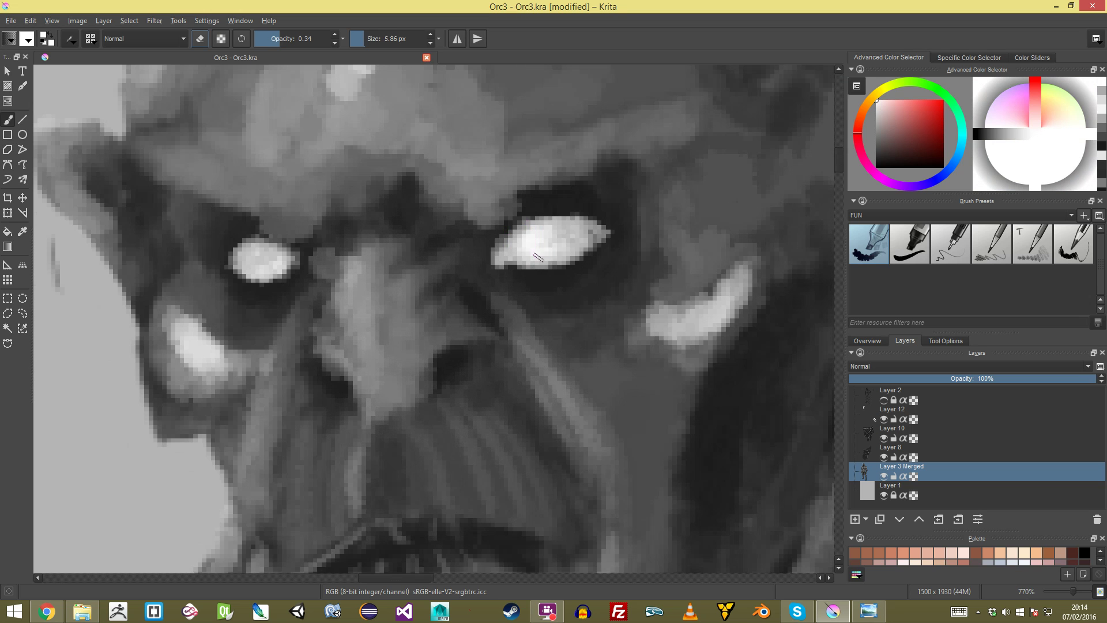
mouse_move(258, 249)
left_mouse_down()
mouse_move(270, 266)
mouse_move(274, 361)
mouse_move(274, 323)
left_mouse_up()
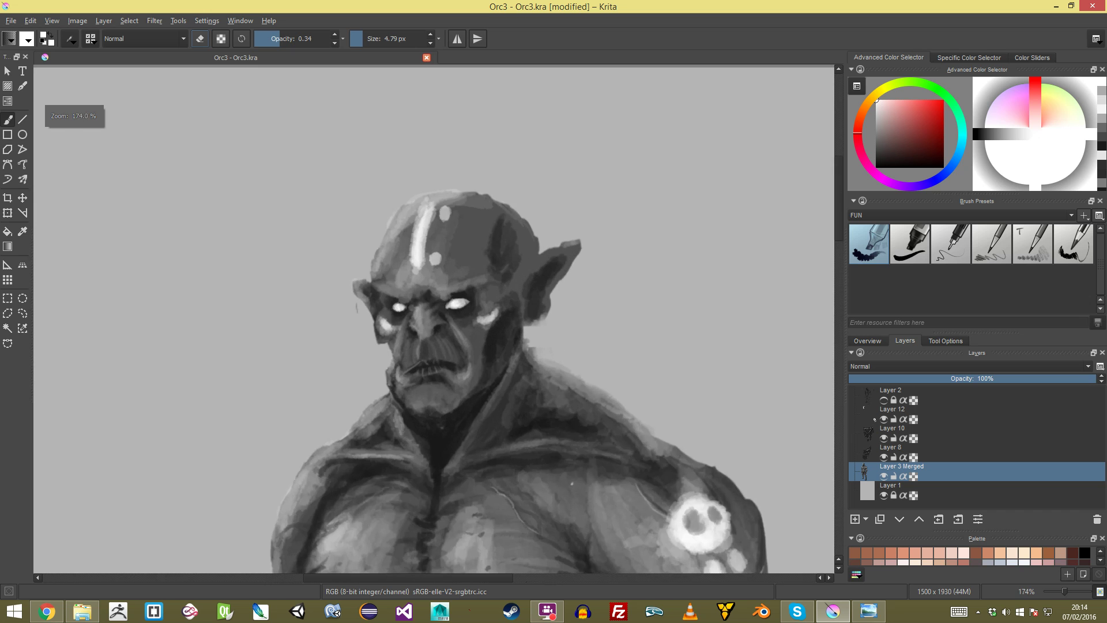
scroll(437, 319, "down", 4)
Step: Sample the dark eye-socket tone, reduce the brush to 3.22 px and tidy the lower edge of the nearer eye
scroll(437, 319, "up", 9)
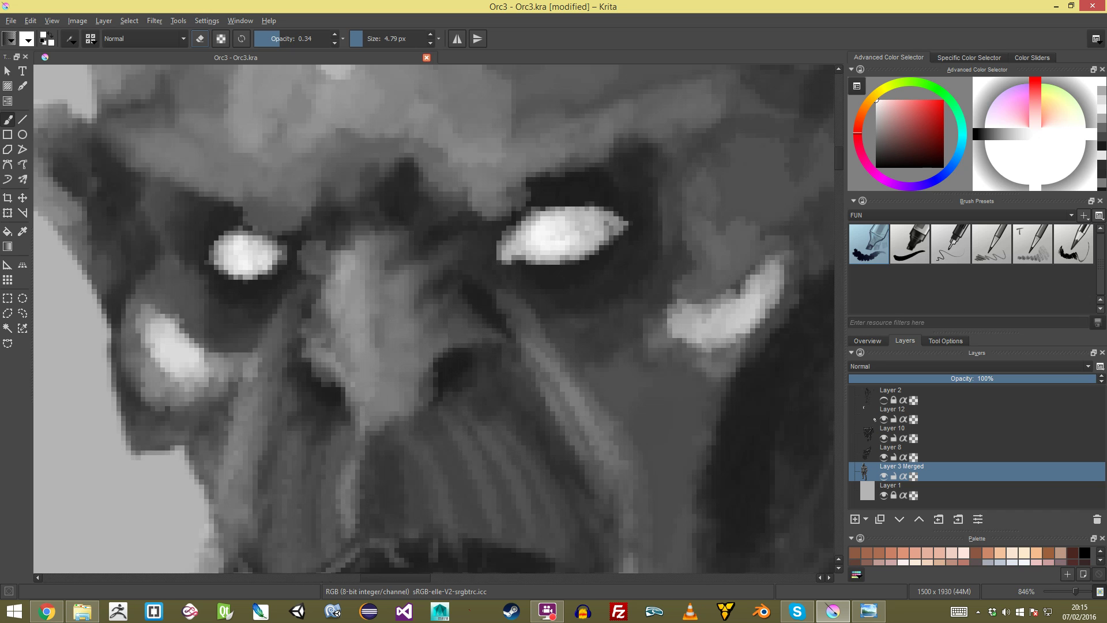
left_click(569, 302, "ctrl")
left_click_drag(520, 259, 548, 269, "shift")
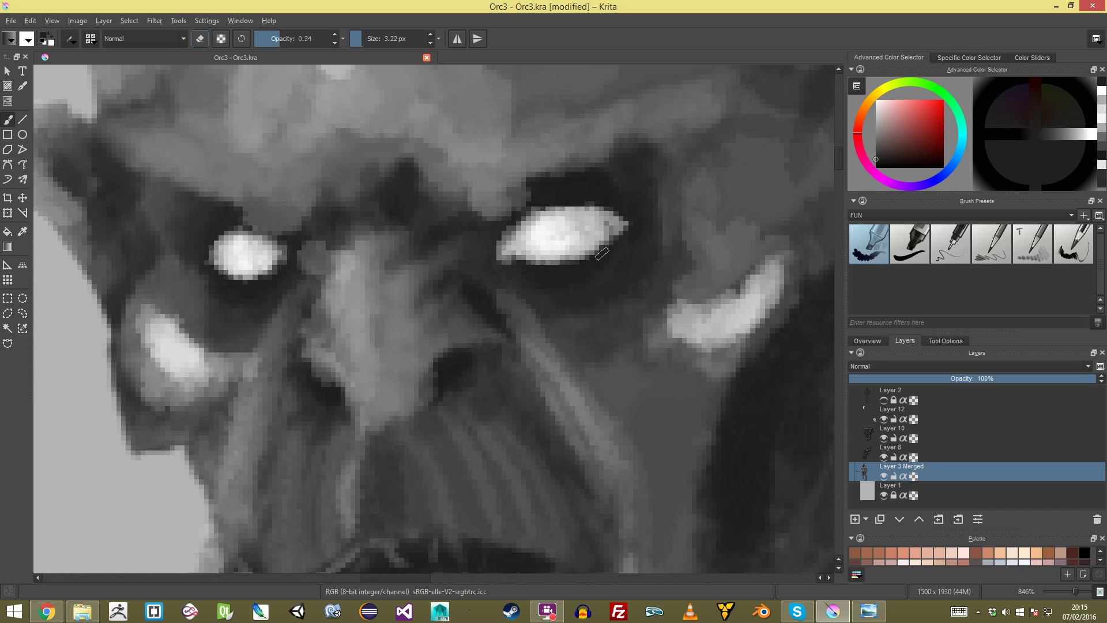
scroll(560, 206, "down", 8)
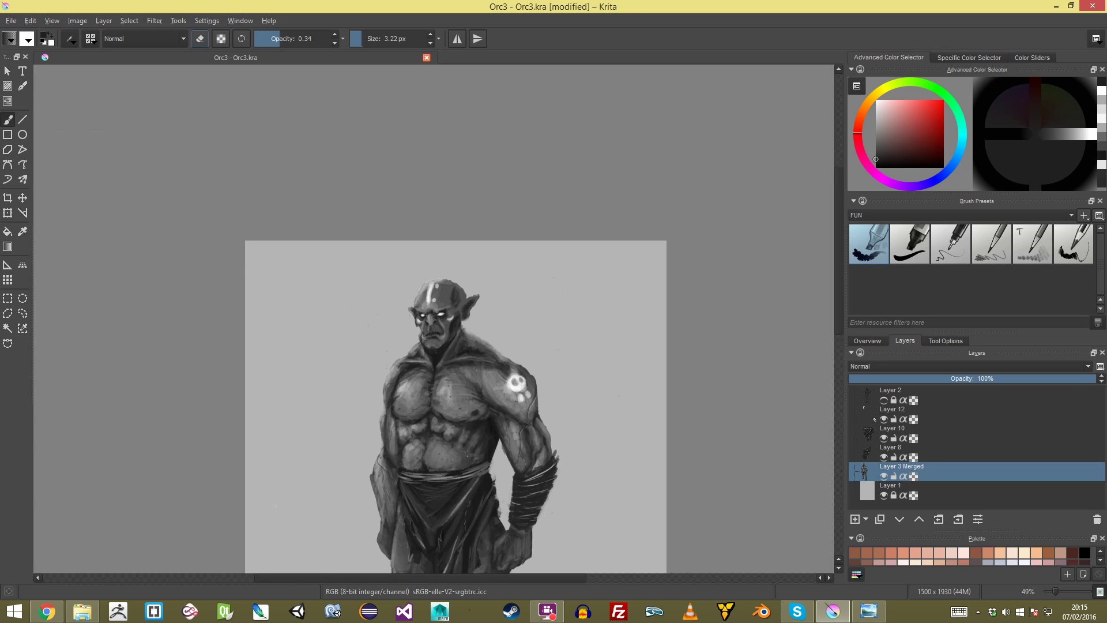
scroll(435, 319, "down", 2)
scroll(435, 319, "up", 10)
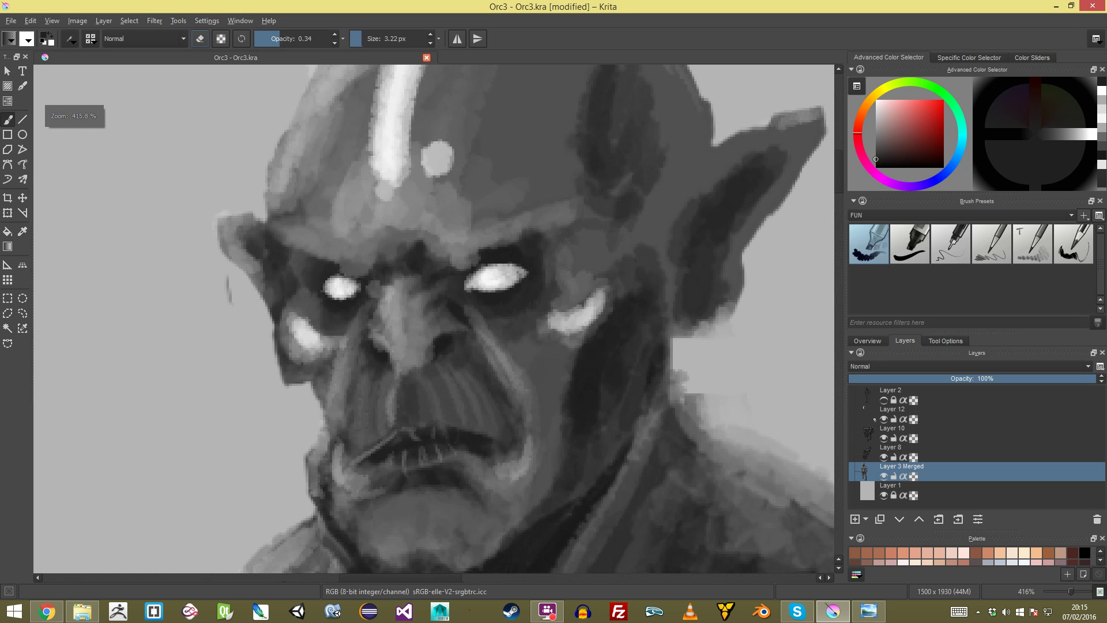
Step: Set the brush to 0.17 opacity and 18.40 px and glaze the nearer white eye slightly darker
left_click(267, 39)
mouse_move(486, 248)
left_mouse_down()
mouse_move(515, 245)
mouse_move(522, 281)
mouse_move(465, 287)
mouse_move(522, 278)
left_mouse_up()
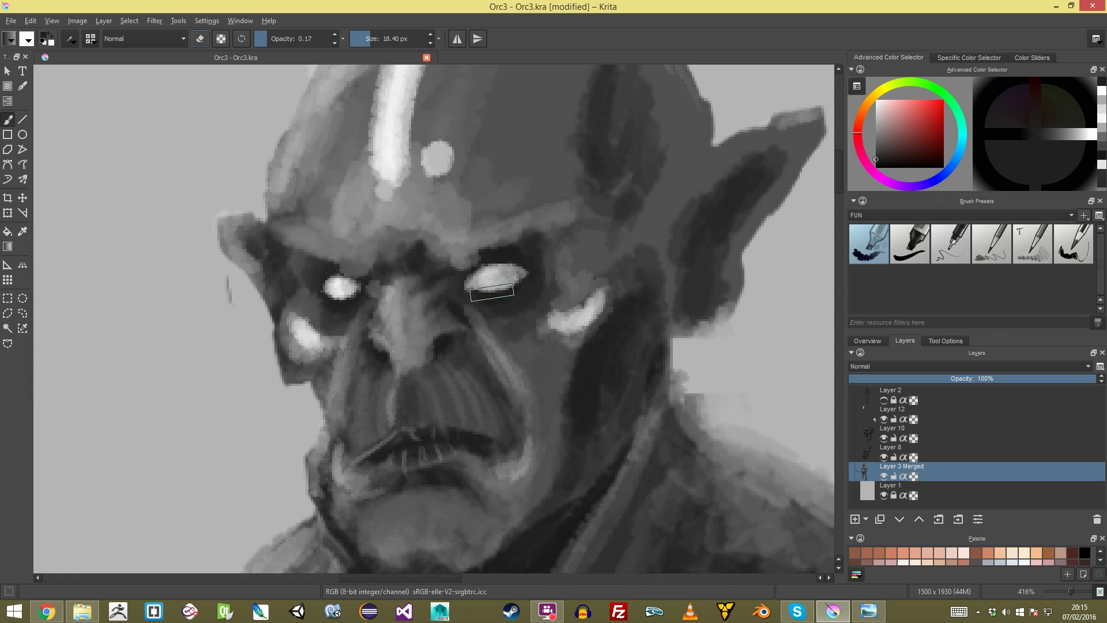
scroll(433, 319, "down", 6)
scroll(433, 319, "up", 2)
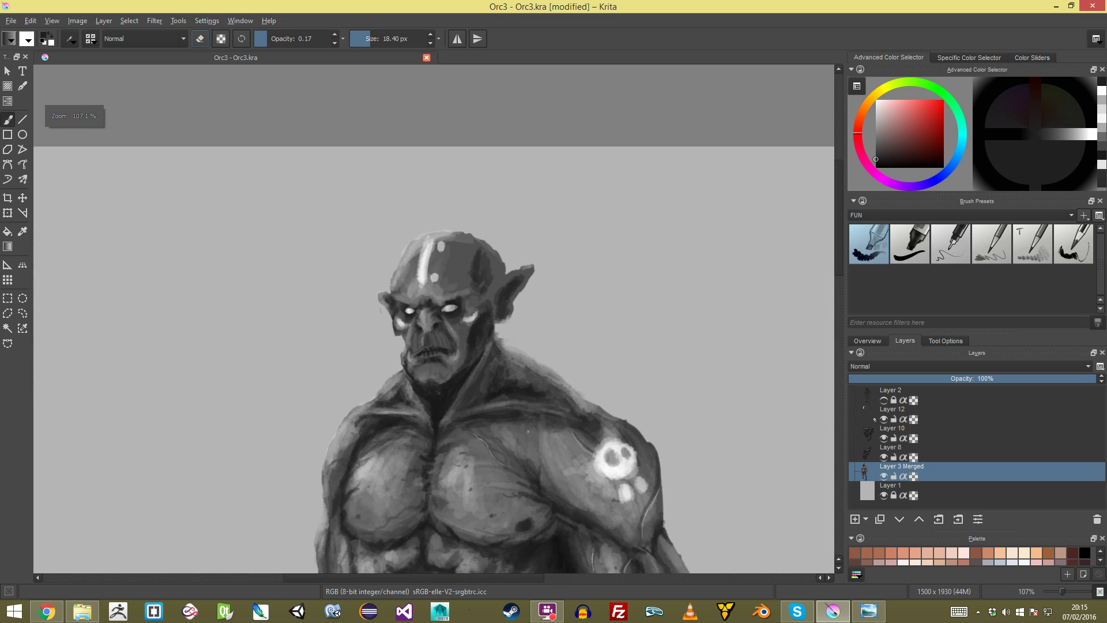
Step: Sample a near-white tone and paint highlights on the nose bridge and tip with a 3.94 px brush at 0.33 opacity
scroll(432, 317, "up", 5)
left_click(370, 298, "ctrl")
scroll(434, 319, "up", 4)
mouse_move(421, 295)
left_mouse_down()
mouse_move(406, 296)
mouse_move(418, 292)
left_mouse_up()
left_click_drag(386, 257, 387, 257)
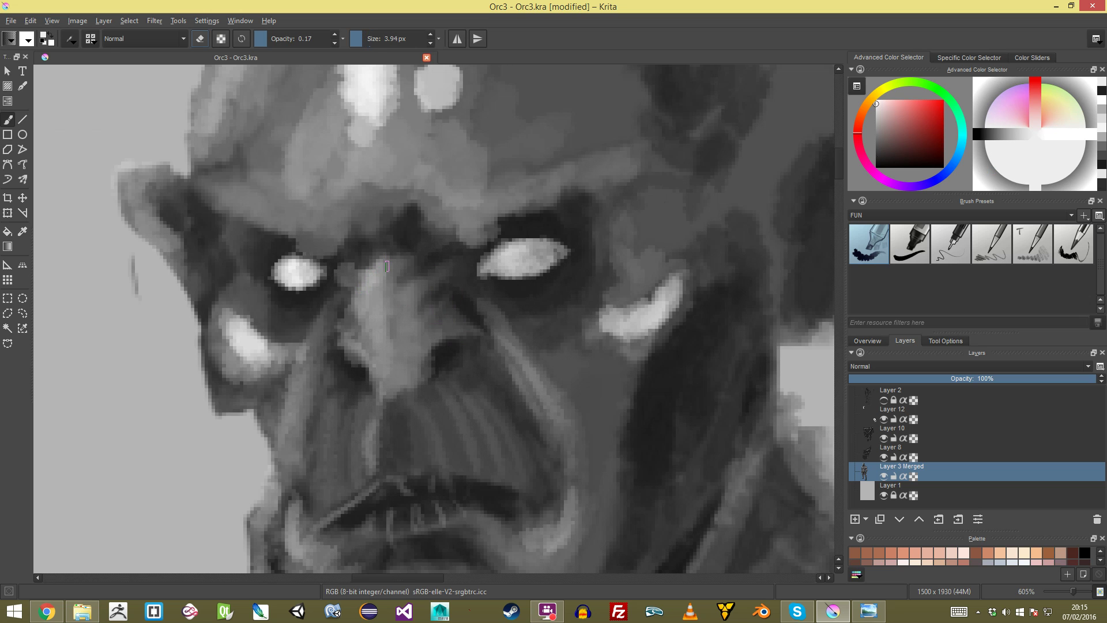
key("o")
left_click_drag(372, 263, 375, 324)
mouse_move(376, 369)
left_mouse_down()
mouse_move(399, 360)
mouse_move(399, 505)
mouse_move(399, 456)
left_mouse_up()
scroll(434, 320, "up", 8)
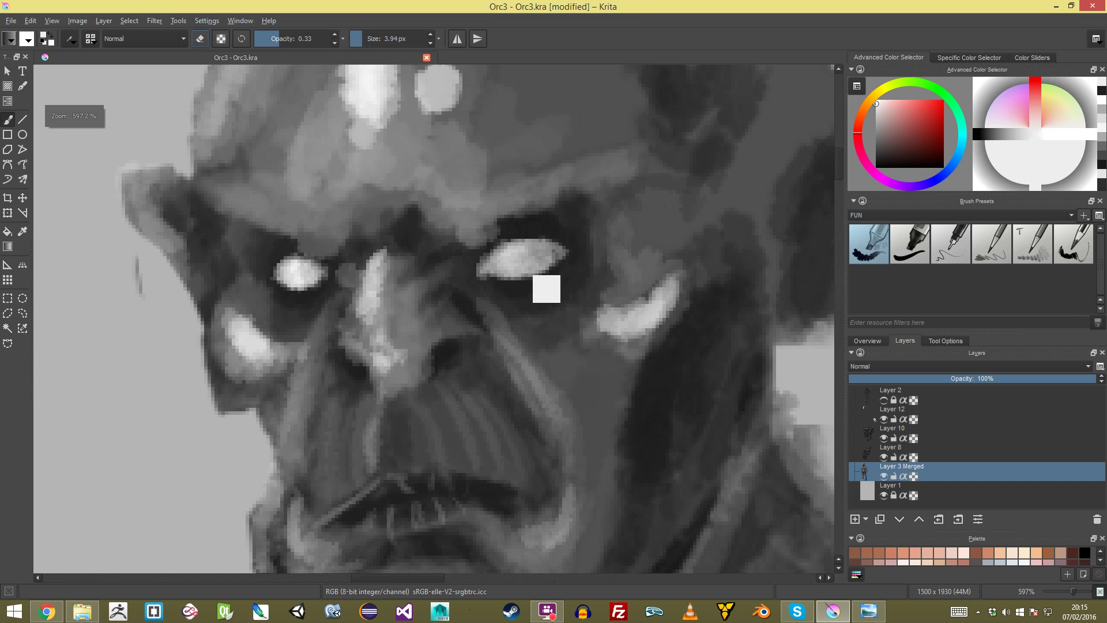
Step: Reduce the brush to 2.46 px, sample a light grey and paint fine wrinkles under both eyes and above the nearer one
mouse_move(532, 280)
left_mouse_down()
mouse_move(488, 291)
mouse_move(501, 278)
left_mouse_up()
left_click(535, 281, "ctrl")
left_click(540, 259, "ctrl")
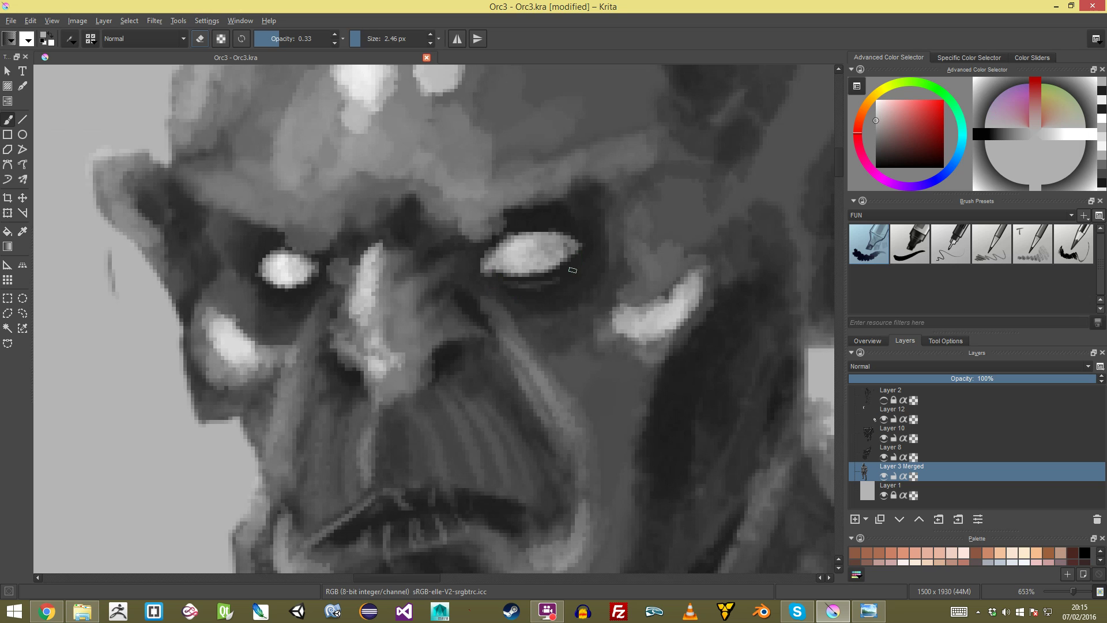
mouse_move(588, 284)
left_mouse_down()
mouse_move(563, 300)
mouse_move(520, 298)
left_mouse_up()
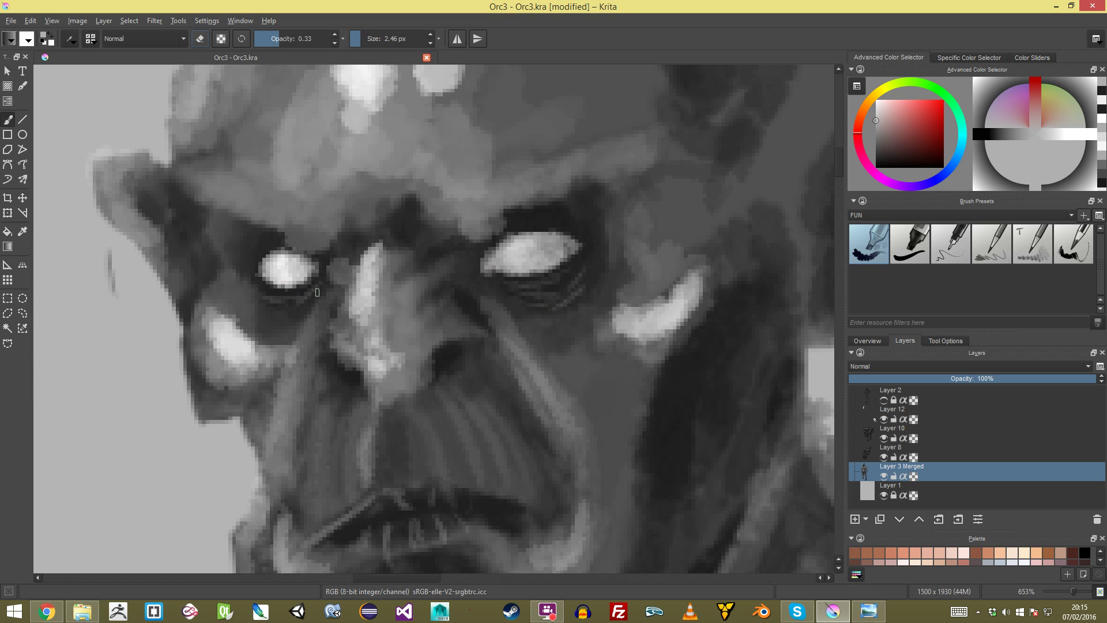
scroll(434, 319, "down", 4)
scroll(433, 319, "up", 4)
left_click_drag(537, 219, 587, 226)
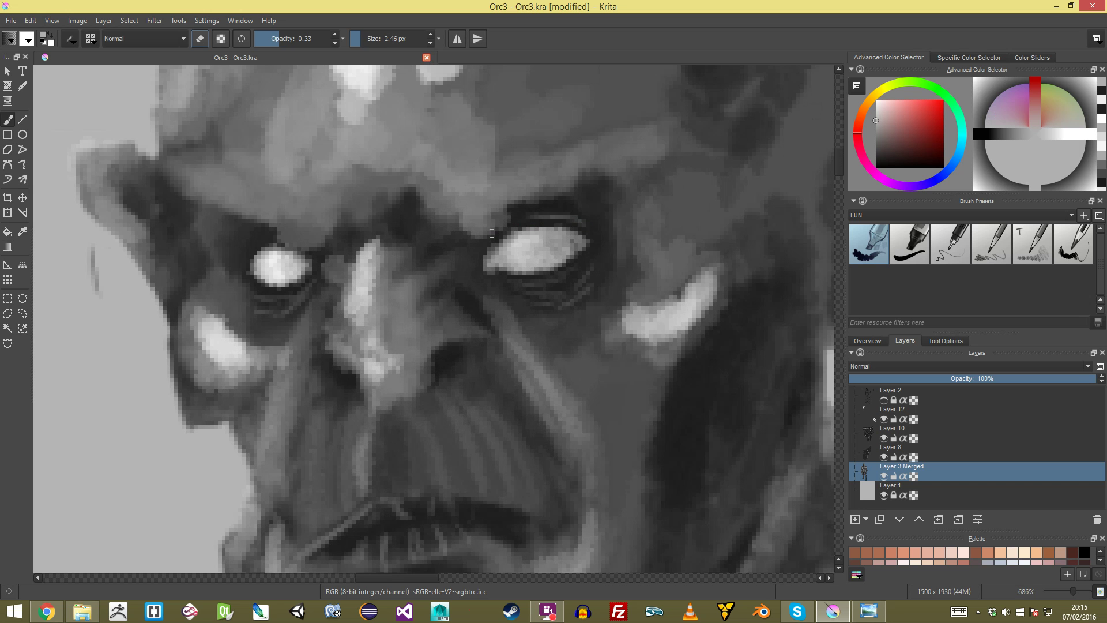
Step: Examine the whole orc figure from head to feet to judge the face against the body
scroll(238, 275, "down", 10)
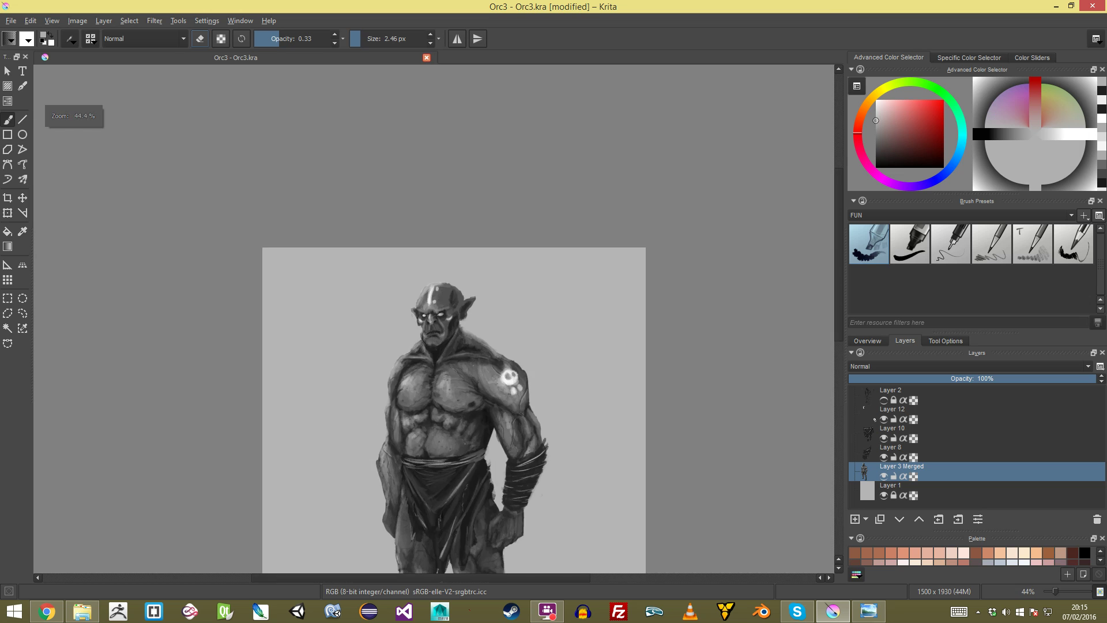
scroll(239, 275, "up", 3)
left_click_drag(439, 369, 427, 245)
scroll(434, 319, "down", 2)
left_click_drag(434, 346, 431, 270)
scroll(432, 313, "down", 1)
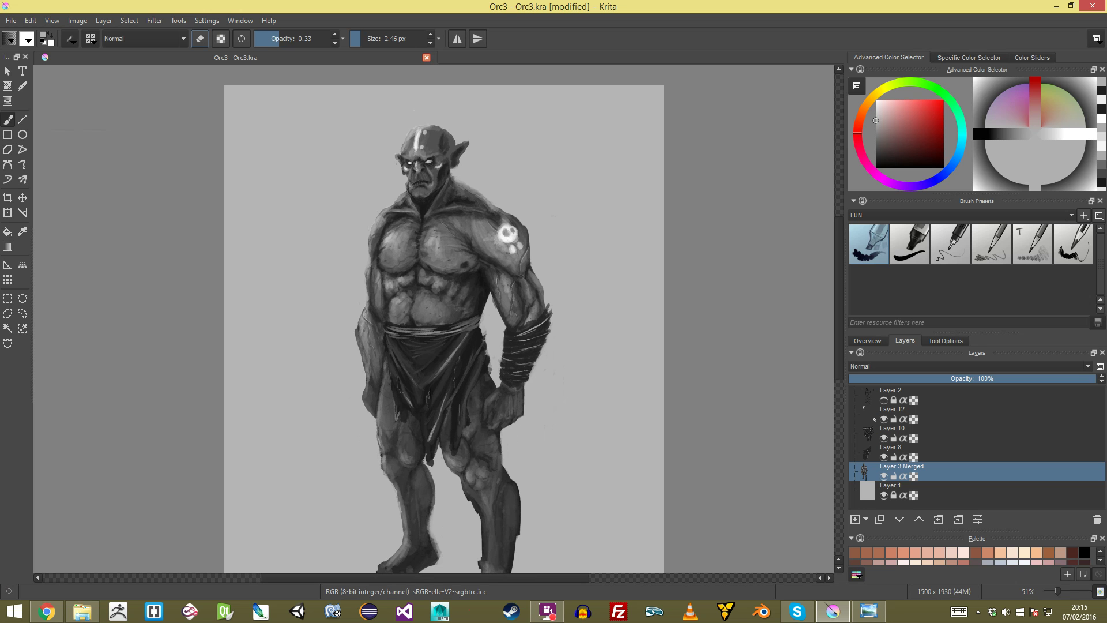
scroll(444, 317, "down", 1)
scroll(445, 317, "down", 1)
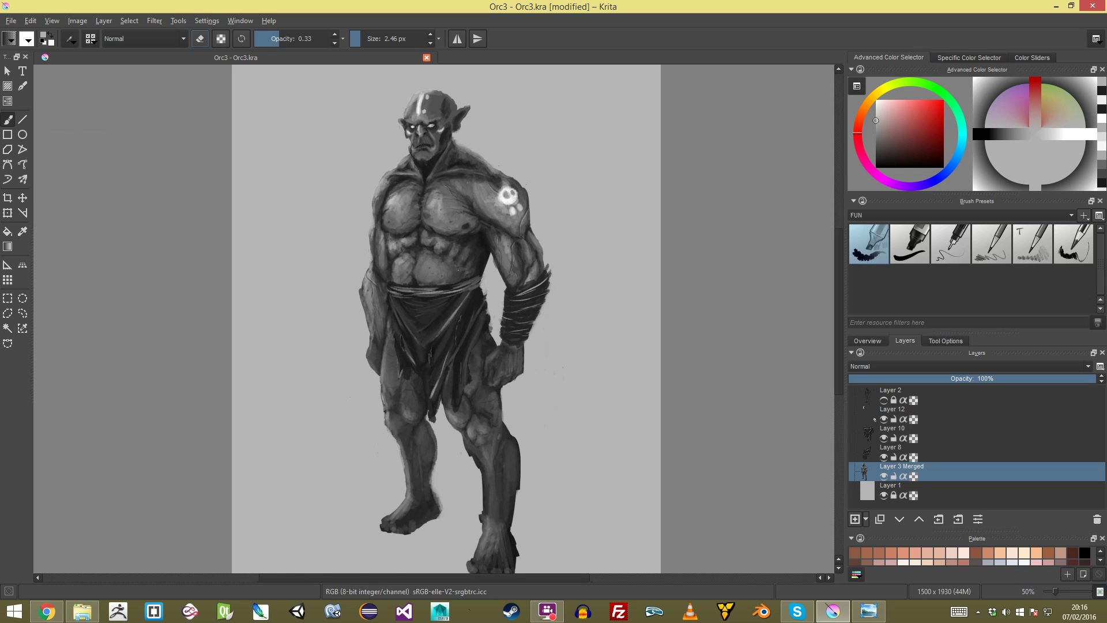
Step: Add a new paint layer directly above Layer 12 and choose a dark grey colour
left_click(856, 519)
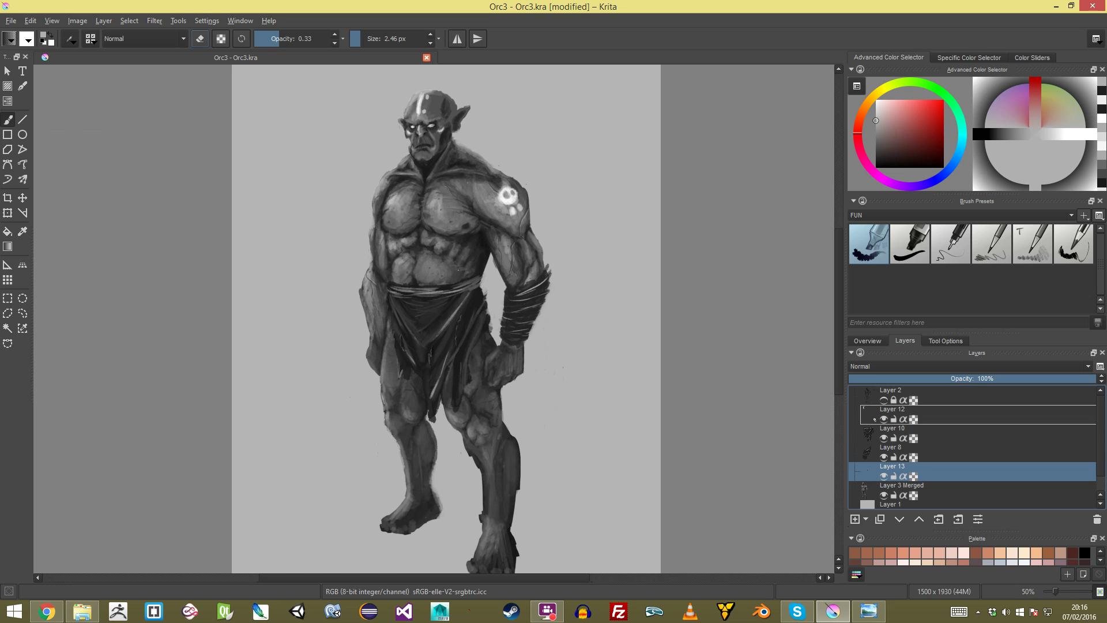
left_click_drag(923, 472, 923, 408)
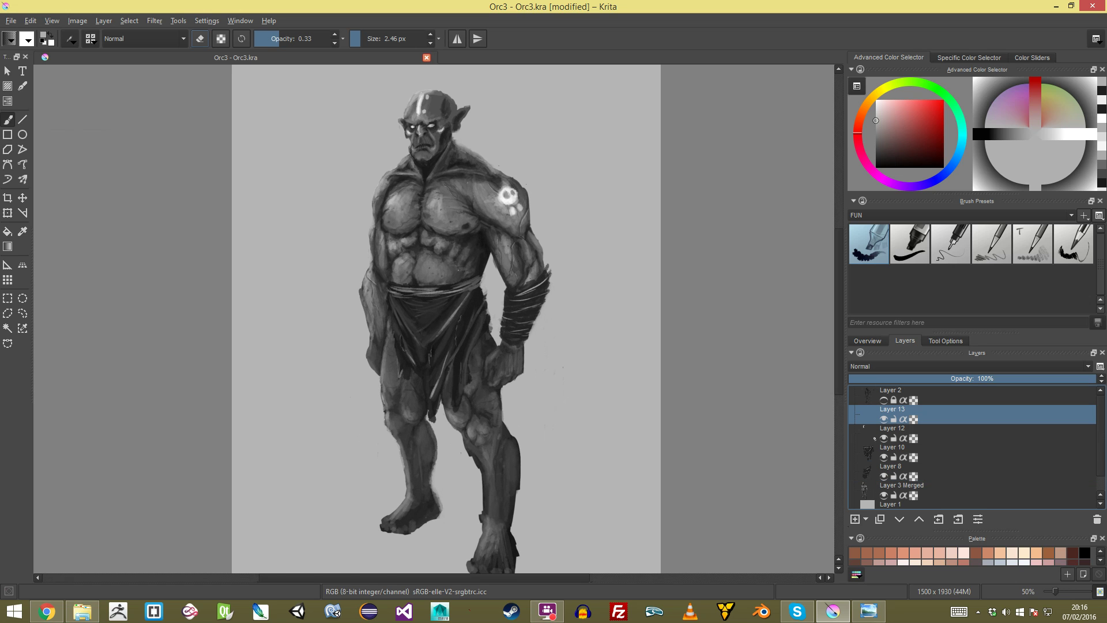
left_click_drag(876, 120, 876, 157)
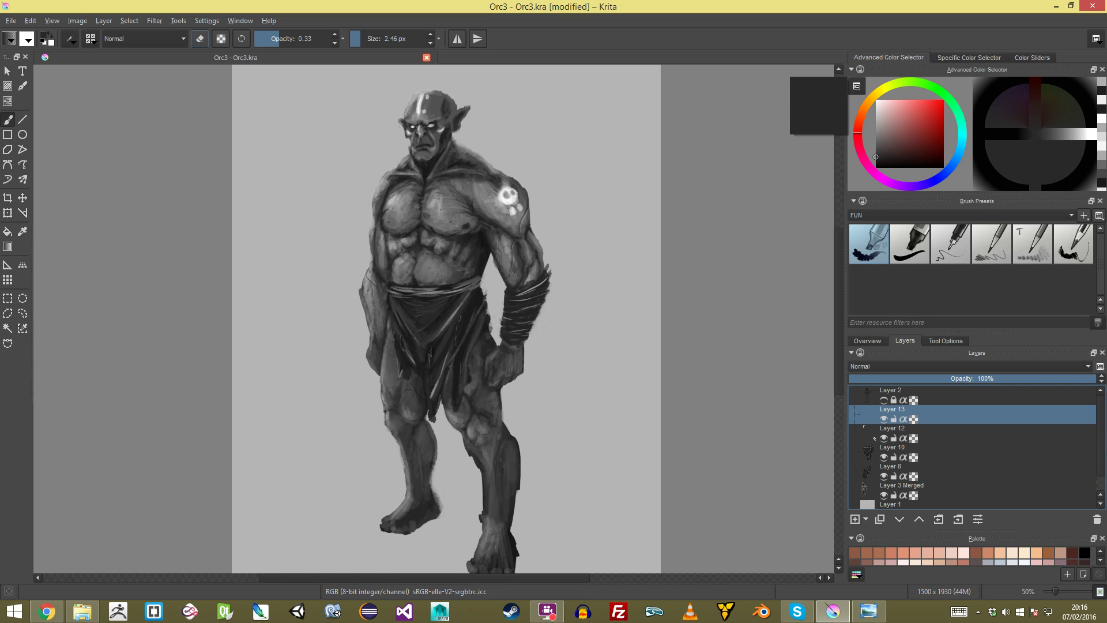
Step: Set the brush to 1.00 opacity and 9.98 px and paint near-black hair patches on both sides of the scalp
left_click_drag(491, 174, 513, 318)
left_click_drag(516, 306, 520, 217)
key("]")
scroll(523, 153, "up", 4)
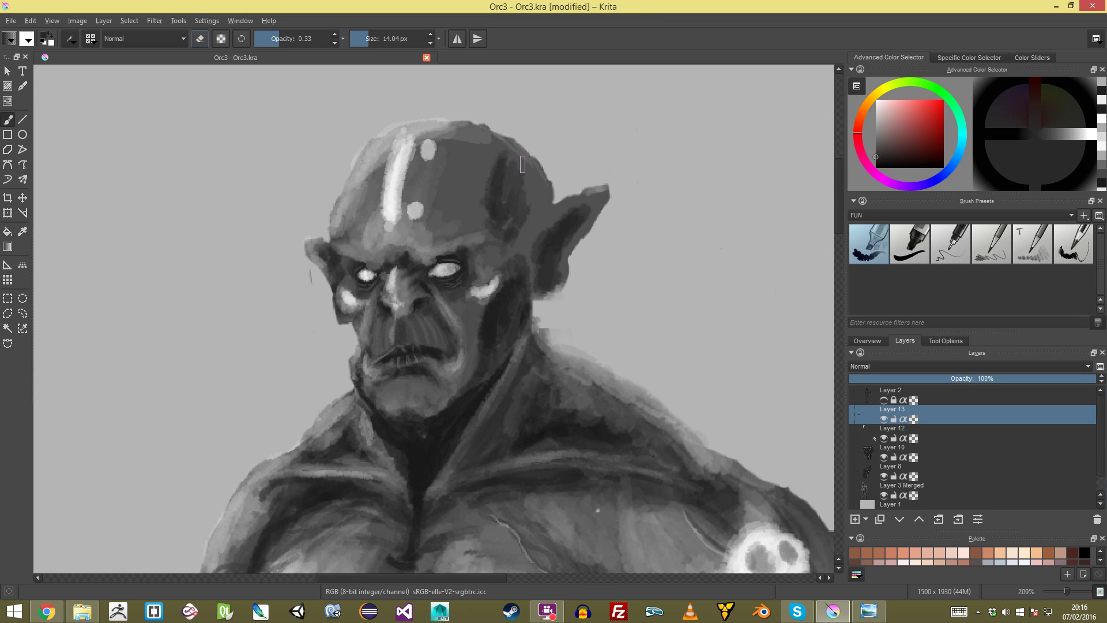
left_click(328, 39)
key("[")
mouse_move(491, 175)
left_mouse_down()
mouse_move(513, 167)
mouse_move(525, 196)
mouse_move(540, 183)
mouse_move(517, 225)
left_mouse_up()
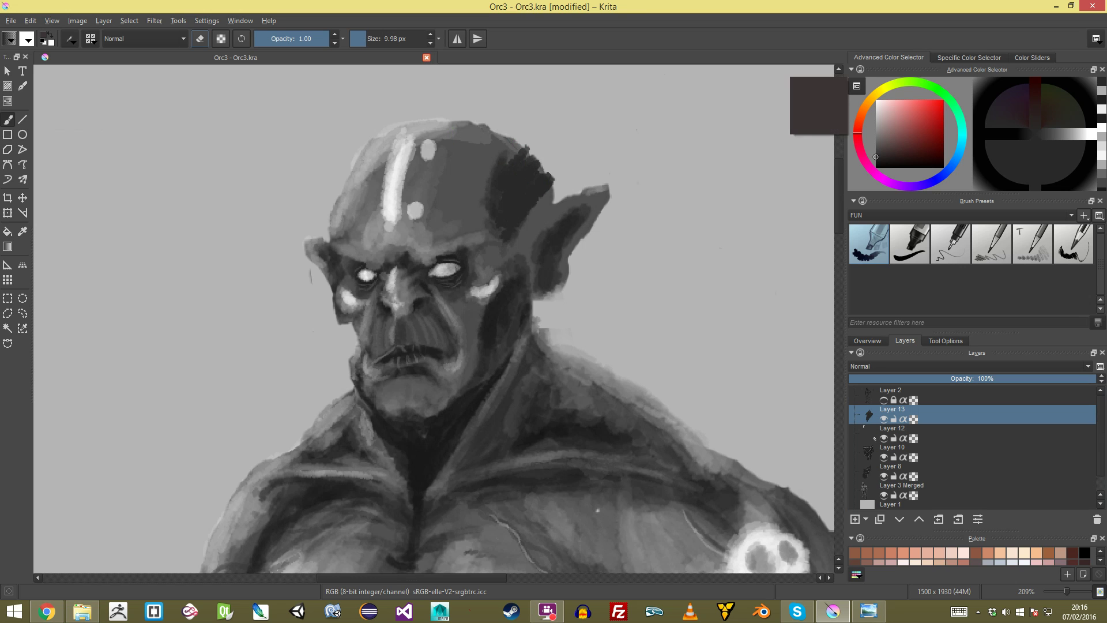
left_click(877, 163)
mouse_move(506, 179)
left_mouse_down()
mouse_move(538, 162)
mouse_move(506, 196)
mouse_move(530, 199)
mouse_move(525, 242)
left_mouse_up()
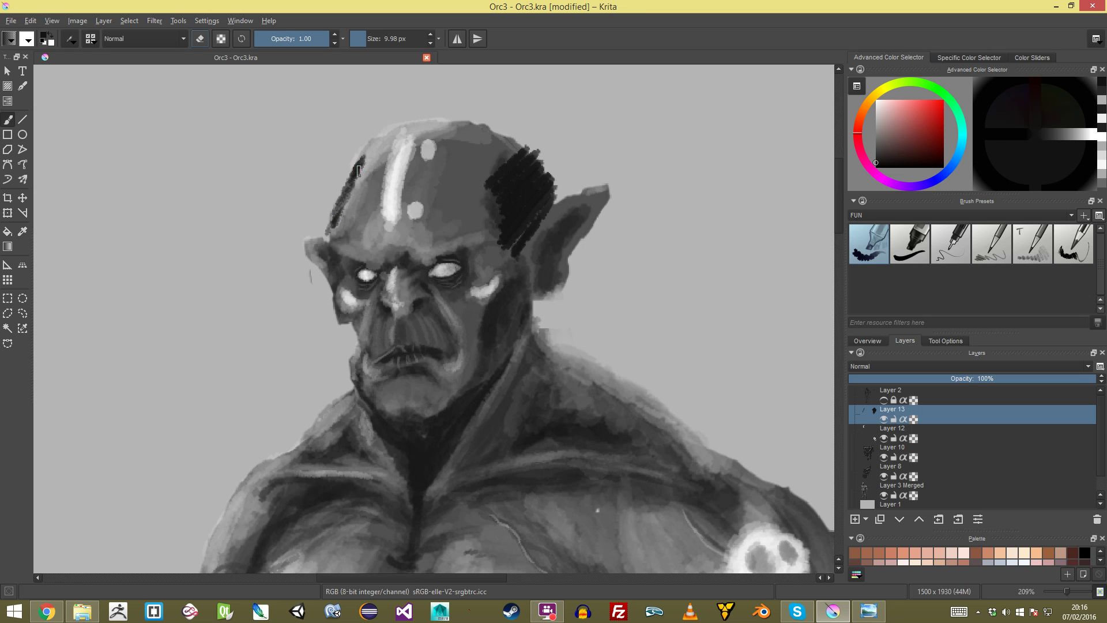
left_click_drag(353, 189, 363, 171)
Step: Try to paint a thick black mass of hair falling from behind the nearer ear across the chest with an 11.99 px brush
scroll(433, 319, "down", 5)
scroll(434, 319, "up", 4)
left_click_drag(437, 358, 434, 278)
key("bracketright")
mouse_move(522, 235)
left_mouse_down()
mouse_move(490, 318)
mouse_move(521, 272)
mouse_move(528, 328)
mouse_move(467, 420)
mouse_move(453, 416)
mouse_move(428, 443)
left_mouse_up()
left_click_drag(487, 315, 410, 443)
mouse_move(440, 386)
left_mouse_down()
mouse_move(440, 473)
mouse_move(440, 377)
left_mouse_up()
left_click_drag(474, 347, 489, 348)
left_click_drag(517, 306, 435, 448)
mouse_move(481, 401)
left_mouse_down()
mouse_move(527, 297)
mouse_move(471, 393)
left_mouse_up()
mouse_move(455, 378)
left_mouse_down()
mouse_move(450, 507)
mouse_move(447, 410)
left_mouse_up()
mouse_move(447, 388)
left_mouse_down()
mouse_move(432, 388)
mouse_move(467, 381)
mouse_move(419, 455)
mouse_move(470, 455)
mouse_move(486, 388)
mouse_move(448, 399)
left_mouse_up()
key("ctrl+z")
key("ctrl+z")
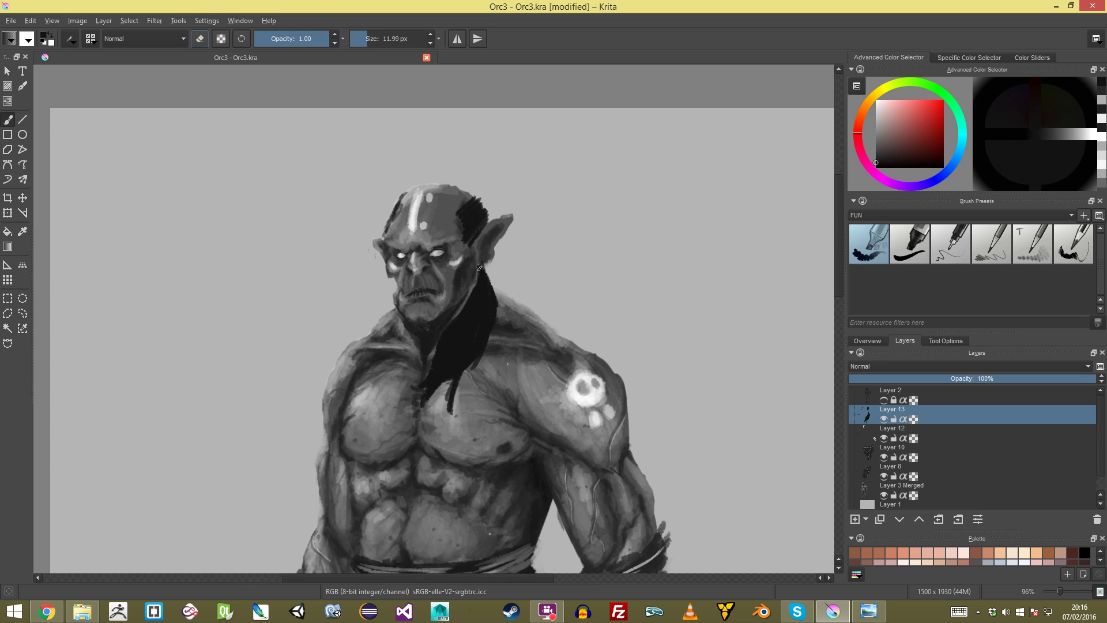
left_click_drag(454, 318, 434, 361)
Step: Undo the strokes of the thick black hair mass over the neck and chest
scroll(435, 318, "up", 5)
scroll(434, 318, "down", 5)
scroll(435, 319, "up", 4)
scroll(434, 319, "up", 2)
key("ctrl+z")
key("ctrl+z")
key("ctrl+z")
key("ctrl+z")
key("ctrl+z")
key("ctrl+z")
key("ctrl+z")
key("ctrl+z")
key("ctrl+z")
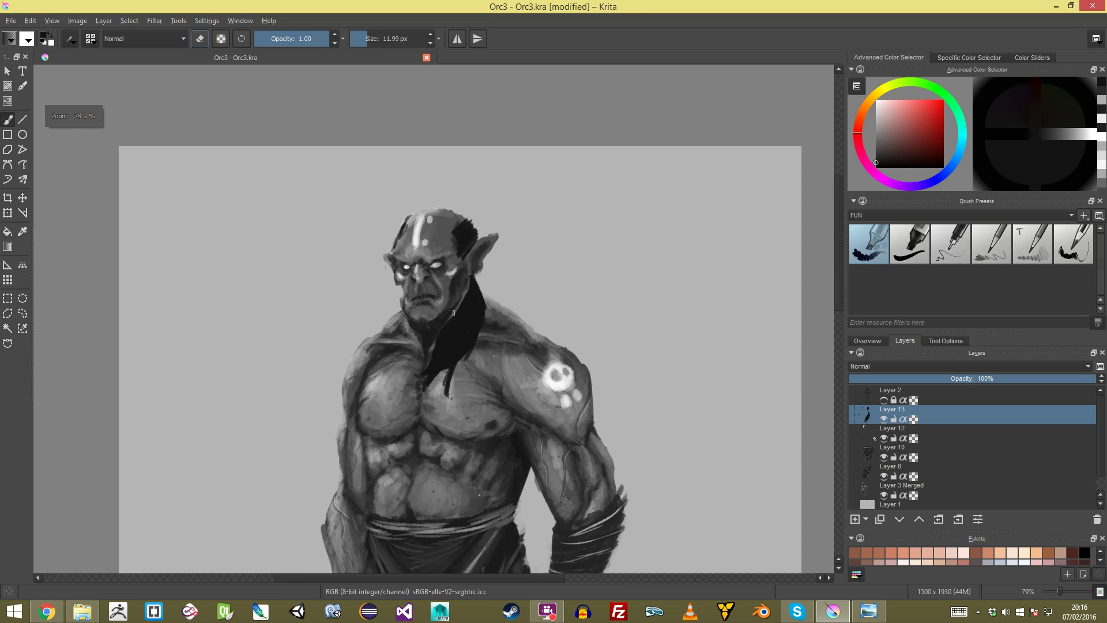
Step: Paint separate long black hair strands hanging from below the nearer ear over the collarbone and chest
mouse_move(476, 329)
left_mouse_down()
mouse_move(443, 364)
mouse_move(479, 320)
mouse_move(476, 288)
left_mouse_up()
left_click_drag(467, 295, 457, 318)
mouse_move(471, 272)
left_mouse_down()
mouse_move(479, 318)
mouse_move(474, 303)
mouse_move(463, 309)
mouse_move(481, 367)
left_mouse_up()
left_click_drag(479, 300, 494, 408)
Step: Paint long black hair strands falling from the far side of the jaw down over the far chest muscle
left_click_drag(406, 322, 385, 385)
left_click_drag(409, 324, 397, 447)
key("minus")
key("minus")
key("minus")
scroll(433, 319, "down", 2)
scroll(433, 319, "up", 5)
left_click_drag(393, 330, 348, 453)
left_click_drag(374, 370, 353, 431)
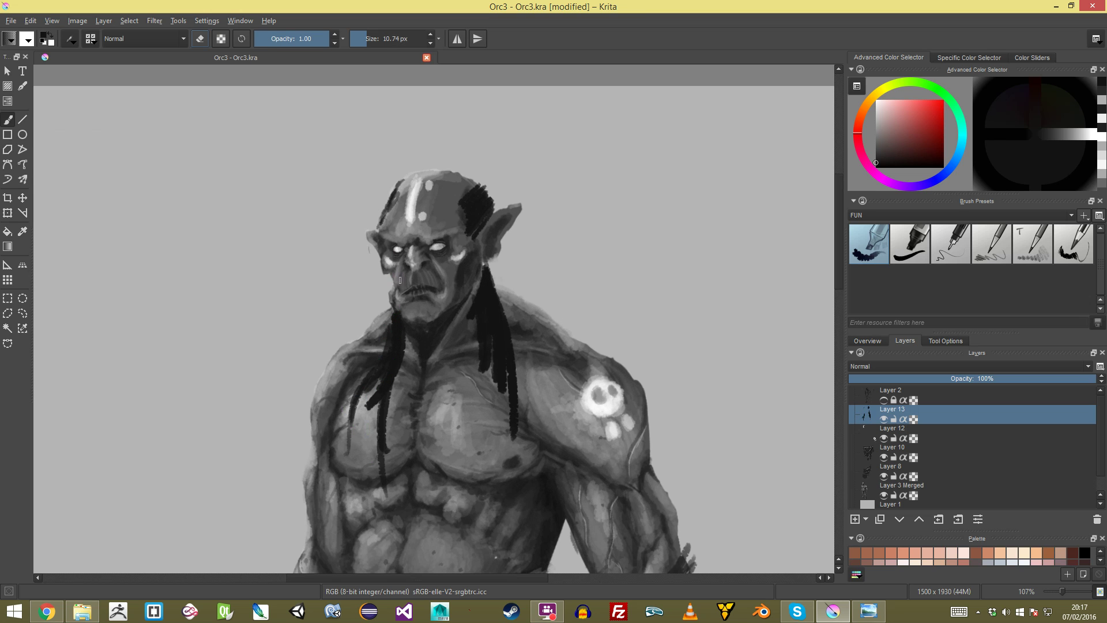
Step: Enlarge the brush and add black strands sweeping from the neck outward over the nearer shoulder
scroll(434, 319, "down", 2)
scroll(434, 319, "up", 2)
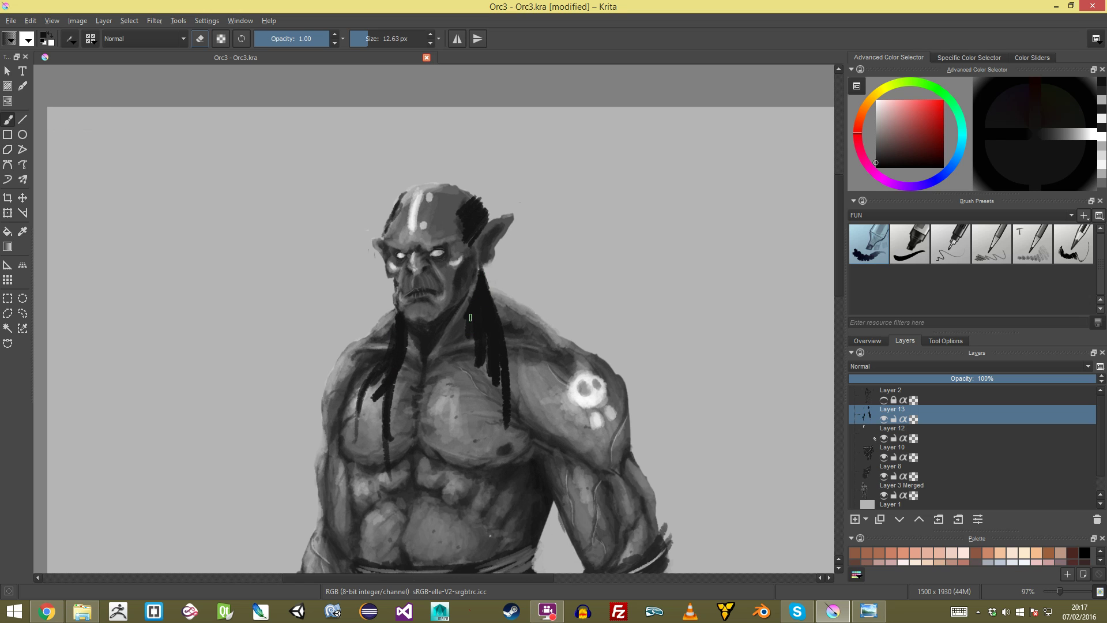
left_click_drag(497, 306, 524, 326)
scroll(534, 329, "down", 5)
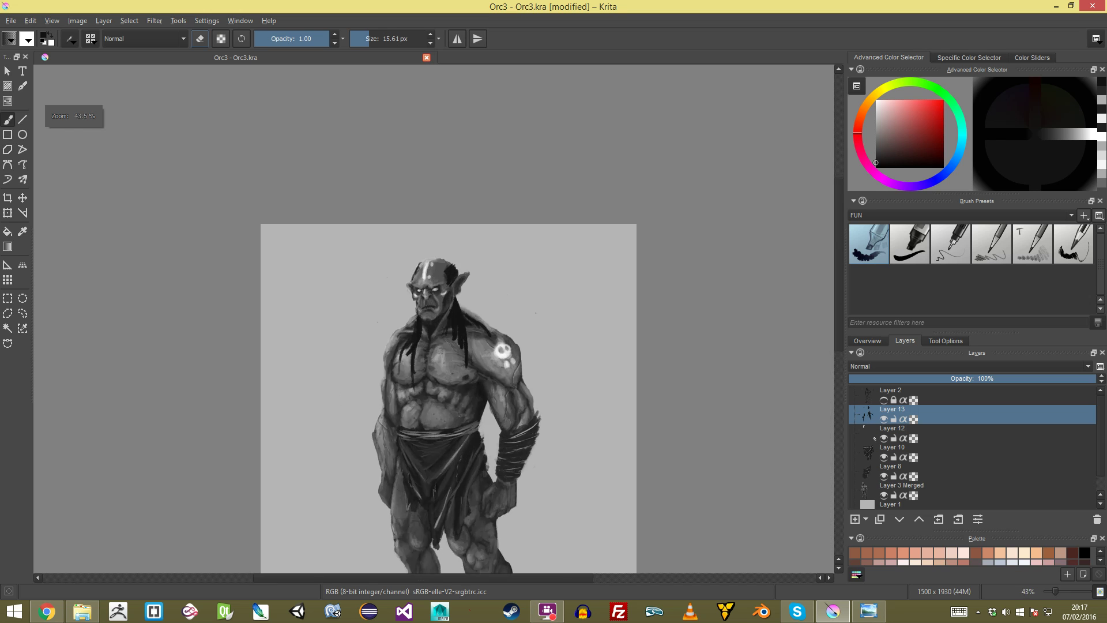
scroll(435, 319, "up", 1)
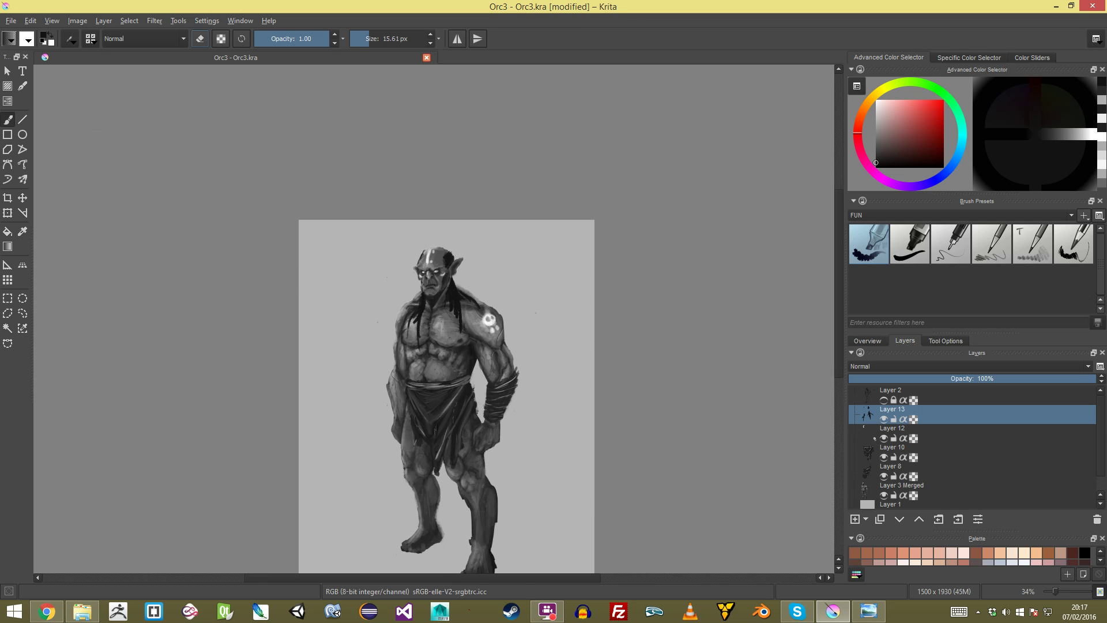
Step: Sample a mid-grey skin tone, reduce the brush to 7.10 px and paint light streaks along the far hair strands
left_click_drag(427, 375, 437, 317)
scroll(435, 319, "up", 5)
left_click_drag(533, 217, 518, 350)
left_click(518, 350, "ctrl")
left_click(530, 372, "ctrl")
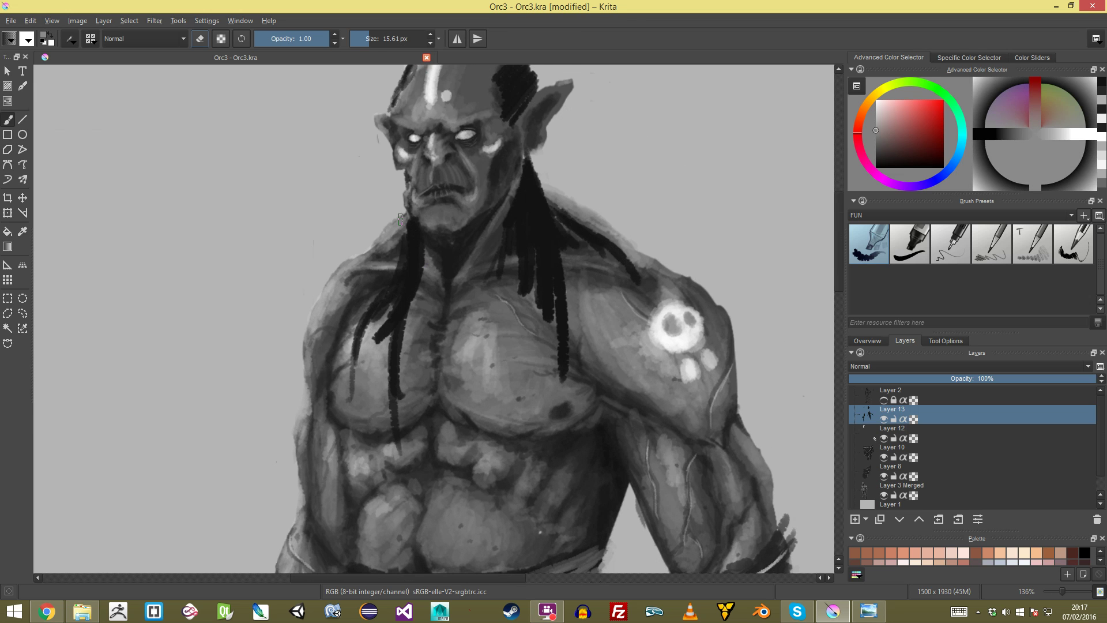
key("bracketleft")
key("bracketleft")
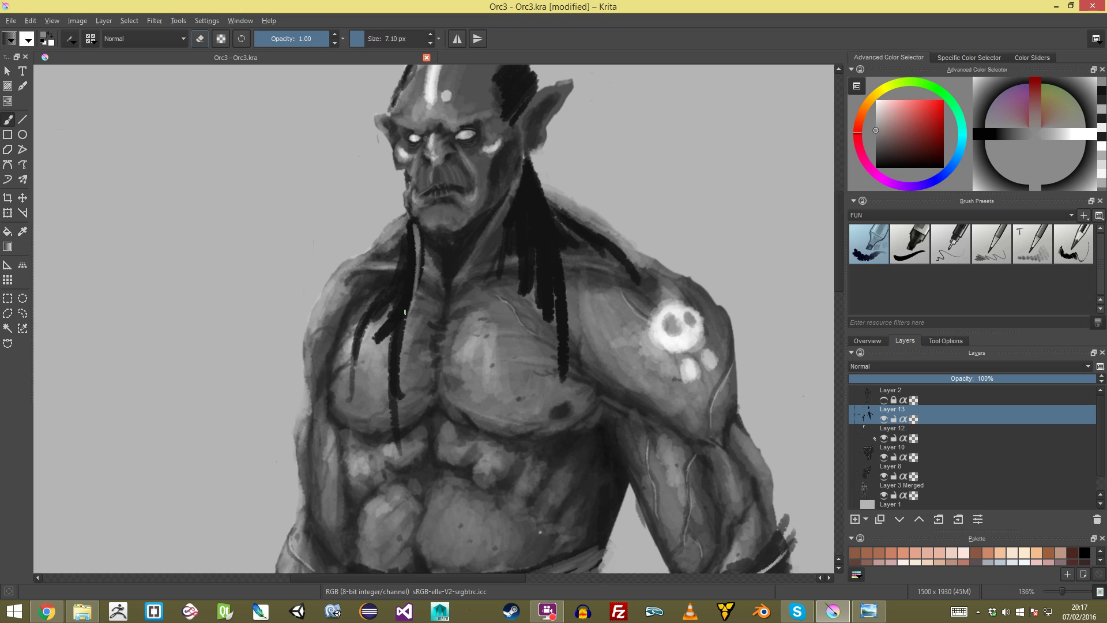
left_click_drag(412, 238, 404, 311)
mouse_move(412, 219)
left_mouse_down()
mouse_move(400, 311)
mouse_move(397, 271)
mouse_move(375, 313)
left_mouse_up()
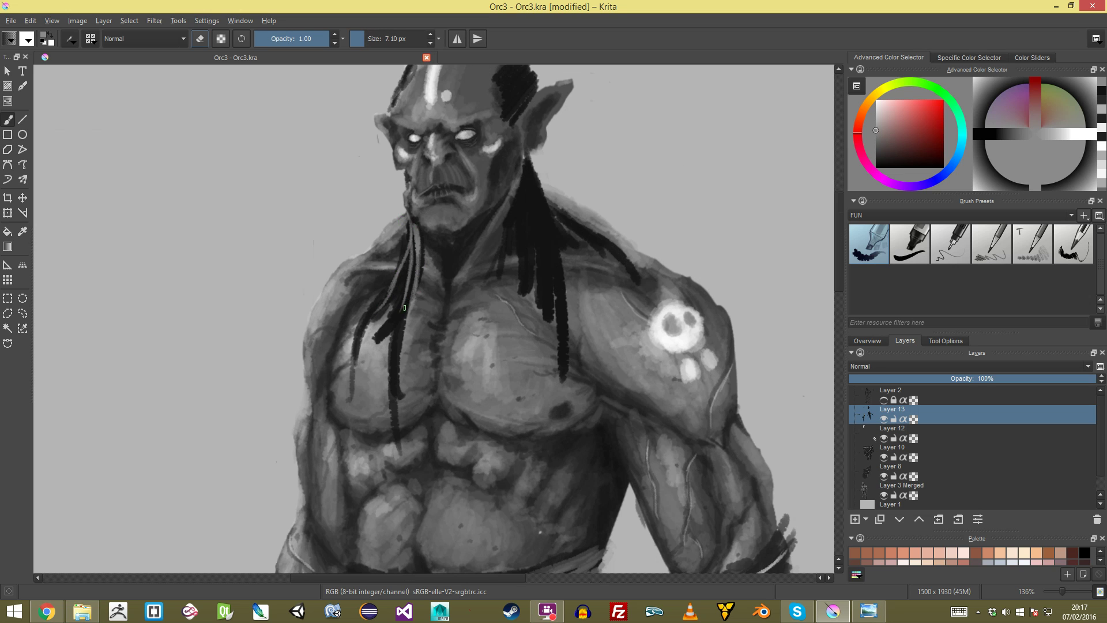
Step: Paint mid-grey streaks along the nearer hair strands, the strand over the shoulder and the scalp hair
left_click_drag(527, 168, 527, 260)
mouse_move(537, 195)
left_mouse_down()
mouse_move(547, 274)
mouse_move(564, 303)
mouse_move(555, 263)
left_mouse_up()
left_click_drag(557, 256, 565, 326)
left_click_drag(534, 200, 548, 272)
left_click_drag(547, 272, 551, 326)
left_click_drag(542, 195, 625, 254)
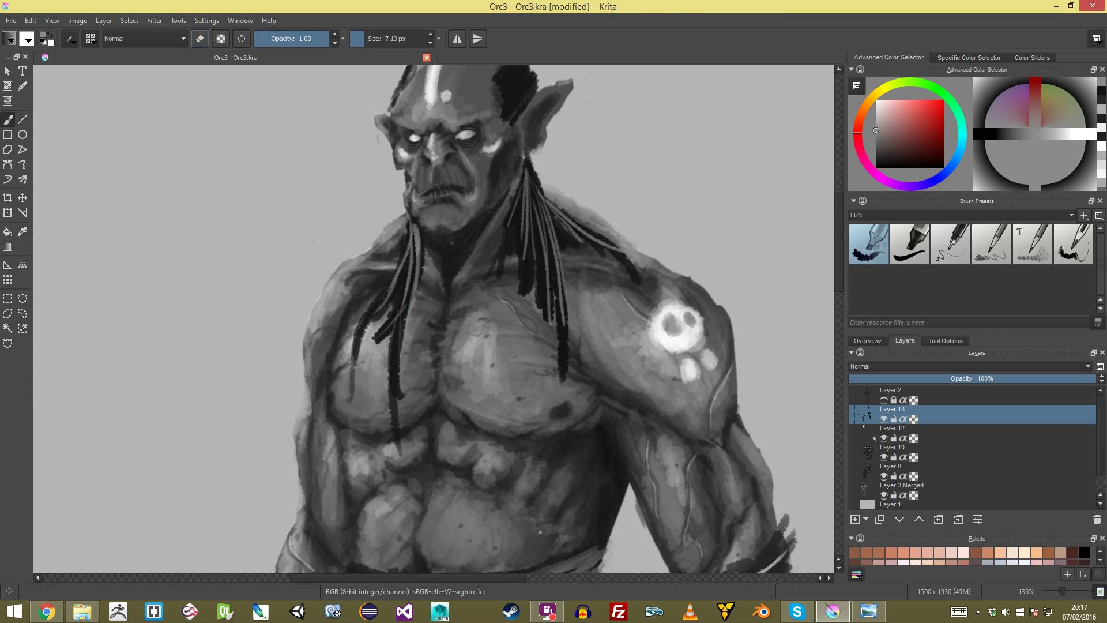
left_click_drag(545, 167, 595, 312)
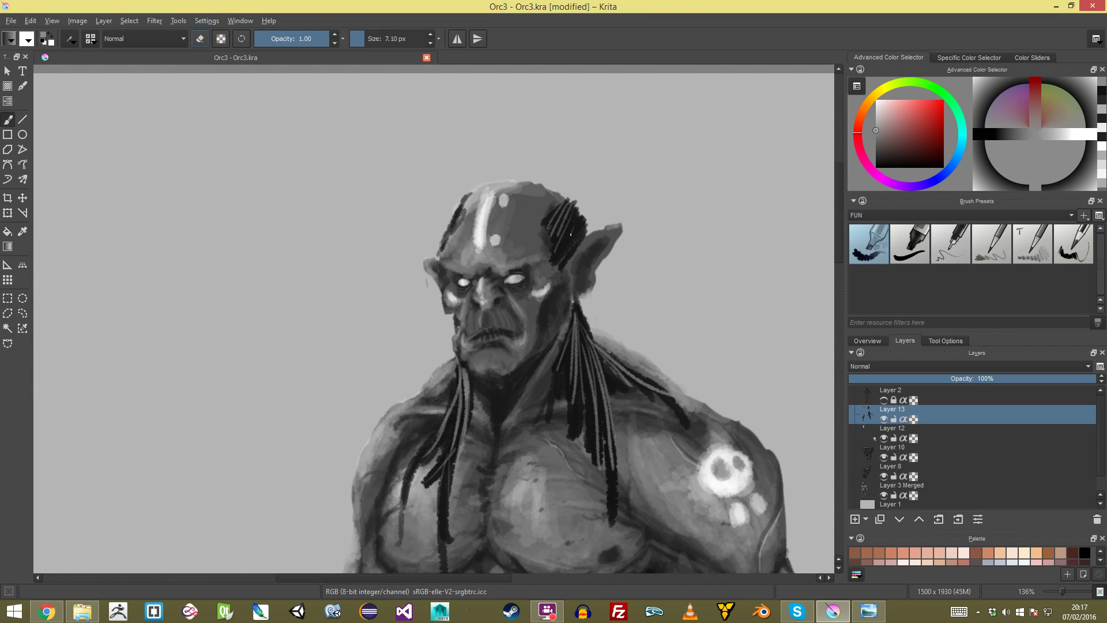
mouse_move(445, 236)
left_mouse_down()
mouse_move(445, 294)
mouse_move(445, 209)
left_mouse_up()
left_click_drag(444, 208, 390, 203)
Step: Sample the near-black hair tone and mute the grey streaks in the scalp hair at 0.49 opacity and 17.31 px
left_click(513, 234, "ctrl")
left_click_drag(506, 245, 518, 245)
key("o")
key("o")
key("o")
key("o")
key("o")
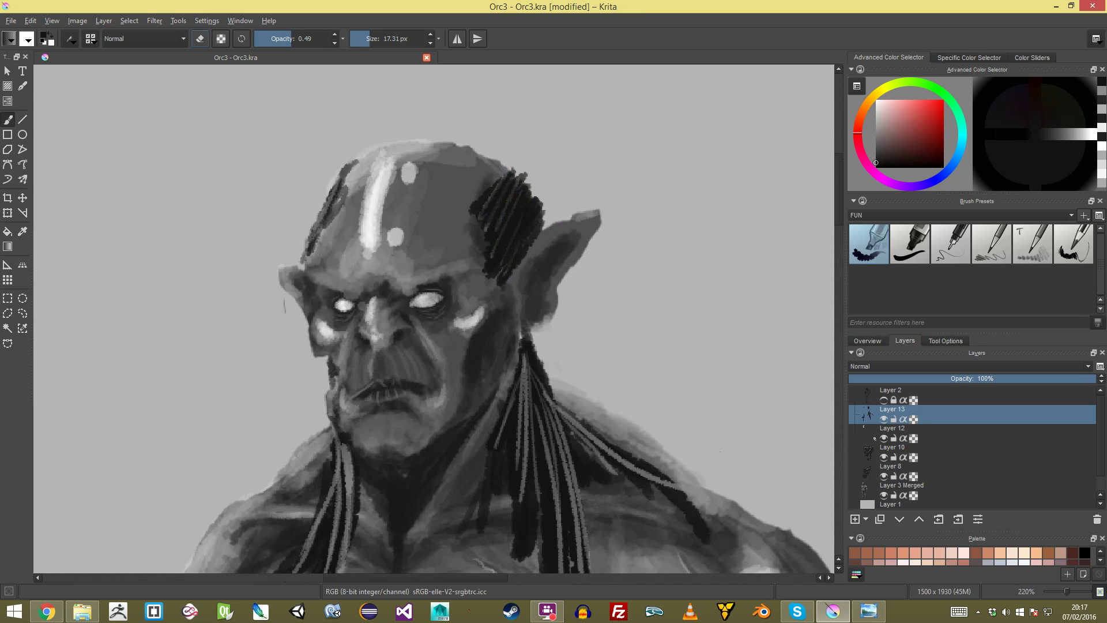
Step: Glaze near-black strokes over the nearer hair strands and the shoulder strand to soften their grey streaks
scroll(508, 257, "down", 3)
mouse_move(521, 237)
left_mouse_down()
mouse_move(519, 342)
mouse_move(524, 323)
left_mouse_up()
left_click_drag(534, 254, 557, 383)
left_click_drag(544, 266, 583, 436)
left_click_drag(565, 314, 592, 503)
key("[")
mouse_move(554, 271)
left_mouse_down()
mouse_move(600, 324)
mouse_move(612, 318)
mouse_move(669, 346)
left_mouse_up()
Step: Reduce the brush to 10.82 px and darken the grey streaks in the hair strands on the far side
key("bracketleft")
key("bracketleft")
key("bracketleft")
mouse_move(334, 306)
left_mouse_down()
mouse_move(349, 387)
mouse_move(332, 408)
mouse_move(309, 407)
left_mouse_up()
left_click_drag(335, 334, 297, 441)
mouse_move(317, 378)
left_mouse_down()
mouse_move(277, 459)
mouse_move(311, 510)
left_mouse_up()
left_click_drag(341, 305, 348, 345)
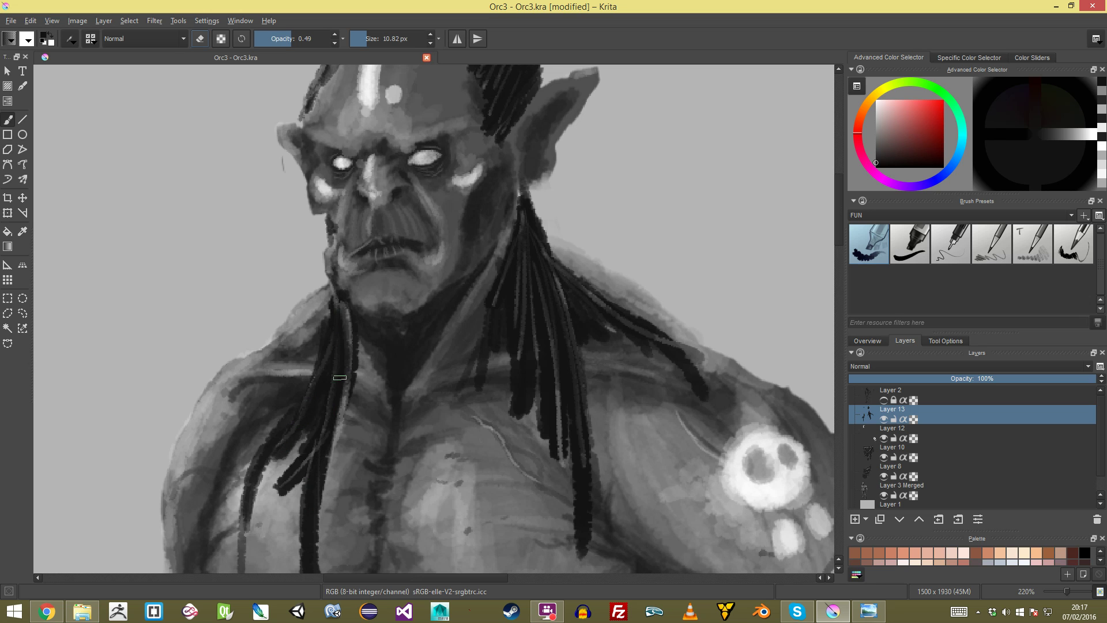
Step: Turn on erase mode with a 4.16 px brush and thin the ends of the far hair strands over the chest
key("minus")
key("minus")
key("minus")
key("minus")
key("minus")
key("minus")
key("minus")
key("minus")
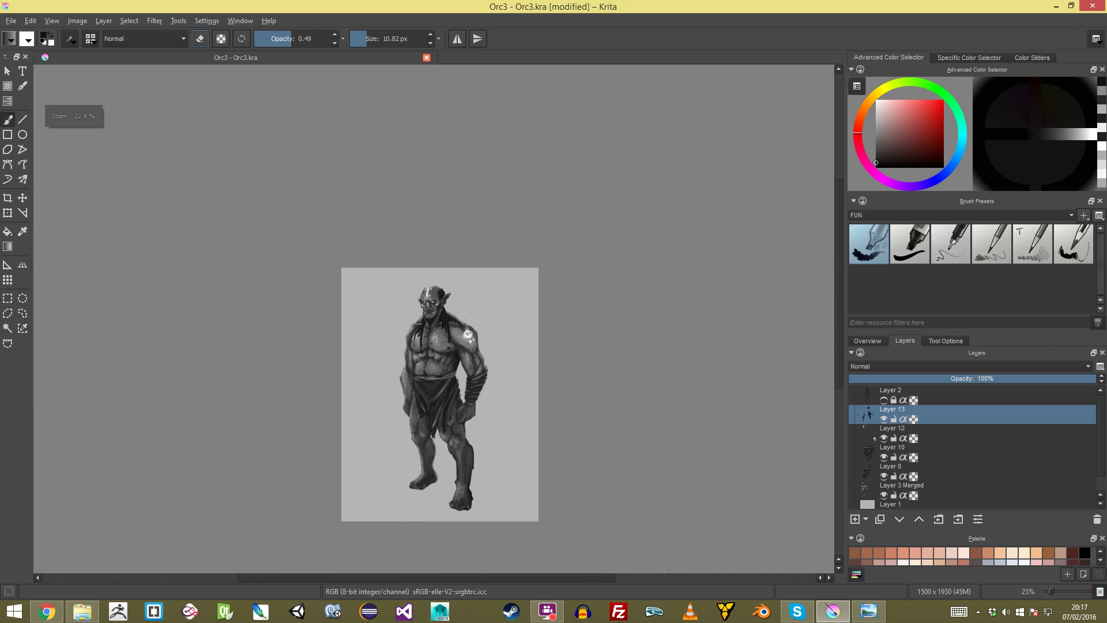
scroll(429, 325, "up", 4)
scroll(392, 398, "up", 3)
key("e")
left_click_drag(378, 289, 370, 296)
left_click_drag(402, 356, 406, 377)
mouse_move(393, 443)
left_mouse_down()
mouse_move(399, 488)
mouse_move(390, 387)
left_mouse_up()
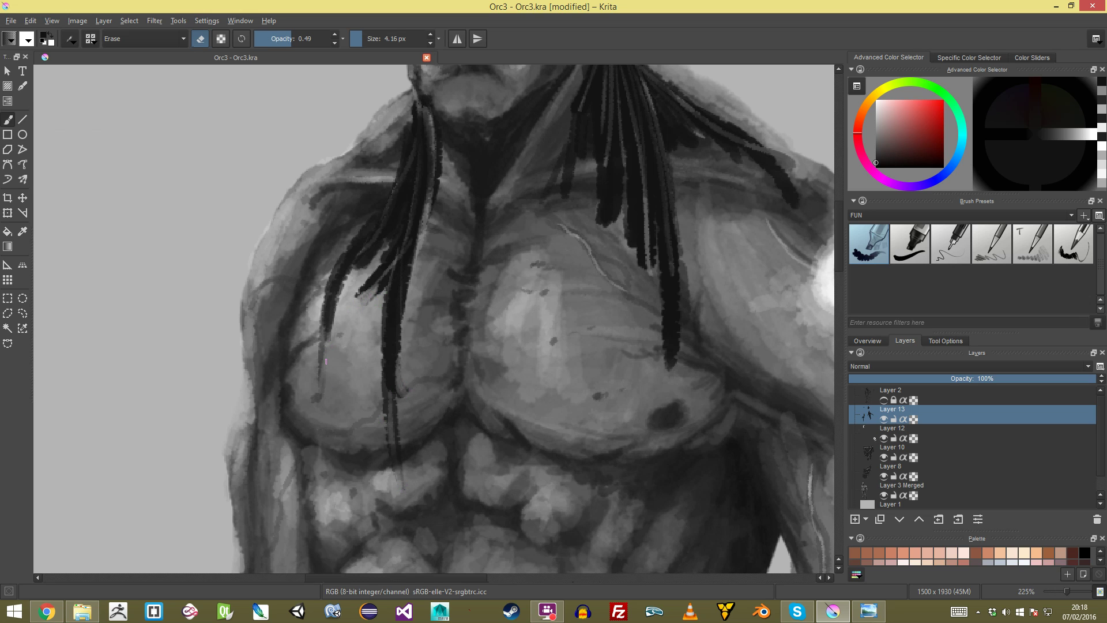
Step: Erase the ends of the nearer hair strands into tapered tips and return the brush to normal painting
mouse_move(667, 369)
left_mouse_down()
mouse_move(670, 308)
mouse_move(675, 325)
left_mouse_up()
left_click_drag(646, 231, 644, 267)
left_click_drag(633, 200, 638, 248)
left_click_drag(632, 208, 627, 246)
left_click_drag(613, 192, 605, 231)
mouse_move(608, 195)
left_mouse_down()
mouse_move(600, 227)
mouse_move(534, 325)
mouse_move(465, 384)
left_mouse_up()
mouse_move(428, 330)
left_mouse_down()
mouse_move(427, 410)
mouse_move(428, 333)
left_mouse_up()
key("e")
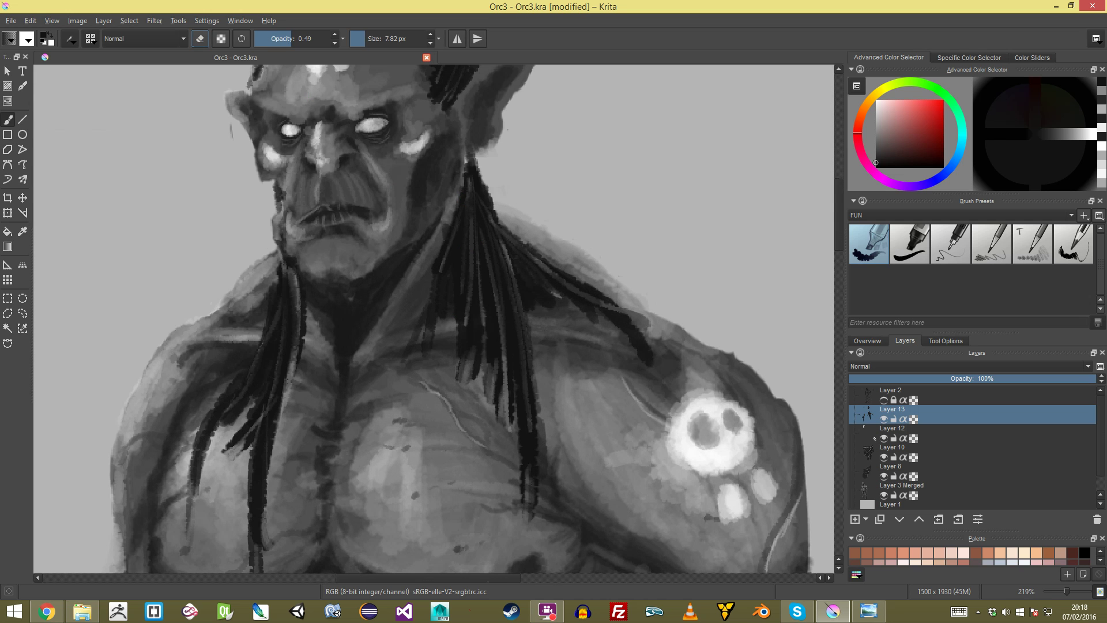
Step: Restore the brush to 1.00 opacity, sample a dark grey at 9.01 px and paint subtle strands within the nearer hair
left_click_drag(307, 40, 340, 42)
key("bracketright")
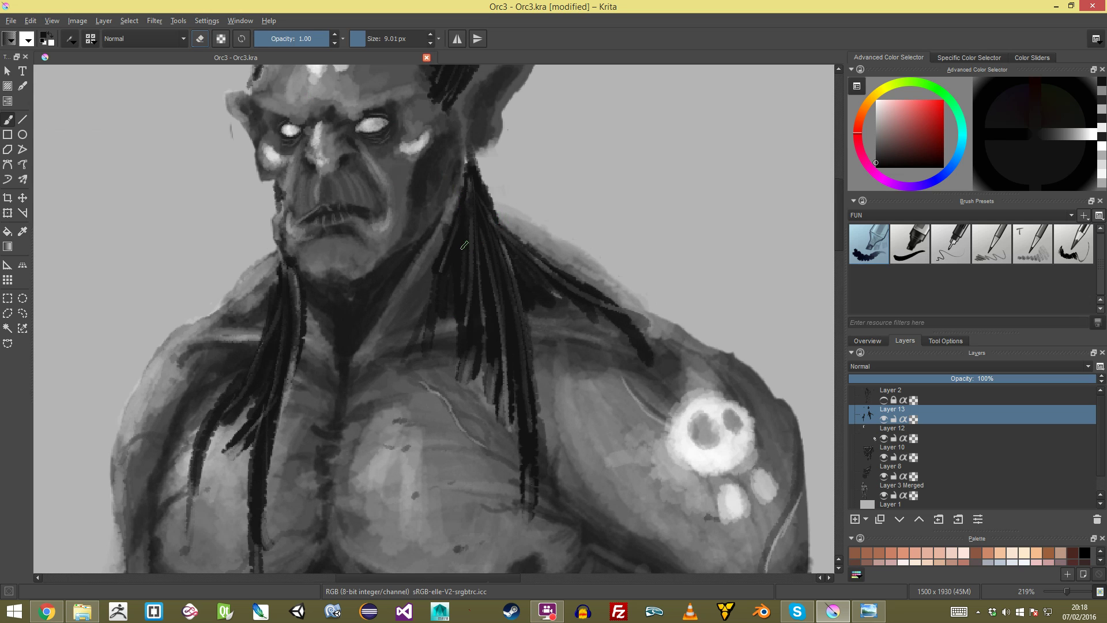
left_click(504, 275, "ctrl")
mouse_move(468, 192)
left_mouse_down()
mouse_move(463, 286)
mouse_move(476, 311)
left_mouse_up()
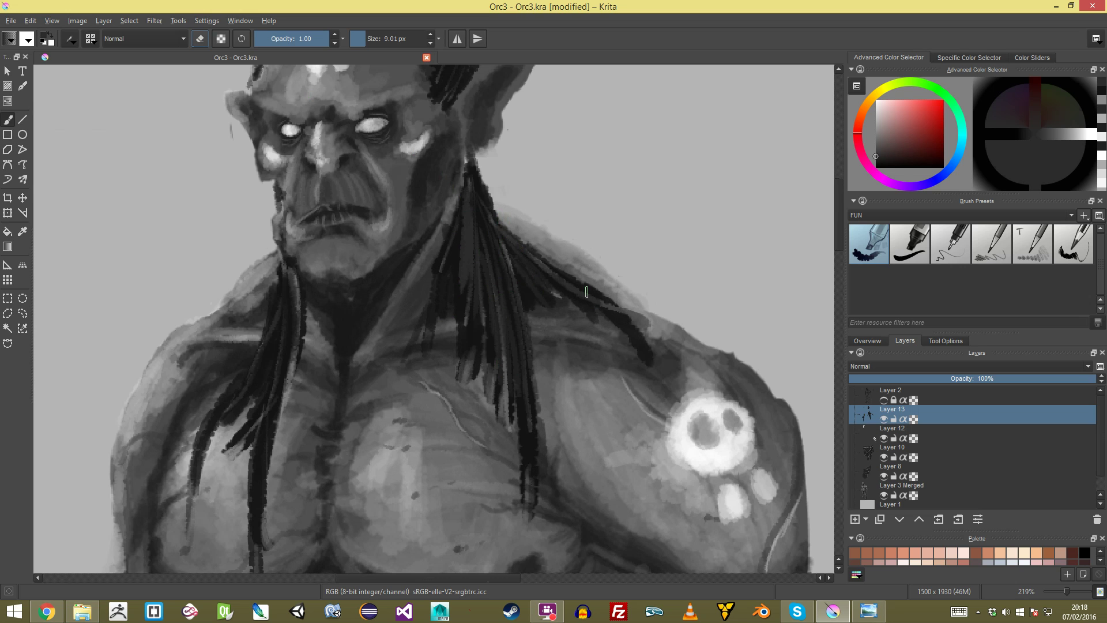
left_click_drag(521, 236, 565, 409)
mouse_move(499, 260)
left_mouse_down()
mouse_move(503, 228)
mouse_move(491, 221)
left_mouse_up()
scroll(492, 185, "down", 5)
scroll(491, 185, "up", 6)
mouse_move(524, 209)
left_mouse_down()
mouse_move(493, 239)
mouse_move(515, 169)
left_mouse_up()
scroll(483, 191, "down", 6)
scroll(484, 191, "up", 4)
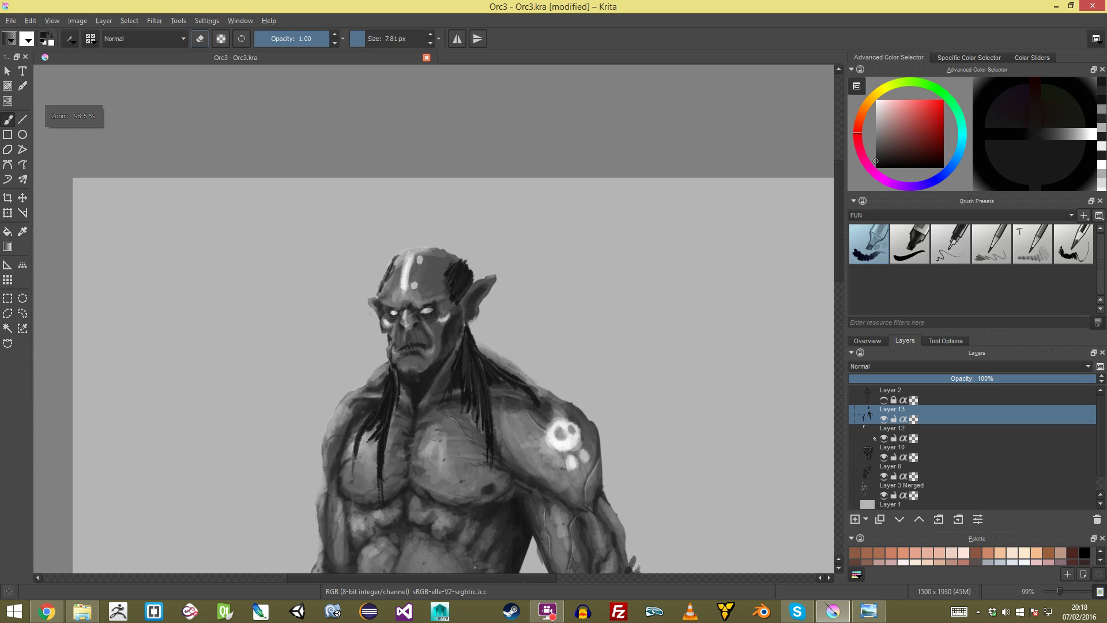
Step: Try erasing at the edge of the hair on the head, undo the last two strokes and return to normal painting
key("e")
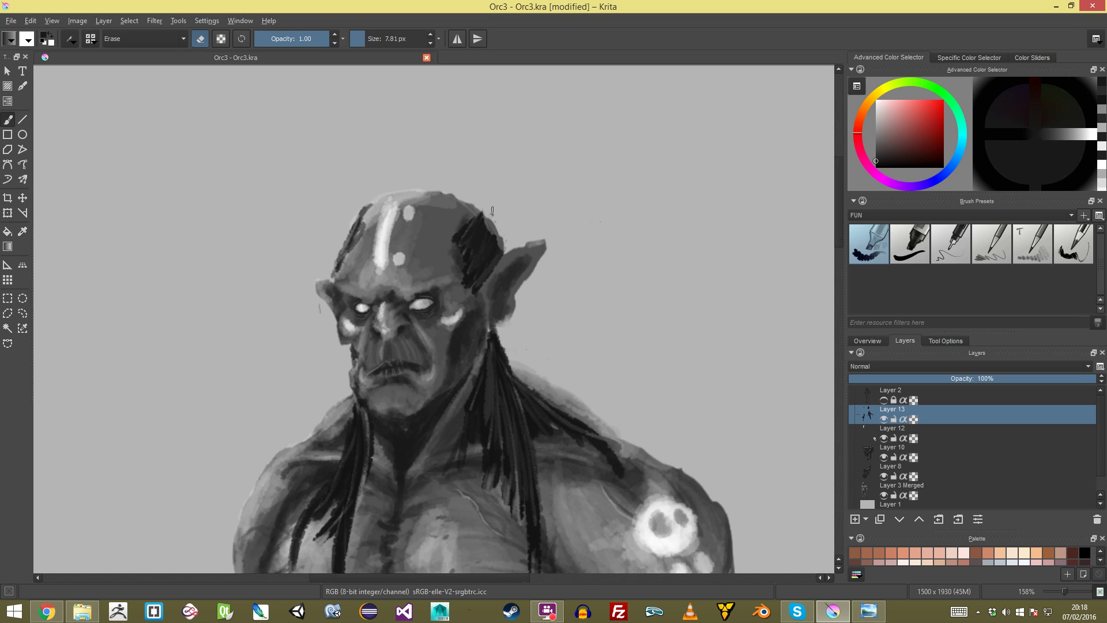
key("ctrl+z")
key("ctrl+z")
key("e")
Step: Paint short wispy dark hairs on both ears with a small brush of about 5.16 px
scroll(434, 318, "down", 4)
scroll(434, 319, "up", 5)
left_click_drag(390, 463, 422, 280)
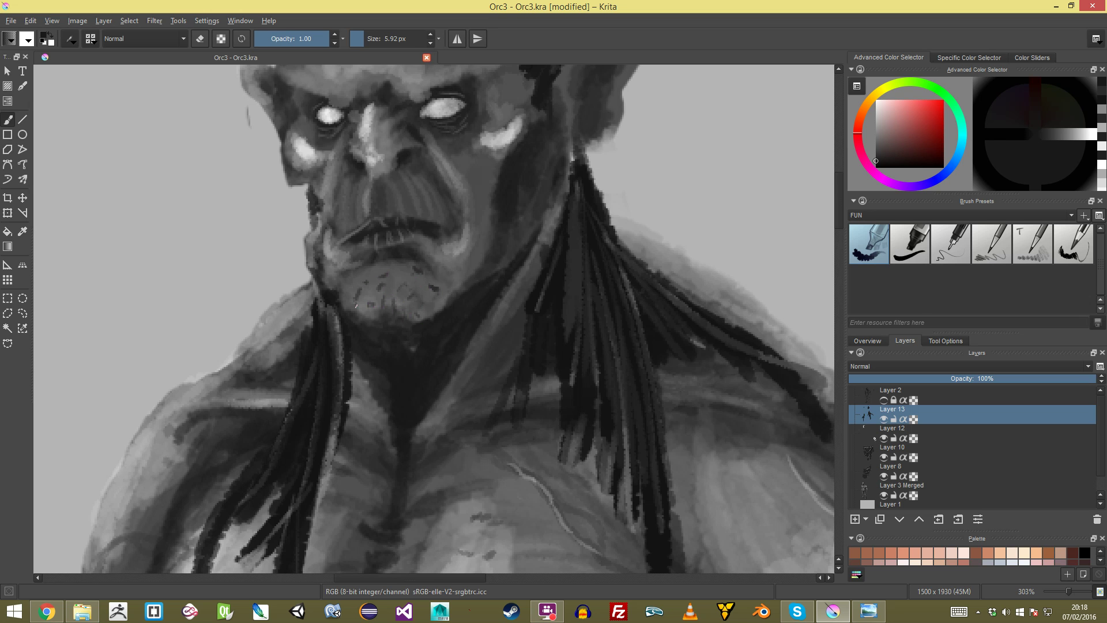
scroll(396, 290, "down", 5)
scroll(396, 290, "up", 5)
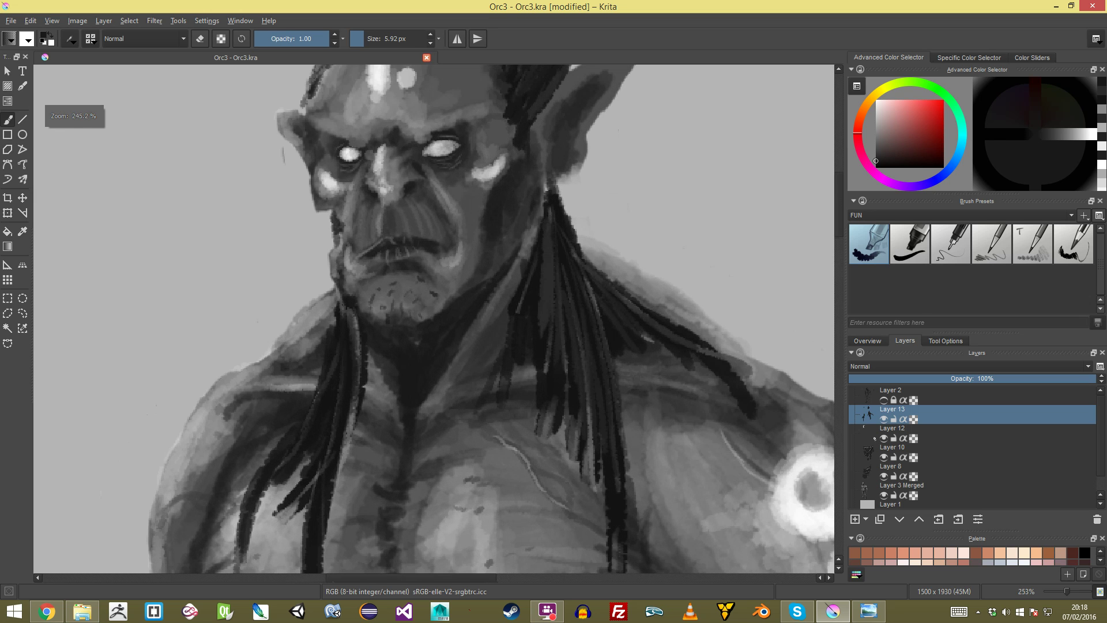
scroll(474, 231, "up", 3)
mouse_move(619, 160)
left_mouse_down()
mouse_move(638, 136)
mouse_move(593, 182)
mouse_move(584, 220)
mouse_move(626, 225)
left_mouse_up()
key("bracketleft")
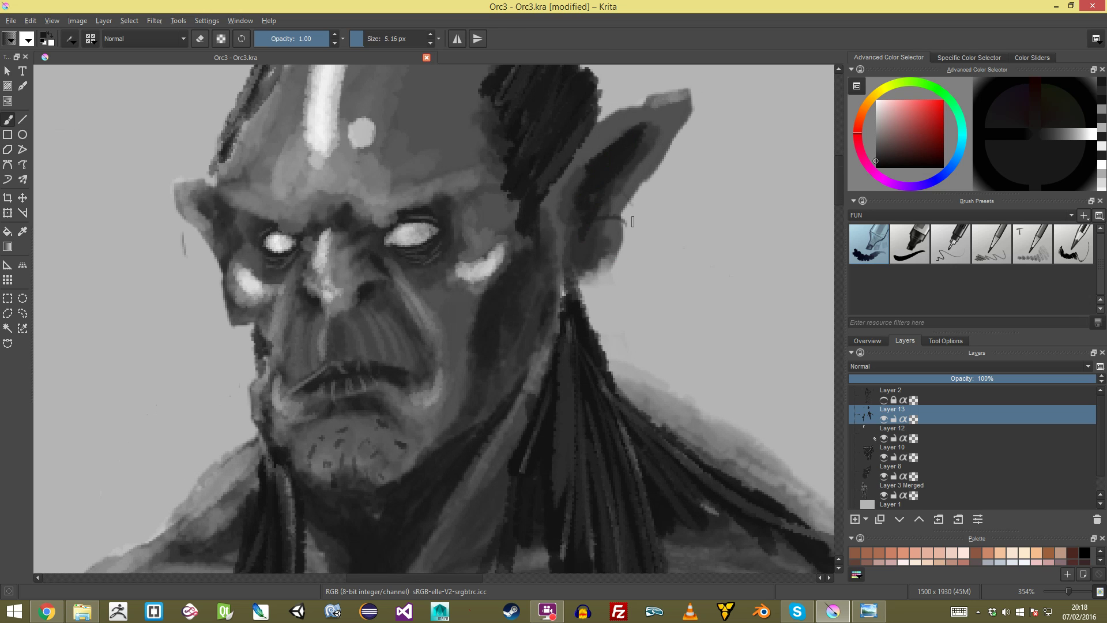
mouse_move(666, 142)
left_mouse_down()
mouse_move(577, 299)
mouse_move(519, 150)
left_mouse_up()
left_click_drag(236, 227, 216, 231)
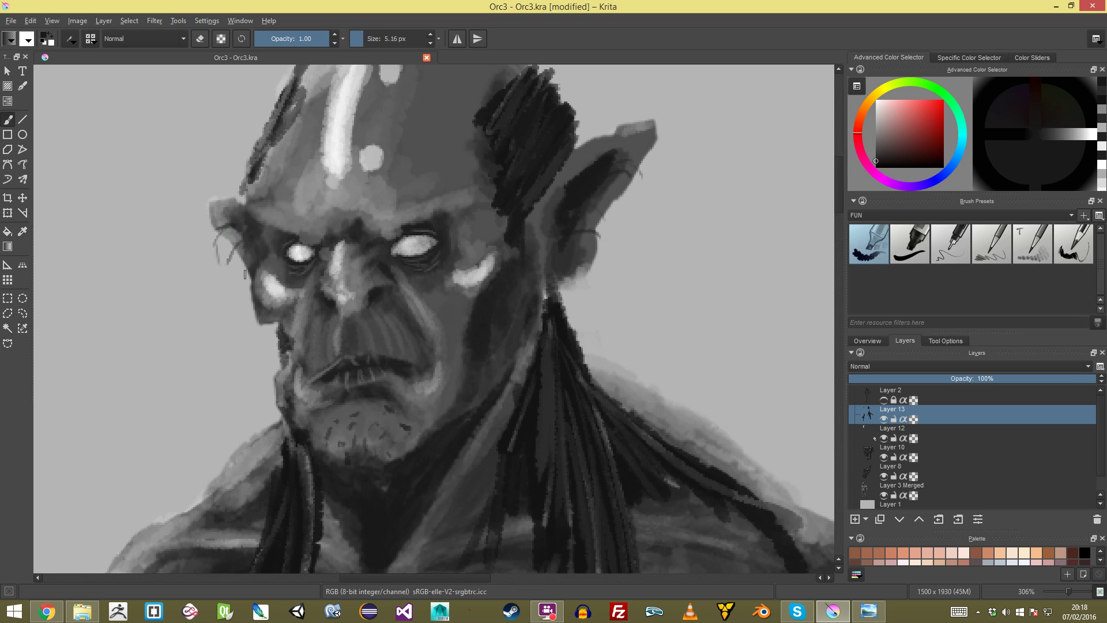
Step: Lengthen the front hair strand down past the chest muscle with a 9.77 px dark brush
scroll(244, 268, "down", 5)
mouse_move(434, 242)
left_mouse_down()
mouse_move(434, 403)
mouse_move(427, 257)
left_mouse_up()
left_click_drag(383, 418, 412, 306)
left_click_drag(412, 305, 424, 404)
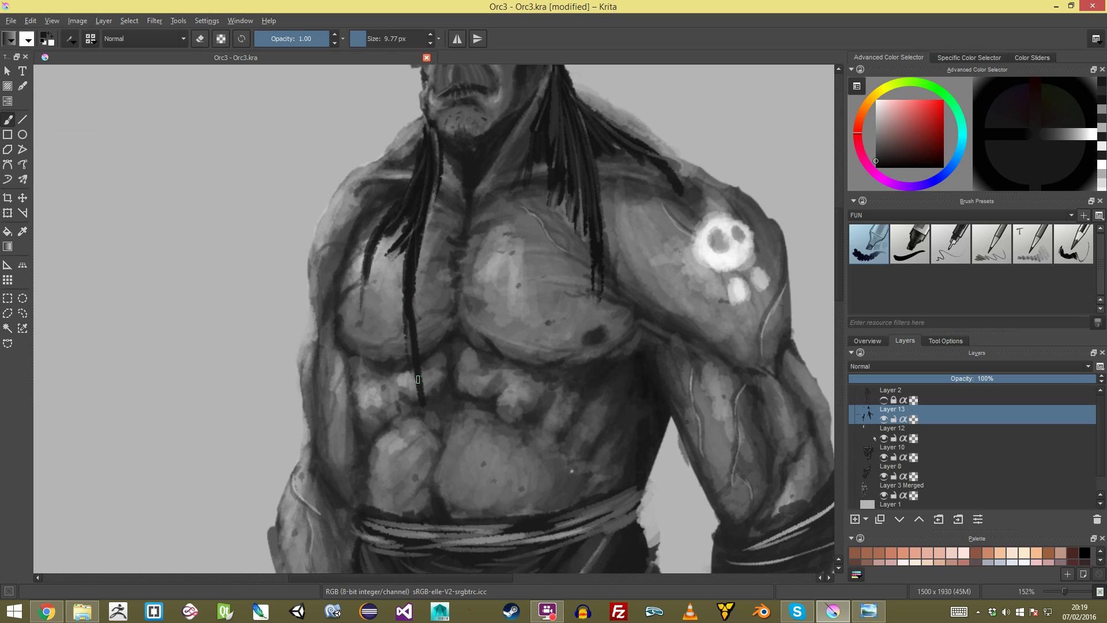
scroll(423, 403, "down", 6)
scroll(423, 403, "up", 4)
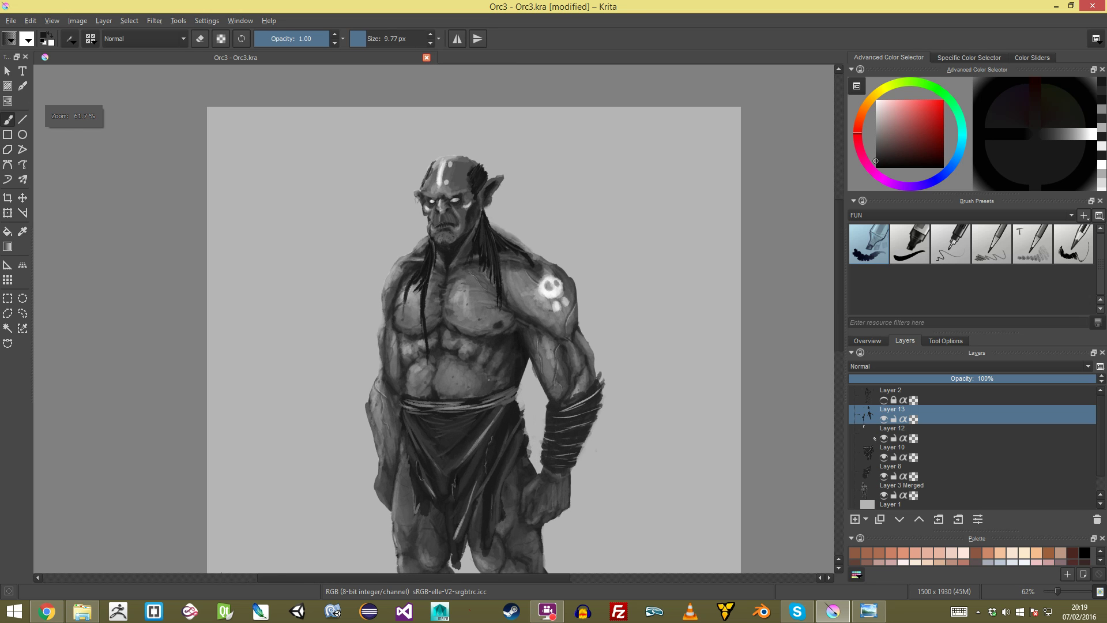
scroll(497, 348, "up", 3)
left_click_drag(403, 173, 405, 232)
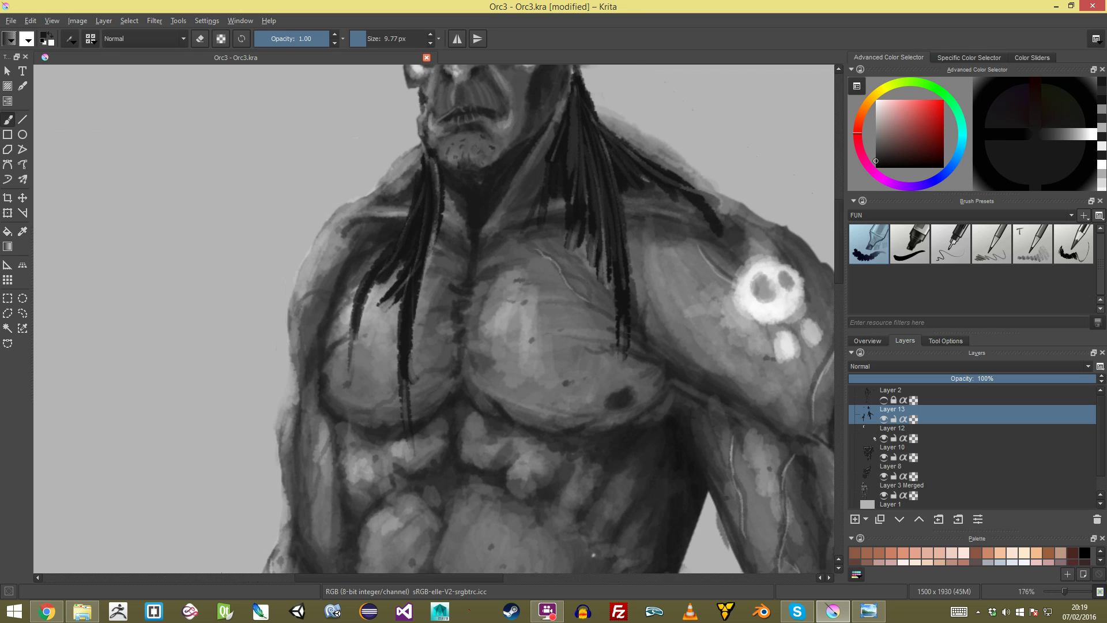
Step: Set the brush to 0.33 opacity and 24.41 px and softly darken the hair on the side away from the skull mark
left_click(279, 39)
key("bracketright")
key("bracketright")
key("bracketright")
left_click_drag(442, 185, 446, 223)
left_click_drag(433, 225, 425, 286)
left_click_drag(432, 246, 422, 304)
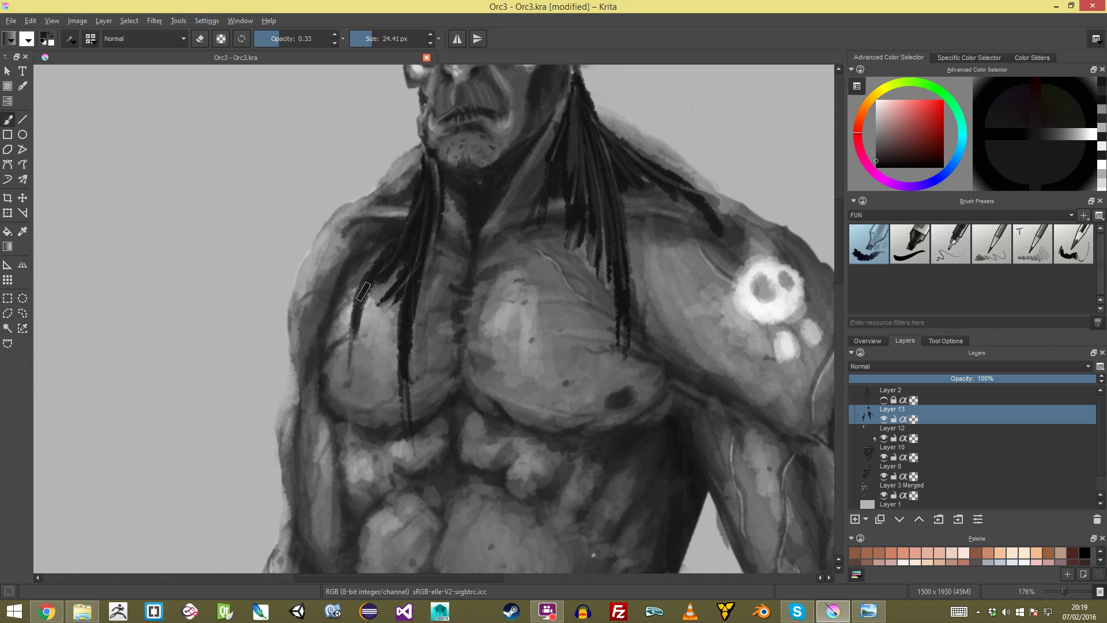
left_click_drag(385, 273, 367, 330)
mouse_move(397, 297)
left_mouse_down()
mouse_move(389, 323)
mouse_move(412, 419)
left_mouse_up()
left_click_drag(409, 362, 413, 412)
Step: Softly darken the hair strands on the skull-marked shoulder's side with the same low-opacity brush
left_click_drag(557, 233, 523, 276)
left_click_drag(516, 217, 507, 279)
left_click_drag(526, 241, 539, 292)
left_click_drag(558, 237, 586, 398)
left_click_drag(593, 279, 596, 321)
mouse_move(609, 241)
left_mouse_down()
mouse_move(660, 252)
mouse_move(697, 329)
left_mouse_up()
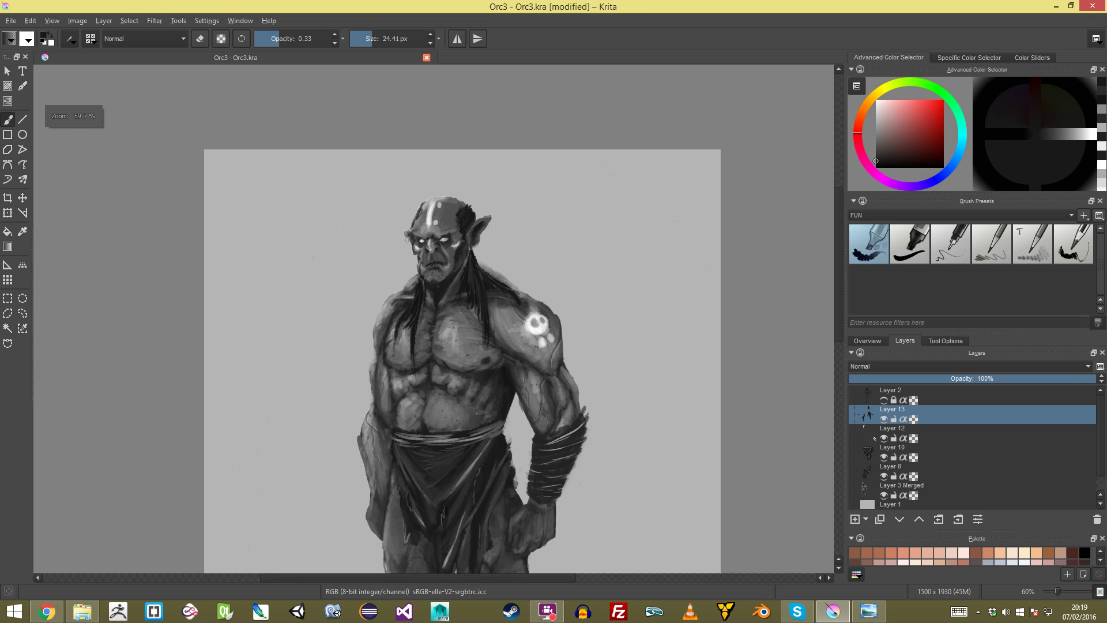
scroll(368, 226, "down", 2)
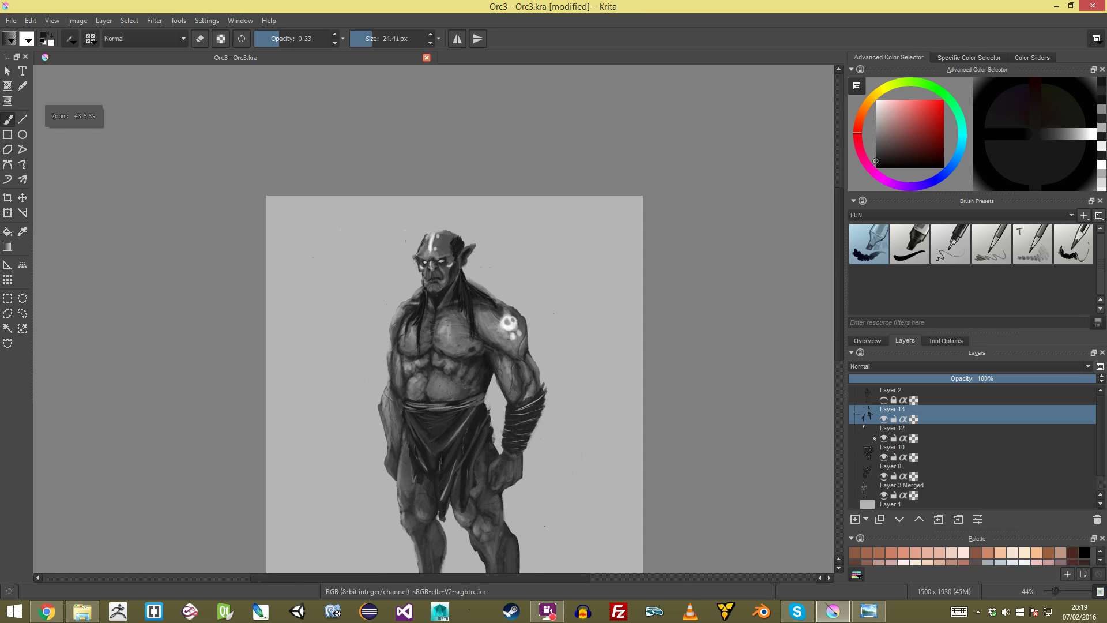
Step: Sample the white of the skull mark and paint three beads on the front hair strand at 1.00 opacity
scroll(415, 392, "up", 7)
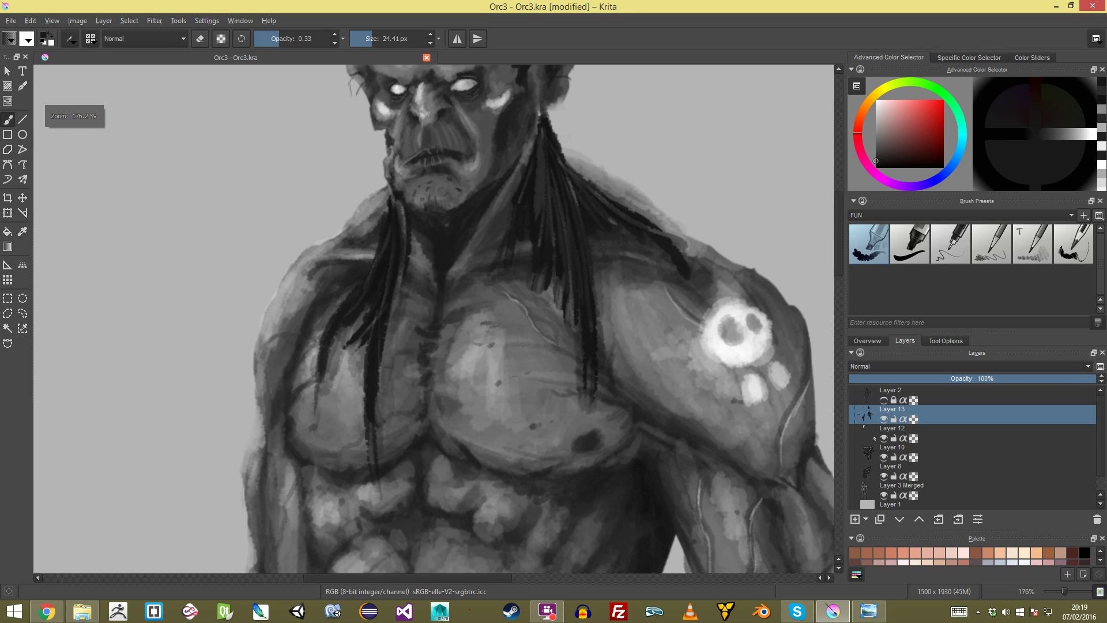
left_click_drag(609, 233, 668, 172)
left_click(800, 294, "ctrl")
left_click_drag(429, 344, 458, 310)
mouse_move(464, 310)
left_mouse_down()
mouse_move(407, 318)
mouse_move(440, 351)
mouse_move(433, 356)
left_mouse_up()
left_click(327, 39)
left_click_drag(423, 313, 438, 311)
left_click_drag(433, 259, 439, 267)
scroll(433, 319, "down", 5)
scroll(434, 319, "up", 3)
scroll(432, 274, "up", 5)
Step: Trim the strand's edges around the white beads in erase mode at 7.94 px and return to normal painting
key("e")
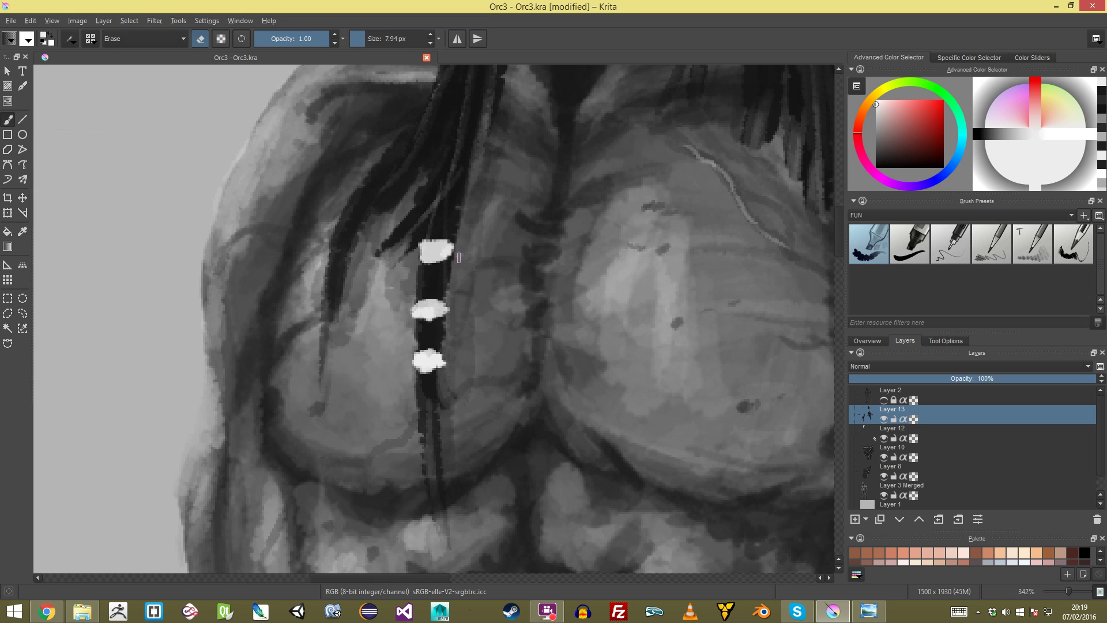
key("e")
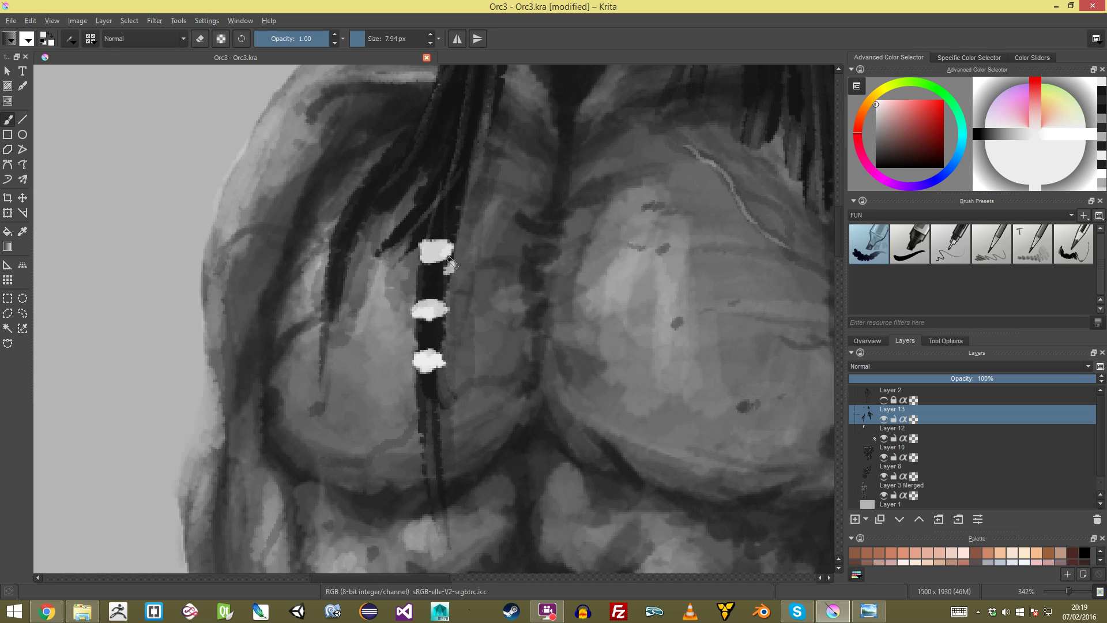
key("e")
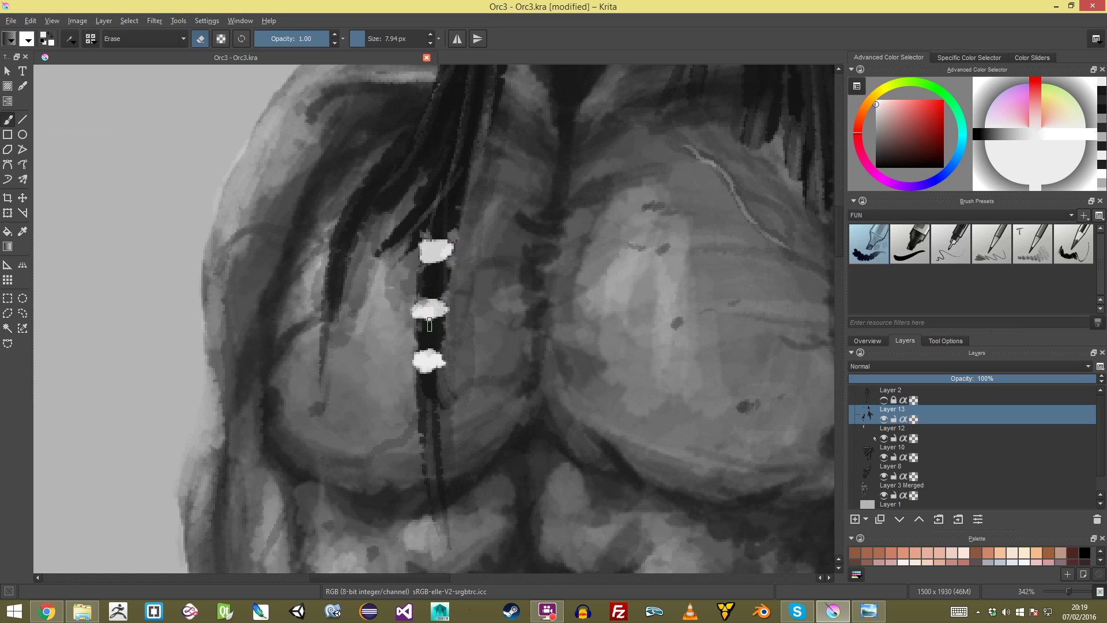
scroll(433, 319, "down", 6)
scroll(434, 319, "up", 6)
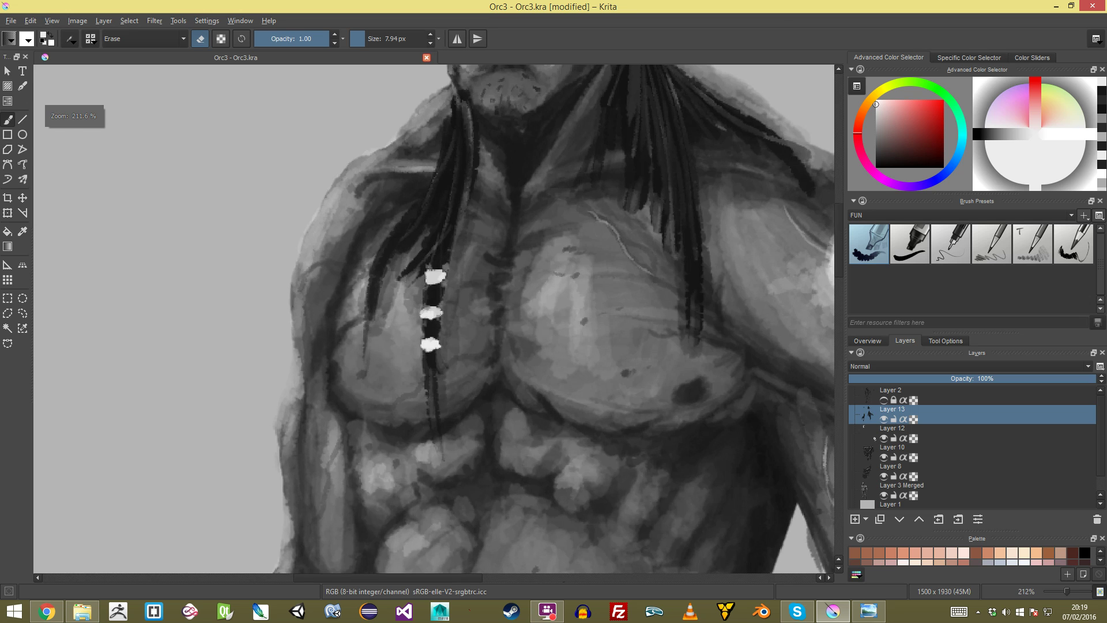
key("e")
Step: Pick light greys and shade the three white beads, reducing the brush to 6.86 px
left_click(435, 216, "ctrl")
left_click(884, 115)
left_click_drag(884, 115, 876, 126)
key("]")
left_click_drag(419, 228, 444, 231)
key("[")
mouse_move(422, 302)
left_mouse_down()
mouse_move(413, 306)
mouse_move(429, 314)
left_mouse_up()
mouse_move(409, 373)
left_mouse_down()
mouse_move(442, 376)
mouse_move(415, 375)
mouse_move(426, 367)
left_mouse_up()
left_click(439, 376, "ctrl")
key("[")
key("[")
key("[")
left_click(421, 369, "ctrl")
left_click_drag(427, 300, 418, 307)
scroll(432, 318, "down", 8)
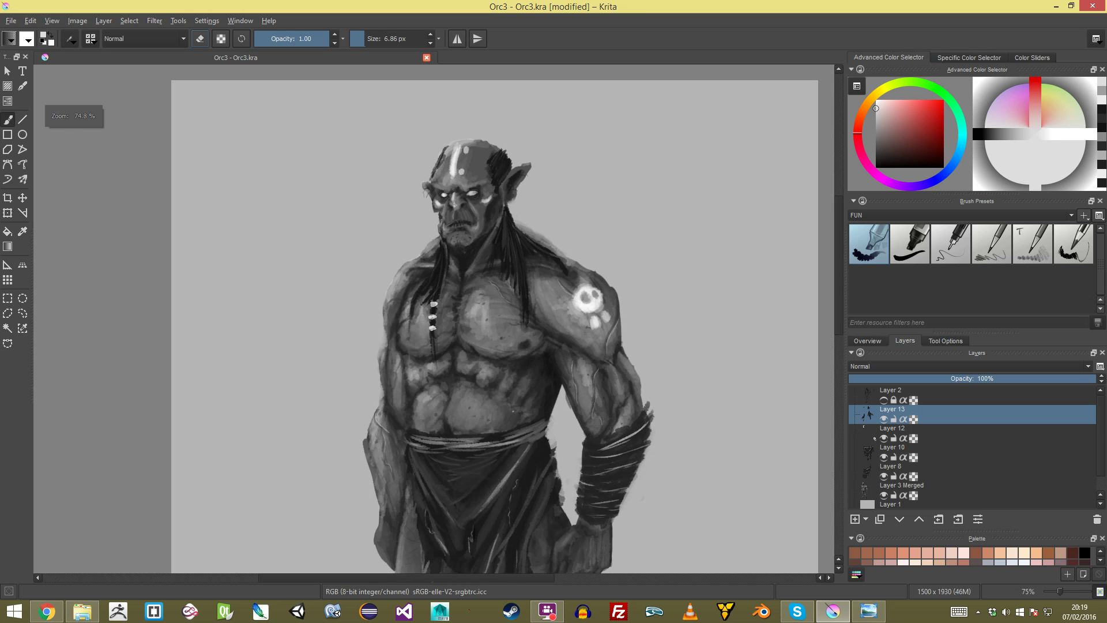
Step: Sample a mid grey and repaint the three beads with an 11.37 px brush
scroll(430, 317, "up", 8)
key("bracketleft")
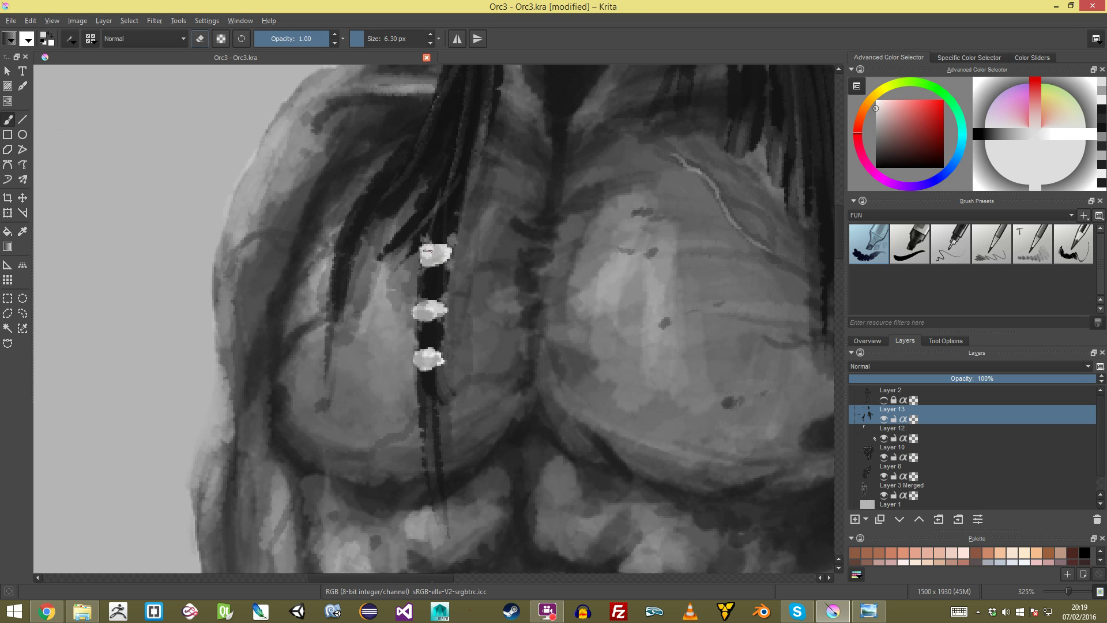
scroll(429, 247, "down", 6)
scroll(434, 319, "up", 6)
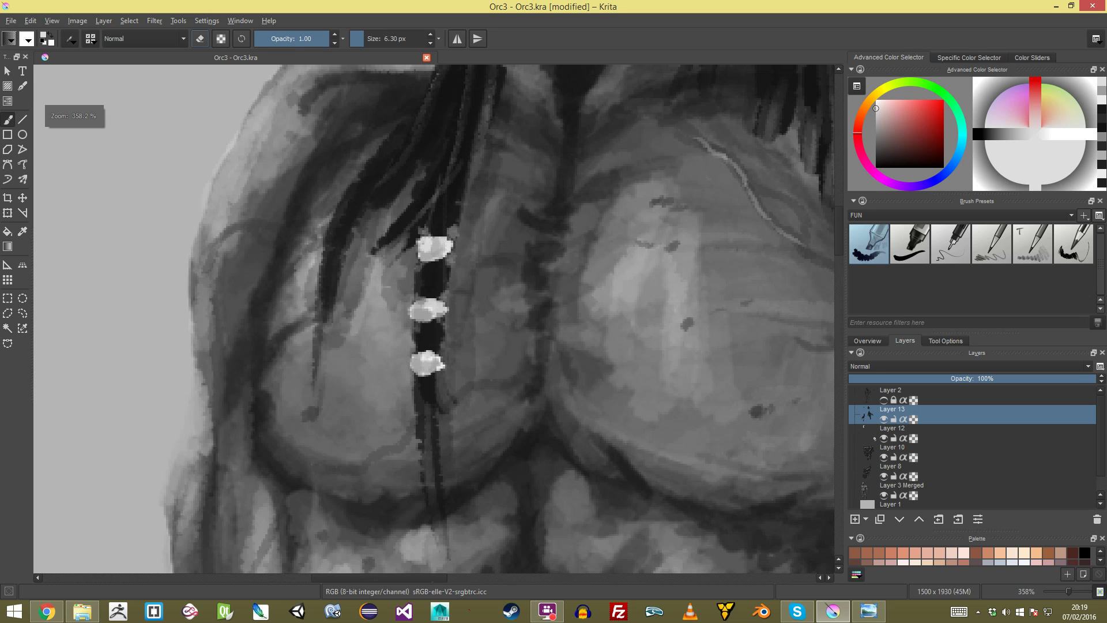
left_click(359, 301, "ctrl")
left_click_drag(359, 301, 367, 301)
left_click_drag(447, 246, 427, 250)
left_click_drag(439, 305, 417, 316)
left_click_drag(428, 357, 443, 365)
scroll(431, 314, "down", 12)
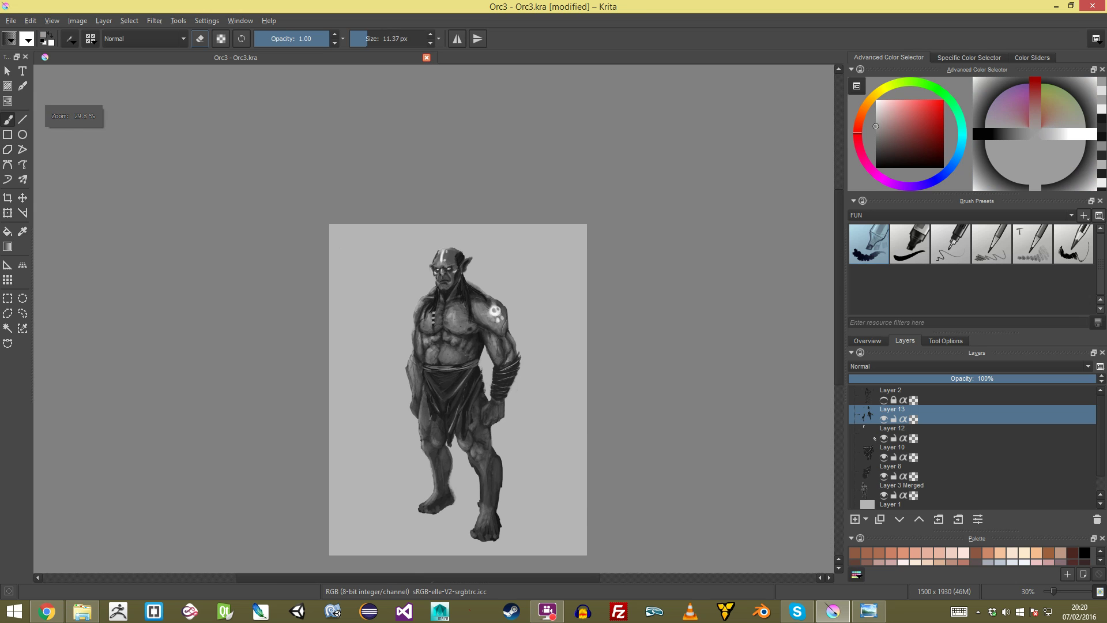
Step: Pick white and paint a highlight on one side of each bead with a 5.77 px brush
scroll(431, 314, "up", 3)
scroll(433, 316, "up", 5)
left_click(877, 101)
scroll(437, 315, "up", 6)
left_click_drag(466, 249, 427, 242)
key("bracketleft")
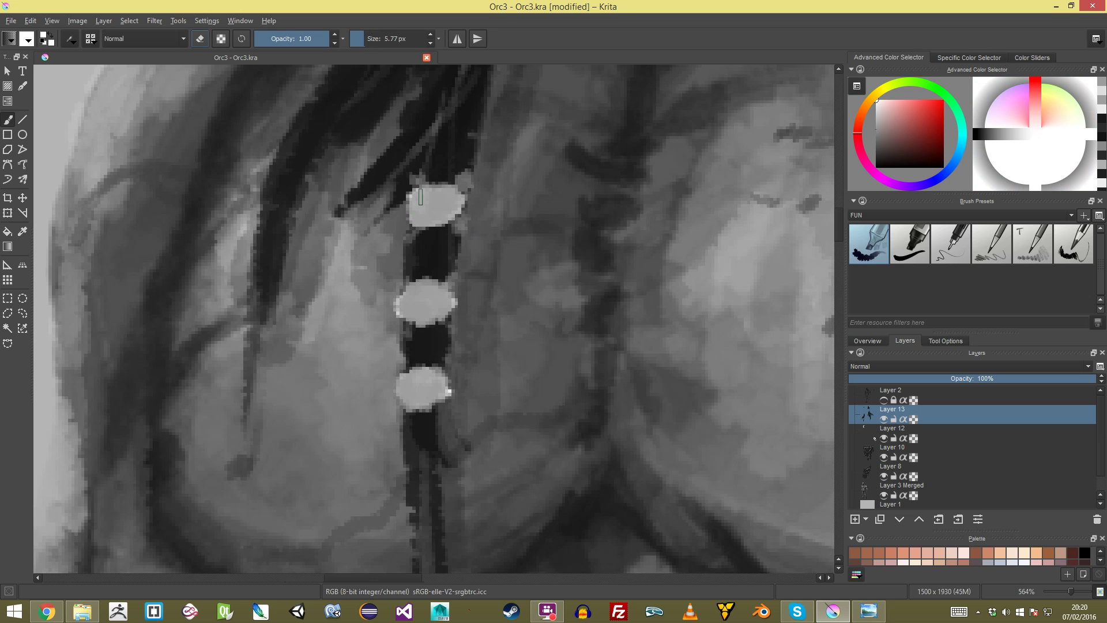
mouse_move(430, 191)
left_mouse_down()
mouse_move(415, 199)
mouse_move(419, 211)
left_mouse_up()
mouse_move(421, 285)
left_mouse_down()
mouse_move(408, 294)
mouse_move(418, 313)
left_mouse_up()
mouse_move(413, 374)
left_mouse_down()
mouse_move(406, 518)
mouse_move(406, 413)
left_mouse_up()
Step: Try shading the upper bead with dark grey at 0.54 opacity and 7.11 px, and undo the strokes
left_click(877, 129)
left_click(876, 147)
left_click_drag(291, 38, 294, 39)
left_click_drag(430, 241, 437, 218)
left_click_drag(439, 180, 425, 203)
left_click_drag(449, 180, 439, 203)
key("ctrl+z")
key("ctrl+z")
key("ctrl+z")
key("ctrl+z")
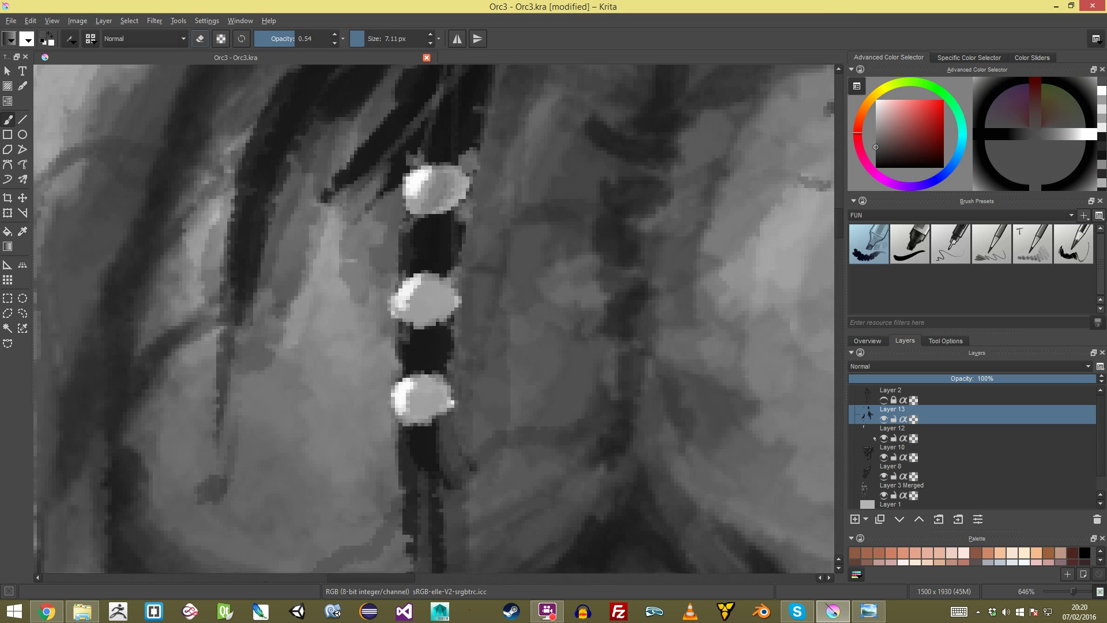
Step: Sample a near-black and shade the beads' darker sides, lowering the brush to 0.09 opacity and 9.12 px
left_click(819, 107, "ctrl")
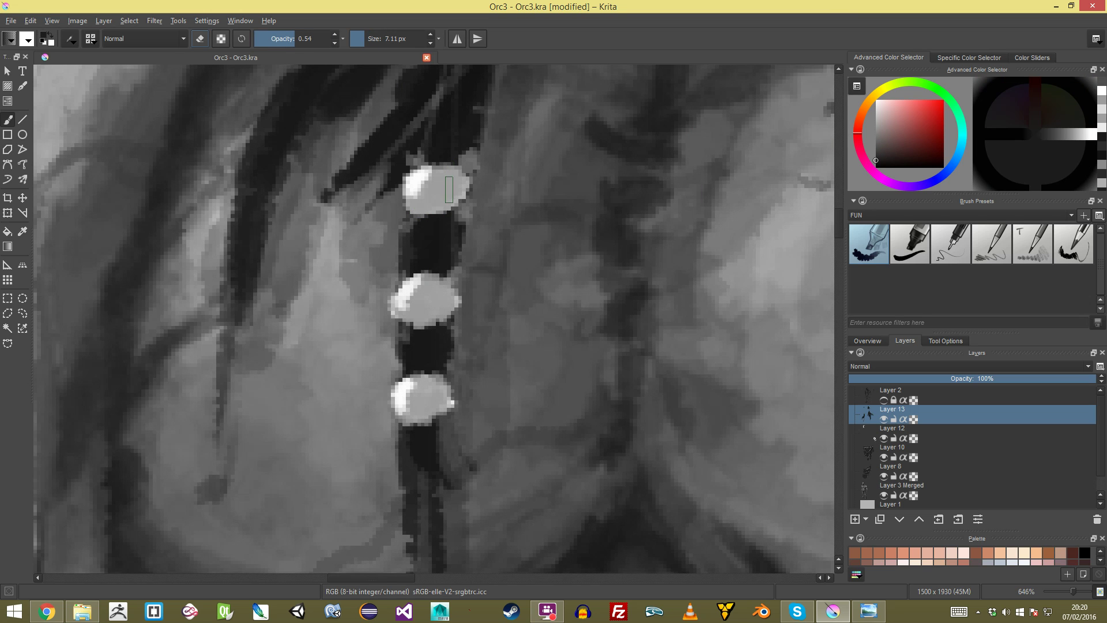
mouse_move(452, 176)
left_mouse_down()
mouse_move(432, 200)
mouse_move(442, 202)
left_mouse_up()
left_click(281, 39)
key("i")
key("i")
key("i")
key("bracketright")
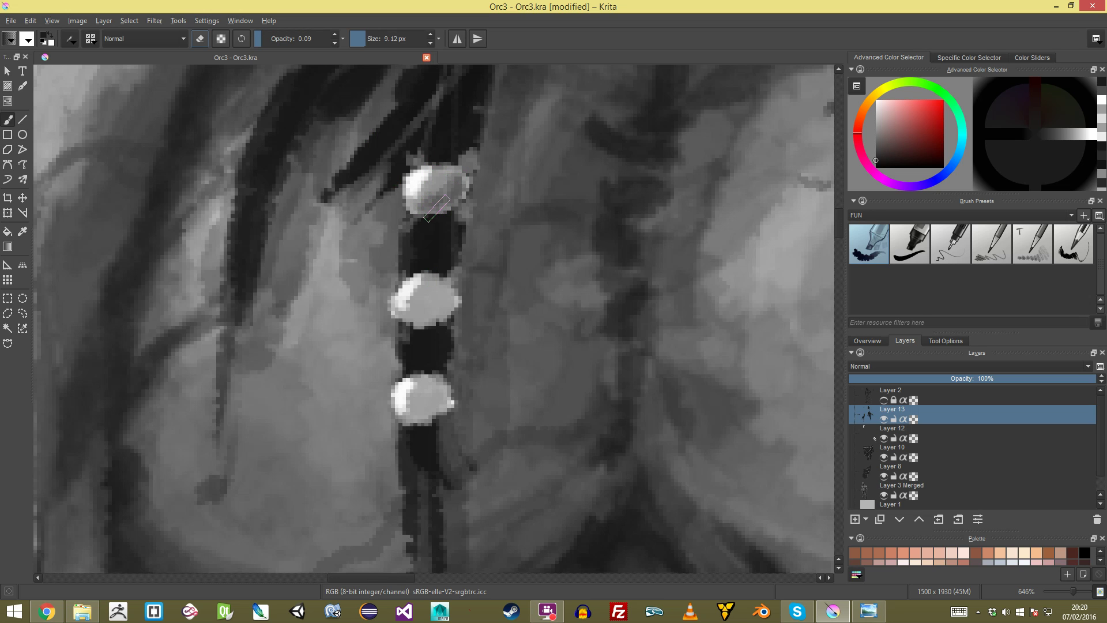
mouse_move(440, 300)
left_mouse_down()
mouse_move(452, 325)
mouse_move(458, 286)
mouse_move(429, 315)
left_mouse_up()
mouse_move(423, 385)
left_mouse_down()
mouse_move(426, 402)
mouse_move(440, 399)
mouse_move(421, 413)
left_mouse_up()
scroll(429, 398, "down", 8)
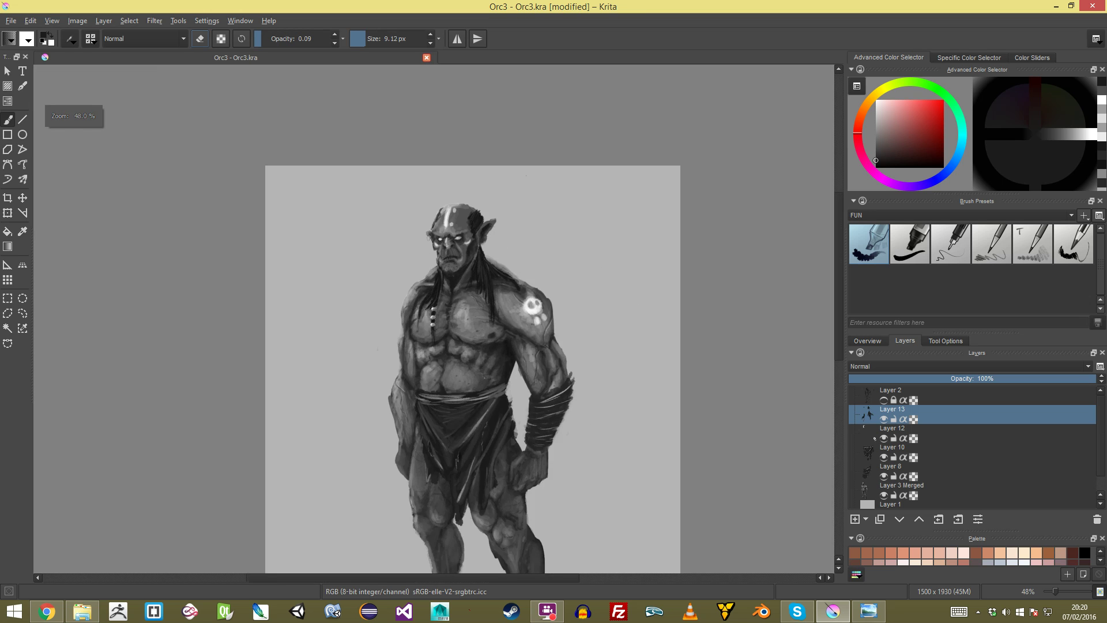
scroll(431, 248, "down", 2)
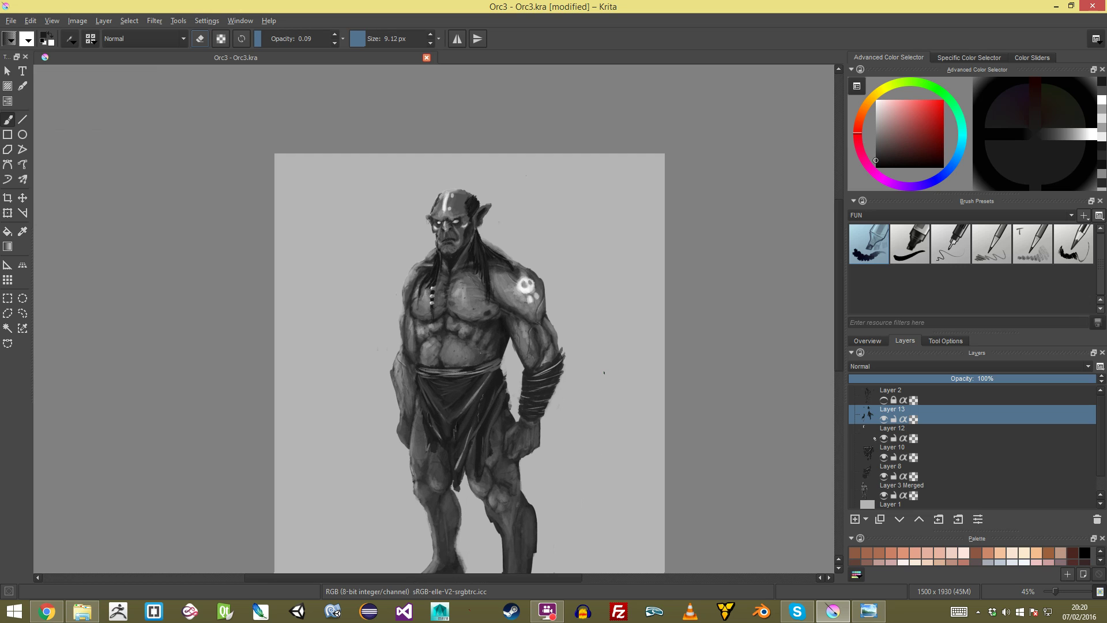
left_click_drag(545, 307, 549, 266)
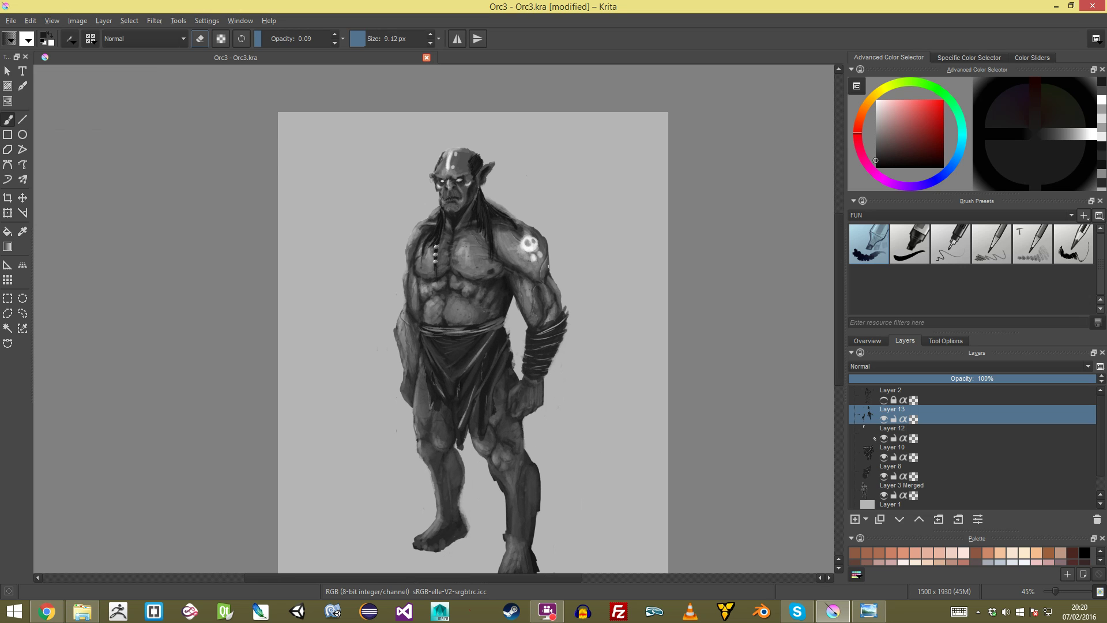
left_click_drag(462, 346, 464, 315)
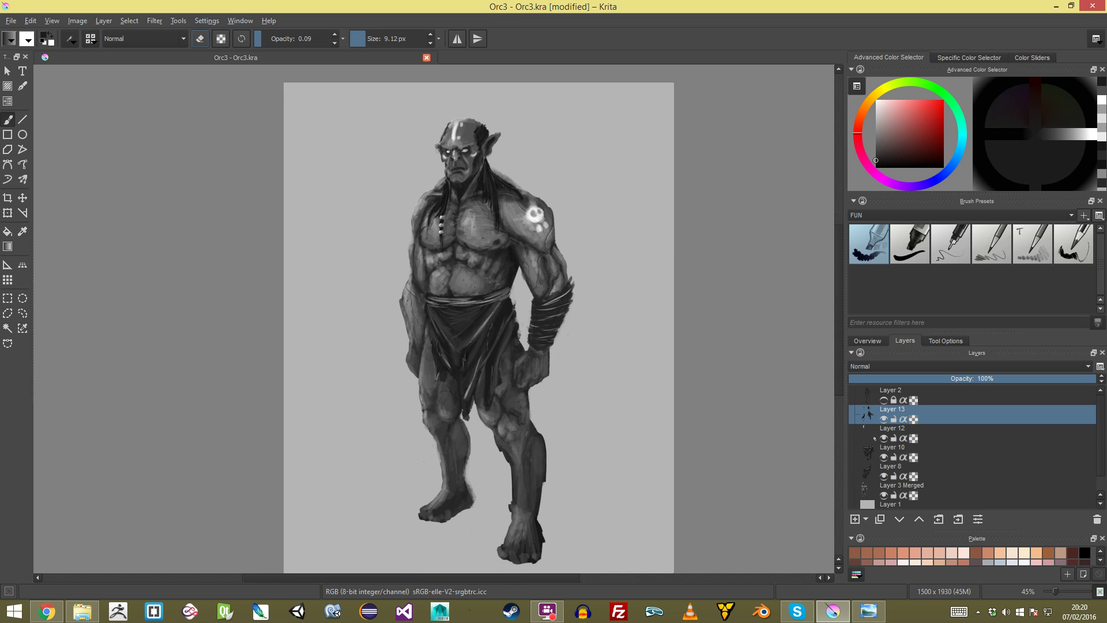
Step: Restore the brush to 1.00 opacity at 11 px, sample the dark hair color and paint more strands spreading across the skull-marked shoulder
scroll(442, 323, "up", 5)
left_click_drag(519, 201, 353, 457)
left_click(460, 284, "ctrl")
scroll(437, 316, "up", 3)
key("bracketleft")
left_click_drag(295, 39, 331, 39)
key("bracketright")
key("bracketright")
key("bracketright")
left_click(419, 181, "ctrl")
left_click_drag(415, 184, 431, 249)
left_click_drag(414, 186, 444, 253)
mouse_move(413, 187)
left_mouse_down()
mouse_move(452, 237)
mouse_move(465, 236)
left_mouse_up()
mouse_move(427, 191)
left_mouse_down()
mouse_move(482, 233)
mouse_move(517, 285)
left_mouse_up()
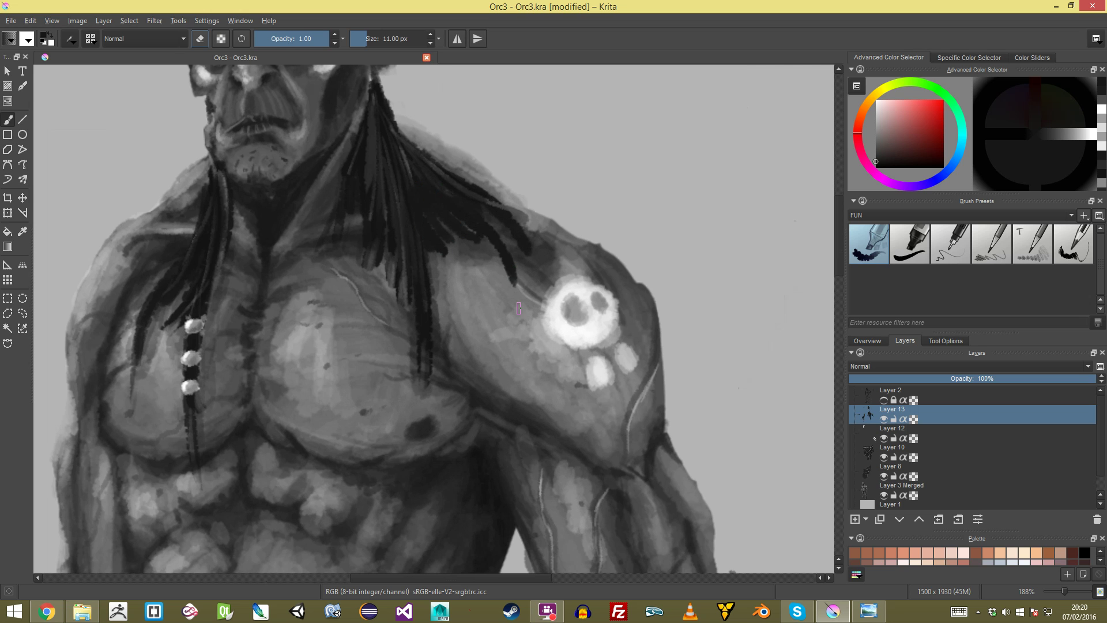
scroll(435, 319, "down", 4)
scroll(436, 319, "up", 3)
left_click_drag(473, 232, 525, 263)
Step: Refine the dark hair edges at the temples with a 5.67 px brush
left_click_drag(433, 208, 548, 421)
scroll(436, 319, "up", 1)
scroll(436, 319, "up", 1)
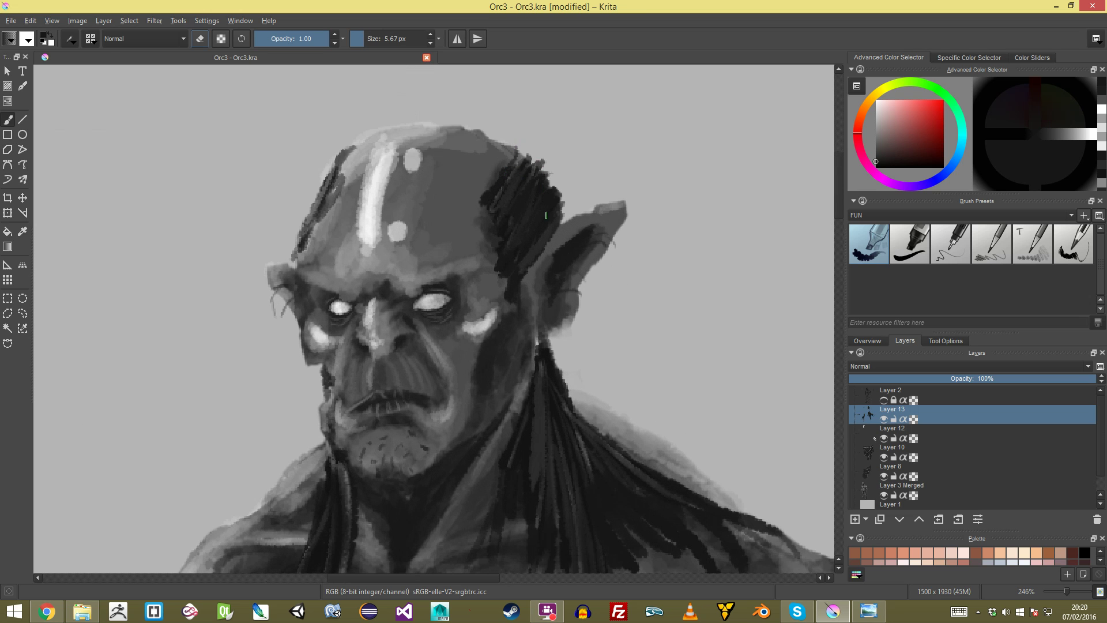
left_click_drag(297, 233, 311, 205)
scroll(330, 160, "down", 9)
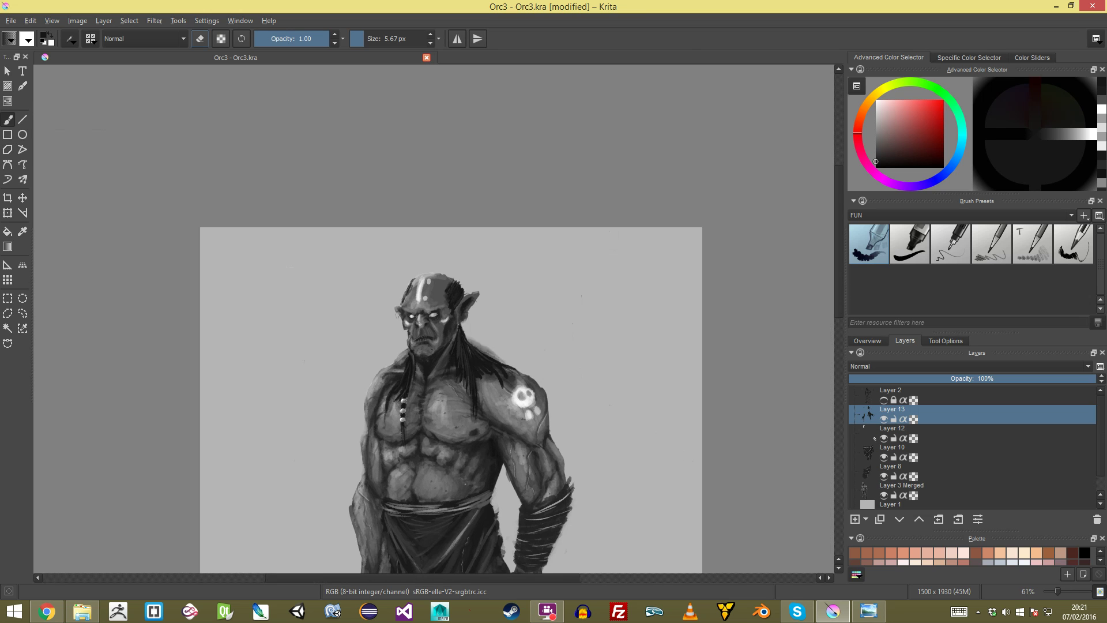
Step: Reduce the brush to 3.68 px and paint thin stray dark hairs around the strands on the chest
scroll(413, 363, "up", 8)
left_click_drag(396, 393, 453, 258)
left_click_drag(453, 257, 450, 258, "shift")
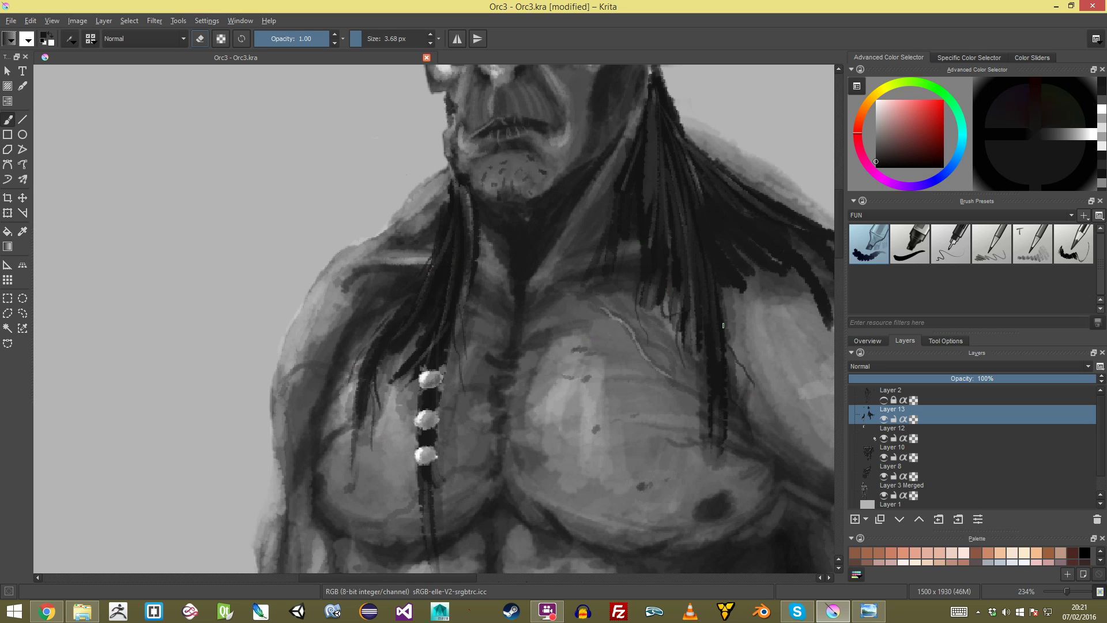
left_click_drag(755, 321, 738, 410)
Step: Pick white, paint fine highlights along the hair strands with a 2.66 px brush and undo the last strokes
left_click(876, 100)
mouse_move(739, 288)
left_mouse_down()
mouse_move(740, 196)
mouse_move(598, 224)
left_mouse_up()
left_click_drag(579, 138, 573, 300)
left_click_drag(631, 259, 695, 346)
mouse_move(773, 354)
left_mouse_down()
mouse_move(774, 409)
mouse_move(773, 381)
left_mouse_up()
left_click_drag(583, 414, 596, 516)
mouse_move(774, 346)
left_mouse_down()
mouse_move(774, 407)
mouse_move(773, 388)
left_mouse_up()
key("ctrl+z")
key("ctrl+z")
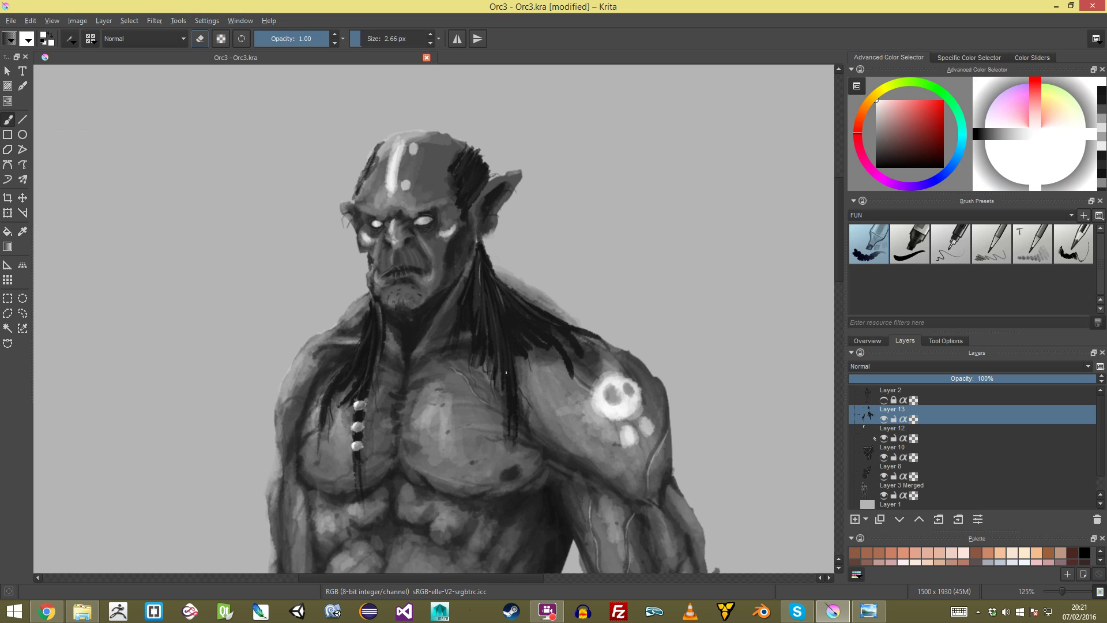
key("ctrl+z")
Step: Reduce the brush to 1.62 px and paint very thin white highlight hairs along the strands on both sides
left_click_drag(434, 346, 434, 300)
left_click_drag(403, 369, 499, 274)
key("[")
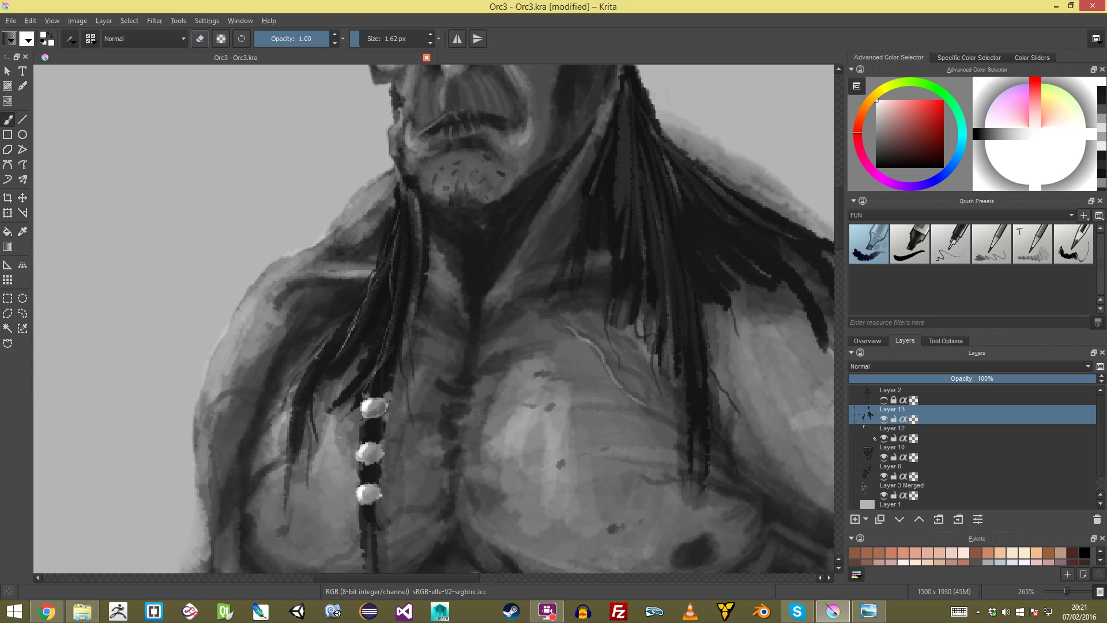
left_click_drag(316, 372, 306, 428)
mouse_move(433, 323)
left_mouse_down()
mouse_move(433, 384)
mouse_move(434, 333)
left_mouse_up()
left_click_drag(587, 193, 586, 221)
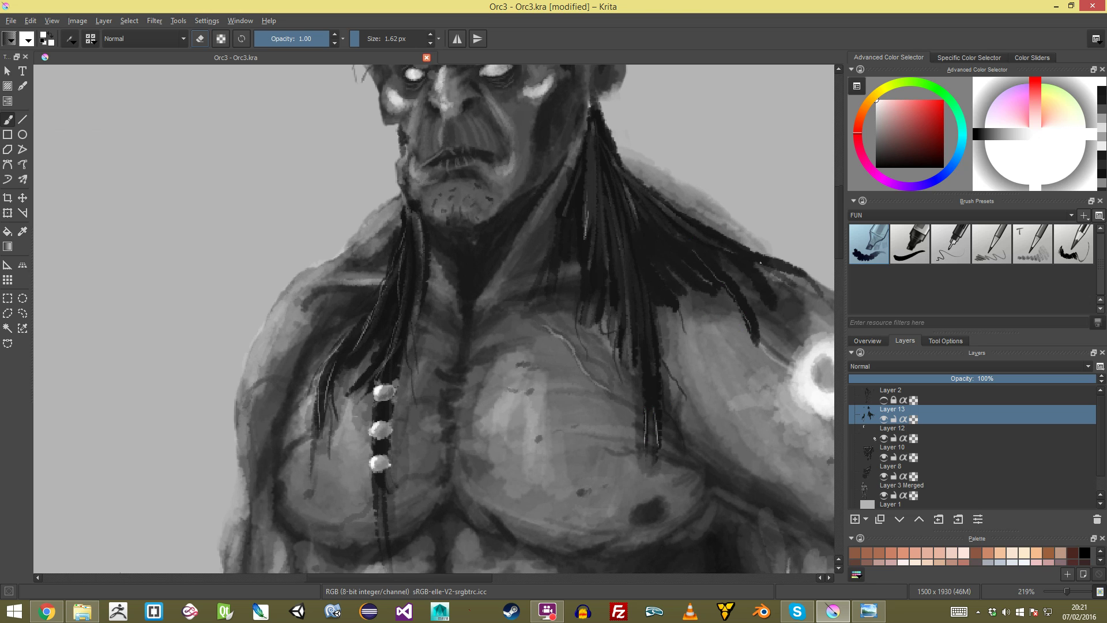
Step: Add more very thin white highlight hairs to the strands on the chest and shoulder with the 1.62 px brush
left_click_drag(434, 319, 433, 428)
left_click_drag(433, 428, 434, 338)
left_click_drag(780, 242, 768, 215)
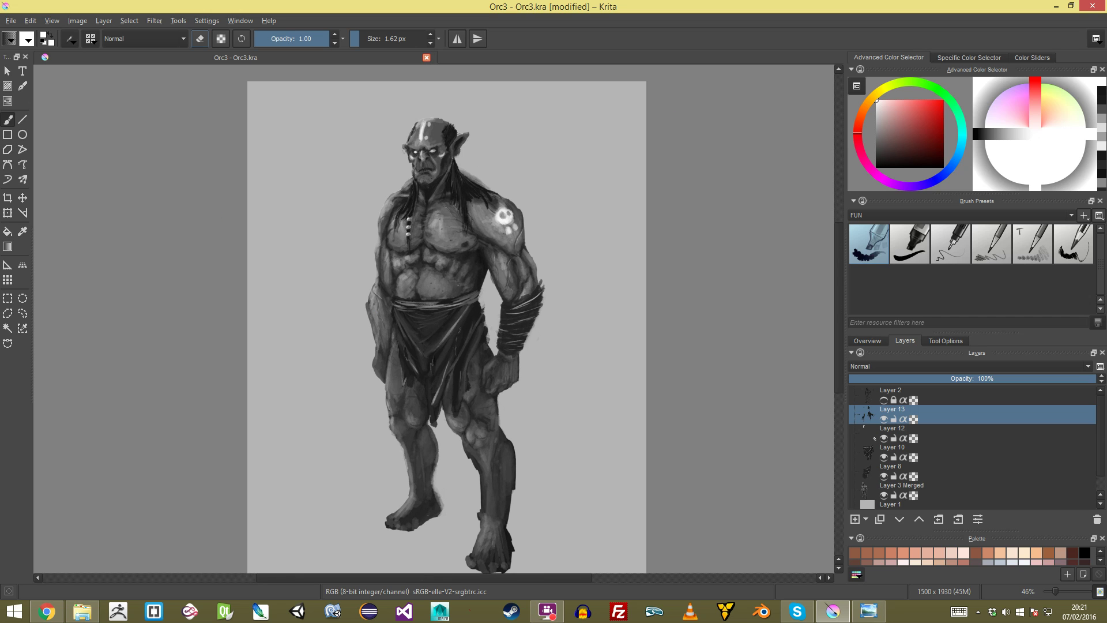
left_click(547, 612)
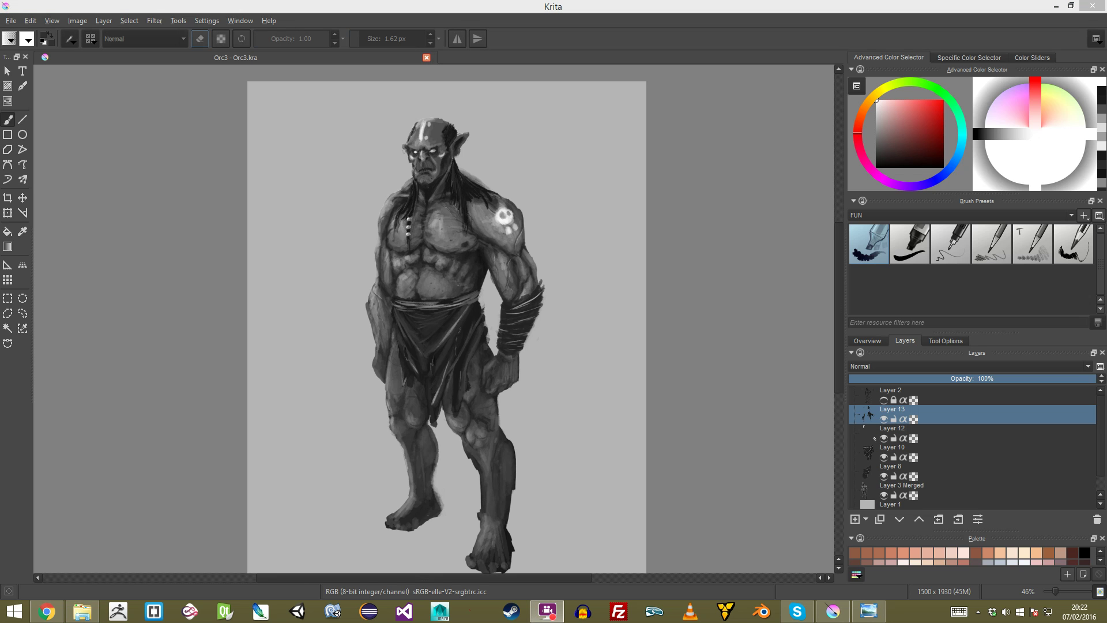
left_click(946, 415)
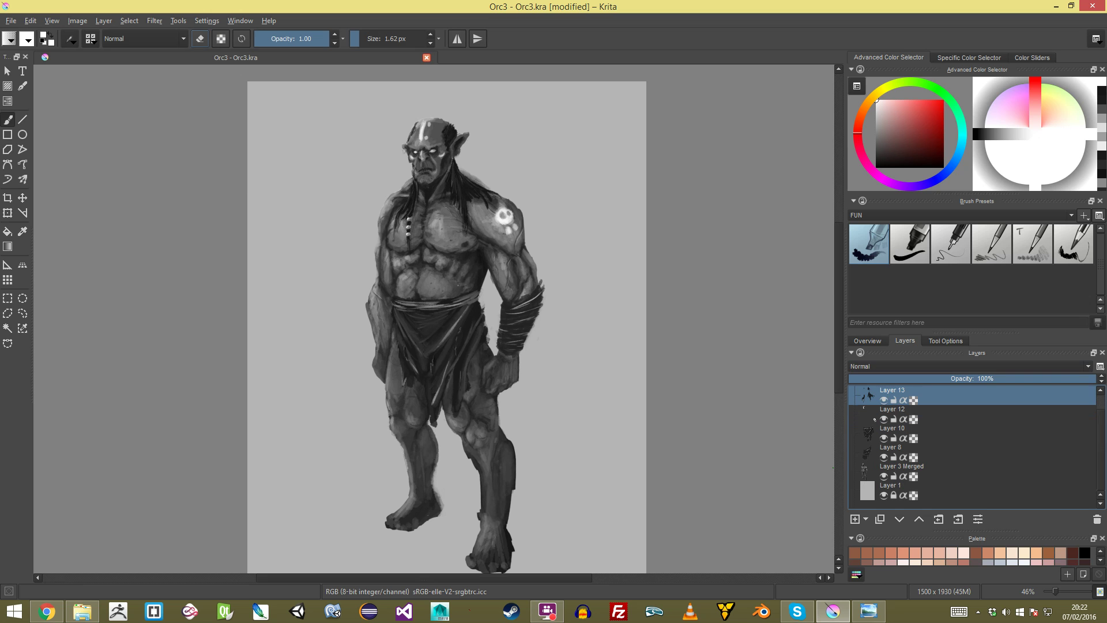
Step: On Layer 3 Merged, sample a mid grey from the rear foot and block in its toes with a 14.27 px brush
left_click(923, 470)
left_click_drag(386, 495, 326, 250)
scroll(470, 332, "up", 6)
scroll(326, 250, "up", 1)
left_click(398, 308, "ctrl")
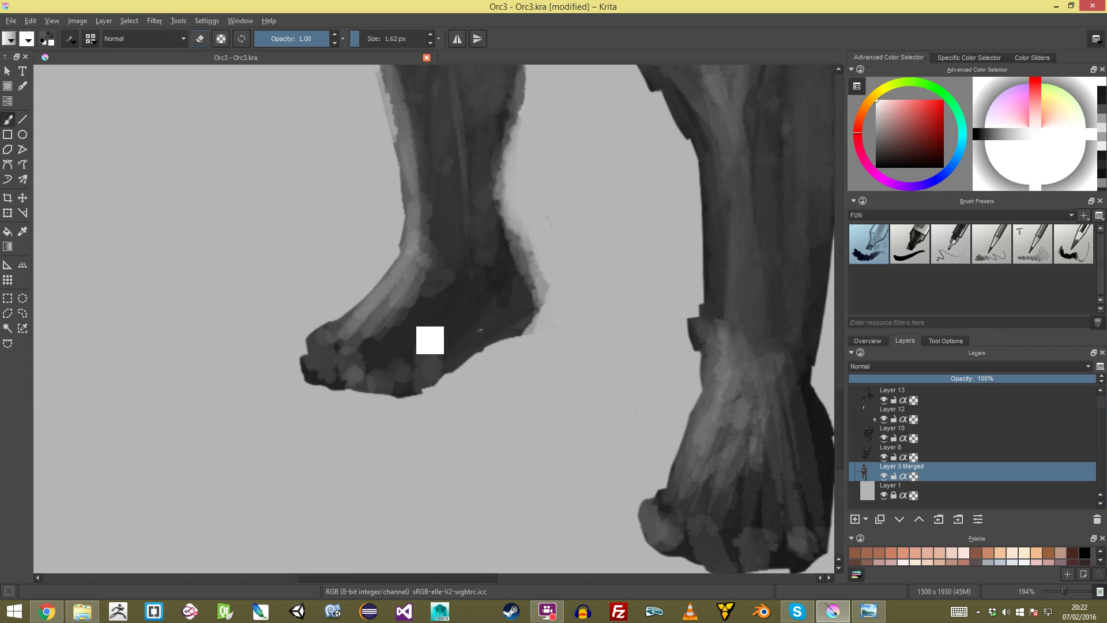
left_click(398, 308, "ctrl")
mouse_move(388, 358)
left_mouse_down()
mouse_move(410, 336)
mouse_move(417, 352)
left_mouse_up()
mouse_move(430, 340)
left_mouse_down()
mouse_move(407, 362)
mouse_move(423, 342)
mouse_move(383, 368)
left_mouse_up()
mouse_move(394, 329)
left_mouse_down()
mouse_move(354, 366)
mouse_move(390, 339)
mouse_move(351, 335)
mouse_move(360, 329)
mouse_move(371, 329)
mouse_move(328, 359)
mouse_move(359, 321)
mouse_move(296, 349)
left_mouse_up()
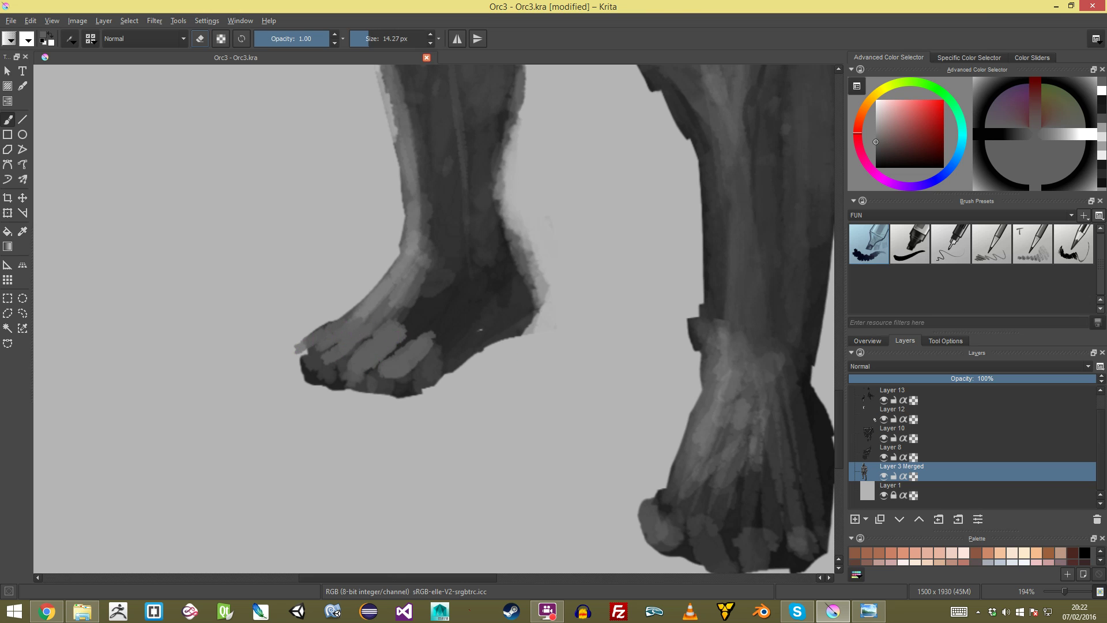
Step: Sample a dark tone from the foot and paint dark creases across the toes with a 13.65 px brush
left_click_drag(679, 409, 679, 381)
left_click(429, 316, "ctrl")
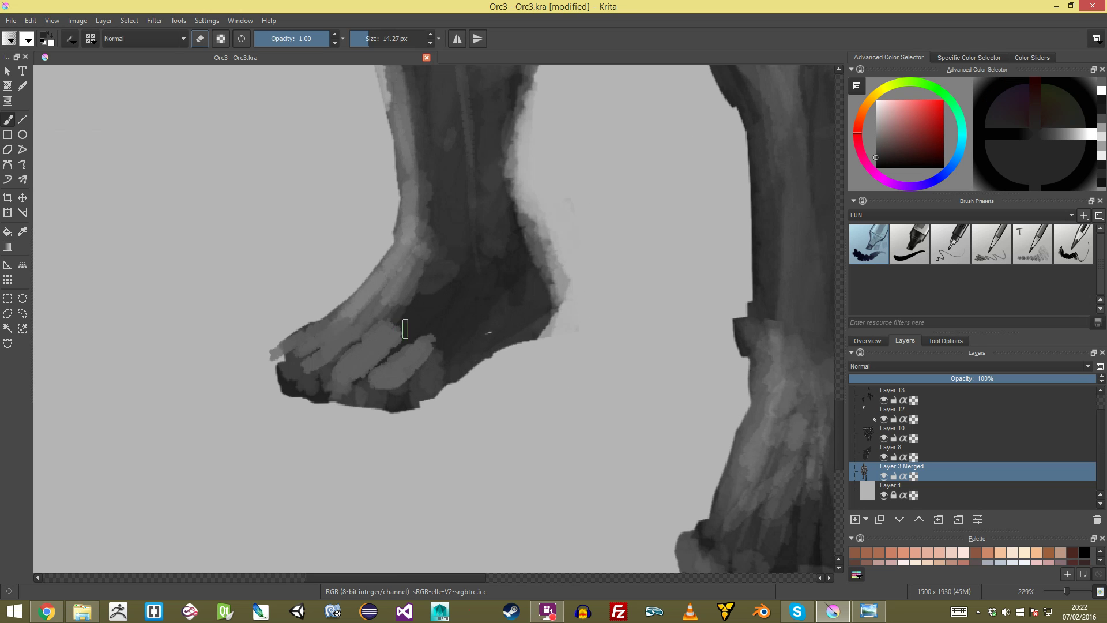
left_click(432, 341, "ctrl")
left_click(416, 365, "ctrl")
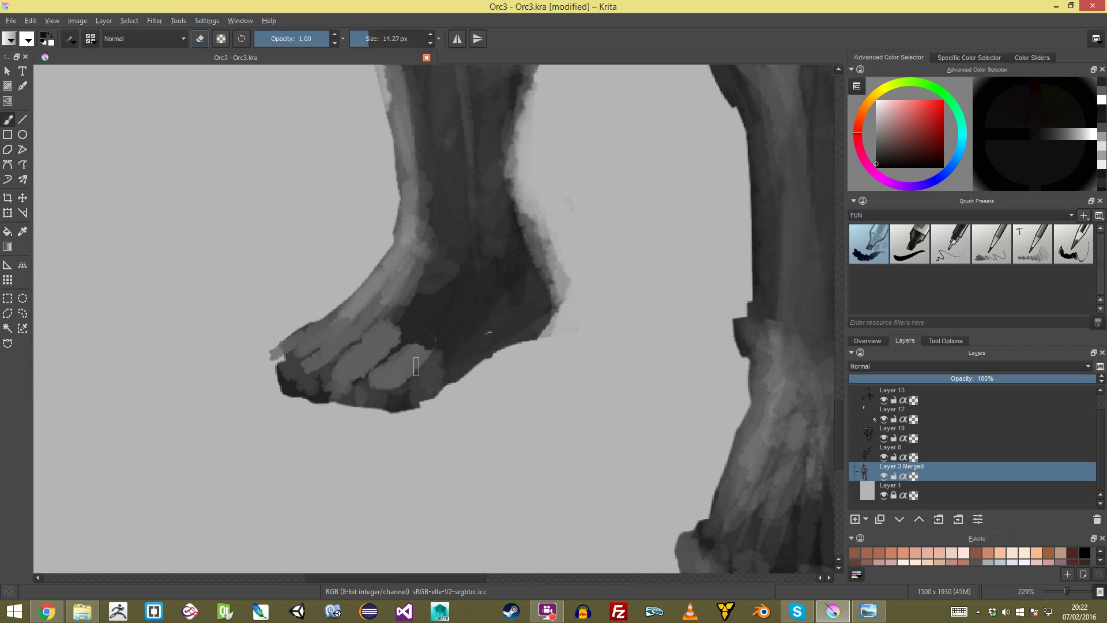
mouse_move(388, 387)
left_mouse_down()
mouse_move(395, 351)
mouse_move(434, 357)
left_mouse_up()
mouse_move(359, 346)
left_mouse_down()
mouse_move(392, 334)
mouse_move(349, 375)
mouse_move(324, 357)
mouse_move(333, 346)
mouse_move(325, 337)
left_mouse_up()
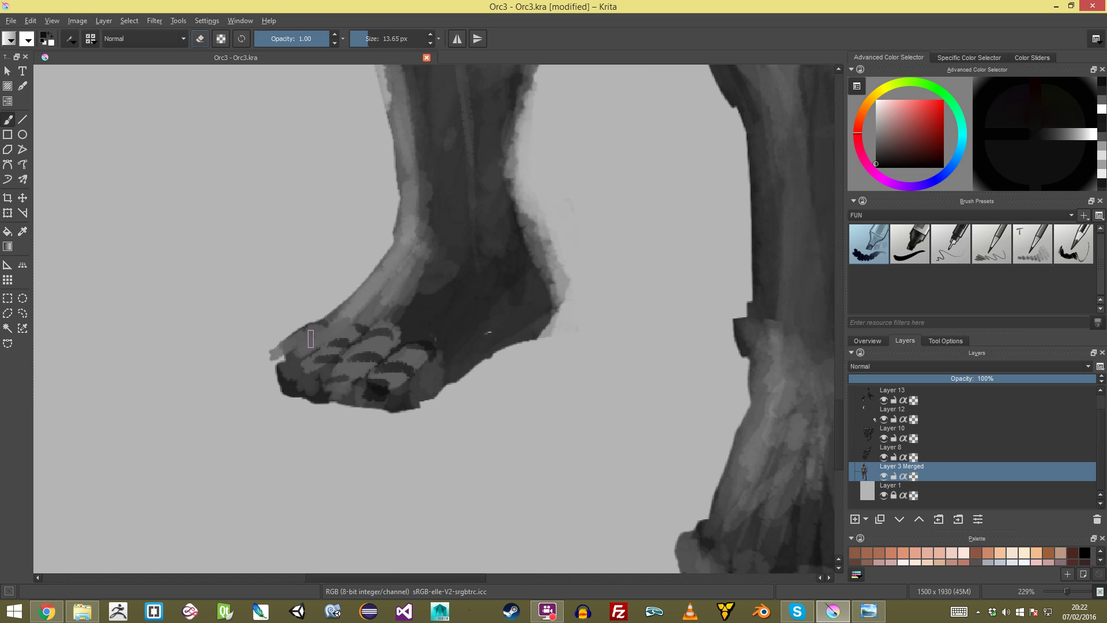
Step: Sample a mid grey from the toes and paint the big toe's upper surface on the rear foot
key("minus")
scroll(434, 318, "down", 4)
scroll(434, 318, "up", 5)
left_click(413, 359, "ctrl")
mouse_move(409, 331)
left_mouse_down()
mouse_move(425, 333)
mouse_move(384, 380)
left_mouse_up()
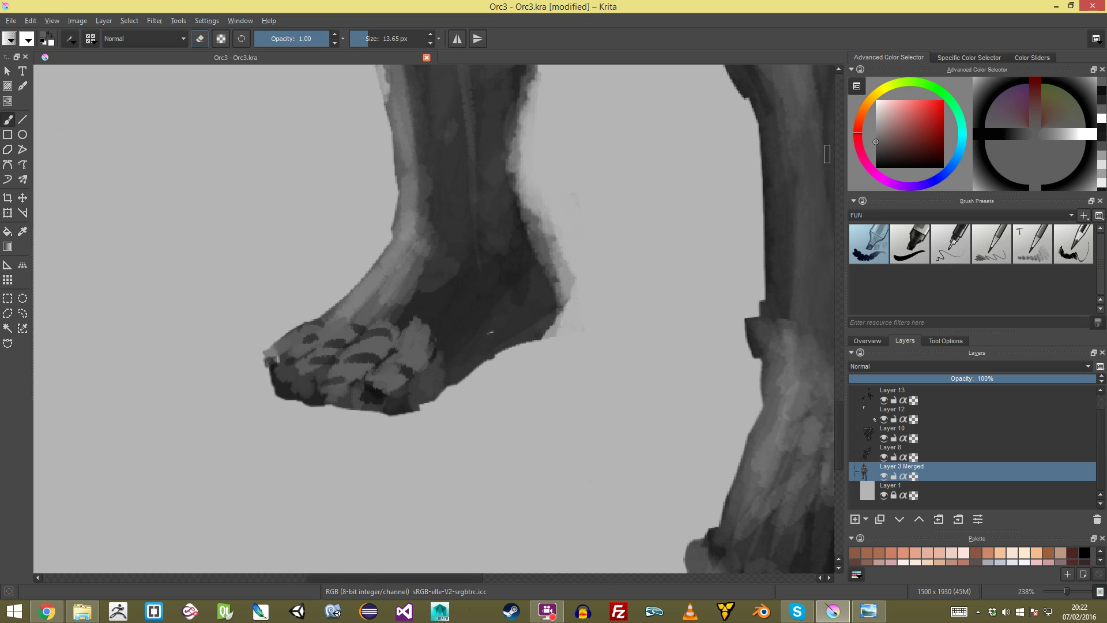
Step: Pick a lighter grey and paint highlights along the top edge of the outer toes with a 9.39 px brush
left_click_drag(876, 134, 876, 125)
key("[")
left_click_drag(314, 324, 275, 353)
key("bracketleft")
left_click_drag(326, 329, 313, 339)
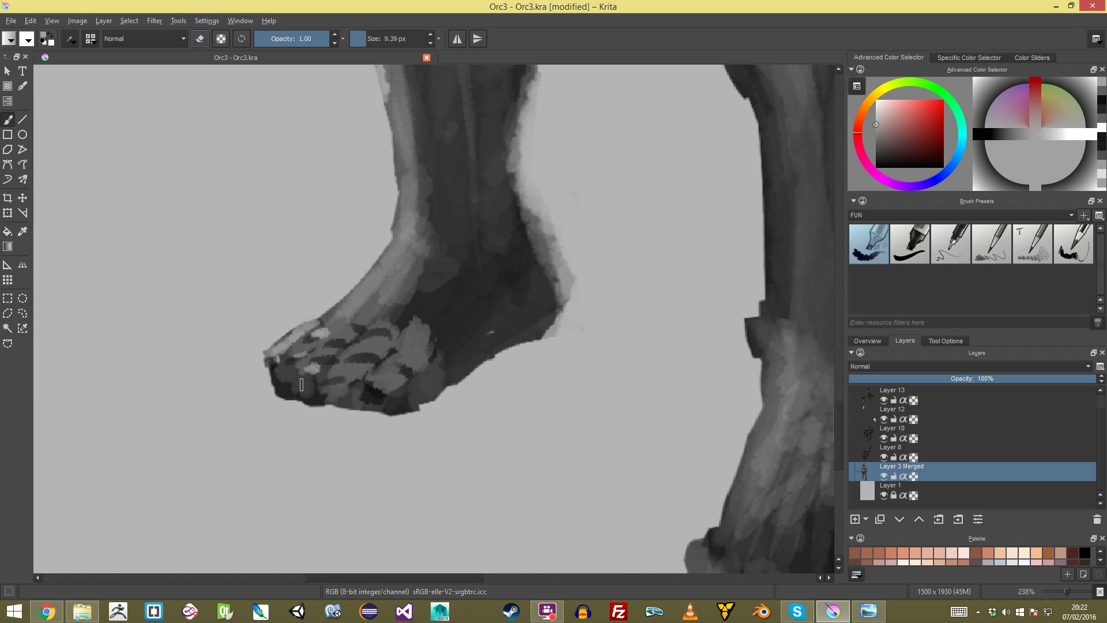
Step: Paint light grey tips on the toes with a 13.36 px brush, then touch up the toe tops in sampled mid grey
mouse_move(280, 379)
left_mouse_down()
mouse_move(294, 393)
mouse_move(308, 383)
mouse_move(337, 386)
mouse_move(338, 399)
mouse_move(389, 397)
mouse_move(315, 384)
mouse_move(283, 385)
mouse_move(288, 393)
left_mouse_up()
key("bracketright")
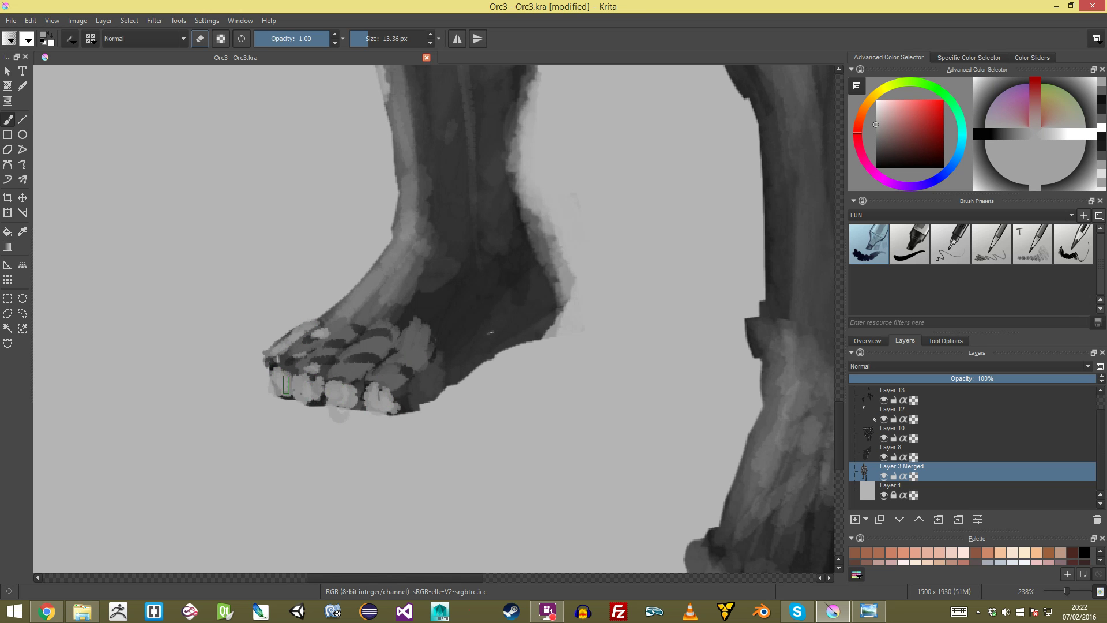
scroll(274, 372, "down", 6)
scroll(283, 364, "up", 5)
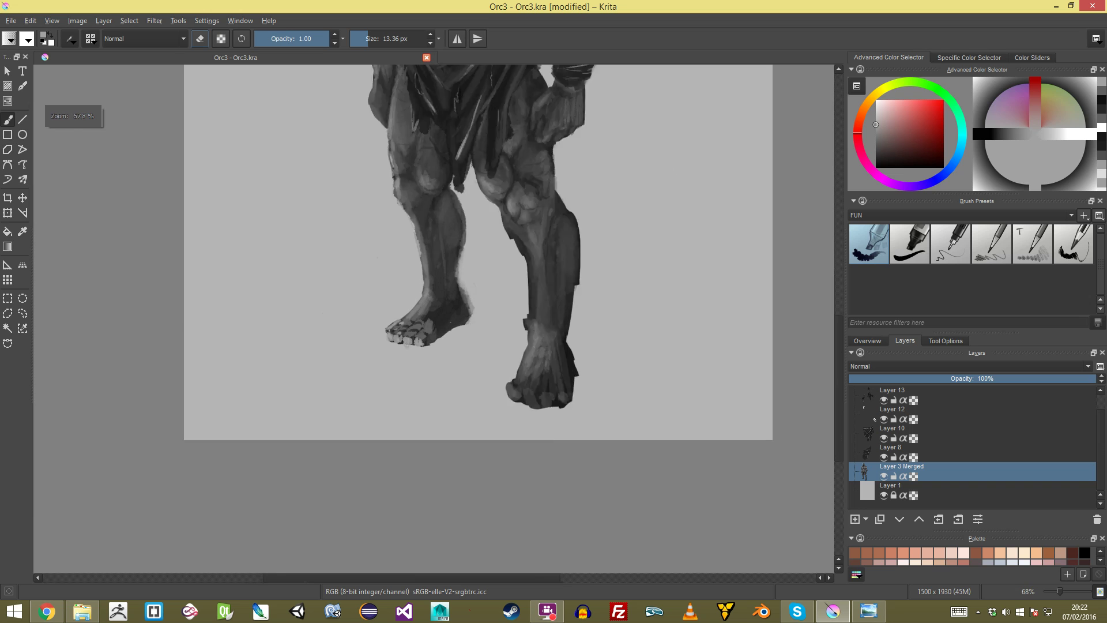
left_click(406, 392, "ctrl")
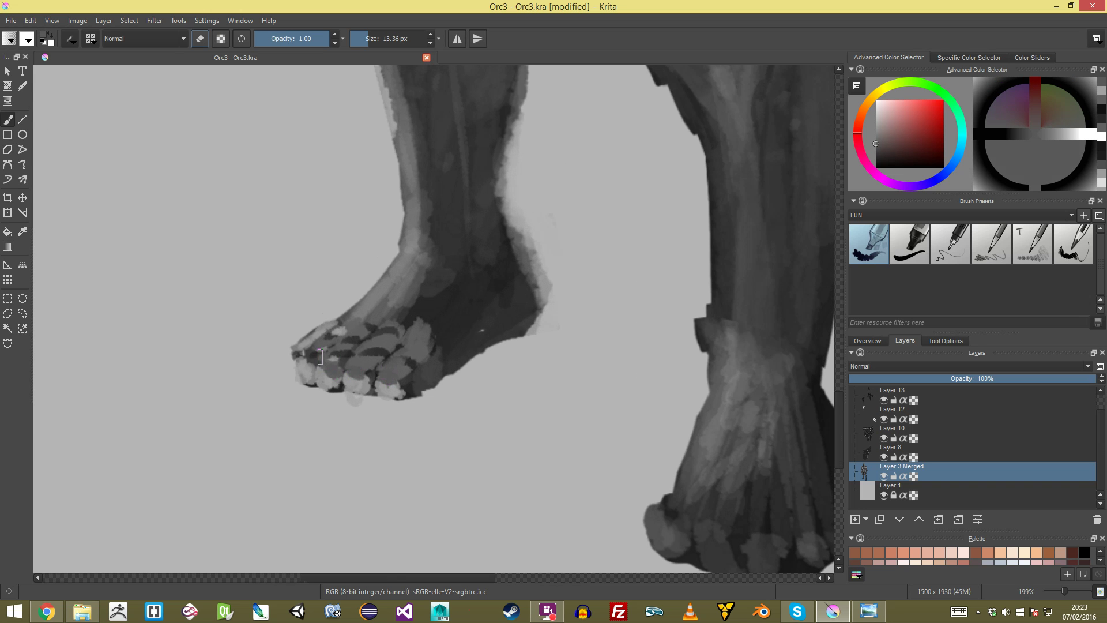
left_click_drag(358, 323, 392, 324)
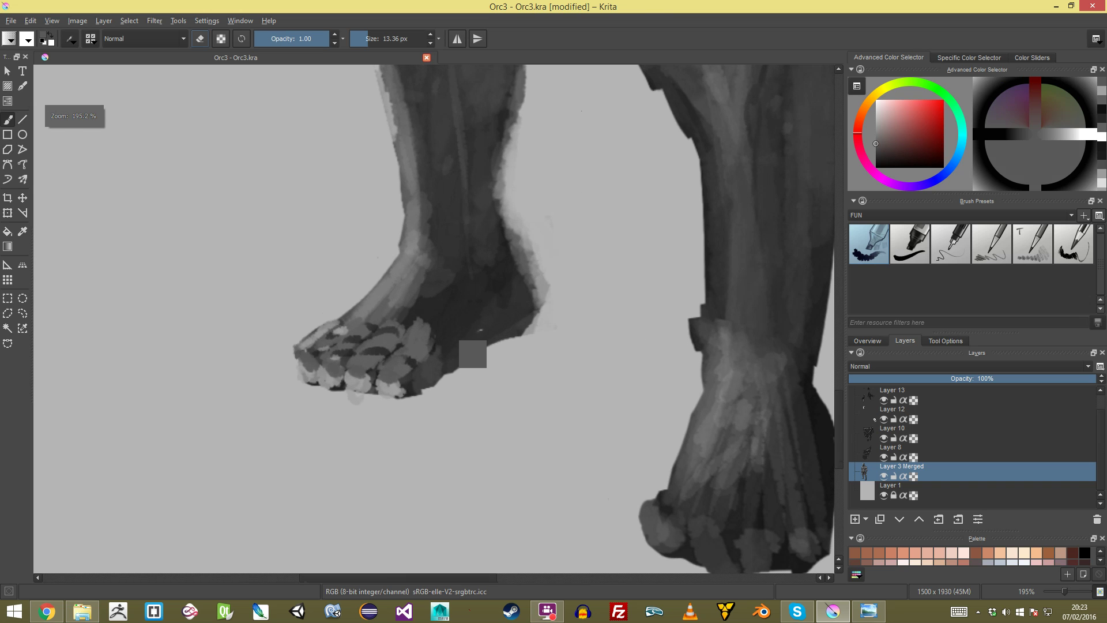
Step: Sample a near-black tone and paint the shadow under the foot's arch with a 16.87 px brush
left_click(456, 323, "ctrl")
key("k")
mouse_move(435, 381)
left_mouse_down()
mouse_move(415, 370)
mouse_move(403, 379)
mouse_move(512, 331)
mouse_move(501, 444)
left_mouse_up()
scroll(415, 320, "up", 8)
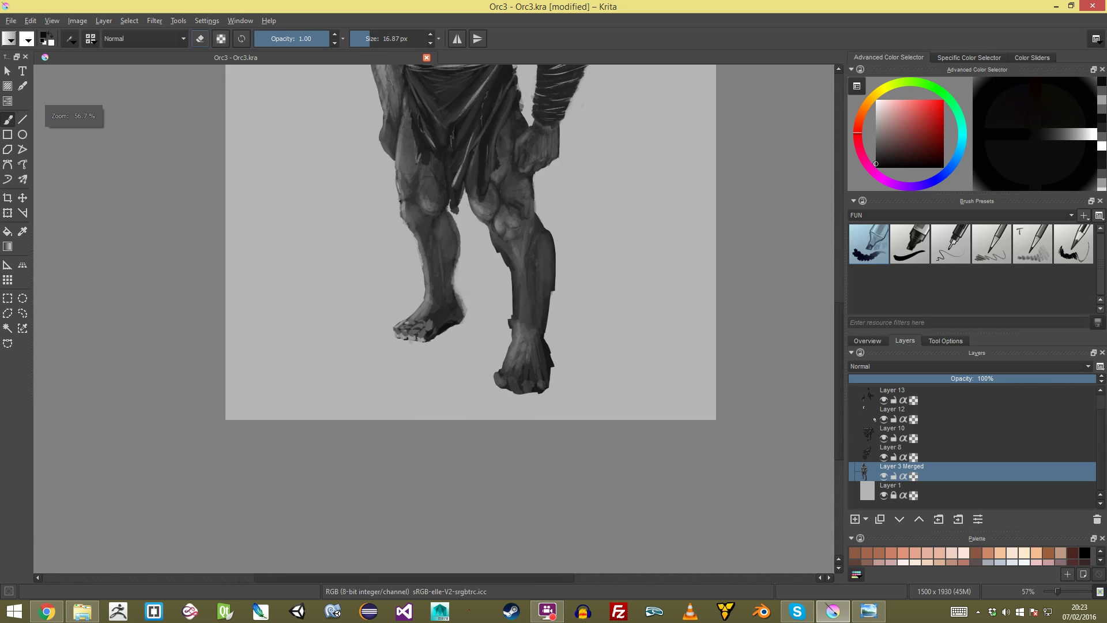
Step: Paint dark separating lines between the toes with a 9.30 px brush
key("bracketleft")
left_click_drag(399, 317, 356, 401)
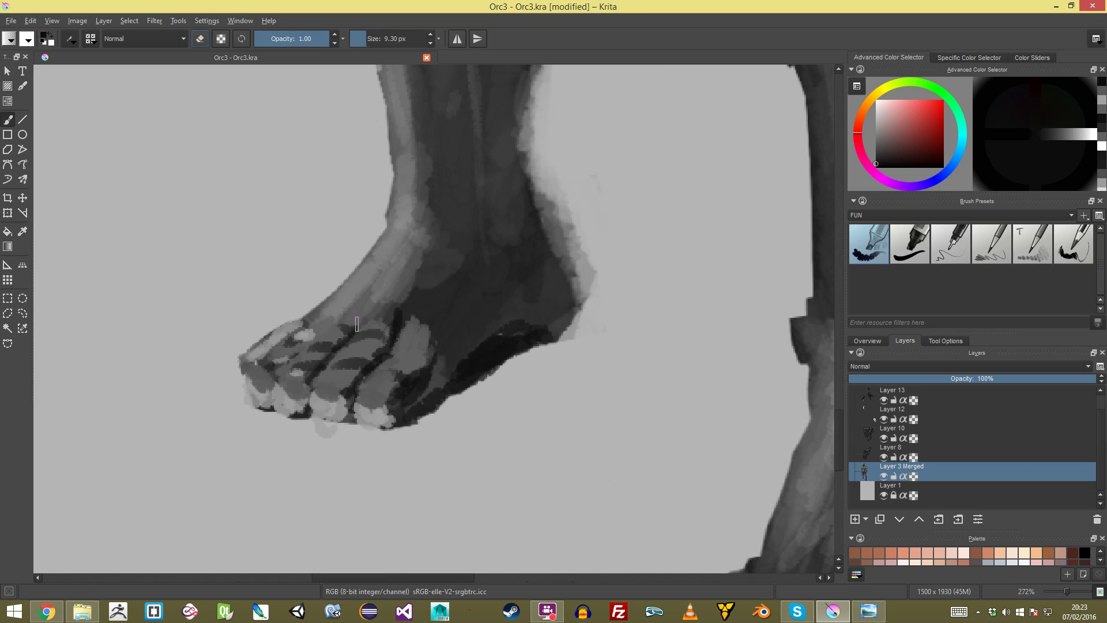
mouse_move(323, 334)
left_mouse_down()
mouse_move(343, 314)
mouse_move(314, 335)
mouse_move(330, 311)
mouse_move(351, 461)
mouse_move(351, 340)
left_mouse_up()
Step: Sample tones above the big toe, lower the brush opacity to 0.26 and blend the top of the foot at 30.38 px
left_click(424, 335, "ctrl")
mouse_move(437, 279)
left_mouse_down()
mouse_move(447, 279)
mouse_move(426, 338)
left_mouse_up()
left_click(430, 295, "ctrl")
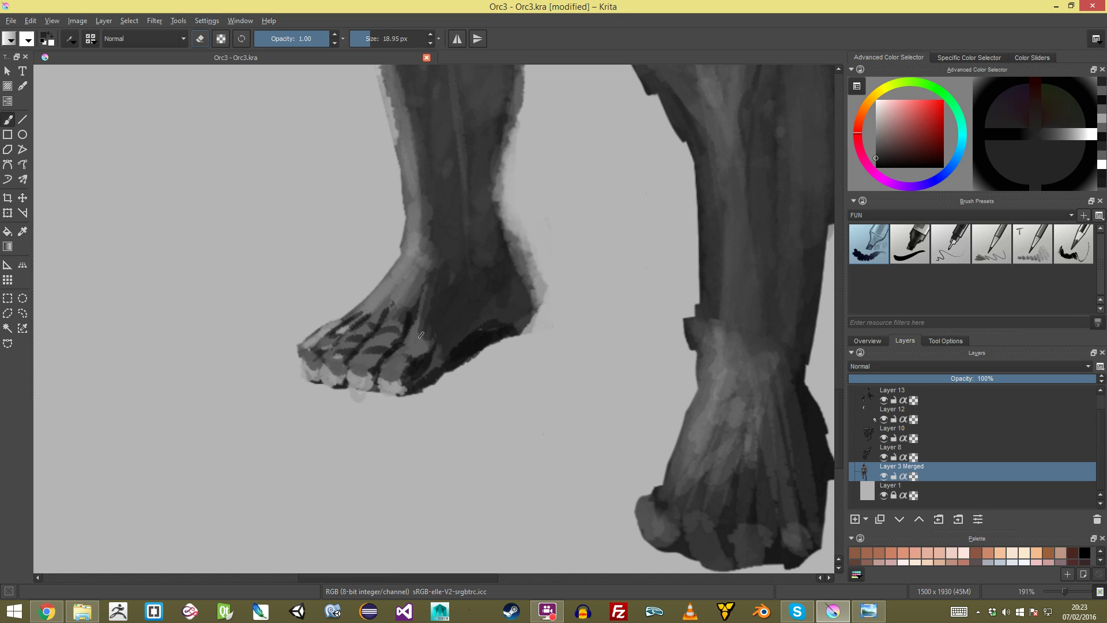
left_click(274, 39)
mouse_move(393, 311)
left_mouse_down()
mouse_move(405, 312)
mouse_move(348, 341)
mouse_move(319, 339)
mouse_move(411, 278)
left_mouse_up()
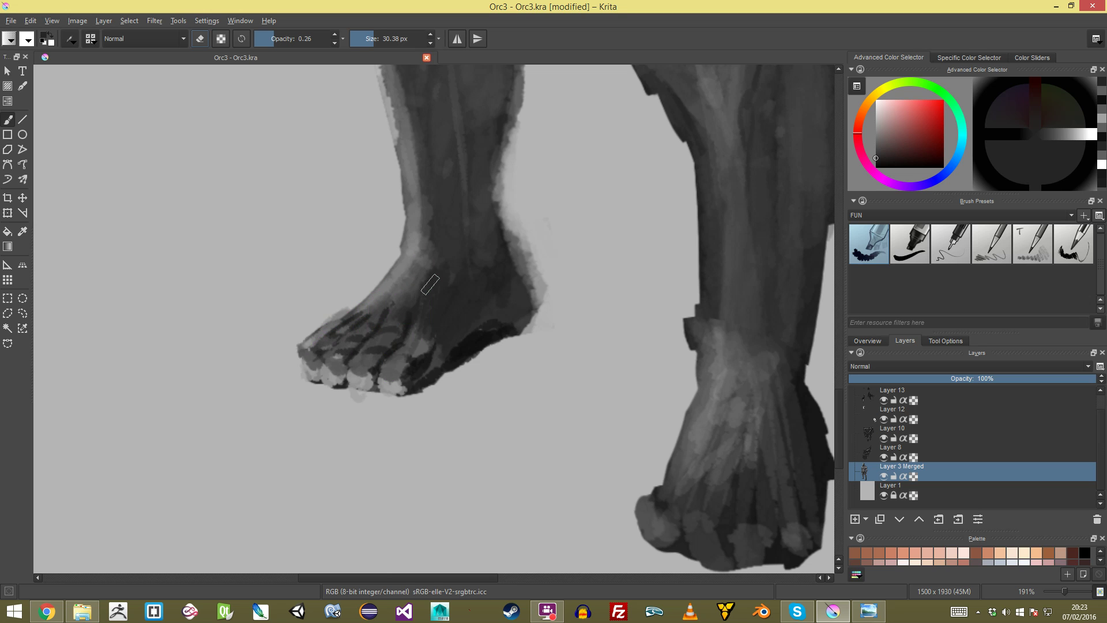
Step: Soften the light toe tips with a 17.49 px brush at 0.26 opacity
key("bracketleft")
key("bracketleft")
mouse_move(311, 366)
left_mouse_down()
mouse_move(306, 378)
mouse_move(320, 380)
mouse_move(404, 383)
left_mouse_up()
scroll(403, 383, "down", 5)
scroll(400, 370, "up", 8)
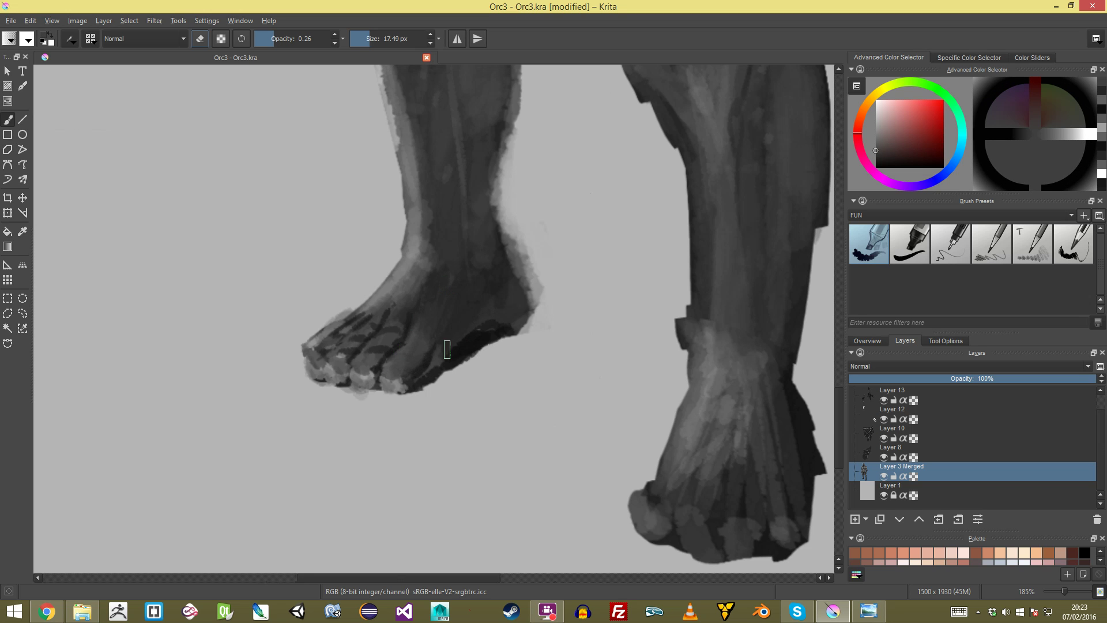
Step: Sample dark tones from the foot and shade the side of the big toe
left_click(481, 333, "ctrl")
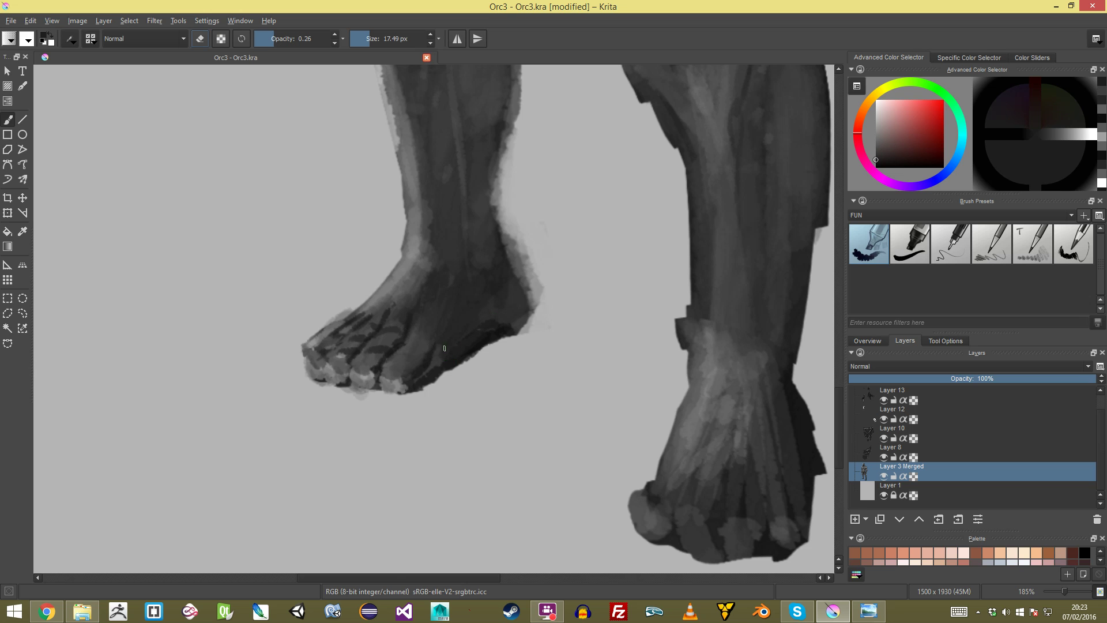
left_click(433, 363, "ctrl")
mouse_move(438, 339)
left_mouse_down()
mouse_move(423, 370)
mouse_move(437, 376)
left_mouse_up()
key("e")
left_click_drag(442, 369, 443, 253)
key("ctrl+z")
key("ctrl+z")
Step: Raise the brush opacity to 1.00 and clean the foot's outline with the eraser, undoing the unwanted strokes
left_click_drag(500, 375, 545, 279)
left_click(291, 38)
left_click_drag(291, 39, 330, 39)
key("e")
mouse_move(524, 296)
left_mouse_down()
mouse_move(491, 269)
mouse_move(464, 305)
mouse_move(477, 283)
mouse_move(482, 304)
mouse_move(499, 316)
mouse_move(500, 303)
mouse_move(480, 343)
mouse_move(473, 329)
mouse_move(500, 310)
mouse_move(536, 310)
left_mouse_up()
key("ctrl+z")
key("ctrl+z")
key("e")
mouse_move(533, 277)
left_mouse_down()
mouse_move(533, 462)
mouse_move(534, 283)
left_mouse_up()
key("e")
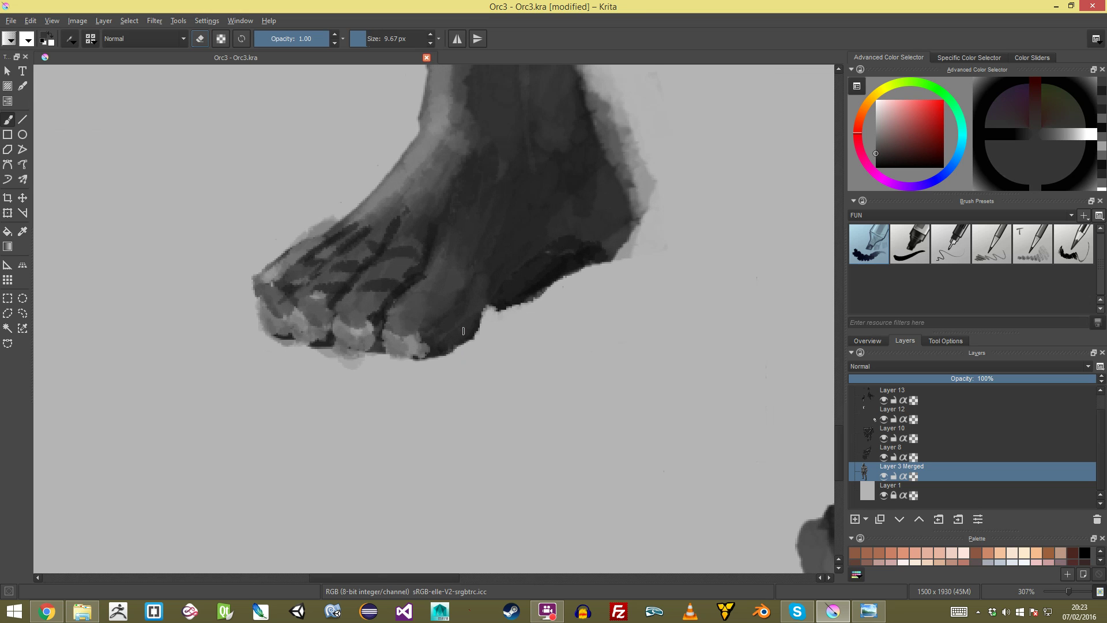
Step: Sample the toe's grey, then erase the soft light edge behind the ankle and heel with a 9.67 px eraser
left_click(429, 345, "ctrl")
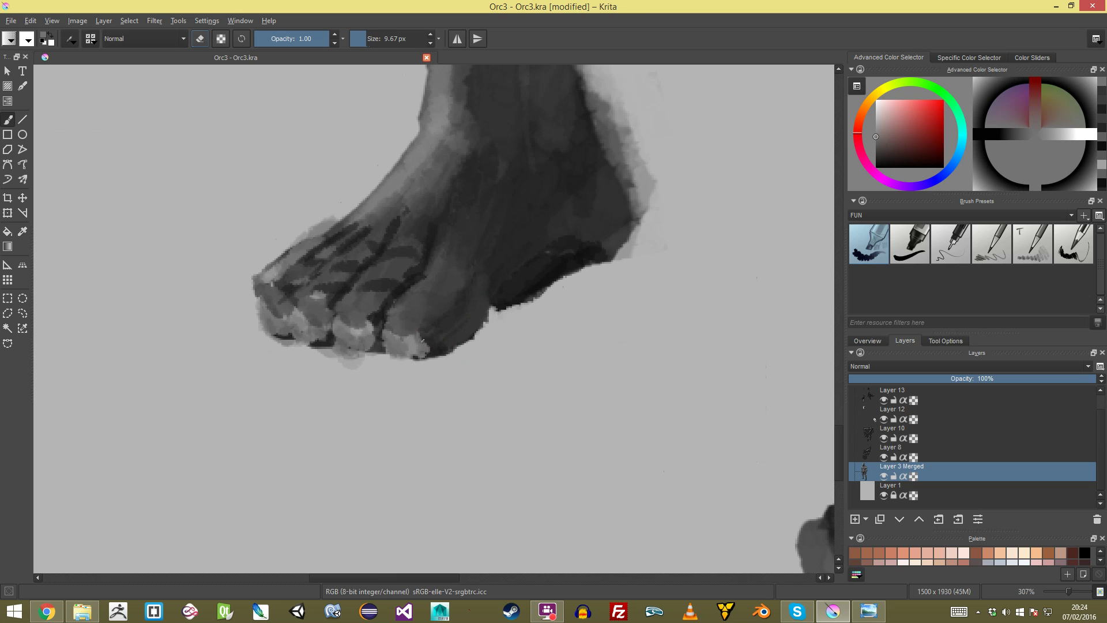
scroll(432, 323, "down", 6)
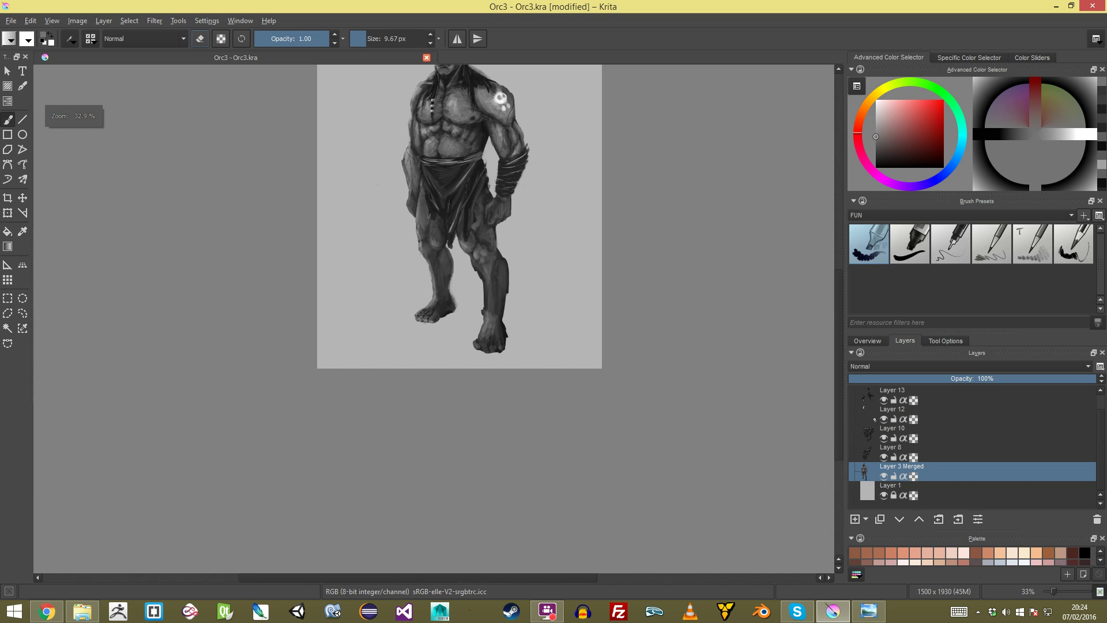
scroll(436, 314, "up", 5)
key("e")
left_click_drag(536, 200, 557, 267)
scroll(435, 315, "down", 5)
scroll(429, 316, "up", 6)
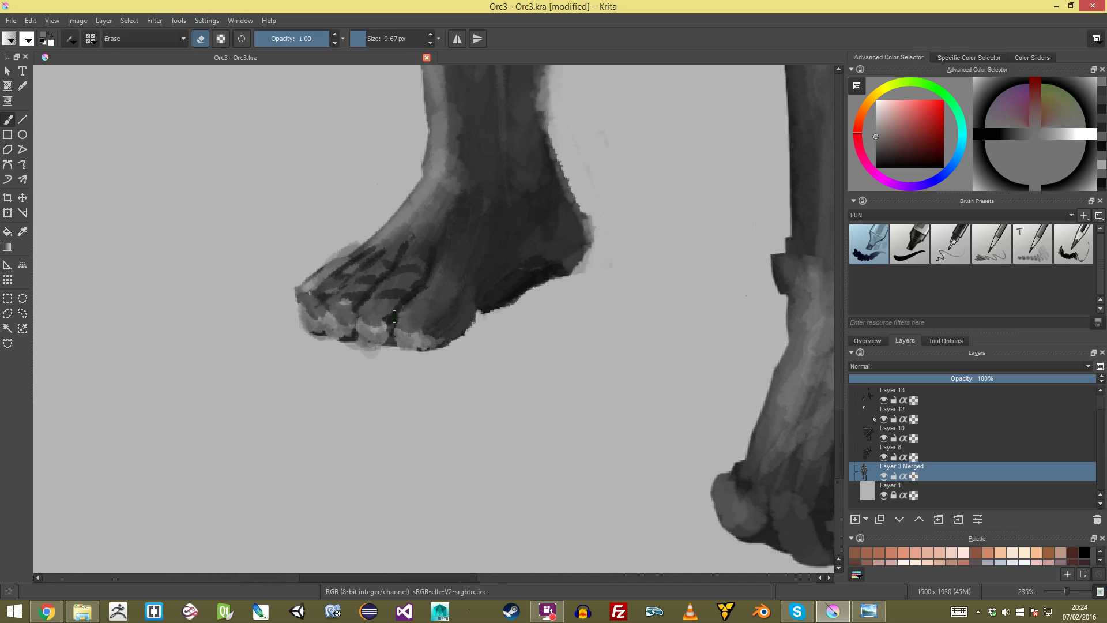
scroll(402, 327, "up", 2)
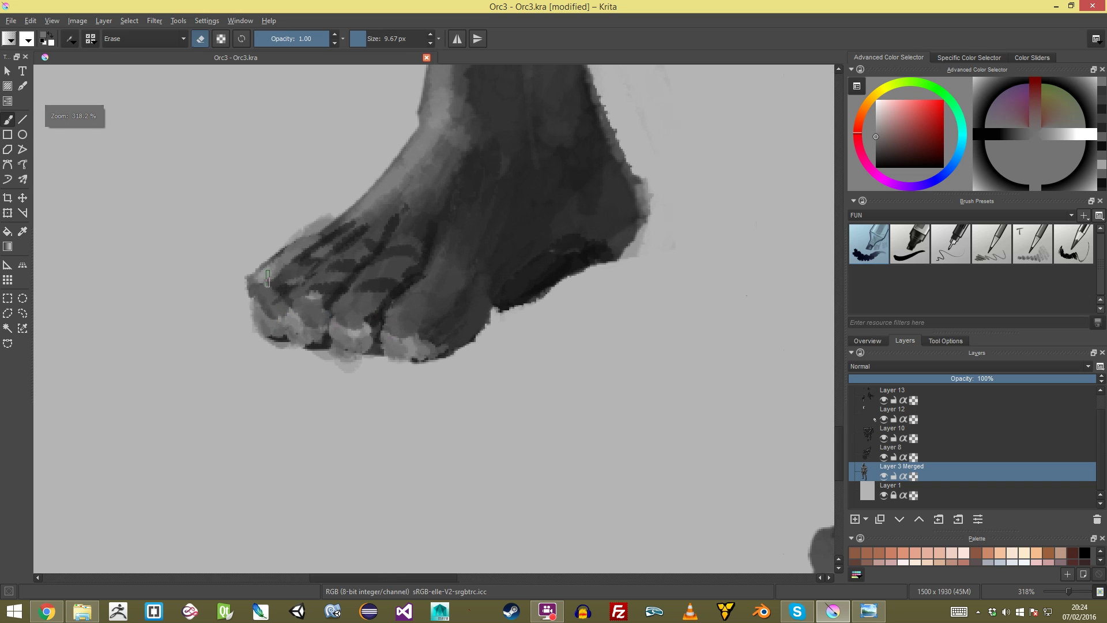
Step: Paint a dark gap beside the big toe with a 6.62 px brush and fill the neighbouring toe mid grey at 13.01 px
key("e")
mouse_move(431, 252)
left_mouse_down()
mouse_move(427, 283)
mouse_move(398, 302)
mouse_move(383, 351)
left_mouse_up()
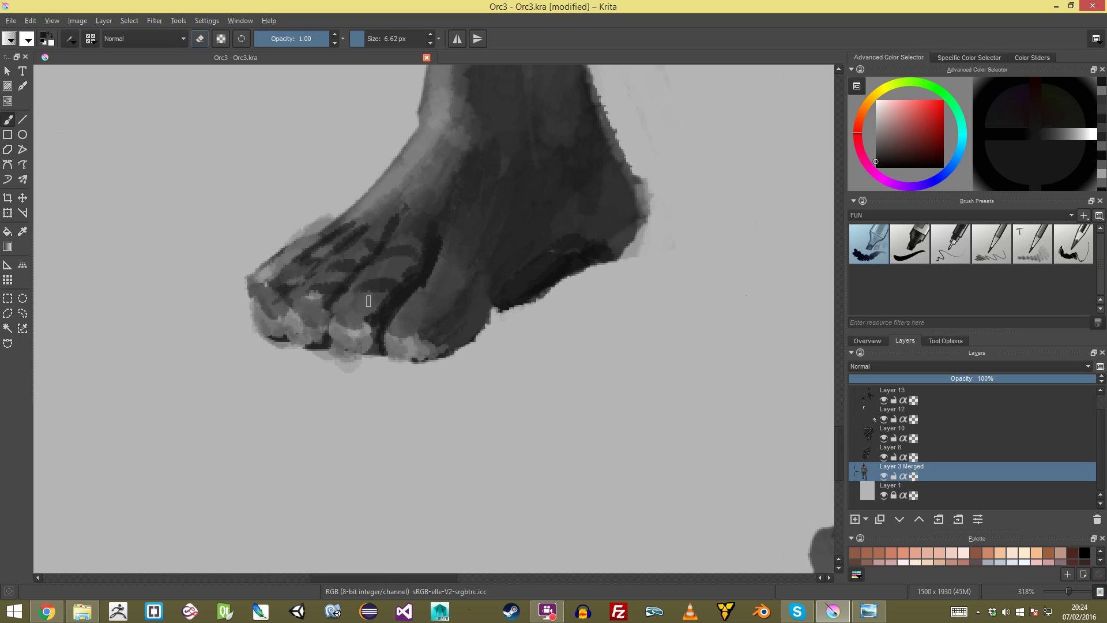
left_click(352, 318, "ctrl")
left_click_drag(352, 317, 363, 318)
left_click_drag(416, 250, 364, 313)
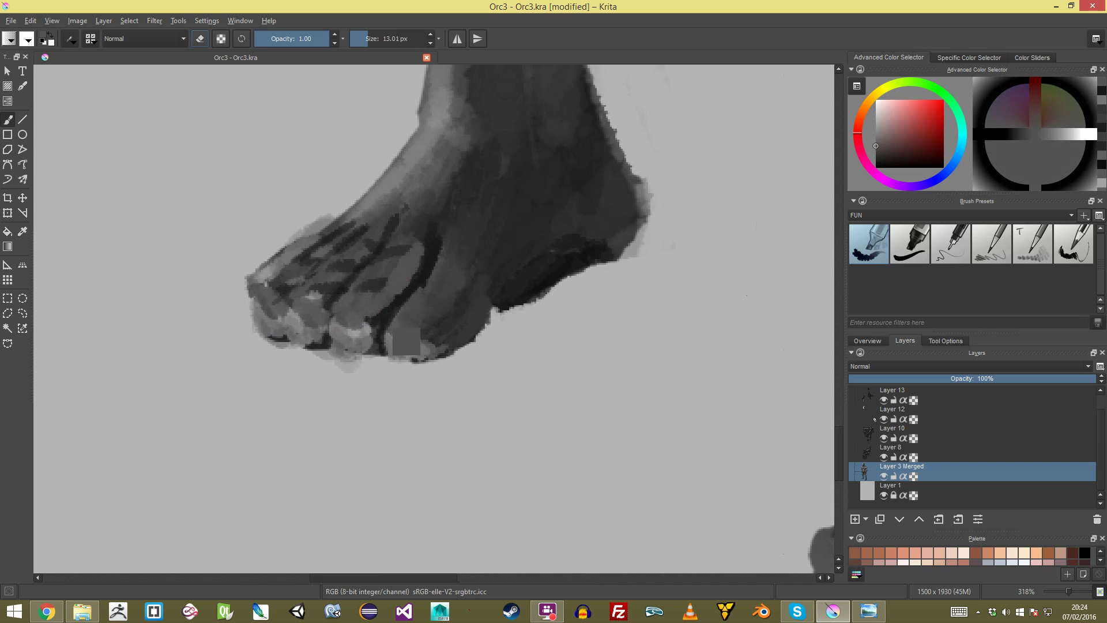
Step: Sample a dark tone and deepen the gaps between the smaller toes with a 7.56 px brush
left_click(362, 279, "ctrl")
key("bracketleft")
mouse_move(369, 260)
left_mouse_down()
mouse_move(333, 309)
mouse_move(355, 321)
mouse_move(301, 342)
mouse_move(294, 304)
mouse_move(290, 321)
mouse_move(352, 233)
left_mouse_up()
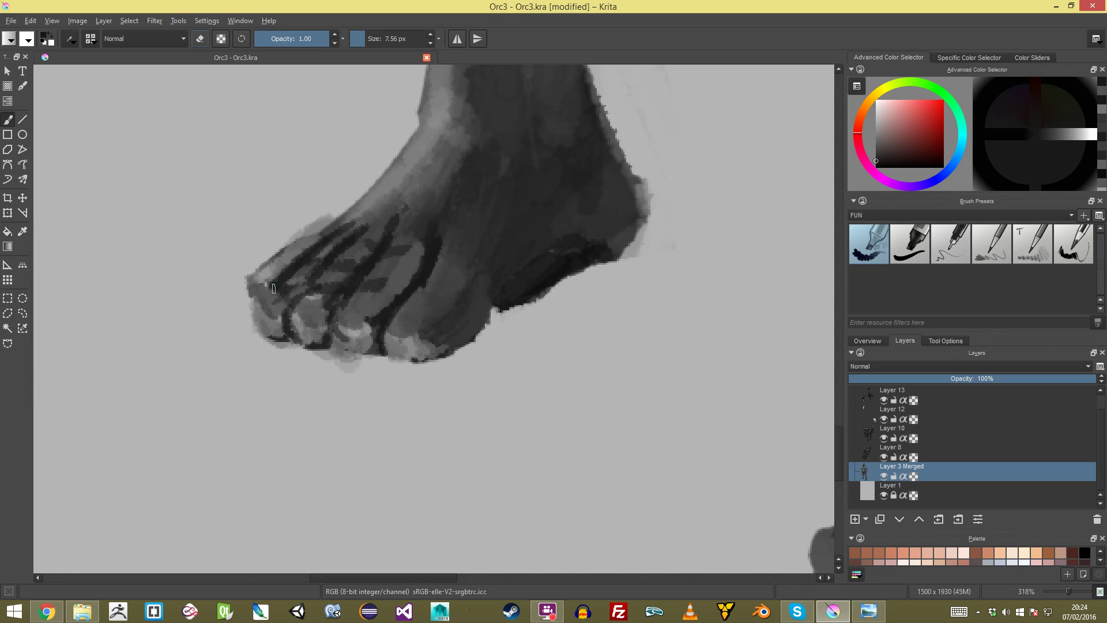
left_click_drag(273, 290, 260, 317)
mouse_move(263, 304)
left_mouse_down()
mouse_move(266, 337)
mouse_move(420, 309)
mouse_move(391, 319)
mouse_move(391, 343)
mouse_move(392, 323)
mouse_move(423, 357)
left_mouse_up()
key("ctrl+z")
key("ctrl+z")
left_click_drag(448, 262, 409, 288)
mouse_move(431, 277)
left_mouse_down()
mouse_move(389, 307)
mouse_move(392, 357)
mouse_move(408, 360)
mouse_move(408, 410)
mouse_move(404, 340)
mouse_move(367, 353)
mouse_move(391, 364)
left_mouse_up()
key("ctrl+z")
key("ctrl+z")
key("ctrl+z")
Step: Sample mid greys from the toes and repaint the toe tips as rounded shapes with a larger brush
left_click(395, 351, "ctrl")
left_click(392, 349, "ctrl")
key("]")
left_click(442, 362, "ctrl")
mouse_move(452, 326)
left_mouse_down()
mouse_move(462, 388)
mouse_move(512, 365)
mouse_move(515, 399)
mouse_move(492, 378)
mouse_move(531, 364)
left_mouse_up()
left_click(513, 365, "ctrl")
mouse_move(596, 373)
left_mouse_down()
mouse_move(594, 398)
mouse_move(611, 403)
mouse_move(629, 380)
left_mouse_up()
scroll(617, 384, "down", 8)
scroll(435, 319, "up", 4)
Step: Reduce the brush to 6.09 px, undo the last dark stroke between the toes and touch up the toe tops in mid grey
mouse_move(566, 286)
left_mouse_down()
mouse_move(553, 272)
mouse_move(564, 269)
mouse_move(478, 290)
left_mouse_up()
left_click(537, 253, "ctrl")
key("[")
left_click(505, 249, "ctrl")
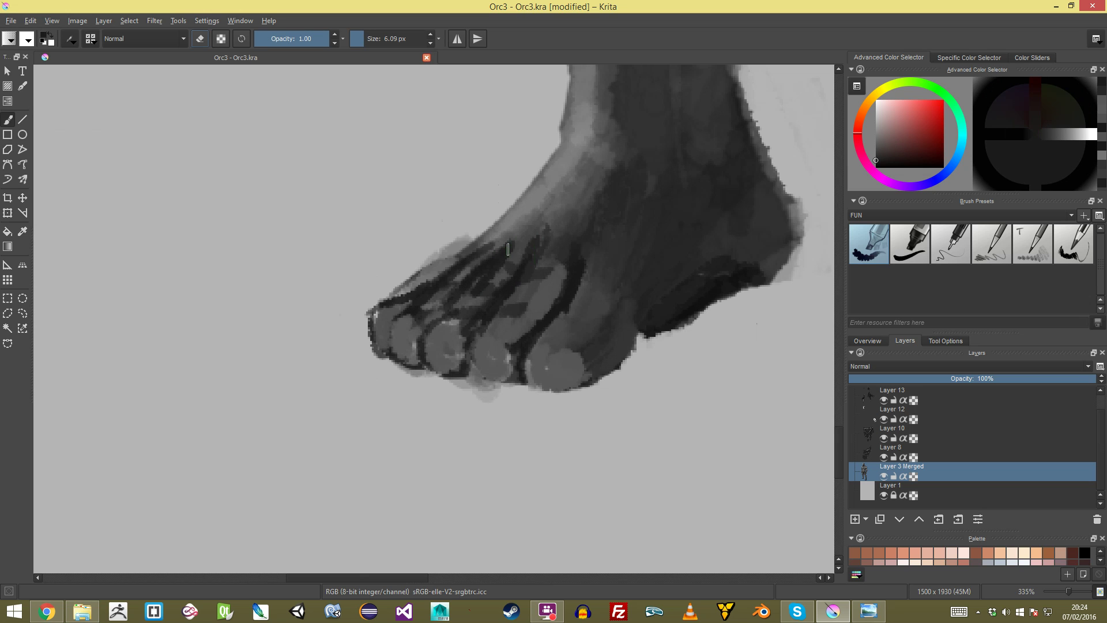
key("ctrl+z")
left_click(488, 279, "ctrl")
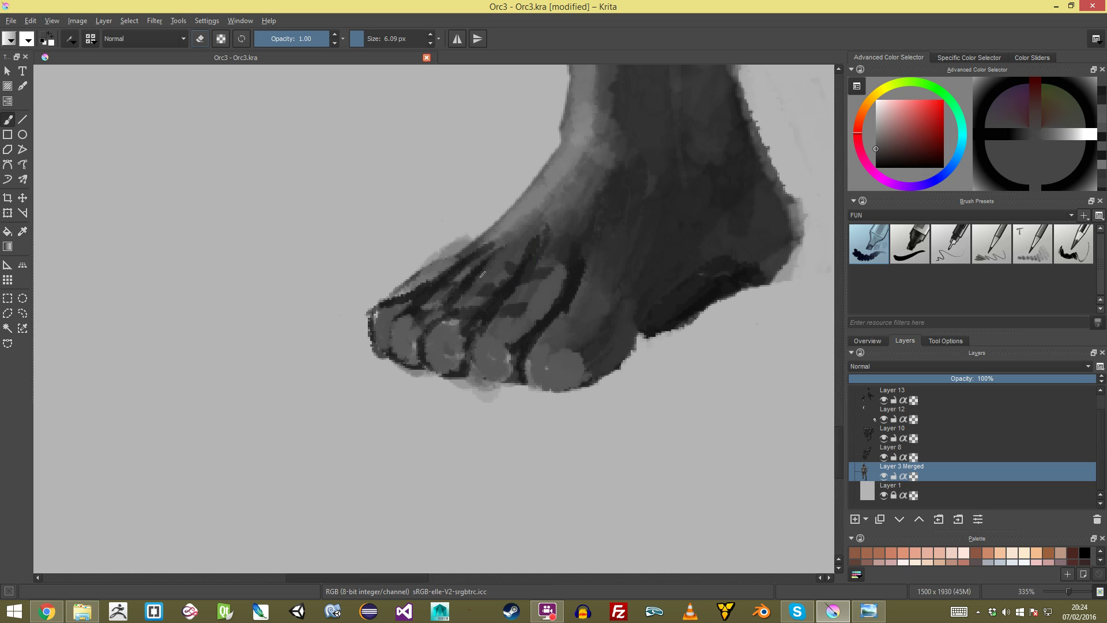
mouse_move(468, 259)
left_mouse_down()
mouse_move(424, 304)
mouse_move(447, 315)
mouse_move(466, 305)
left_mouse_up()
Step: Sample a lighter grey to paint the upper edge of the small toes, then trim that edge with the 6.09 px eraser
left_click(431, 267, "ctrl")
left_click_drag(419, 276, 405, 295)
mouse_move(463, 259)
left_mouse_down()
mouse_move(430, 258)
mouse_move(426, 305)
mouse_move(413, 274)
left_mouse_up()
key("e")
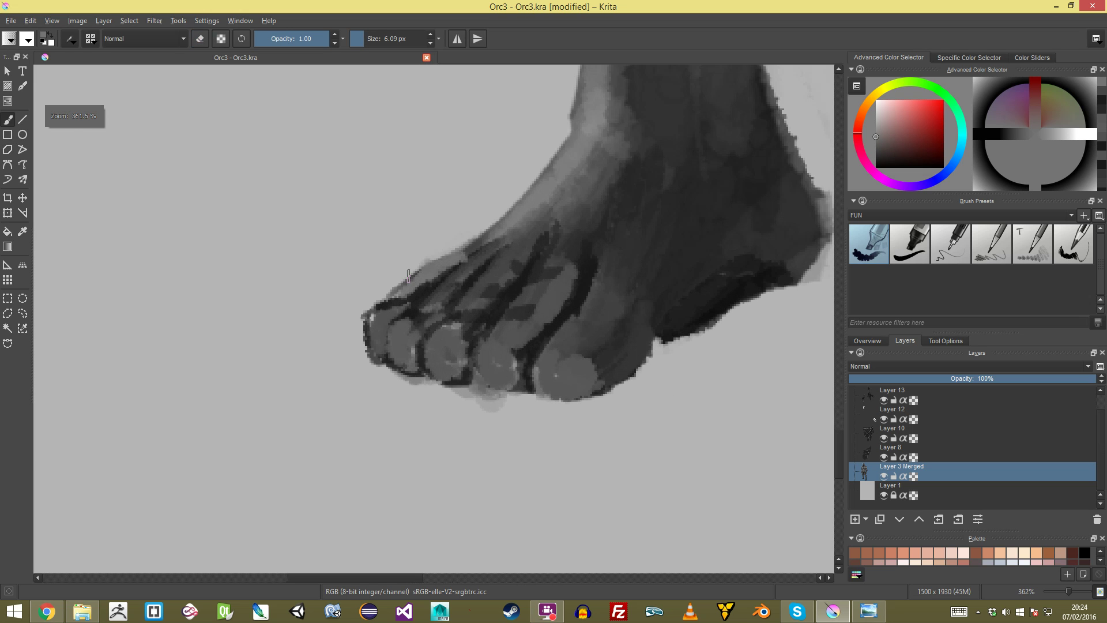
key("e")
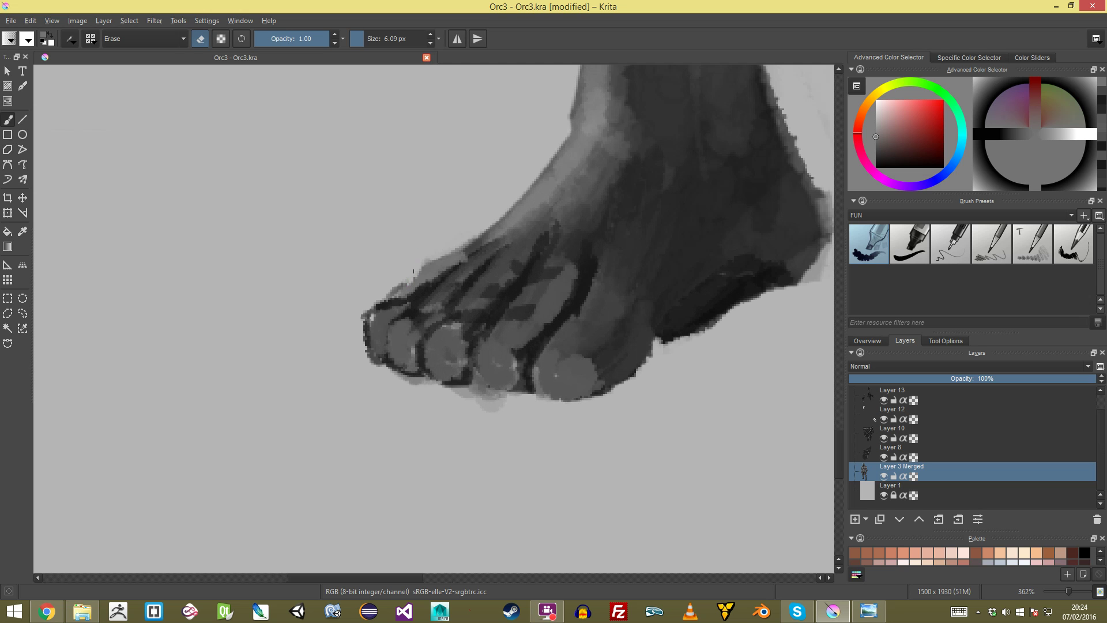
scroll(428, 310, "down", 3)
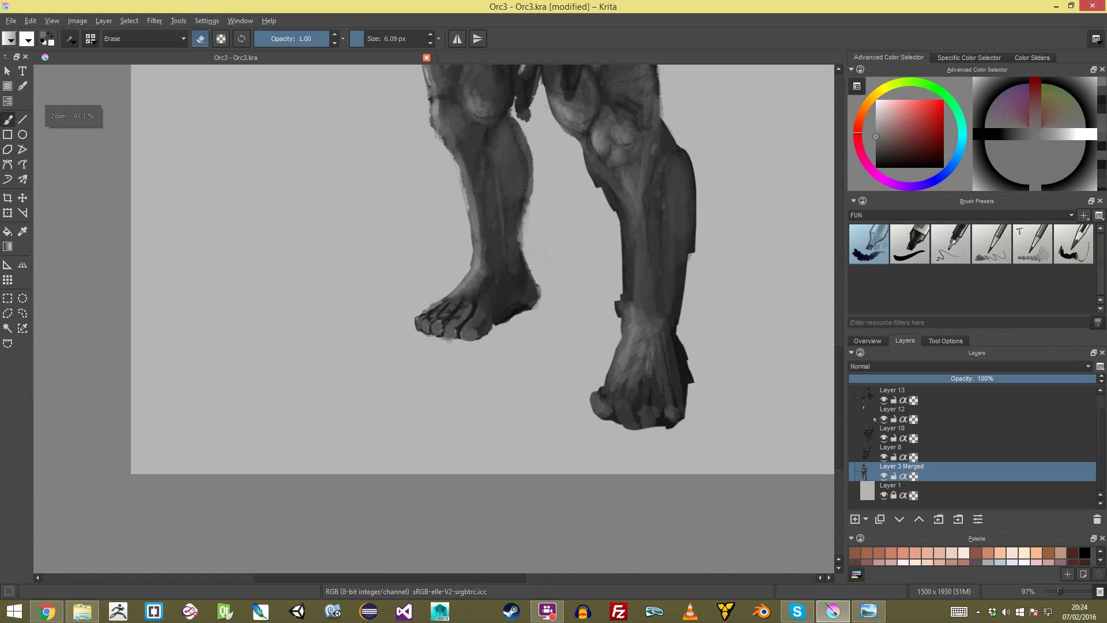
scroll(428, 309, "up", 4)
Step: Pick a light grey and paint small oval knuckle highlights across every toe of the rear foot with a 6.11 px brush
key("e")
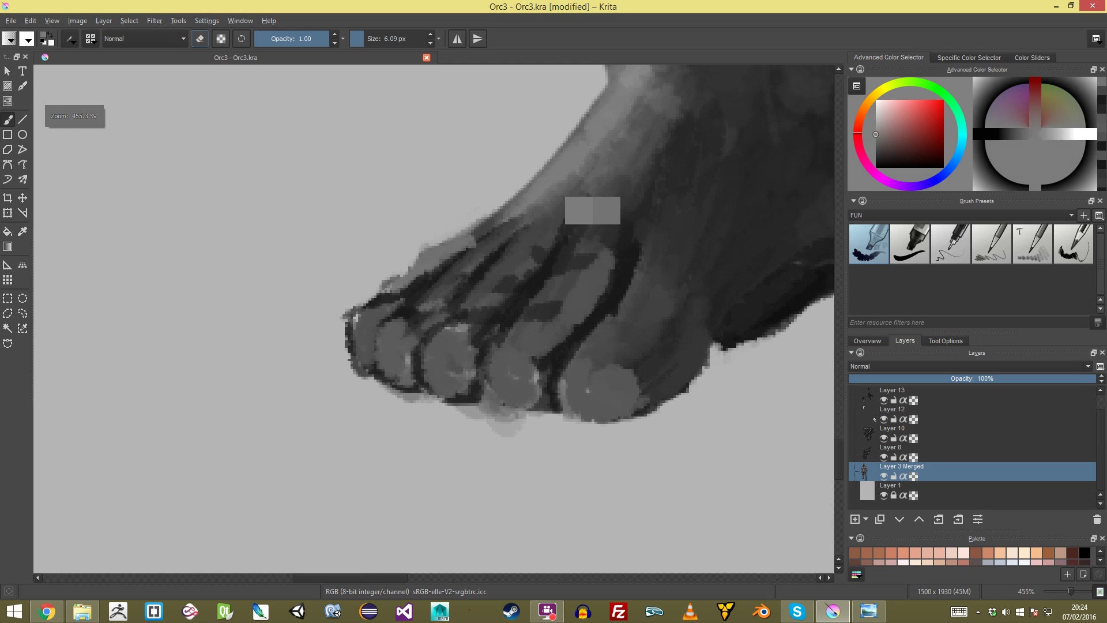
left_click_drag(889, 115, 876, 110)
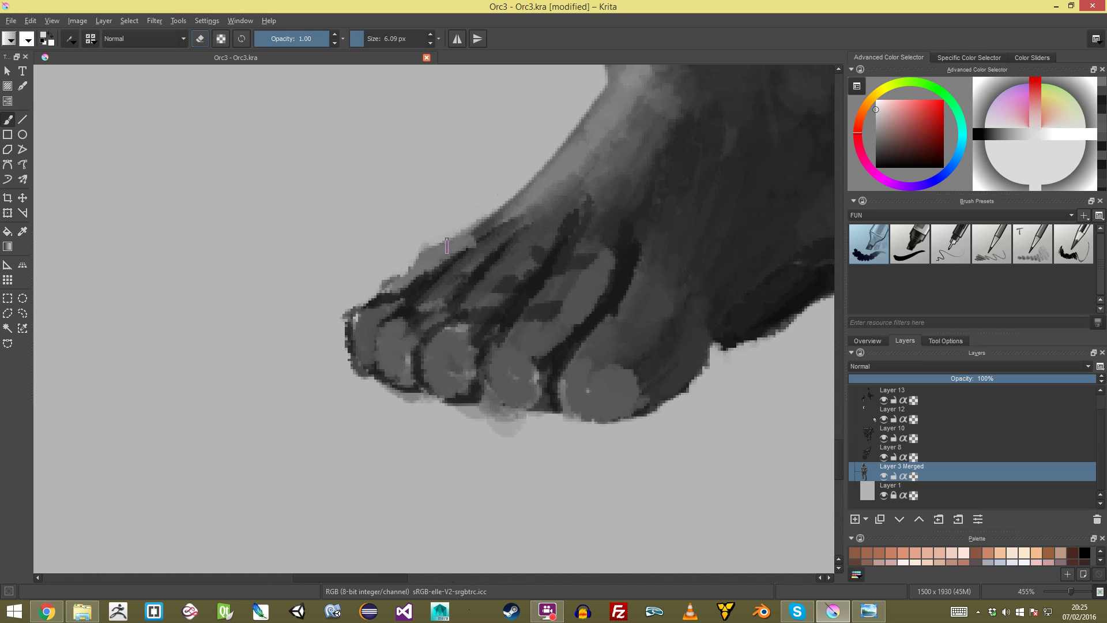
mouse_move(422, 254)
left_mouse_down()
mouse_move(439, 264)
mouse_move(399, 288)
left_mouse_up()
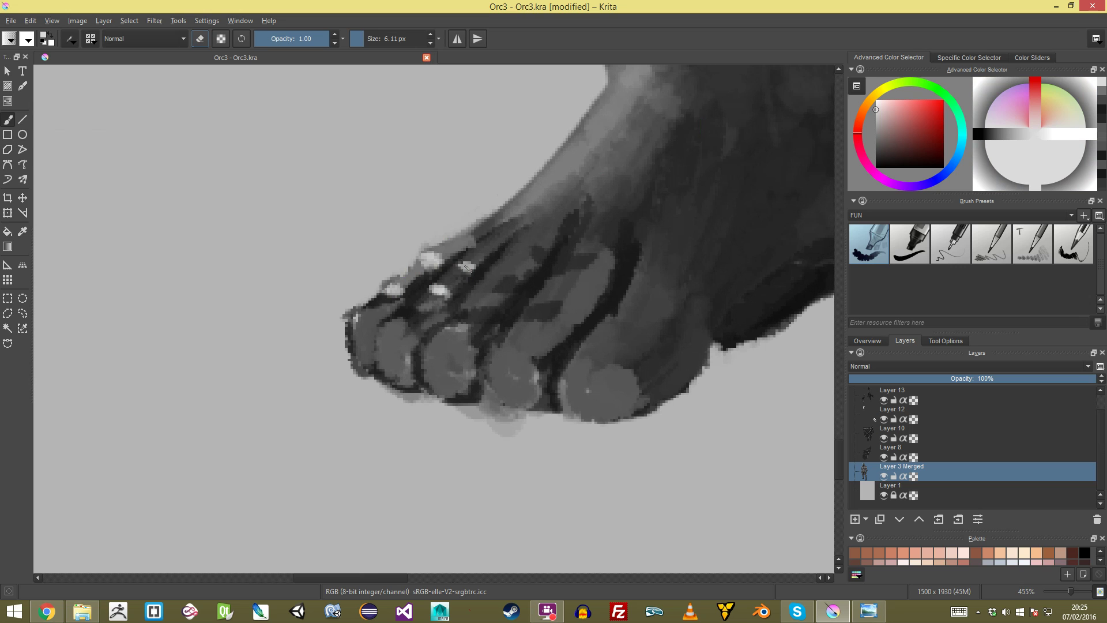
left_click_drag(494, 276, 519, 271)
left_click_drag(459, 308, 574, 321)
mouse_move(557, 279)
left_mouse_down()
mouse_move(646, 302)
mouse_move(672, 292)
left_mouse_up()
mouse_move(605, 326)
left_mouse_down()
mouse_move(643, 324)
mouse_move(609, 330)
mouse_move(626, 334)
left_mouse_up()
scroll(622, 355, "down", 7)
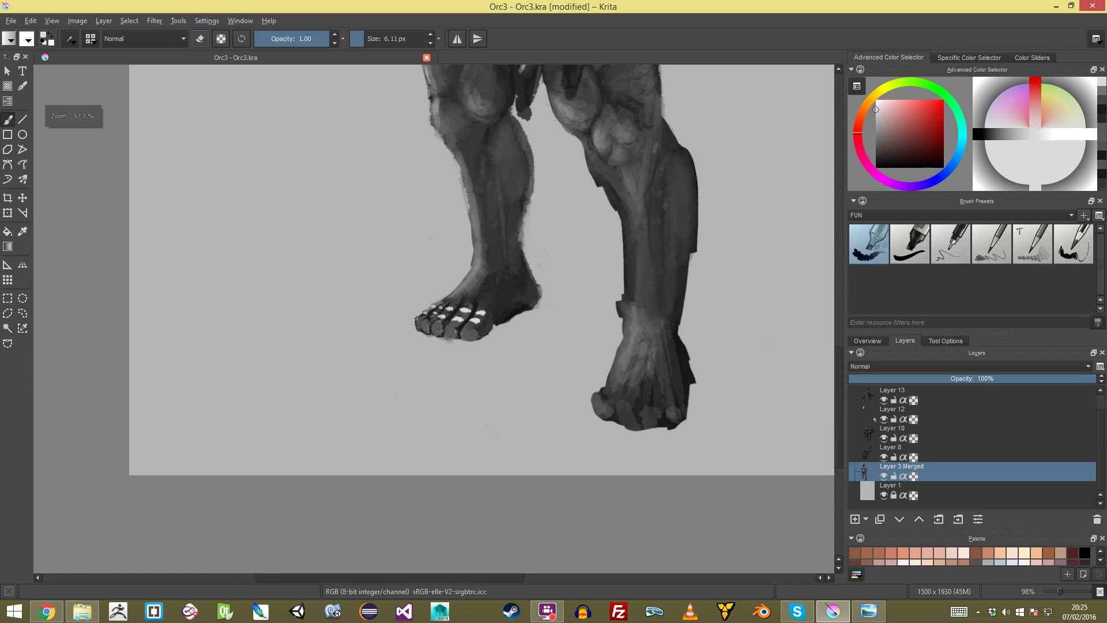
Step: Sample a dark grey from the rear foot and glaze over the knuckle highlights at 0.12 opacity with a 25.29 px brush
scroll(622, 355, "up", 4)
scroll(618, 314, "up", 3)
left_click(565, 311, "ctrl")
left_click(370, 38)
left_click(285, 38)
left_click_drag(284, 39, 264, 39)
left_click(372, 39)
mouse_move(503, 290)
left_mouse_down()
mouse_move(521, 263)
mouse_move(497, 319)
mouse_move(534, 284)
left_mouse_up()
key("bracketleft")
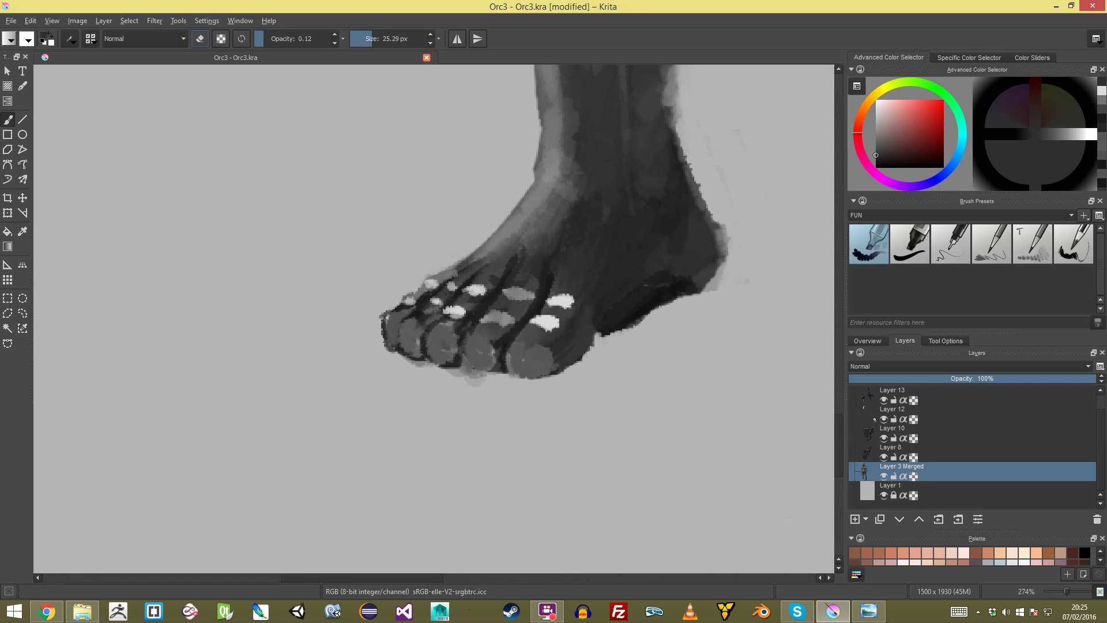
Step: Raise the opacity to 0.39, reduce the brush to 14.45 px and tone down the knuckle highlights into thinner patches
key("plus")
key("o")
key("o")
key("o")
key("bracketleft")
left_click_drag(546, 309, 586, 252)
mouse_move(610, 319)
left_mouse_down()
mouse_move(658, 293)
mouse_move(603, 344)
mouse_move(629, 349)
mouse_move(635, 331)
left_mouse_up()
mouse_move(645, 292)
left_mouse_down()
mouse_move(658, 279)
mouse_move(646, 281)
mouse_move(652, 372)
mouse_move(611, 441)
mouse_move(473, 289)
mouse_move(456, 315)
mouse_move(420, 292)
mouse_move(432, 289)
left_mouse_up()
left_click_drag(545, 314, 556, 306)
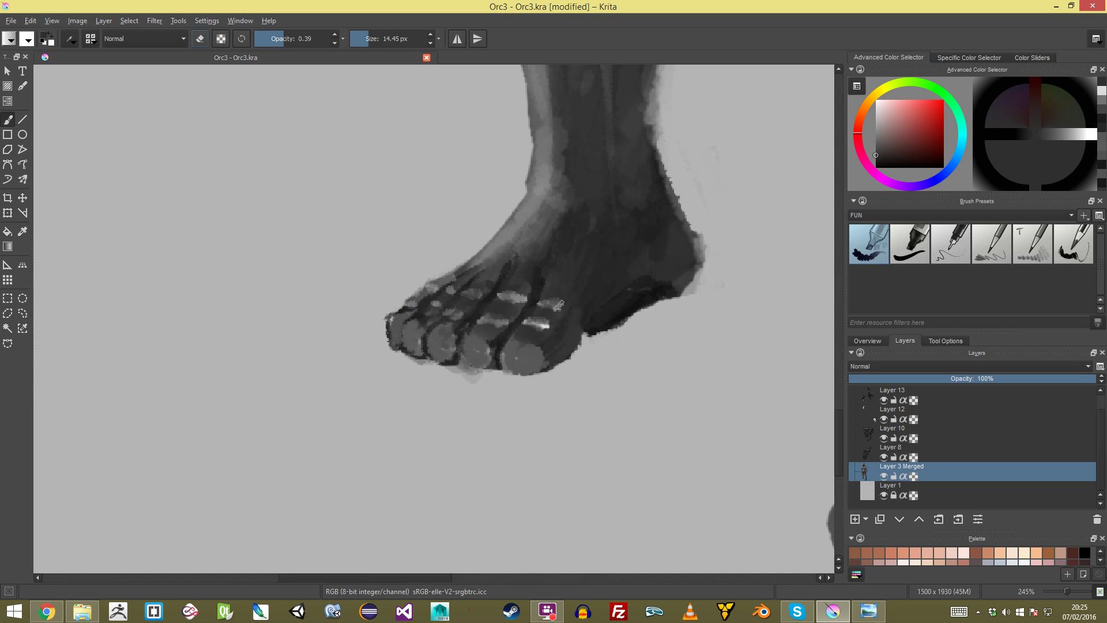
scroll(523, 315, "down", 6)
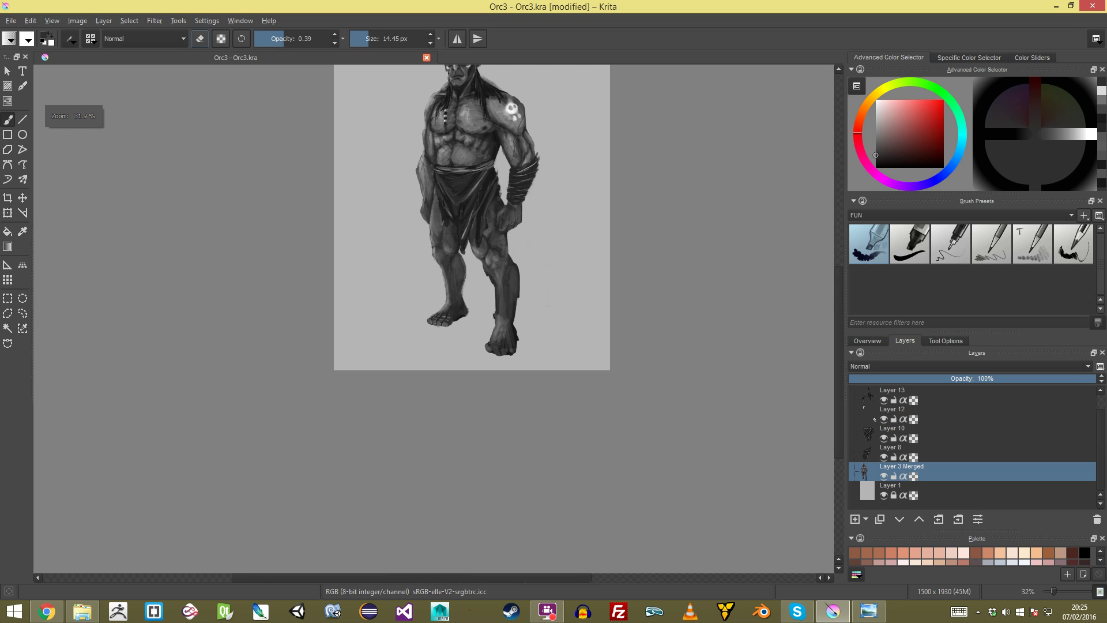
Step: Shade the lower halves of the rear foot's toe tips in dark grey with a 10.62 px brush at 0.39 opacity
scroll(523, 316, "up", 3)
scroll(441, 323, "up", 5)
mouse_move(430, 377)
left_mouse_down()
mouse_move(517, 395)
mouse_move(470, 381)
mouse_move(552, 381)
mouse_move(554, 394)
mouse_move(595, 388)
mouse_move(635, 359)
left_mouse_up()
mouse_move(378, 337)
left_mouse_down()
mouse_move(405, 364)
mouse_move(370, 349)
left_mouse_up()
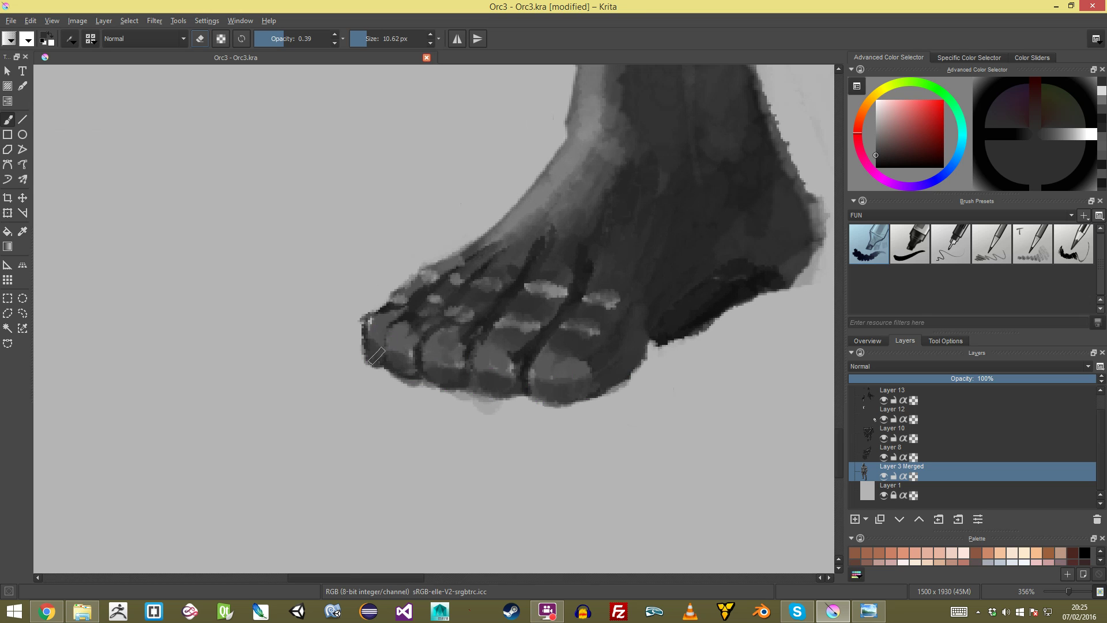
scroll(434, 318, "down", 3)
scroll(434, 318, "up", 4)
Step: Sample a lighter grey from the foot and touch up the rounded tops of the toe tips with a 7.70 px brush
left_click(611, 279, "ctrl")
mouse_move(558, 337)
left_mouse_down("shift")
mouse_move(533, 369)
mouse_move(545, 372)
mouse_move(531, 360)
mouse_move(553, 375)
left_mouse_up("shift")
mouse_move(629, 378)
left_mouse_down()
mouse_move(646, 372)
mouse_move(623, 370)
mouse_move(631, 373)
left_mouse_up()
mouse_move(443, 348)
left_mouse_down()
mouse_move(409, 328)
mouse_move(384, 338)
mouse_move(352, 320)
left_mouse_up()
scroll(357, 318, "down", 6)
scroll(433, 319, "up", 6)
Step: Set the opacity to 1.00, sample a near-black and draw curved nail lines on the toes with a 3.24 px brush
left_click(329, 39)
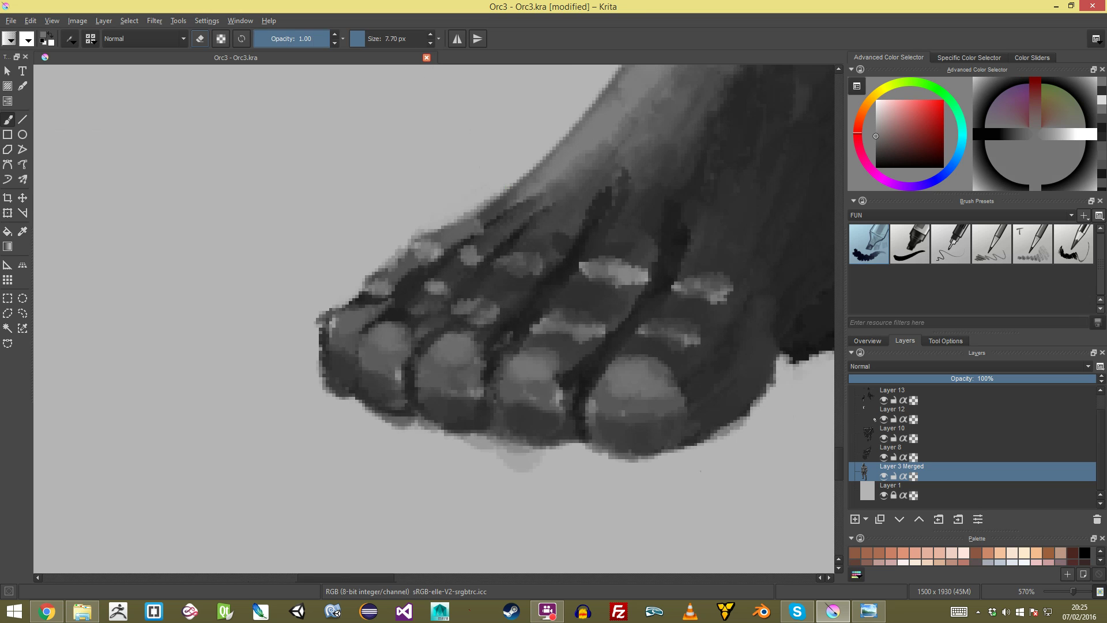
left_click(616, 305, "ctrl")
left_click_drag(596, 389, 496, 272)
mouse_move(480, 273)
left_mouse_down()
mouse_move(469, 273)
mouse_move(554, 282)
left_mouse_up()
left_click_drag(424, 254, 456, 263)
left_click_drag(268, 214, 295, 230)
mouse_move(509, 335)
left_mouse_down()
mouse_move(509, 88)
mouse_move(509, 317)
left_mouse_up()
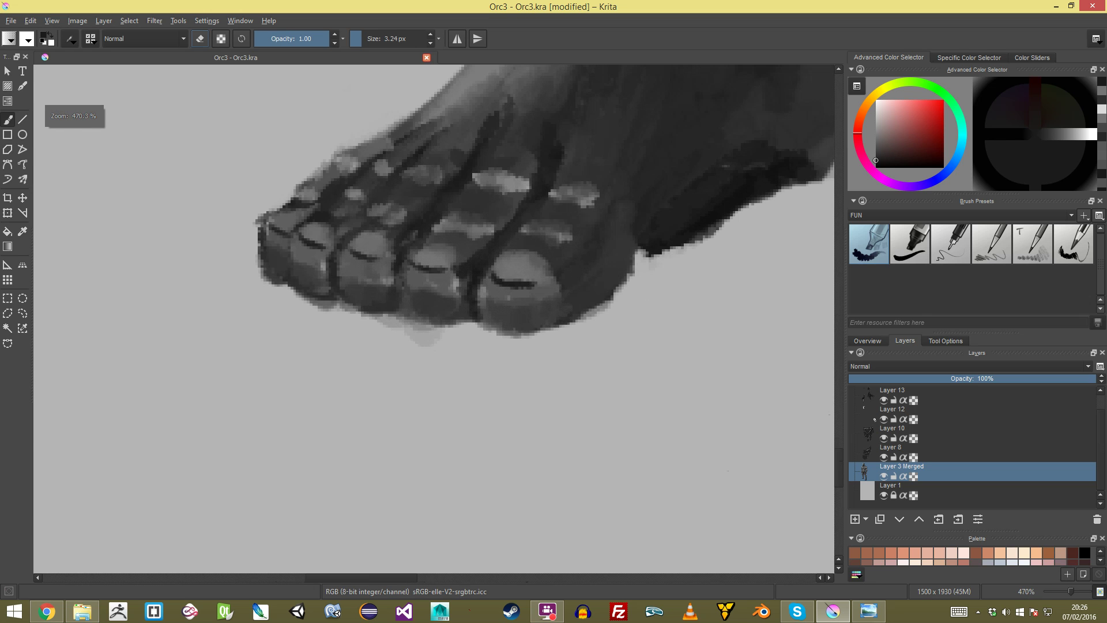
Step: Sample mid grey to trim the big toe's nail line, and paint light highlights along the toenails with the 3.24 px brush
left_click(537, 248, "ctrl")
left_click_drag(502, 256, 496, 278)
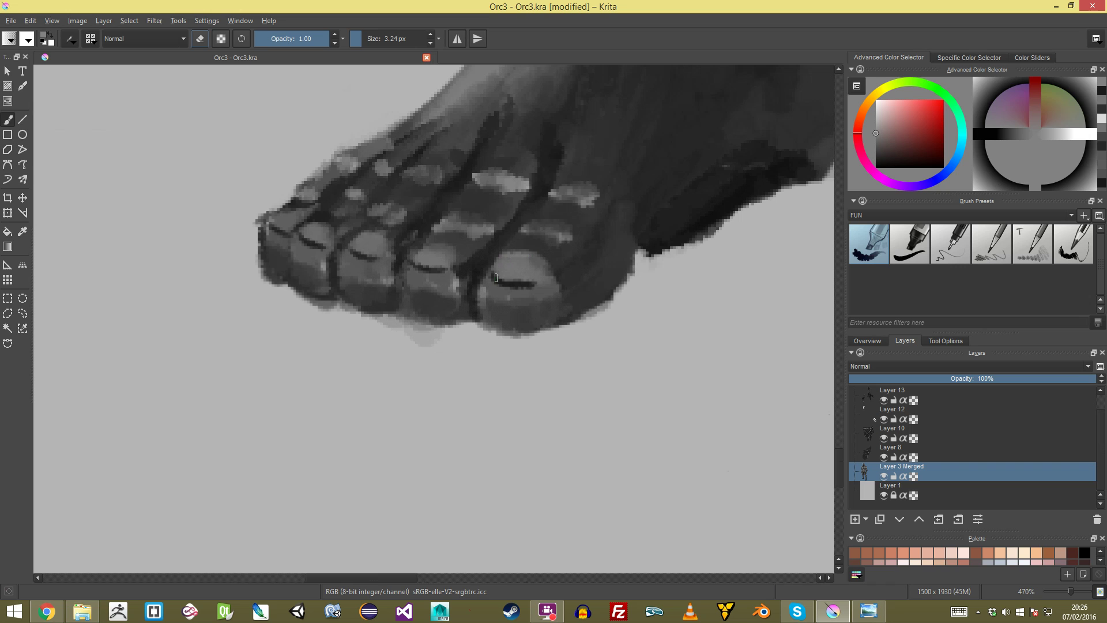
left_click(532, 230, "ctrl")
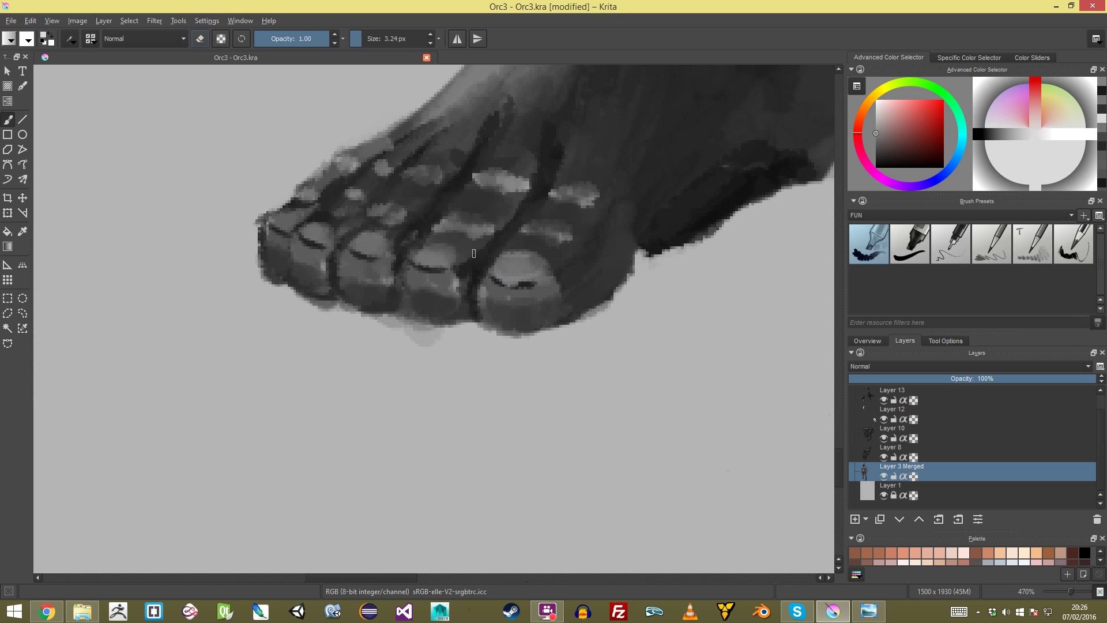
left_click_drag(498, 273, 522, 280)
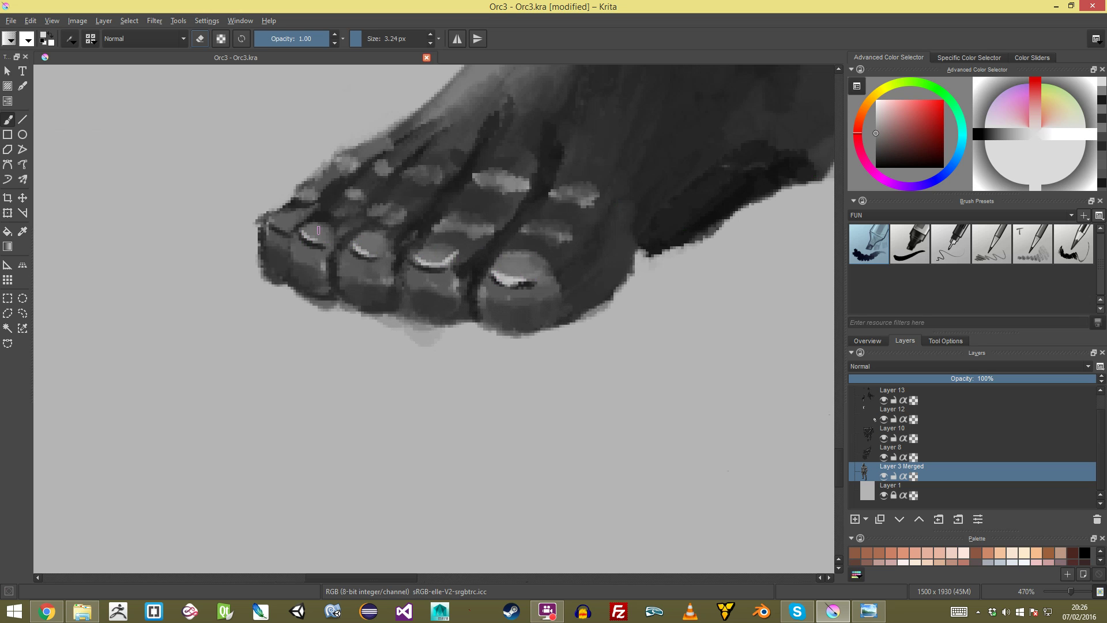
left_click_drag(304, 233, 288, 292)
Step: Sample dark greys to blend the upper ends of the toe gaps into the rear foot, and undo the last two strokes
left_click(376, 388, "ctrl")
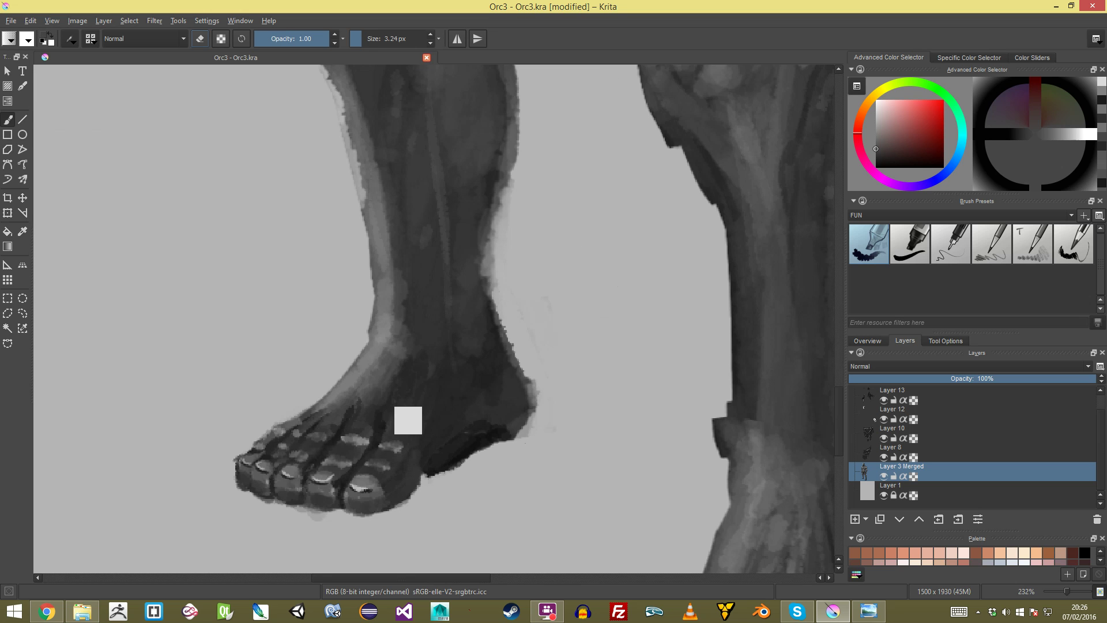
left_click_drag(342, 426, 359, 425)
mouse_move(388, 345)
left_mouse_down()
mouse_move(350, 422)
mouse_move(482, 313)
mouse_move(479, 287)
left_mouse_up()
left_click(468, 369, "ctrl")
left_click_drag(478, 357, 487, 374)
key("ctrl+z")
key("ctrl+z")
Step: Sample a near-black and redraw the dark gaps between the rear foot's toes with a 9.63 px brush
left_click(513, 346, "ctrl")
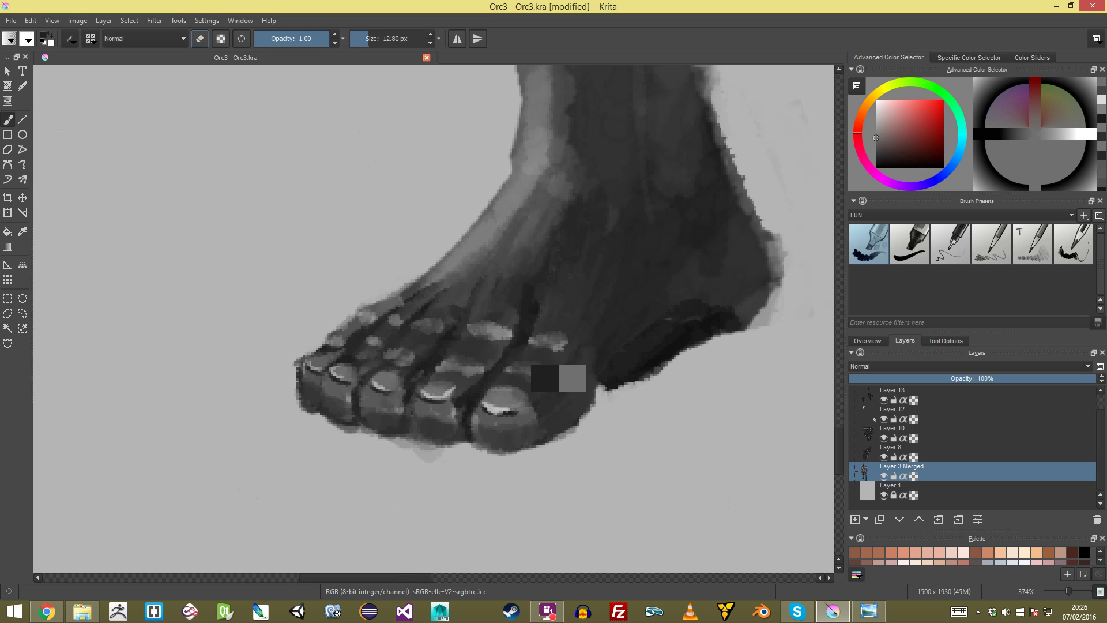
key("bracketleft")
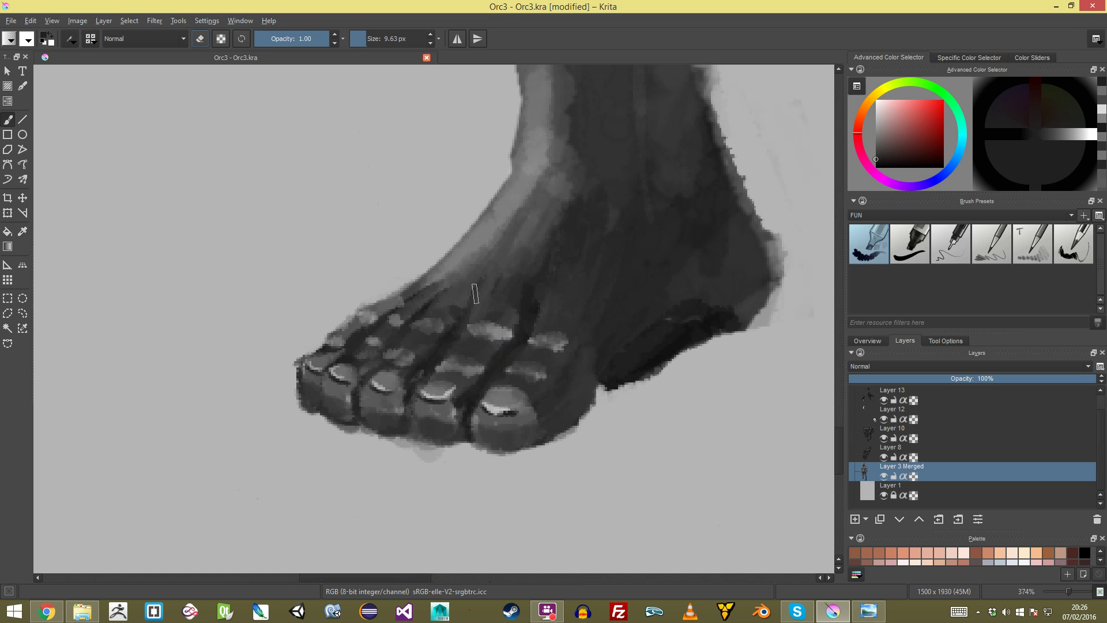
left_click_drag(470, 315, 469, 444)
left_click_drag(496, 277, 469, 333)
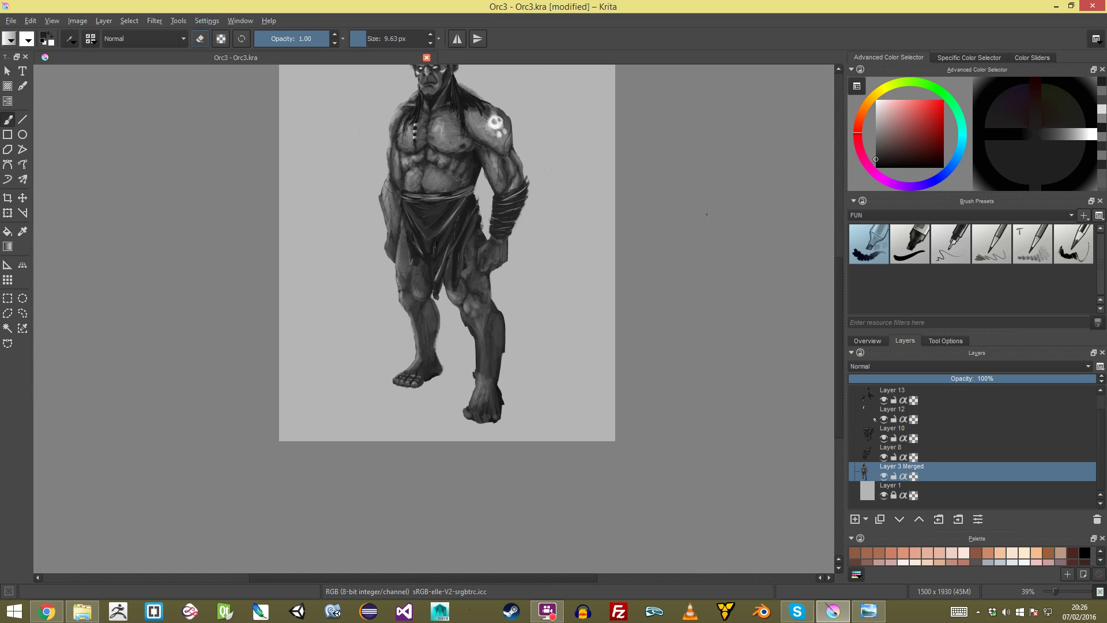
Step: Bring the whole figure into view and save the painting
left_click_drag(593, 221, 601, 237)
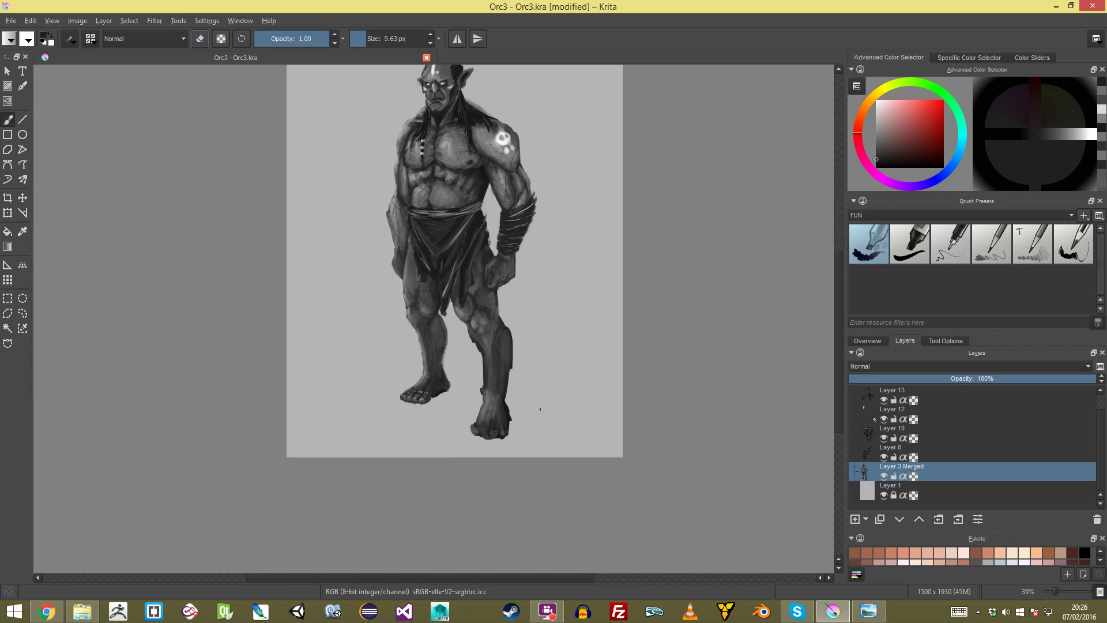
left_click_drag(443, 370, 436, 410)
key("ctrl+s")
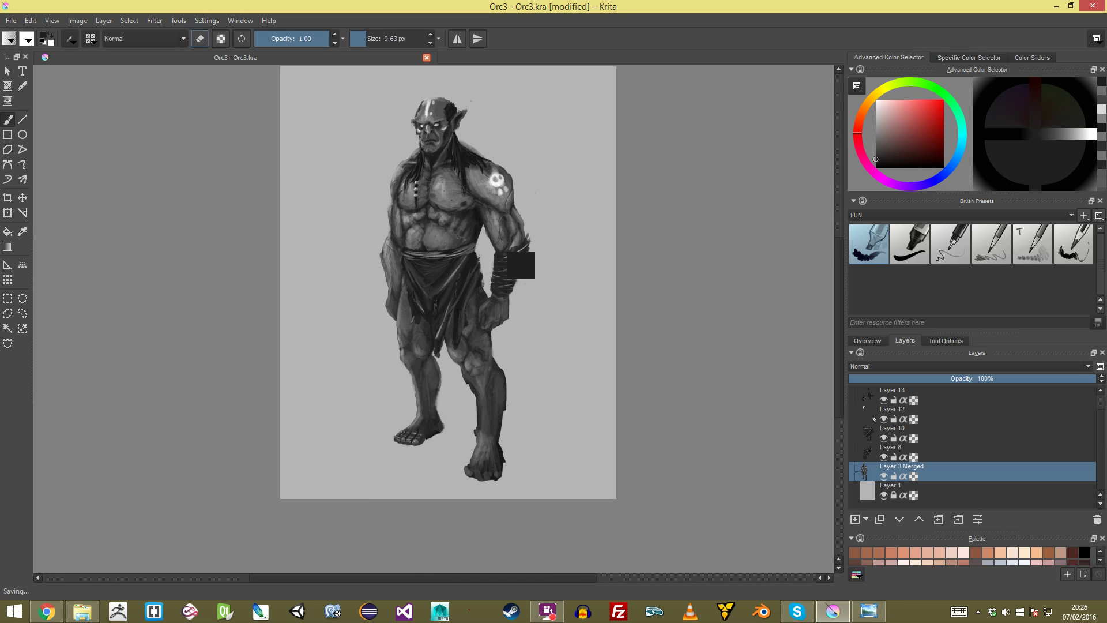
Step: Sample a mid grey from the rear foot and block in five round toe tips on the front foot with a 20.60 px brush
left_click_drag(604, 407, 531, 85)
left_click_drag(542, 323, 542, 252)
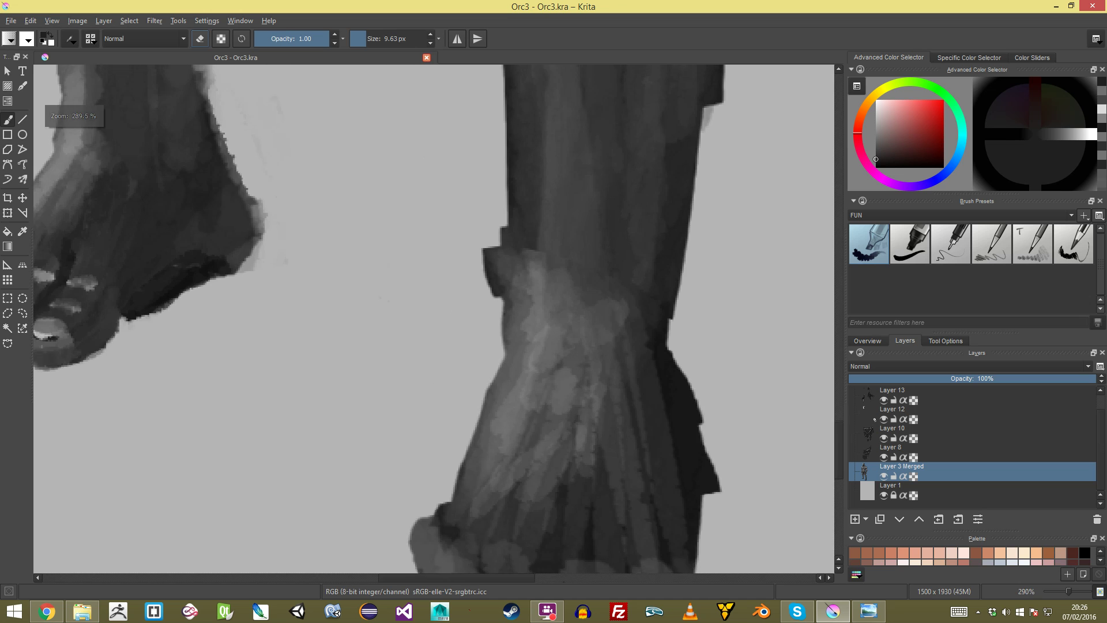
left_click_drag(369, 346, 514, 229)
left_click(178, 215, "ctrl")
left_click_drag(548, 415, 441, 343)
mouse_move(487, 368)
left_mouse_down()
mouse_move(549, 391)
mouse_move(544, 414)
mouse_move(568, 398)
mouse_move(606, 399)
mouse_move(622, 417)
mouse_move(686, 404)
mouse_move(724, 369)
mouse_move(730, 384)
mouse_move(751, 378)
left_mouse_up()
key("bracketright")
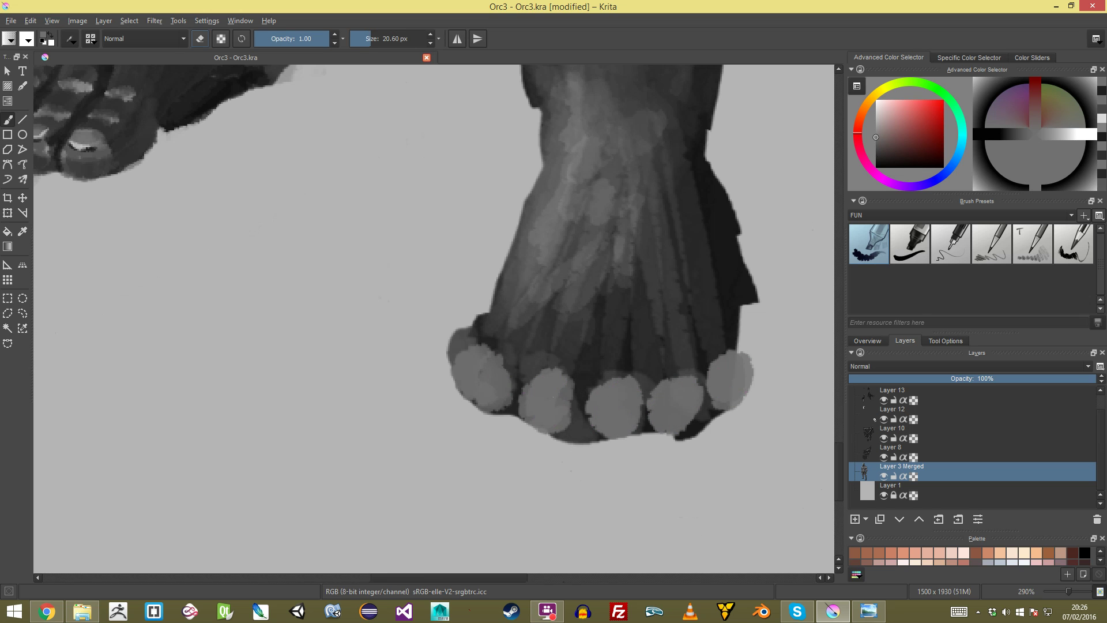
Step: Widen the front foot's big toe in mid grey, and sample a dark grey to paint over the area above the toe tips
scroll(750, 378, "down", 7)
scroll(451, 341, "up", 5)
left_click_drag(451, 342, 471, 351)
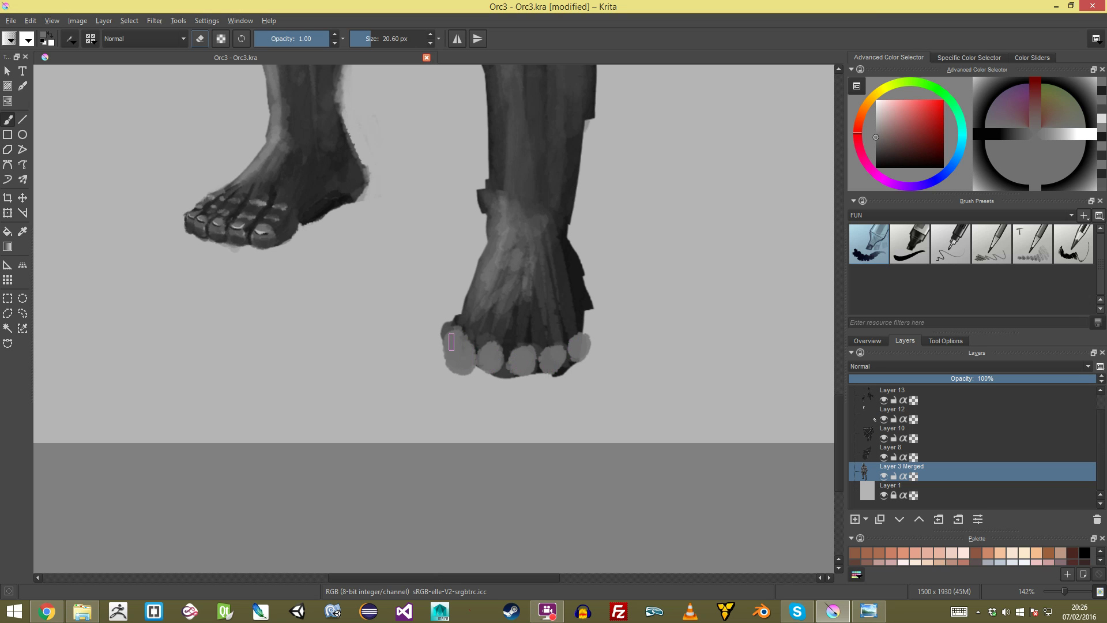
left_click(470, 340, "ctrl")
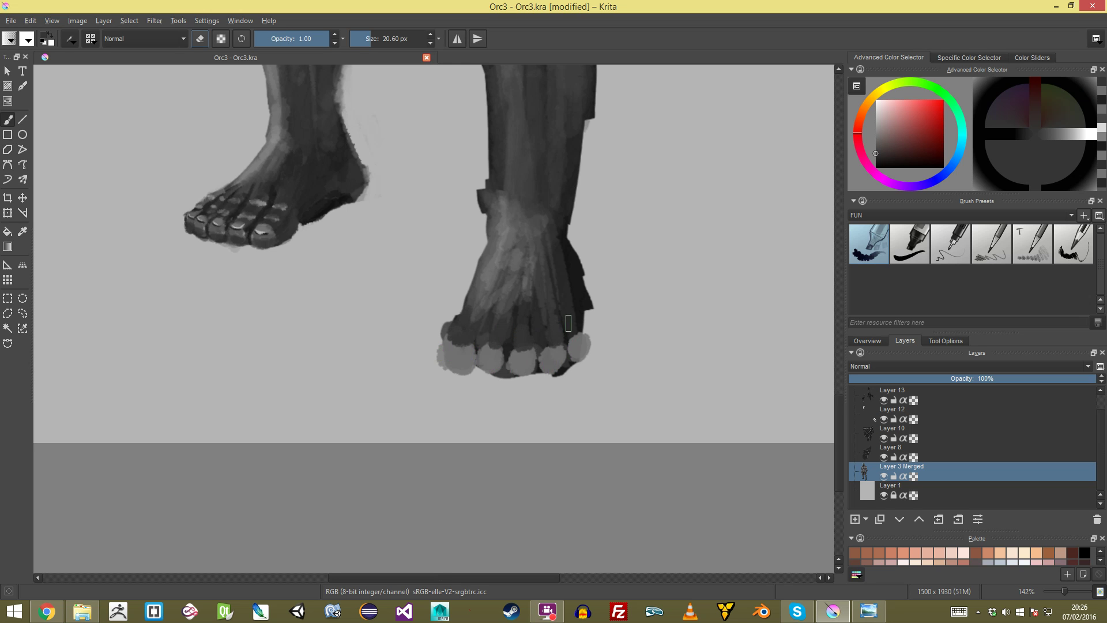
scroll(434, 319, "down", 5)
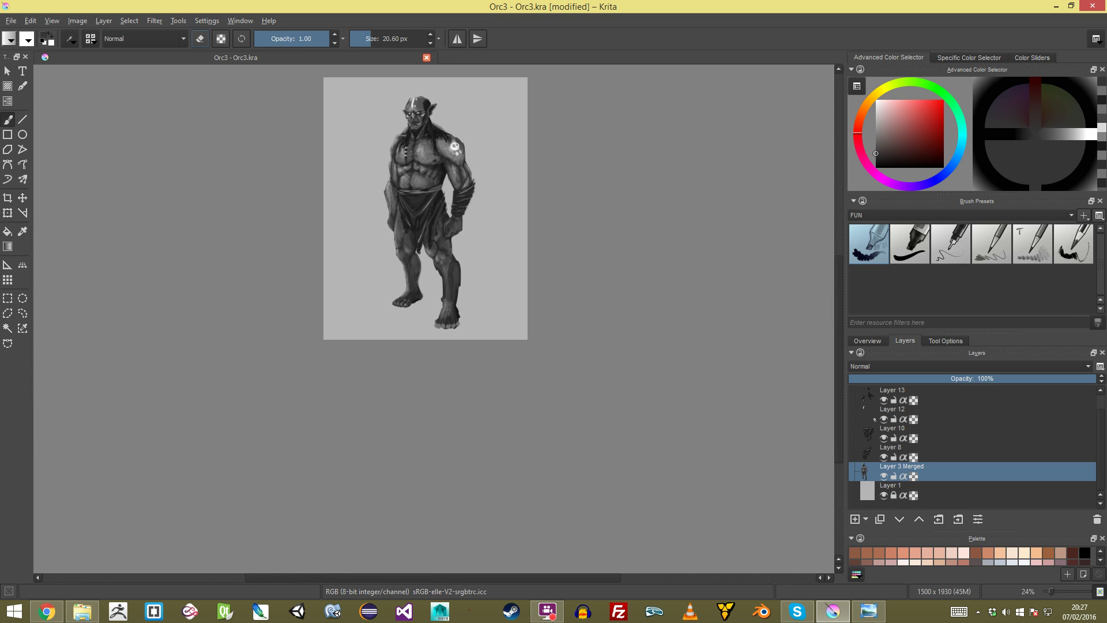
Step: Sample a near-black and paint dark grooves between the front foot's toes and tendons with a 7.85 px brush
key("plus")
key("plus")
key("plus")
key("plus")
key("plus")
left_click(303, 172, "ctrl")
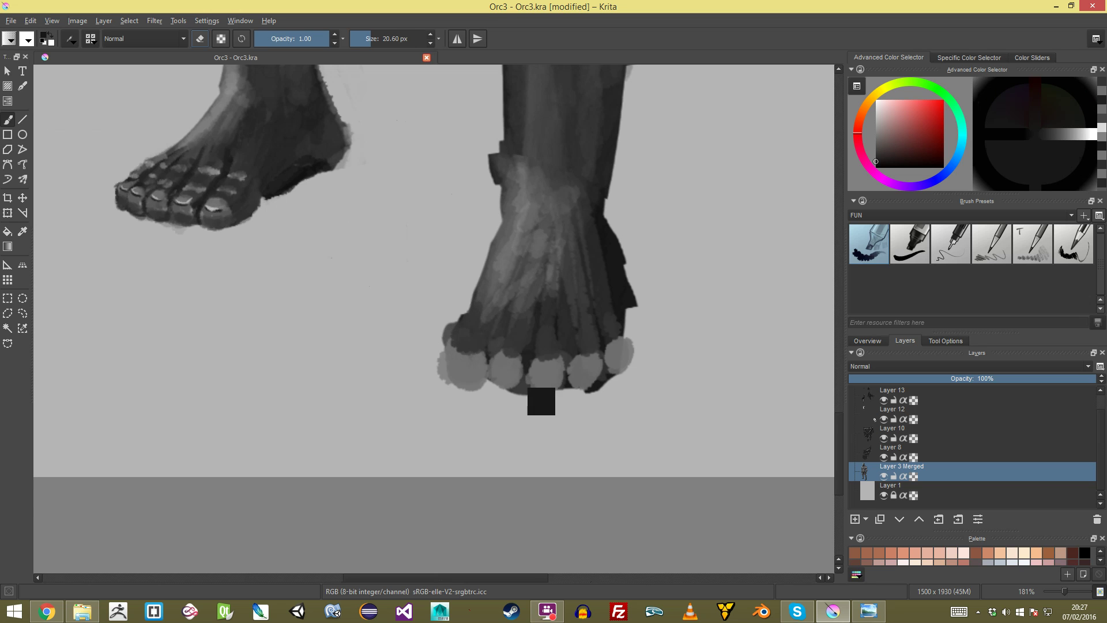
left_click_drag(512, 373, 516, 327)
left_click_drag(516, 328, 497, 346)
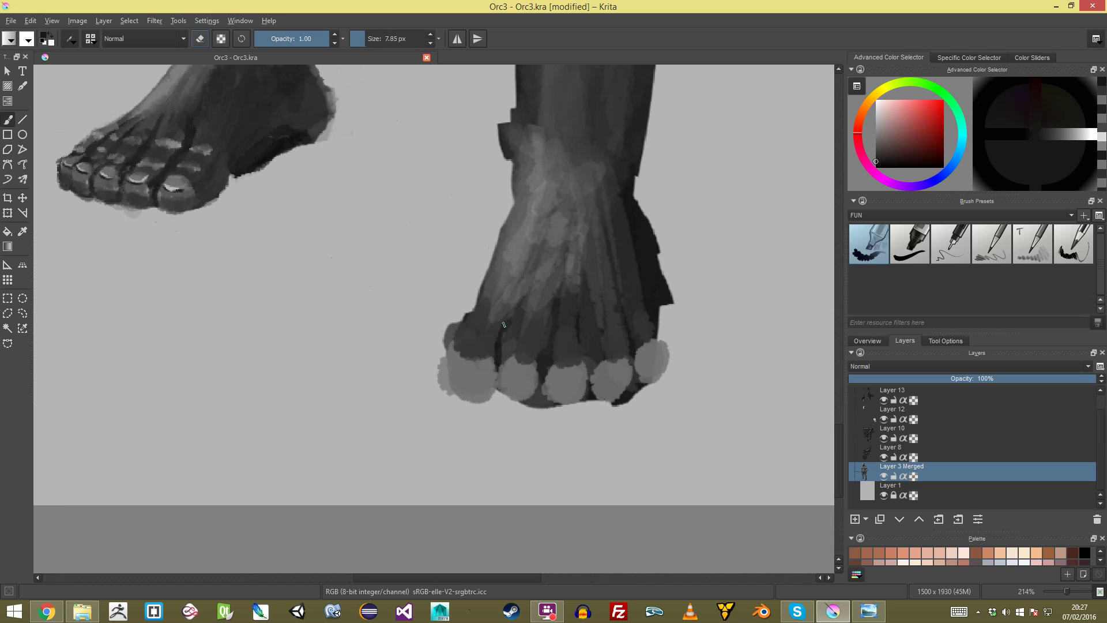
mouse_move(519, 286)
left_mouse_down()
mouse_move(552, 287)
mouse_move(552, 313)
left_mouse_up()
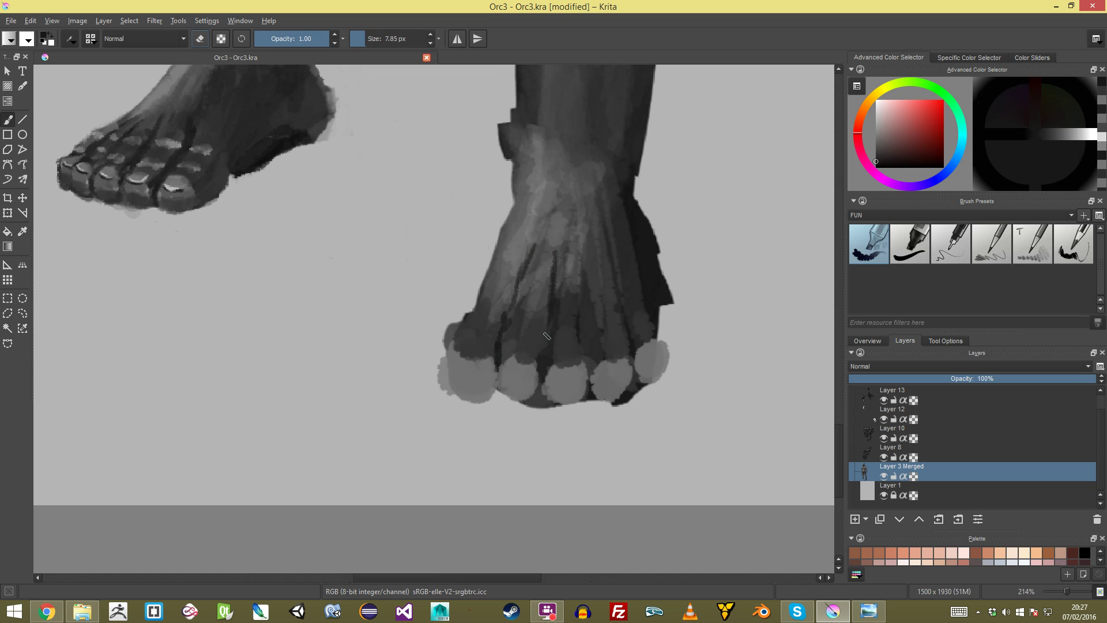
mouse_move(587, 362)
left_mouse_down()
mouse_move(588, 288)
mouse_move(620, 317)
left_mouse_up()
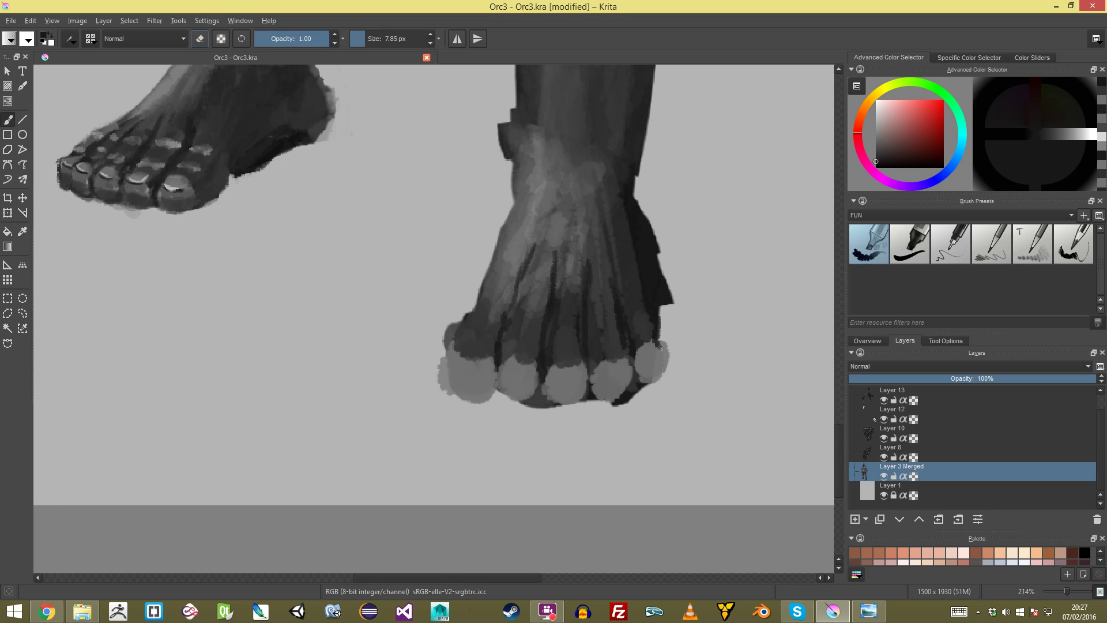
left_click_drag(663, 342, 612, 334)
Step: Sample a dark grey, lower the brush opacity and shade the undersides of the front foot's toe tips
left_click(463, 385, "ctrl")
left_click(482, 334, "ctrl")
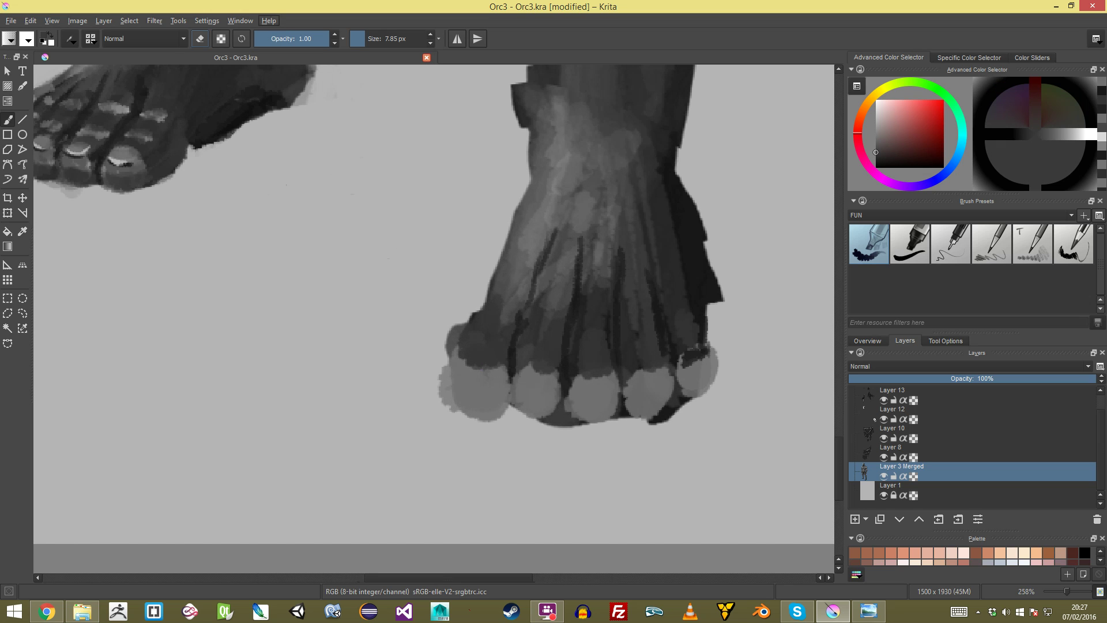
left_click(278, 38)
left_click_drag(485, 417, 492, 418)
mouse_move(447, 387)
left_mouse_down()
mouse_move(494, 420)
mouse_move(459, 408)
mouse_move(492, 414)
mouse_move(503, 404)
mouse_move(600, 426)
mouse_move(601, 408)
mouse_move(629, 422)
mouse_move(657, 415)
mouse_move(649, 404)
mouse_move(698, 383)
mouse_move(669, 413)
mouse_move(713, 398)
mouse_move(706, 413)
mouse_move(634, 433)
mouse_move(679, 423)
left_mouse_up()
Step: Clean up the outline around the front foot's toes with an 8.97 px eraser at 1.00 opacity, undoing the stray stroke
key("e")
left_click_drag(289, 38, 332, 40)
mouse_move(471, 339)
left_mouse_down()
mouse_move(463, 316)
mouse_move(449, 335)
mouse_move(438, 373)
mouse_move(489, 429)
mouse_move(523, 428)
mouse_move(509, 416)
mouse_move(532, 431)
mouse_move(563, 414)
mouse_move(581, 434)
mouse_move(571, 423)
mouse_move(597, 430)
mouse_move(620, 414)
mouse_move(616, 429)
mouse_move(633, 413)
mouse_move(655, 426)
mouse_move(716, 378)
left_mouse_up()
key("e")
key("ctrl+z")
key("e")
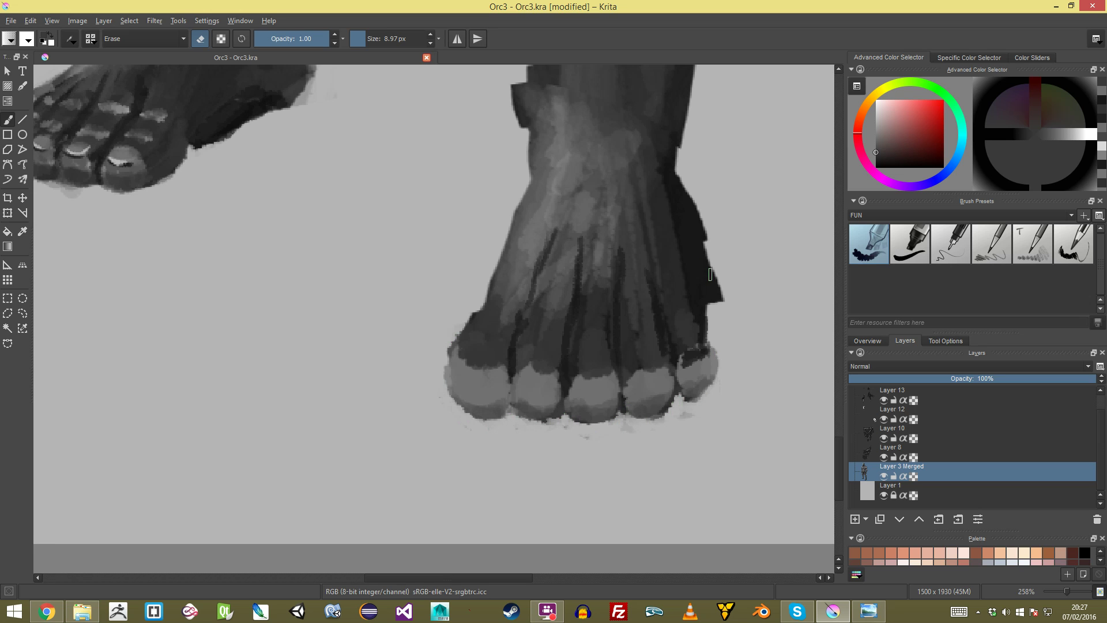
Step: Erase the dark protruding area along the small-toe side of the front foot with a 15.04 px eraser
scroll(687, 239, "down", 7)
scroll(581, 247, "up", 5)
key("e")
mouse_move(582, 246)
left_mouse_down()
mouse_move(593, 254)
mouse_move(600, 306)
left_mouse_up()
key("e")
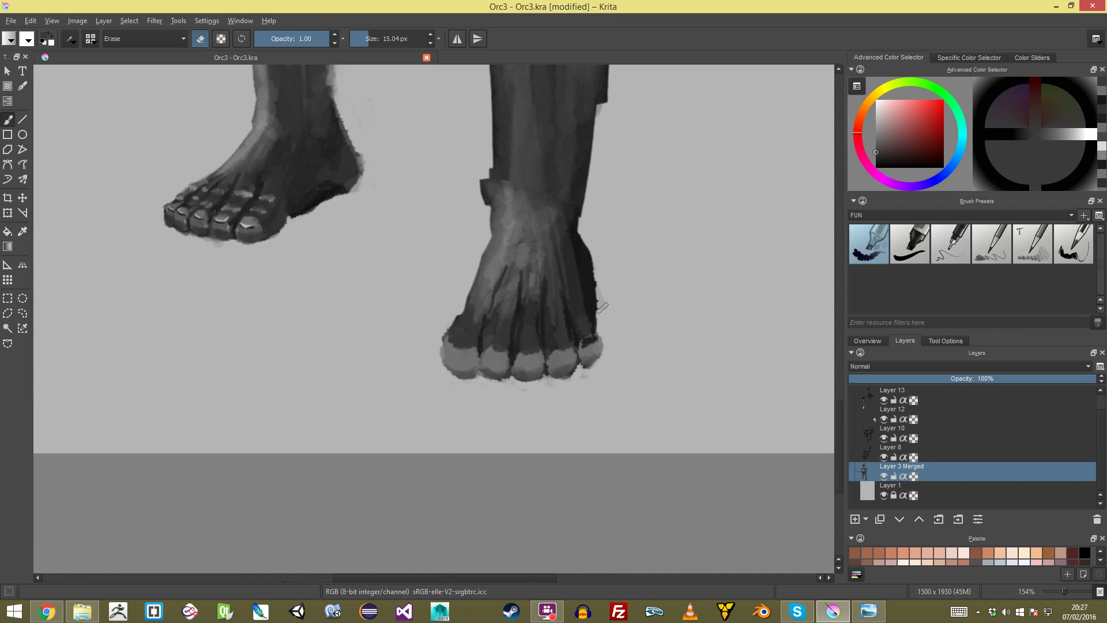
scroll(581, 231, "down", 7)
scroll(581, 237, "up", 7)
key("e")
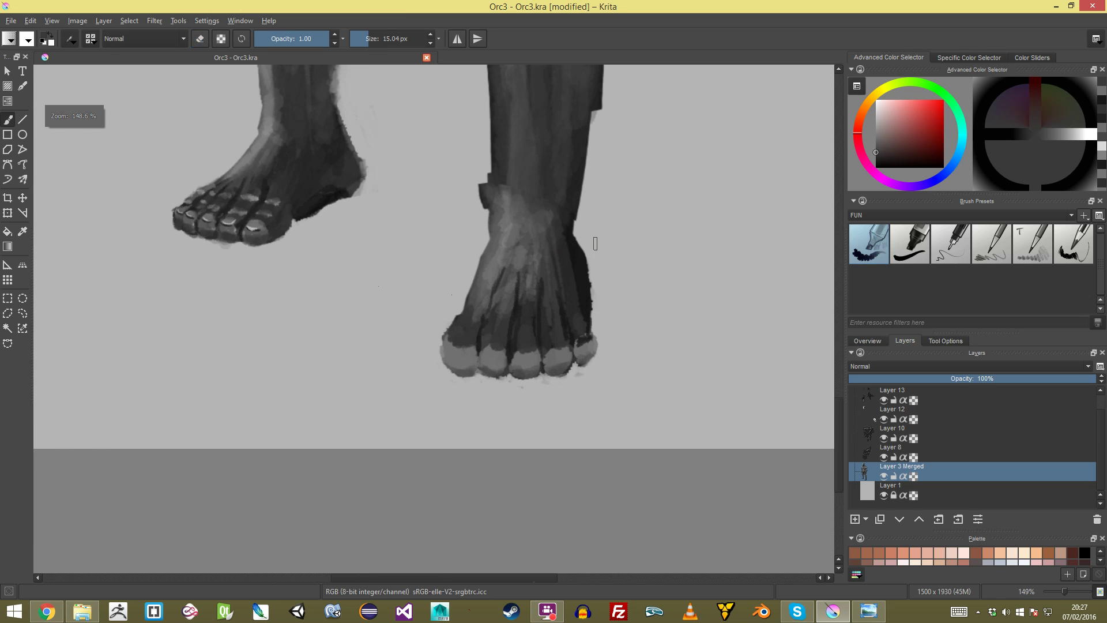
key("e")
left_click_drag(582, 250, 593, 303)
key("e")
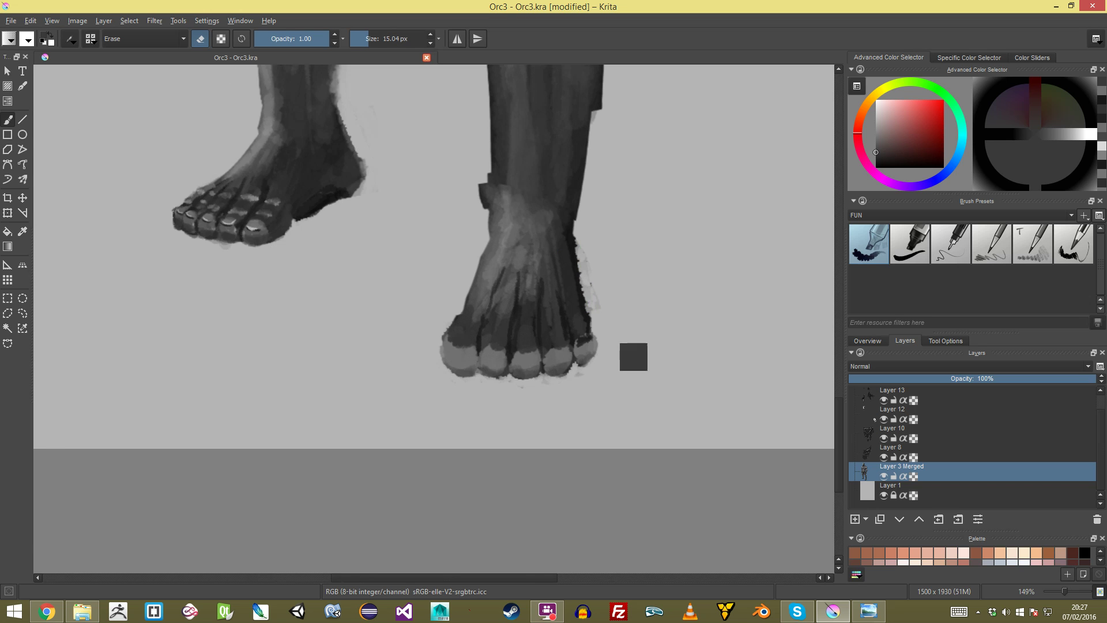
Step: Sample a near-black to darken the front foot's outer edge, undo the last stroke and trim below the ankle with an 11.27 px eraser
scroll(602, 326, "up", 3)
left_click(703, 314, "ctrl")
mouse_move(717, 299)
left_mouse_down()
mouse_move(704, 270)
mouse_move(706, 295)
mouse_move(719, 303)
mouse_move(705, 218)
left_mouse_up()
key("ctrl+z")
key("e")
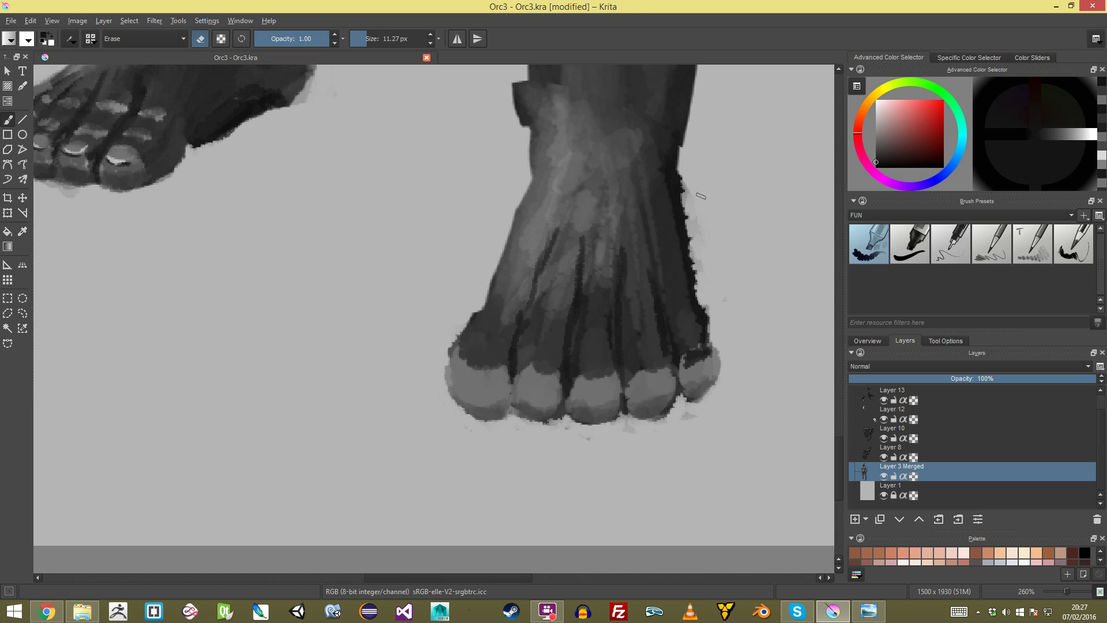
left_click_drag(684, 160, 701, 242)
key("e")
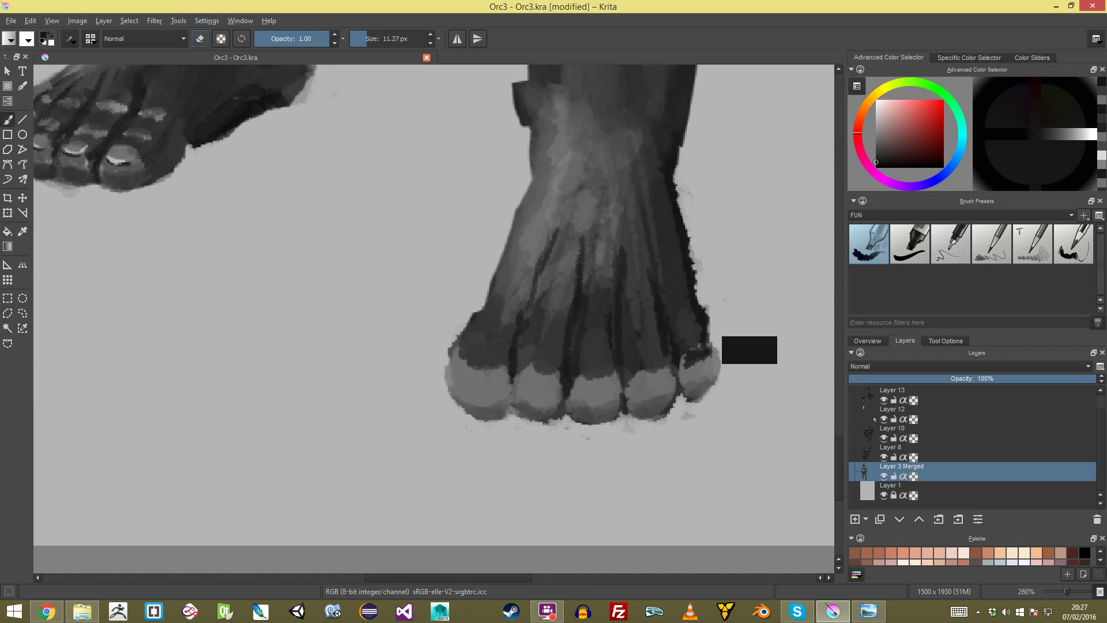
Step: Darken the front foot's outer edge, big-toe-side contour and tendon grooves with a 7.74 px near-black brush, undoing the stray strokes
left_click_drag(696, 298, 705, 321)
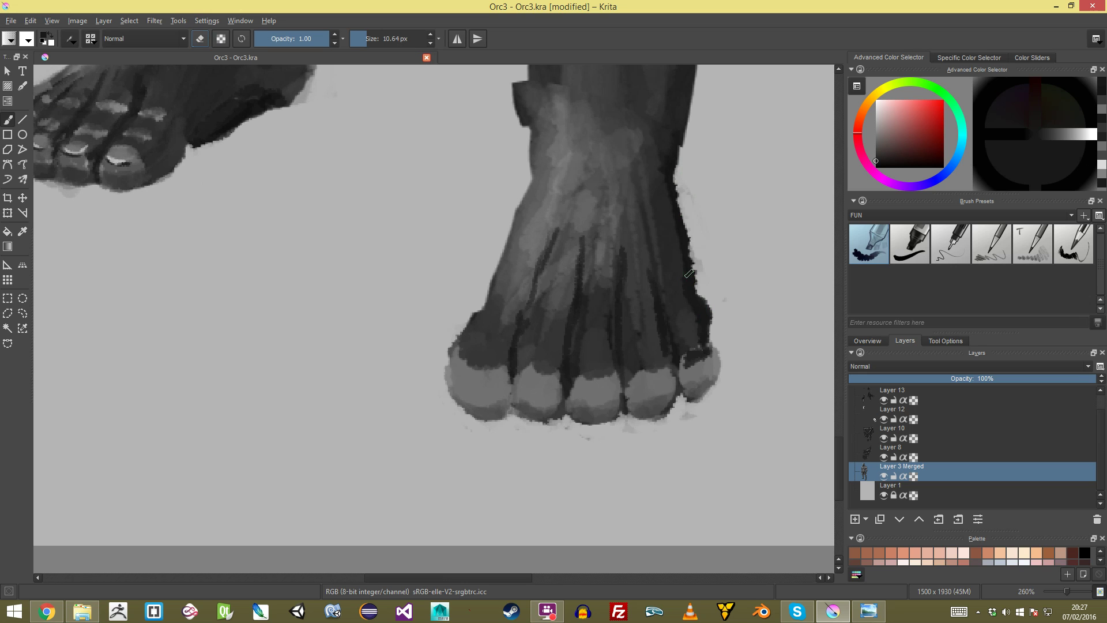
key("bracketleft")
mouse_move(485, 307)
left_mouse_down()
mouse_move(464, 339)
mouse_move(519, 215)
mouse_move(536, 329)
mouse_move(536, 226)
mouse_move(490, 288)
left_mouse_up()
key("ctrl+z")
key("ctrl+z")
mouse_move(490, 291)
left_mouse_down()
mouse_move(490, 264)
mouse_move(520, 277)
left_mouse_up()
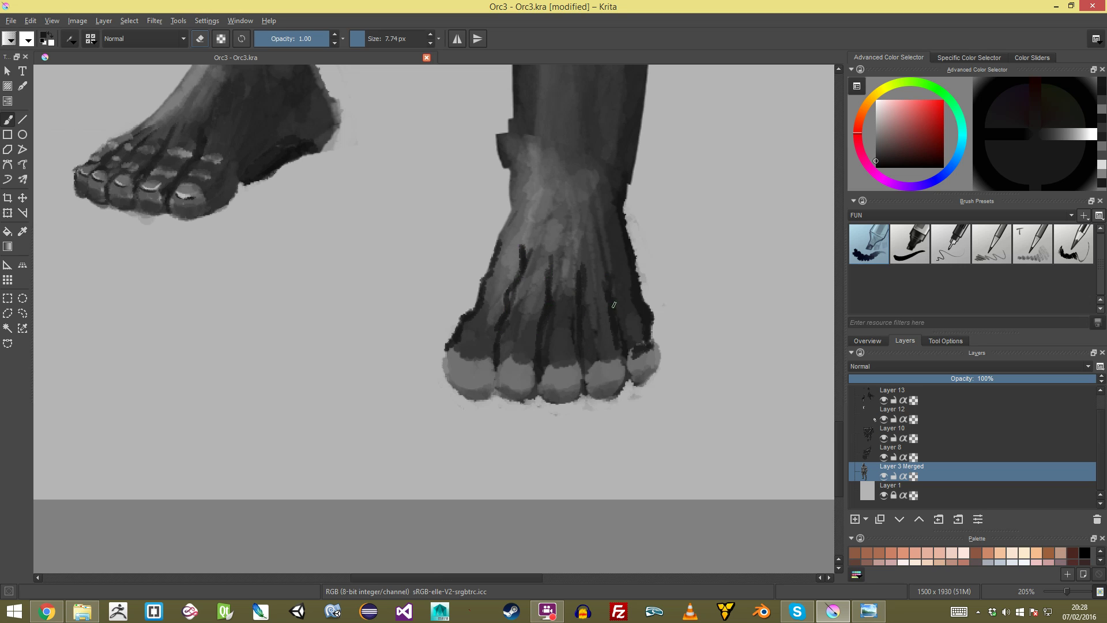
left_click_drag(623, 360, 595, 364)
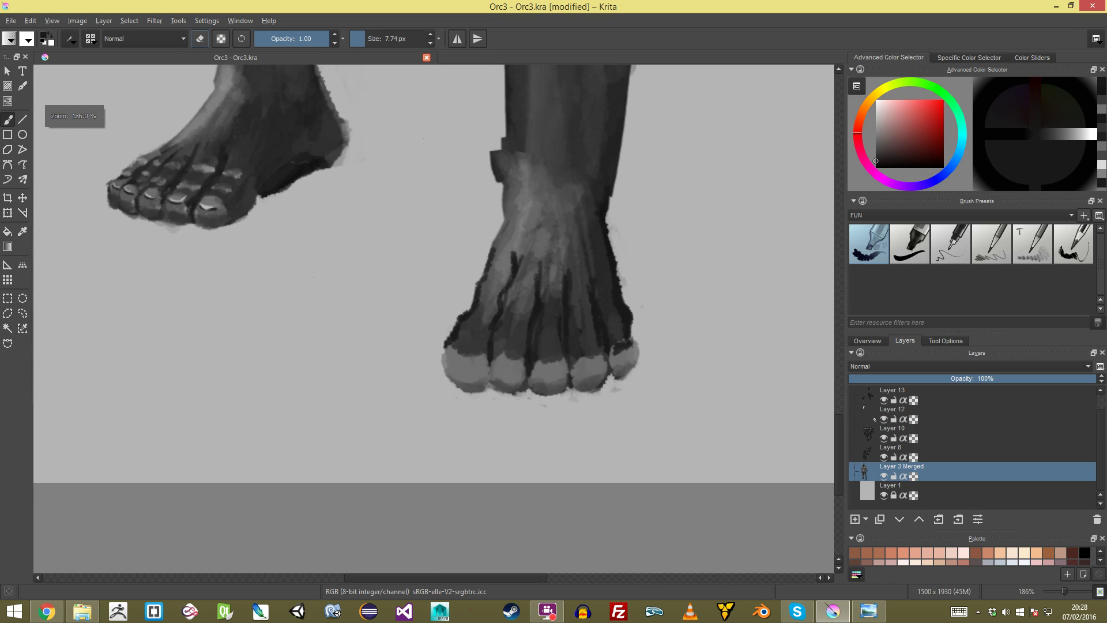
Step: Sample a mid grey, blend the top of the front foot with a 20.02 px brush at 0.31 opacity and save the document
left_click(514, 235, "ctrl")
left_click_drag(502, 287, 572, 248)
key("ctrl+z")
left_click_drag(294, 39, 278, 38)
mouse_move(553, 260)
left_mouse_down()
mouse_move(565, 259)
mouse_move(514, 275)
mouse_move(495, 330)
mouse_move(571, 265)
mouse_move(572, 288)
left_mouse_up()
mouse_move(588, 277)
left_mouse_down()
mouse_move(623, 415)
mouse_move(620, 383)
left_mouse_up()
scroll(573, 254, "down", 5)
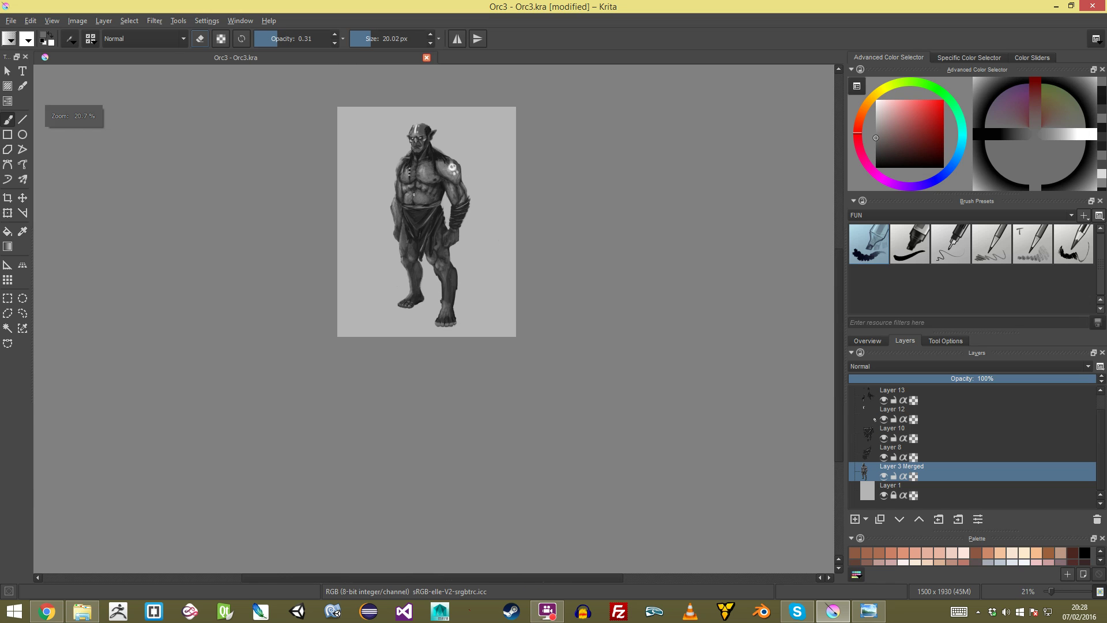
left_click_drag(496, 311, 512, 342)
key("ctrl+s")
Step: Lasso the front foot, try skewing and narrowing it on the big-toe side with a free transform, and deselect it
scroll(547, 293, "up", 3)
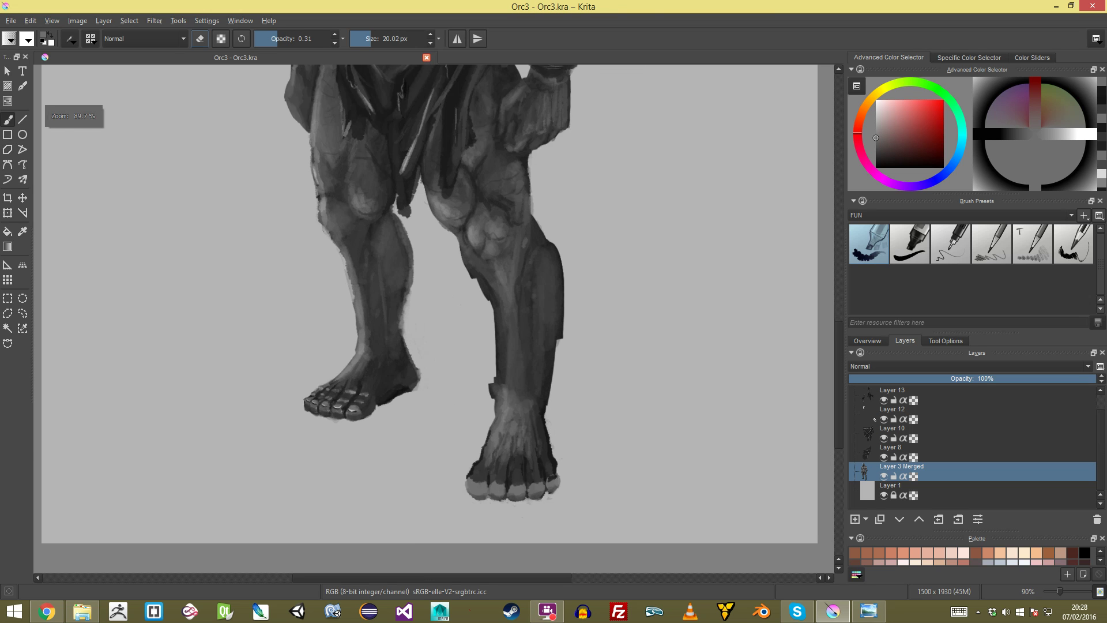
mouse_move(507, 300)
left_mouse_down()
mouse_move(478, 502)
mouse_move(337, 406)
left_mouse_up()
key("ctrl+t")
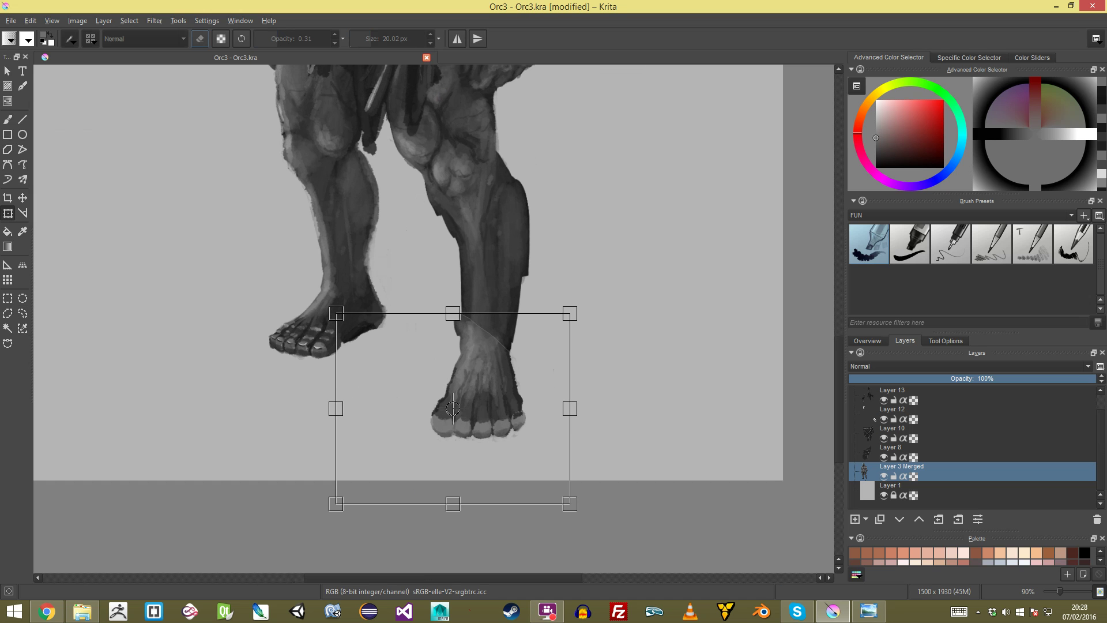
left_click_drag(433, 504, 411, 513)
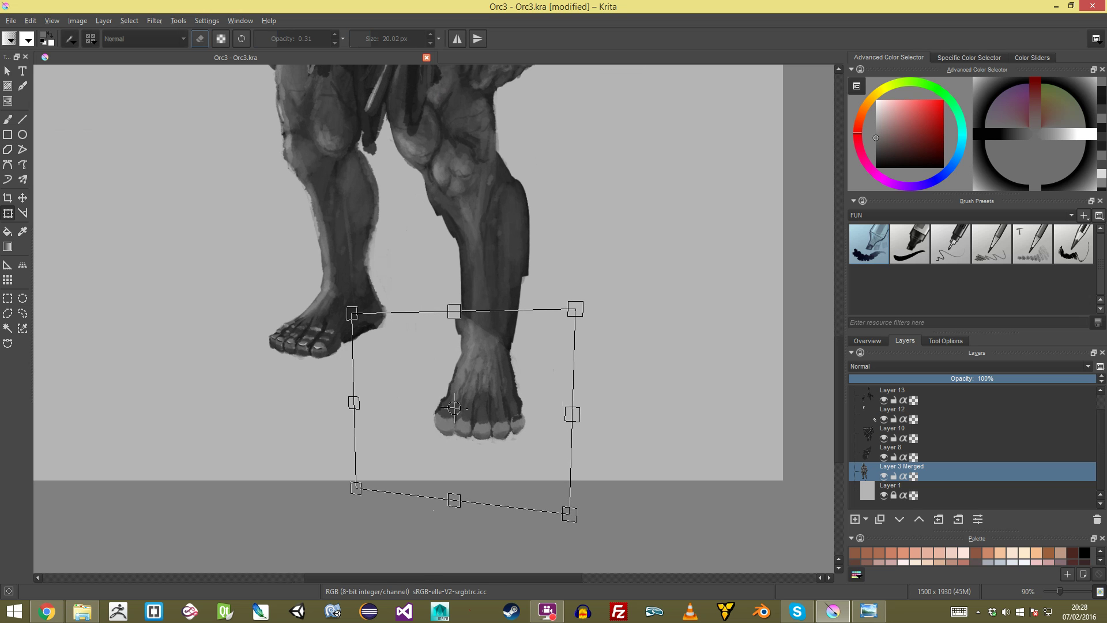
left_click_drag(485, 398, 486, 399)
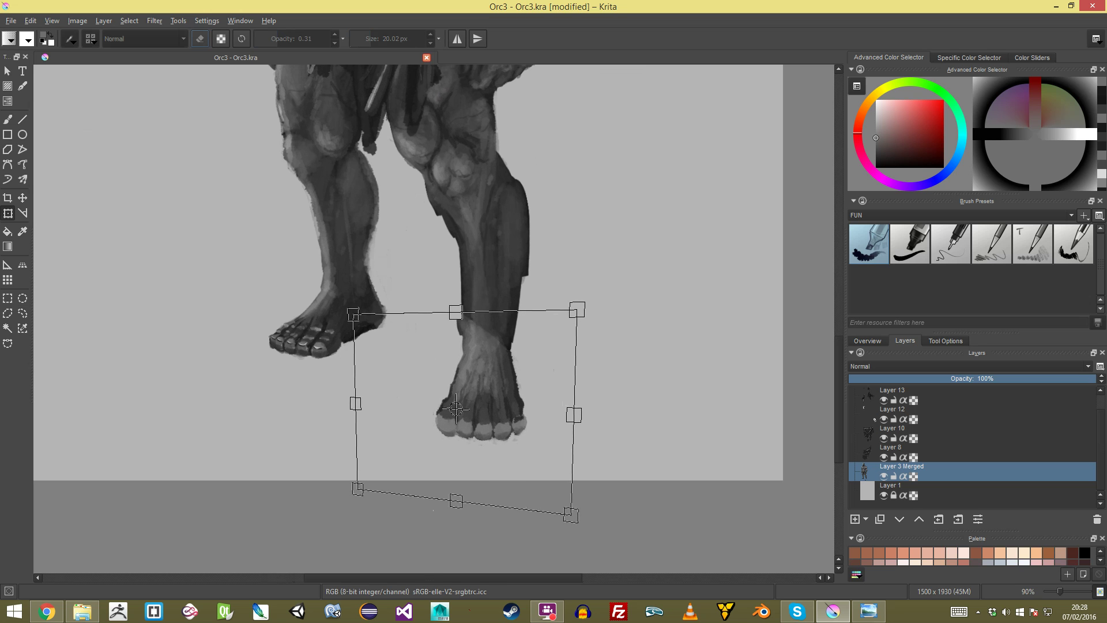
key("Return")
key("ctrl+shift+a")
scroll(435, 319, "down", 5)
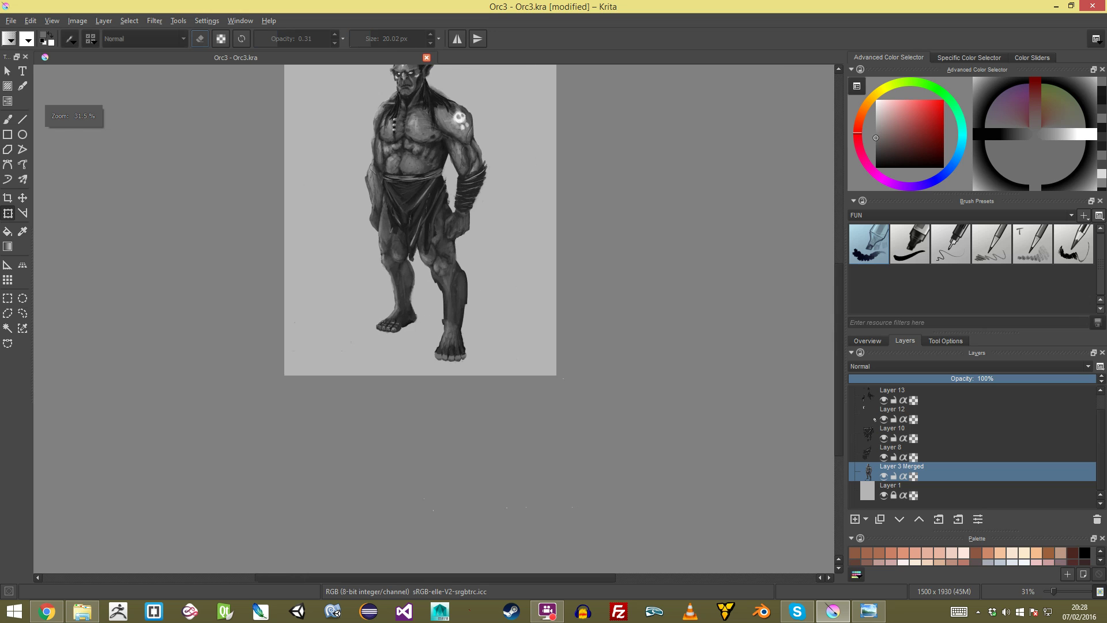
Step: Try a further transform on the front foot and undo the foot transforms
scroll(455, 318, "up", 3)
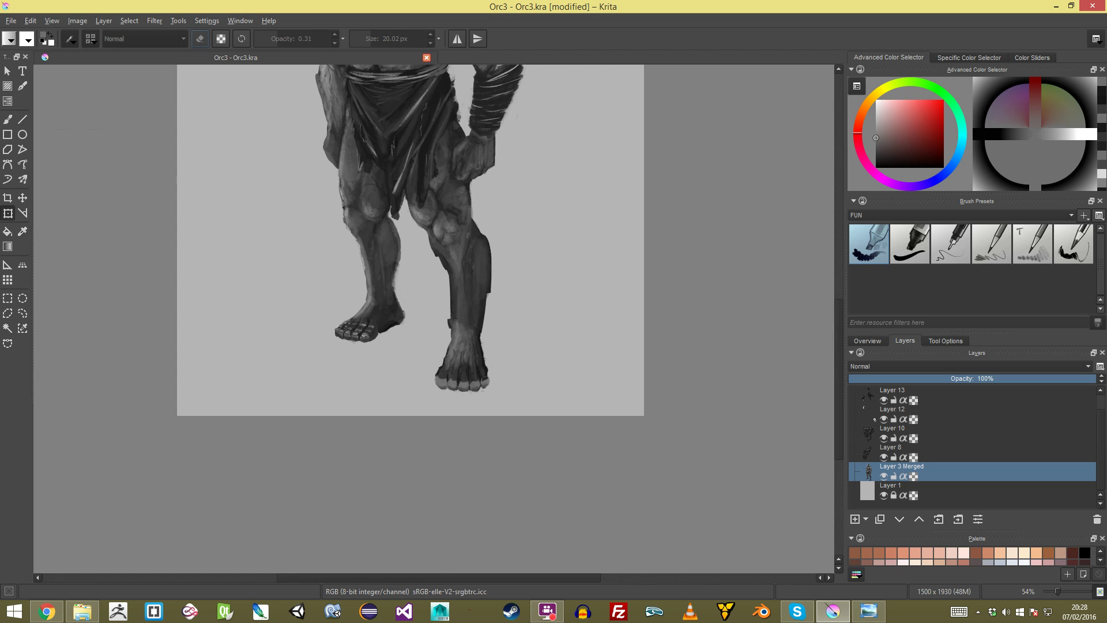
left_click(456, 346)
left_click_drag(479, 433, 439, 434)
left_click_drag(462, 370, 437, 382)
key("Return")
scroll(433, 317, "down", 3)
key("ctrl+shift+a")
left_click_drag(422, 240, 433, 267)
key("ctrl+z")
key("ctrl+z")
key("ctrl+z")
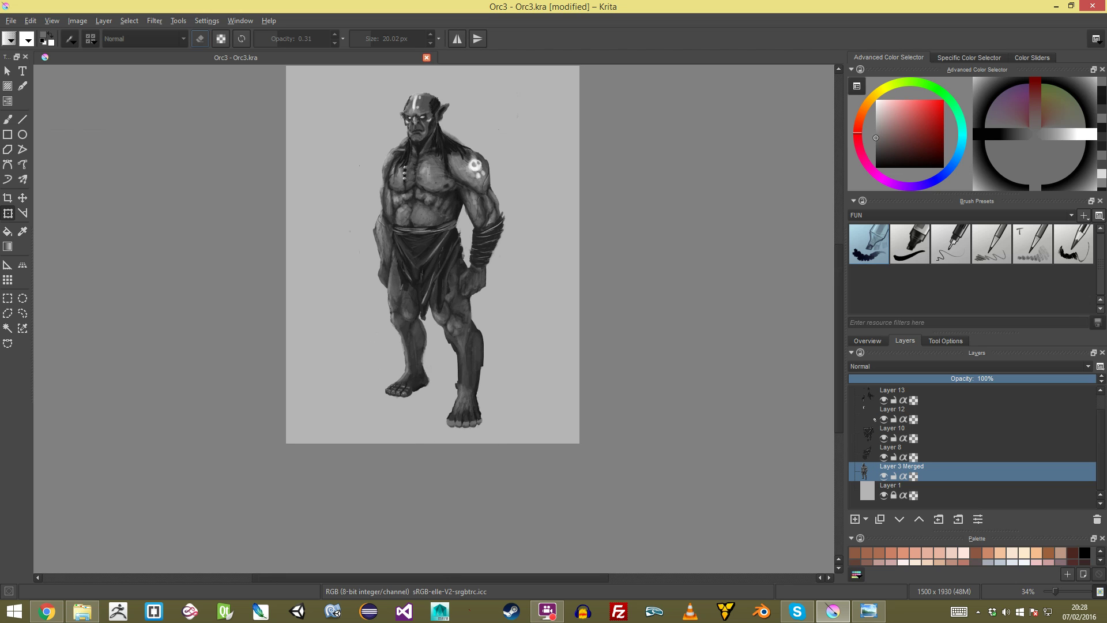
Step: Lasso the front foot and shorten it slightly in height with a free transform
scroll(434, 319, "up", 4)
left_click_drag(434, 392, 426, 260)
left_click(23, 313)
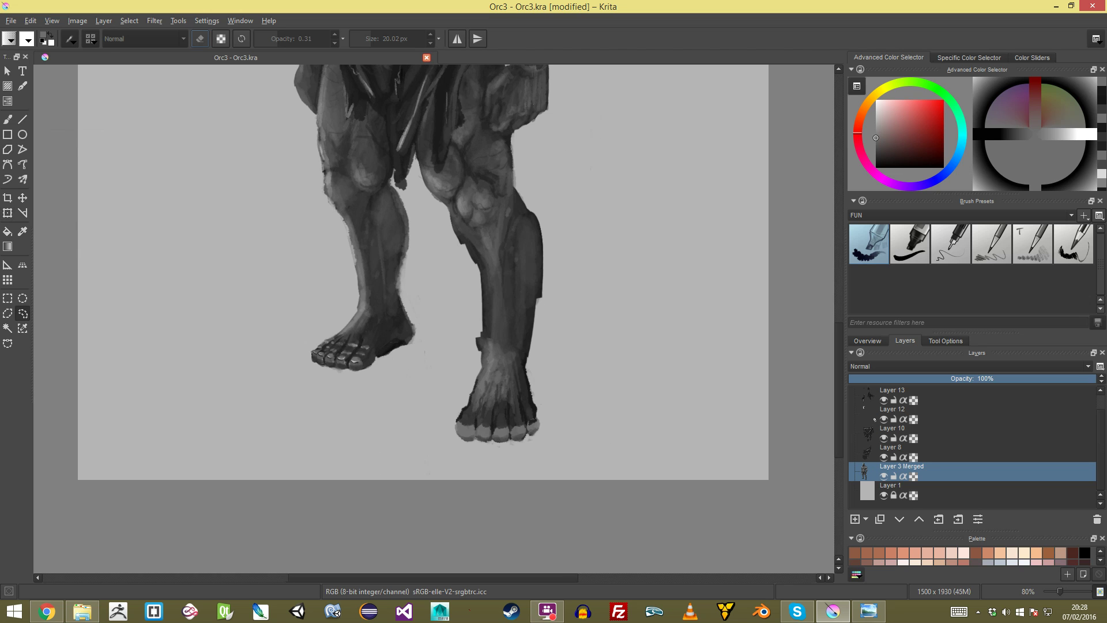
mouse_move(507, 350)
left_mouse_down()
mouse_move(551, 470)
mouse_move(475, 329)
left_mouse_up()
key("ctrl+t")
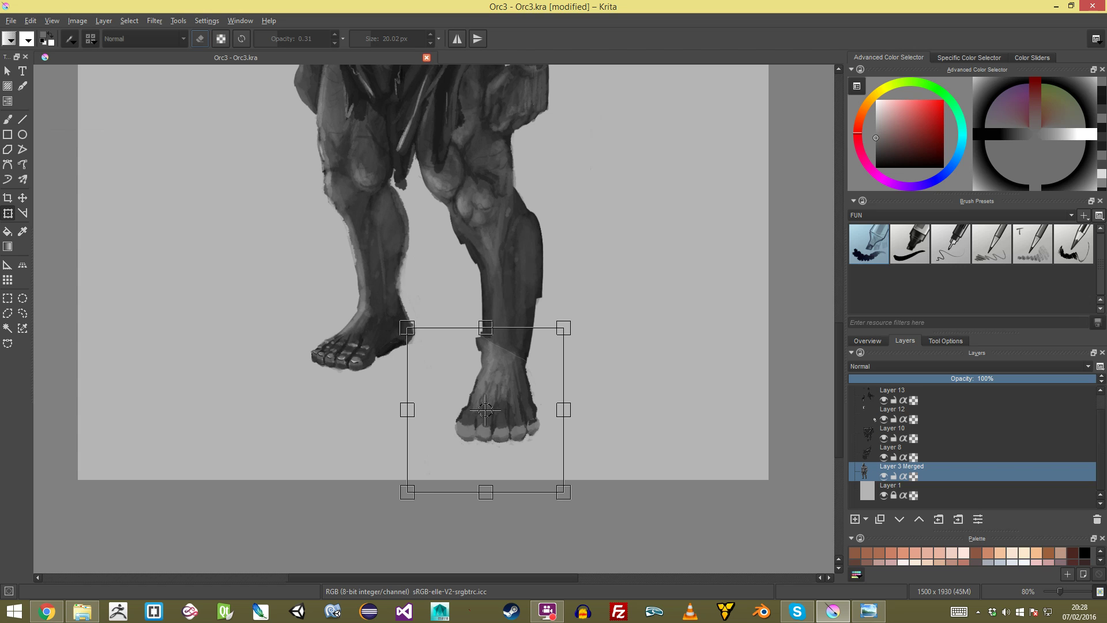
left_click_drag(486, 492, 485, 483)
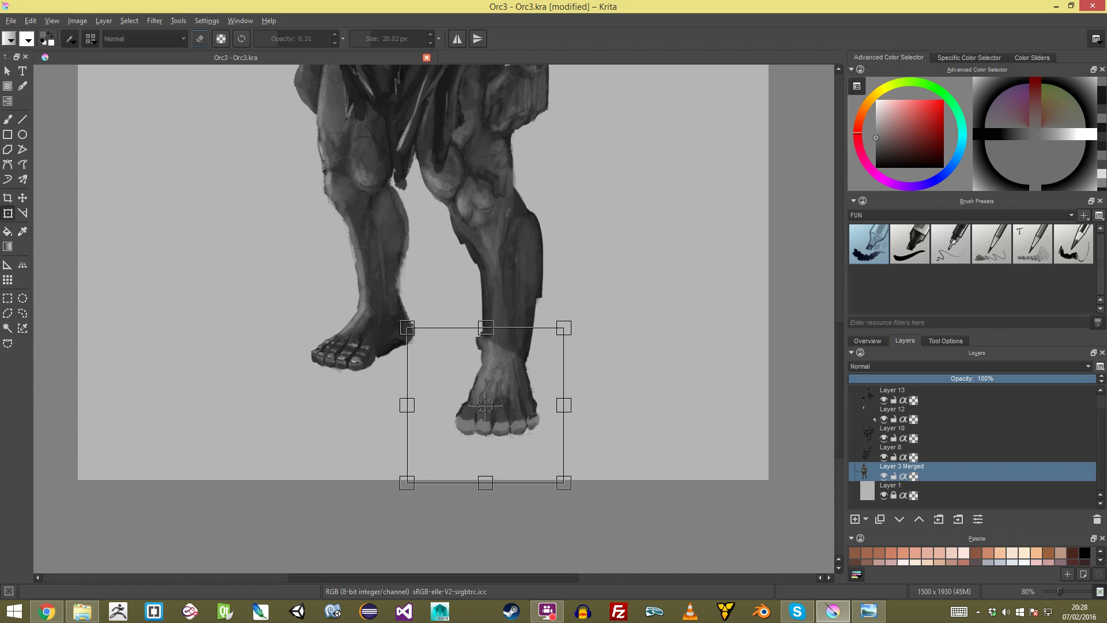
key("Return")
key("minus")
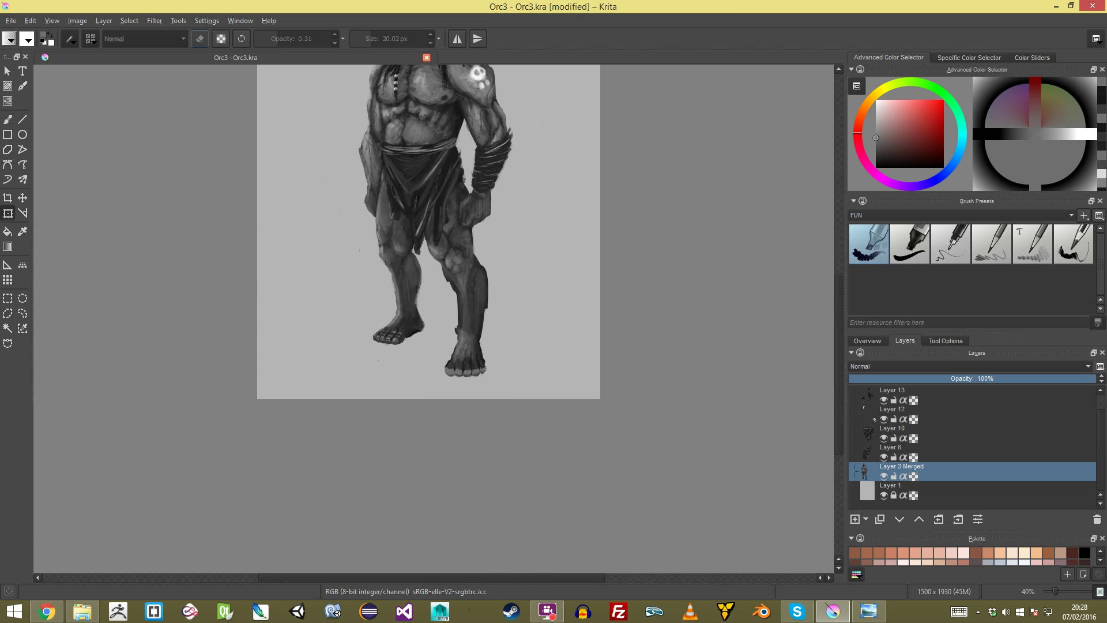
Step: Sample greys around the front ankle and blend the shin into the foot with a 20.02 px brush at 0.31 opacity
key("plus")
key("plus")
key("plus")
key("plus")
key("plus")
key("plus")
key("plus")
key("b")
left_click(574, 365, "ctrl")
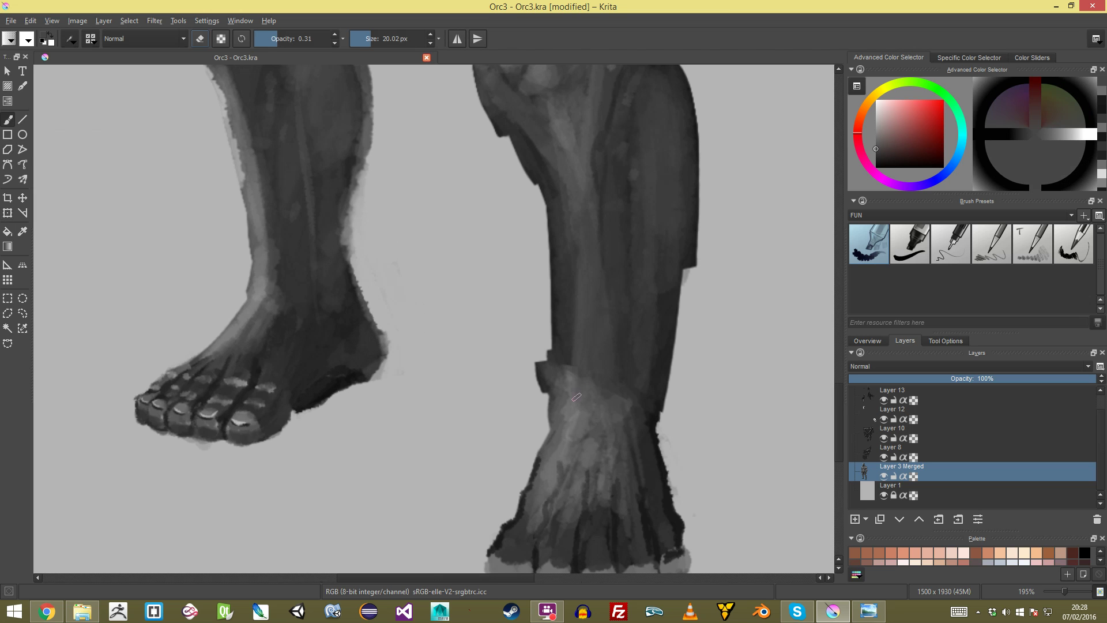
left_click(577, 345, "ctrl")
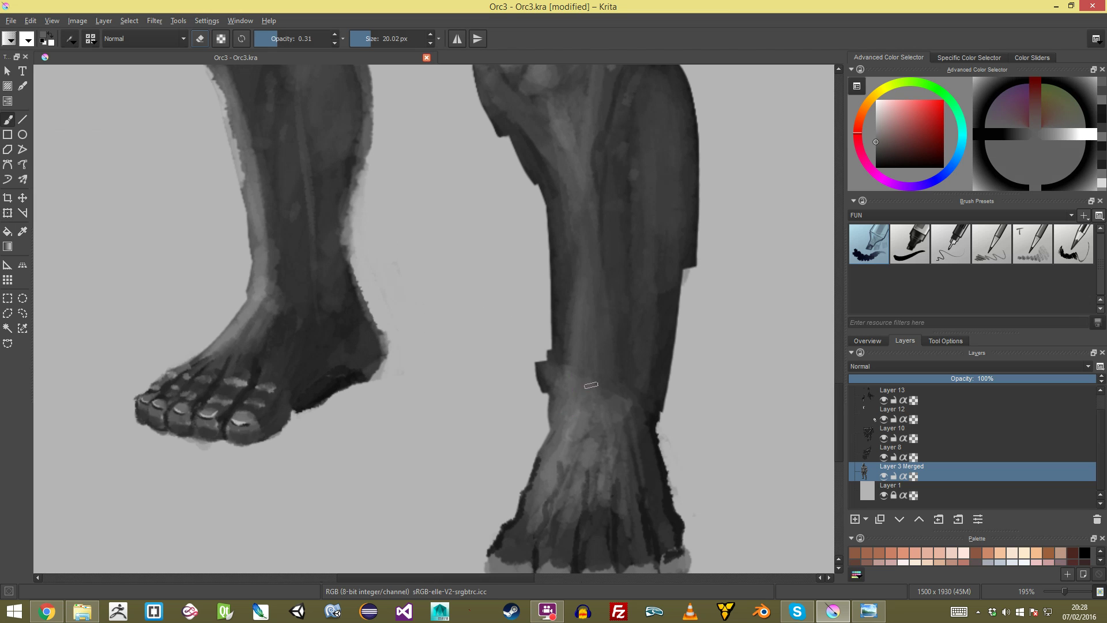
left_click(641, 451, "ctrl")
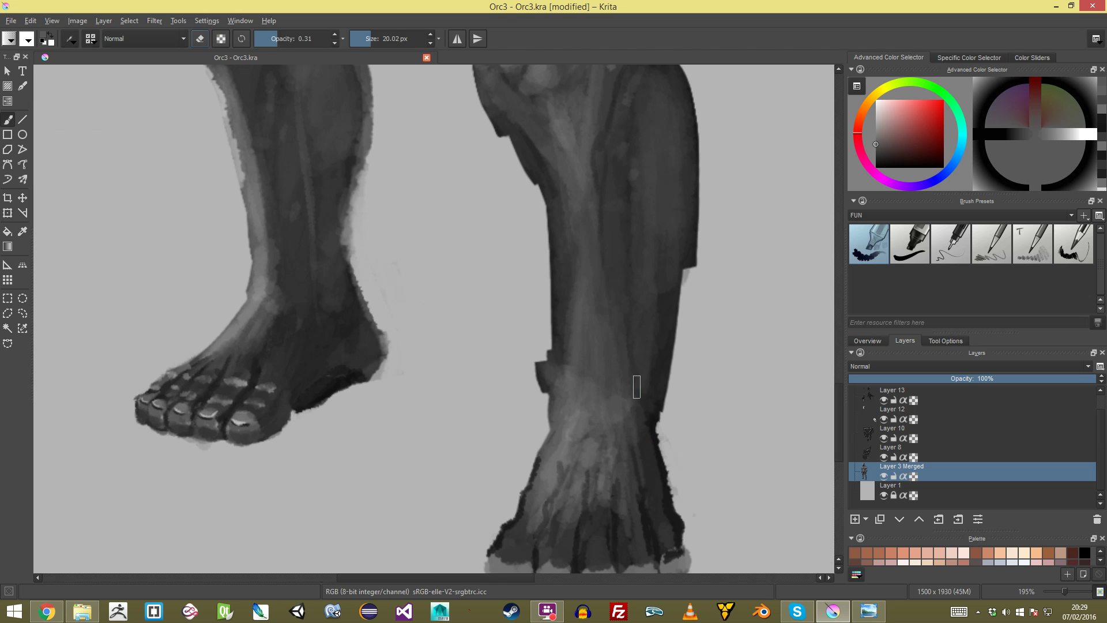
scroll(638, 438, "down", 4)
scroll(646, 415, "up", 4)
Step: Trim the outer contour of the front leg from calf to ankle with the eraser at 1.00 opacity, undoing two strokes
key("e")
left_click_drag(674, 331, 658, 407)
key("e")
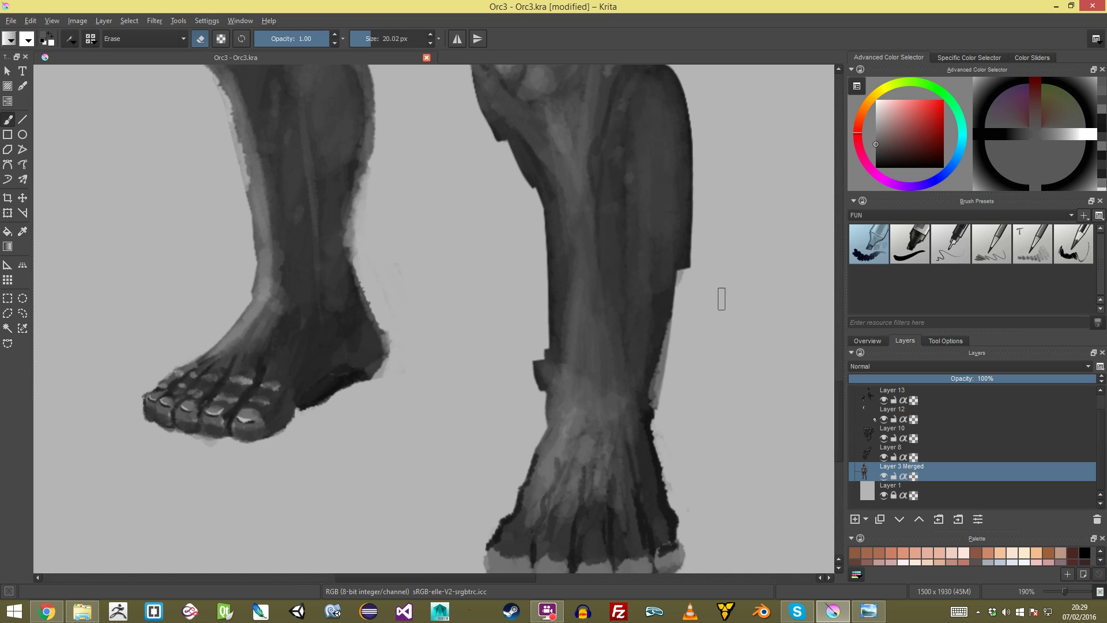
left_click_drag(685, 283, 658, 383)
key("ctrl+z")
mouse_move(684, 263)
left_mouse_down()
mouse_move(665, 379)
mouse_move(691, 246)
mouse_move(674, 365)
mouse_move(689, 255)
mouse_move(652, 380)
left_mouse_up()
key("ctrl+z")
key("e")
left_click_drag(673, 314, 658, 408)
left_click_drag(658, 364, 651, 414)
Step: Round off the front leg's inner ankle bump with a sampled dark grey and a 14.23 px eraser
left_click_drag(542, 361, 540, 399)
left_click(537, 367, "ctrl")
key("e")
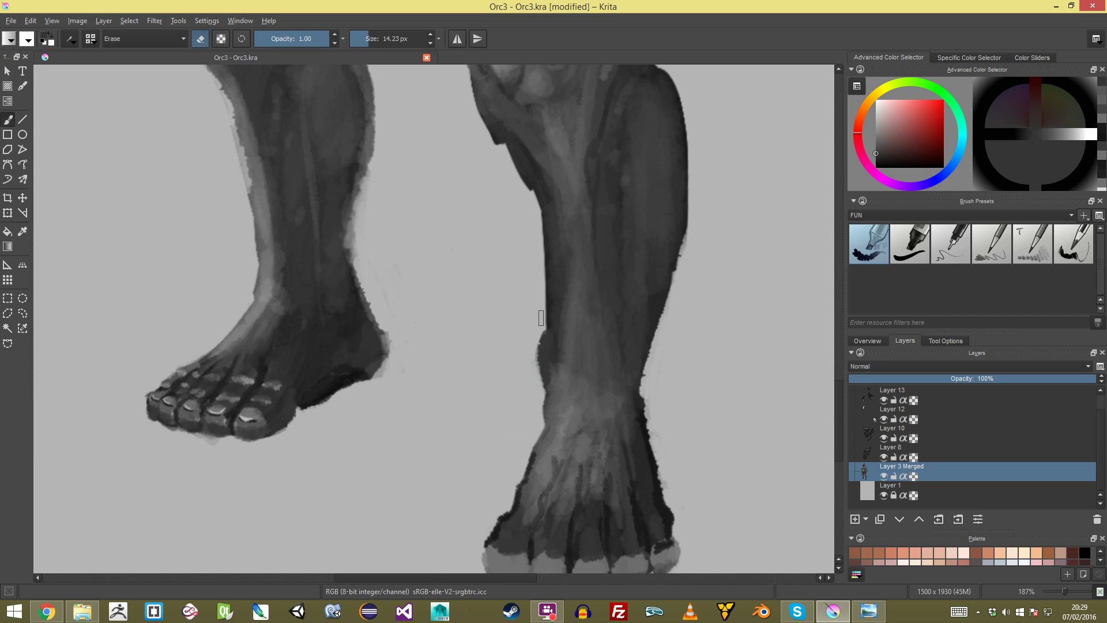
key("e")
left_click_drag(641, 372, 639, 415)
Step: Sample a mid grey and paint lighter ankle bones on both sides of the front ankle at 1.00 opacity
mouse_move(552, 337)
left_mouse_down("ctrl")
mouse_move(552, 417)
mouse_move(552, 346)
left_mouse_up("ctrl")
left_click(575, 435, "ctrl")
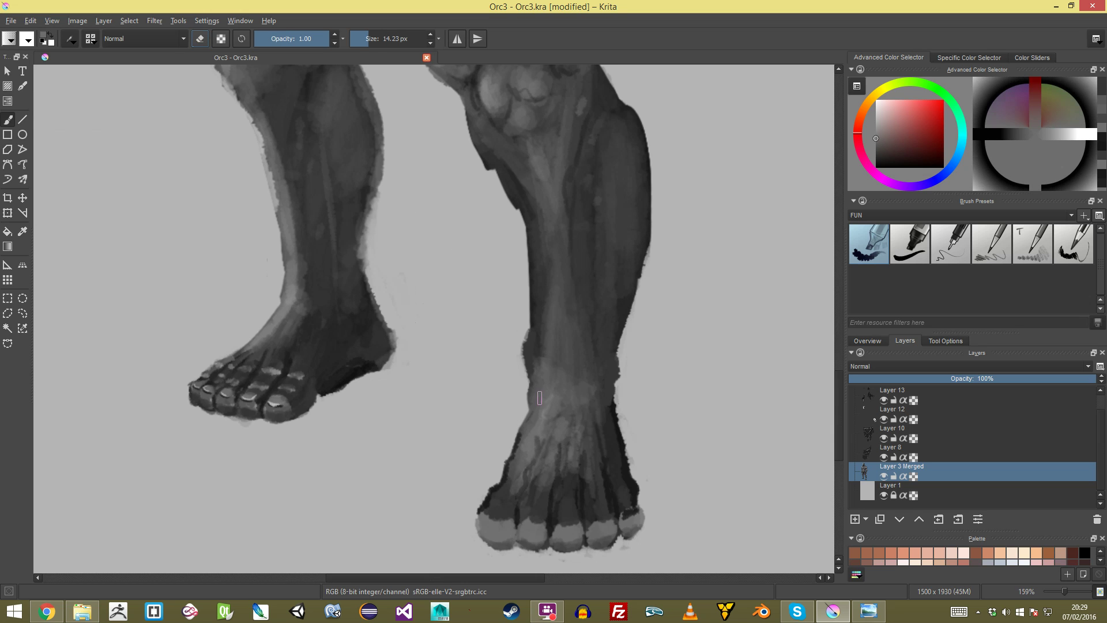
left_click_drag(619, 367, 614, 385)
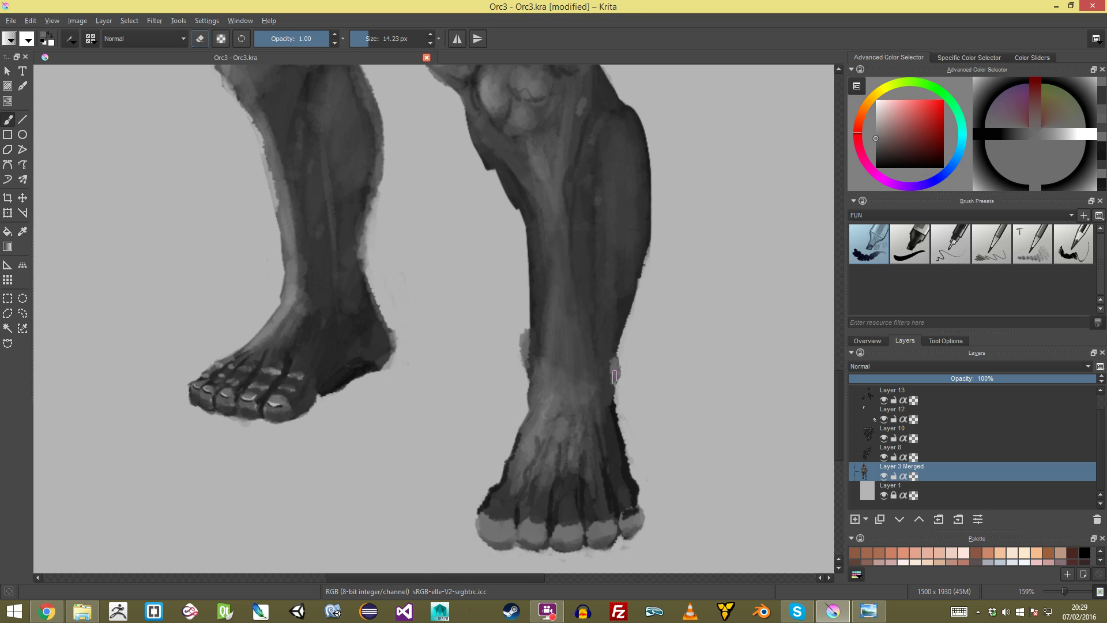
scroll(617, 339, "down", 4)
scroll(494, 322, "up", 4)
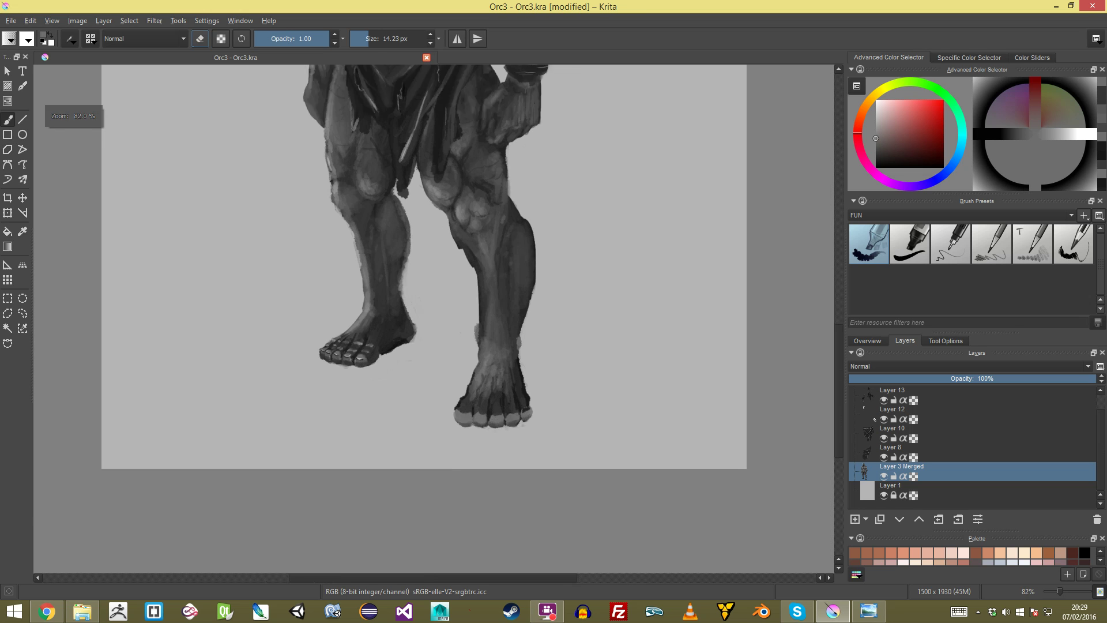
Step: Try erasing the inner ankle bump and repainting both ankle bones with sampled greys, and undo those strokes
key("e")
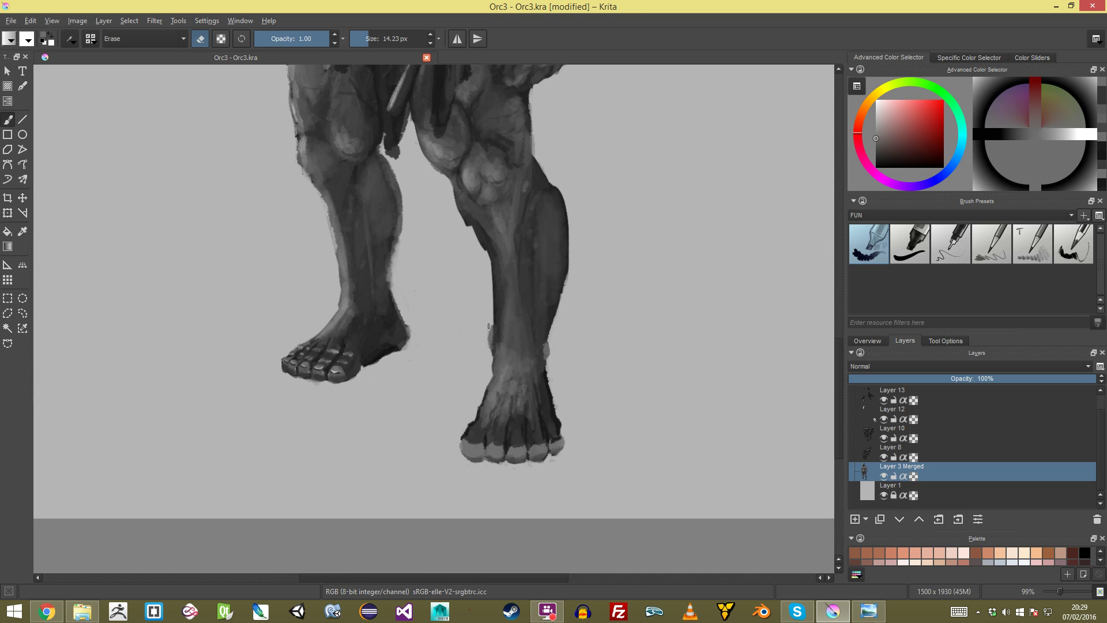
scroll(489, 326, "down", 3)
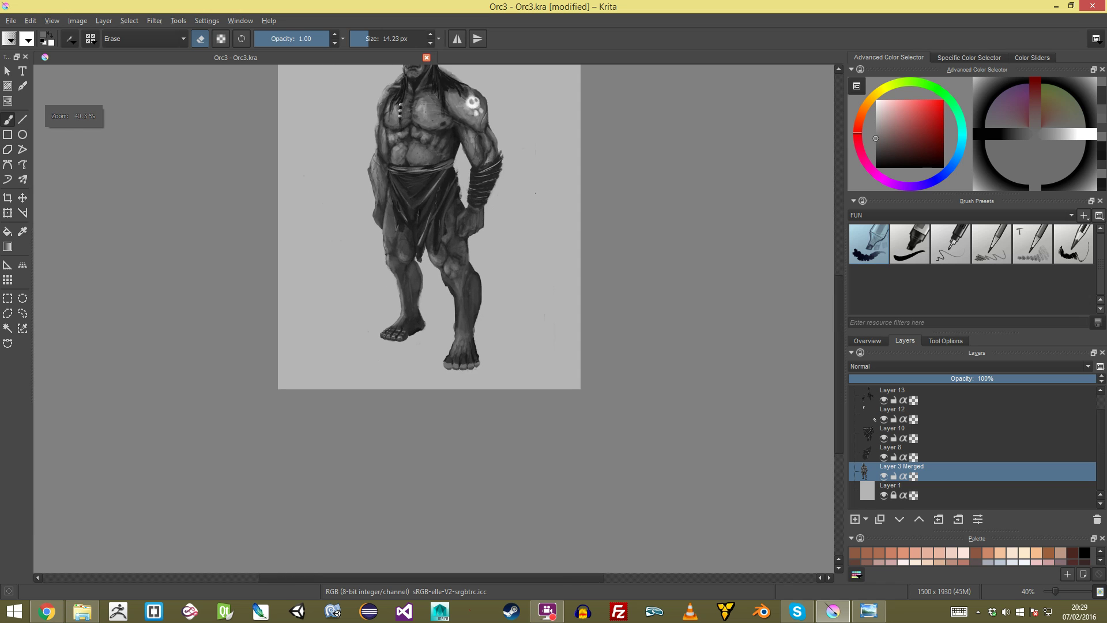
scroll(565, 329, "up", 3)
scroll(544, 371, "up", 2)
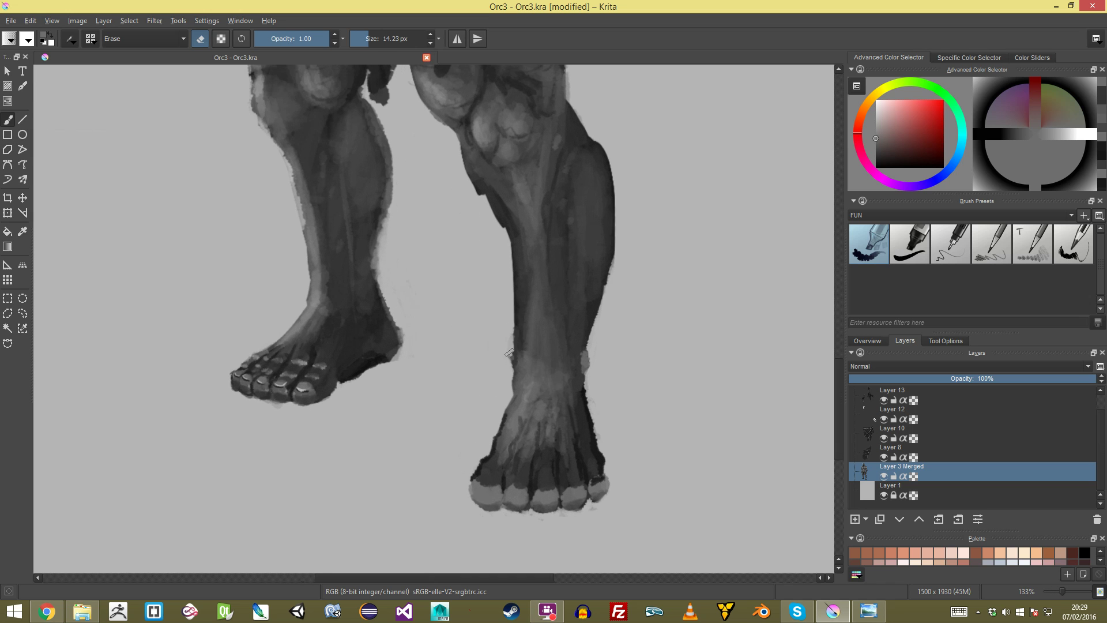
scroll(625, 387, "up", 1)
key("e")
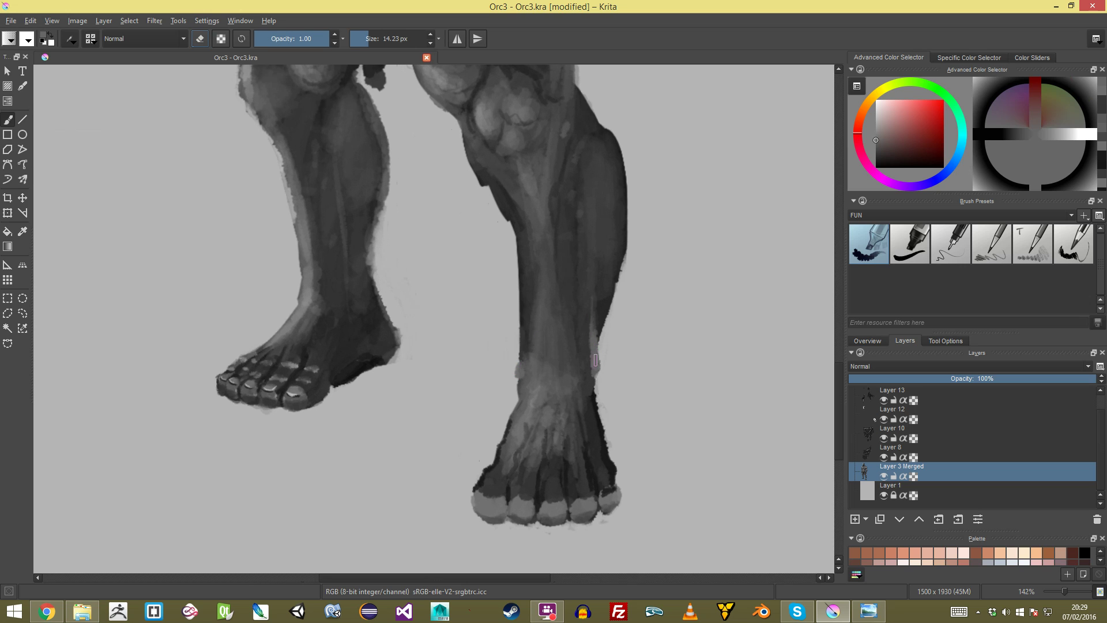
left_click(551, 426, "ctrl")
key("e")
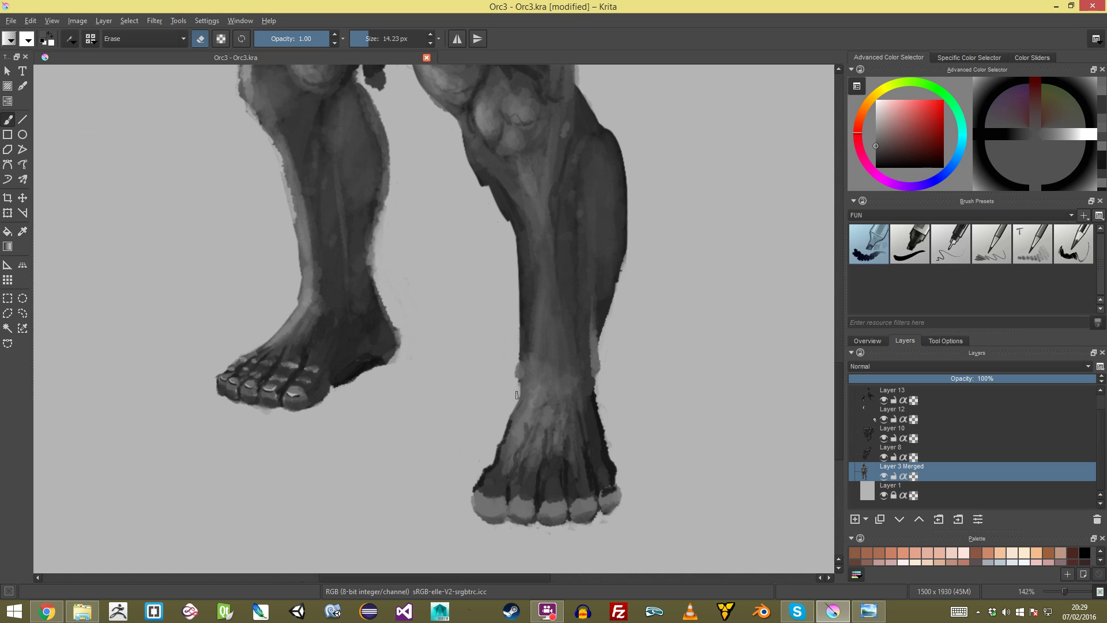
key("e")
left_click(569, 405, "ctrl")
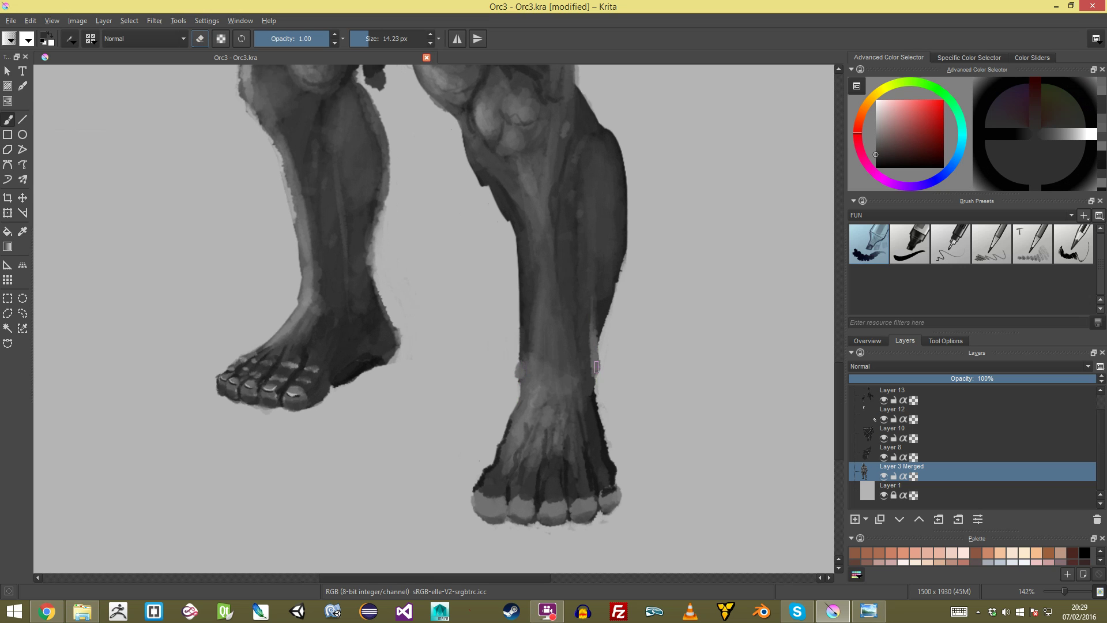
key("ctrl+z")
key("ctrl+z")
key("ctrl+z")
Step: Repaint both ankle bones of the front leg with sampled dark and mid greys using a 14.23 px brush
left_click_drag(596, 336, 594, 350)
left_click_drag(518, 334, 518, 358)
mouse_move(515, 338)
left_mouse_down()
mouse_move(517, 367)
mouse_move(516, 341)
left_mouse_up()
left_click(515, 339, "ctrl")
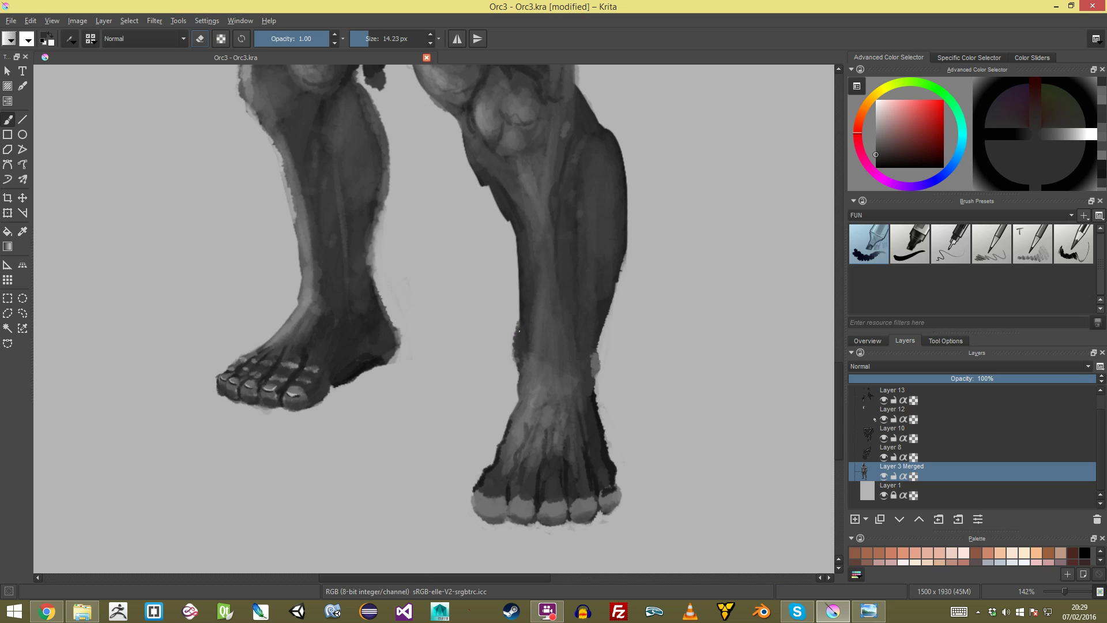
left_click(596, 395, "ctrl")
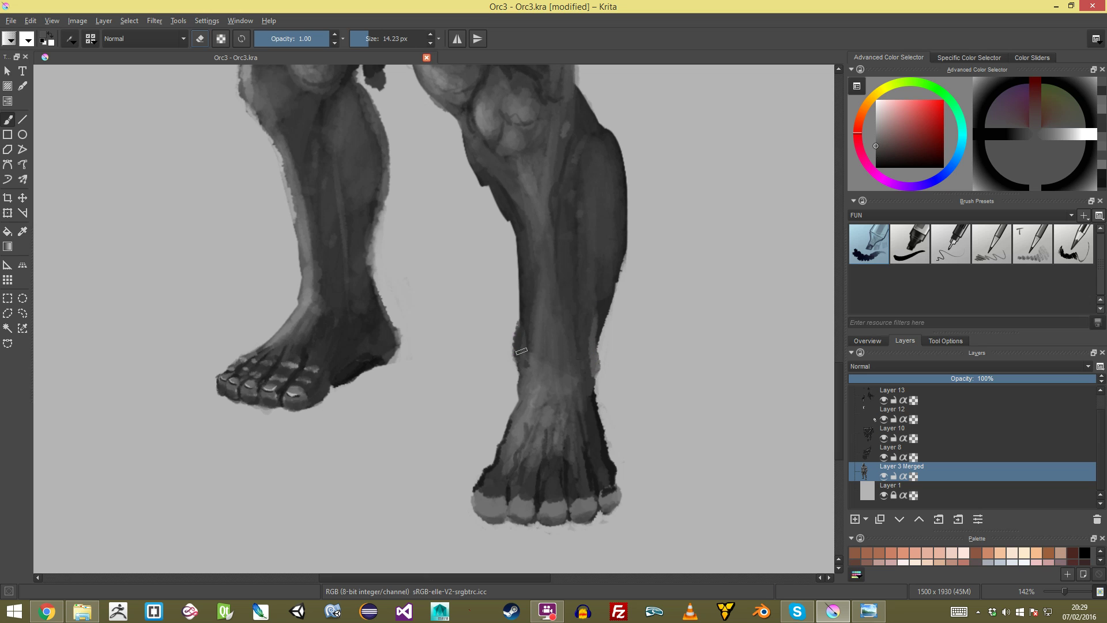
left_click_drag(528, 349, 526, 401)
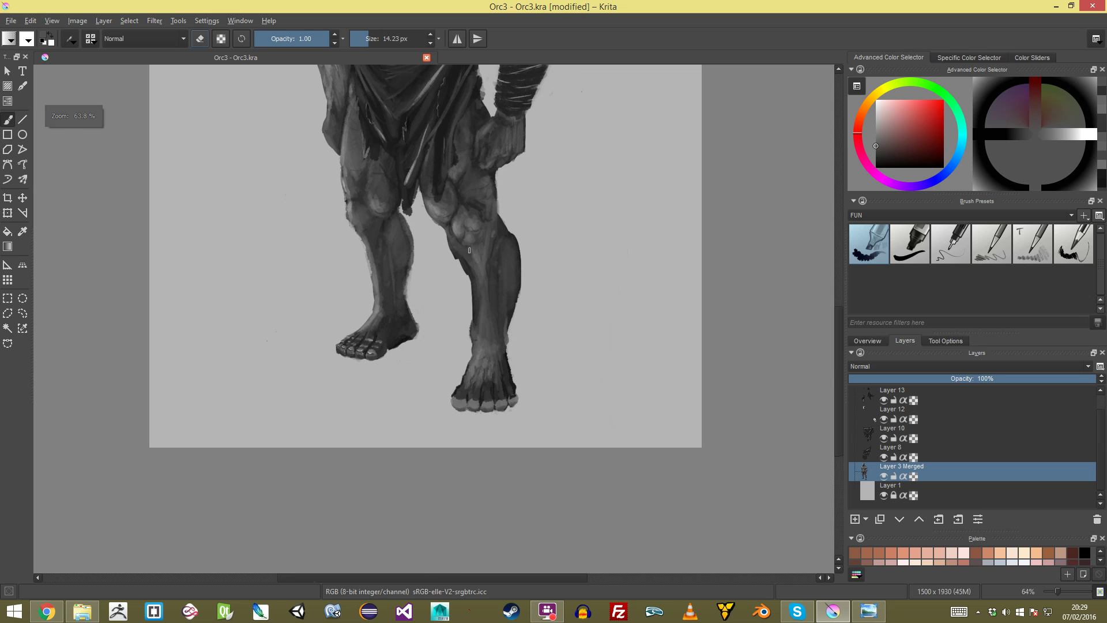
Step: Sketch guide strokes on the empty background beside the front leg, including two slanted lines, and lasso and delete them
left_click_drag(577, 212, 644, 178)
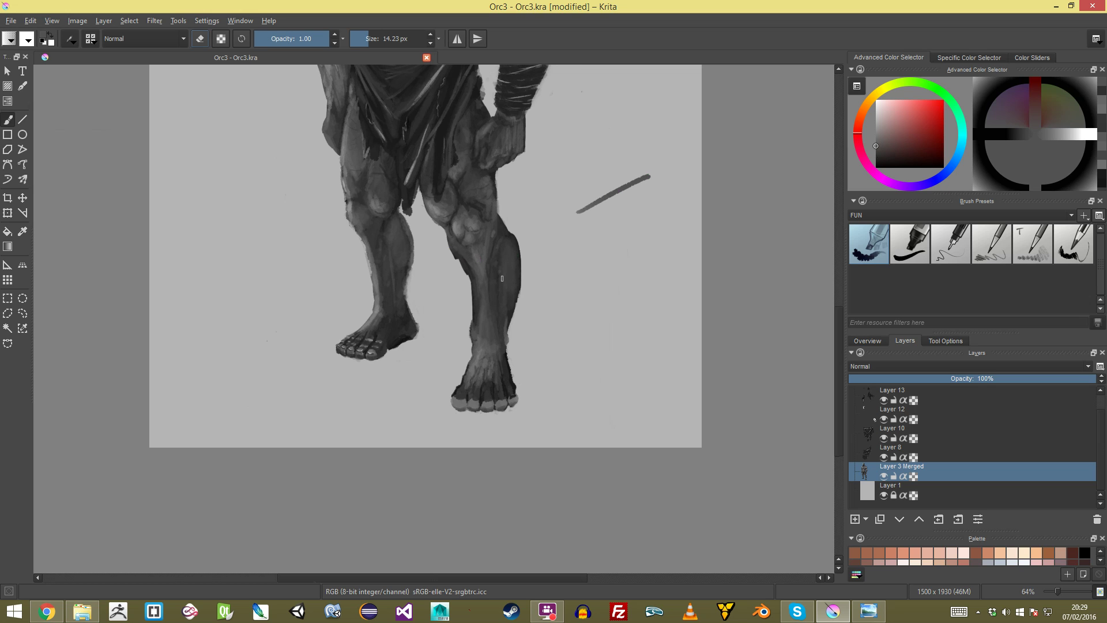
left_click_drag(595, 277, 667, 239)
mouse_move(597, 324)
left_mouse_down()
mouse_move(648, 360)
mouse_move(608, 334)
mouse_move(600, 368)
left_mouse_up()
key("l")
mouse_move(554, 186)
left_mouse_down()
mouse_move(606, 277)
mouse_move(577, 424)
mouse_move(528, 415)
left_mouse_up()
key("Delete")
key("ctrl+shift+a")
key("minus")
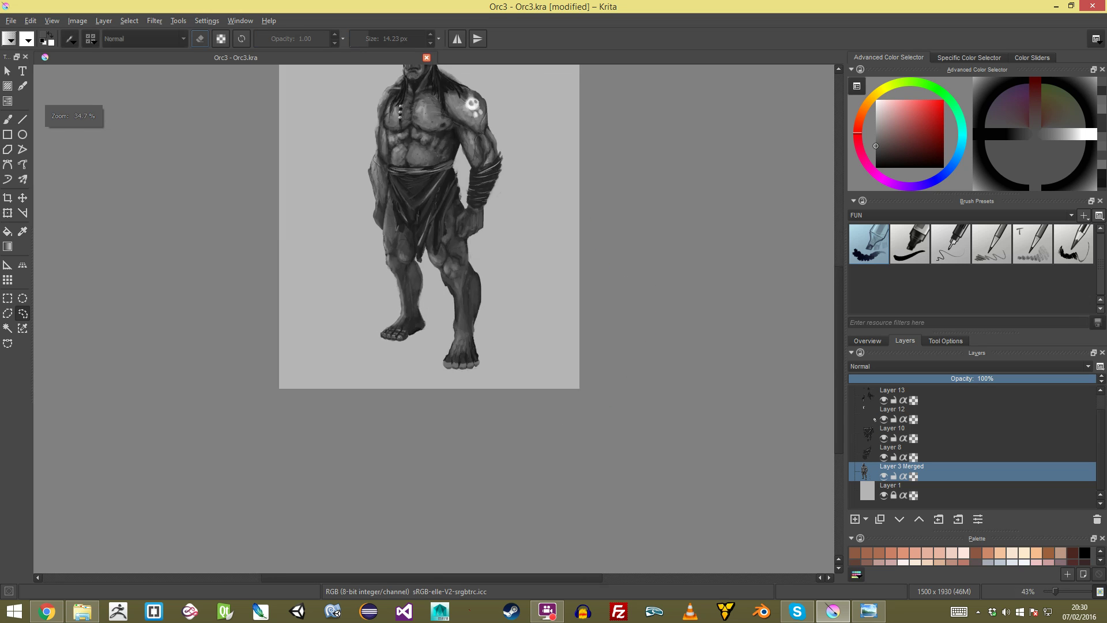
key("plus")
key("plus")
key("plus")
key("plus")
key("plus")
key("plus")
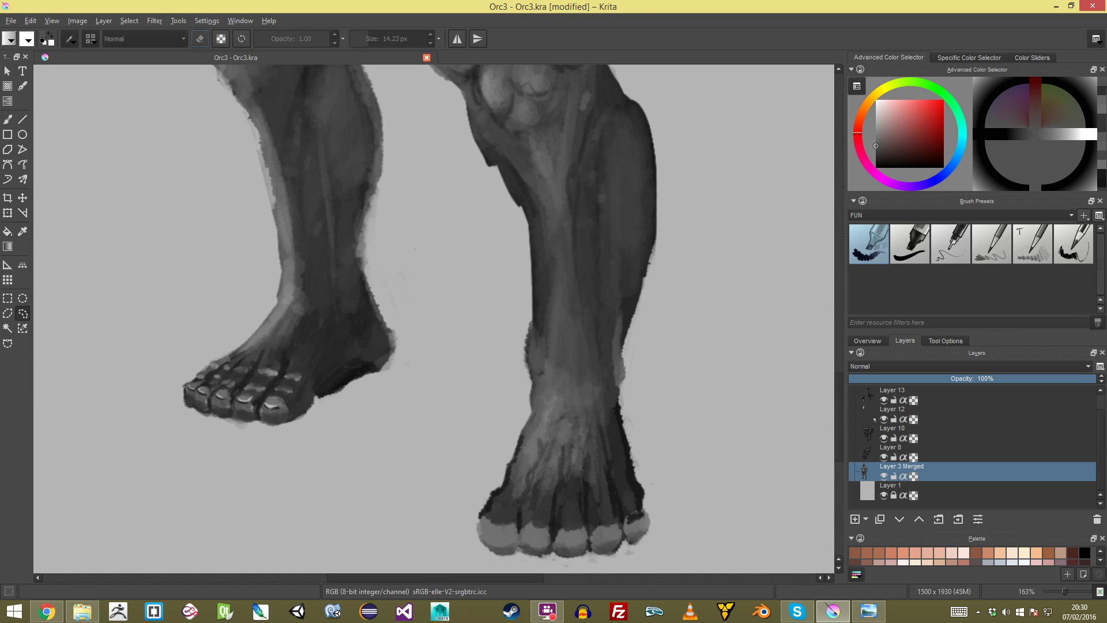
Step: Sample a mid grey and paint rounded toenail shapes on all five toes of the front foot with an 11.27 px brush
key("b")
left_click(269, 402, "ctrl")
key("plus")
key("plus")
left_click_drag(421, 462, 454, 173)
mouse_move(560, 396)
left_mouse_down()
mouse_move(603, 394)
mouse_move(581, 402)
left_mouse_up()
mouse_move(656, 395)
left_mouse_down()
mouse_move(647, 405)
mouse_move(665, 406)
mouse_move(566, 368)
mouse_move(529, 376)
mouse_move(537, 367)
mouse_move(603, 379)
mouse_move(596, 372)
mouse_move(658, 369)
mouse_move(711, 350)
mouse_move(709, 490)
mouse_move(708, 364)
left_mouse_up()
key("ctrl+z")
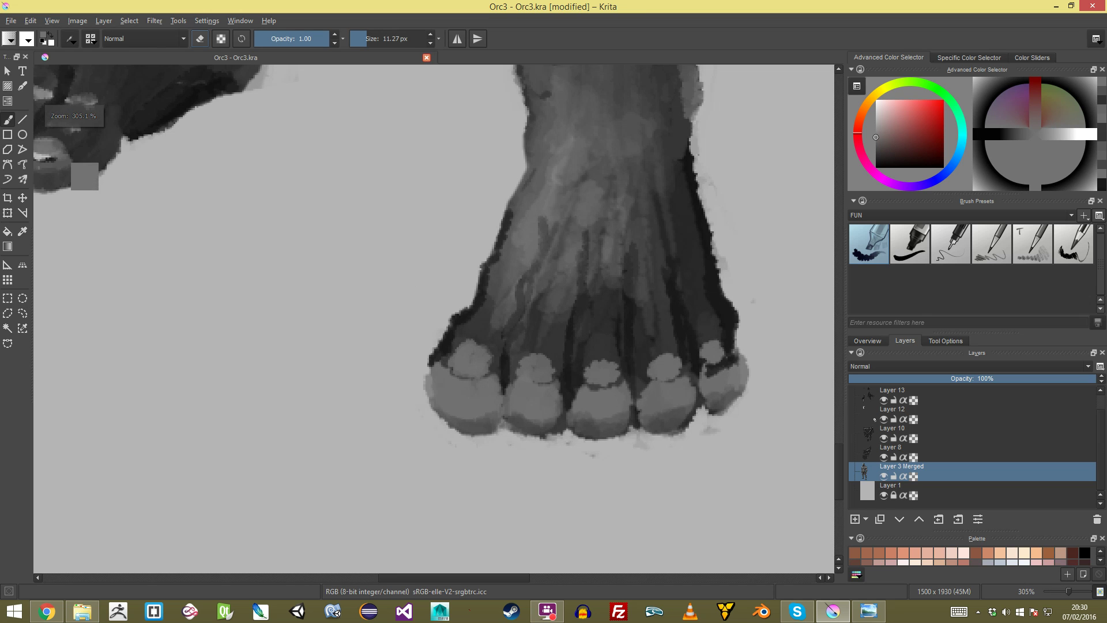
Step: Sample the light background grey and paint bright rims along the front toenails' lower edges with a 4.83 px brush
left_click(41, 158, "ctrl")
left_click_drag(461, 348, 511, 317)
mouse_move(512, 318)
left_mouse_down()
mouse_move(508, 340)
mouse_move(525, 342)
left_mouse_up()
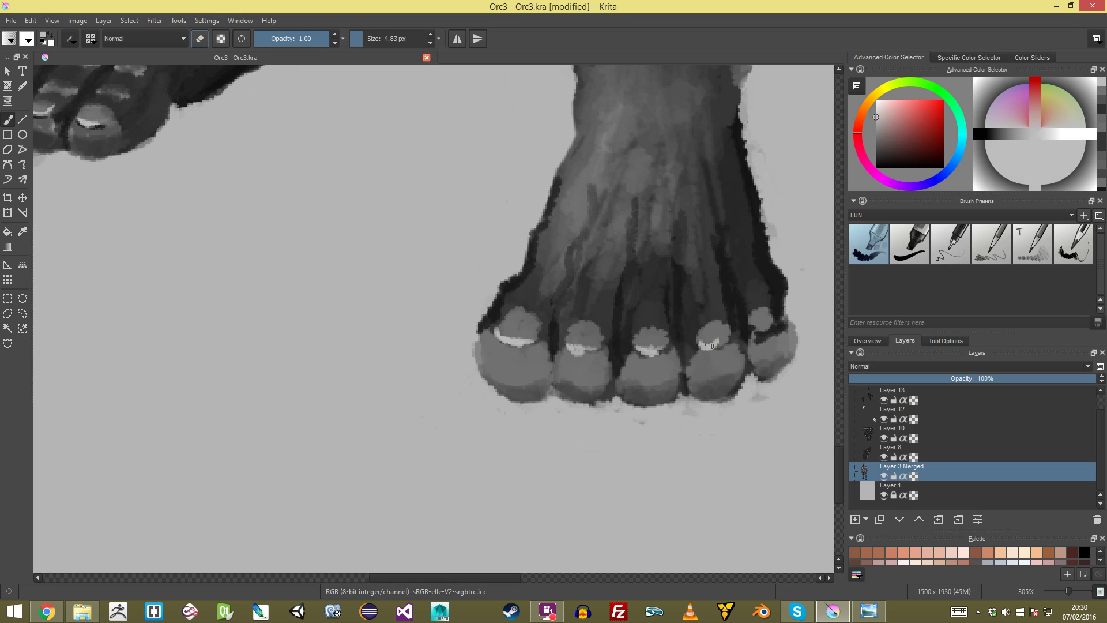
scroll(434, 318, "down", 5)
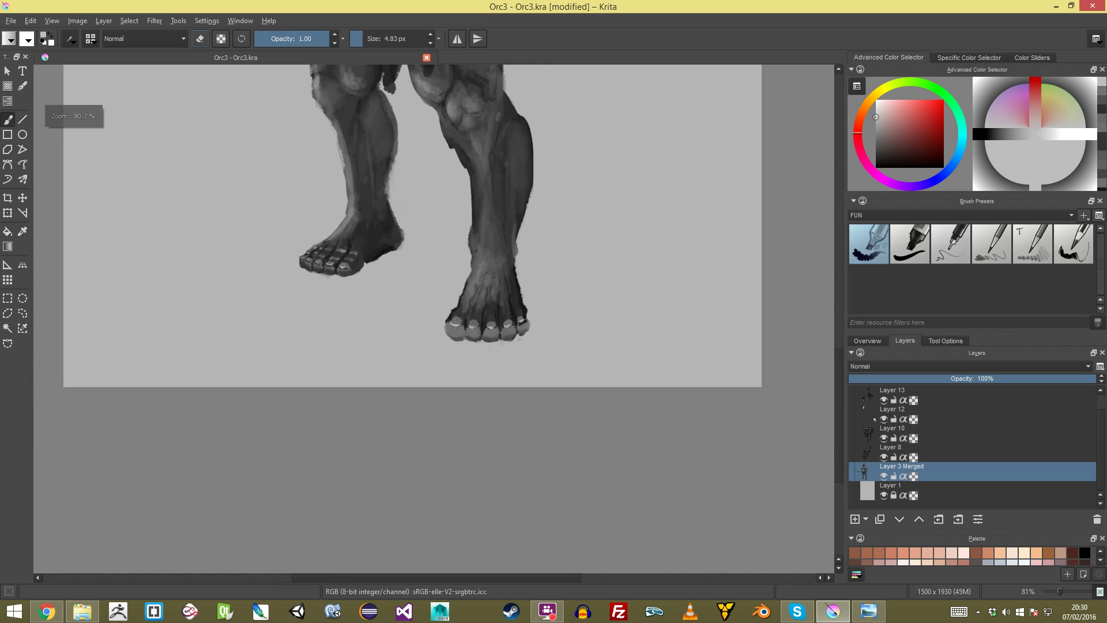
Step: Sample a dark grey and lightly shade the front toes with a 20.64 px brush at 0.51 opacity
scroll(434, 318, "up", 3)
left_click(285, 211, "ctrl")
scroll(434, 318, "up", 4)
left_click(369, 39)
left_click(293, 39)
key("bracketright")
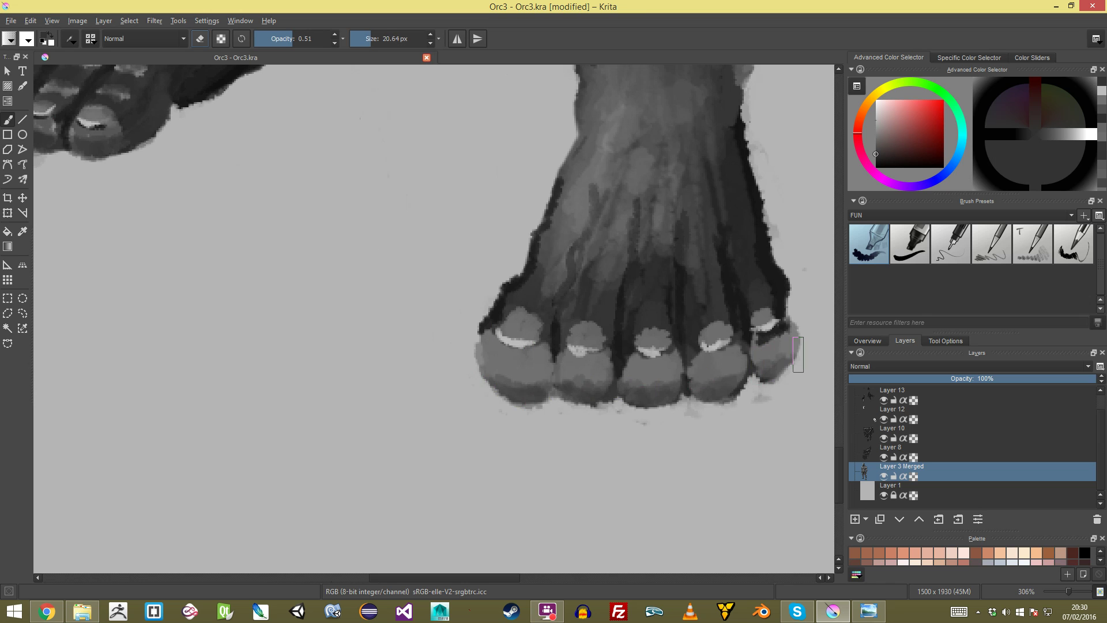
scroll(784, 357, "down", 8)
scroll(436, 315, "up", 12)
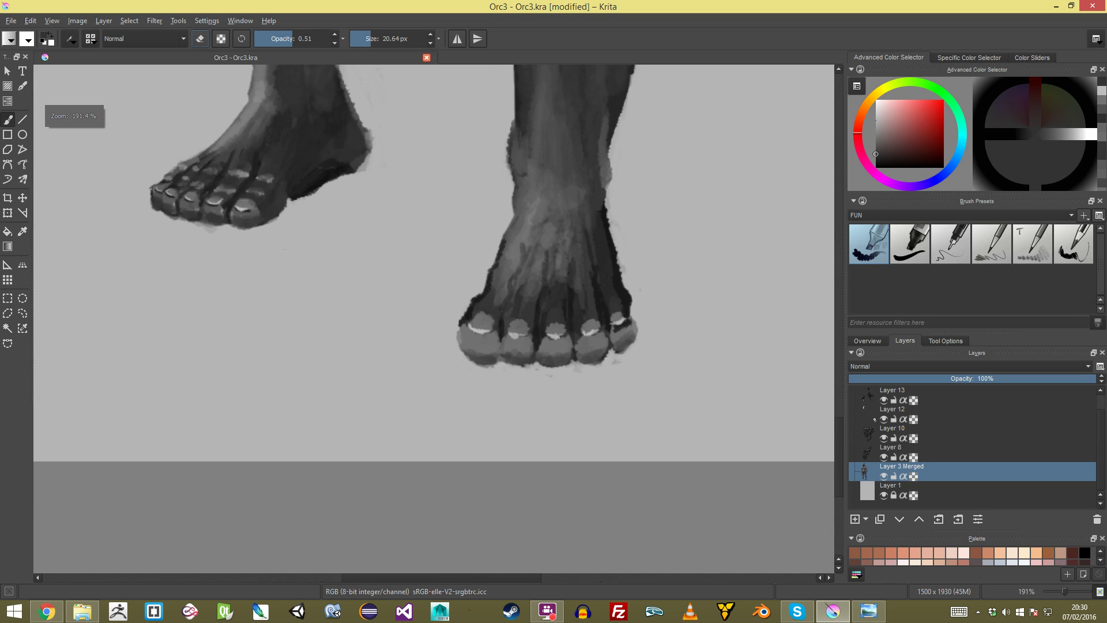
Step: Sample the toenail grey and touch up the front toenails with a 5.36 px brush at 0.51 opacity
key("bracketleft")
key("bracketleft")
key("bracketleft")
left_click(595, 320, "ctrl")
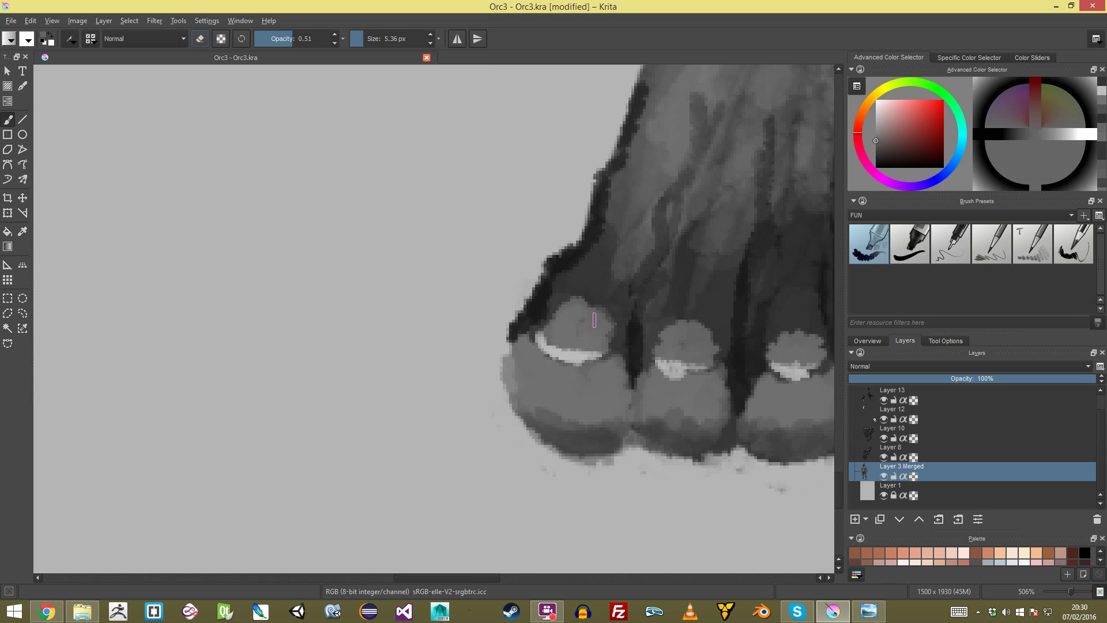
left_click_drag(553, 310, 717, 330)
Step: Sample a dark grey and outline the front foot's toenails at 1.00 opacity
left_click(546, 296, "ctrl")
left_click(328, 39)
left_click_drag(744, 346, 591, 324)
left_click_drag(617, 331, 678, 312)
mouse_move(760, 298)
left_mouse_down()
mouse_move(671, 323)
mouse_move(742, 301)
left_mouse_up()
left_click_drag(629, 372, 683, 357)
left_click_drag(518, 376, 582, 381)
left_click_drag(411, 373, 469, 381)
left_click_drag(291, 338, 339, 364)
Step: Paint dark creases over the front foot's toe joints with a 4.14 px brush at 1.00 opacity
mouse_move(340, 265)
left_mouse_down()
mouse_move(345, 354)
mouse_move(389, 341)
left_mouse_up()
mouse_move(457, 320)
left_mouse_down()
mouse_move(486, 319)
mouse_move(494, 336)
left_mouse_up()
left_click_drag(430, 365, 460, 365)
left_click_drag(522, 379, 580, 376)
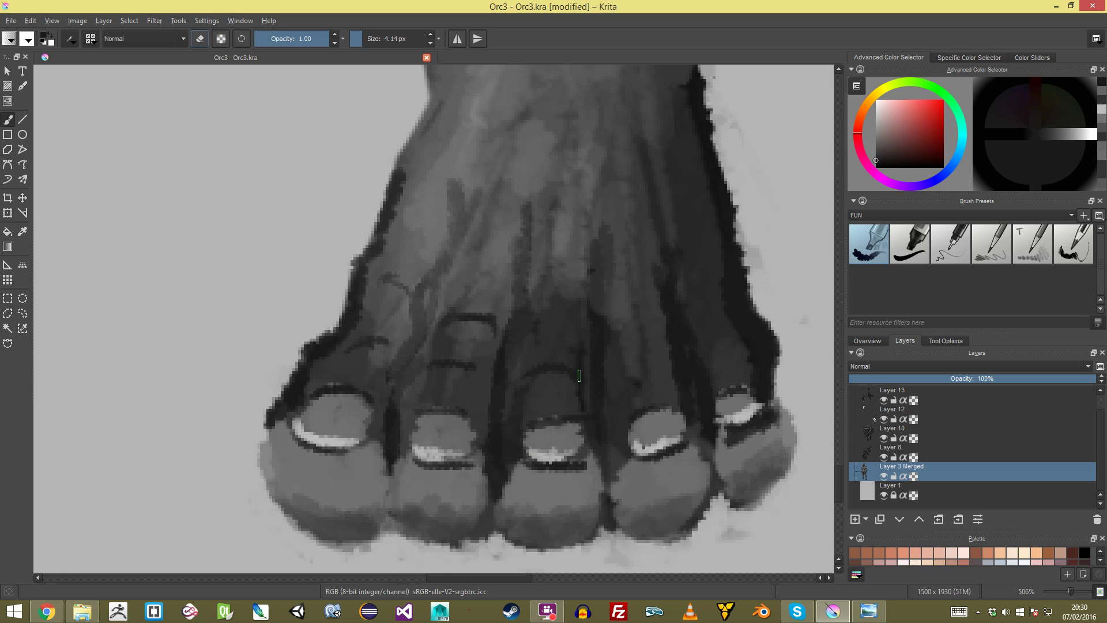
mouse_move(533, 314)
left_mouse_down()
mouse_move(592, 328)
mouse_move(658, 308)
left_mouse_up()
left_click_drag(630, 374, 665, 366)
scroll(688, 299, "down", 10)
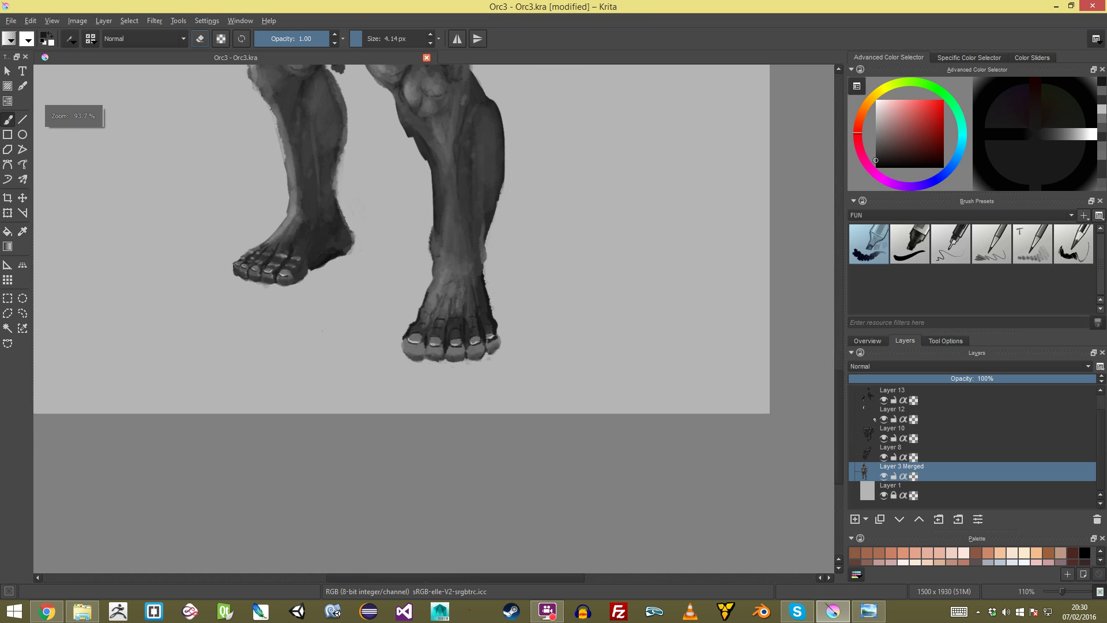
Step: Sample a lighter grey and paint short highlight strokes beside the creases of each front toe joint
scroll(433, 318, "up", 4)
left_click(163, 203, "ctrl")
scroll(434, 318, "up", 3)
left_click_drag(377, 331, 381, 331)
mouse_move(382, 293)
left_mouse_down()
mouse_move(419, 295)
mouse_move(390, 289)
left_mouse_up()
mouse_move(362, 340)
left_mouse_down()
mouse_move(392, 336)
mouse_move(469, 358)
left_mouse_up()
mouse_move(482, 320)
left_mouse_down()
mouse_move(534, 335)
mouse_move(556, 310)
left_mouse_up()
mouse_move(517, 367)
left_mouse_down()
mouse_move(622, 376)
mouse_move(606, 376)
mouse_move(645, 355)
left_mouse_up()
left_click_drag(597, 315, 634, 304)
left_click_drag(669, 289, 698, 287)
left_click_drag(690, 352, 710, 346)
Step: Enlarge the brush and paint lighter tendon strokes across the upper part of the front foot
left_click_drag(601, 212, 684, 212, "shift")
mouse_move(612, 166)
left_mouse_down()
mouse_move(615, 208)
mouse_move(598, 226)
left_mouse_up()
left_click_drag(559, 140, 559, 193)
left_click_drag(551, 144, 548, 183)
left_click_drag(496, 160, 490, 206)
left_click_drag(514, 131, 499, 193)
left_click_drag(463, 147, 450, 199)
mouse_move(639, 152)
left_mouse_down()
mouse_move(653, 195)
mouse_move(647, 185)
left_mouse_up()
left_click_drag(640, 191, 640, 339, "ctrl")
left_click_drag(438, 277, 486, 308)
left_click_drag(487, 308, 487, 372, "ctrl")
Step: Darken the brush colour and glaze shadow over the front toes at 0.28 opacity, enlarging the brush to 41.05 px
key("plus")
key("plus")
key("plus")
key("plus")
key("plus")
key("plus")
key("e")
mouse_move(613, 465)
left_mouse_down("ctrl")
mouse_move(613, 435)
mouse_move(490, 317)
left_mouse_up("ctrl")
left_click(293, 38)
key("e")
key("k")
key("k")
key("k")
key("bracketright")
key("bracketright")
key("bracketright")
key("bracketright")
key("bracketright")
key("i")
key("i")
key("i")
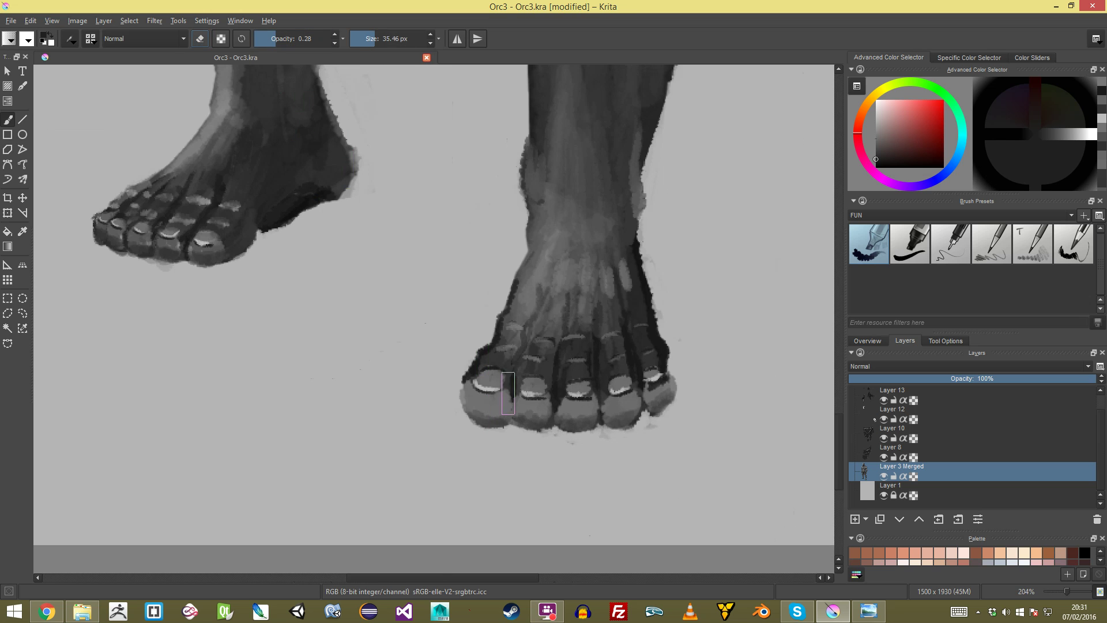
key("bracketright")
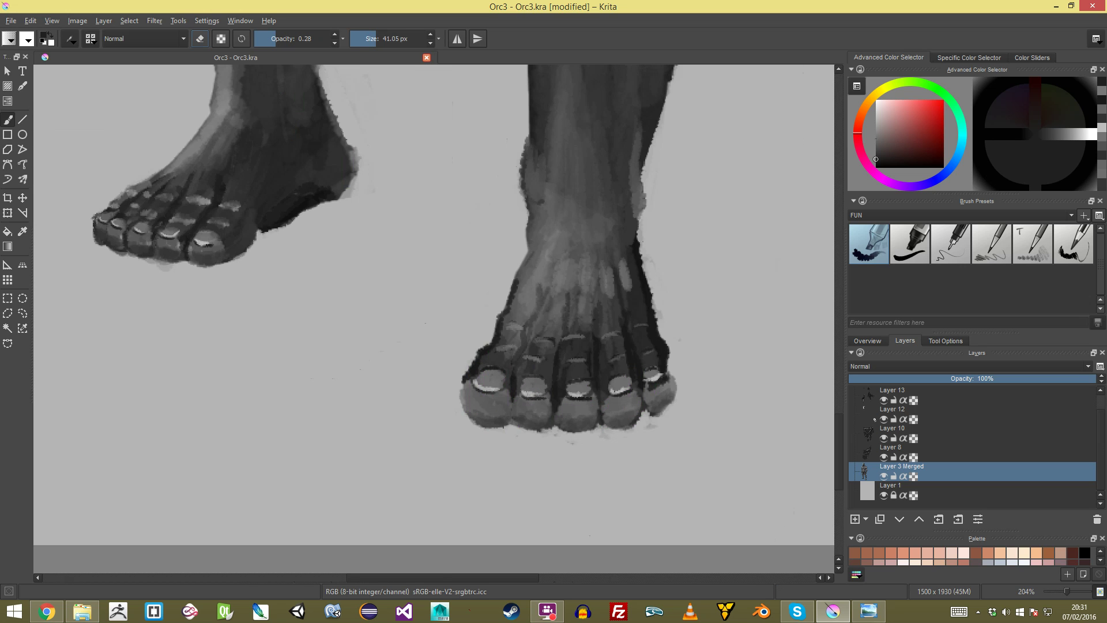
Step: Undo a stray toe stroke, sample a dark grey and shade the undersides of the front toes with a 6.87 px brush
left_click(548, 611)
mouse_move(468, 369)
left_mouse_down()
mouse_move(509, 418)
mouse_move(509, 336)
left_mouse_up()
left_click_drag(683, 467, 409, 107)
mouse_move(496, 296)
left_mouse_down()
mouse_move(466, 389)
mouse_move(526, 405)
left_mouse_up()
key("ctrl+z")
left_click(484, 291, "ctrl")
left_click_drag(561, 282, 562, 319)
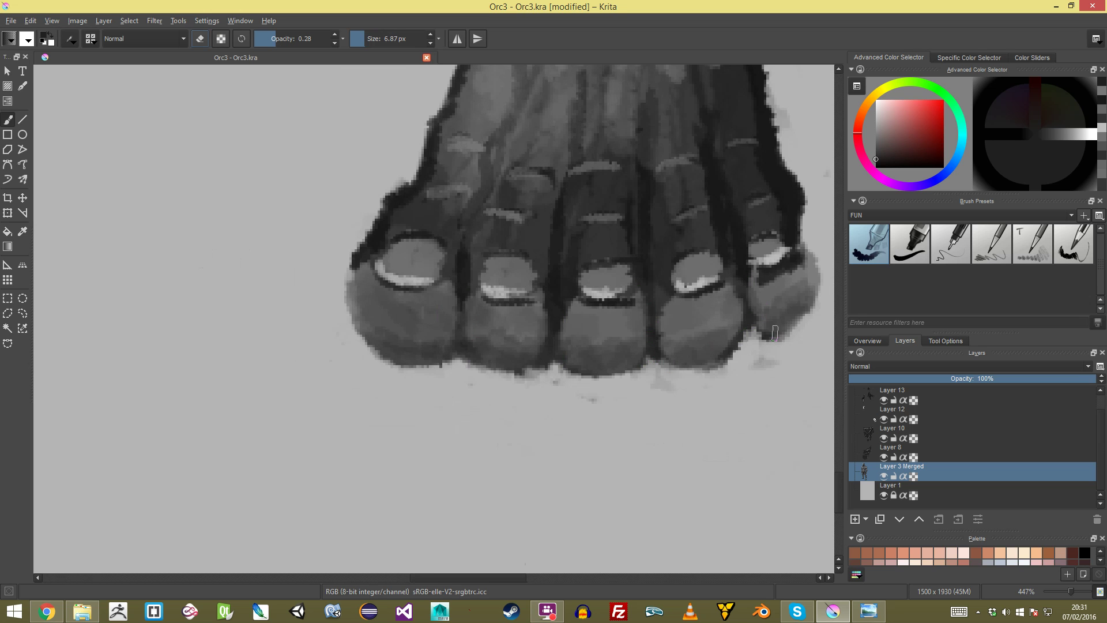
Step: Soften and darken the front toes with a 20.56 px brush at 0.28 opacity, and save the painting
key("e")
scroll(432, 318, "down", 10)
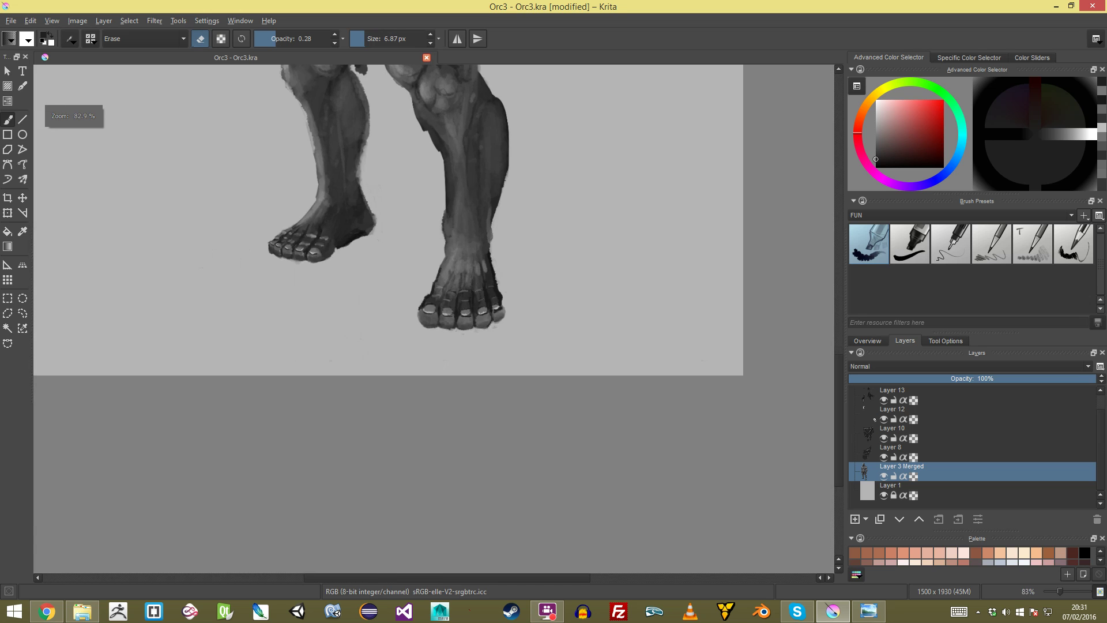
scroll(434, 318, "up", 7)
key("bracketright")
key("e")
key("bracketright")
mouse_move(664, 281)
left_mouse_down()
mouse_move(646, 282)
mouse_move(652, 317)
mouse_move(600, 340)
mouse_move(579, 331)
mouse_move(614, 303)
mouse_move(583, 309)
left_mouse_up()
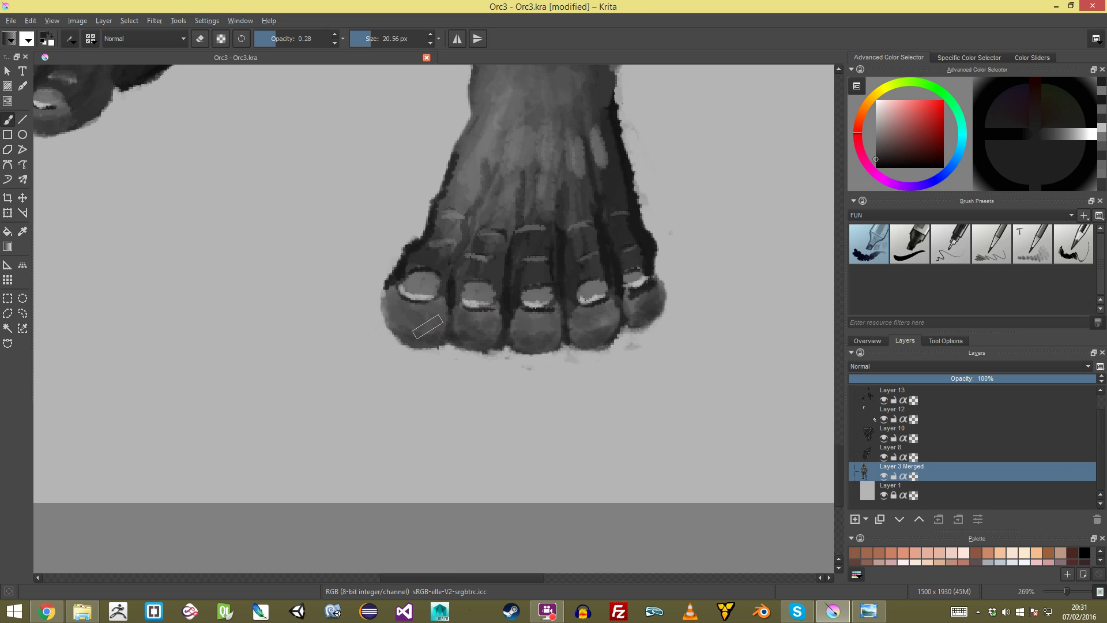
mouse_move(400, 319)
left_mouse_down()
mouse_move(406, 325)
mouse_move(373, 335)
mouse_move(375, 416)
mouse_move(415, 517)
left_mouse_up()
key("e")
left_click_drag(415, 516, 414, 534)
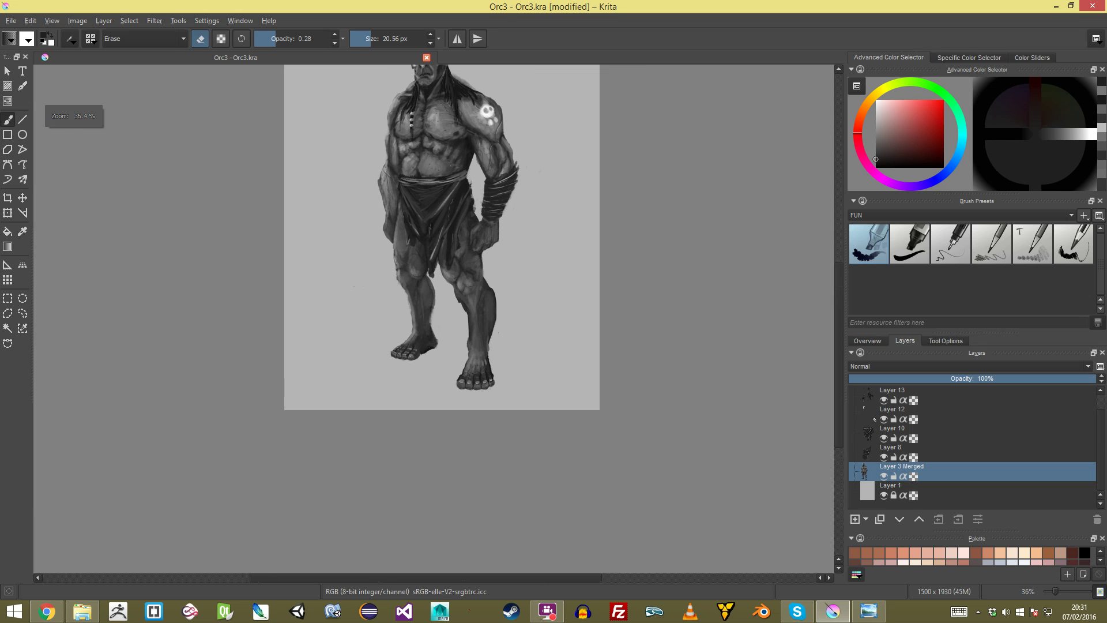
left_click_drag(629, 222, 638, 291)
key("ctrl+s")
Step: Sample a mid grey from the hand below the wrapped forearm and lighten its fingers with a 10.84 px brush
mouse_move(677, 432)
left_mouse_down()
mouse_move(678, 372)
mouse_move(586, 367)
left_mouse_up()
left_click_drag(586, 367, 587, 319)
left_click_drag(613, 268, 603, 268)
key("e")
left_click(561, 322, "ctrl")
mouse_move(582, 313)
left_mouse_down()
mouse_move(565, 327)
mouse_move(644, 297)
mouse_move(569, 378)
mouse_move(565, 308)
left_mouse_up()
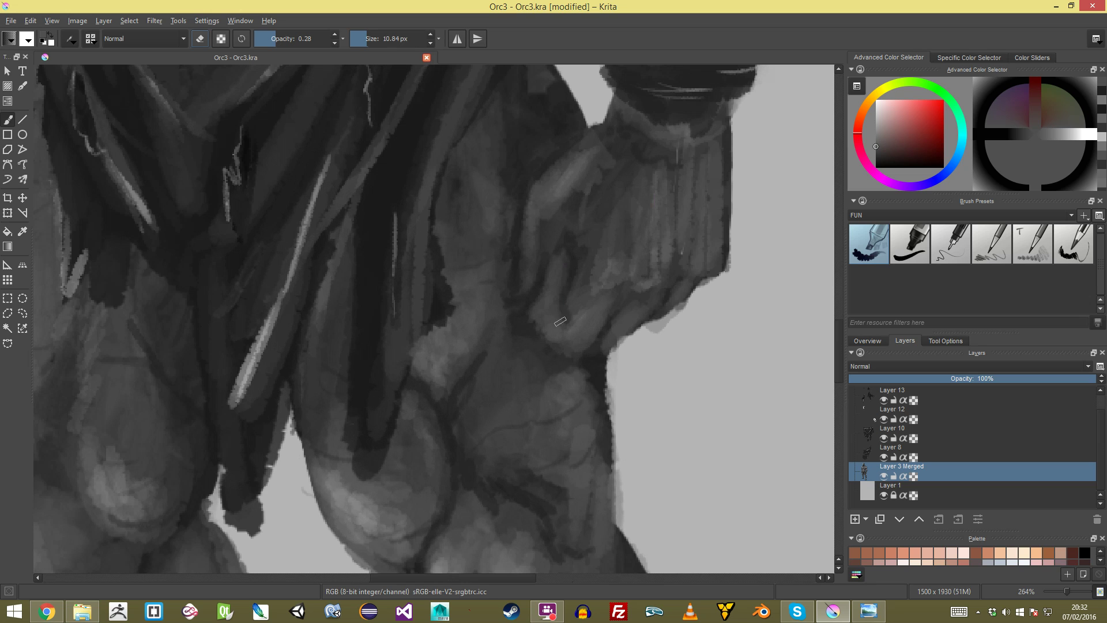
mouse_move(540, 234)
left_mouse_down()
mouse_move(528, 285)
mouse_move(542, 278)
mouse_move(521, 300)
left_mouse_up()
Step: Sample a dark grey and deepen the shadow between the thumb and fingers with a 6.13 px brush
left_click(576, 266, "ctrl")
left_click_drag(577, 257, 553, 285)
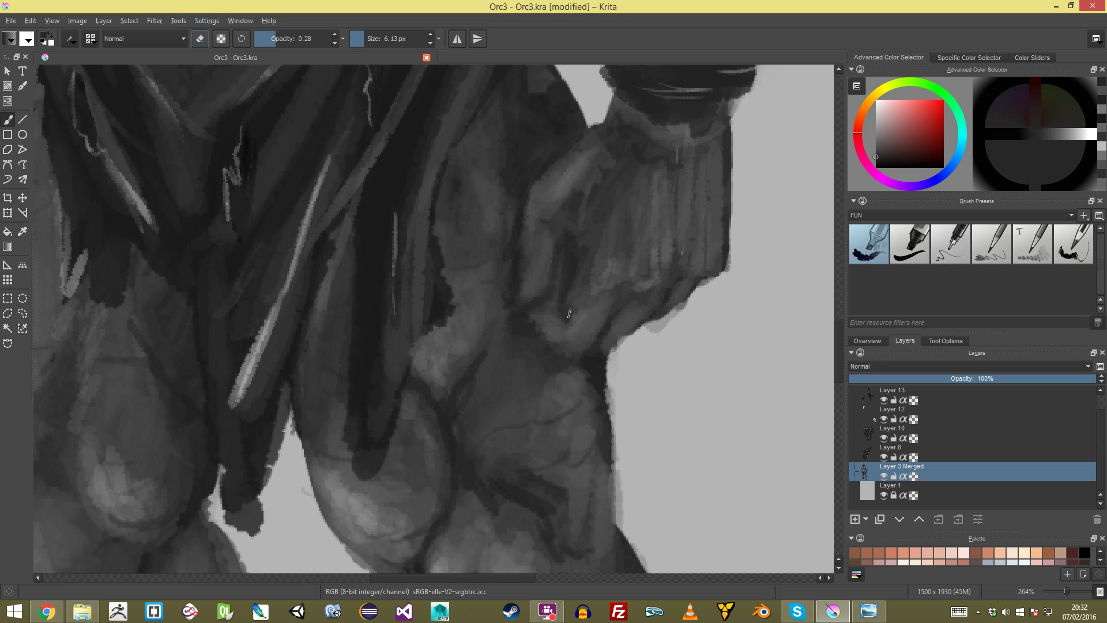
mouse_move(597, 277)
left_mouse_down()
mouse_move(597, 365)
mouse_move(605, 281)
left_mouse_up()
Step: Sample the light background grey and dab highlights on the hand's knuckles with a 12.10 px brush at 0.28 opacity
left_click(628, 308, "ctrl")
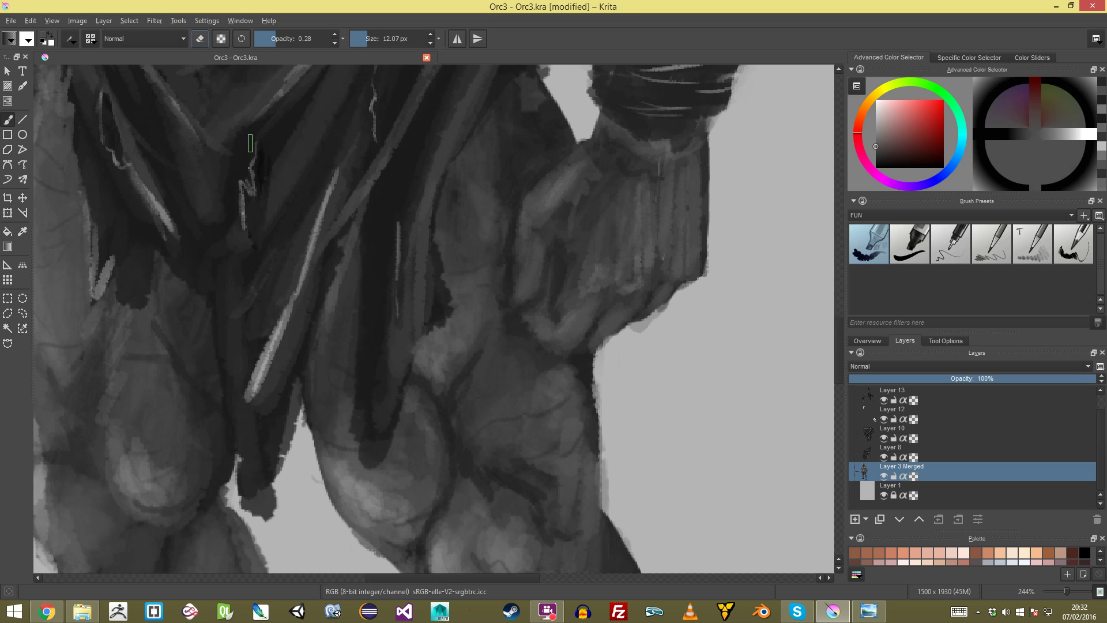
left_click(828, 180, "ctrl")
mouse_move(605, 282)
left_mouse_down()
mouse_move(598, 294)
mouse_move(638, 294)
mouse_move(697, 269)
left_mouse_up()
left_click_drag(705, 181, 703, 250)
left_click(563, 349)
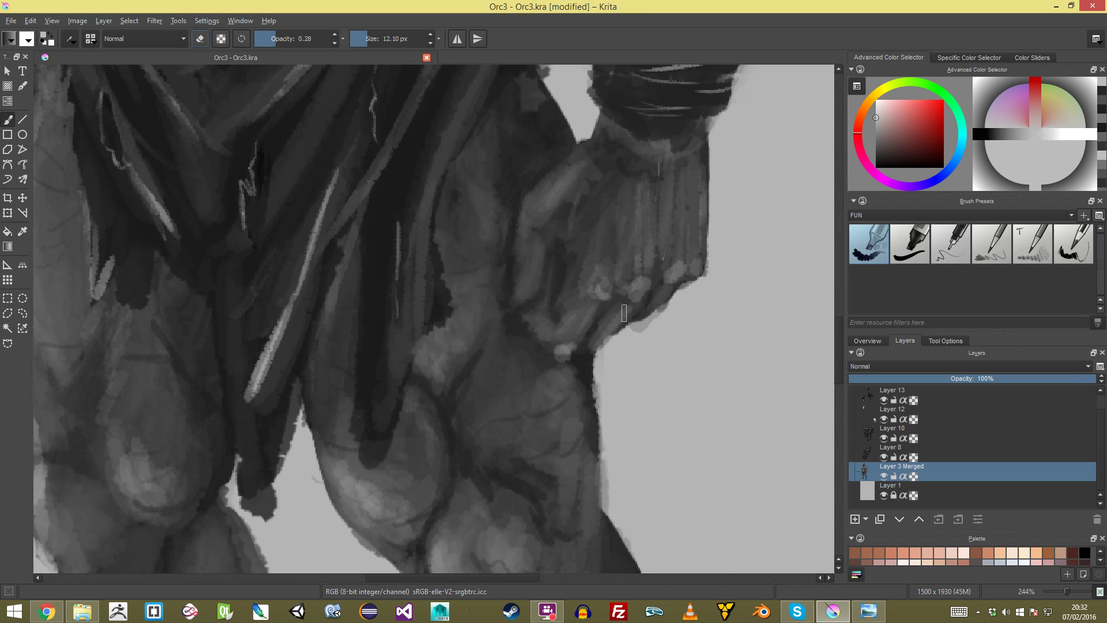
left_click_drag(655, 309, 611, 308)
Step: Sample greys from the hand and paint its tendons and thumb joint highlights with 6.49 px and 8.17 px brushes
left_click(579, 328, "ctrl")
left_click(566, 341, "ctrl")
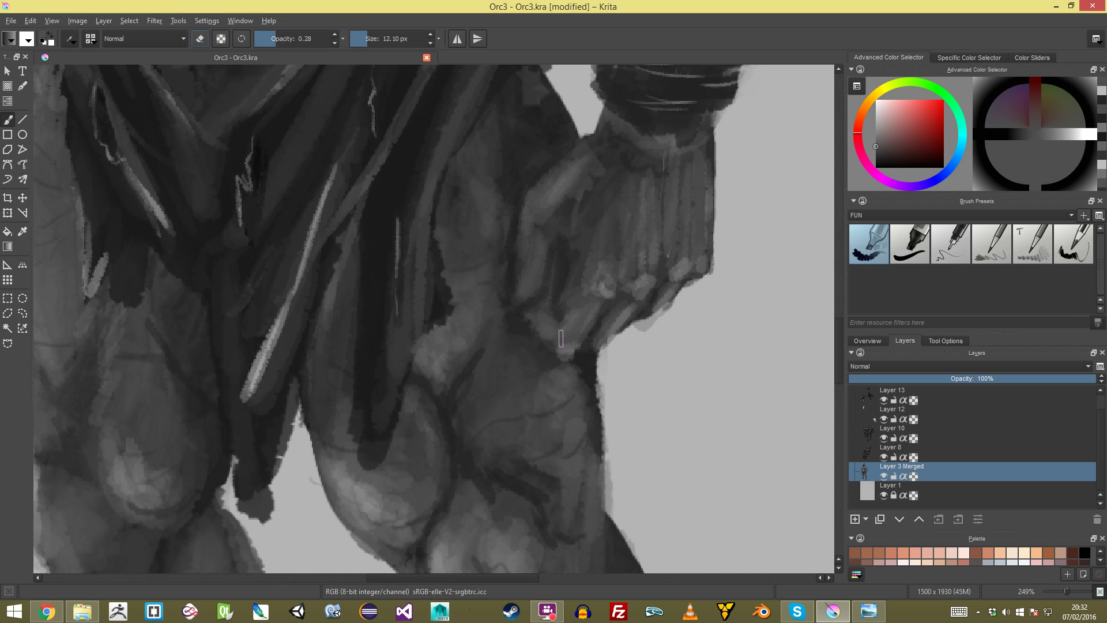
left_click(609, 289, "ctrl")
left_click_drag(631, 216, 634, 239)
left_click(641, 286, "ctrl")
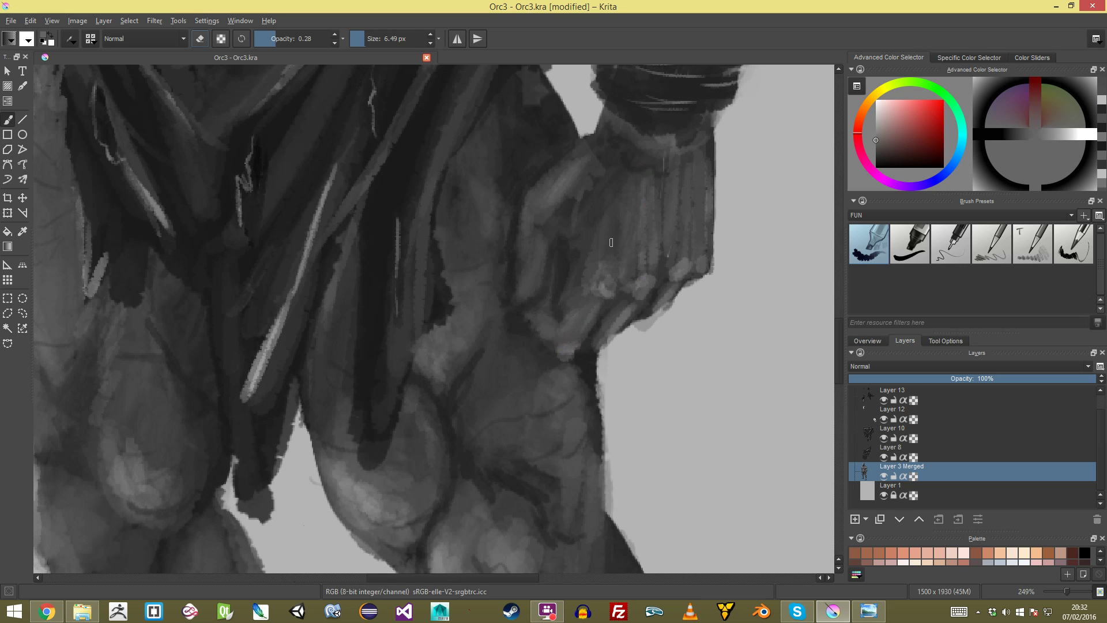
left_click_drag(612, 278, 613, 280)
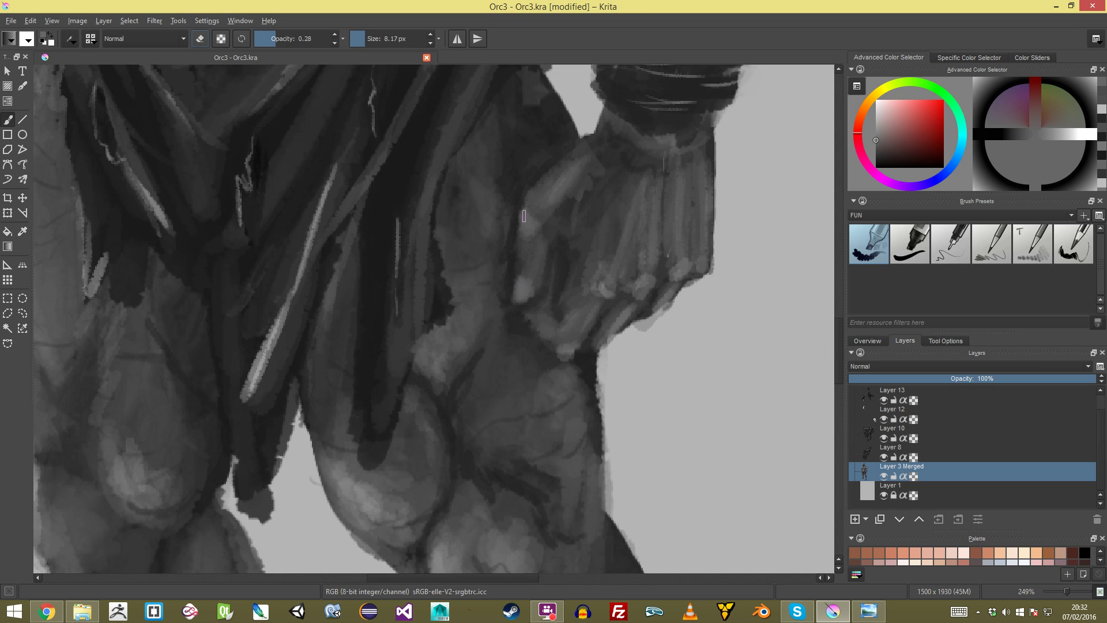
Step: Sample a dark grey and shade the upper edge of the thumb with a 10.06 px brush
scroll(522, 270, "down", 8)
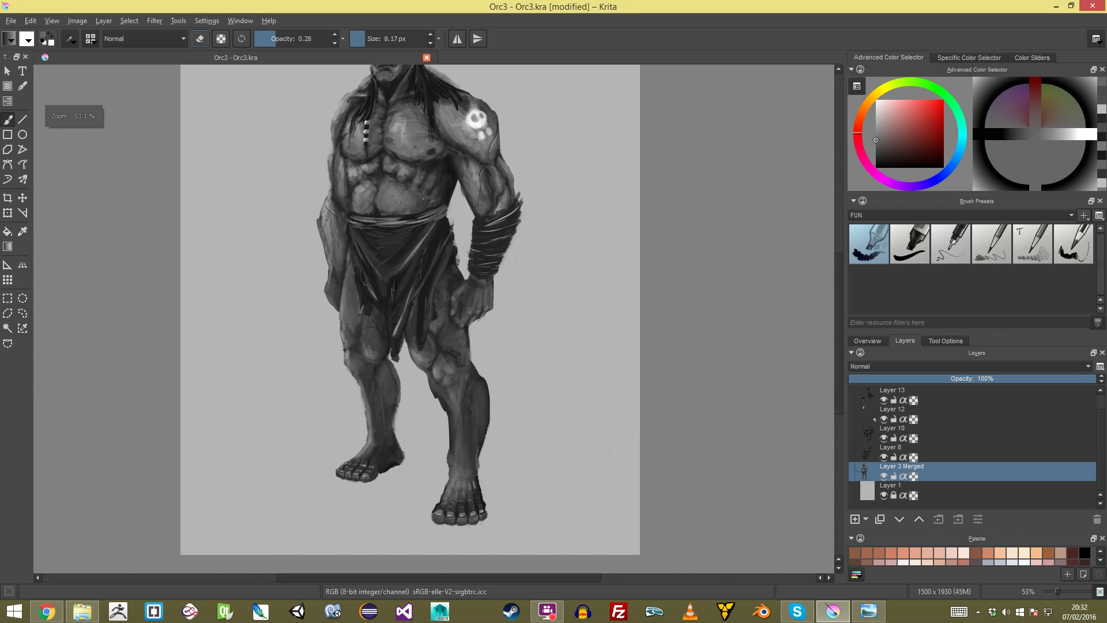
scroll(490, 277, "up", 7)
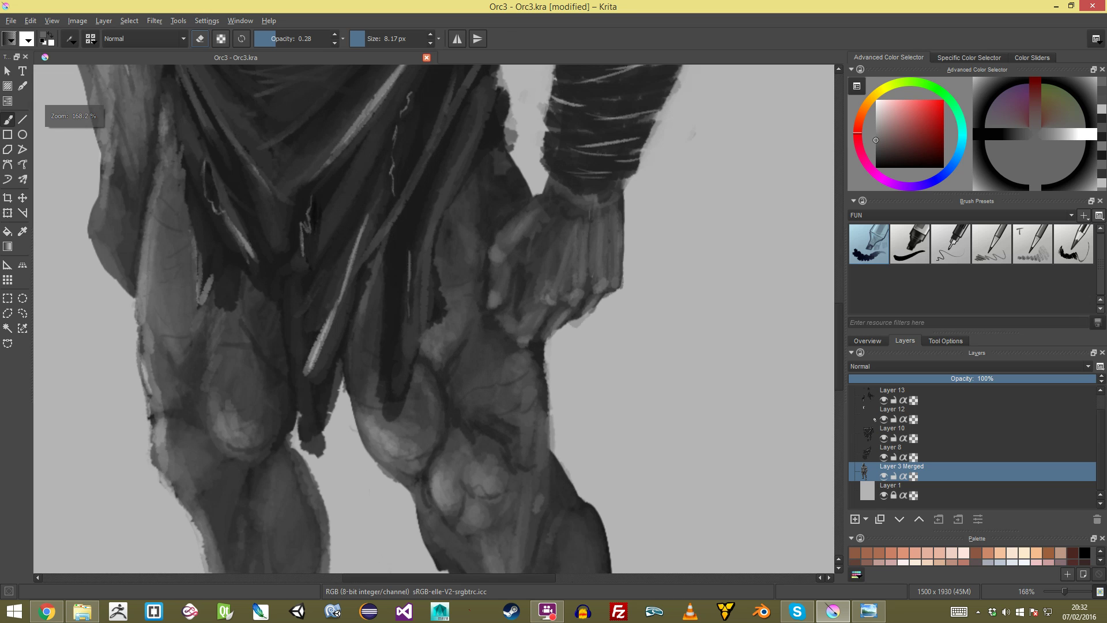
left_click(526, 264, "ctrl")
key("bracketright")
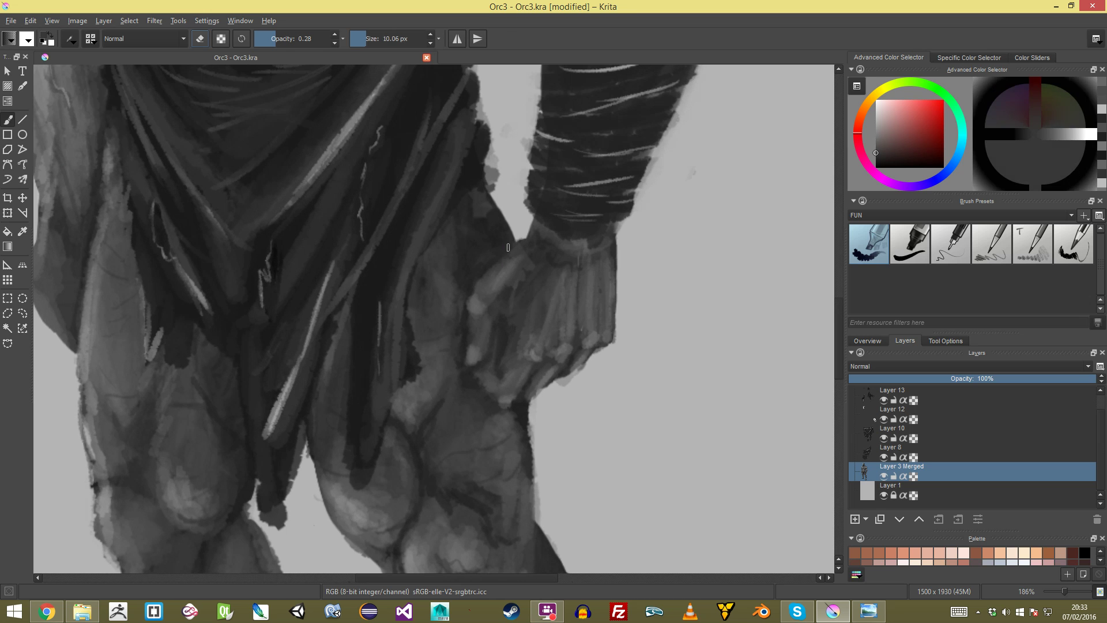
left_click_drag(521, 250, 502, 264)
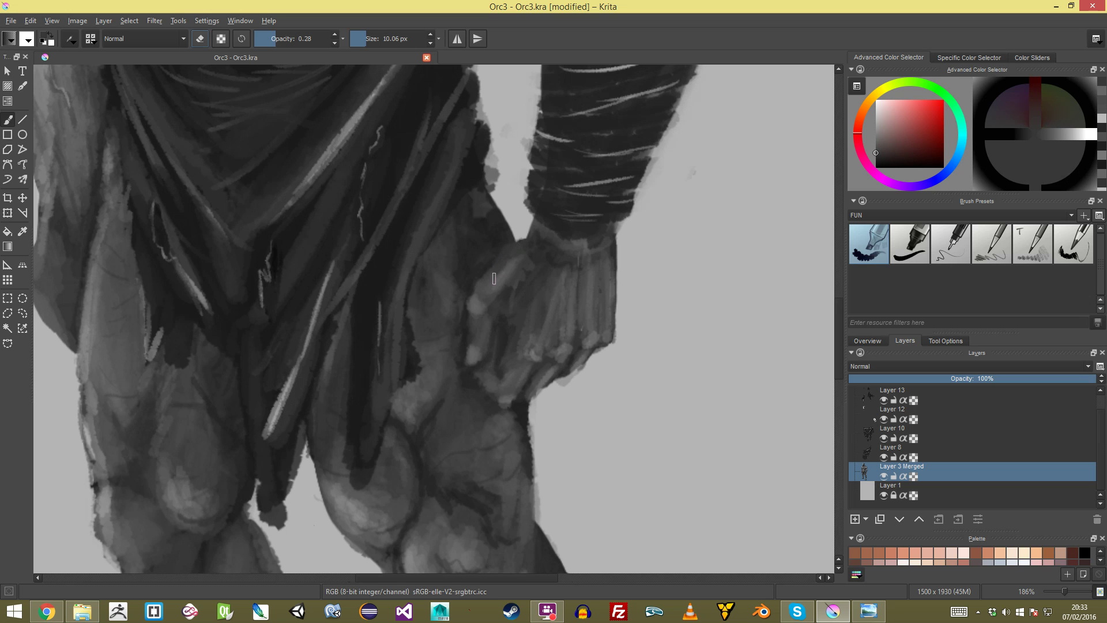
left_click(510, 259, "ctrl")
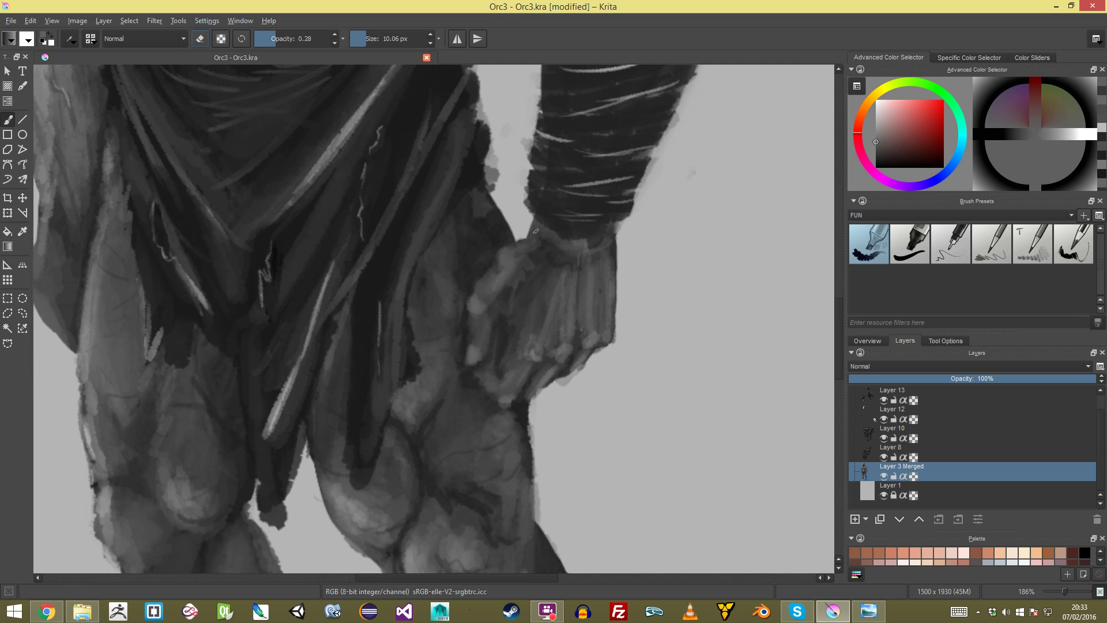
Step: Sample dark greys and darken the area between the thumb base and wrist, using 17.84 px and 12.43 px brushes
left_click(529, 259, "ctrl")
key("bracketright")
key("bracketright")
key("bracketright")
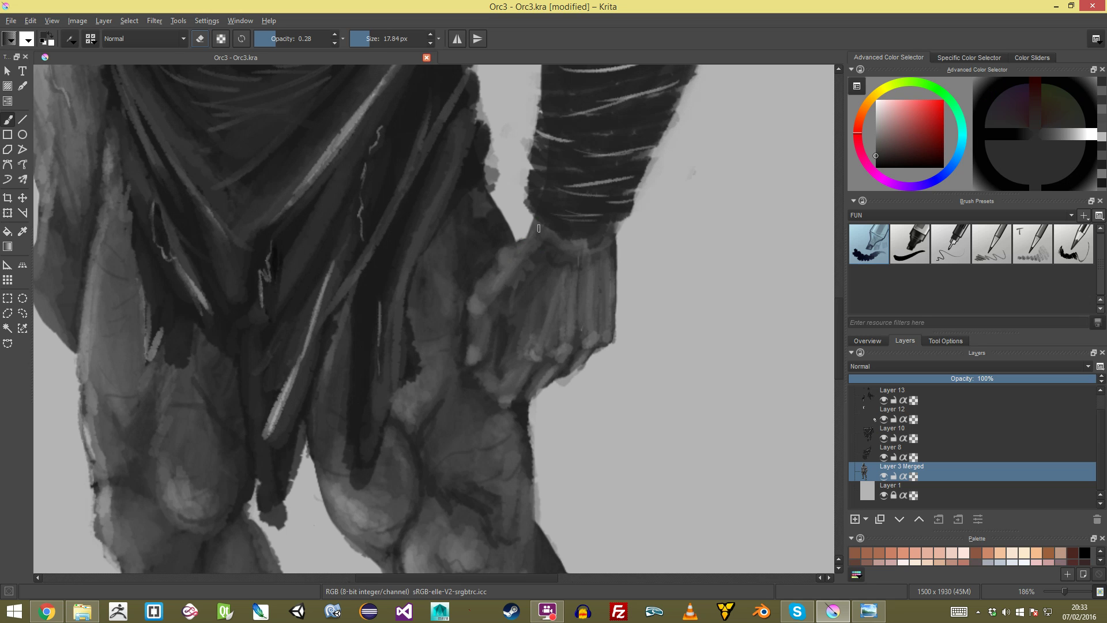
scroll(558, 231, "down", 6)
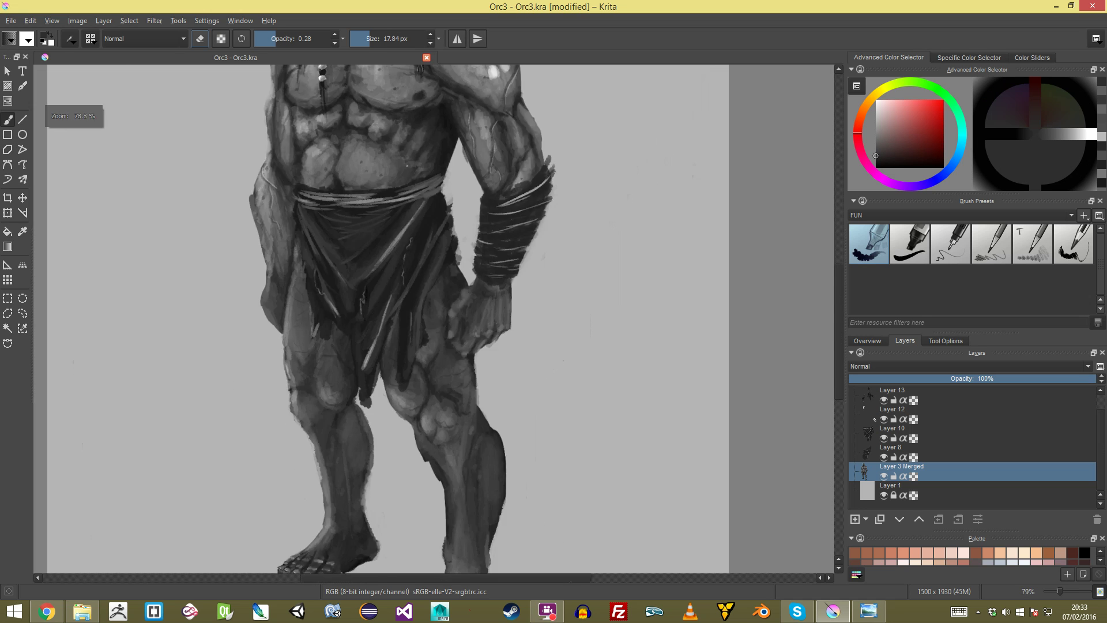
scroll(559, 242, "up", 7)
left_click(550, 261, "ctrl")
key("bracketleft")
key("bracketleft")
left_click_drag(538, 269, 552, 261)
Step: Raise the opacity to 0.65 and paint dark grooves between the tendons on the back of the hand
key("o")
key("o")
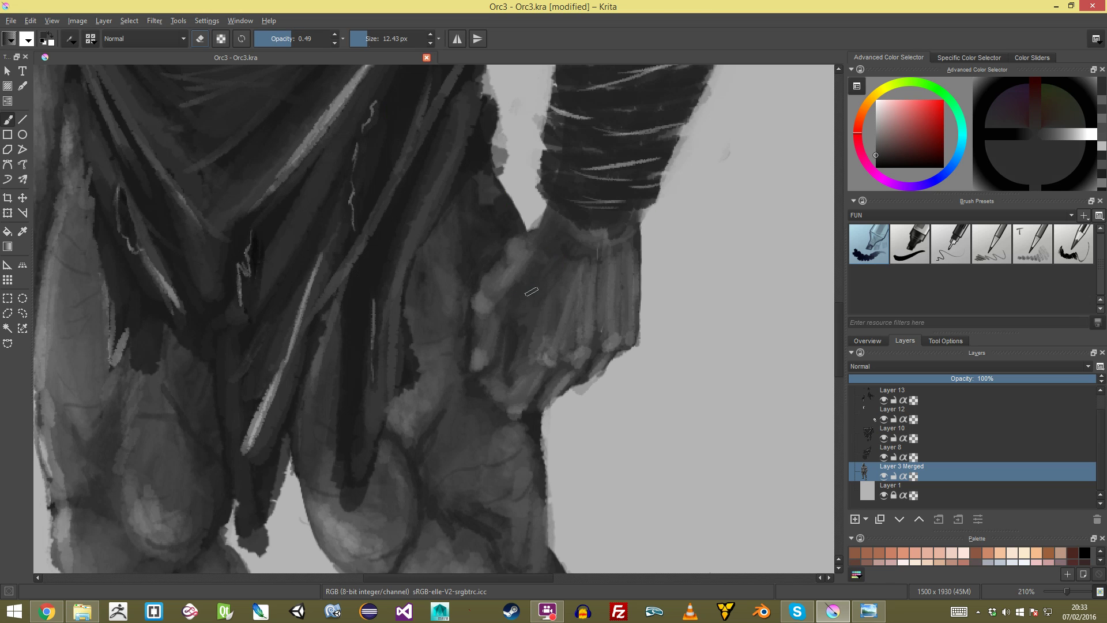
key("o")
left_click_drag(538, 239, 508, 284)
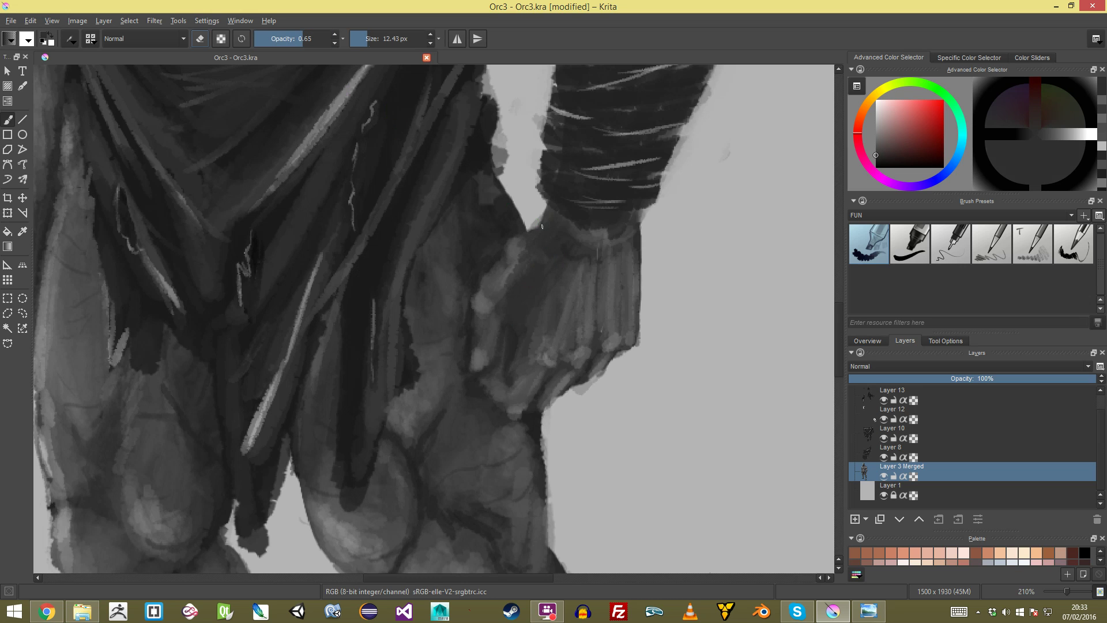
mouse_move(572, 228)
left_mouse_down()
mouse_move(586, 237)
mouse_move(578, 334)
left_mouse_up()
left_click_drag(605, 261, 604, 329)
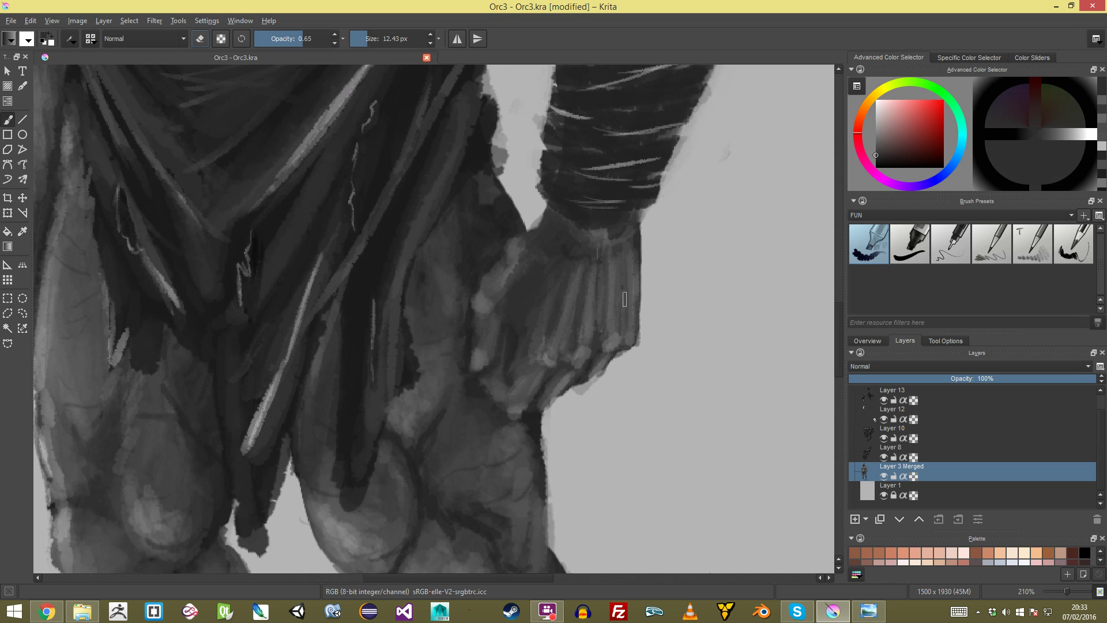
scroll(434, 319, "down", 8)
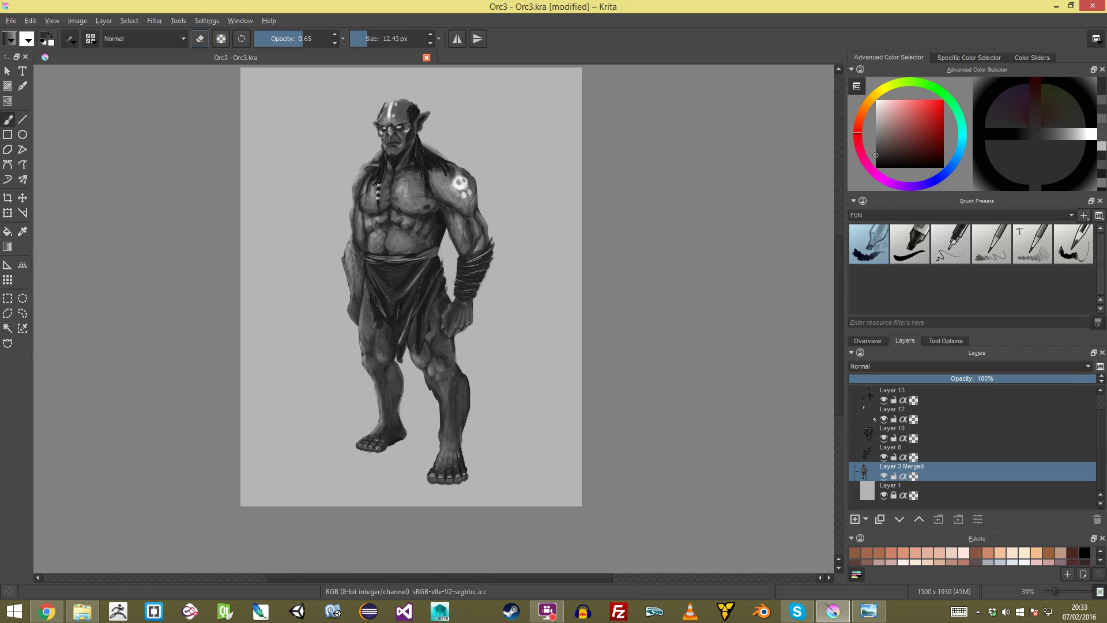
scroll(434, 319, "up", 2)
scroll(398, 323, "up", 5)
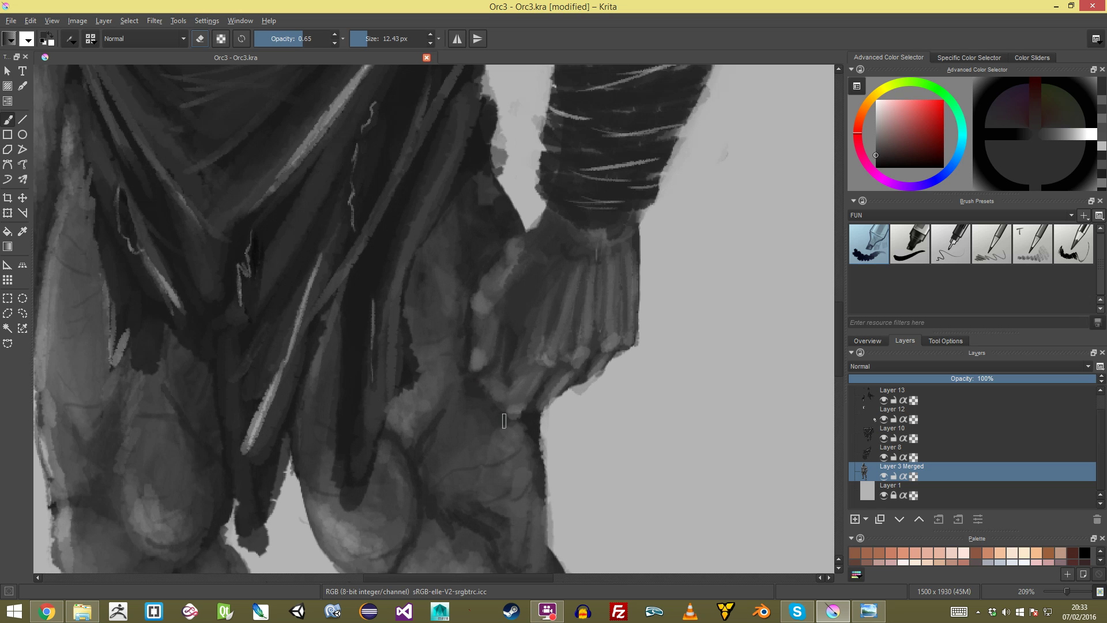
scroll(510, 428, "down", 7)
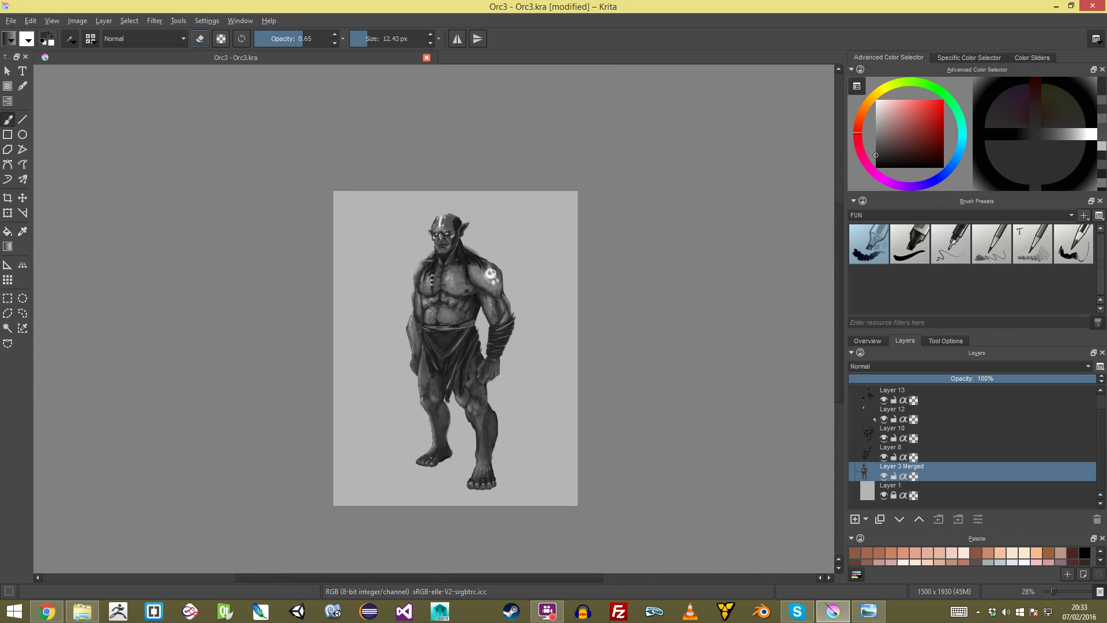
scroll(434, 319, "up", 2)
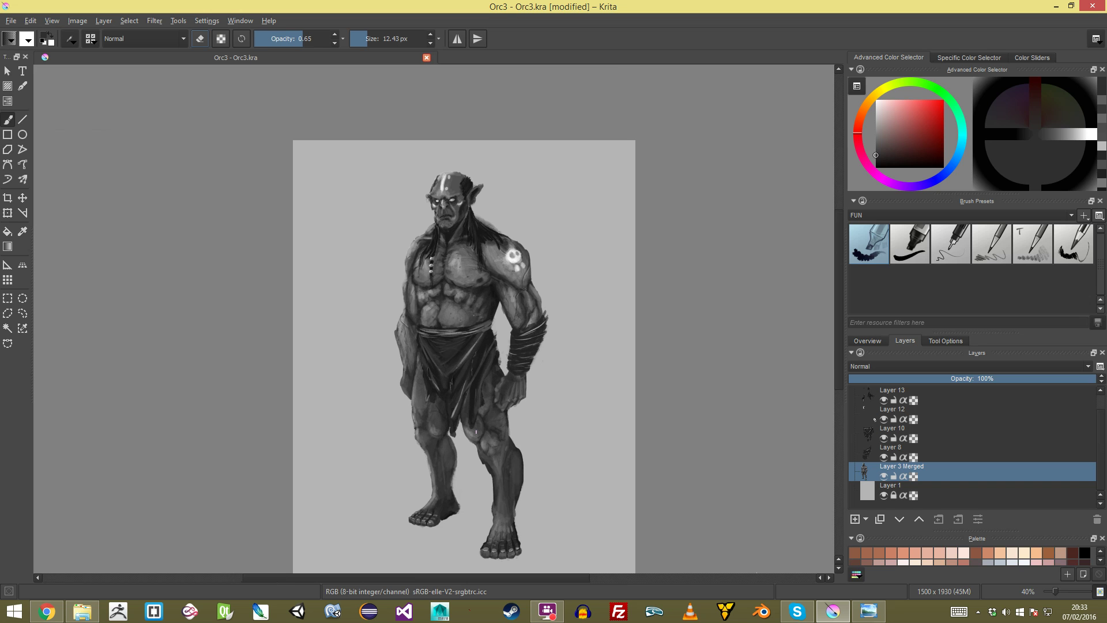
Step: Add a new paint layer and place it directly below Layer 3 Merged
scroll(567, 304, "down", 2)
scroll(567, 304, "up", 2)
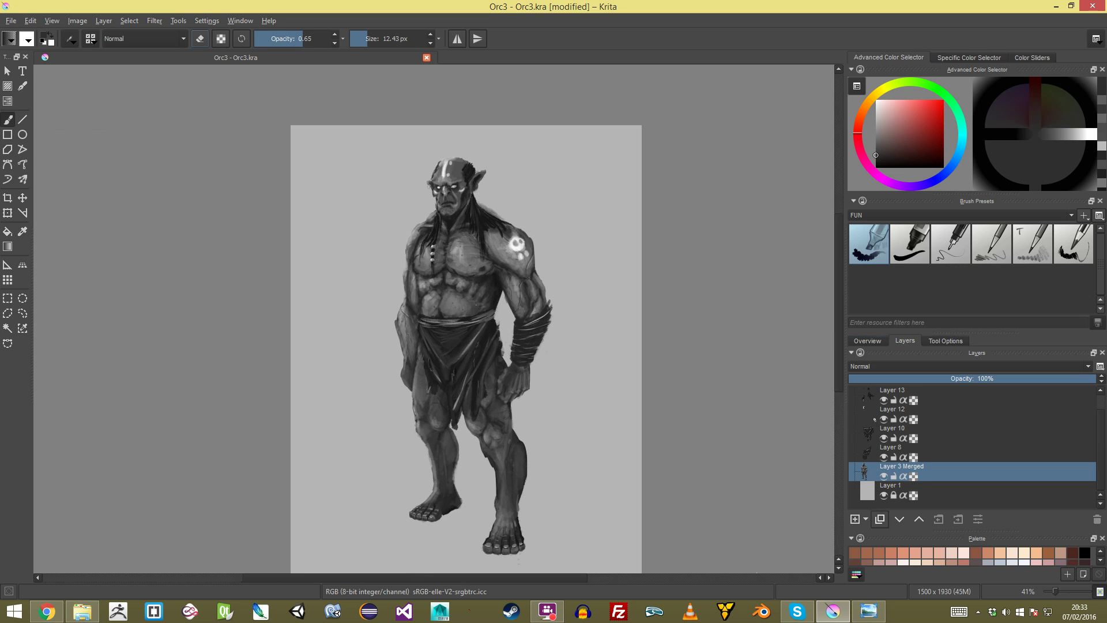
left_click(855, 519)
mouse_move(906, 472)
left_mouse_down()
mouse_move(908, 504)
mouse_move(908, 472)
left_mouse_up()
mouse_move(634, 346)
left_mouse_down()
mouse_move(611, 233)
mouse_move(690, 206)
left_mouse_up()
Step: Paint a soft dark ground shadow around both feet with a brush of about 208 px at 0.30 opacity
key("o")
key("o")
key("o")
key("bracketleft")
mouse_move(442, 392)
left_mouse_down()
mouse_move(410, 400)
mouse_move(430, 404)
mouse_move(414, 386)
mouse_move(435, 399)
mouse_move(492, 390)
mouse_move(480, 409)
mouse_move(457, 414)
mouse_move(493, 417)
mouse_move(491, 435)
mouse_move(463, 437)
mouse_move(511, 413)
mouse_move(459, 416)
mouse_move(471, 414)
mouse_move(412, 400)
left_mouse_up()
mouse_move(427, 398)
left_mouse_down()
mouse_move(428, 479)
mouse_move(439, 341)
mouse_move(455, 385)
mouse_move(468, 382)
left_mouse_up()
mouse_move(405, 415)
left_mouse_down()
mouse_move(417, 428)
mouse_move(461, 432)
mouse_move(462, 456)
mouse_move(516, 435)
mouse_move(483, 451)
mouse_move(510, 449)
mouse_move(517, 409)
mouse_move(517, 434)
left_mouse_up()
left_click_drag(368, 408, 397, 406)
left_click_drag(471, 400, 477, 451)
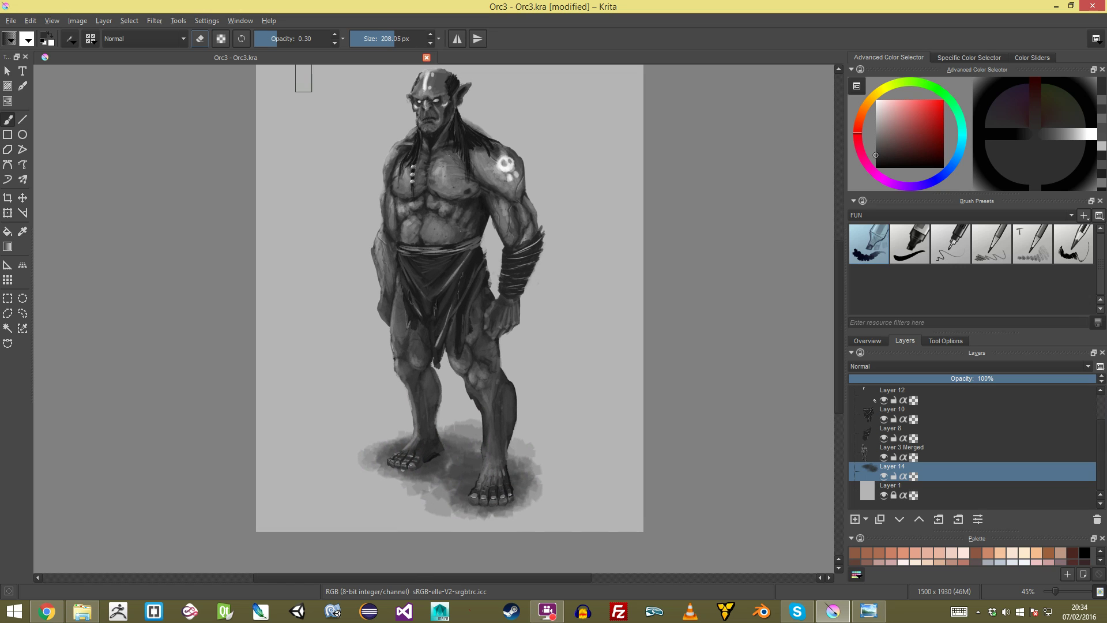
Step: Set the brush opacity to 0.53 and lower the ground shadow layer's opacity to 54%
mouse_move(277, 39)
left_mouse_down()
mouse_move(266, 39)
mouse_move(294, 39)
left_mouse_up()
left_click(983, 379)
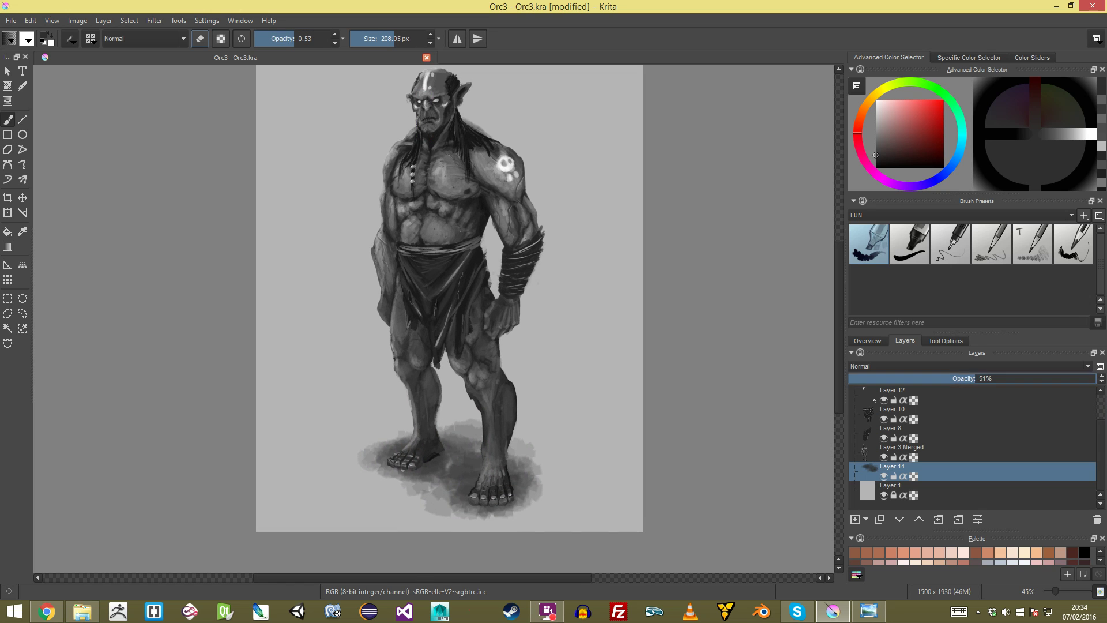
key("ctrl+minus")
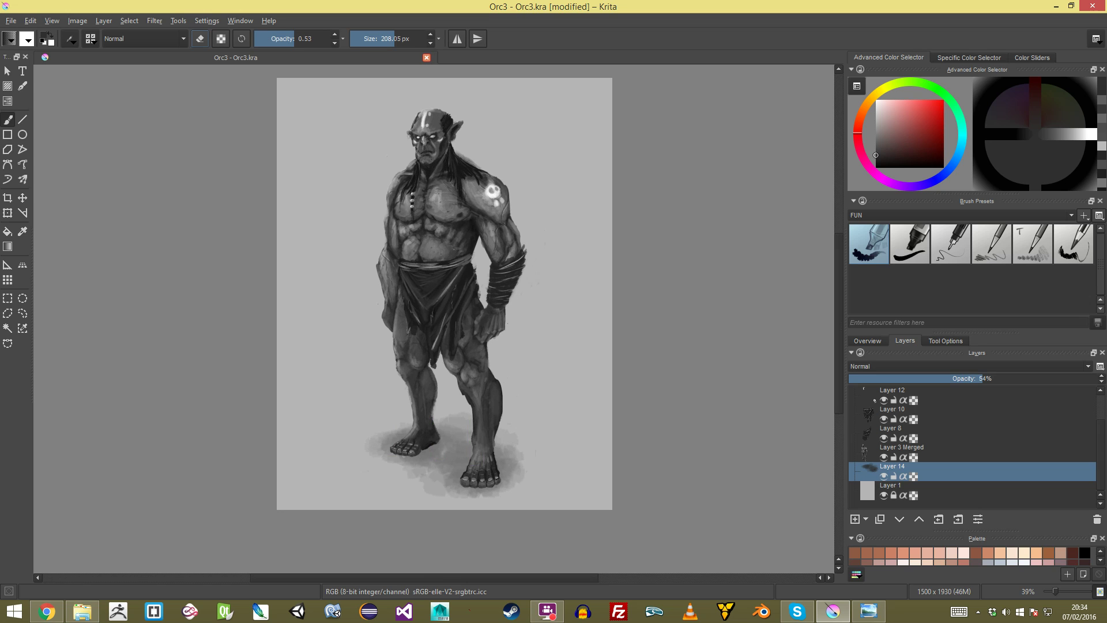
left_click(547, 612)
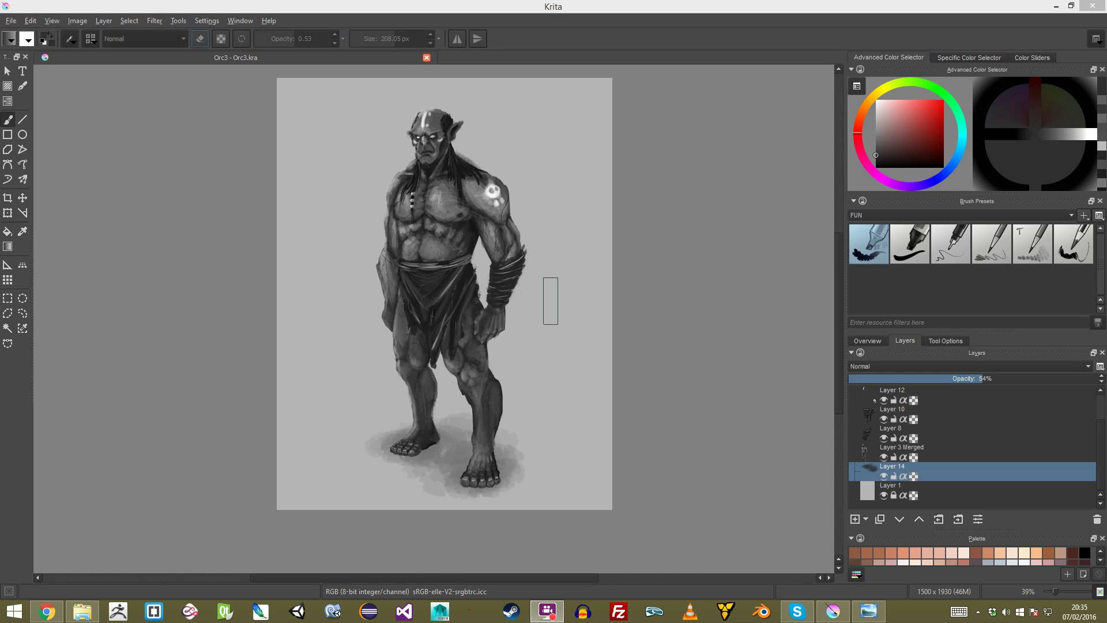
left_click_drag(563, 293, 589, 291)
key("ctrl+z")
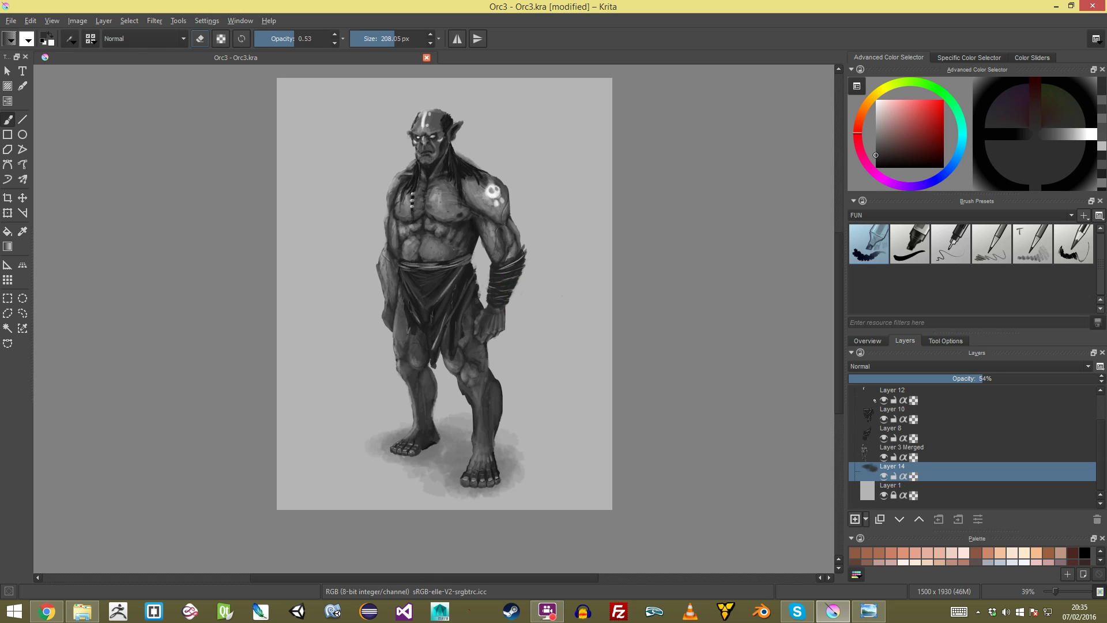
Step: Add a new layer above the ground shadow and choose a darker grey with the Sketch_ink_small brush
left_click(856, 519)
left_click(876, 161)
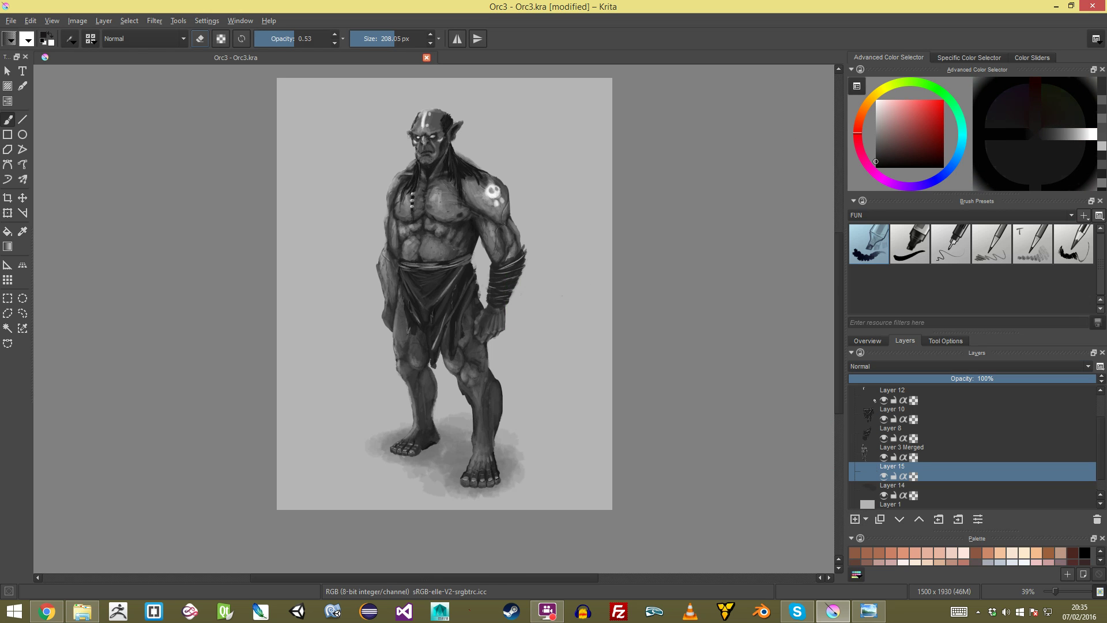
left_click(1074, 244)
left_click_drag(484, 488, 466, 206)
mouse_move(611, 225)
left_mouse_down()
mouse_move(625, 250)
mouse_move(635, 231)
left_mouse_up()
mouse_move(674, 226)
left_mouse_down()
mouse_move(699, 242)
mouse_move(681, 315)
left_mouse_up()
key("ctrl+z")
key("ctrl+z")
Step: Reduce the brush opacity to 0.28 and sketch faint grass strokes around both feet with the 128 px brush
left_click(276, 39)
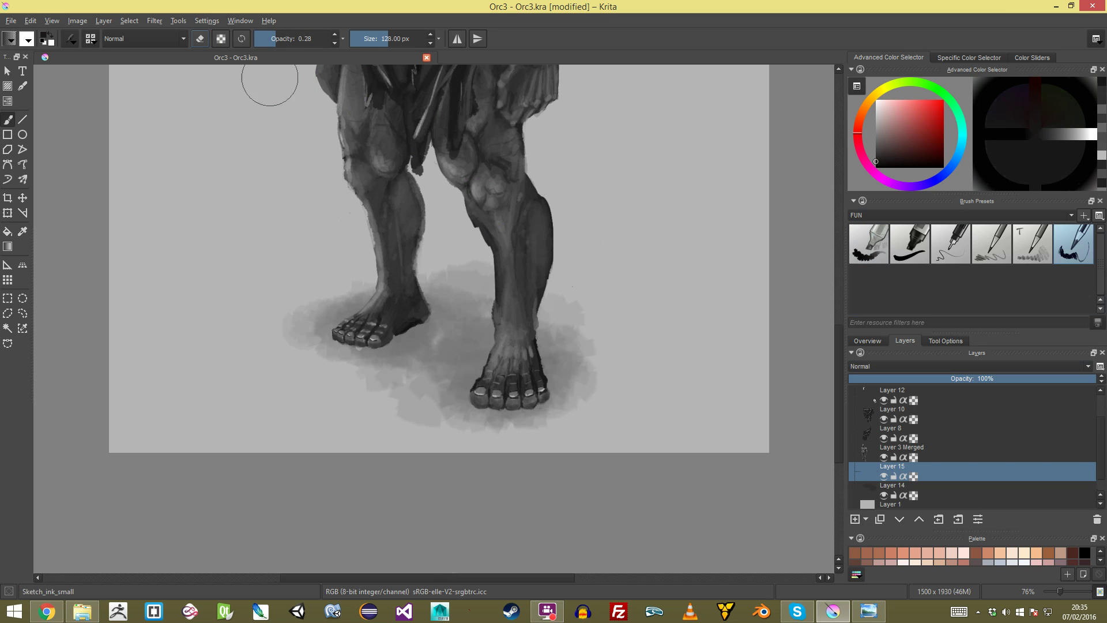
mouse_move(365, 341)
left_mouse_down()
mouse_move(341, 341)
mouse_move(326, 320)
mouse_move(331, 331)
left_mouse_up()
mouse_move(338, 300)
left_mouse_down()
mouse_move(356, 276)
mouse_move(353, 311)
left_mouse_up()
mouse_move(366, 268)
left_mouse_down()
mouse_move(366, 321)
mouse_move(412, 334)
mouse_move(430, 313)
mouse_move(427, 329)
mouse_move(446, 275)
mouse_move(433, 313)
mouse_move(421, 282)
left_mouse_up()
left_click_drag(449, 349, 456, 328)
mouse_move(441, 347)
left_mouse_down()
mouse_move(458, 310)
mouse_move(493, 293)
left_mouse_up()
left_click_drag(481, 333, 480, 313)
mouse_move(487, 370)
left_mouse_down()
mouse_move(486, 345)
mouse_move(474, 356)
mouse_move(455, 338)
mouse_move(439, 371)
left_mouse_up()
left_click_drag(562, 334, 566, 320)
left_click_drag(572, 367, 569, 355)
left_click_drag(563, 400, 563, 456)
Step: Draw dark grass blades along the outer side of the front foot with the 6 px Pencil_2B brush at 0.98 opacity
scroll(434, 319, "up", 5)
left_click(991, 245)
scroll(434, 319, "up", 3)
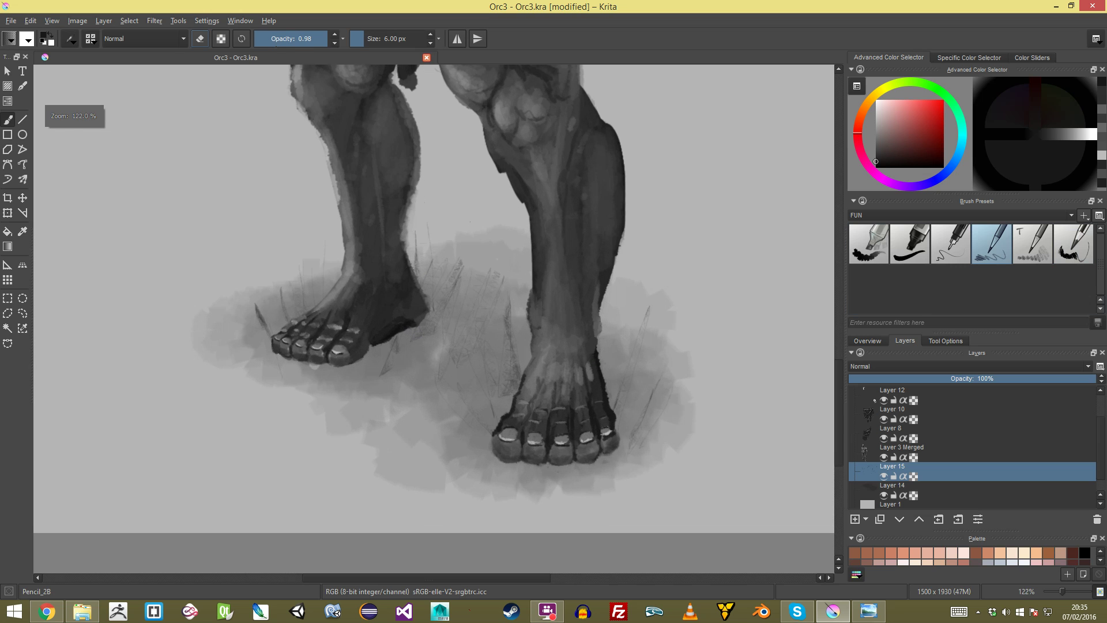
mouse_move(626, 321)
left_mouse_down()
mouse_move(606, 380)
mouse_move(630, 318)
left_mouse_up()
left_click_drag(610, 384, 640, 323)
mouse_move(616, 398)
left_mouse_down()
mouse_move(654, 329)
mouse_move(662, 344)
left_mouse_up()
left_click_drag(604, 376, 611, 315)
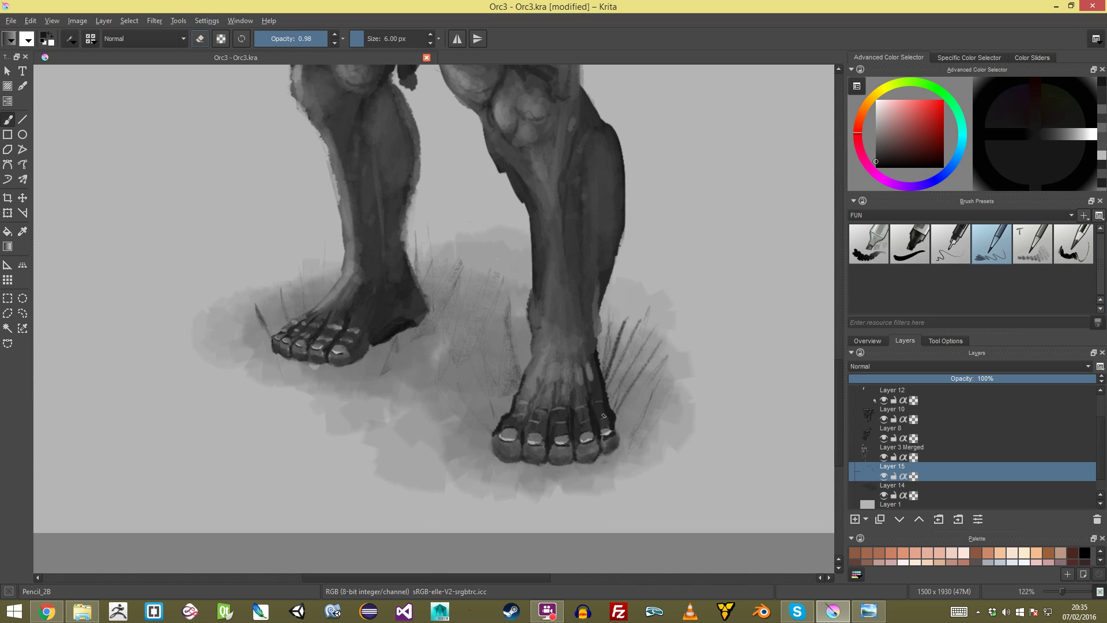
left_click_drag(627, 409, 645, 375)
left_click_drag(621, 453, 667, 382)
Step: Draw grass blades along the inner side of the front foot and a few below its toes
left_click_drag(512, 368, 525, 314)
left_click_drag(506, 363, 526, 300)
left_click_drag(515, 338, 525, 295)
mouse_move(504, 405)
left_mouse_down()
mouse_move(470, 315)
mouse_move(480, 434)
left_mouse_up()
left_click_drag(477, 384, 493, 433)
left_click_drag(492, 390, 503, 415)
left_click_drag(505, 463, 521, 496)
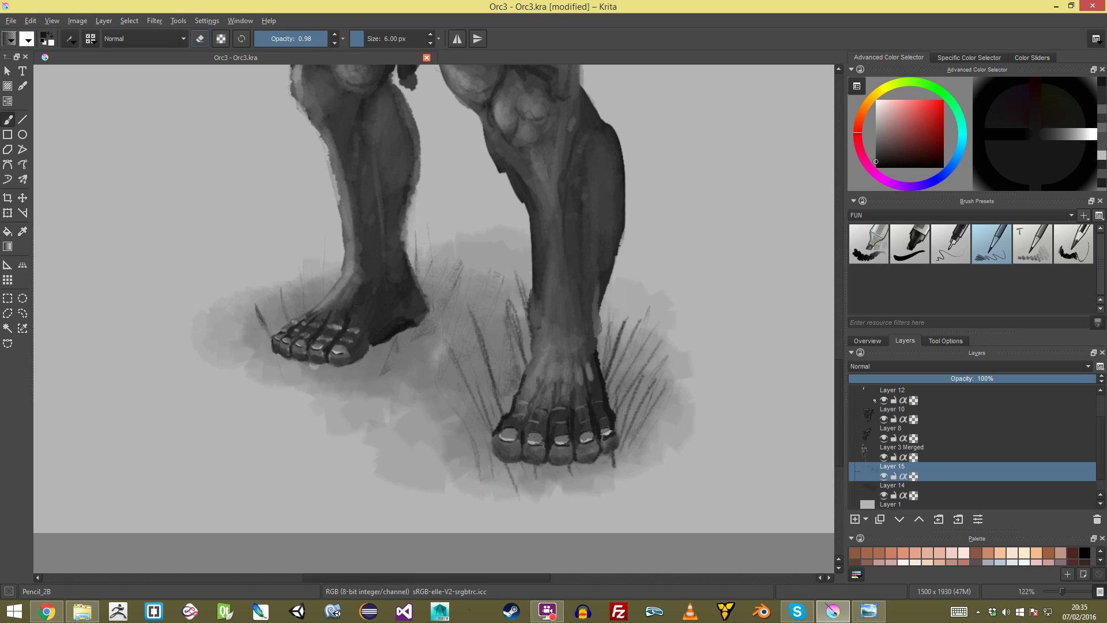
Step: Move Layer 15 above Layer 12 and add more grass blades beside the front foot's outer toes
left_click_drag(917, 472, 917, 395)
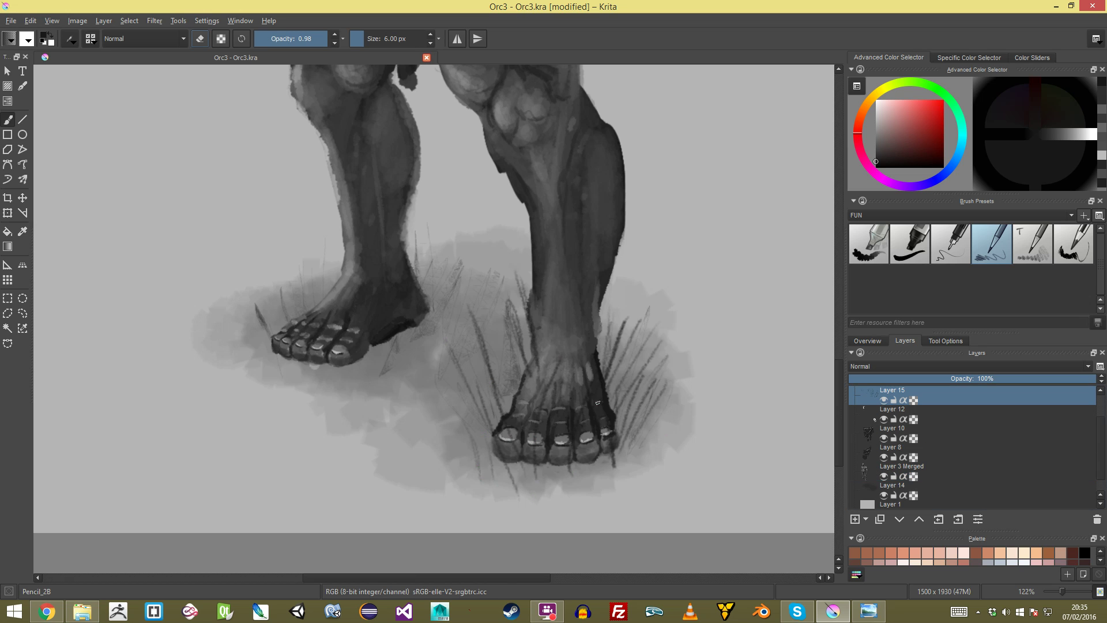
left_click_drag(635, 428, 657, 391)
left_click_drag(611, 478, 639, 426)
left_click_drag(633, 452, 654, 407)
Step: Draw grass blades around the rear foot's toes and heel and across the ground between the feet
left_click_drag(308, 312, 301, 287)
left_click_drag(321, 361, 327, 388)
left_click_drag(382, 354, 384, 344)
left_click_drag(403, 350, 416, 328)
left_click_drag(428, 303, 455, 277)
left_click_drag(423, 336, 455, 276)
left_click_drag(455, 317, 466, 275)
left_click_drag(448, 355, 455, 316)
mouse_move(450, 340)
left_mouse_down()
mouse_move(450, 497)
mouse_move(450, 416)
left_mouse_up()
scroll(435, 316, "up", 5)
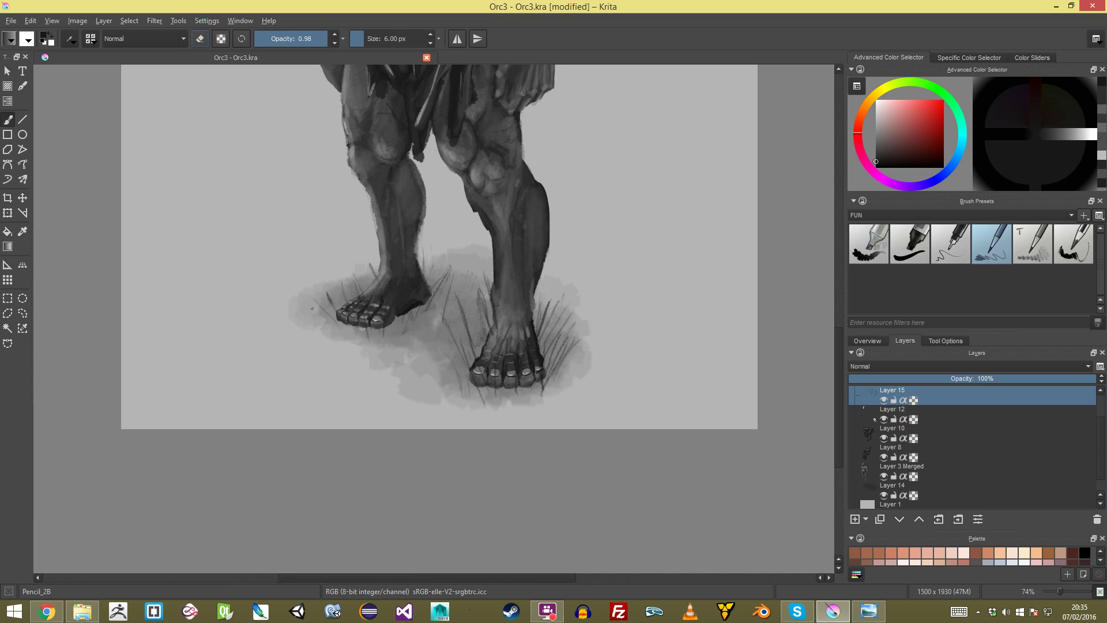
scroll(405, 295, "down", 5)
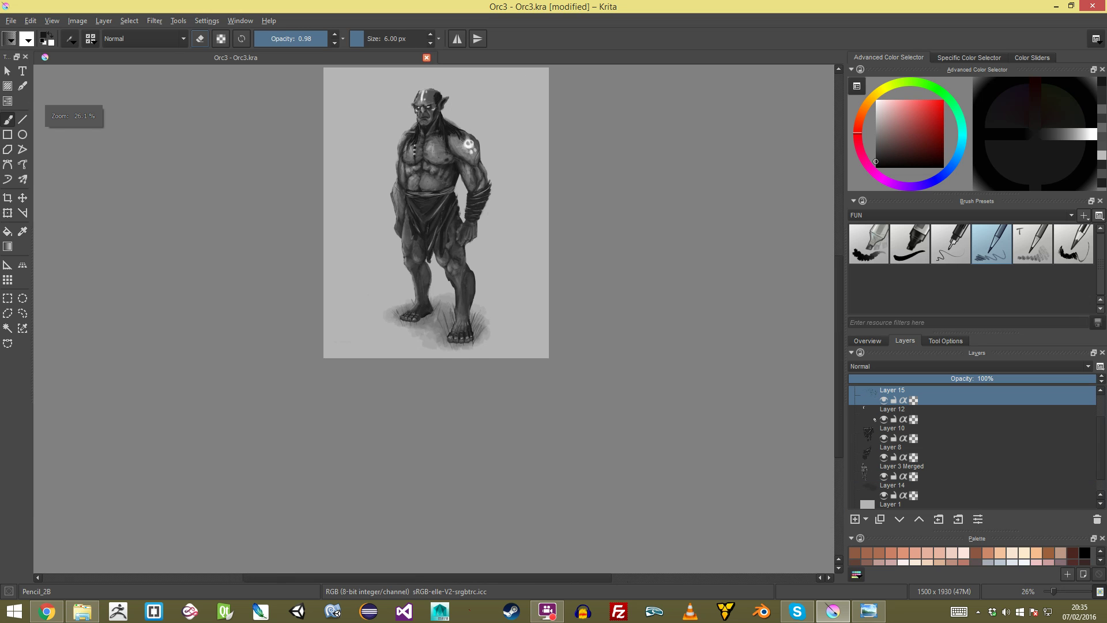
scroll(435, 318, "up", 8)
mouse_move(347, 322)
left_mouse_down()
mouse_move(366, 322)
mouse_move(382, 300)
left_mouse_up()
Step: Select Layer 14 and darken the contact shadows beneath both feet with the Block_fuzzy brush at 23.02 px
left_click(946, 488)
key("ctrl+z")
key("ctrl+shift+z")
left_click(869, 244)
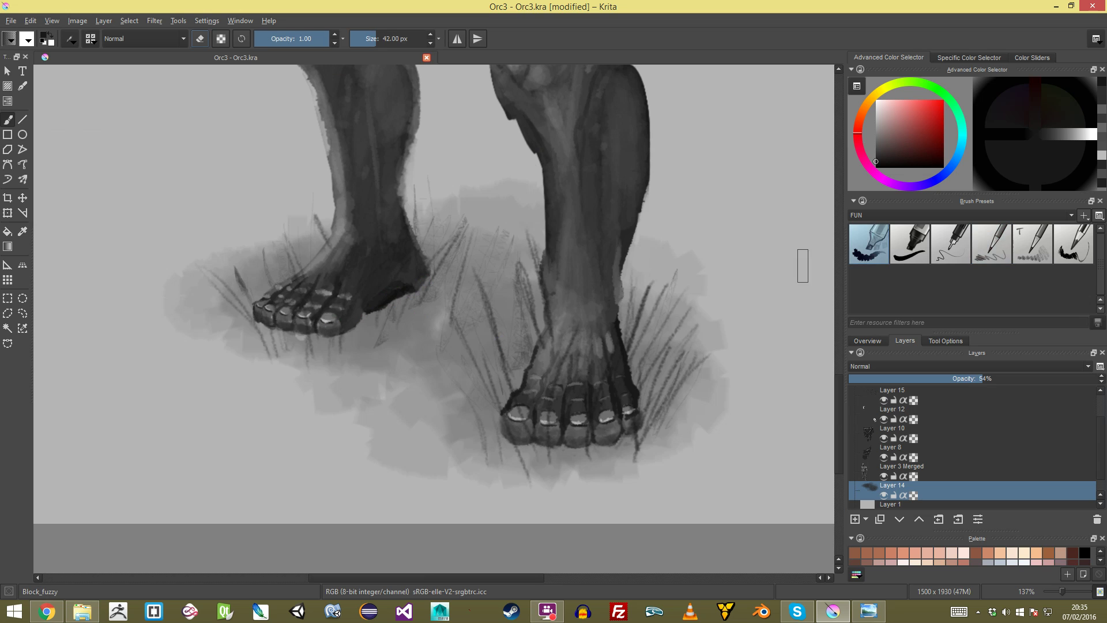
left_click_drag(383, 286, 399, 291)
key("[")
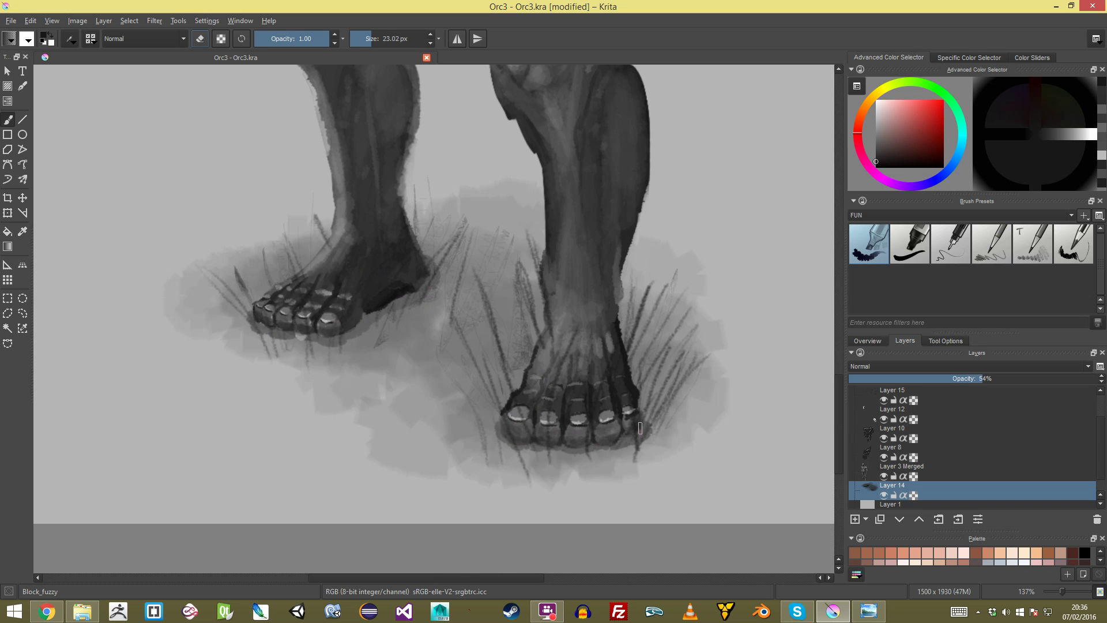
scroll(506, 419, "down", 6)
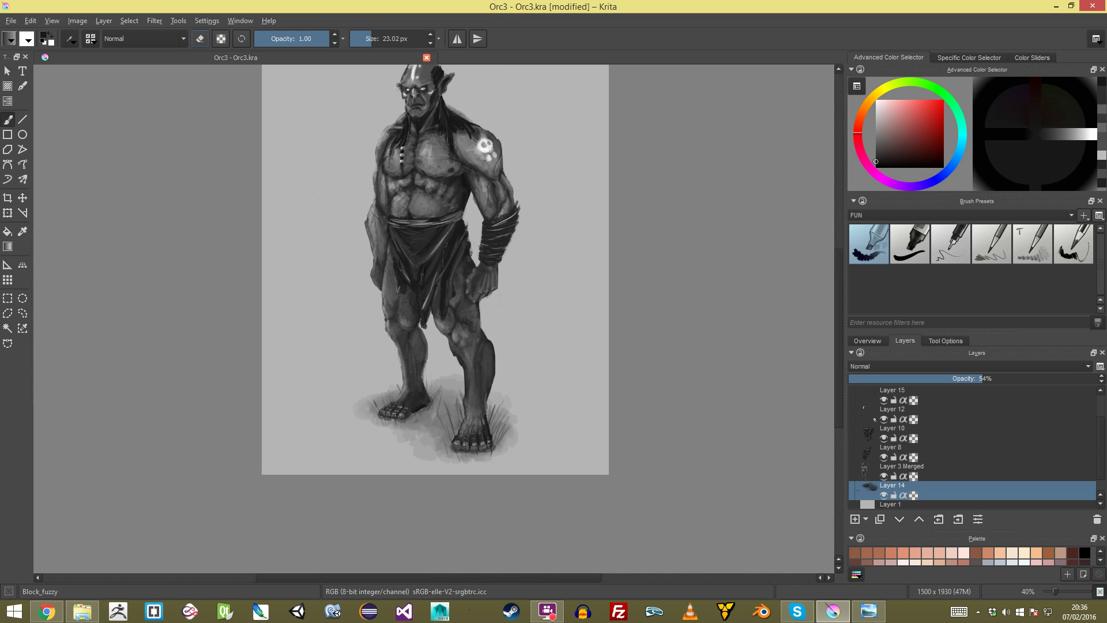
Step: Reselect Layer 15 and switch to the Pencil_tilt brush for more work on the grass
left_click(929, 395)
left_click(1032, 244)
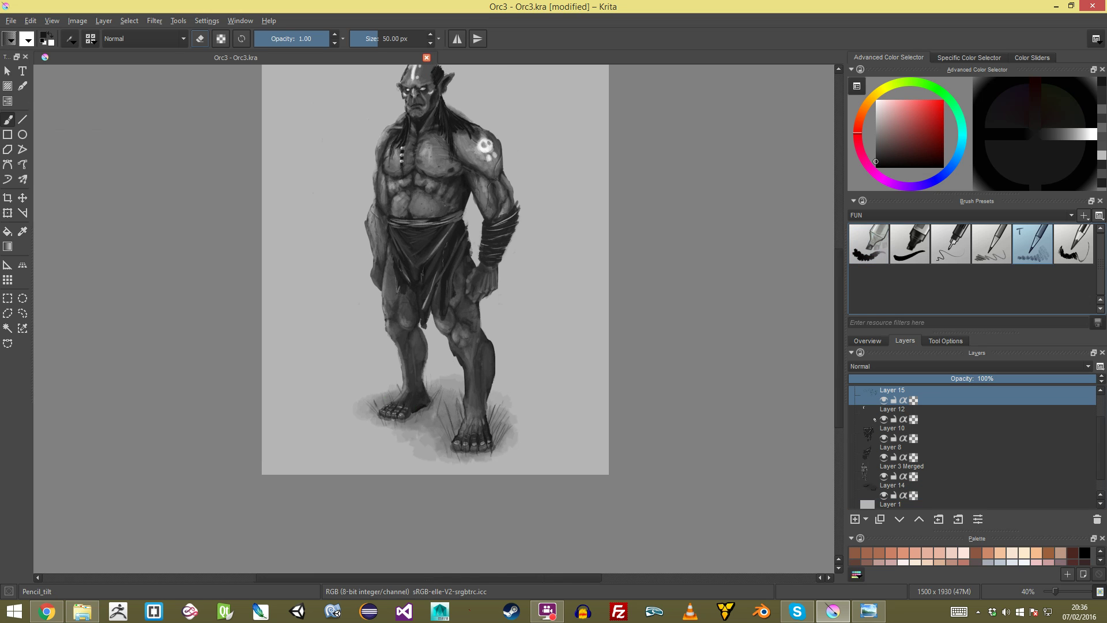
scroll(464, 422, "up", 5)
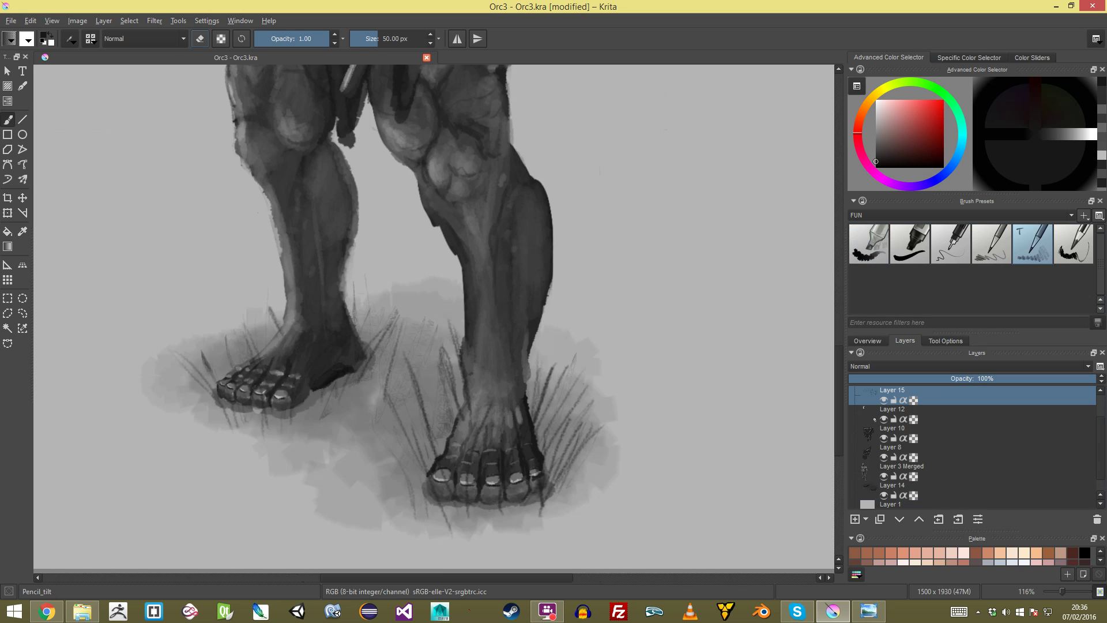
Step: Try a tall dark grass blade beside the front foot with the Pencil_tilt brush at 55.78 px
mouse_move(627, 313)
left_mouse_down()
mouse_move(588, 422)
mouse_move(649, 270)
left_mouse_up()
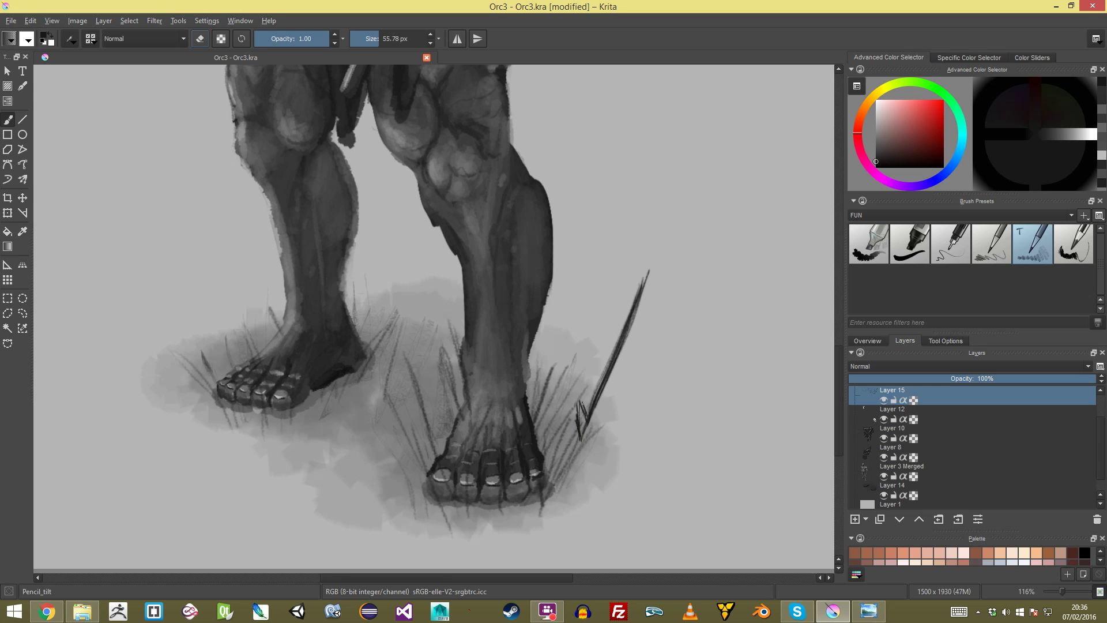
mouse_move(580, 444)
left_mouse_down()
mouse_move(595, 421)
mouse_move(588, 542)
mouse_move(588, 473)
left_mouse_up()
key("ctrl+z")
key("ctrl+z")
key("ctrl+z")
key("ctrl+z")
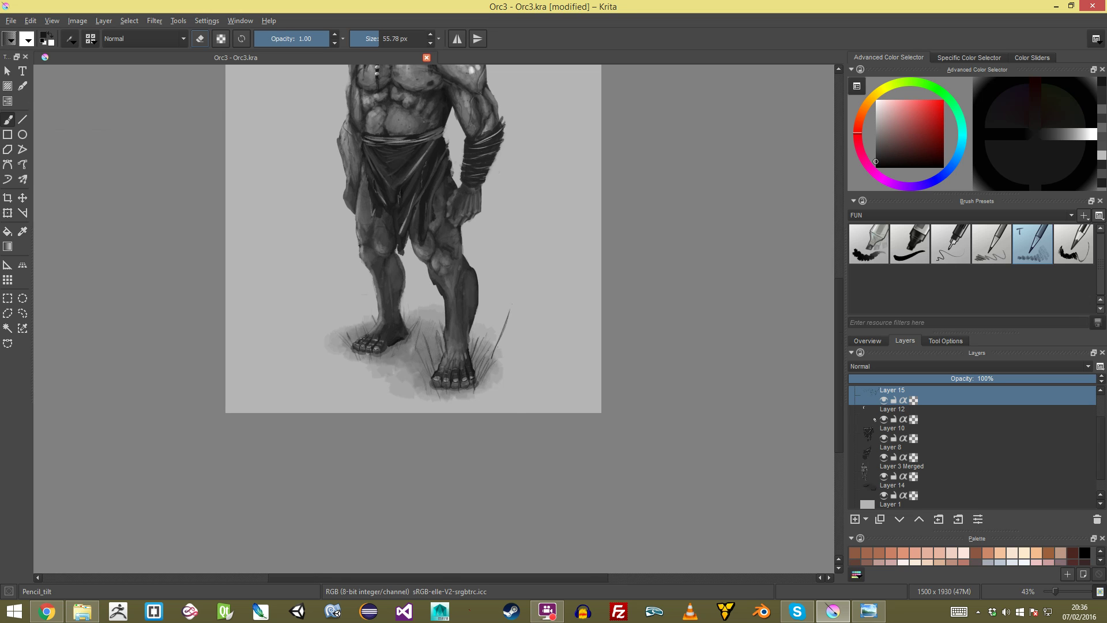
left_click_drag(499, 398, 500, 331)
key("e")
left_click_drag(424, 366, 440, 432)
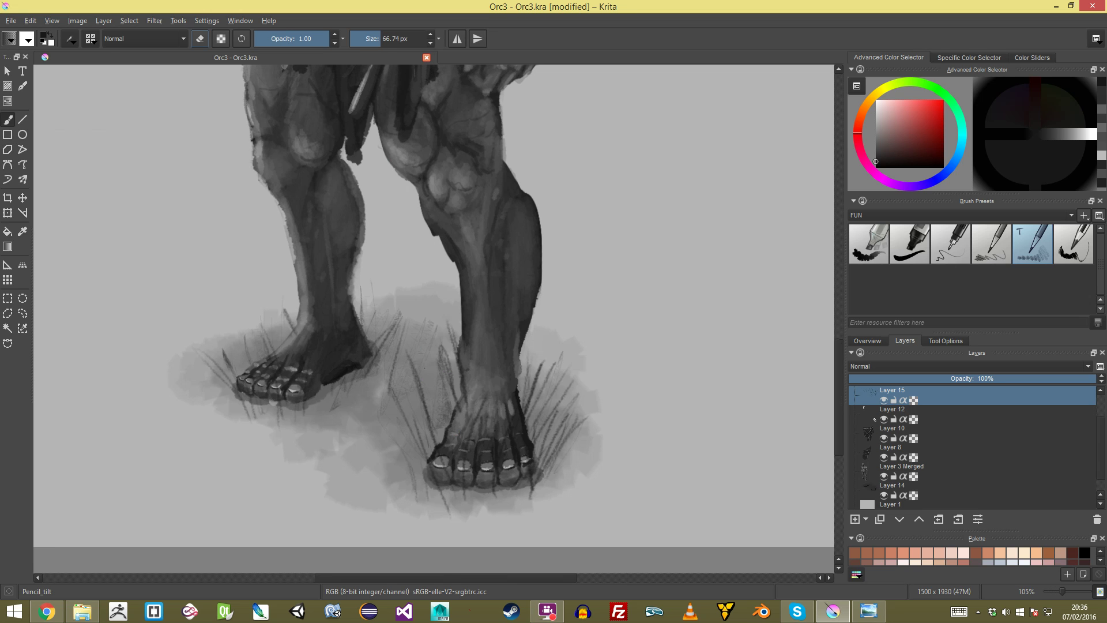
Step: Lower the opacity to 0.26 and draw small pebbles and faint ground marks around the feet with 85.09 px and 89.14 px brushes
left_click(274, 39)
mouse_move(532, 398)
left_mouse_down()
mouse_move(550, 342)
mouse_move(562, 353)
mouse_move(583, 341)
left_mouse_up()
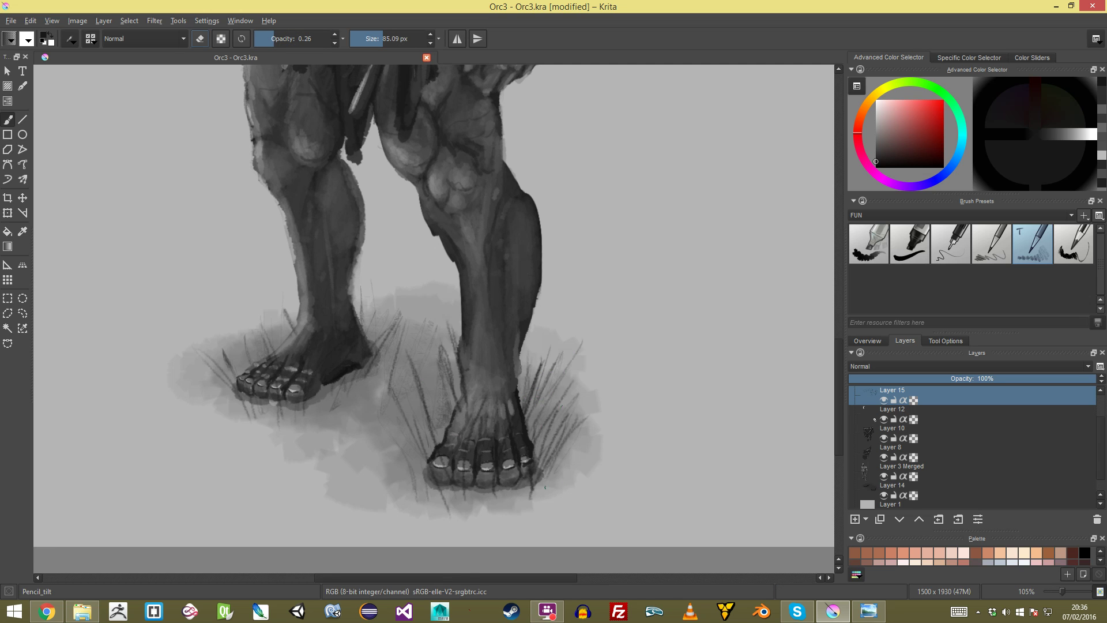
scroll(308, 424, "up", 3)
mouse_move(439, 338)
left_mouse_down()
mouse_move(486, 305)
mouse_move(493, 313)
left_mouse_up()
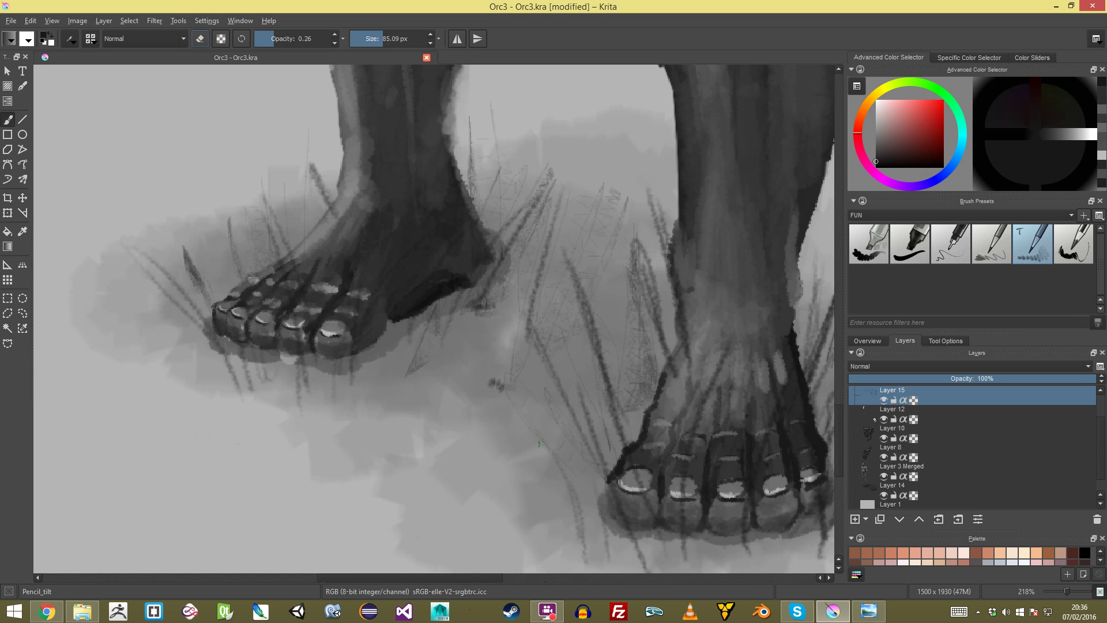
scroll(544, 430, "down", 4)
scroll(428, 405, "up", 3)
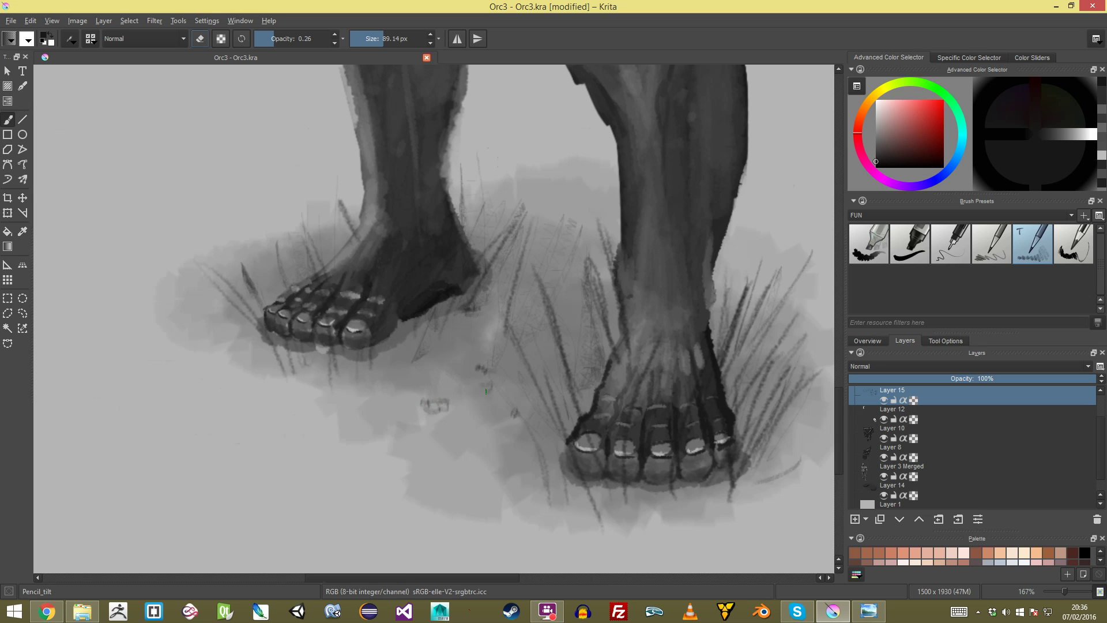
left_click_drag(215, 320, 228, 323)
scroll(801, 355, "down", 7)
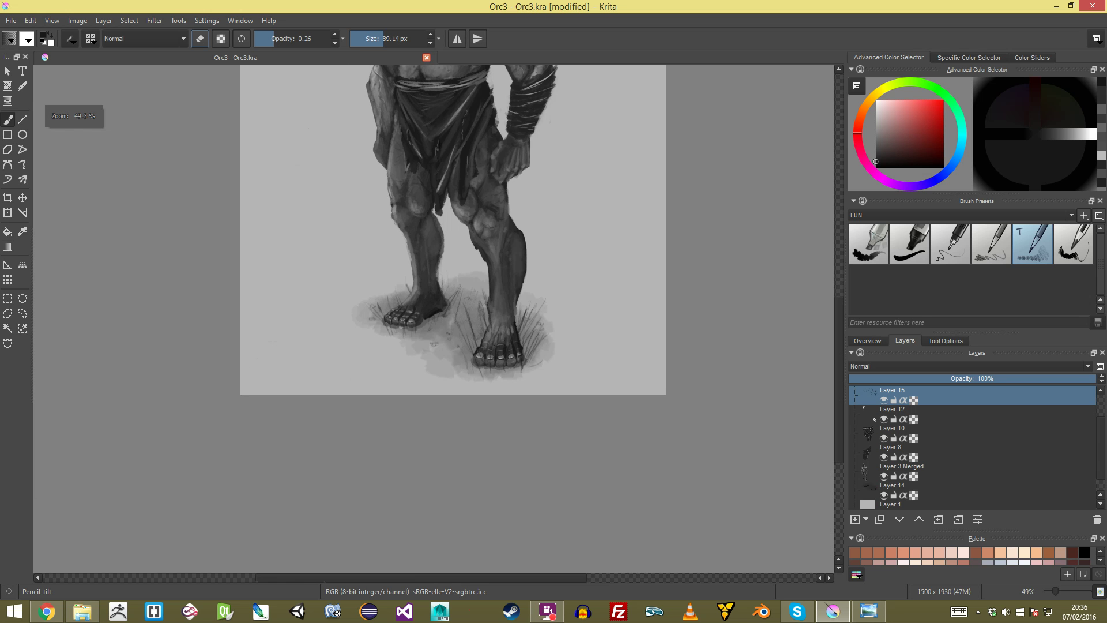
Step: Swap to the light colour and add highlights to the pebbles around the feet with a 91.31 px brush
scroll(434, 318, "up", 4)
key("x")
scroll(433, 318, "up", 5)
left_click_drag(424, 457, 430, 457)
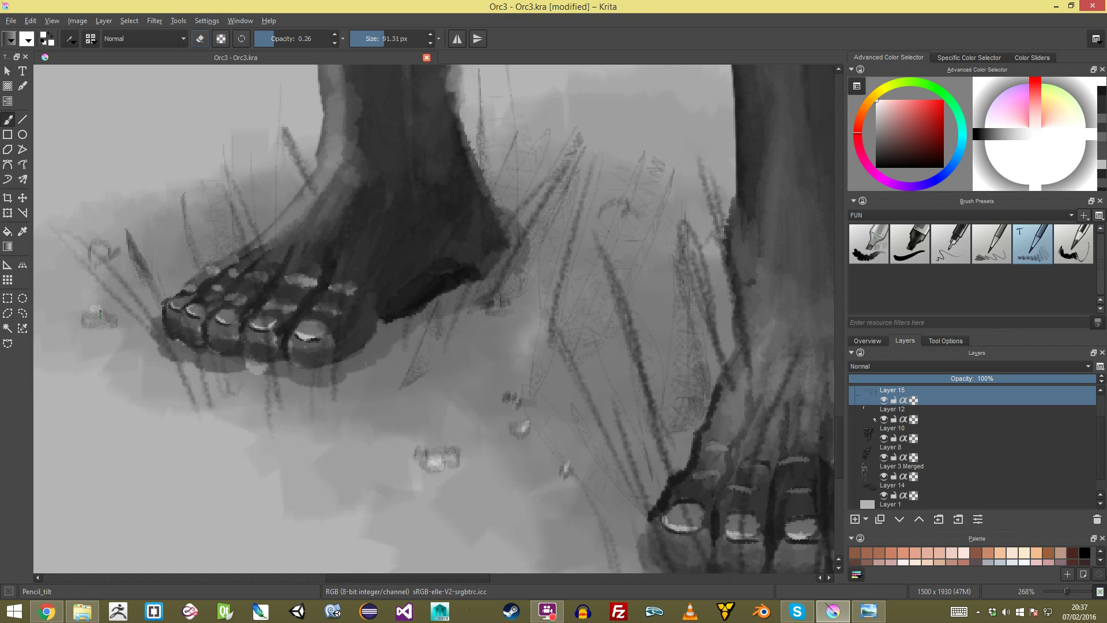
scroll(99, 250, "down", 5)
scroll(630, 312, "up", 2)
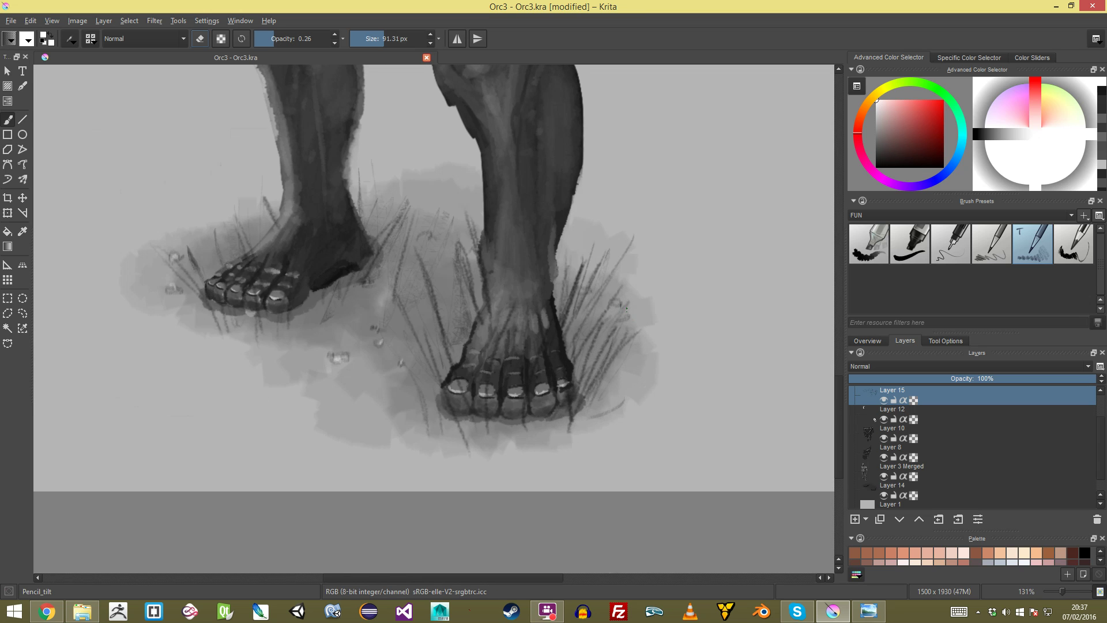
scroll(617, 300, "down", 6)
scroll(616, 300, "up", 2)
left_click_drag(617, 300, 631, 403)
left_click_drag(441, 300, 441, 304)
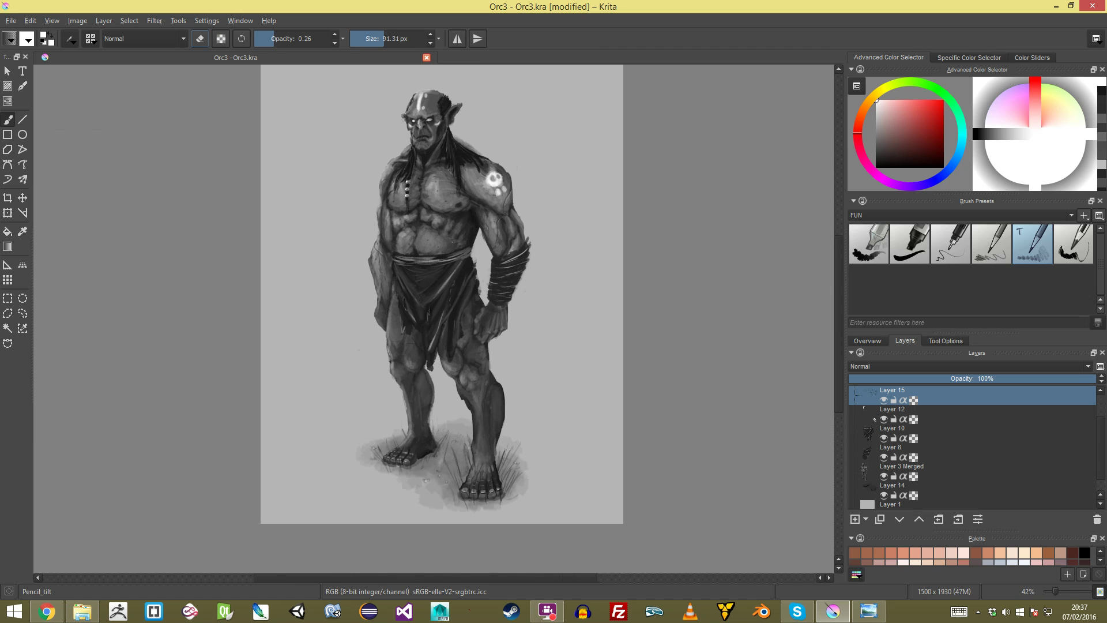
Step: Select Layer 3 Merged, sample a dark grey near the hand and paint a dark crease beside the thumb with a 7.13 px Block_fuzzy brush
scroll(973, 447, "down", 1)
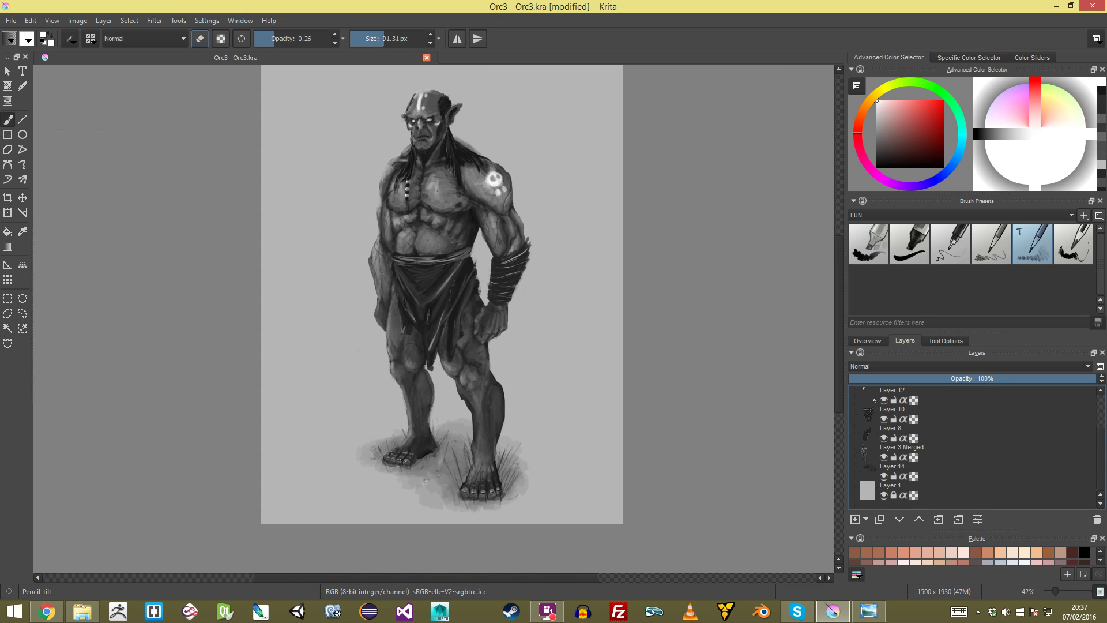
left_click(946, 452)
left_click_drag(434, 369, 434, 199)
left_click_drag(716, 374, 465, 263)
left_click(468, 268, "ctrl")
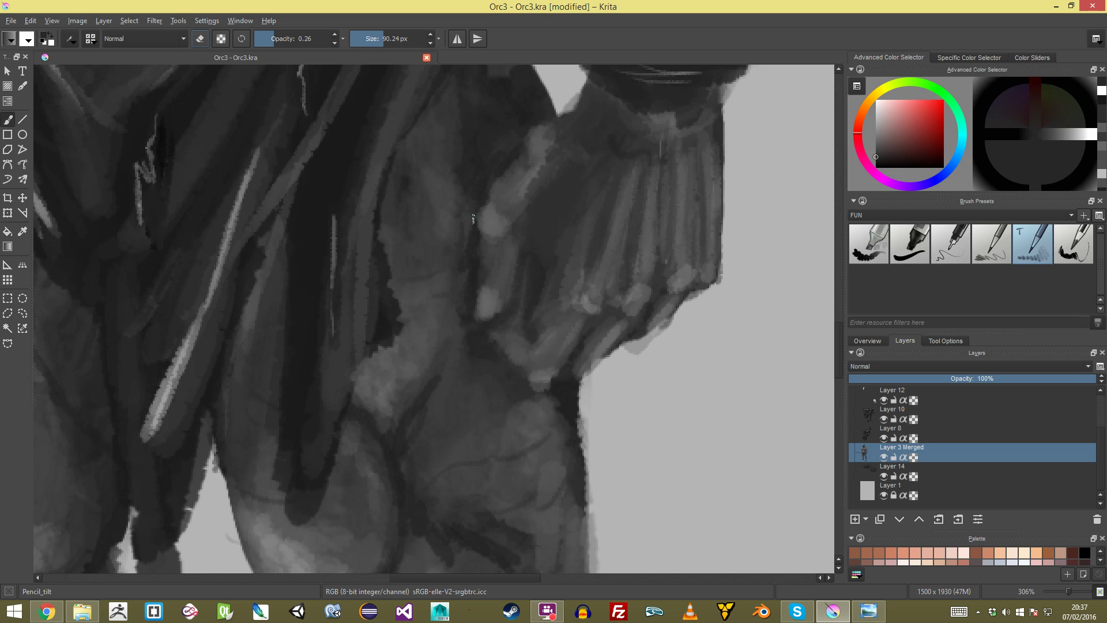
left_click(447, 264, "ctrl")
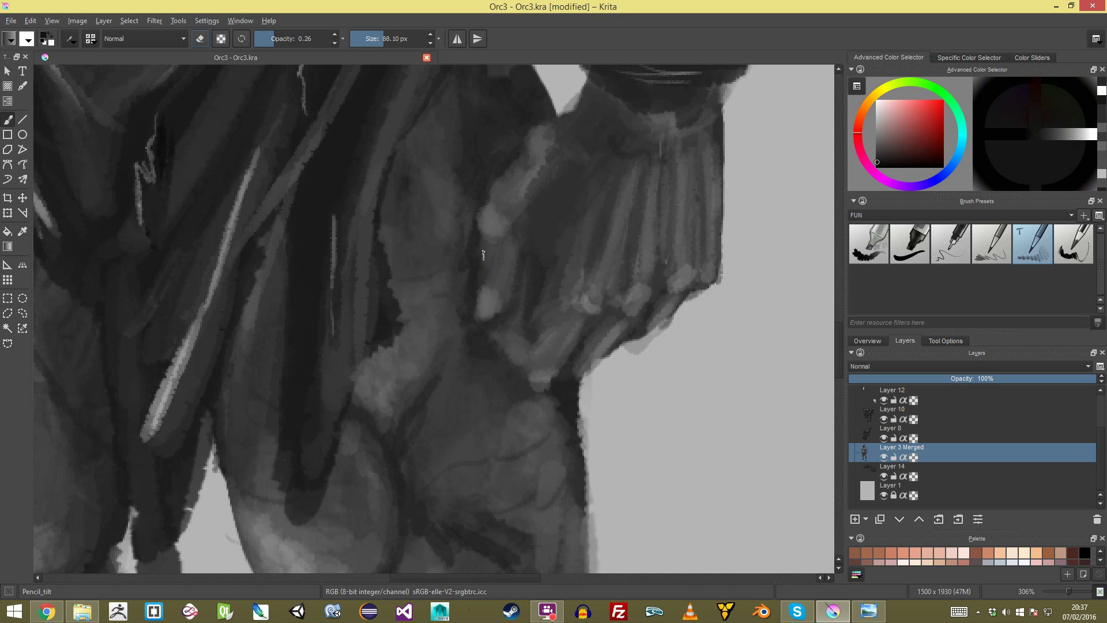
key("slash")
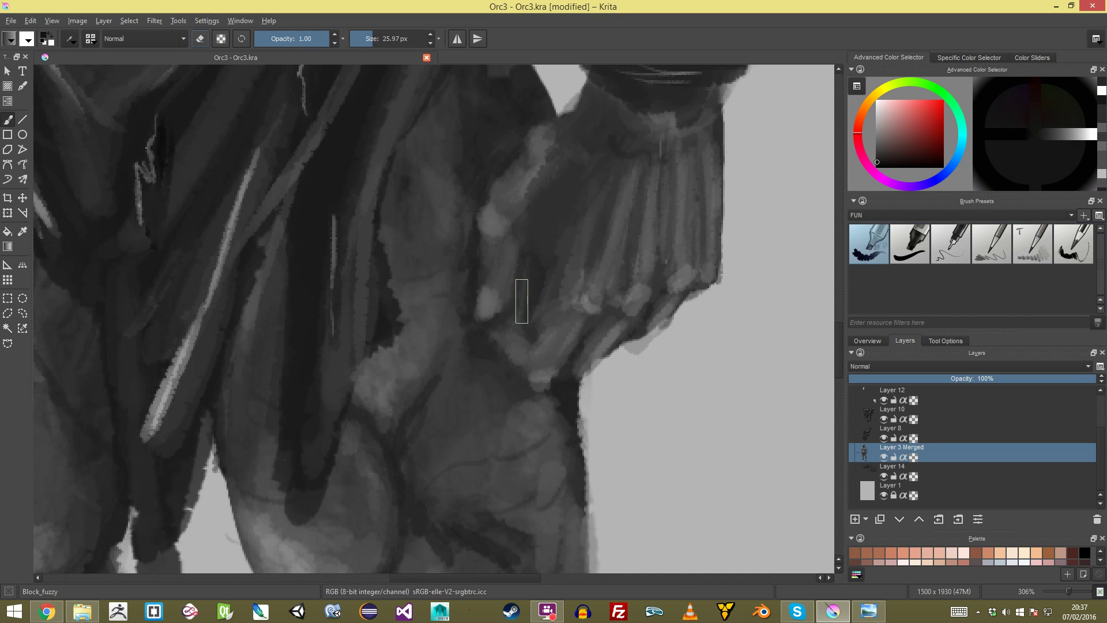
key("bracketleft")
left_click_drag(537, 276, 531, 257)
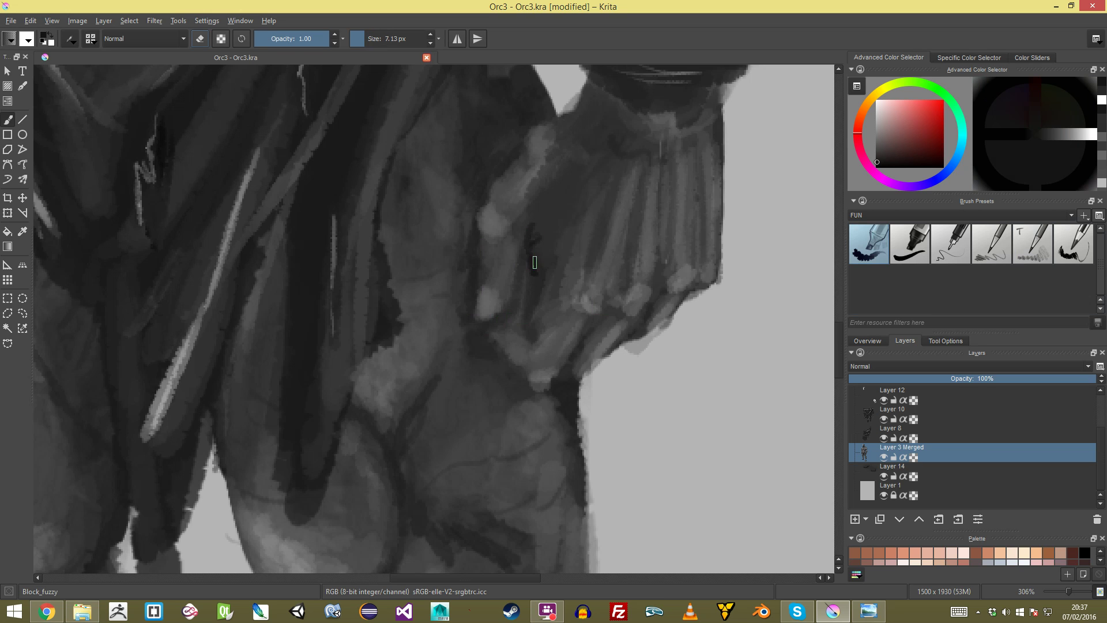
left_click_drag(534, 270, 530, 334)
scroll(530, 335, "down", 5)
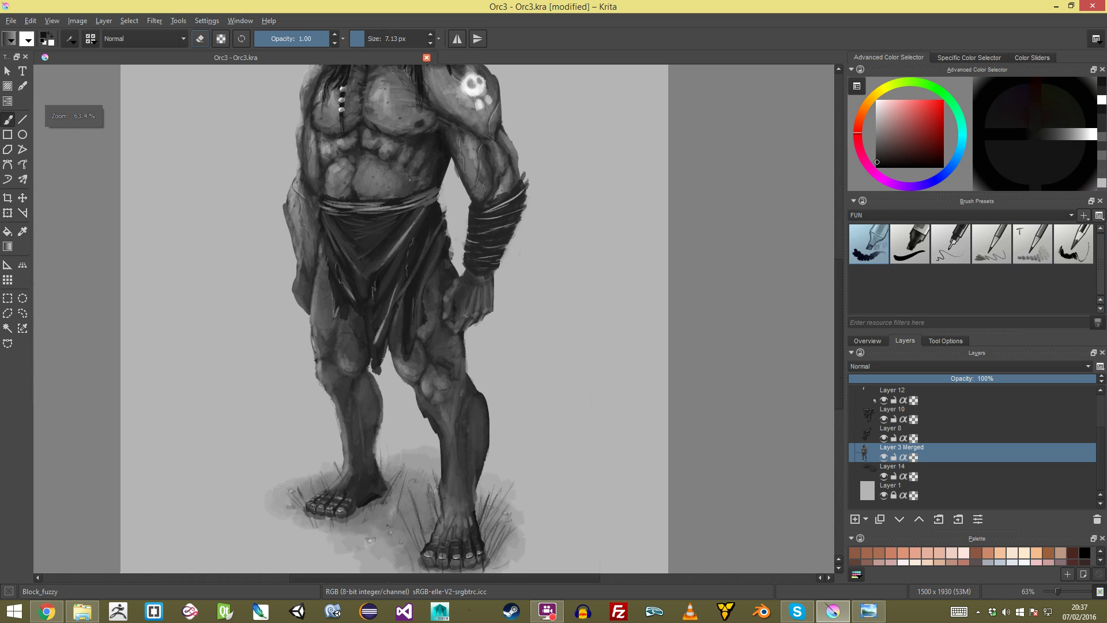
Step: Darken the outer edge of the hand's thumb with the brush reduced to 4.94 px
scroll(530, 334, "up", 5)
scroll(485, 252, "up", 1)
key("bracketleft")
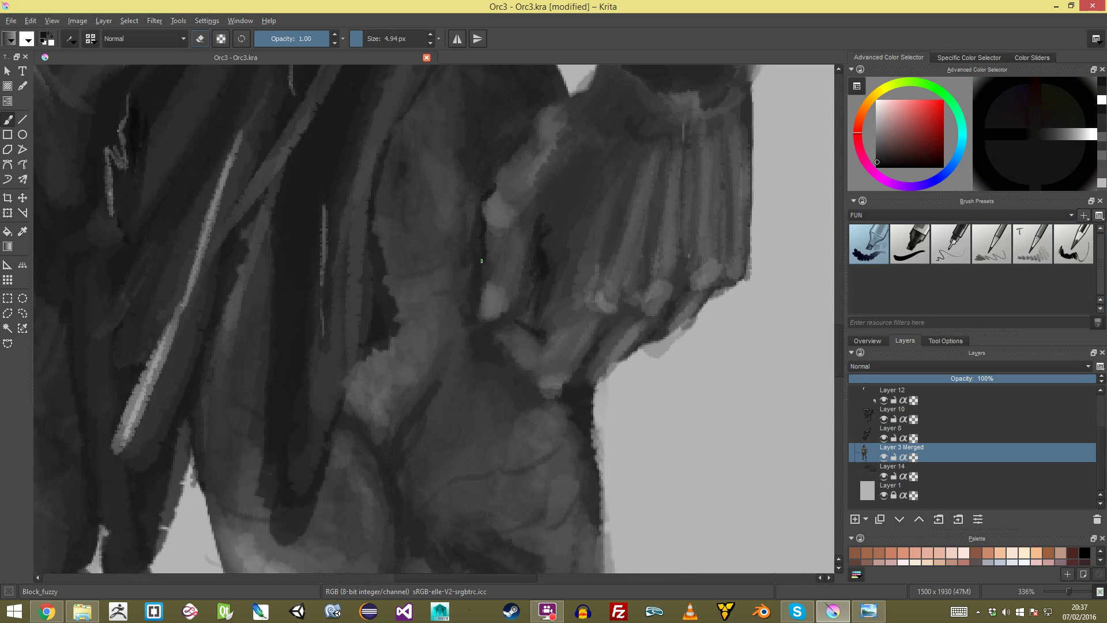
scroll(482, 305, "down", 5)
scroll(540, 385, "up", 7)
Step: Paint a dark contour under the curled finger down to its tip with the brush at 8.91 px
key("bracketright")
key("bracketright")
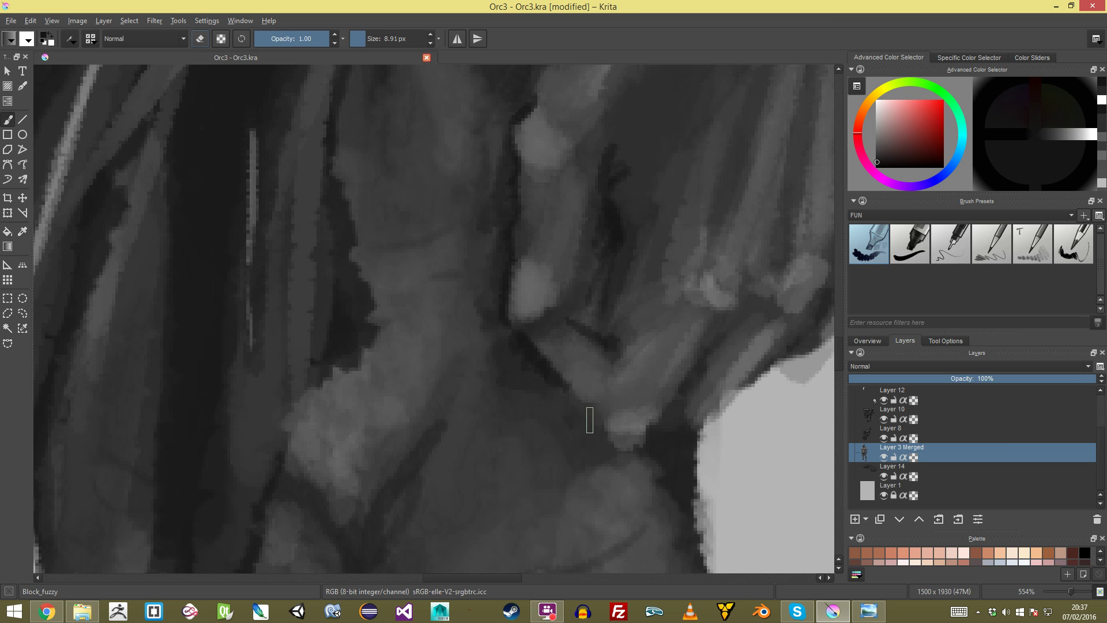
scroll(581, 396, "down", 10)
scroll(577, 406, "up", 7)
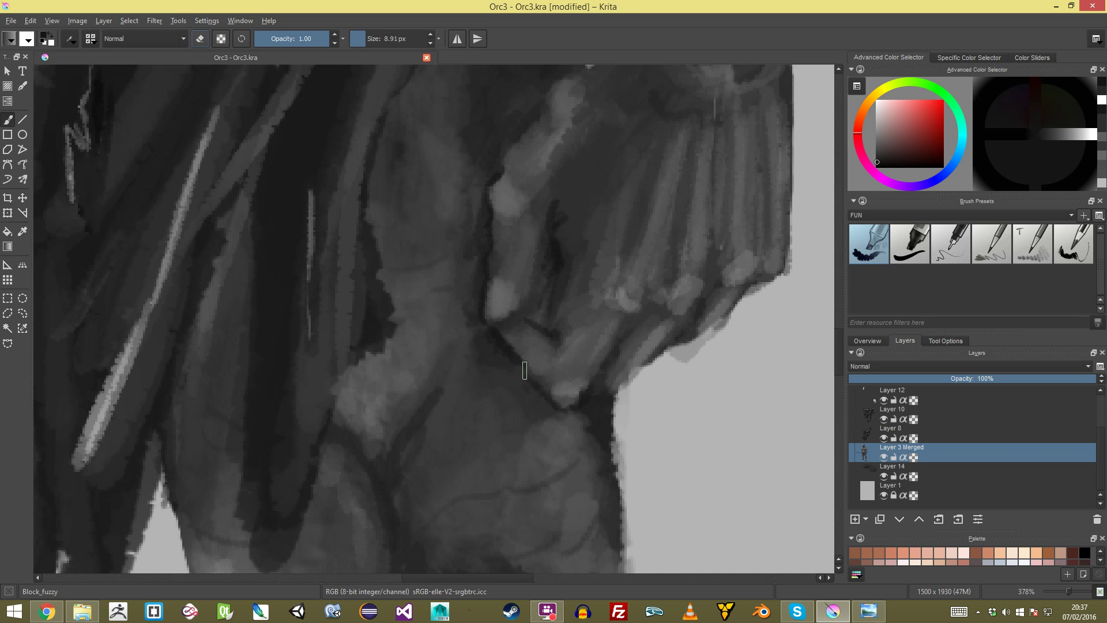
scroll(569, 418, "down", 5)
scroll(497, 386, "down", 2)
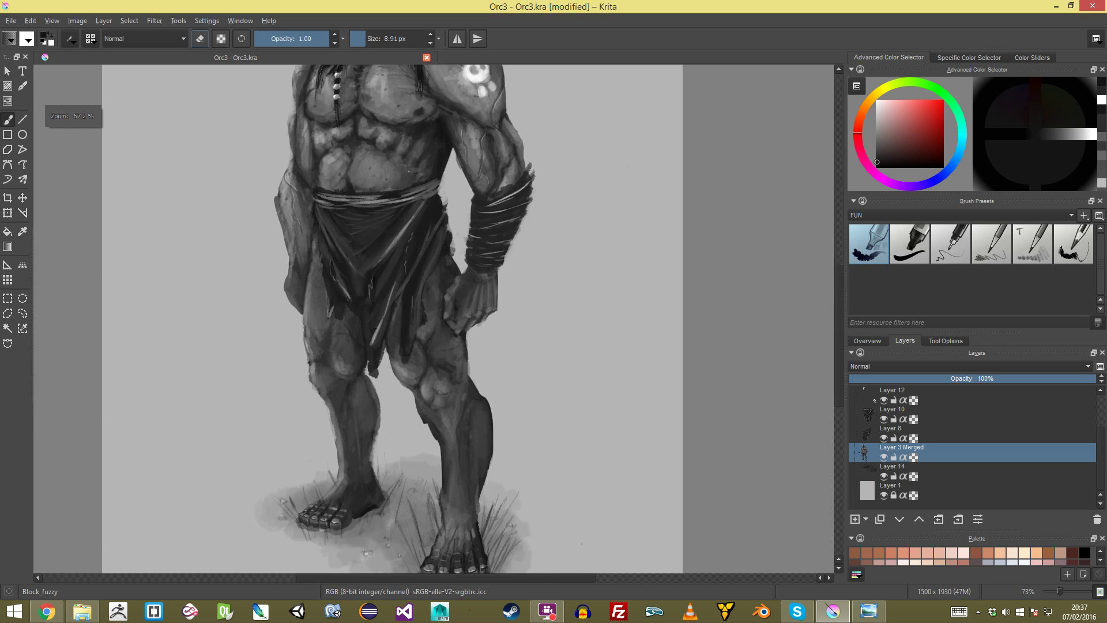
Step: Sample a dark grey from the thigh below the hand and paint over the area under the fingertip at 15.42 px
scroll(496, 386, "up", 5)
left_click(496, 386, "ctrl")
left_click_drag(486, 386, 495, 386)
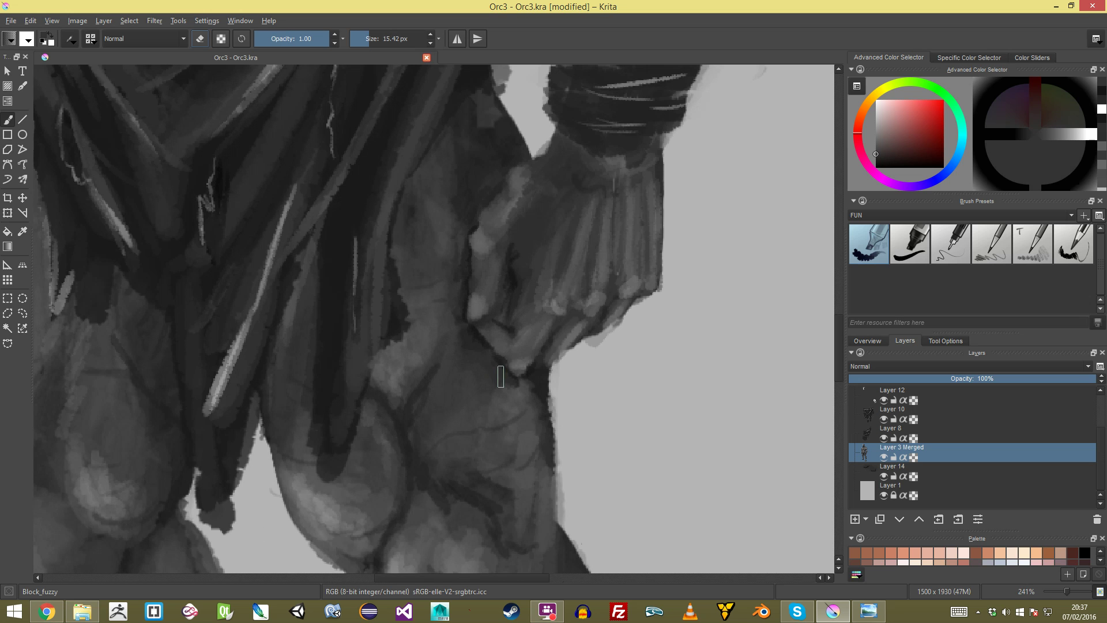
scroll(434, 318, "down", 5)
left_click_drag(571, 393, 621, 455)
Step: Sample the light background grey, touch up the figure's edge with a short stroke and save the painting
left_click(623, 462, "ctrl")
scroll(434, 318, "down", 2)
scroll(434, 319, "up", 2)
left_click_drag(550, 363, 550, 373)
key("ctrl+s")
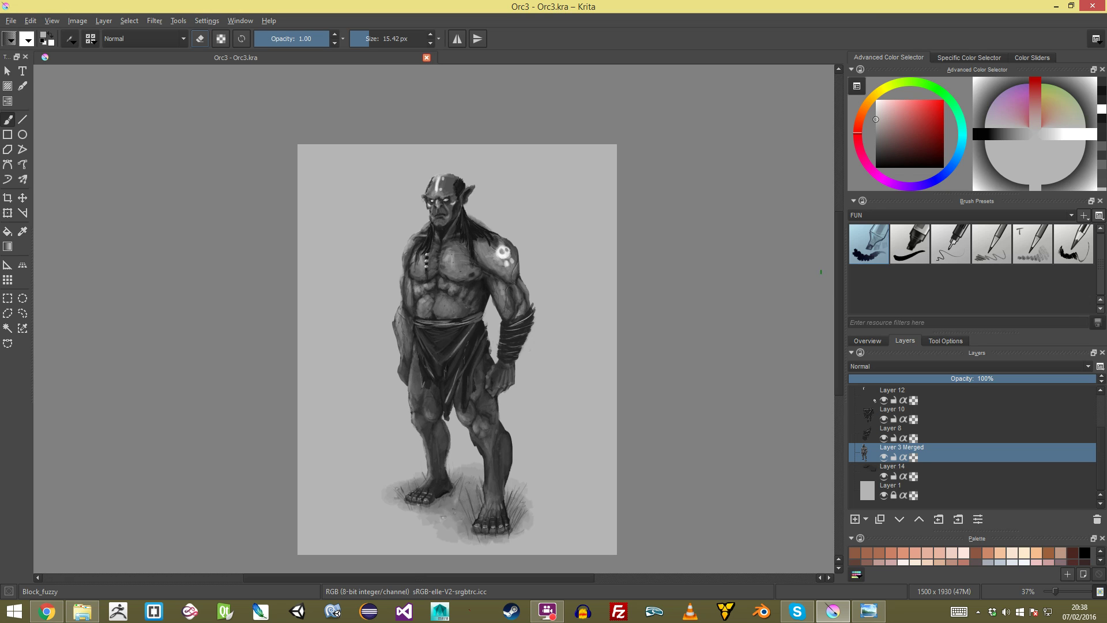
Step: Add a new layer above Layer 3 Merged, choose a bright red and set the brush size to 26.63 px
left_click(856, 520)
left_click_drag(929, 119, 944, 116)
mouse_move(373, 179)
left_mouse_down()
mouse_move(379, 301)
mouse_move(519, 298)
left_mouse_up()
key("ctrl+z")
left_click_drag(381, 282, 310, 281, "shift")
left_click_drag(371, 258, 357, 258, "shift")
Step: Sketch a rough red rectangular frame around the orc's head and chest on the new layer
left_click_drag(391, 168, 397, 296)
key("ctrl+z")
left_click_drag(393, 170, 470, 178)
mouse_move(401, 168)
left_mouse_down()
mouse_move(531, 167)
mouse_move(526, 280)
left_mouse_up()
left_click_drag(533, 176, 532, 293)
left_click_drag(395, 293, 536, 288)
Step: Undo all the red frame strokes around the orc's upper body
key("minus")
key("minus")
key("plus")
key("plus")
key("ctrl+z")
key("ctrl+z")
key("ctrl+z")
key("ctrl+z")
key("ctrl+z")
key("ctrl+z")
key("ctrl+z")
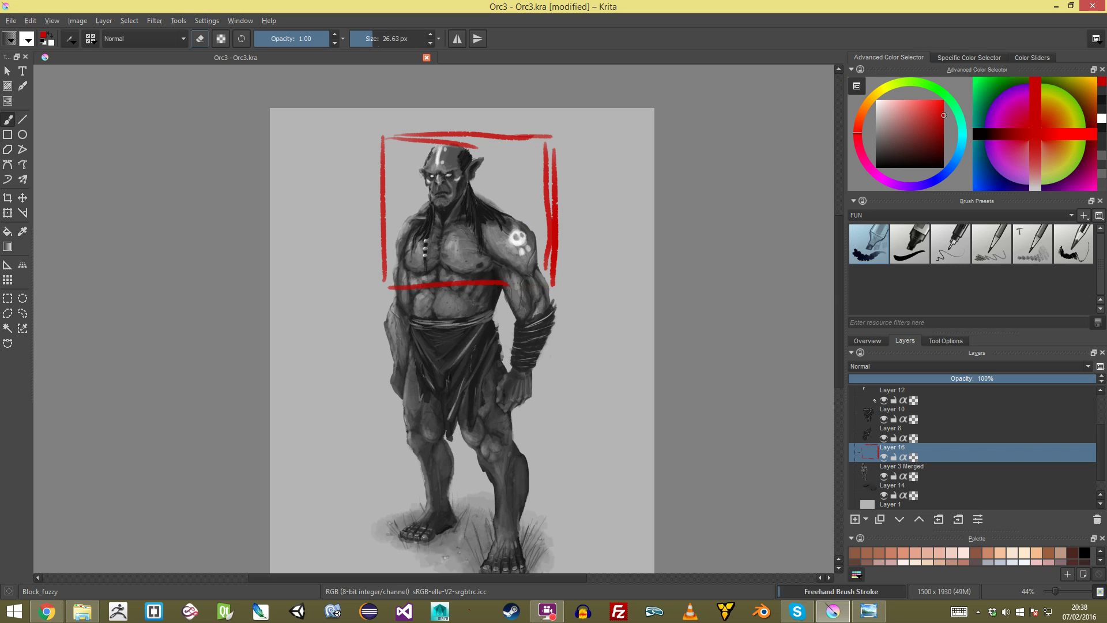
key("ctrl+z")
Step: Save the orc painting with the whole figure in view
scroll(575, 219, "down", 1)
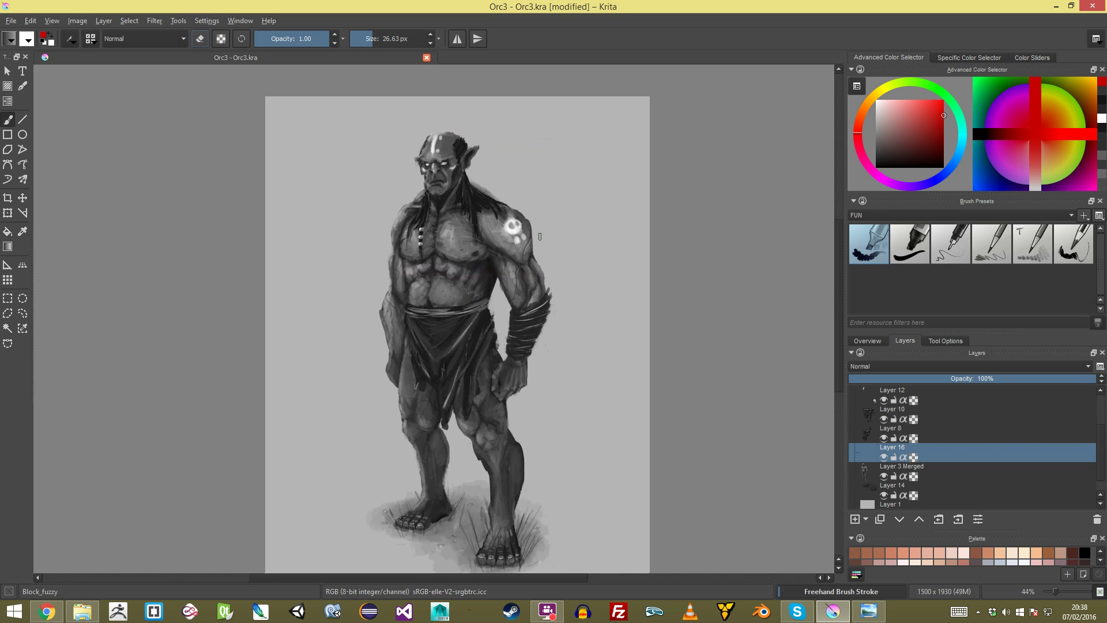
scroll(586, 271, "down", 2)
key("ctrl+s")
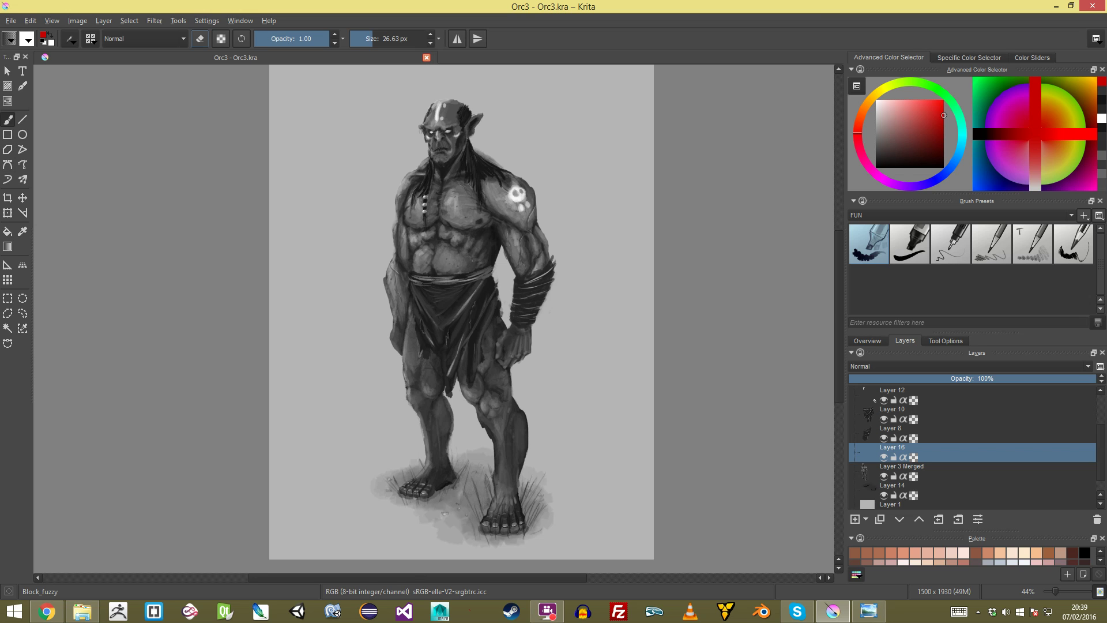
key("F10")
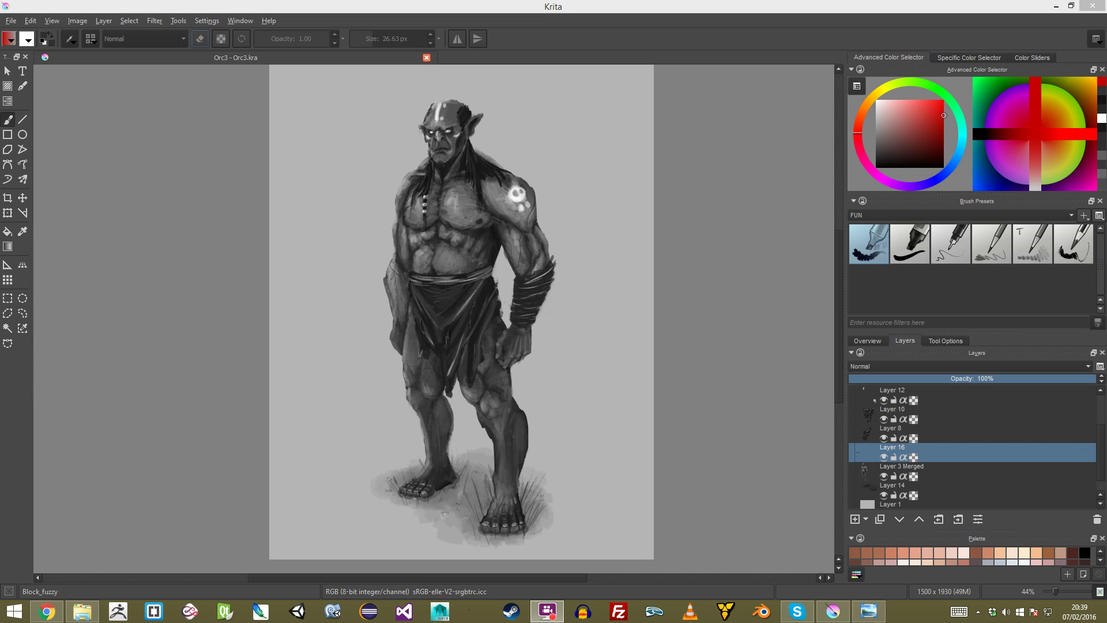